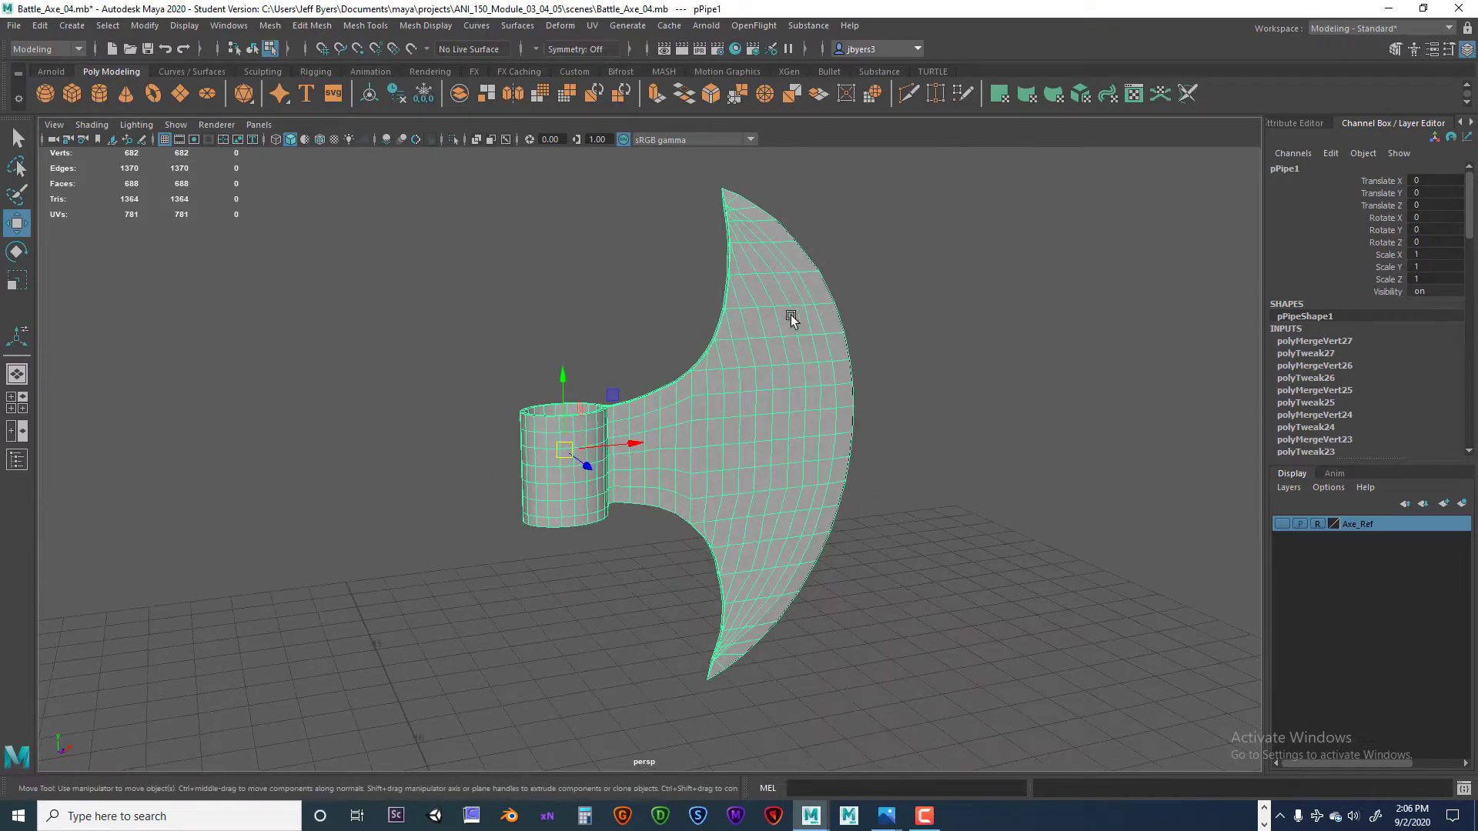
- Delete the construction history of the axe head mesh and save the scene
left_click_drag(935, 447, 947, 452, "alt")
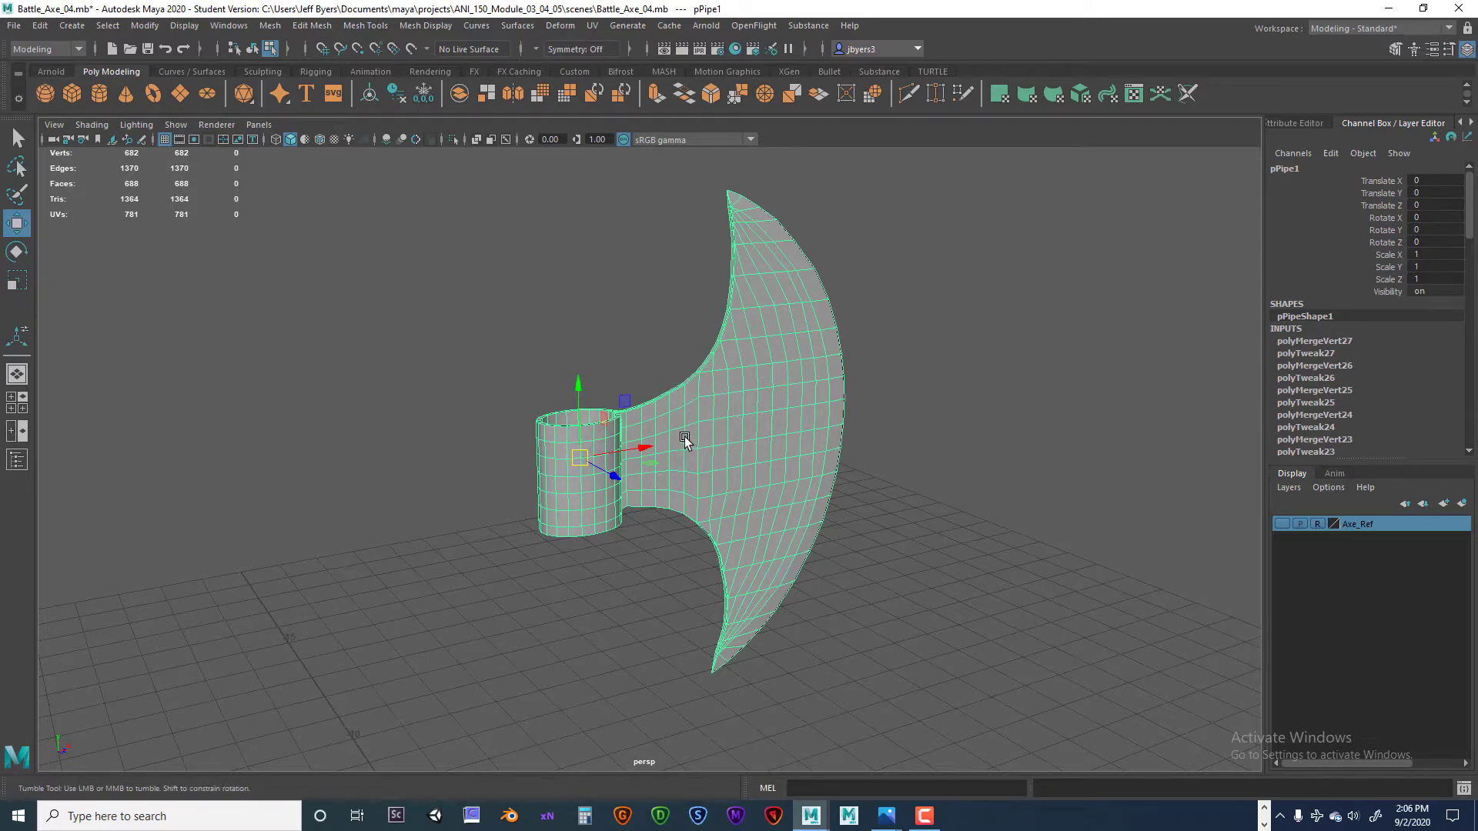
left_click_drag(684, 441, 682, 435, "alt")
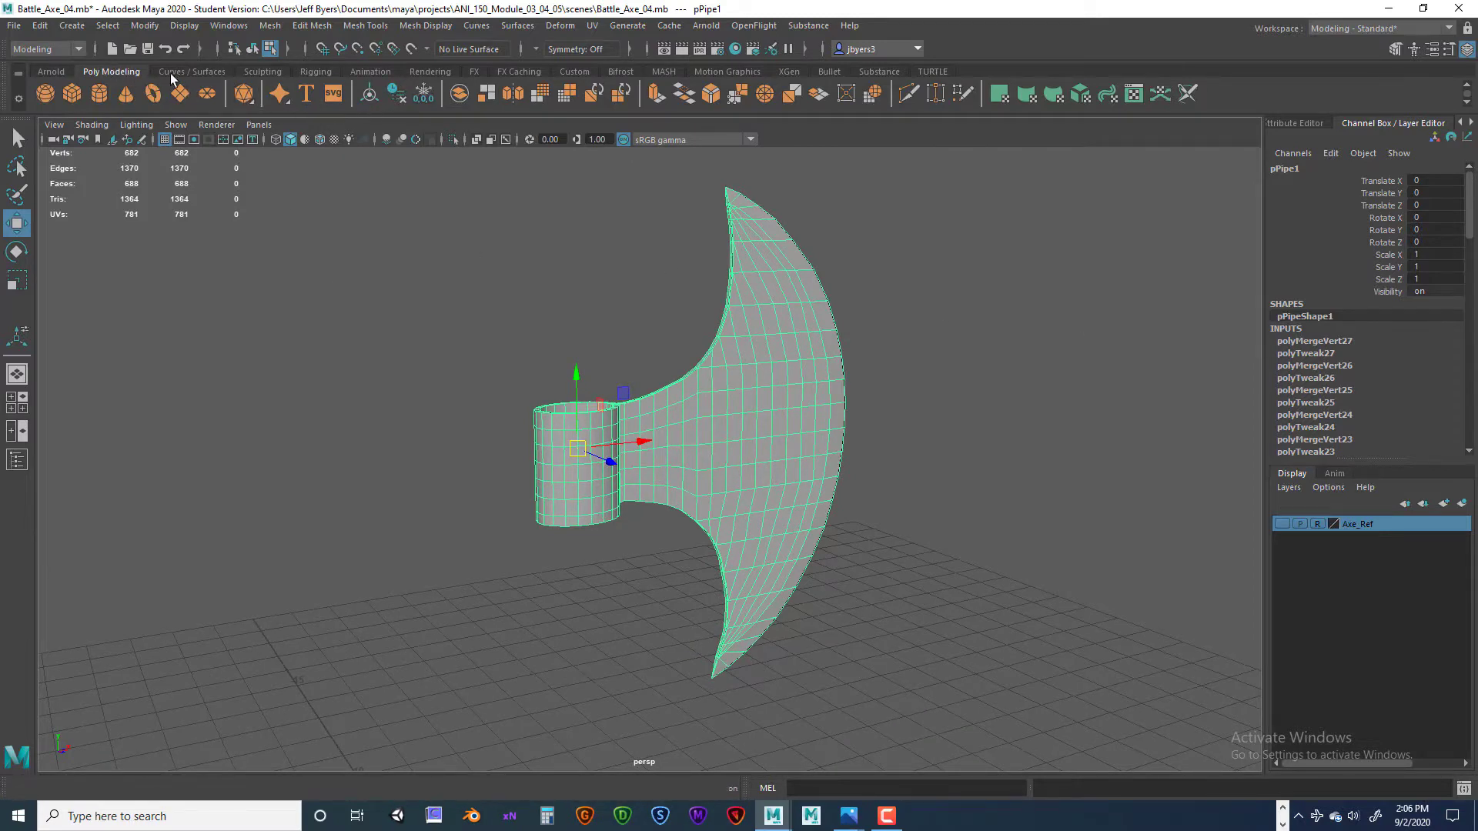
left_click(395, 93)
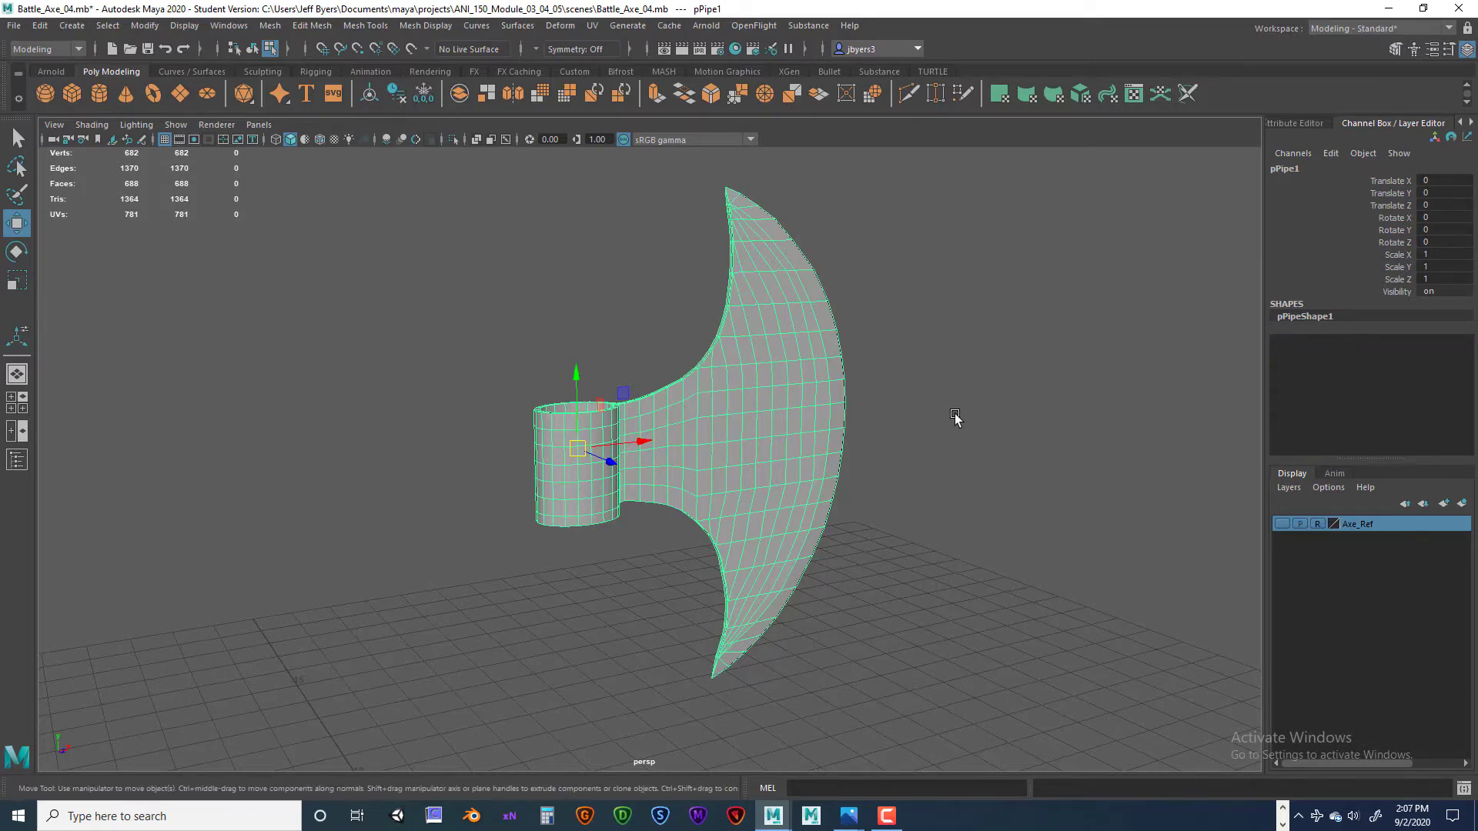
- Deselect the axe head and examine the shading of the blade and the pipe socket
mouse_move(955, 417)
left_mouse_down("alt")
mouse_move(779, 419)
mouse_move(937, 423)
left_mouse_up("alt")
right_click_drag(874, 419, 882, 370)
left_click(994, 449)
left_click_drag(833, 460, 791, 486, "alt")
scroll(778, 441, "up", 4)
middle_click_drag(762, 418, 715, 464, "alt")
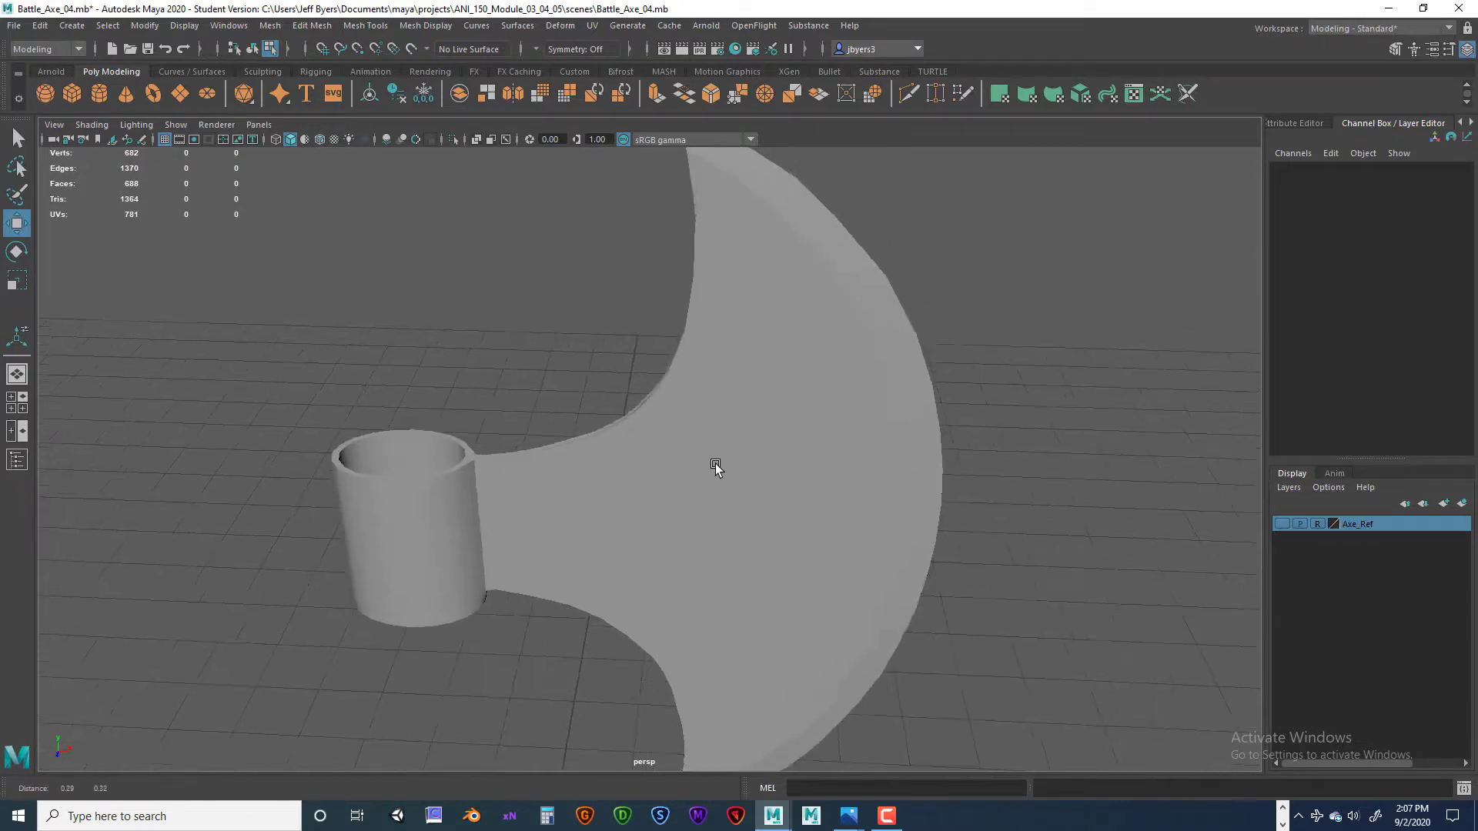
left_click_drag(715, 464, 630, 483, "alt")
- Select the edge loops just inside the cutting edge on both sides of the blade and apply Harden Edge
right_click_drag(724, 384, 679, 381)
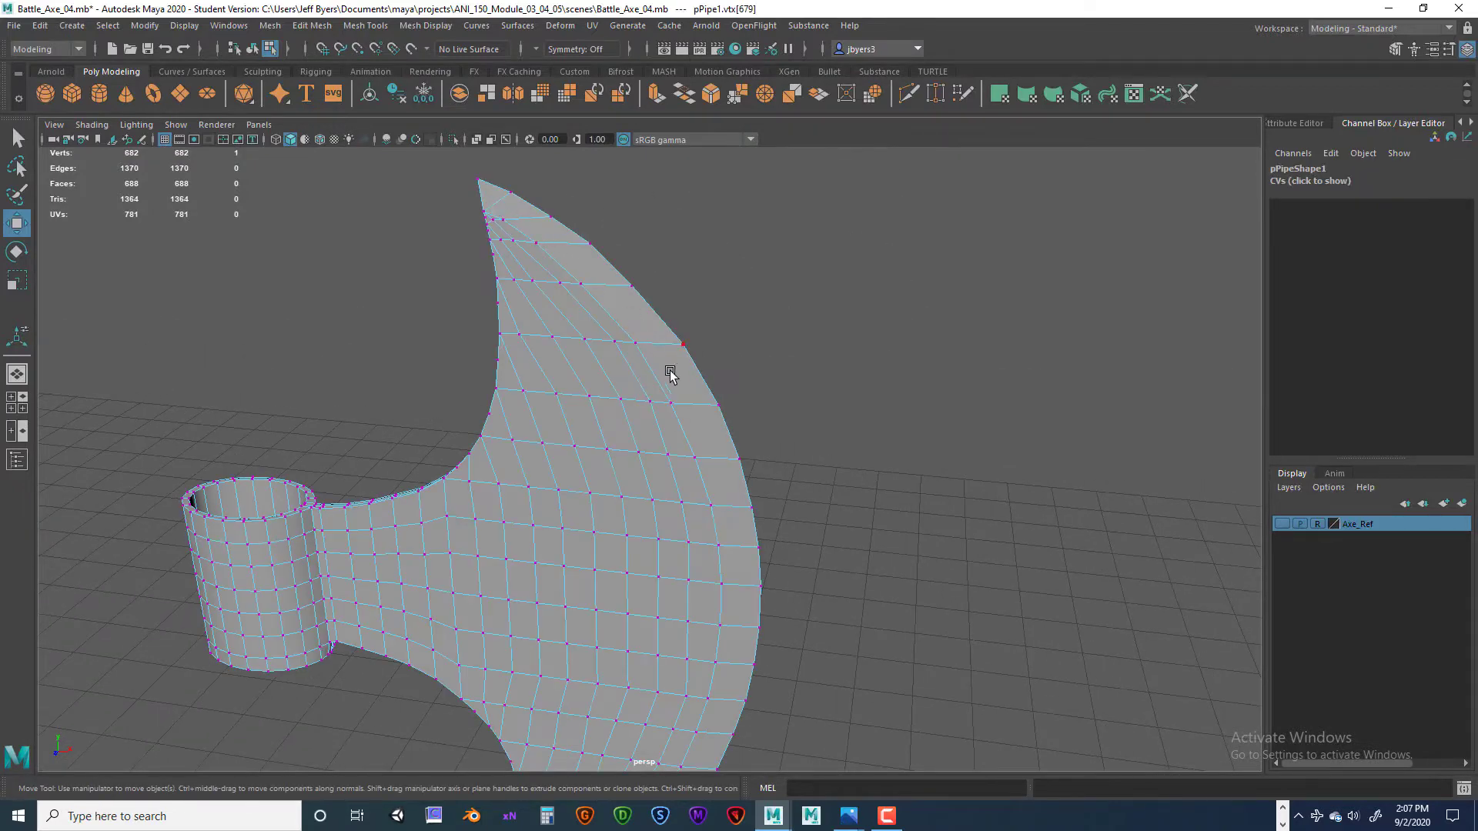
left_click_drag(669, 375, 675, 360, "alt")
right_click_drag(674, 361, 662, 329)
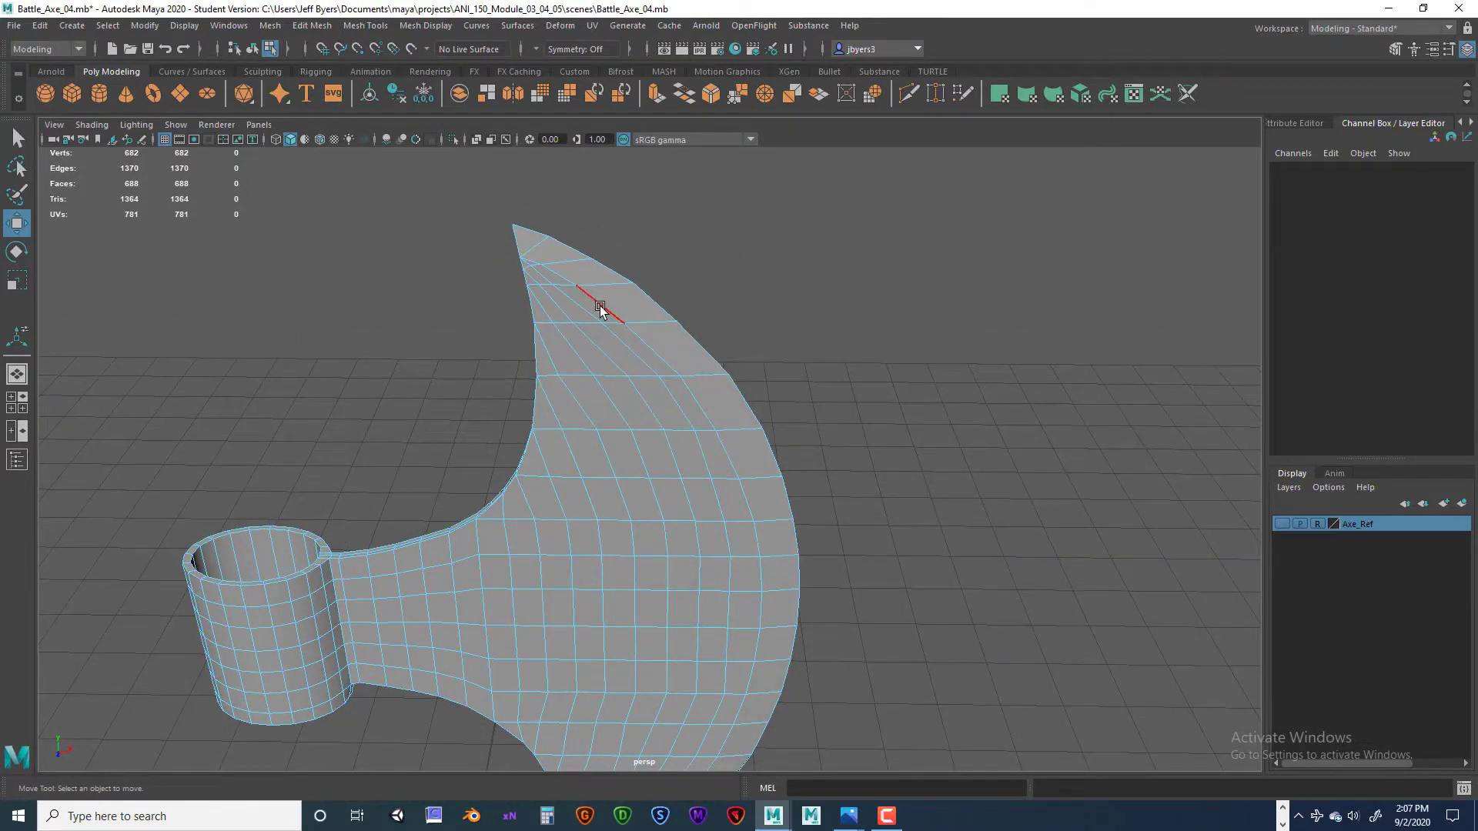
double_click(601, 310)
left_click_drag(611, 320, 454, 399, "alt")
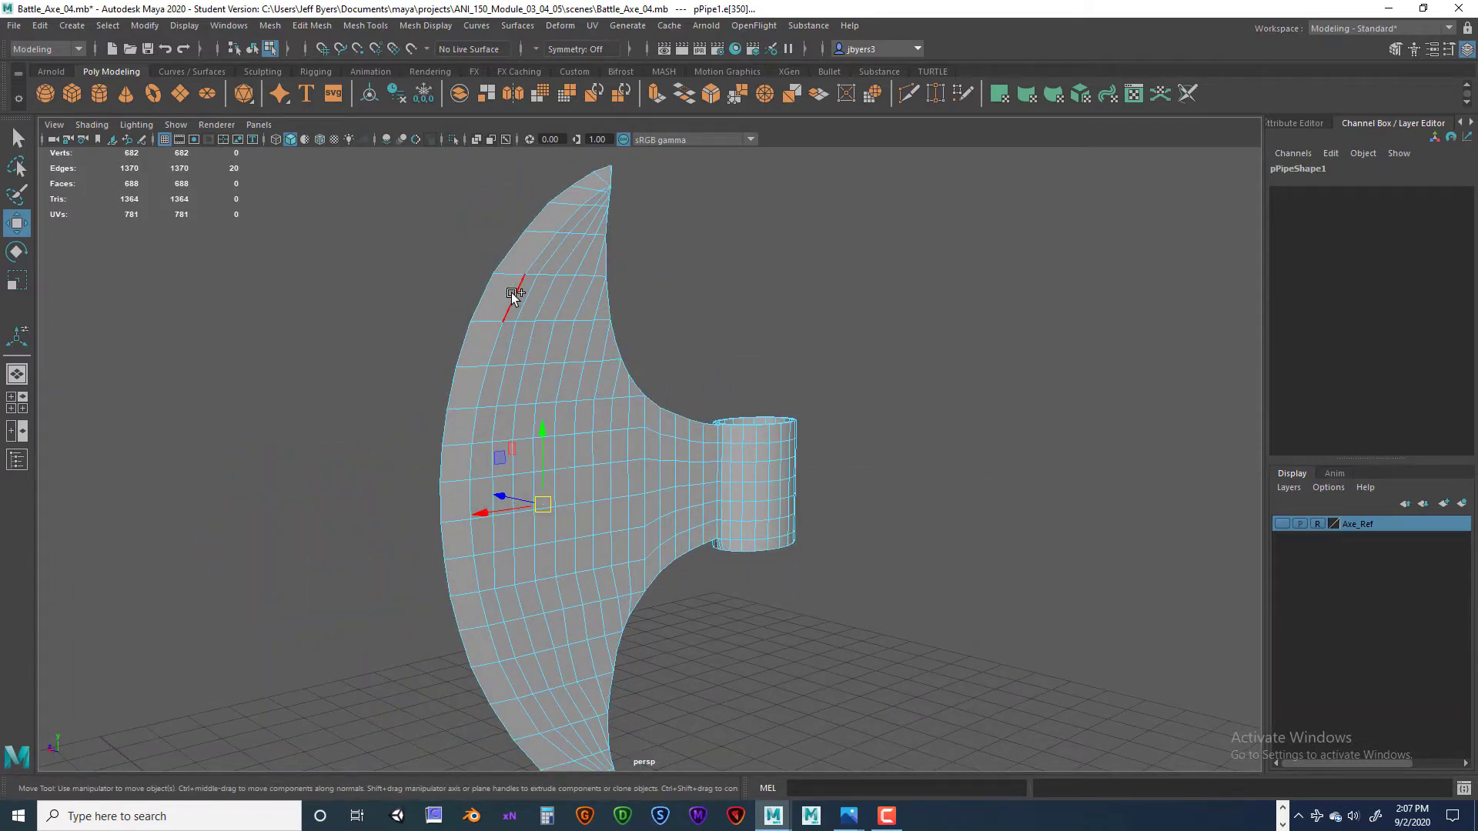
left_click_drag(627, 224, 693, 390, "alt")
scroll(514, 521, "up", 3)
middle_click_drag(719, 395, 736, 455, "alt")
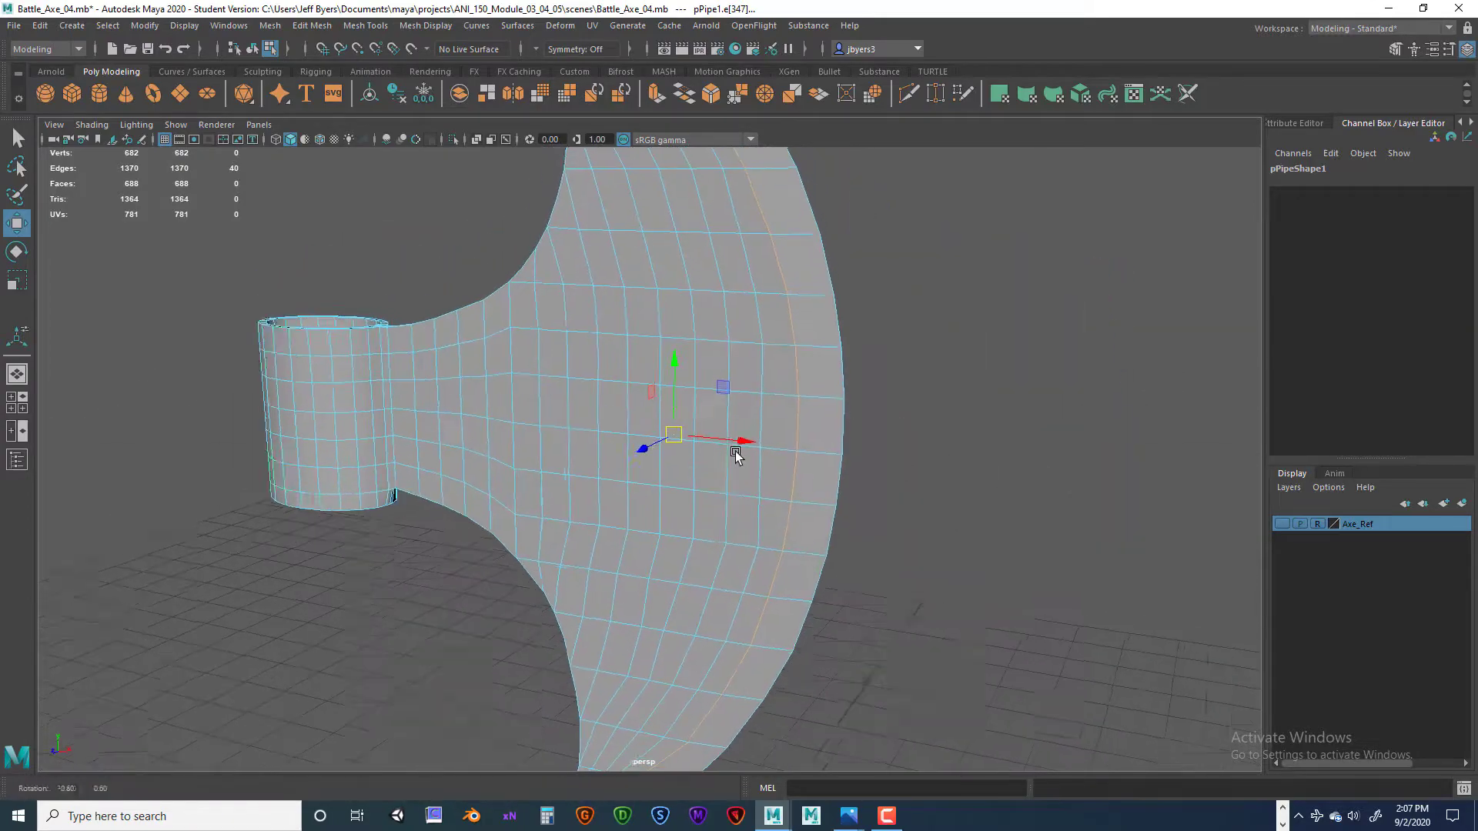
left_click_drag(736, 455, 756, 449, "alt")
left_click_drag(605, 426, 643, 428, "alt")
middle_click_drag(608, 402, 636, 448, "alt")
left_click_drag(636, 450, 640, 383, "alt")
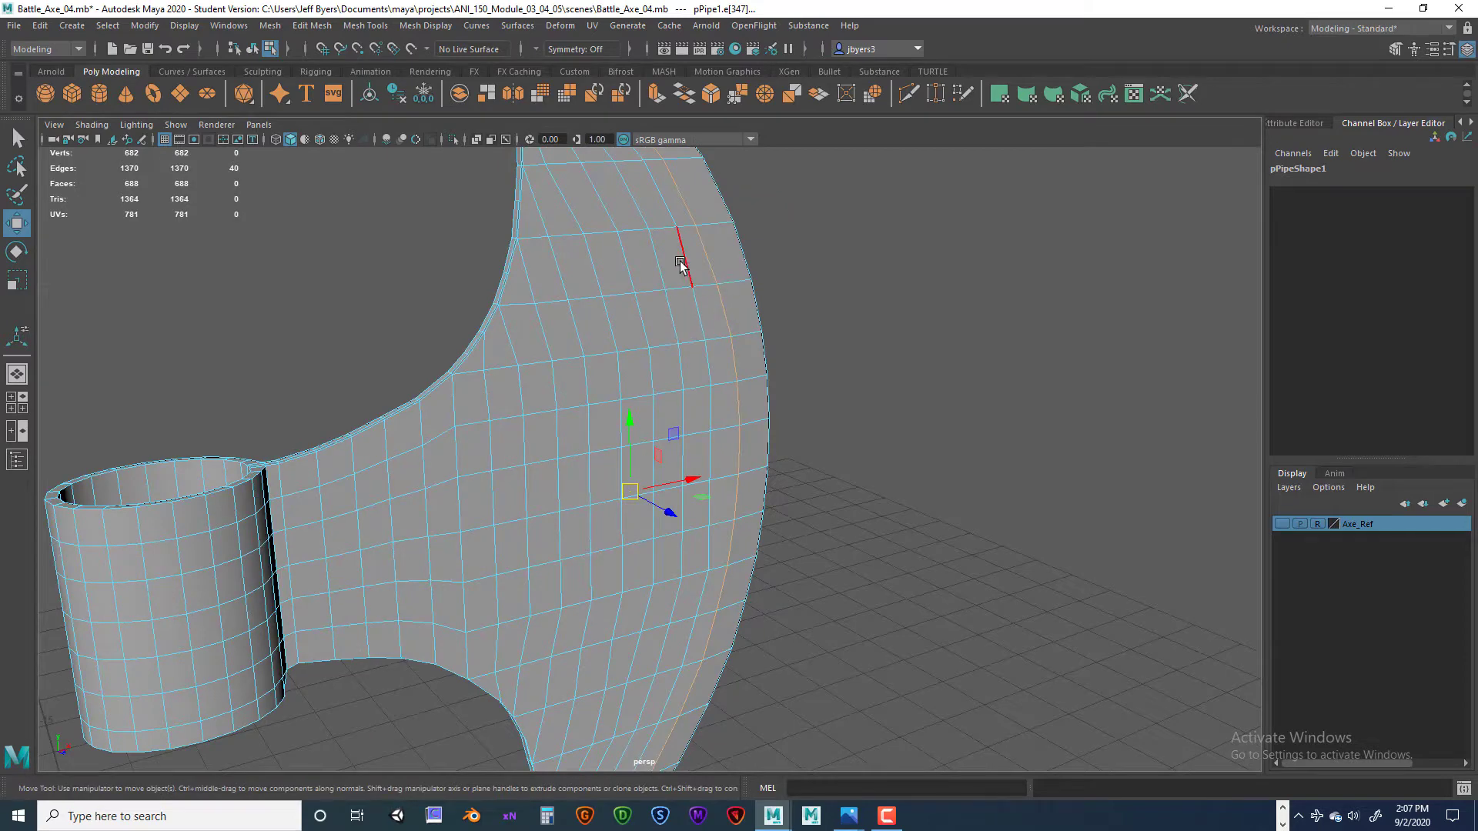
key("space")
key("space")
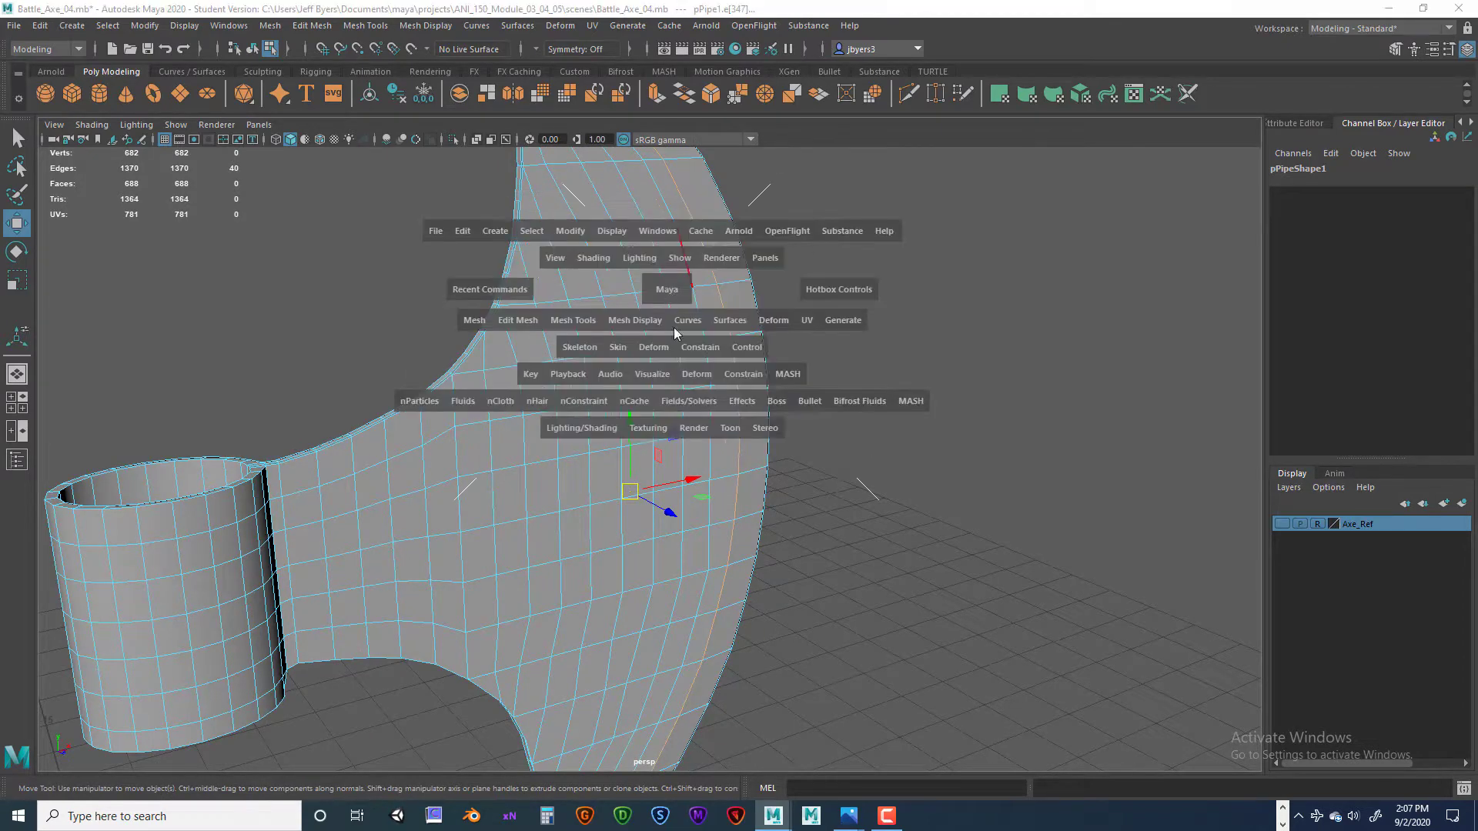
left_click(634, 321)
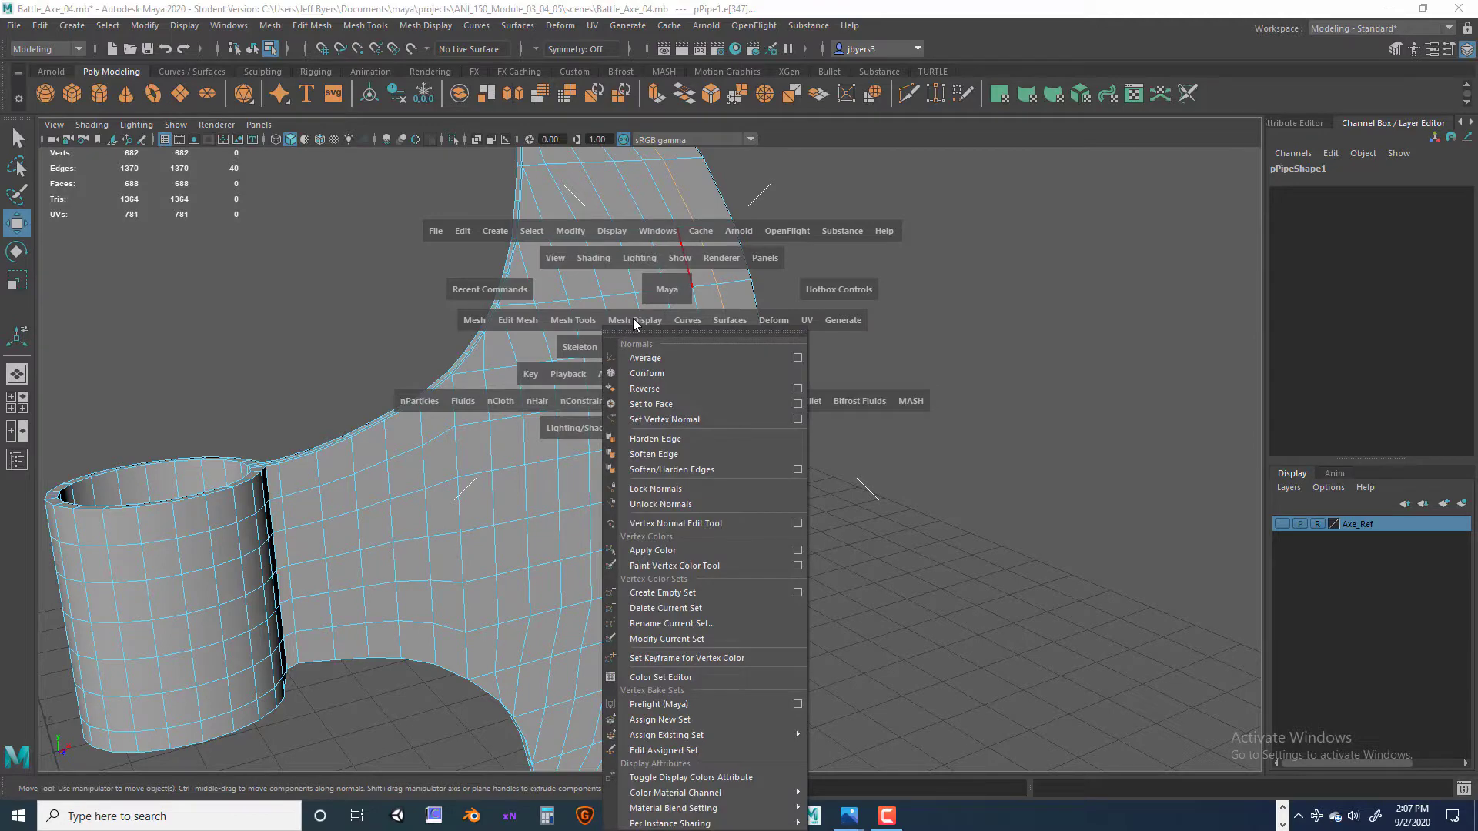
left_click(667, 442)
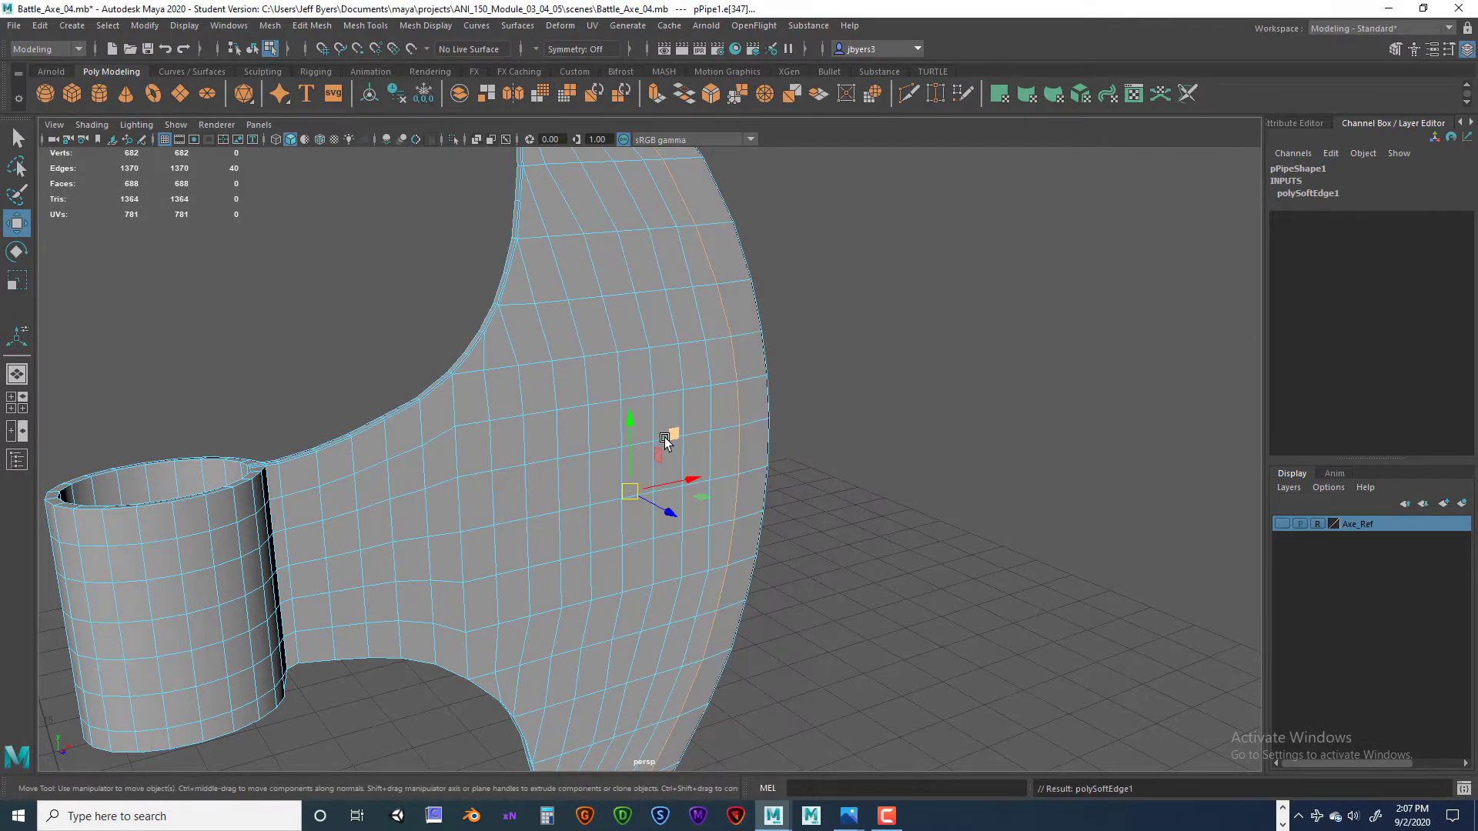
- Select the vertical edge loops where the blade joins the pipe socket and harden them
left_click_drag(666, 440, 710, 419, "alt")
scroll(770, 461, "up", 4)
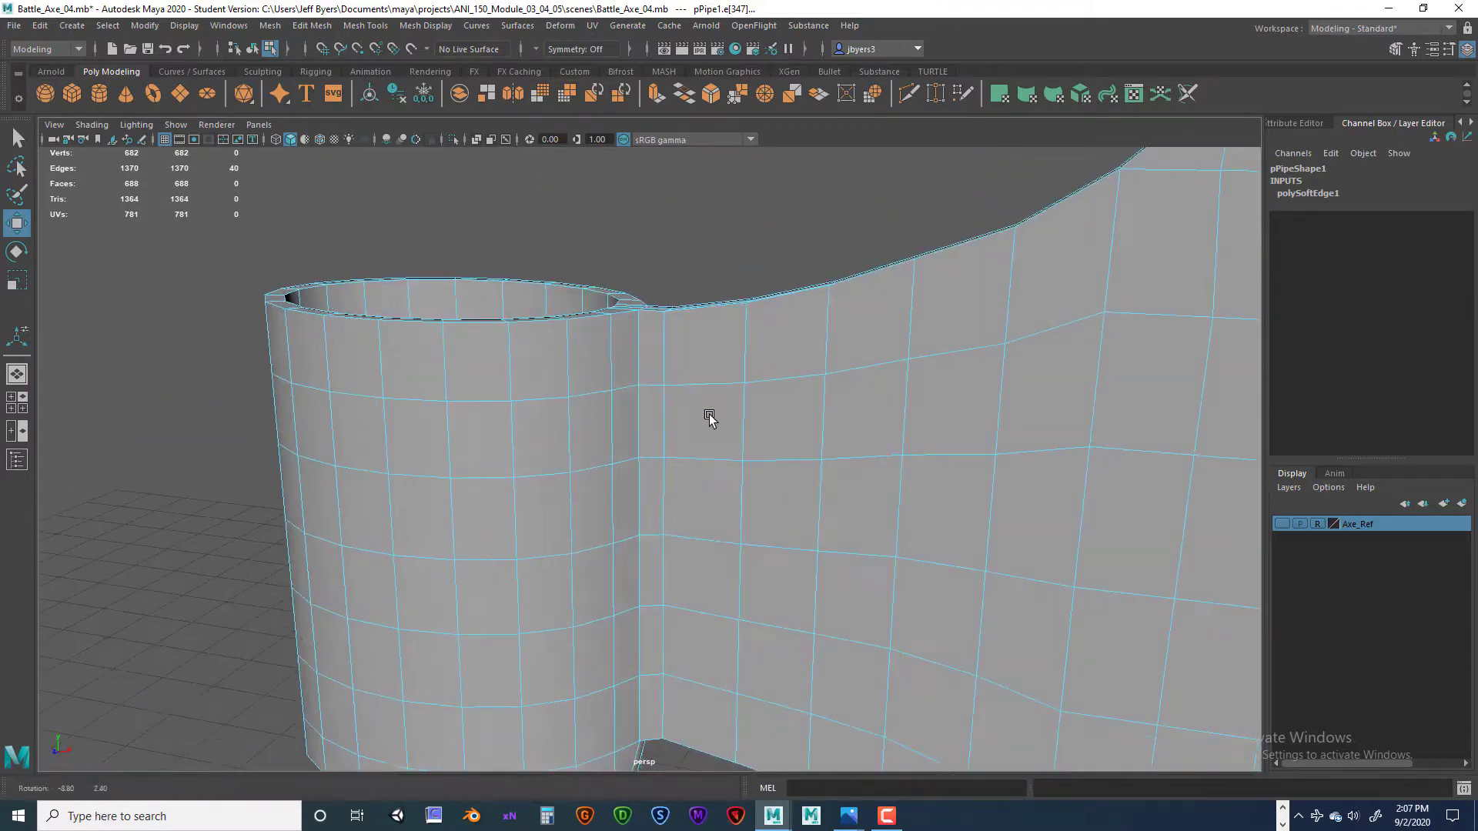
double_click(634, 345)
left_click_drag(636, 351, 680, 398, "alt")
left_click_drag(758, 433, 841, 413, "alt")
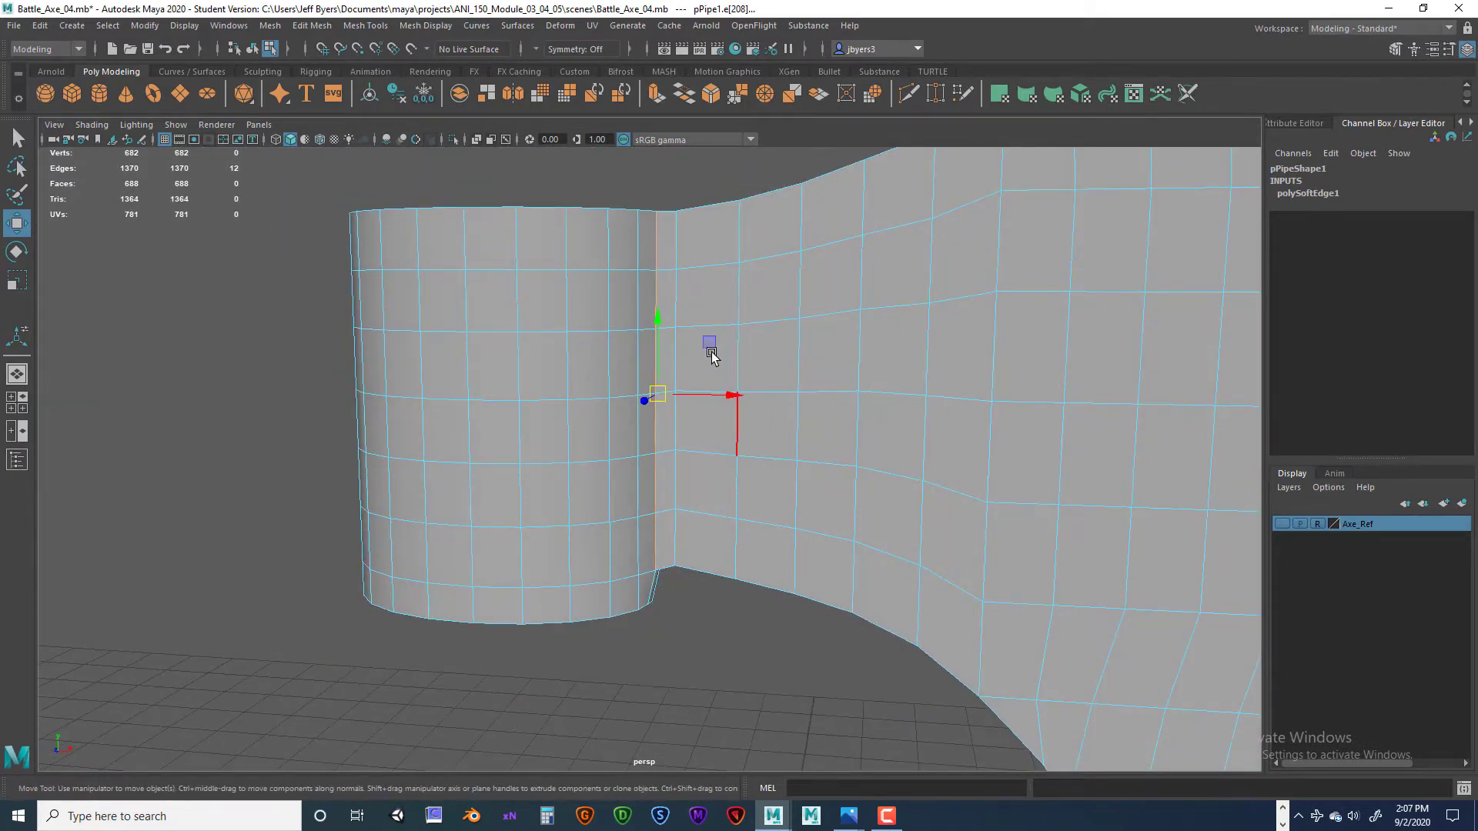
key("space")
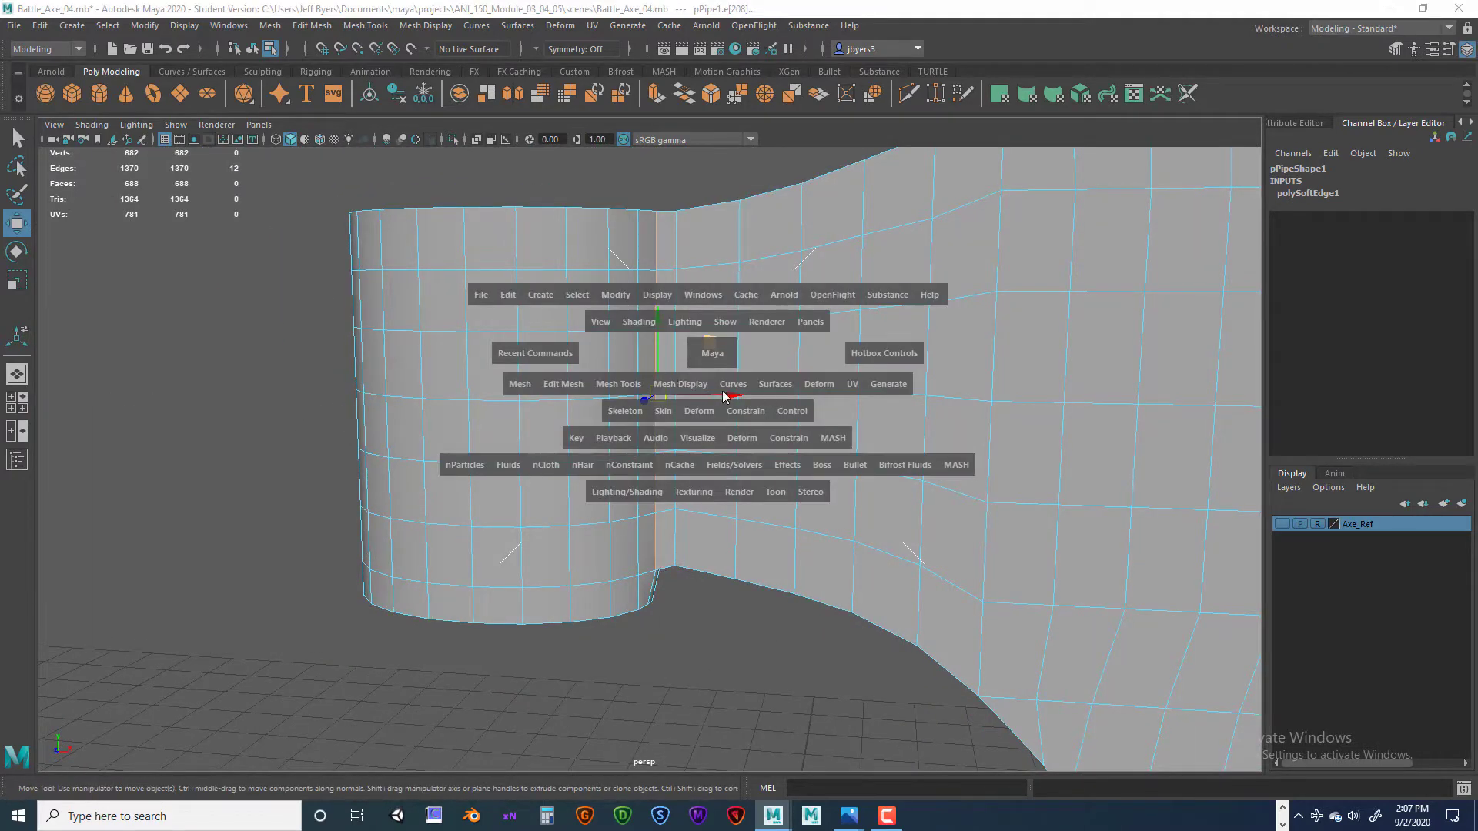
left_click(687, 386)
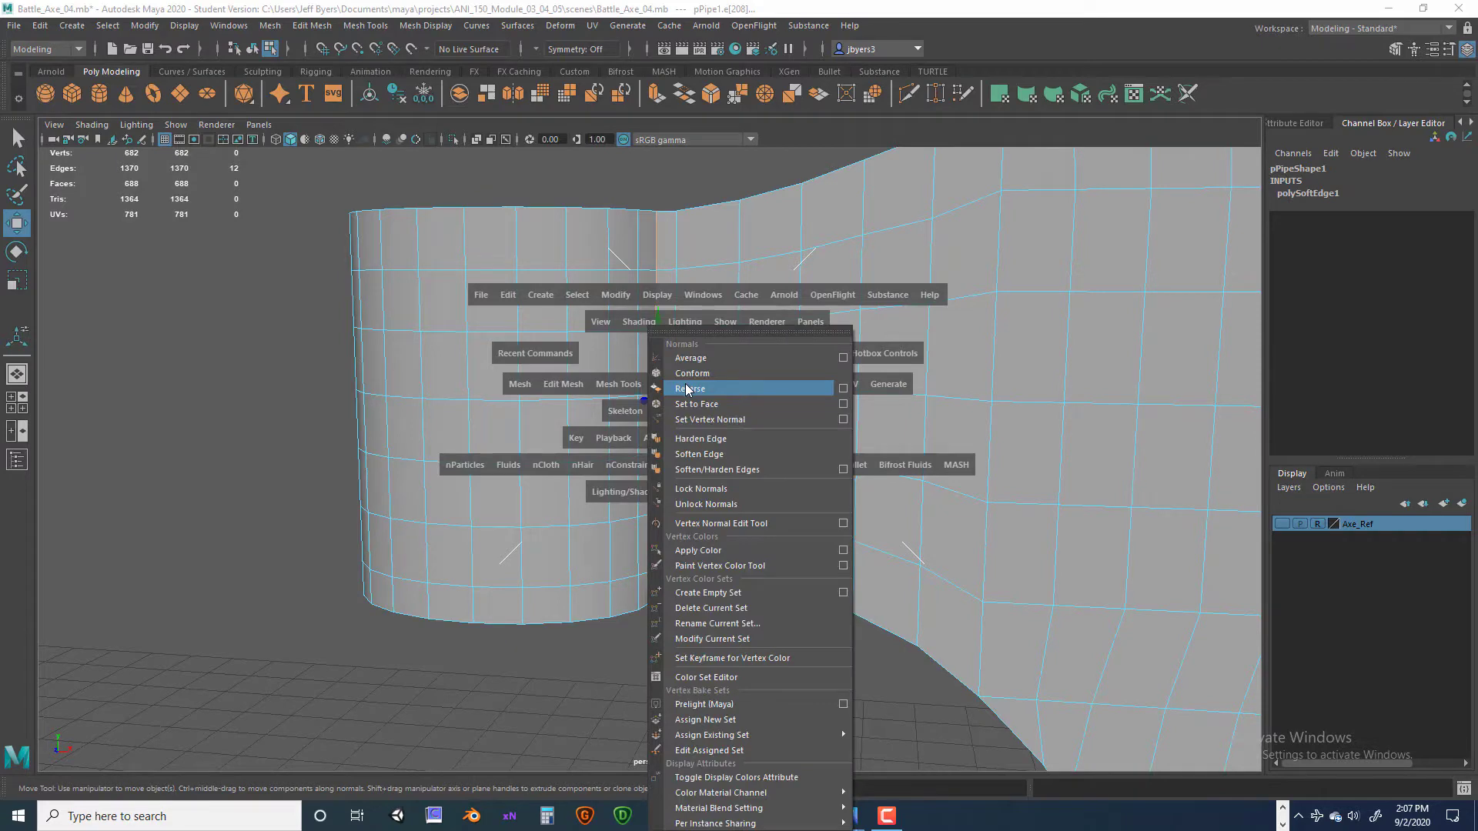
left_click(690, 441)
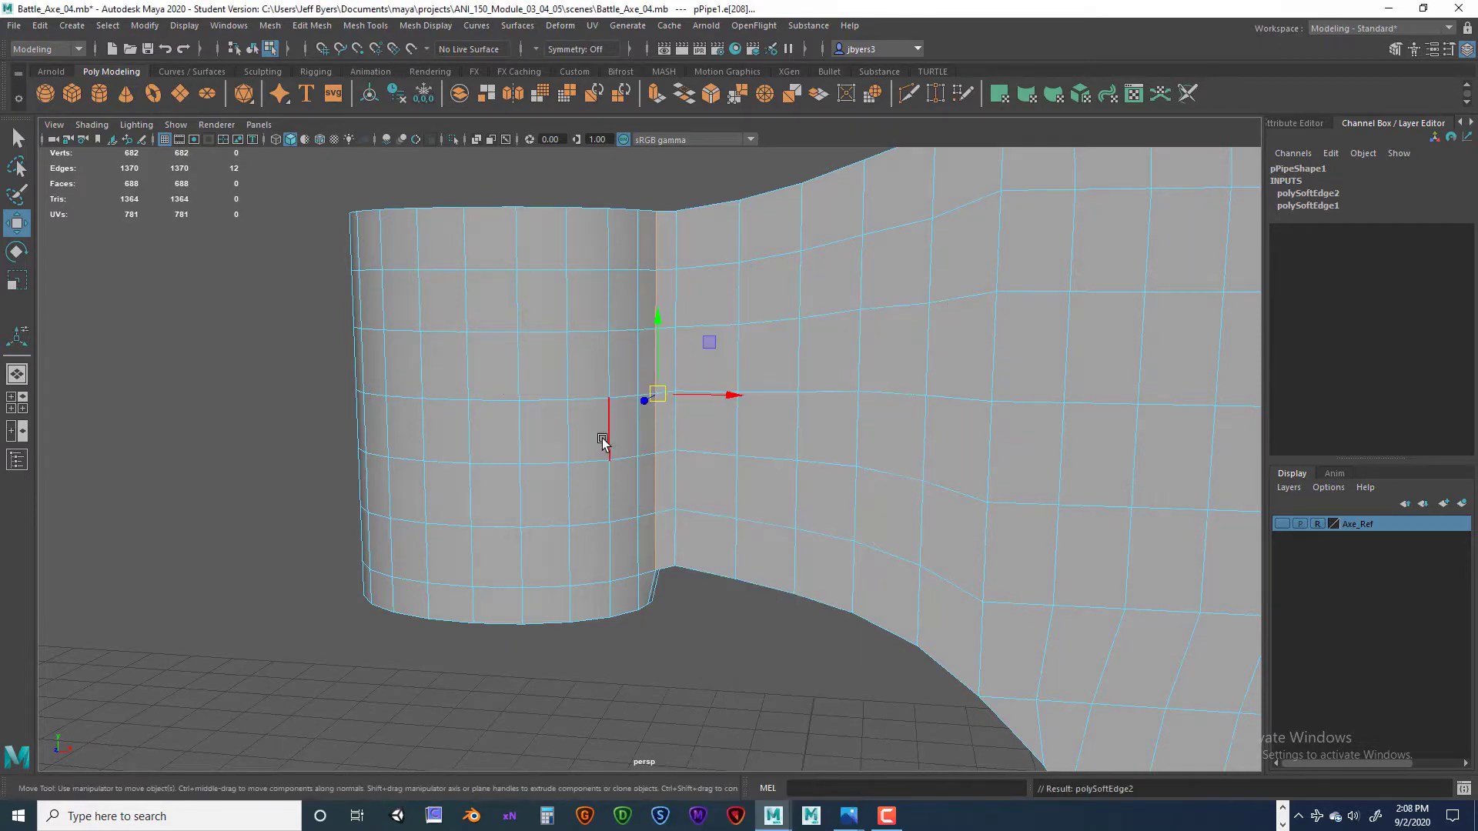
- Return to object mode, deselect the mesh, and examine the shading along the bevel, socket joint and blade rim
right_click_drag(597, 435, 565, 488)
scroll(693, 645, "down", 5)
left_click(698, 651)
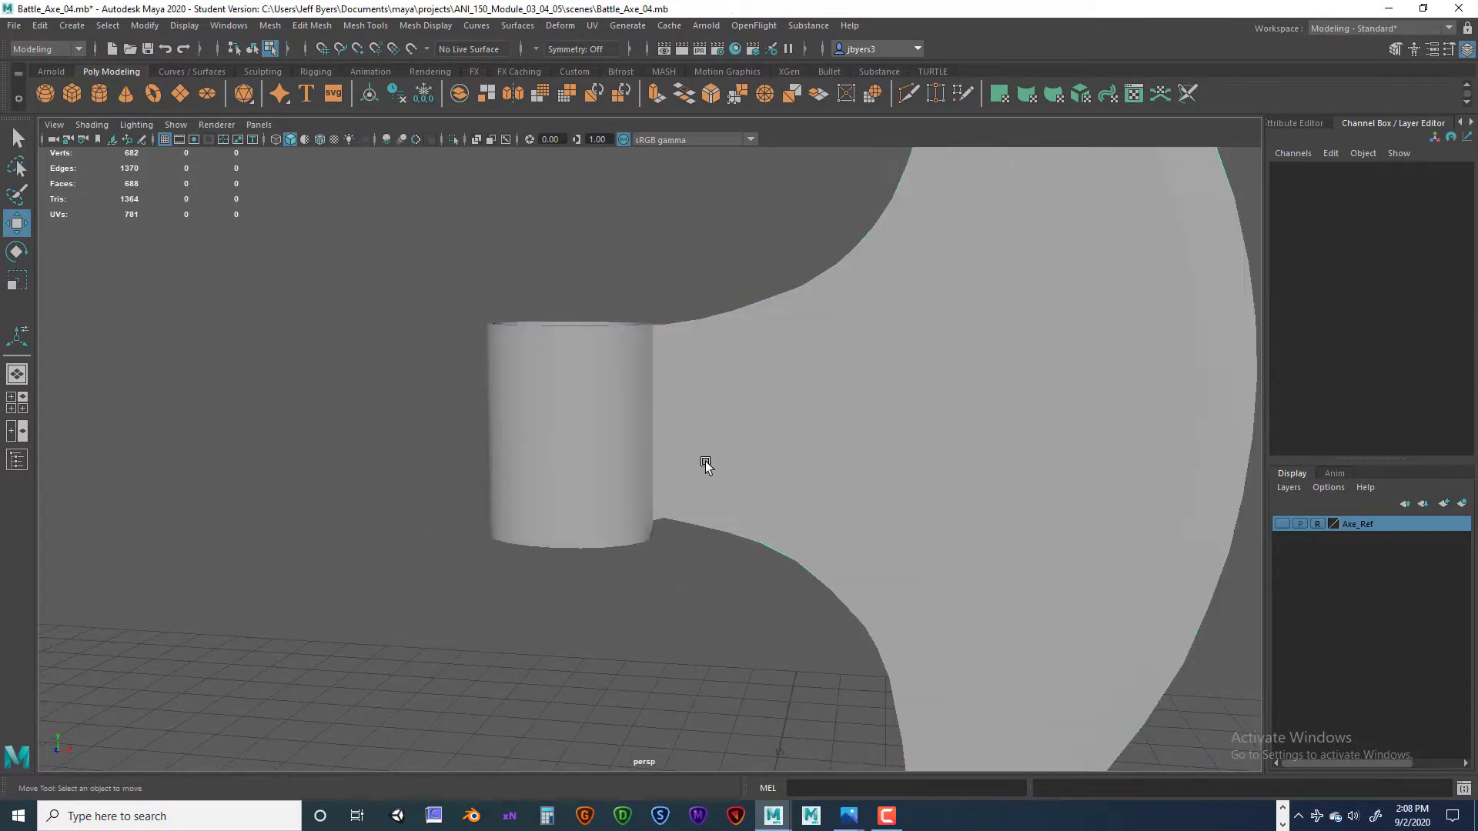
left_click_drag(729, 454, 410, 416, "alt")
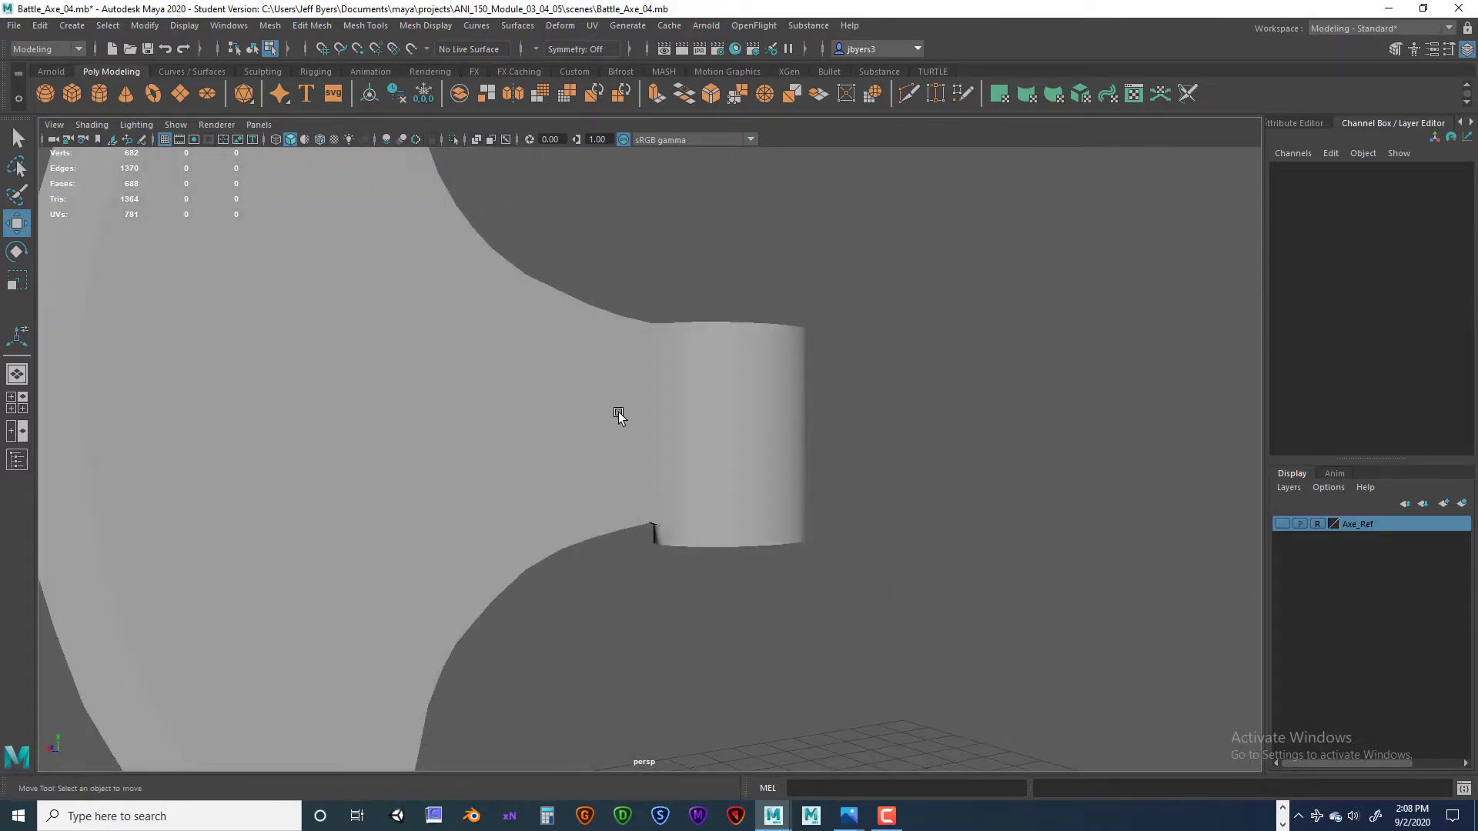
left_click_drag(619, 413, 870, 445, "alt")
scroll(816, 431, "up", 8)
left_click_drag(771, 428, 769, 384, "alt")
middle_click_drag(768, 383, 732, 455, "alt")
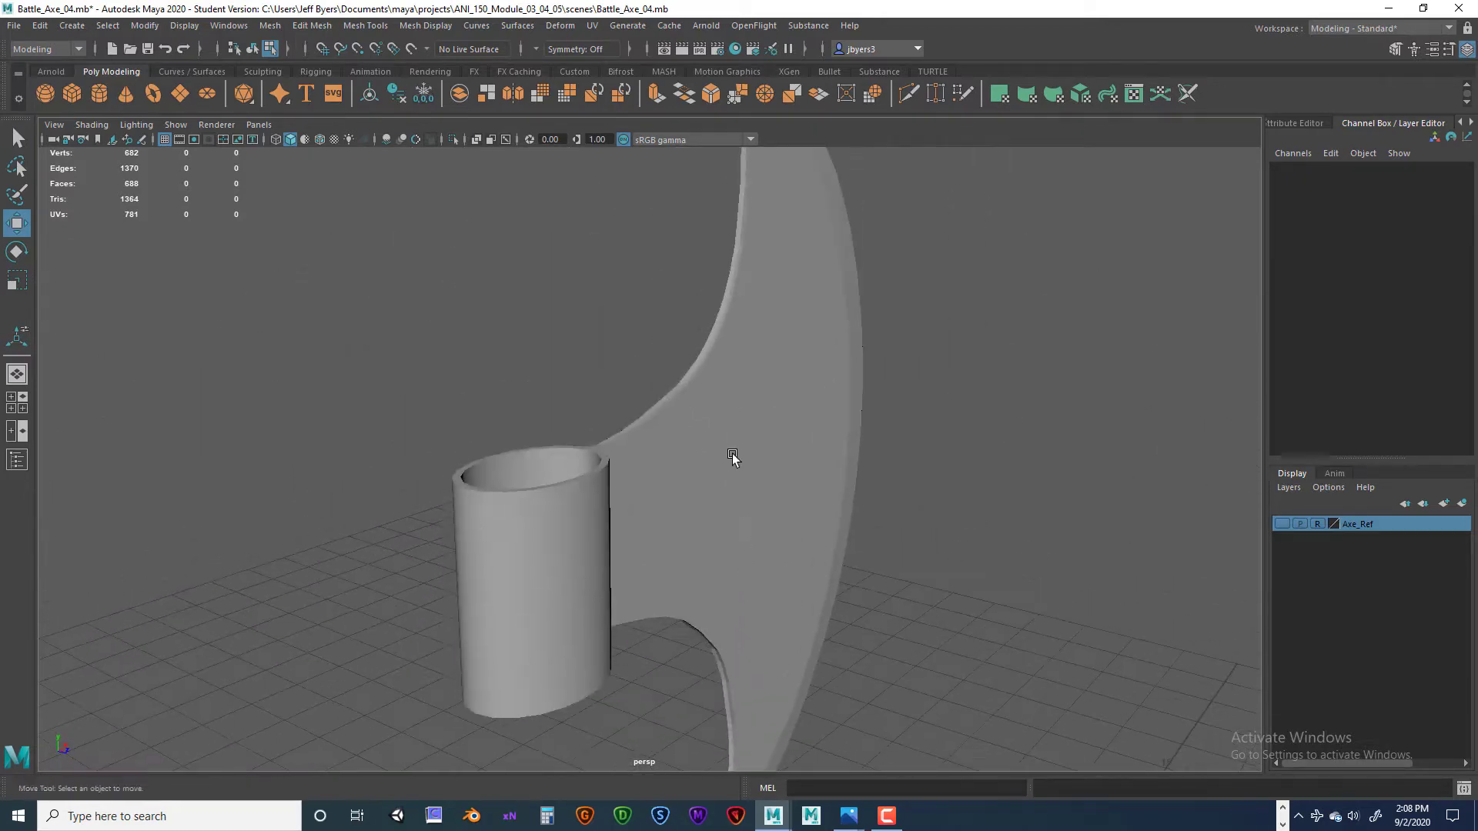
left_click_drag(732, 454, 778, 511, "alt")
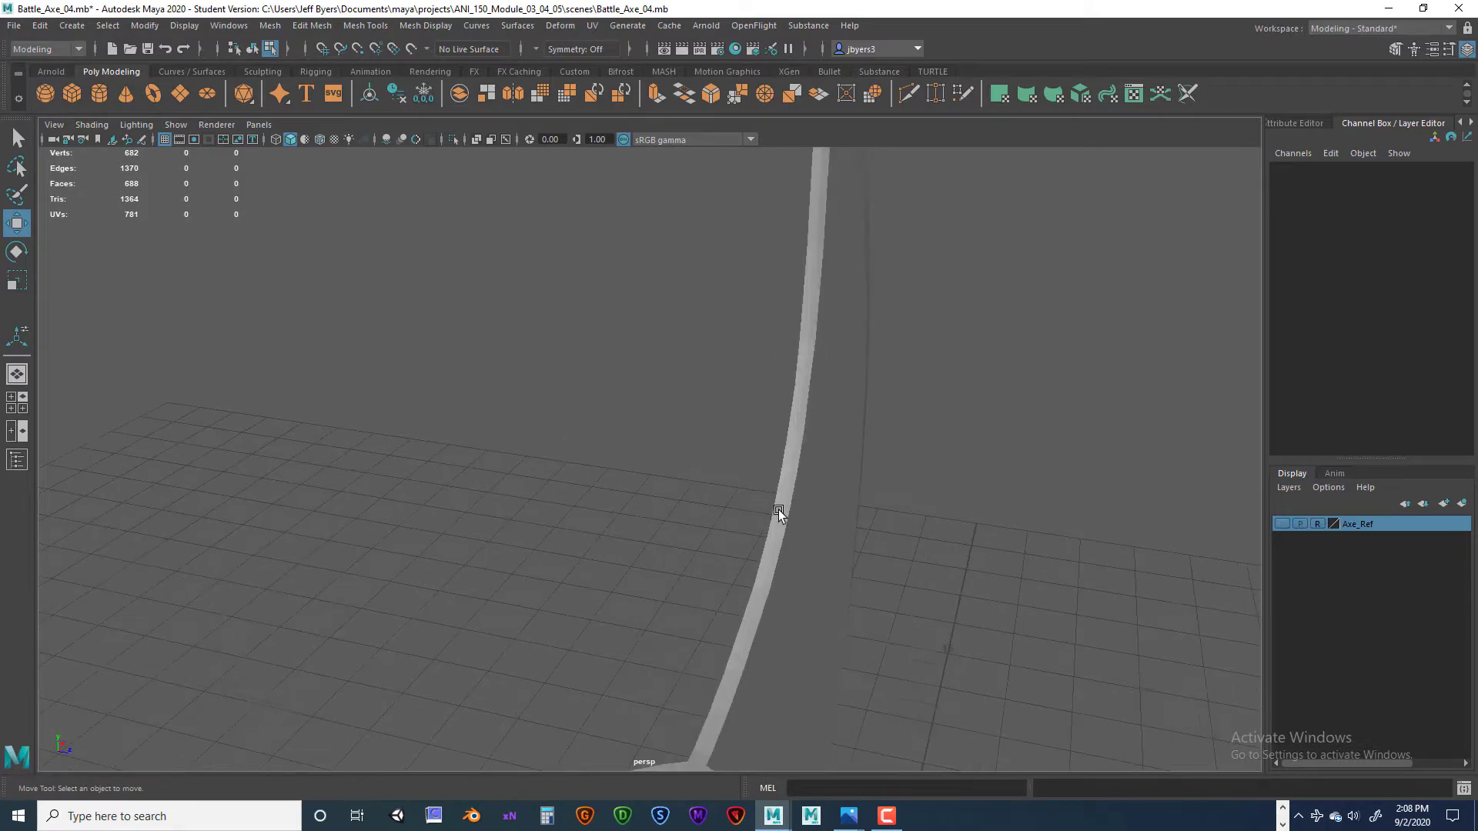
- Select the edge loop running along the middle of the blade's rim with the Select tool
left_click(774, 549)
left_click_drag(835, 568, 861, 338, "alt")
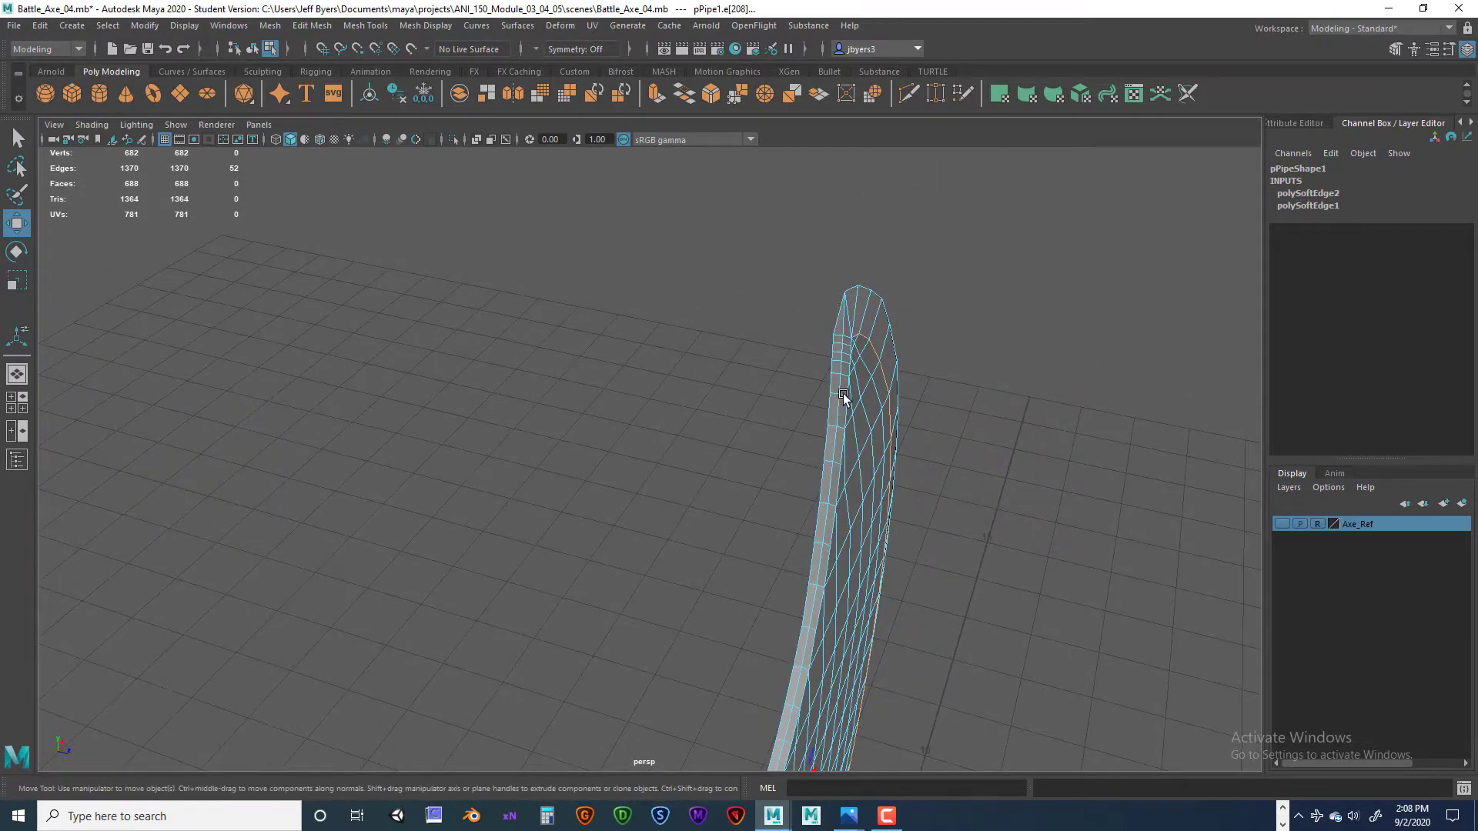
left_click_drag(844, 397, 819, 500, "alt")
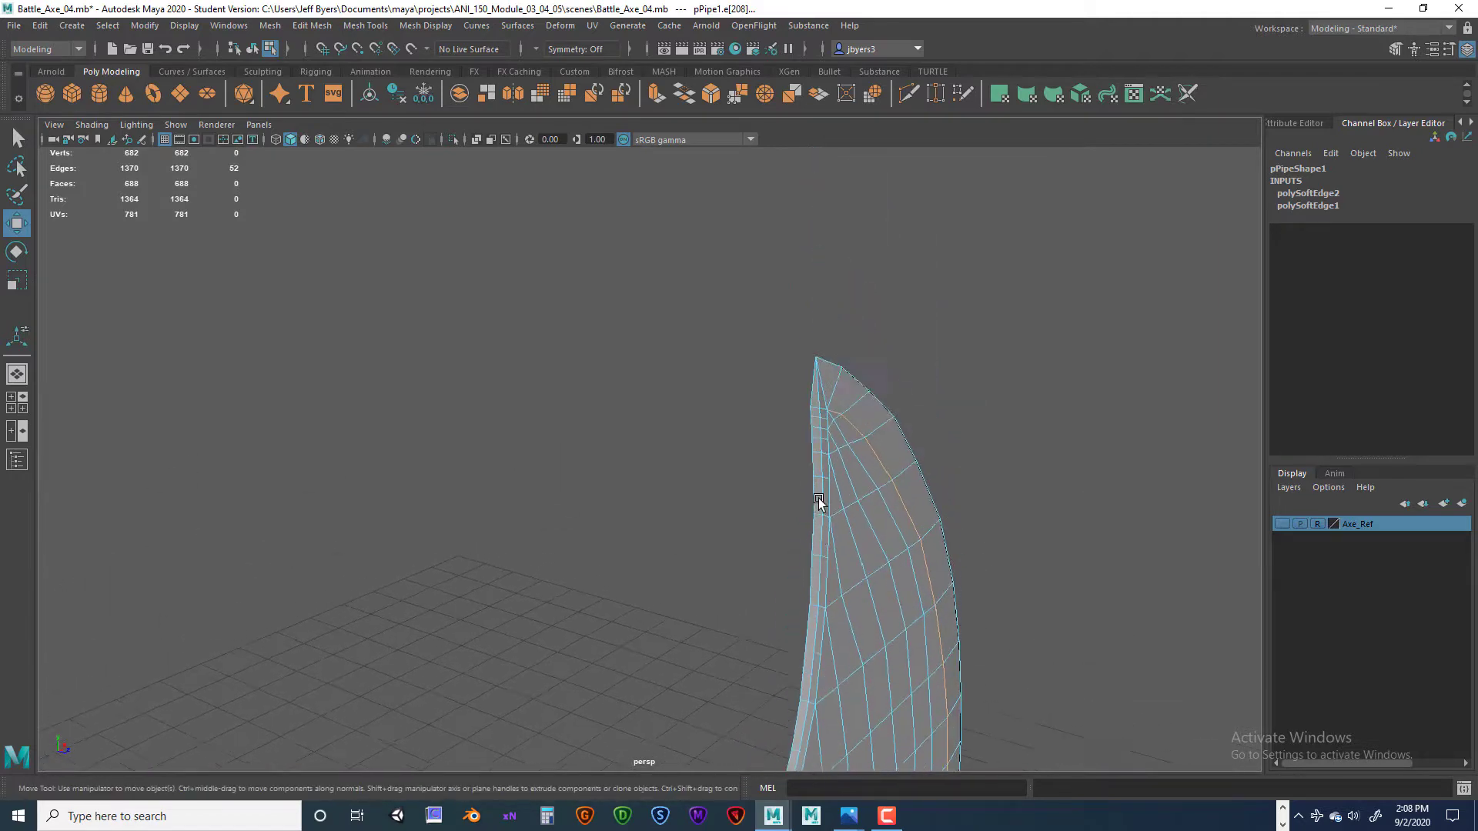
scroll(820, 498, "up", 3)
right_click(896, 398)
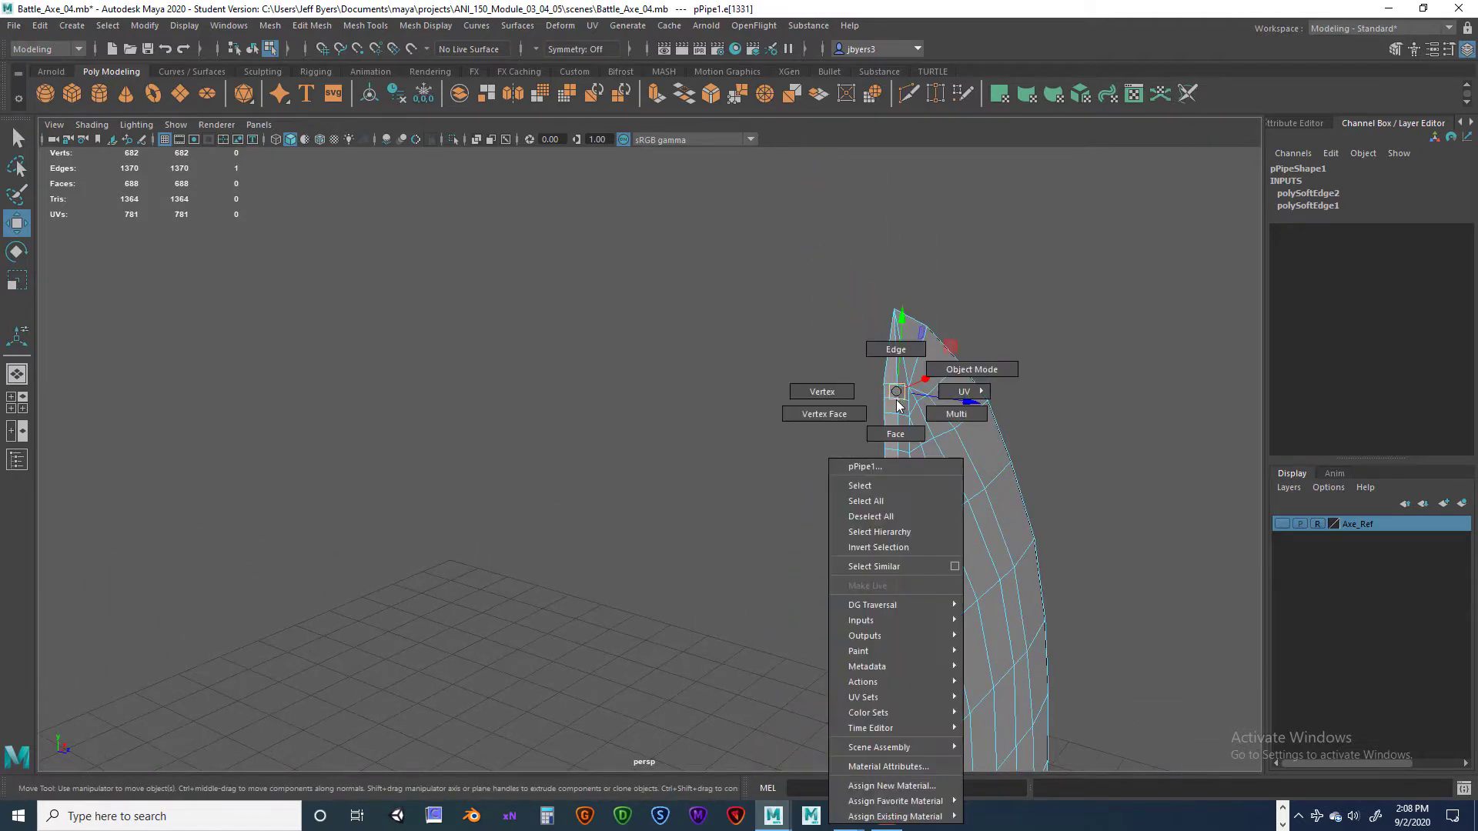
left_click(879, 486)
scroll(893, 382, "up", 3)
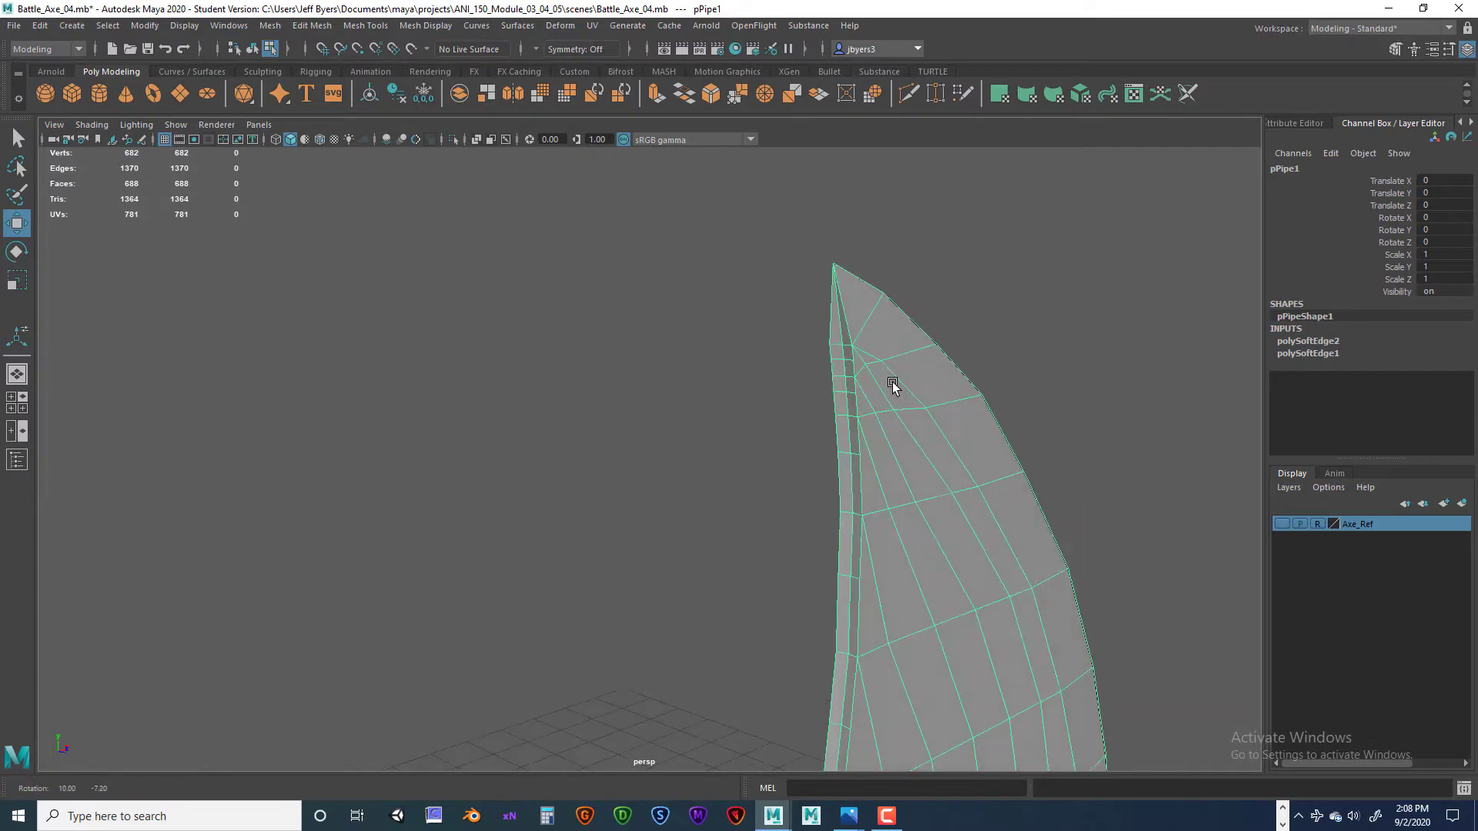
right_click(868, 351)
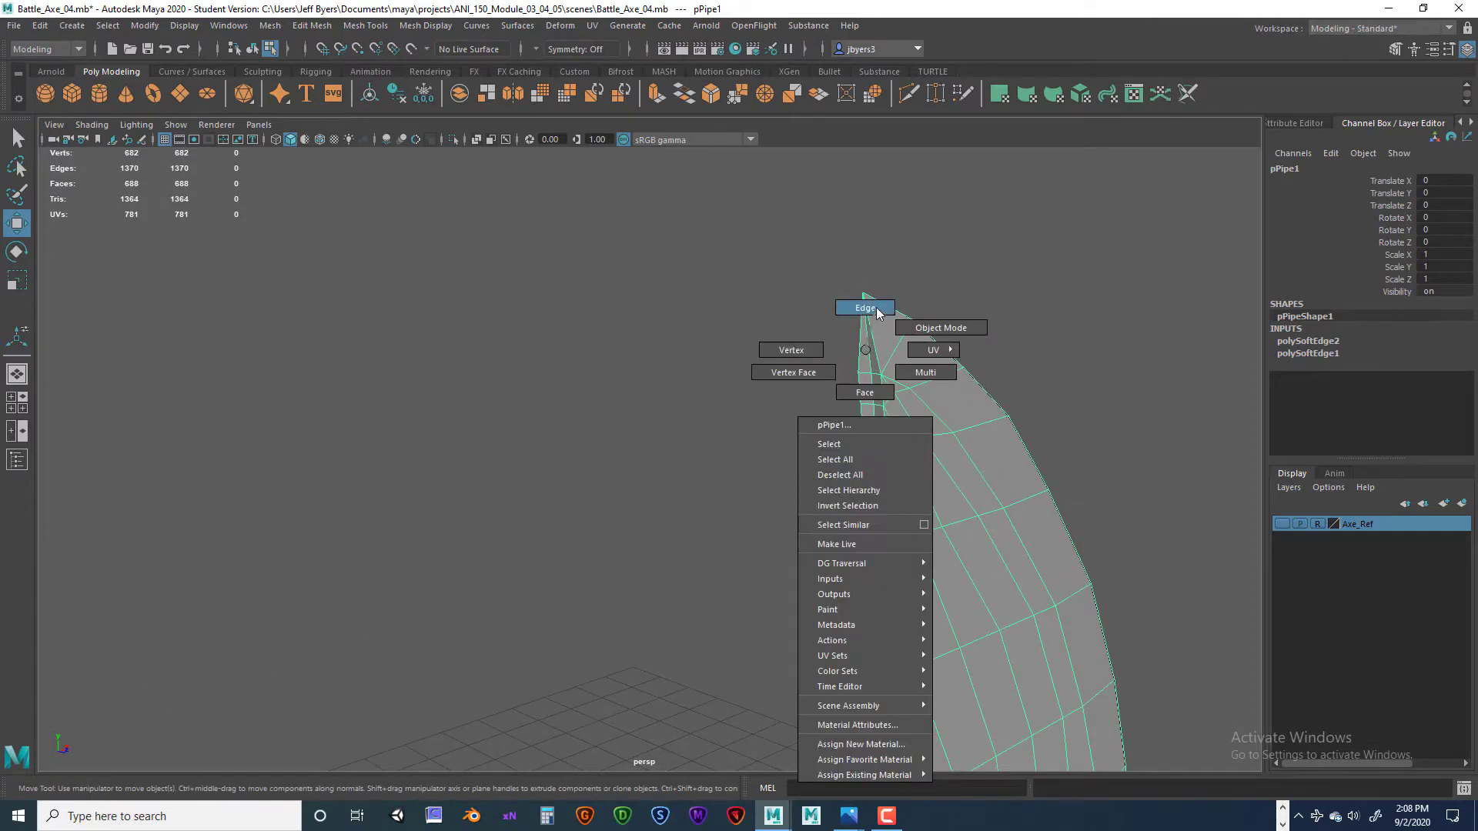
left_click(866, 308)
left_click(848, 355)
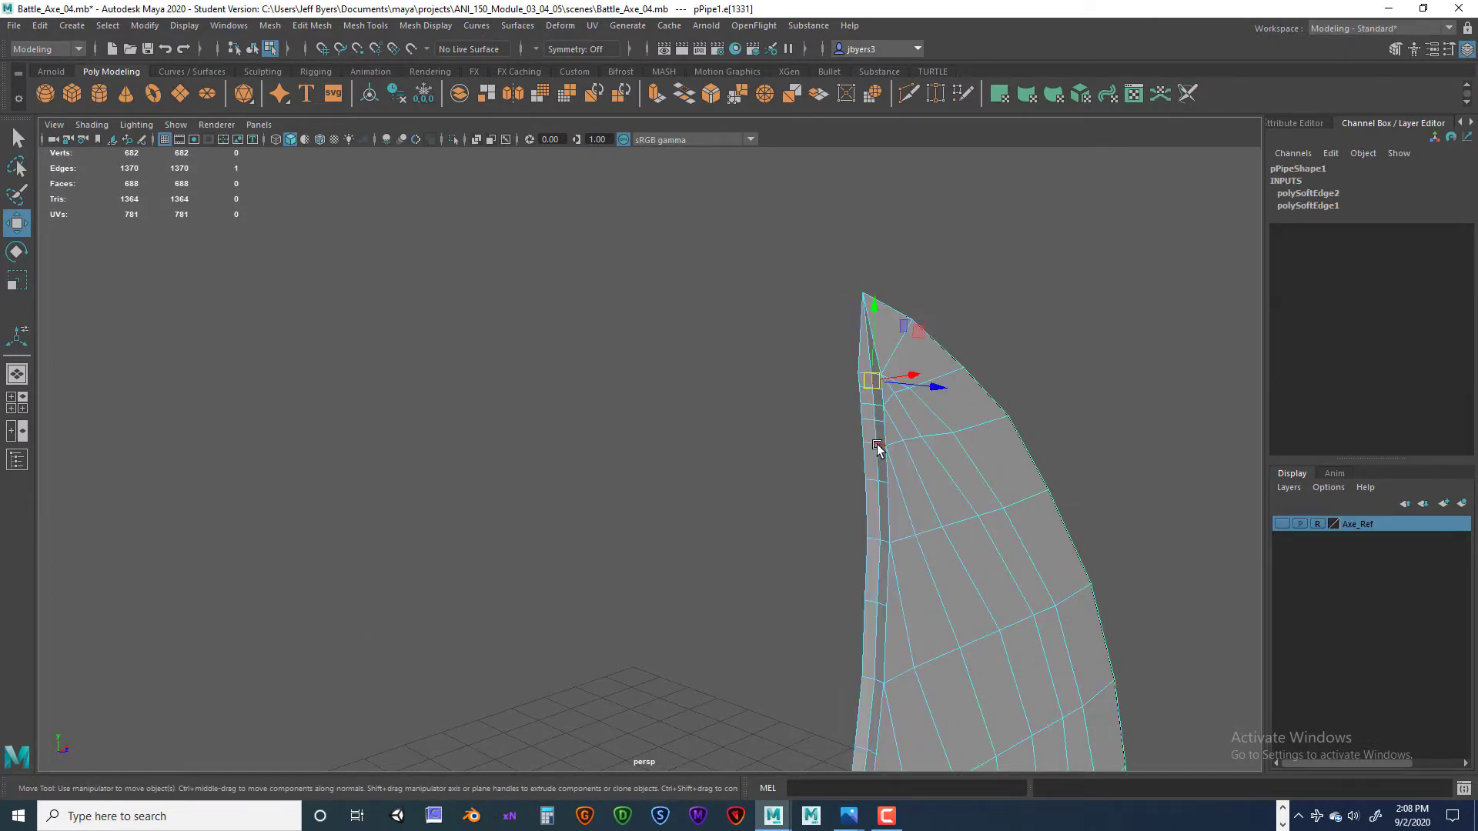
key("q")
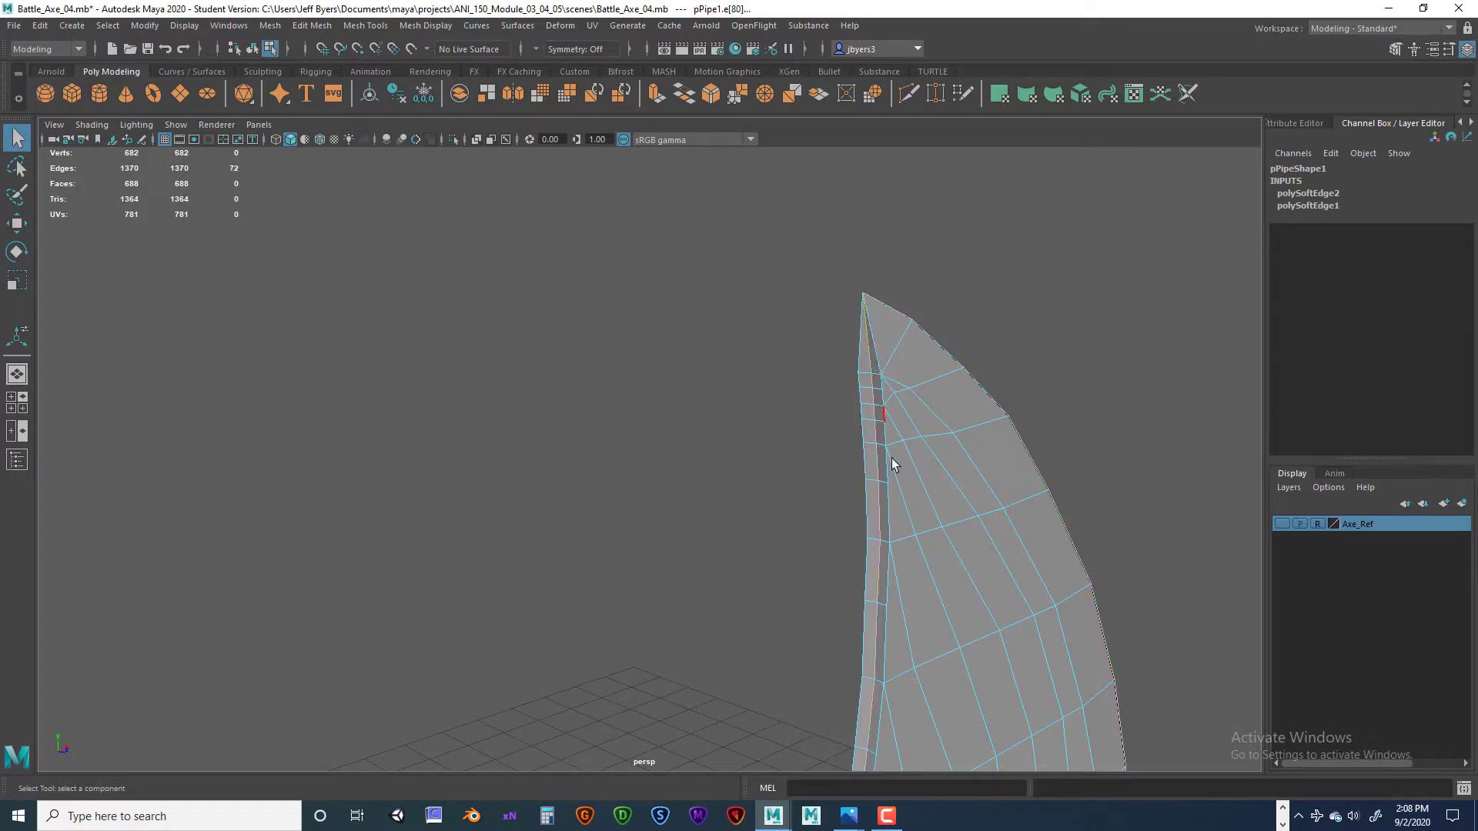
- Examine the selected rim loop from the blade tip to the underside where the blade meets the pipe socket
left_click_drag(905, 549, 907, 577, "alt")
middle_click_drag(903, 552, 931, 267, "alt")
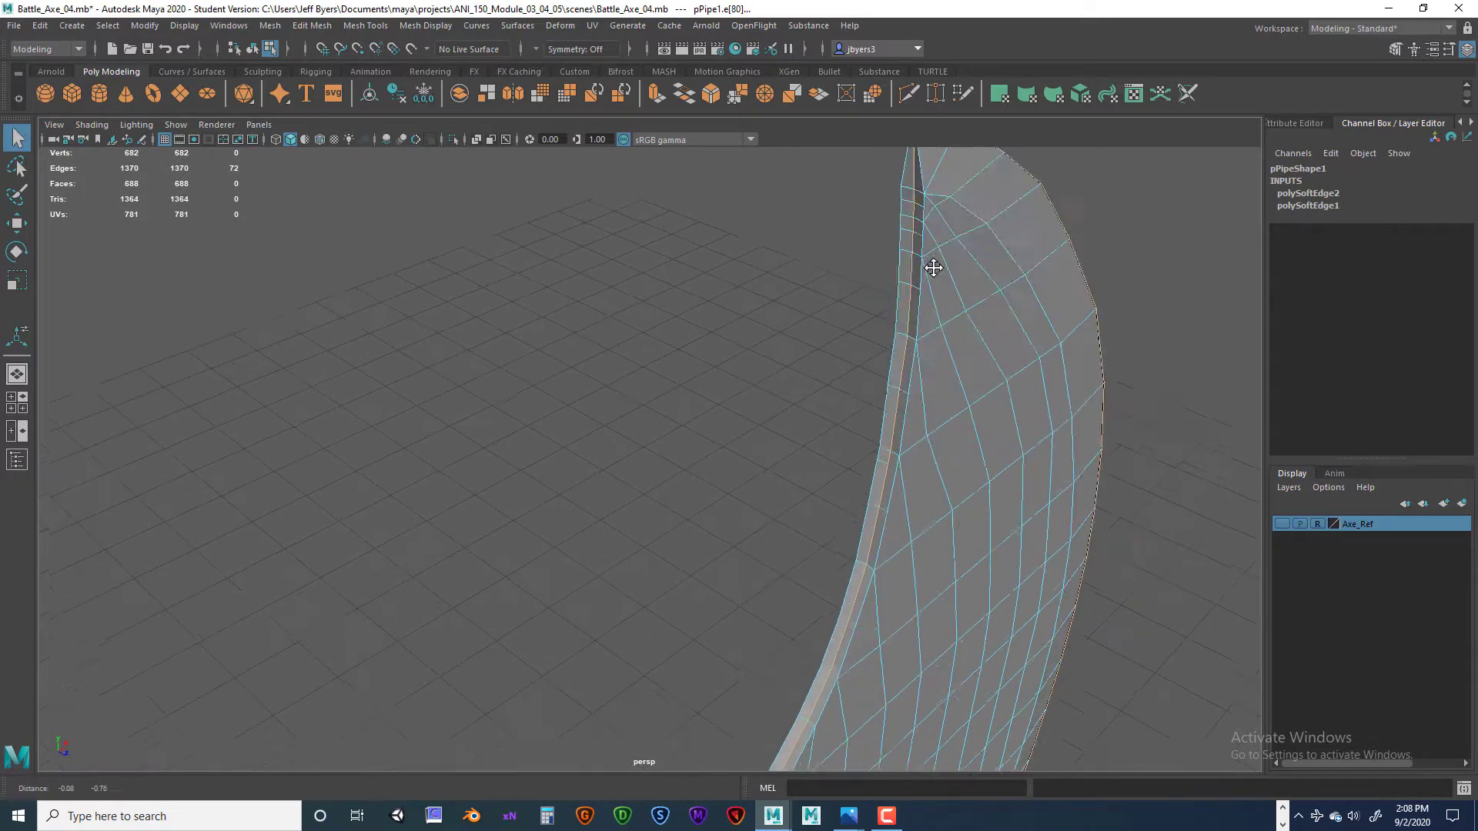
left_click_drag(962, 454, 943, 420, "alt")
middle_click_drag(944, 420, 982, 208, "alt")
left_click_drag(990, 385, 1016, 361, "alt")
left_click_drag(600, 642, 588, 303, "alt")
key("super")
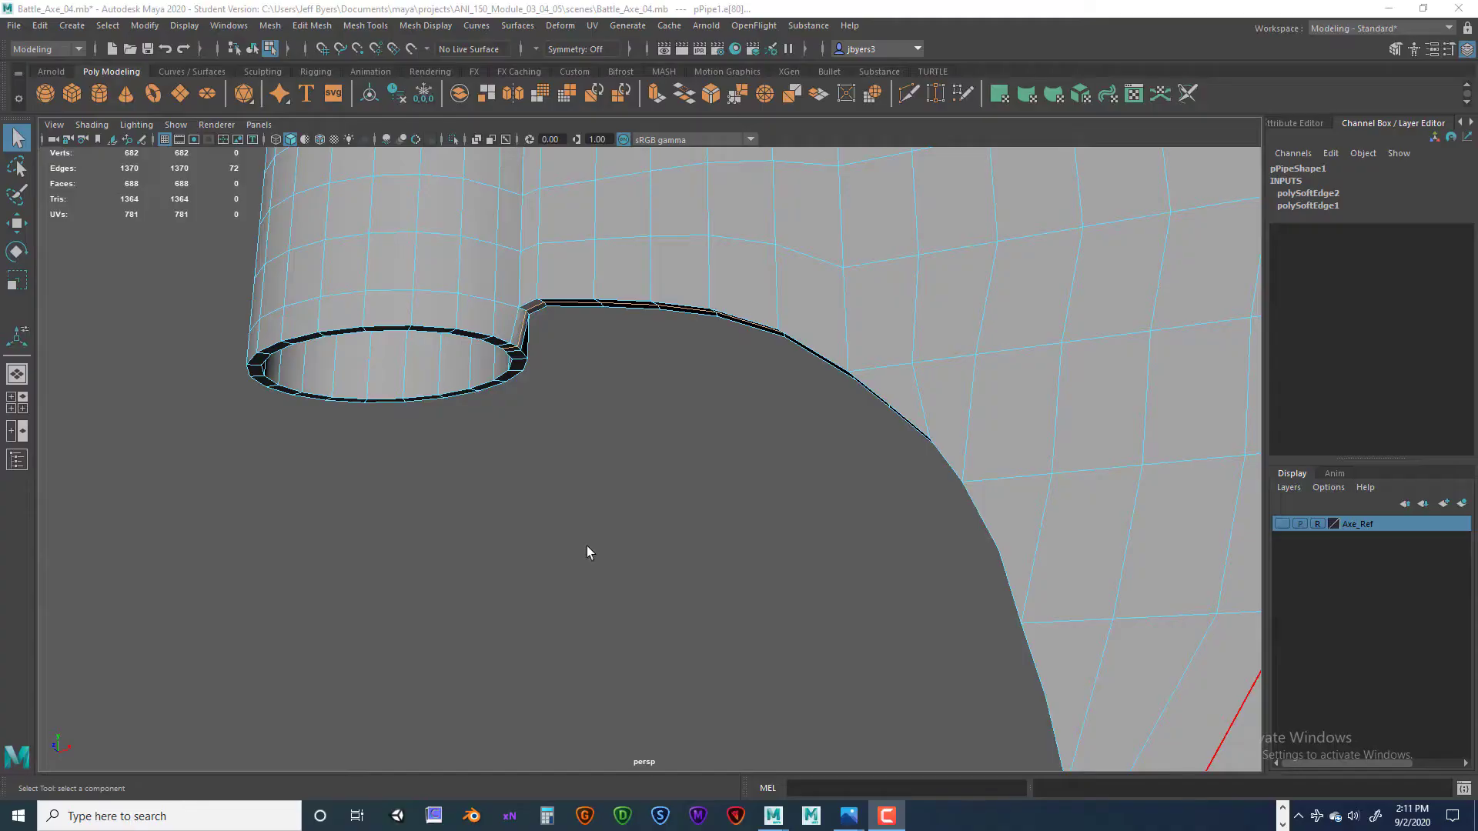
left_click_drag(587, 553, 483, 358, "alt")
left_click_drag(651, 369, 830, 622, "alt")
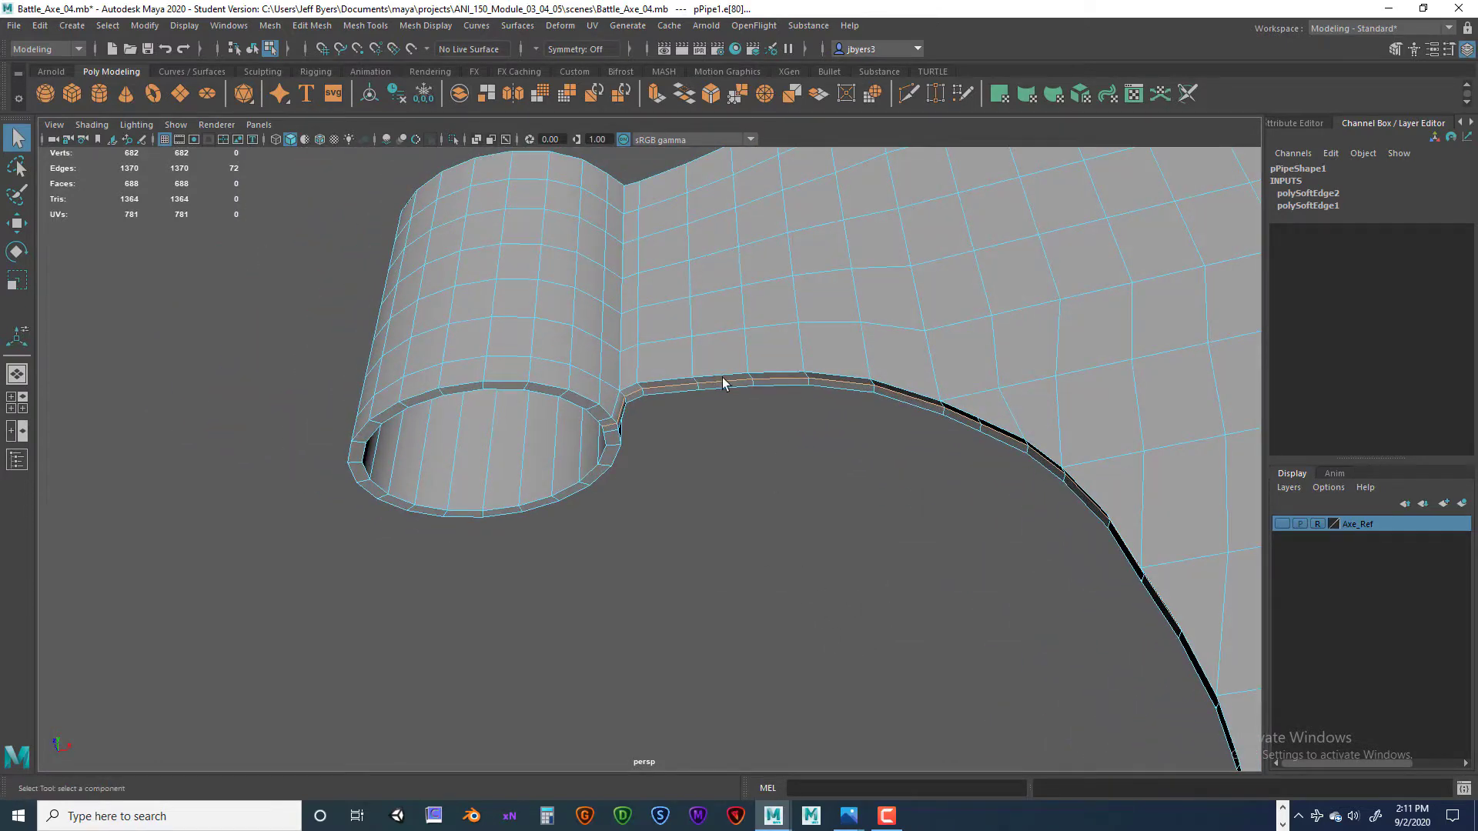
left_click_drag(684, 406, 737, 505, "alt")
- In the front view, deselect the rim loop edges around the blade's neck next to the pipe socket
scroll(693, 435, "down", 5)
key("space")
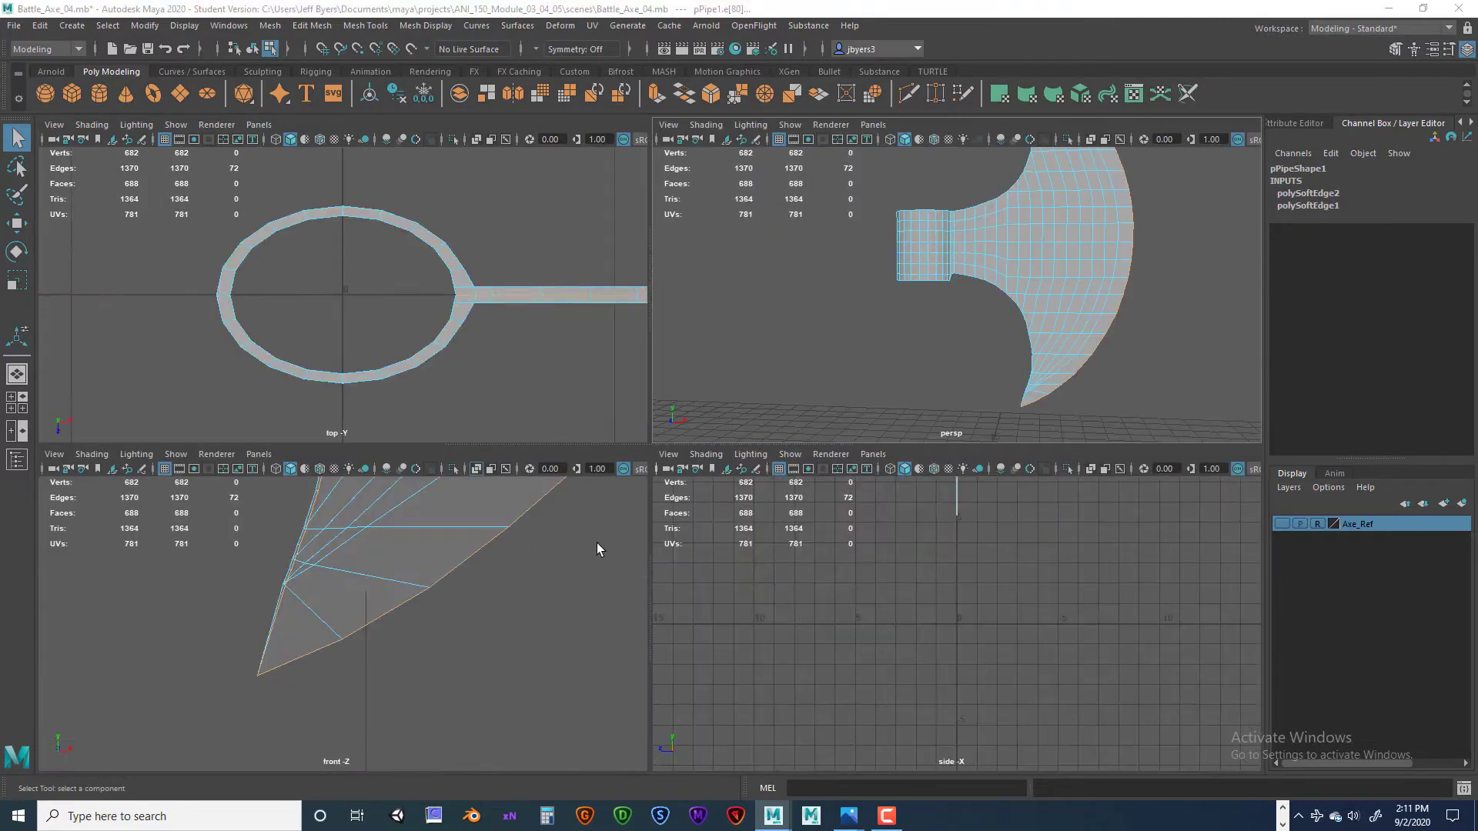
scroll(597, 543, "down", 3)
key("space")
middle_click_drag(667, 482, 819, 567, "alt")
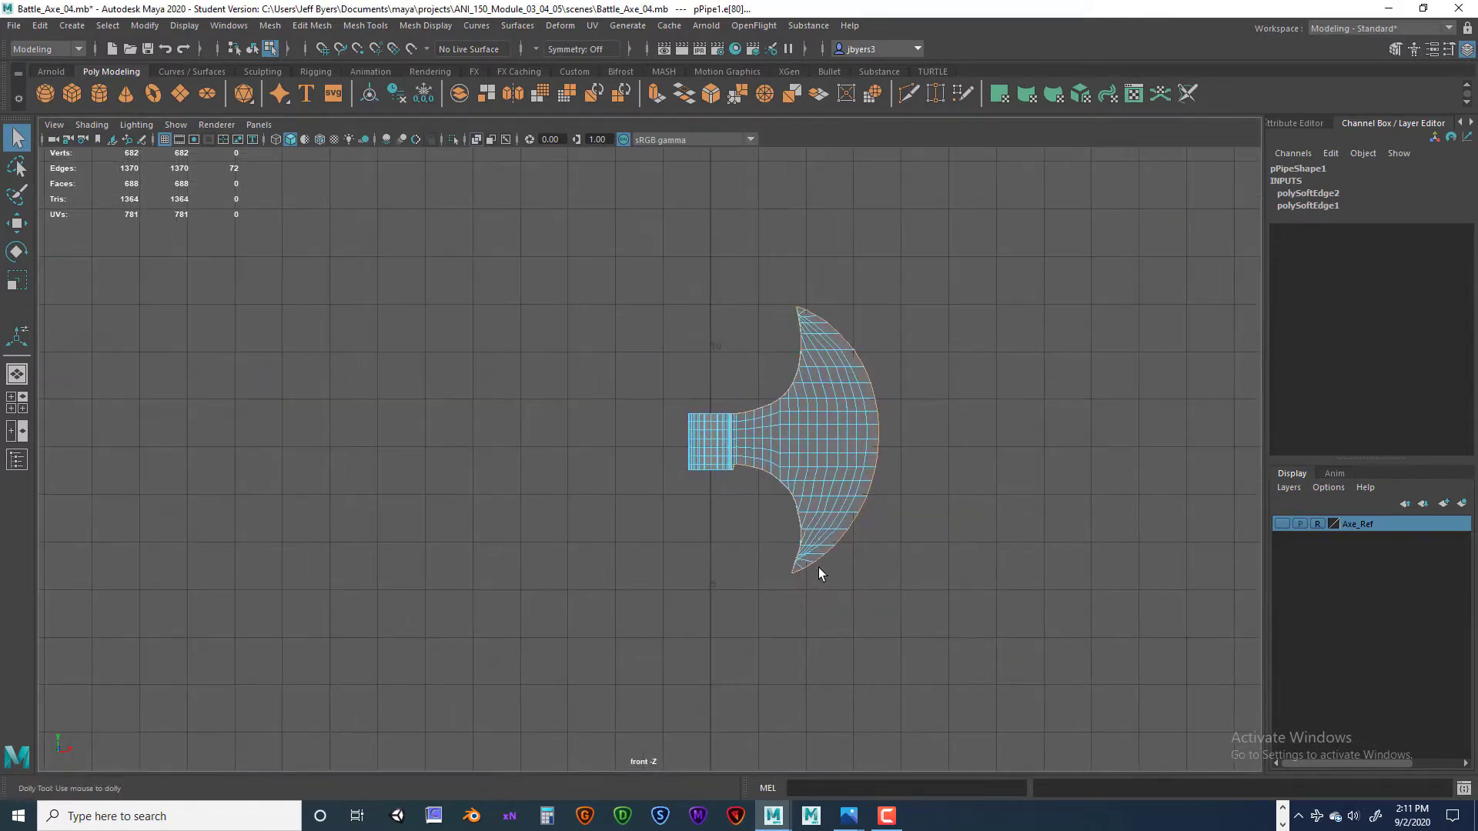
scroll(817, 567, "up", 3)
scroll(817, 567, "up", 2)
middle_click_drag(733, 525, 659, 566, "alt")
scroll(659, 565, "up", 5)
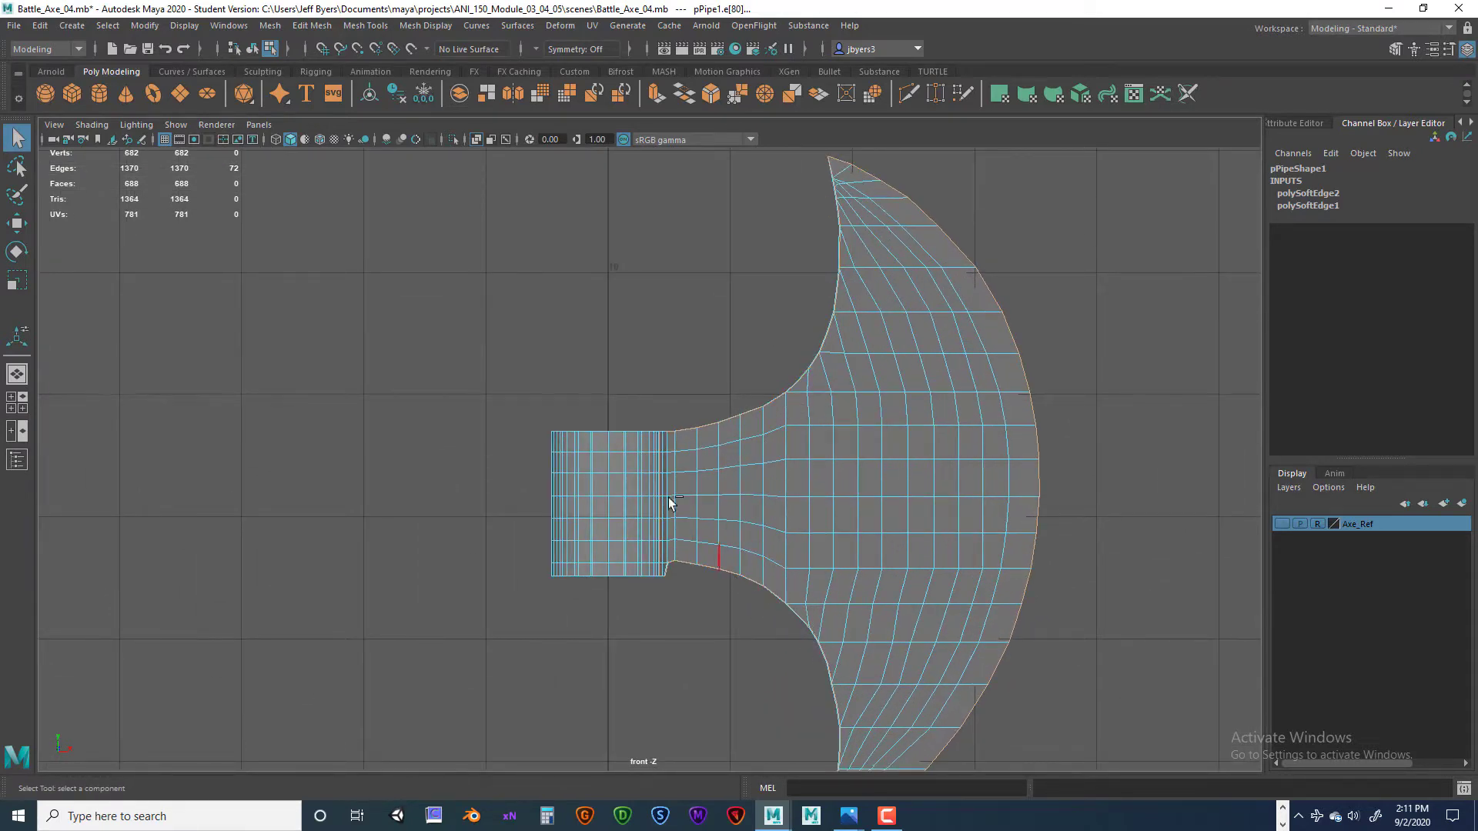
left_click_drag(732, 636, 772, 685, "ctrl")
- Deselect the edges along the outer cutting edge and blade tips, keeping only the inner concave rim edges selected
middle_click_drag(1072, 426, 1047, 514, "alt")
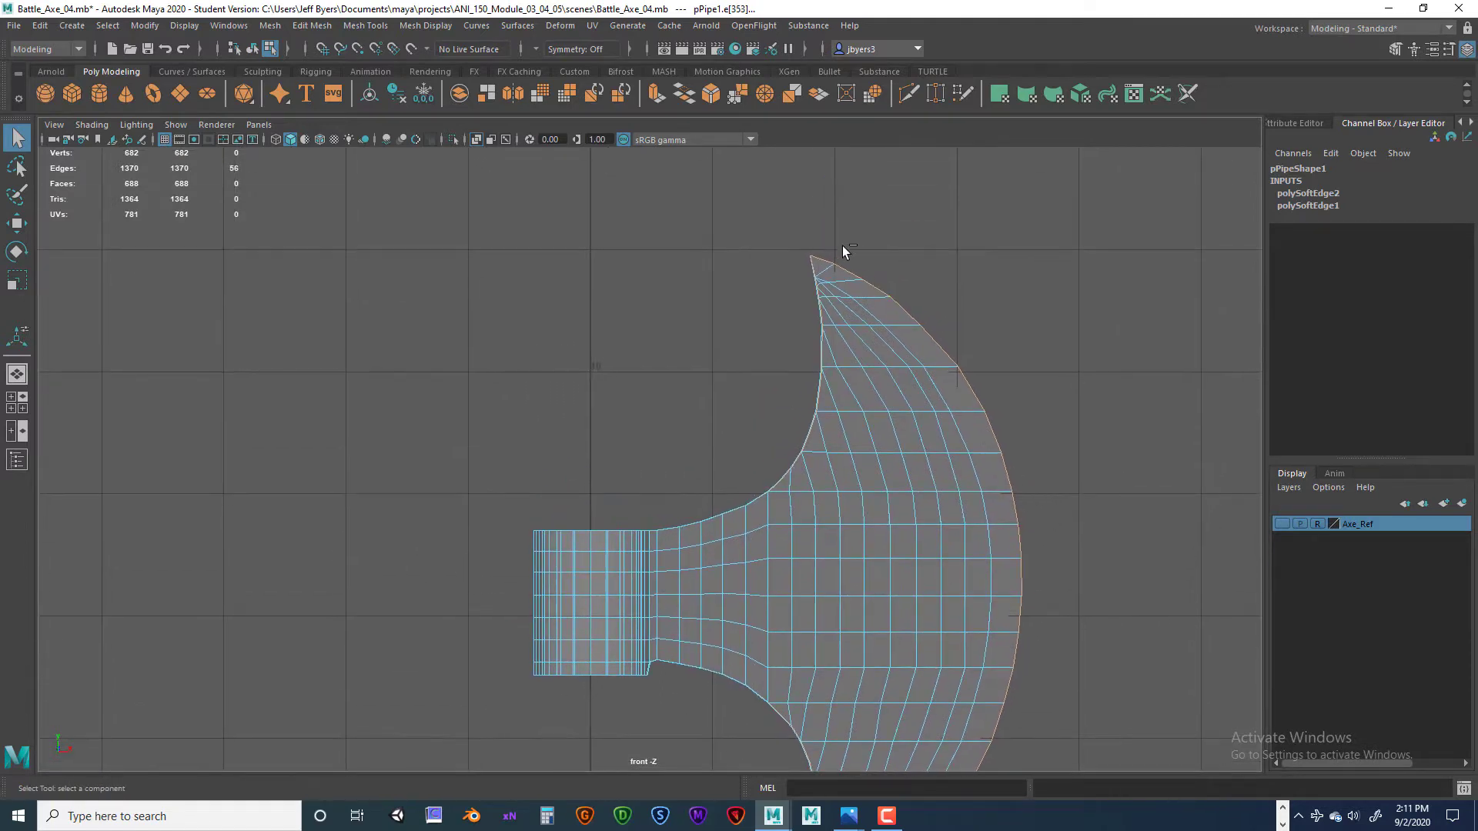
left_click_drag(875, 303, 882, 262, "ctrl")
scroll(878, 262, "down", 4)
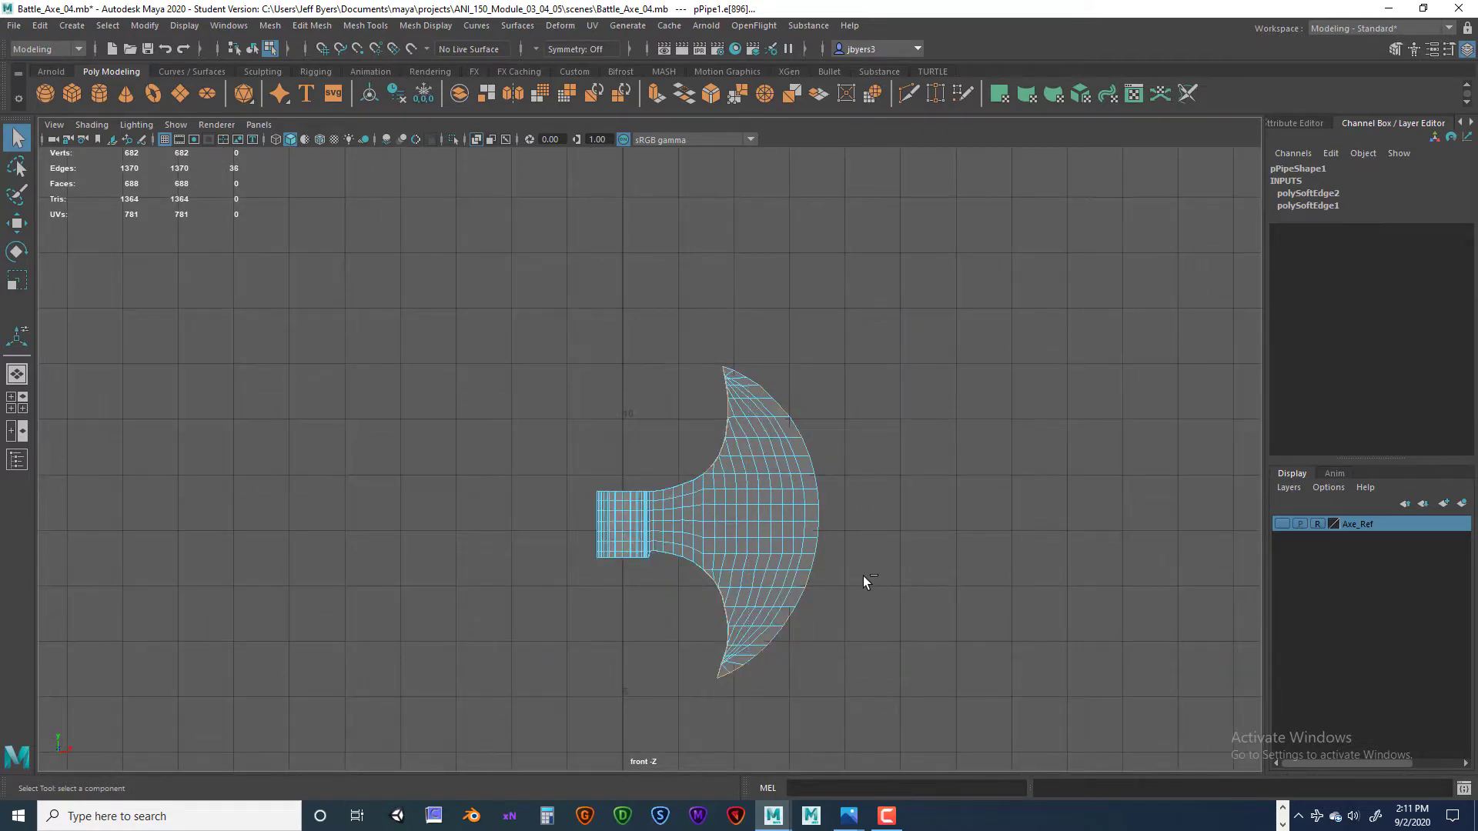
scroll(862, 576, "up", 3)
middle_click_drag(862, 576, 799, 115, "alt")
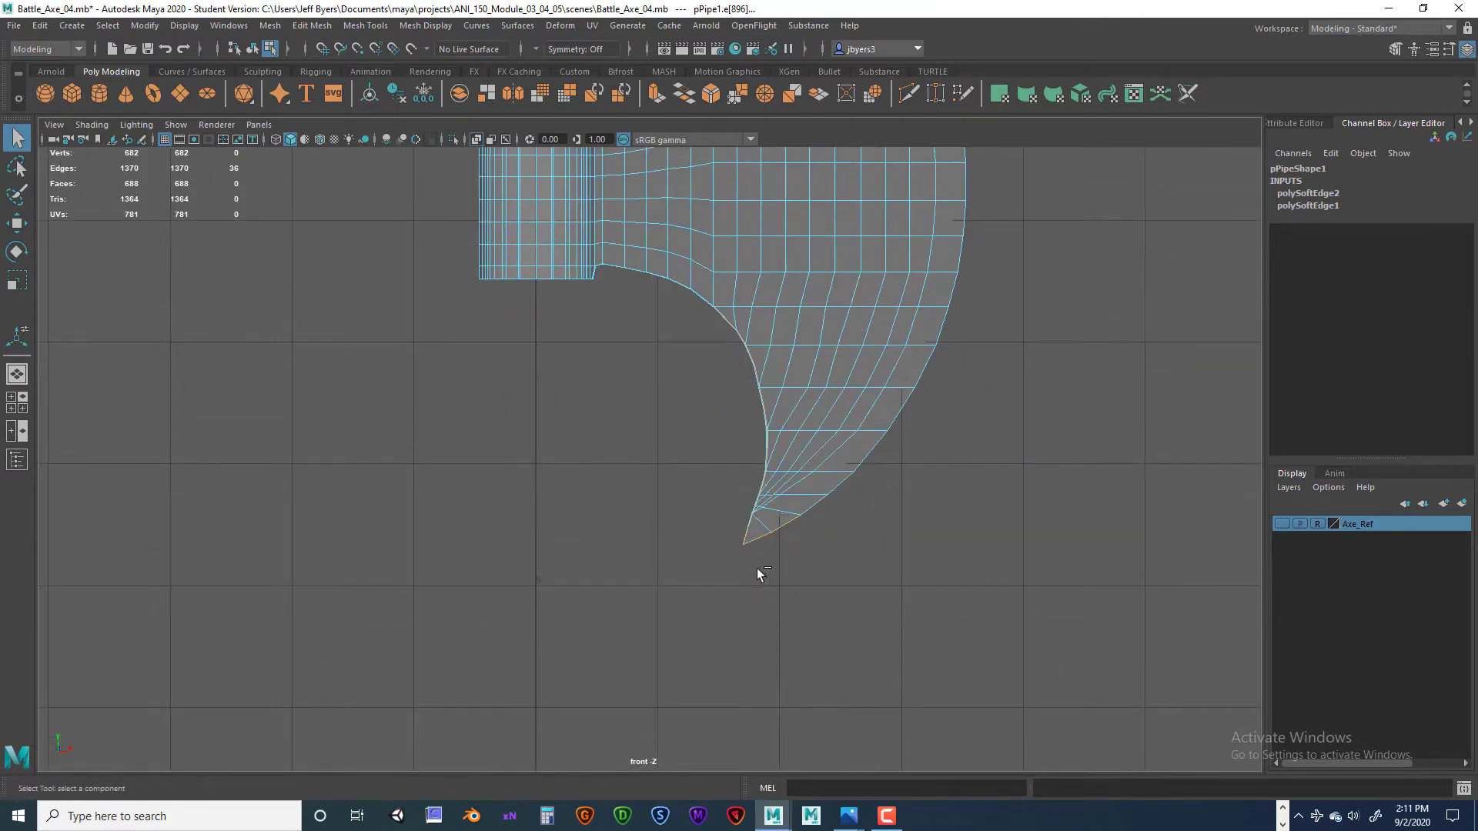
- Examine the remaining selected edges along the upper and lower inner curves of the blade in the perspective view
key("space")
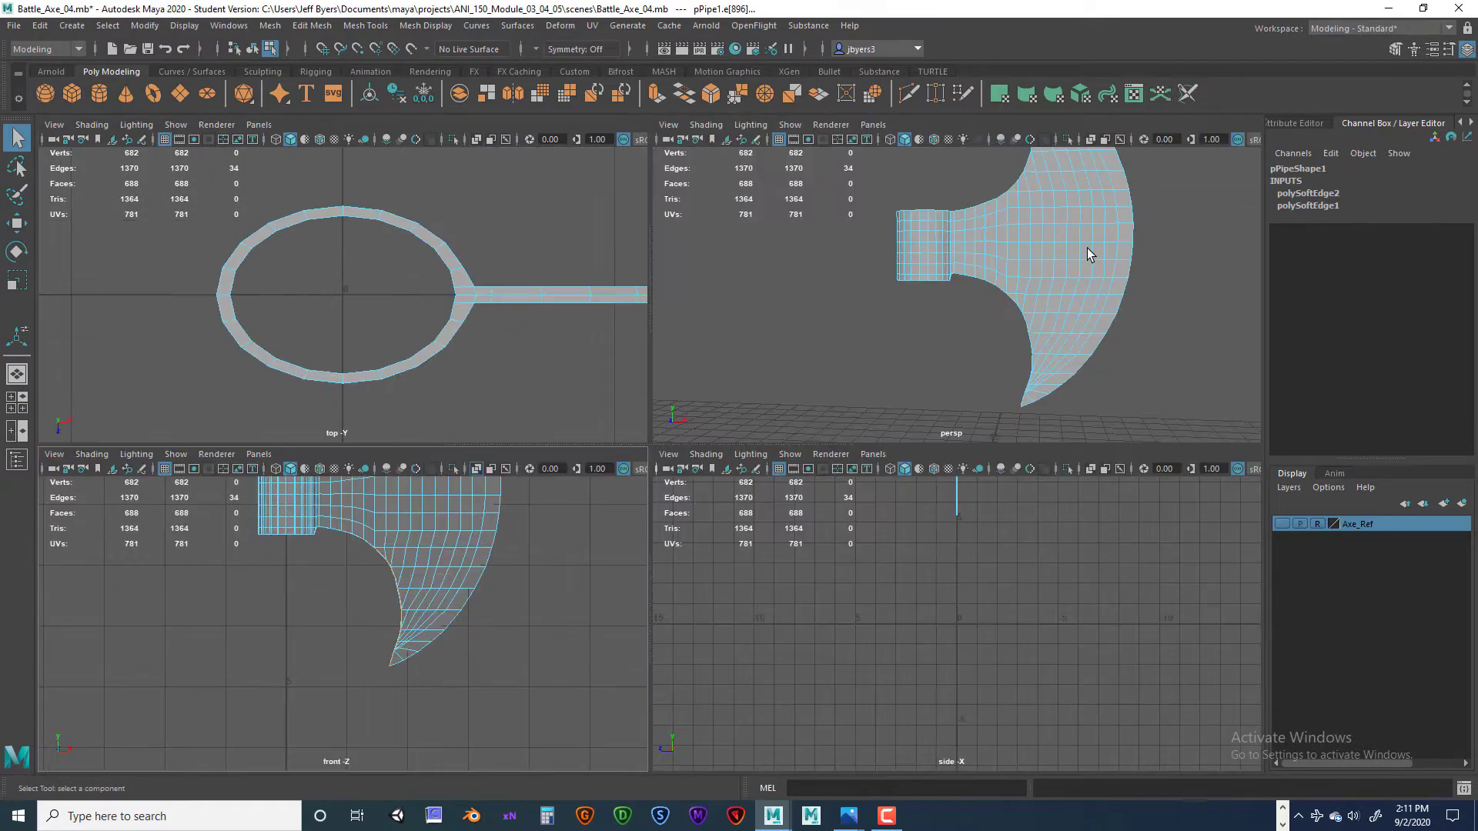
key("space")
left_click_drag(800, 493, 746, 600, "alt")
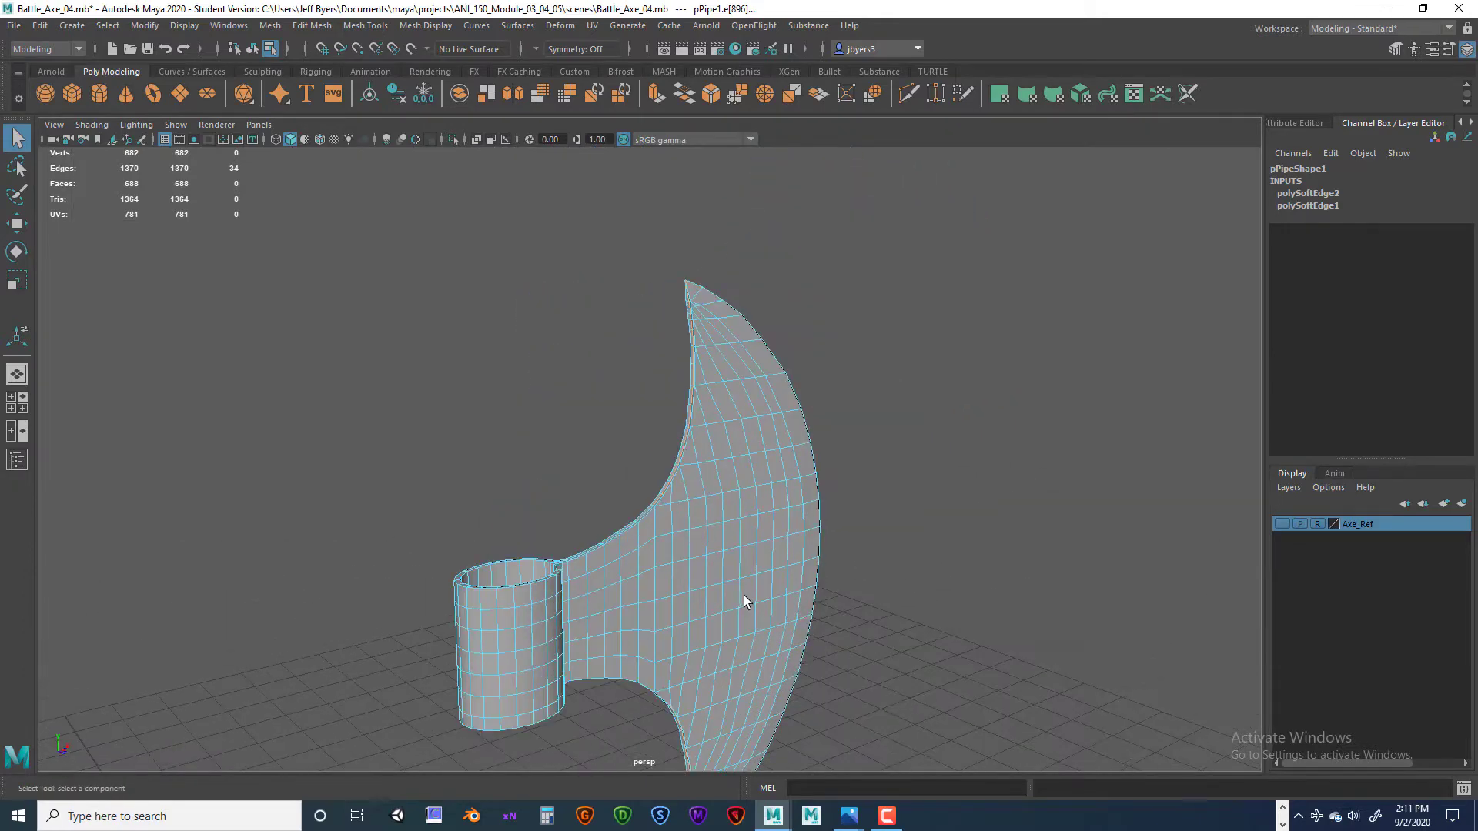
scroll(739, 592, "up", 5)
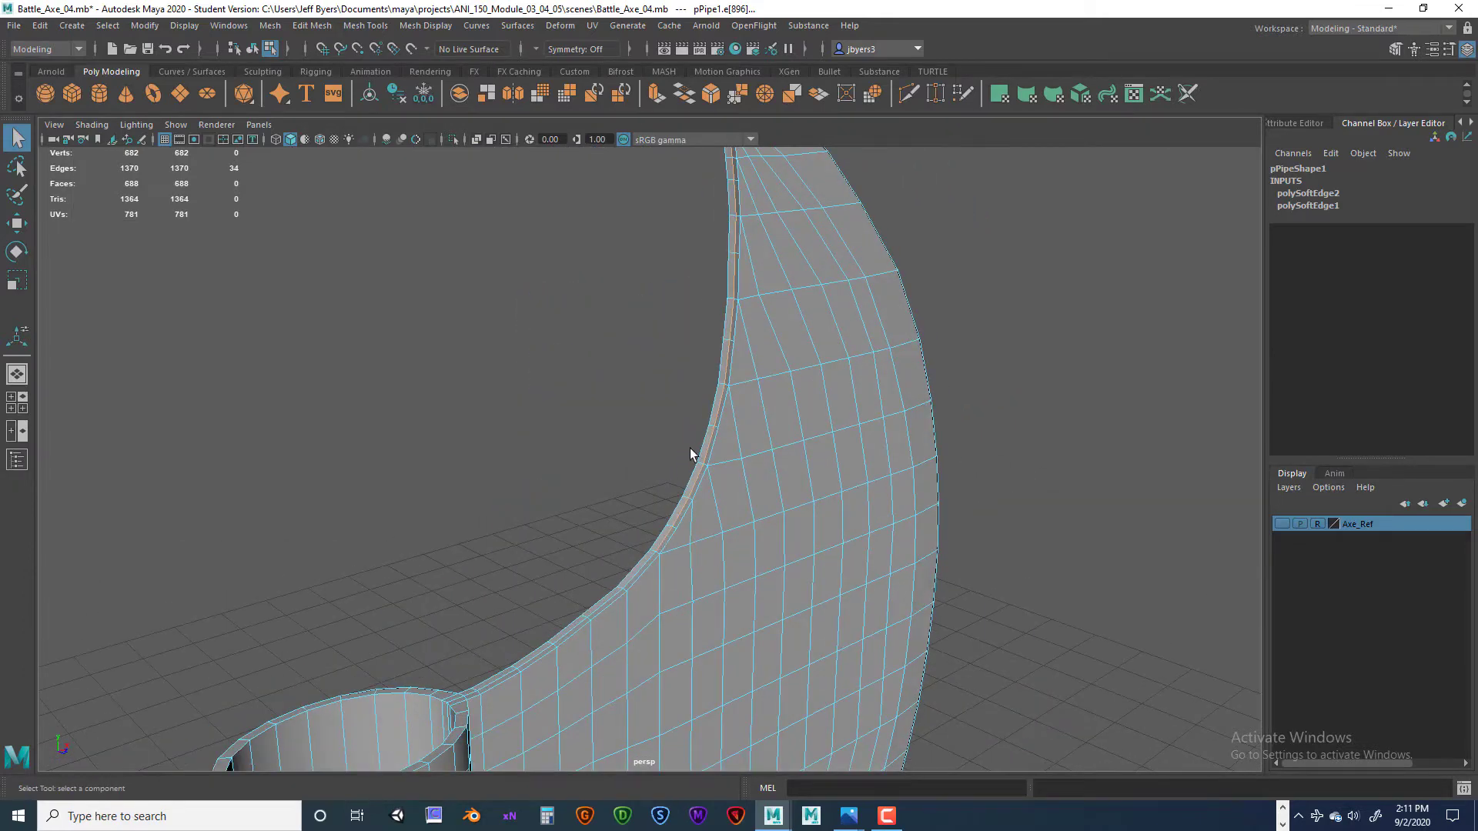
left_click_drag(691, 454, 806, 549, "alt")
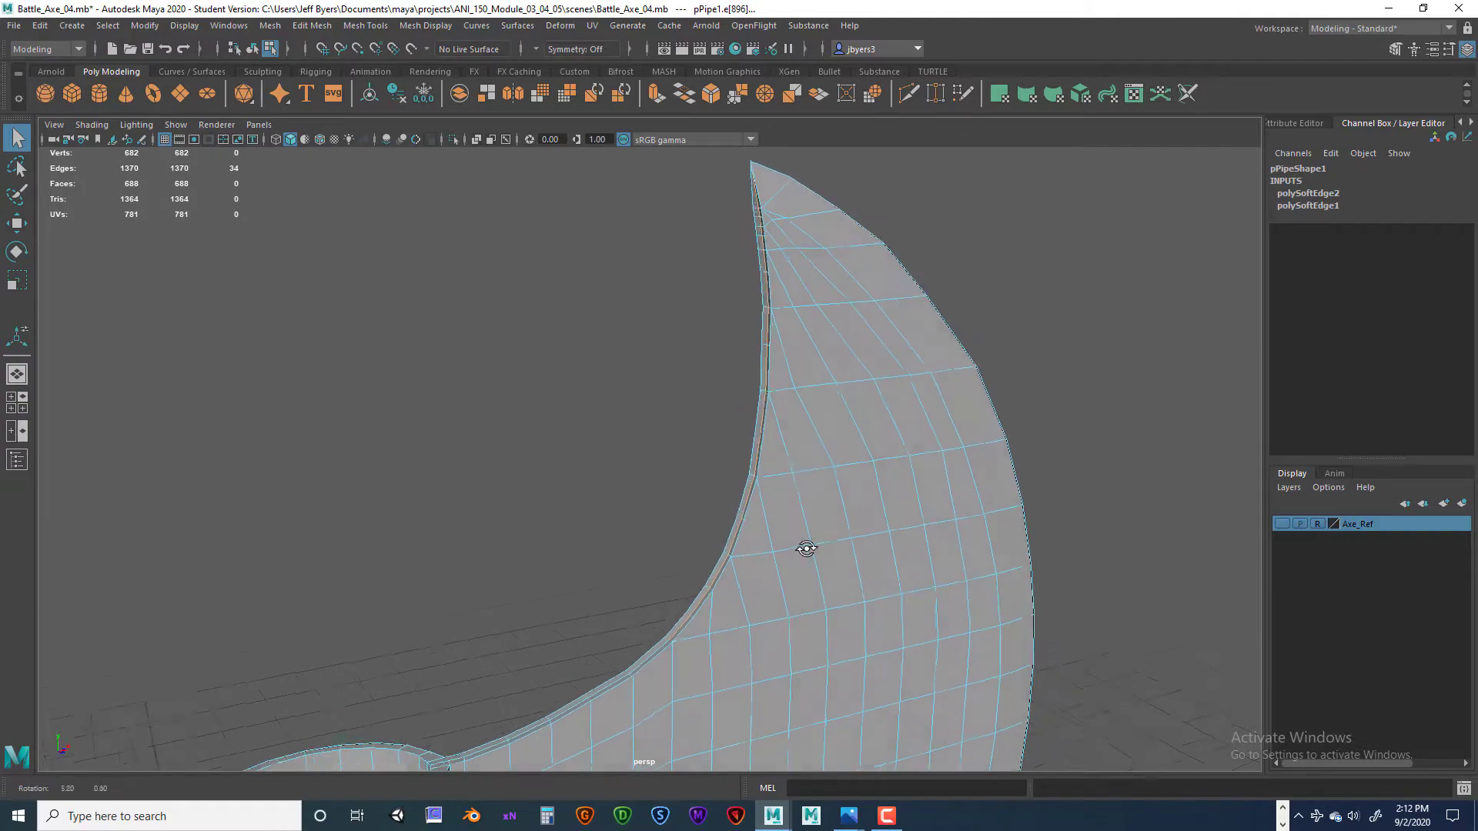
middle_click_drag(806, 549, 733, 167, "alt")
middle_click_drag(787, 599, 801, 333, "alt")
left_click_drag(802, 333, 882, 279, "alt")
middle_click_drag(878, 297, 867, 269, "alt")
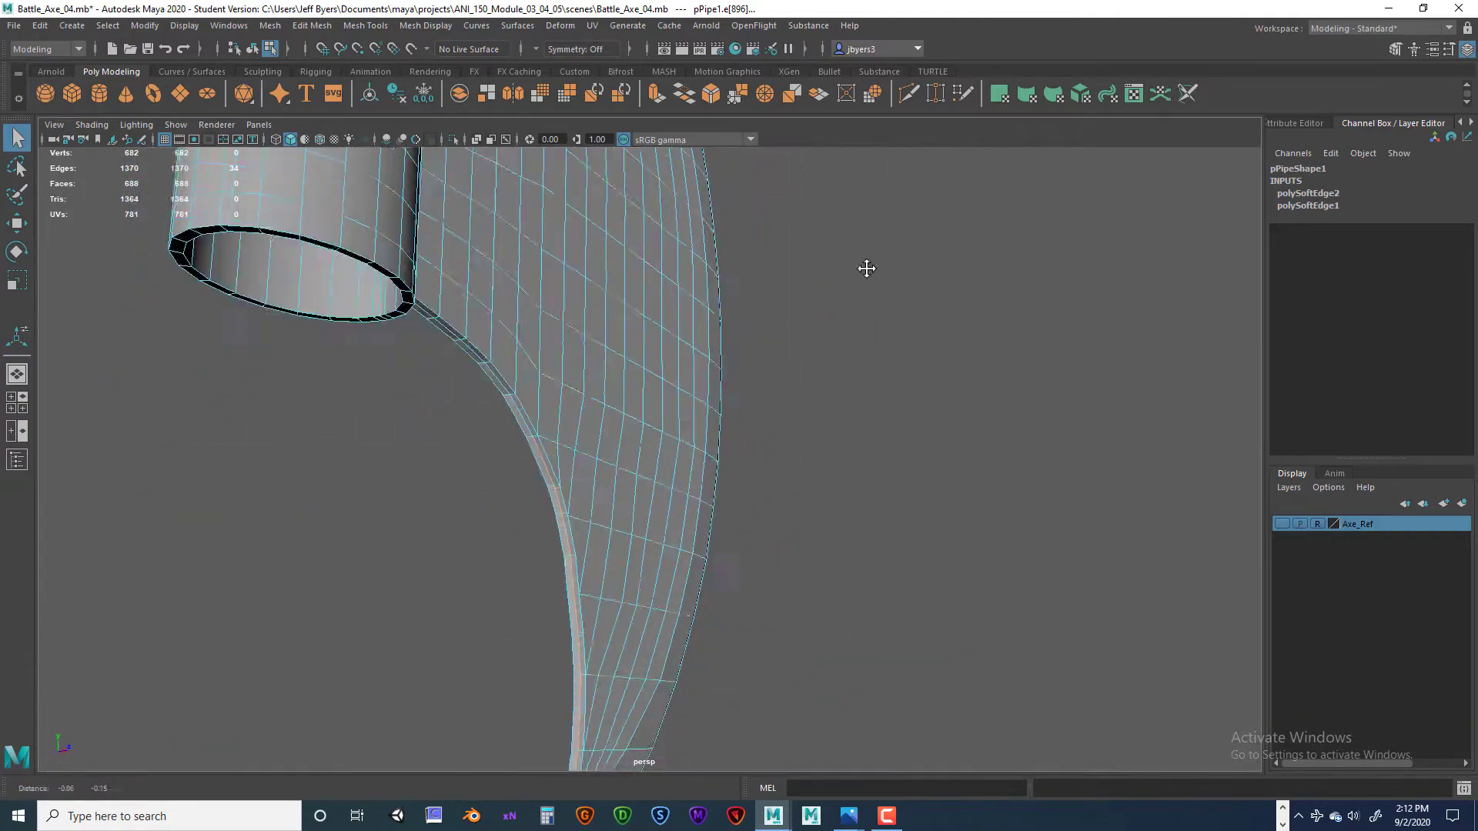
left_click_drag(867, 269, 818, 392, "alt")
scroll(816, 392, "up", 3)
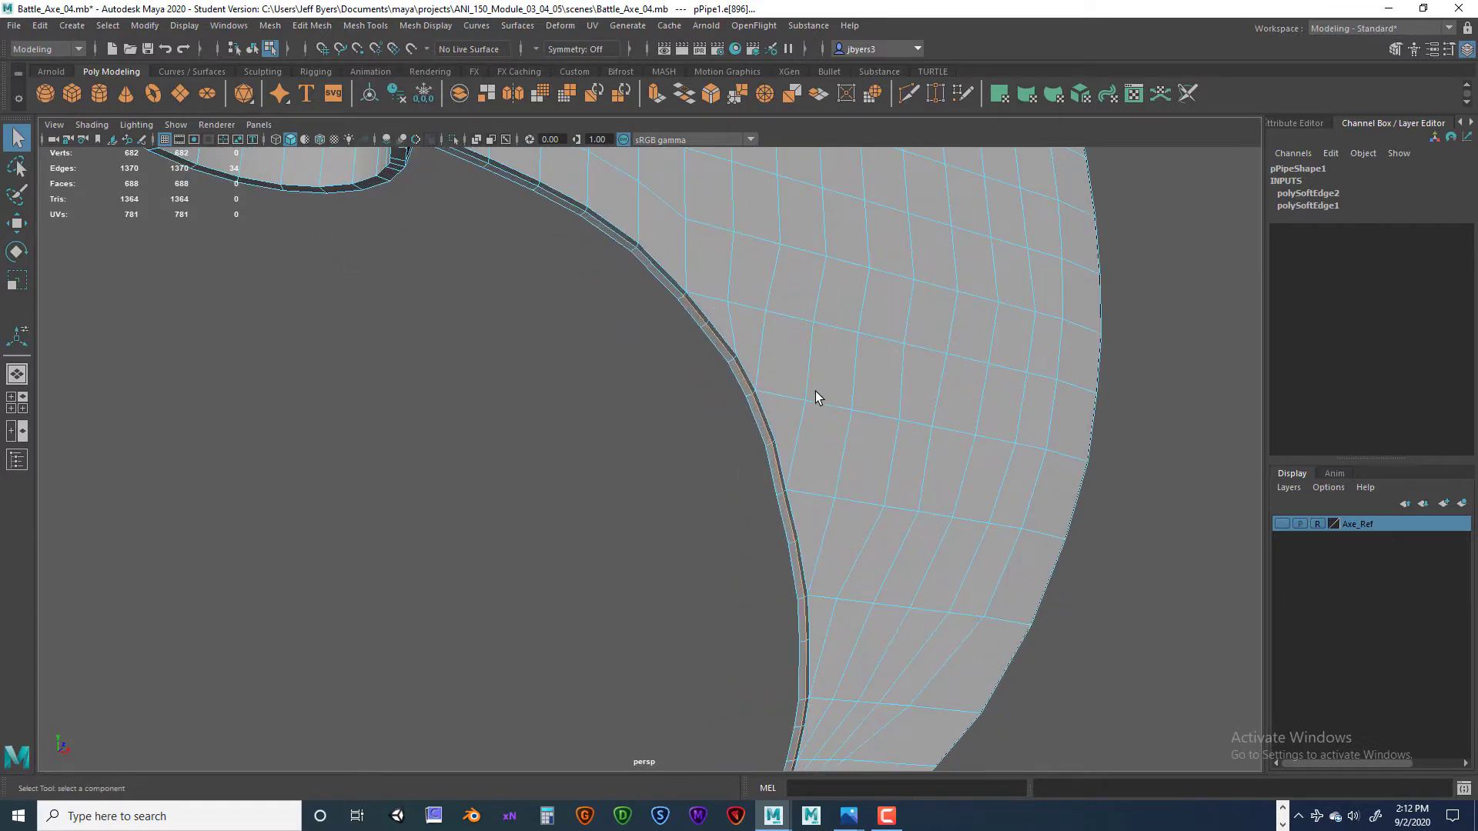
- Nudge the selected inner rim edges slightly along X with the Move tool in the perspective view
key("w")
scroll(839, 409, "down", 6)
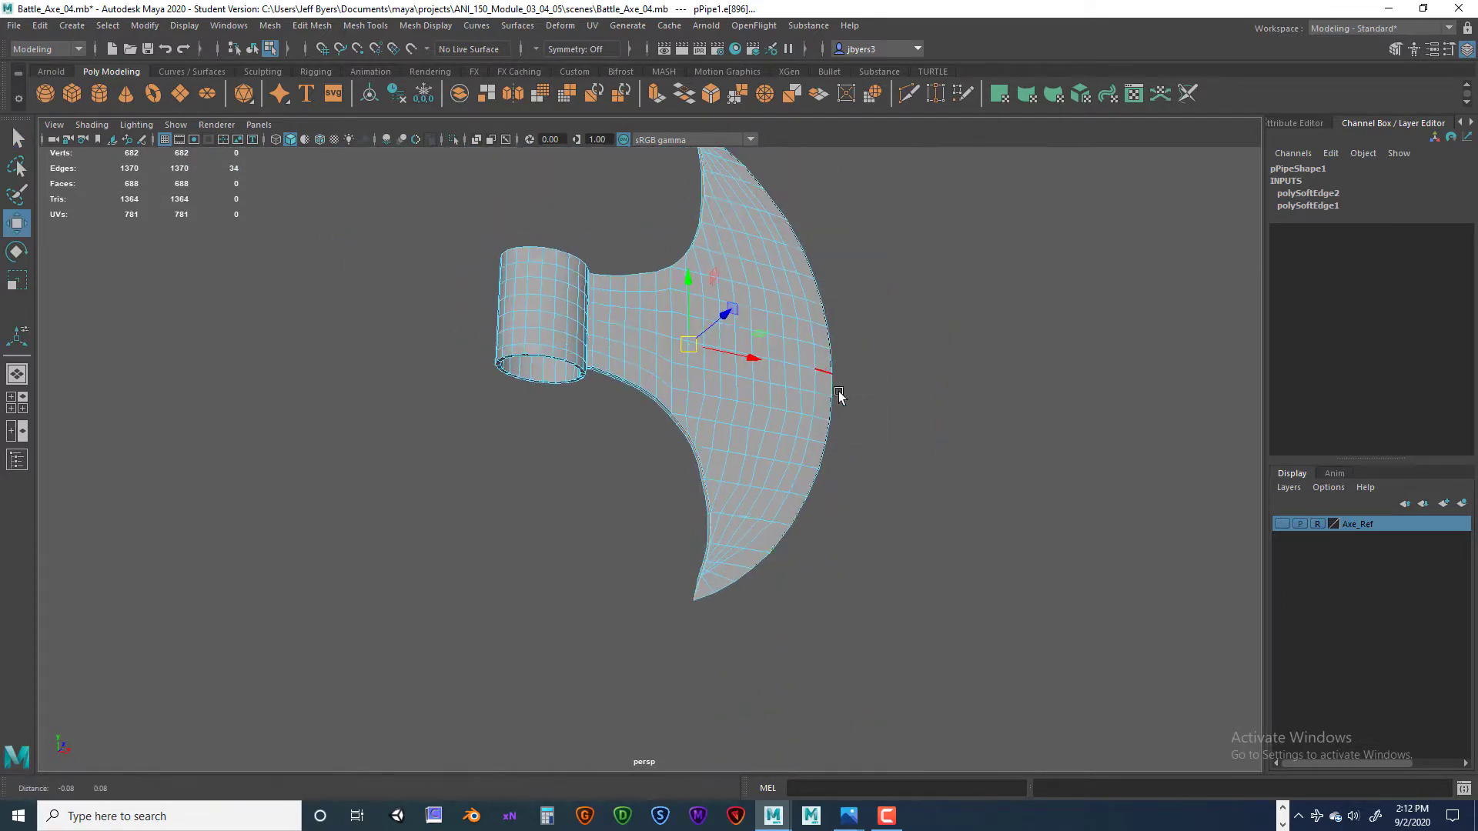
scroll(847, 416, "up", 2)
scroll(864, 440, "up", 3)
left_click_drag(864, 439, 902, 441, "alt")
scroll(900, 440, "up", 4)
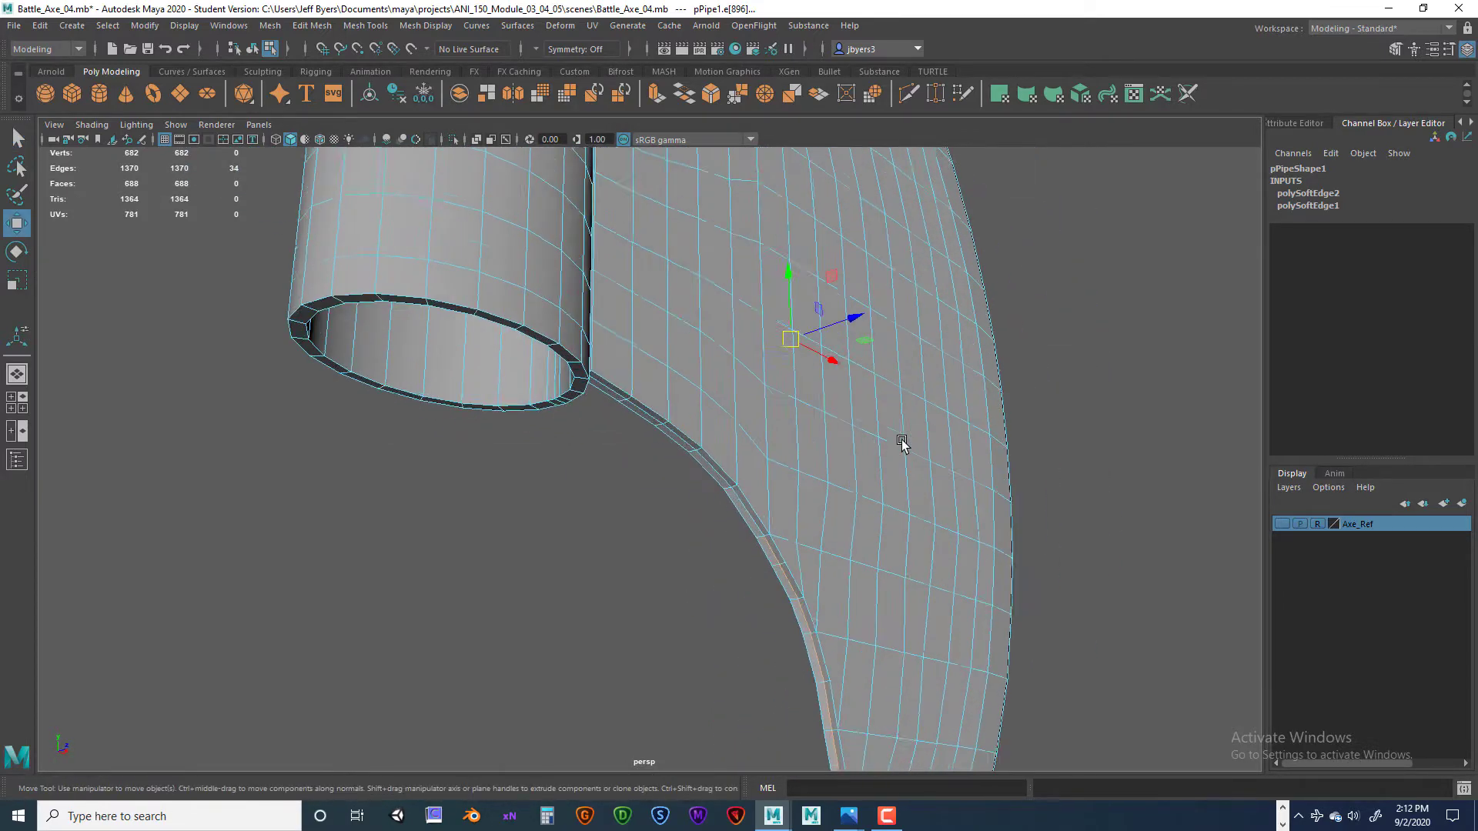
left_click_drag(852, 348, 850, 348)
- In the front view, move the selected inner rim edges slightly along negative X, toward the pipe socket, and check both curves
key("space")
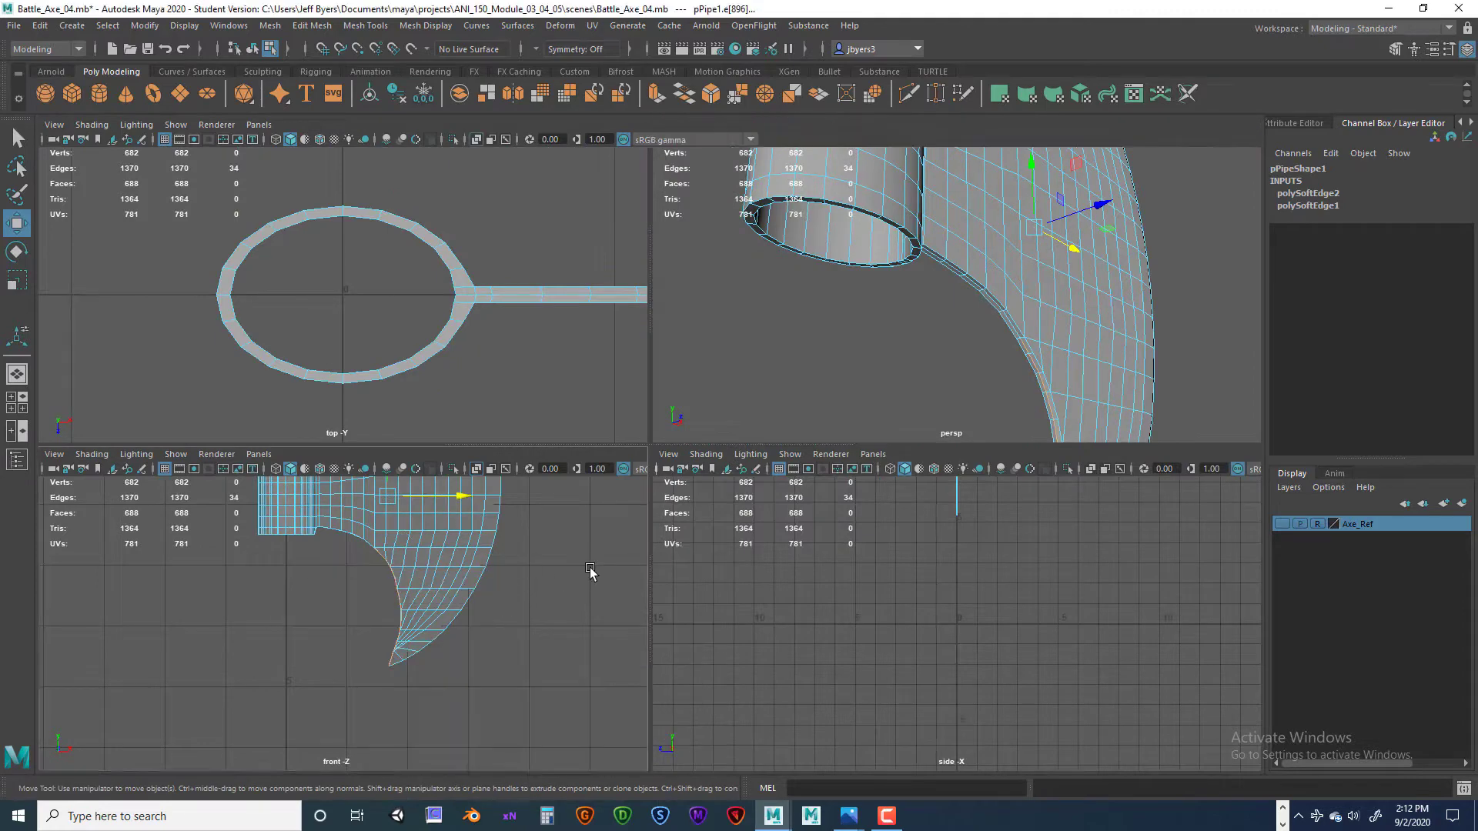
key("space")
scroll(597, 575, "up", 10)
scroll(617, 716, "down", 4)
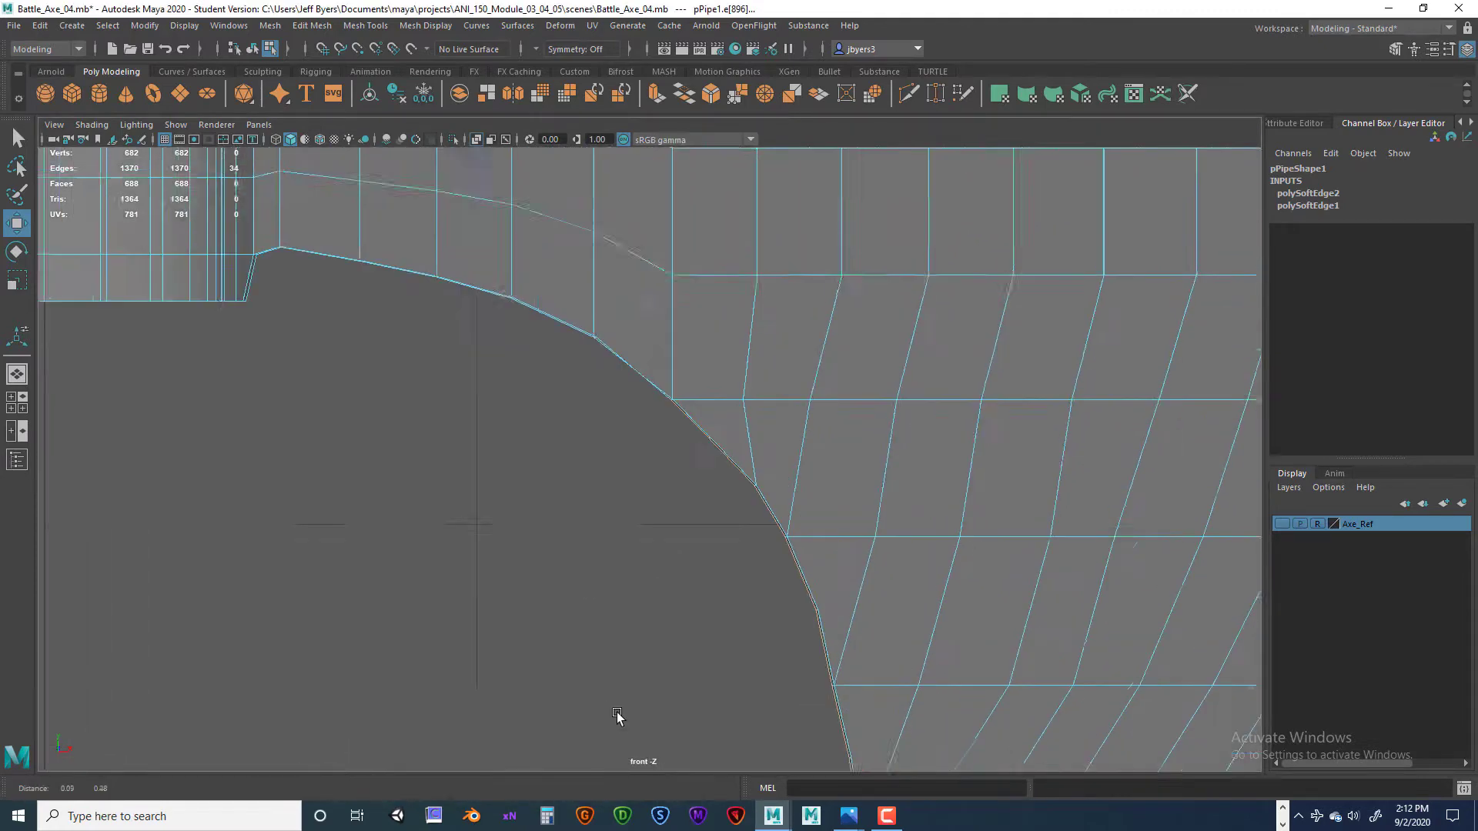
scroll(667, 614, "down", 8)
scroll(663, 608, "up", 2)
scroll(663, 608, "up", 4)
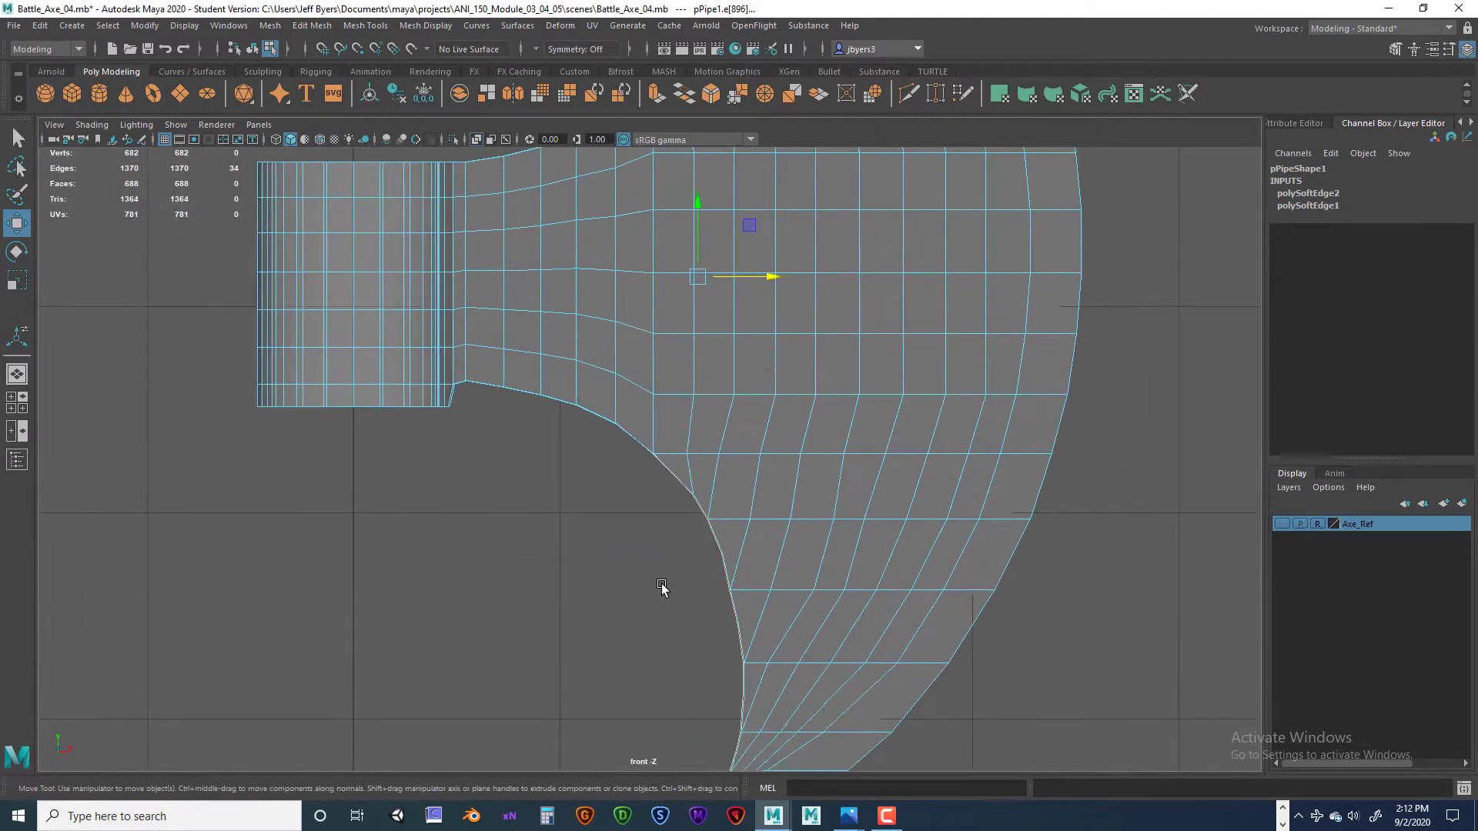
scroll(793, 395, "up", 2)
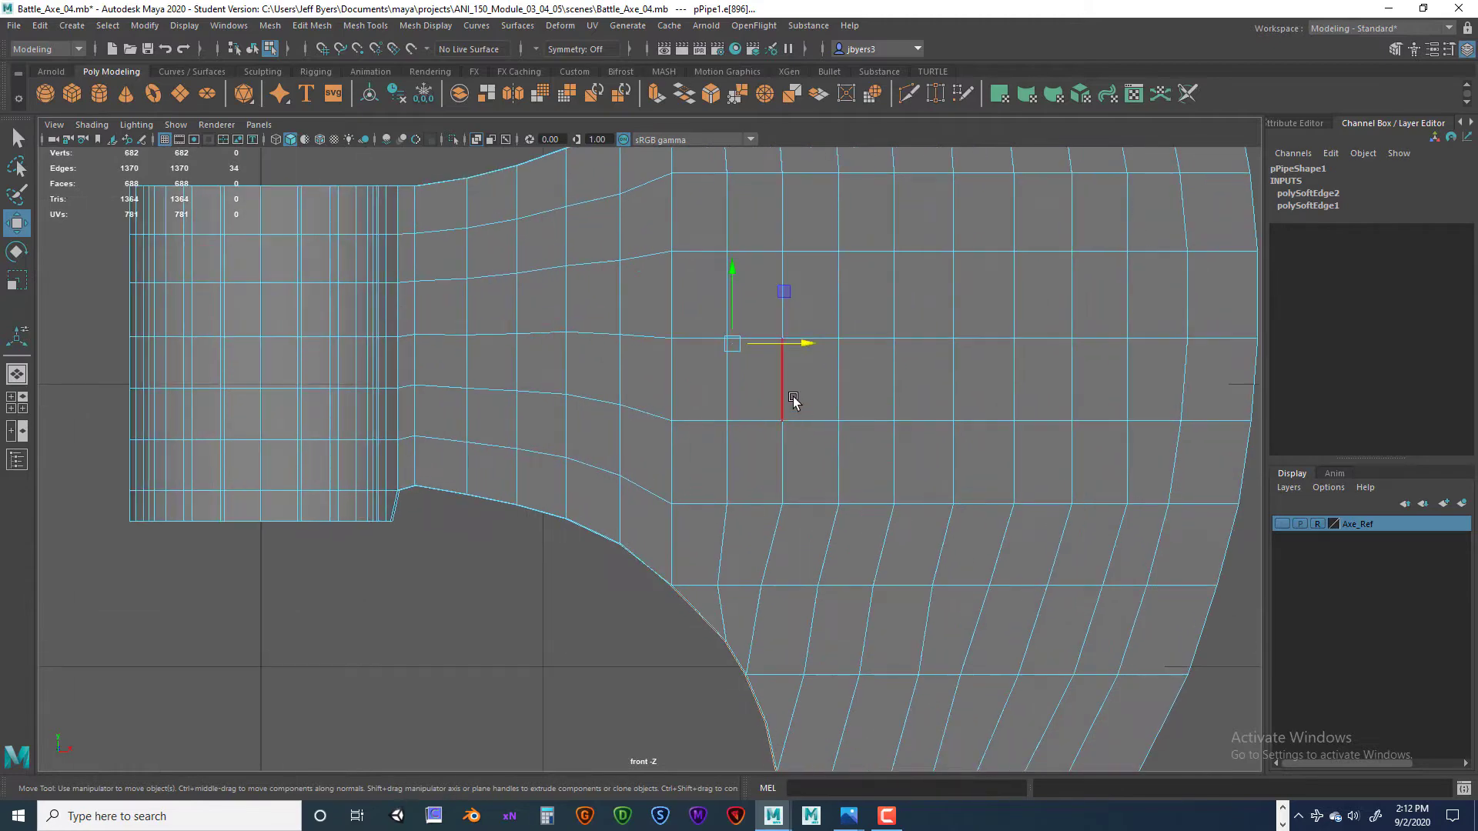
scroll(793, 398, "up", 1)
left_click_drag(837, 316, 828, 316)
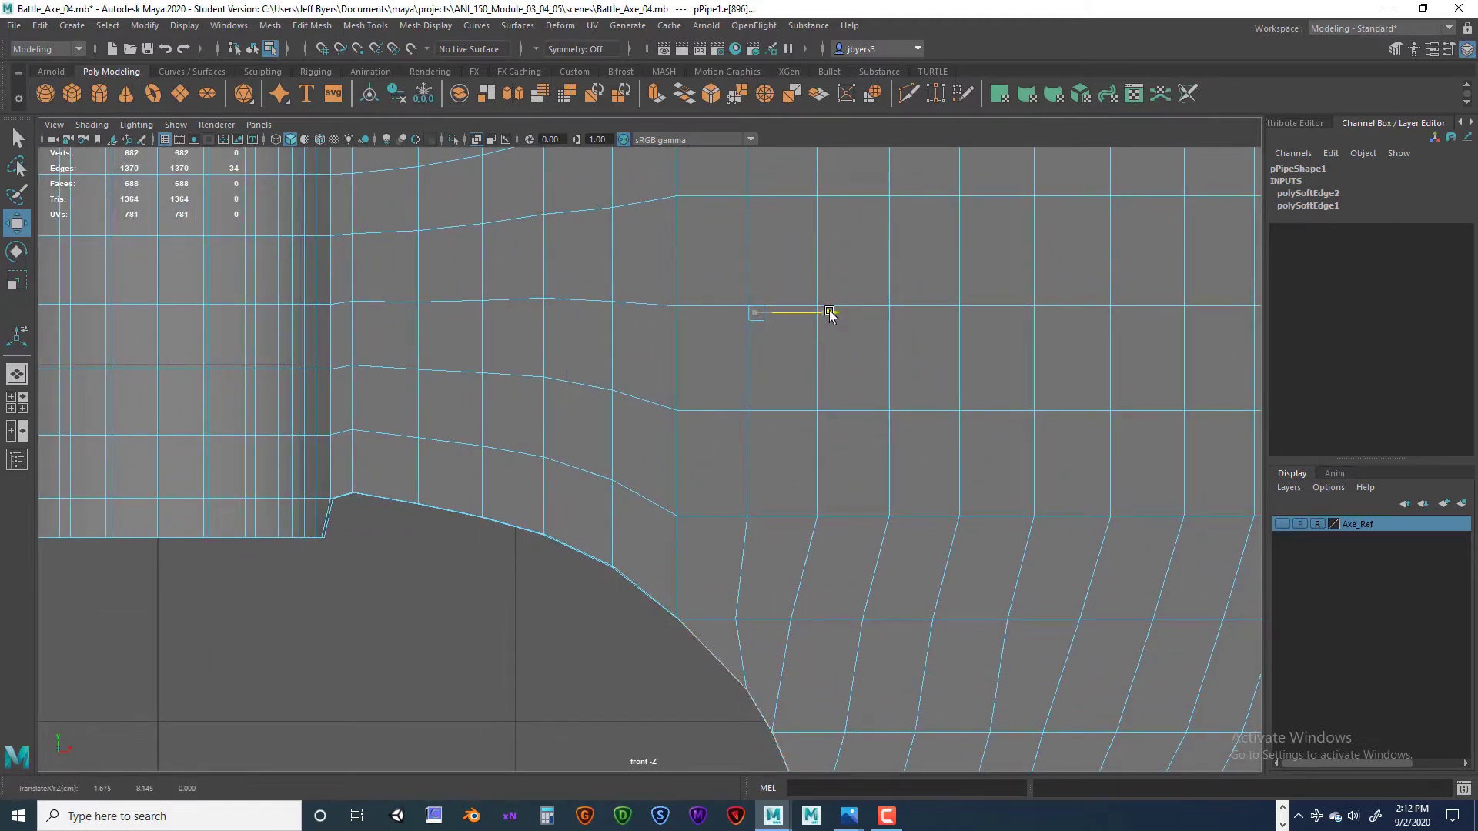
middle_click_drag(817, 267, 801, 506, "alt")
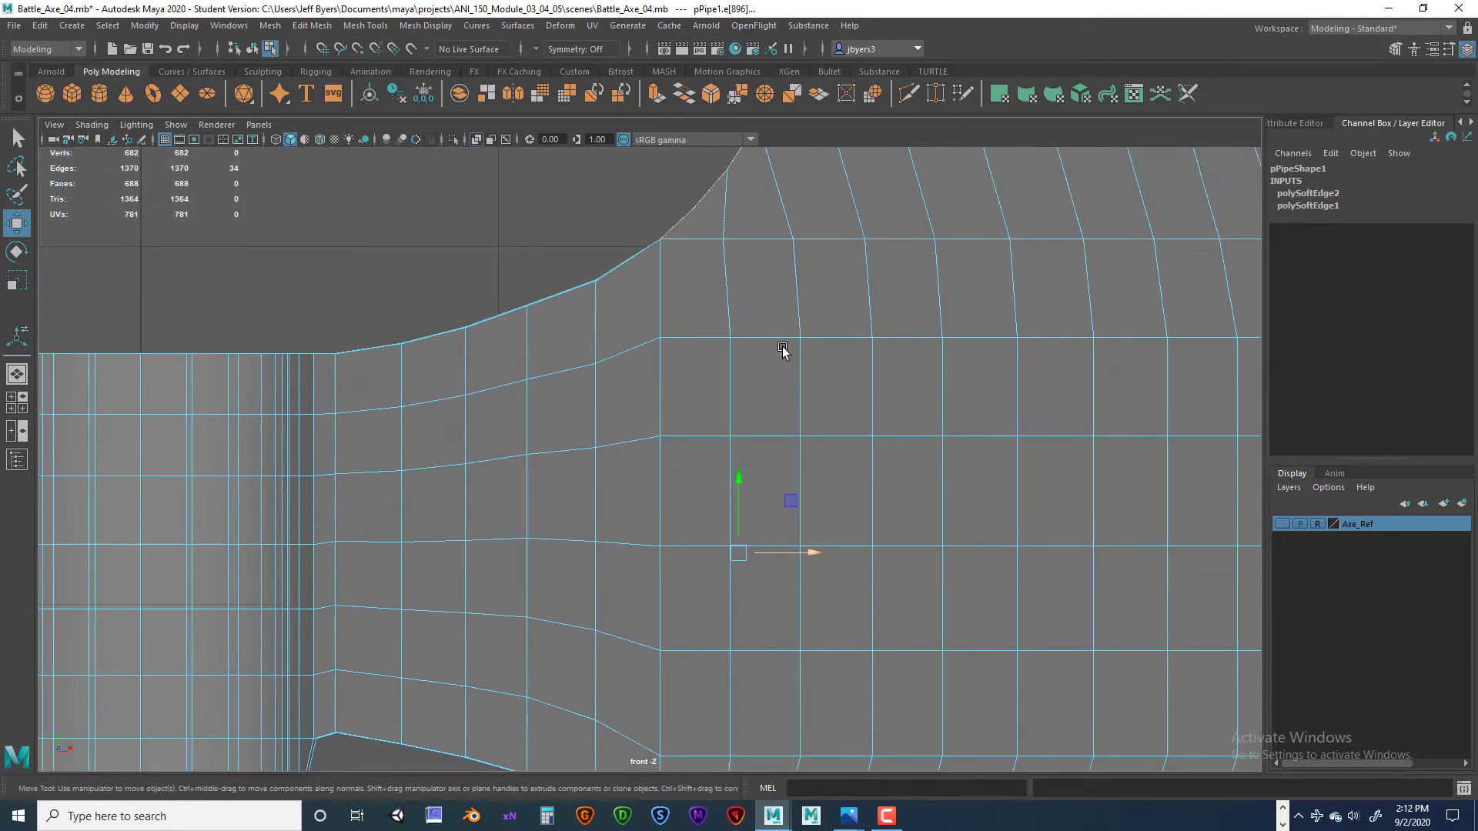
middle_click_drag(783, 351, 778, 586, "alt")
middle_click_drag(794, 405, 756, 619, "alt")
scroll(800, 508, "down", 5)
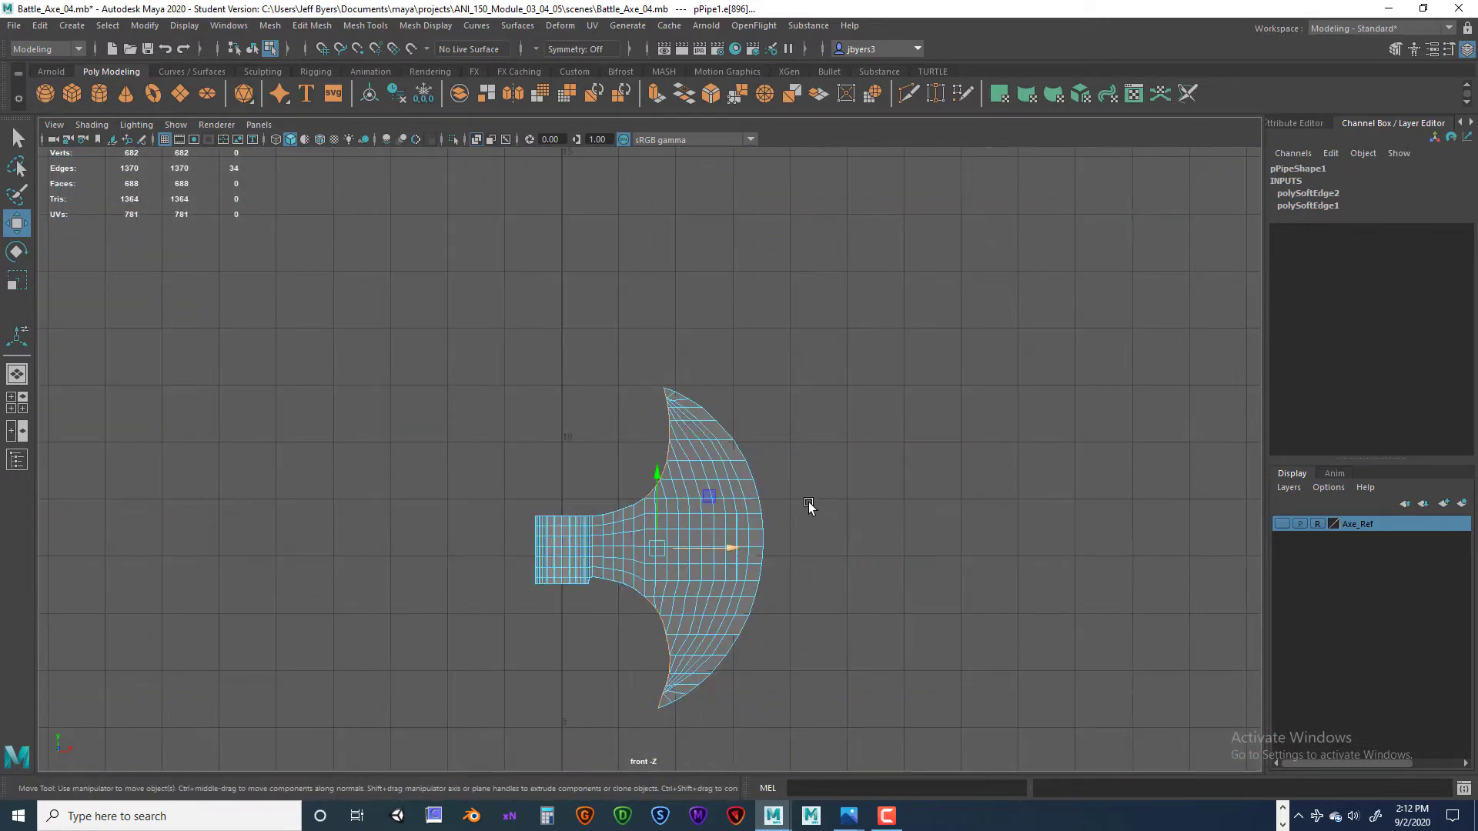
scroll(801, 515, "up", 4)
- In the perspective view, select three adjoining middle rim edges on the underside of the blade's neck
key("space")
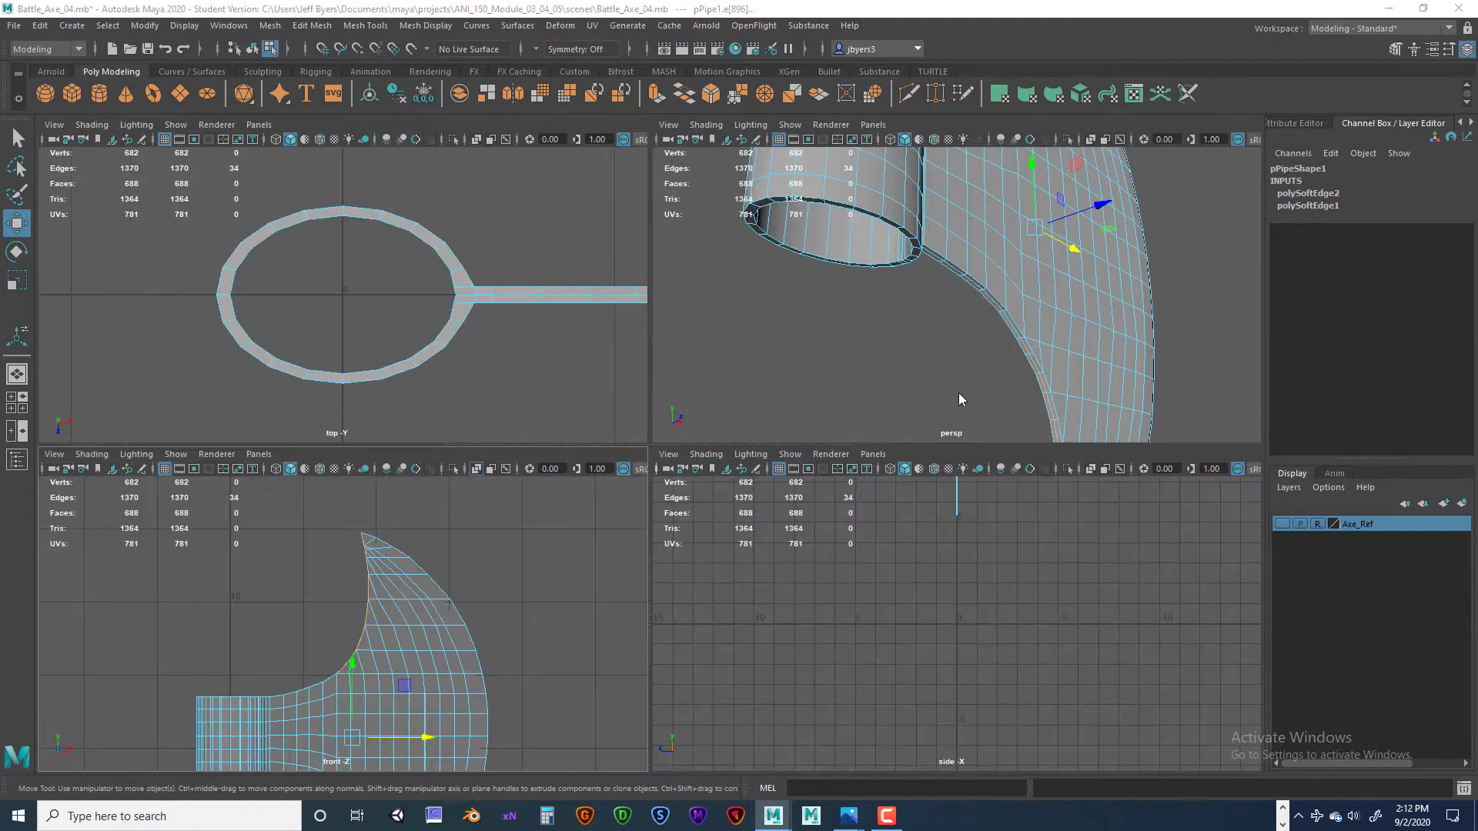
key("space")
left_click(1070, 534)
left_click_drag(1069, 534, 732, 513, "alt")
left_click(737, 516)
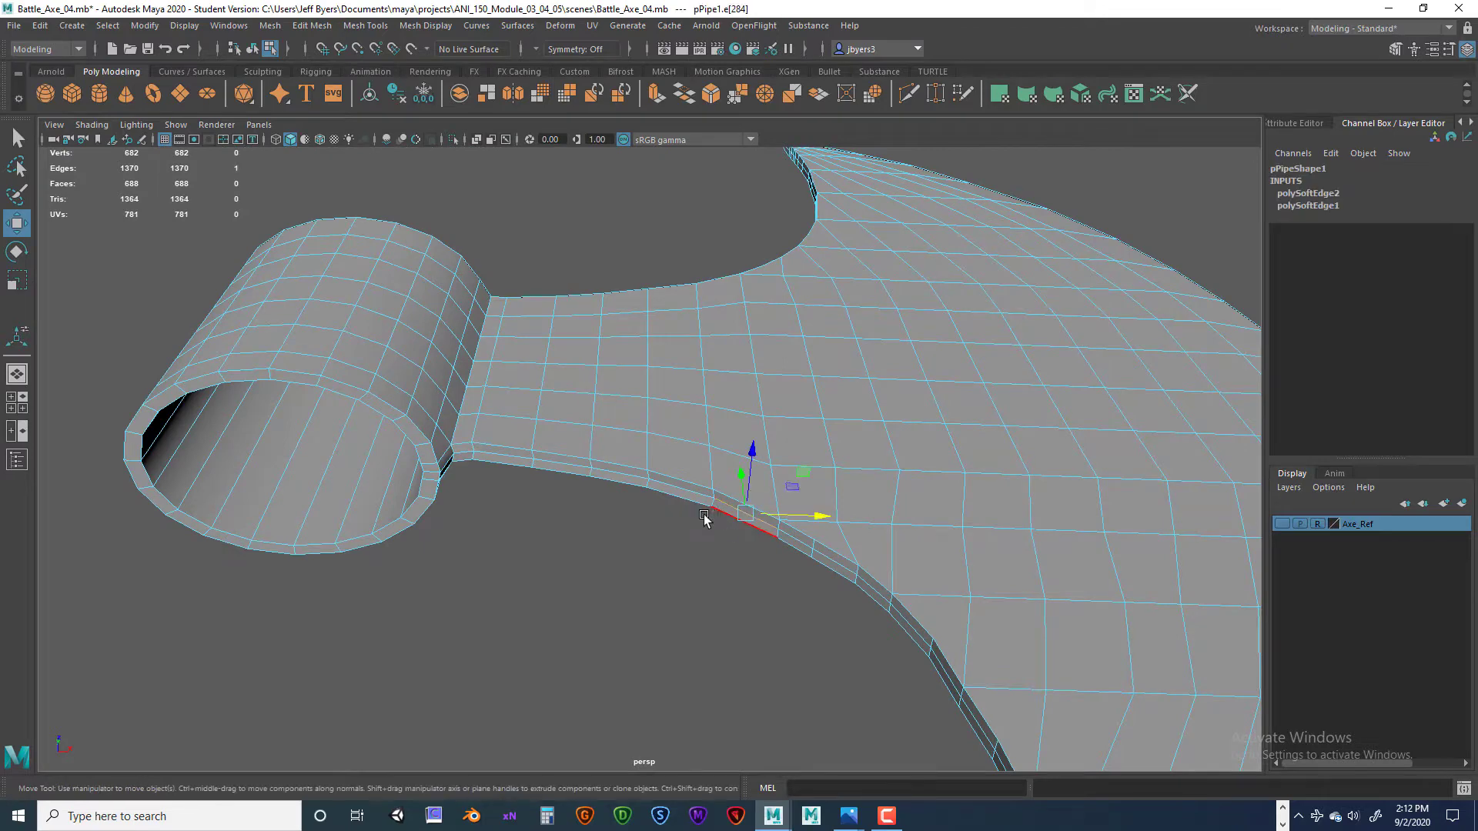
left_click(681, 490, "shift")
left_click(630, 483, "shift")
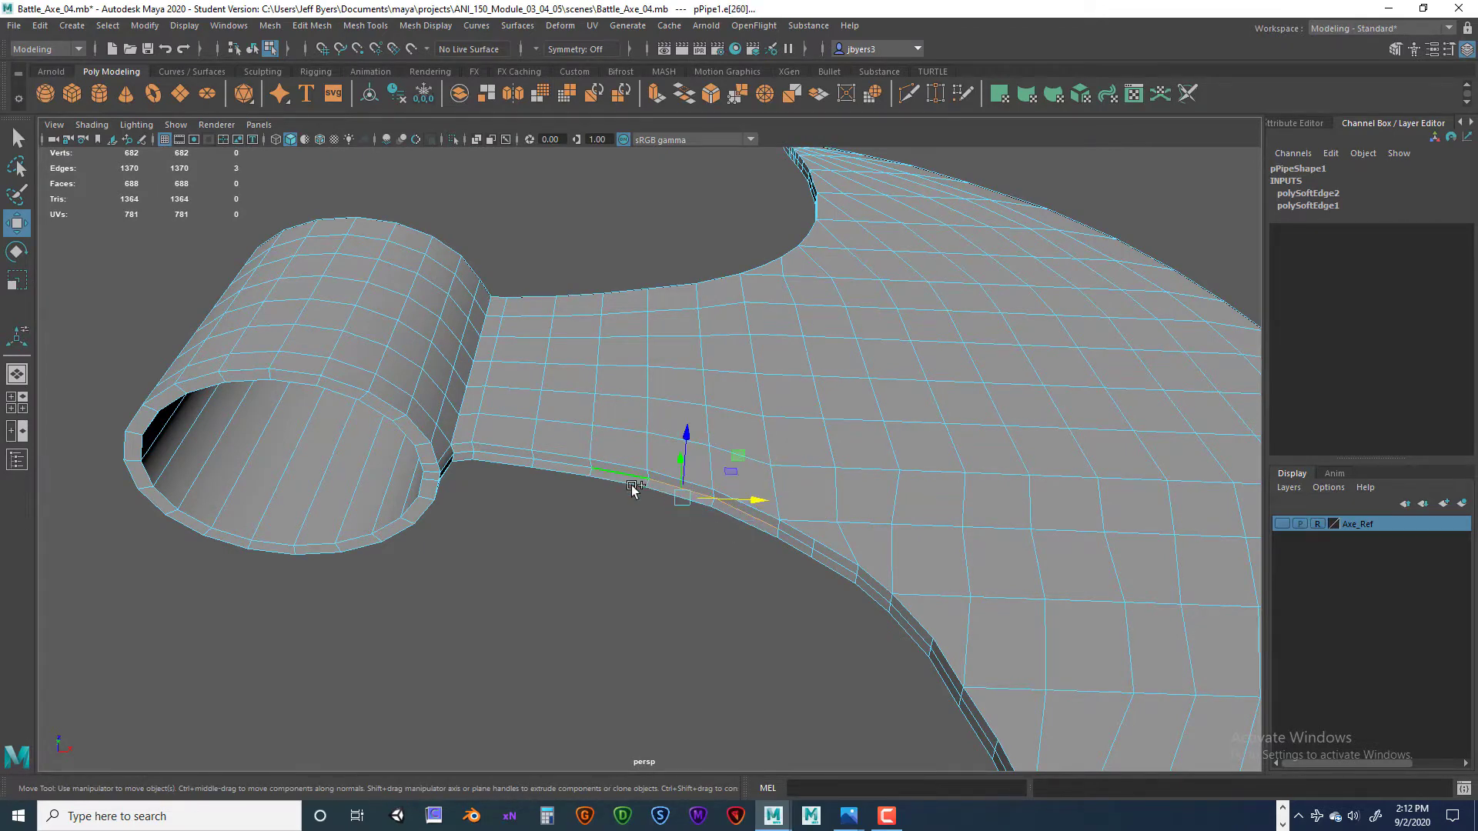
- Add the three matching middle rim edges on the upper side of the blade's neck to the selection
left_click_drag(630, 483, 719, 480, "alt")
middle_click_drag(719, 481, 737, 639, "alt")
middle_click_drag(724, 408, 763, 577, "alt")
left_click_drag(696, 446, 789, 574, "alt")
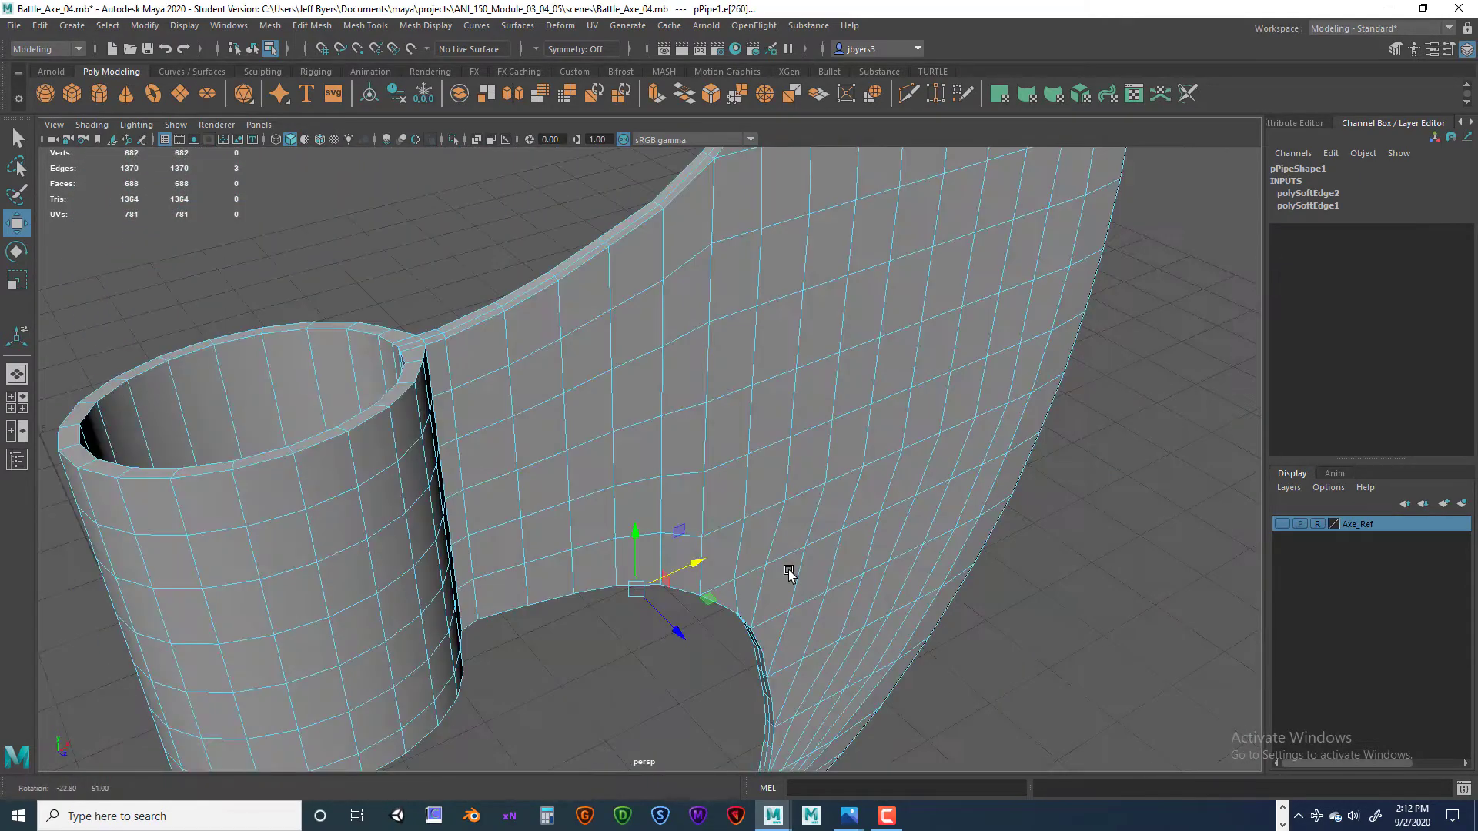
middle_click_drag(739, 497, 766, 610, "alt")
left_click(735, 372, "shift")
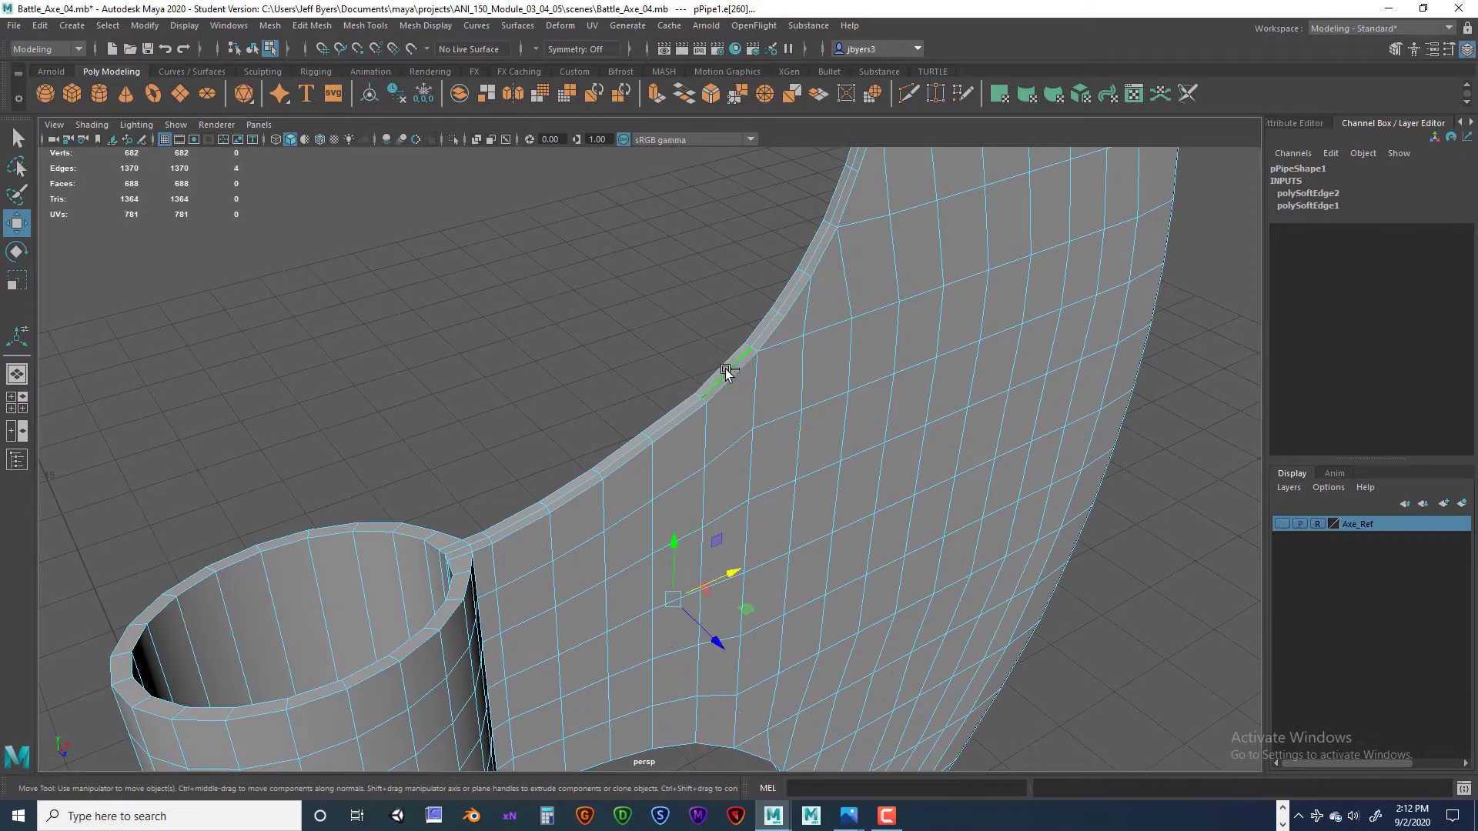
left_click(626, 453, "shift")
- Scale the six selected neck rim edges slightly along Y, to about 1.011
left_click_drag(753, 560, 706, 304, "alt")
middle_click_drag(702, 523, 699, 302, "alt")
left_click_drag(699, 304, 802, 290, "alt")
key("r")
left_click_drag(697, 277, 693, 277)
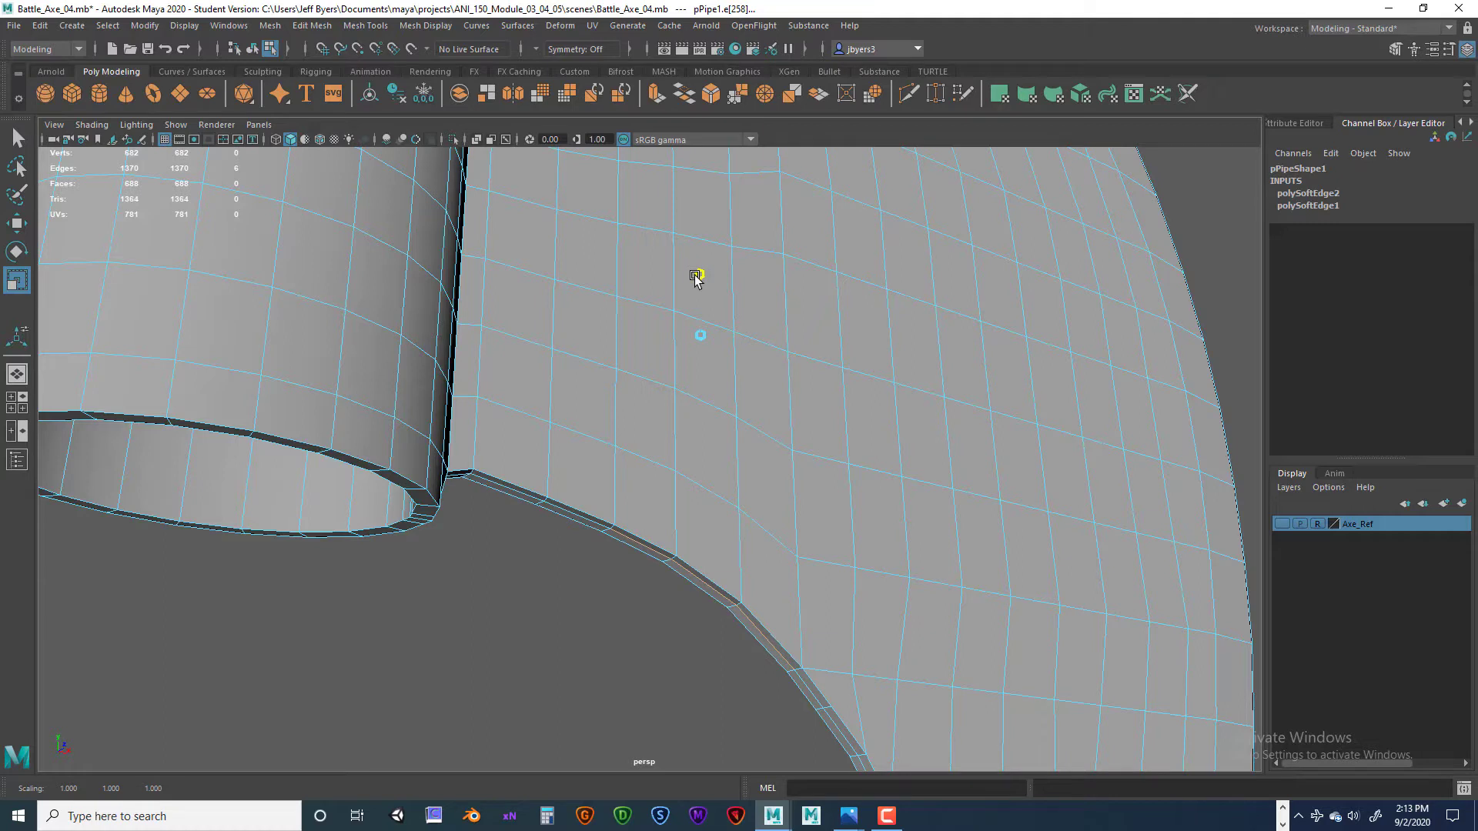
mouse_move(692, 276)
left_mouse_down()
mouse_move(681, 280)
mouse_move(701, 277)
left_mouse_up()
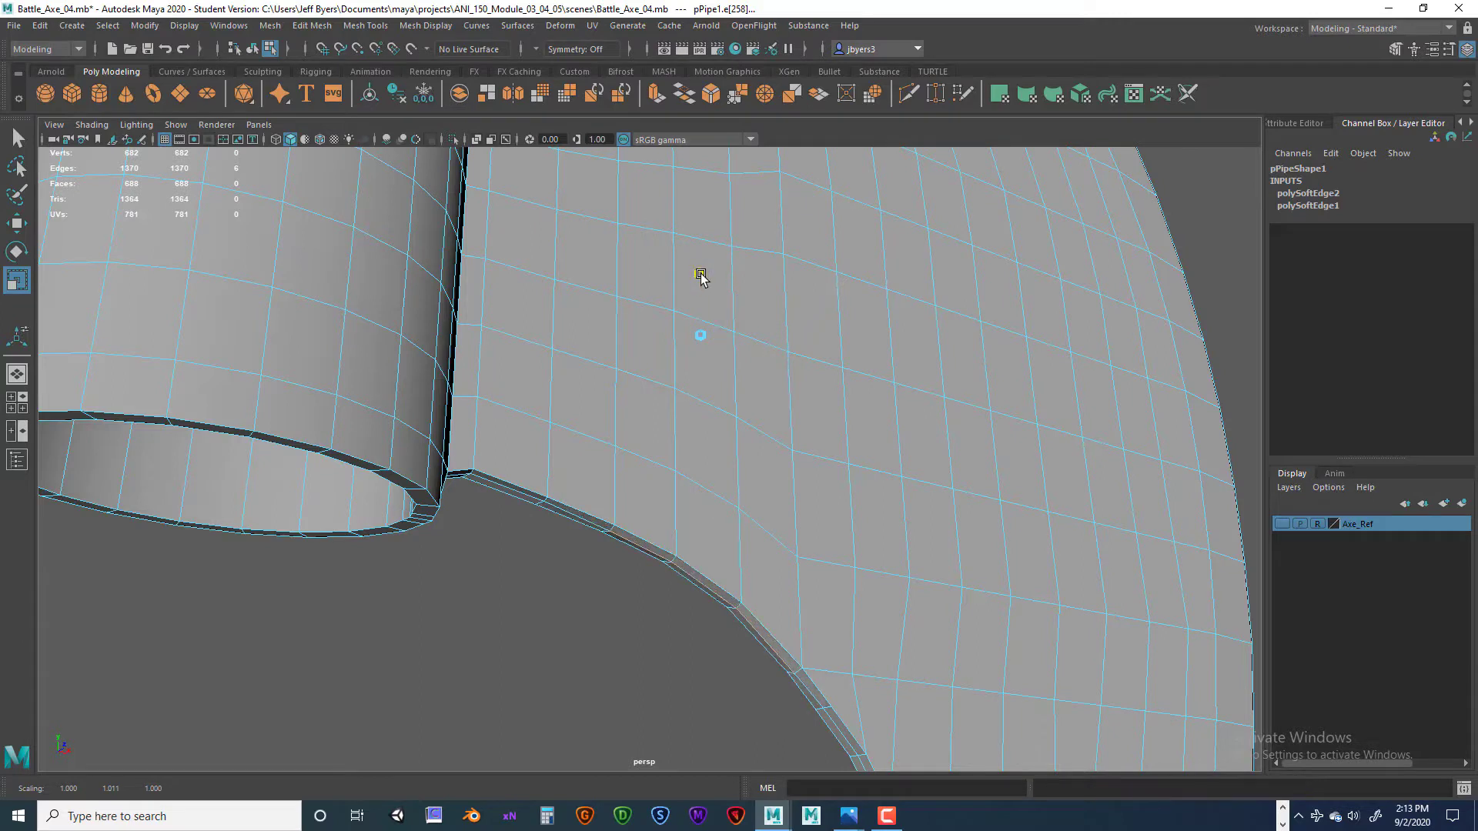
- Select only the three middle rim edges on the neck's underside and move them slightly along Y
left_click(747, 626)
left_click(715, 593, "shift")
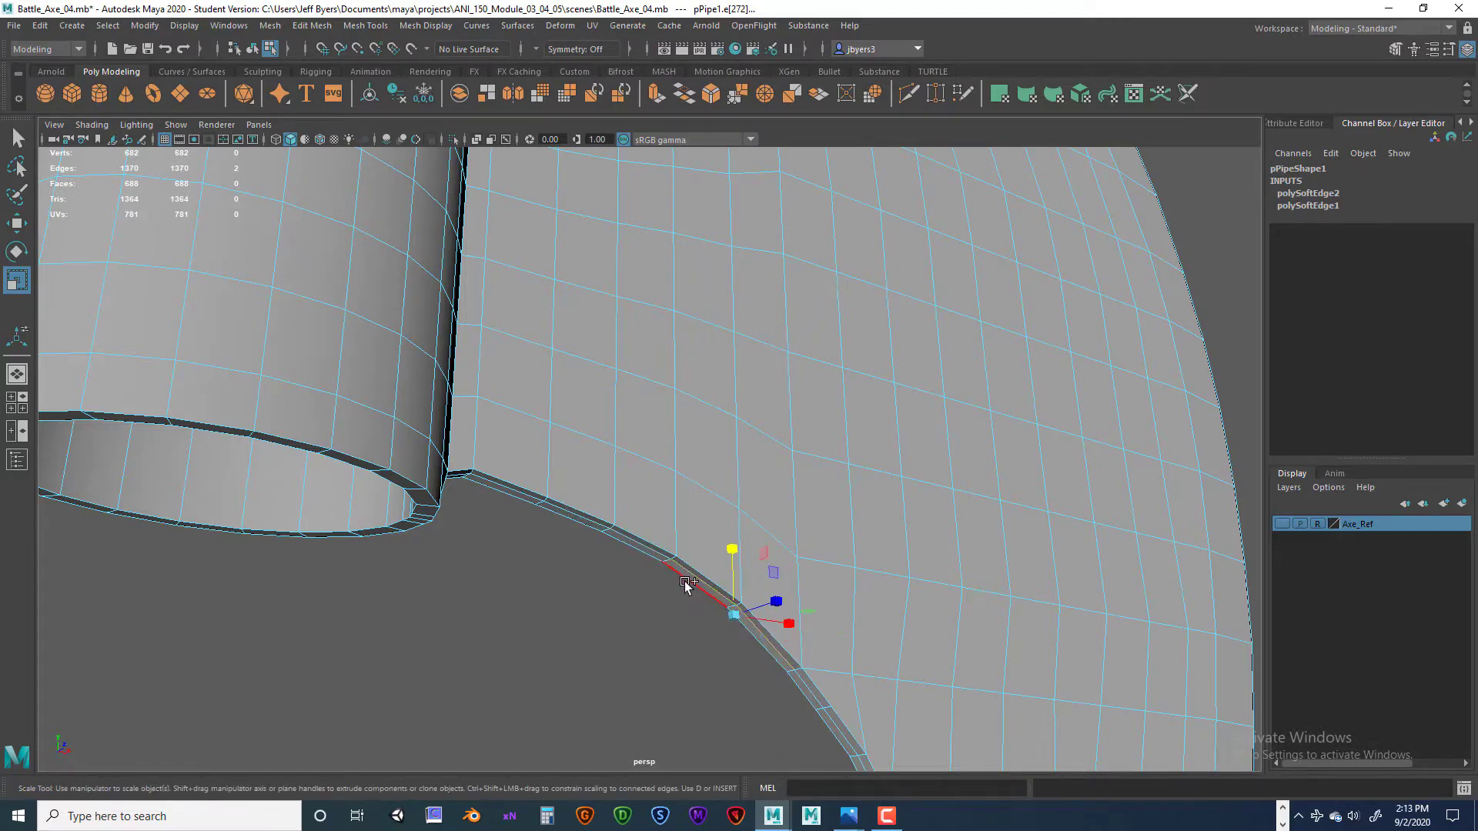
key("q")
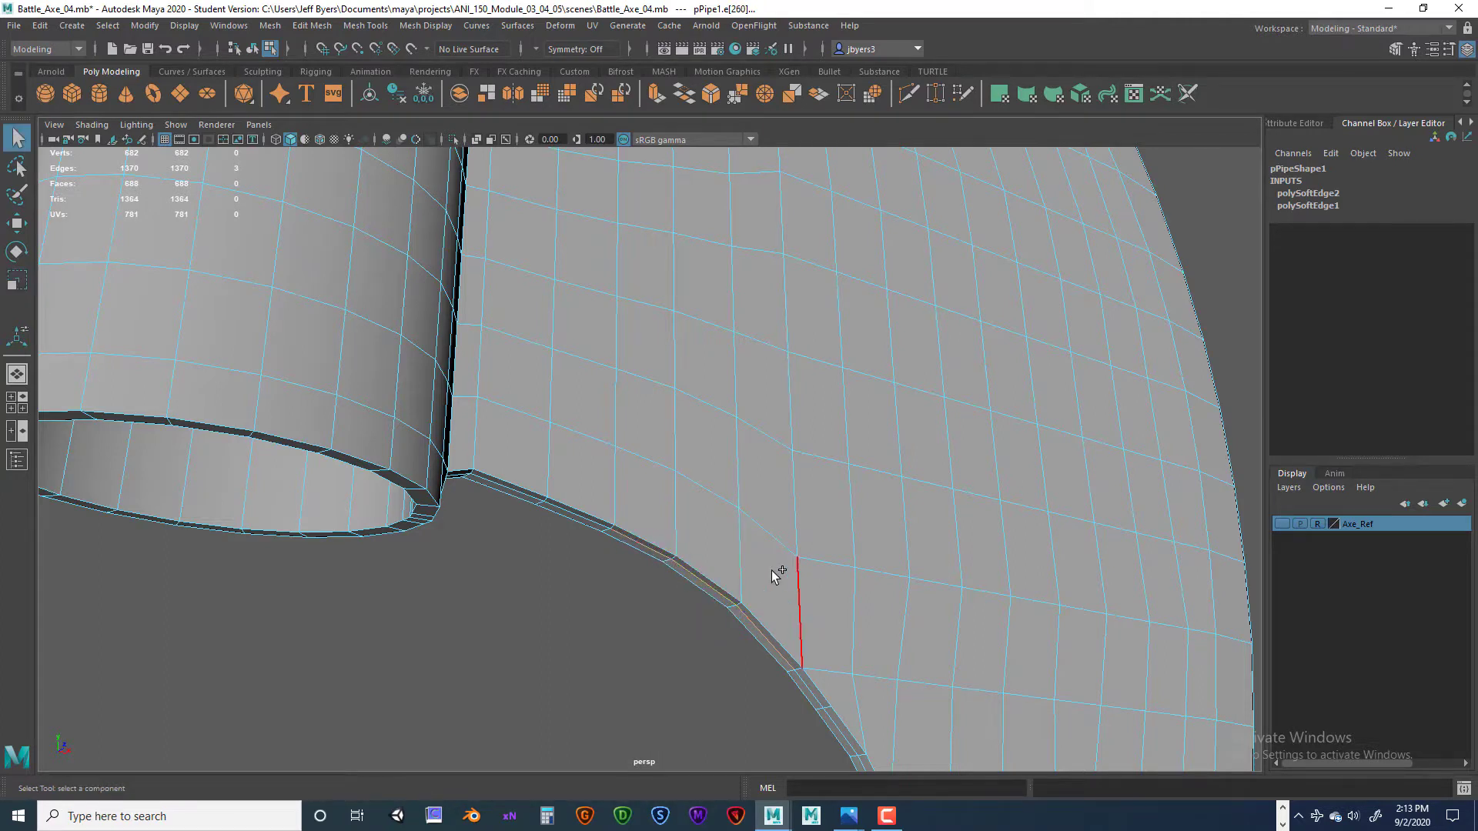
key("w")
left_click_drag(706, 532, 706, 529)
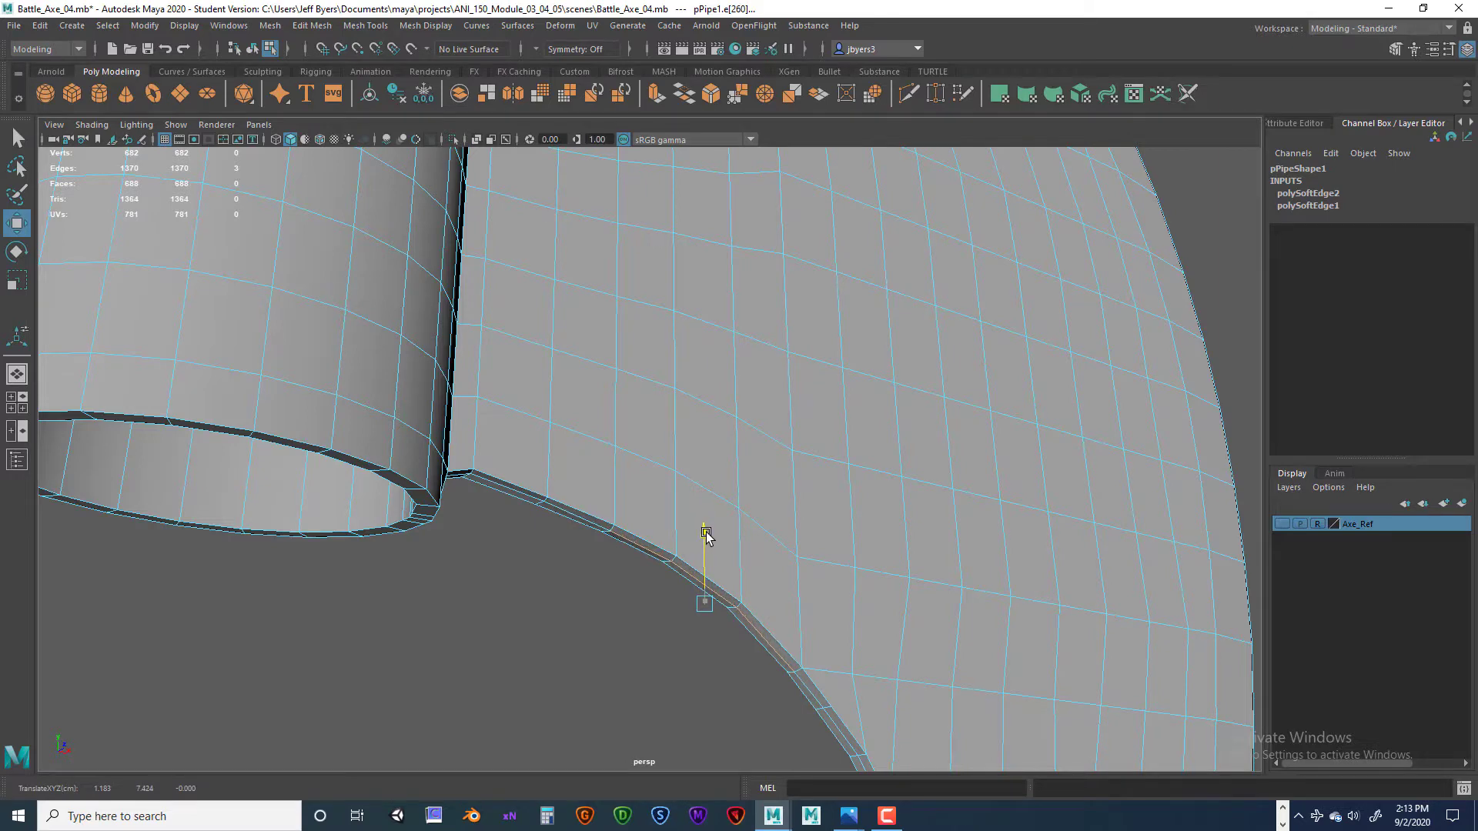
- Select the three middle rim edges on the neck's upper side and move them slightly along Y
left_click_drag(708, 531, 729, 583, "alt")
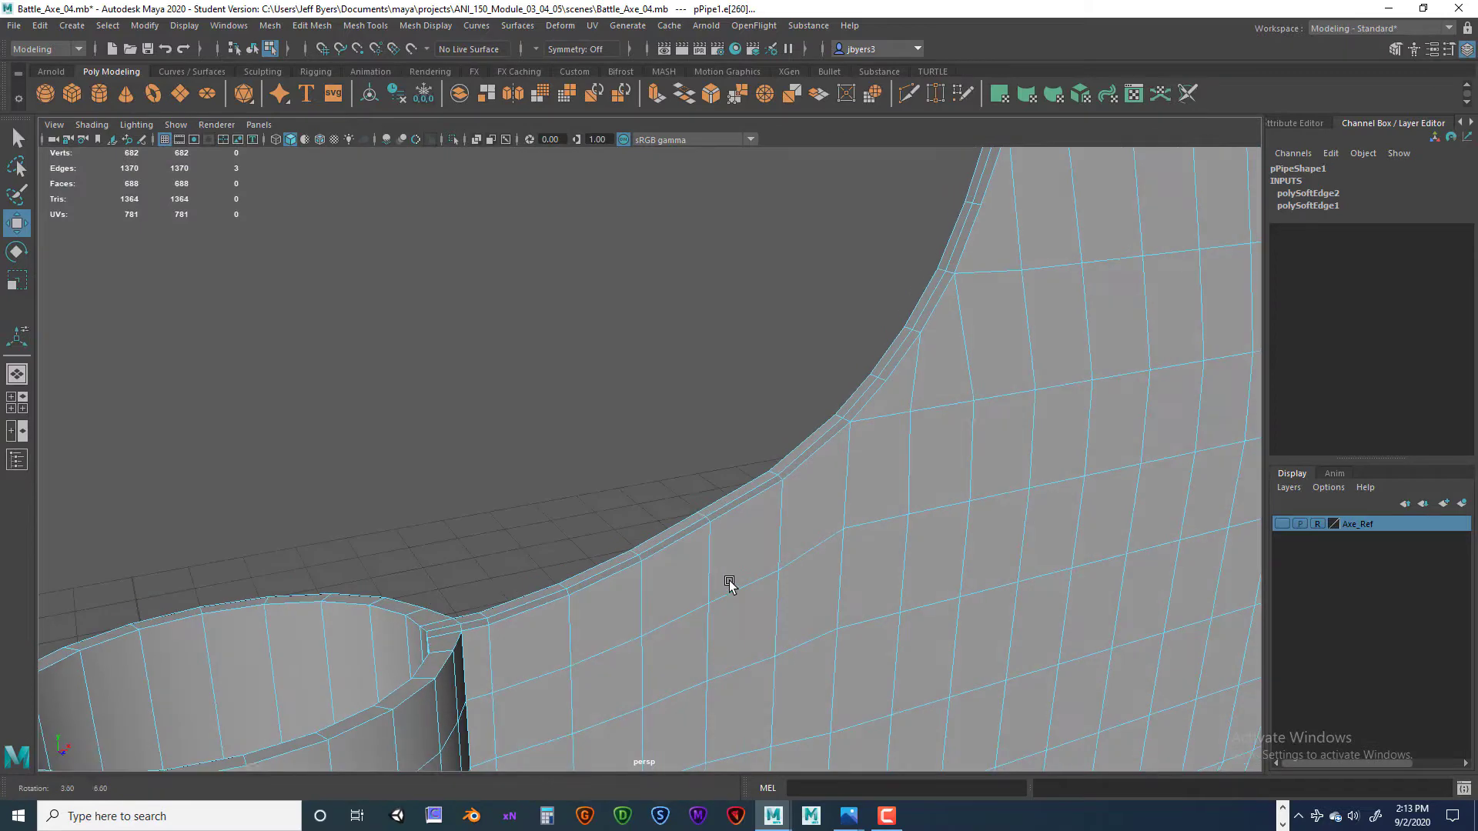
left_click(810, 445)
left_click(740, 496, "shift")
left_click(686, 528, "shift")
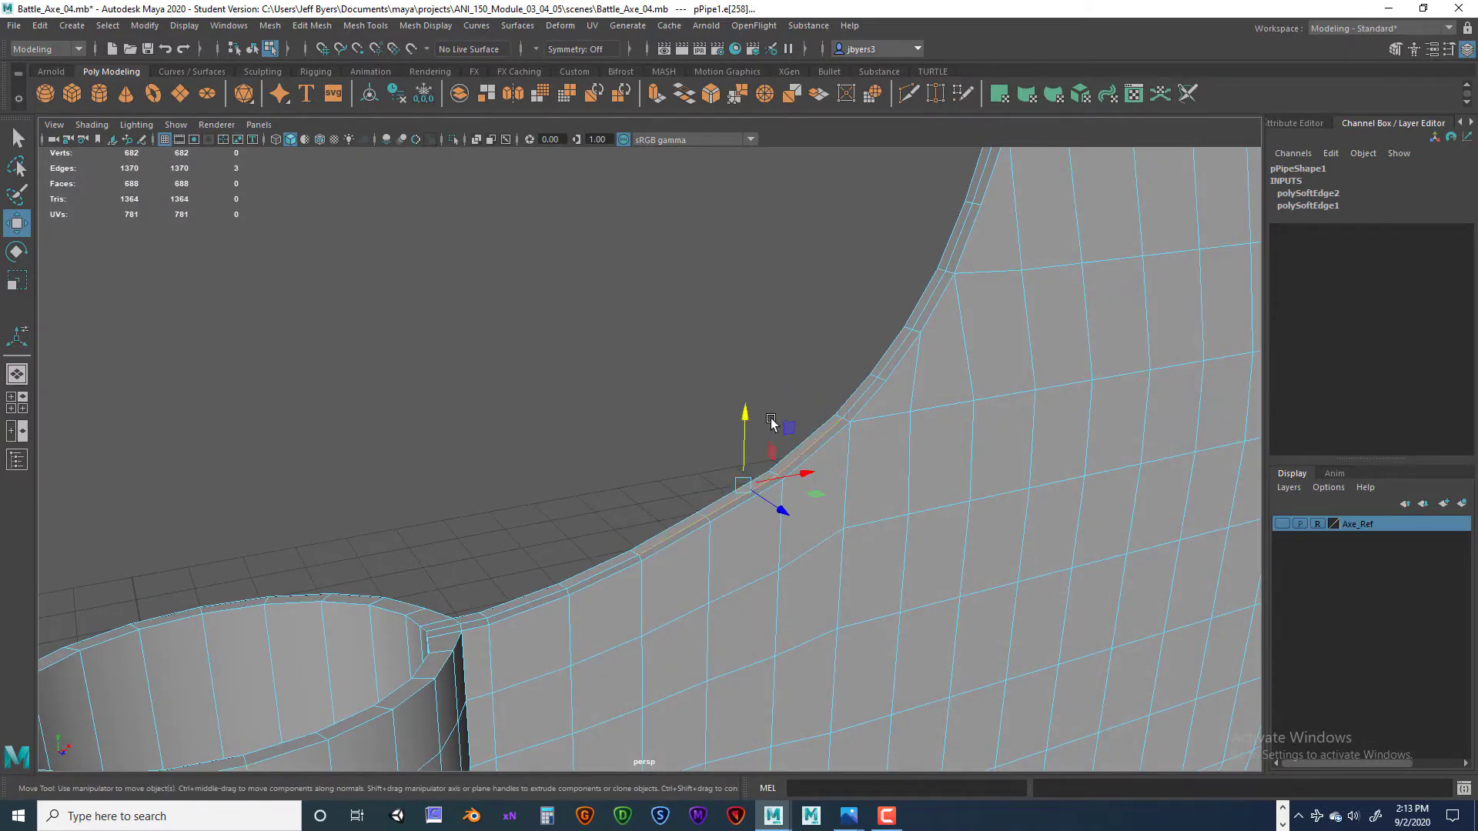
left_click_drag(748, 416, 746, 414)
- Deselect the edges, return the axe head to object mode and clear the object selection
left_click(697, 428)
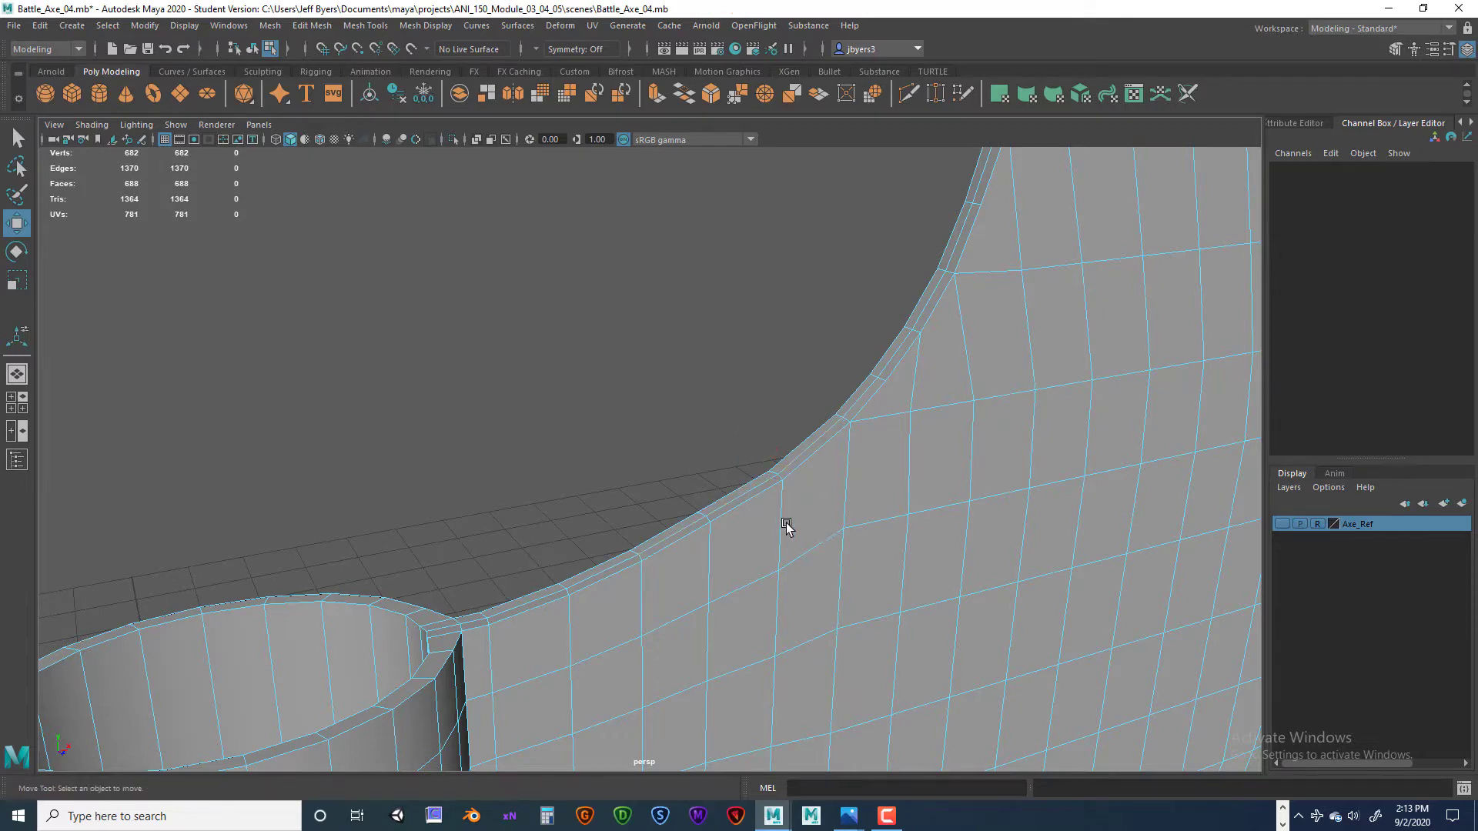
right_click_drag(797, 526, 758, 488)
left_click(693, 458)
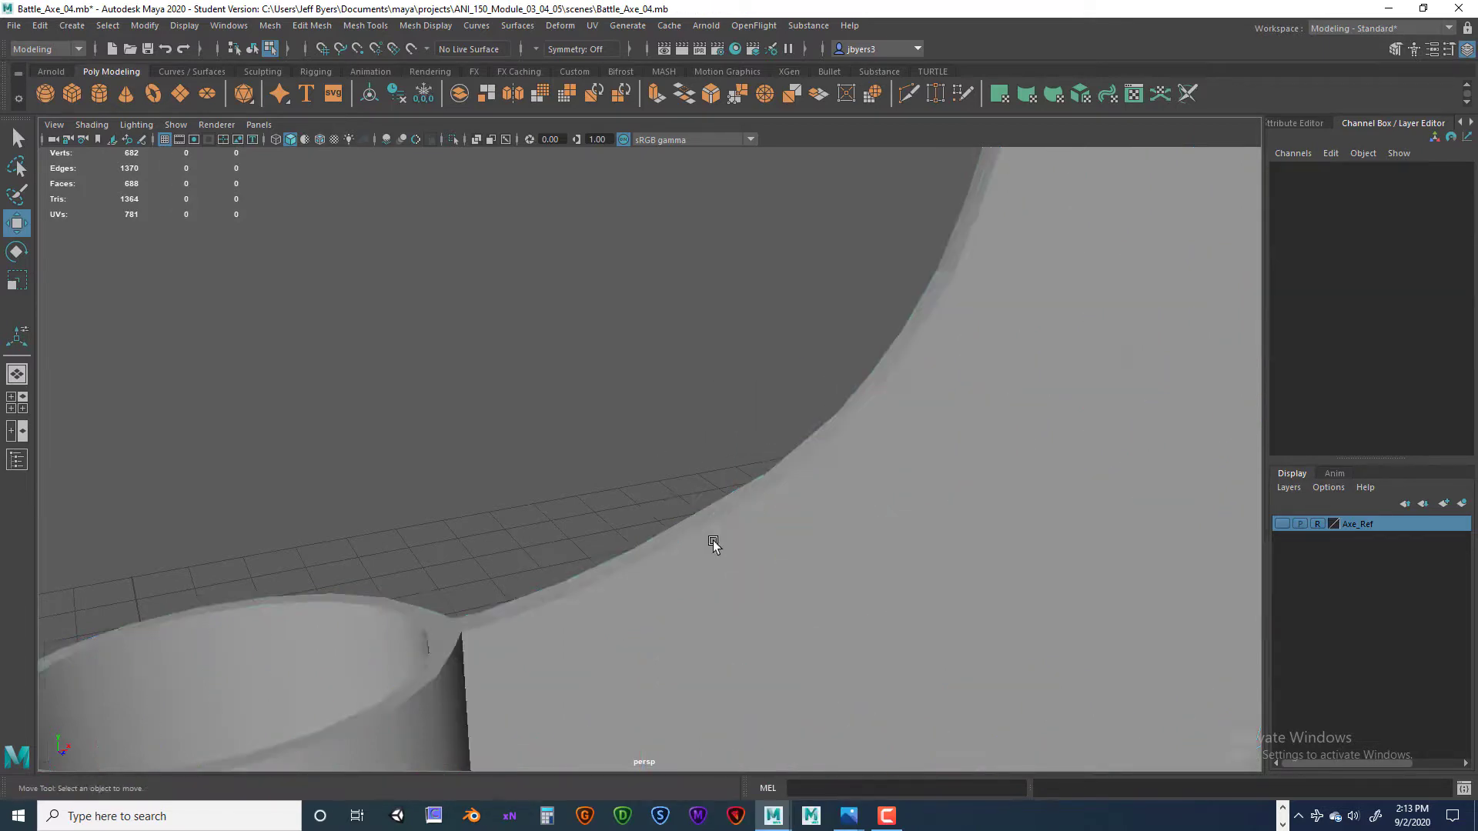
- Switch the axe head to edge component mode and frame the upper inner rim where the neck meets the socket
scroll(723, 555, "down", 9)
left_click_drag(696, 618, 813, 625, "alt")
scroll(754, 630, "up", 9)
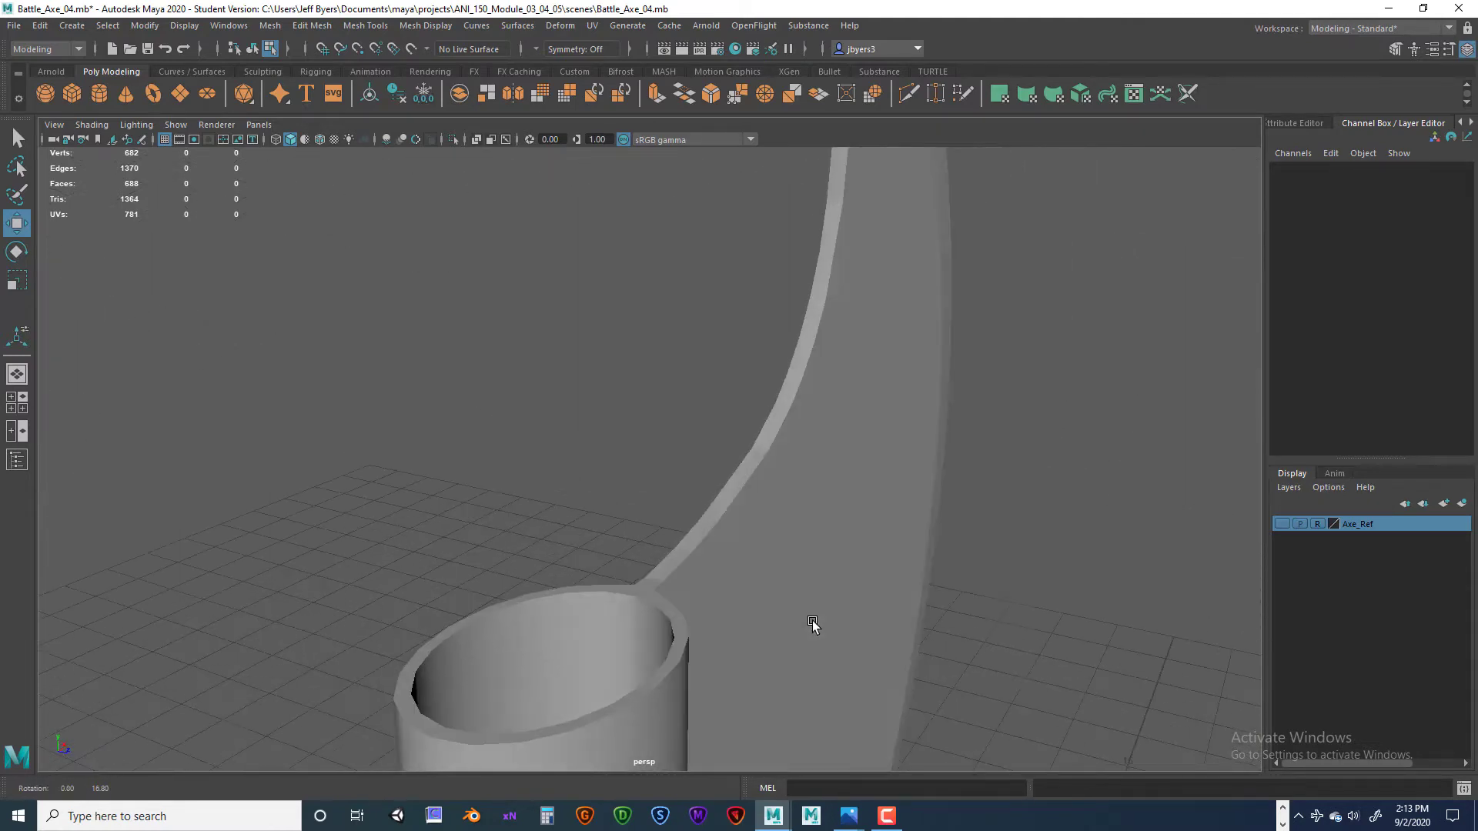
left_click_drag(727, 501, 796, 379, "alt")
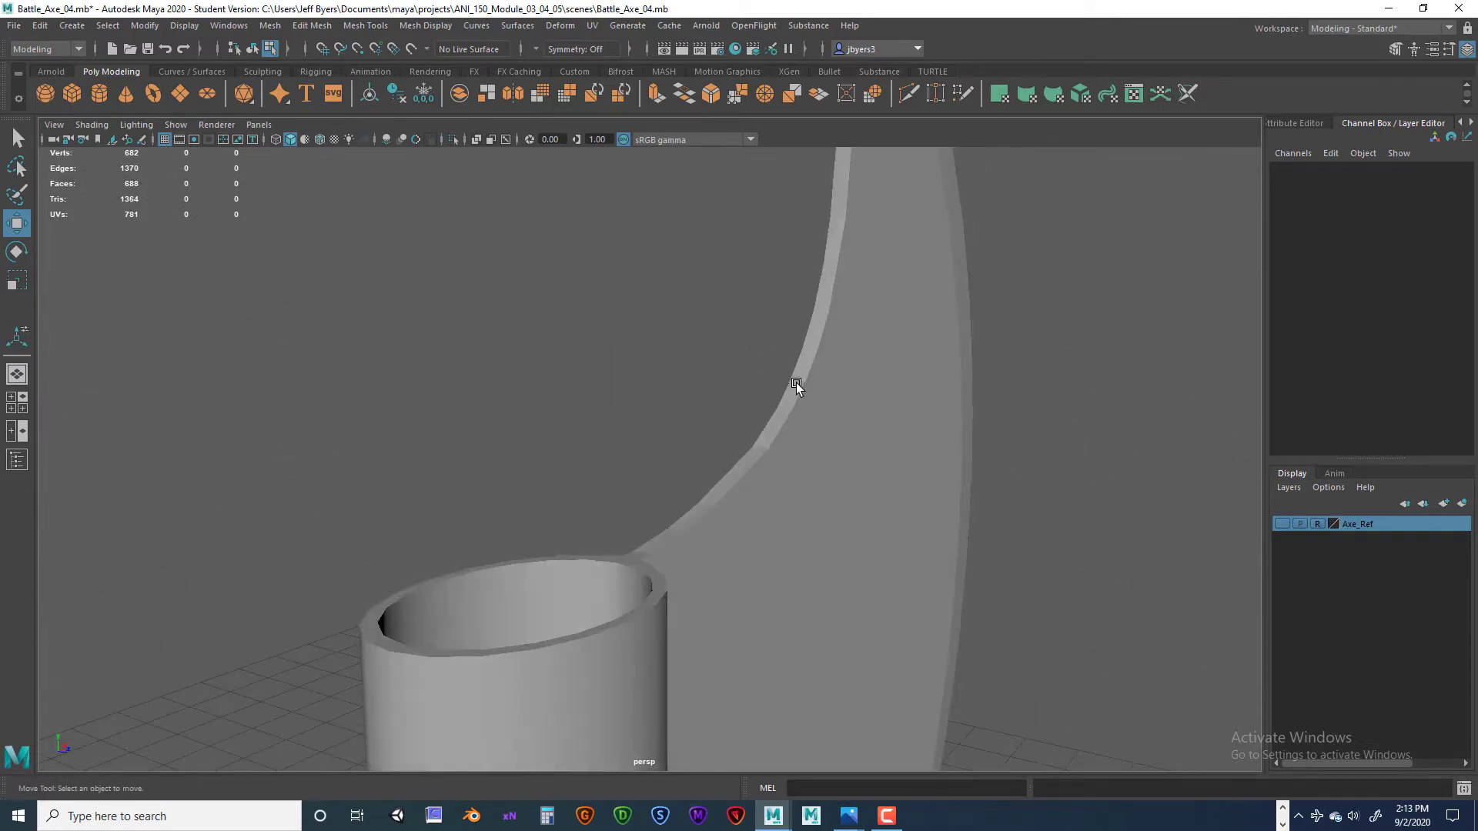
right_click_drag(796, 382, 815, 355)
key("f")
left_click_drag(845, 439, 842, 538, "alt")
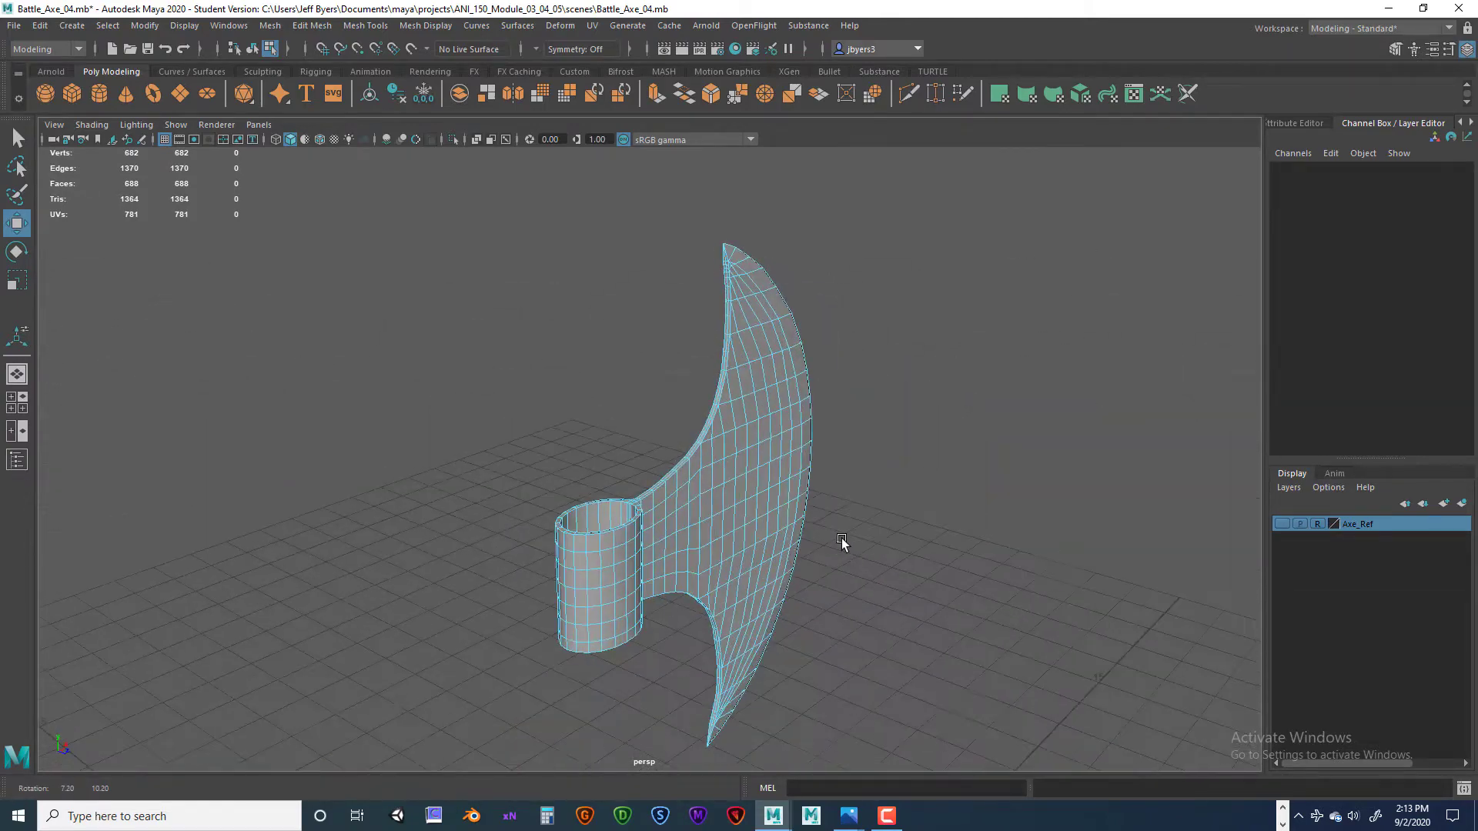
scroll(847, 548, "up", 5)
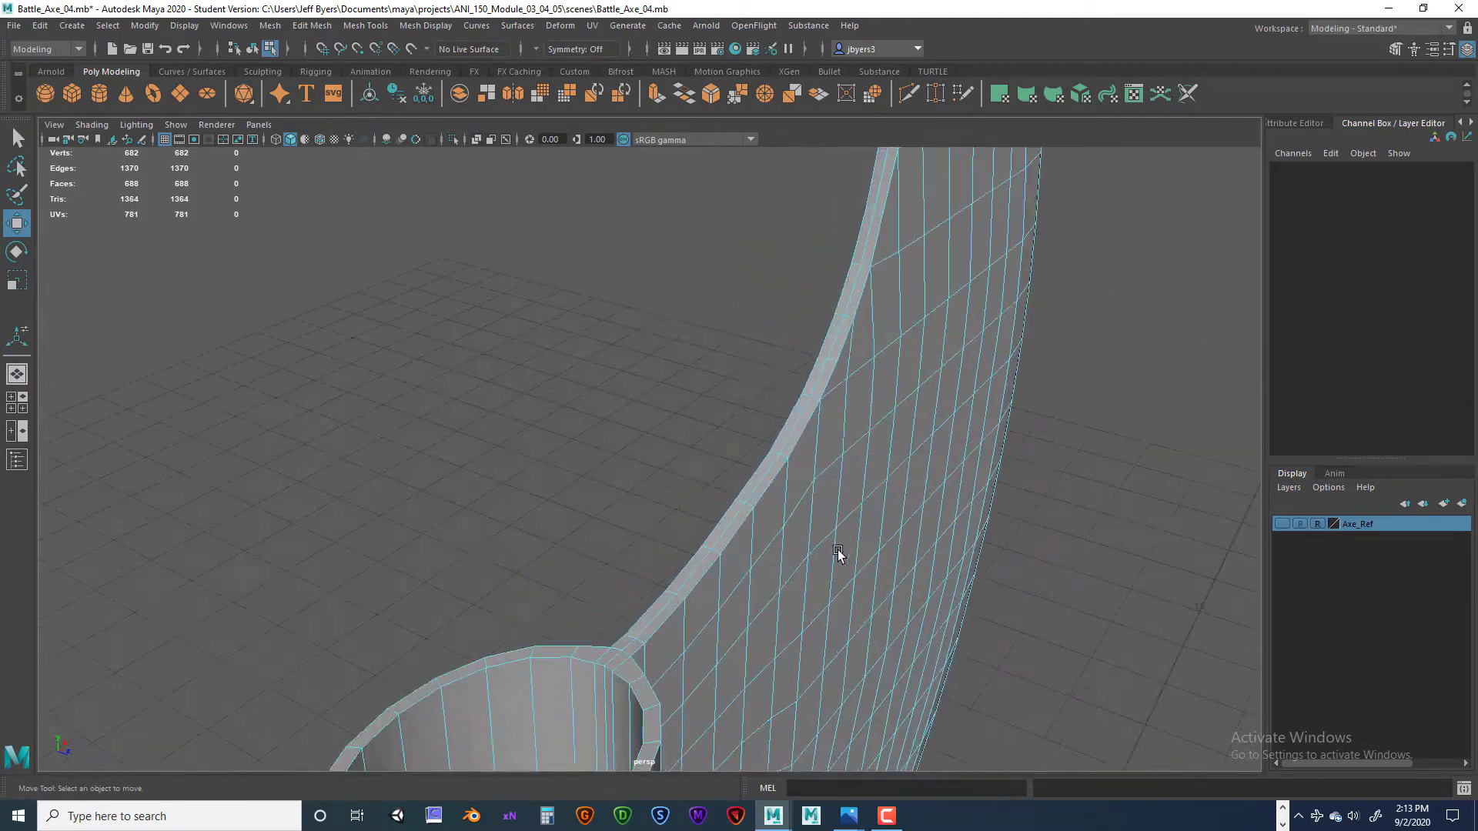
double_click(636, 653)
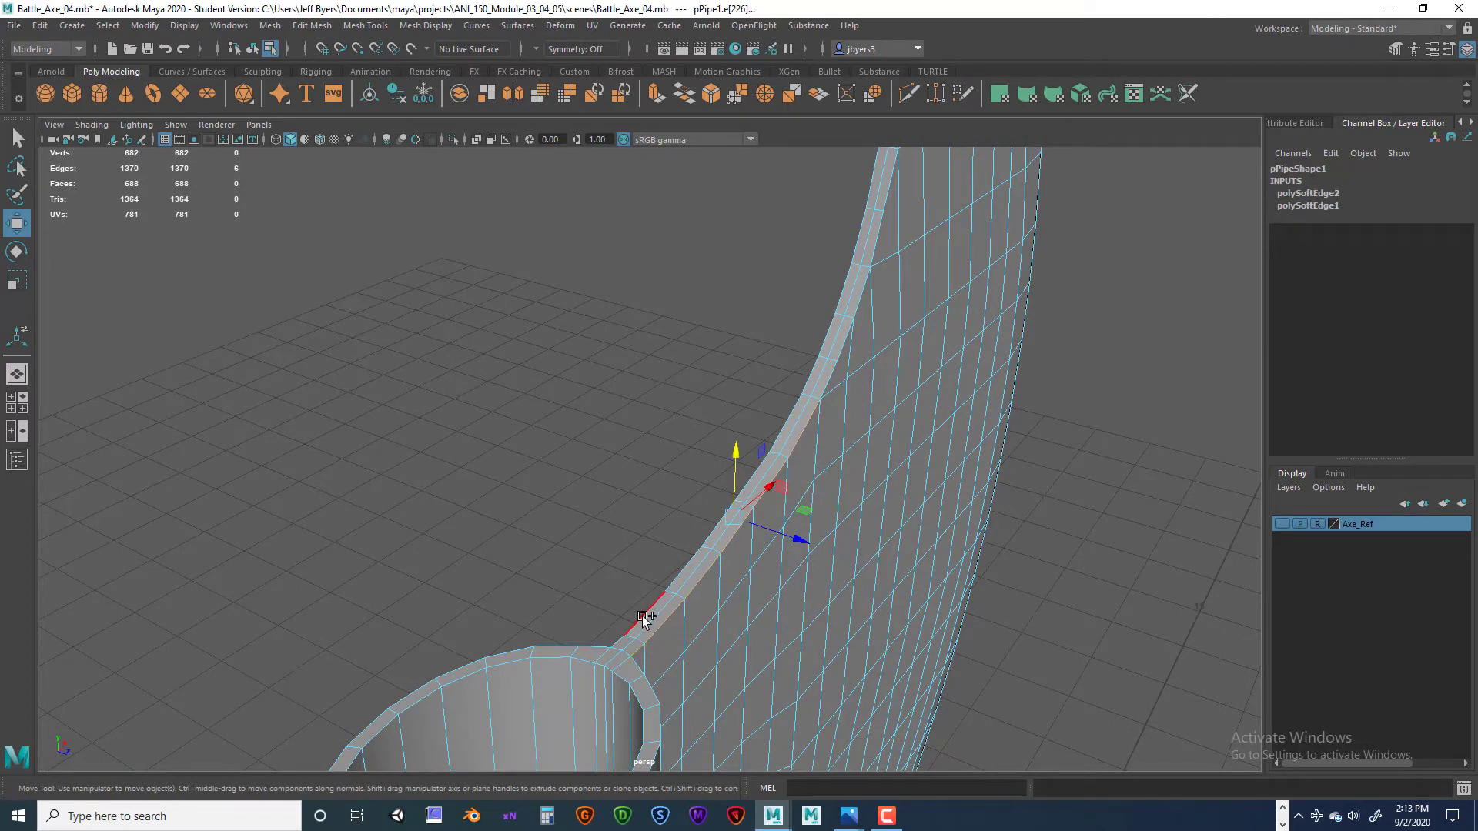
double_click(642, 617, "shift")
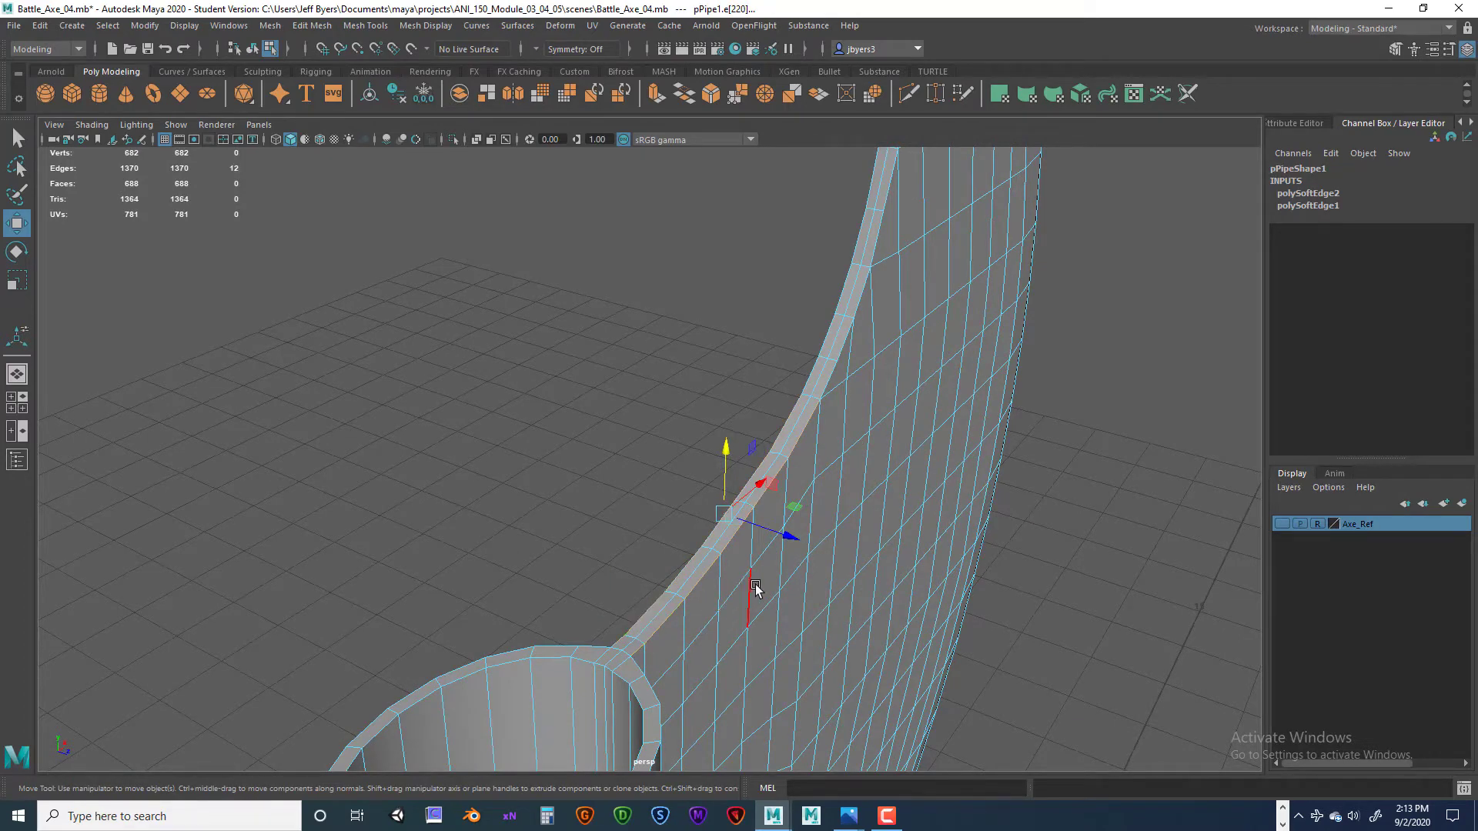
left_click_drag(1066, 487, 838, 487, "alt")
left_click(758, 450)
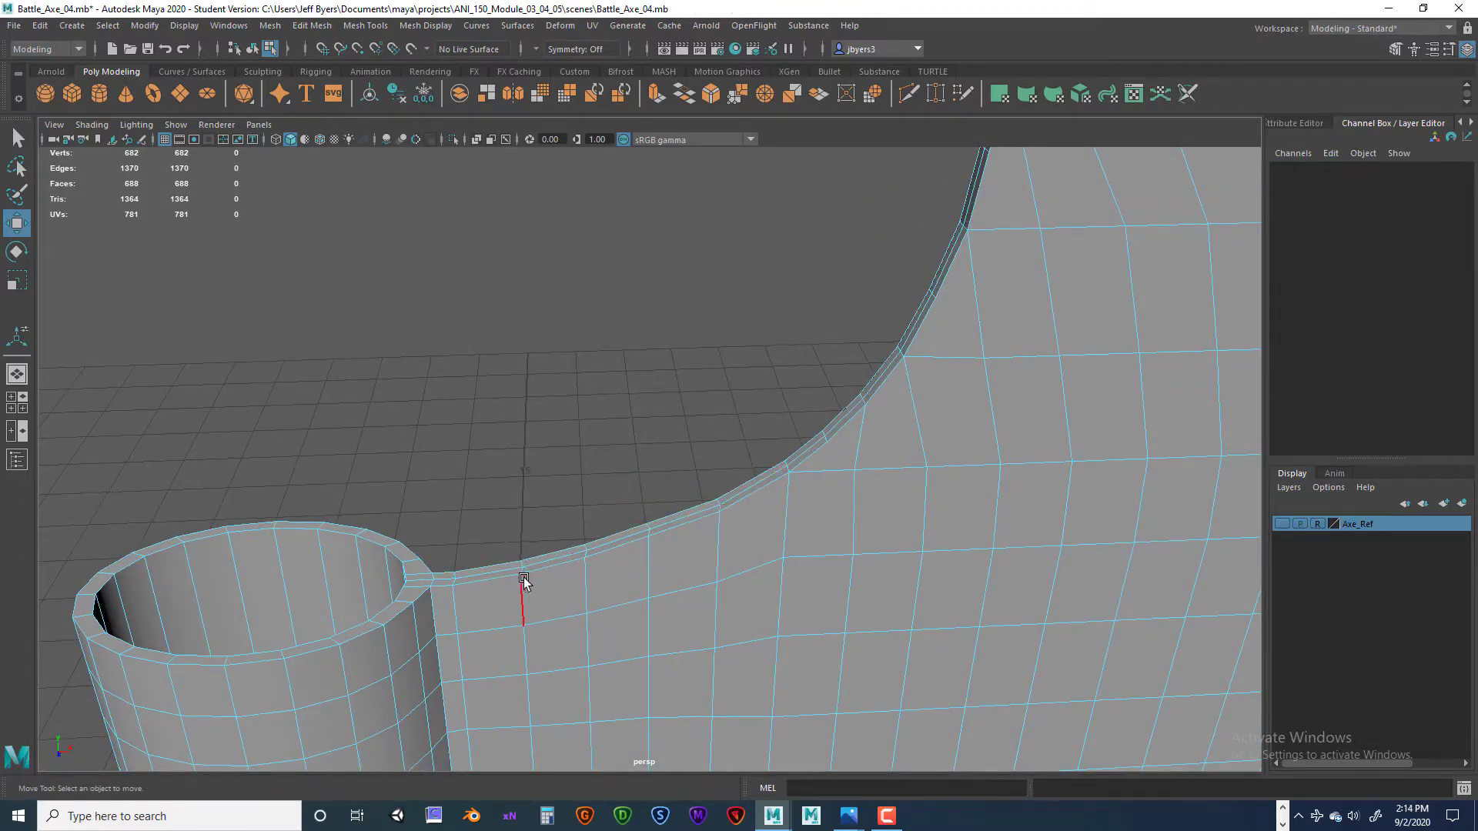
- In the top view, select the edges along the centre line of the blade's inner rim with a selection box, and return to the perspective view
left_click_drag(521, 584, 613, 581, "alt")
key("space")
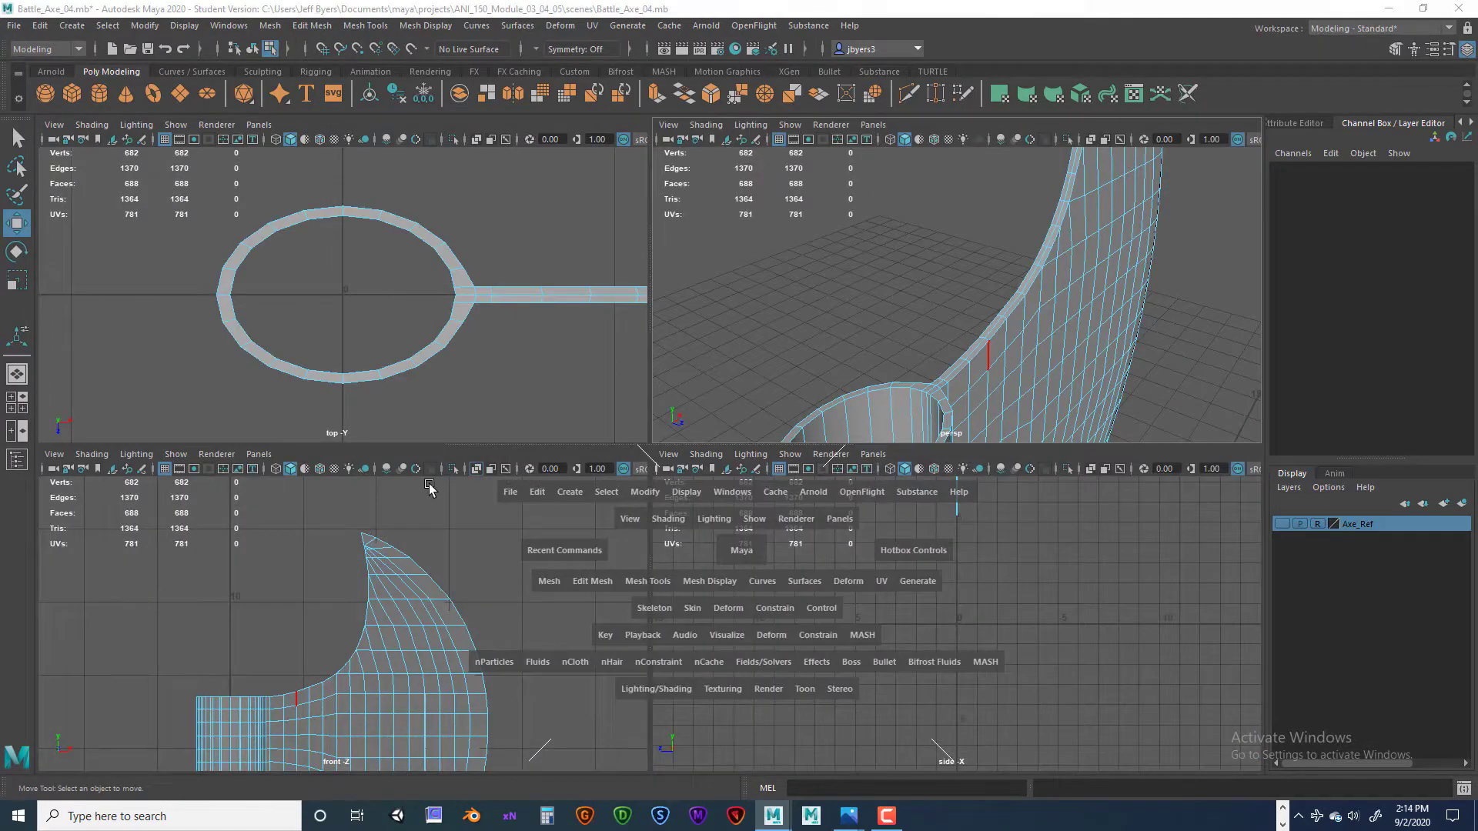
key("space")
scroll(815, 471, "down", 10)
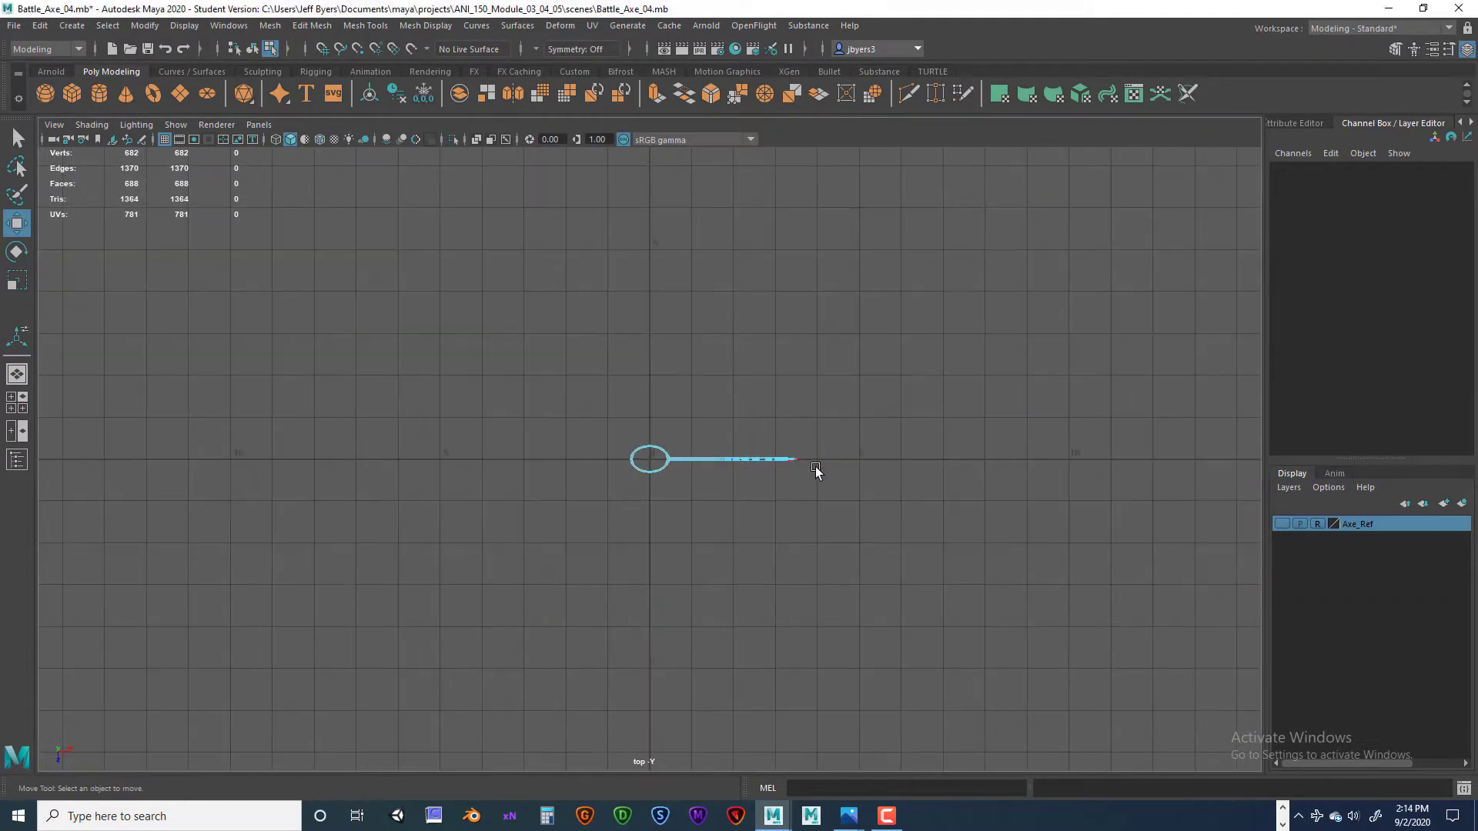
scroll(815, 472, "up", 6)
middle_click_drag(820, 485, 467, 514, "alt")
scroll(589, 509, "up", 2)
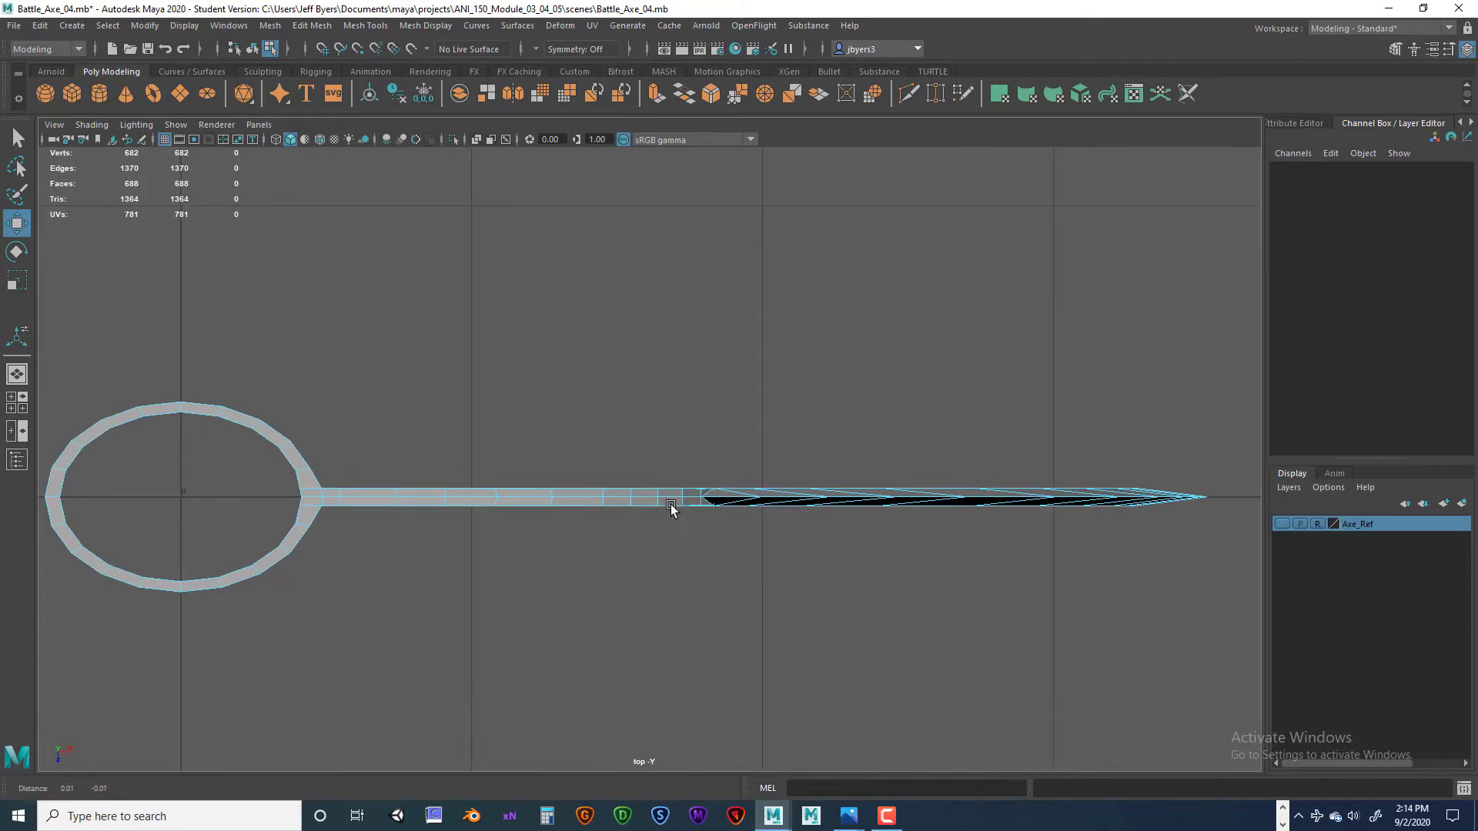
middle_click_drag(672, 506, 633, 494, "alt")
right_click_drag(786, 483, 787, 349)
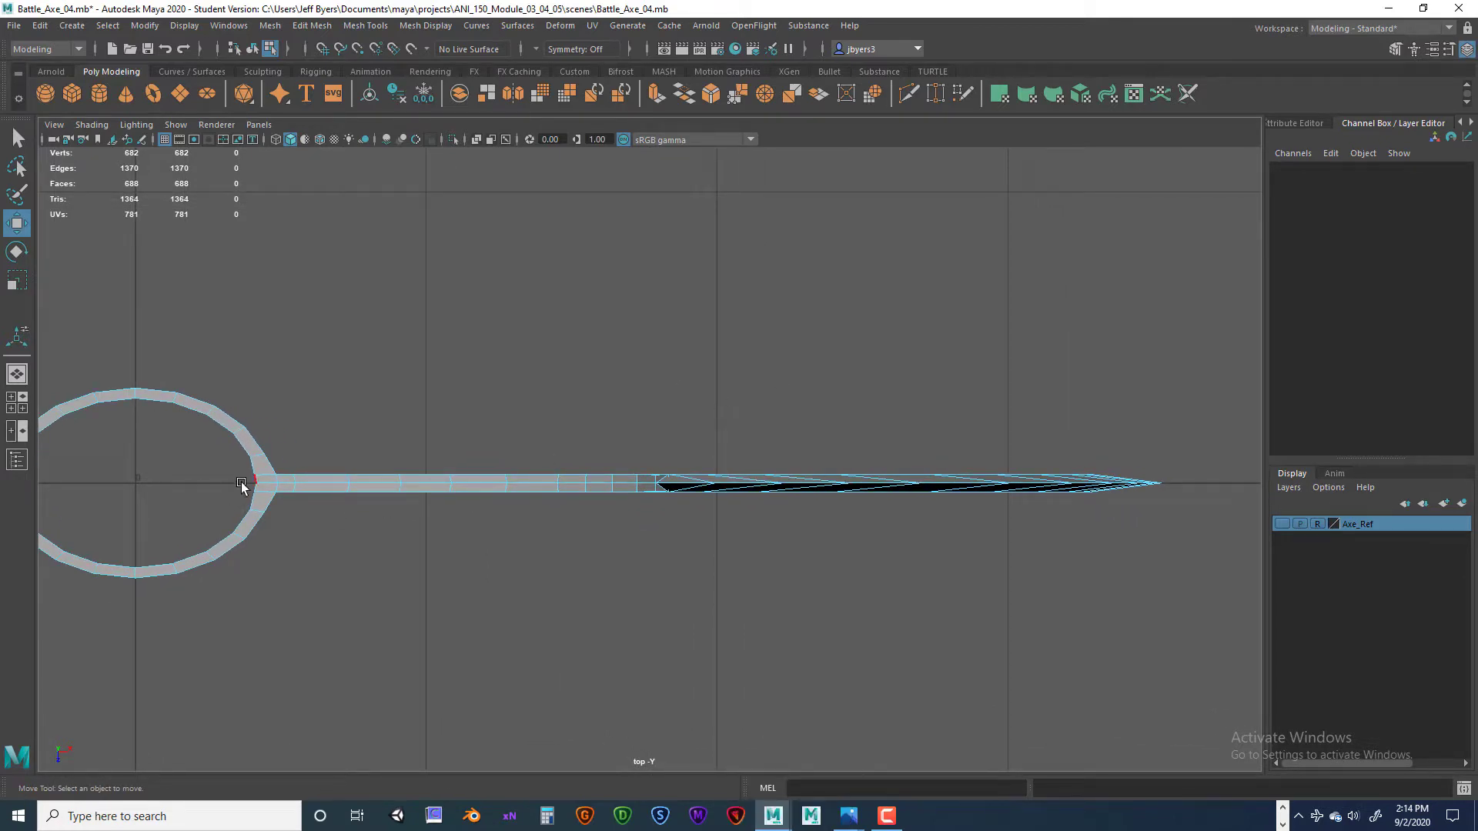
left_click_drag(506, 487, 713, 503)
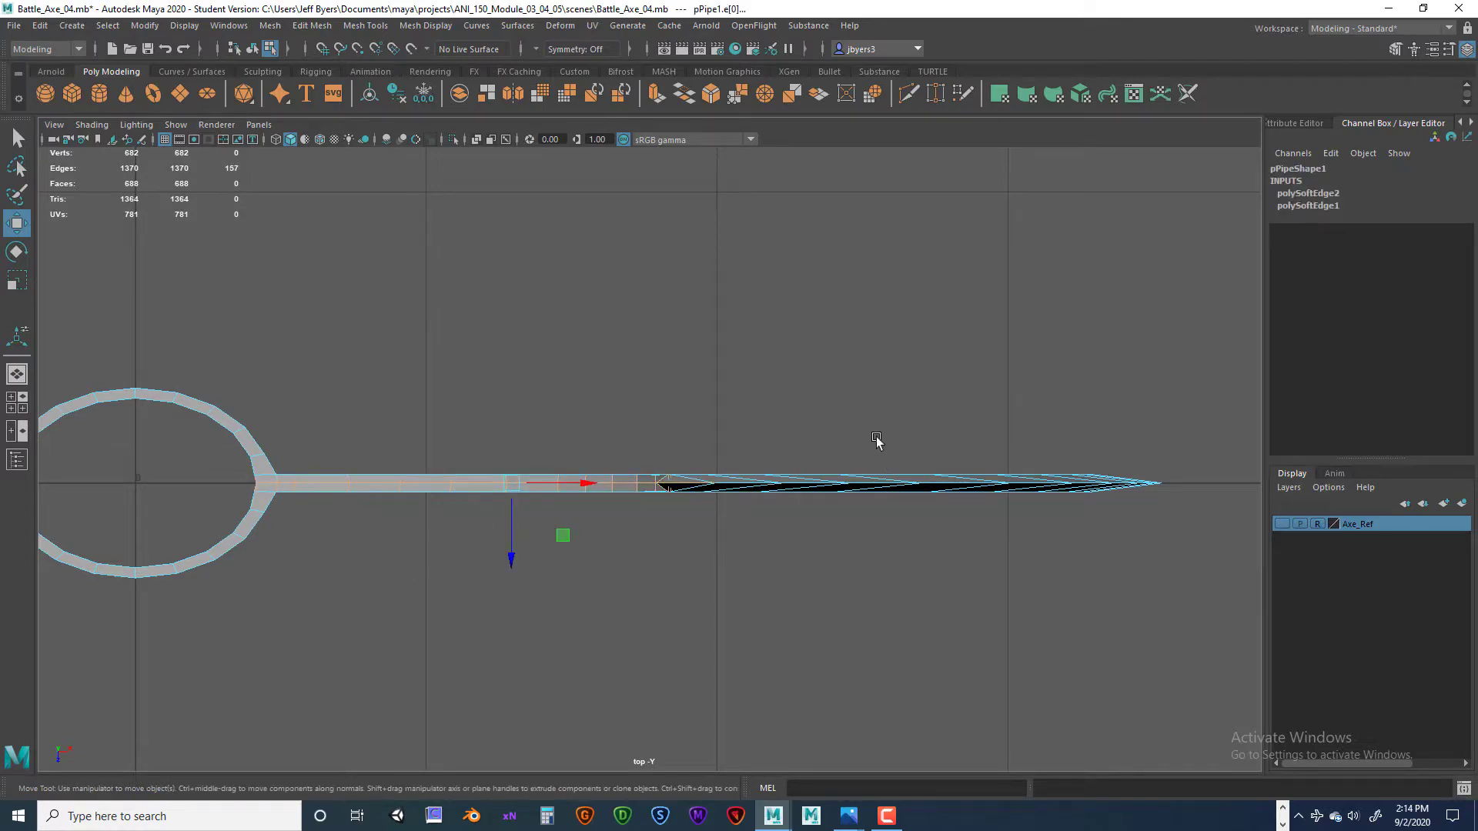
key("space")
key("space")
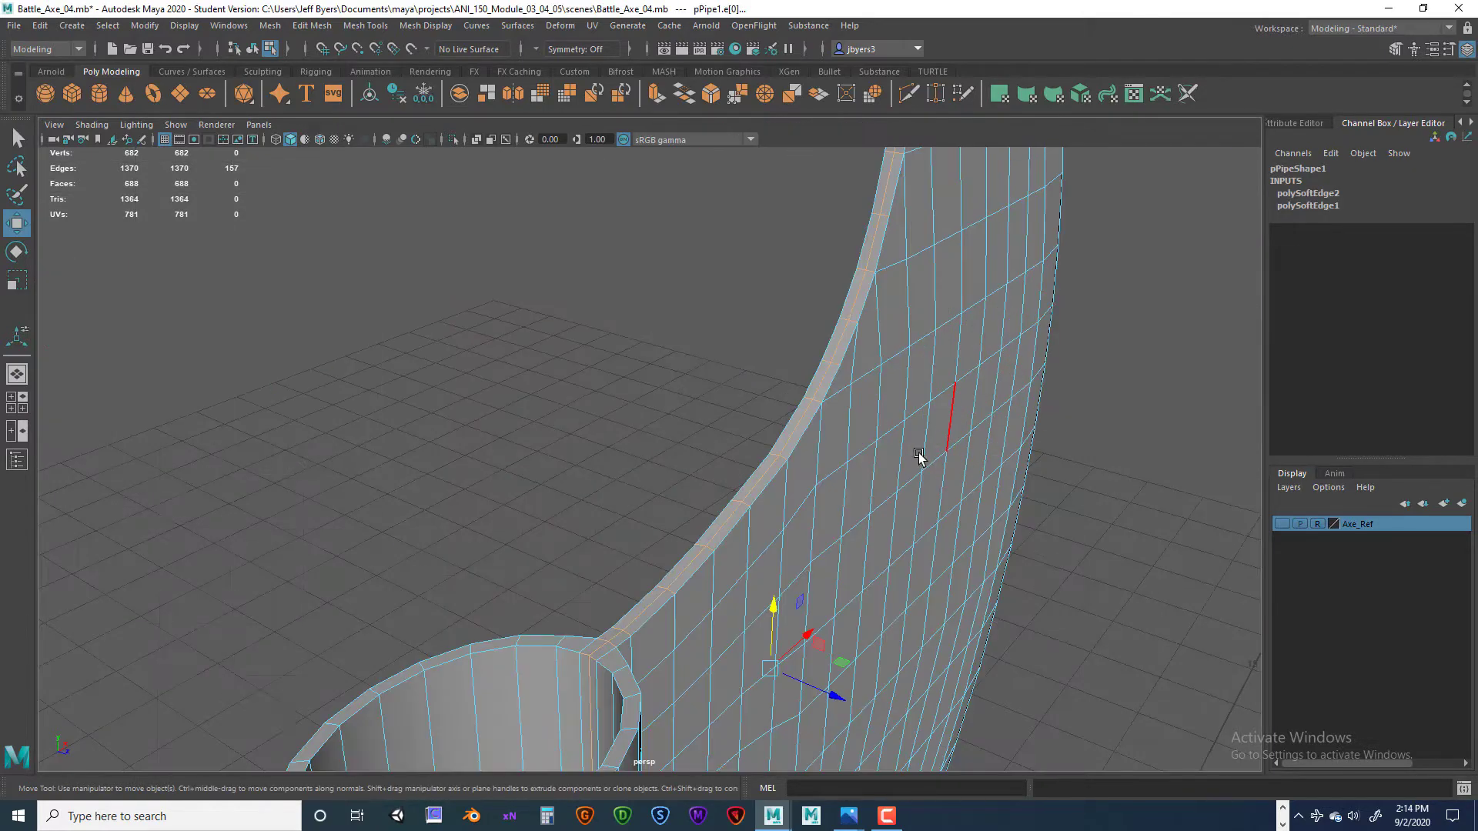
- Deselect the stray edges at the blade's lower tip, keeping the middle loop and its crossing rim edges selected
left_click_drag(924, 453, 888, 544, "alt")
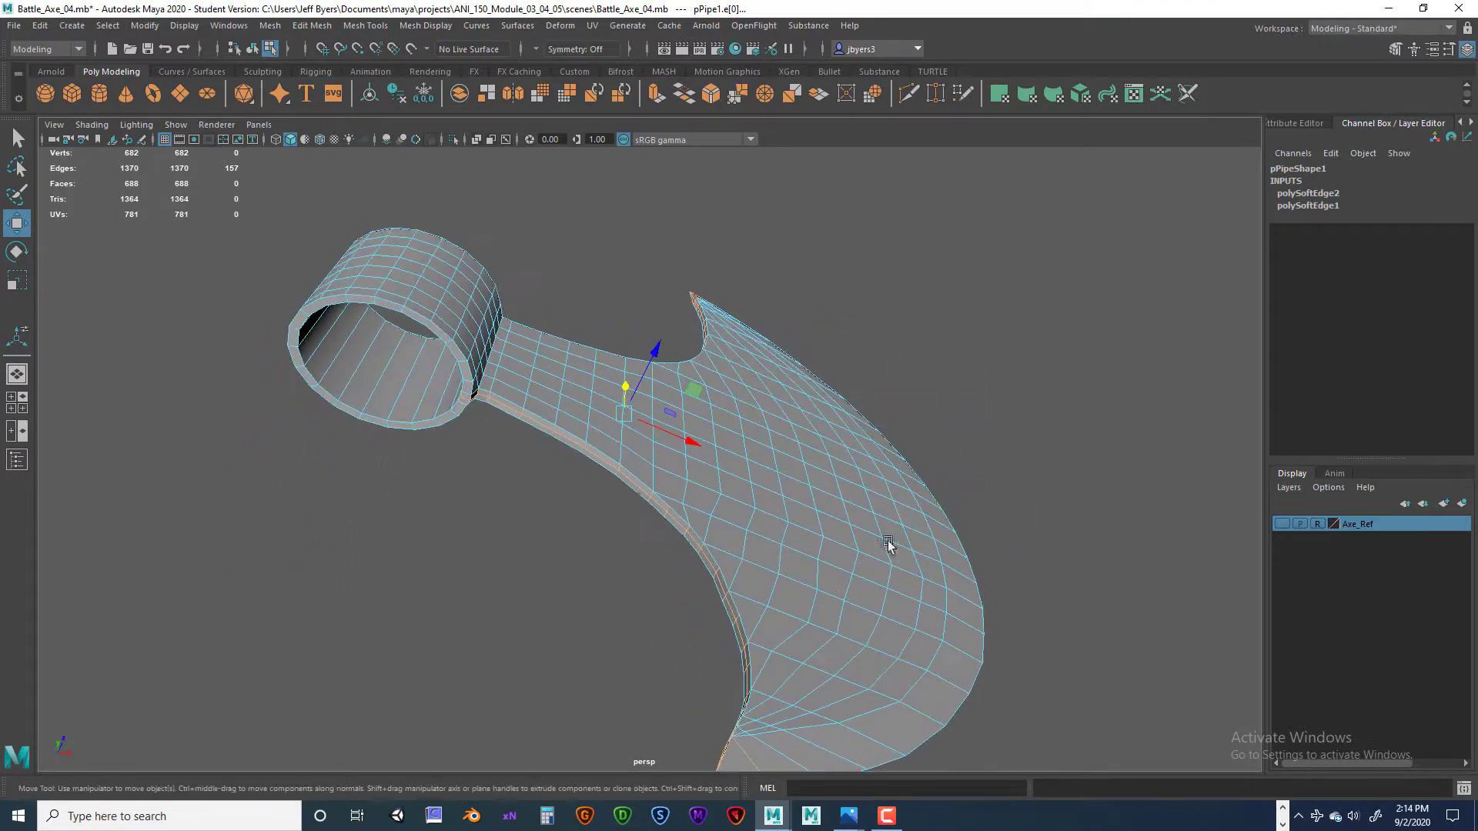
left_click_drag(989, 639, 901, 492, "alt")
middle_click_drag(892, 612, 934, 463, "alt")
scroll(933, 468, "up", 4)
middle_click_drag(944, 596, 916, 551, "alt")
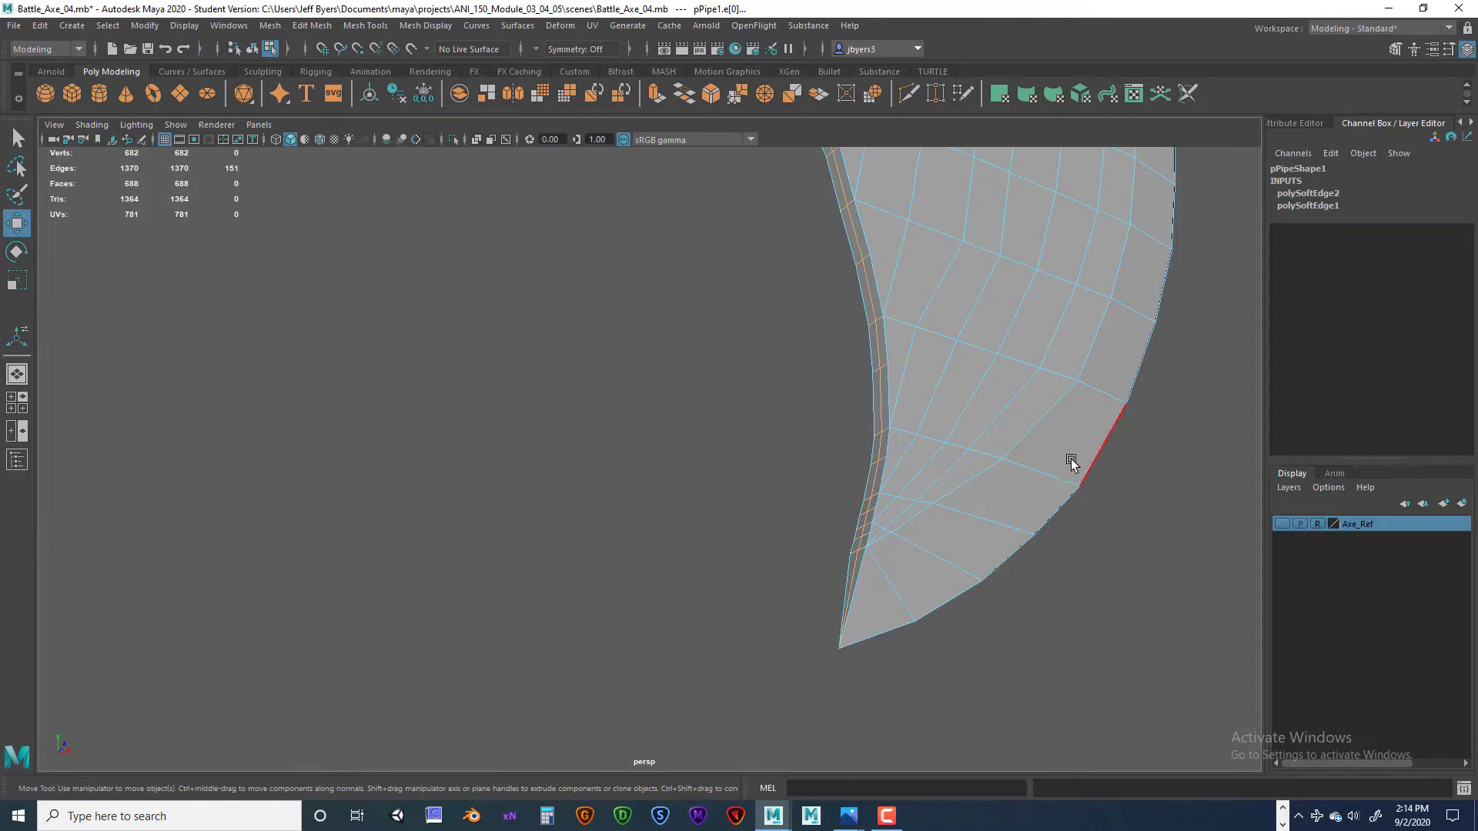
- Deselect the stray edges at the blade's upper tip, keeping the inner rim's middle loop selected
middle_click_drag(963, 394, 977, 713, "alt")
mouse_move(870, 208)
middle_mouse_down("alt")
mouse_move(904, 620)
mouse_move(913, 554)
middle_mouse_up("alt")
left_click_drag(914, 555, 930, 500, "alt")
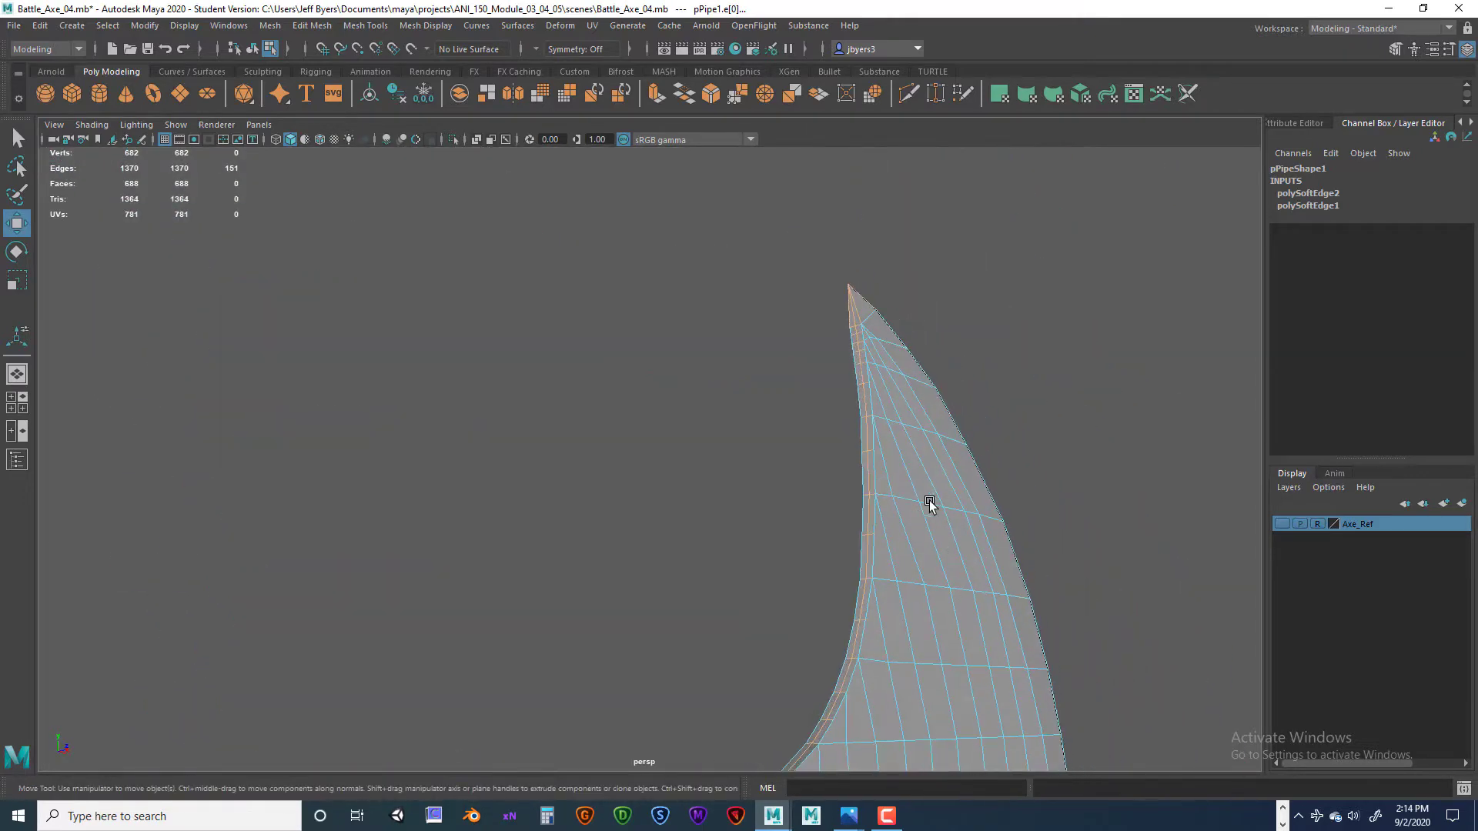
middle_click_drag(930, 500, 910, 716, "alt")
left_click_drag(911, 716, 931, 613, "alt")
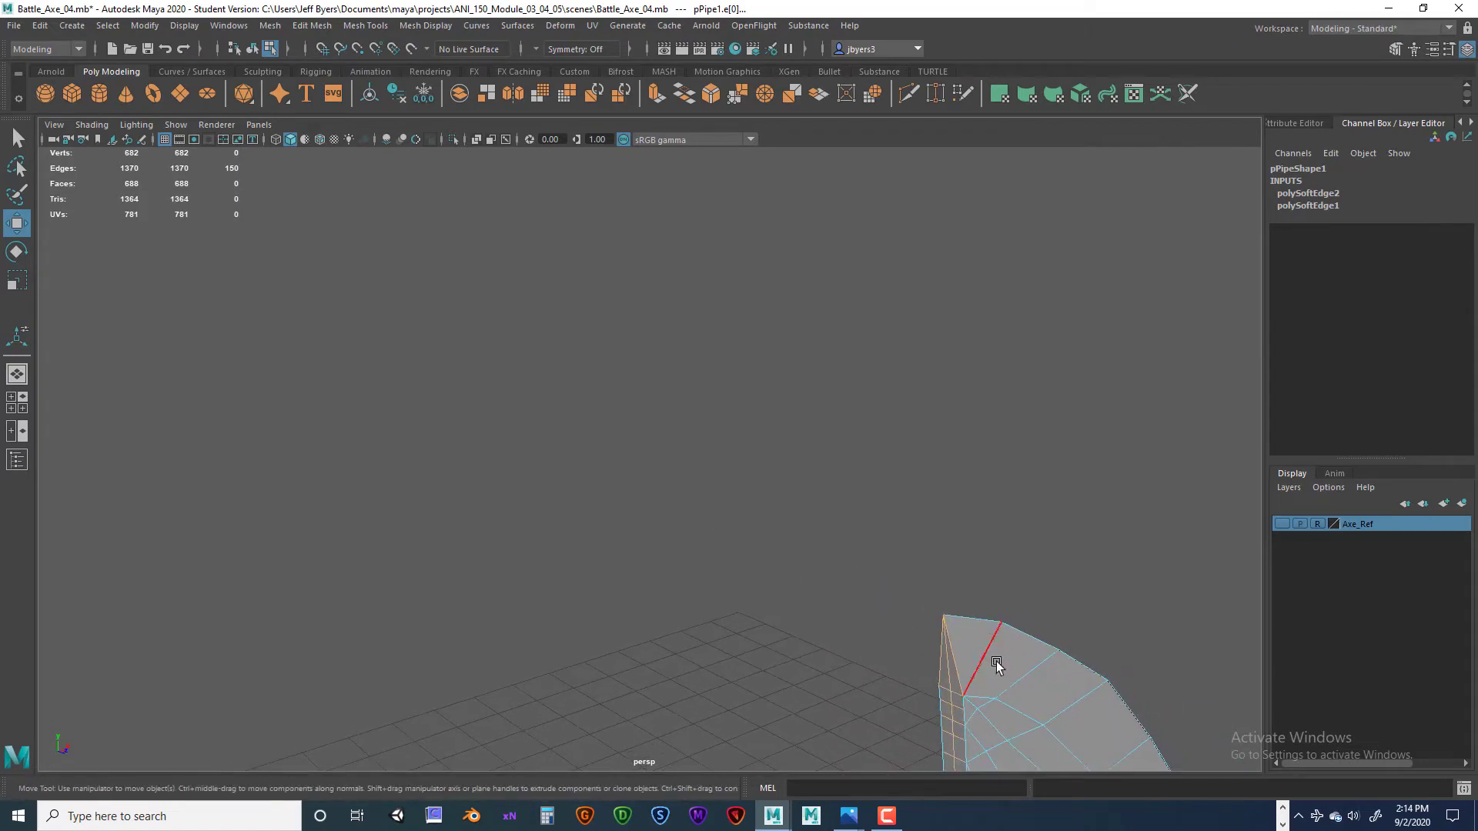
scroll(1001, 666, "up", 2)
middle_click_drag(986, 653, 823, 444, "alt")
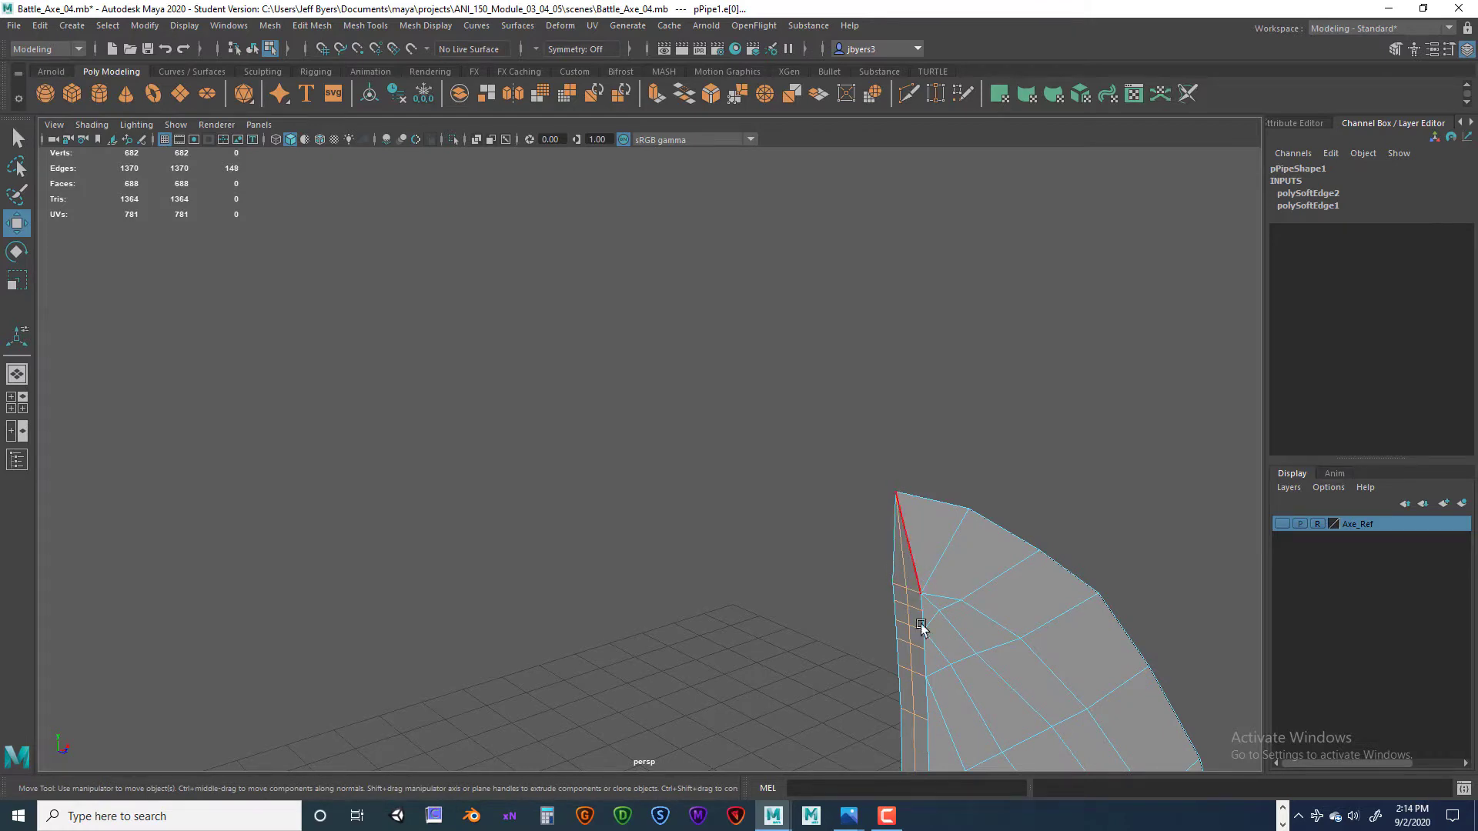
- Deselect the two inner-circle edges on either side of the middle edge on the socket's upper rim
left_click_drag(970, 692, 826, 610, "alt")
middle_click_drag(855, 562, 1131, 362, "alt")
scroll(977, 465, "up", 6)
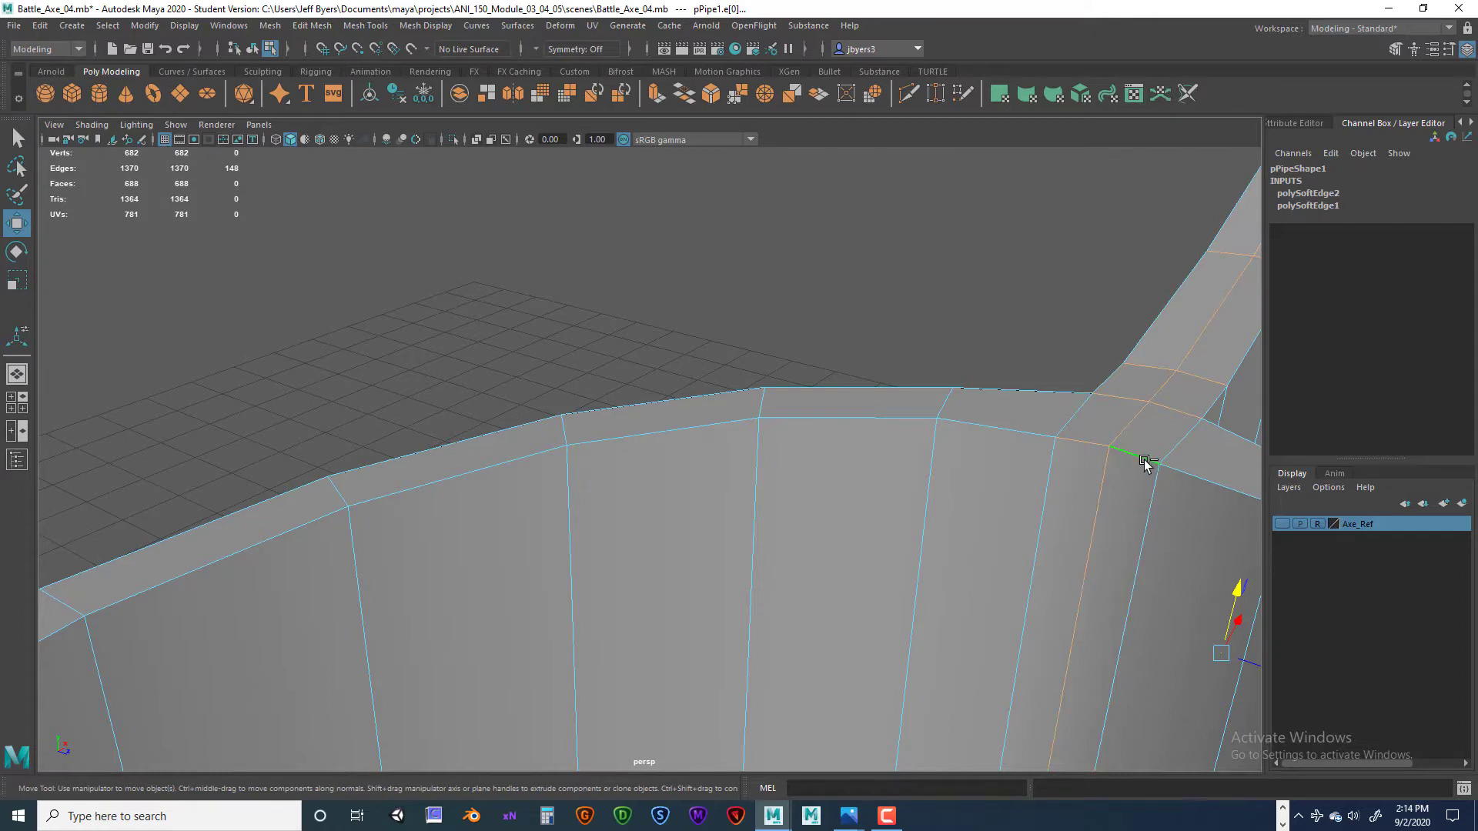
left_click(1144, 462, "ctrl")
left_click(1073, 437, "ctrl")
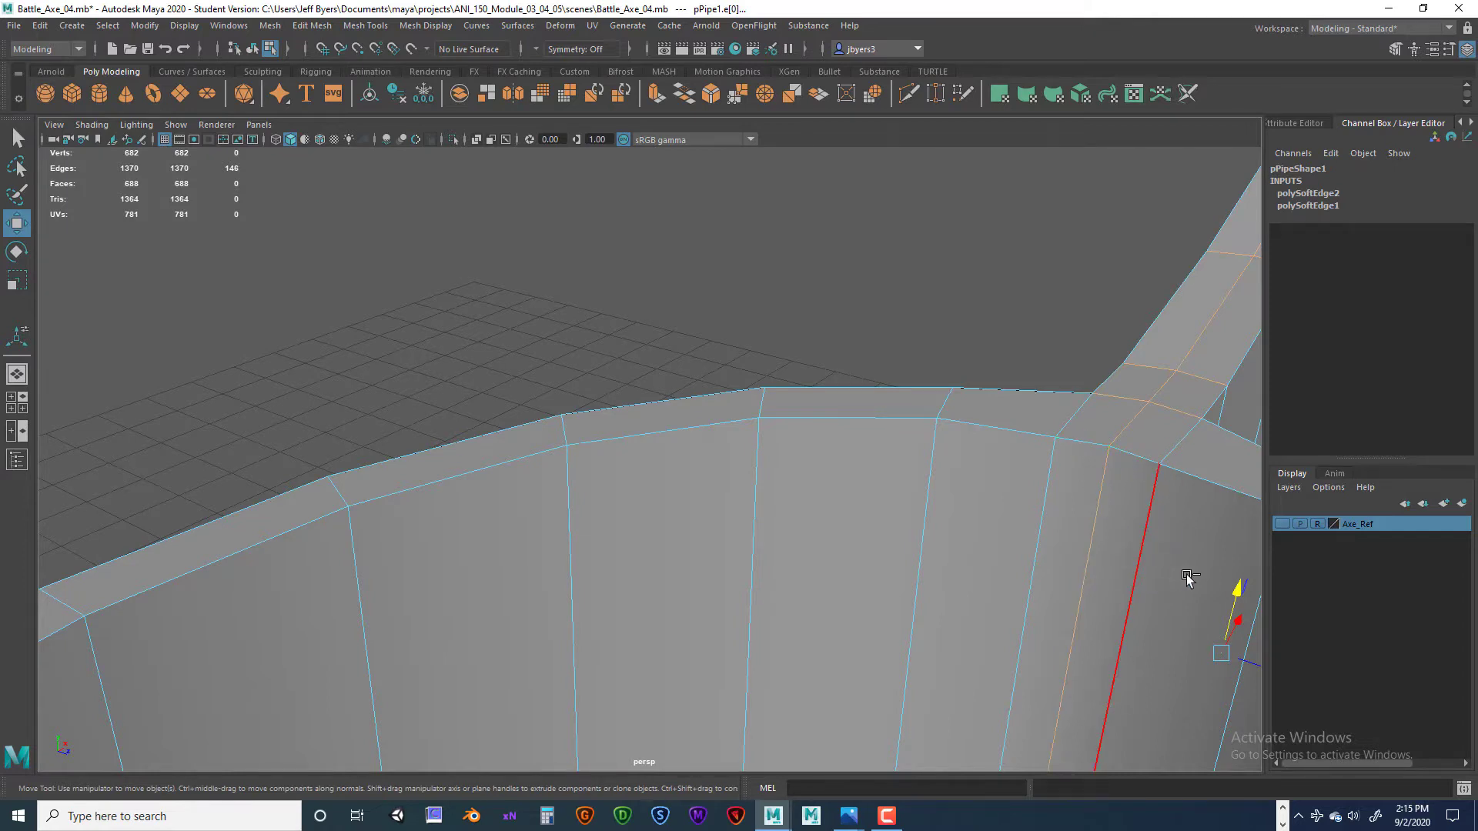
- Deselect the inner and outer circle edges on either side of the middle edge on the socket's lower rim
left_click_drag(1127, 601, 485, 472, "alt")
scroll(866, 537, "down", 6)
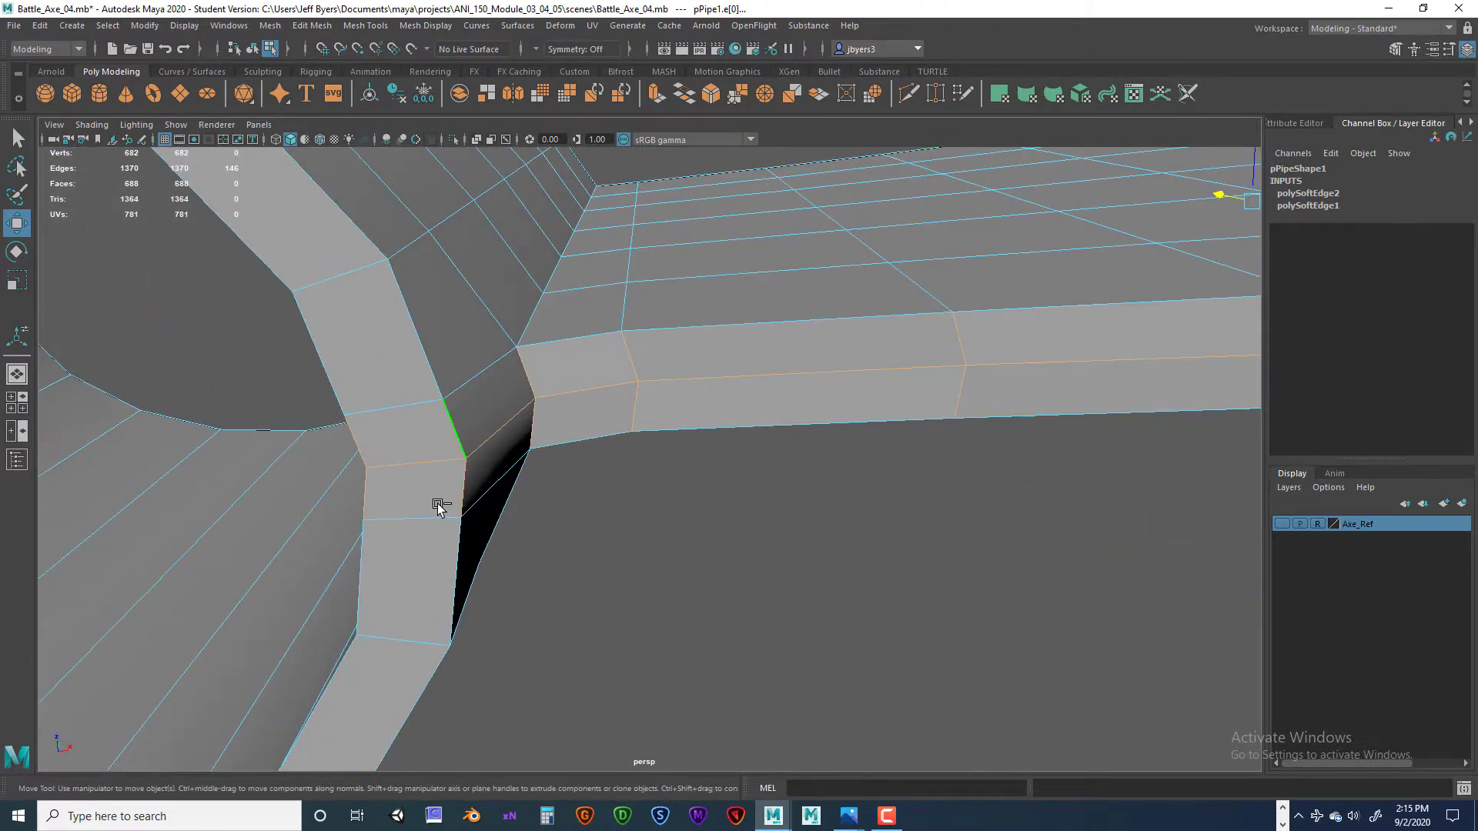
left_click_drag(544, 520, 657, 551, "alt")
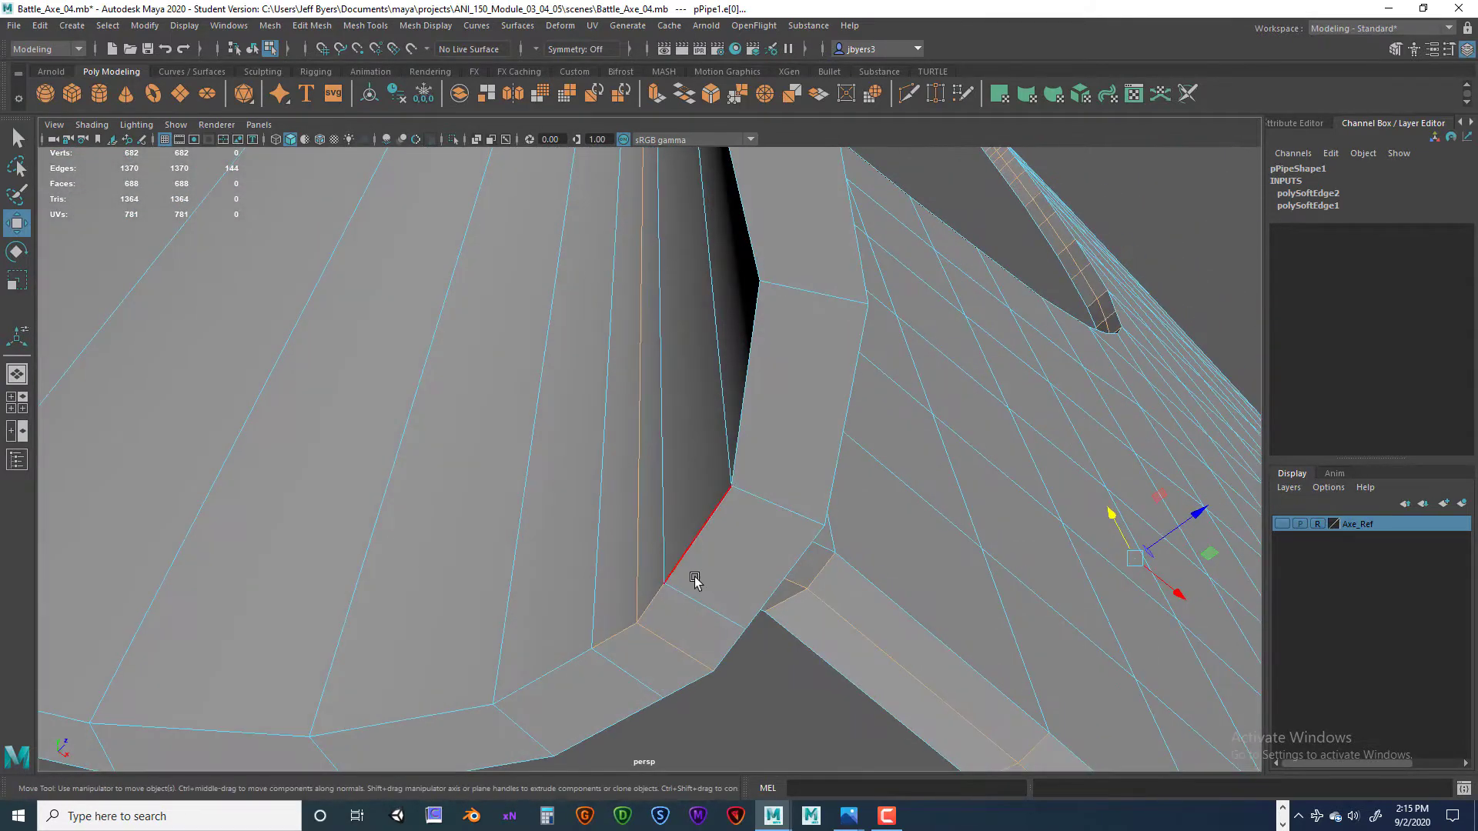
left_click(652, 590, "ctrl")
left_click(671, 676, "ctrl")
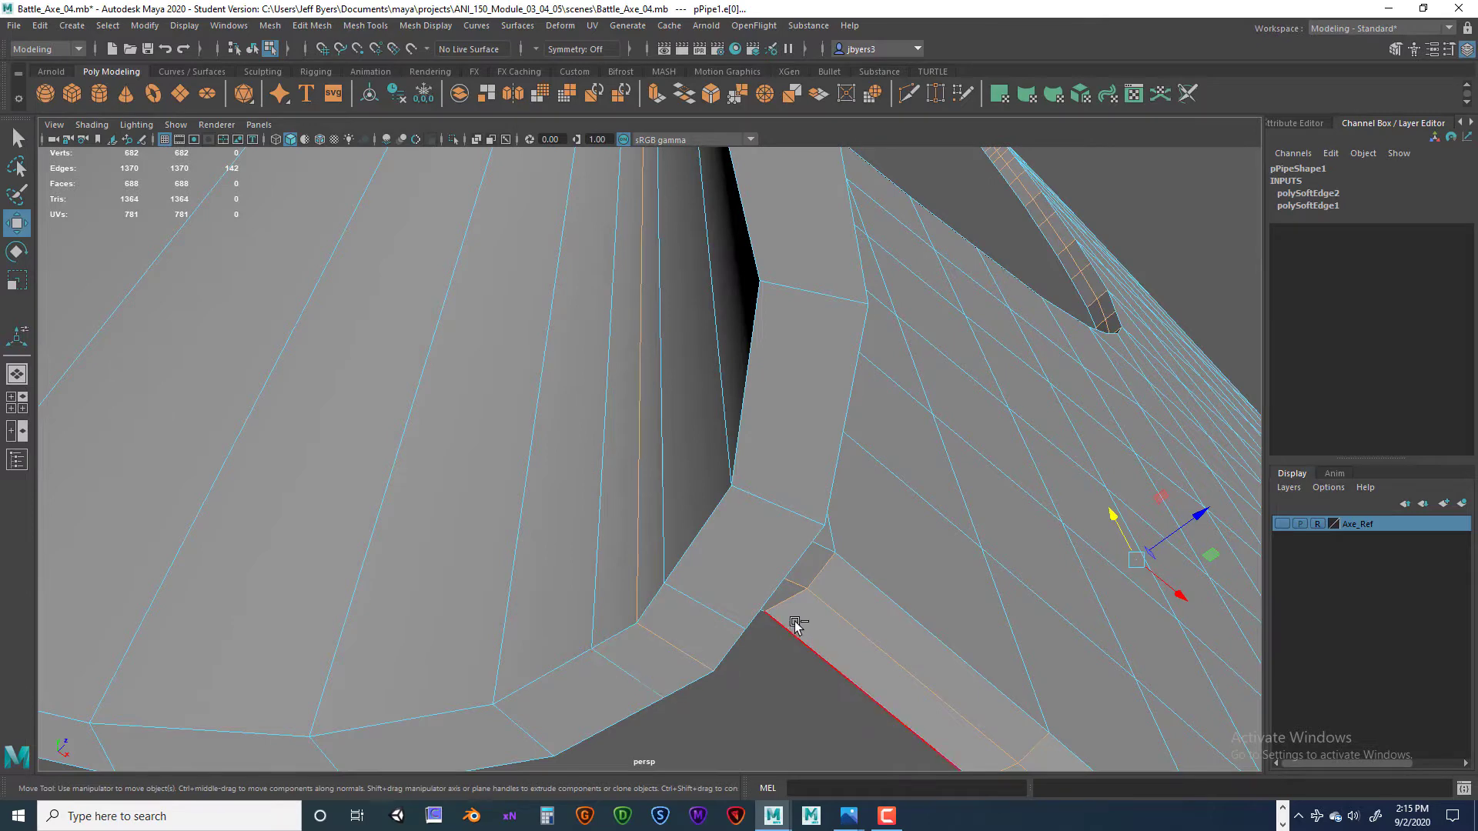
- Apply Soften Edge to the selected middle rim edges
left_click_drag(792, 620, 844, 567, "alt")
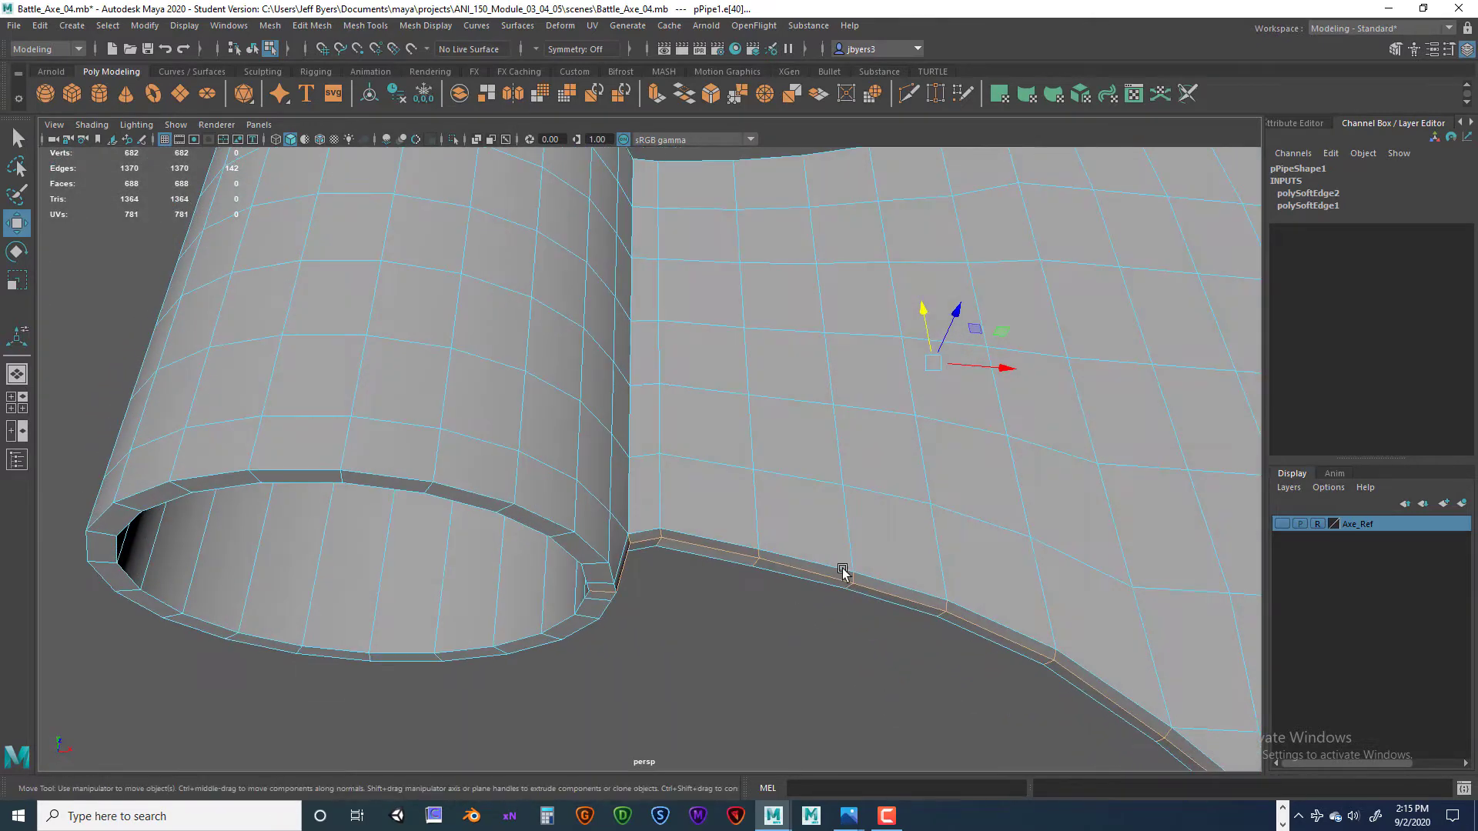
key("space")
left_click(850, 582)
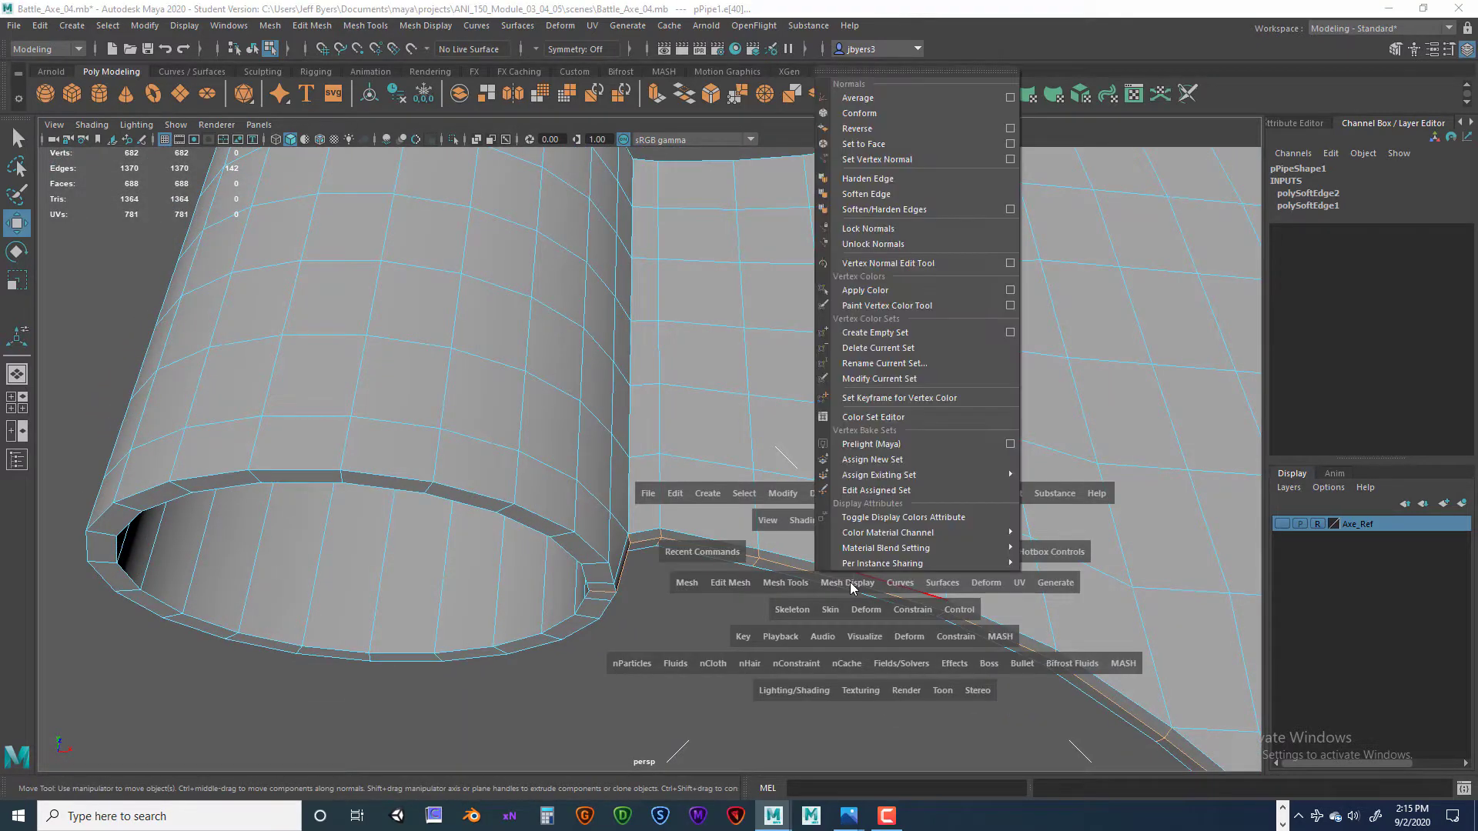
left_click(867, 197)
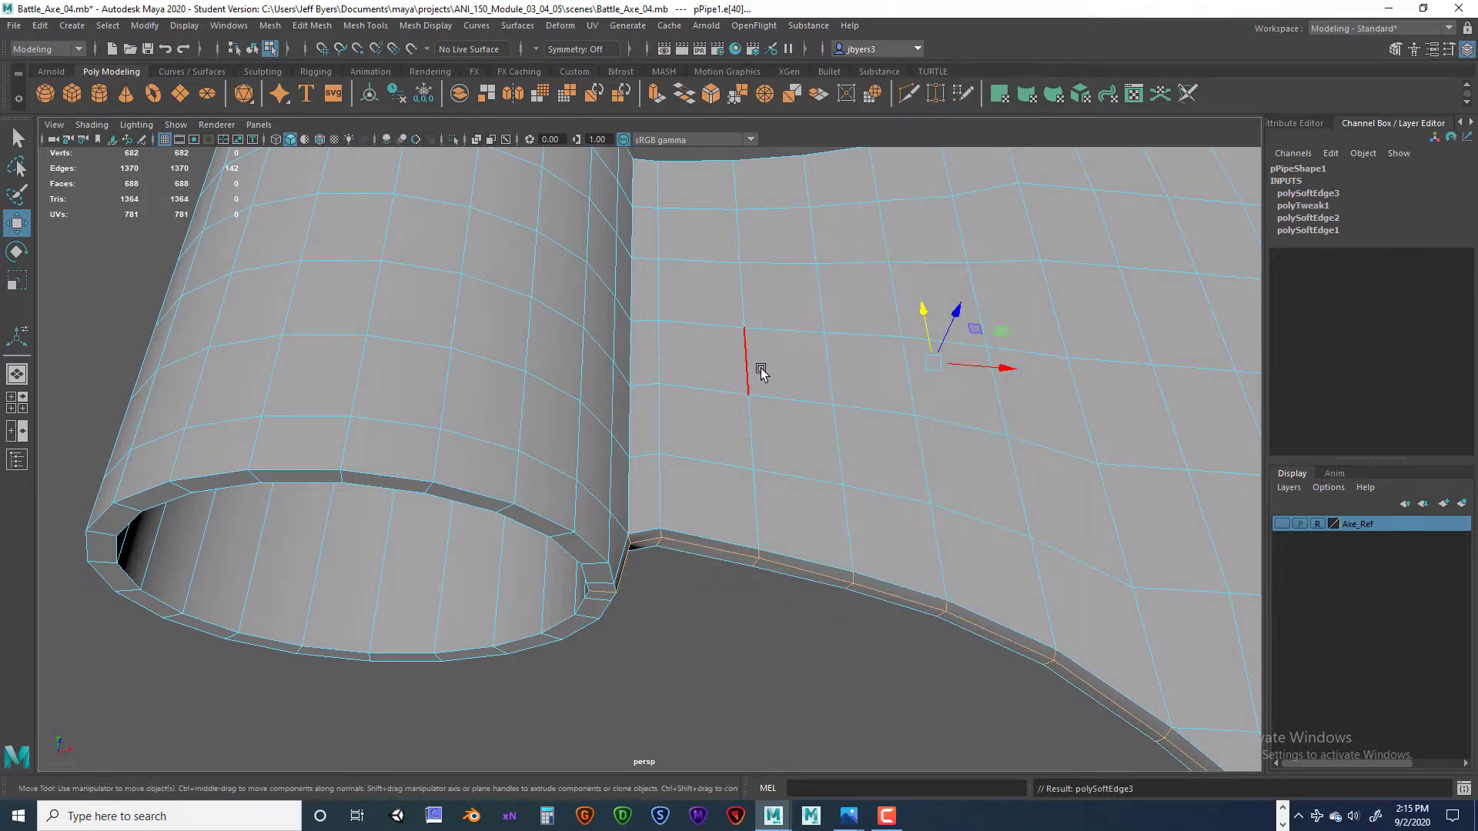
- Return the axe head to object mode, clear the selection and inspect the rim's shading from several angles
right_click_drag(761, 368, 761, 393)
right_click_drag(746, 456, 745, 462)
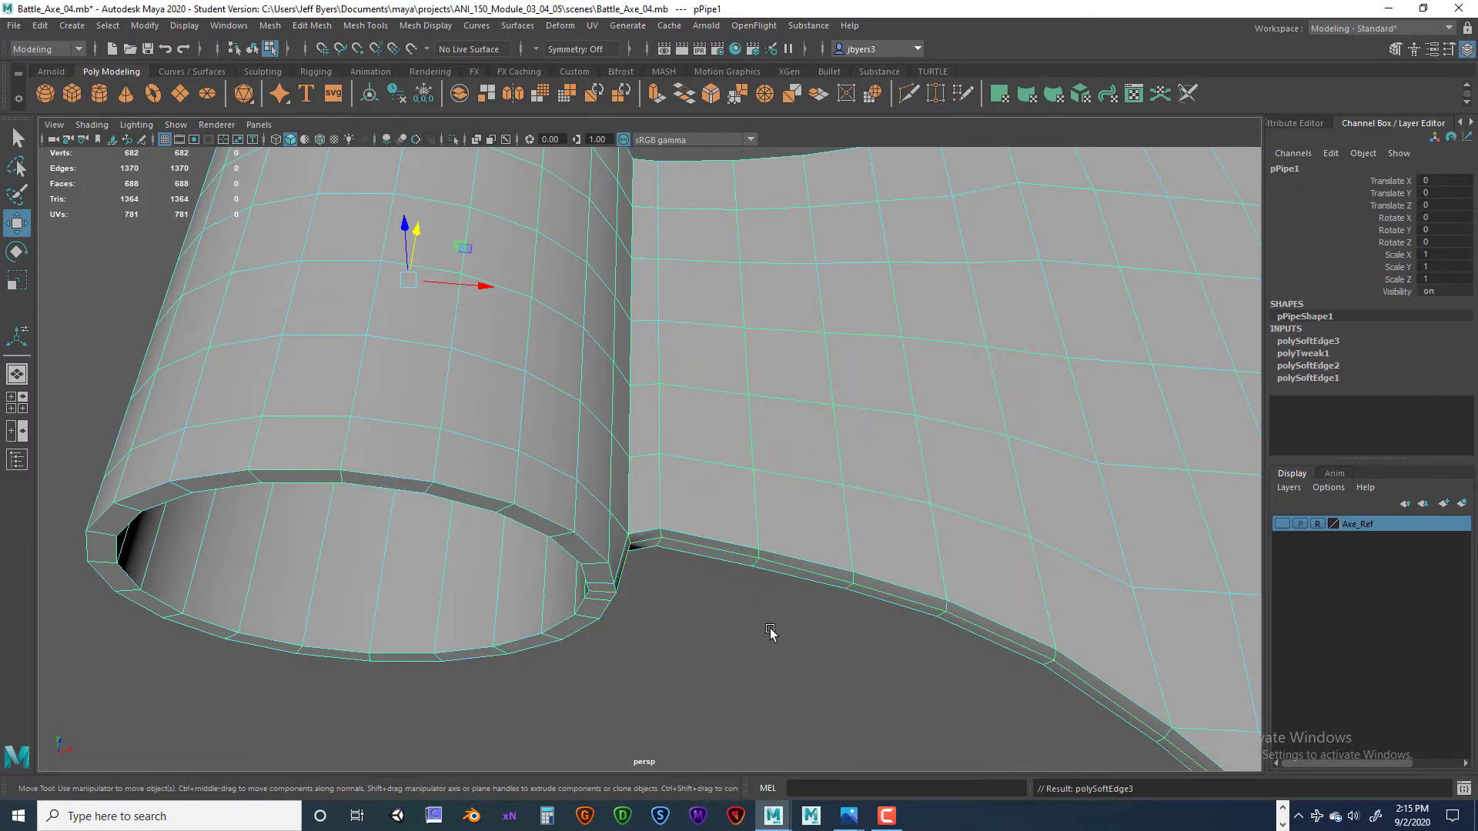
left_click(770, 628)
scroll(768, 627, "down", 4)
left_click_drag(712, 606, 825, 600, "alt")
right_click_drag(825, 601, 822, 572, "alt")
left_click_drag(822, 571, 673, 448, "alt")
left_click_drag(581, 500, 754, 562, "alt")
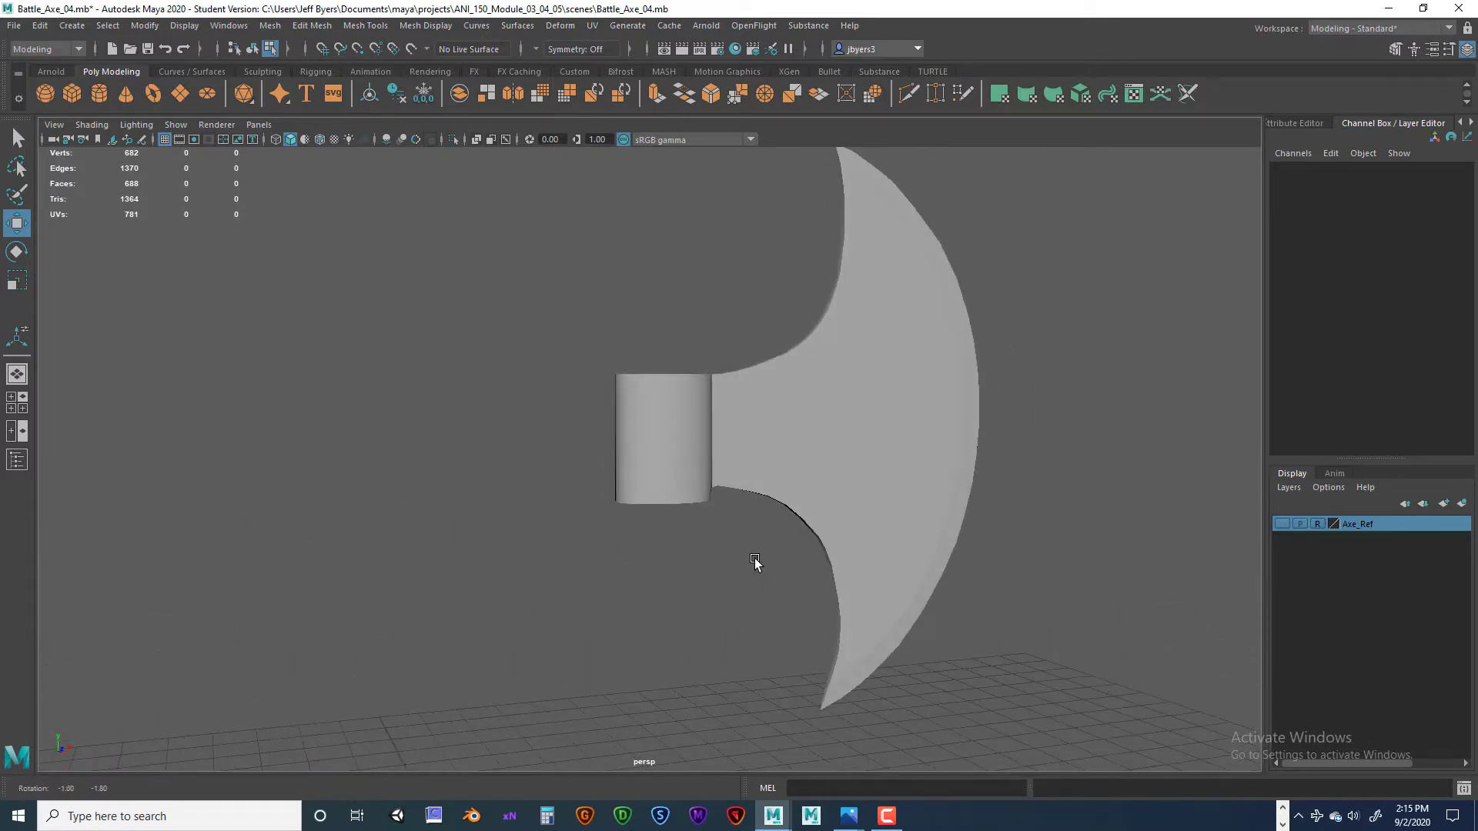
- Show the Axe_Ref reference layer and select the axe head in the front view over the reference image
left_click(1282, 524)
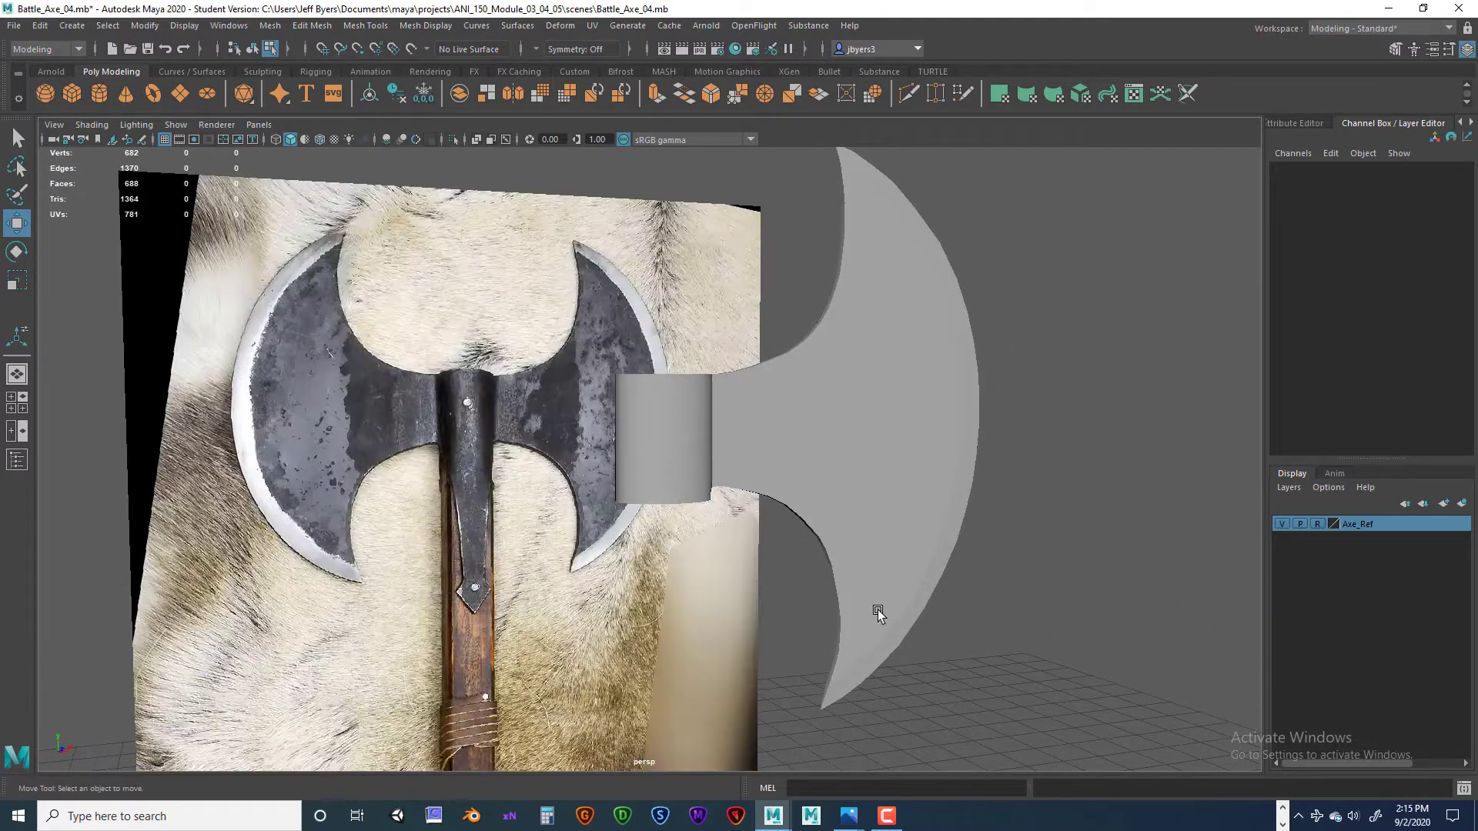
key("space")
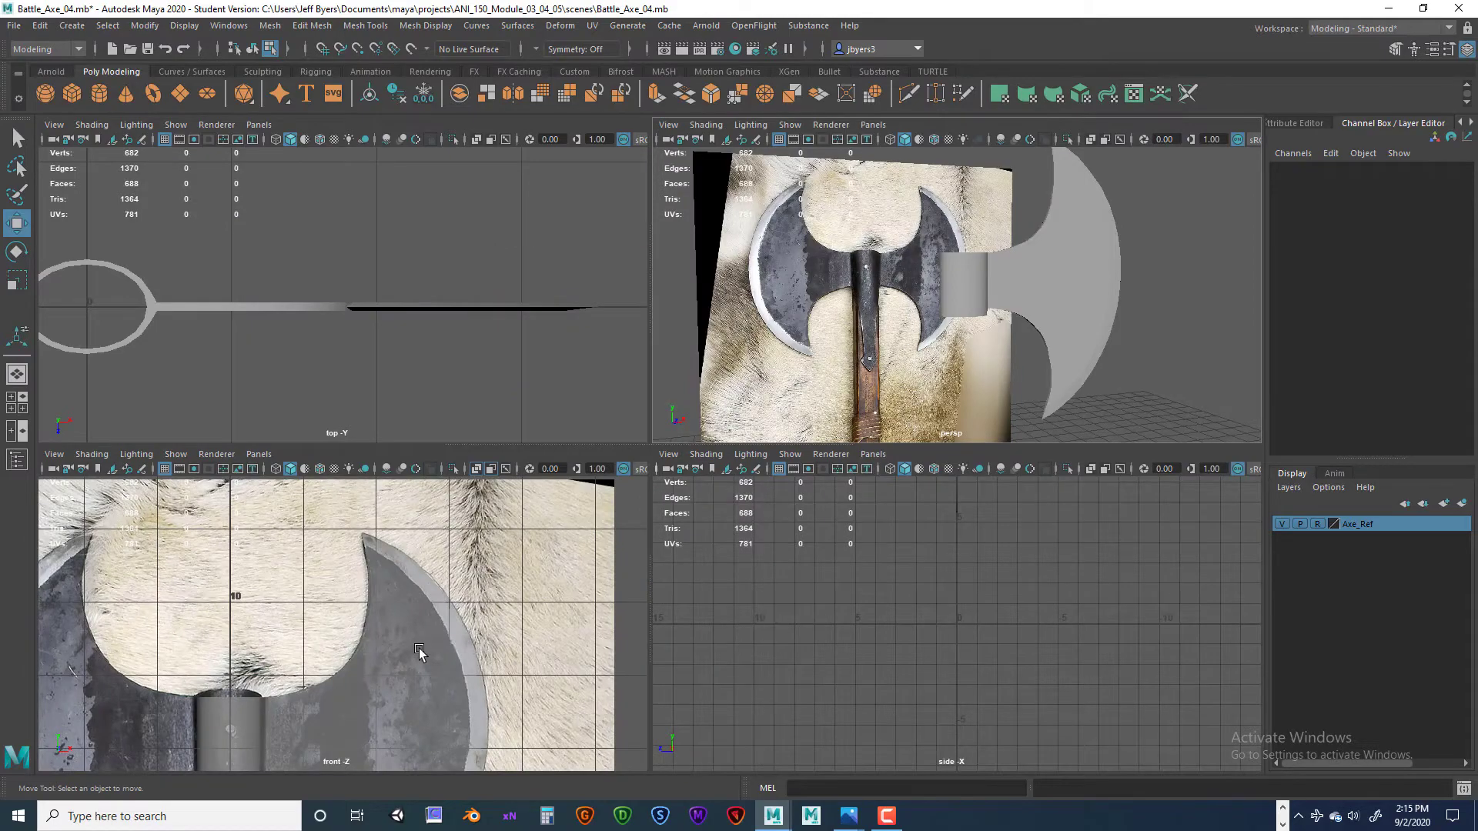
key("space")
scroll(508, 617, "down", 7)
scroll(710, 449, "up", 5)
middle_click_drag(538, 587, 748, 441, "alt")
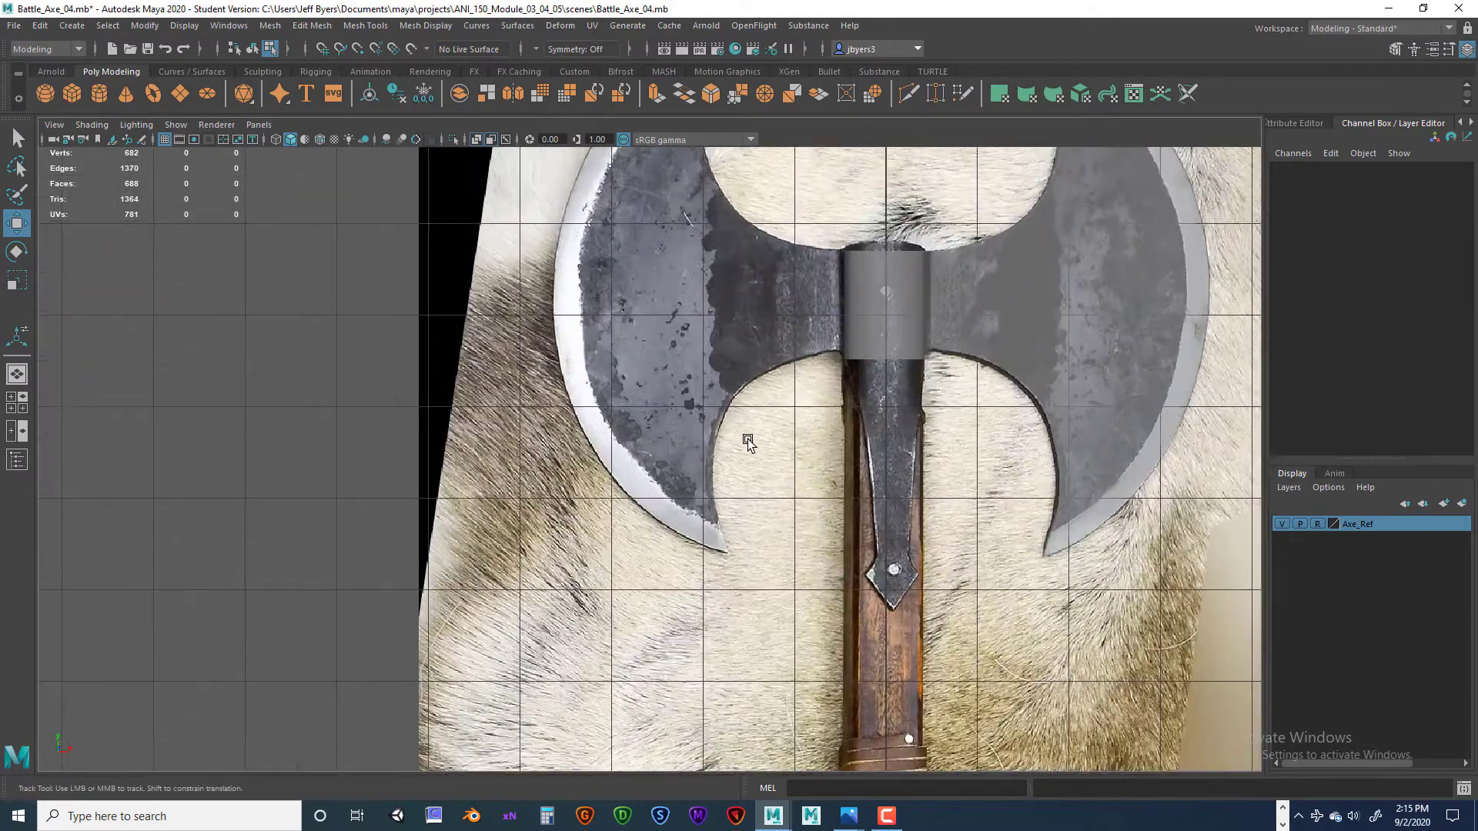
scroll(748, 441, "down", 3)
left_click(782, 472)
right_click_drag(810, 391, 798, 488)
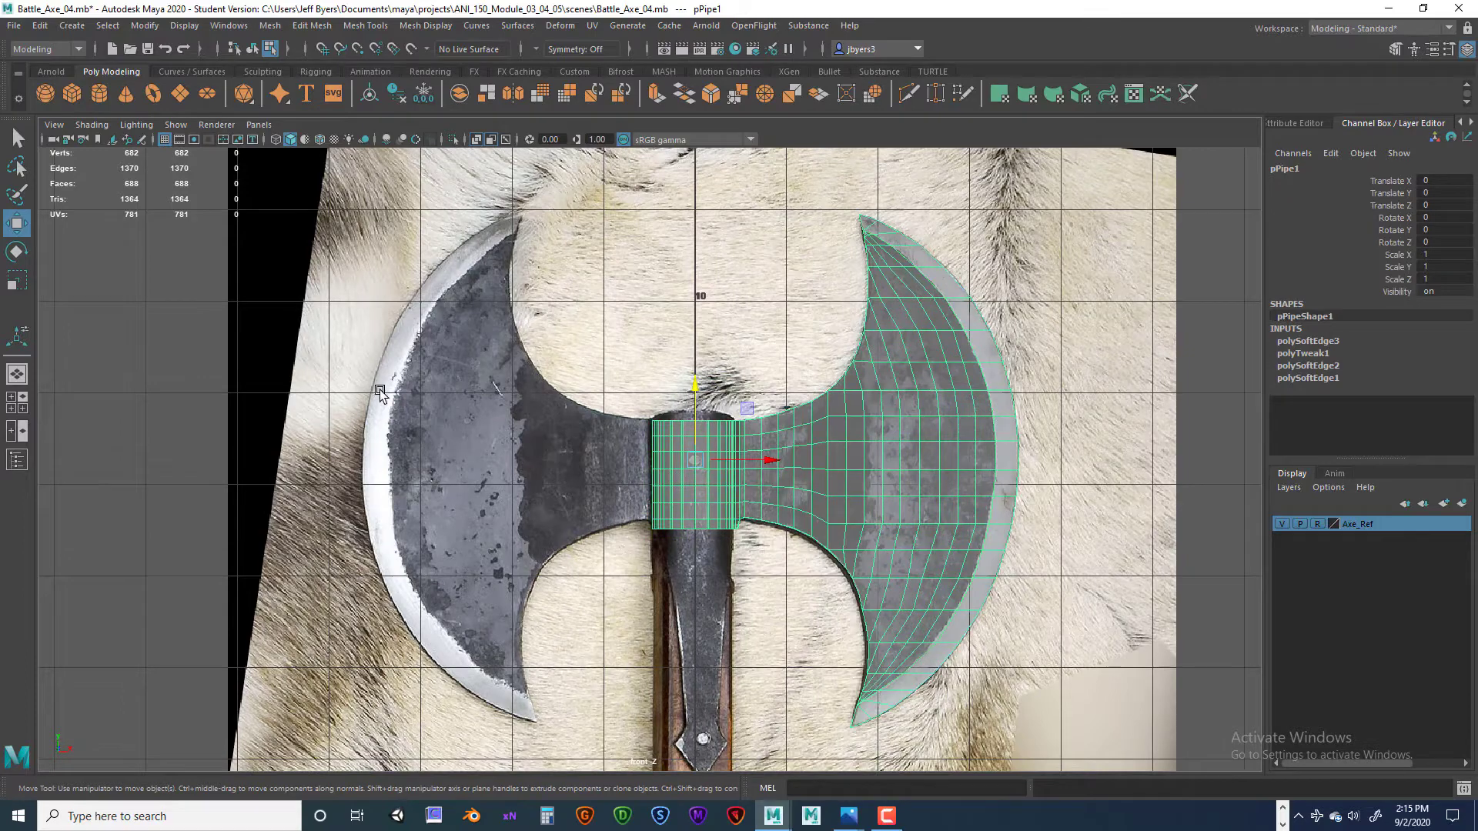
- Save the scene as a new version named Battle_Axe_05 in the project's scenes folder
left_click(14, 29)
left_click(49, 110)
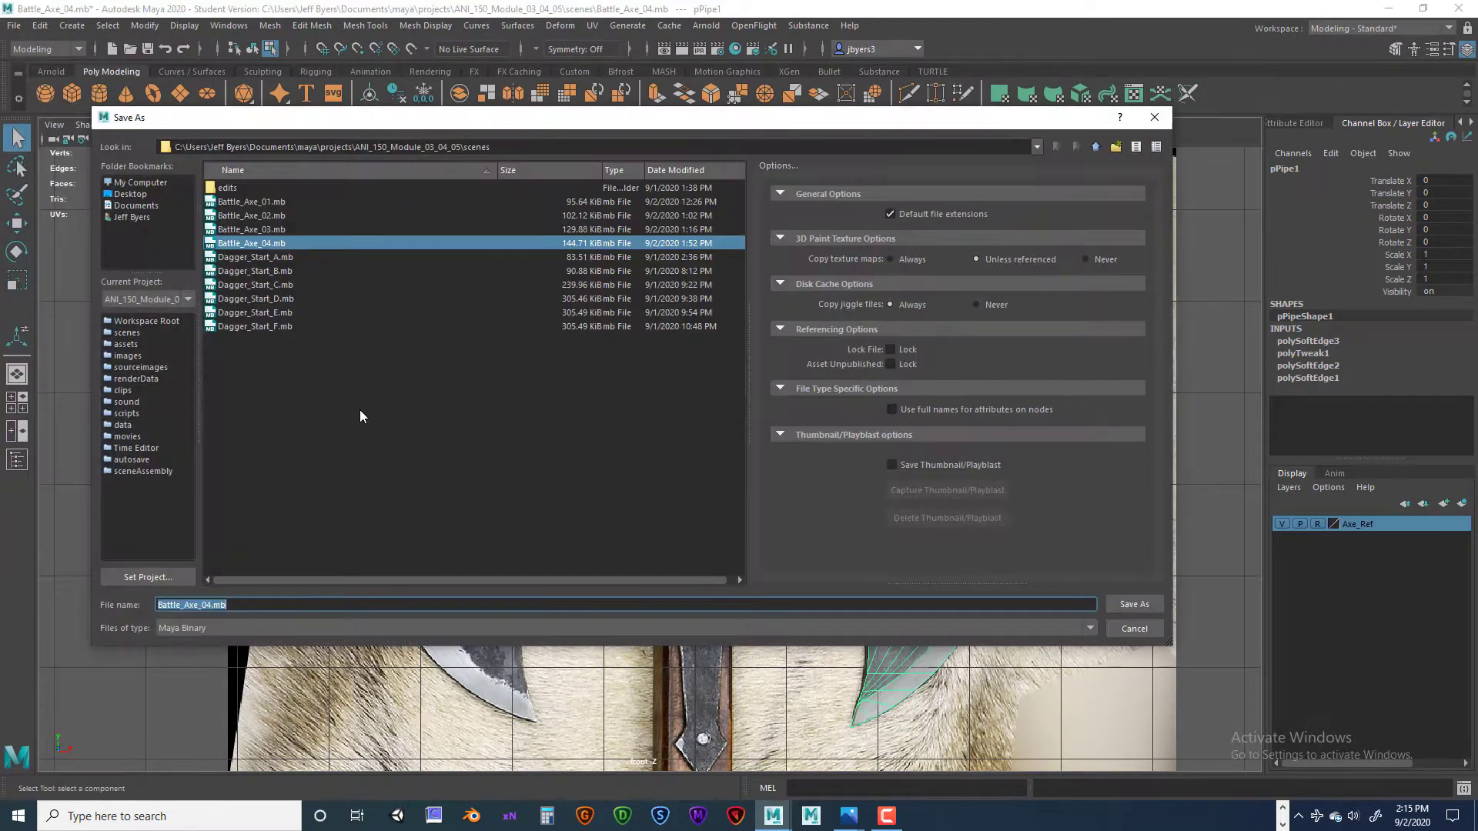
left_click(269, 244)
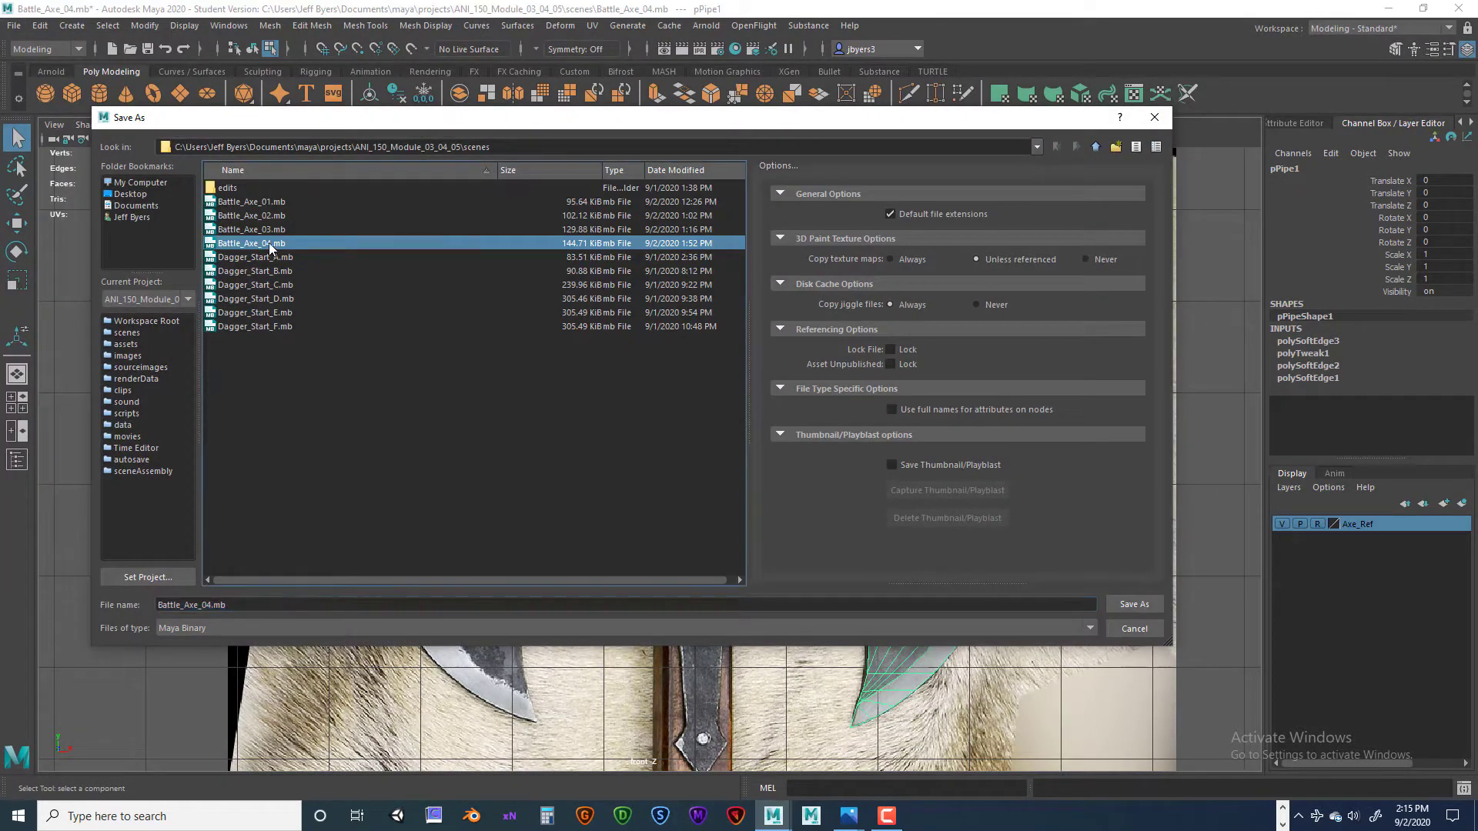
left_click(231, 607)
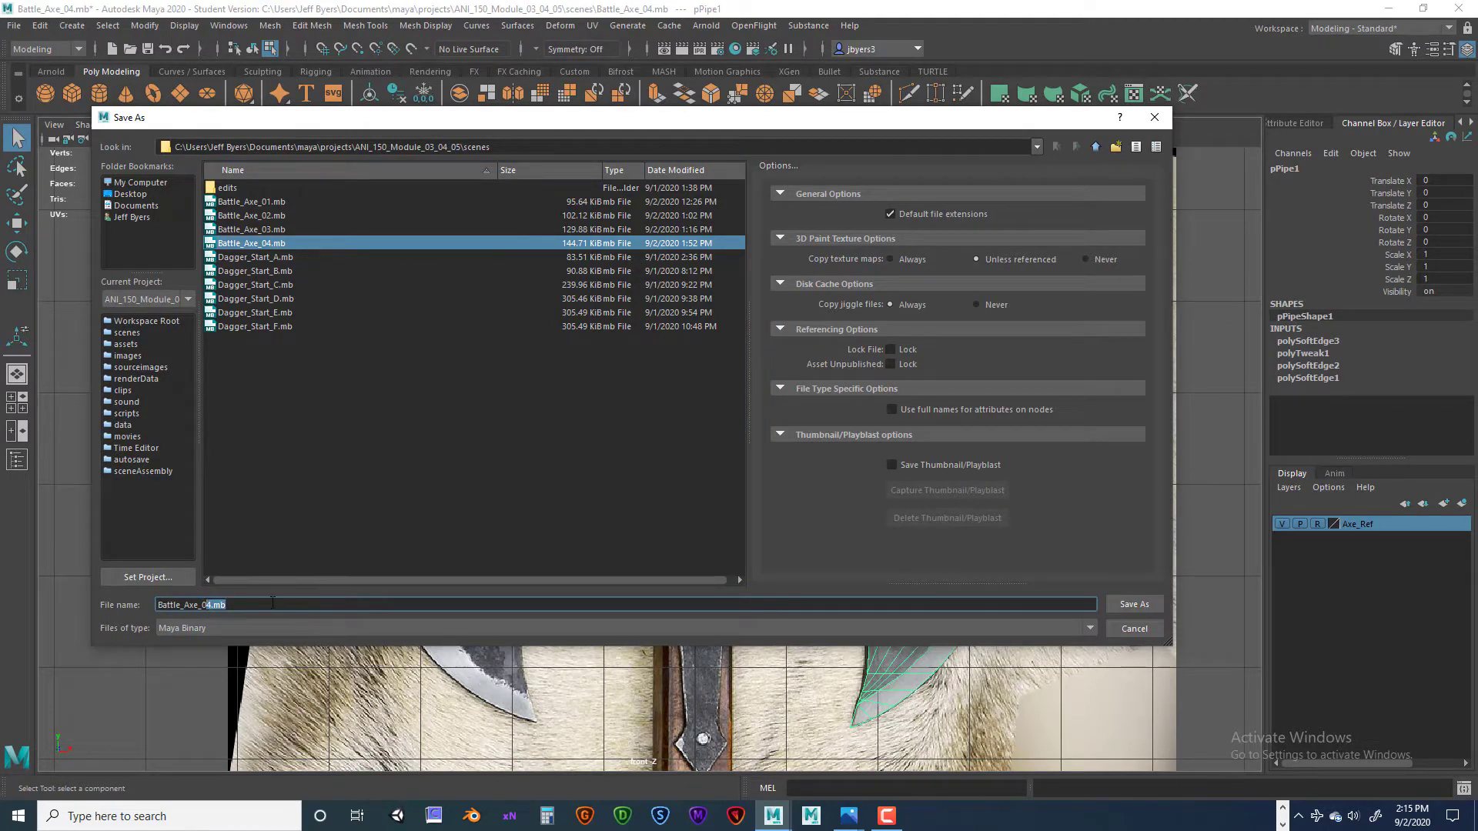
type("5")
left_click(1132, 605)
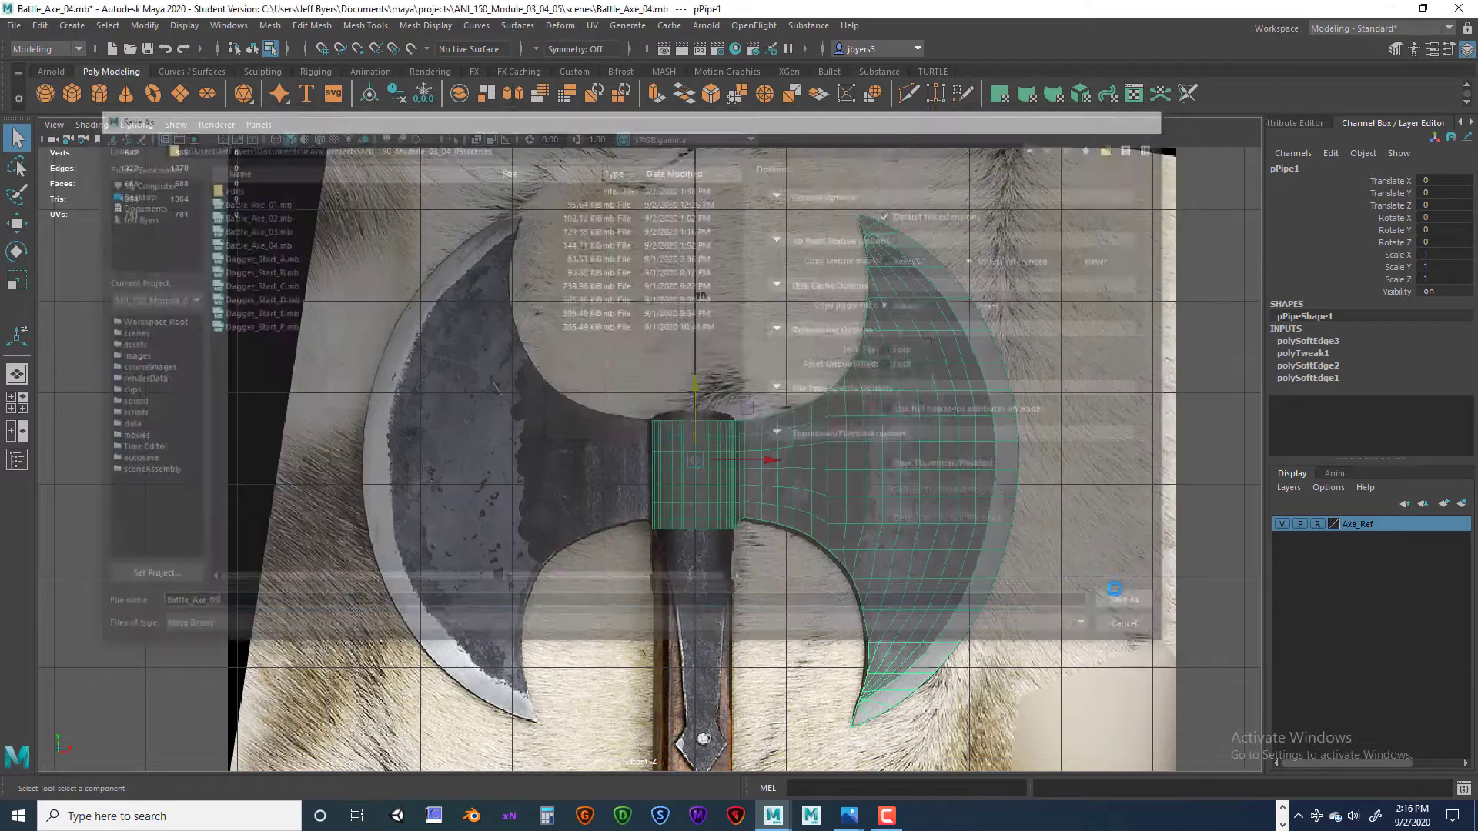
- Examine the reference axe's socket and handle area in the front view, and the modelled socket from several perspective angles
left_click(709, 421)
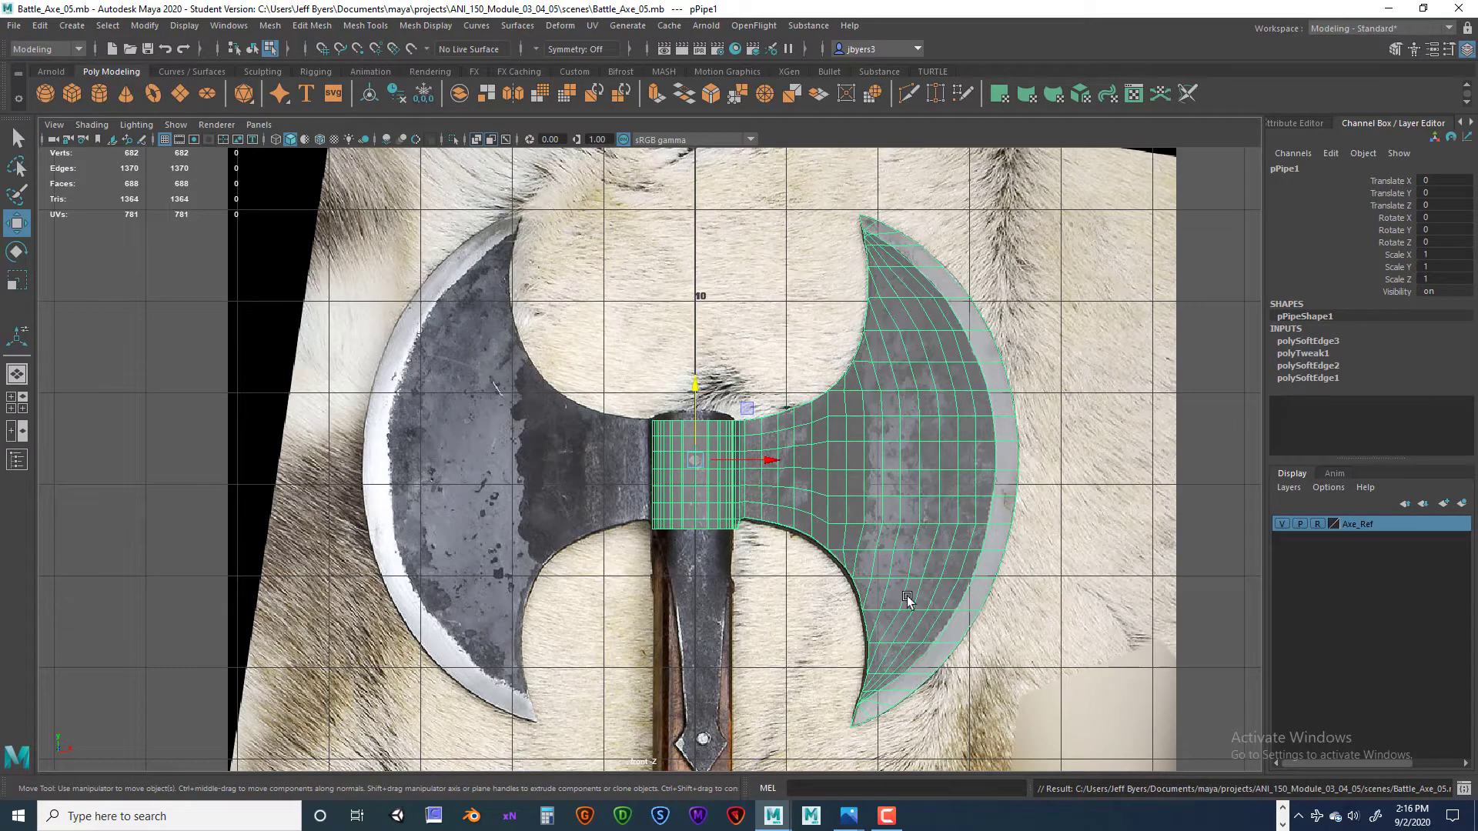
scroll(748, 598, "down", 4)
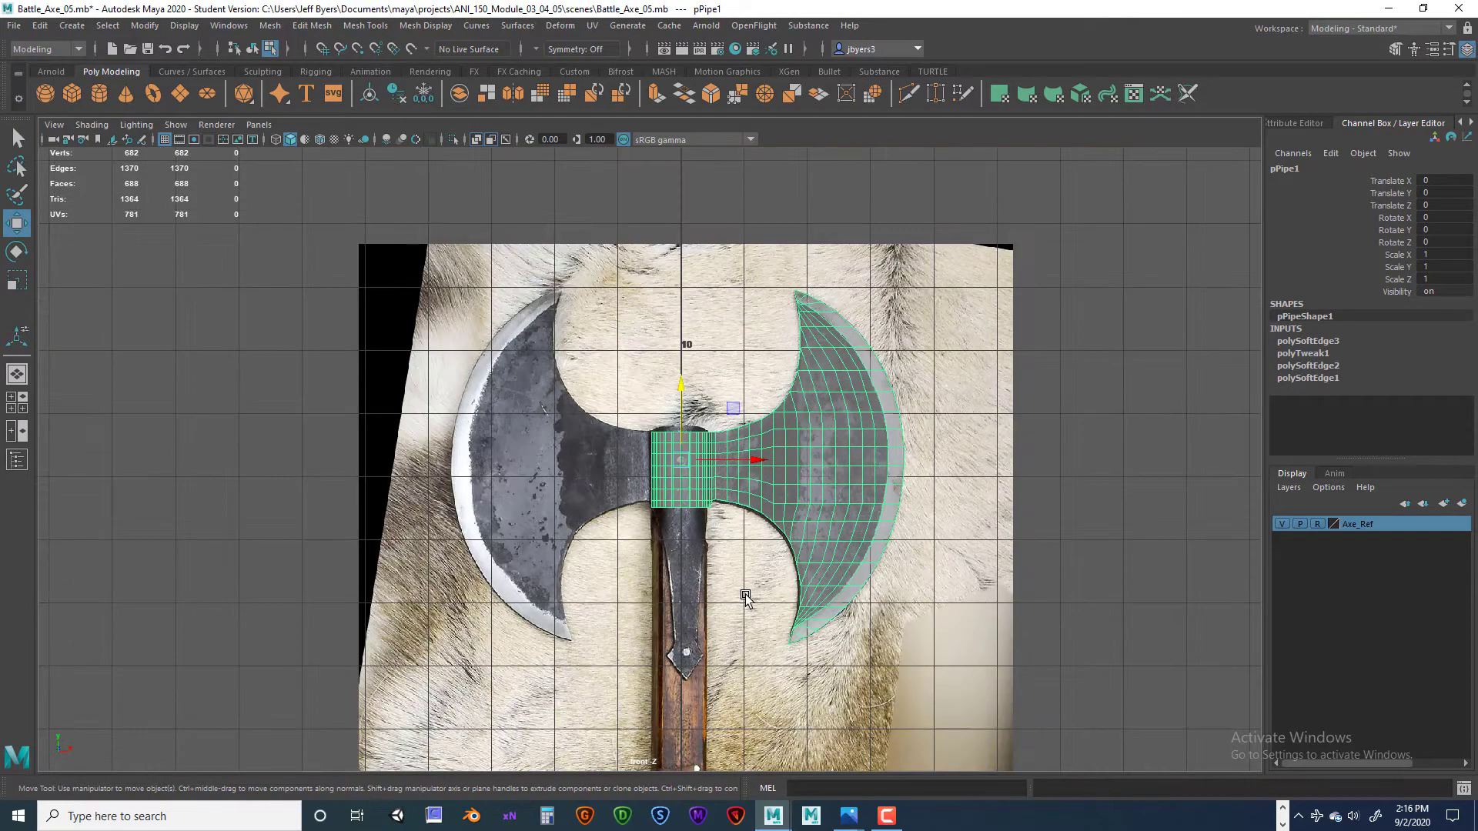
scroll(746, 596, "up", 5)
middle_click_drag(743, 587, 738, 350, "alt")
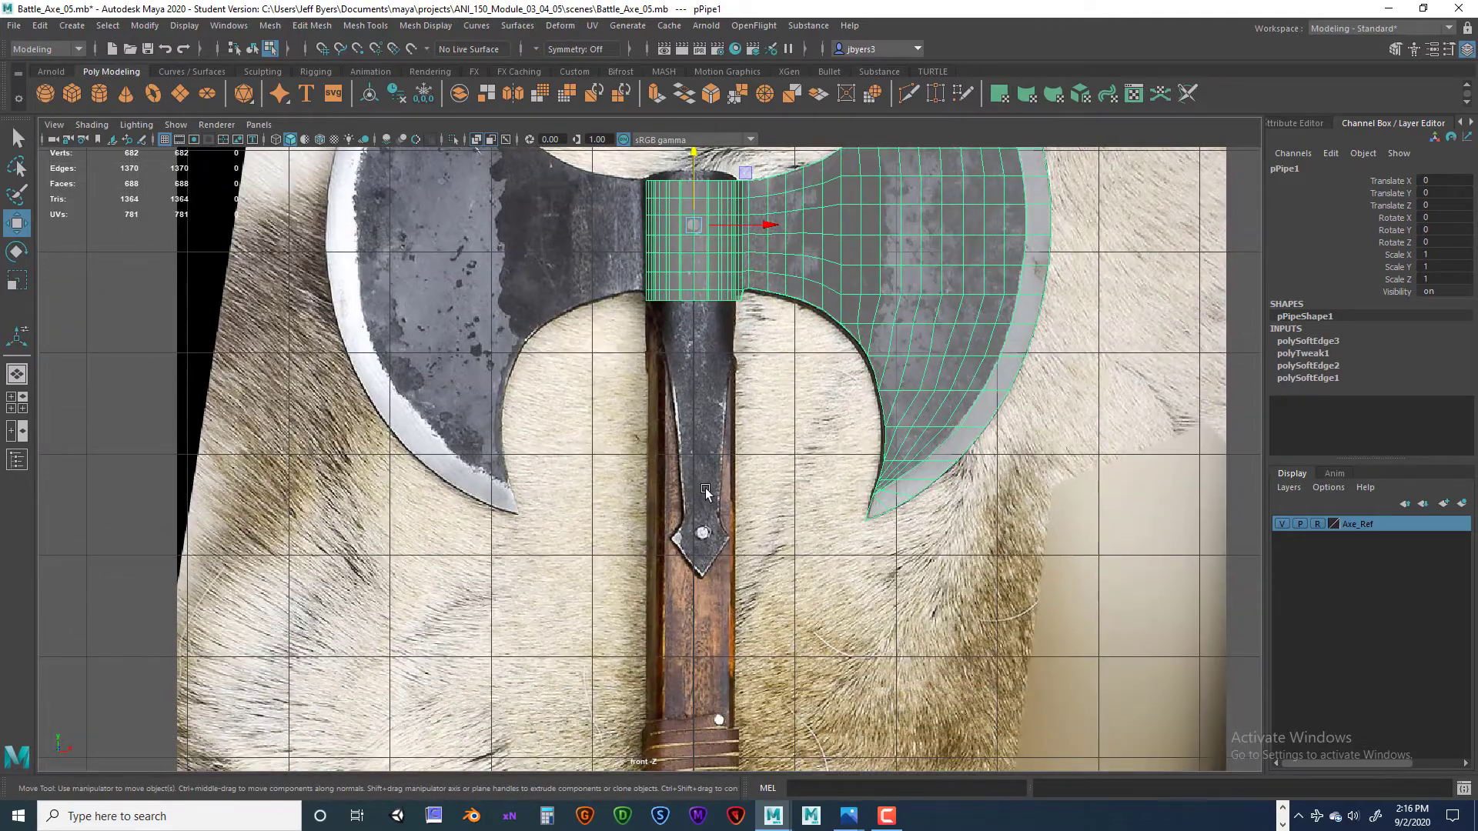
scroll(714, 487, "down", 6)
scroll(730, 583, "up", 5)
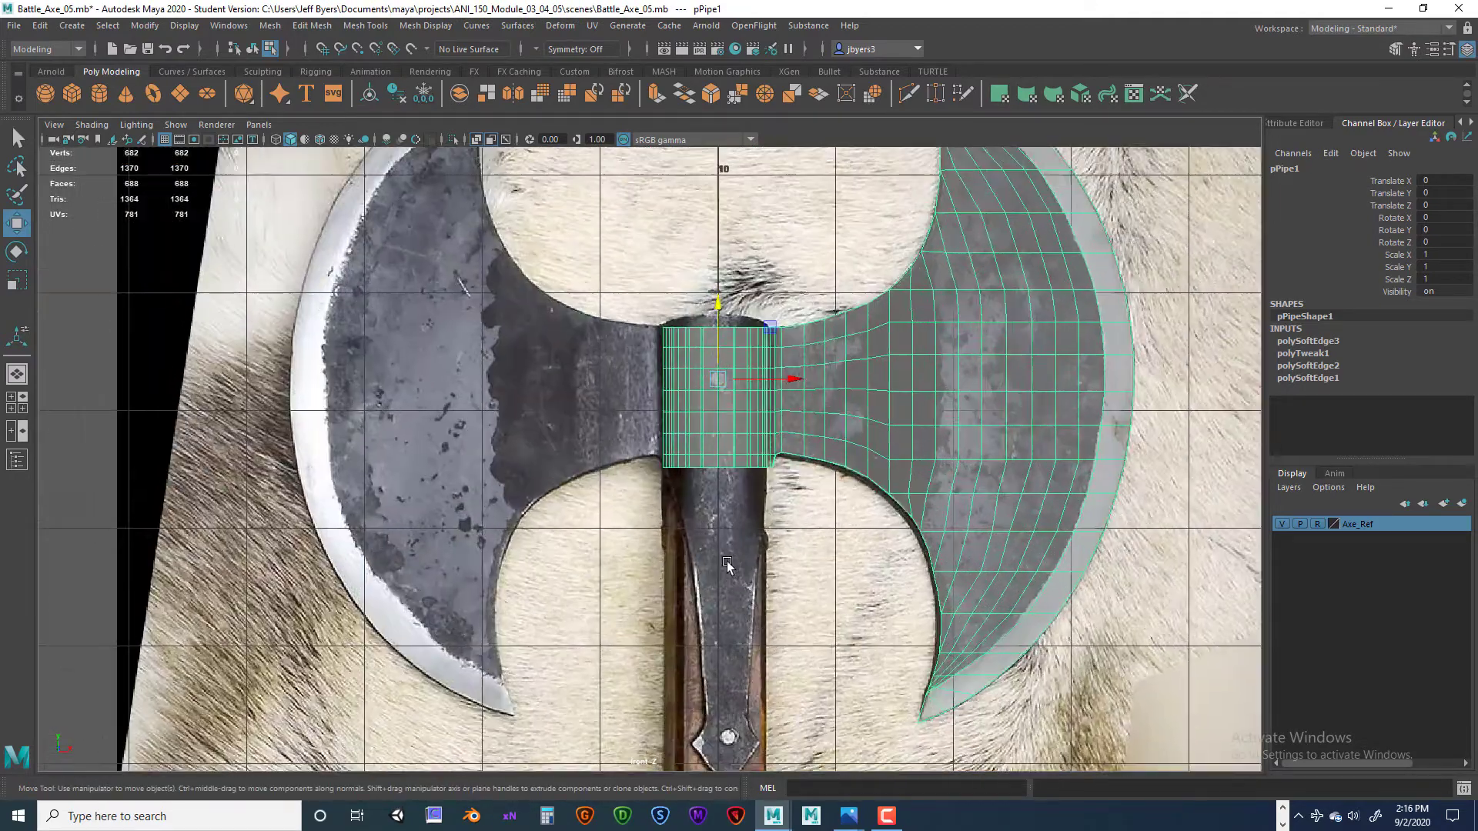
scroll(770, 462, "down", 2)
key("space")
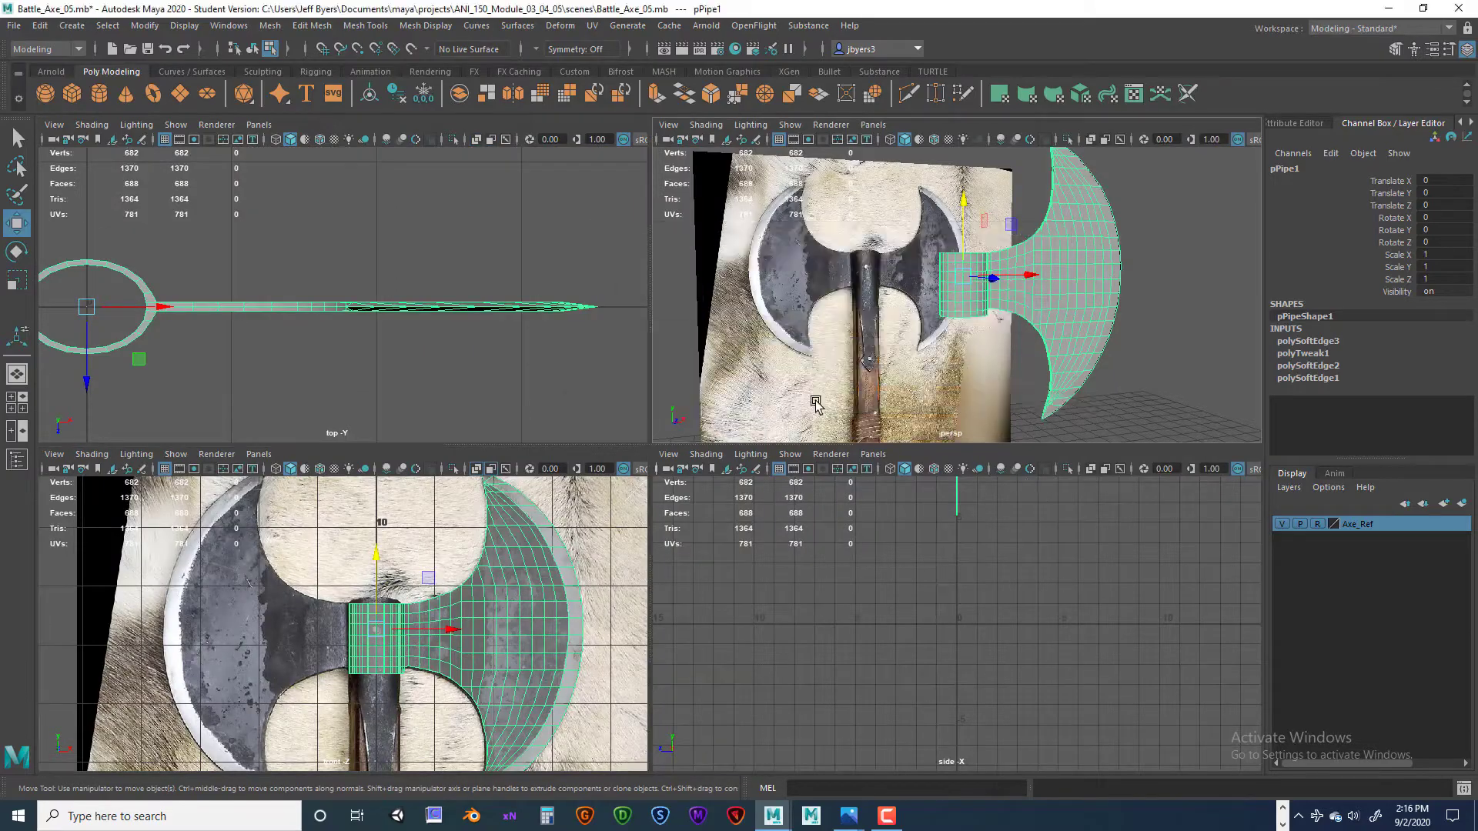
key("space")
left_click_drag(695, 470, 681, 517, "alt")
scroll(676, 460, "up", 3)
scroll(676, 459, "up", 3)
middle_click_drag(676, 459, 685, 531, "alt")
left_click_drag(685, 531, 639, 510, "alt")
scroll(671, 458, "down", 3)
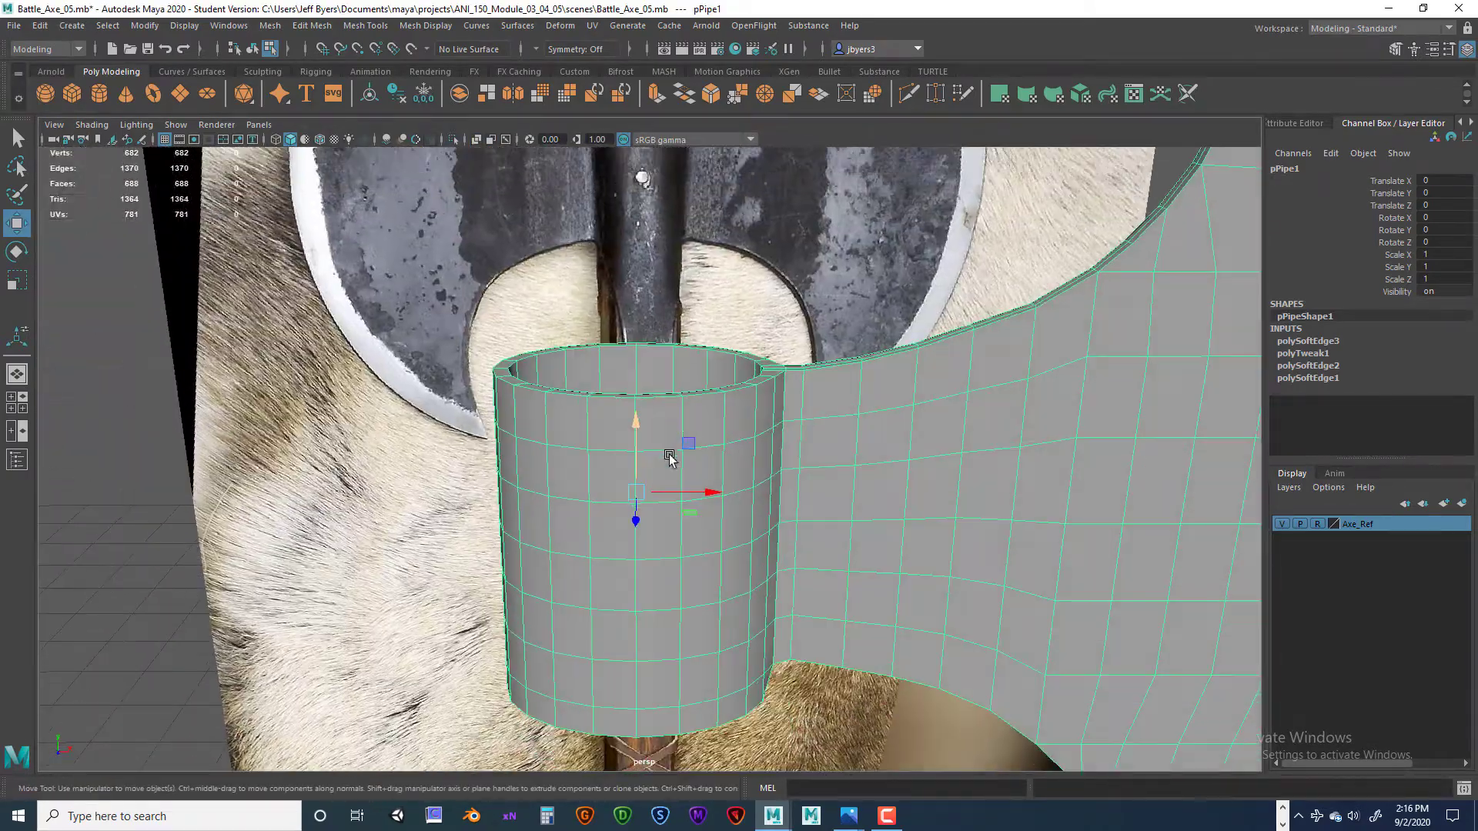
middle_click_drag(669, 451, 683, 505, "alt")
scroll(688, 514, "up", 2)
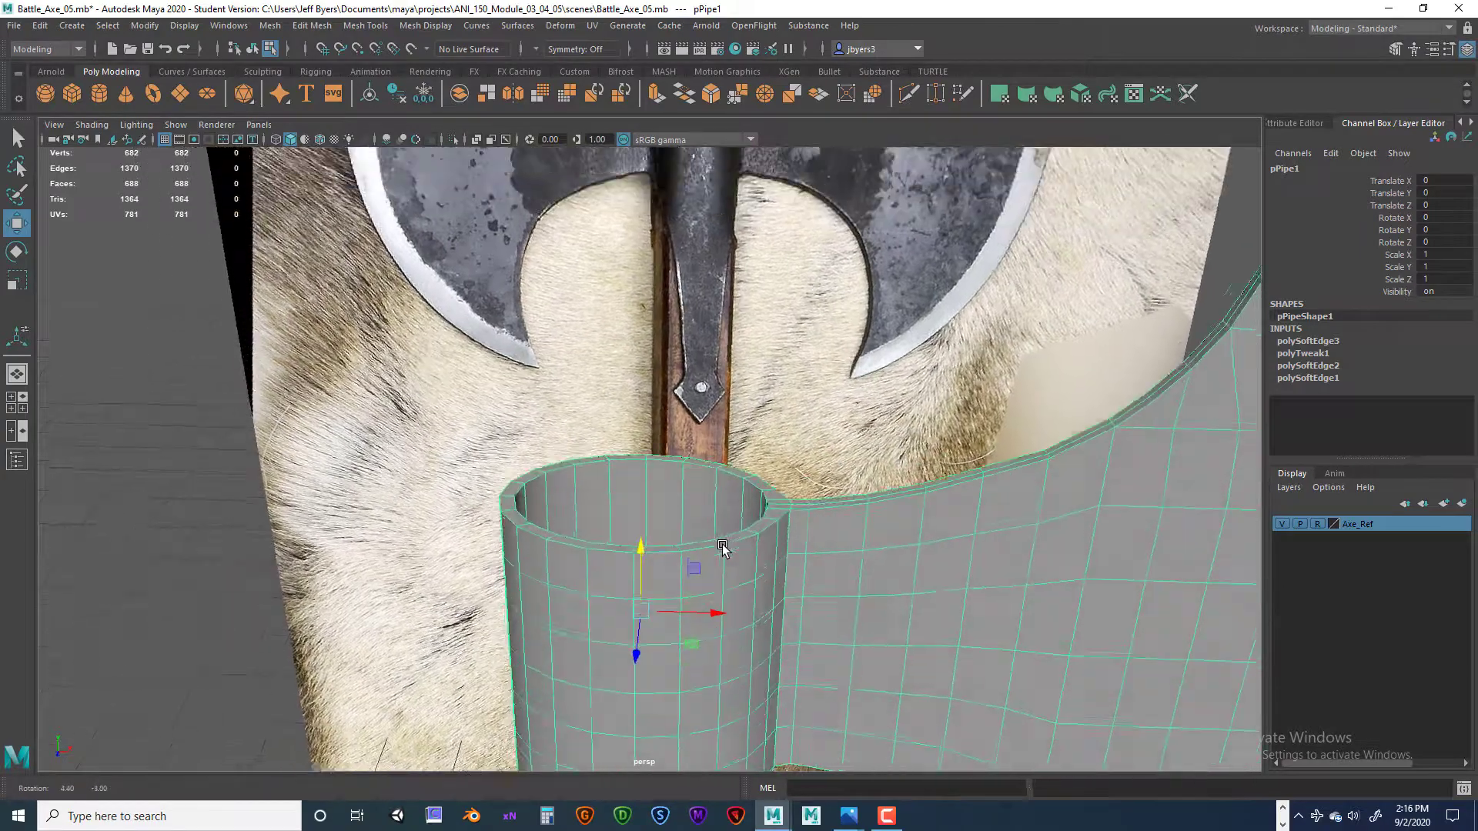
left_click_drag(723, 548, 779, 455, "alt")
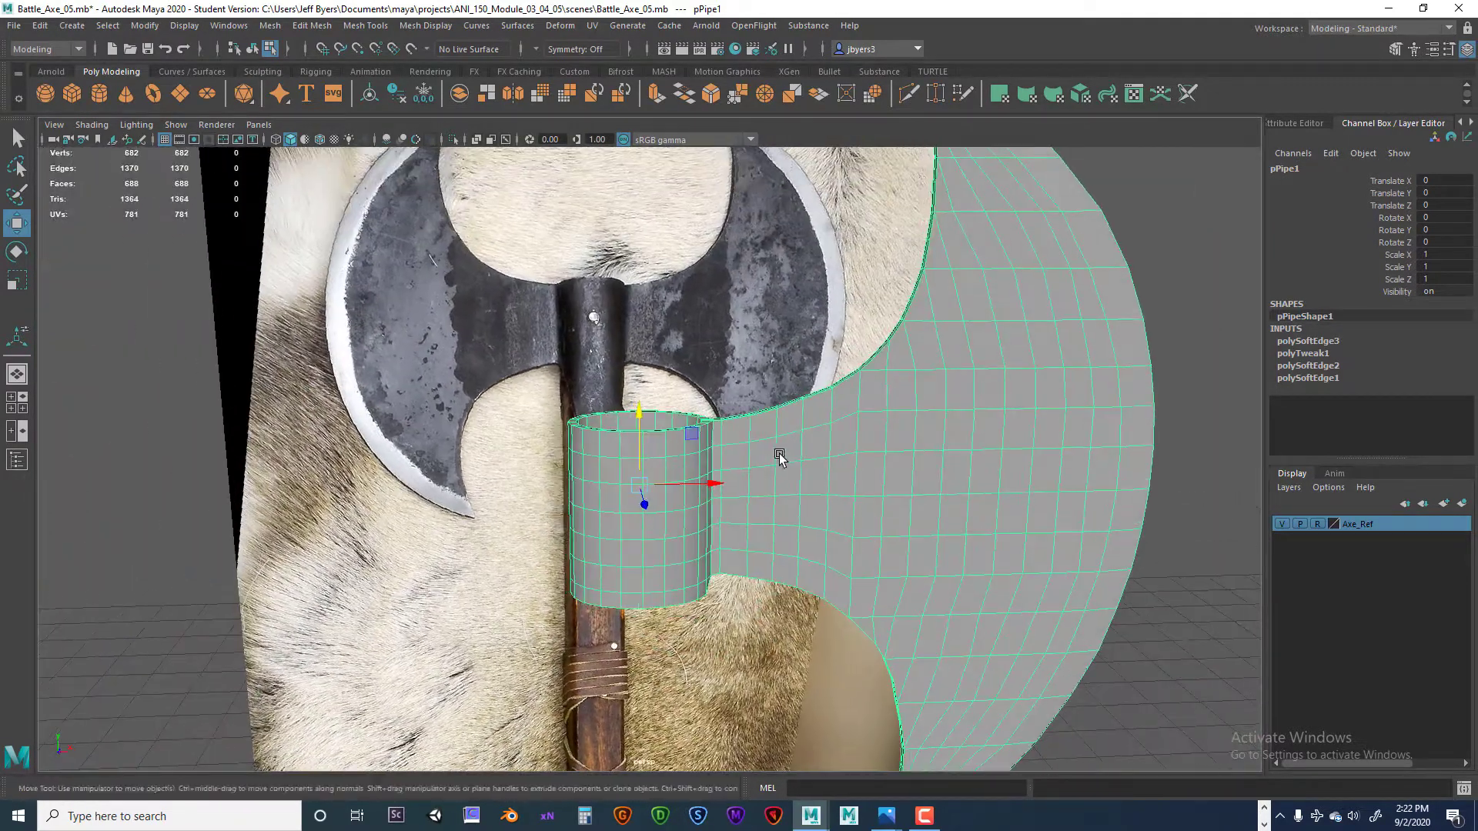
- Create a polygon cylinder at the origin and frame it against the handle in the reference image
left_click(105, 100)
scroll(791, 566, "down", 6)
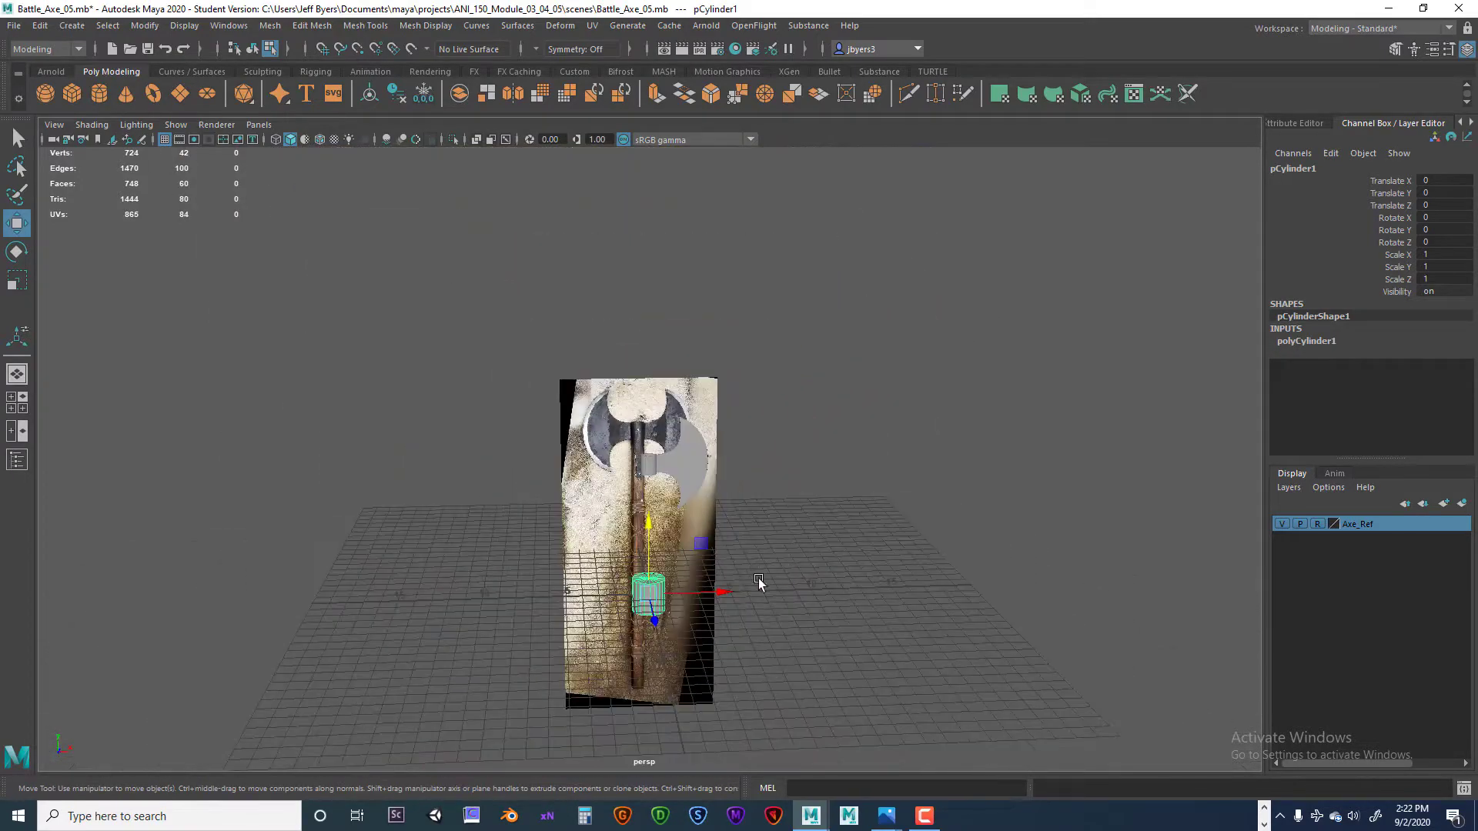
scroll(732, 580, "up", 8)
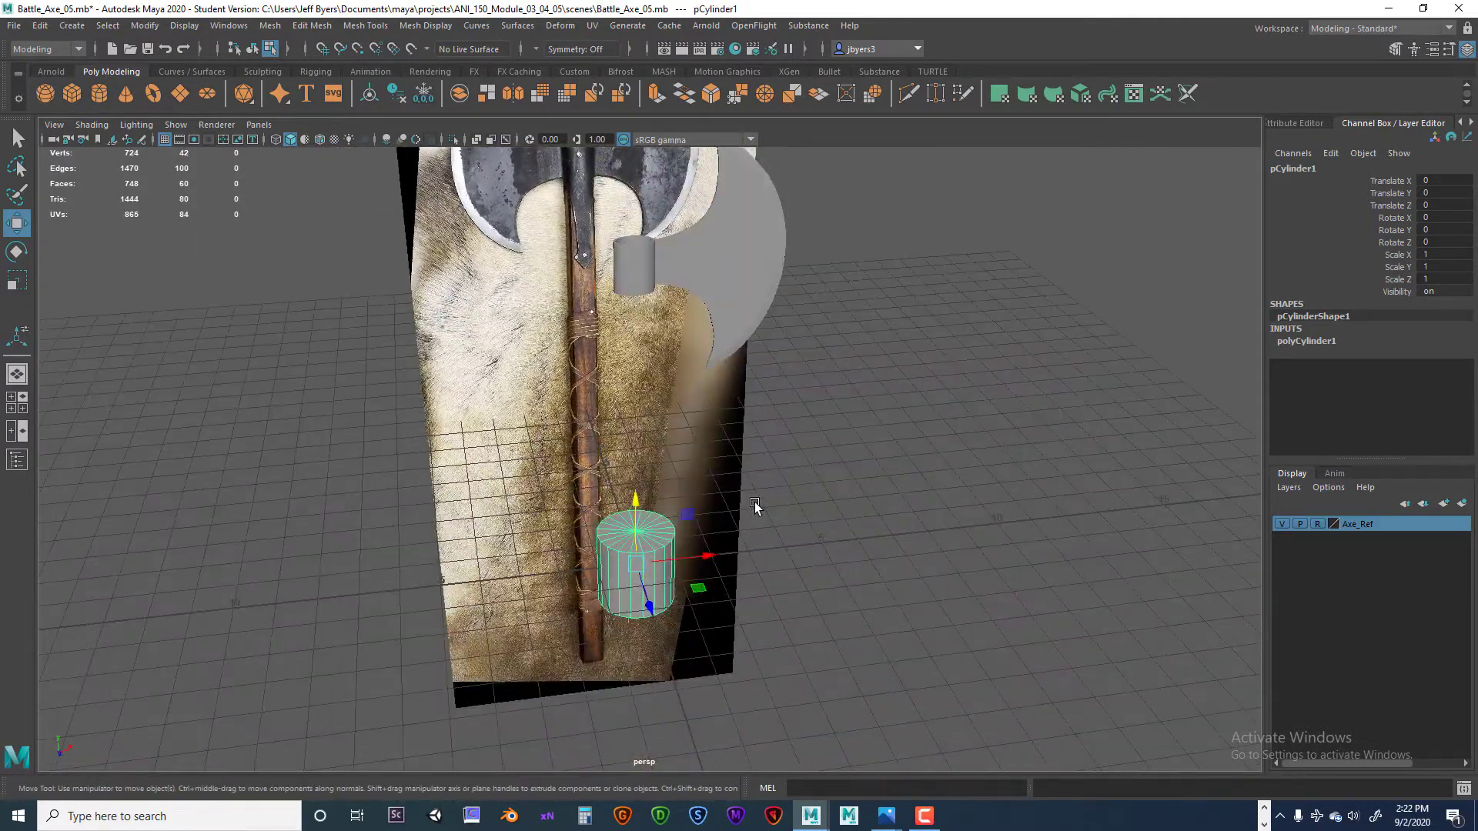
scroll(754, 502, "up", 3)
- Set the new cylinder's Subdivisions Axis to 10
left_click(1318, 342)
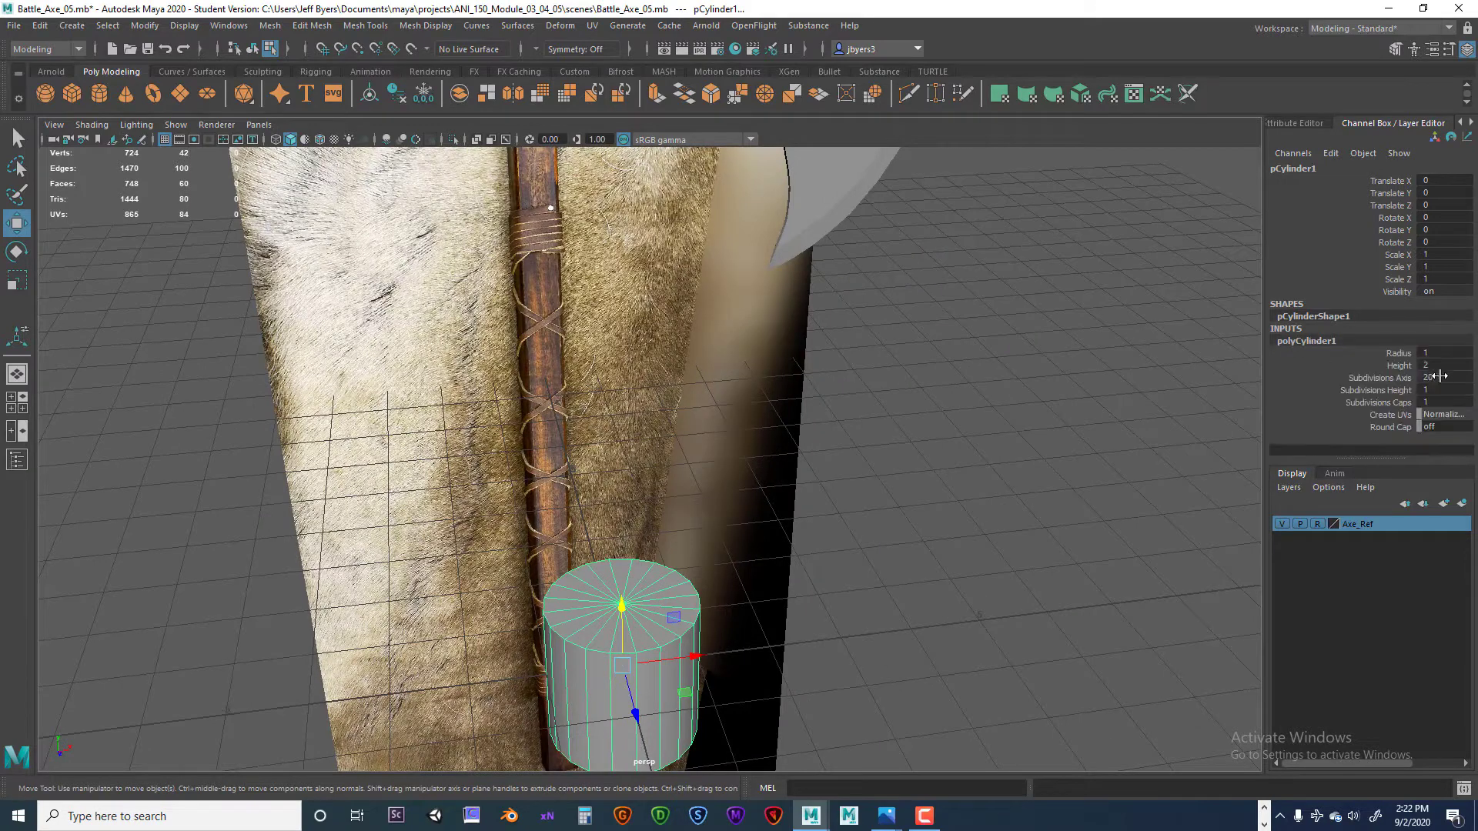
left_click(1436, 378)
type("10")
key("Return")
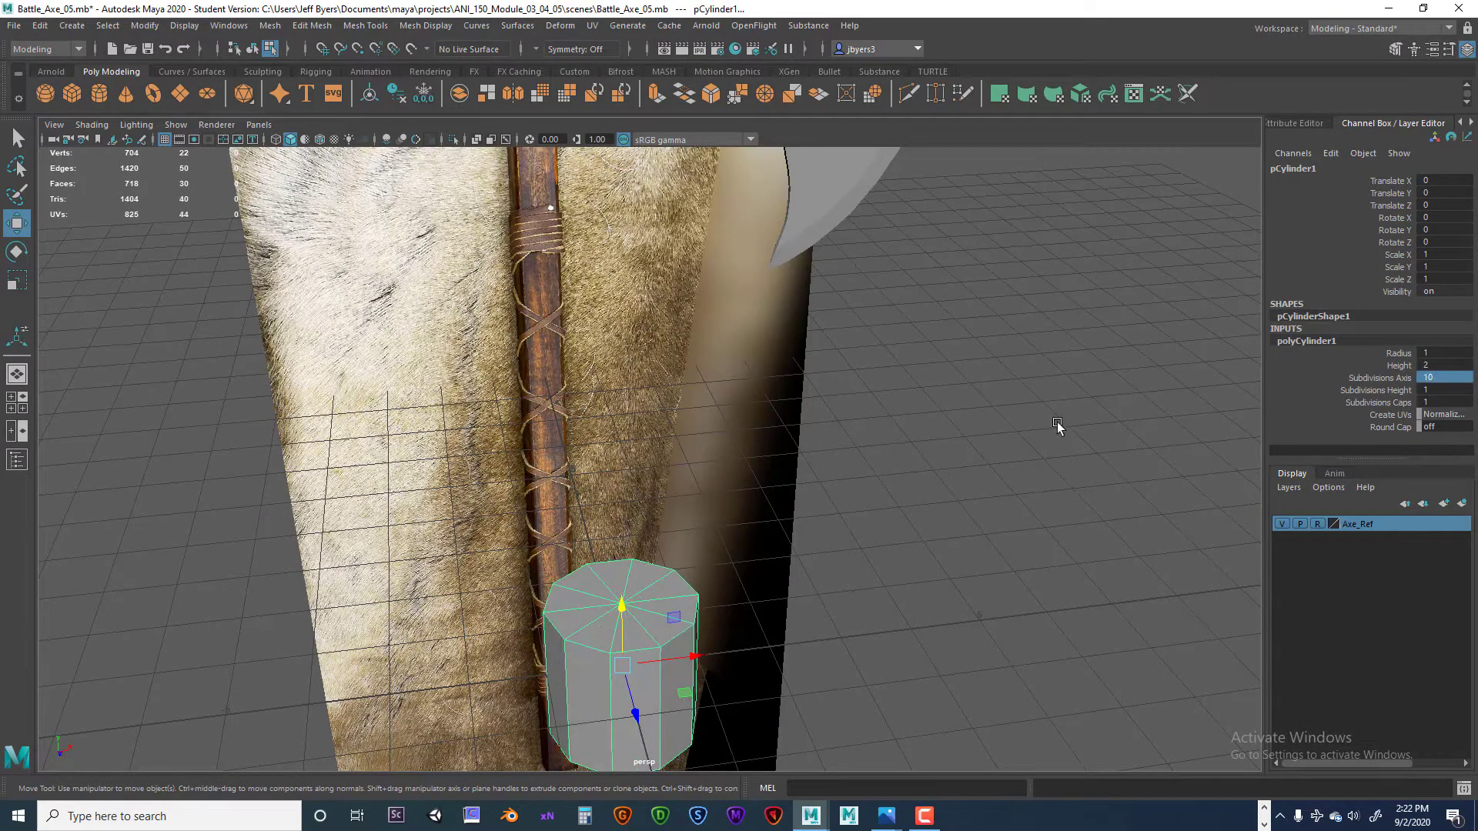
- Set the cylinder's Subdivisions Axis to 12
left_click_drag(788, 548, 620, 487, "alt")
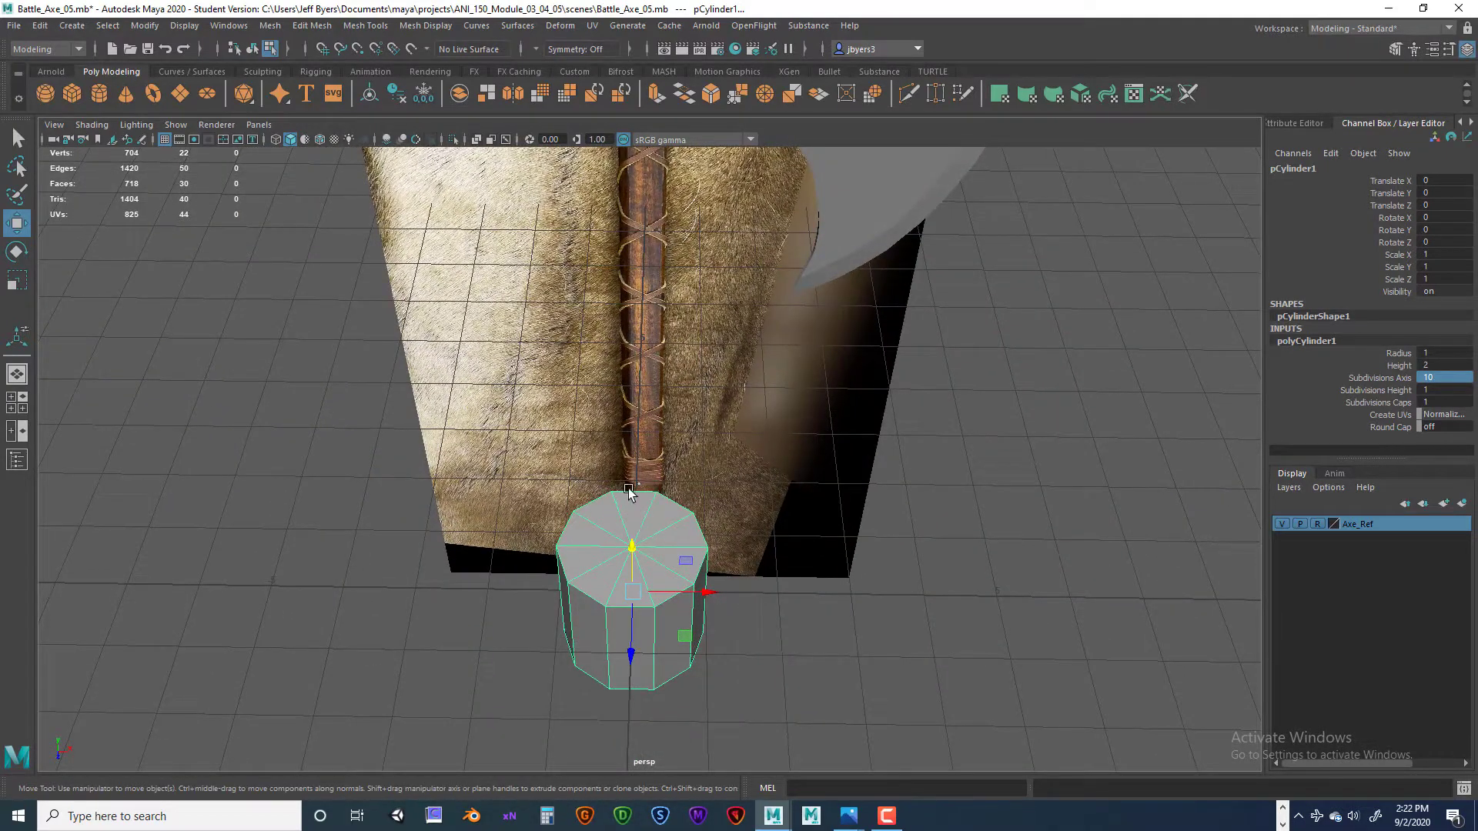
left_click(1444, 378)
key("Return")
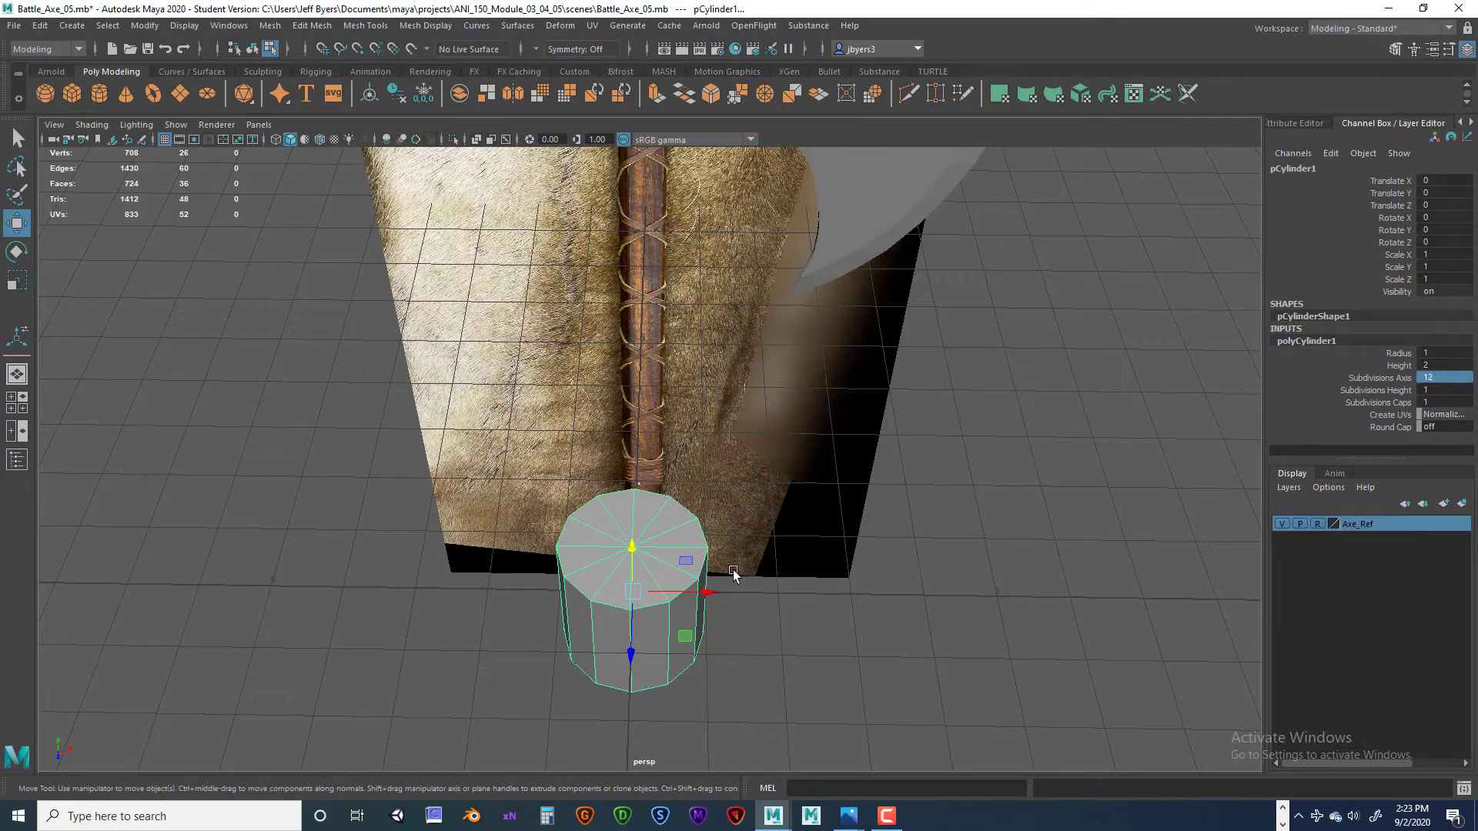
- In the top view, select the cylinder's vertices immediately on either side of its two Z-axis points
left_click_drag(732, 533, 653, 493, "alt")
scroll(653, 493, "down", 3)
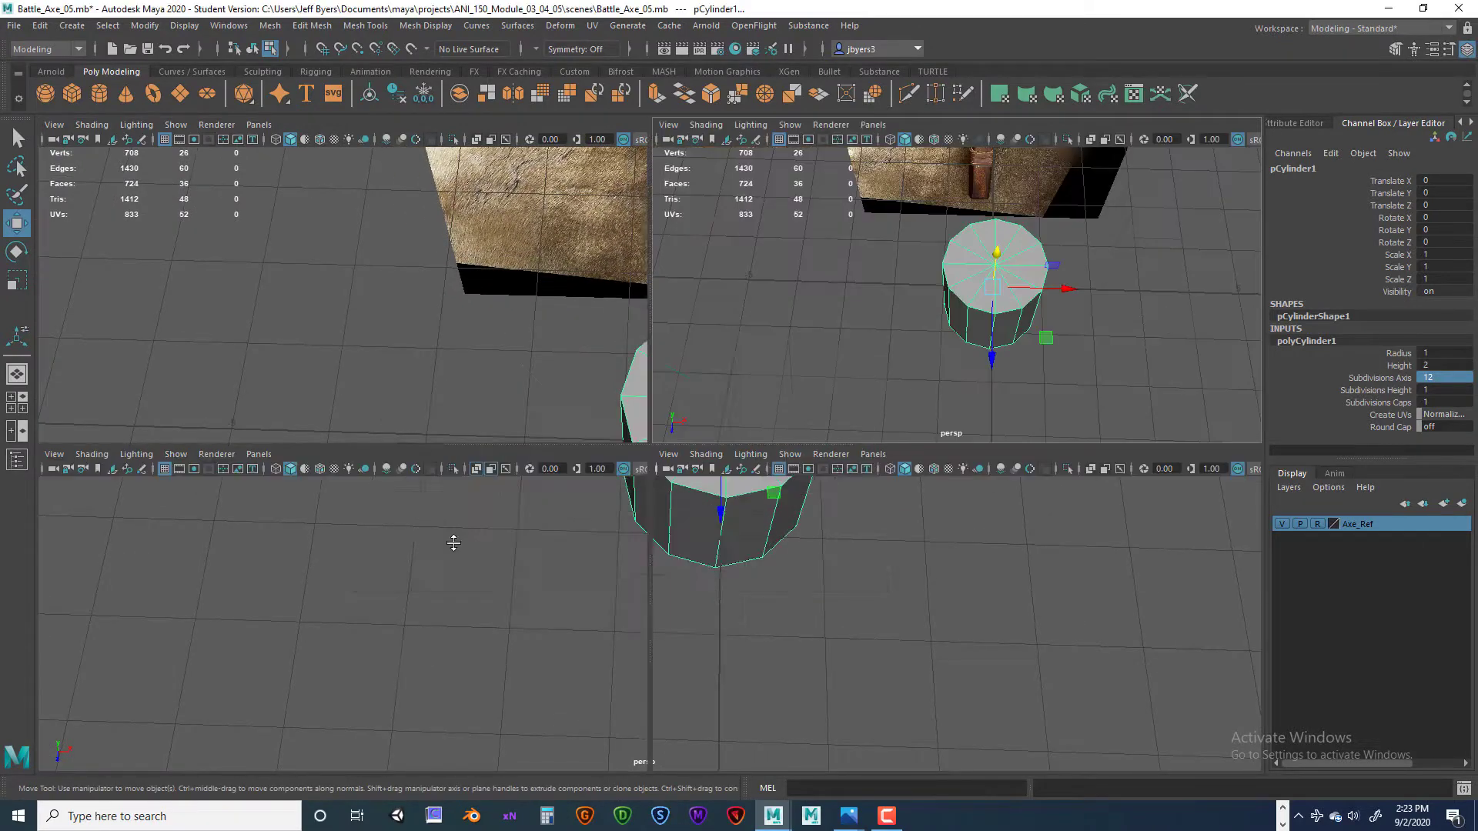
key("space")
key("space")
scroll(654, 454, "down", 2)
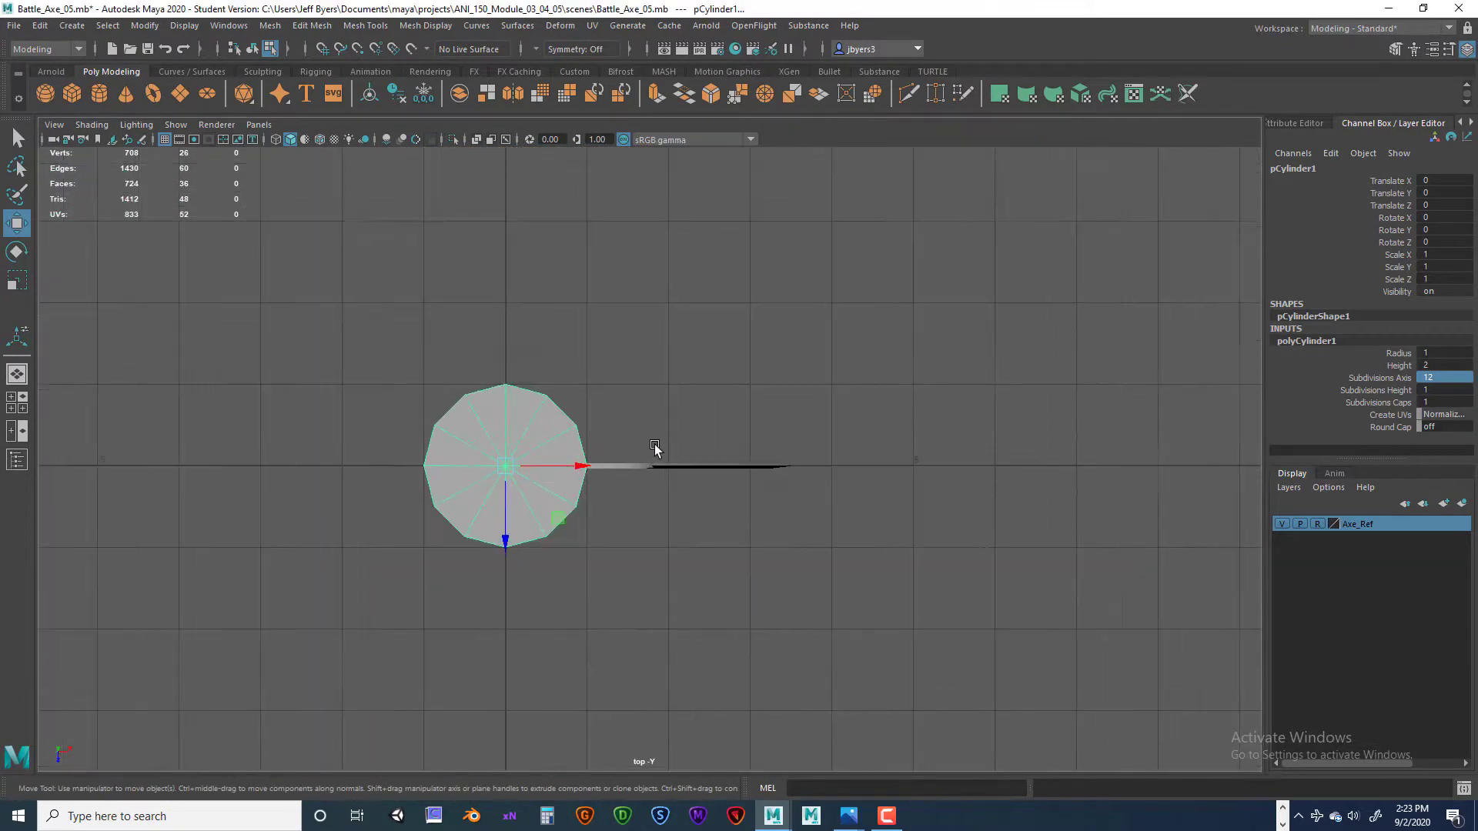
scroll(652, 462, "up", 4)
middle_click_drag(656, 455, 783, 425, "alt")
scroll(813, 461, "up", 2)
scroll(805, 452, "up", 1)
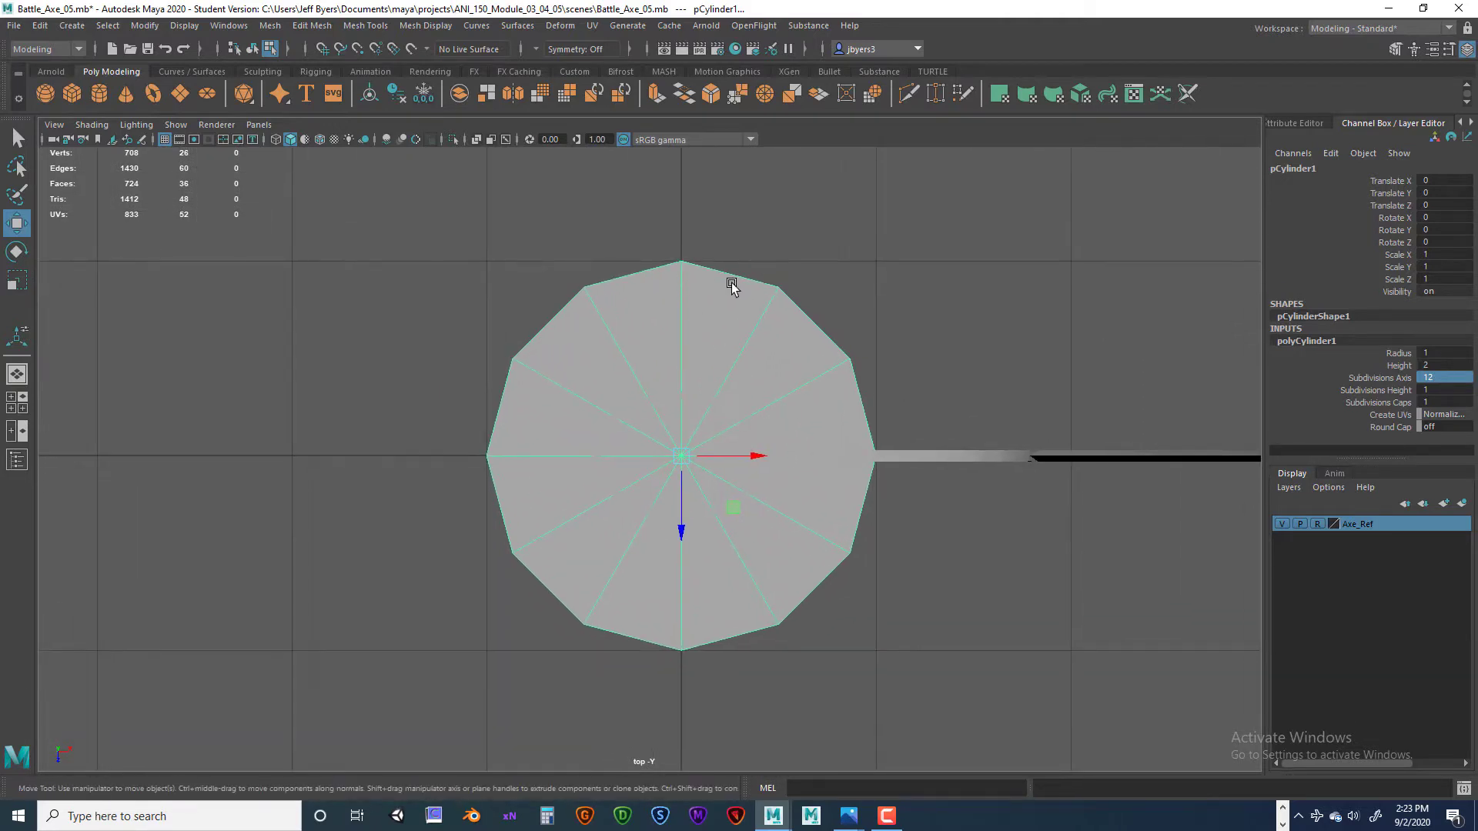
right_click_drag(759, 286, 662, 279)
left_click_drag(591, 277, 609, 670)
left_click_drag(752, 262, 784, 650)
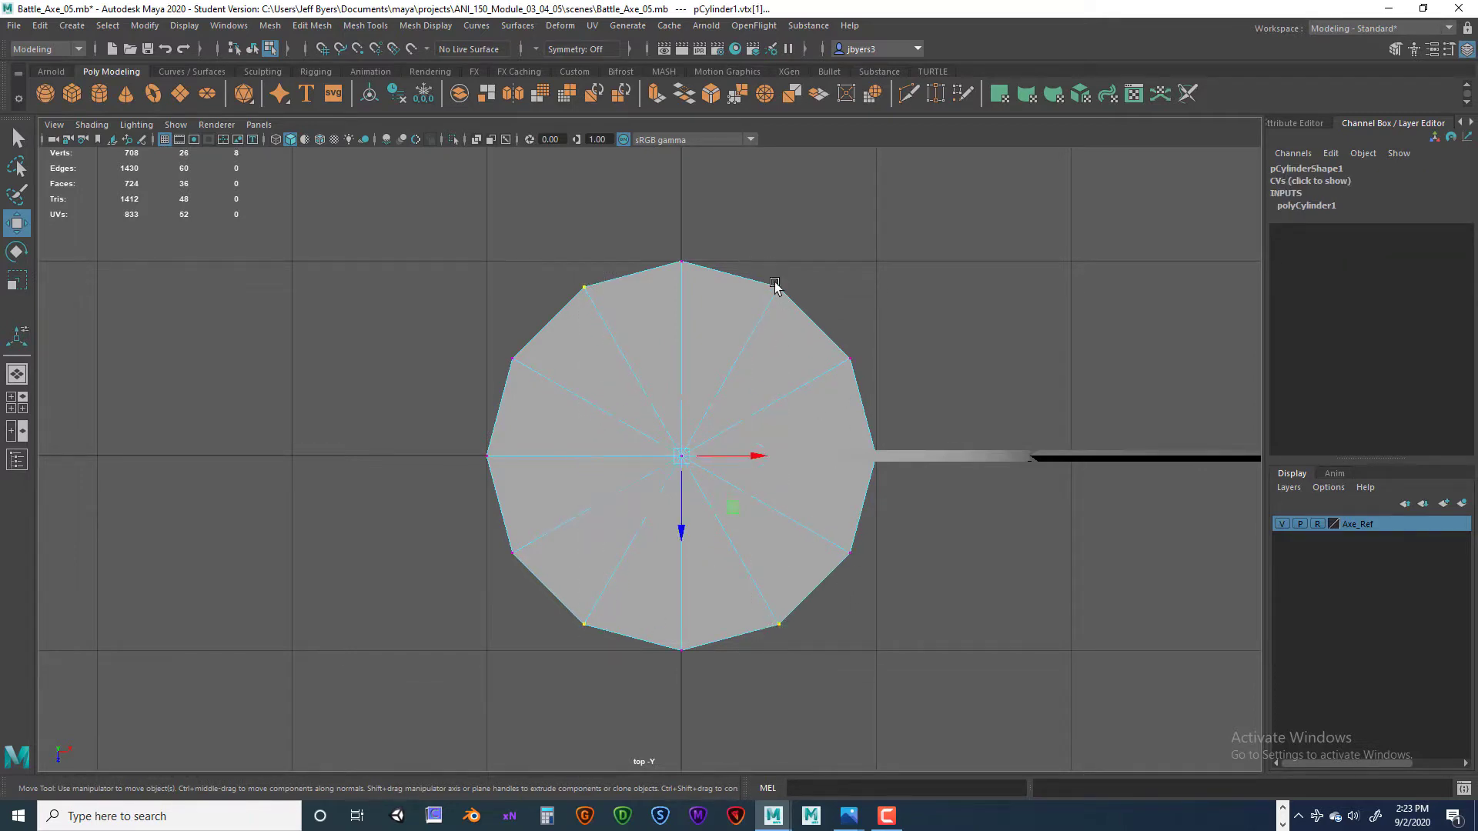
left_click_drag(752, 243, 816, 697, "ctrl")
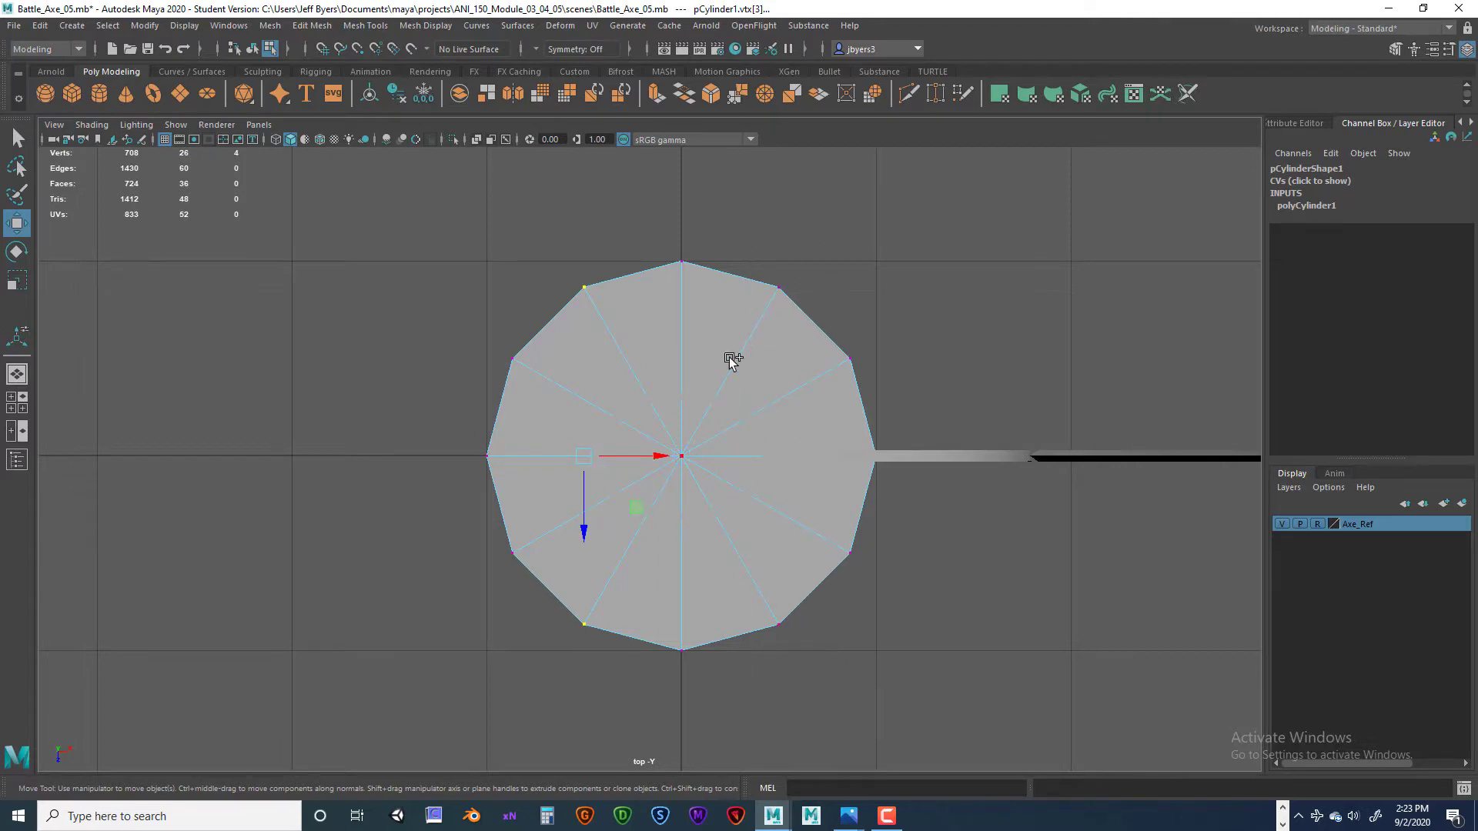
left_click_drag(752, 248, 824, 651, "shift")
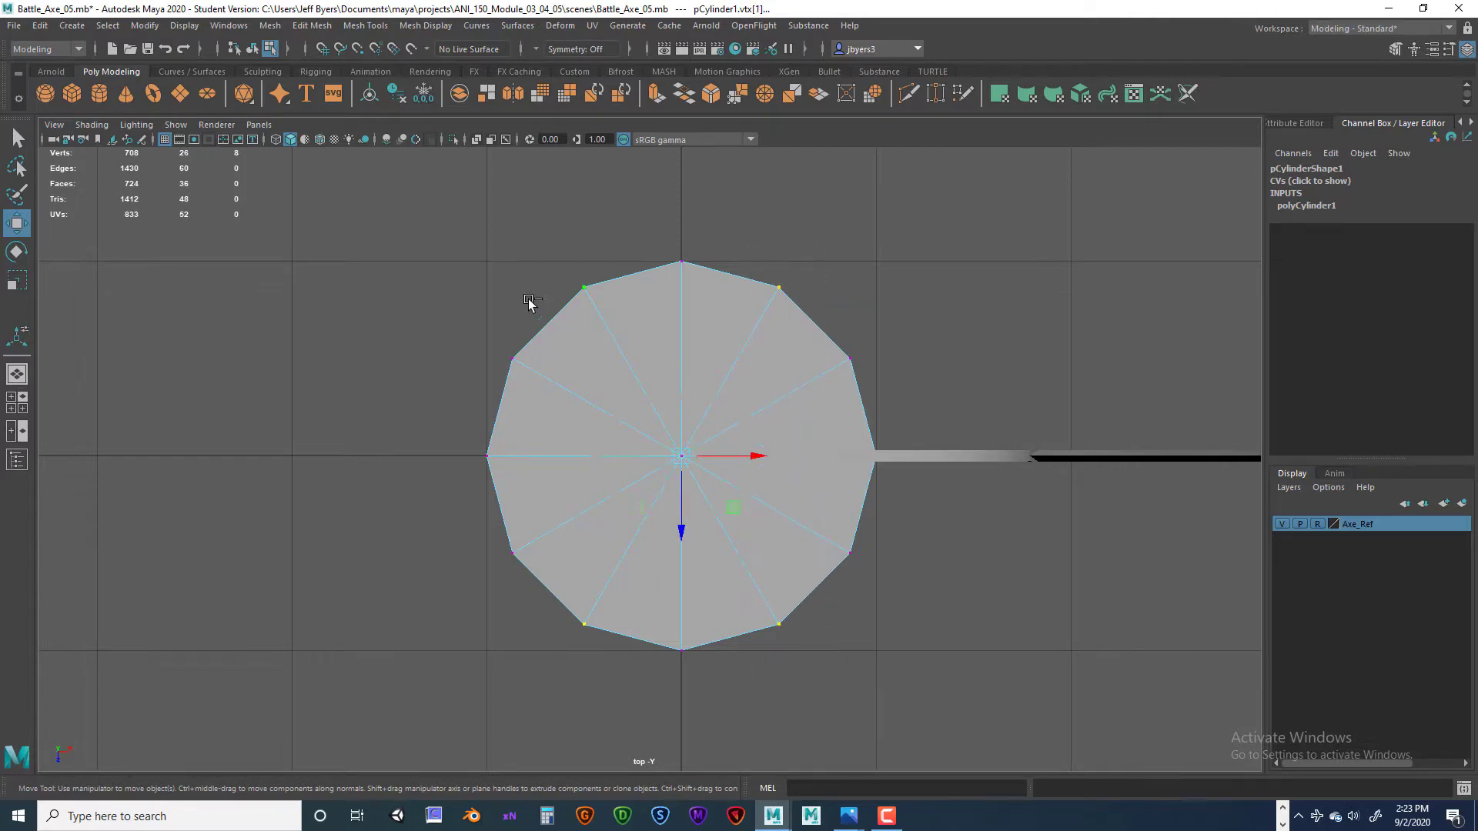
- Display the top view in wireframe and scale the selected vertices close together along X, toward the cylinder's Z axis
key("4")
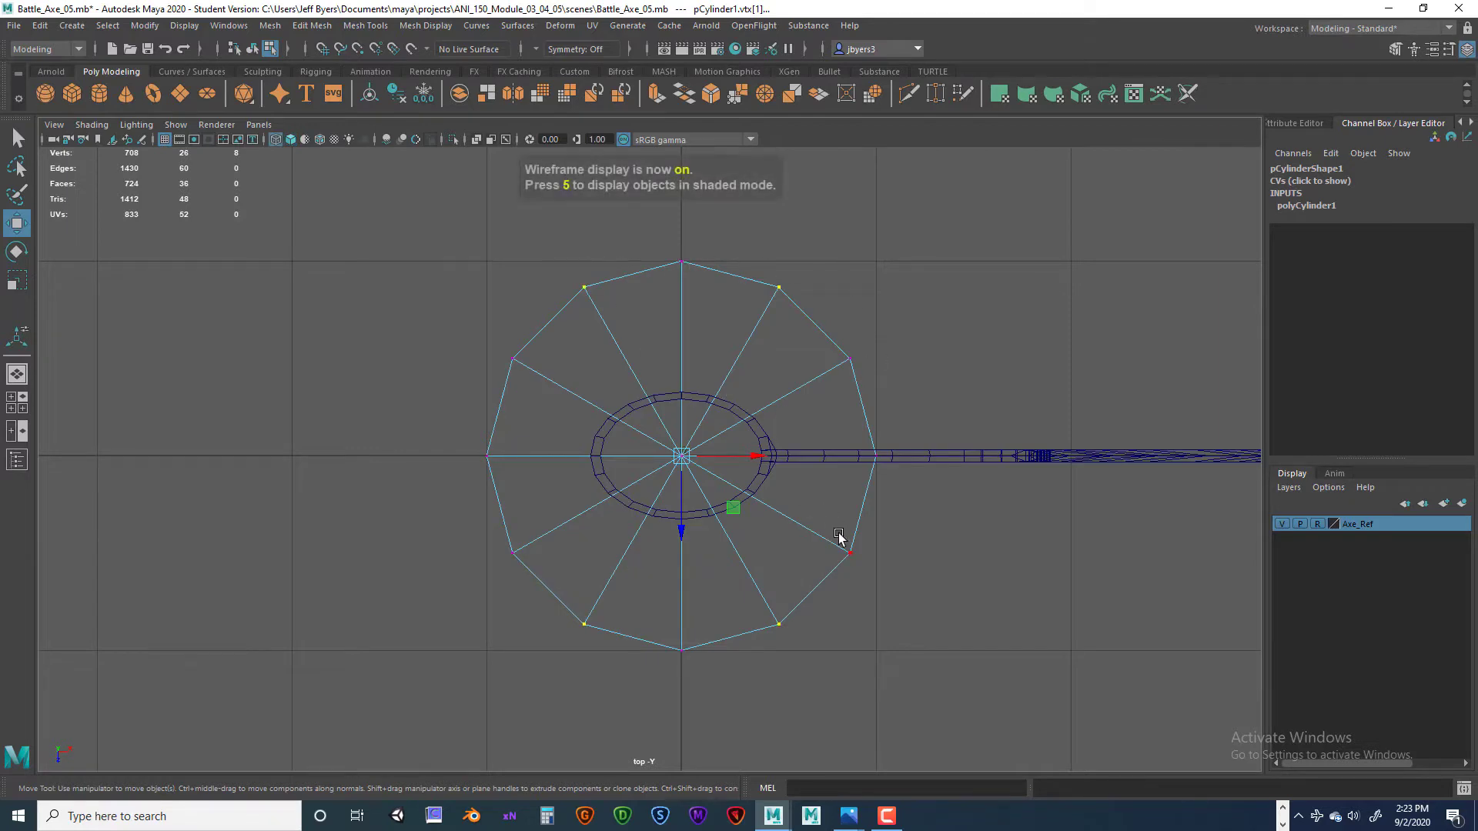
key("r")
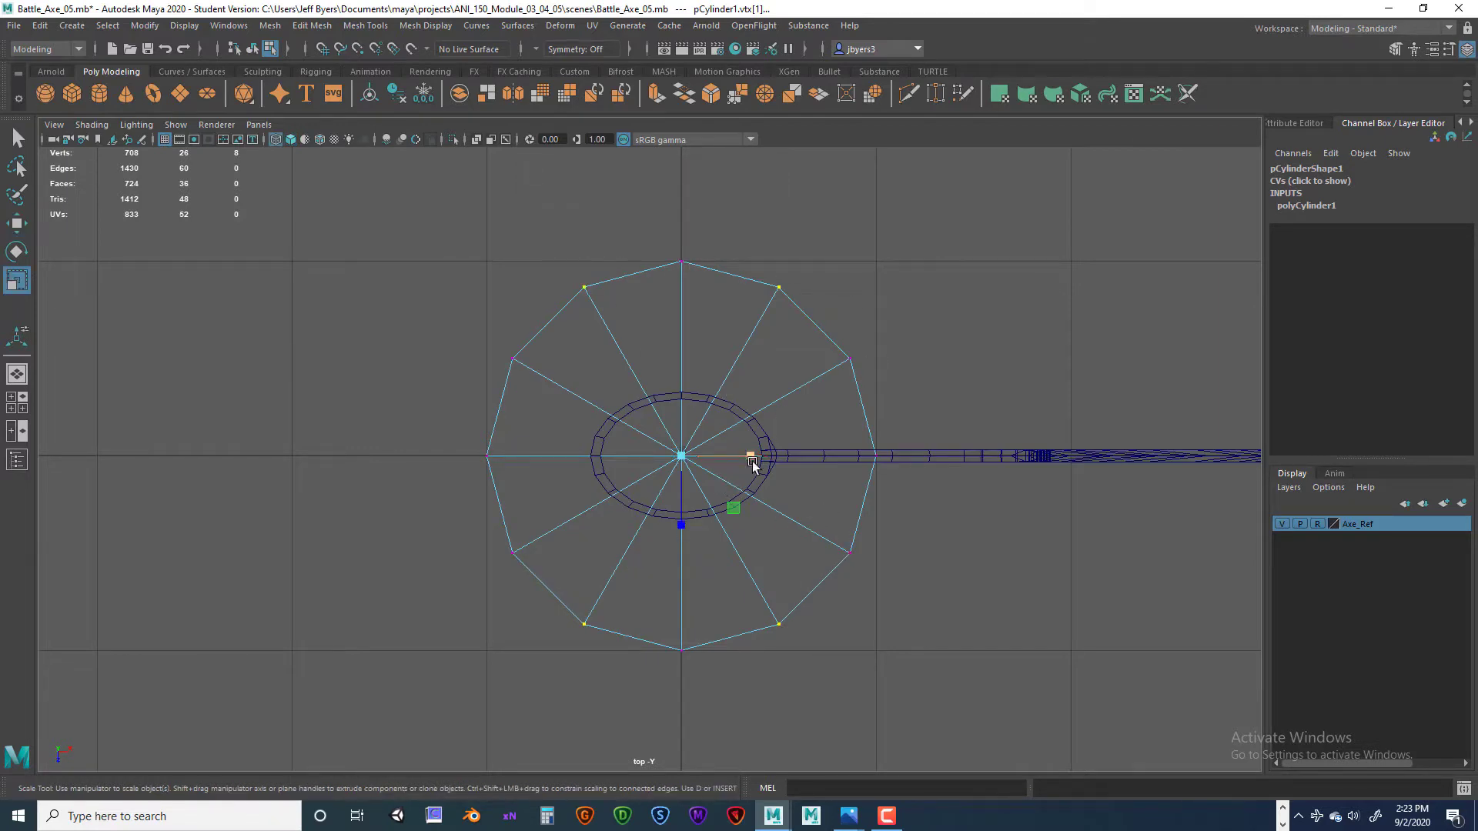
left_click_drag(754, 465, 695, 471)
left_click_drag(681, 528, 682, 539)
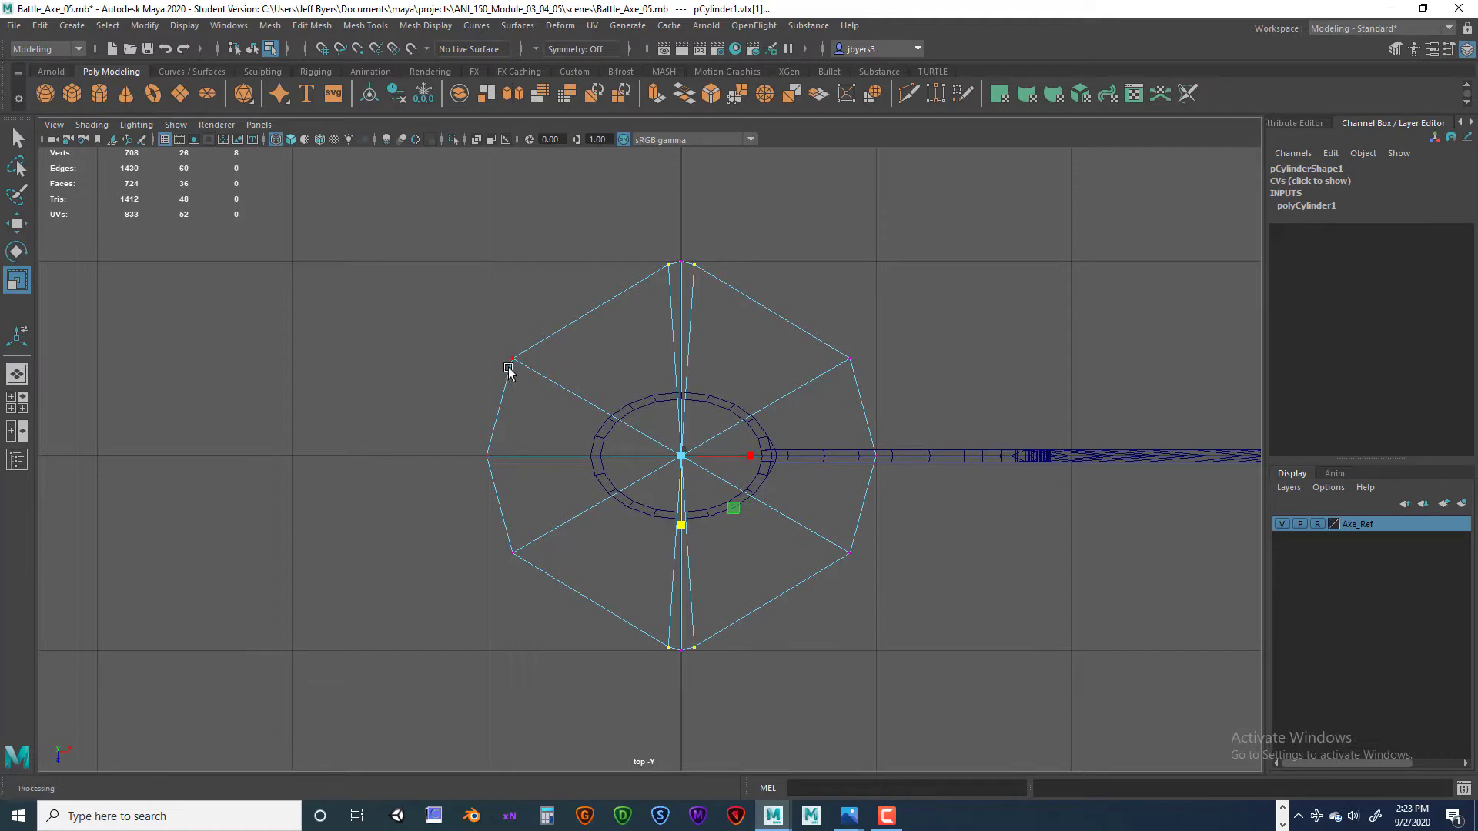
- Try to scale the two vertices on the side opposite the blade together along Z, and undo the scaling
left_click_drag(499, 333, 536, 386)
left_click_drag(500, 524, 534, 573, "shift")
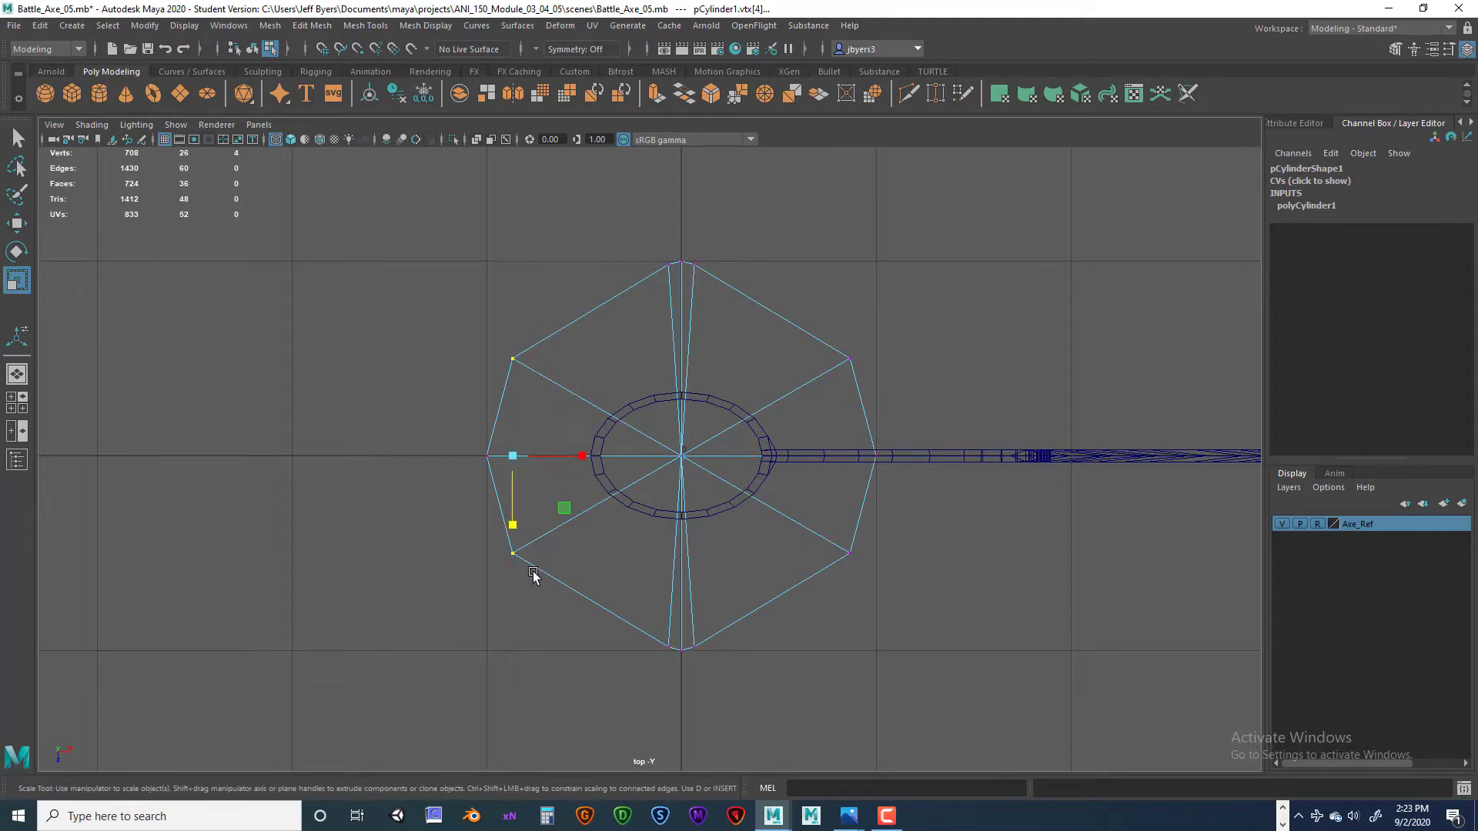
left_click_drag(513, 523, 541, 465)
key("ctrl+z")
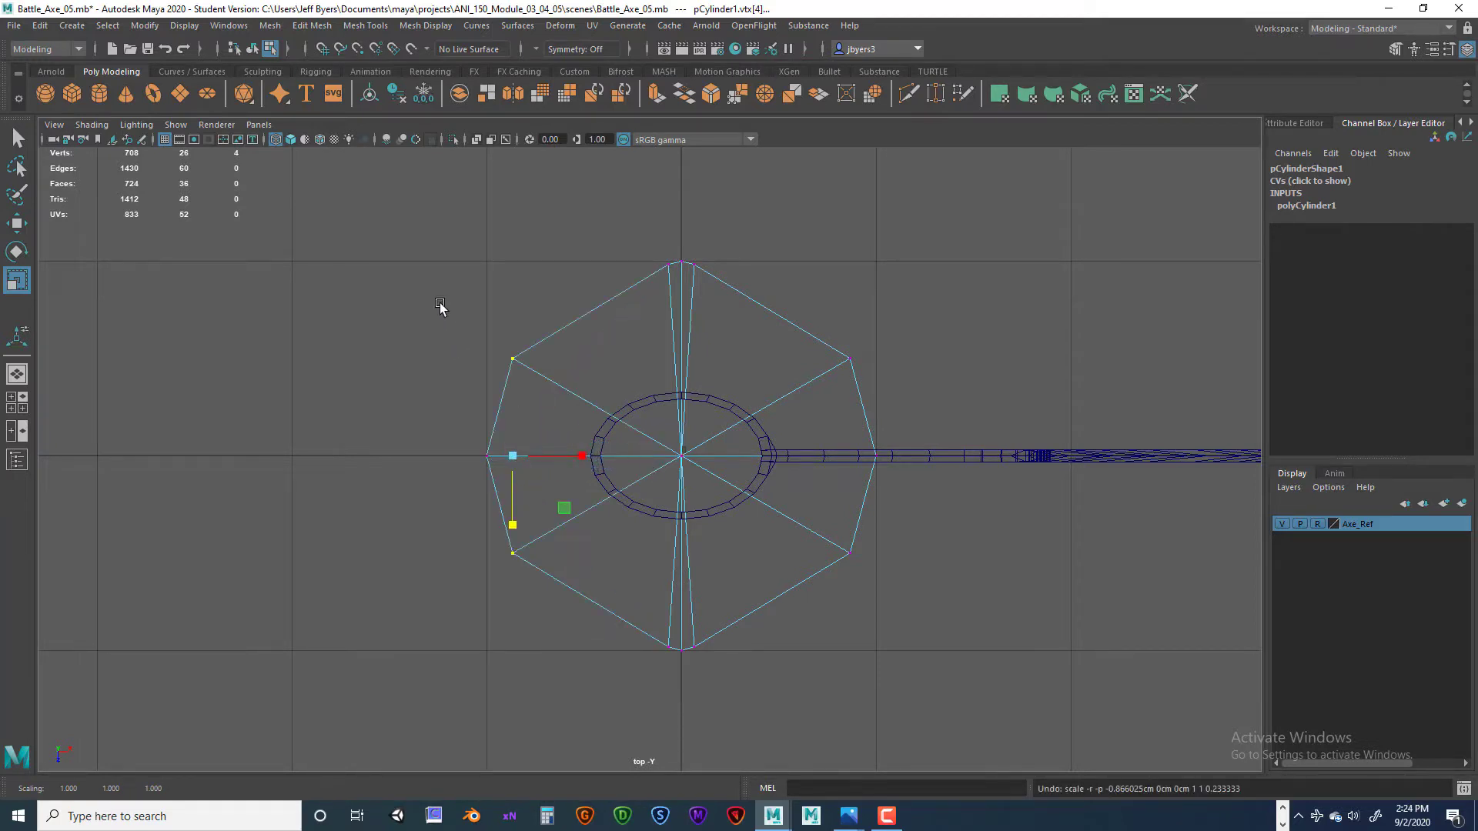
- Select the vertices flanking both X-axis points and scale them close together along Z and slightly outward along X
left_click_drag(441, 306, 889, 413)
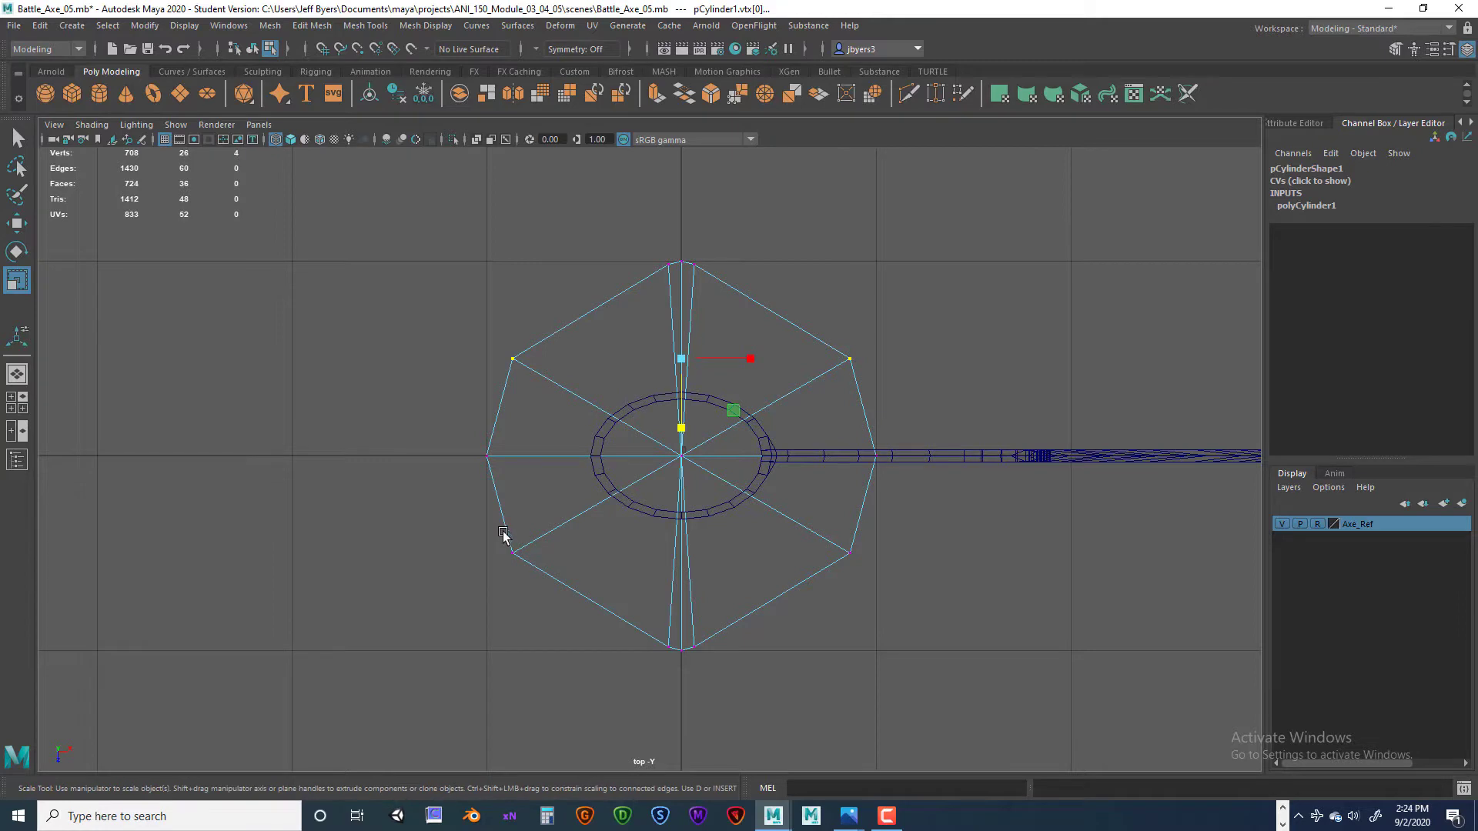
left_click_drag(457, 518, 887, 568, "shift")
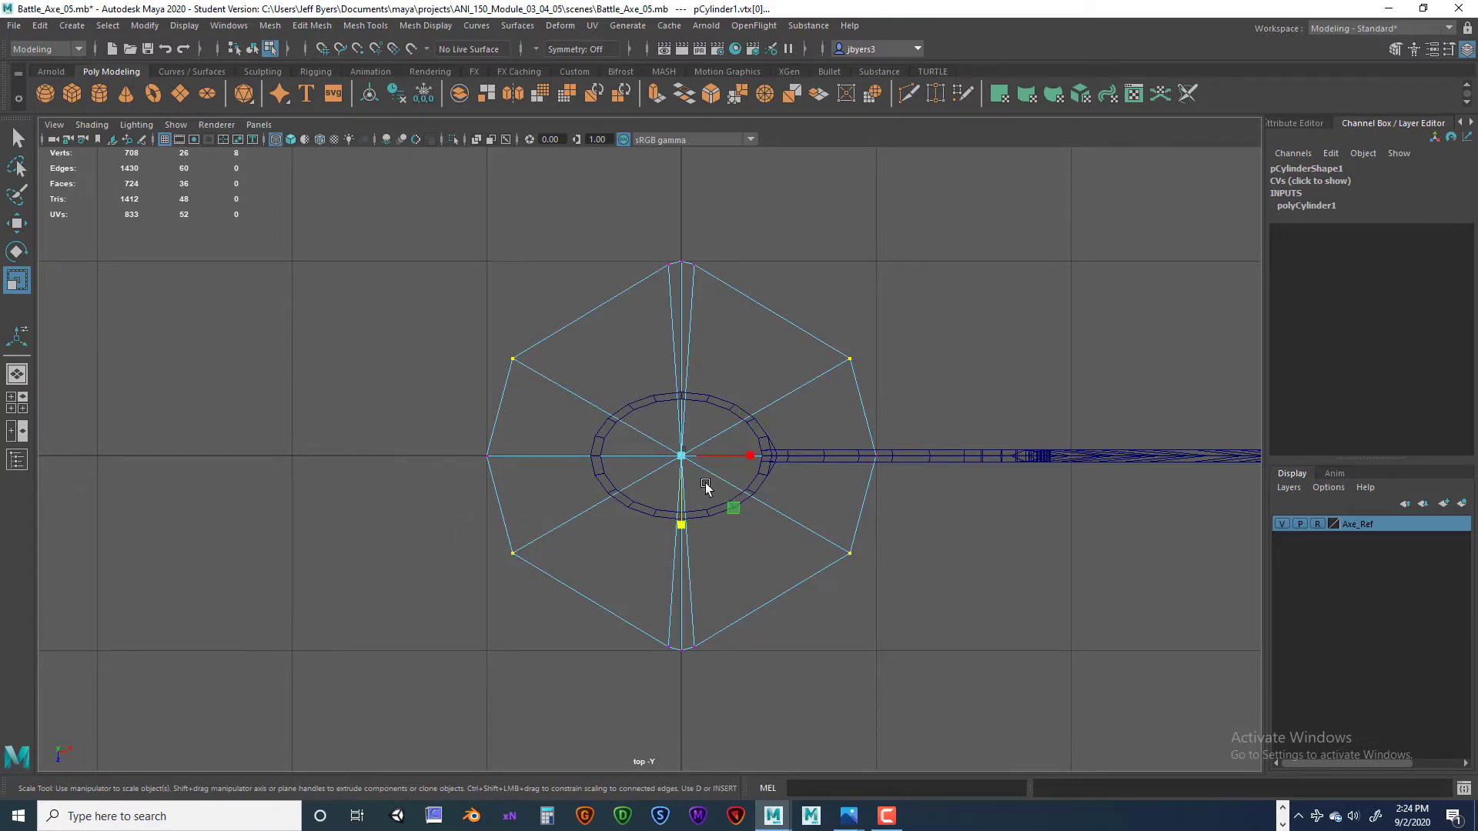
left_click_drag(683, 527, 669, 464)
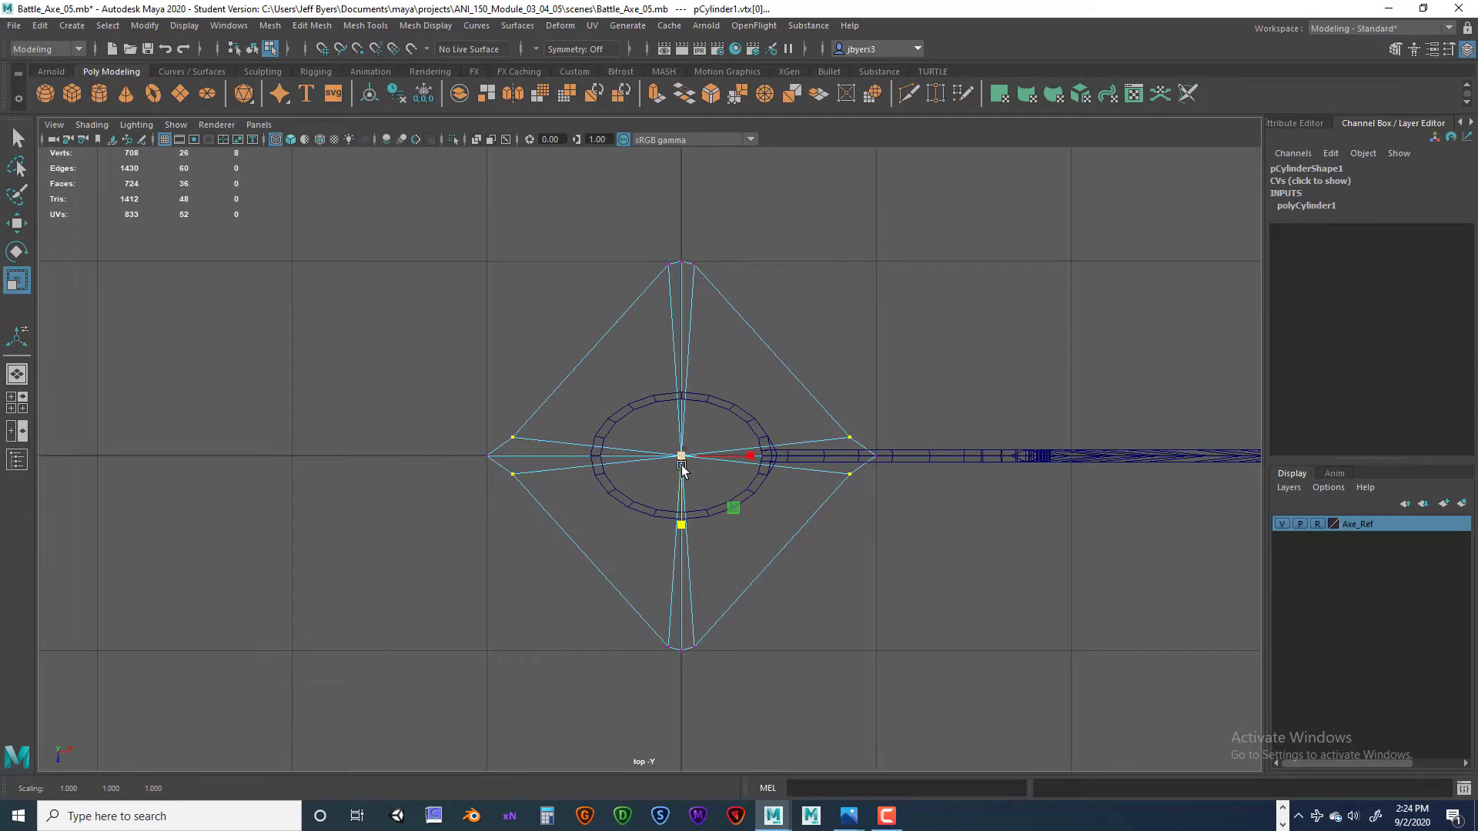
left_click_drag(681, 524, 690, 508)
left_click_drag(751, 456, 758, 457)
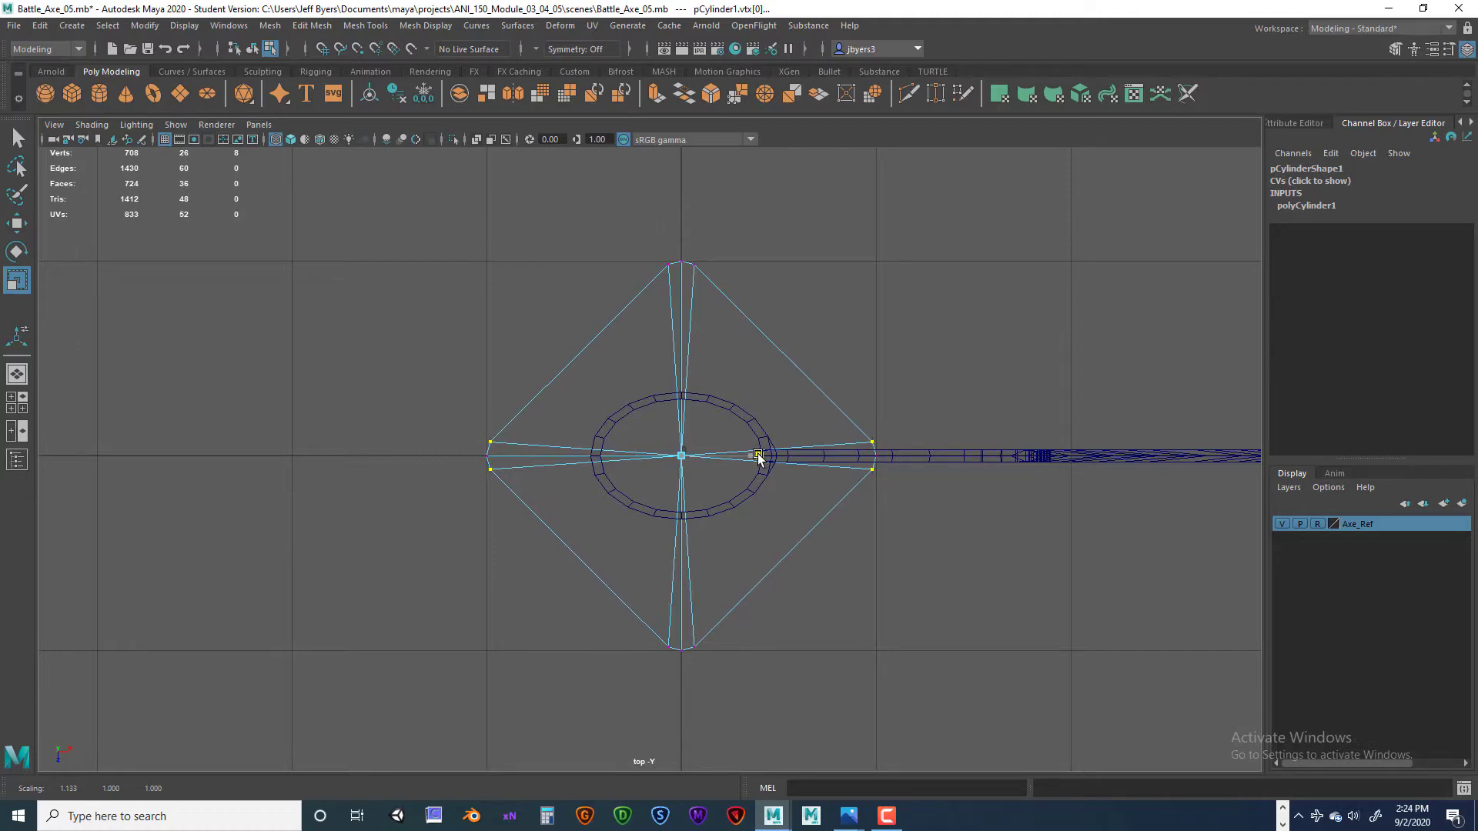
left_click_drag(759, 457, 759, 457)
- Inspect the reshaped cylinder in the perspective view and undo all of its vertex scaling
key("space")
key("space")
left_click_drag(884, 534, 726, 644, "alt")
scroll(731, 589, "up", 3)
key("ctrl+z")
key("ctrl+z")
key("ctrl+z")
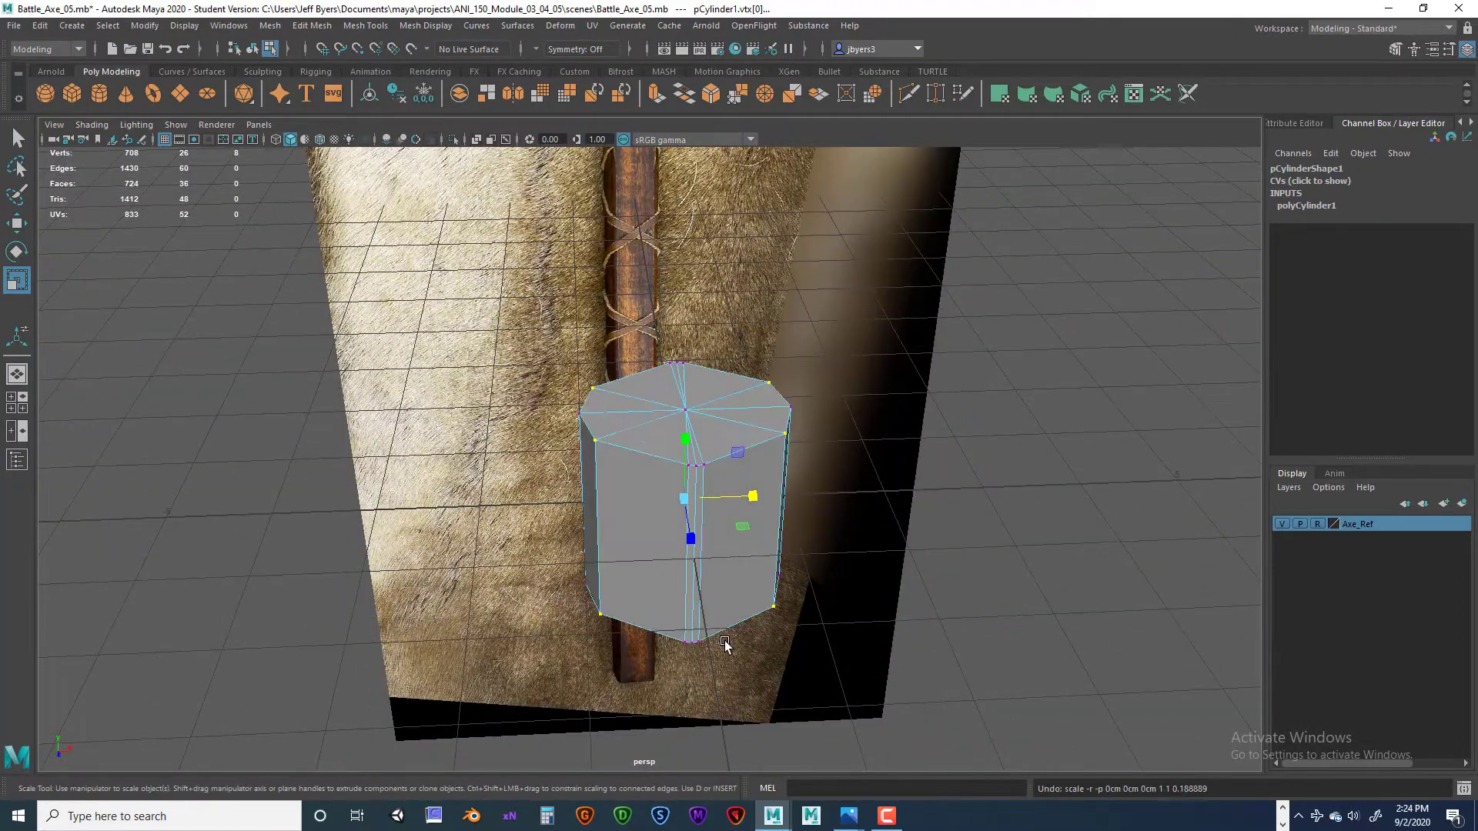
key("ctrl+z")
key("ctrl+z")
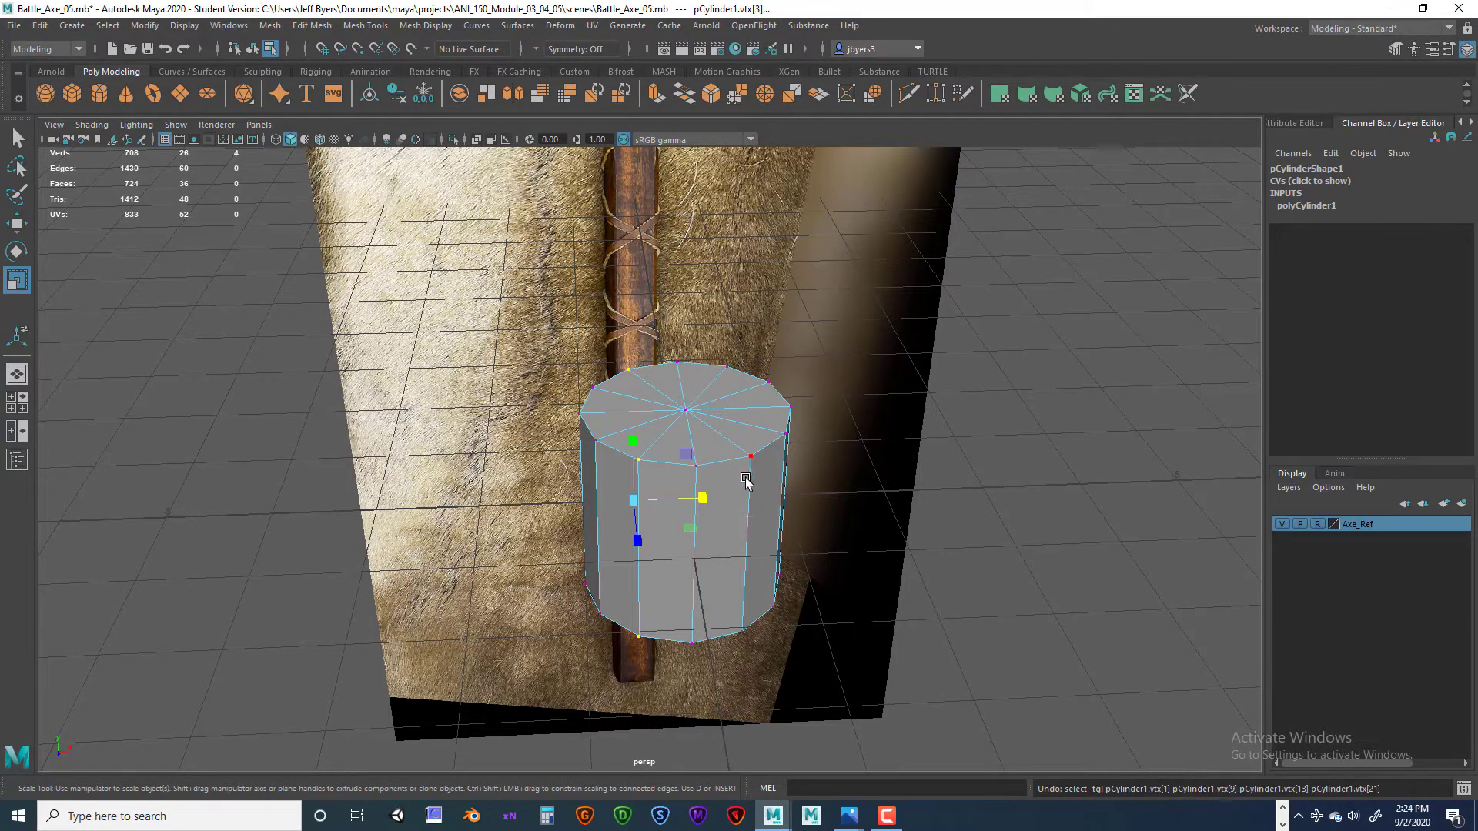
- Return the cylinder from vertex editing to whole-object selection and check it in the perspective view
mouse_move(757, 490)
left_mouse_down("alt")
mouse_move(743, 479)
mouse_move(758, 435)
mouse_move(774, 427)
mouse_move(779, 441)
mouse_move(779, 392)
mouse_move(771, 472)
left_mouse_up("alt")
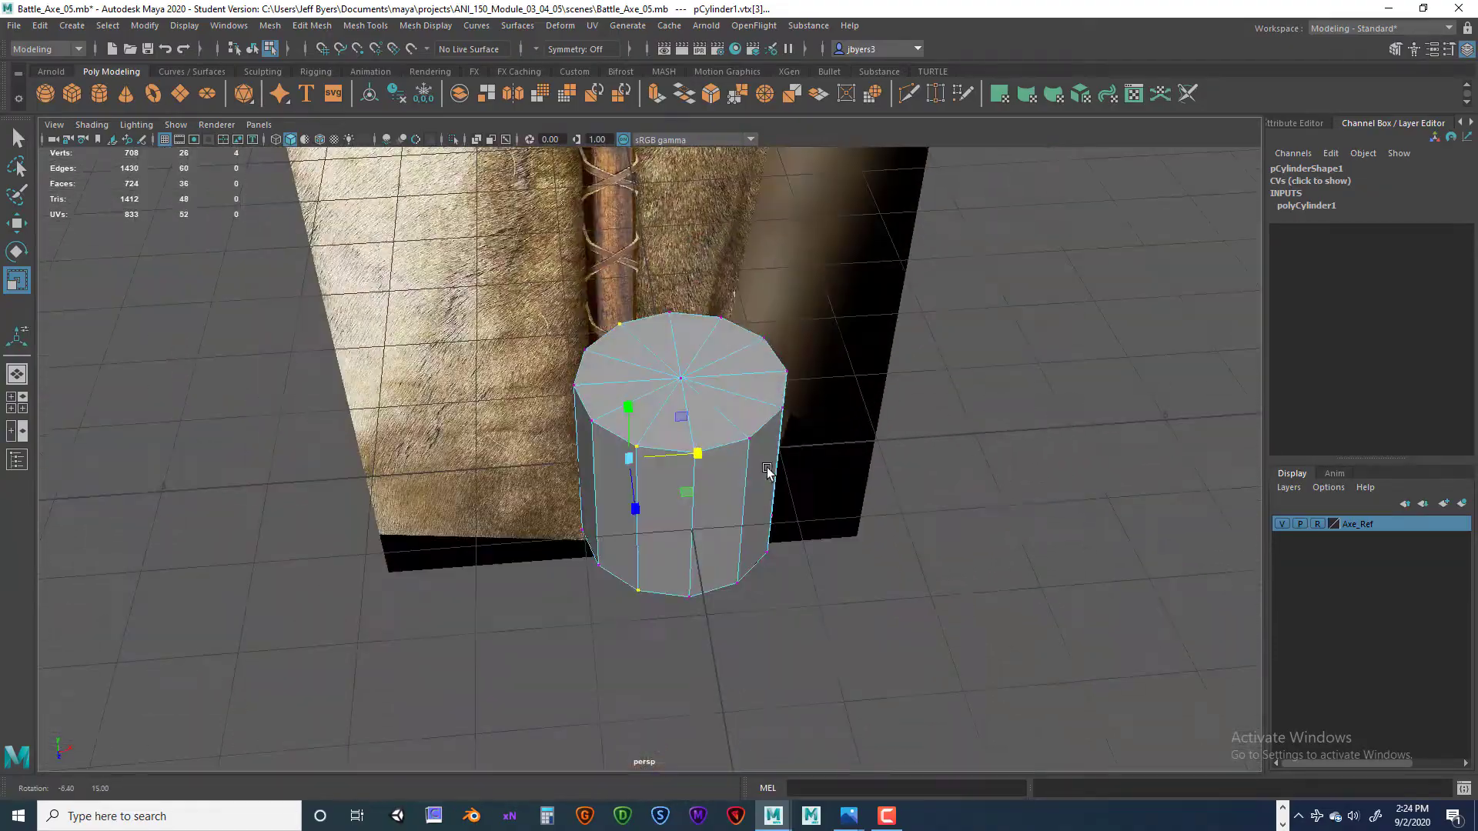
middle_click_drag(770, 457, 741, 397, "alt")
left_click_drag(742, 396, 736, 383, "alt")
right_click_drag(710, 423, 699, 486)
mouse_move(699, 485)
left_mouse_down("alt")
mouse_move(693, 434)
mouse_move(703, 511)
left_mouse_up("alt")
left_click_drag(678, 608, 639, 569, "alt")
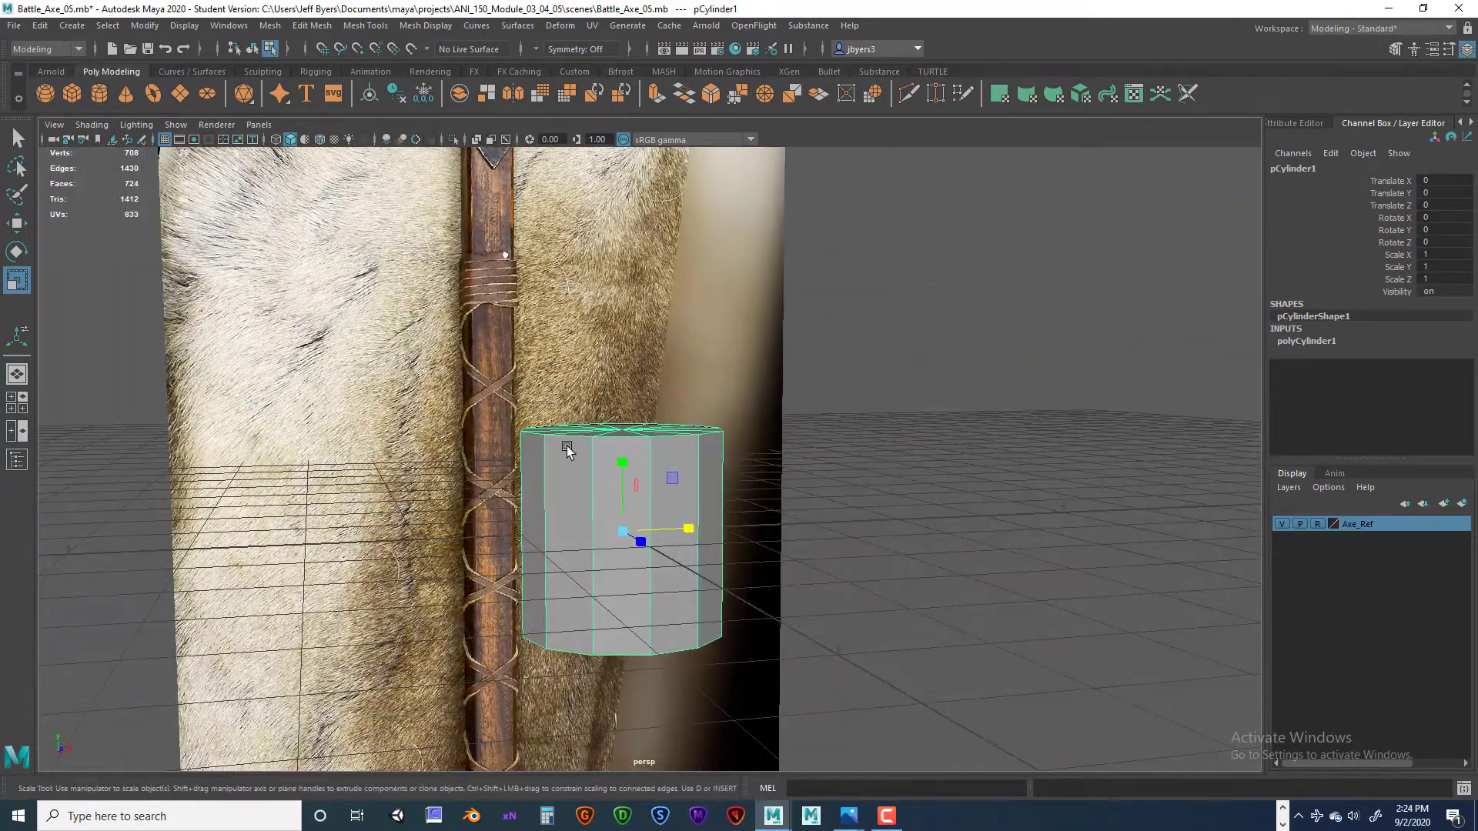
left_click_drag(567, 446, 676, 433, "alt")
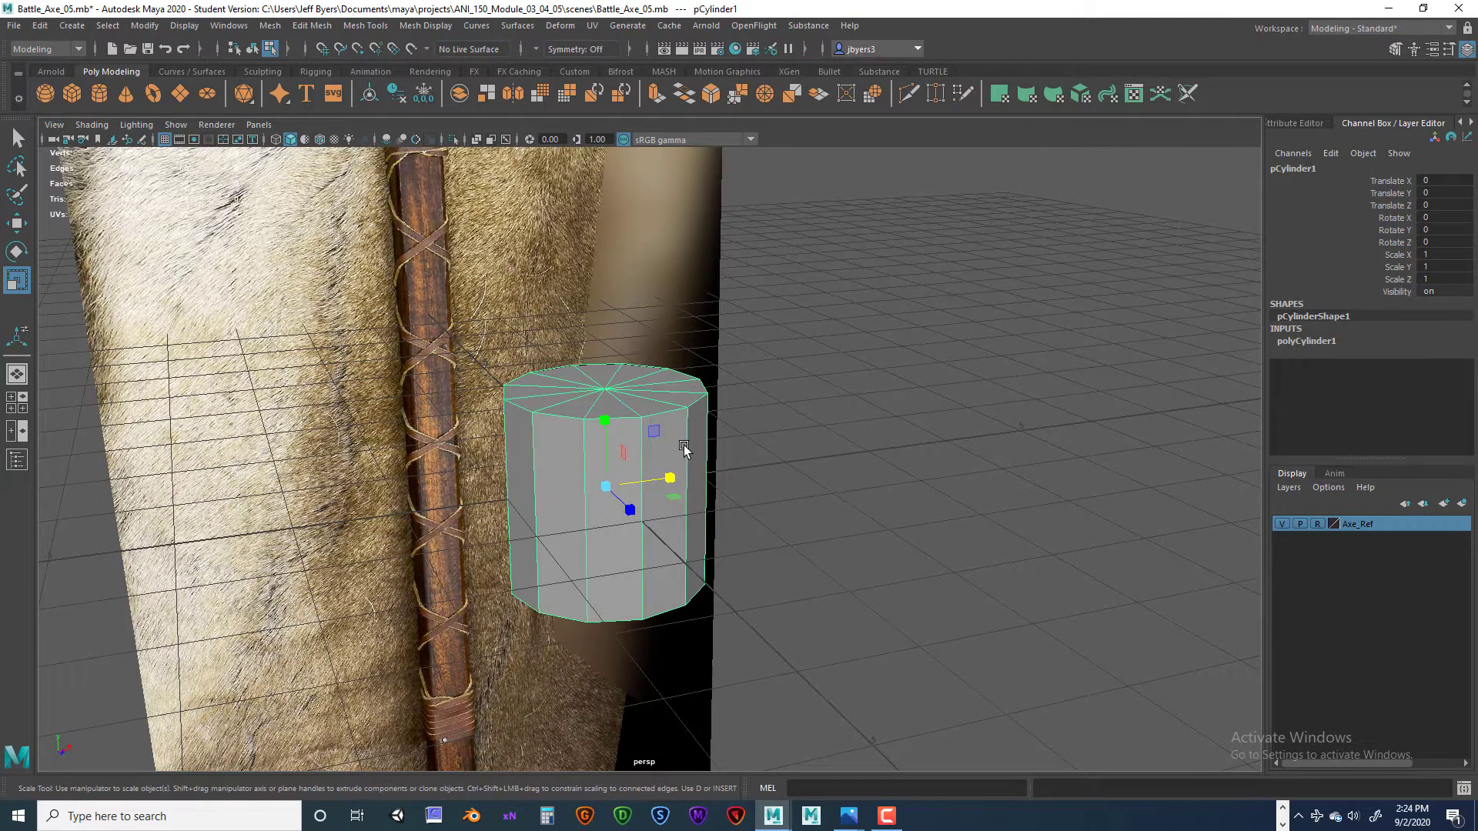
- Insert two horizontal edge loops around the lower part of the cylinder, near its base
right_click(695, 460, "shift")
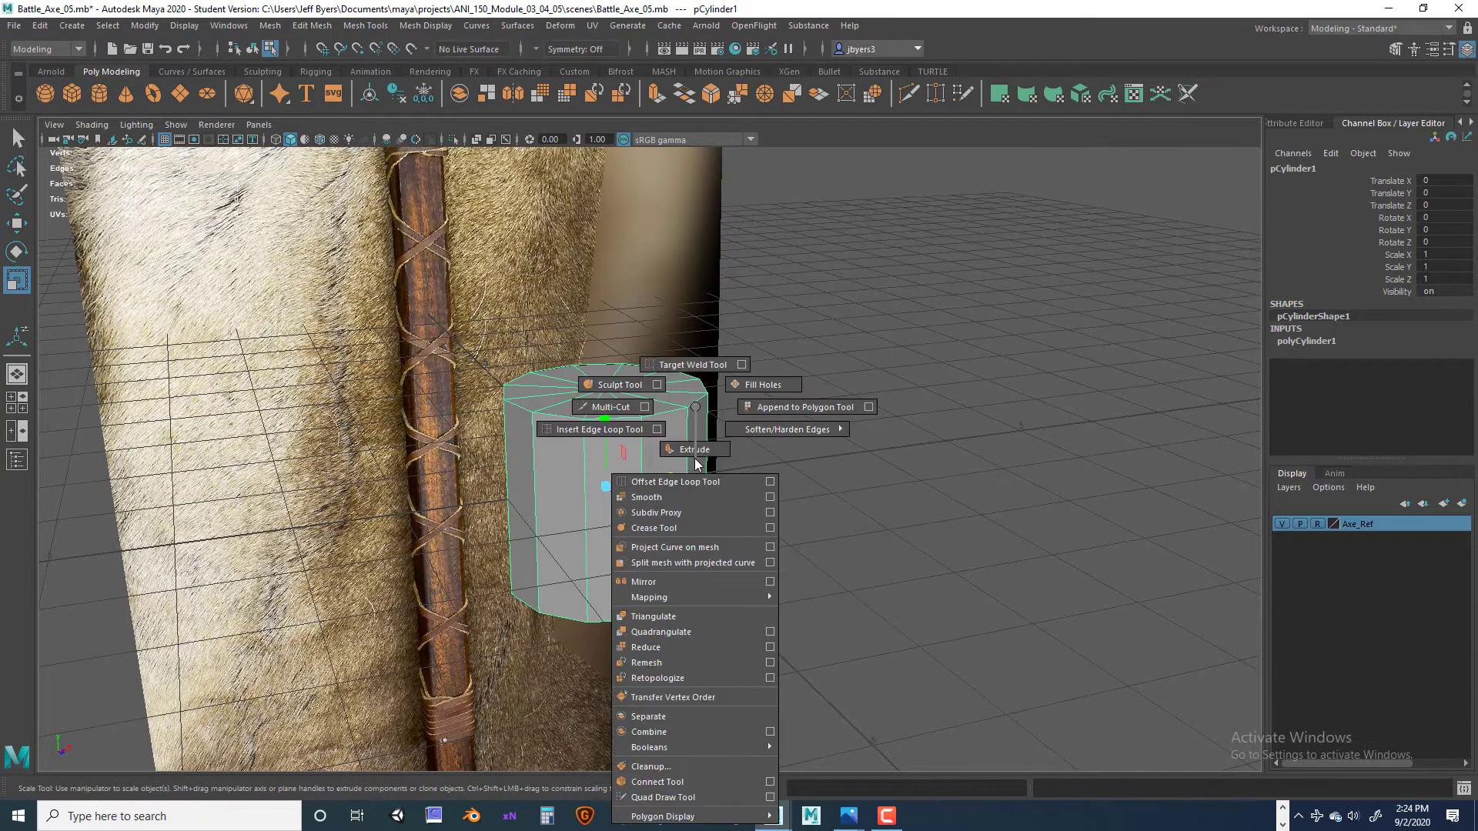
left_click(631, 431)
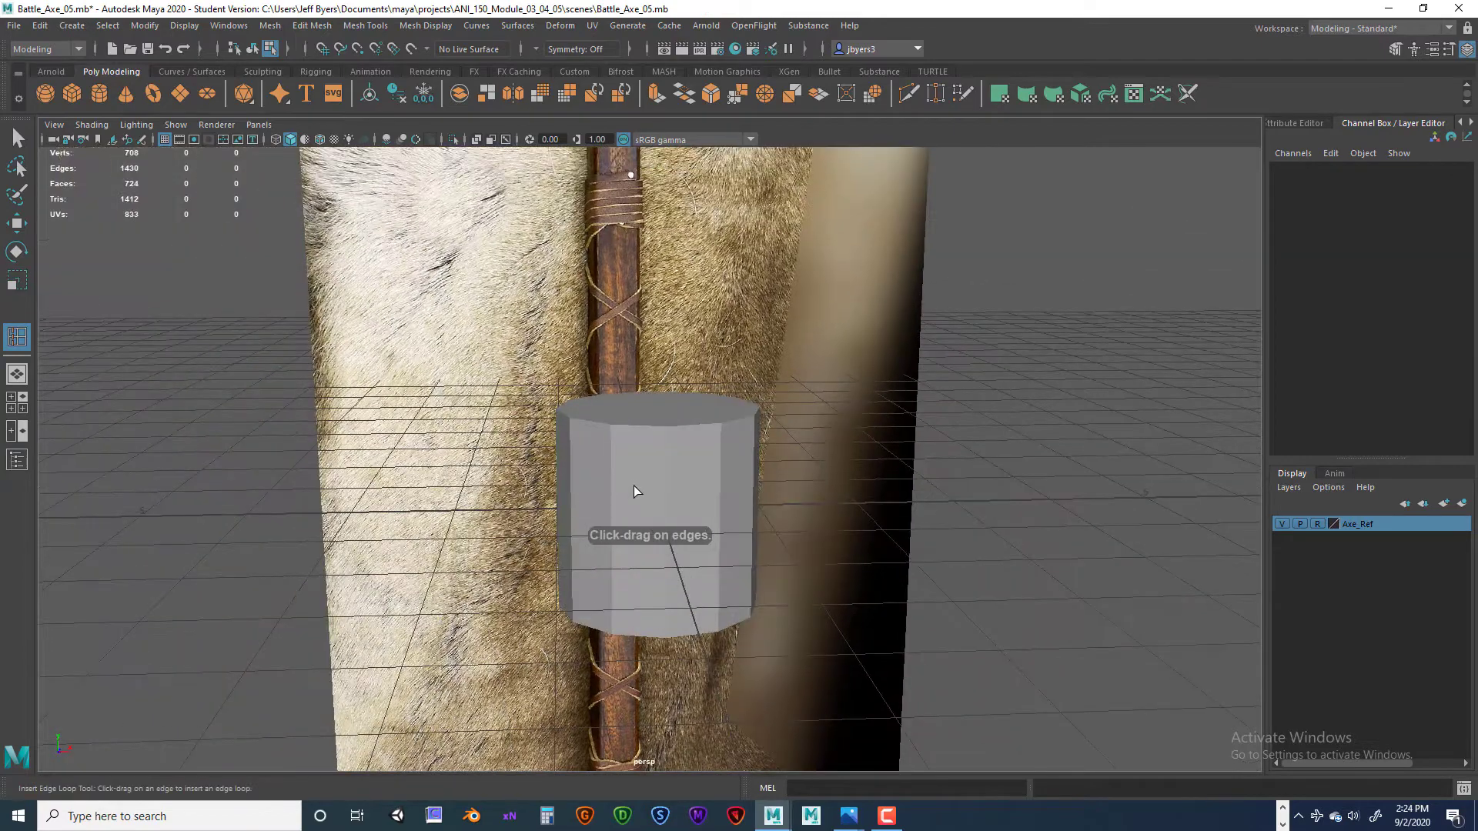
left_click(635, 487)
scroll(688, 510, "up", 2)
scroll(689, 510, "down", 1)
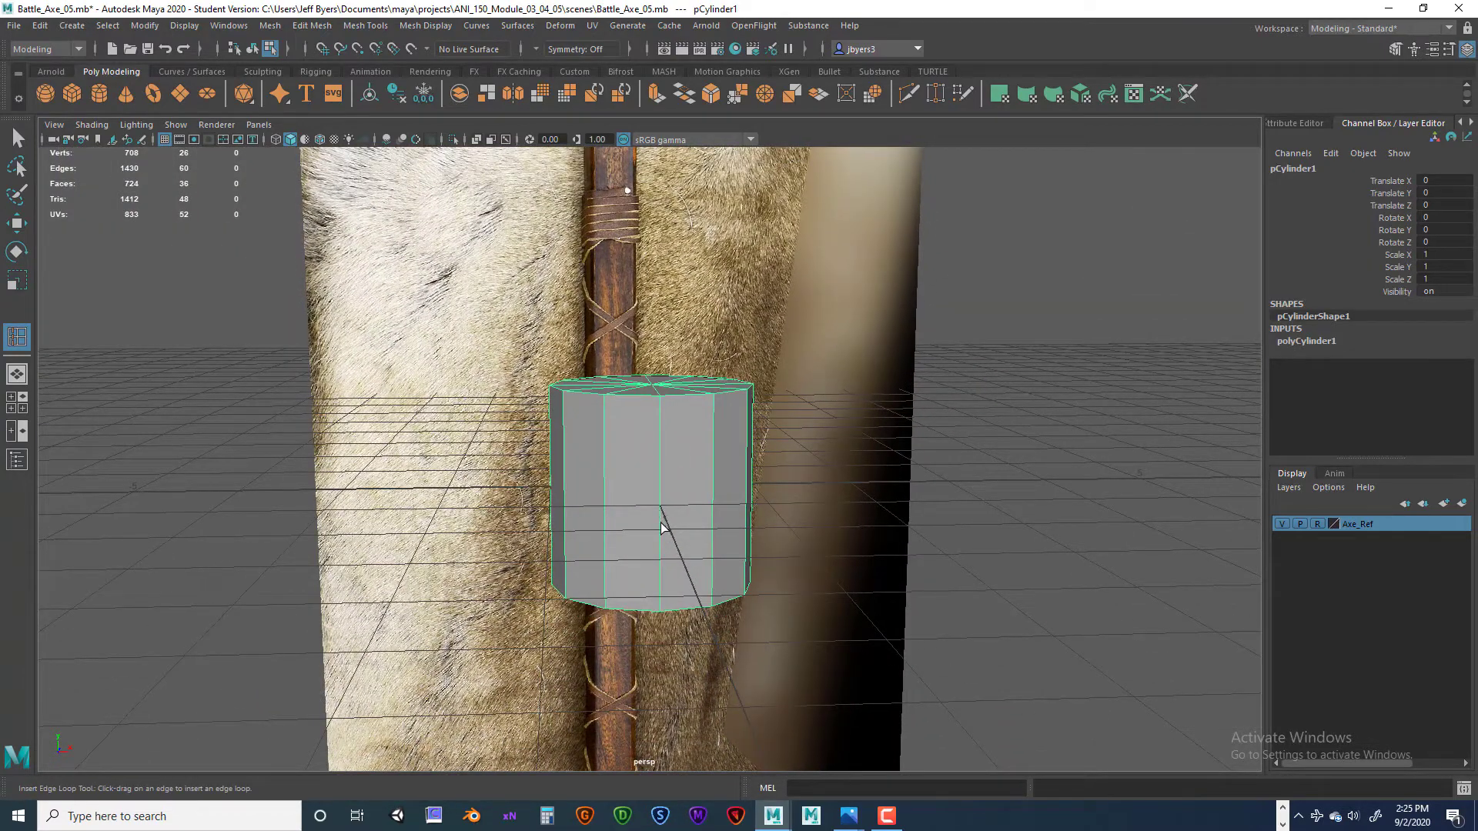
left_click(660, 577)
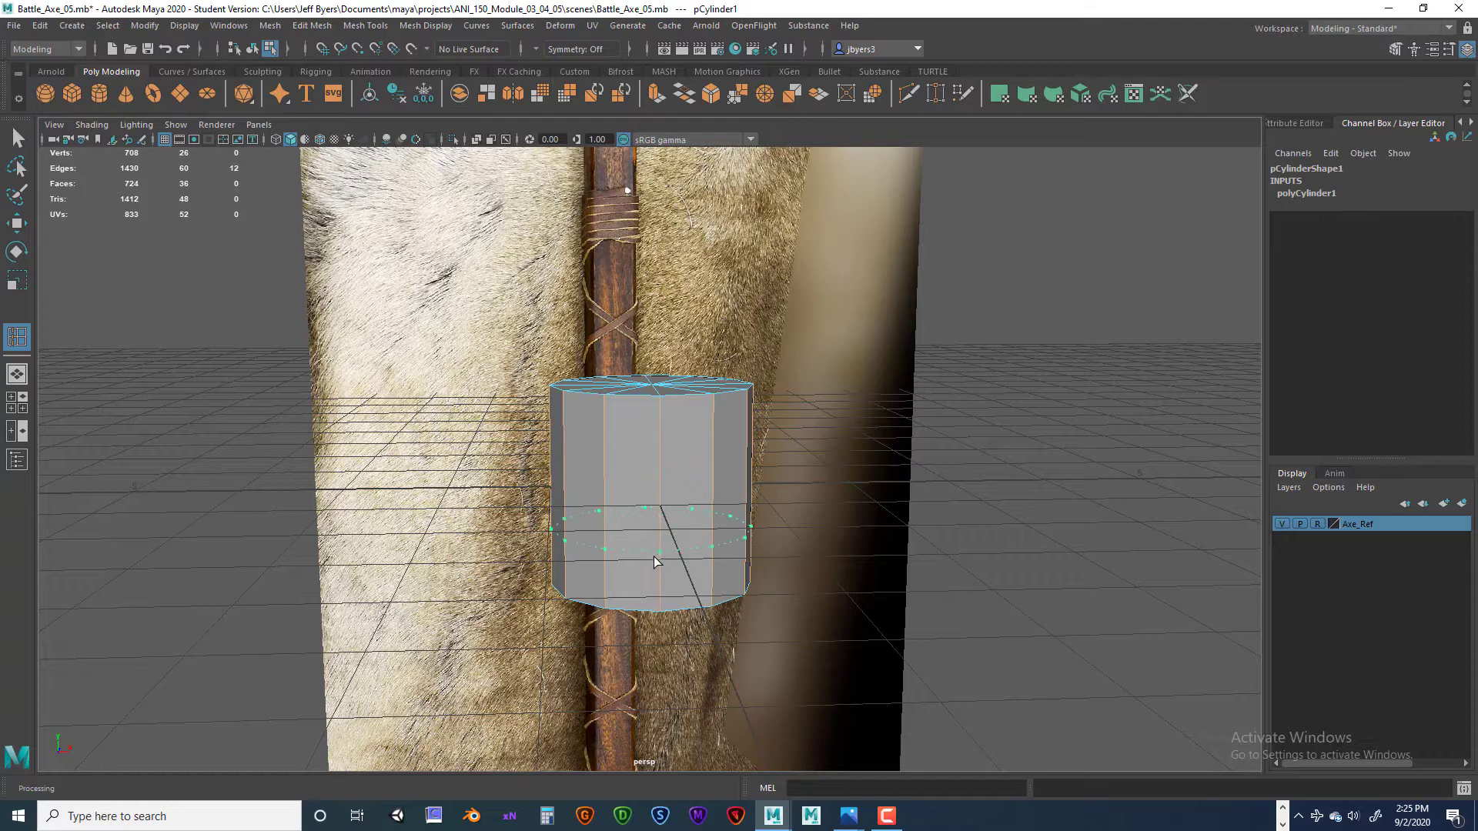
left_click(654, 586)
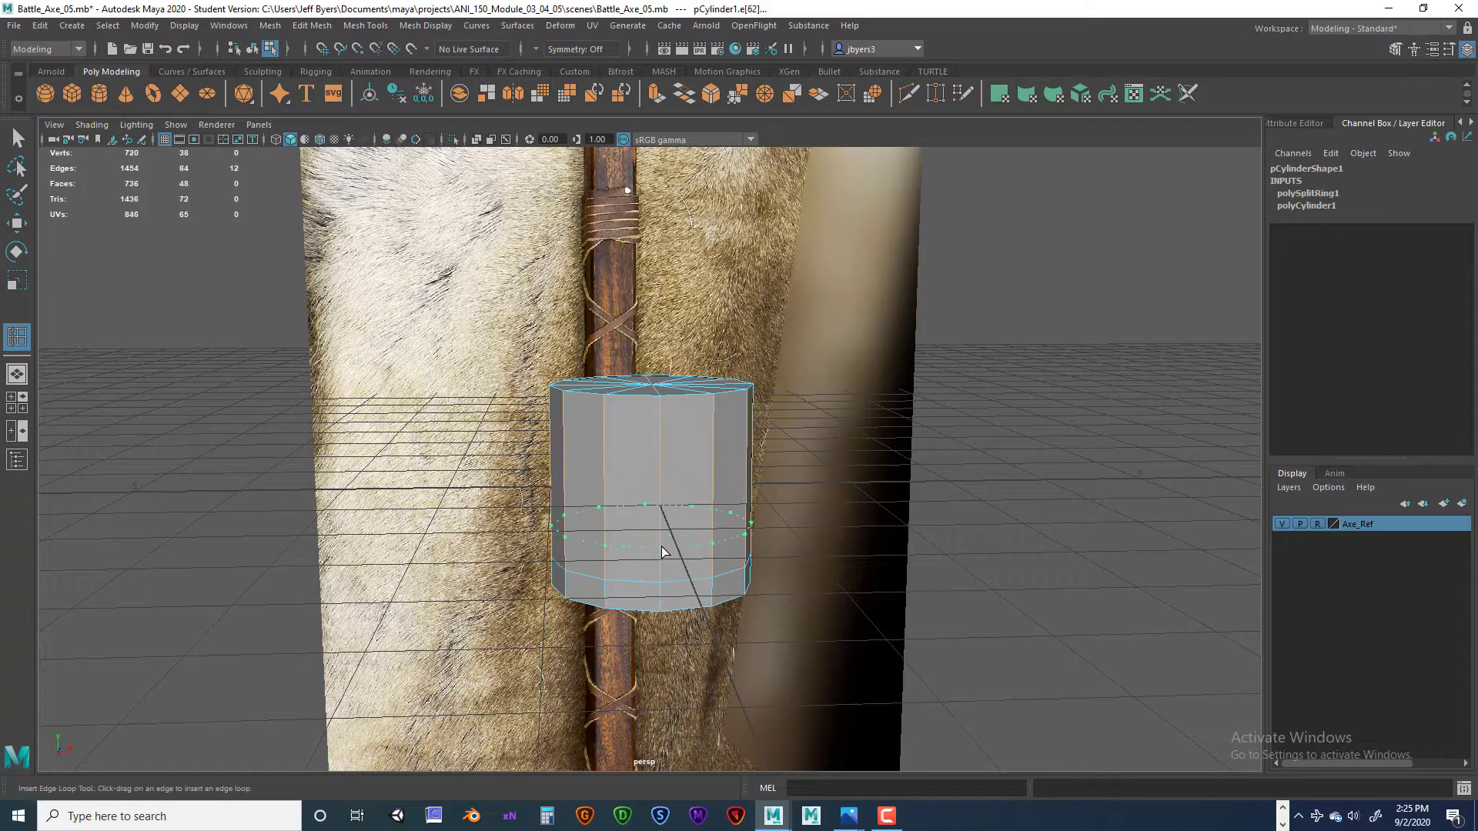
left_click(661, 556)
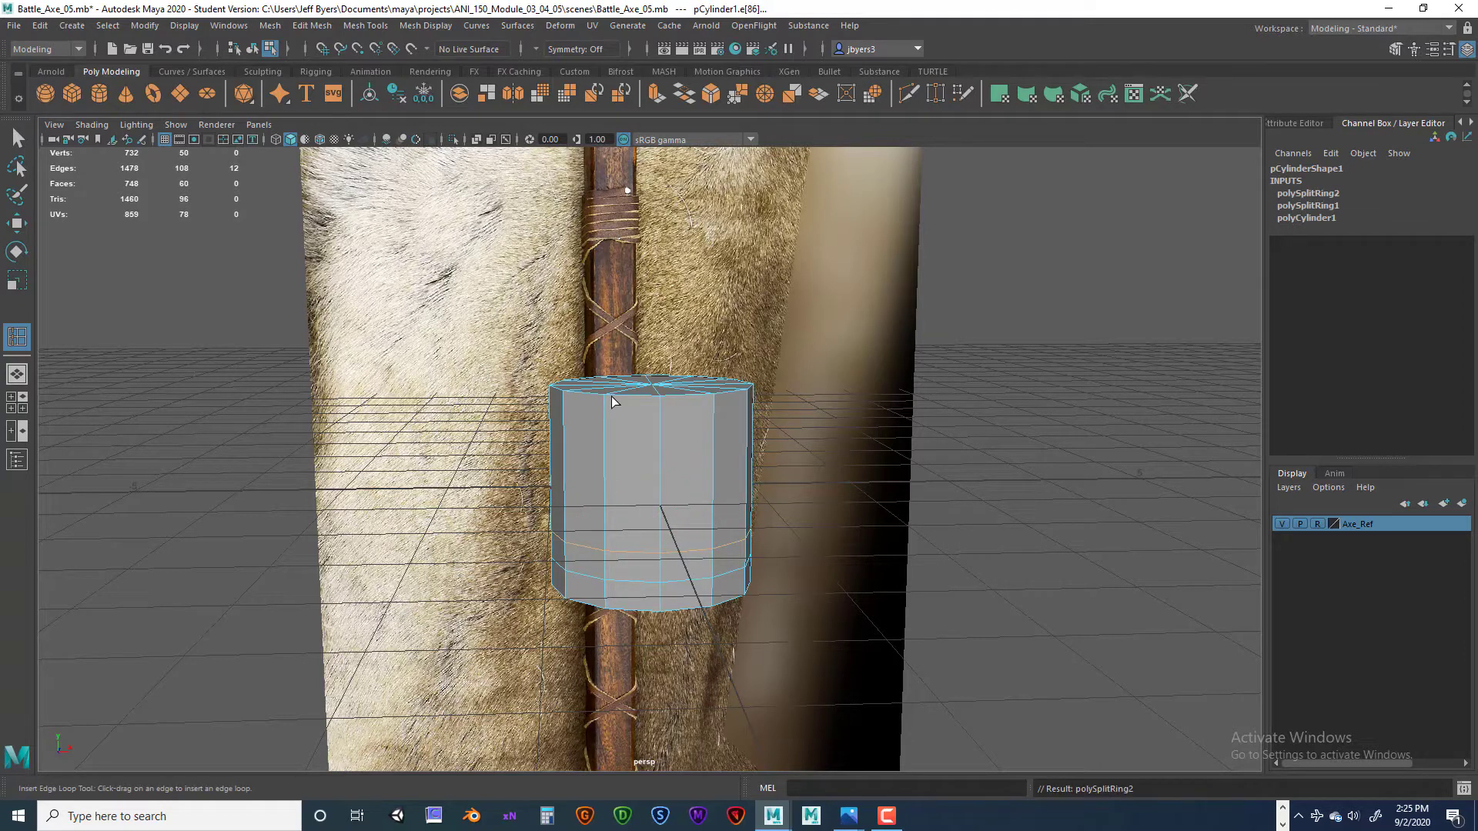
- In the top view, select the cylinder's vertices flanking both points where its outline meets the Z axis
right_click_drag(611, 396, 586, 518)
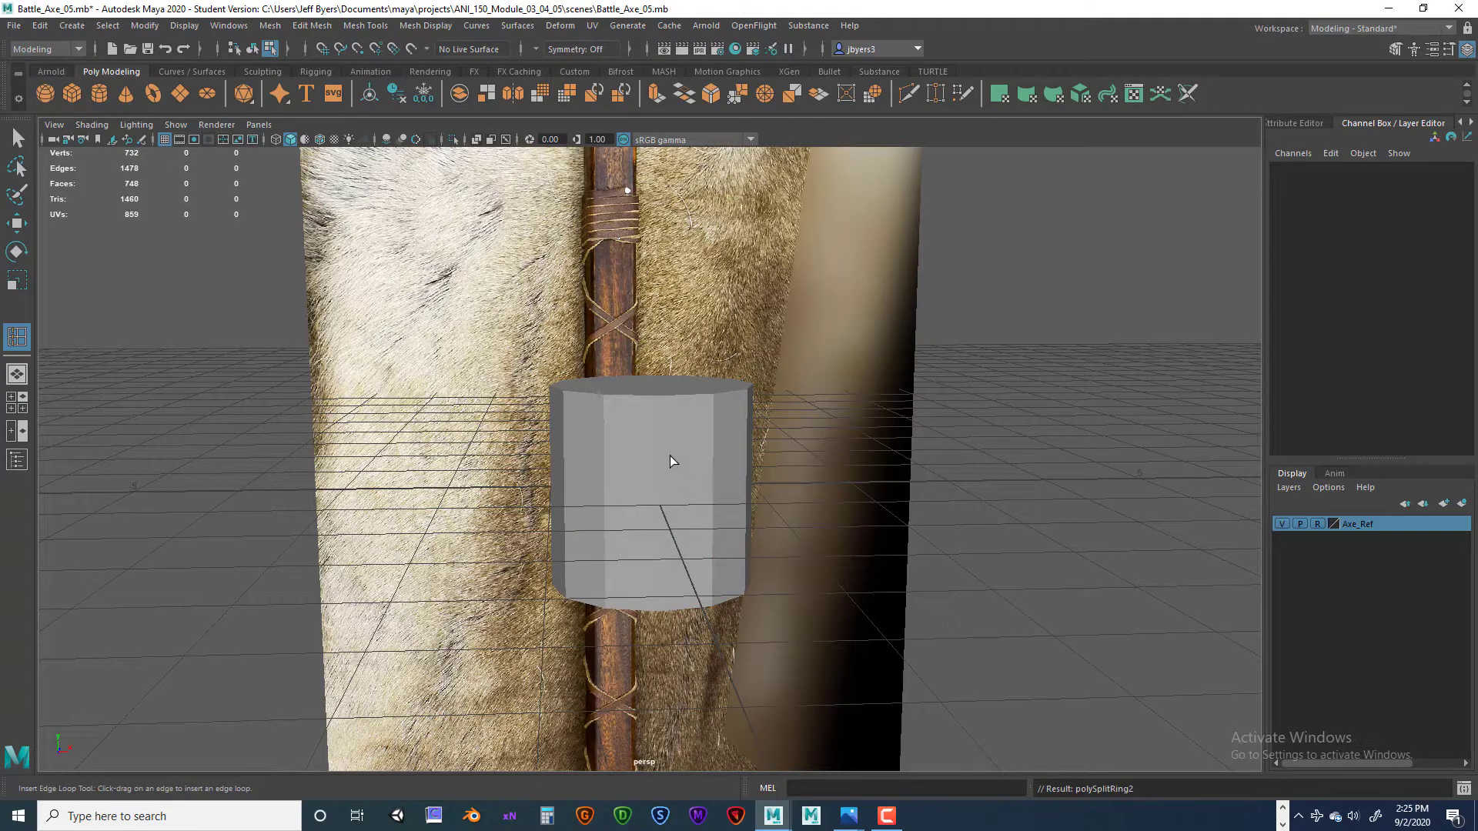
key("space")
key("q")
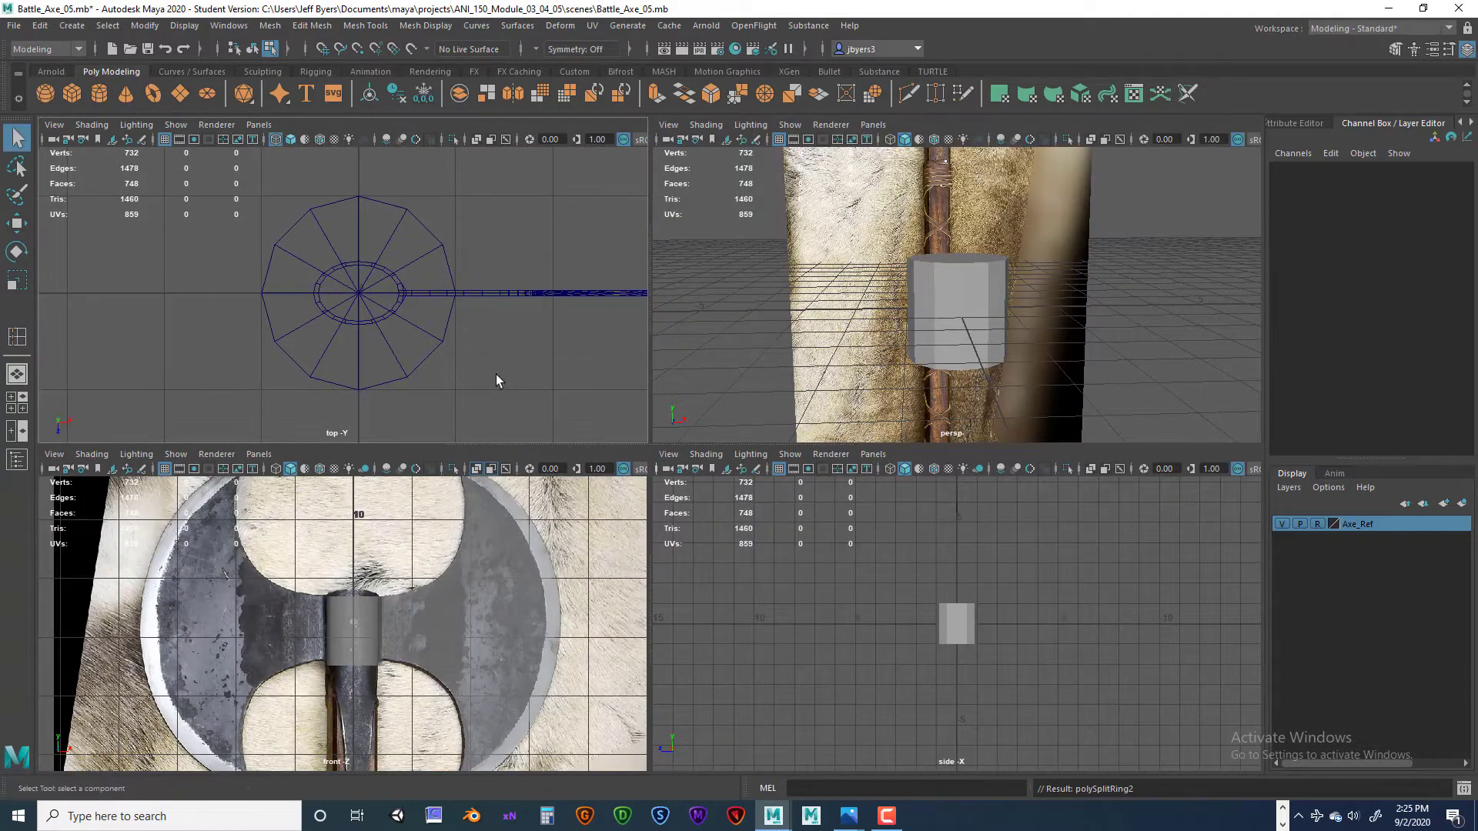
left_click(445, 331)
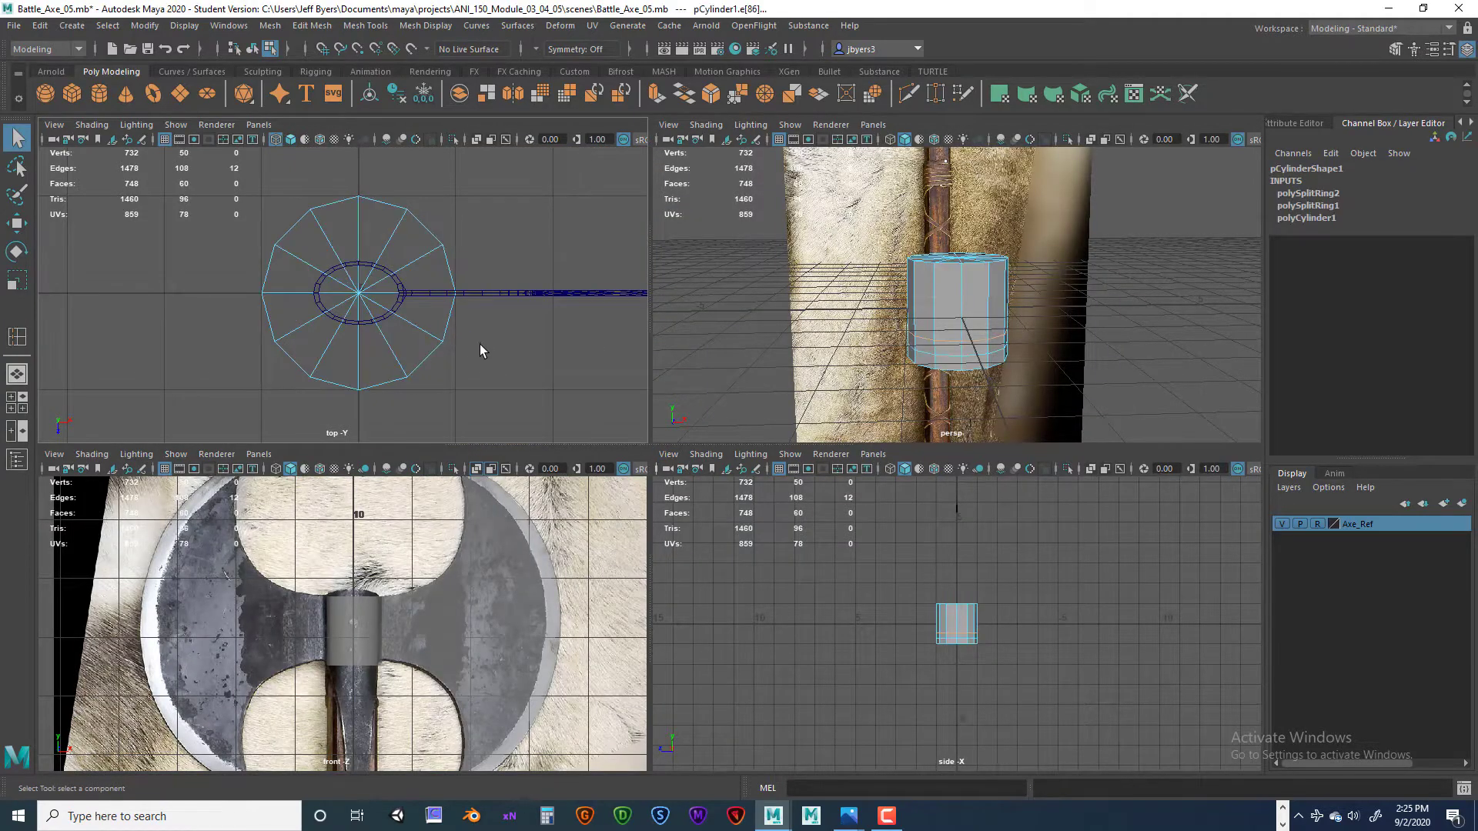
key("space")
right_click_drag(683, 300, 625, 318)
left_click_drag(568, 259, 635, 658)
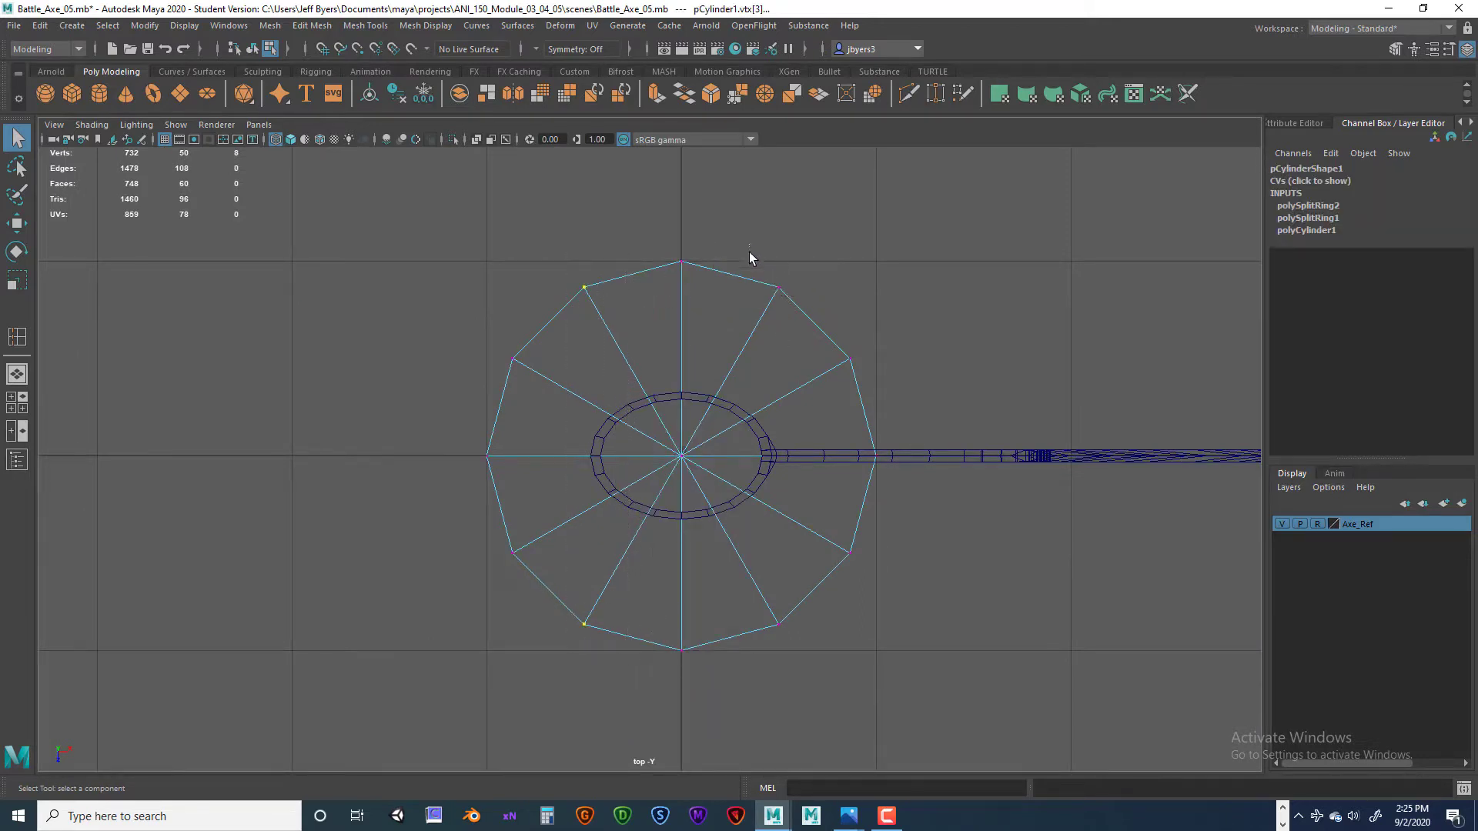
left_click_drag(749, 245, 799, 590, "shift")
- In the side view, remove the vertices of the two lowest rows from the selection
key("space")
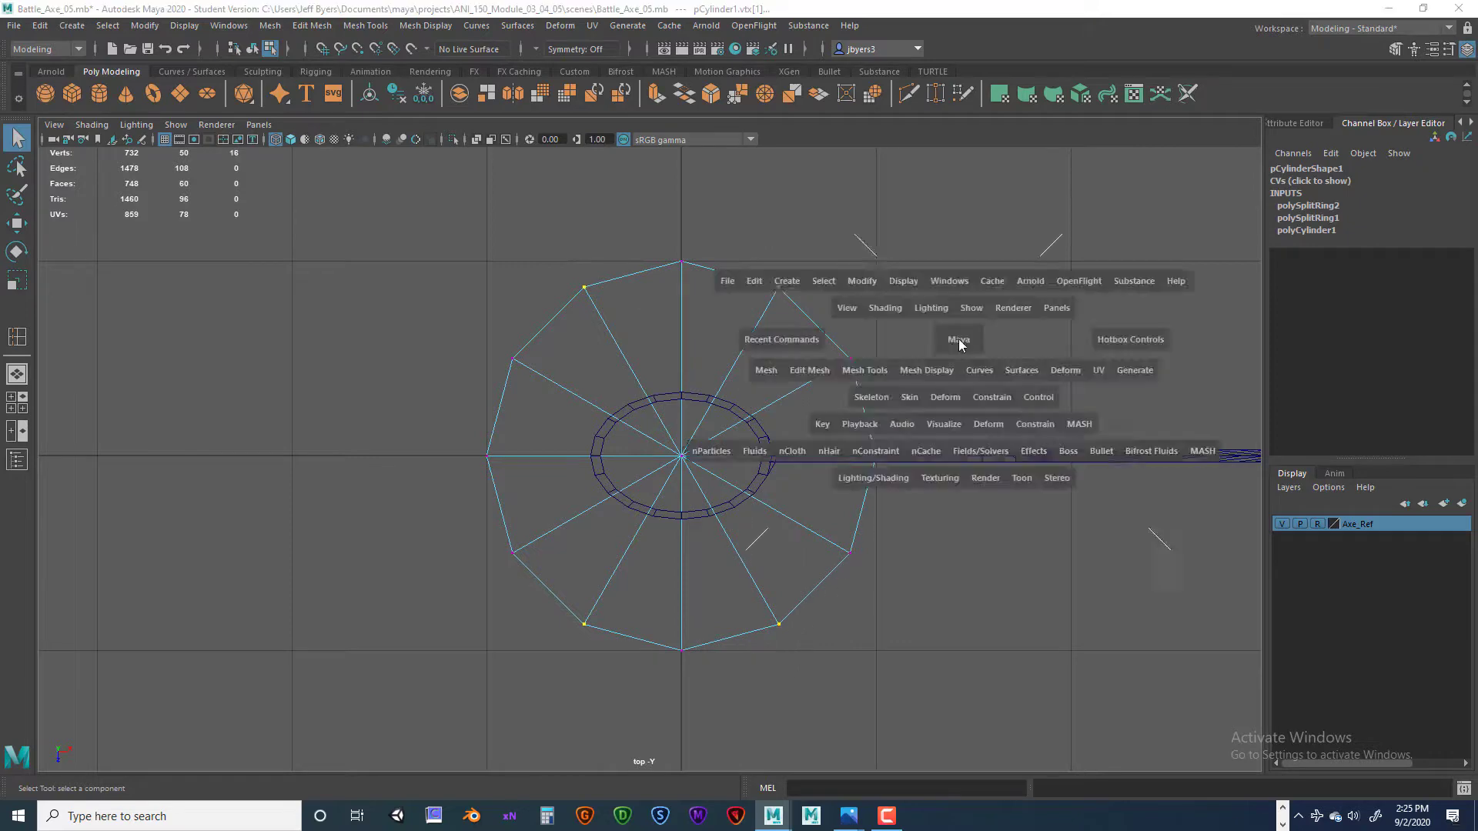
key("space")
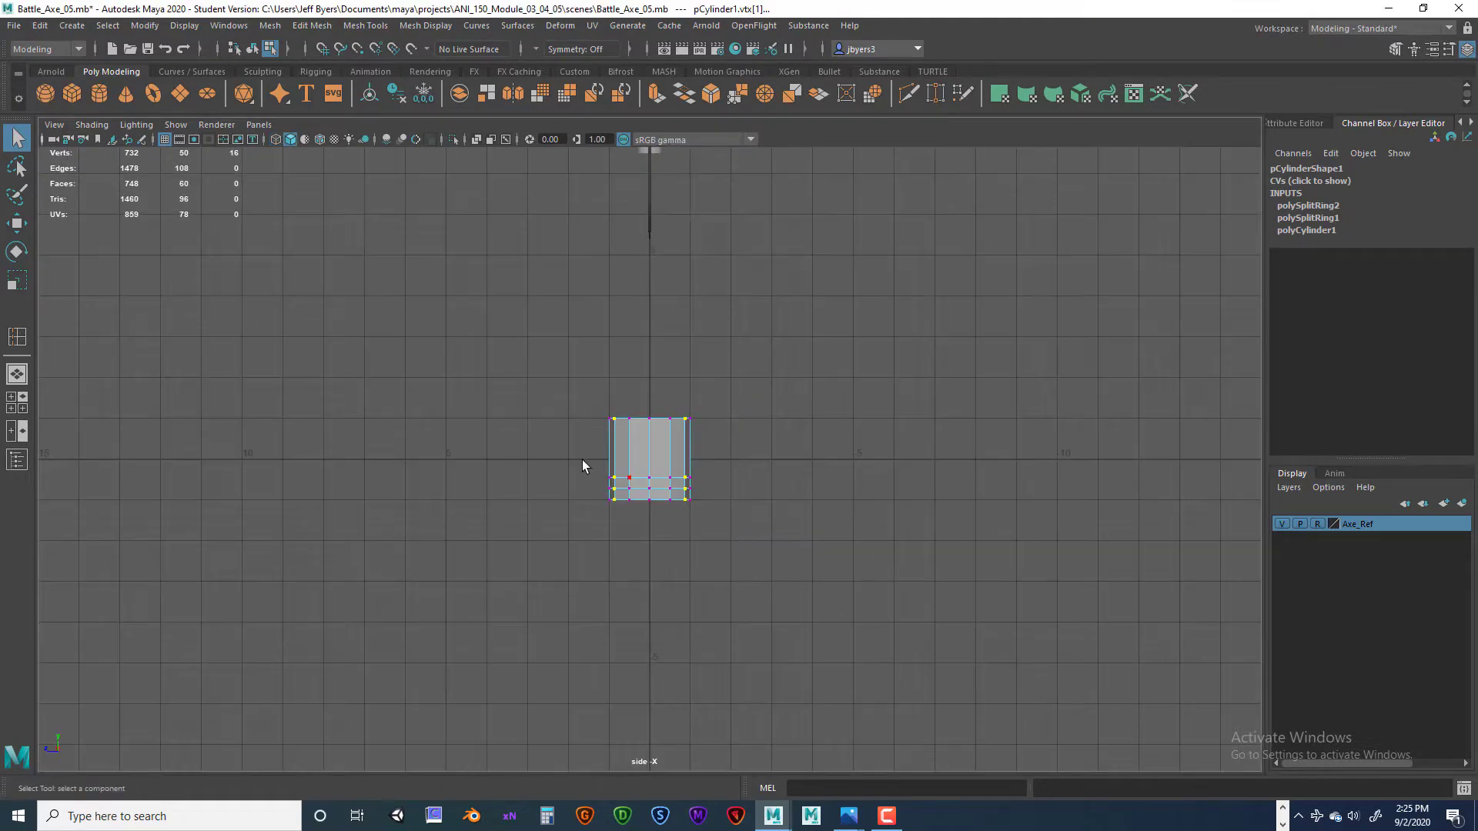
scroll(616, 501, "up", 6)
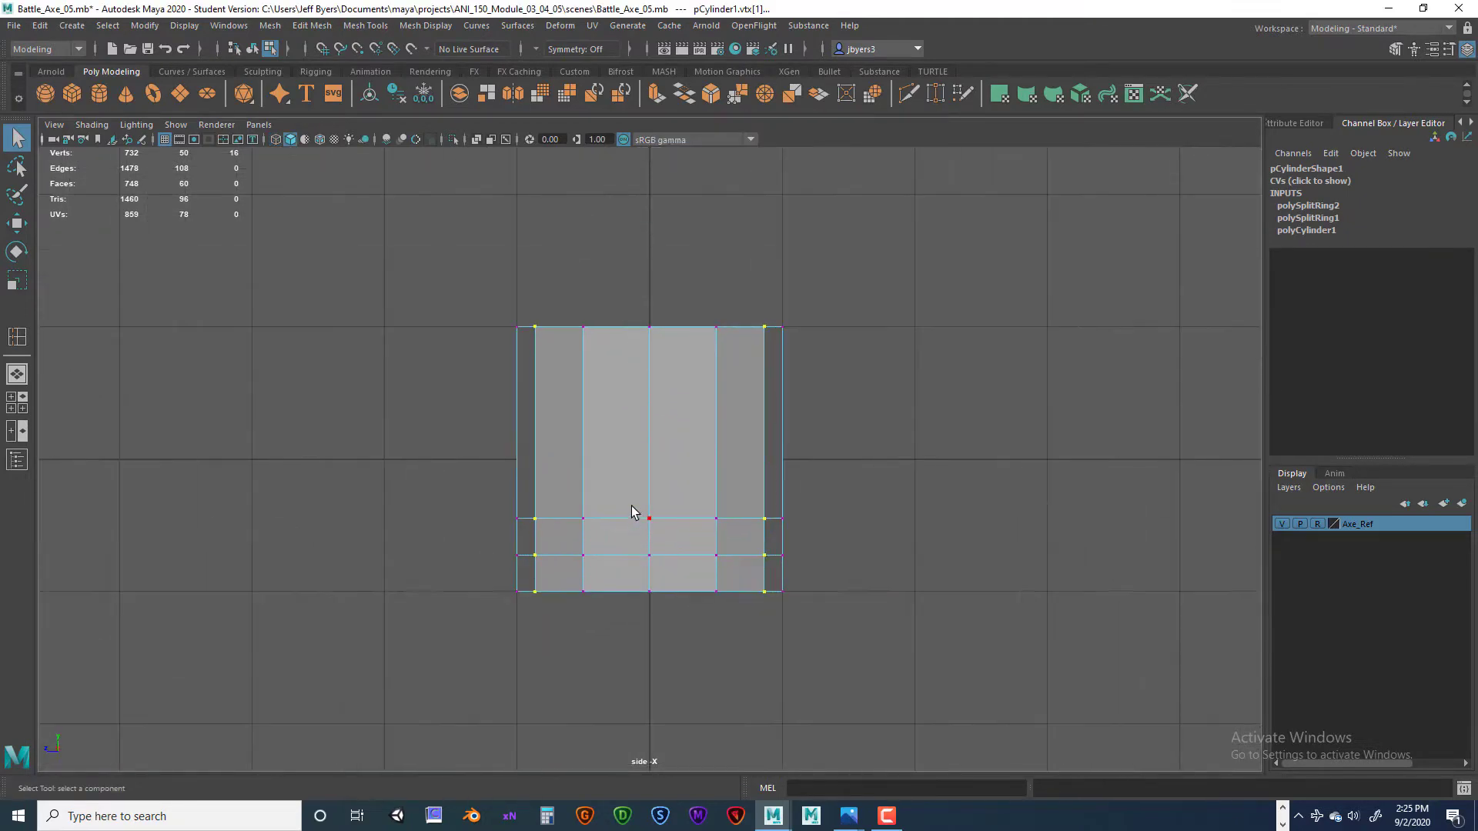
left_click_drag(475, 540, 816, 627, "ctrl")
- In the top view, scale the selected vertices close together along X and slightly outward along Z
key("space")
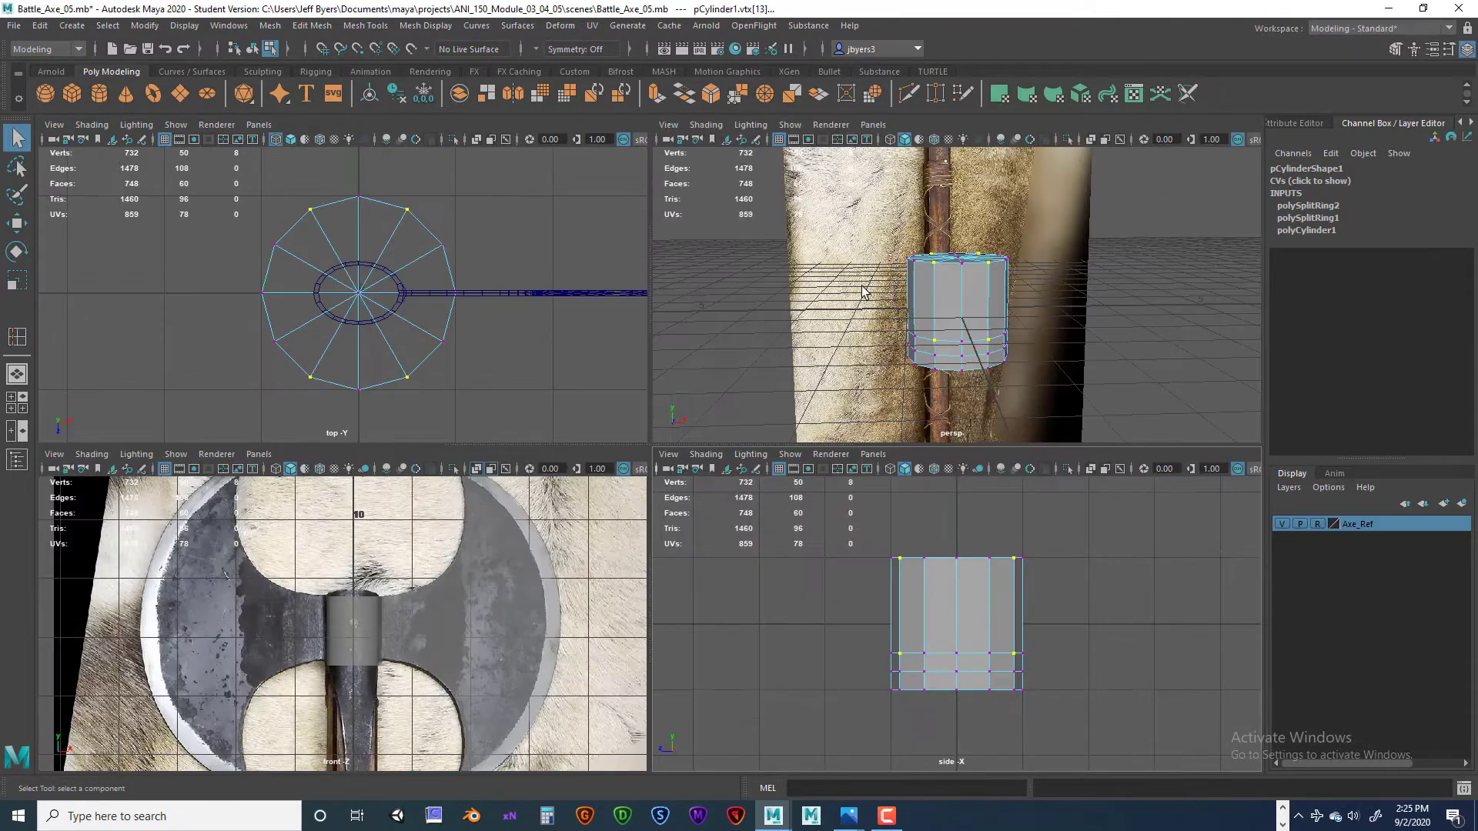
key("space")
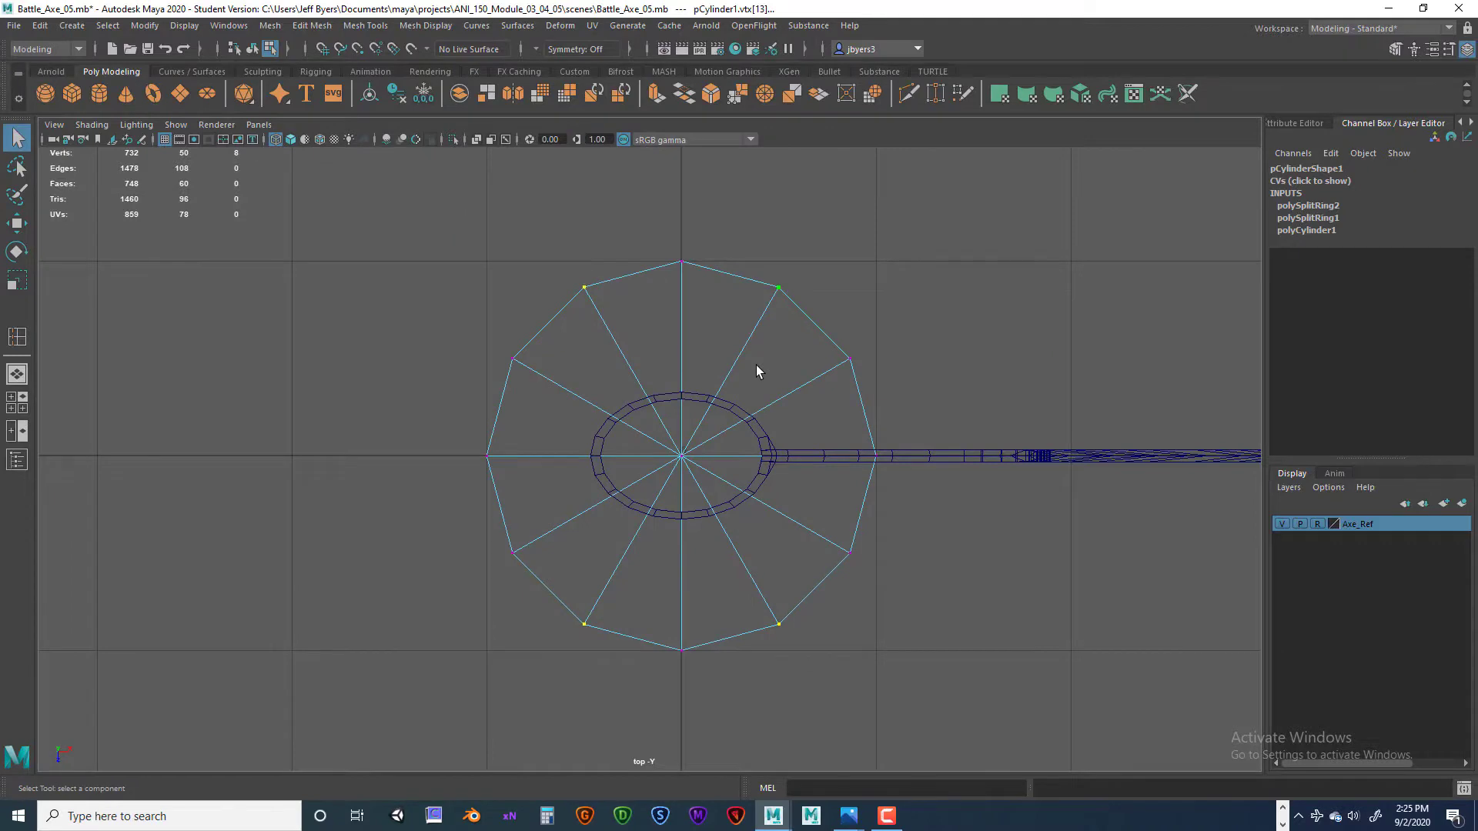
key("r")
left_click_drag(751, 456, 696, 458)
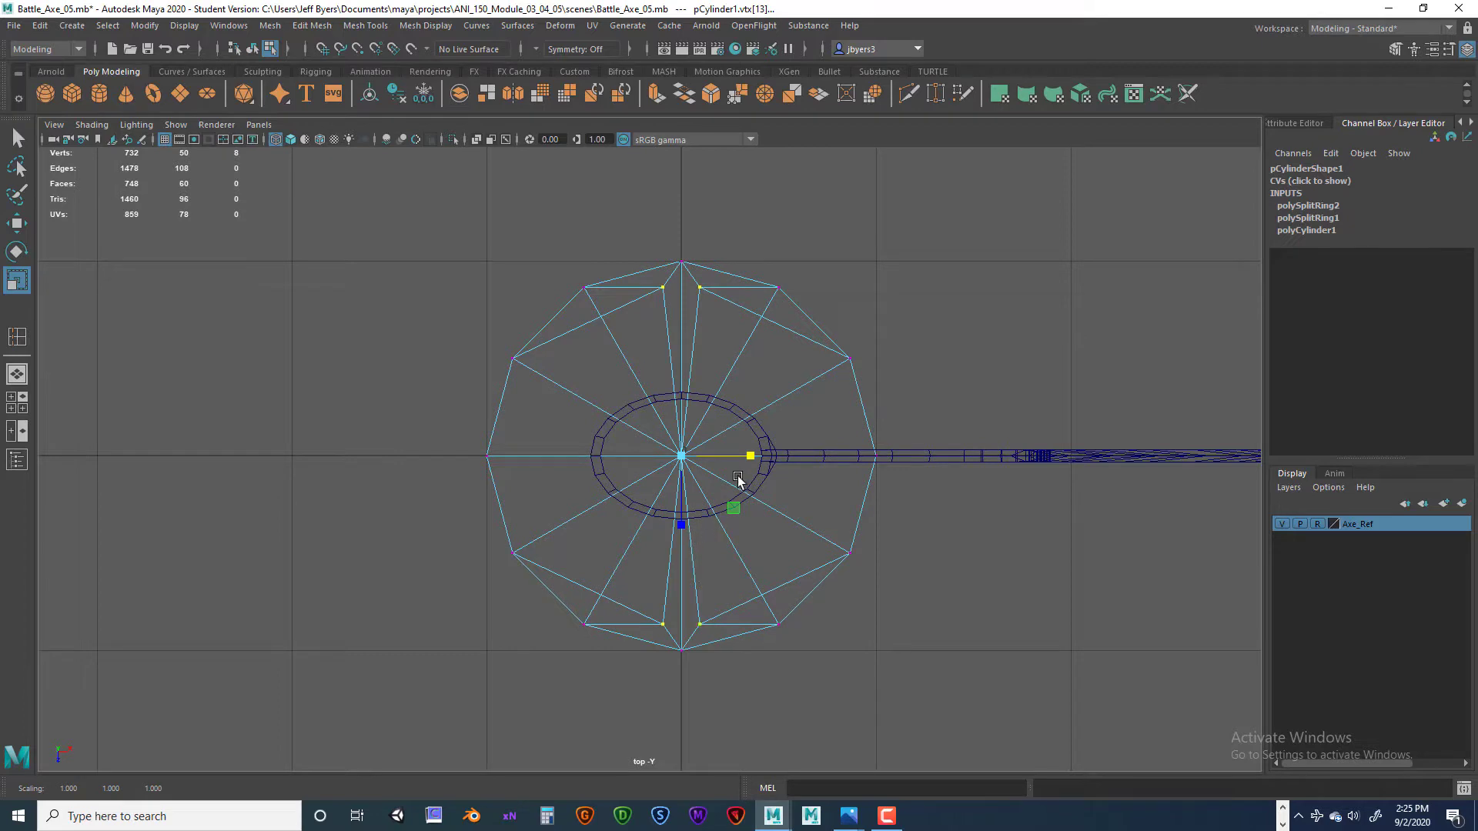
left_click_drag(756, 457, 745, 458)
mouse_move(685, 516)
left_mouse_down()
mouse_move(684, 560)
mouse_move(687, 531)
left_mouse_up()
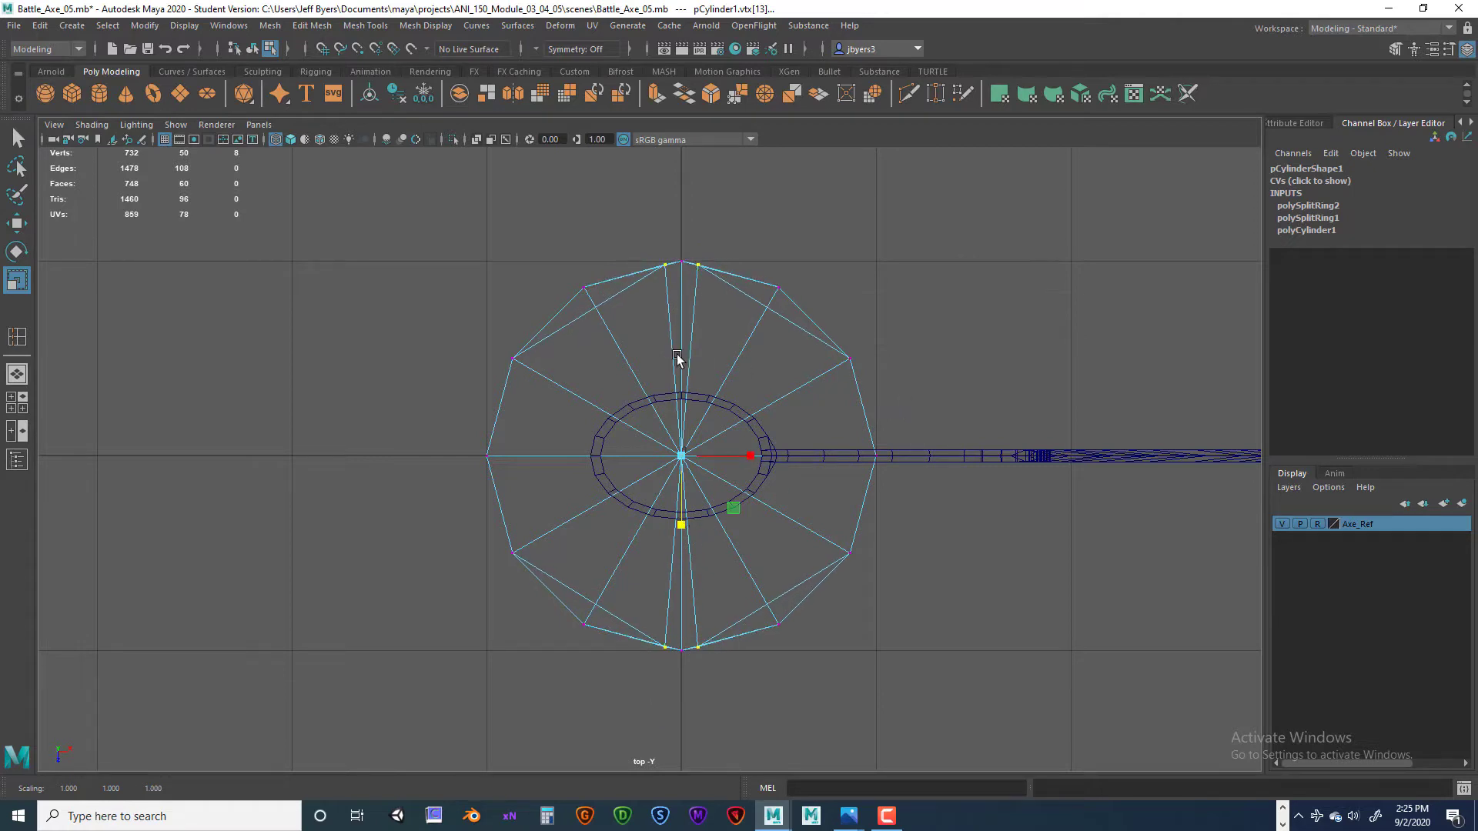
- Select the vertices flanking both X-axis points of the cylinder, excluding those in the two lowest rows
left_click_drag(453, 353, 931, 389)
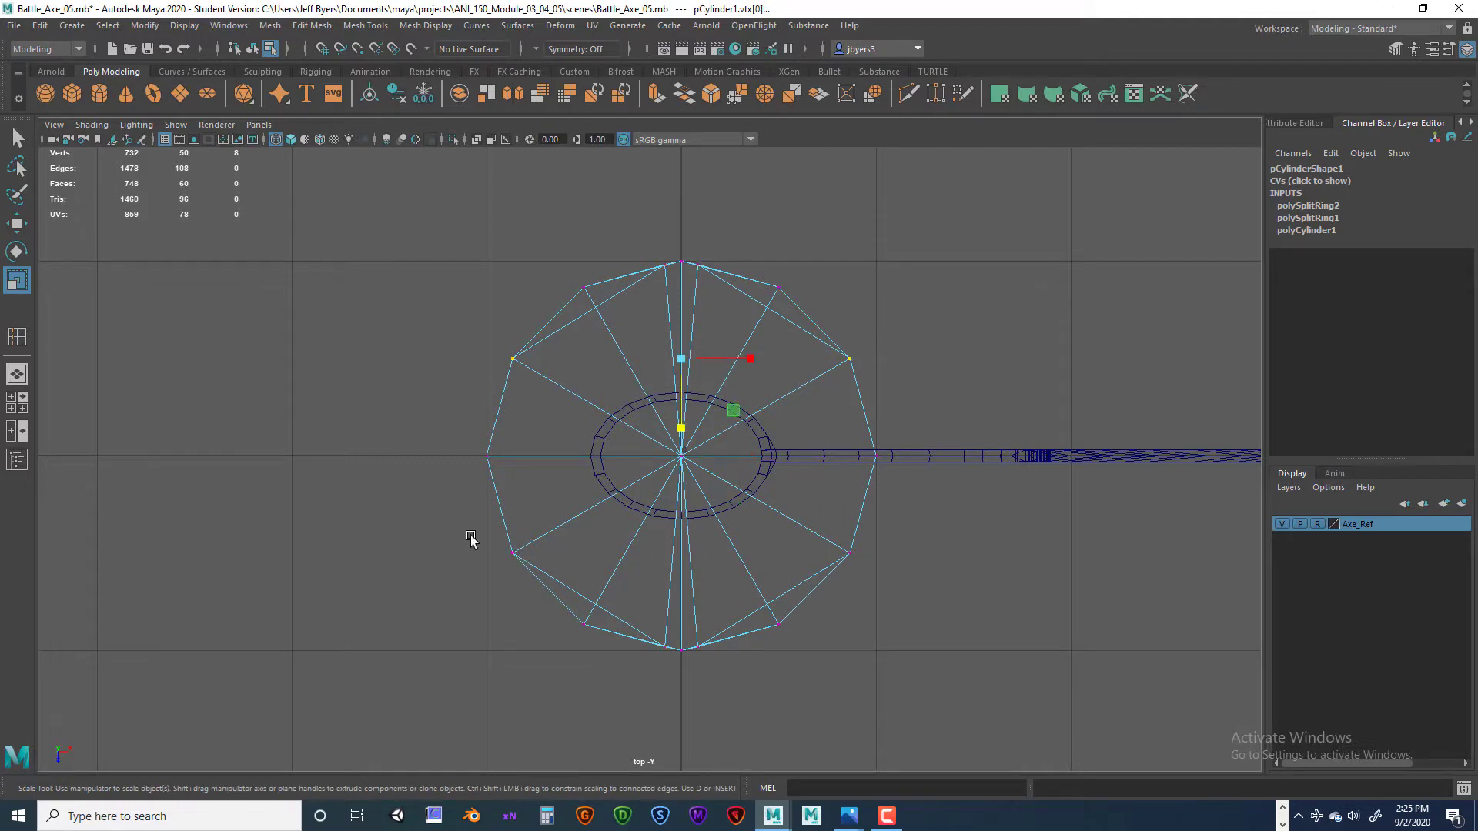
left_click_drag(472, 532, 907, 573, "shift")
key("space")
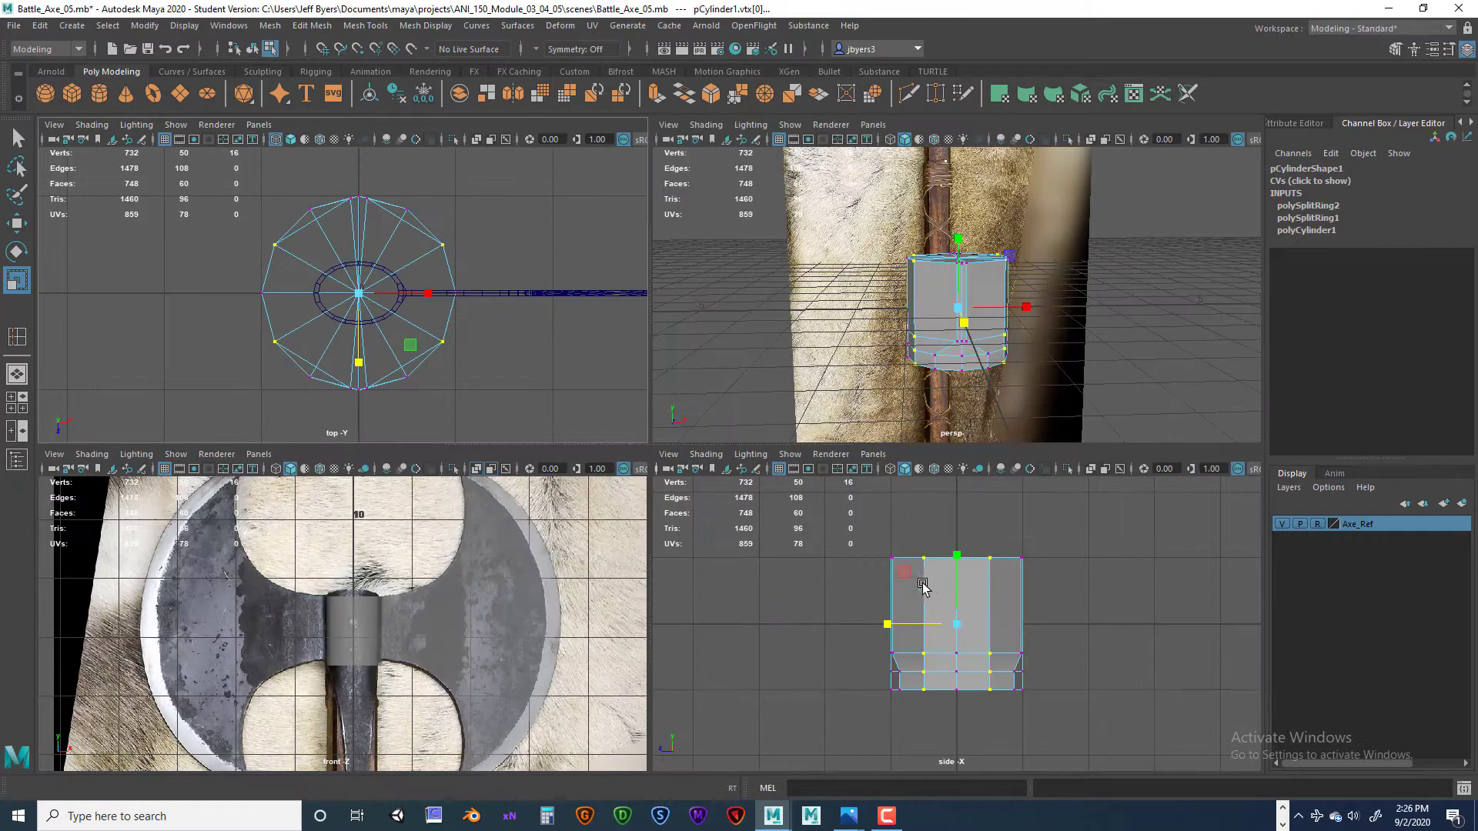
key("space")
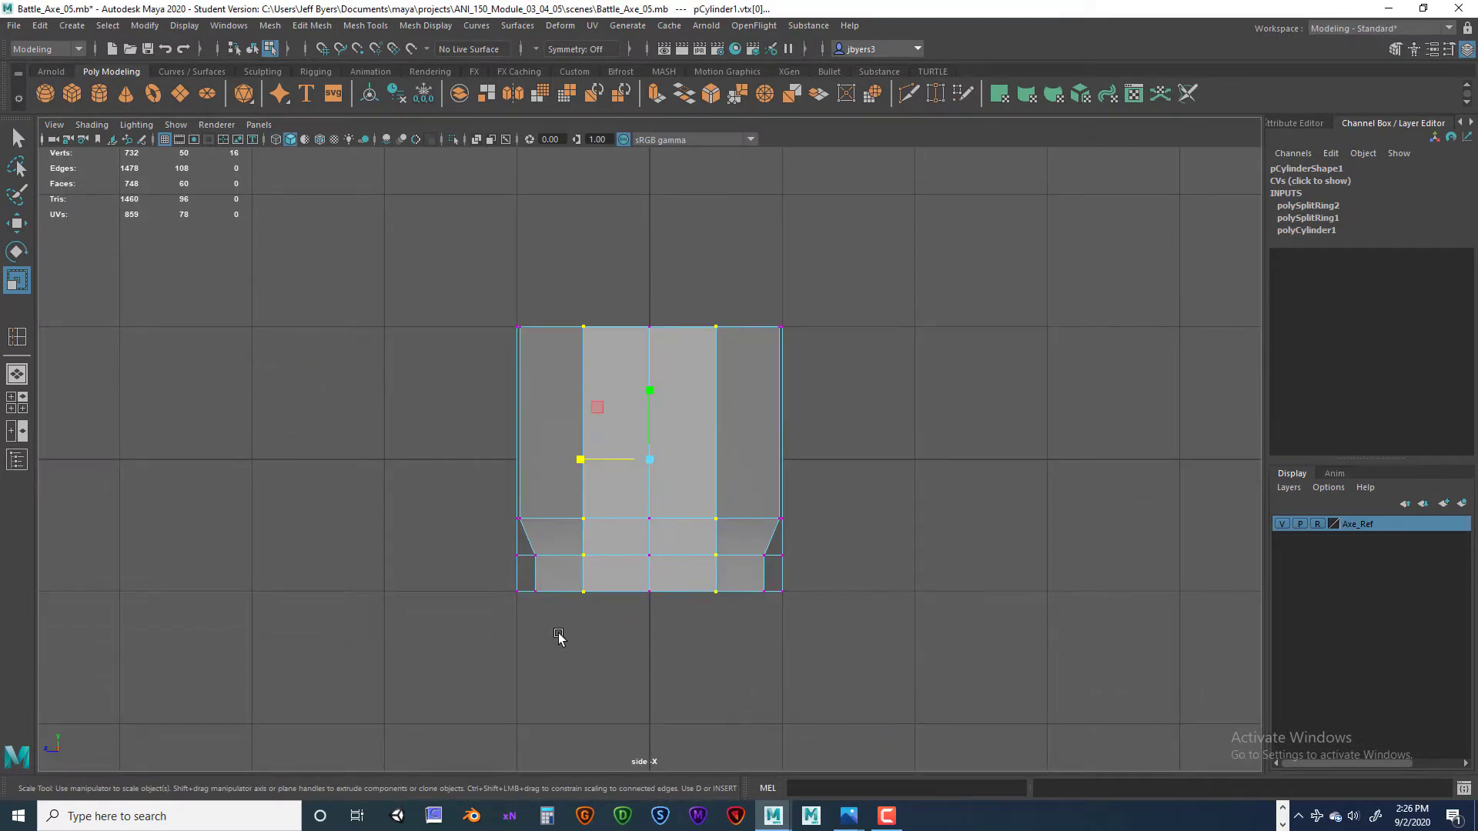
left_click_drag(534, 668, 774, 537, "ctrl")
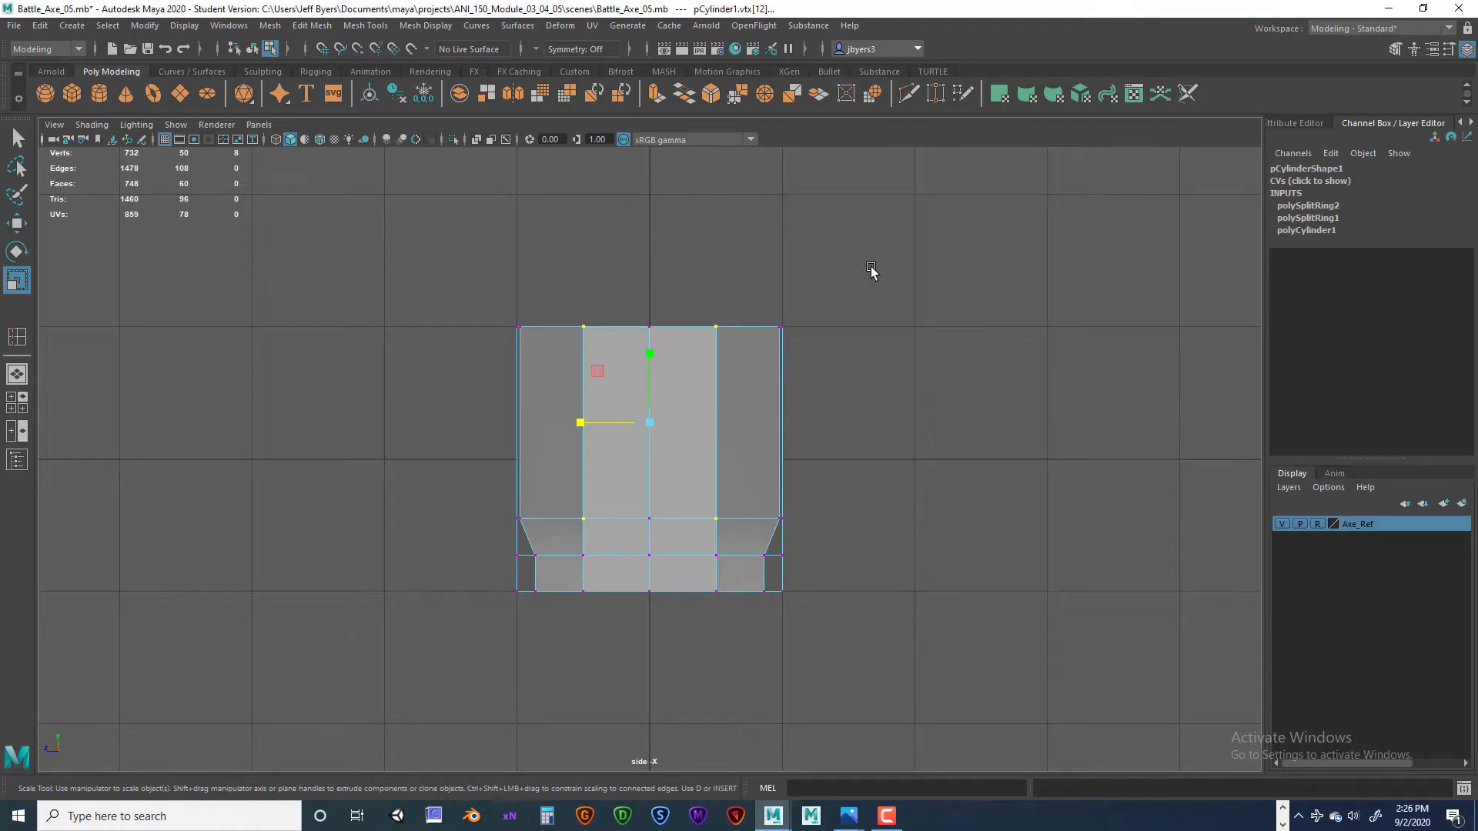
- In the top view, scale the vertices flanking the X-axis points close together along Z and outward along X
key("space")
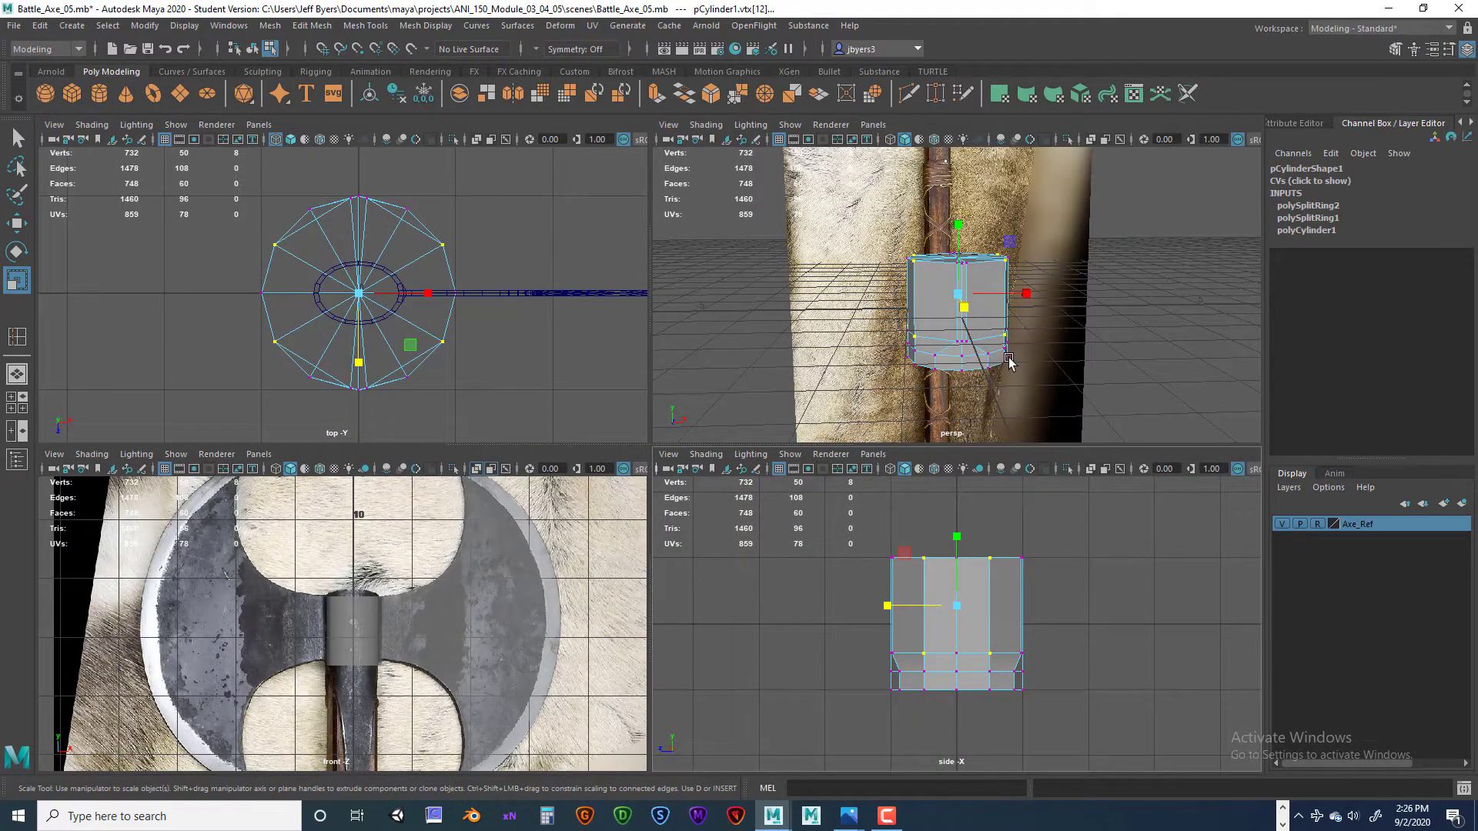
left_click_drag(1009, 362, 1062, 377, "alt")
key("super")
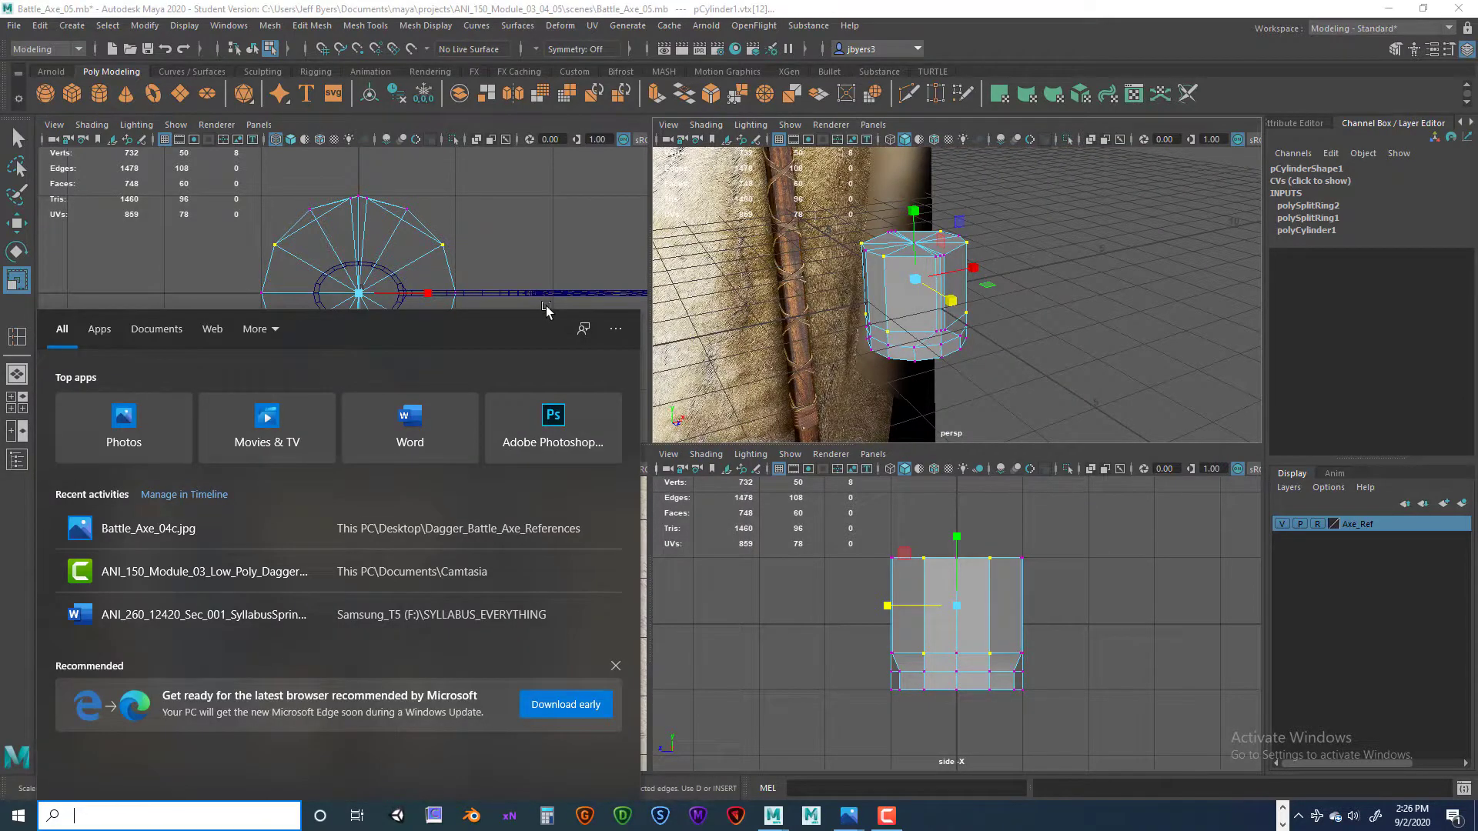
key("super")
key("super")
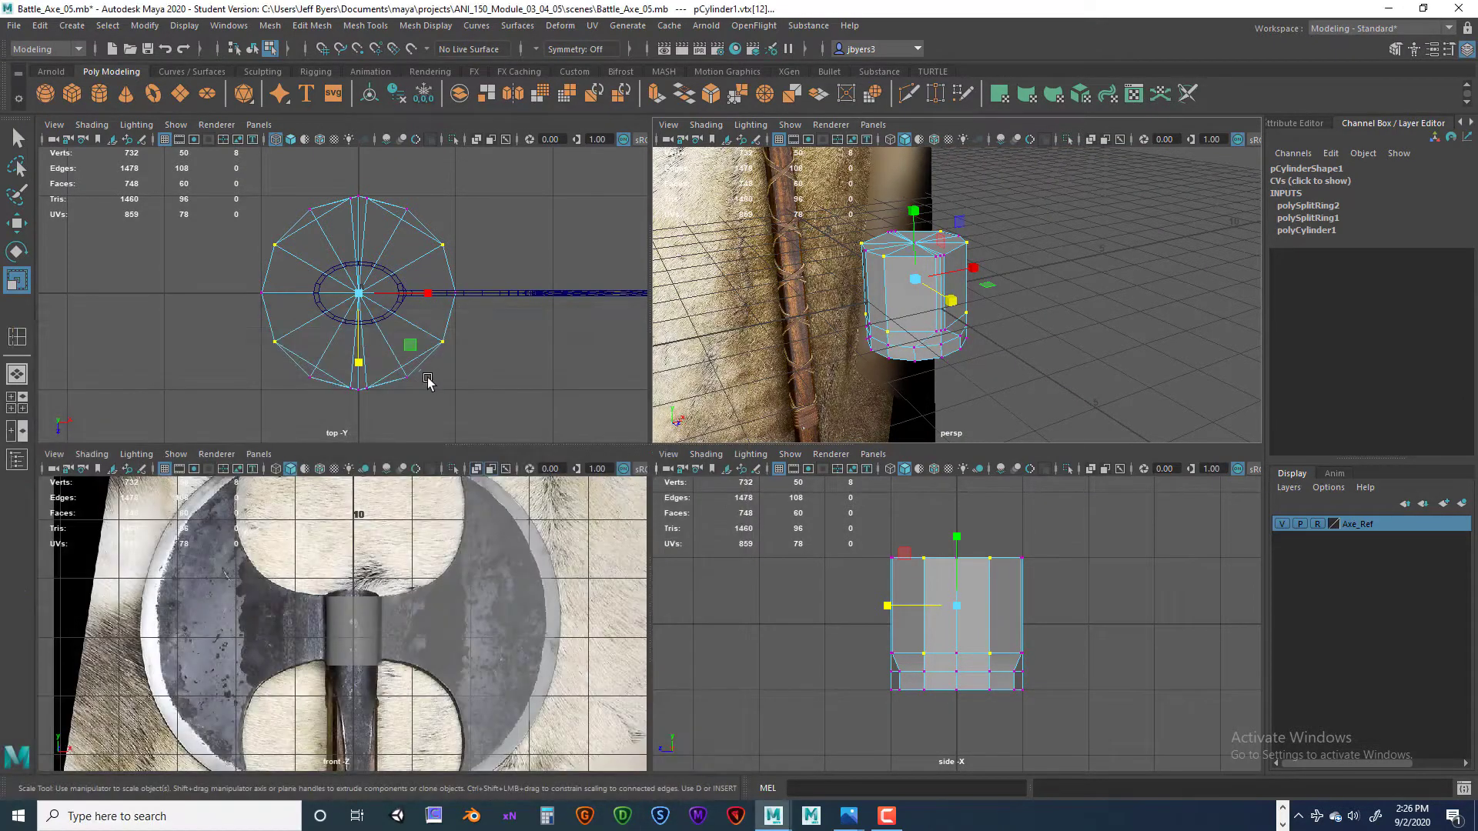
scroll(428, 379, "up", 2)
key("space")
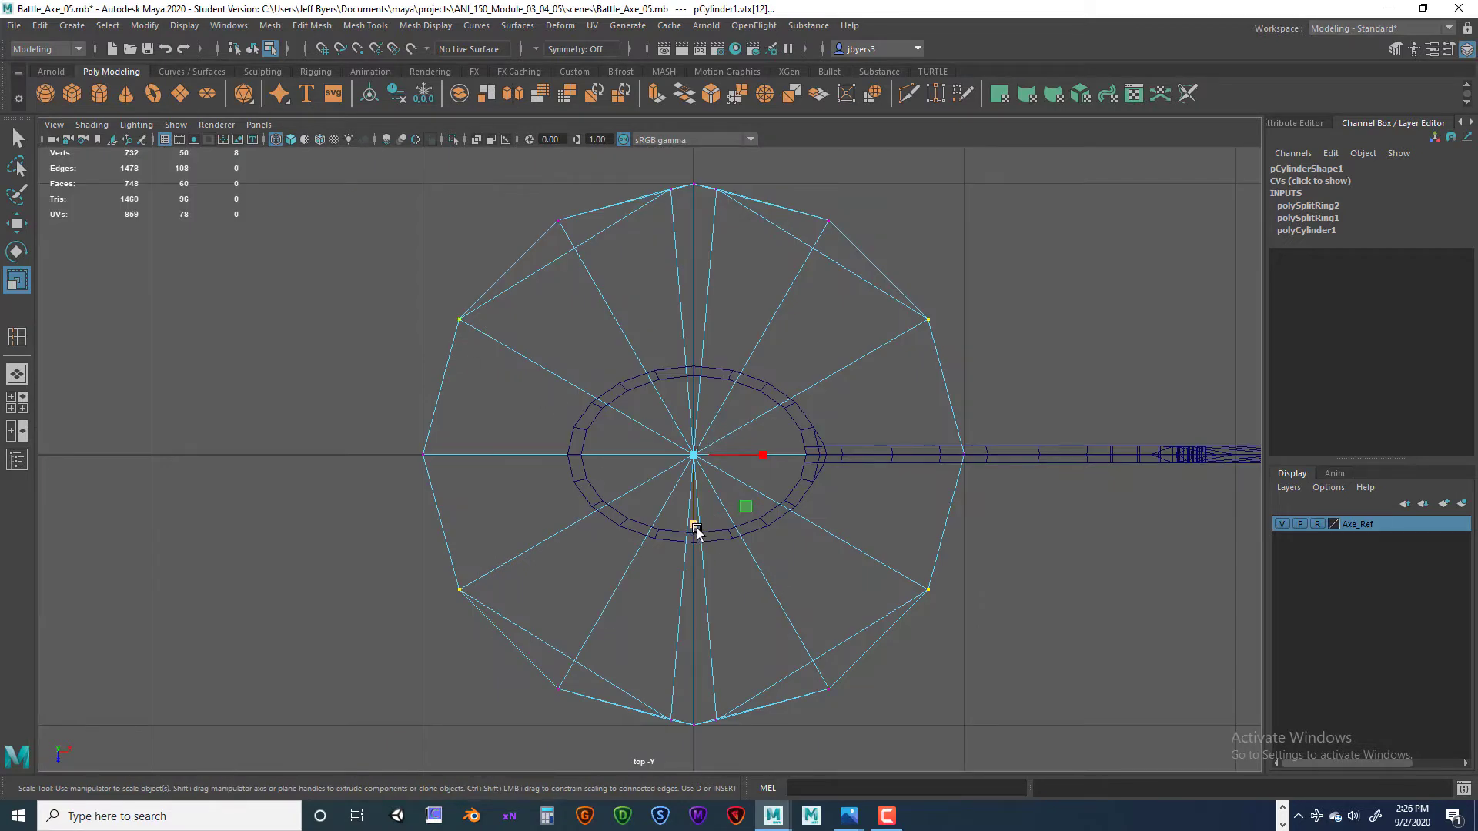
left_click_drag(695, 528, 770, 455)
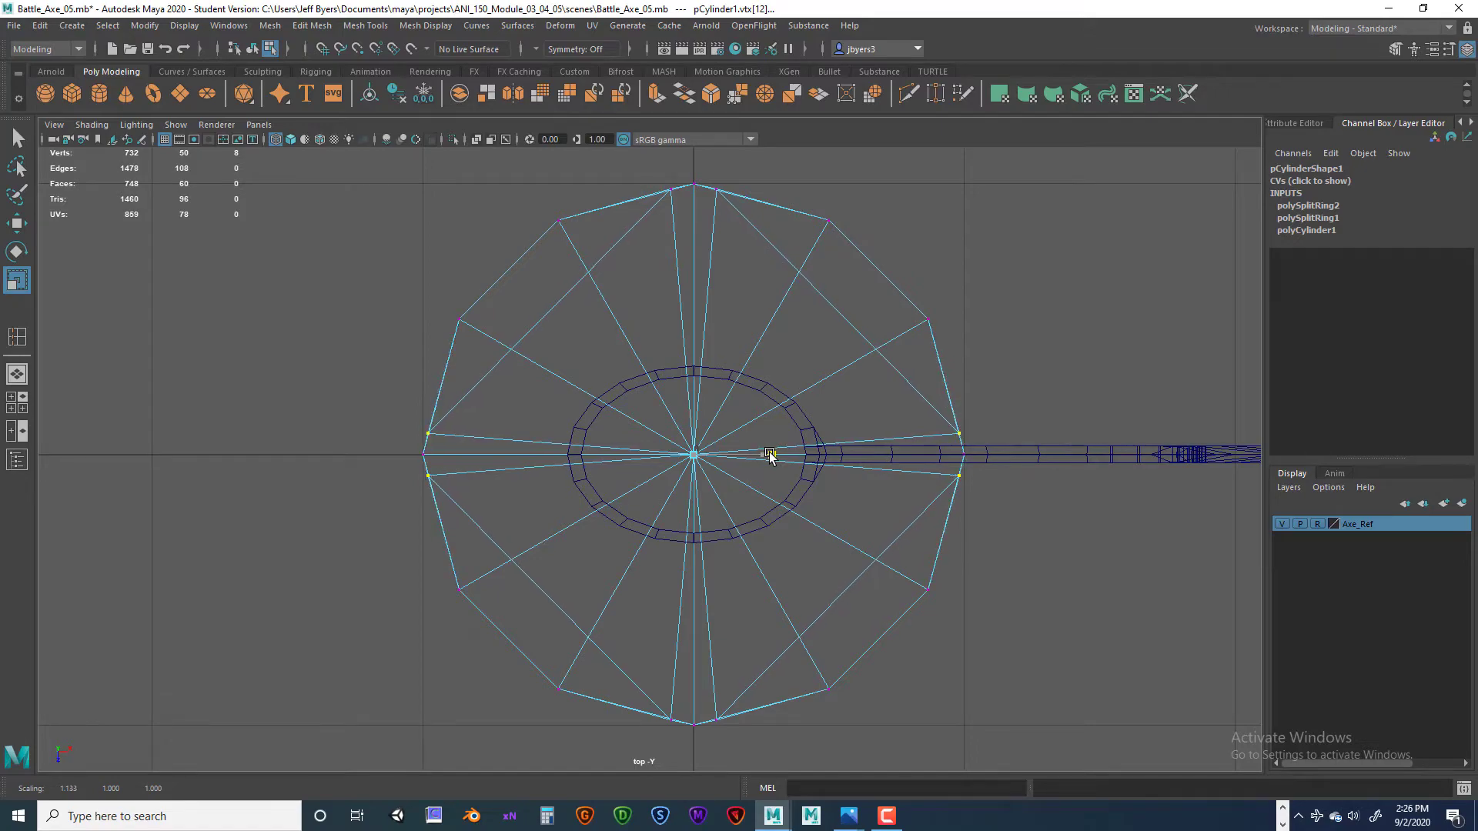
left_click_drag(770, 455, 770, 455)
- Show the reshaped cylinder in the perspective view and select it as a whole object
key("space")
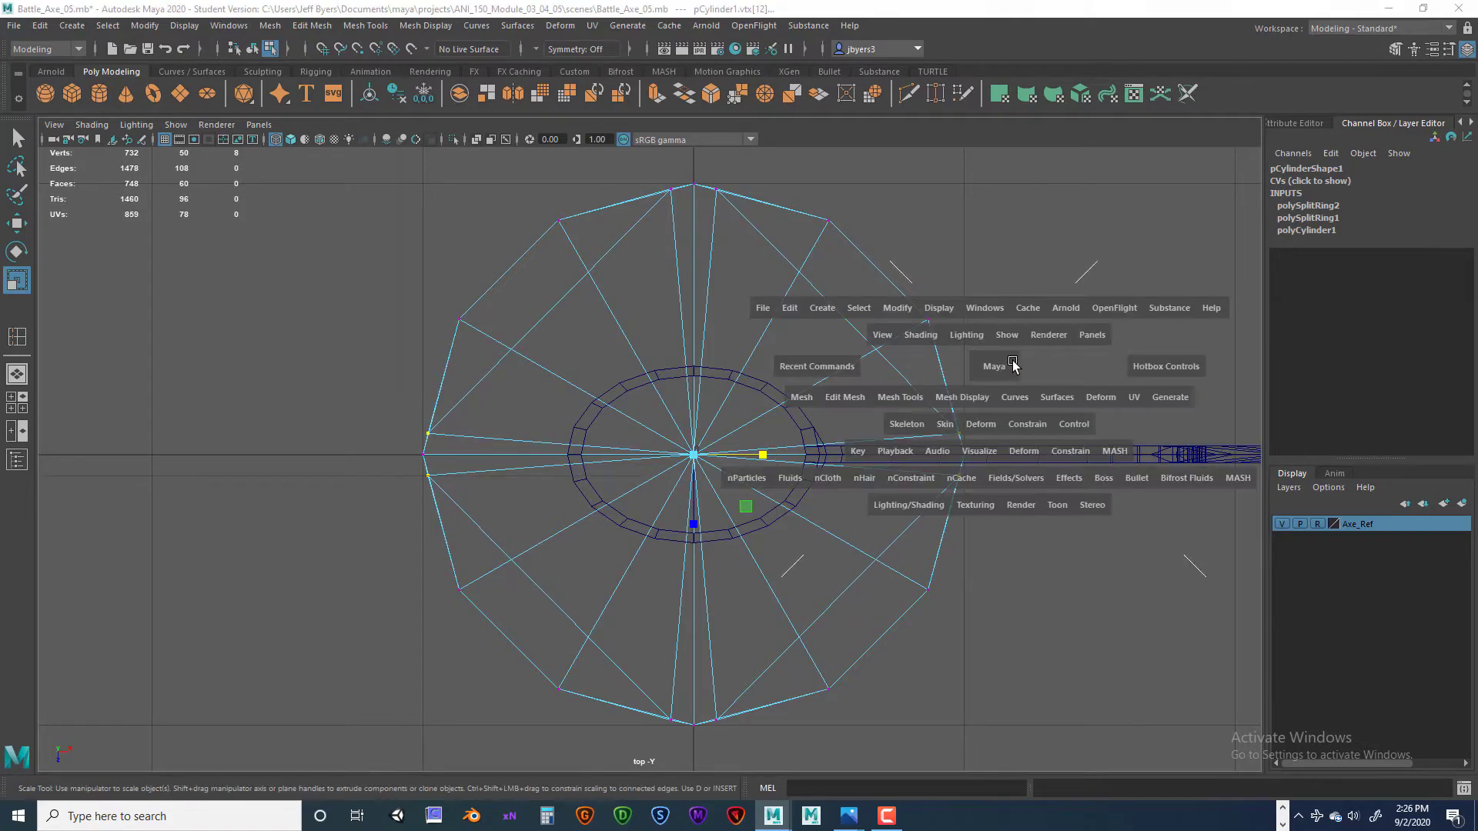
key("space")
left_click_drag(914, 426, 657, 593, "alt")
key("super")
key("super")
right_click_drag(658, 590, 645, 503)
left_click_drag(676, 533, 690, 583, "alt")
- Turn the cylinder upside down by setting its Z rotation to -180
key("e")
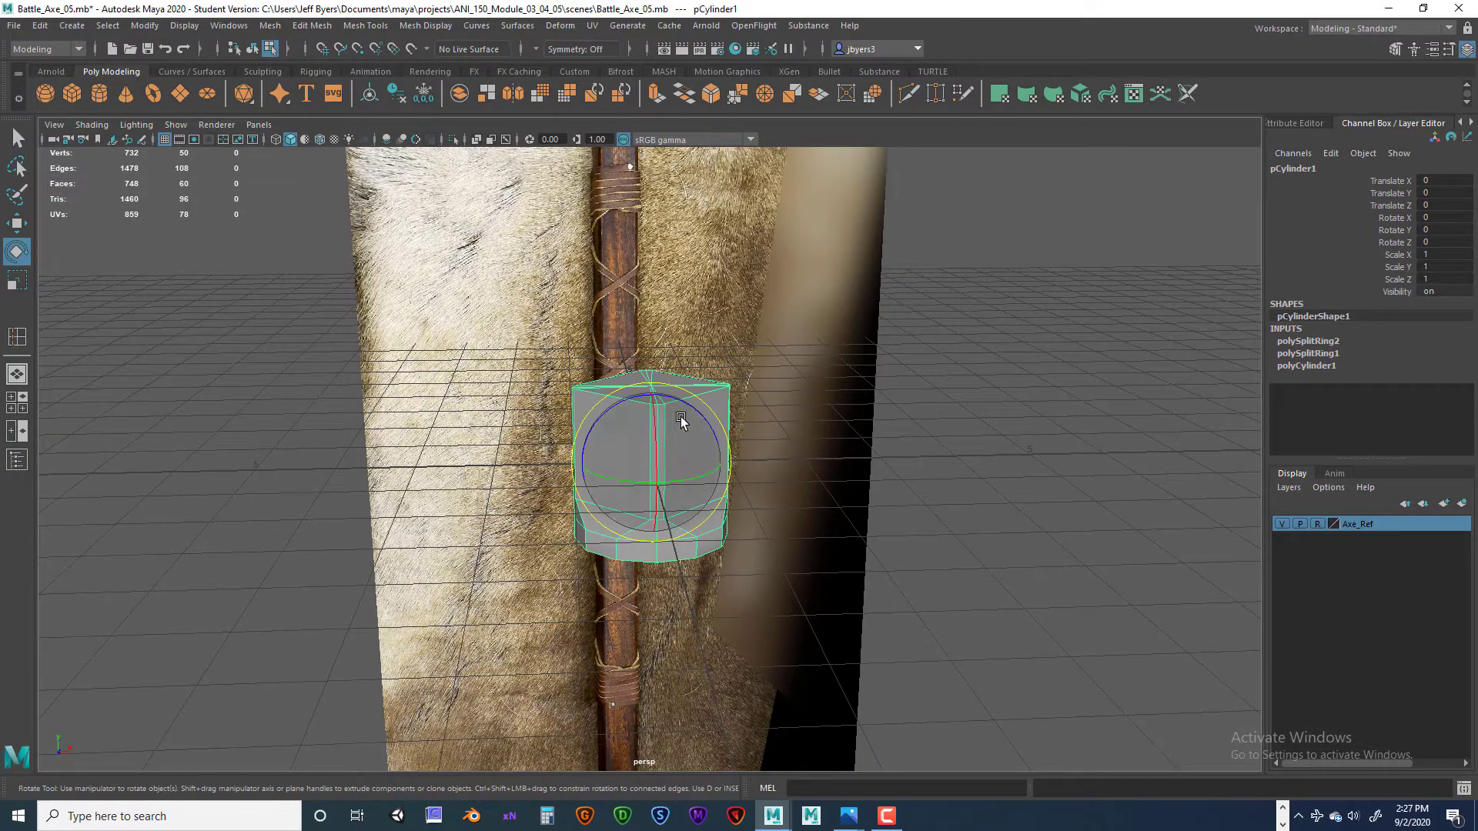
left_click_drag(660, 472, 703, 488, "alt")
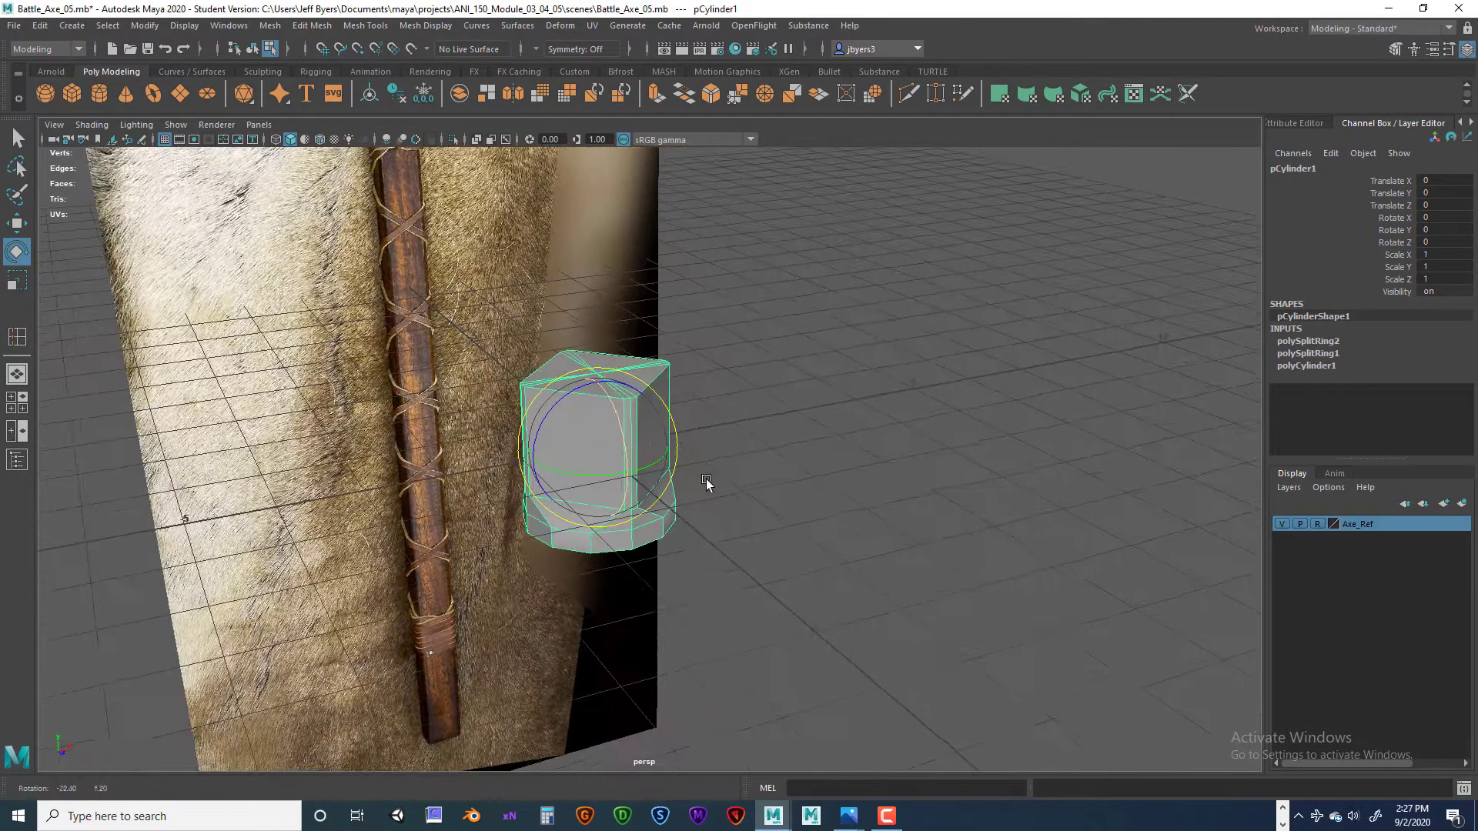
left_click_drag(567, 405, 650, 532)
left_click(1438, 243)
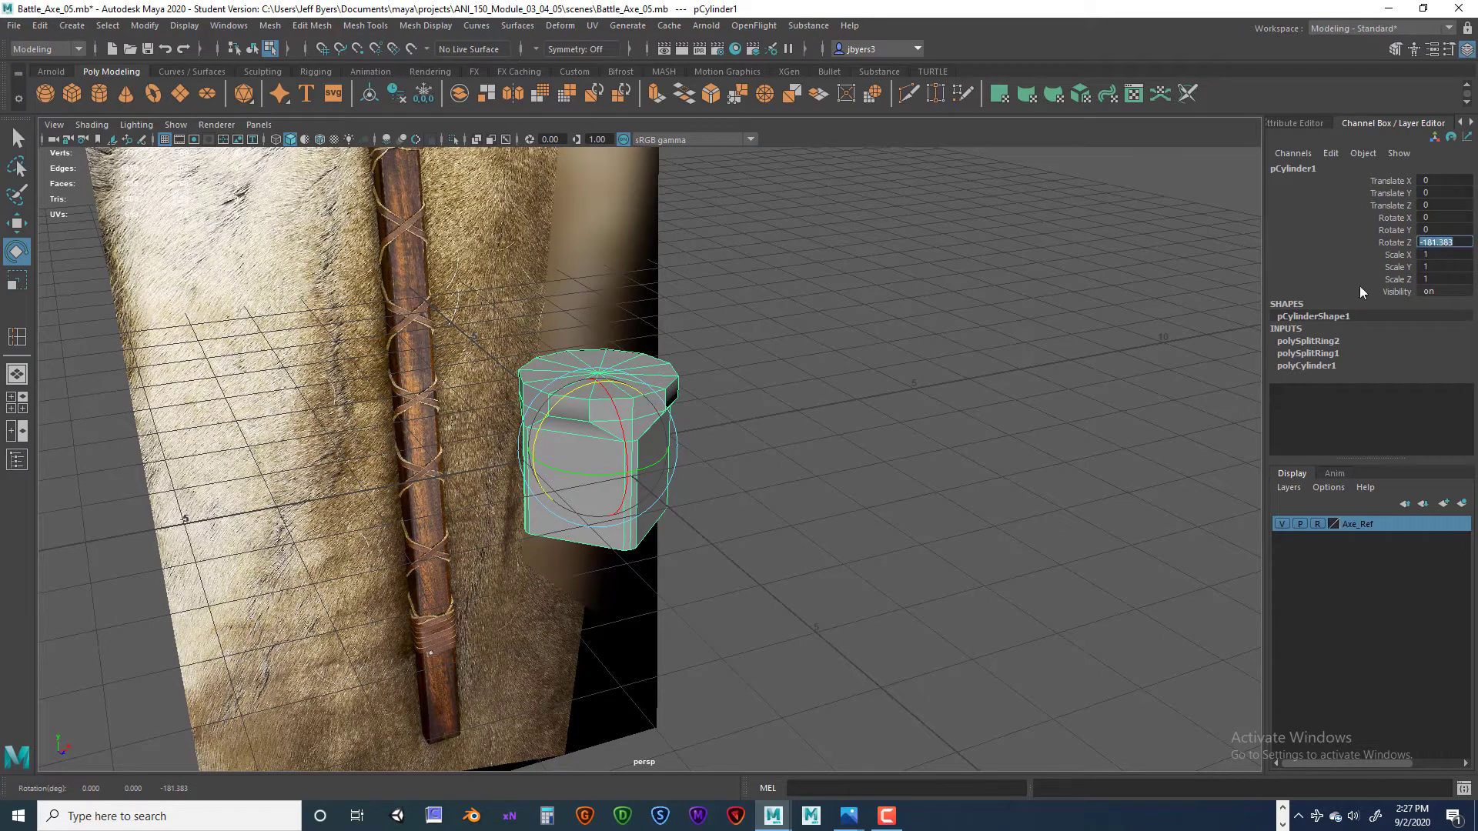
type("-180")
key("Return")
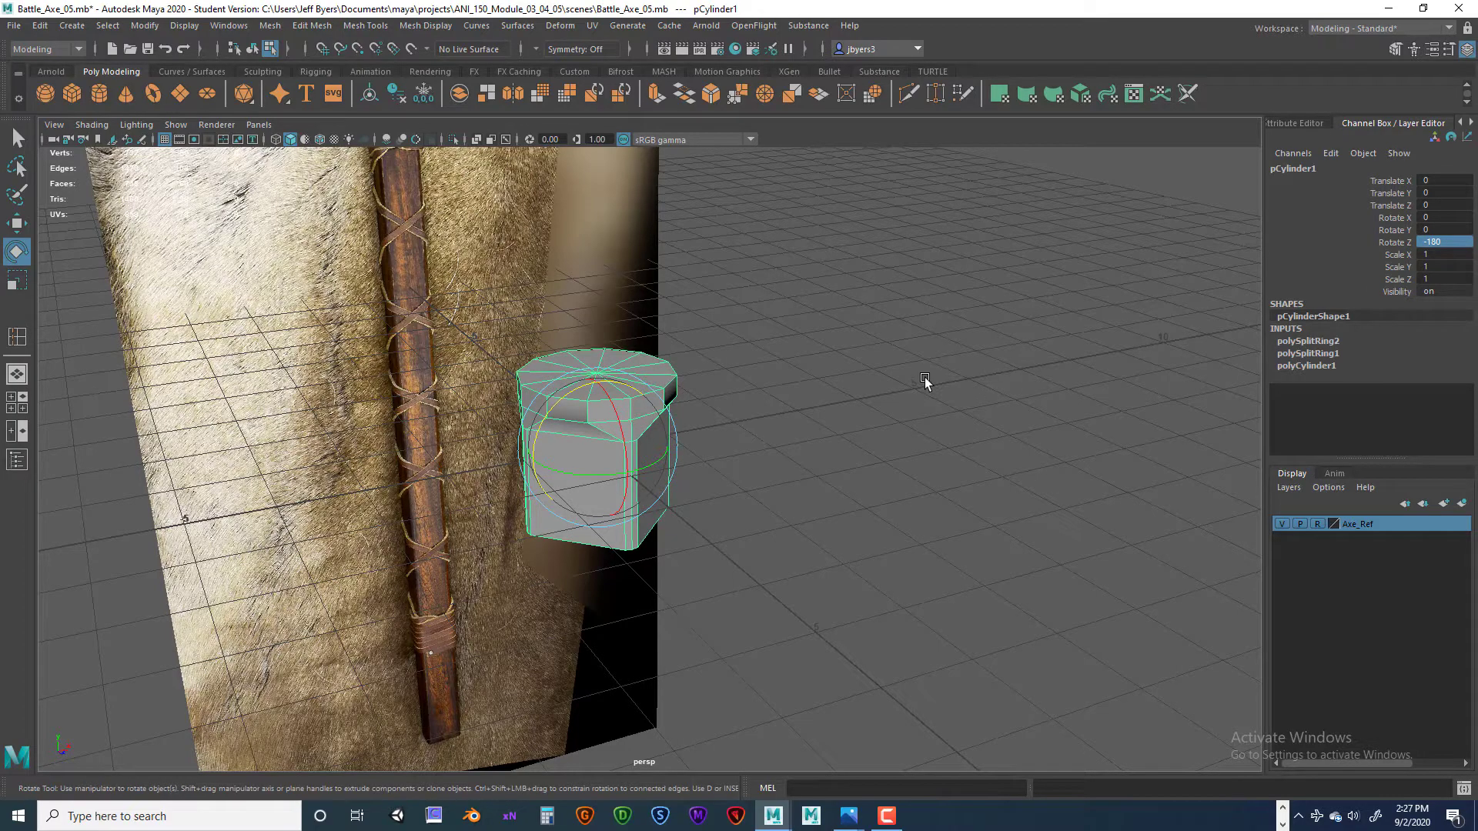
- Set the cylinder's Y rotation to -45 and check its alignment with the axe head in the top and perspective views
left_click_drag(693, 442, 675, 472, "alt")
double_click(1449, 230)
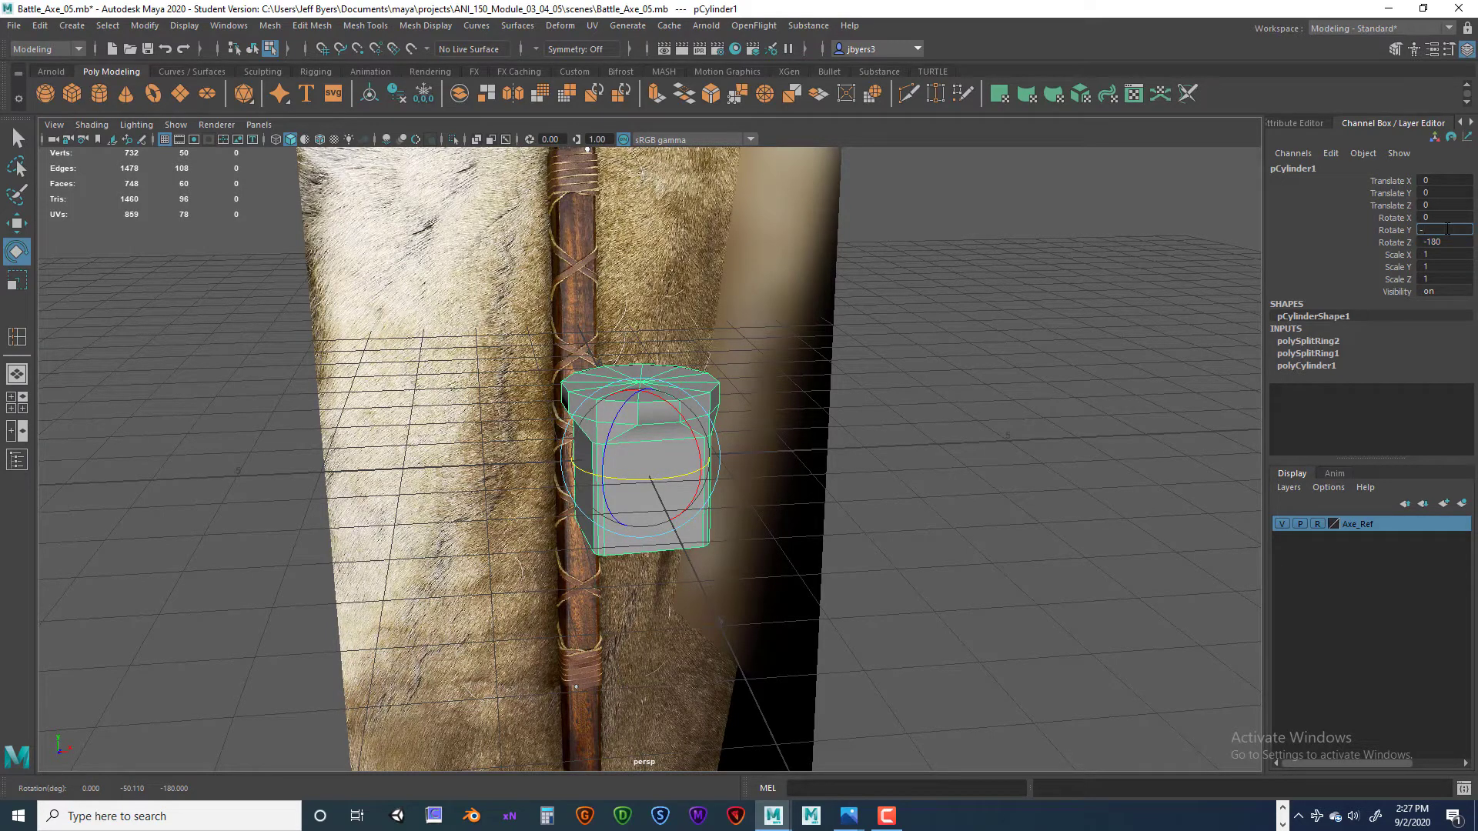
type("-45")
key("Return")
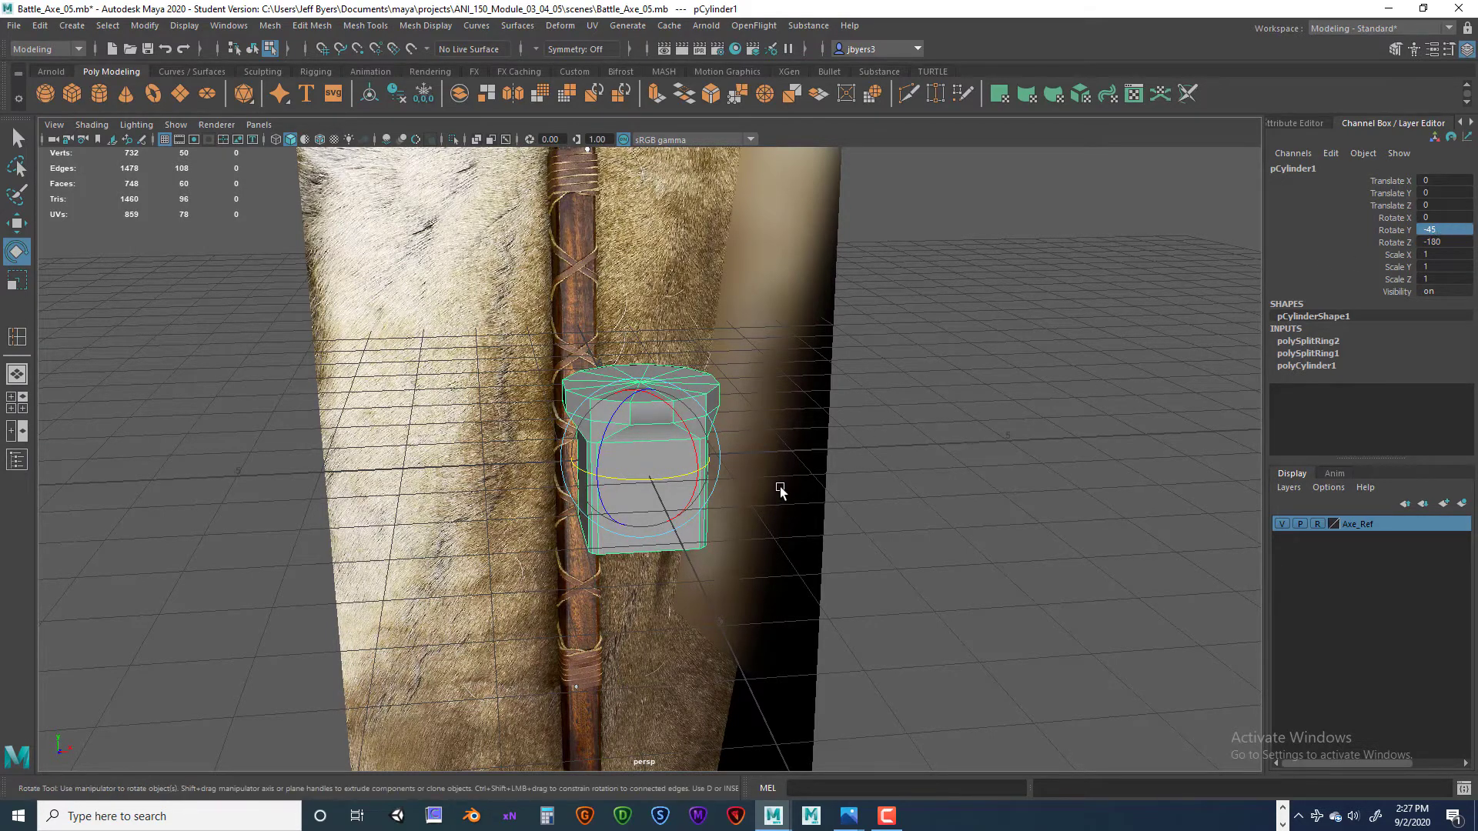
scroll(762, 455, "down", 2)
key("space")
key("space")
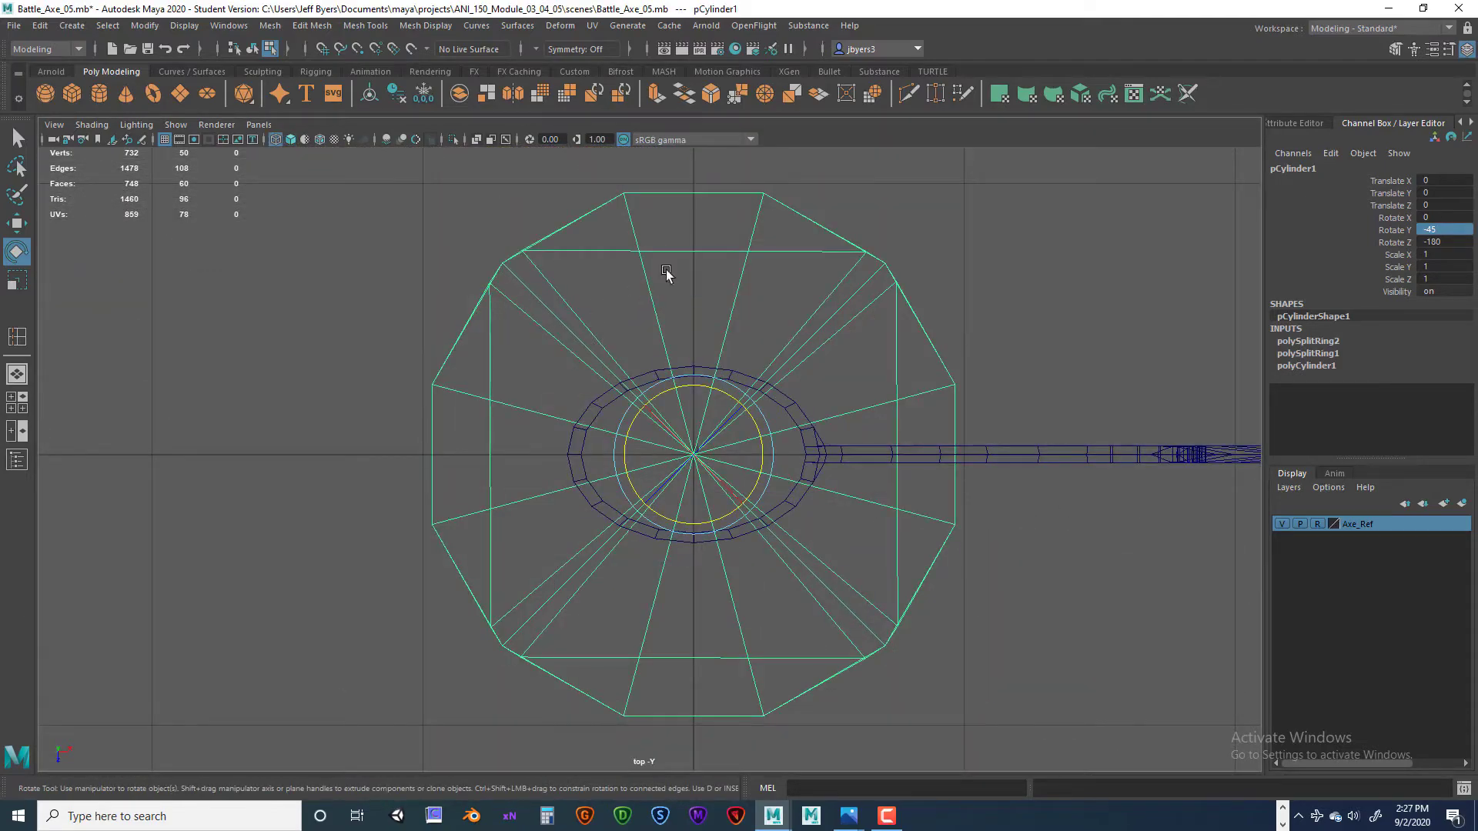
key("space")
key("space")
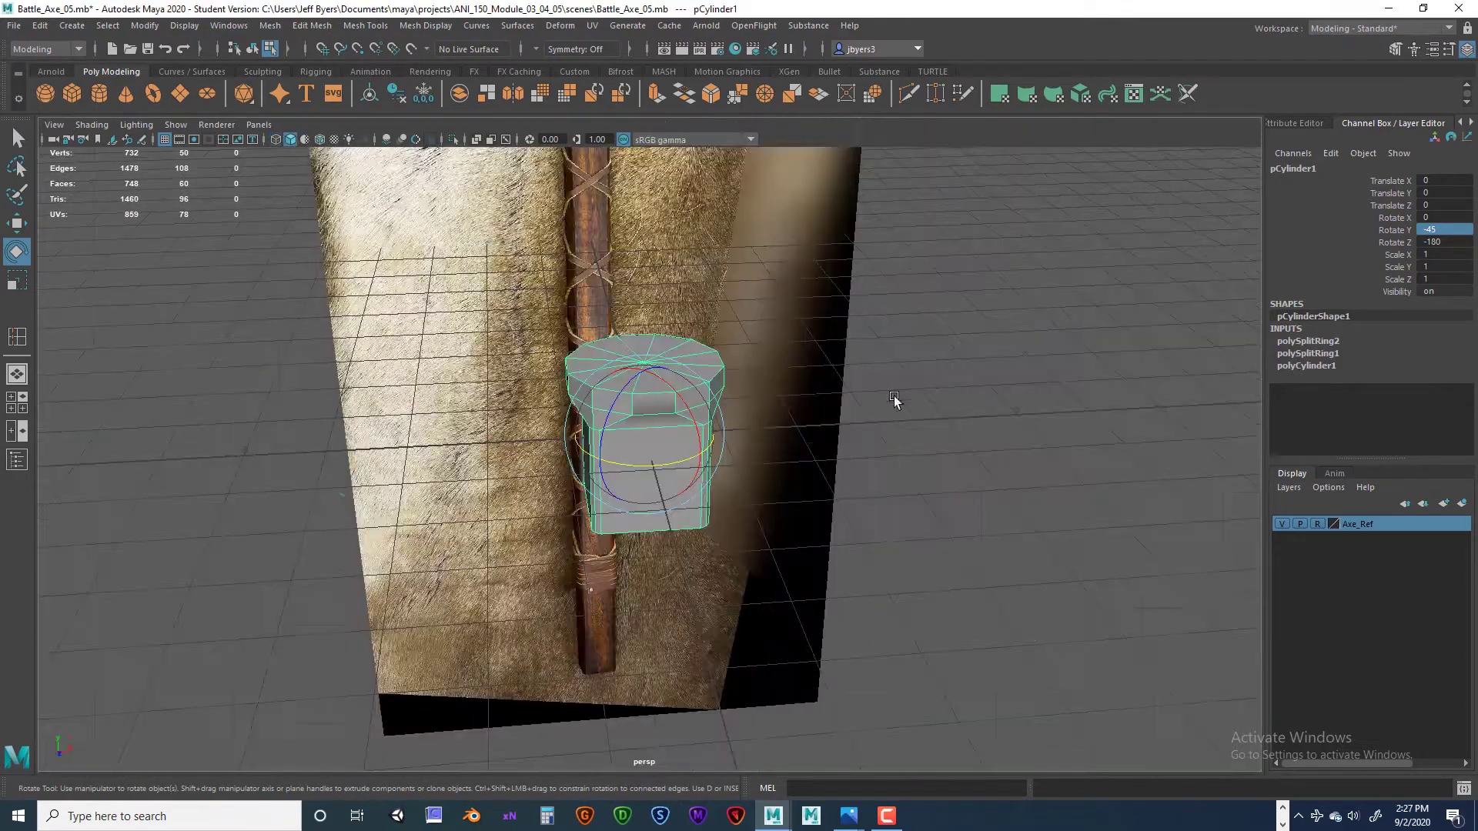
left_click_drag(893, 399, 719, 462, "alt")
- In the side view, select the cylinder's top row of vertices and raise it to about Y 5
key("space")
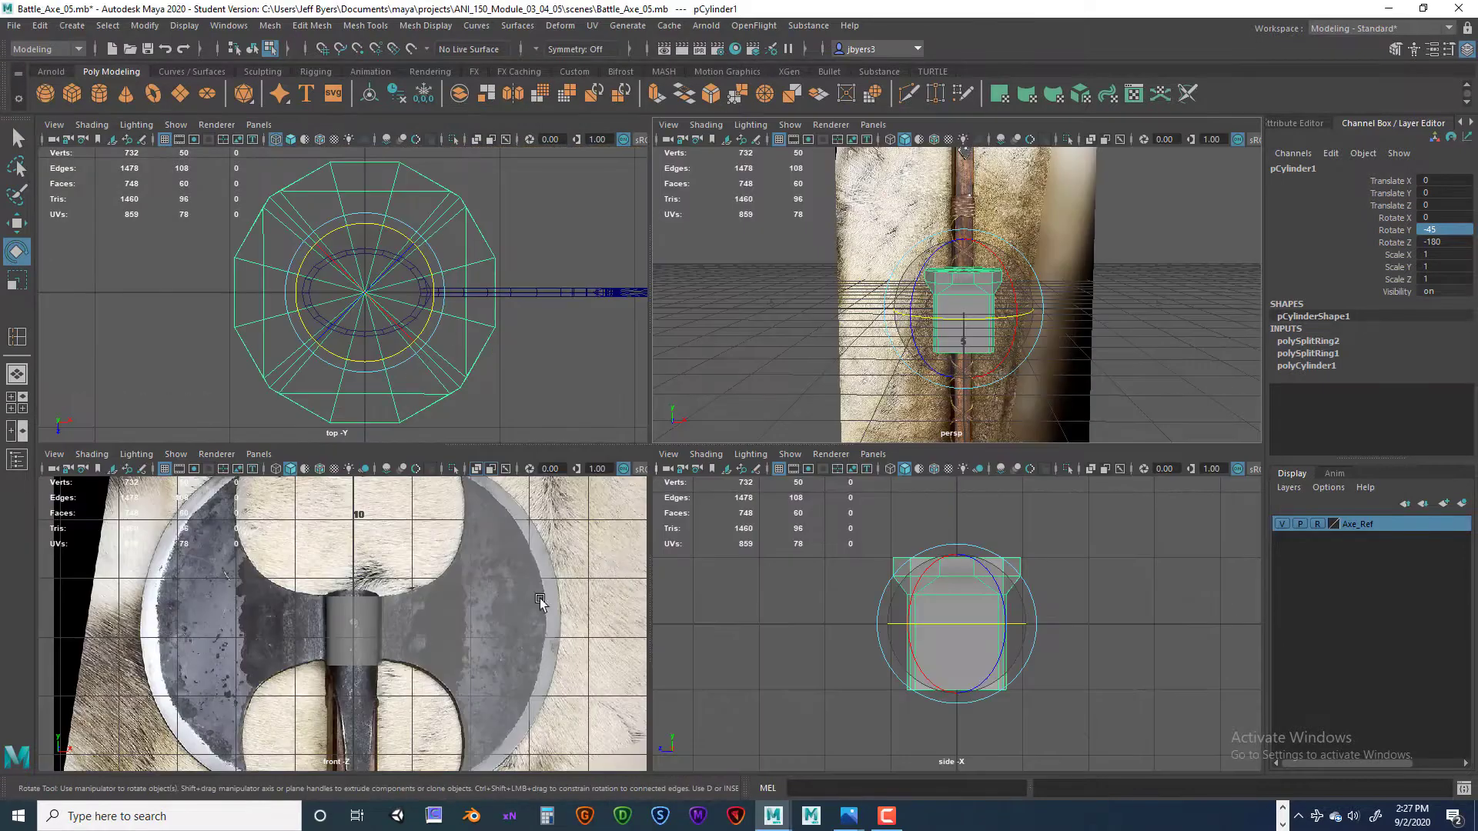
key("space")
right_click_drag(695, 350, 628, 350)
left_click_drag(436, 283, 829, 354)
scroll(828, 353, "down", 3)
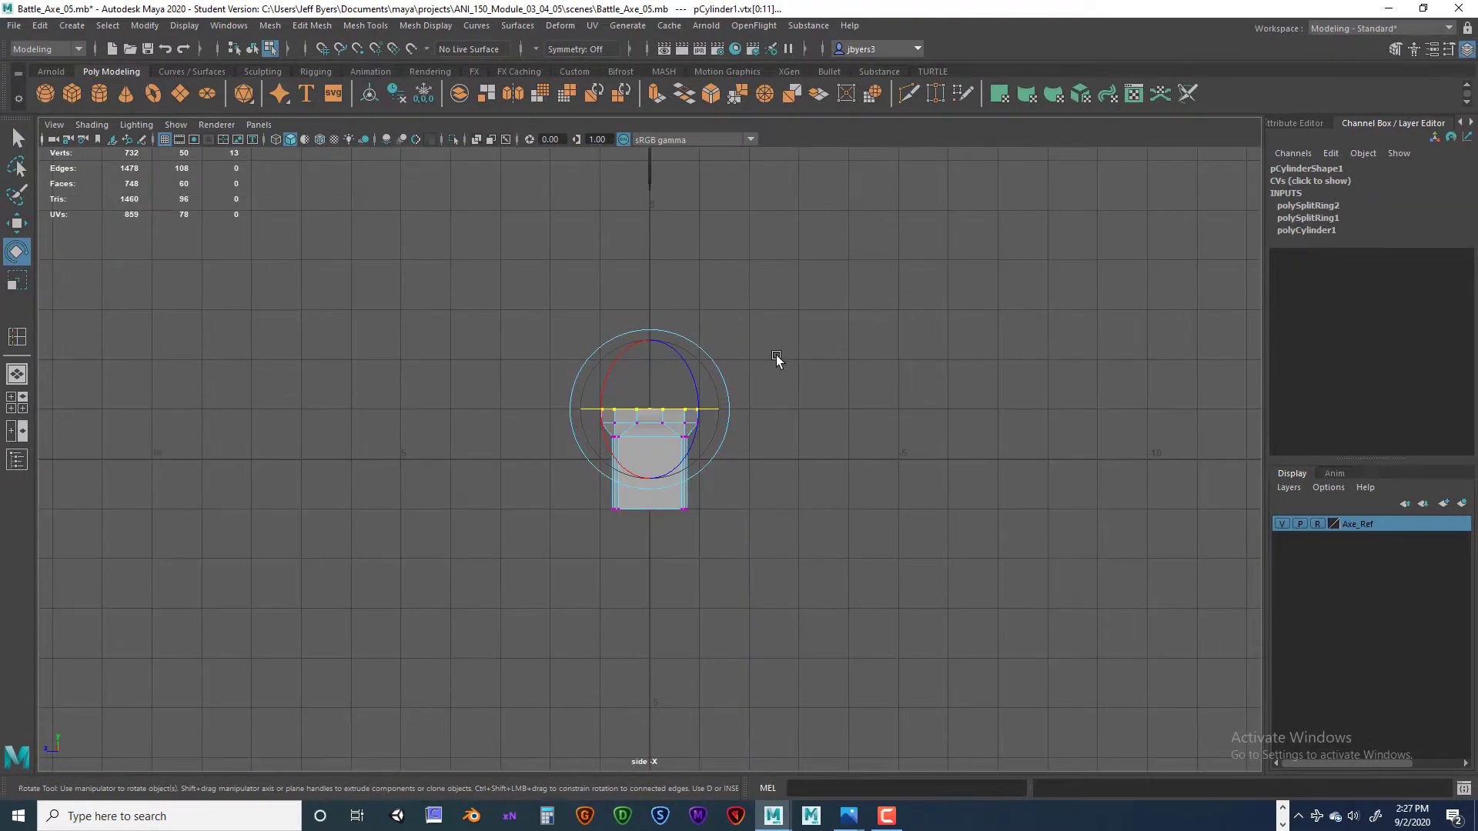
key("w")
left_click_drag(651, 332, 663, 139)
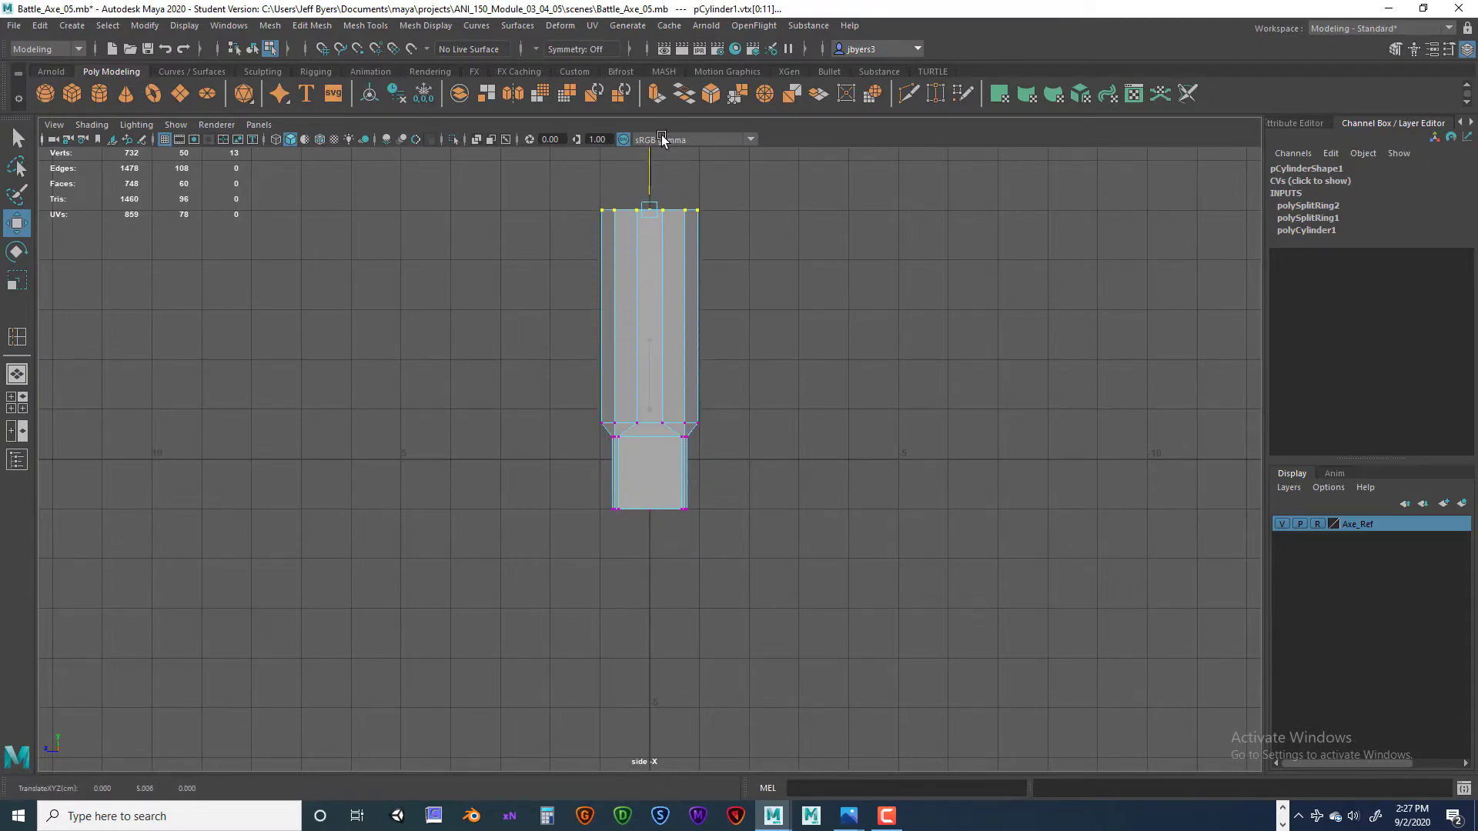
- Lower the cylinder's bottom row of vertices to lengthen the squared section, and inspect the stretched shape in perspective
left_click_drag(606, 493, 716, 519)
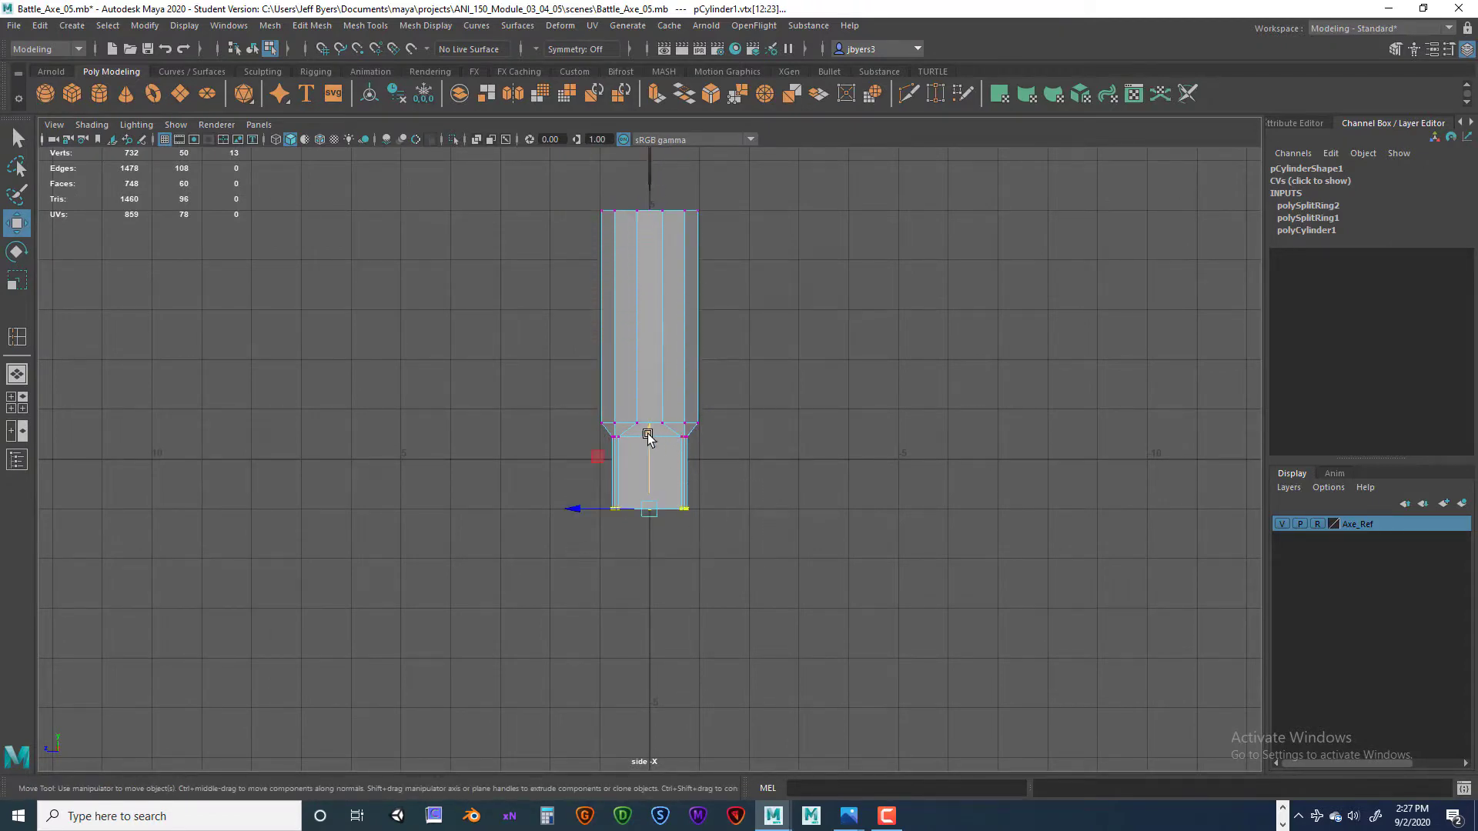
left_click_drag(650, 432, 653, 703)
key("space")
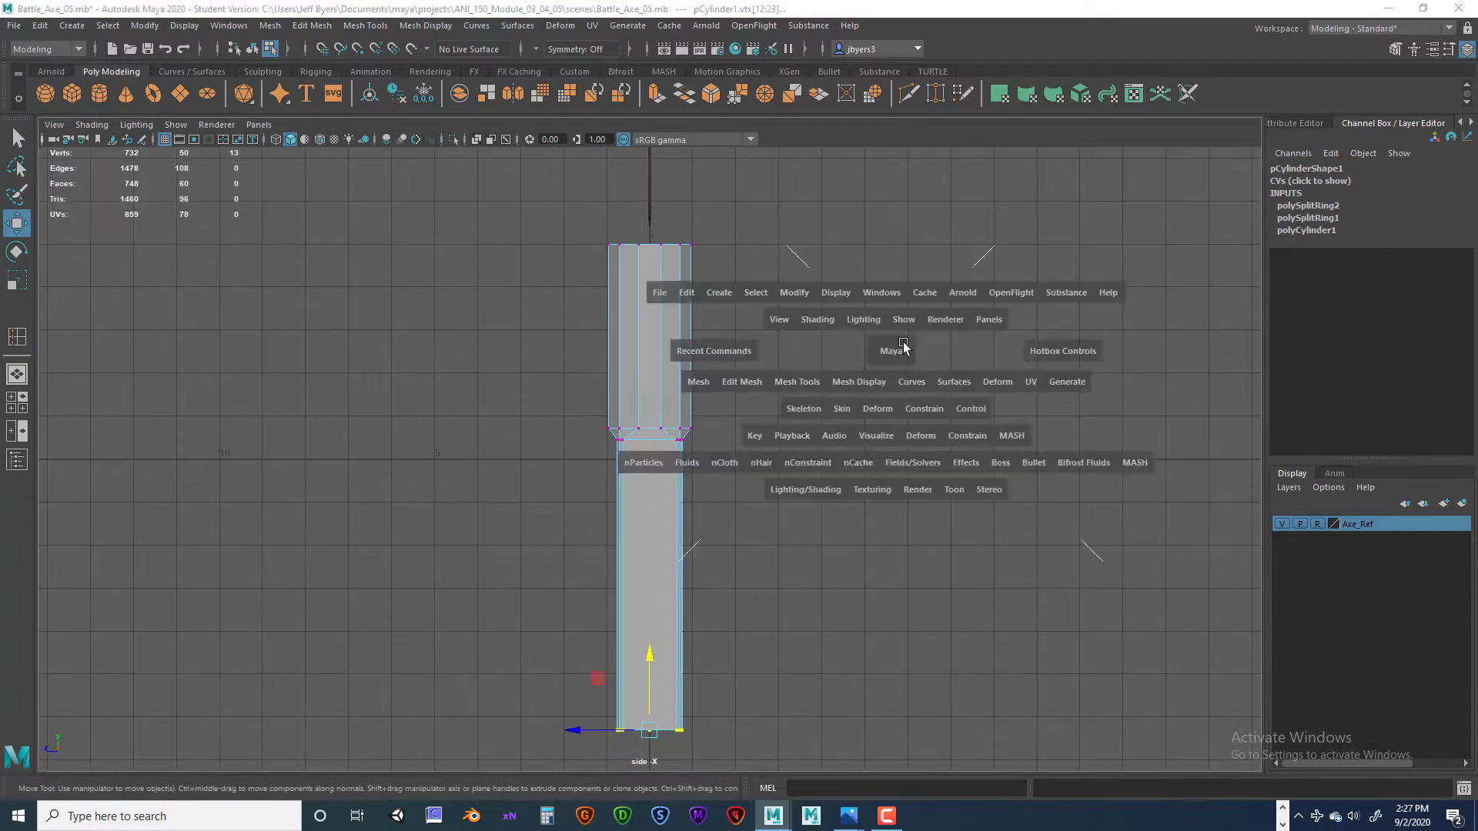
left_click_drag(966, 359, 963, 404, "alt")
scroll(963, 393, "up", 4)
middle_click_drag(961, 377, 960, 438, "alt")
left_click_drag(935, 301, 754, 406, "alt")
scroll(955, 331, "down", 4)
scroll(955, 331, "up", 5)
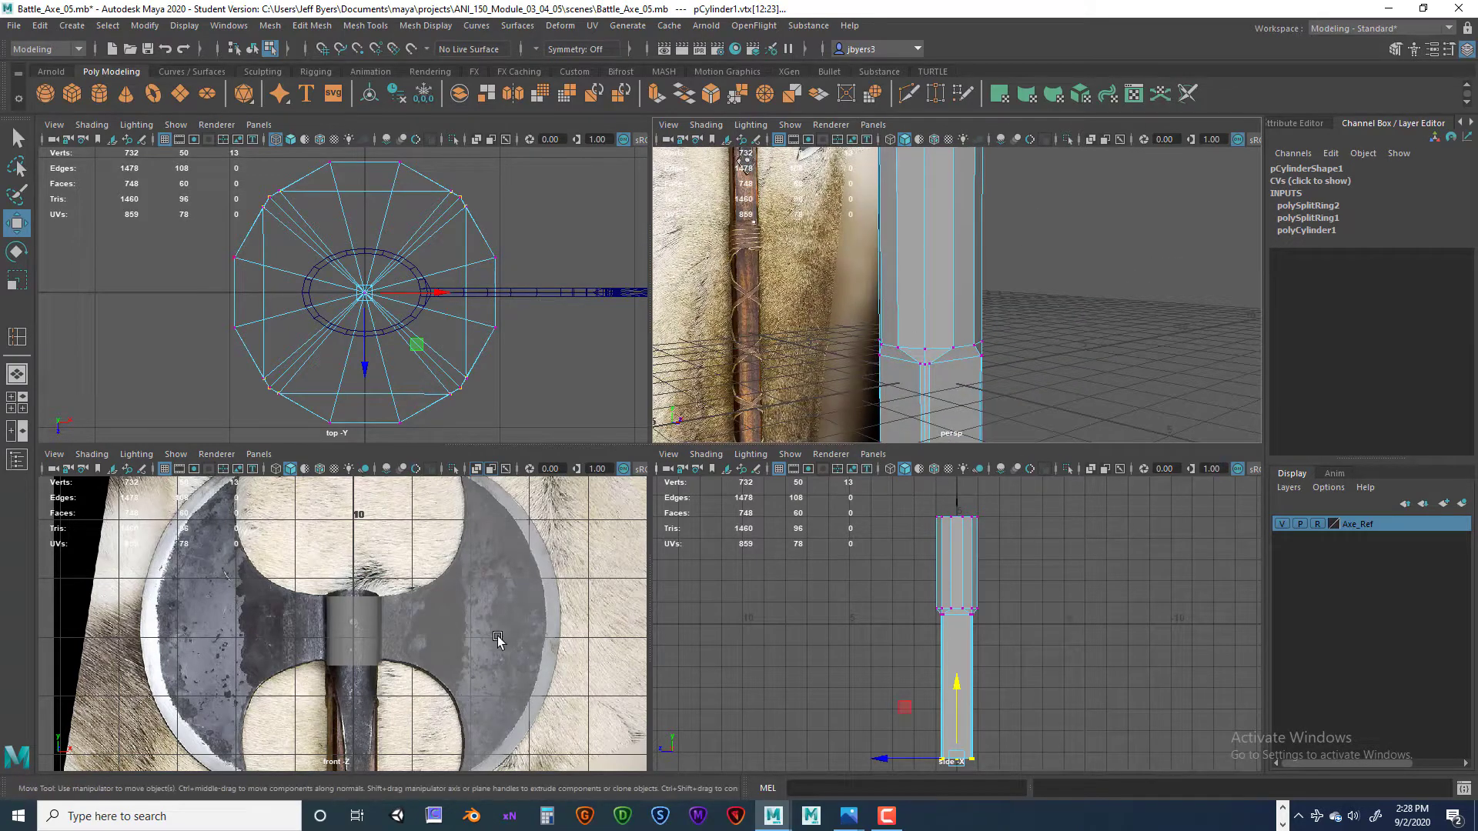
- In the front view, compare the cylinder's width and length with the reference handle down to its butt end
key("space")
scroll(539, 594, "down", 8)
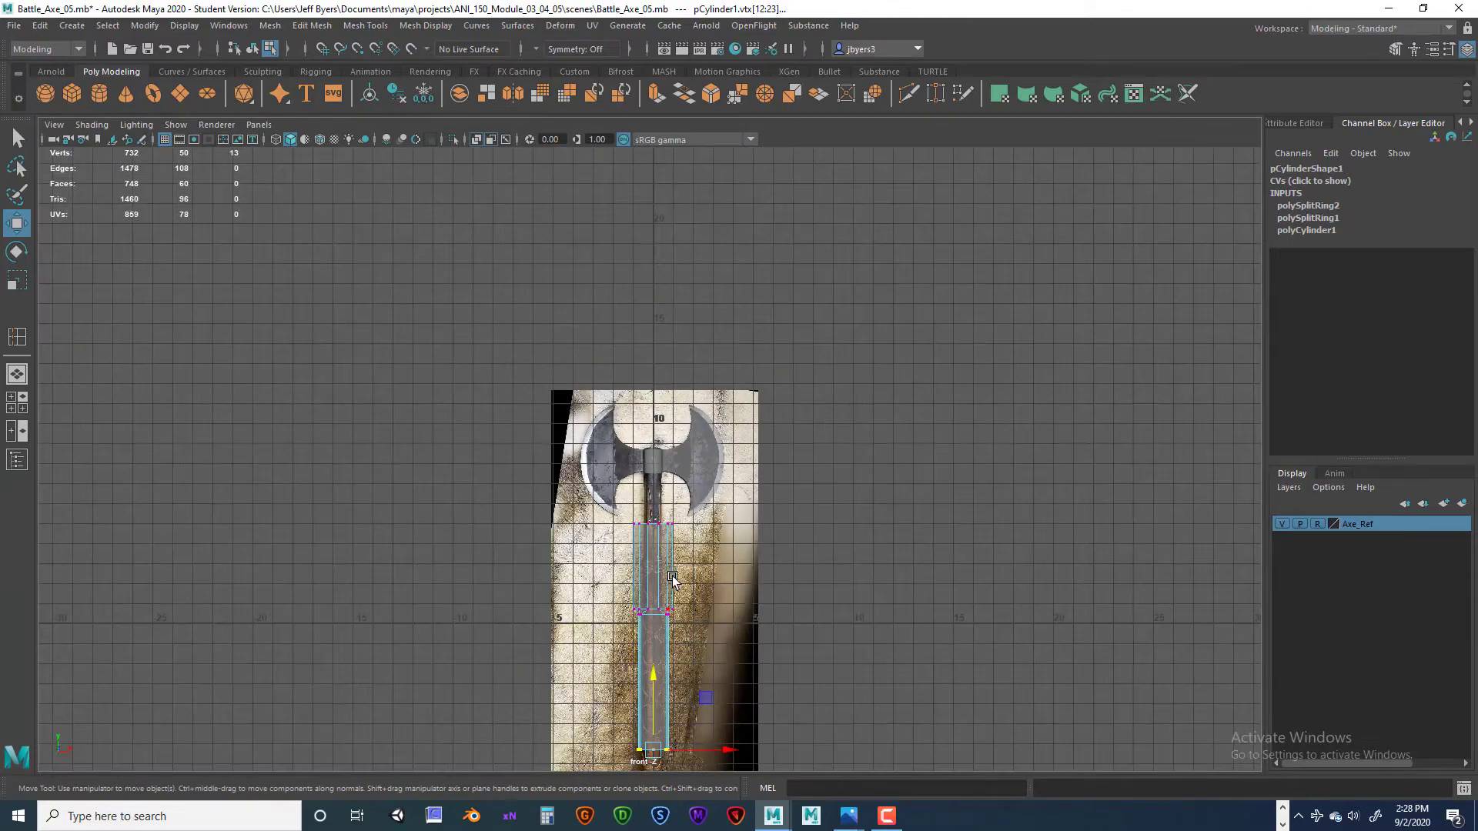
middle_click_drag(672, 579, 691, 441, "alt")
scroll(676, 431, "up", 6)
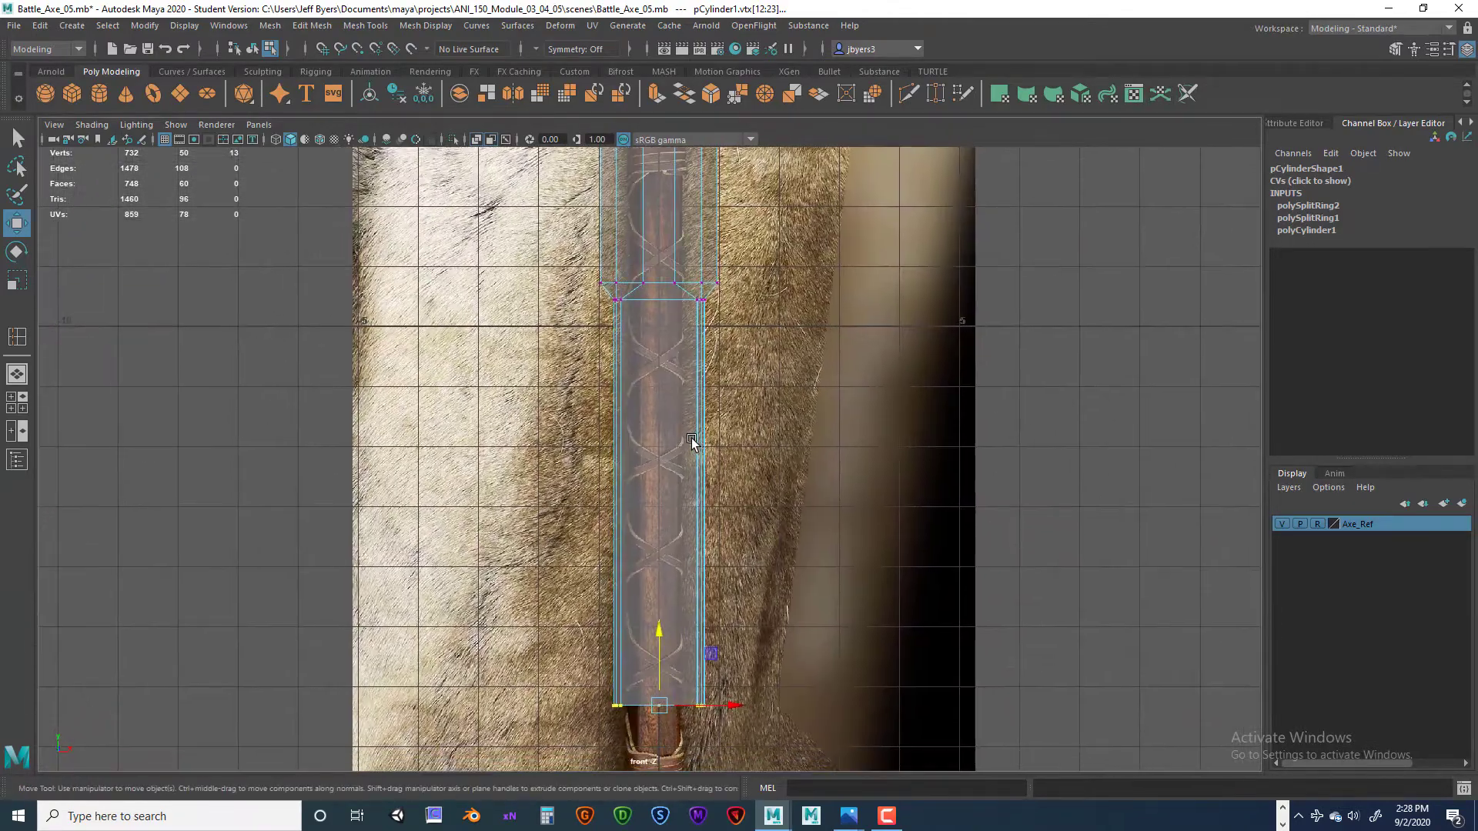
scroll(692, 441, "up", 4)
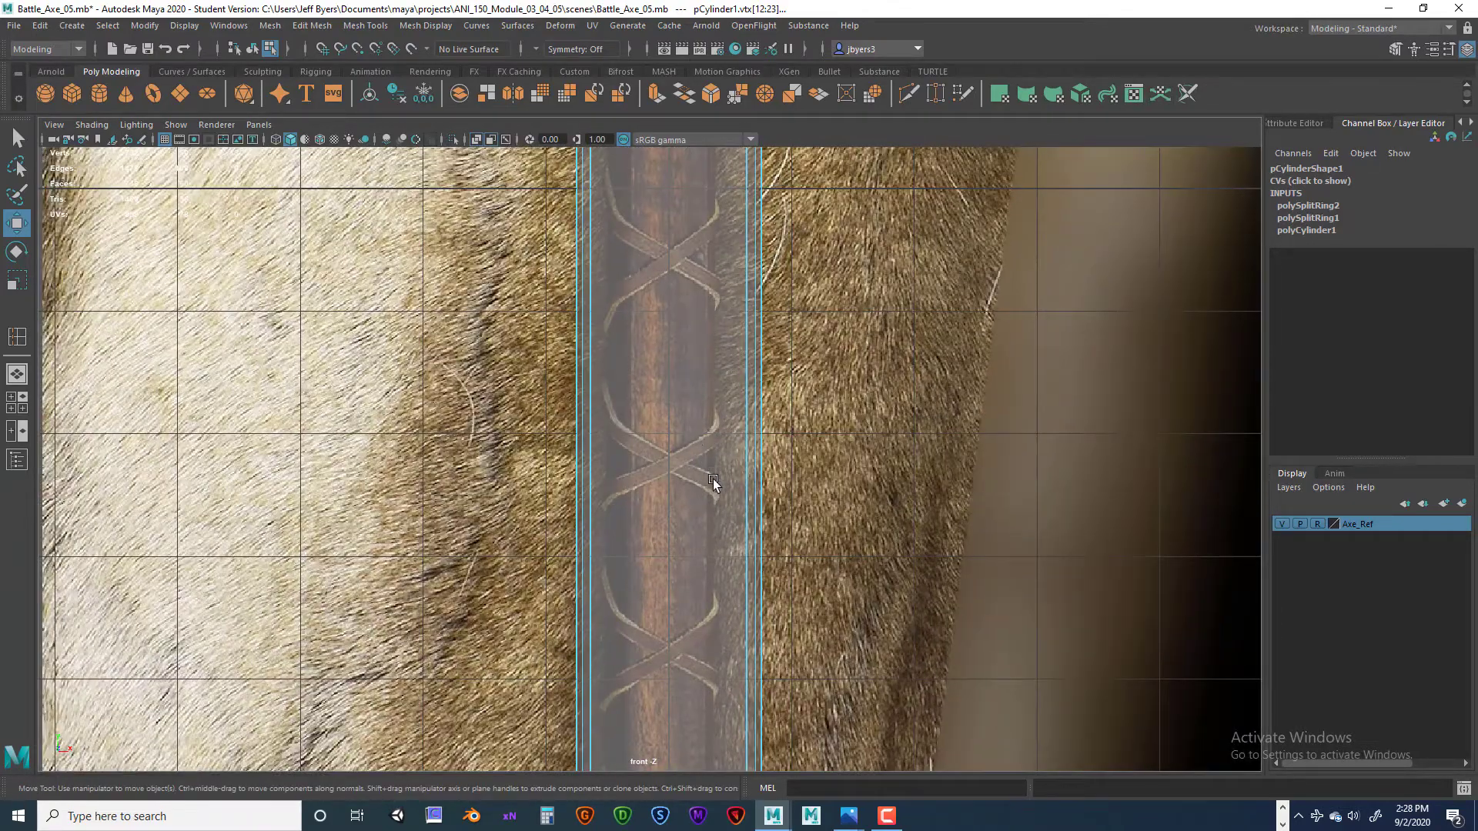
scroll(682, 496, "down", 5)
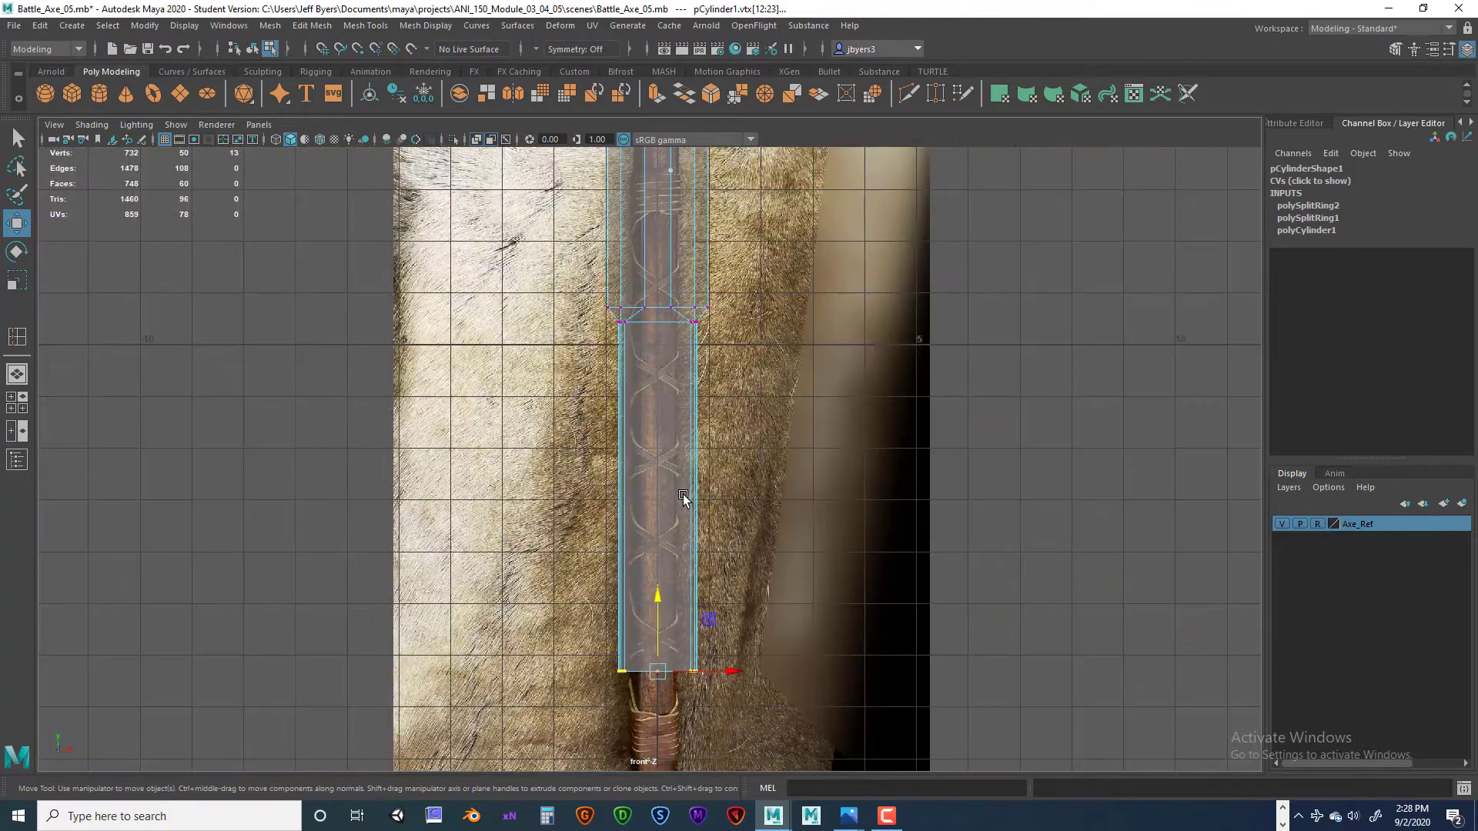
scroll(682, 498, "down", 3)
middle_click_drag(682, 497, 677, 346, "alt")
scroll(701, 493, "up", 4)
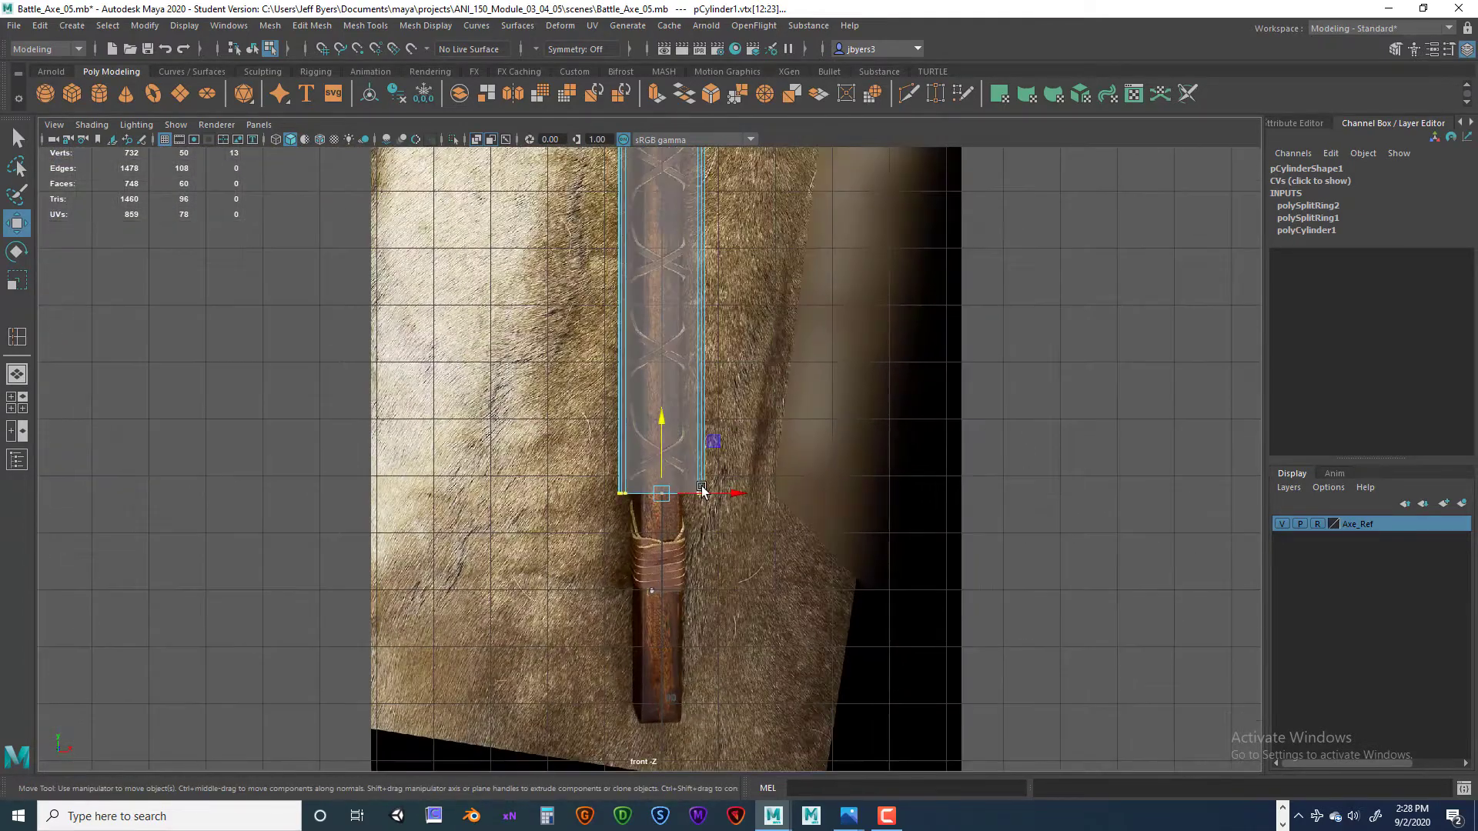
scroll(701, 491, "up", 2)
middle_click_drag(699, 502, 684, 326, "alt")
scroll(682, 454, "up", 5)
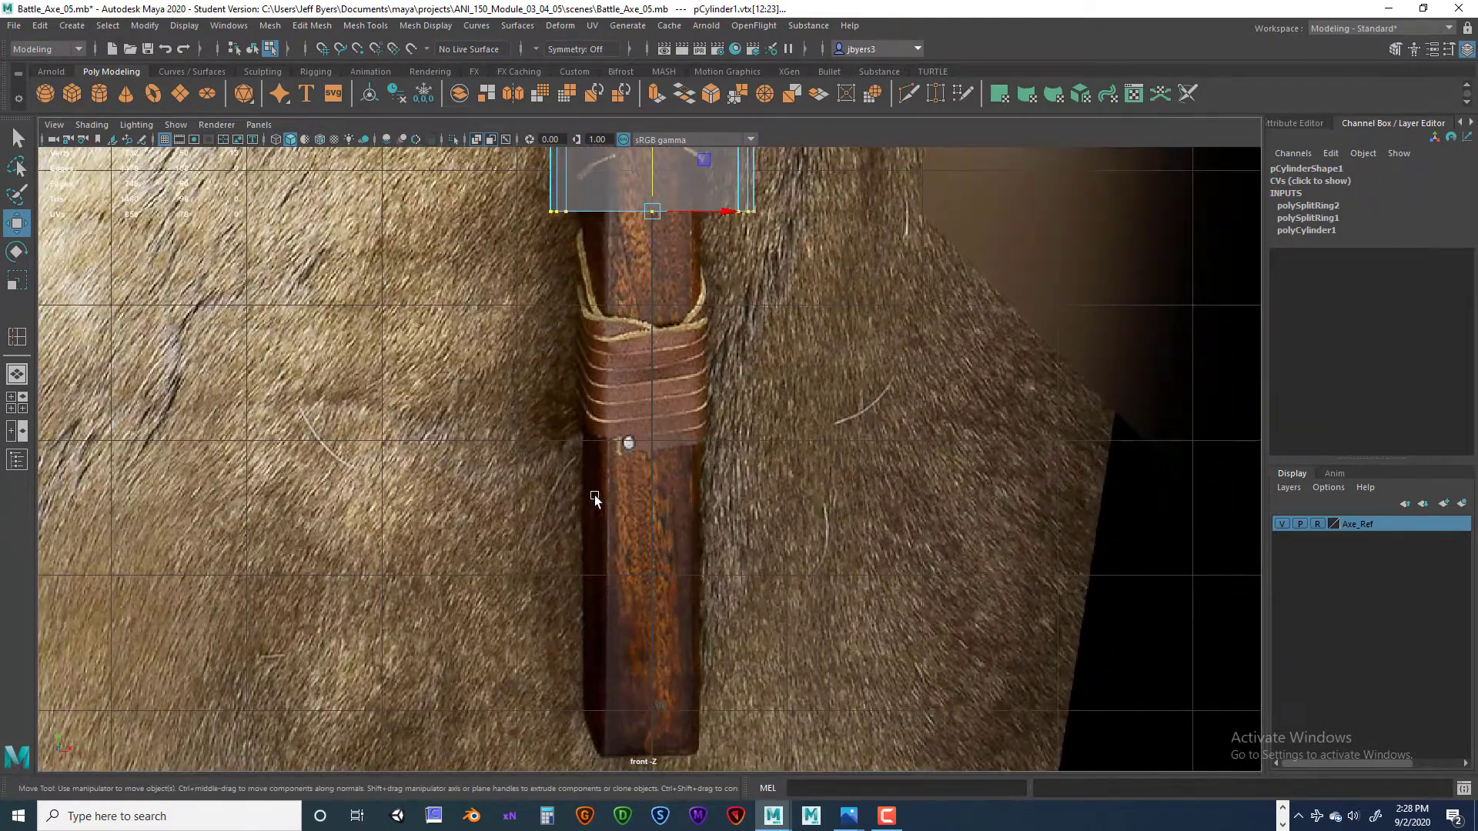
middle_click_drag(647, 428, 636, 538, "alt")
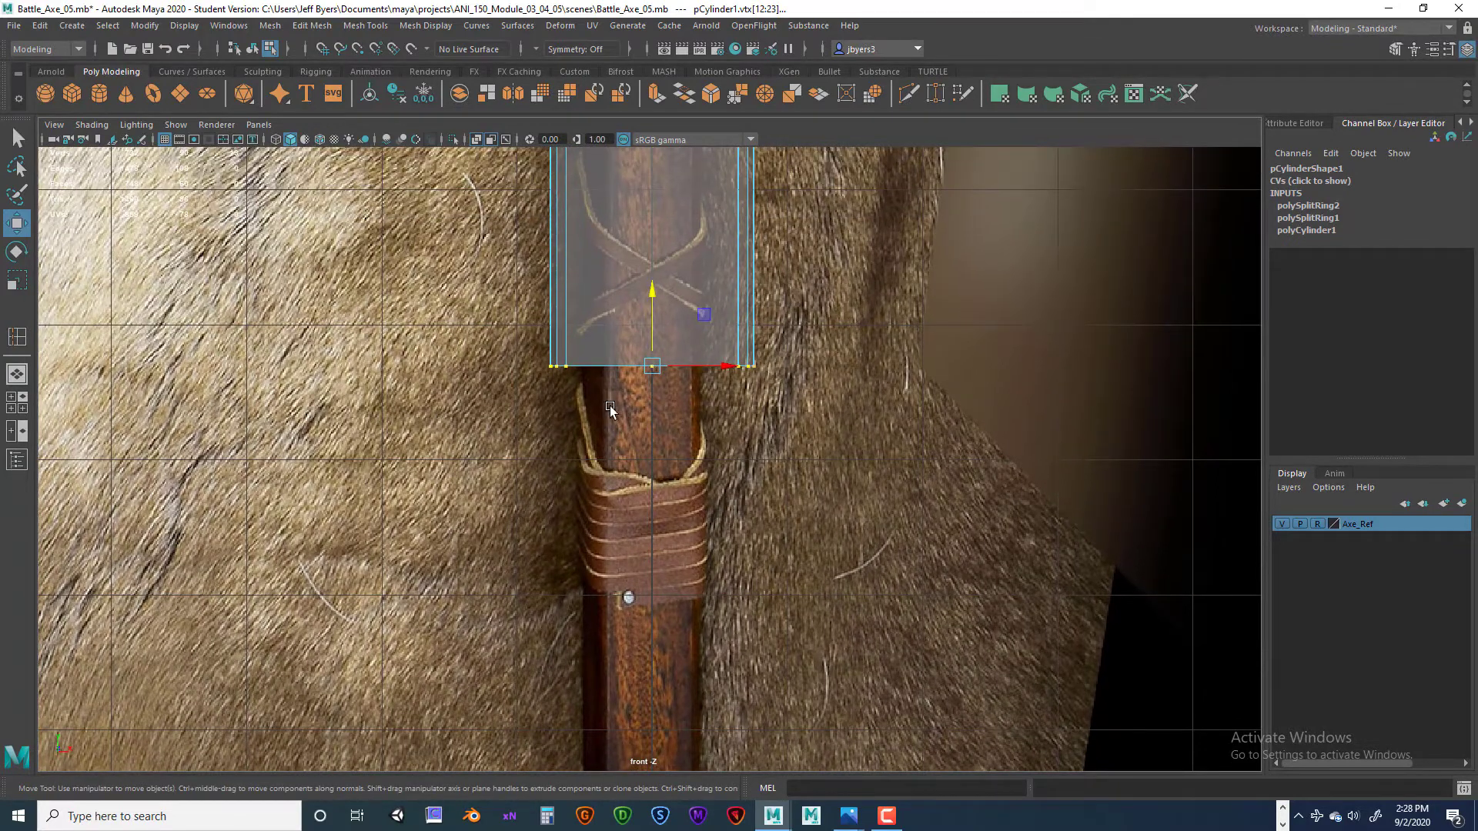
middle_click_drag(607, 391, 613, 585, "alt")
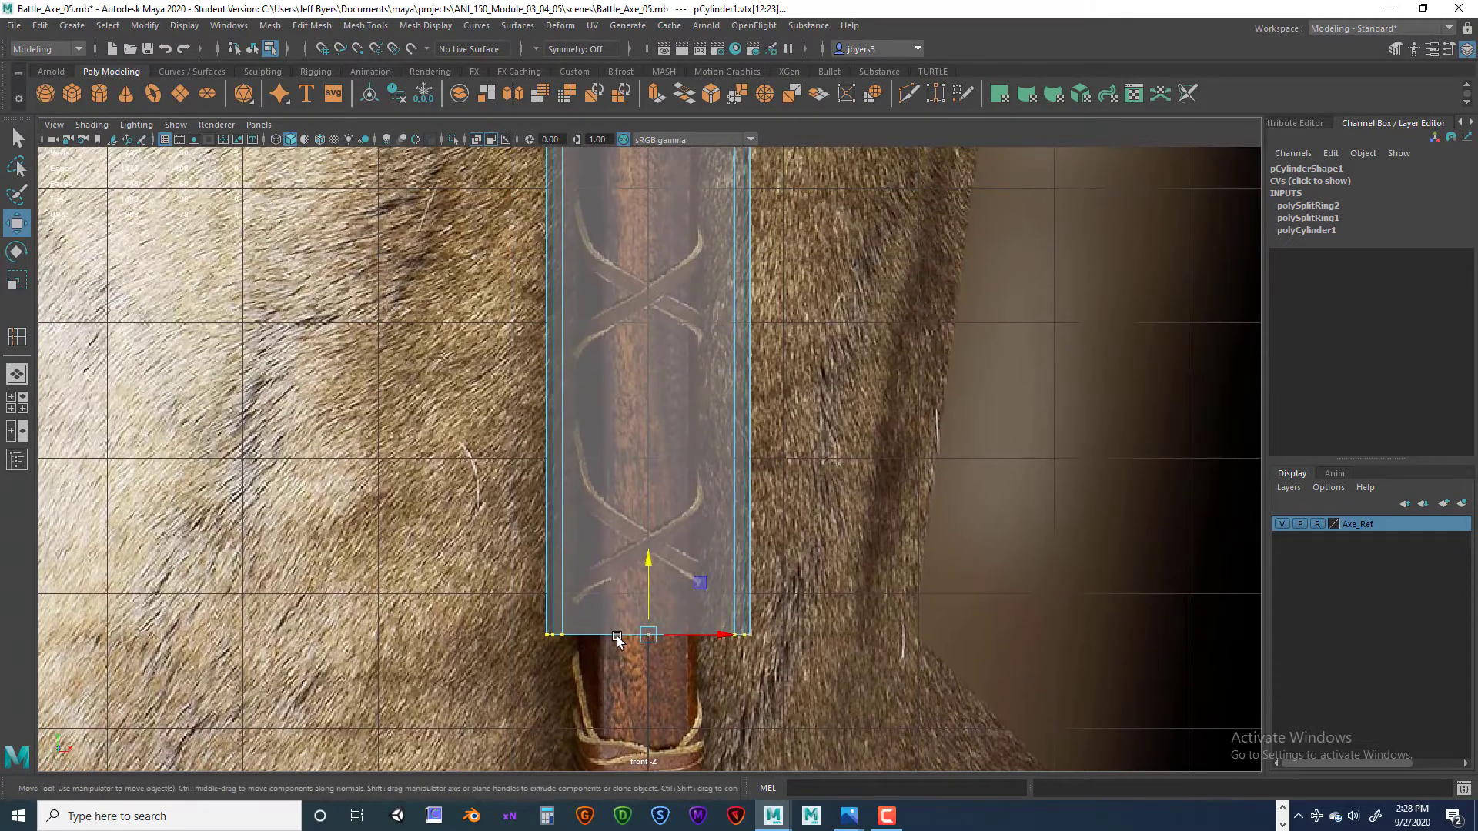
scroll(619, 609, "down", 4)
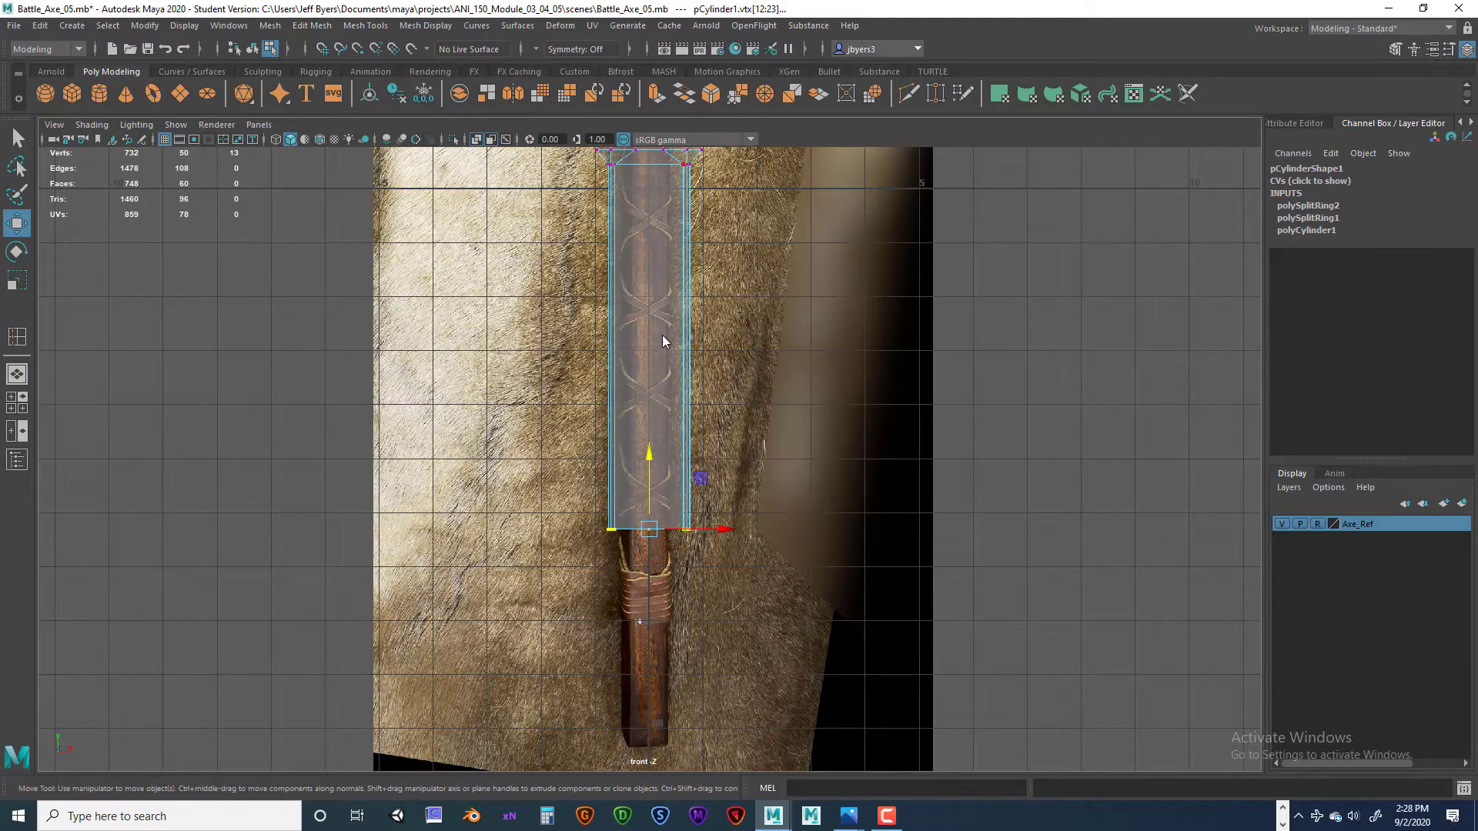
- Select the cylinder as a whole object and scale it uniformly to 0.541 to fit the reference handle's width
right_click_drag(662, 335, 645, 423)
scroll(644, 410, "down", 2)
middle_click_drag(639, 333, 641, 407, "alt")
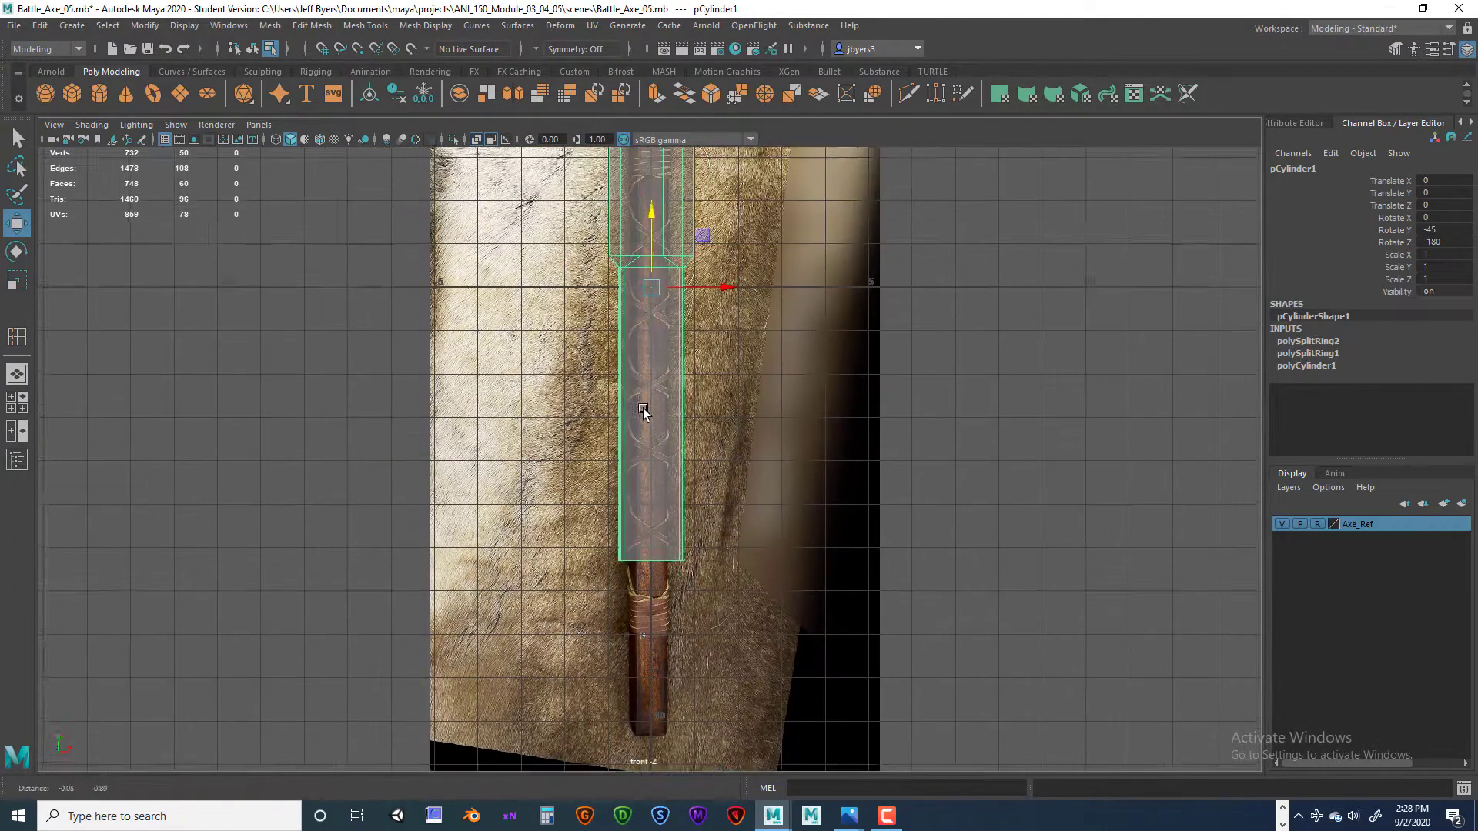
scroll(643, 412, "up", 3)
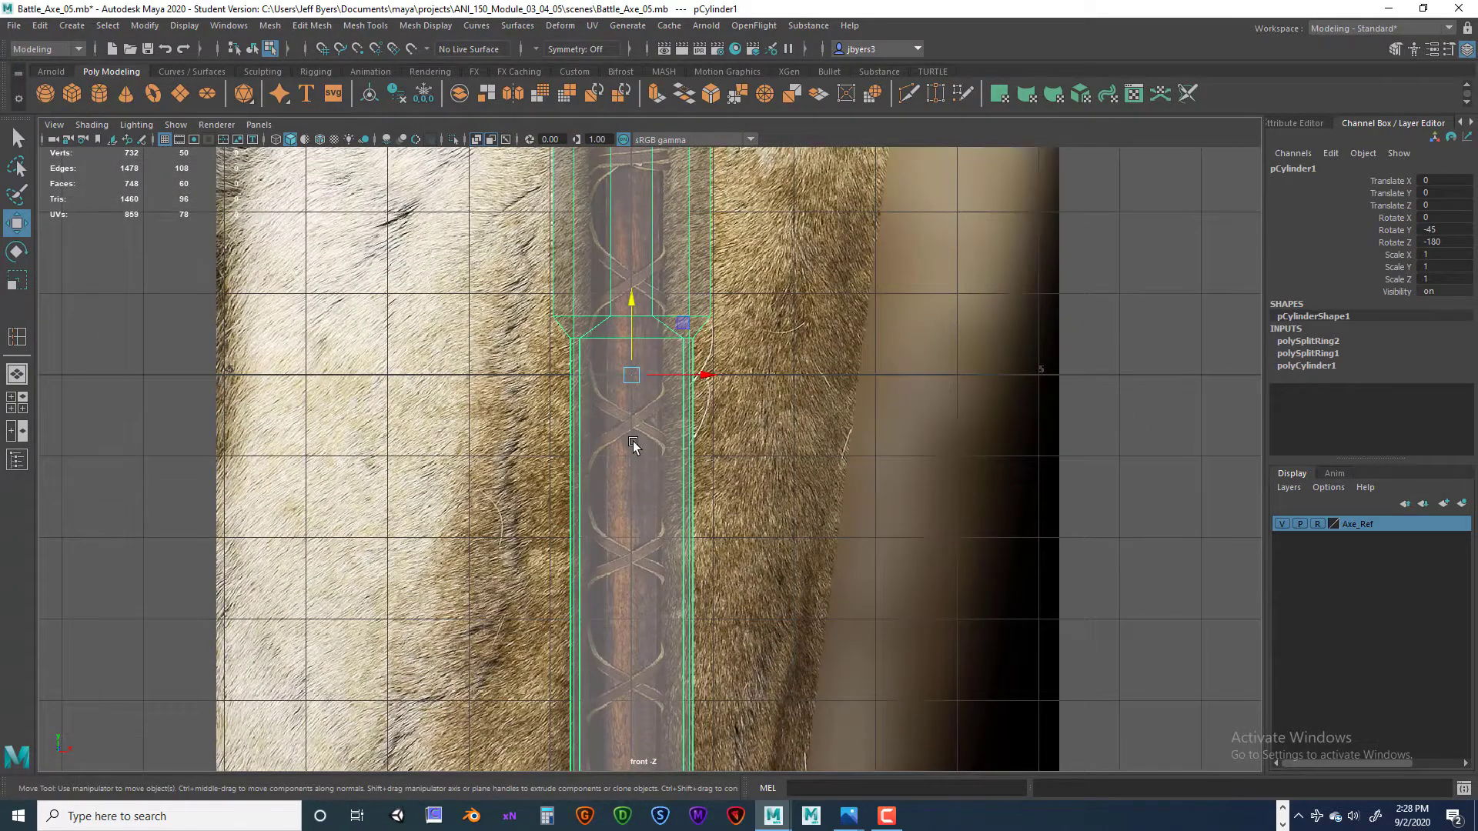
key("r")
left_click_drag(634, 376, 387, 367)
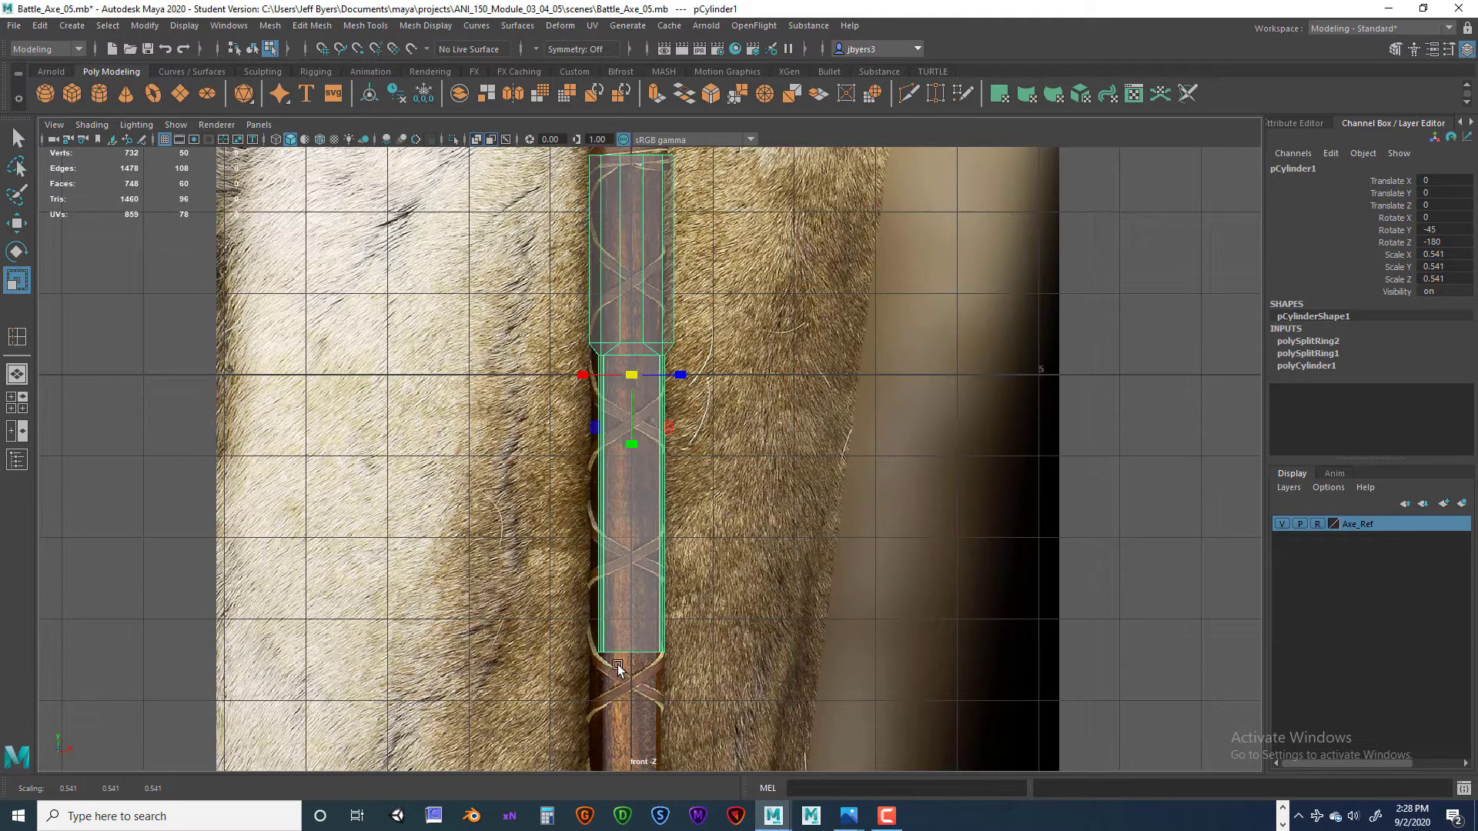
- Move the cylinder up to Translate Y 6.087 so its rounded section sits inside the axe head
scroll(703, 492, "down", 3)
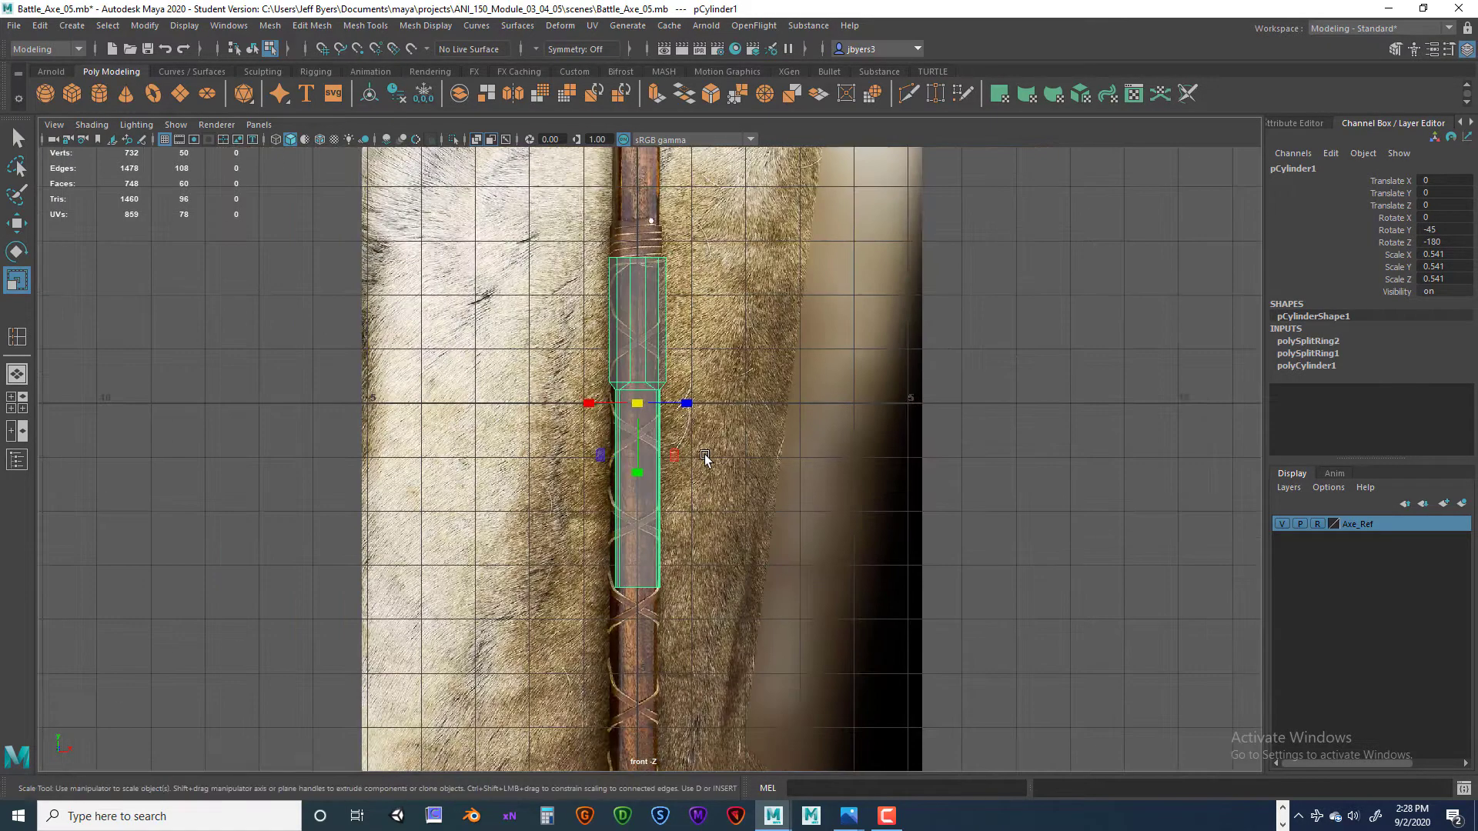
middle_click_drag(703, 493, 714, 663, "alt")
scroll(713, 663, "up", 2)
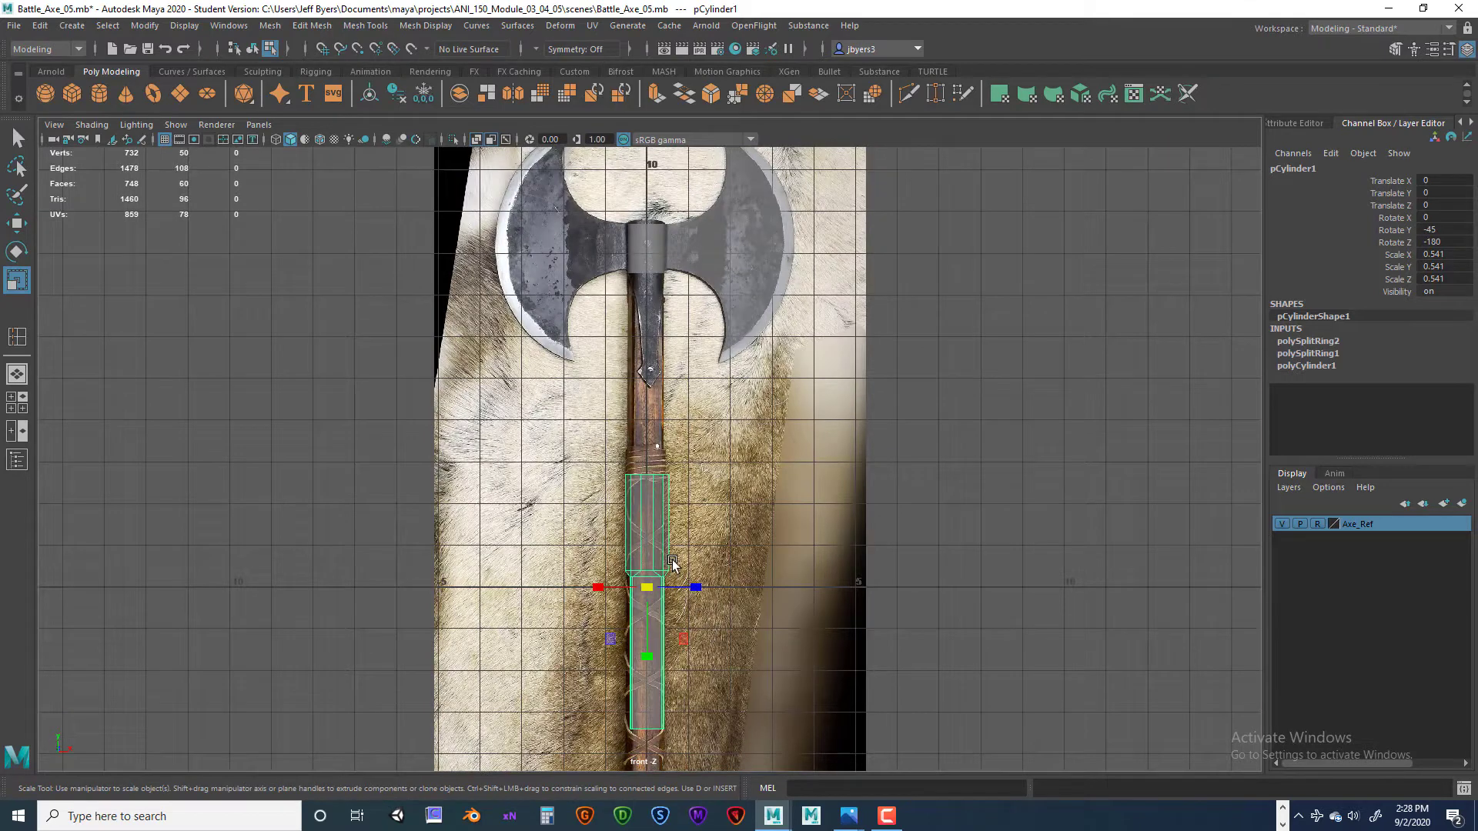
key("w")
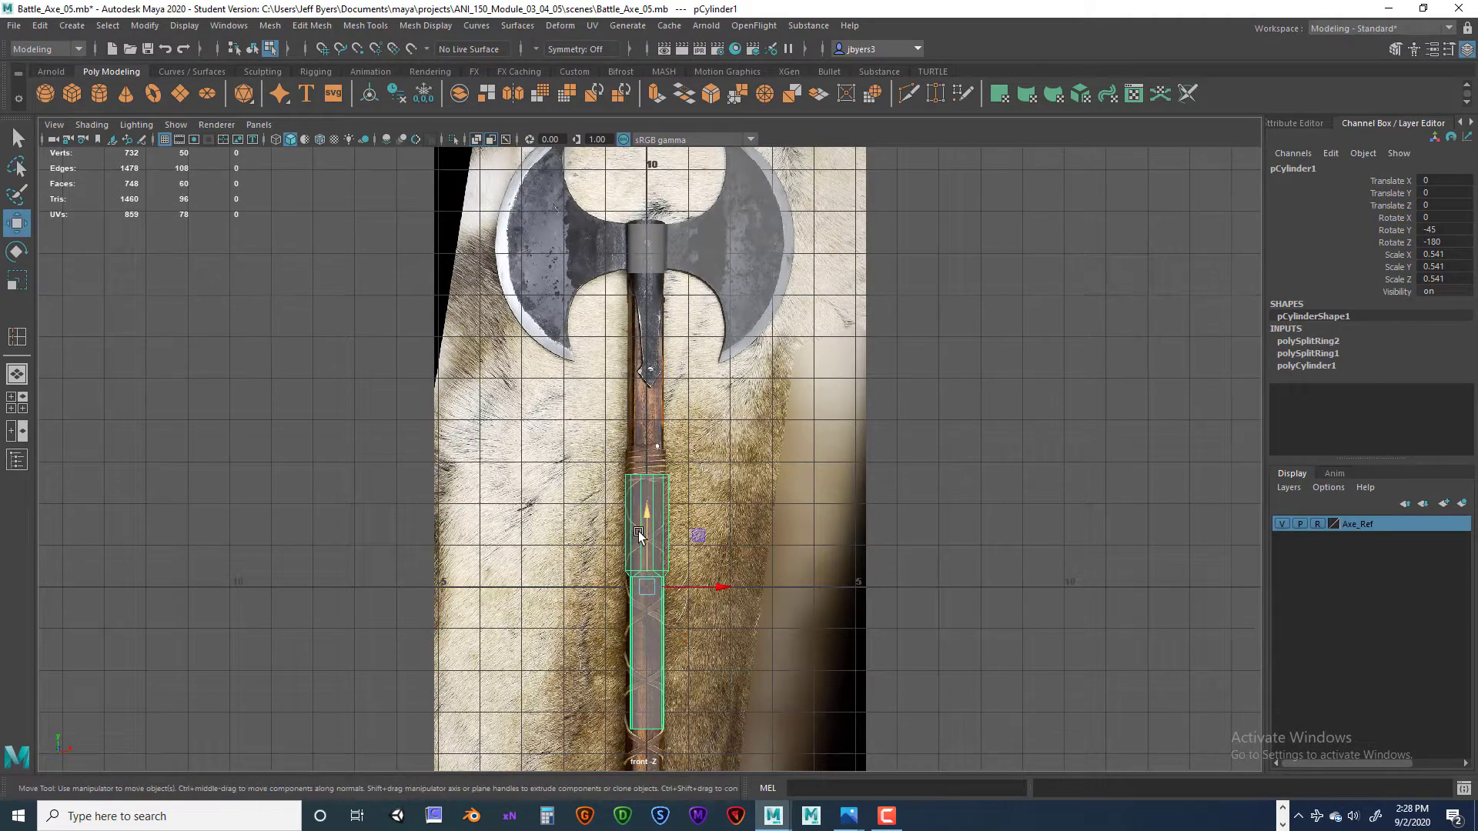
left_click_drag(649, 464, 668, 261)
scroll(673, 361, "up", 2)
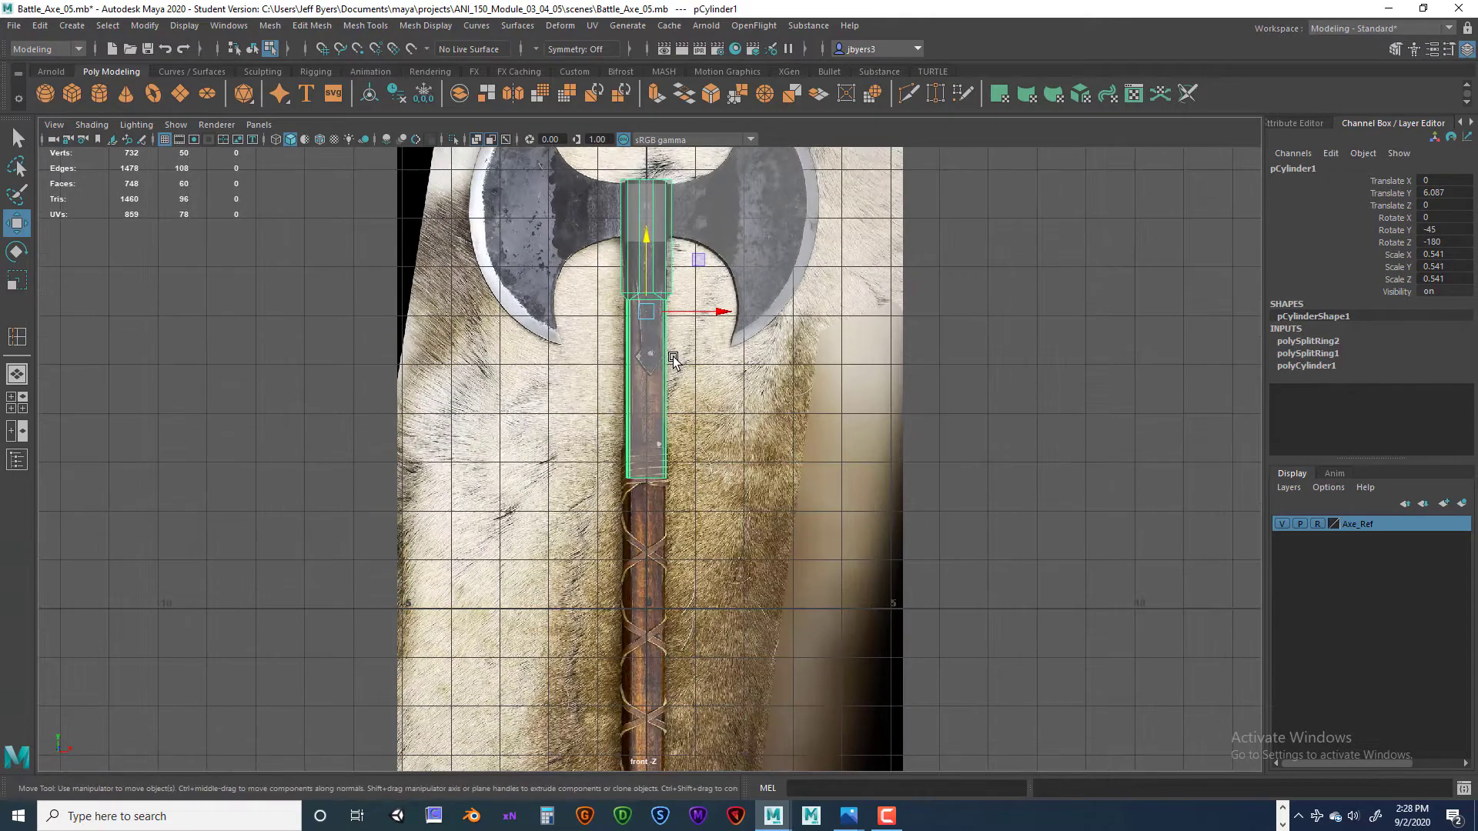
- Switch to object selection, reselect the cylinder and nudge it to Translate Y 6.131 against the top of the reference handle
scroll(673, 359, "up", 2)
middle_click_drag(630, 297, 610, 667, "alt")
scroll(668, 591, "up", 5)
right_click_drag(669, 588, 721, 557)
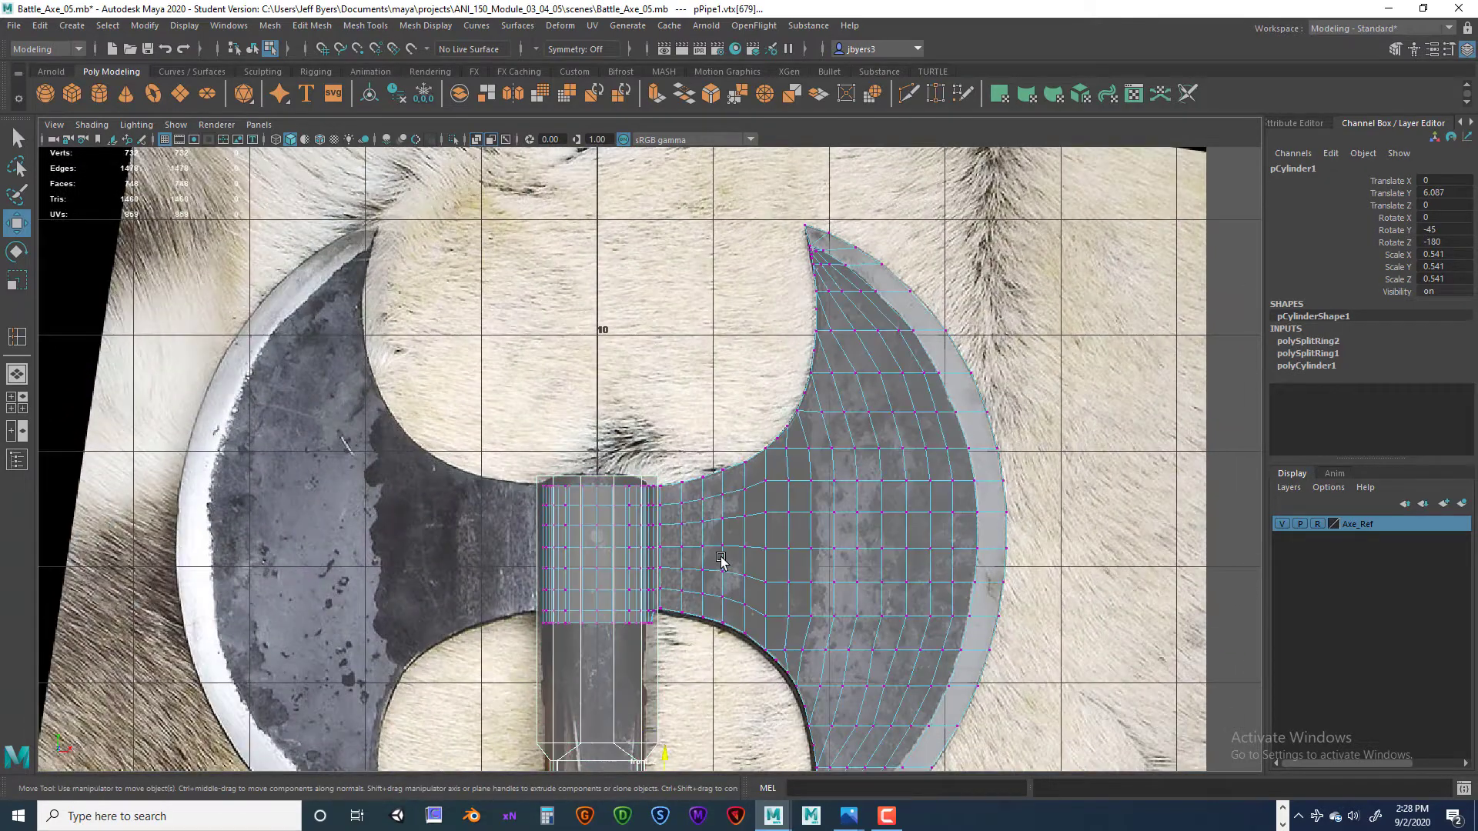
scroll(647, 616, "up", 3)
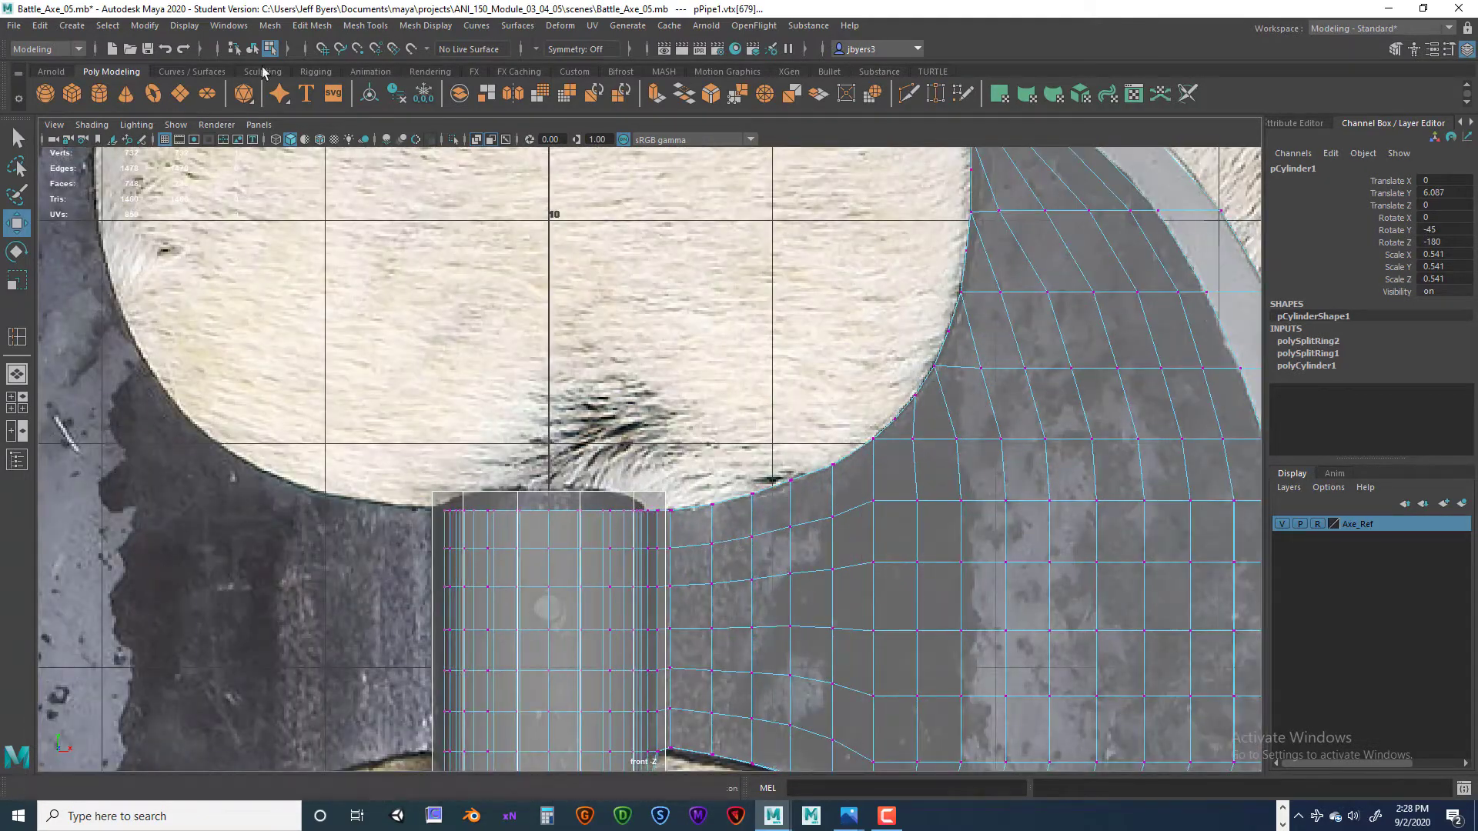
left_click(252, 49)
left_click(632, 497)
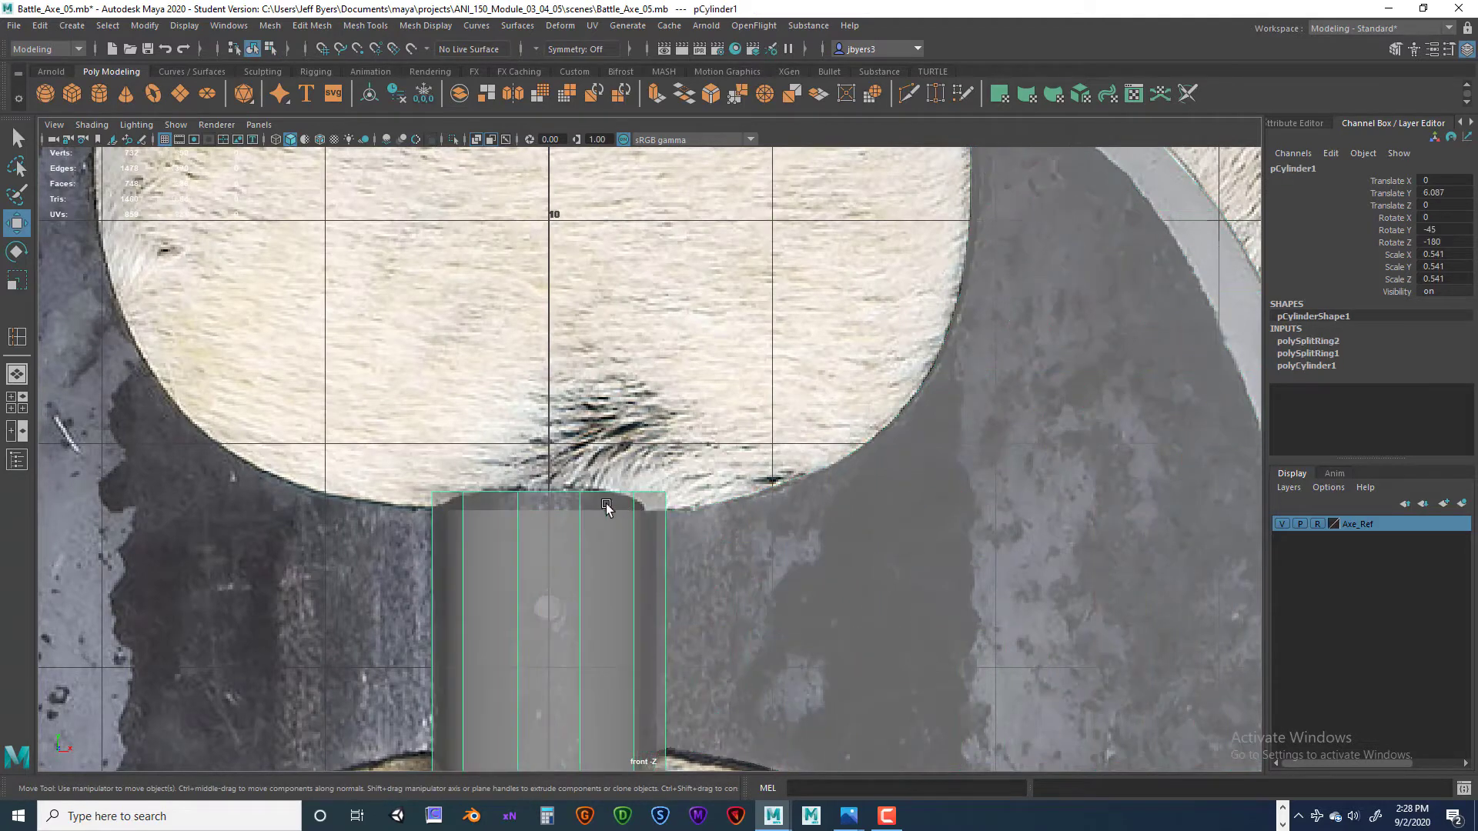
scroll(558, 556, "down", 5)
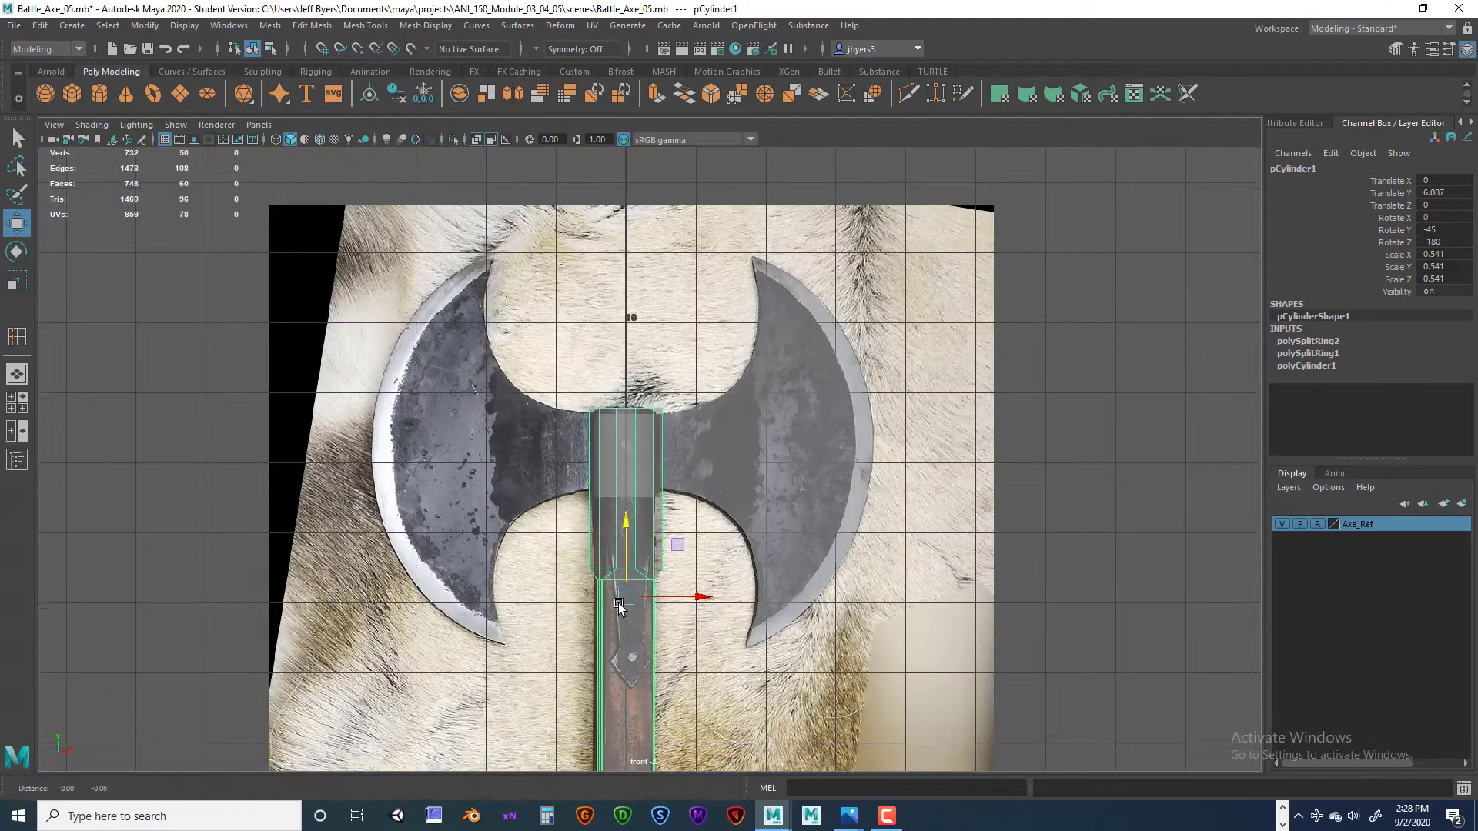
left_click_drag(626, 474, 607, 505)
scroll(657, 477, "up", 2)
- Examine the cylinder's fit against the axe head and blade in the perspective view
key("space")
key("space")
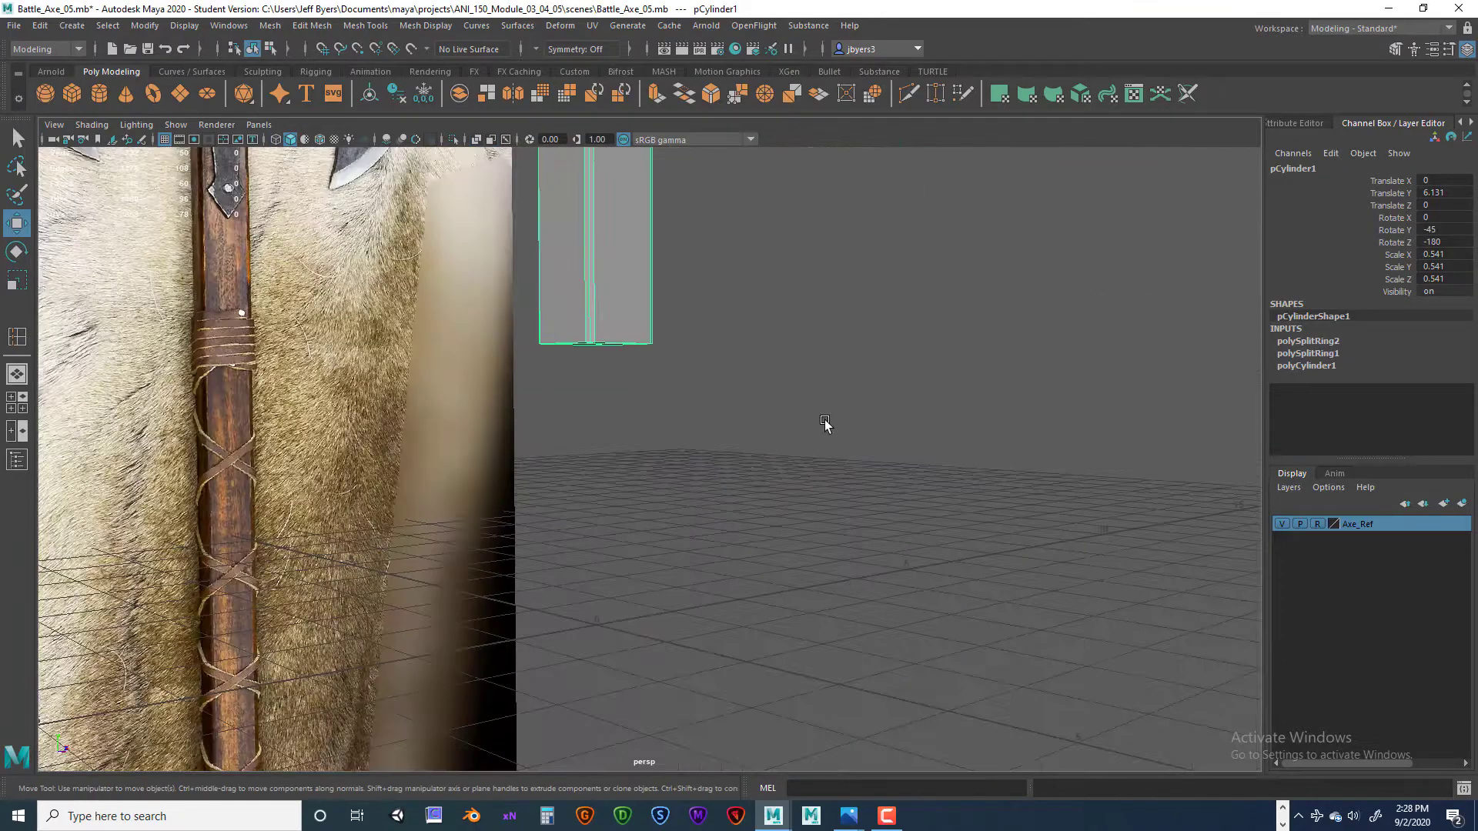
scroll(664, 445, "down", 10)
middle_click_drag(663, 445, 643, 491, "alt")
left_click_drag(644, 492, 577, 542, "alt")
scroll(578, 575, "up", 6)
scroll(577, 575, "up", 4)
middle_click_drag(576, 542, 619, 590, "alt")
mouse_move(619, 590)
left_mouse_down("alt")
mouse_move(610, 601)
mouse_move(637, 590)
left_mouse_up("alt")
middle_click_drag(525, 641, 654, 610, "alt")
left_click_drag(654, 610, 573, 592, "alt")
middle_click_drag(598, 585, 617, 650, "alt")
- In the front view, select the vertices of the cylinder's rounded upper section and show them in the top view
key("space")
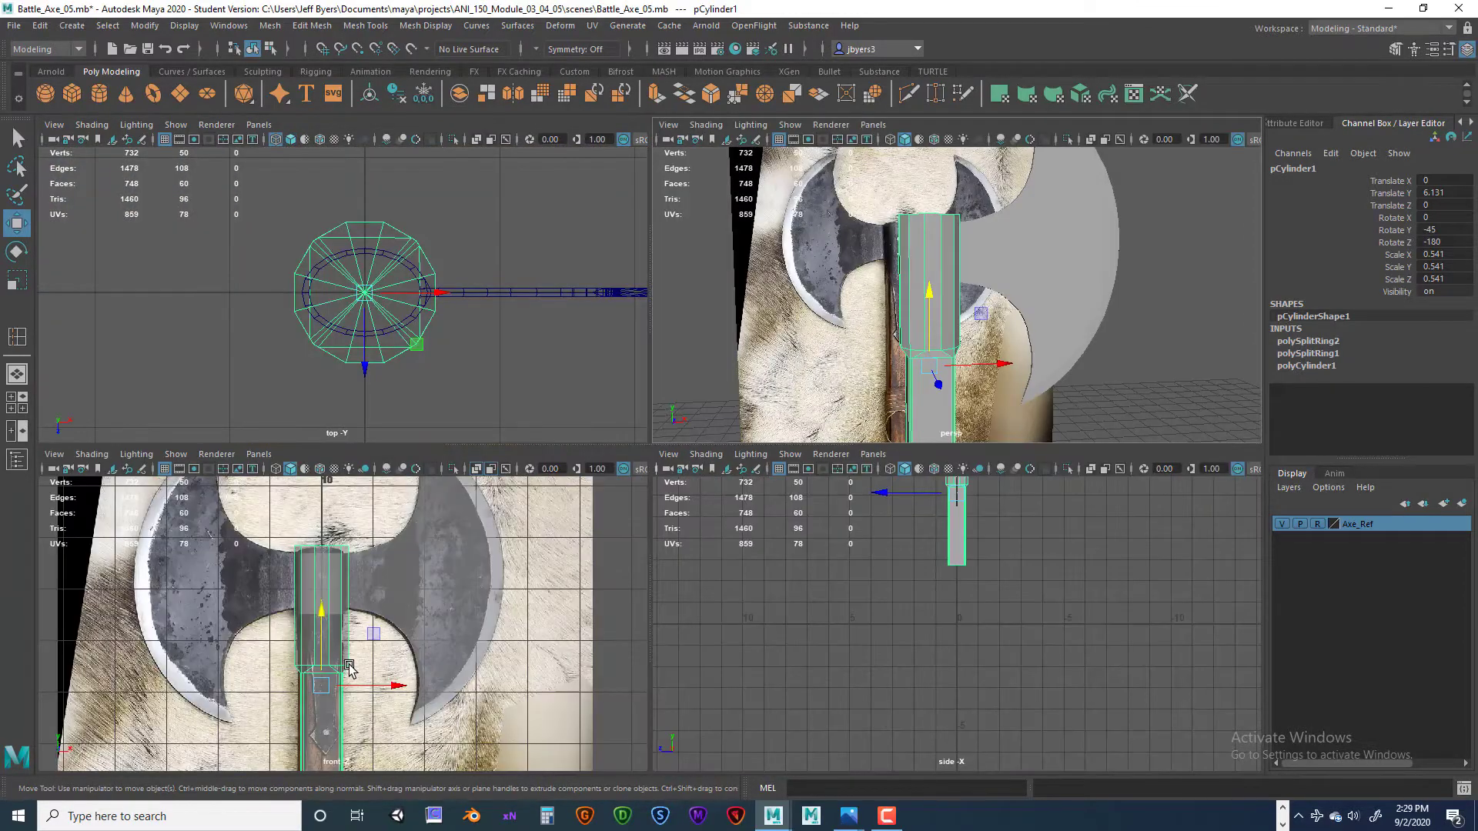
key("space")
right_click_drag(622, 315, 537, 317)
left_click_drag(746, 551, 723, 563)
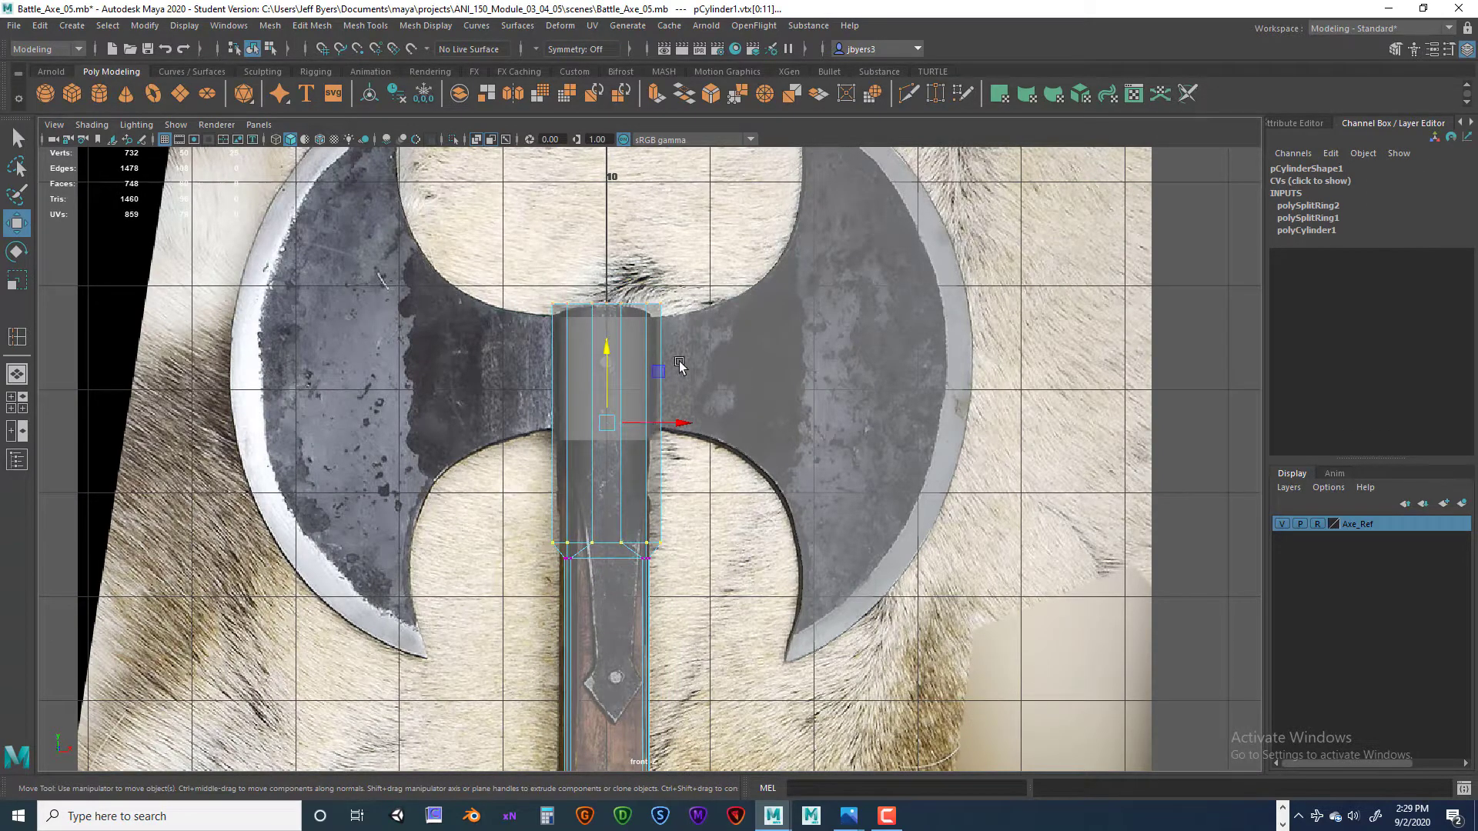
key("space")
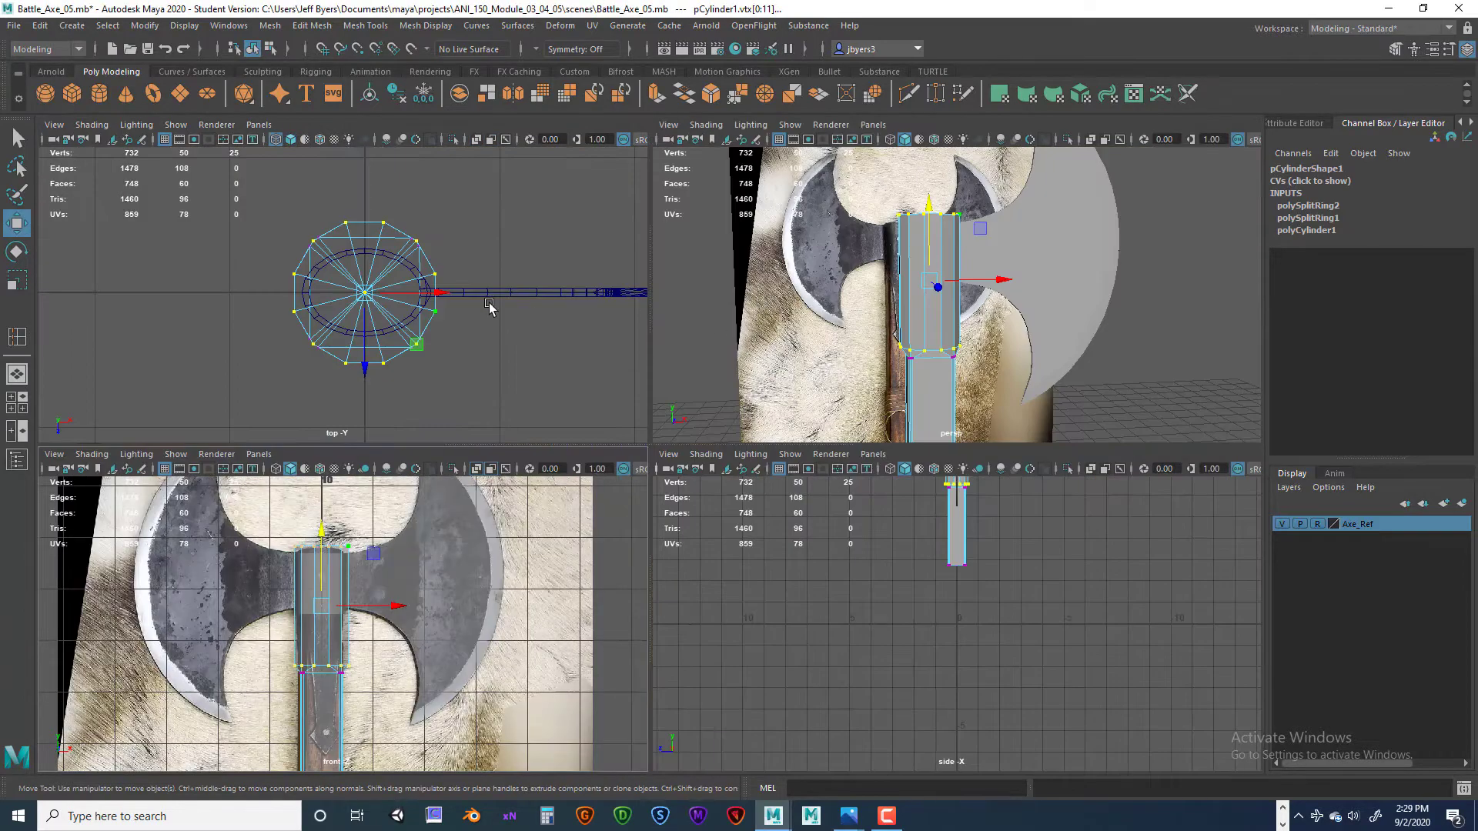
key("space")
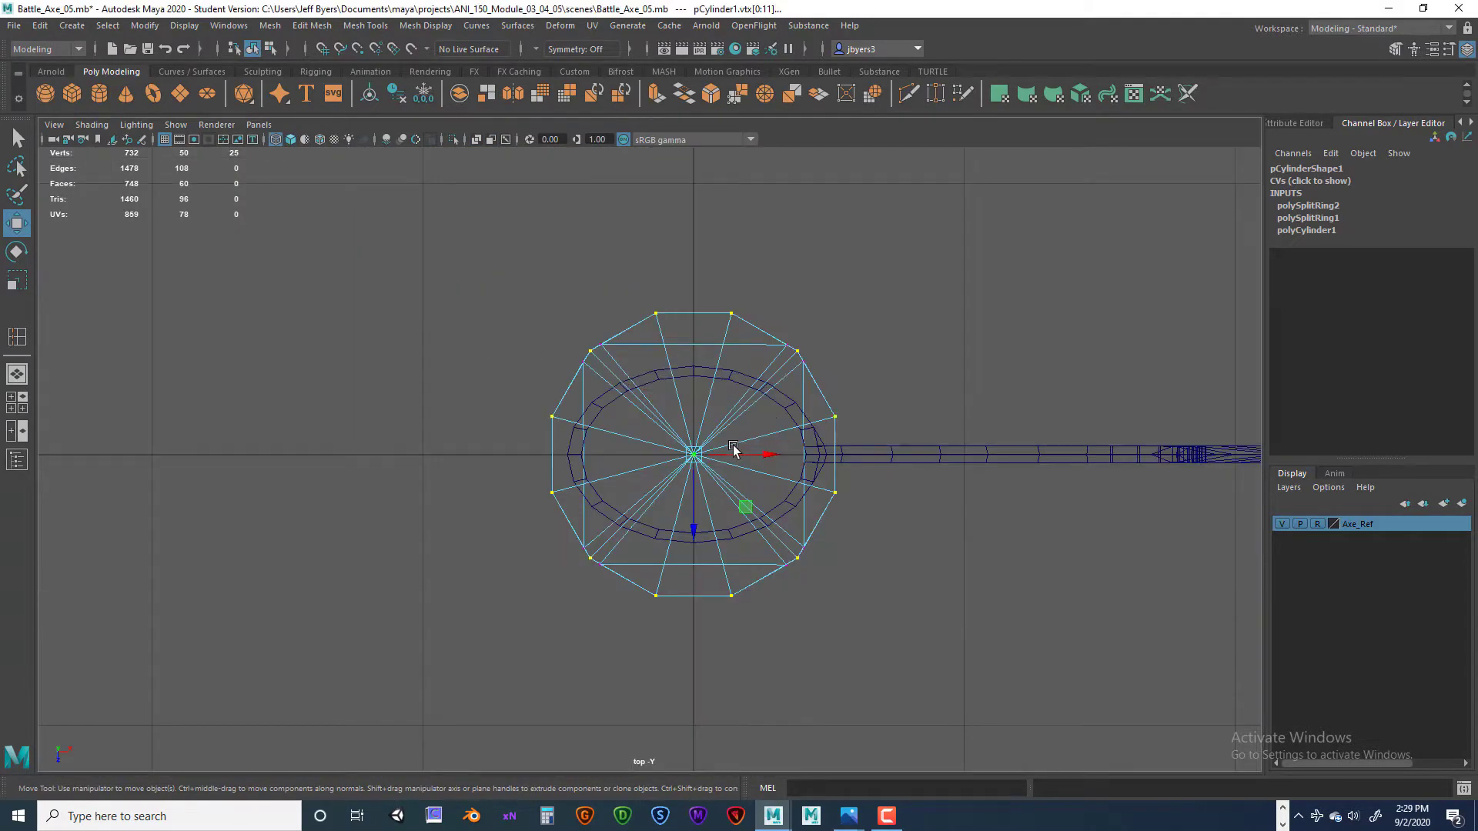
- Set the Scale tool's axis orientation to World for the selected upper vertices
key("r")
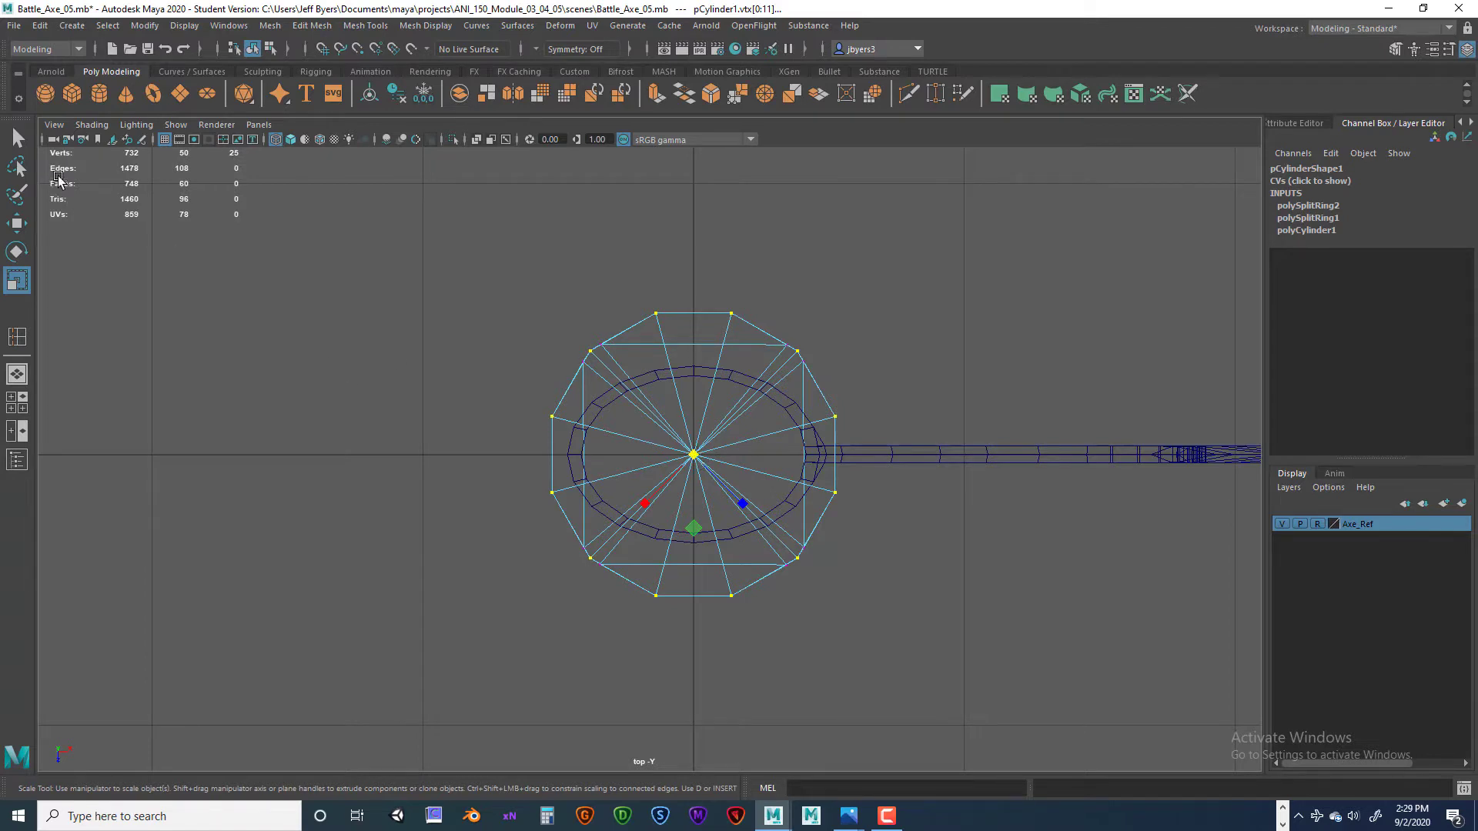
double_click(18, 279)
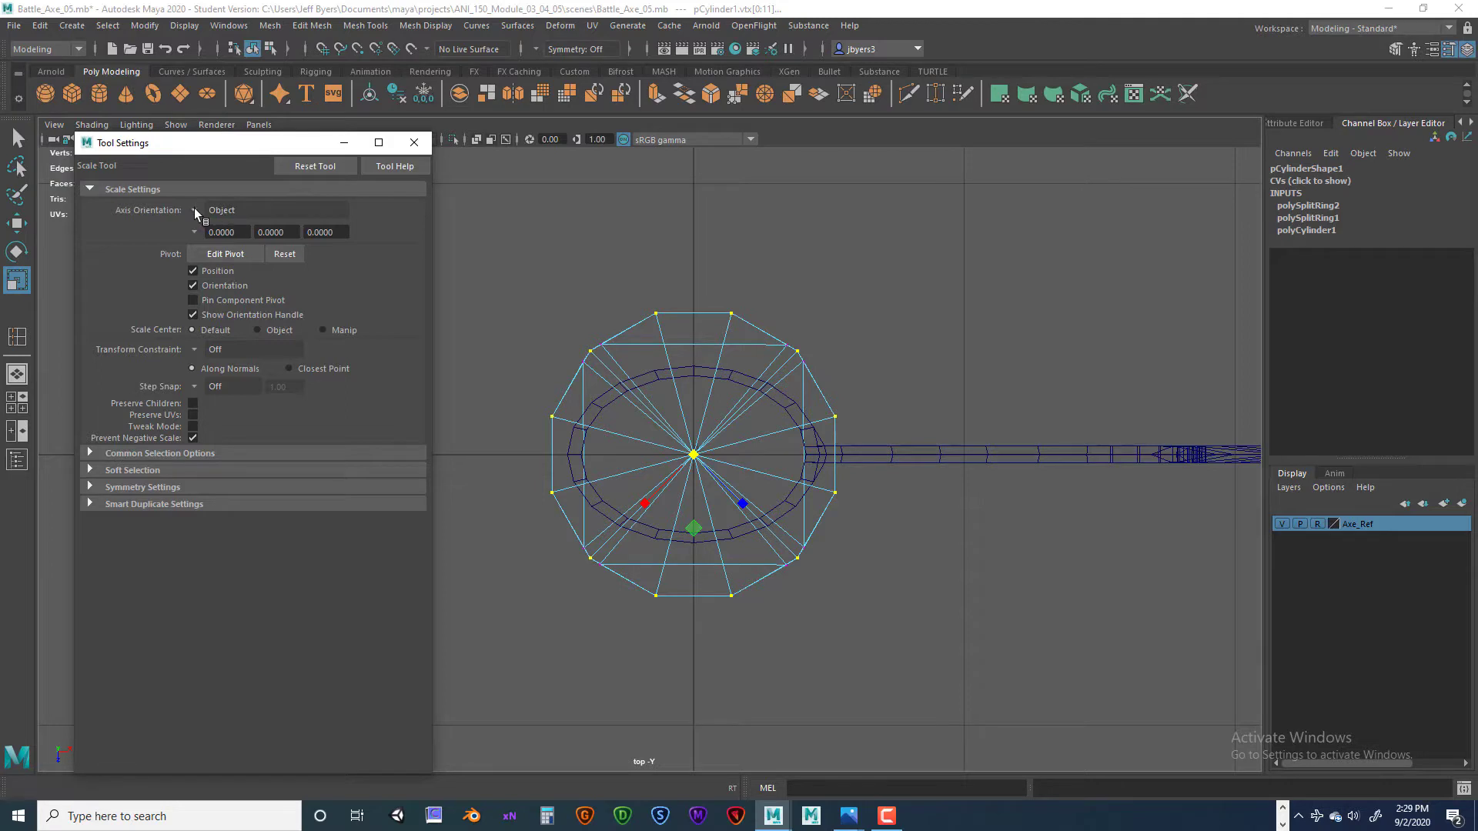
left_click(222, 212)
left_click(216, 232)
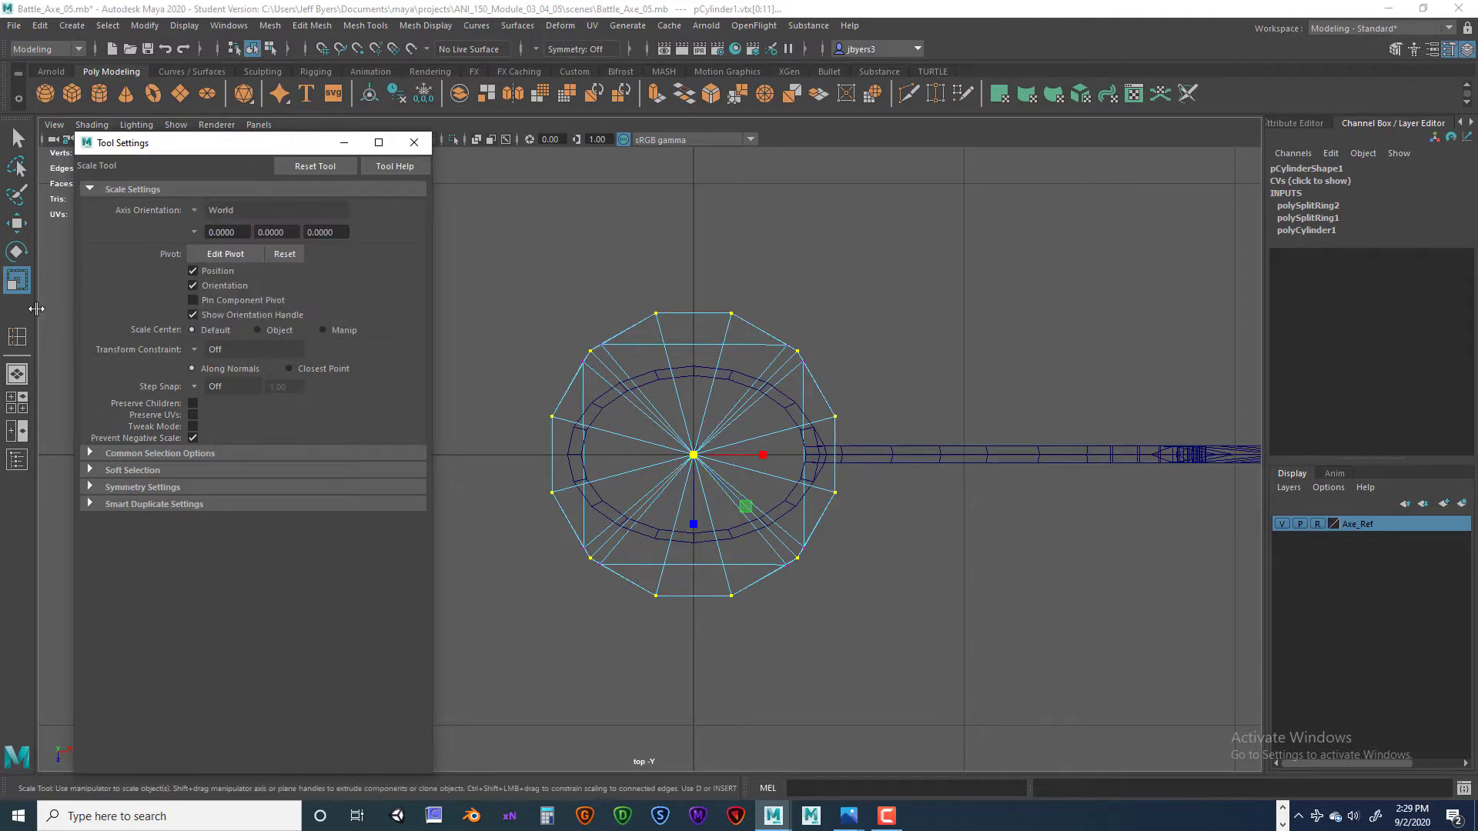
left_click(415, 142)
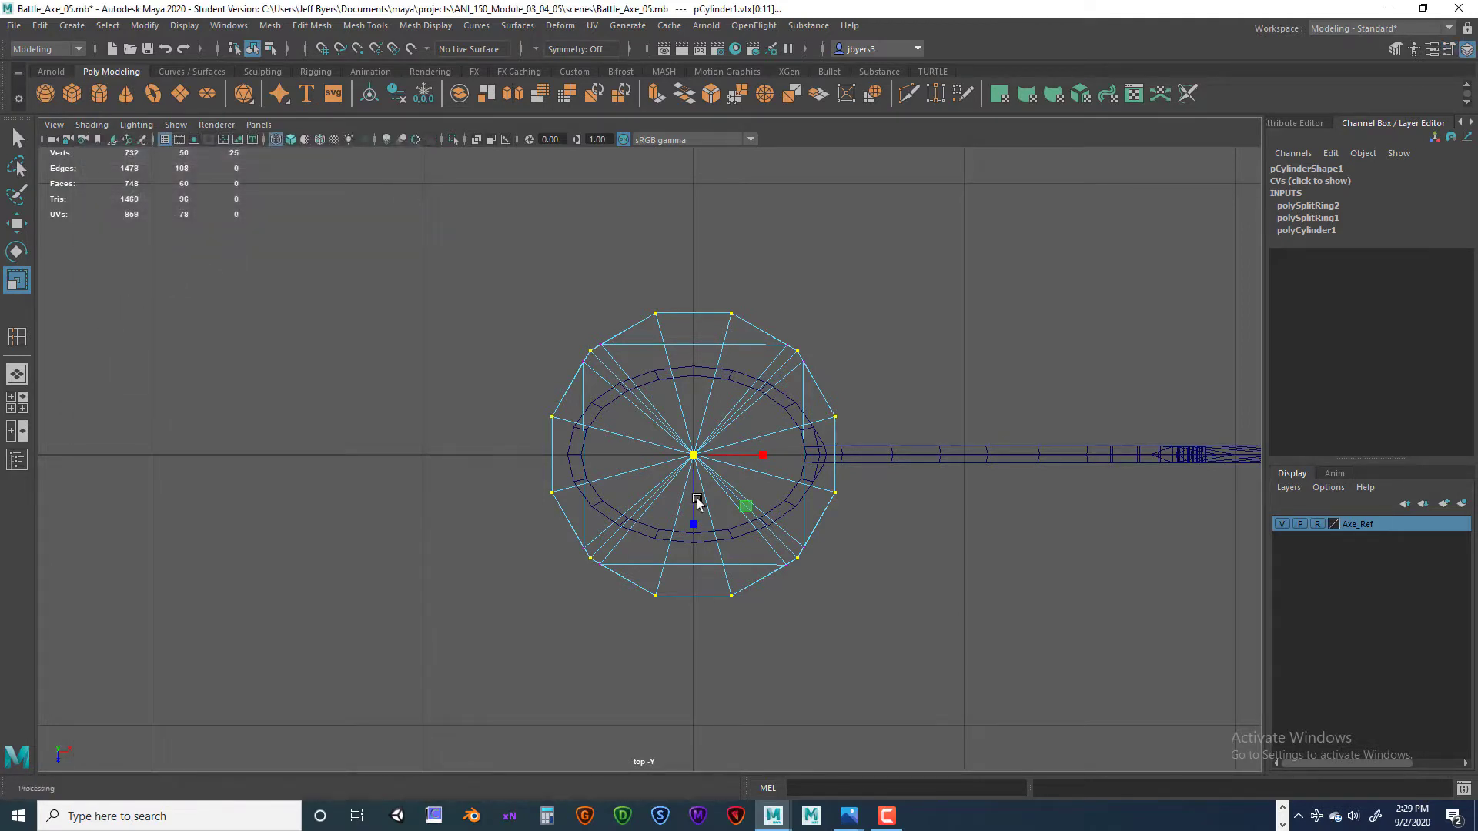
- Switch the Scale tool's axis orientation to Object for comparison and restore it to World
double_click(17, 283)
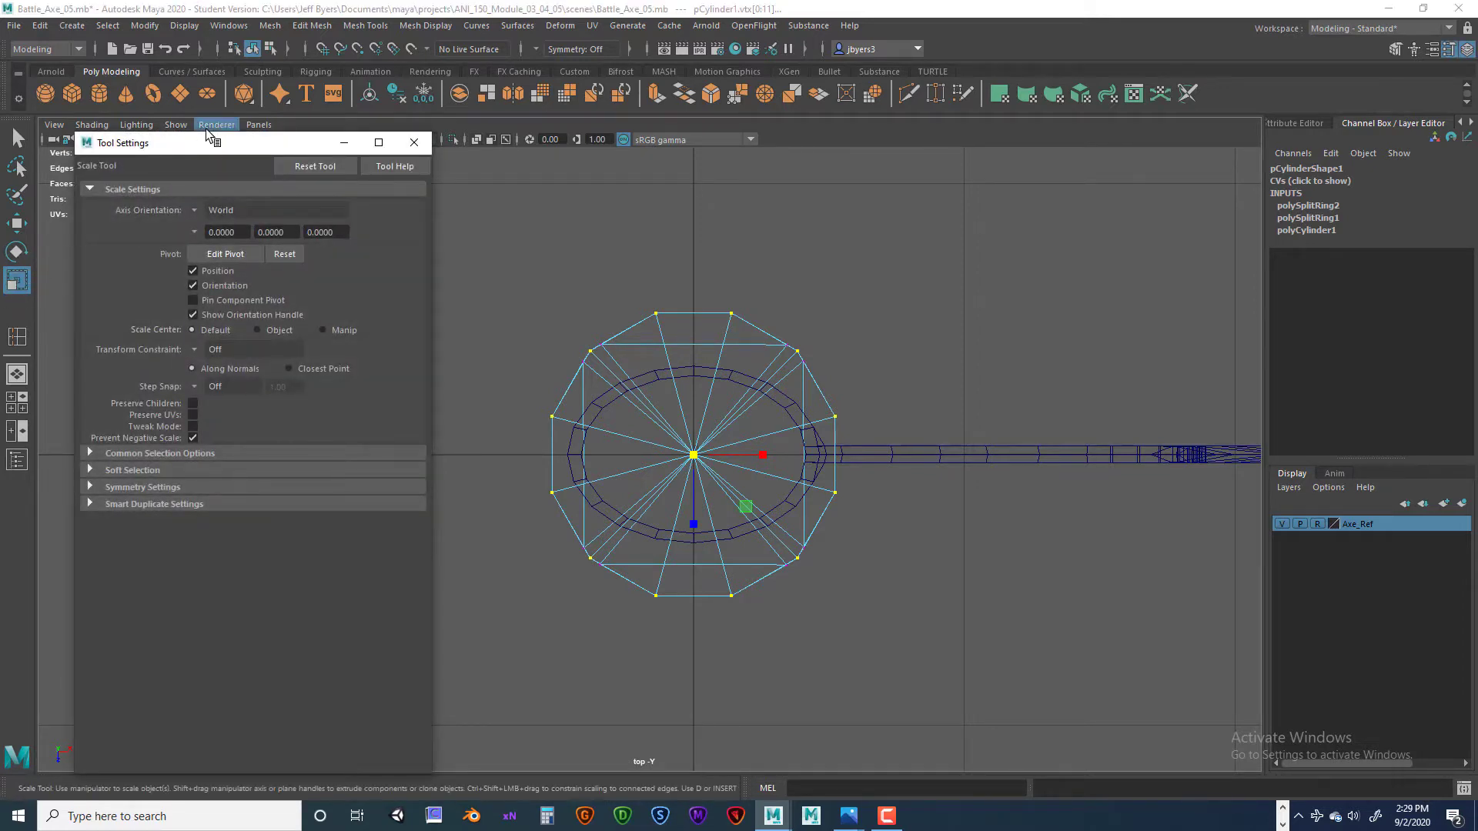
left_click_drag(223, 145, 203, 127)
left_click(178, 194)
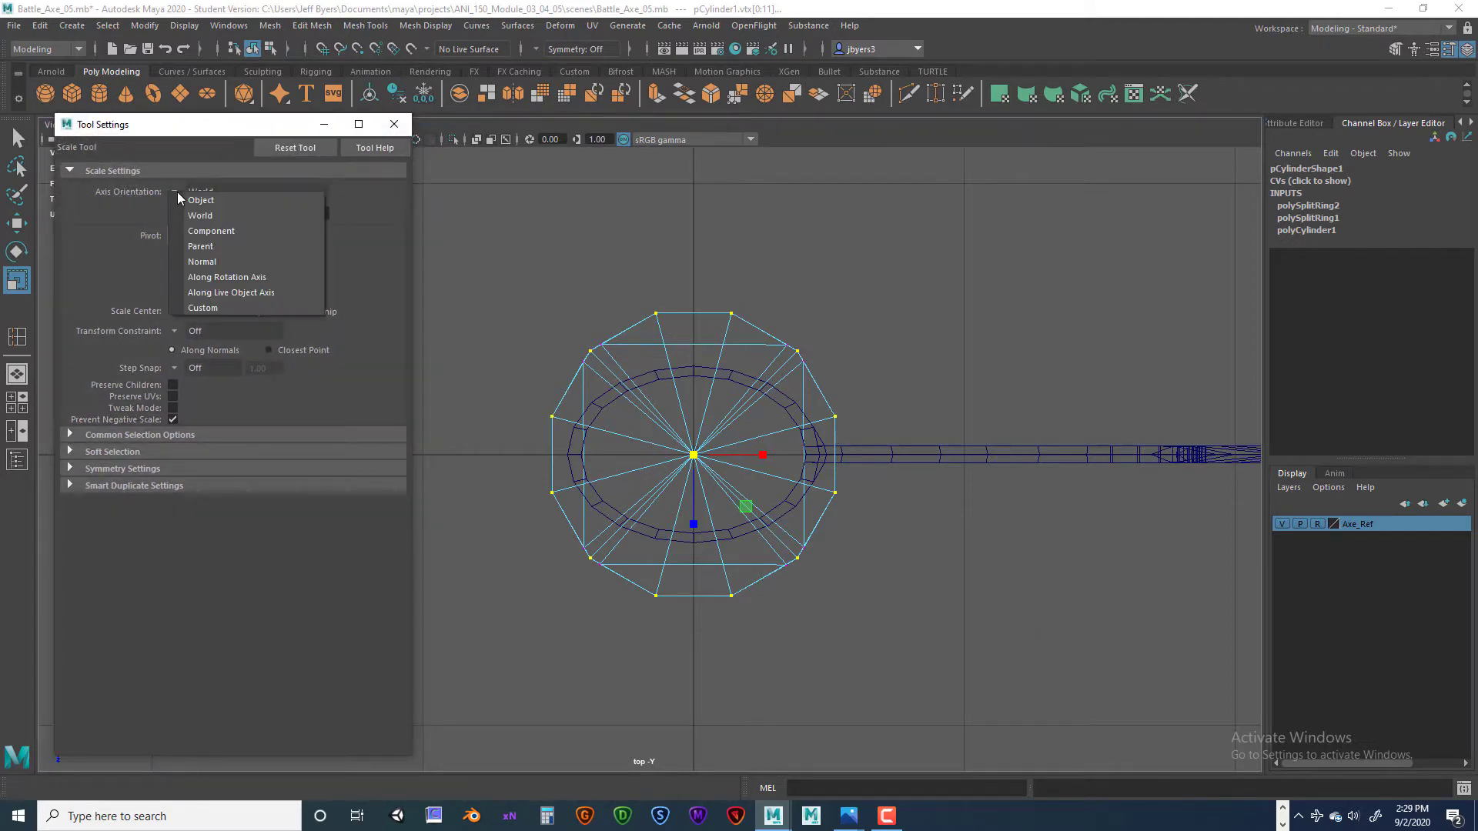
left_click(201, 205)
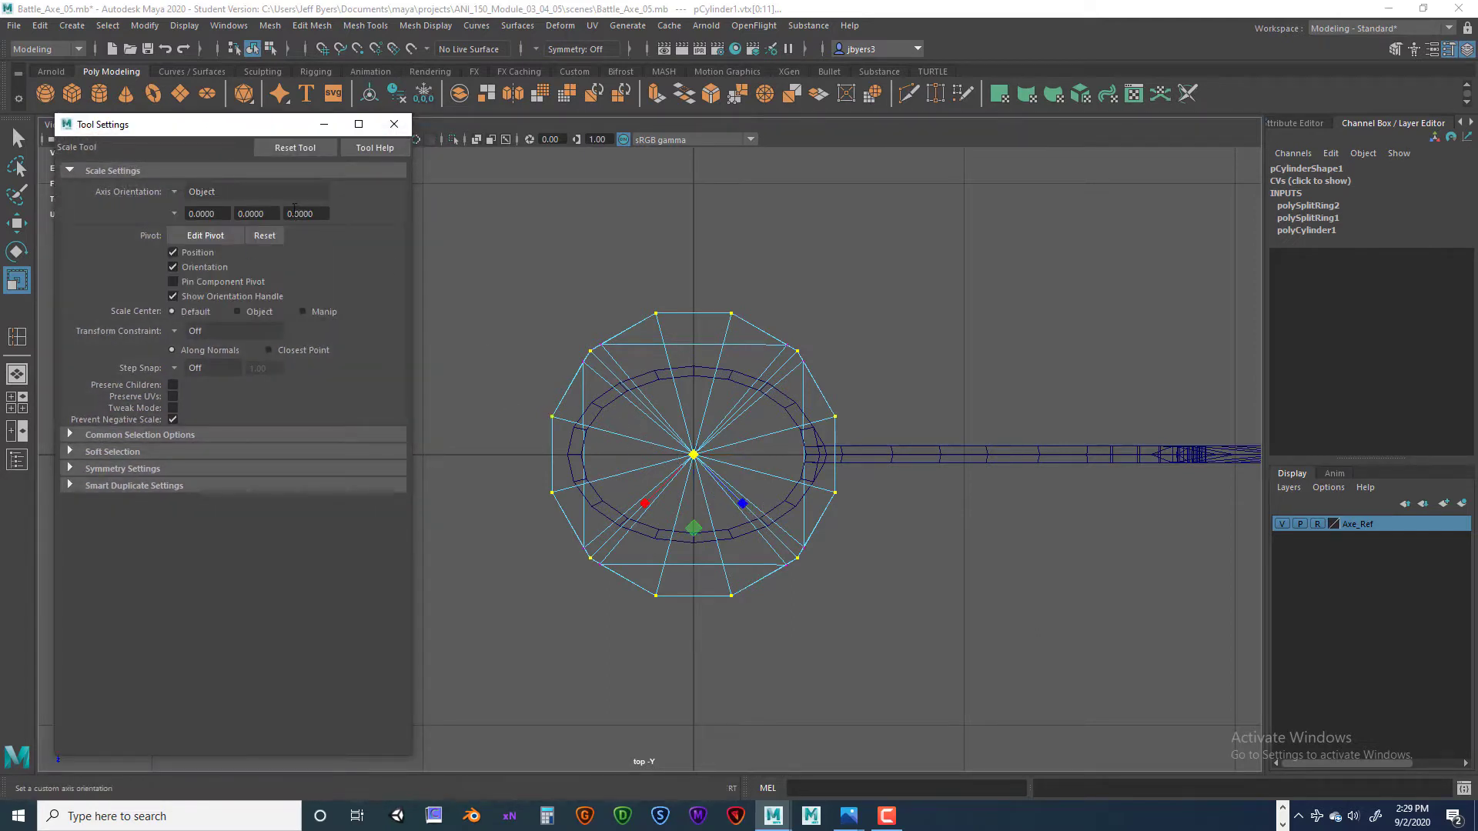
left_click(194, 197)
left_click(202, 214)
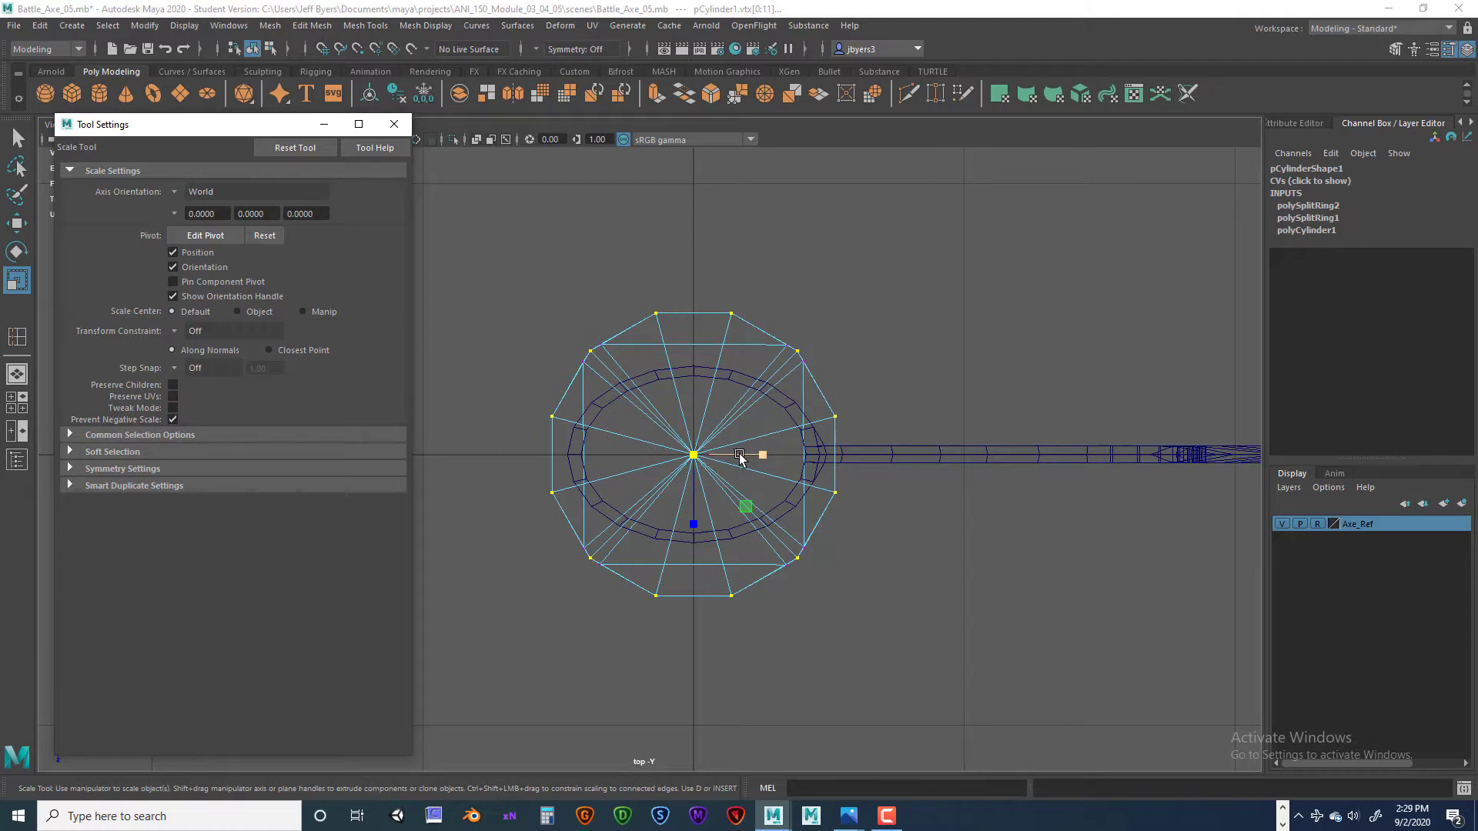
- Scale the rounded section's vertices down in X and Z to fit the inner oval of the axe head
left_click_drag(769, 455, 752, 455)
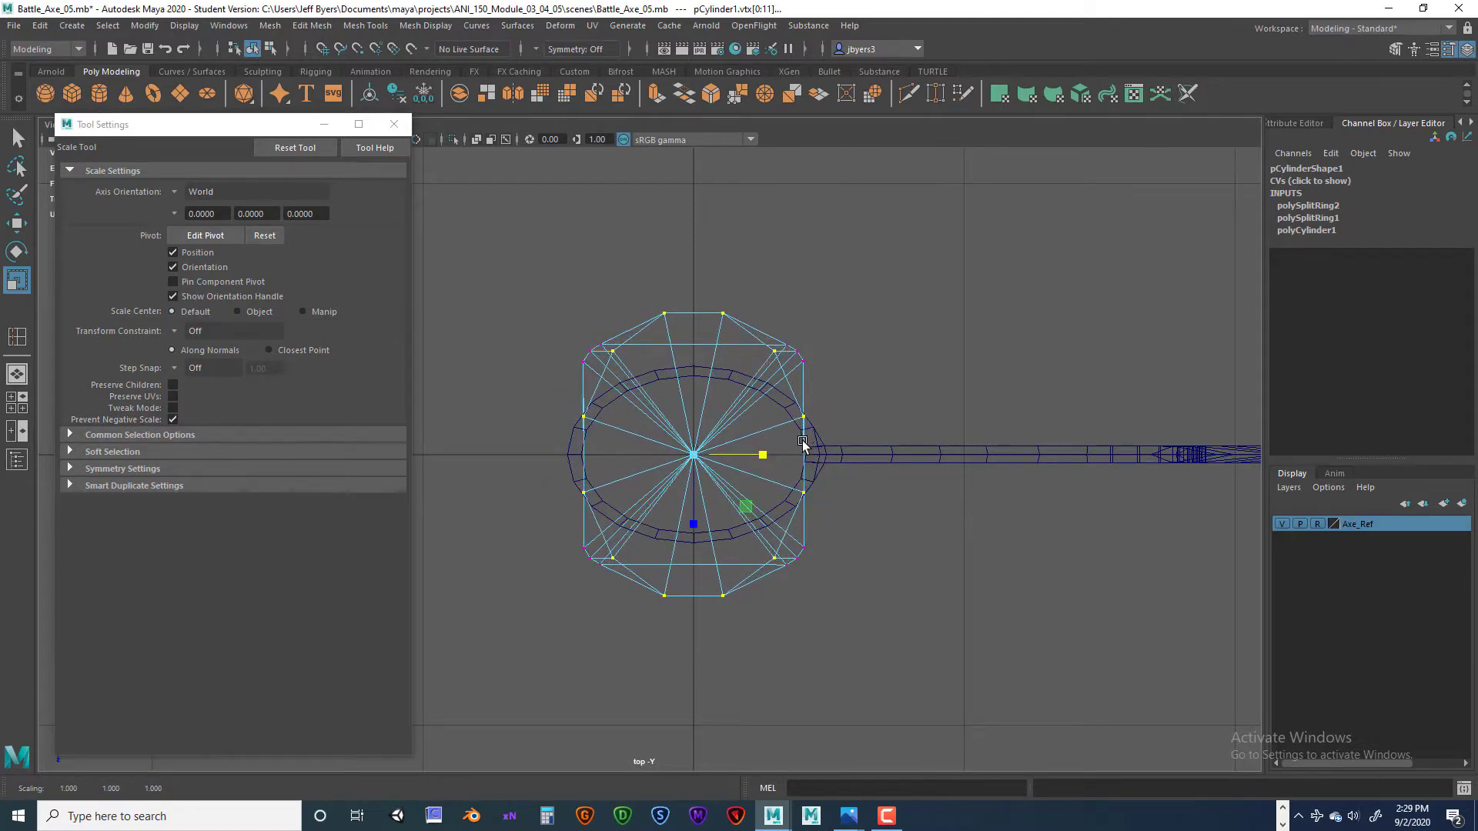
left_click_drag(694, 524, 693, 541)
left_click_drag(693, 488, 691, 480)
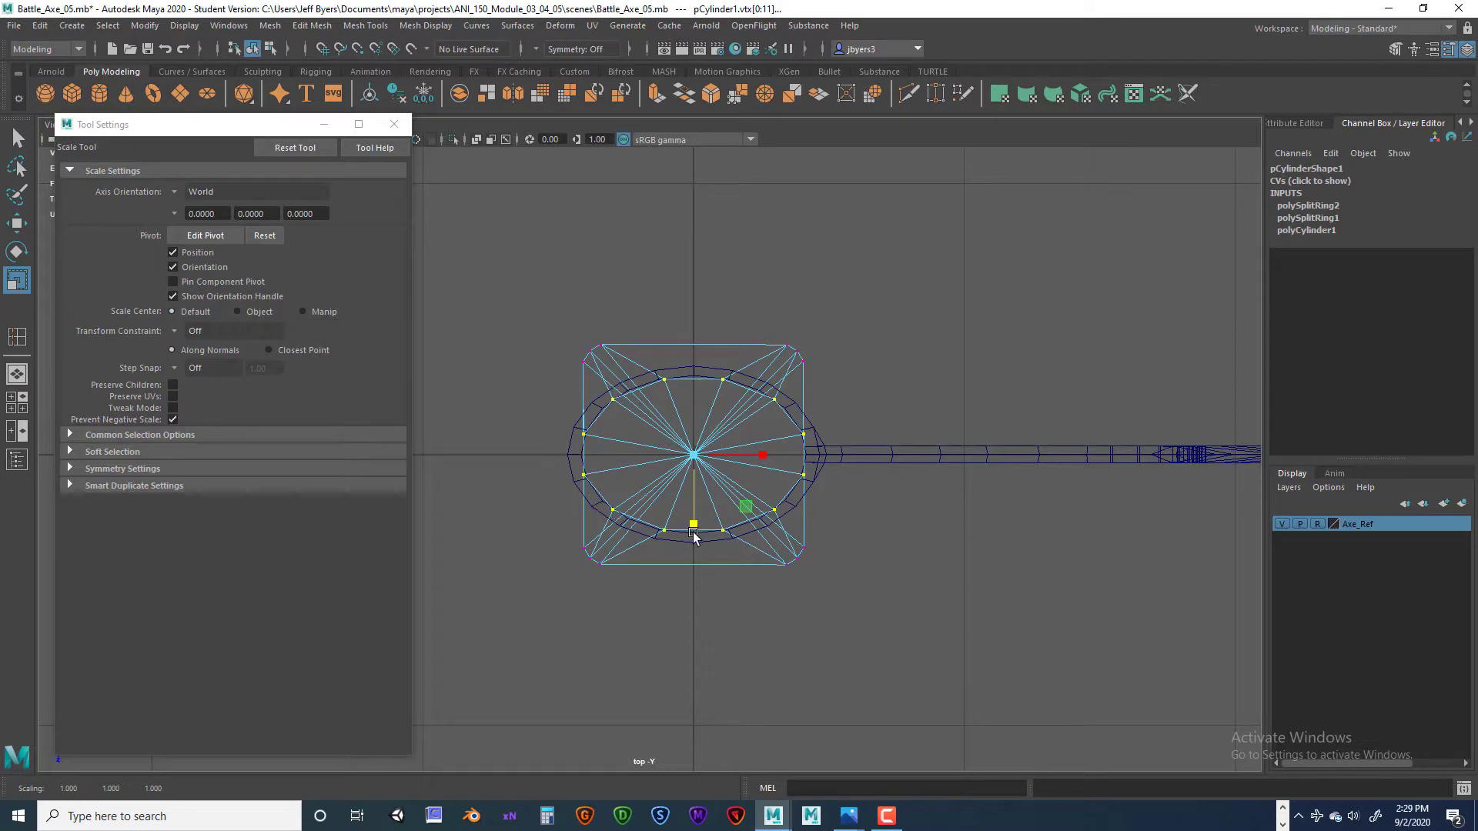
scroll(705, 526, "up", 5)
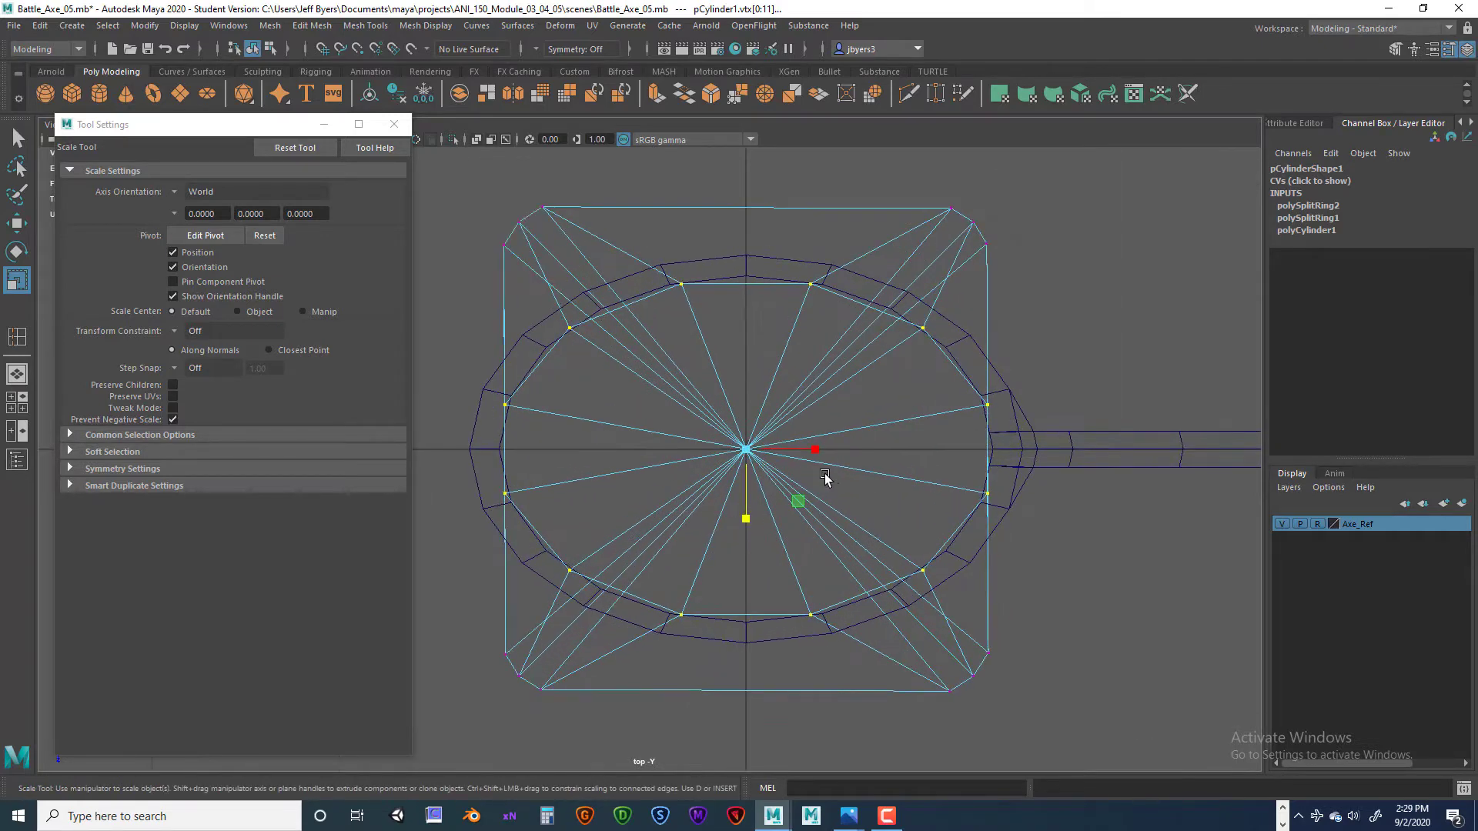
left_click_drag(752, 514, 747, 520)
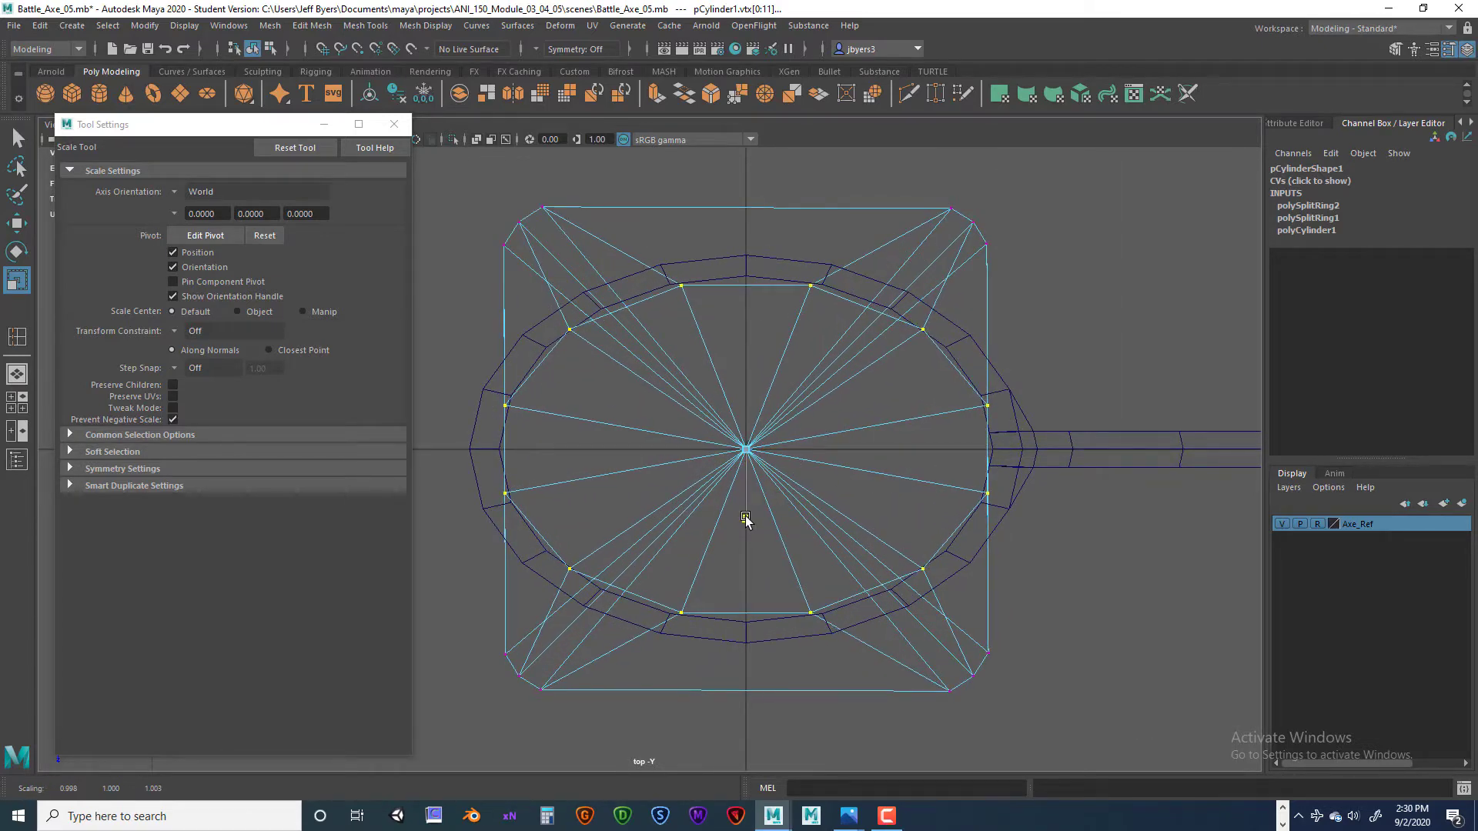
- Nudge the oval of vertices along Z and fine-tune its X and Z scale so it sits just inside the socket
key("w")
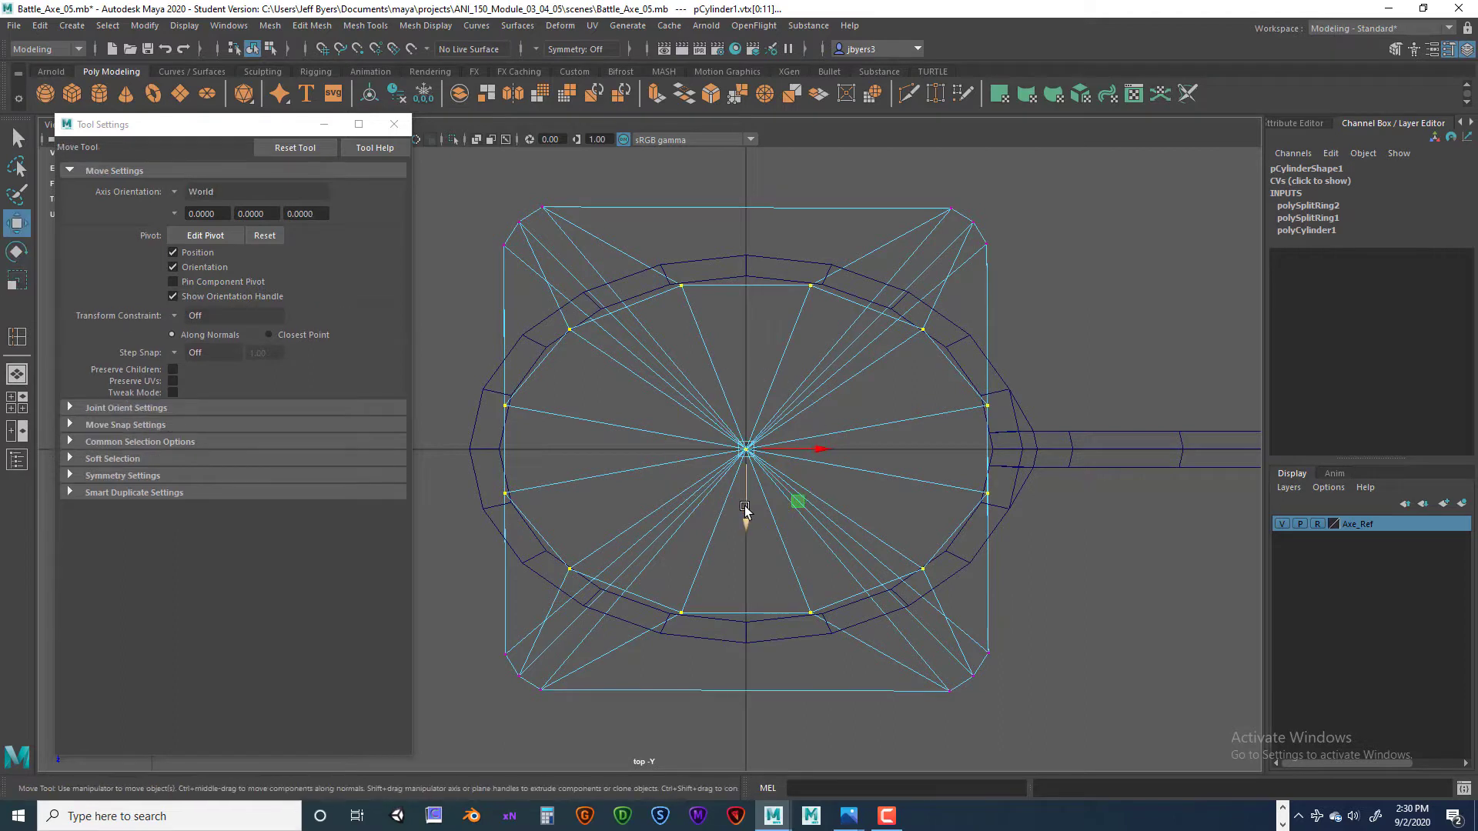
left_click_drag(751, 518, 750, 501)
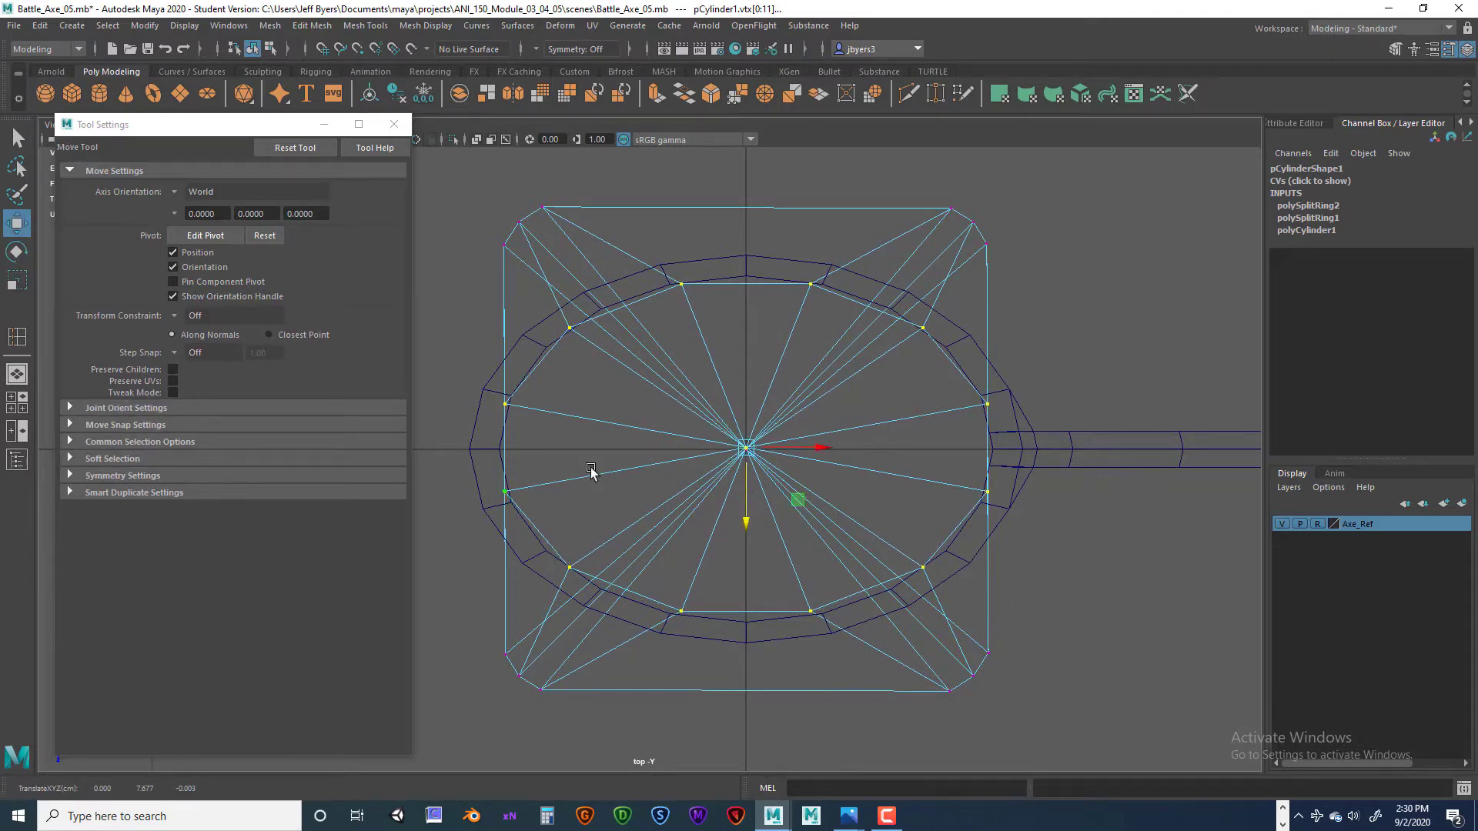
key("r")
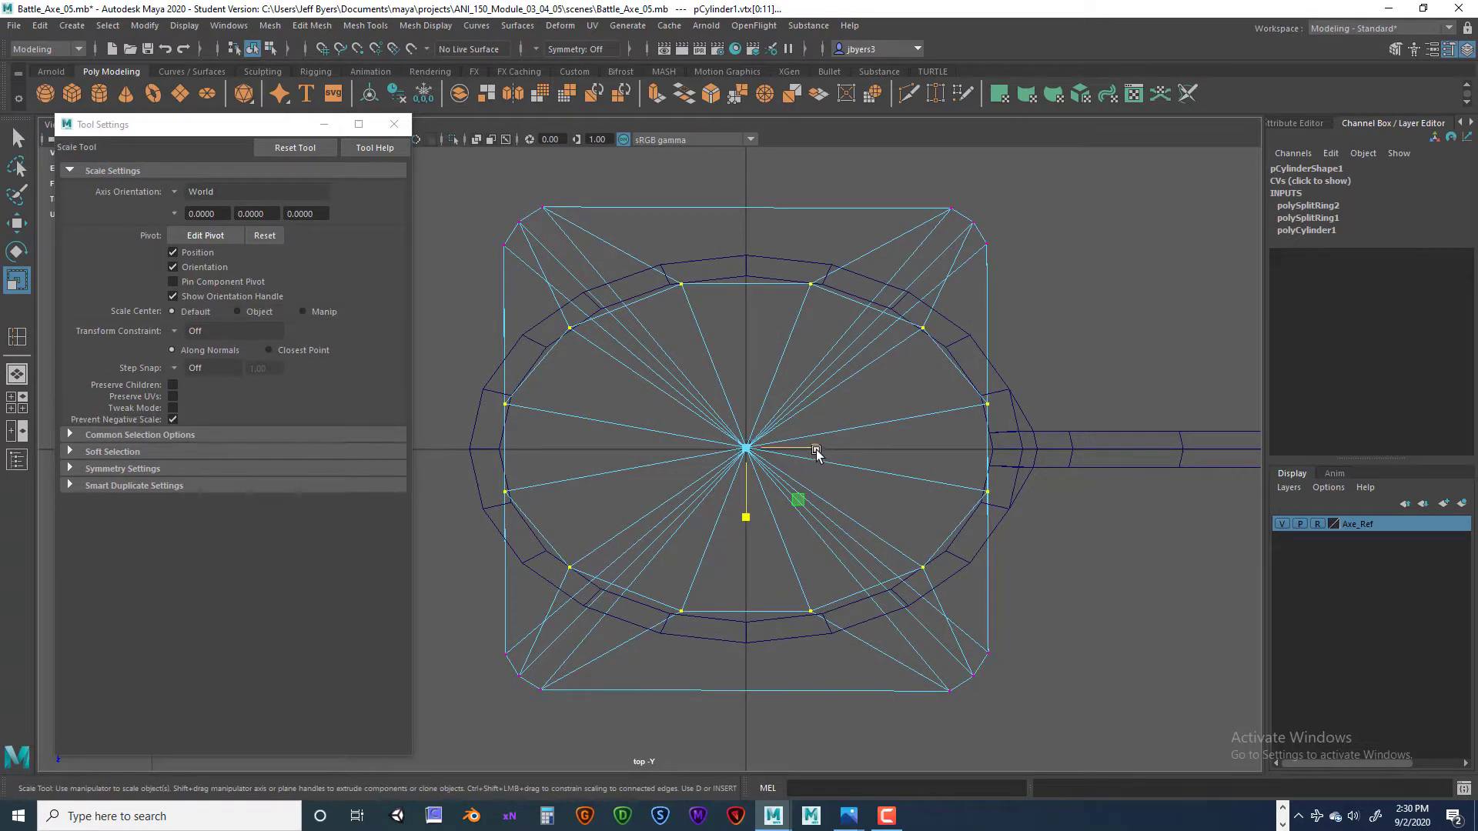
left_click_drag(816, 454, 815, 449)
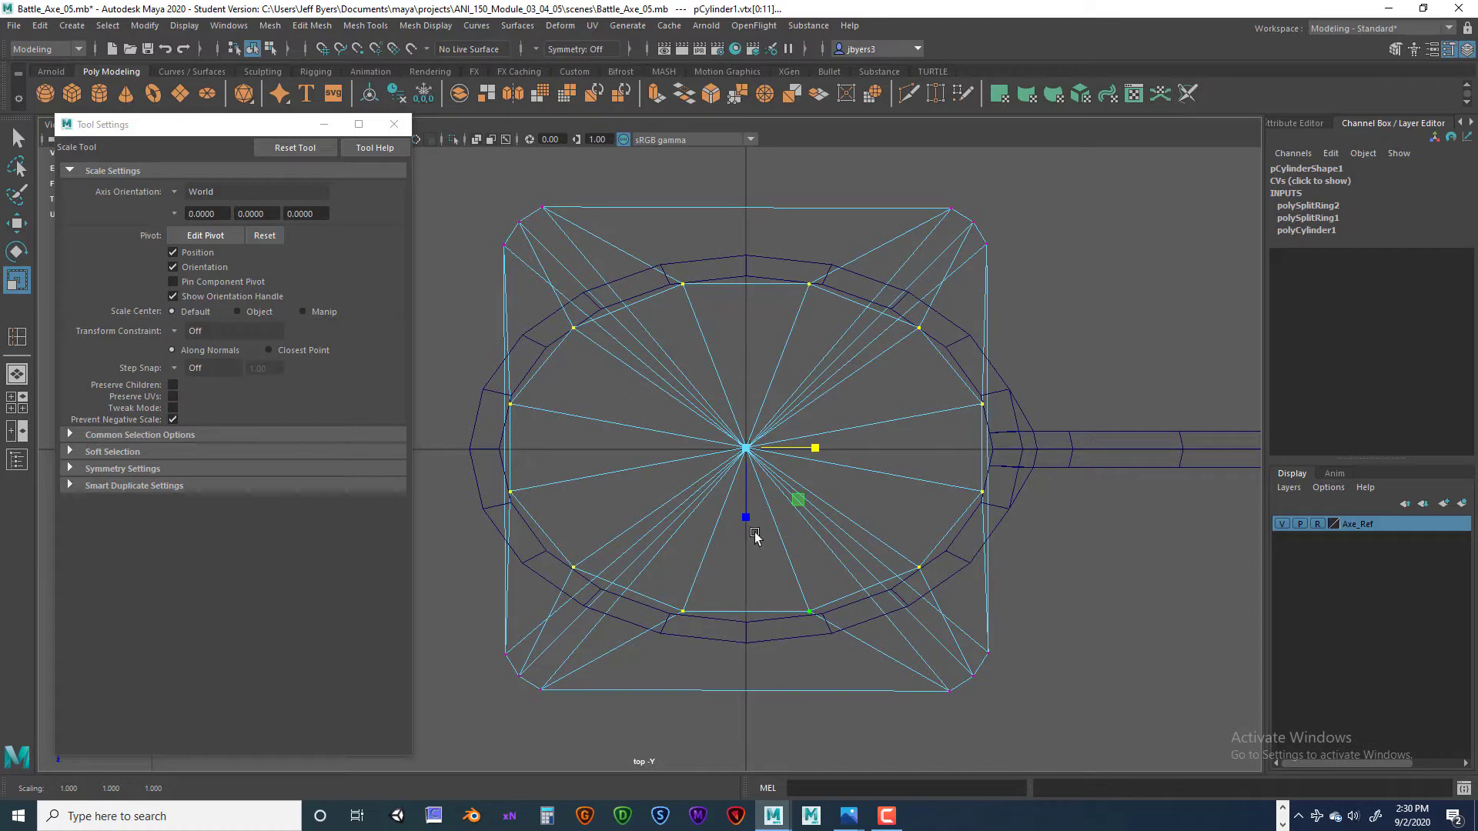
left_click_drag(750, 514, 750, 516)
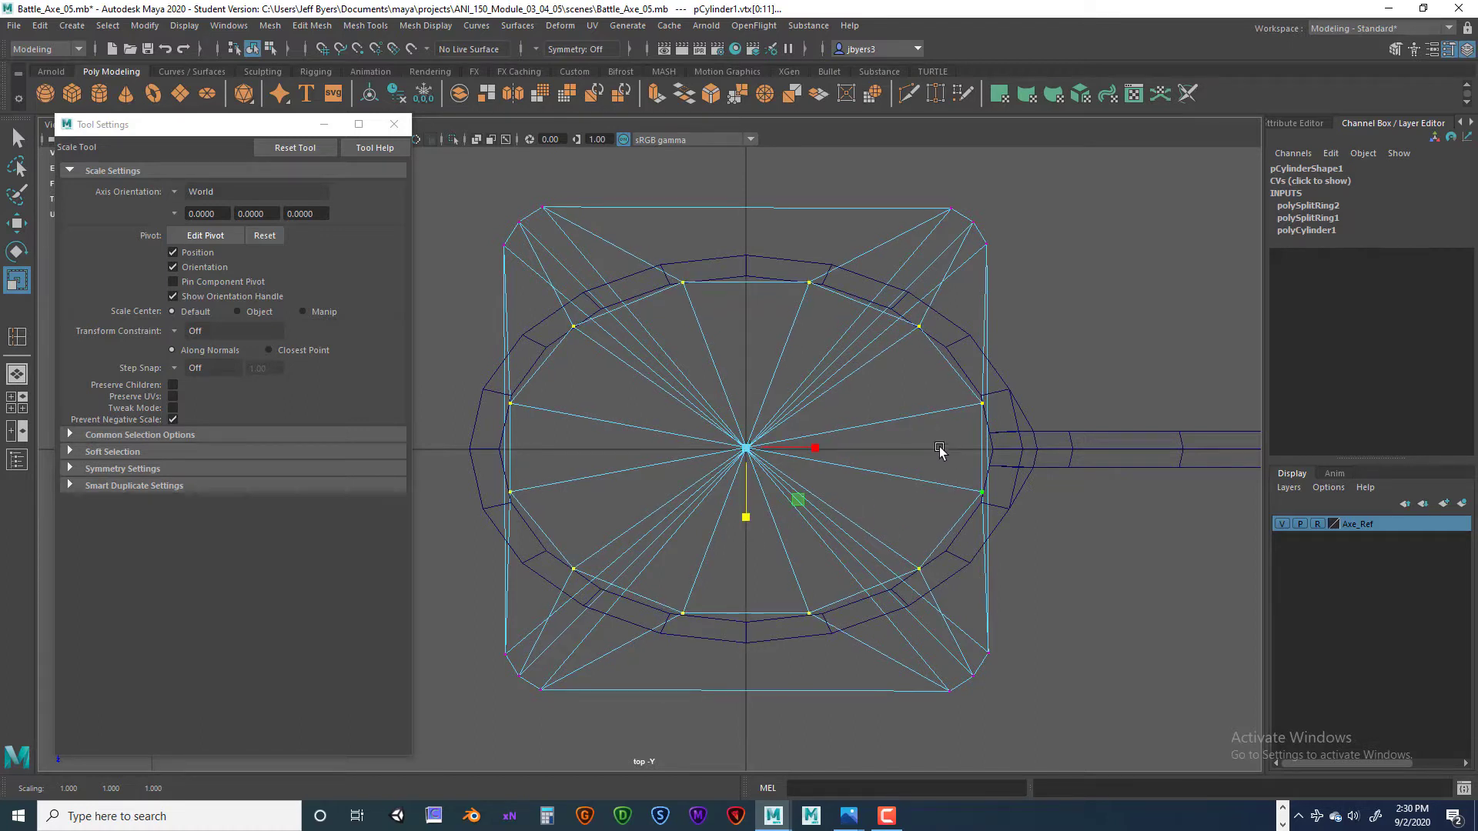
- Return the cylinder to object selection and examine how its oval section fits the axe head in the perspective view
key("space")
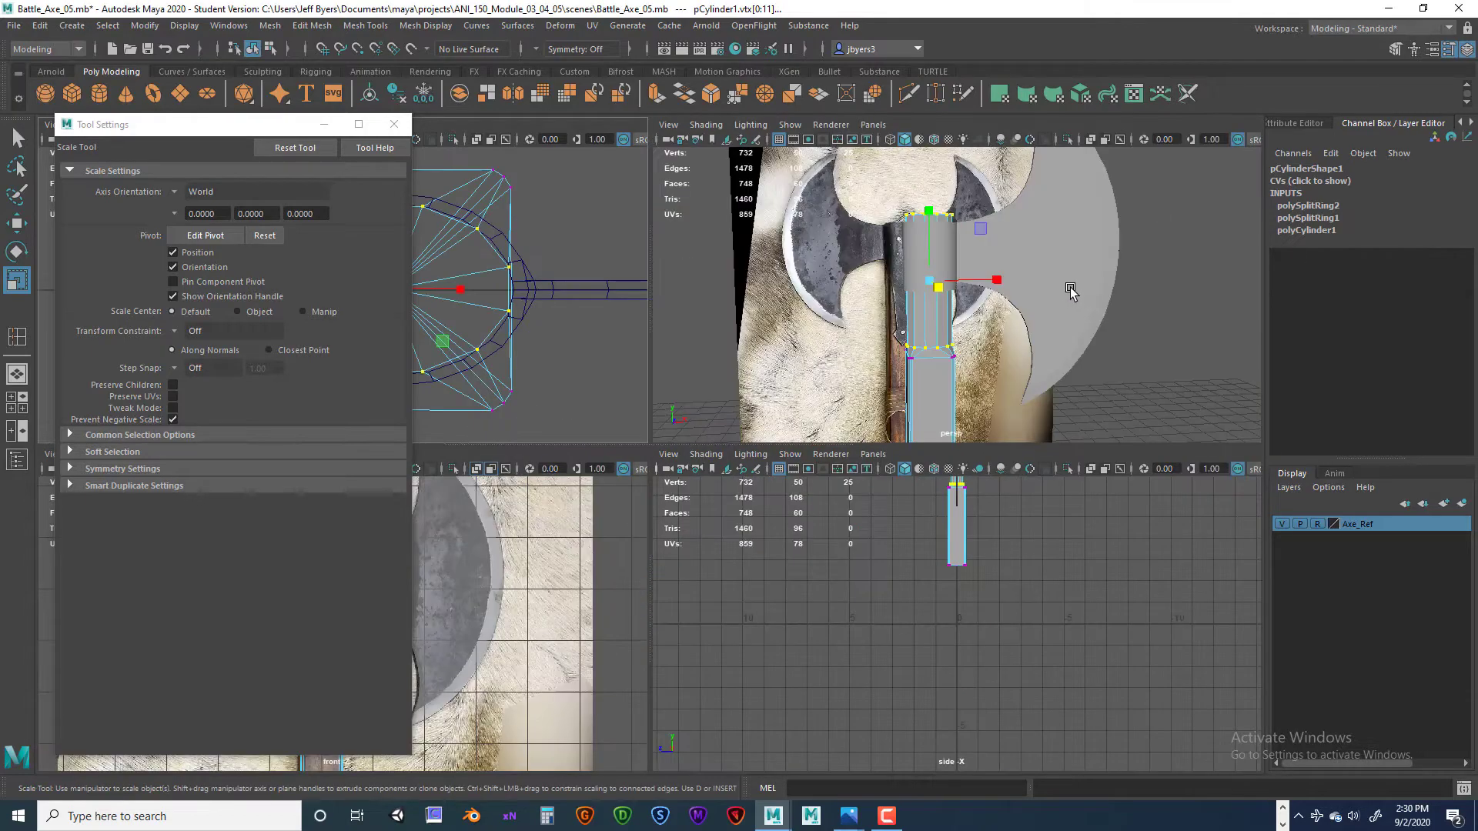
key("space")
left_click_drag(743, 496, 657, 515, "alt")
left_click_drag(733, 466, 735, 328, "alt")
right_click_drag(743, 262, 734, 358)
left_click_drag(756, 434, 898, 408, "alt")
scroll(771, 442, "down", 5)
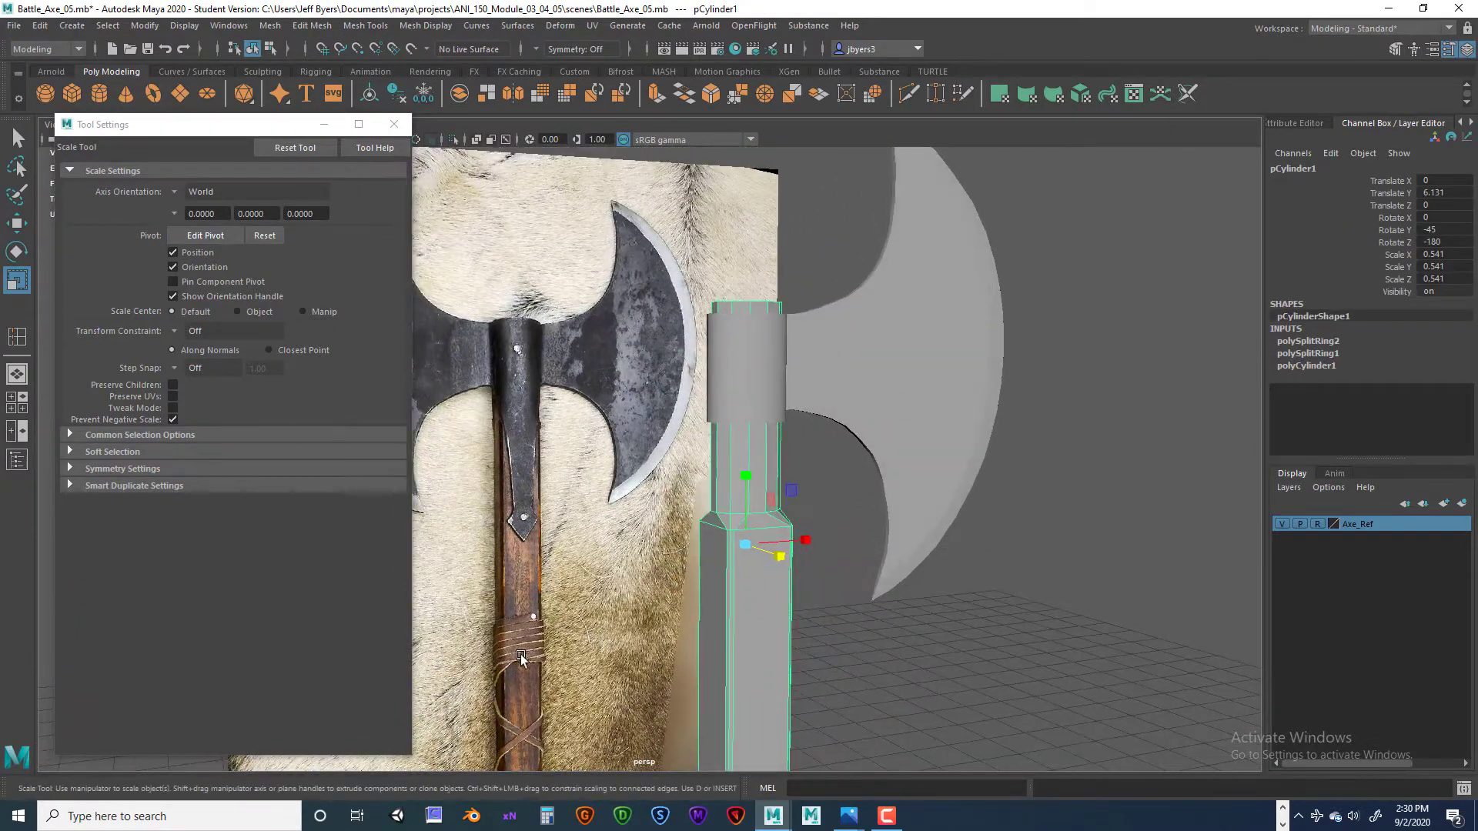
left_click_drag(750, 545, 807, 454, "alt")
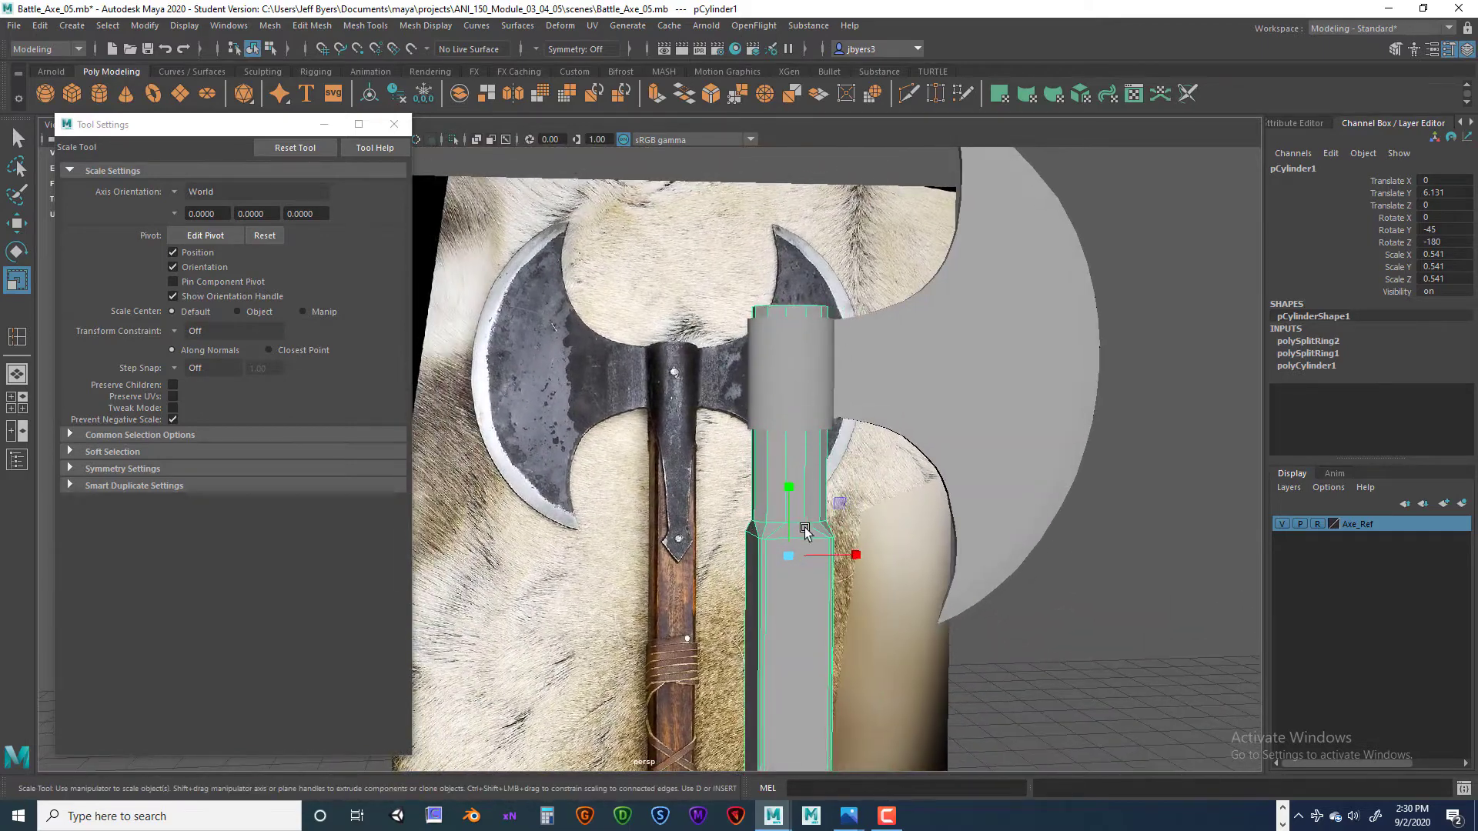
left_click_drag(797, 527, 774, 532, "alt")
- In the front view, raise the rounded section's lower vertex ring, and move it with the square section's top ring up to the axe head's lower edge
key("space")
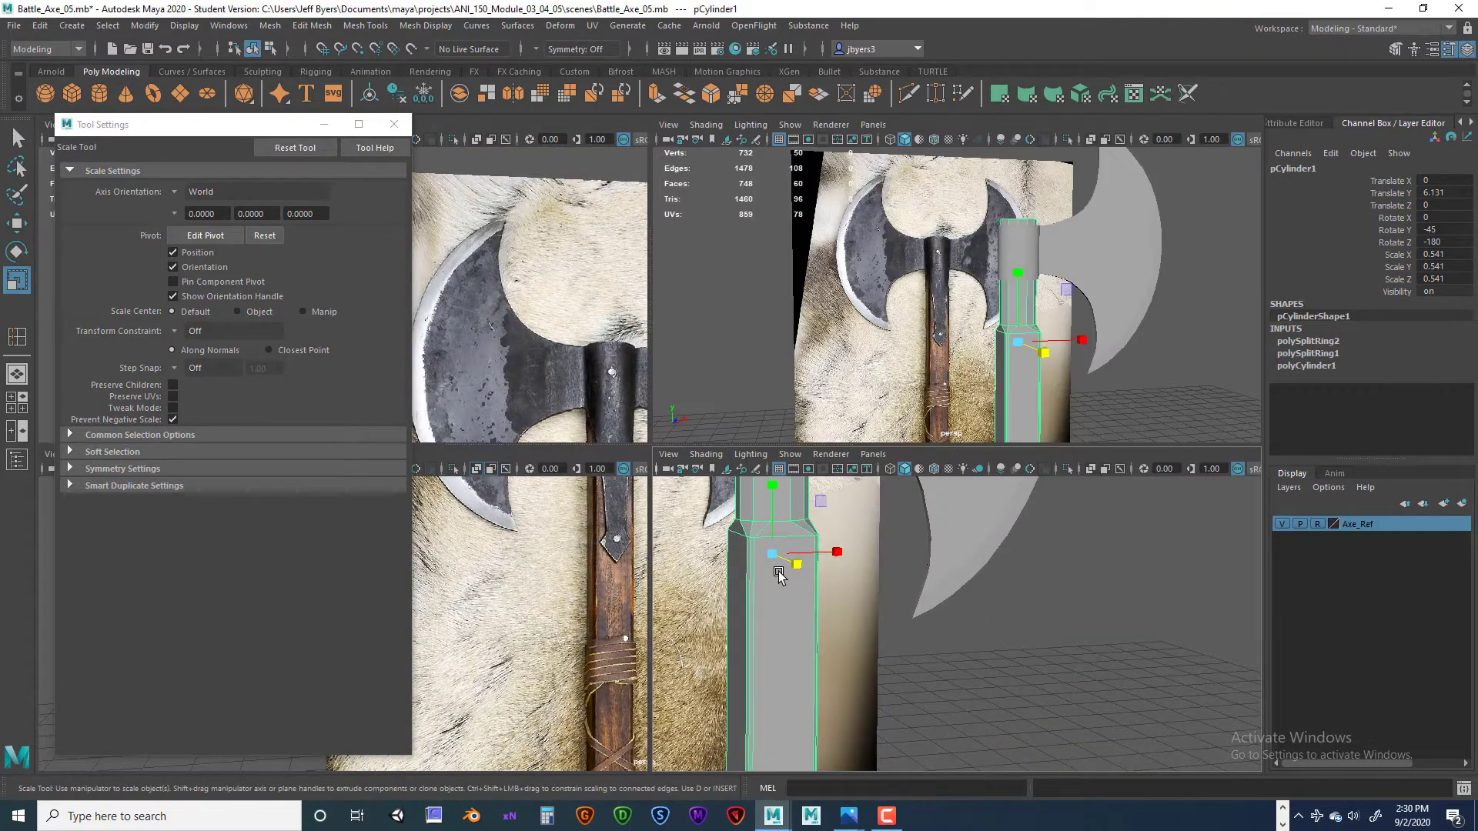
key("space")
key("space")
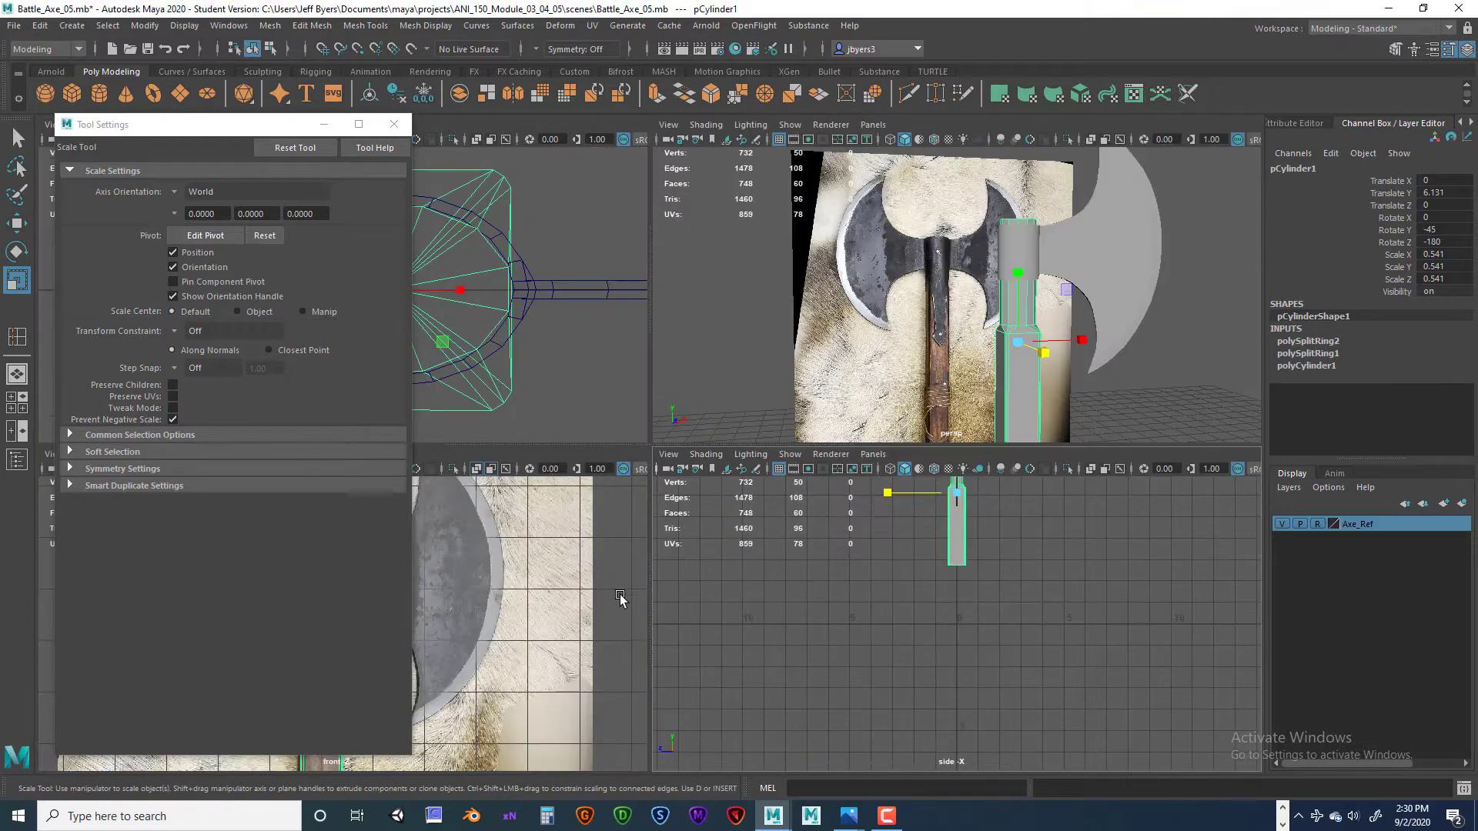
key("space")
key("space")
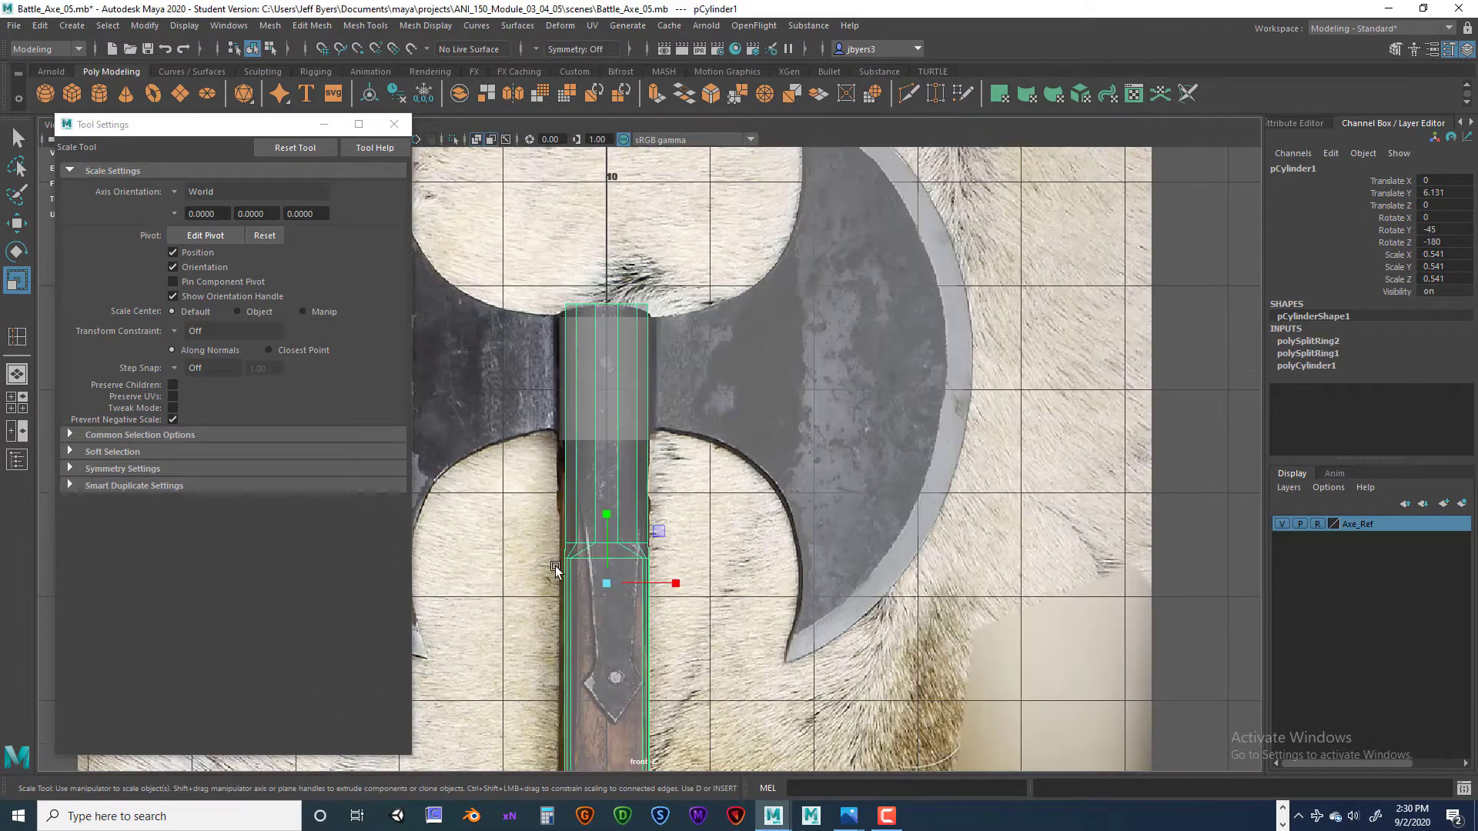
middle_click_drag(557, 570, 822, 452, "alt")
right_click_drag(725, 487, 676, 394)
left_click_drag(685, 447, 785, 495)
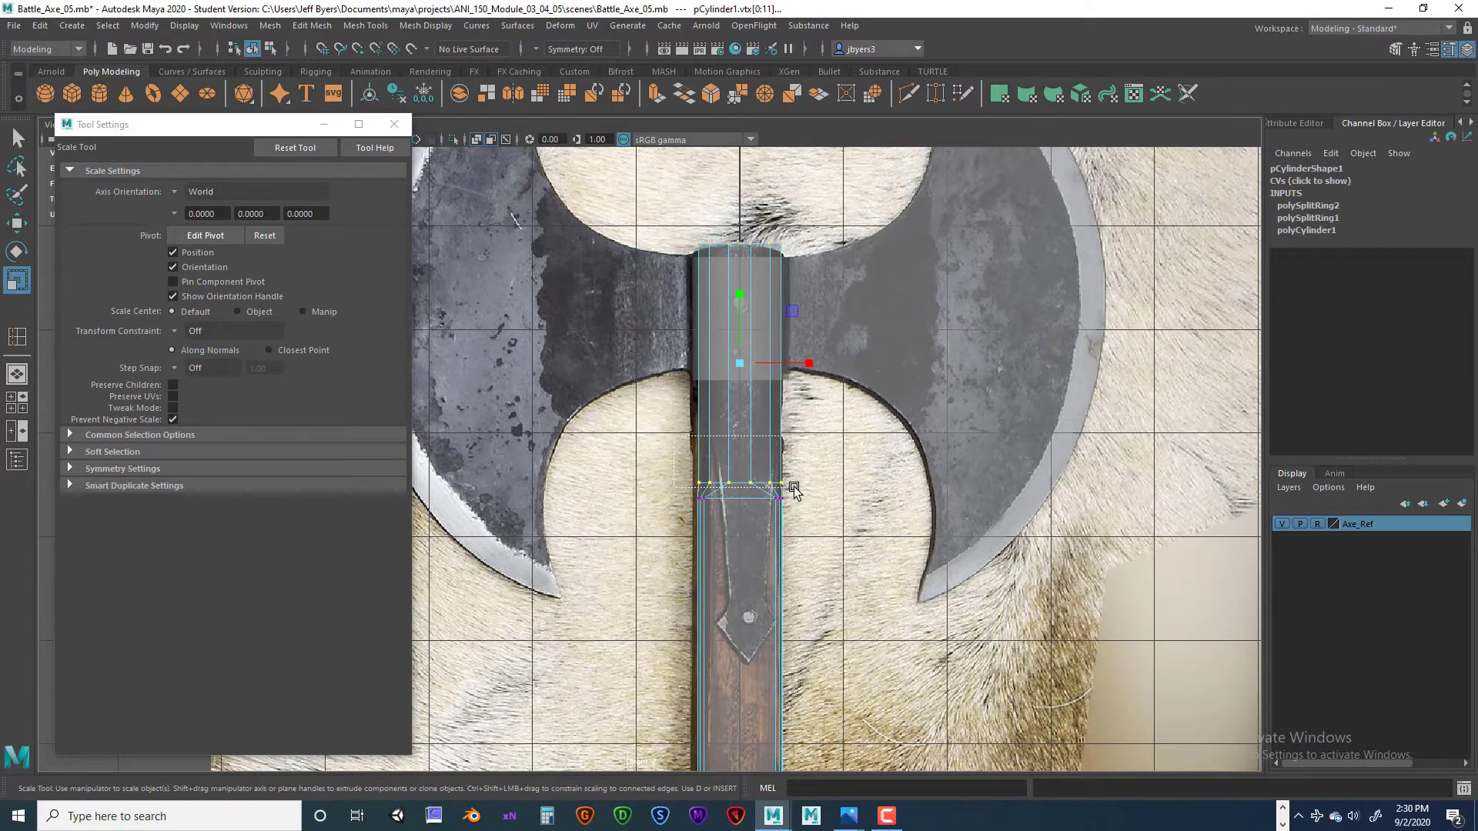
key("w")
left_click_drag(740, 419, 739, 354)
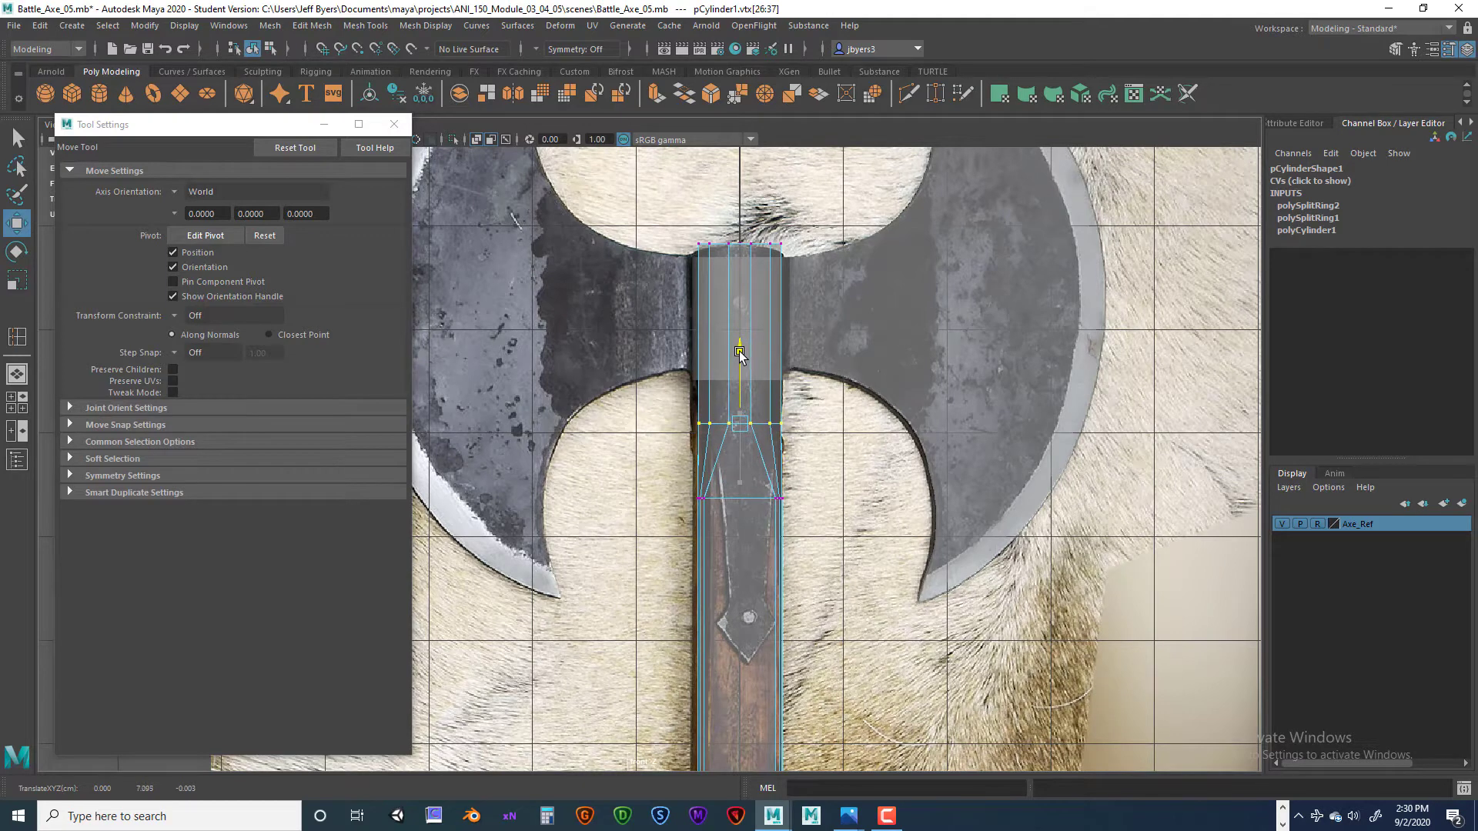
left_click_drag(828, 561, 828, 562)
left_click_drag(740, 378, 788, 341)
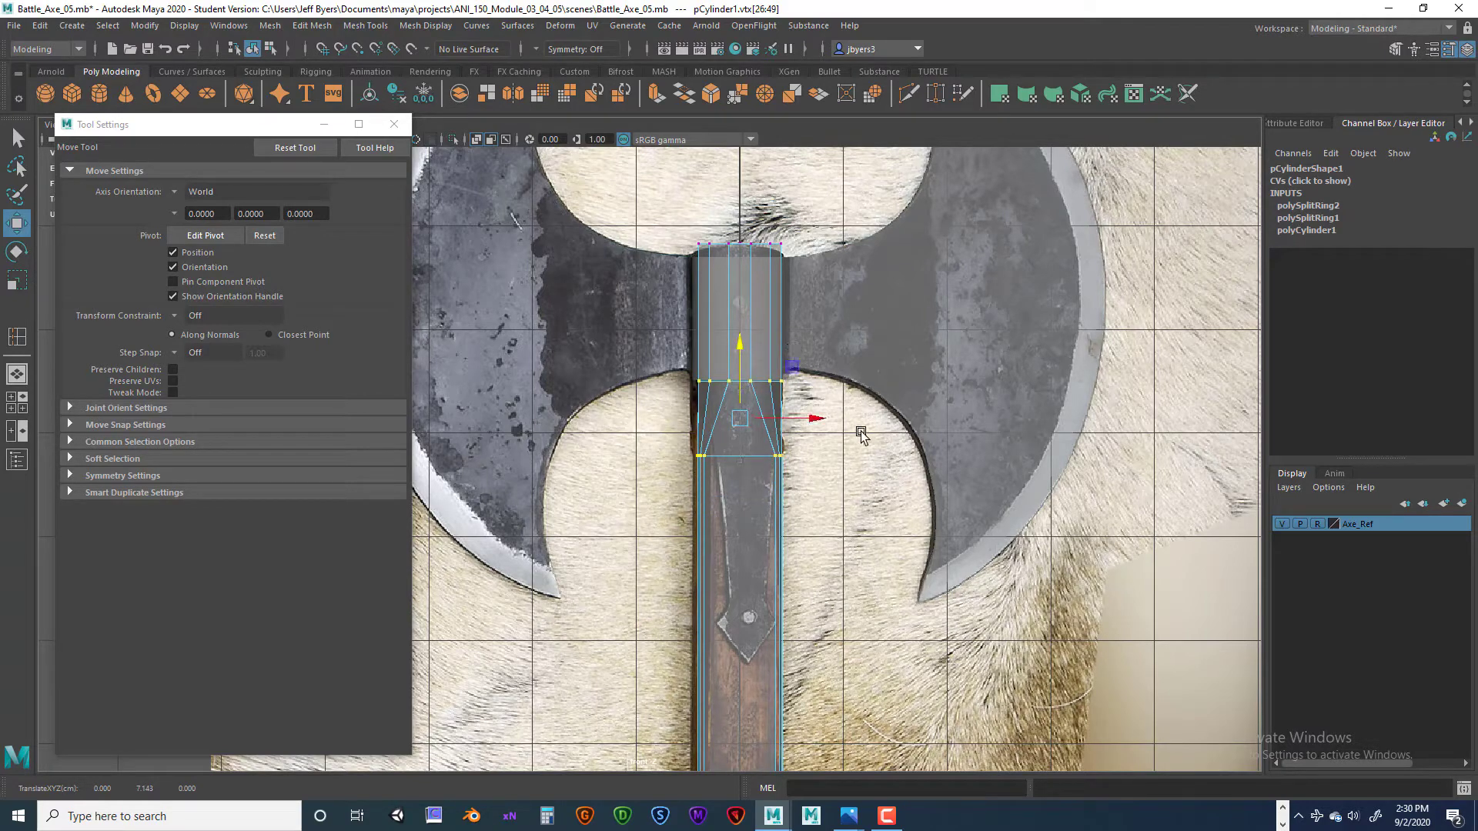
- Deselect the handle, return to object selection and examine its tapered transition below the axe head in the perspective view
key("space")
key("space")
left_click_drag(793, 553, 760, 587, "alt")
left_click(925, 613)
left_click_drag(868, 638, 771, 653, "alt")
scroll(831, 623, "down", 3)
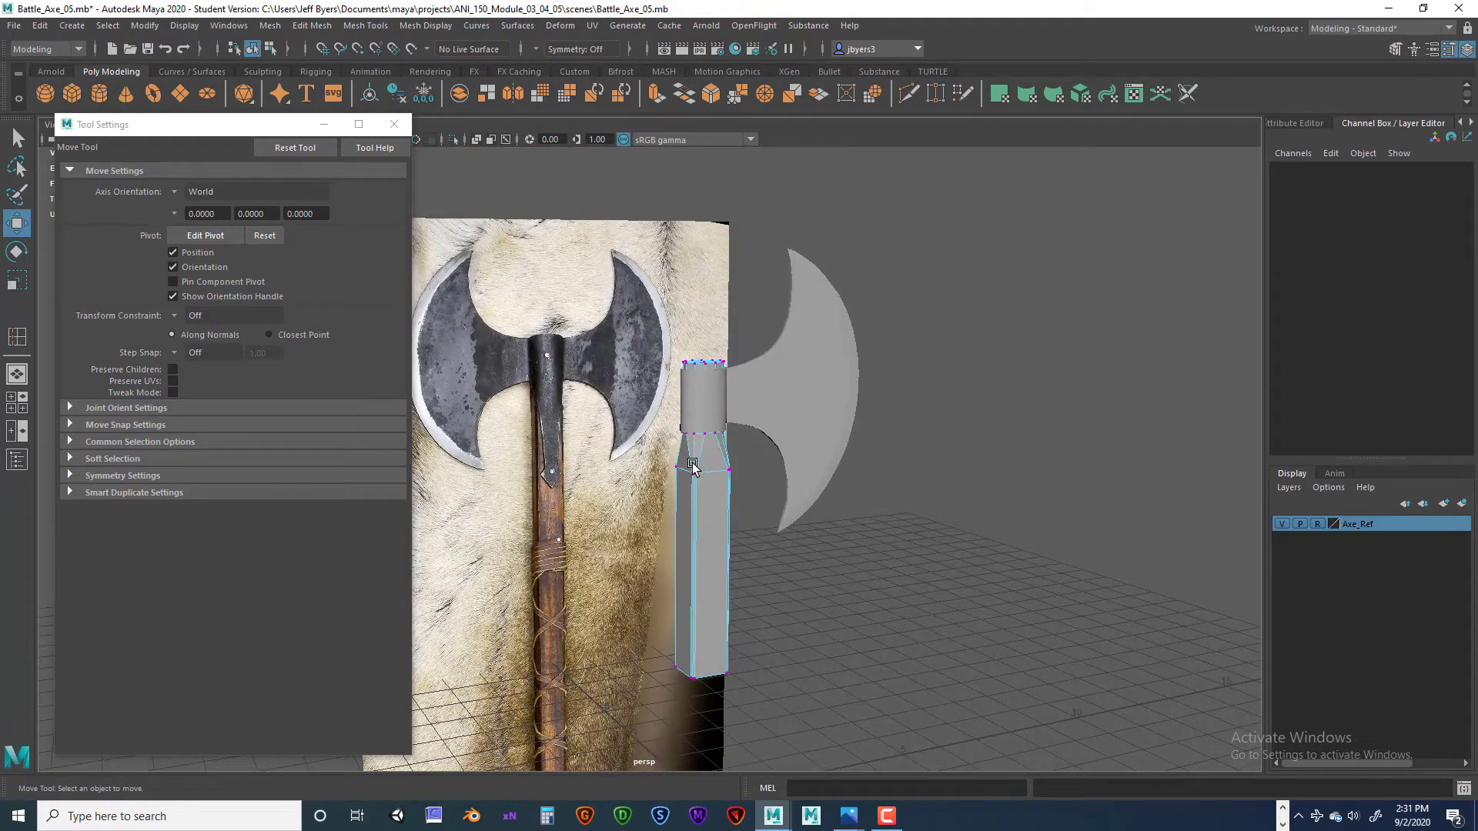
right_click_drag(693, 468, 678, 487)
left_click(902, 552)
left_click_drag(902, 552, 792, 614, "alt")
scroll(793, 612, "up", 3)
middle_click_drag(801, 511, 799, 384, "alt")
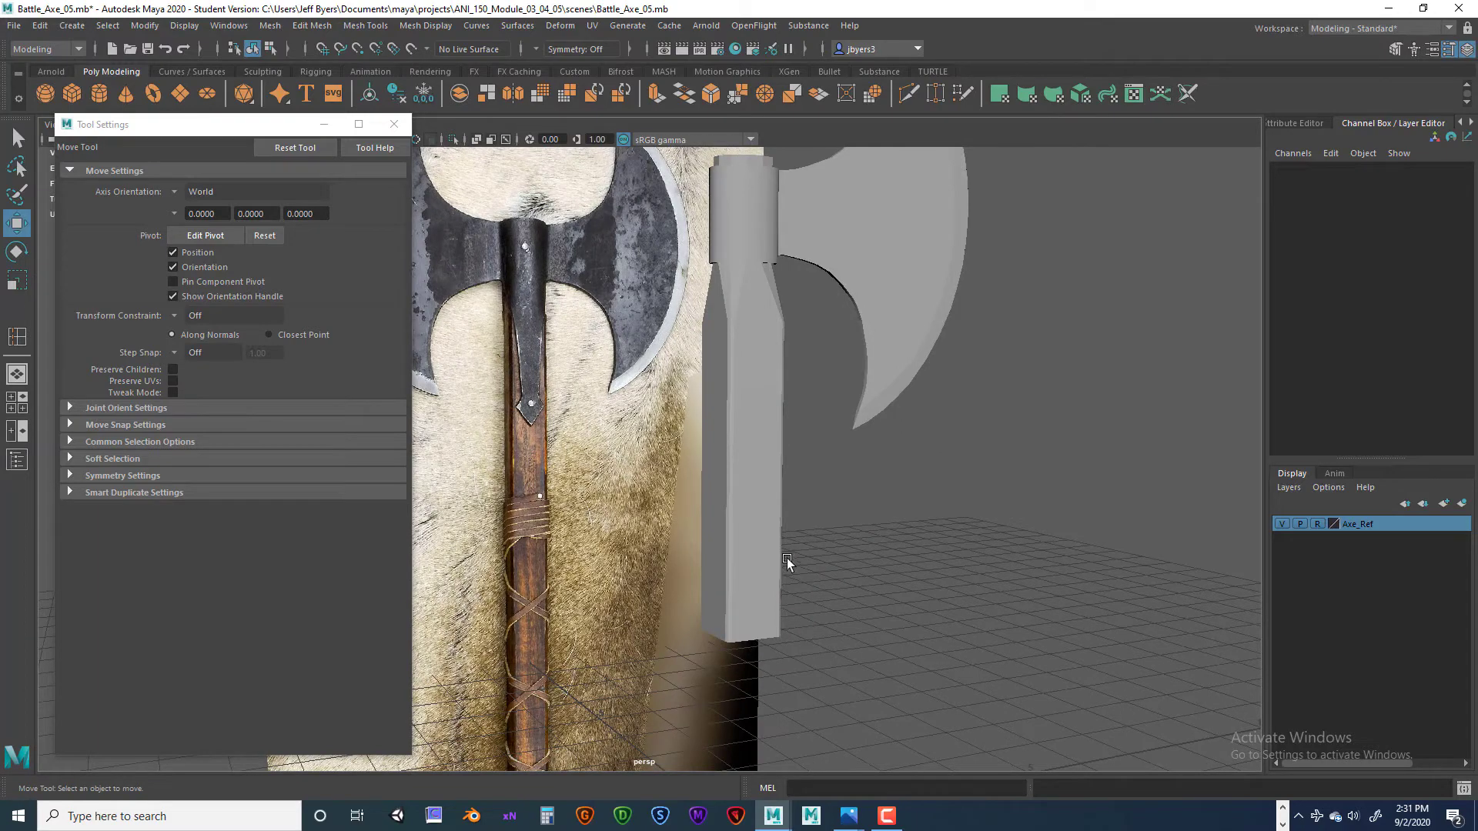
left_click_drag(787, 563, 724, 522, "alt")
- Select all of the handle cylinder's edges and deselect the rim and spoke edges of its top cap
left_click(720, 574)
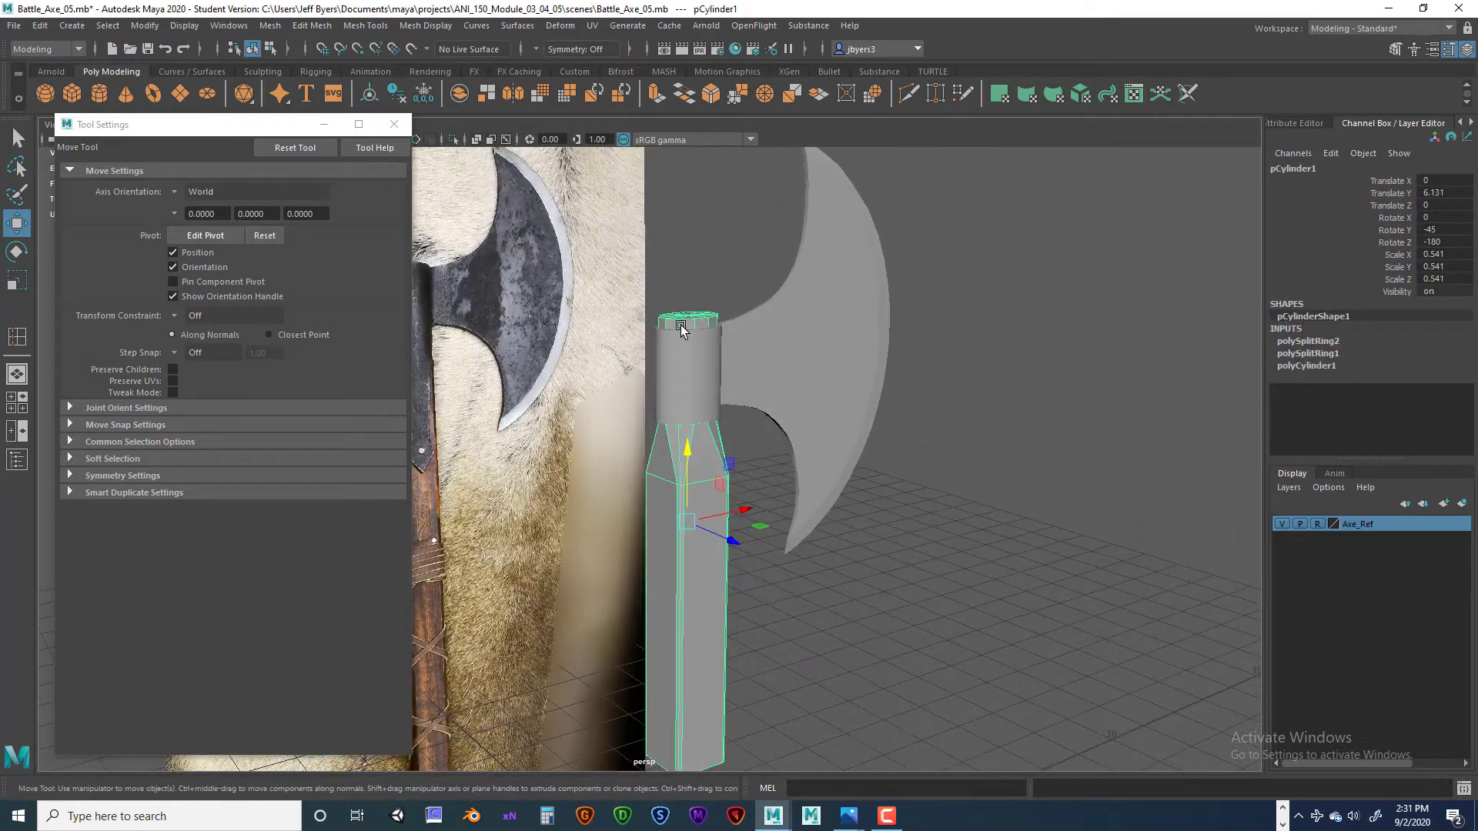
right_click_drag(691, 312, 686, 266)
left_click_drag(685, 265, 716, 418, "alt")
left_click_drag(597, 296, 741, 719)
left_click_drag(795, 607, 757, 598, "alt")
right_click_drag(756, 596, 701, 686, "alt")
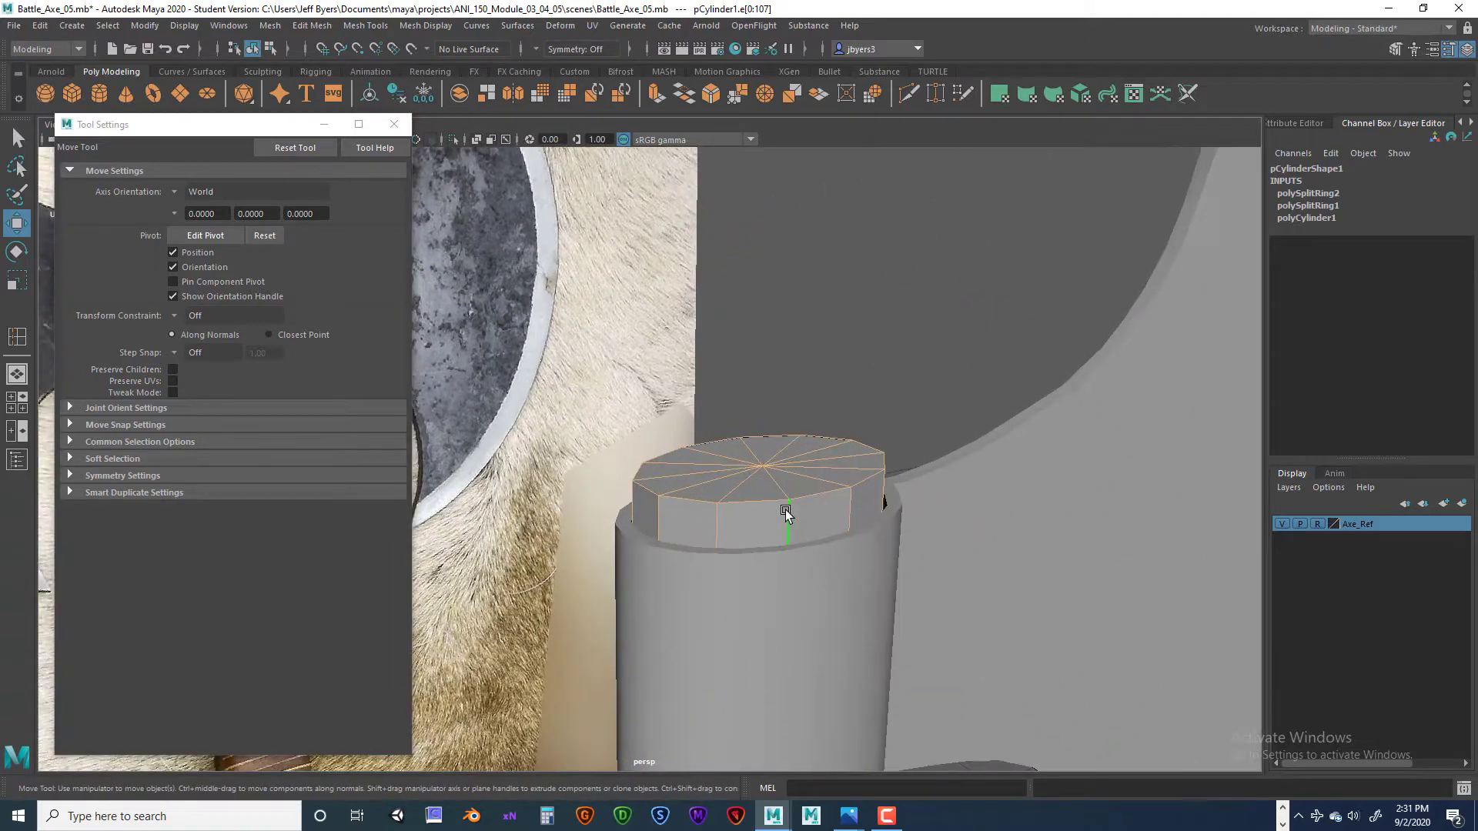
double_click(758, 501, "ctrl")
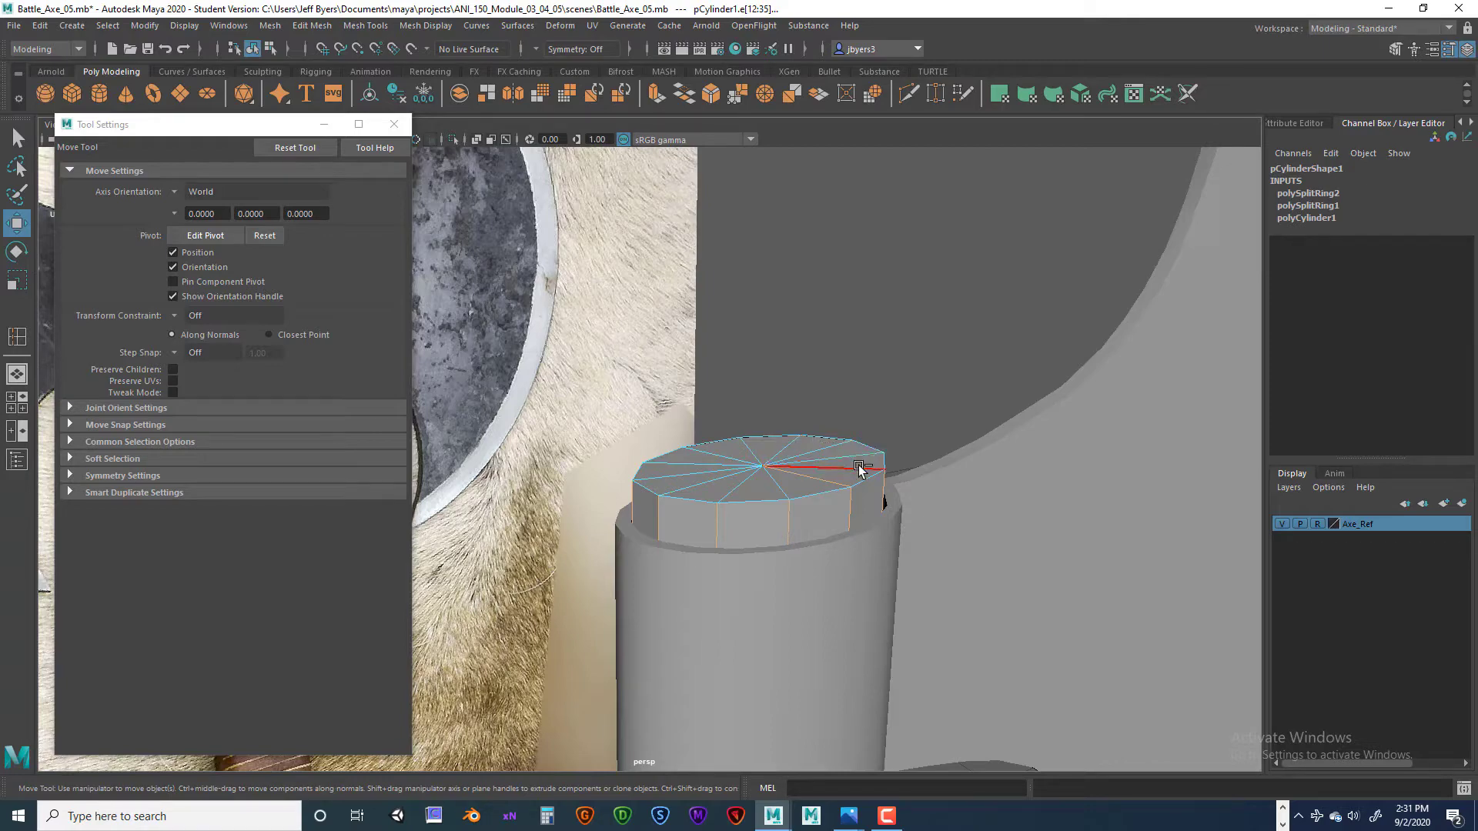
- Bring the underside of the handle cylinder into view and deselect the spoke edges of its bottom cap
left_click_drag(932, 493, 778, 558, "alt")
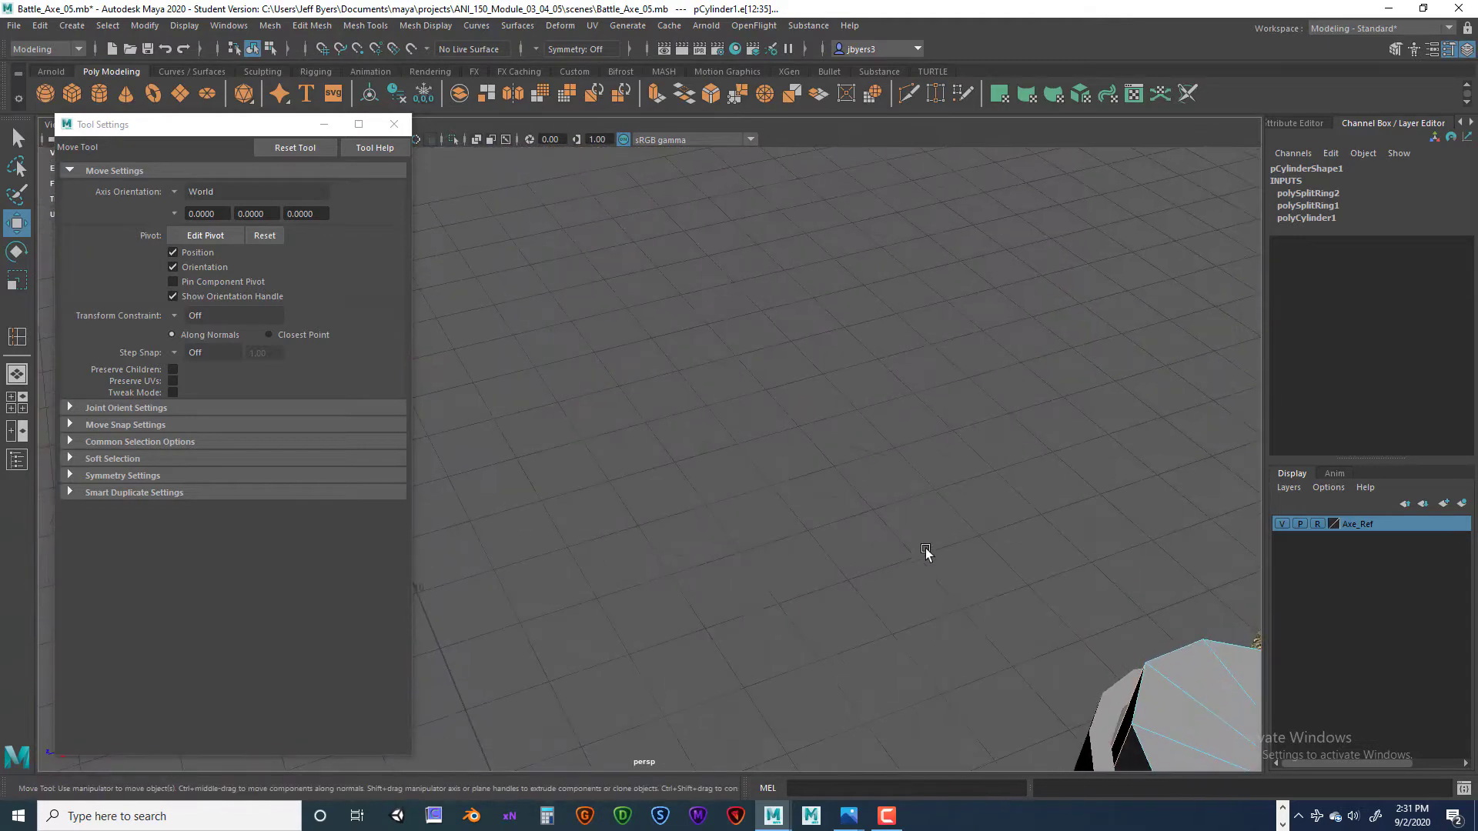
middle_click_drag(927, 554, 709, 520, "alt")
left_click_drag(710, 520, 857, 421, "alt")
scroll(883, 472, "down", 12)
scroll(863, 477, "up", 7)
middle_click_drag(863, 479, 772, 326, "alt")
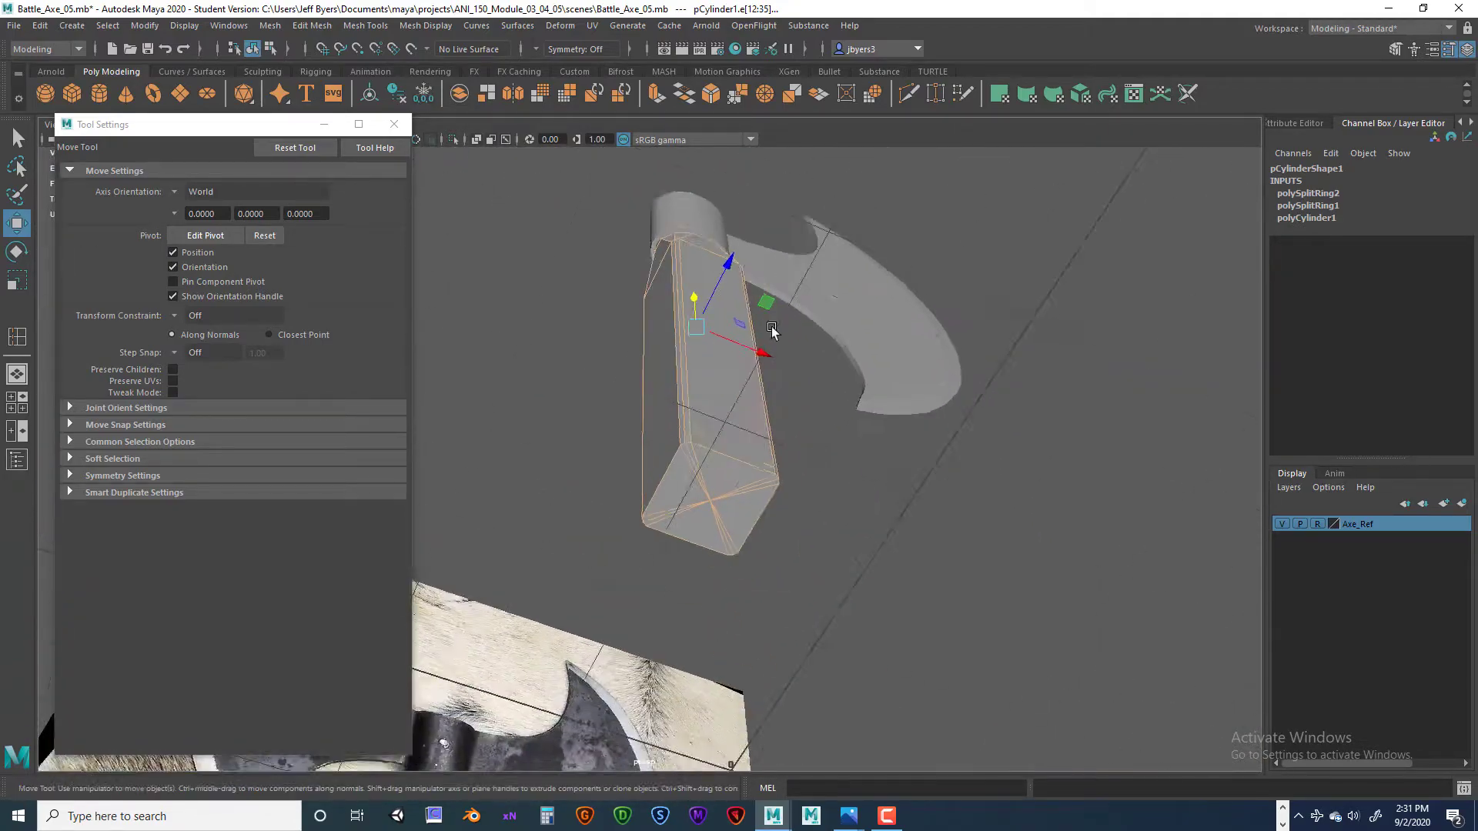
scroll(832, 478, "up", 8)
scroll(856, 474, "down", 4)
left_click_drag(856, 474, 788, 487, "alt")
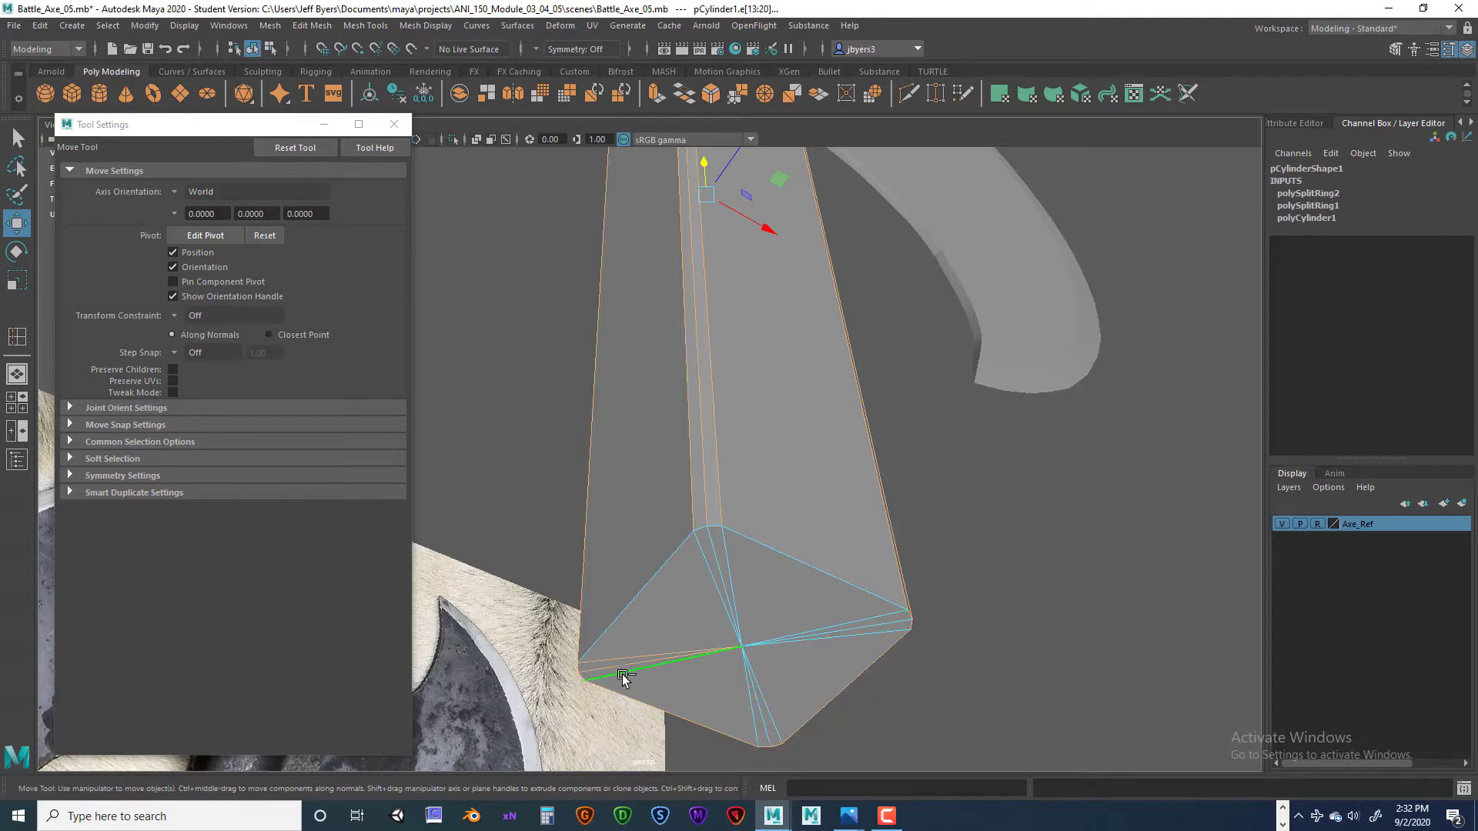
- Deselect the rim edges around the handle's bottom cap, including the short corner edges, keeping the side edges selected
left_click_drag(786, 608, 909, 557, "alt")
middle_click_drag(909, 556, 1007, 555, "alt")
right_click_drag(1007, 556, 1037, 539, "alt")
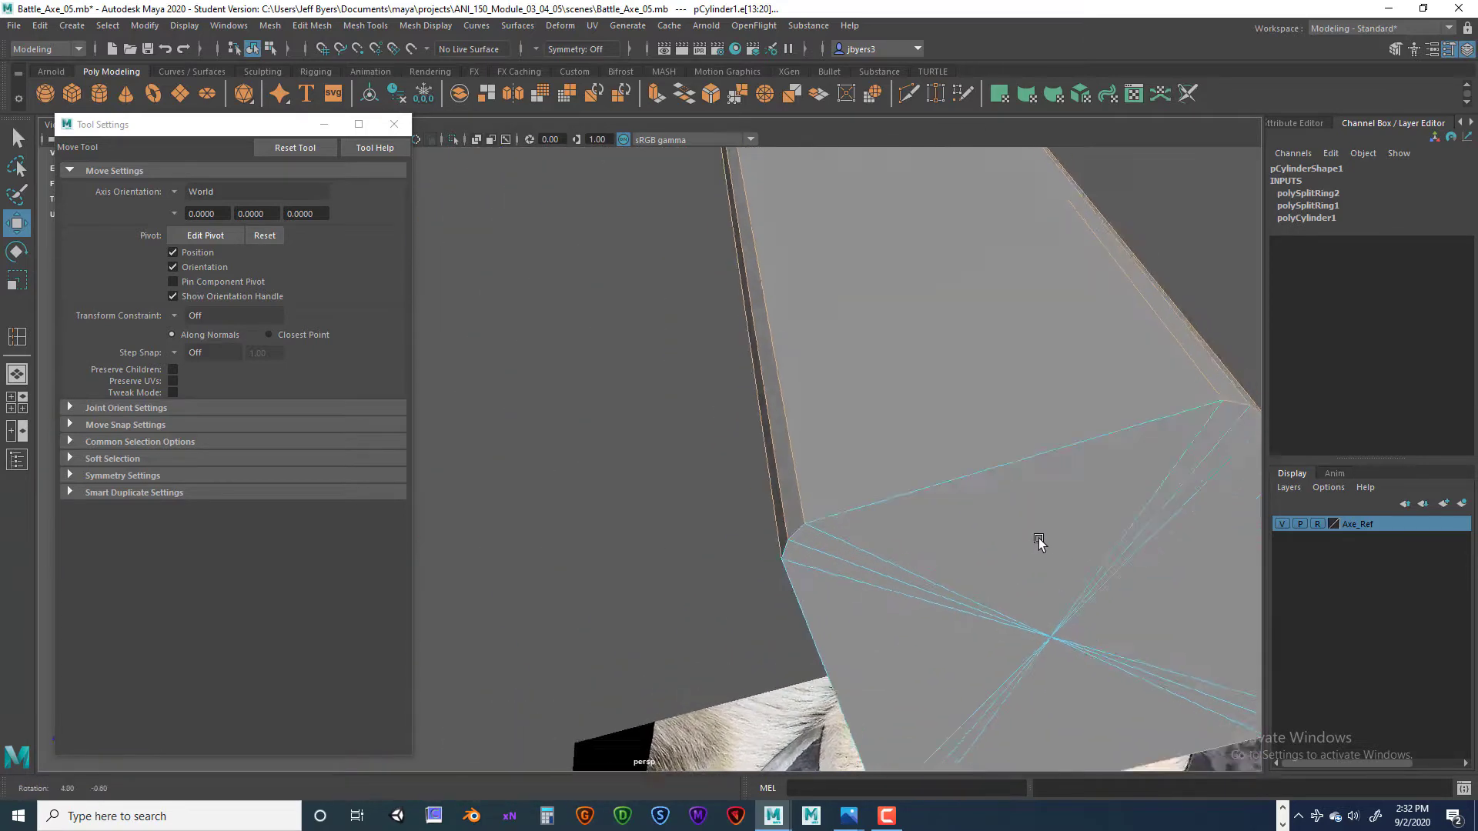
left_click_drag(1037, 539, 808, 571, "alt")
left_click(944, 530, "ctrl")
middle_click_drag(807, 571, 1007, 568, "alt")
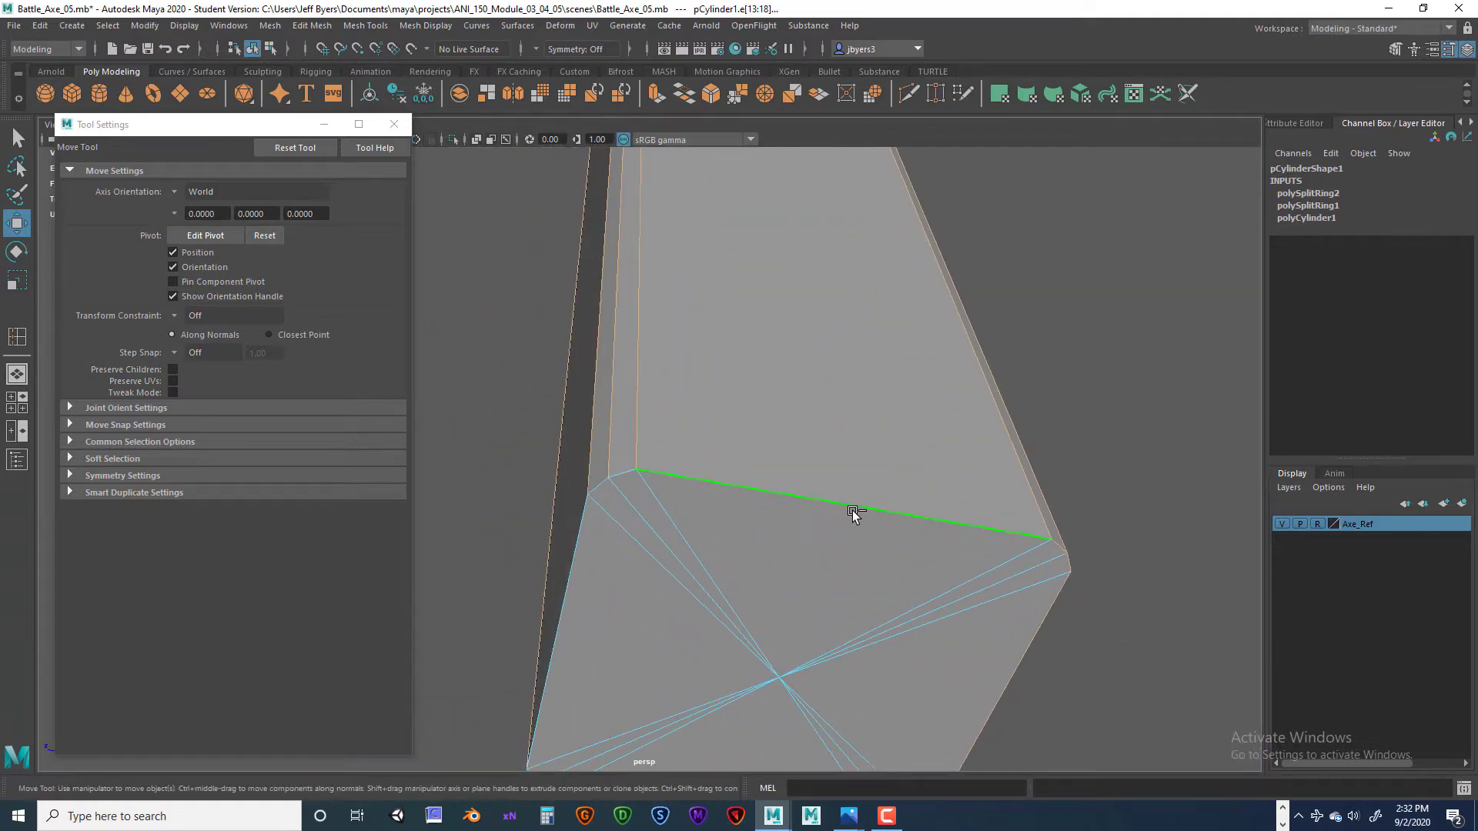
left_click_drag(983, 525, 816, 523, "alt")
middle_click_drag(816, 524, 1221, 505, "alt")
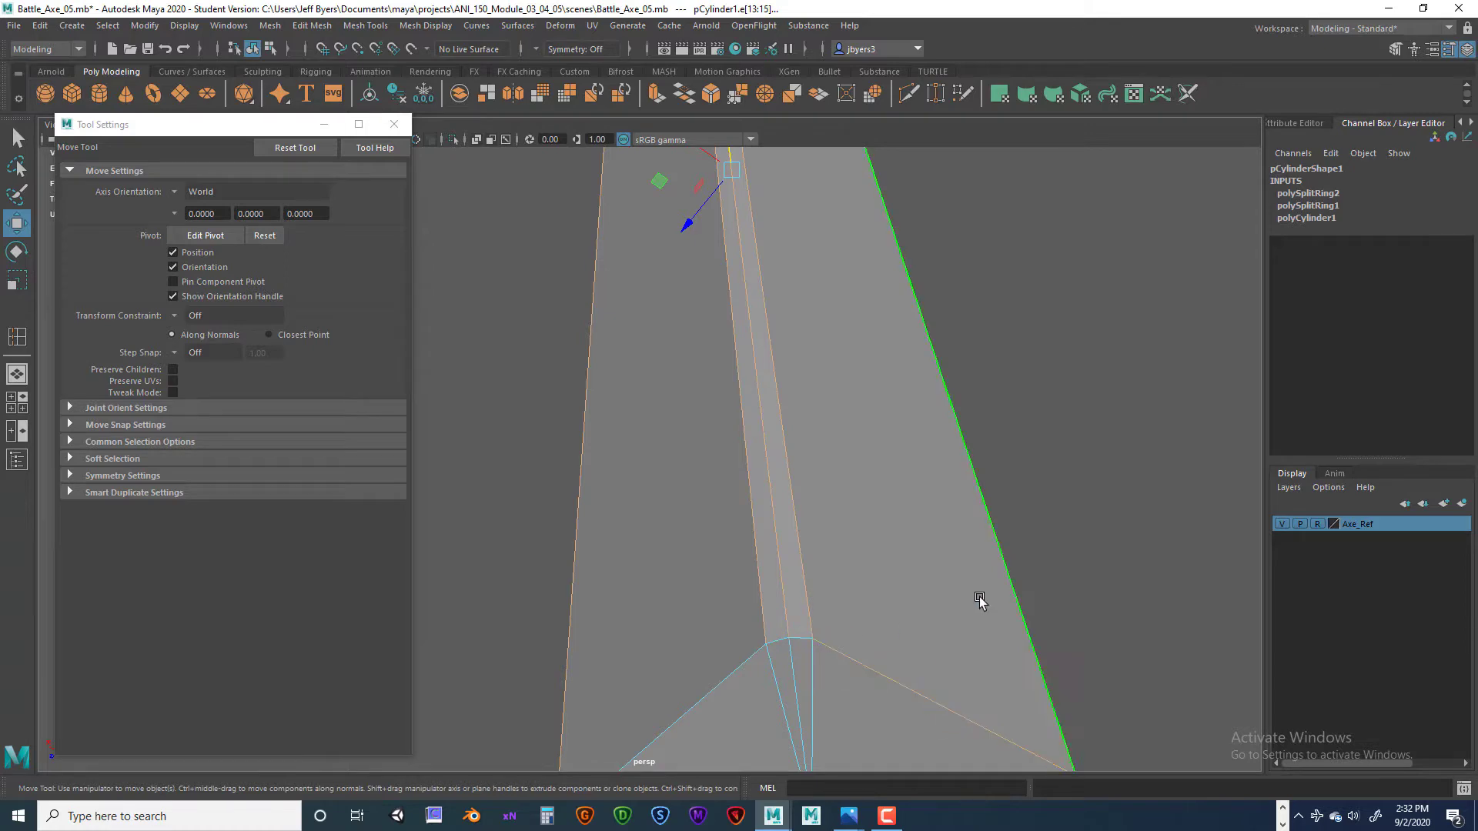
left_click_drag(980, 601, 897, 508, "alt")
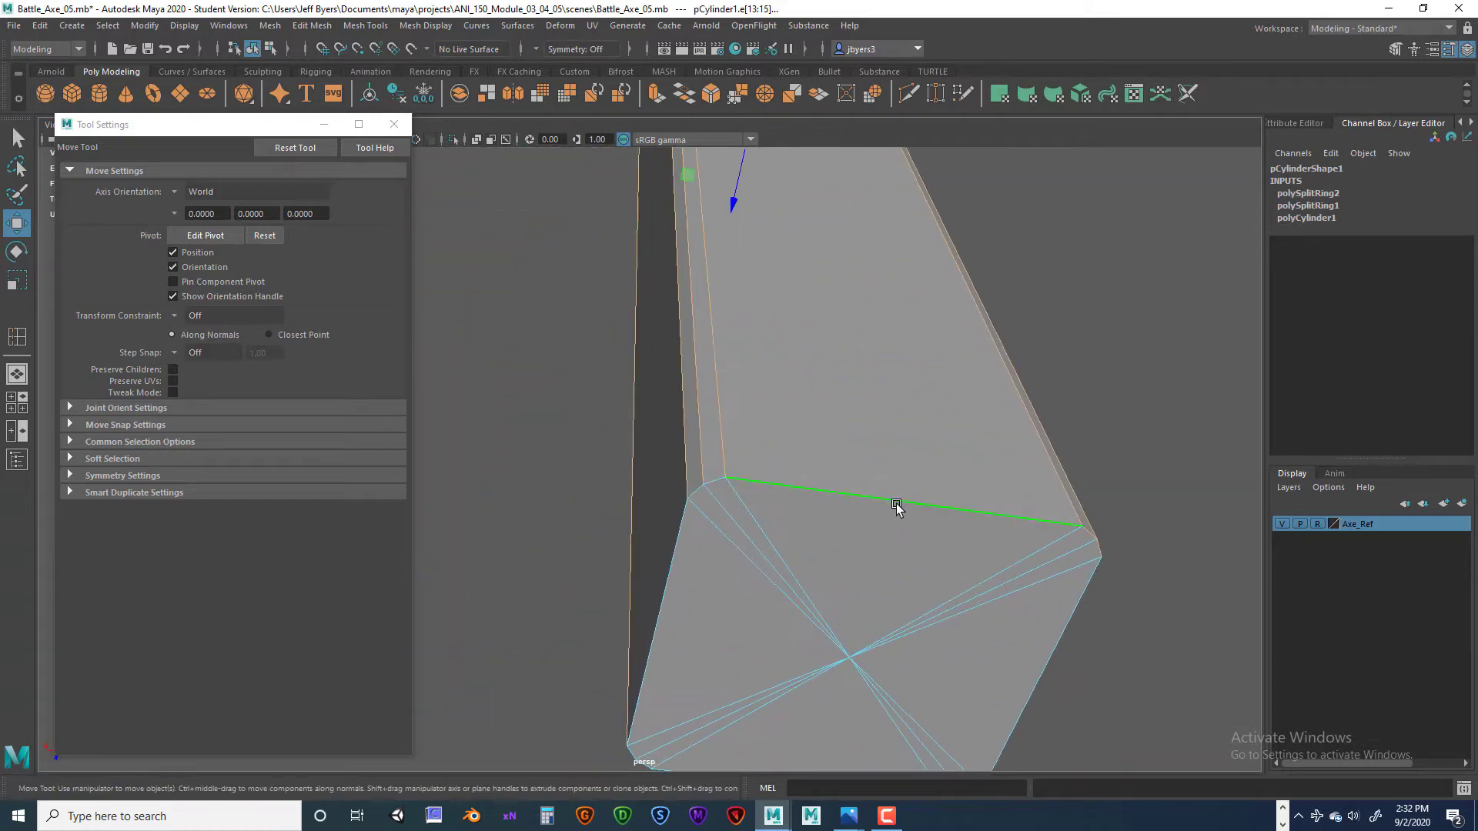
left_click(996, 501, "ctrl")
left_click_drag(995, 501, 1055, 554, "alt")
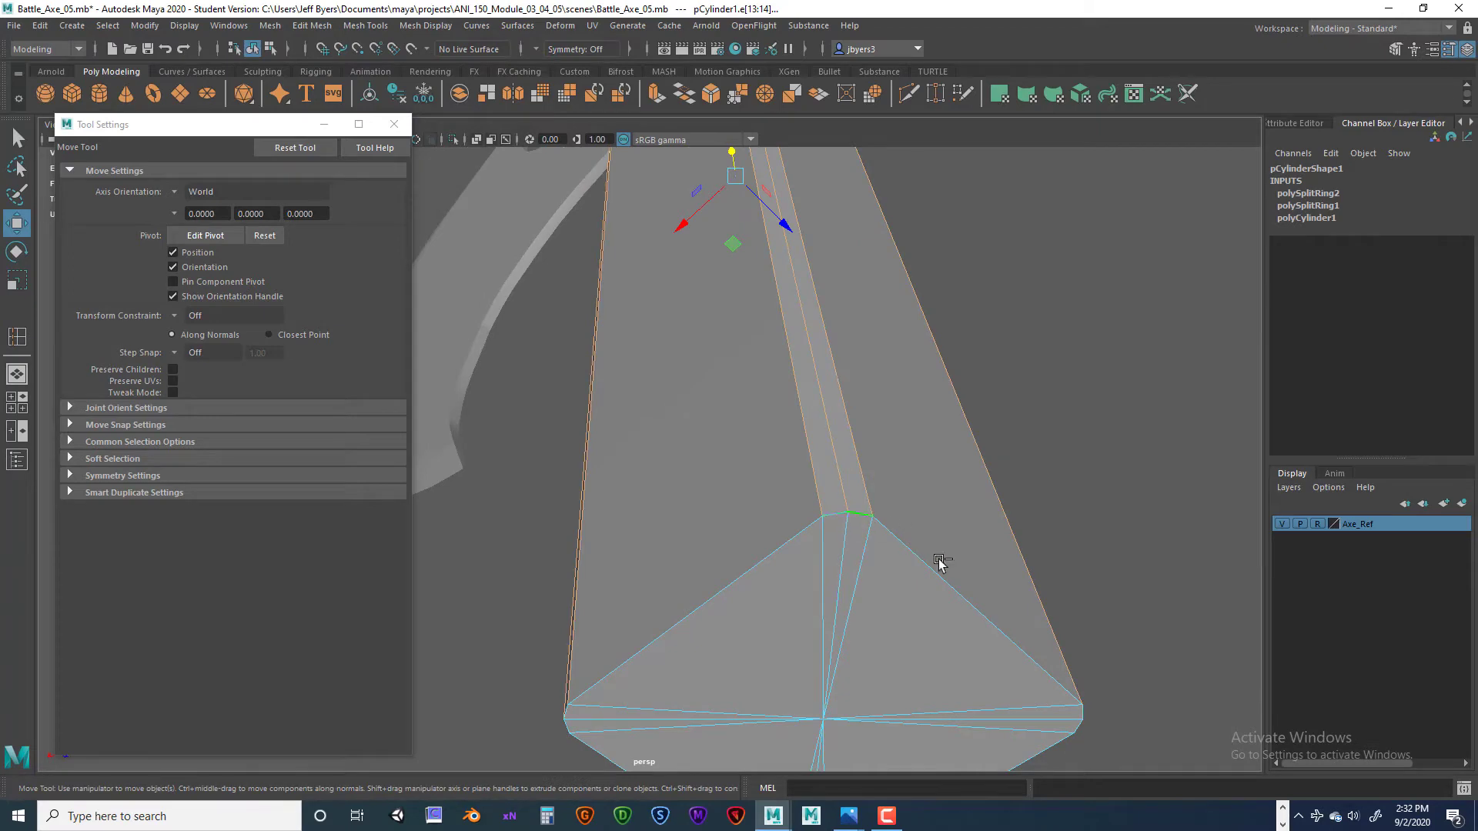
left_click(939, 565, "ctrl")
scroll(930, 578, "down", 4)
left_click_drag(930, 578, 911, 601, "alt")
scroll(784, 564, "down", 5)
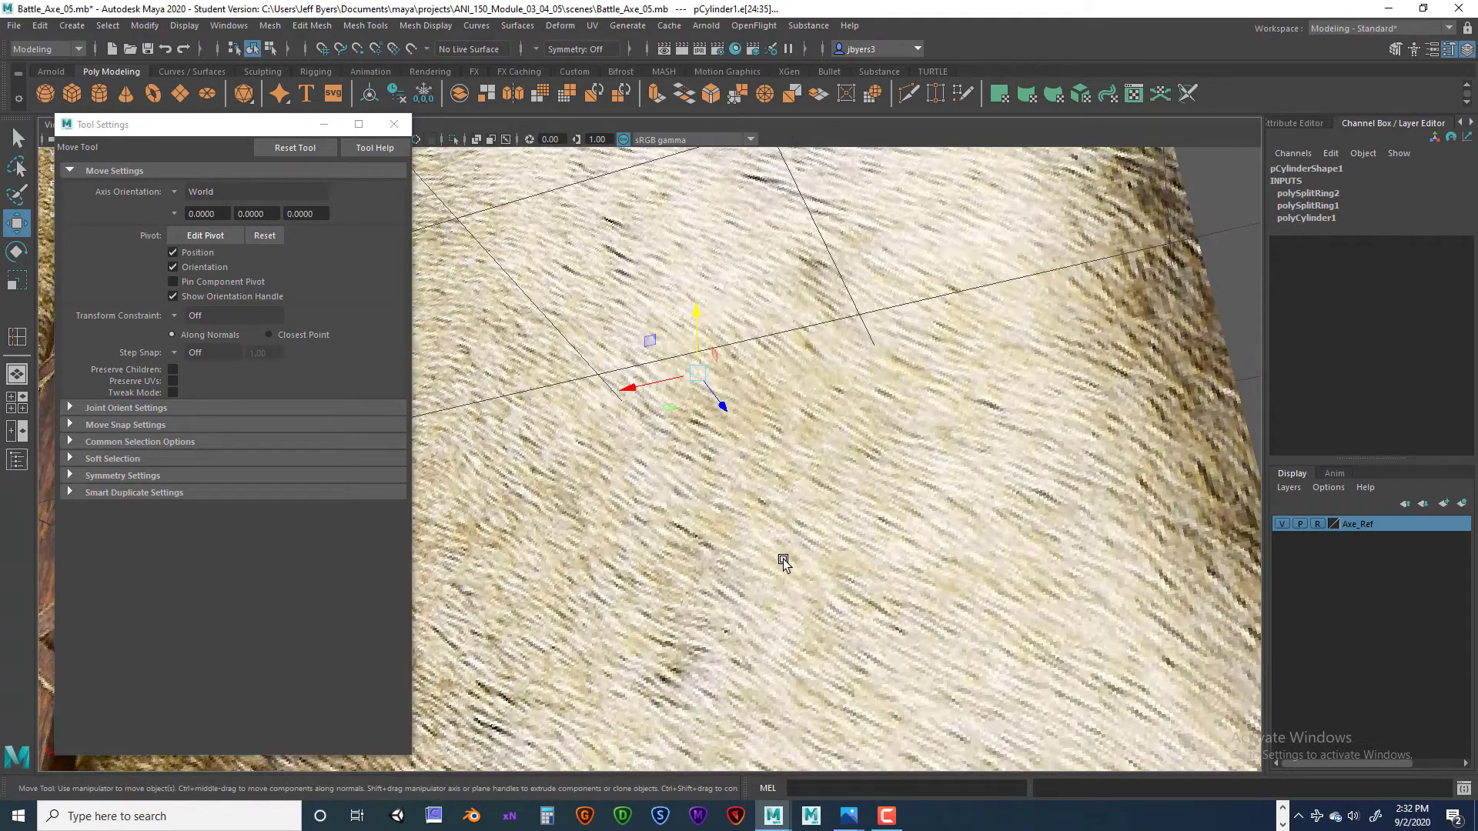
- Soften the selected edges along the handle's sides, return to object selection and deselect the handle
left_click_drag(784, 564, 942, 608, "alt")
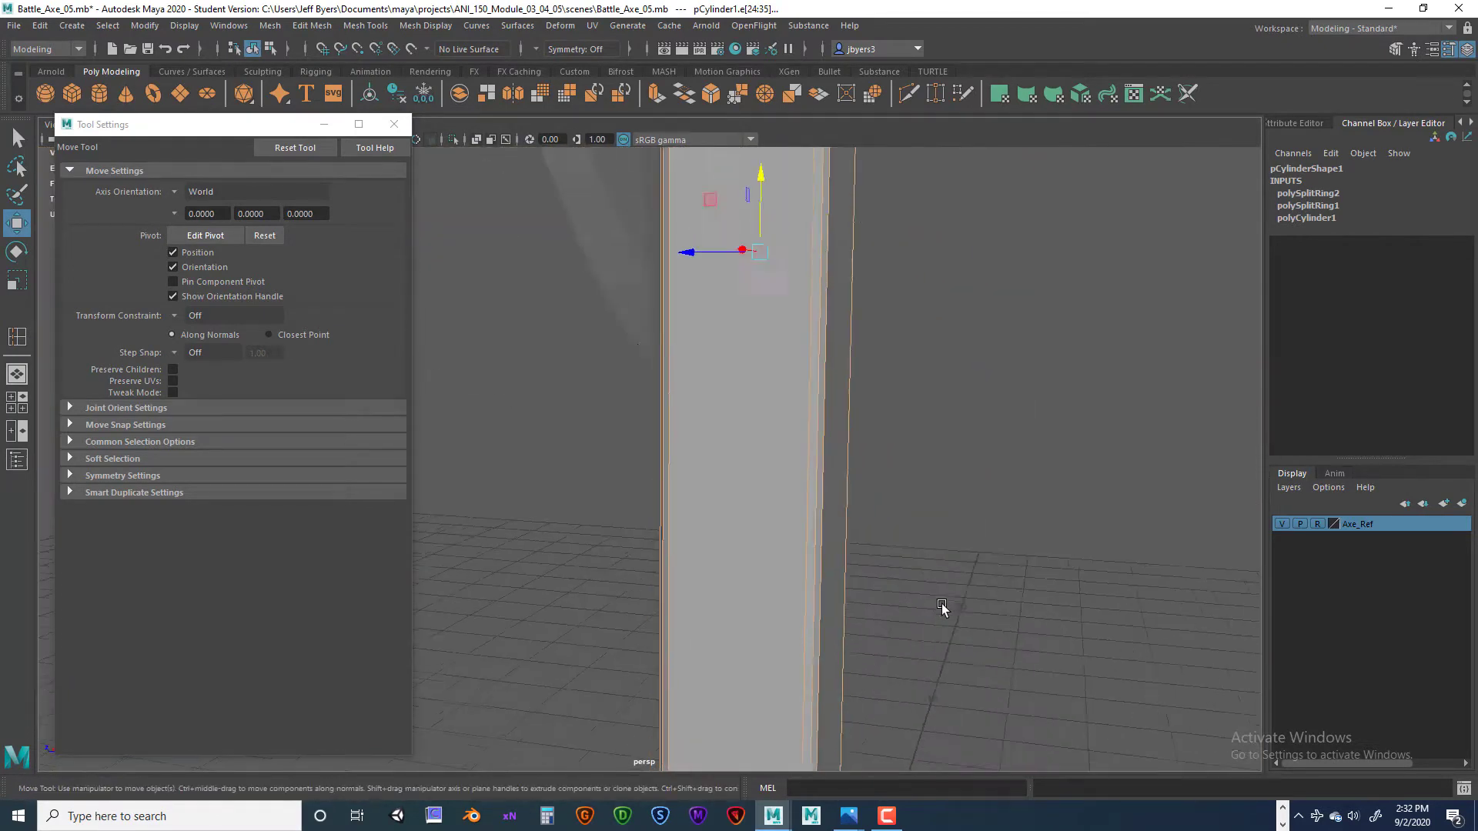
scroll(852, 588, "down", 6)
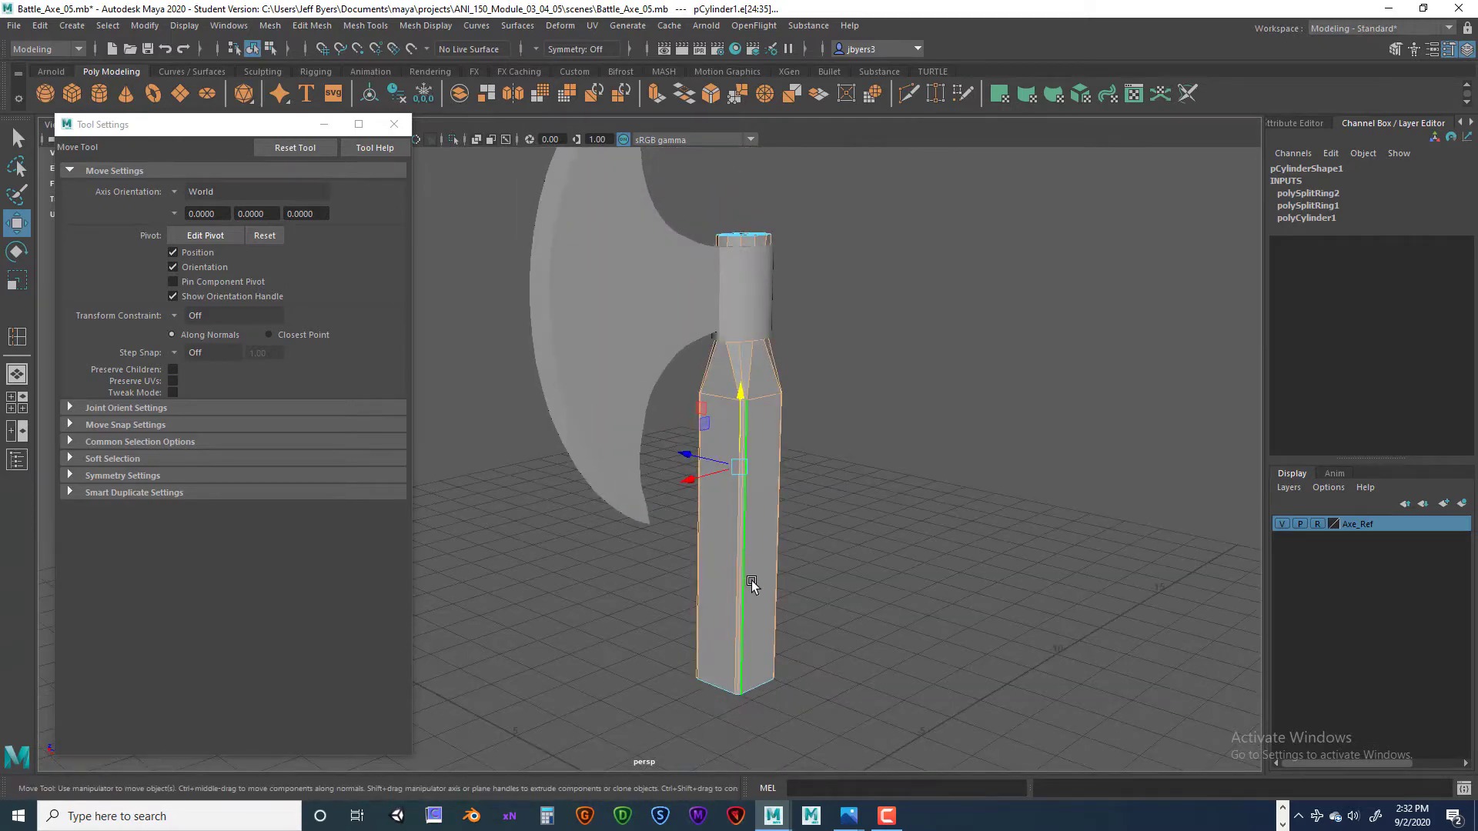
key("space")
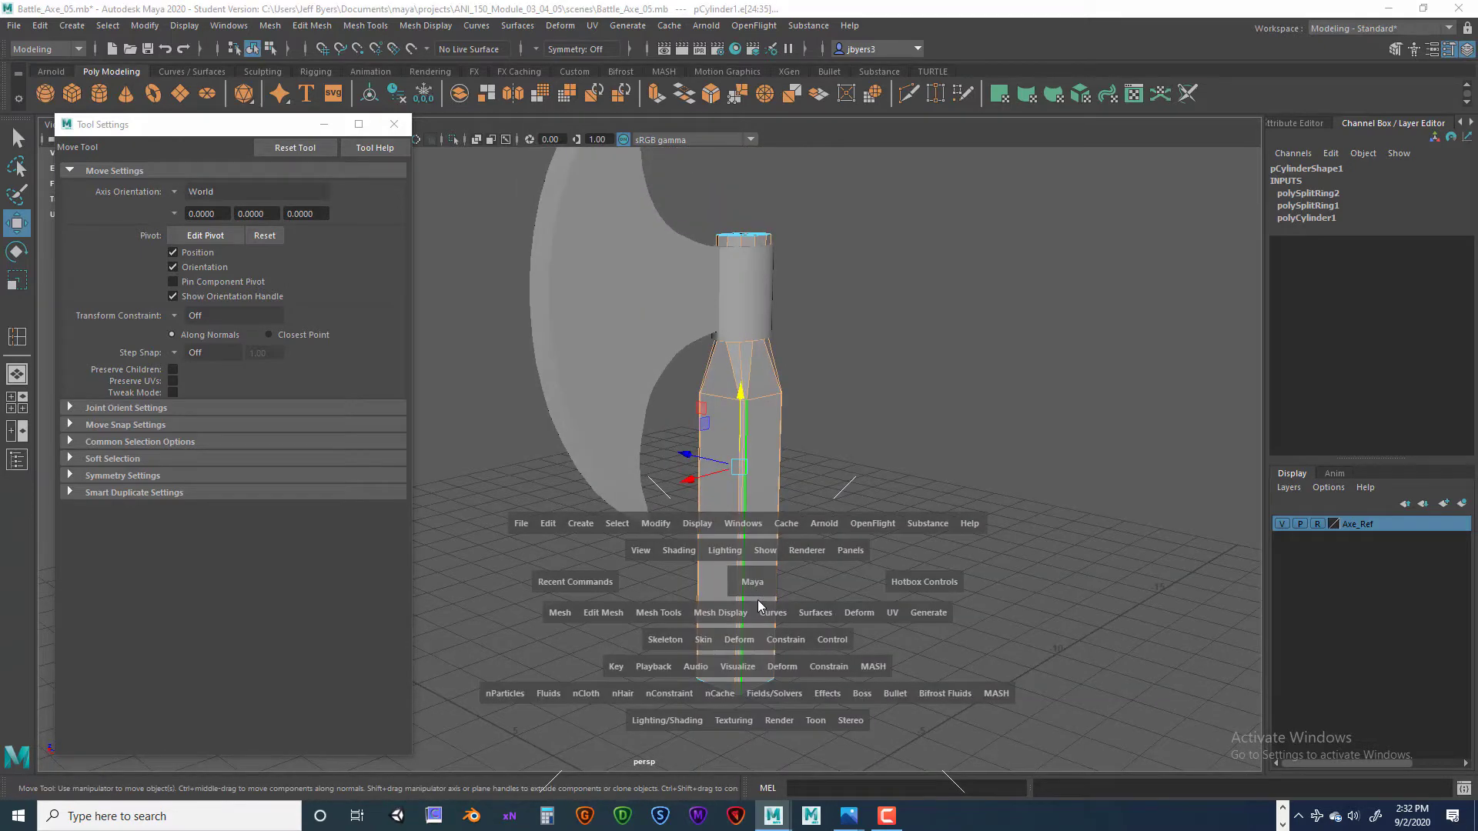
left_click(722, 614)
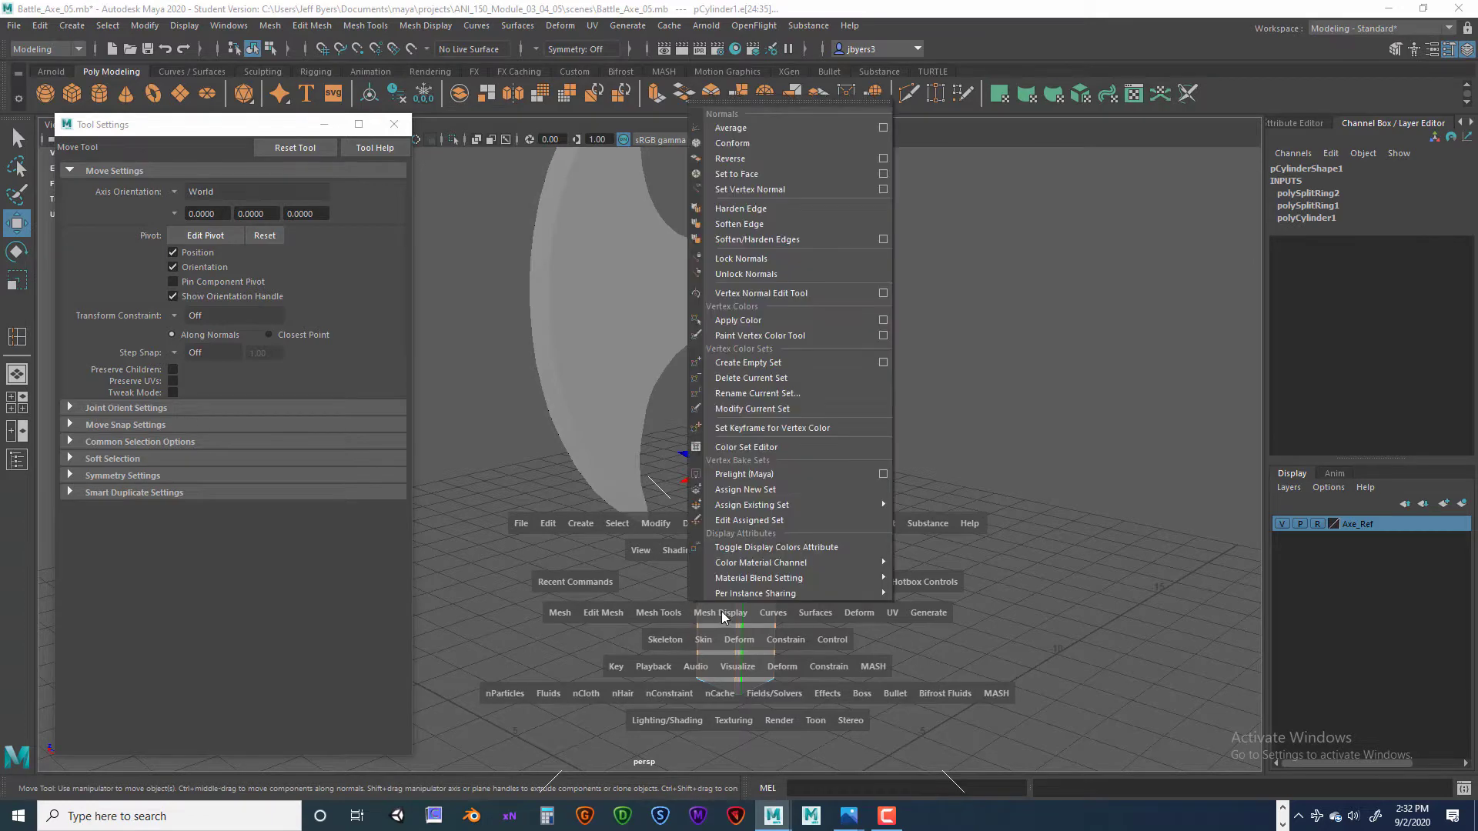
left_click(742, 239)
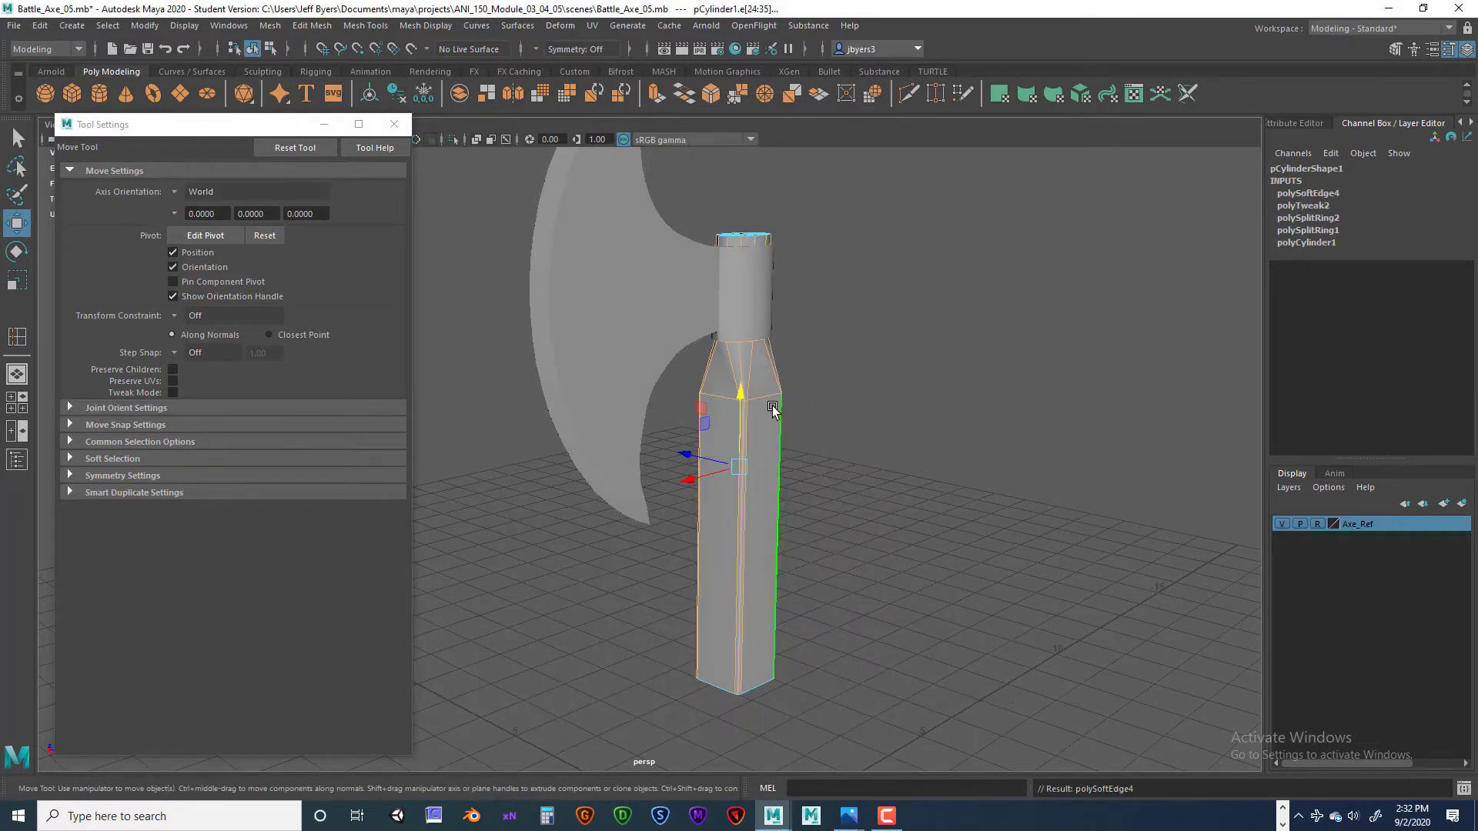
right_click_drag(773, 396, 782, 483)
left_click(885, 562)
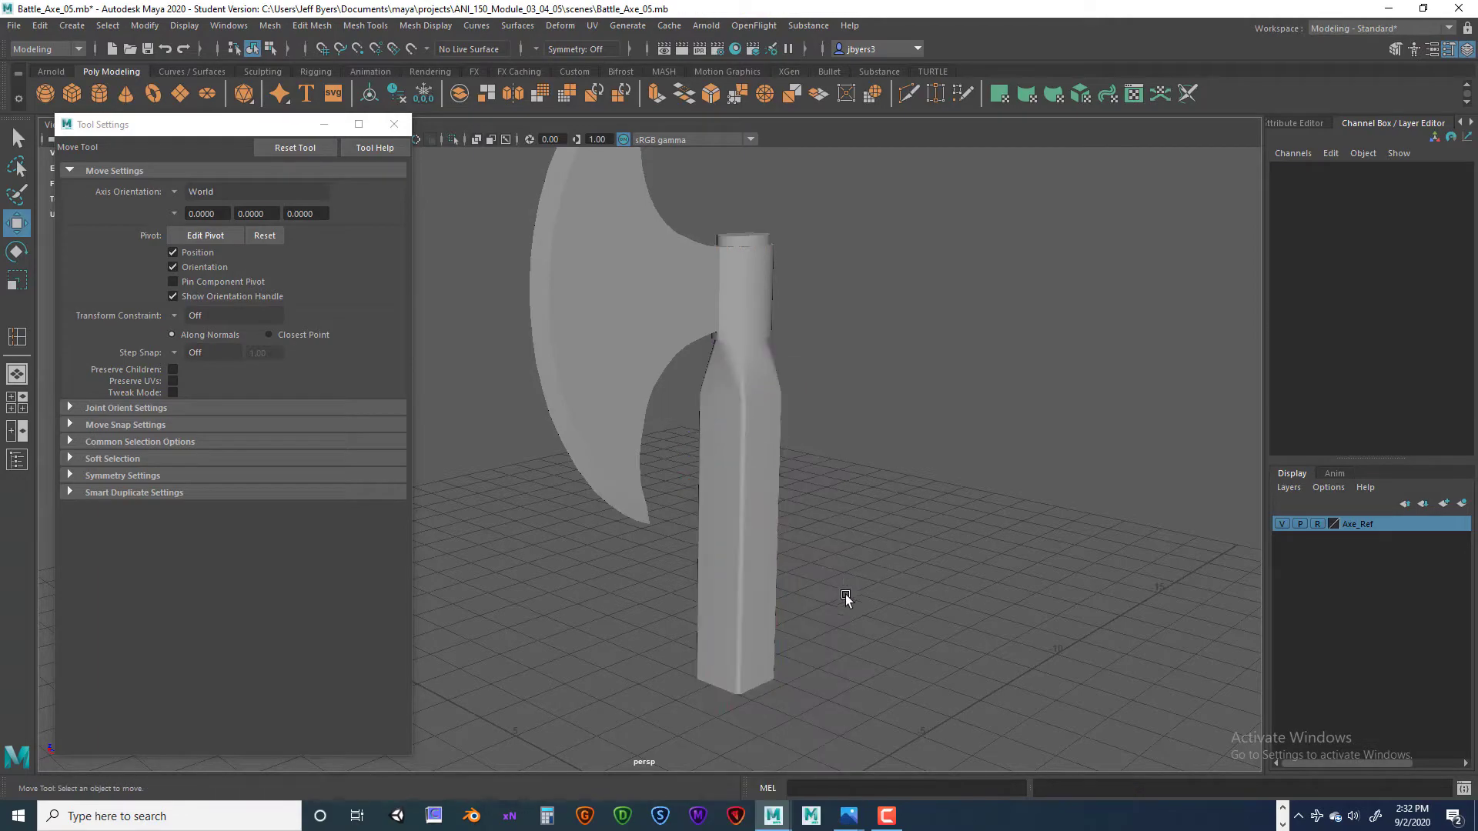
mouse_move(845, 594)
left_mouse_down("alt")
mouse_move(629, 626)
mouse_move(964, 616)
mouse_move(938, 597)
mouse_move(903, 624)
mouse_move(926, 621)
mouse_move(911, 622)
mouse_move(874, 497)
mouse_move(862, 551)
mouse_move(903, 569)
mouse_move(900, 601)
mouse_move(859, 425)
mouse_move(857, 529)
mouse_move(828, 591)
left_mouse_up("alt")
- In the front view, select the top and bottom vertex rings of the handle's square section and scale them down slightly
key("space")
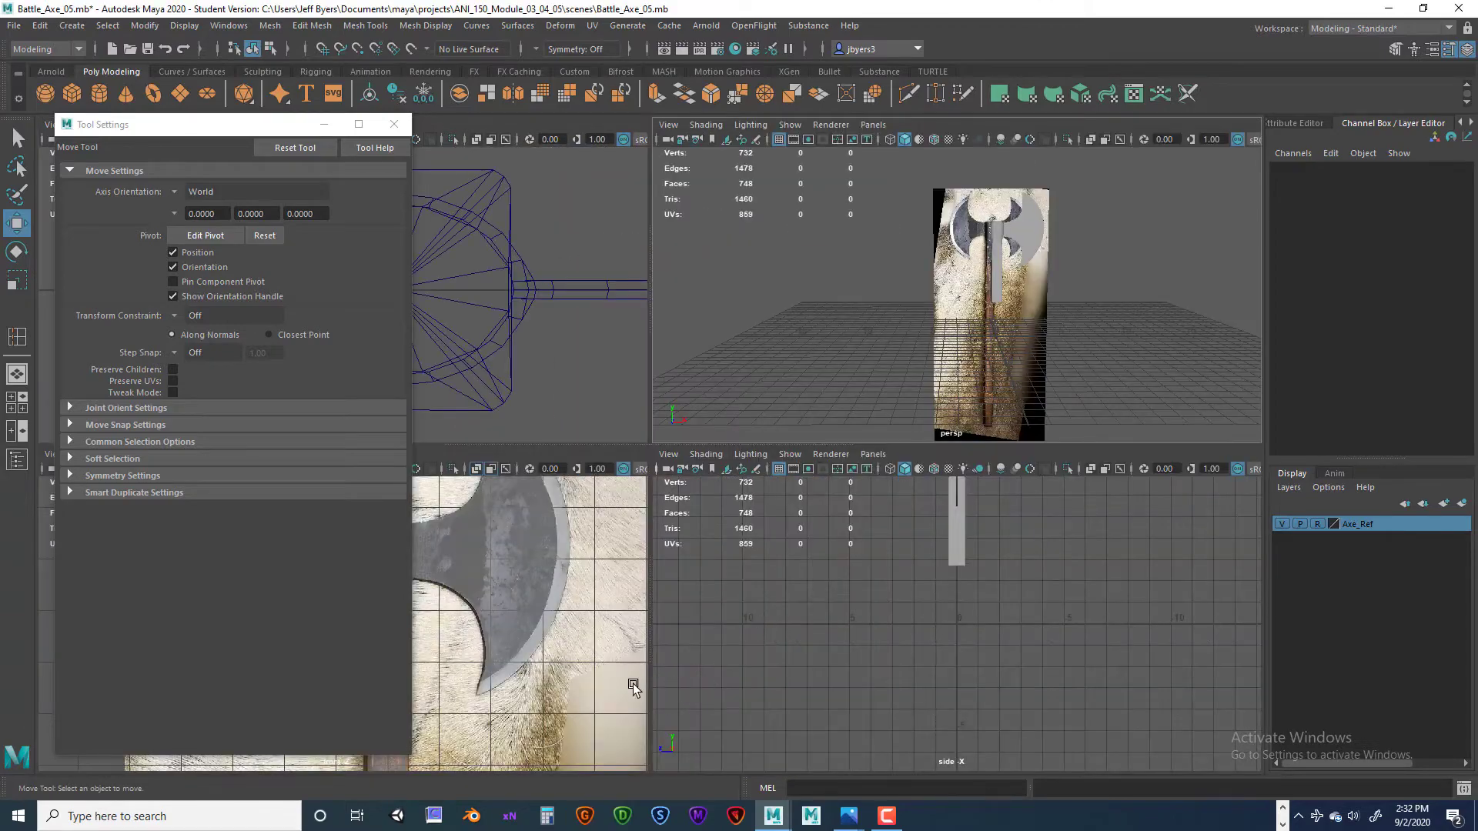
key("space")
scroll(673, 579, "up", 8)
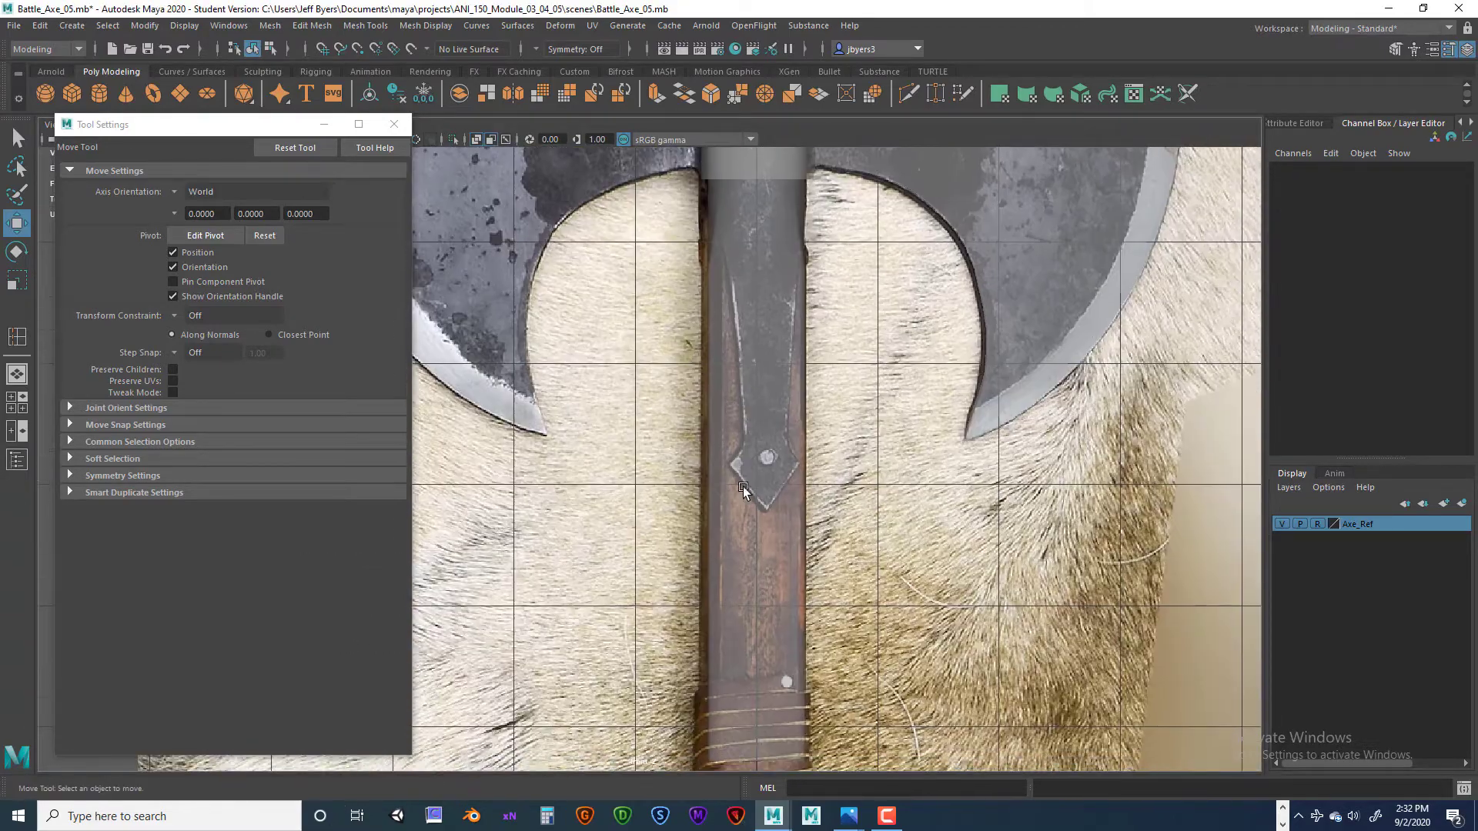
middle_click_drag(729, 634, 760, 627, "alt")
left_click(739, 507)
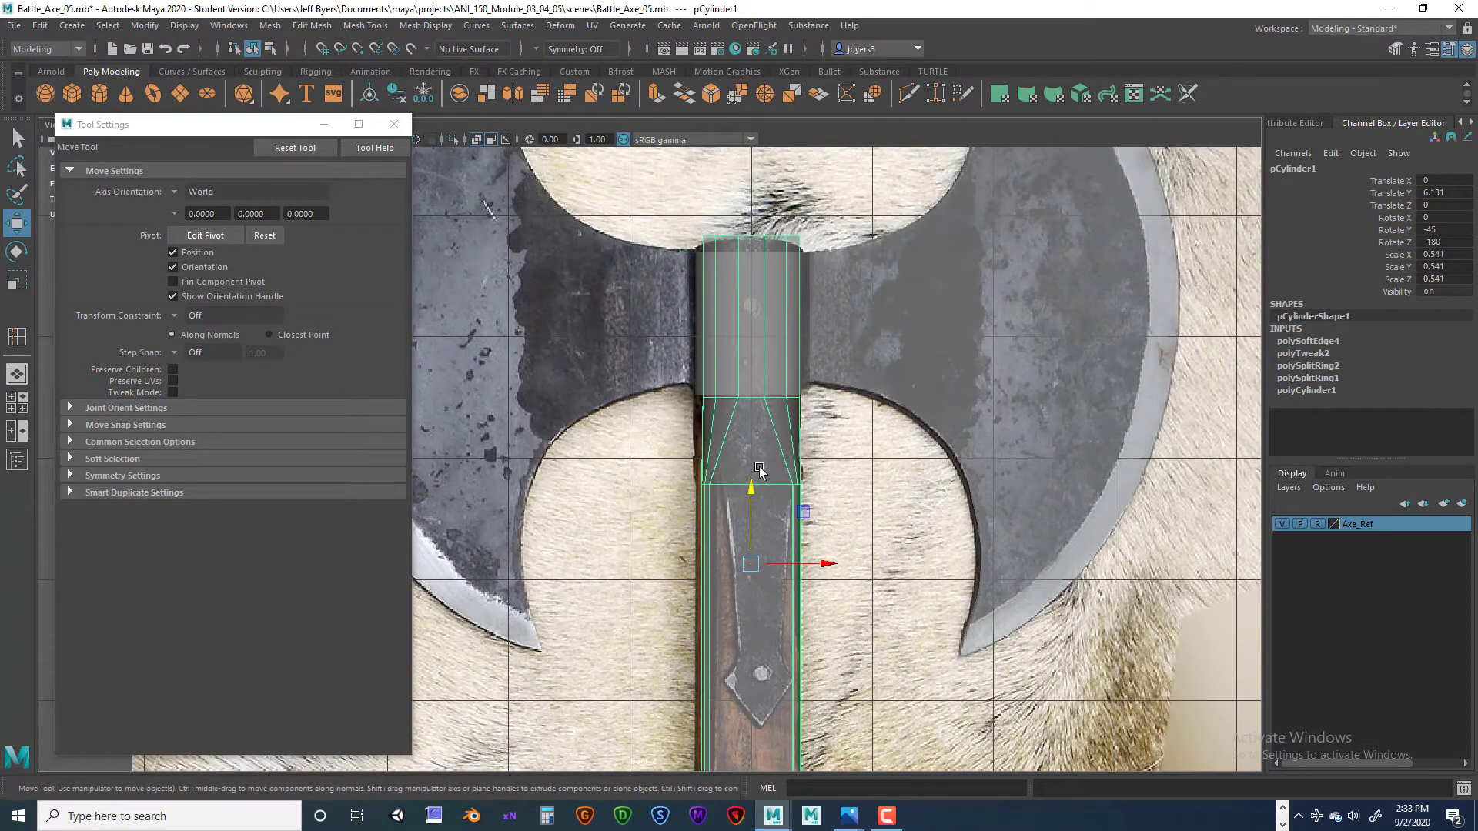
right_click_drag(760, 471, 678, 397)
scroll(704, 492, "down", 5)
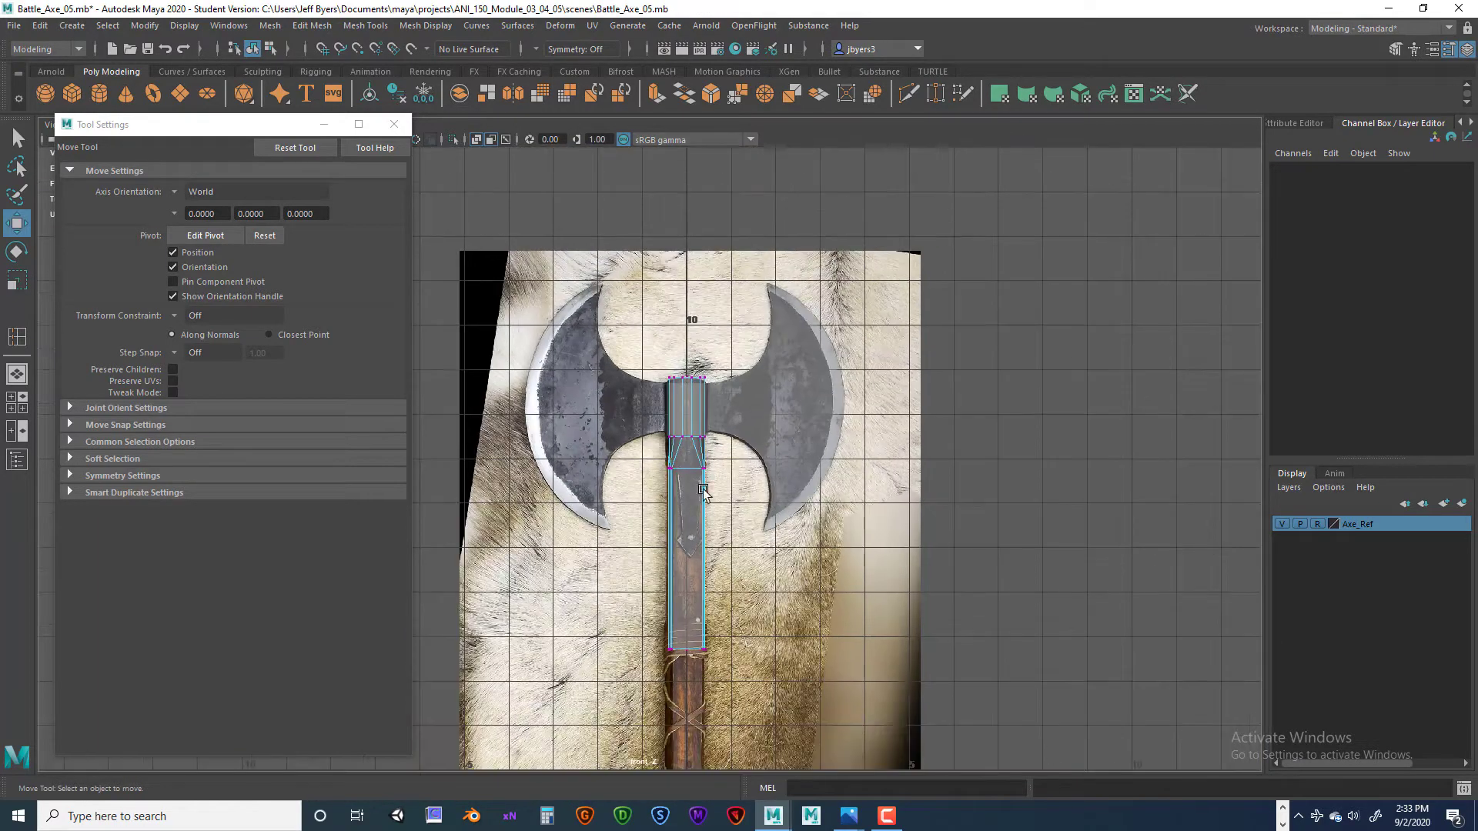
left_click_drag(732, 696, 731, 694)
scroll(718, 667, "up", 5)
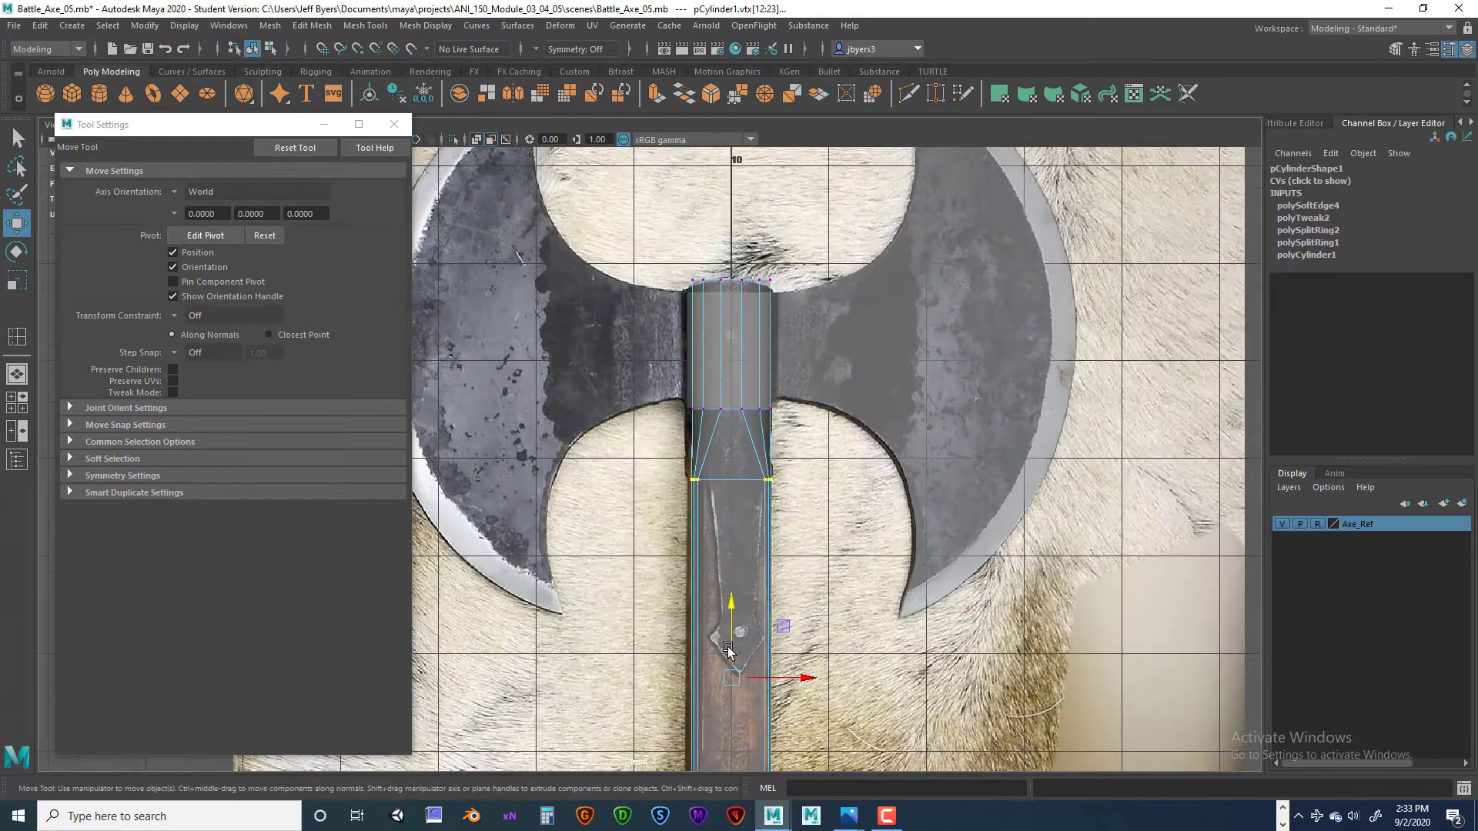
middle_click_drag(806, 523, 821, 473, "alt")
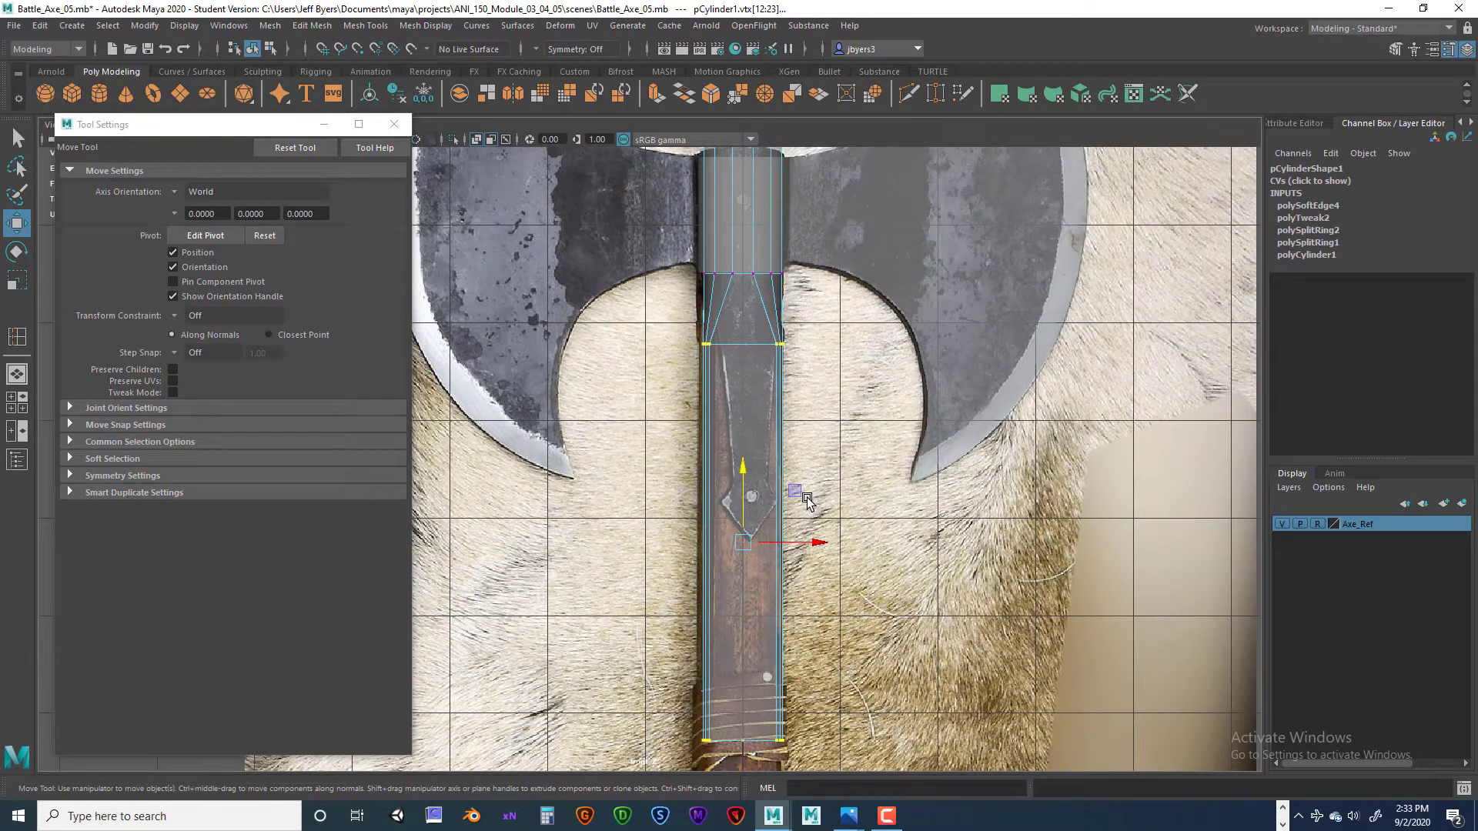
key("r")
mouse_move(743, 542)
left_mouse_down()
mouse_move(766, 542)
mouse_move(663, 539)
mouse_move(746, 553)
left_mouse_up()
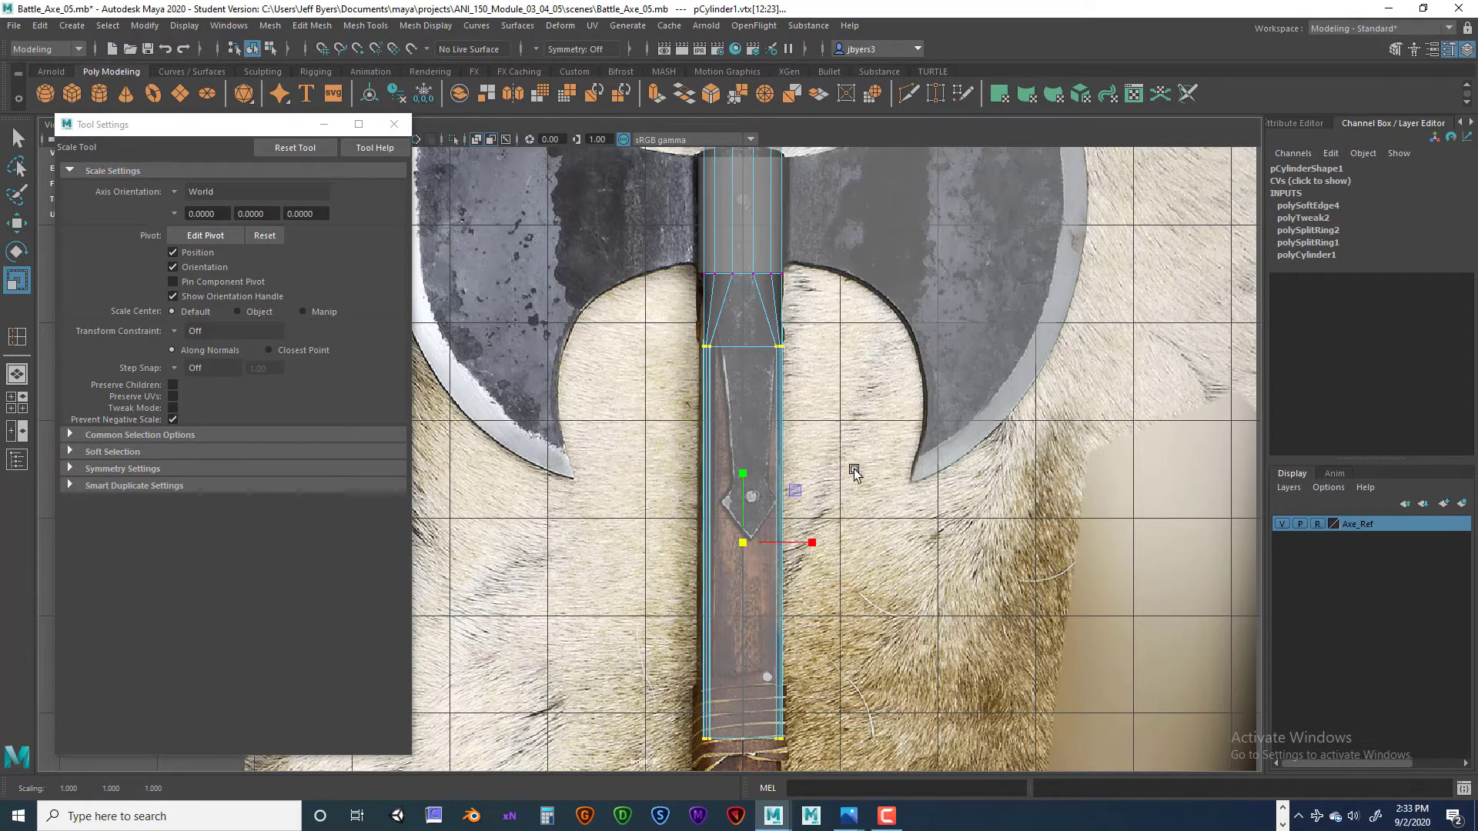
- Move the handle's bottom vertex ring straight down to the end of the handle in the reference image
scroll(855, 473, "down", 5)
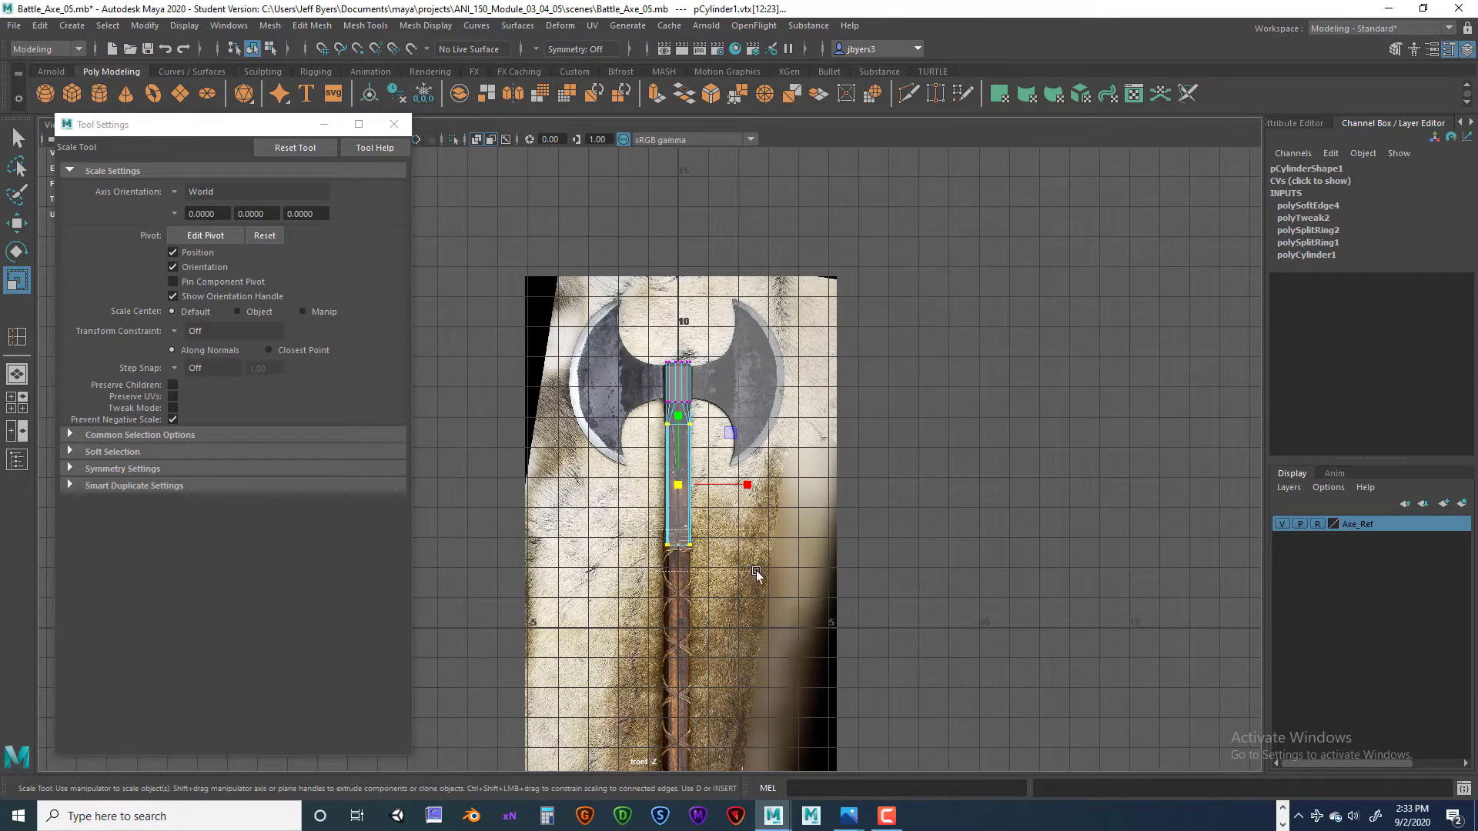
left_click_drag(756, 572, 753, 571)
key("w")
left_click_drag(679, 471, 677, 593)
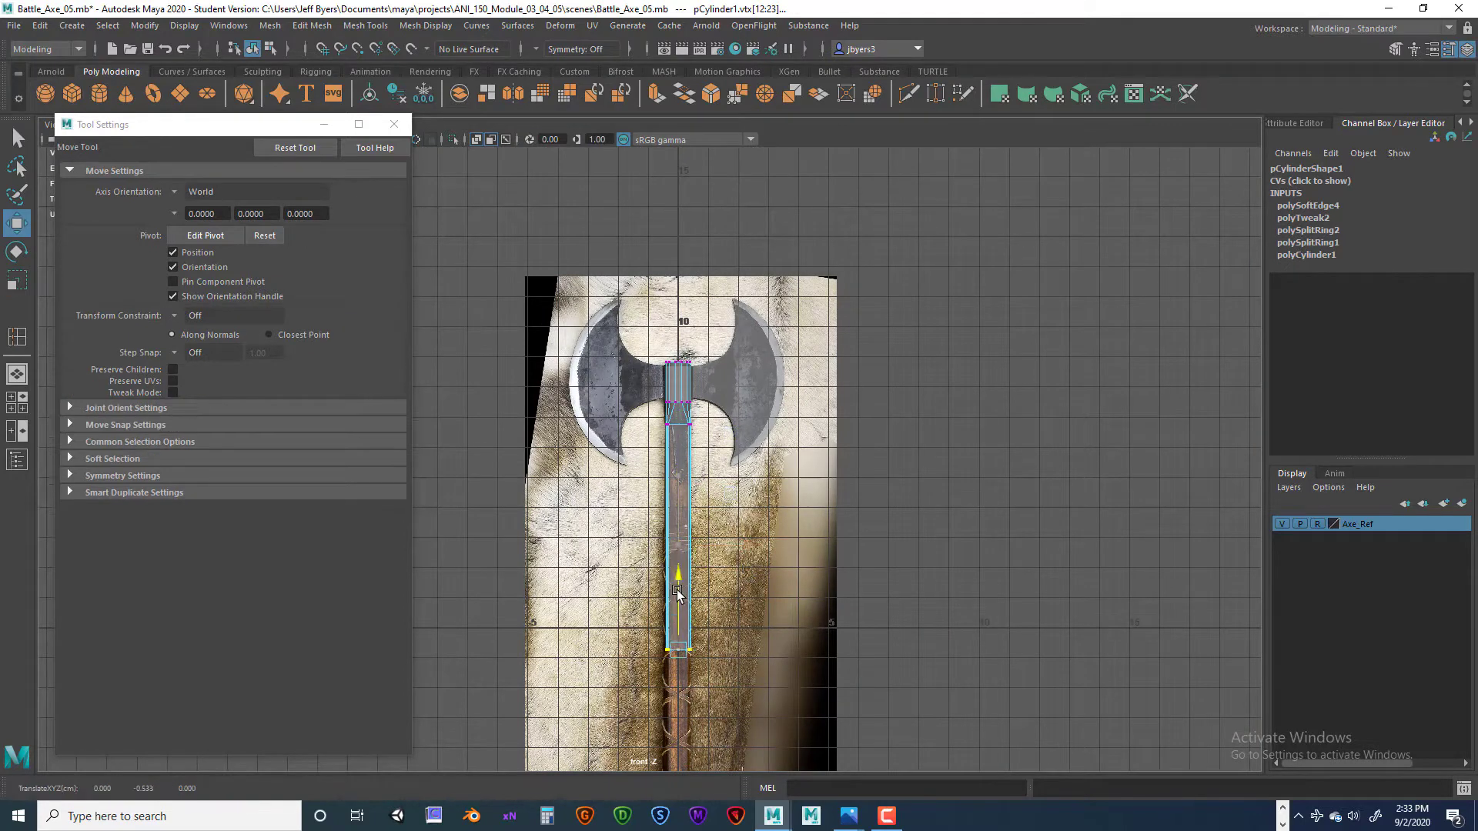
middle_click_drag(739, 541, 761, 316, "alt")
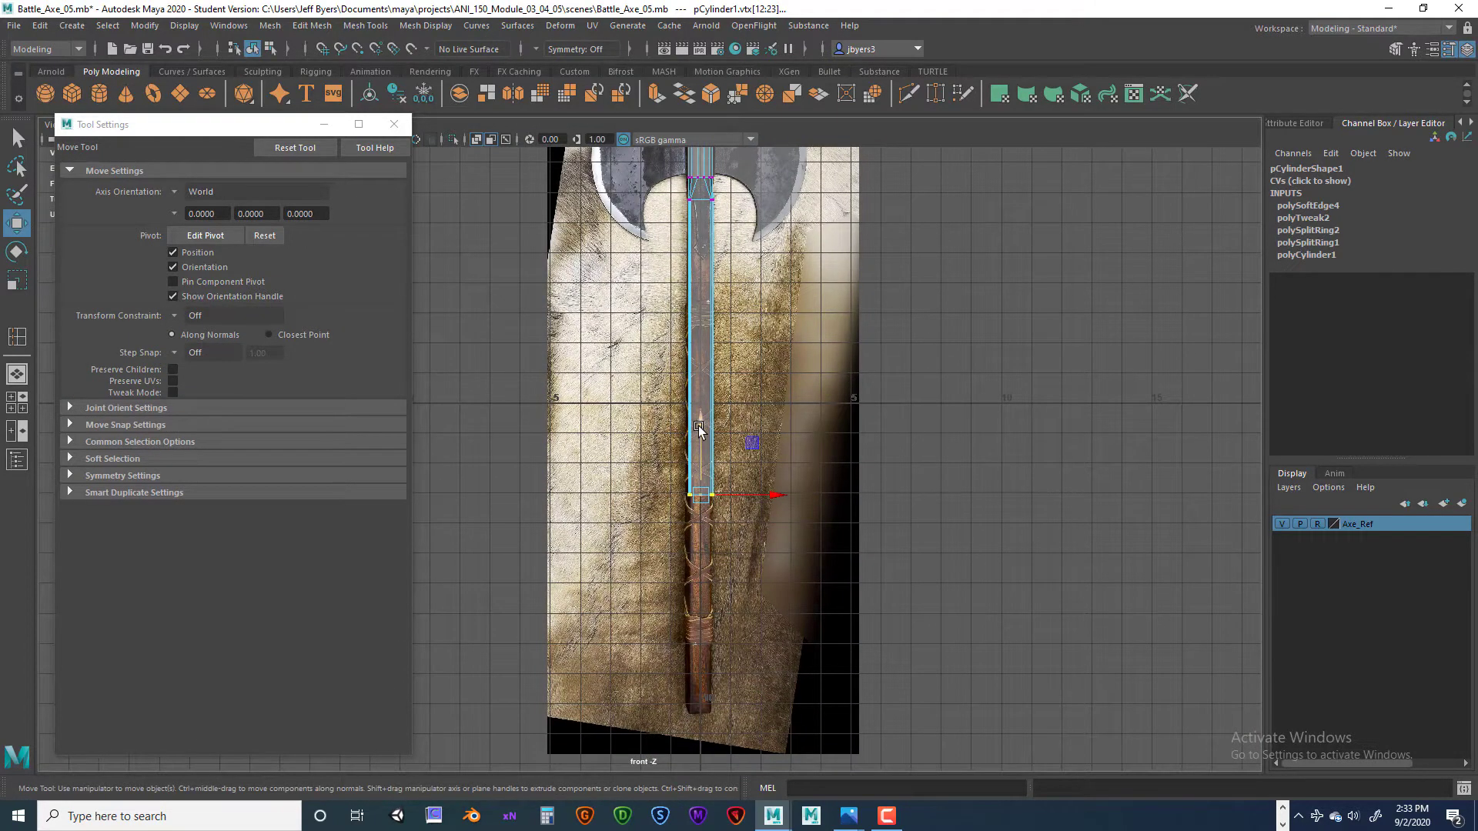
left_click_drag(700, 430, 703, 616)
scroll(824, 482, "down", 2)
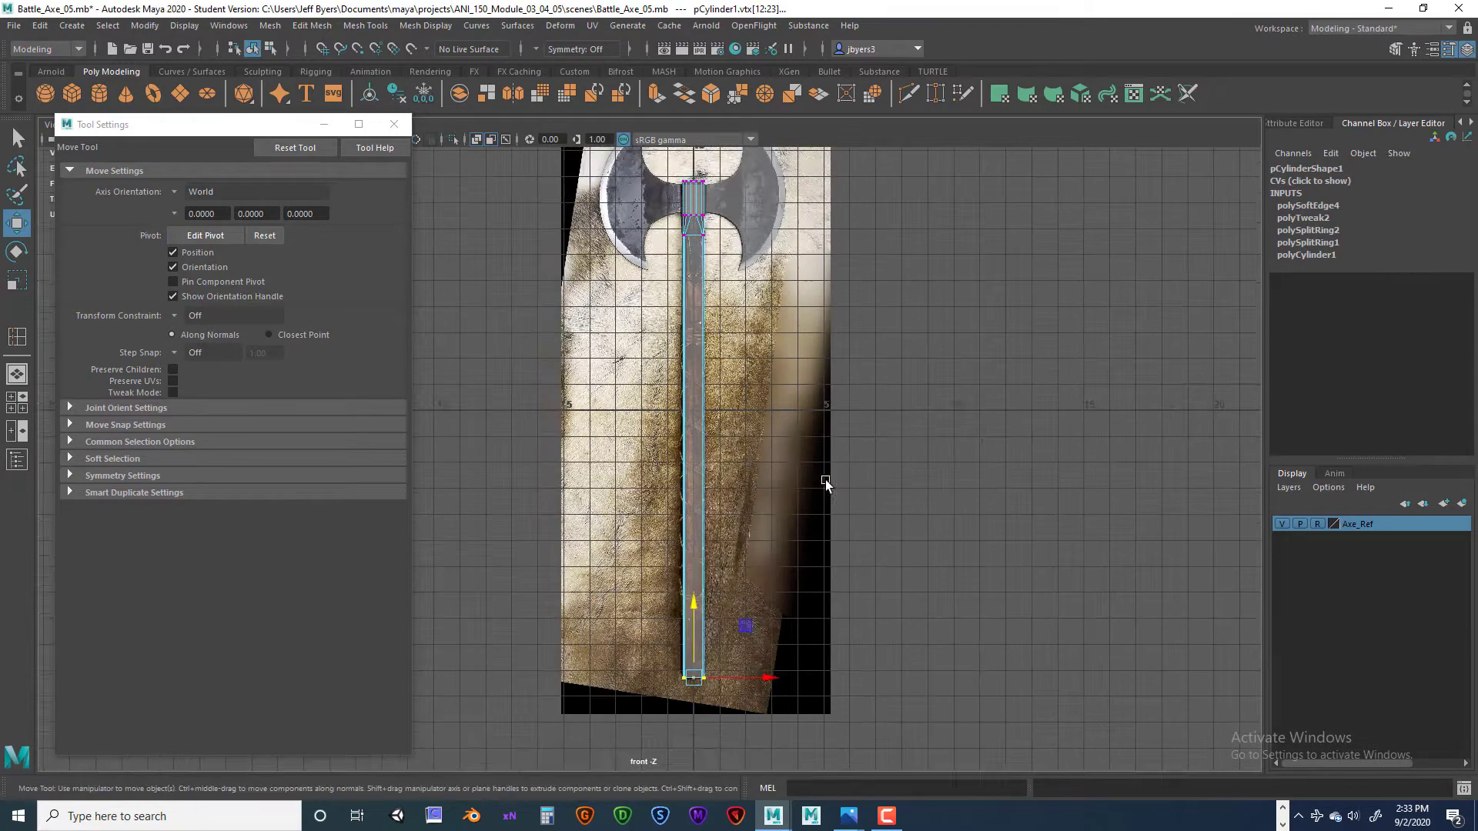
- Return the handle to object selection in the perspective view and compare its shape with the reference axe
key("space")
key("space")
scroll(878, 485, "down", 5)
right_click_drag(719, 460, 819, 491)
left_click_drag(820, 491, 830, 528, "alt")
scroll(779, 547, "up", 8)
middle_click_drag(830, 528, 820, 553, "alt")
scroll(818, 550, "up", 5)
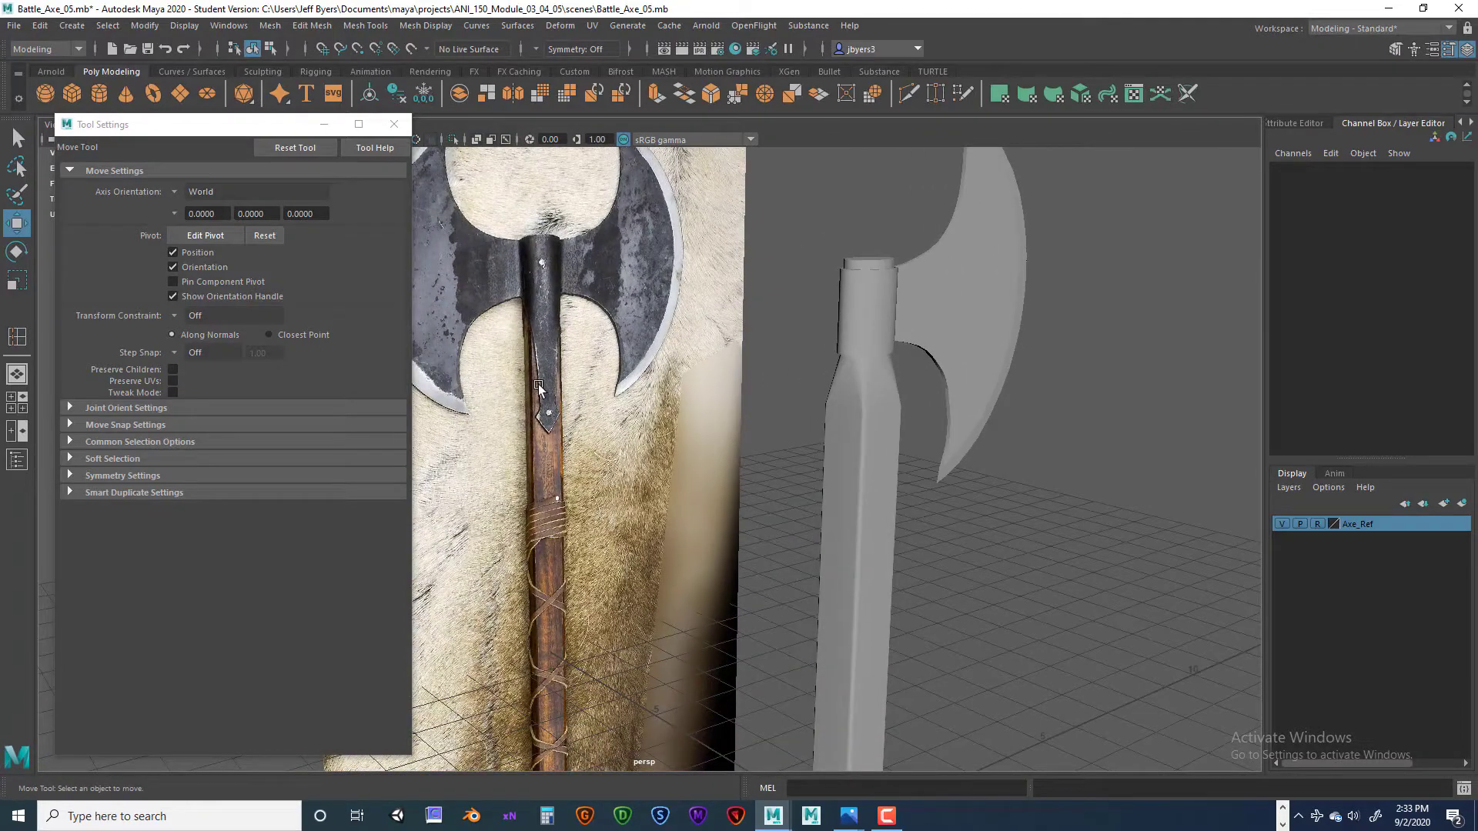
left_click_drag(912, 431, 779, 466, "alt")
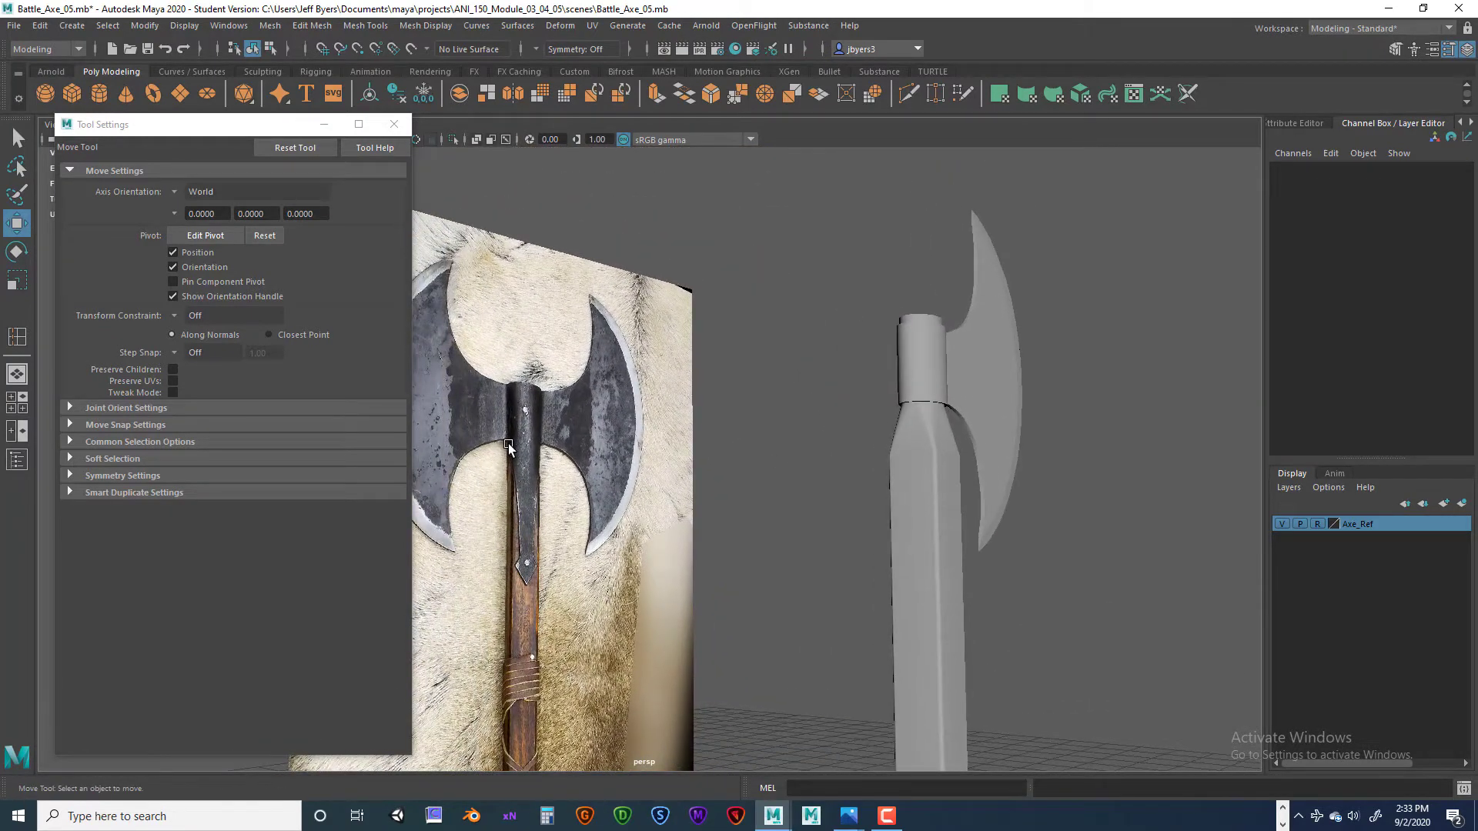
left_click_drag(916, 573, 885, 534, "alt")
middle_click_drag(780, 599, 761, 201, "alt")
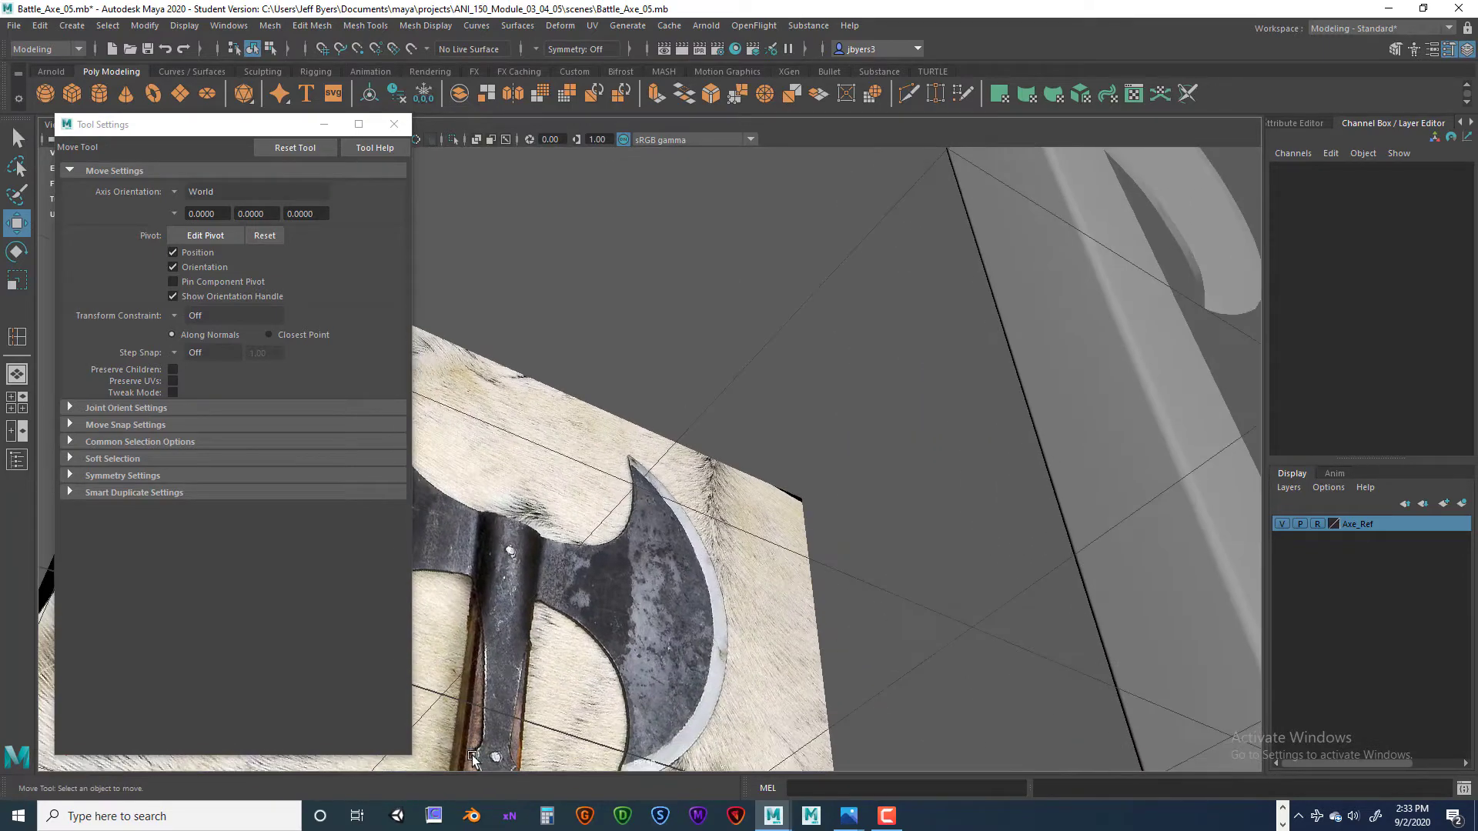
- Select the axe head and examine from below how its collar fits over the handle
left_click_drag(711, 540, 778, 617, "alt")
left_click_drag(833, 525, 802, 417, "alt")
scroll(825, 528, "up", 2)
left_click(802, 418)
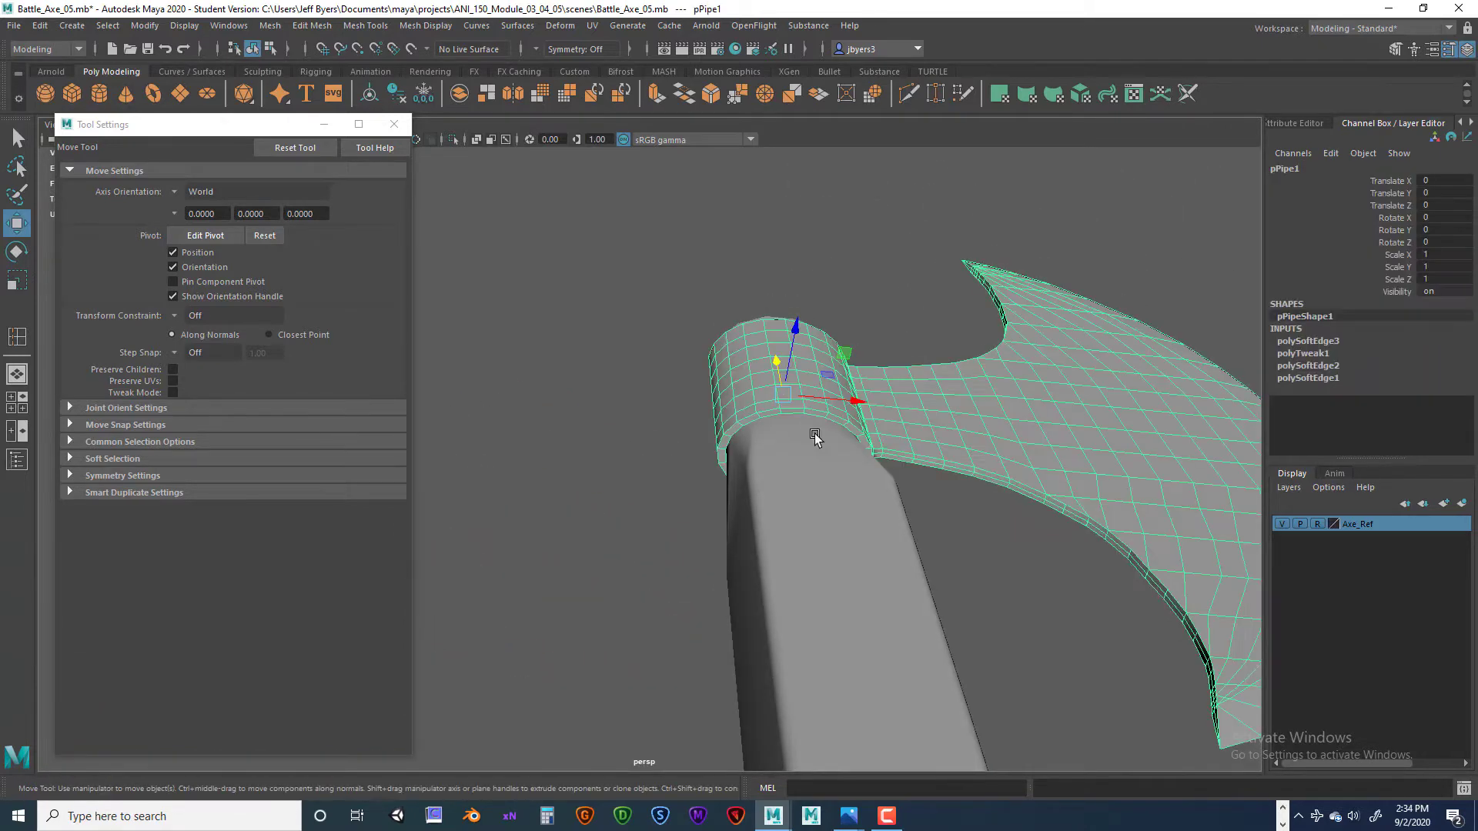
left_click_drag(834, 483, 768, 505, "alt")
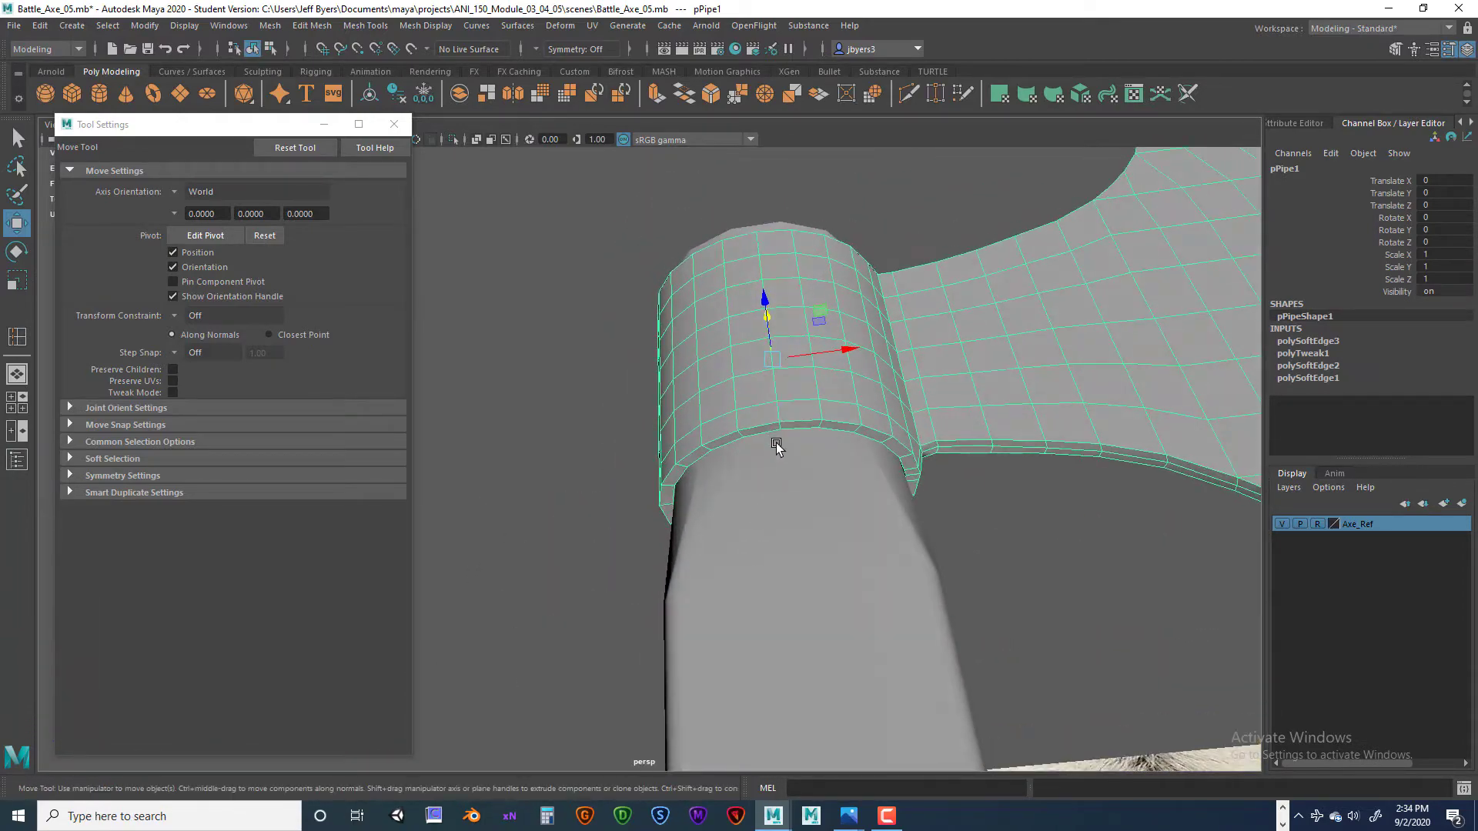
left_click_drag(776, 446, 745, 584, "alt")
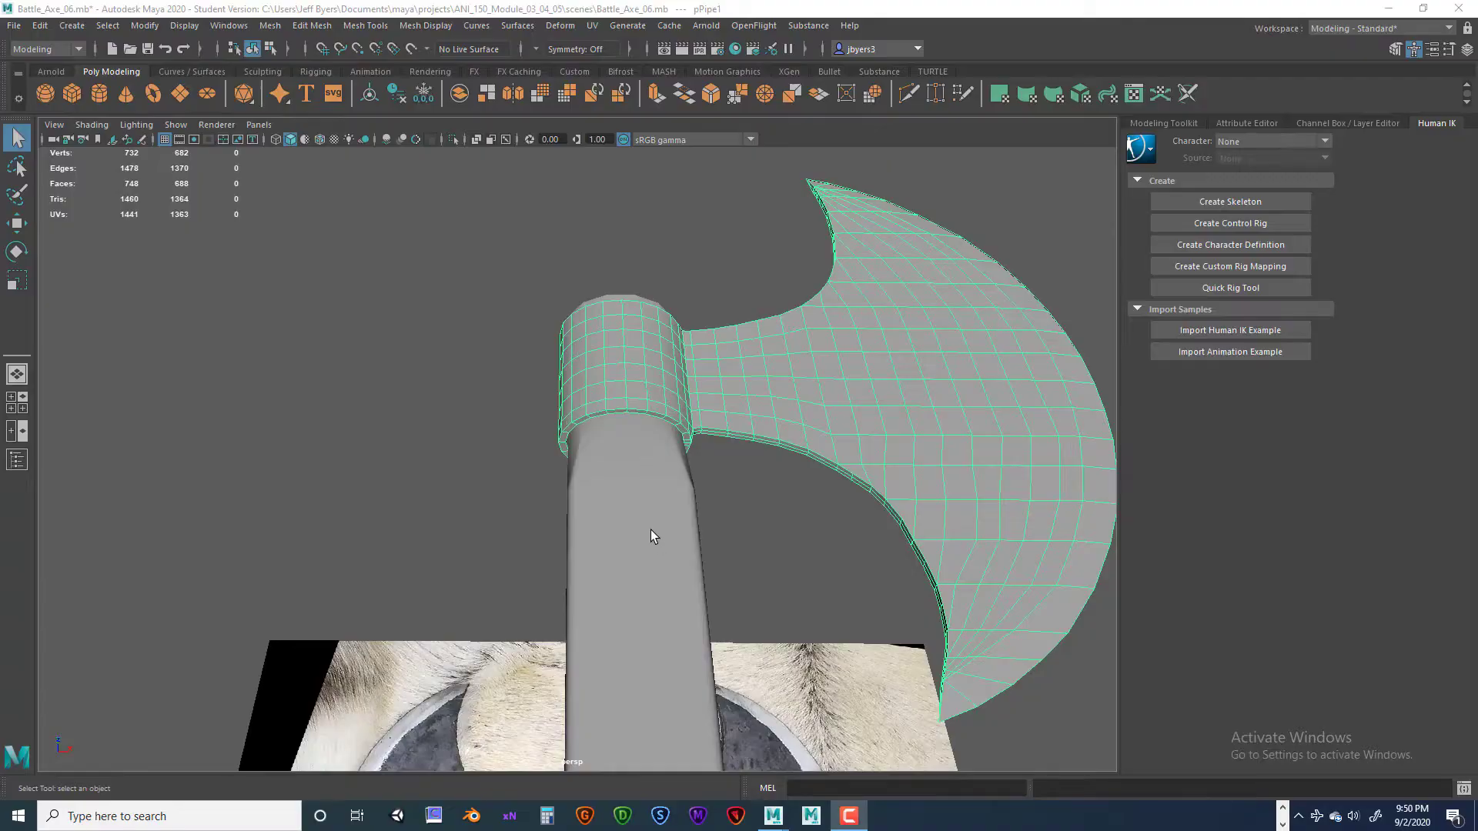
- Compare the axe head's collar and handle transition with the reference image, and show all four views
left_click_drag(650, 531, 667, 389, "alt")
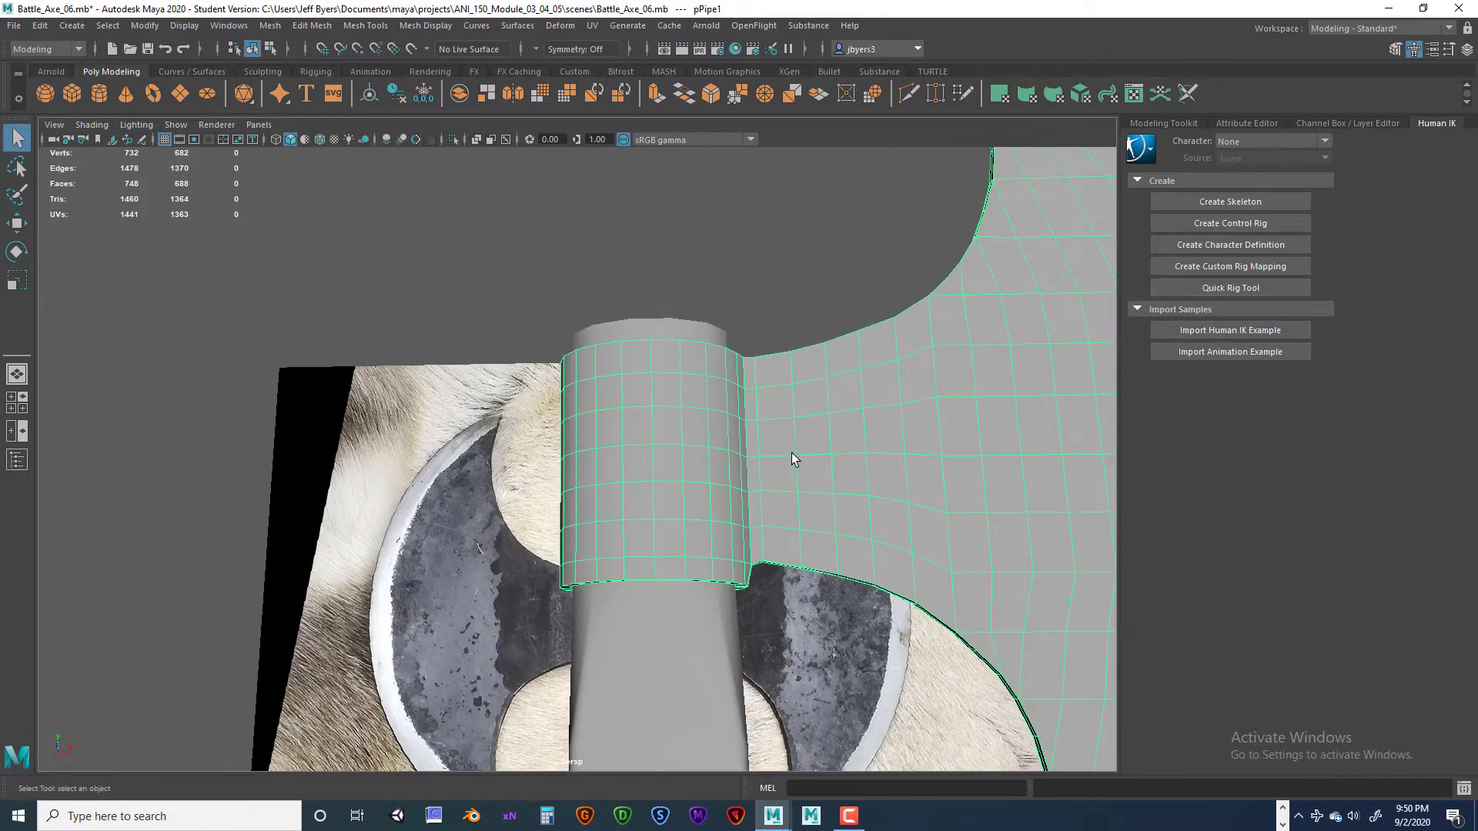
left_click_drag(794, 459, 573, 669, "alt")
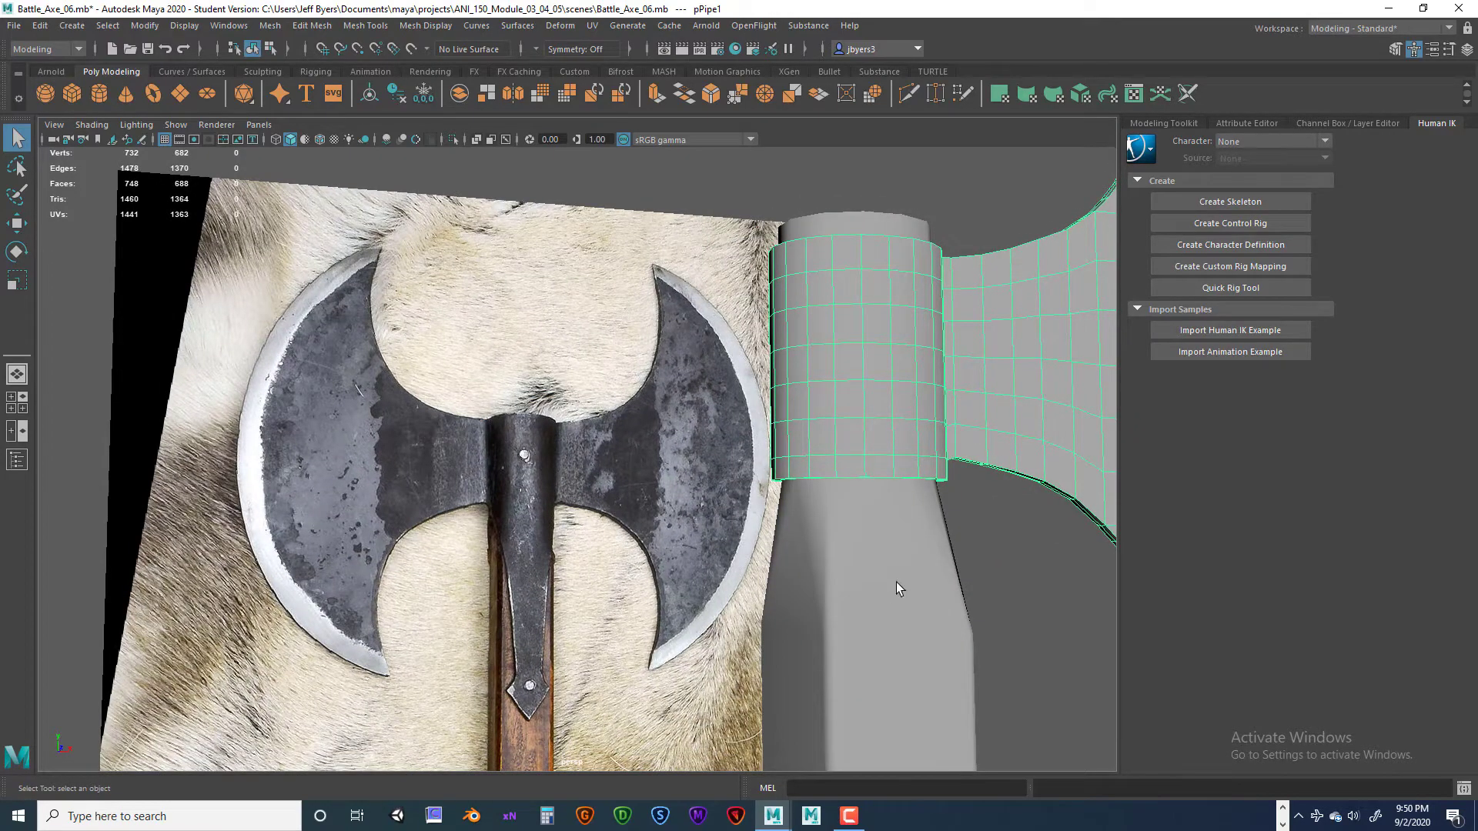
left_click_drag(899, 588, 835, 611, "alt")
key("space")
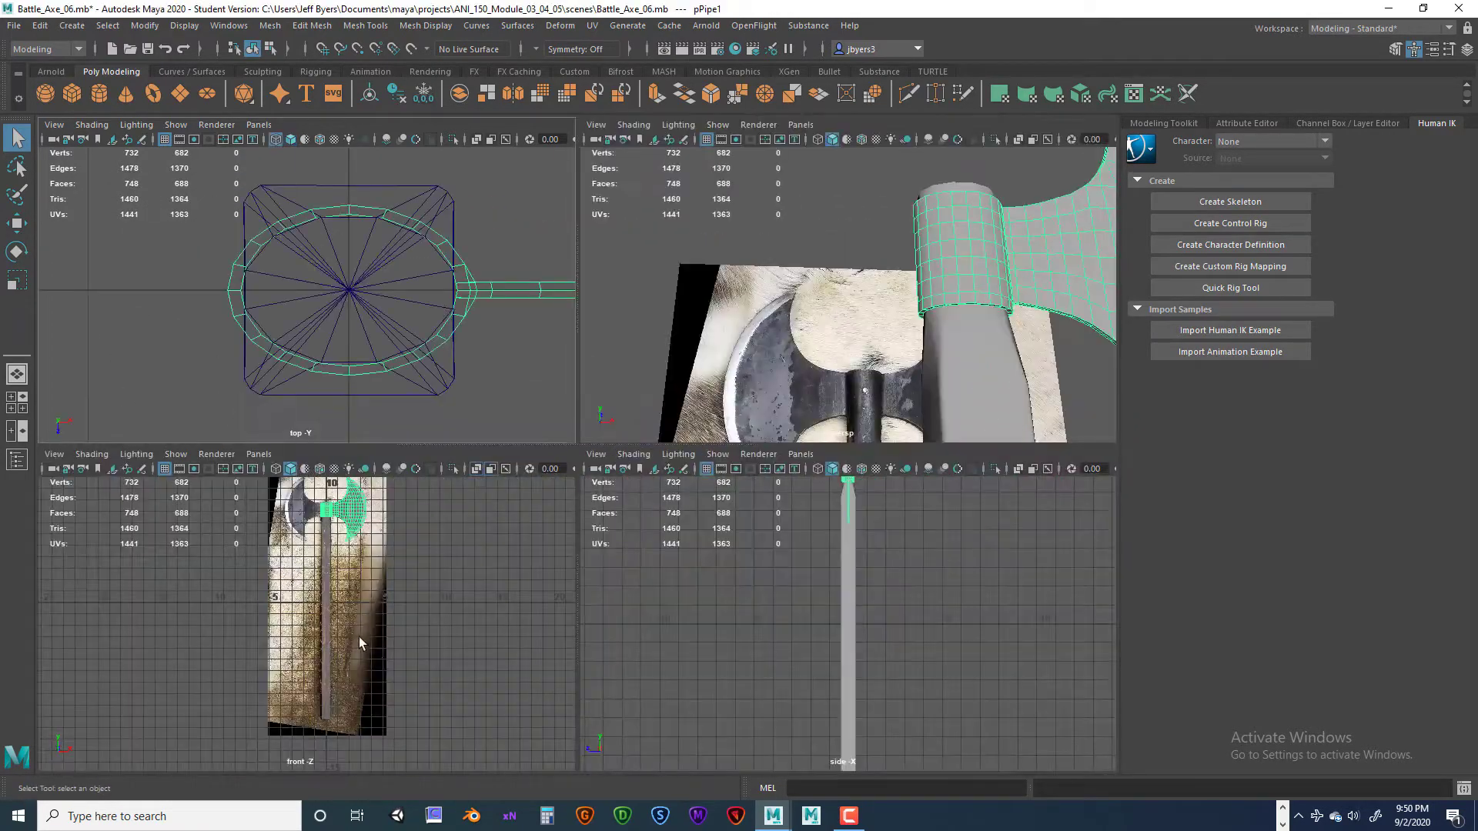
- In the front view, delete the axe head collar's faces on the side opposite the blade, up to the handle's centre line
key("space")
scroll(499, 729, "up", 6)
middle_click_drag(498, 729, 347, 662, "alt")
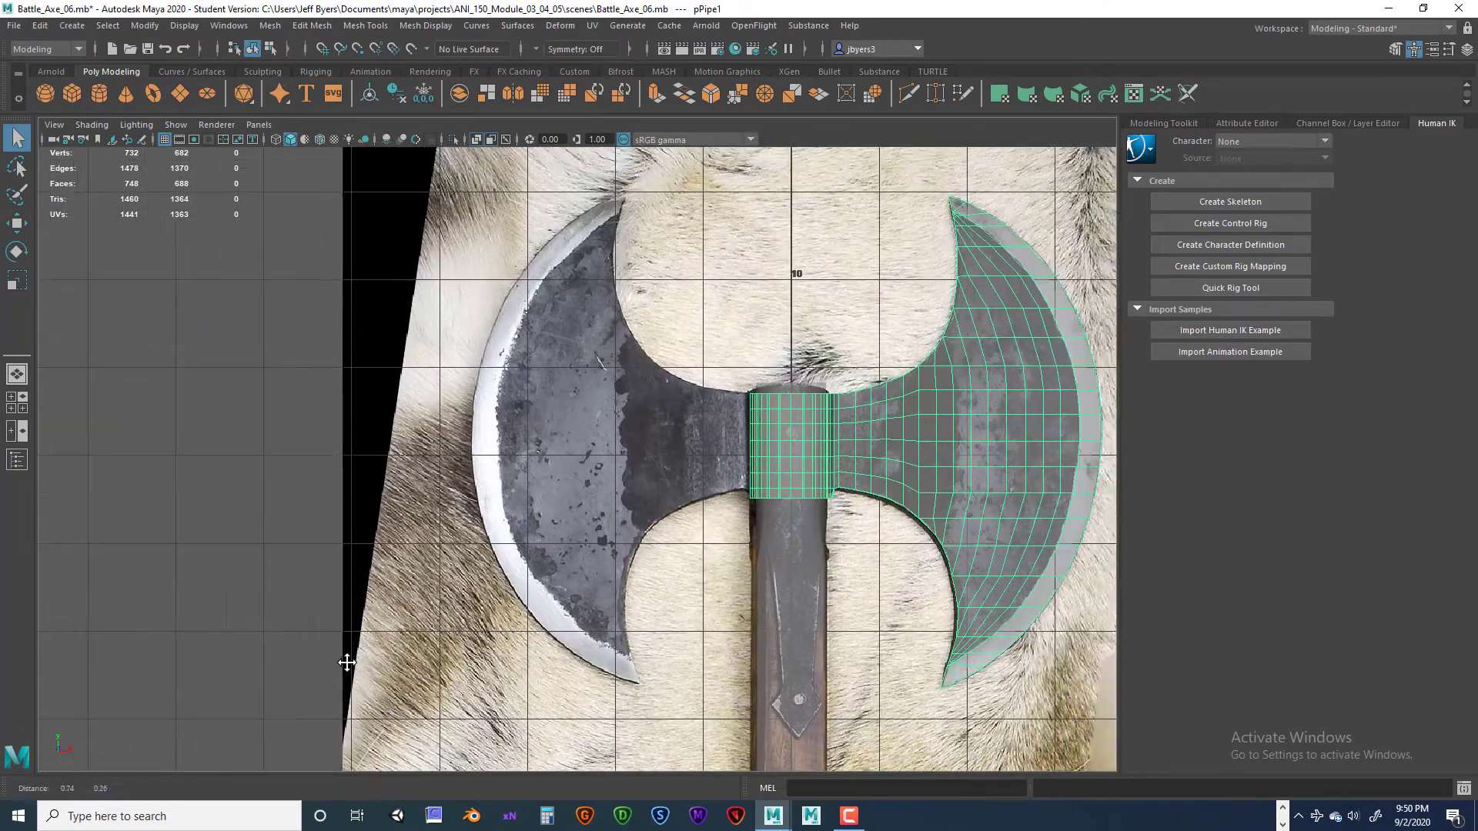
key("f")
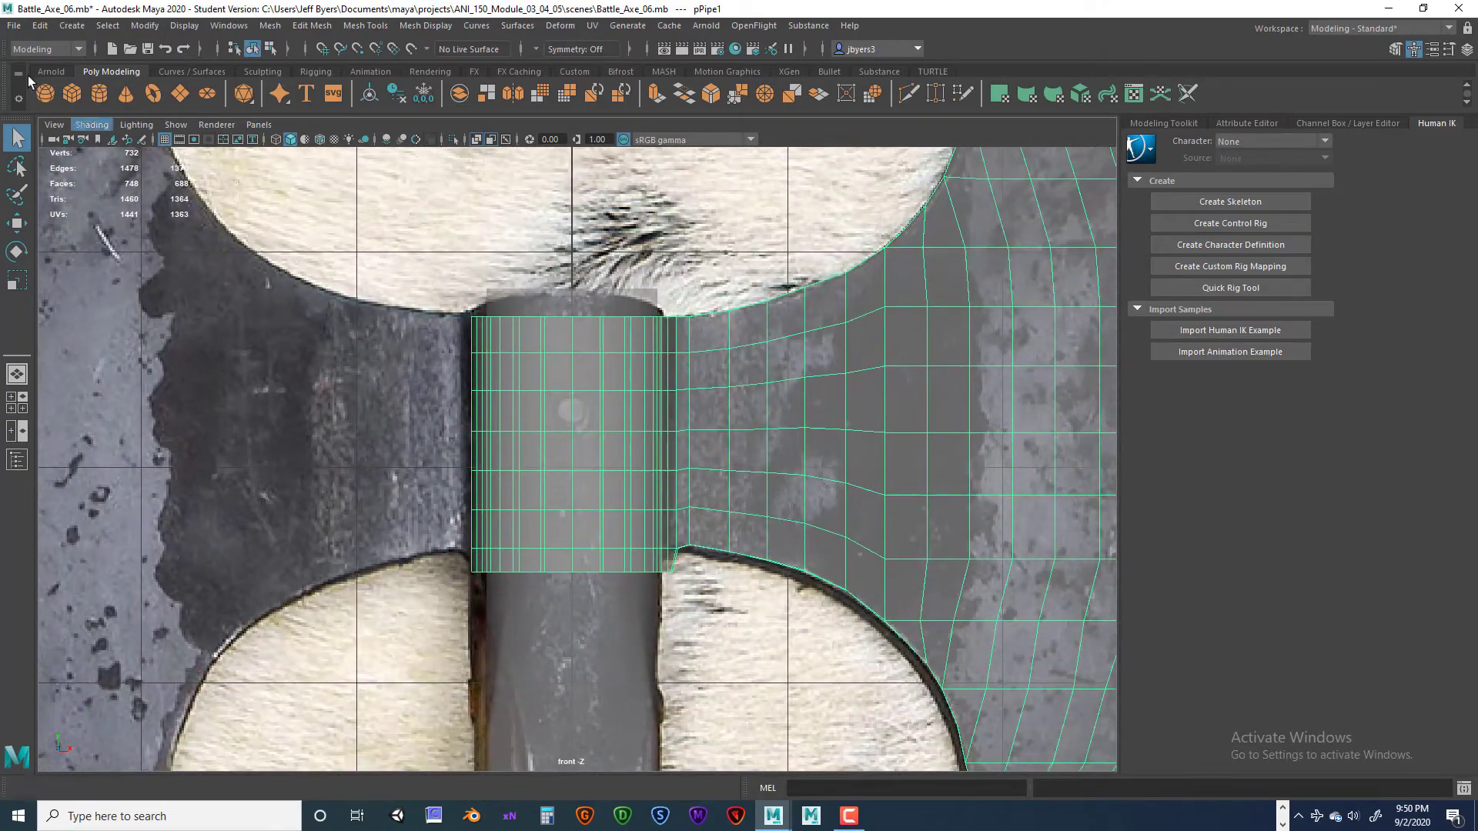
left_click(14, 25)
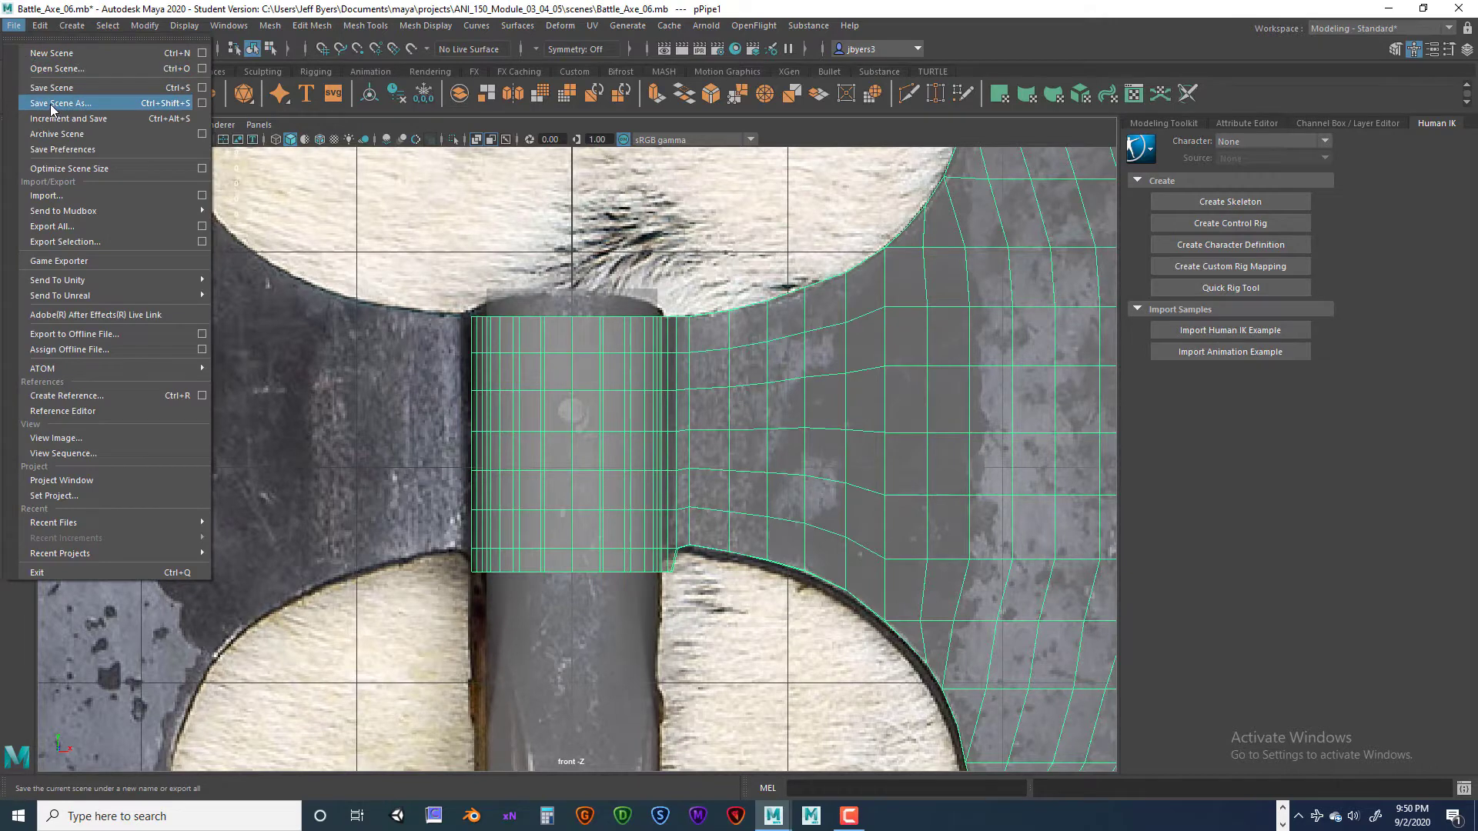
right_click_drag(559, 353, 562, 396)
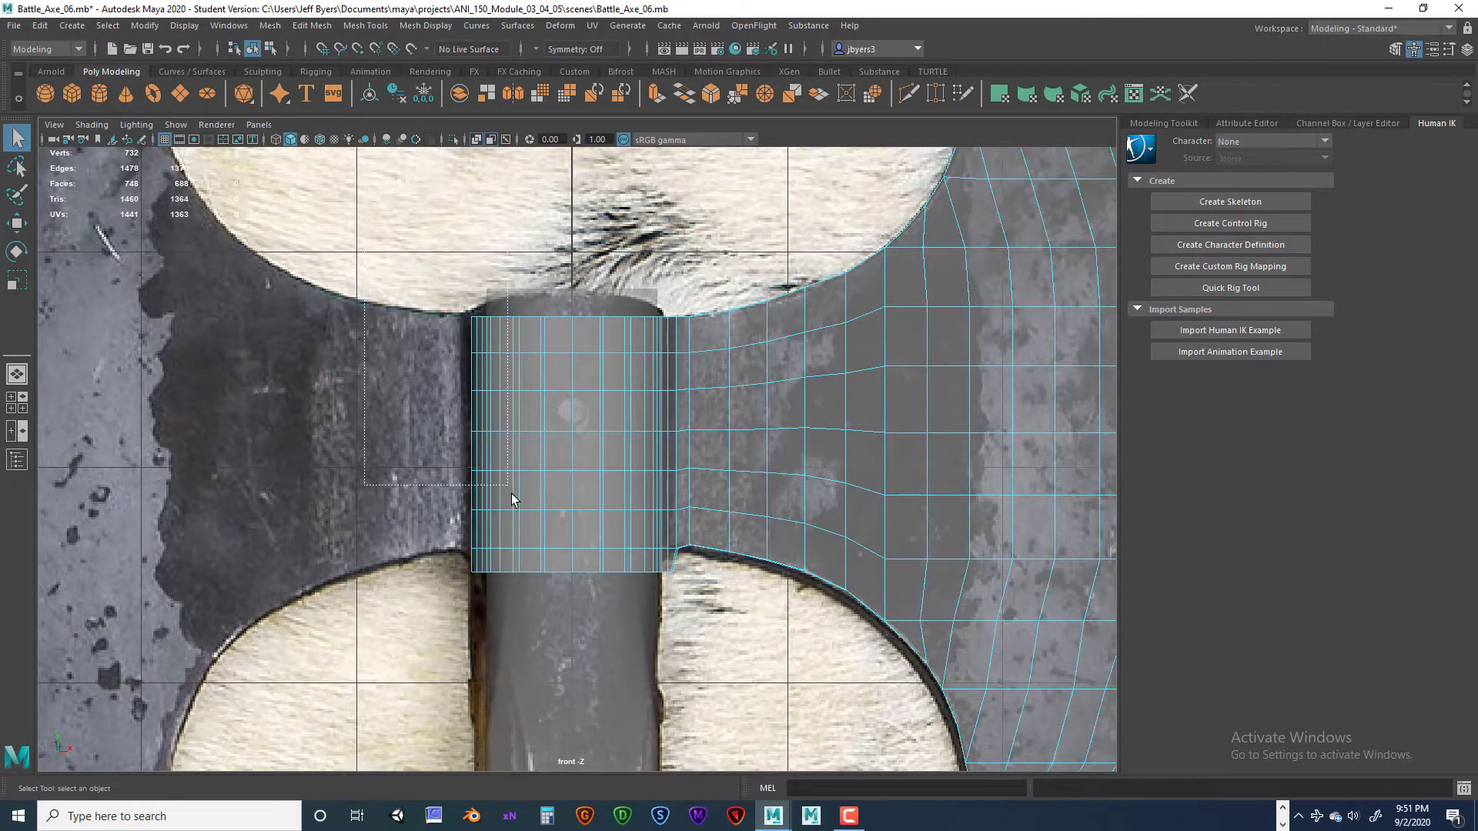
left_click_drag(512, 494, 555, 611)
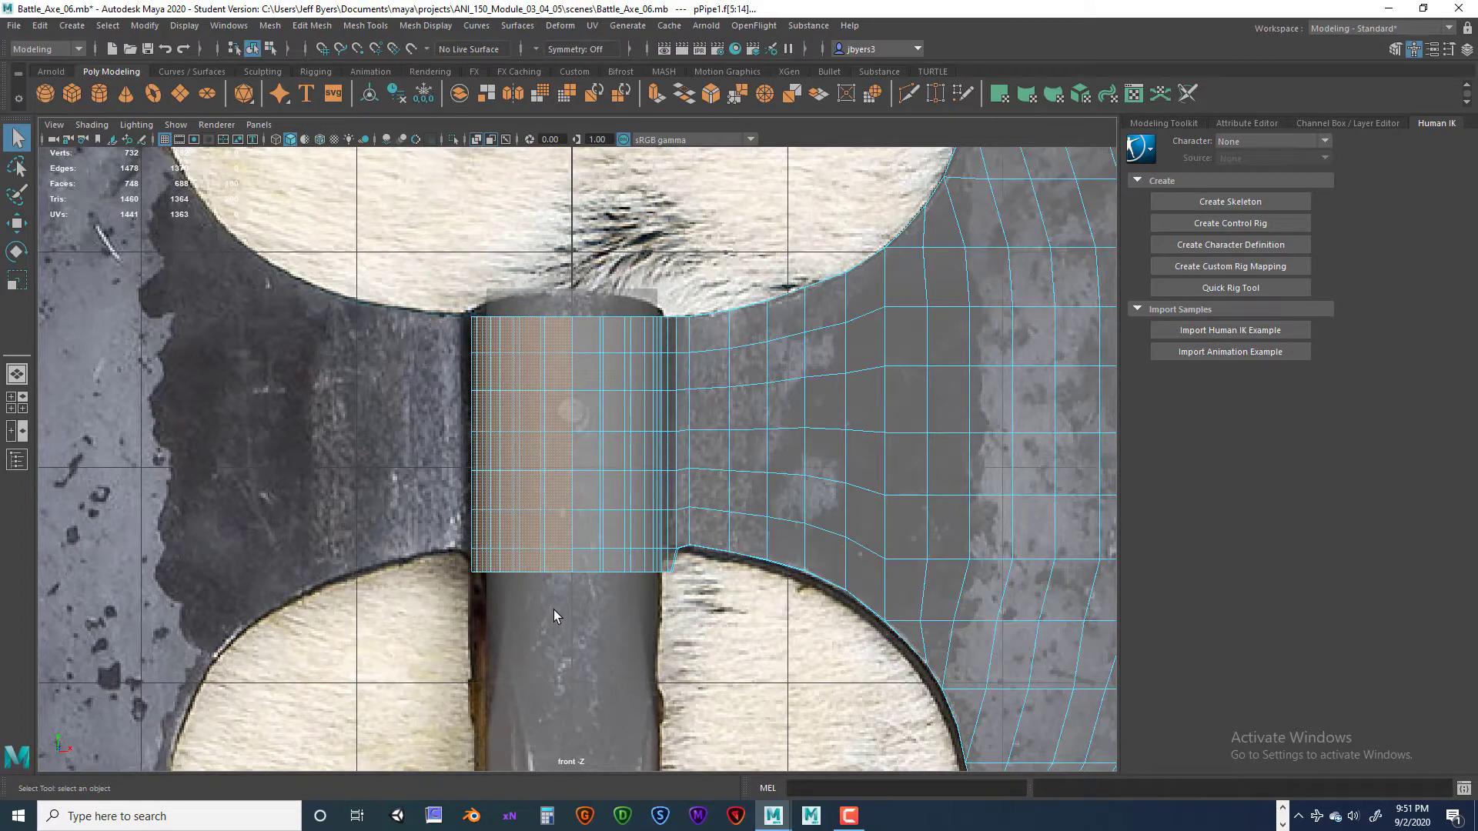
key("Delete")
- In the perspective view, select the row of bottom rim faces along one arm of the halved collar
key("space")
key("space")
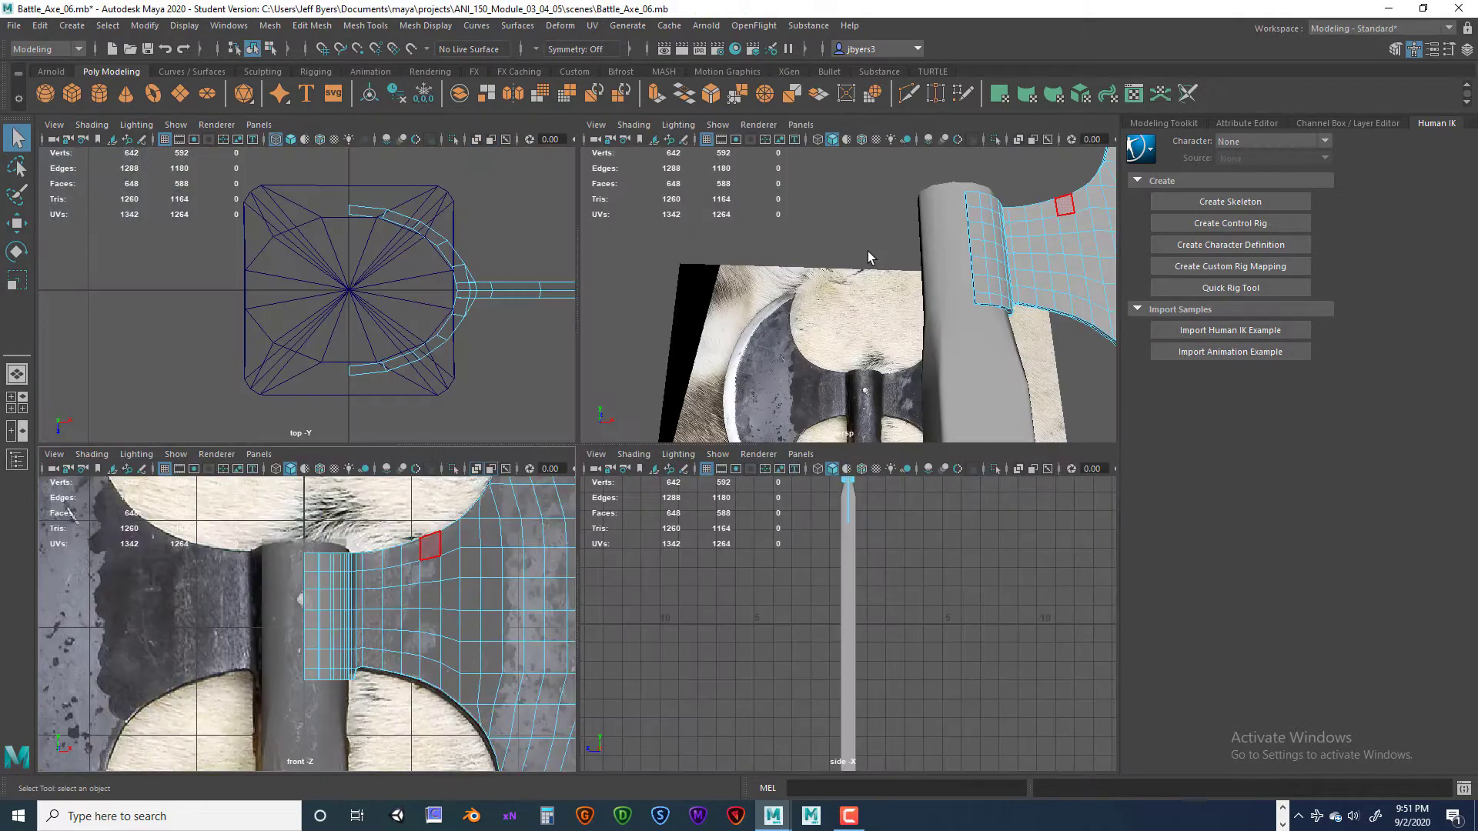
left_click_drag(779, 427, 608, 453, "alt")
right_click(601, 408)
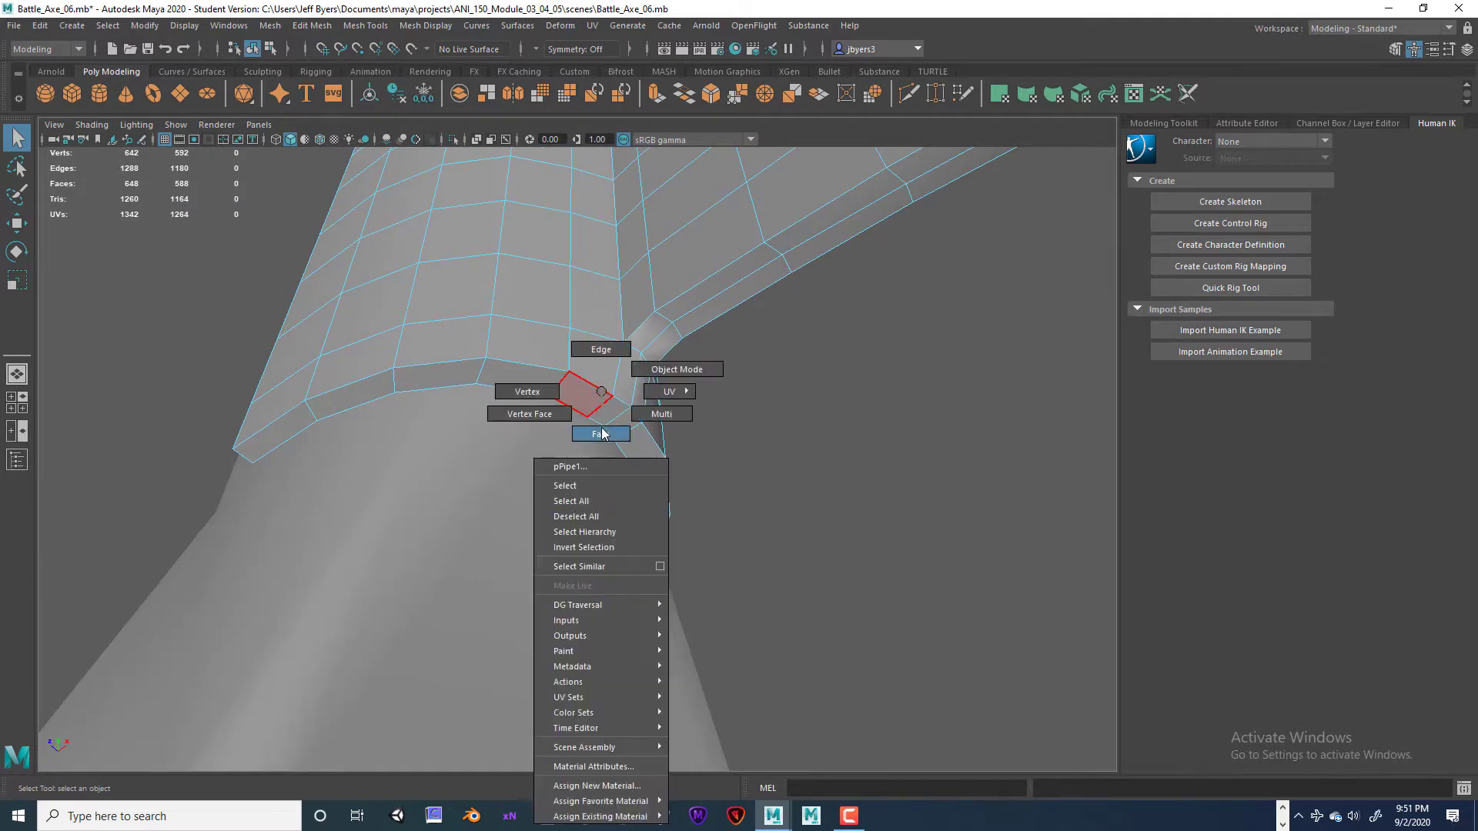
left_click(601, 434)
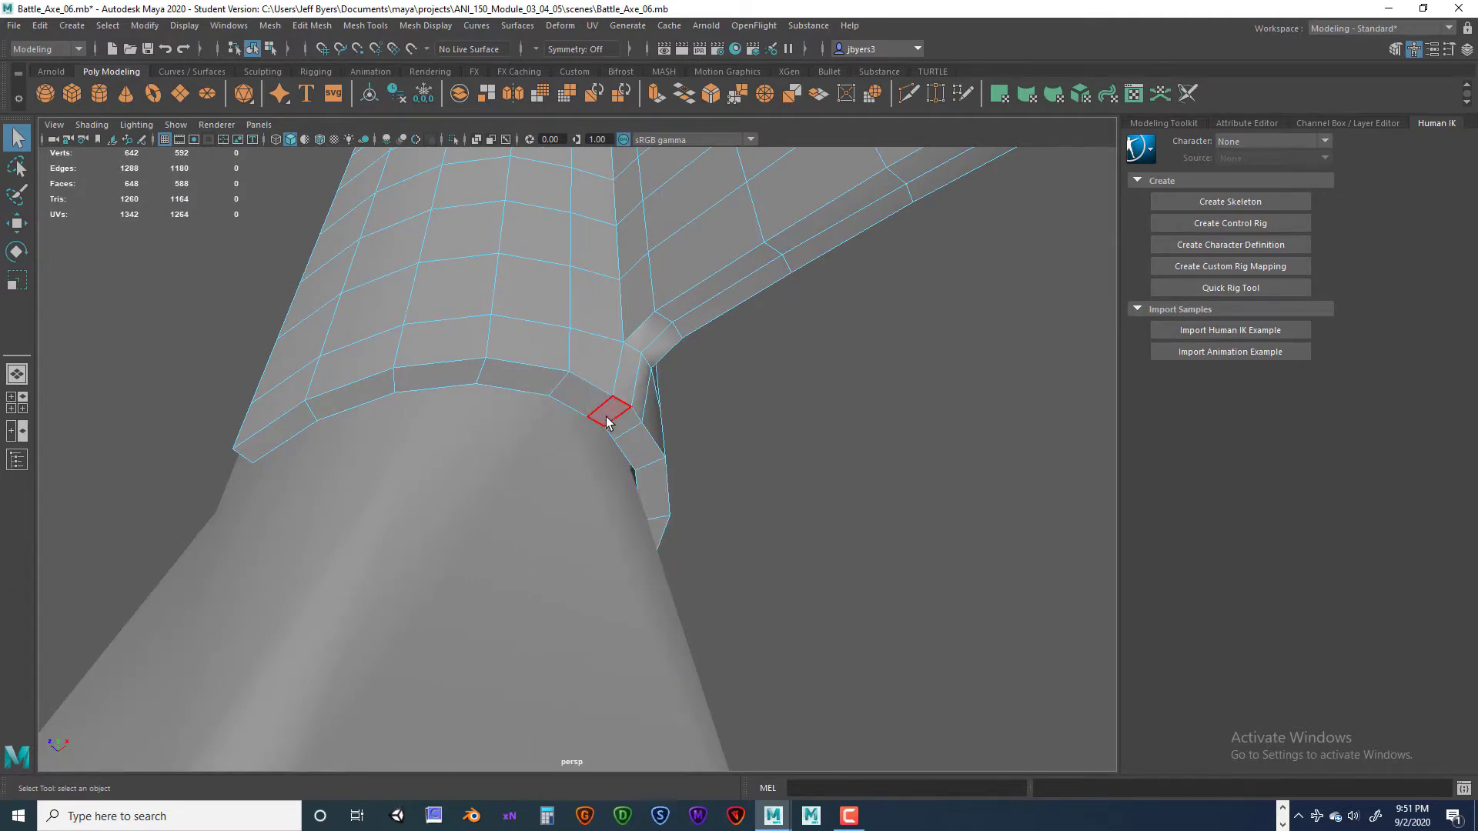
left_click(568, 399, "shift")
left_click(522, 383, "shift")
left_click(431, 375, "shift")
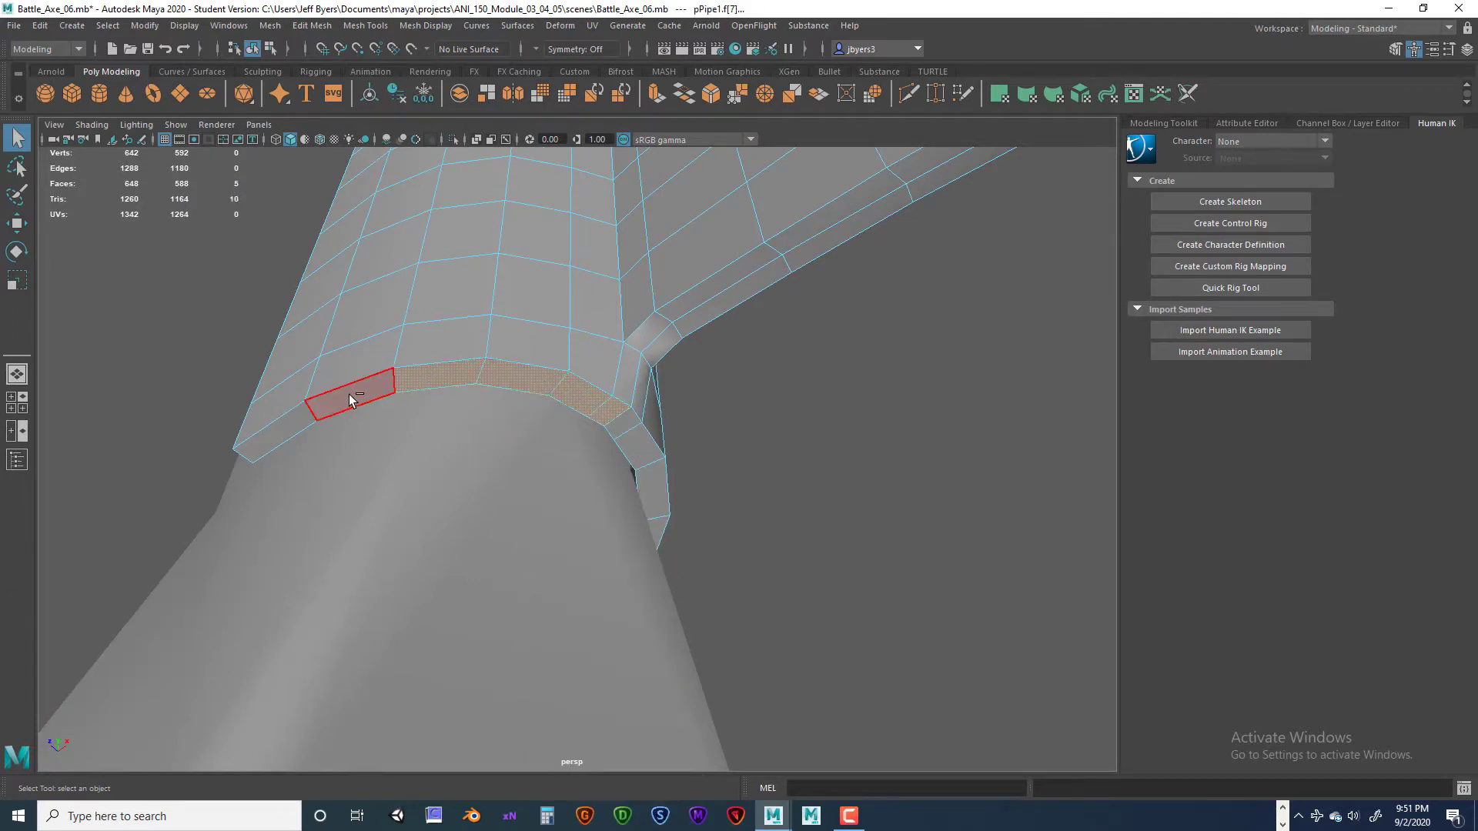
left_click(350, 394, "shift")
left_click(304, 431, "shift")
left_click_drag(549, 446, 601, 462, "alt")
- Return the axe head to object selection and isolate it in the perspective view so the handle is hidden
key("super")
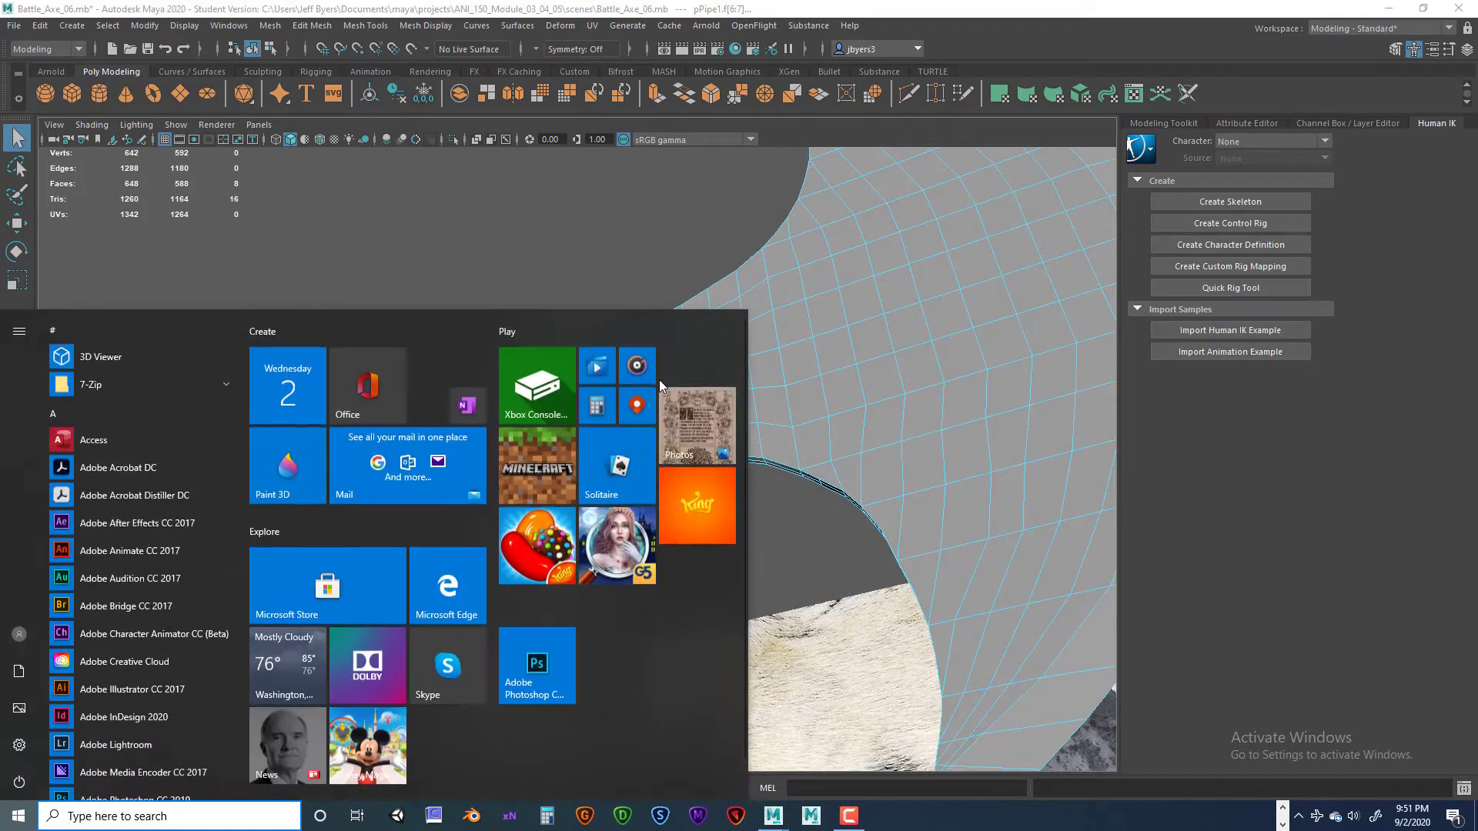
key("super")
right_click(674, 377)
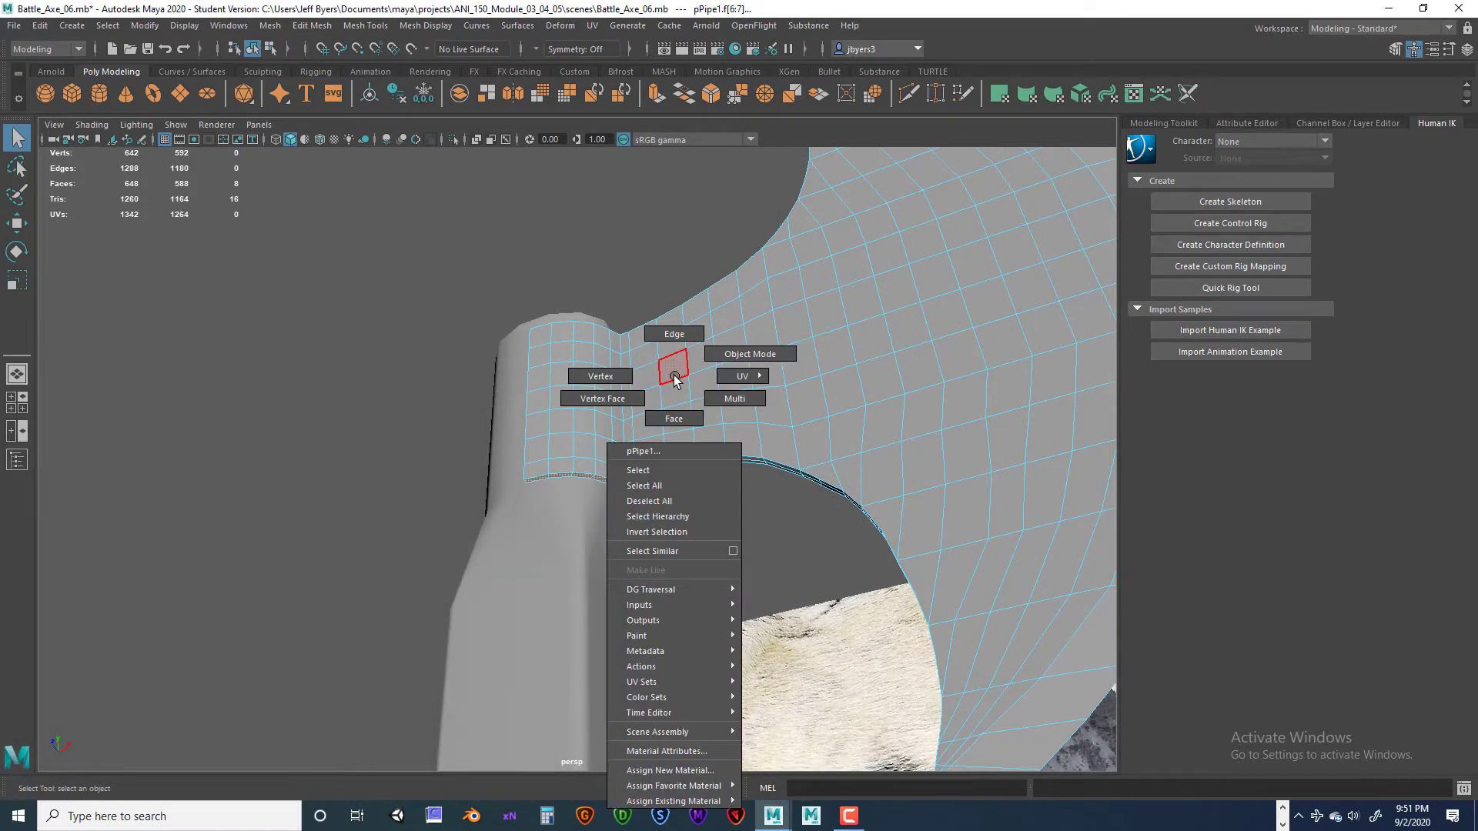
left_click(659, 467)
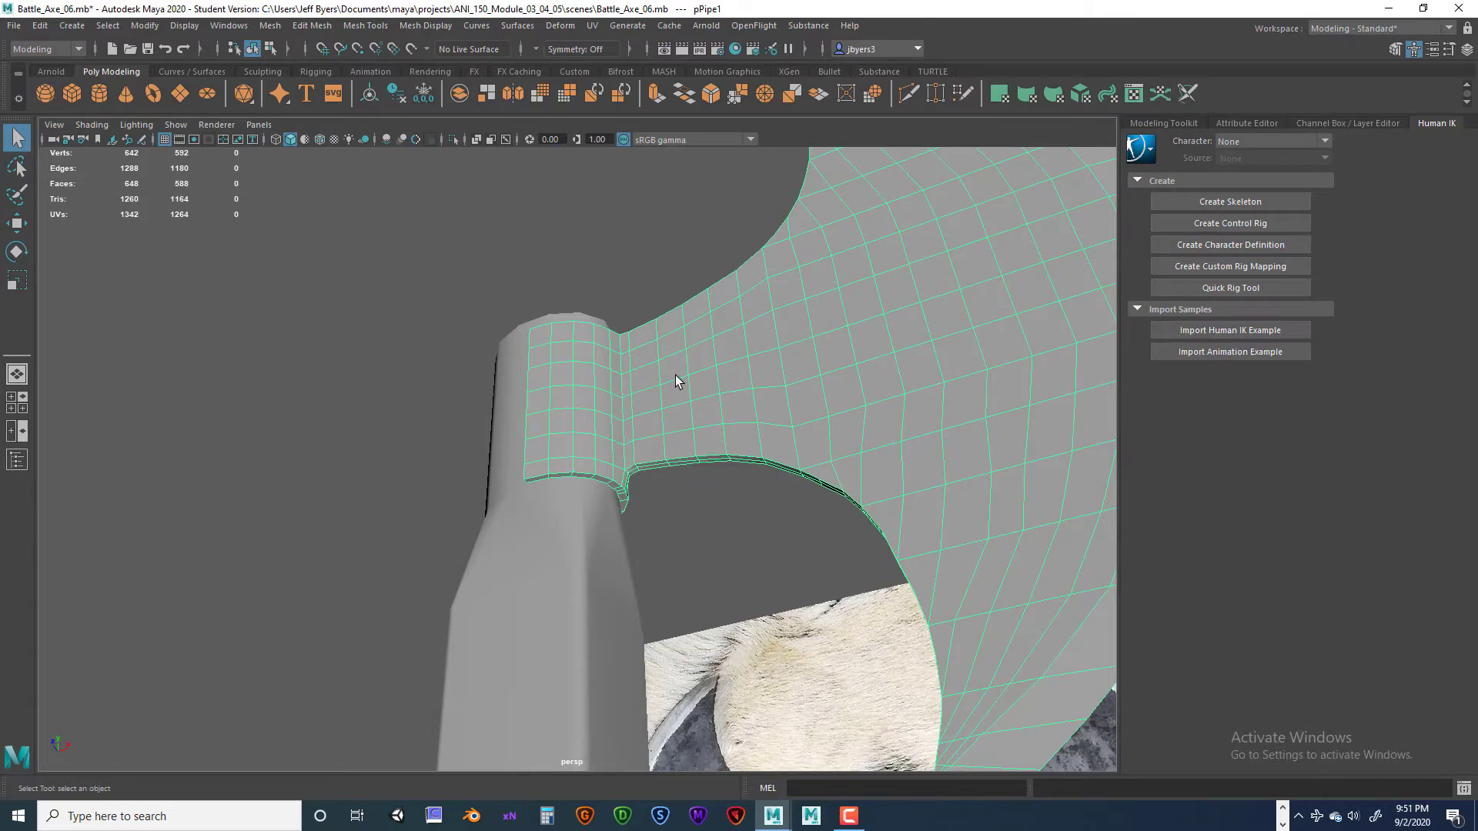
key("ctrl+1")
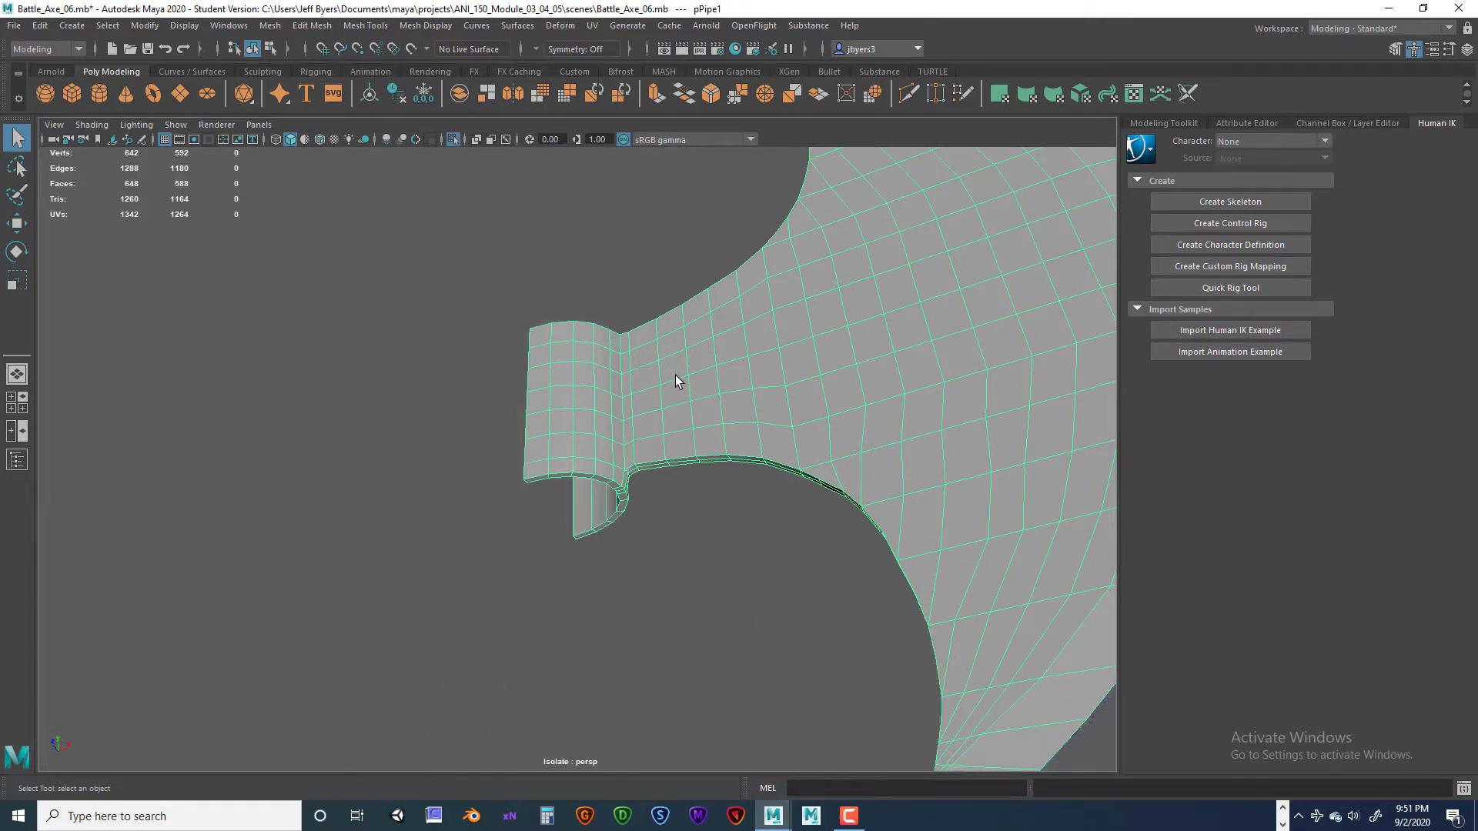
left_click_drag(634, 419, 677, 419, "alt")
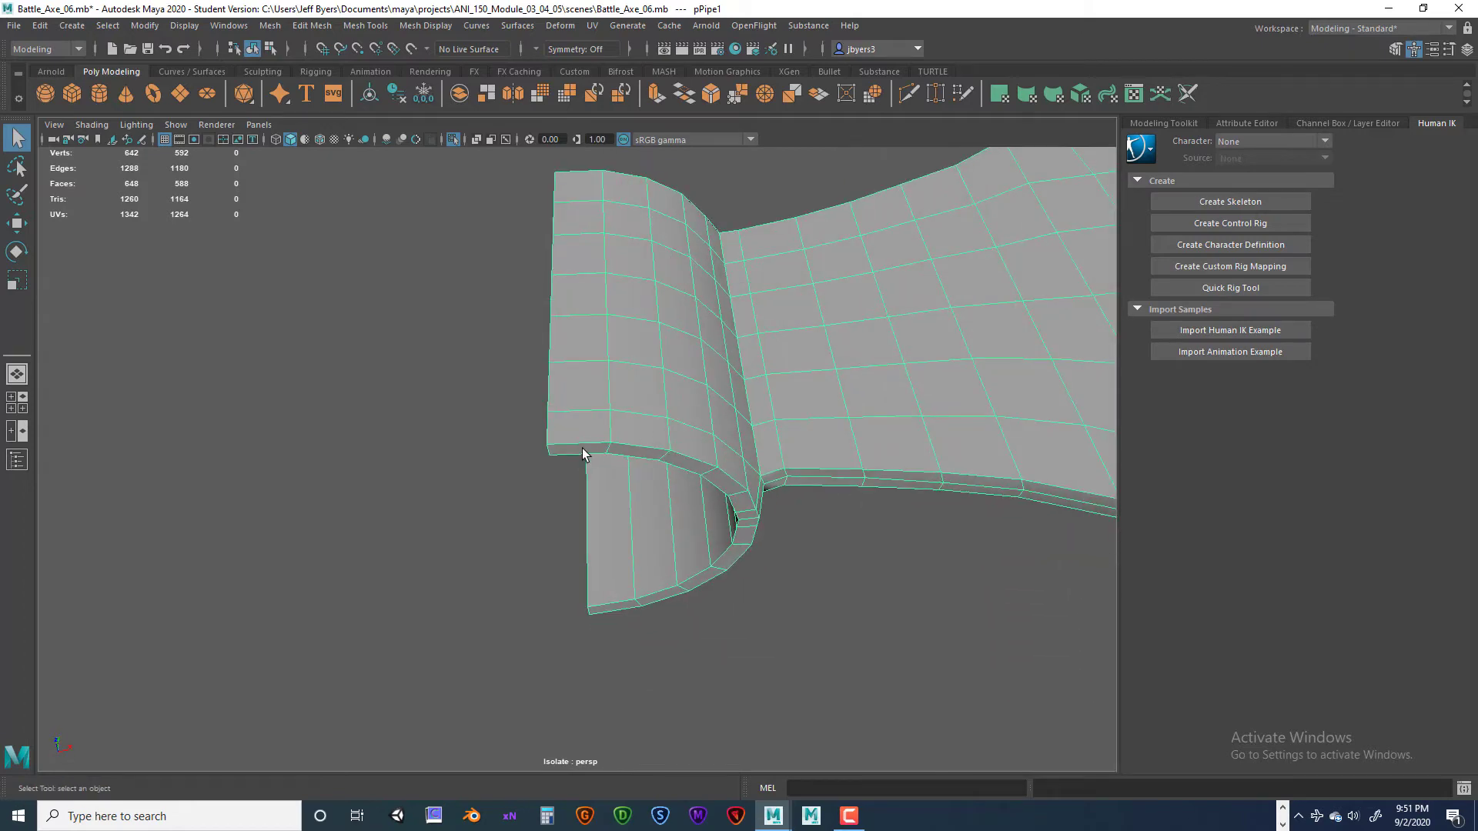
- Go back to face selection and remove the collar's inner wall faces from the selection, keeping only the bottom rim faces
right_click_drag(583, 392, 577, 441)
left_click_drag(690, 492, 666, 471, "alt")
left_click_drag(796, 465, 883, 531, "alt")
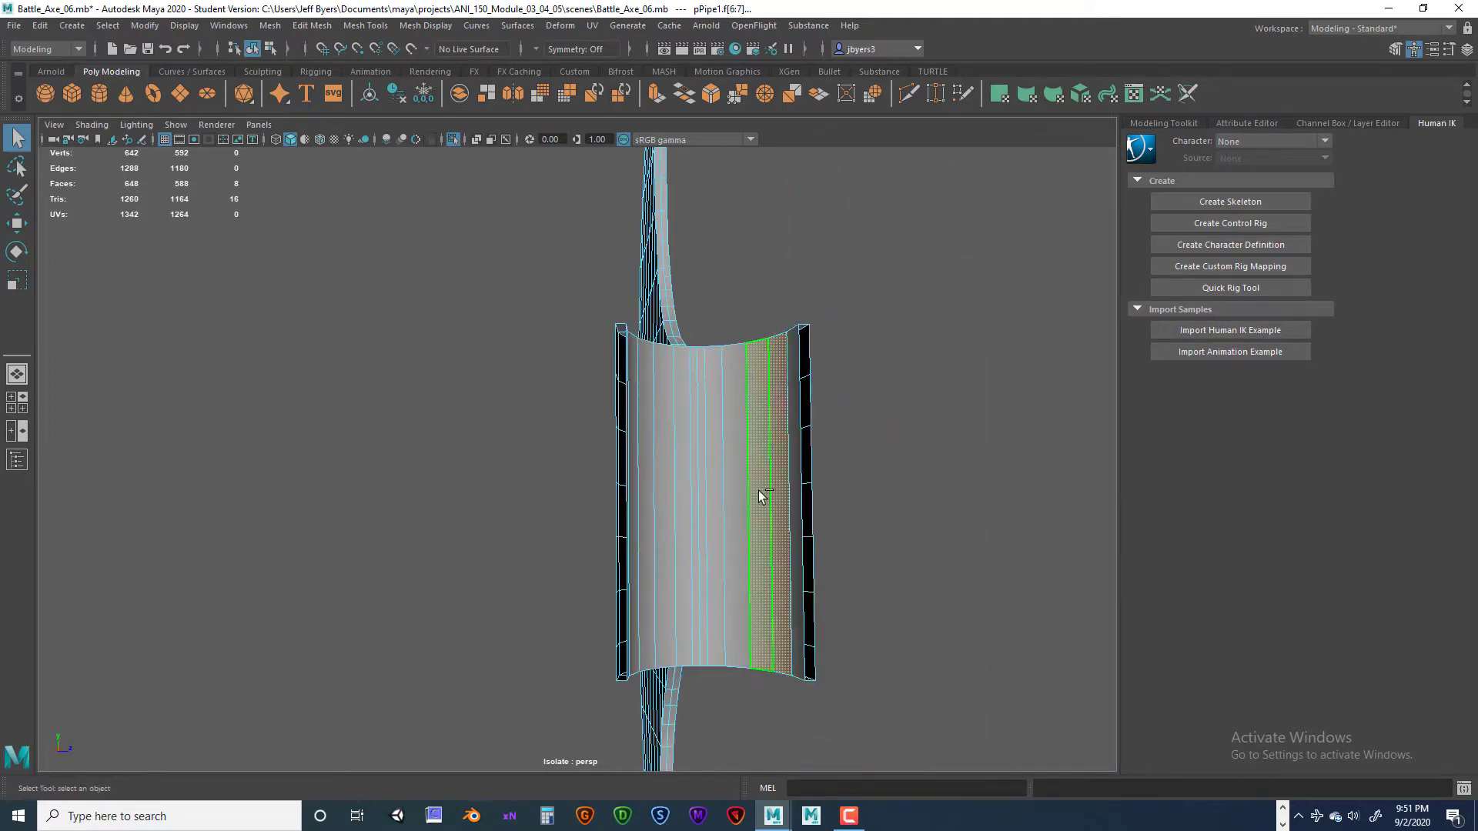
left_click(779, 508)
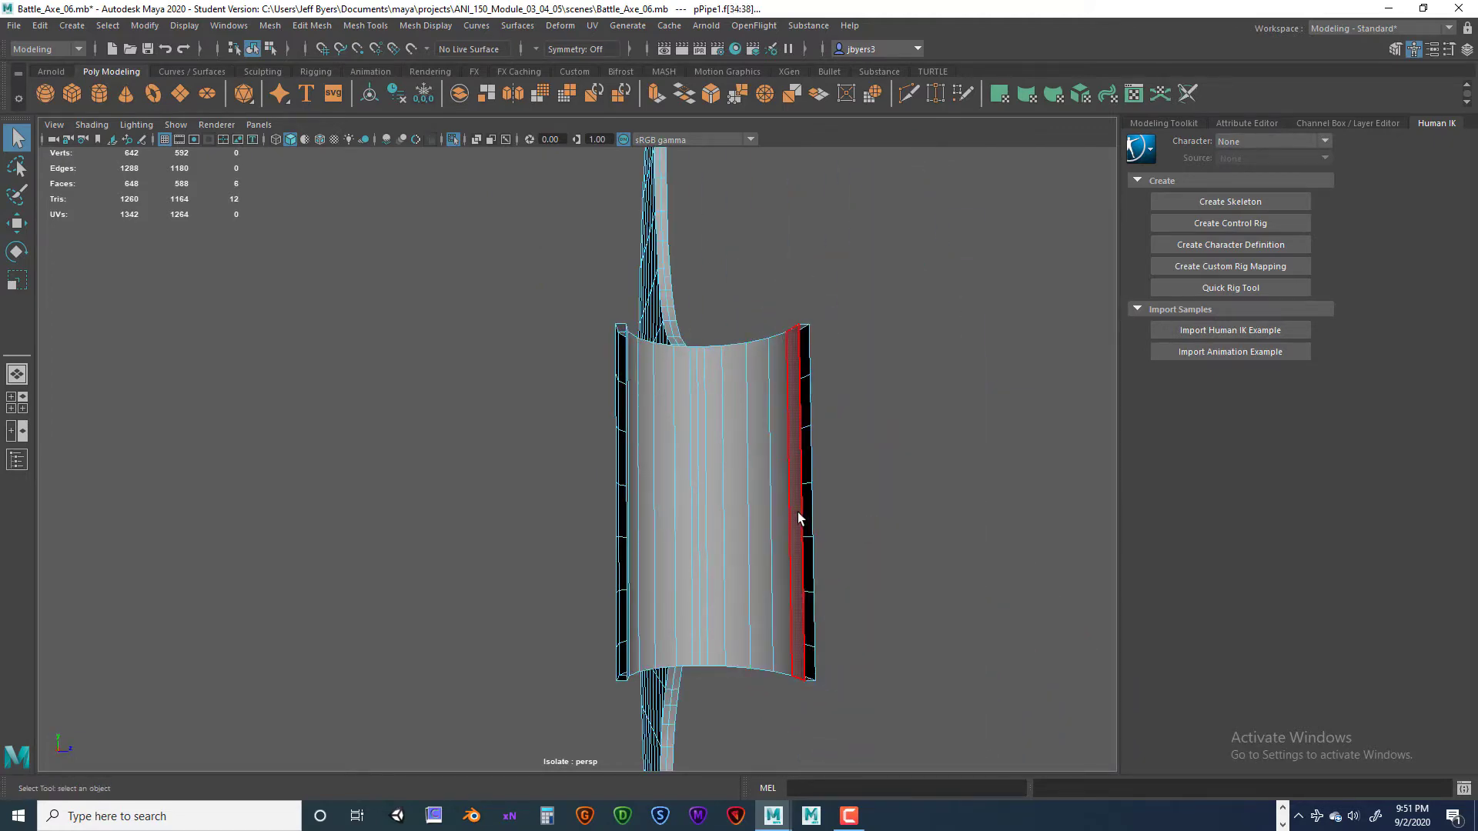
key("4")
left_click_drag(801, 522, 676, 573, "alt")
key("5")
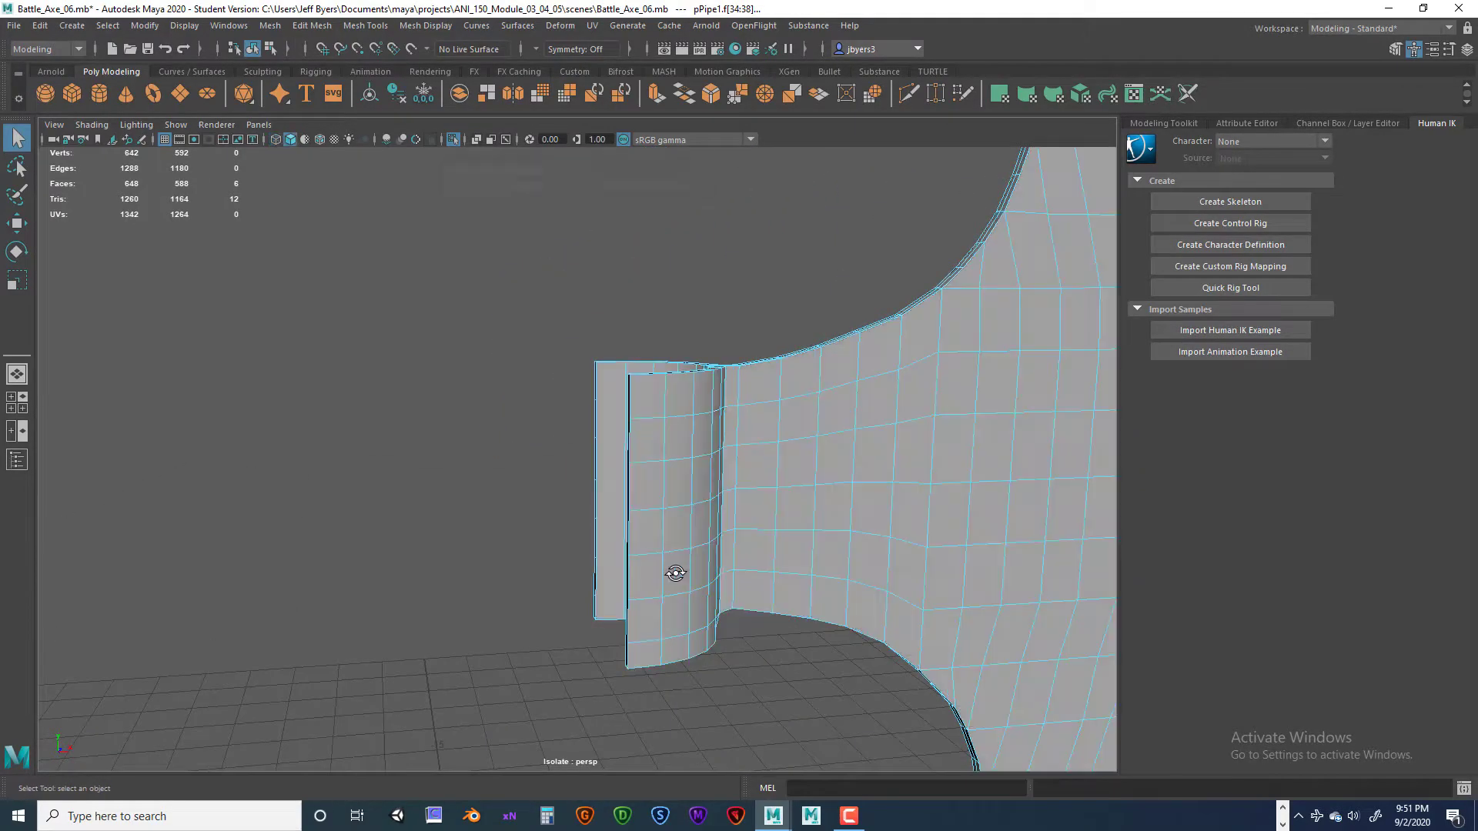
- Extrude the selected collar rim faces and move them straight down in the front view to about Y 7.28
key("space")
key("space")
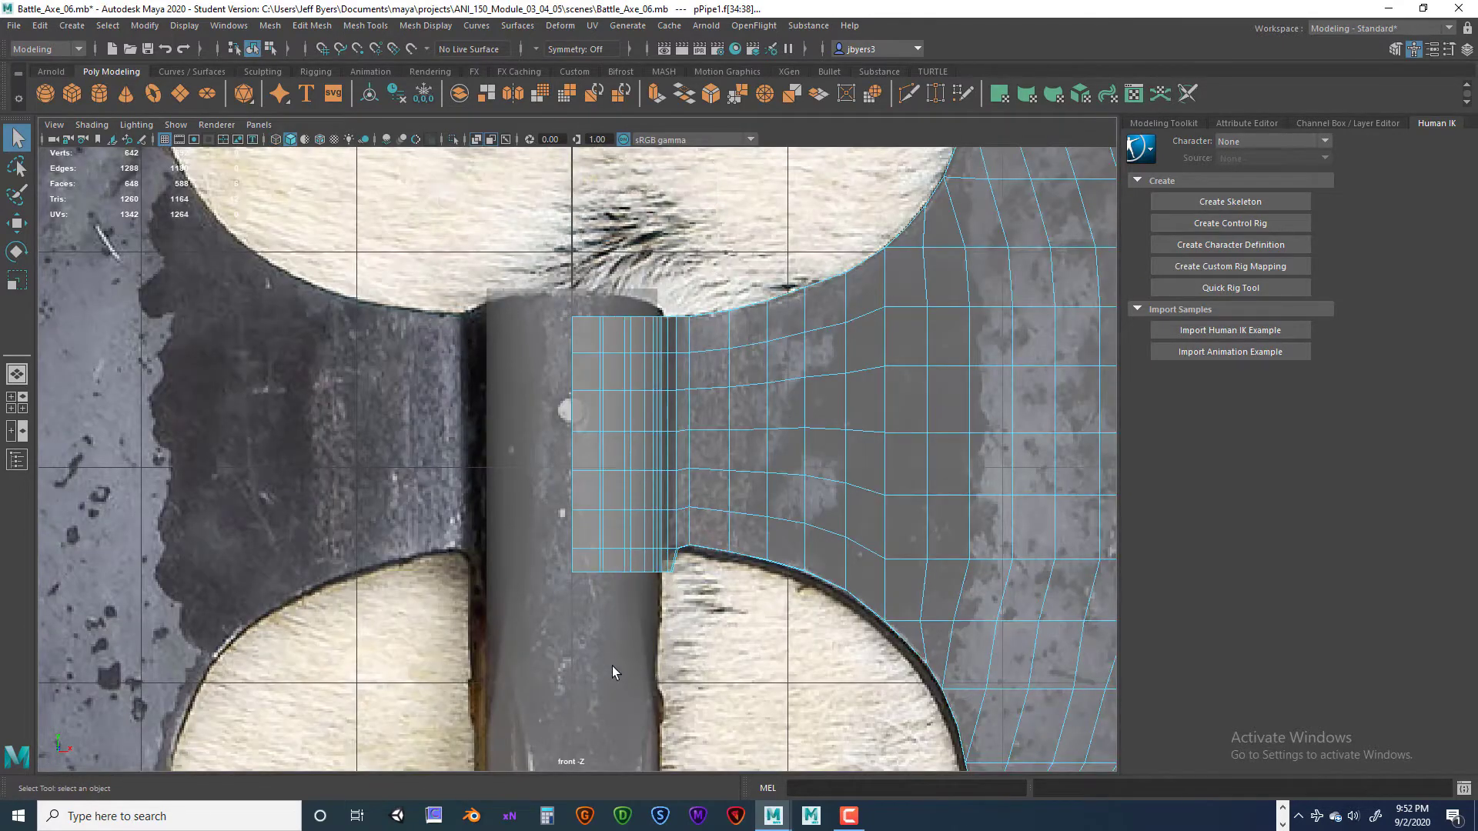
left_click(644, 580)
key("ctrl+e")
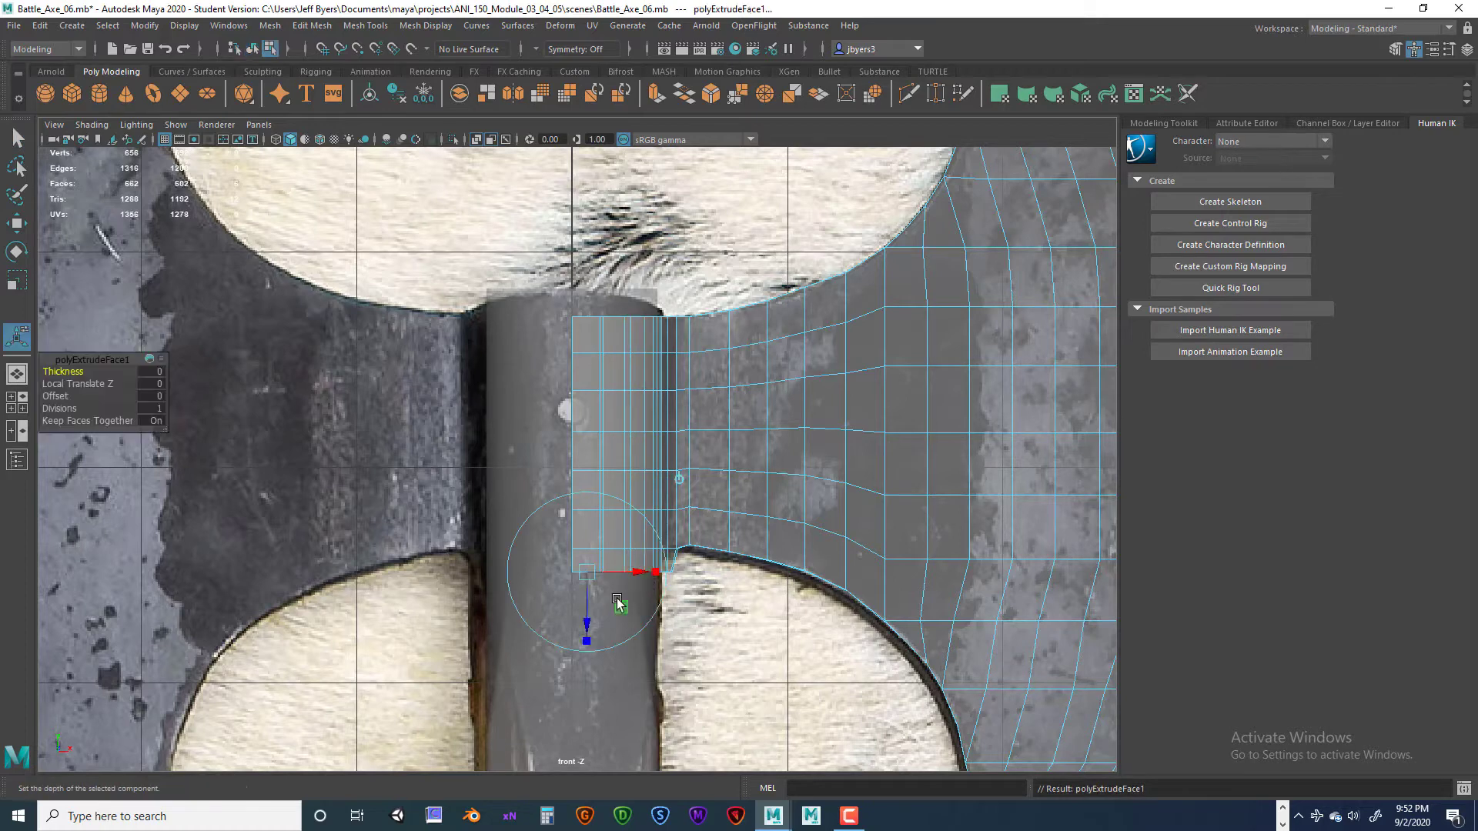
middle_click_drag(655, 624, 594, 388, "alt")
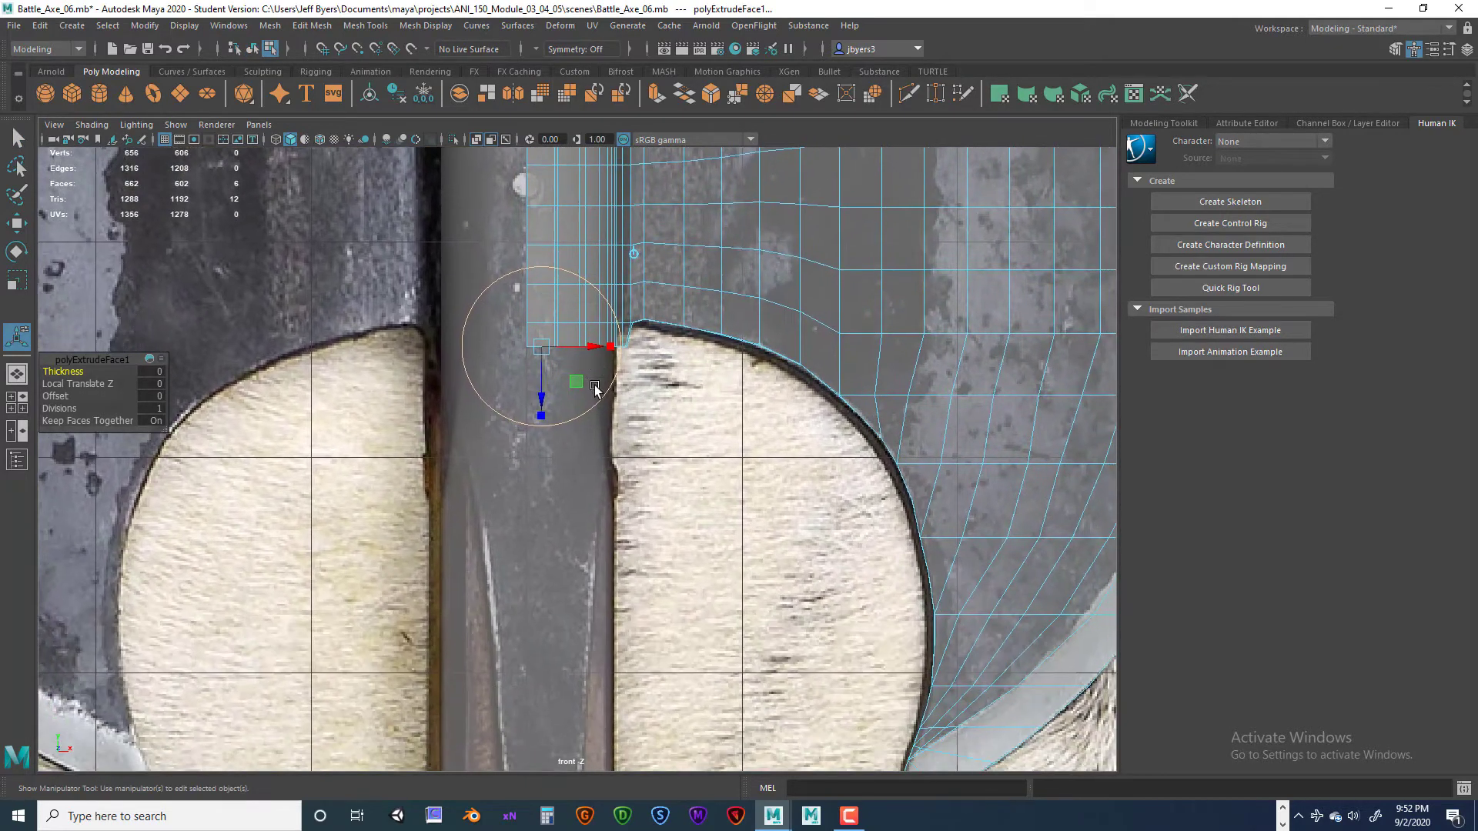
middle_click_drag(574, 691, 550, 343, "alt")
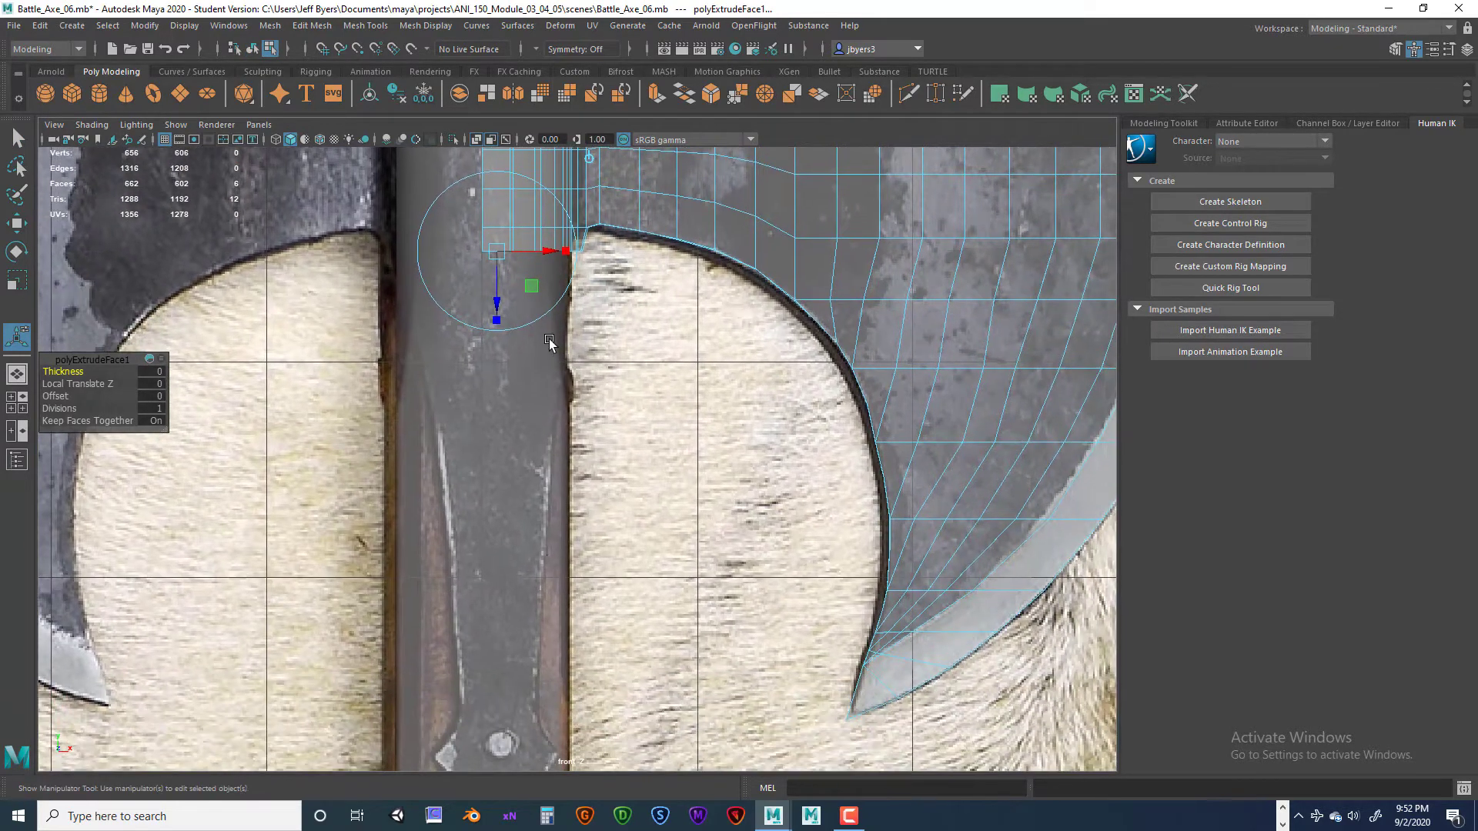
middle_click_drag(539, 570, 534, 605, "alt")
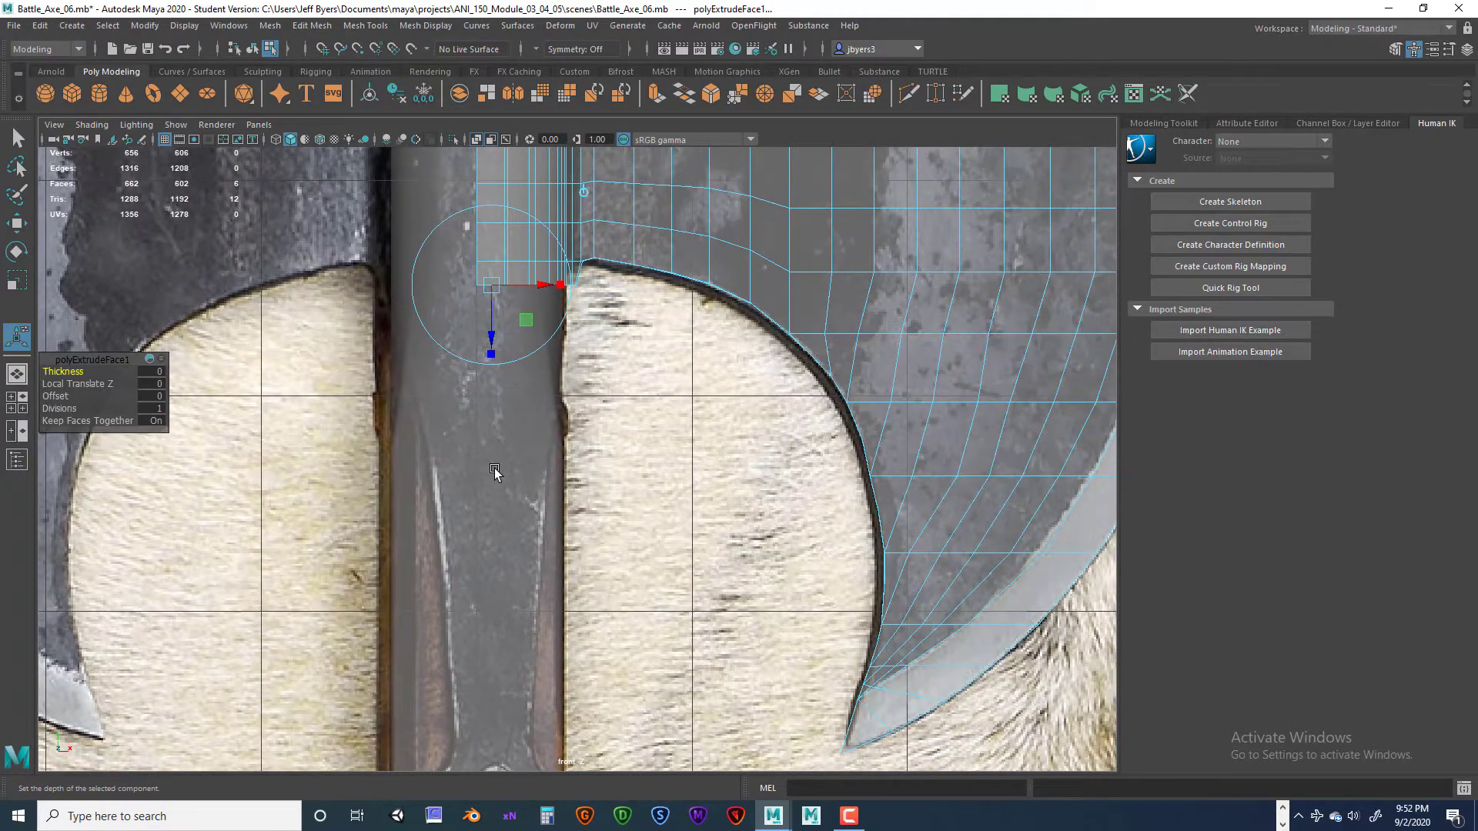
middle_click_drag(495, 471, 510, 556, "alt")
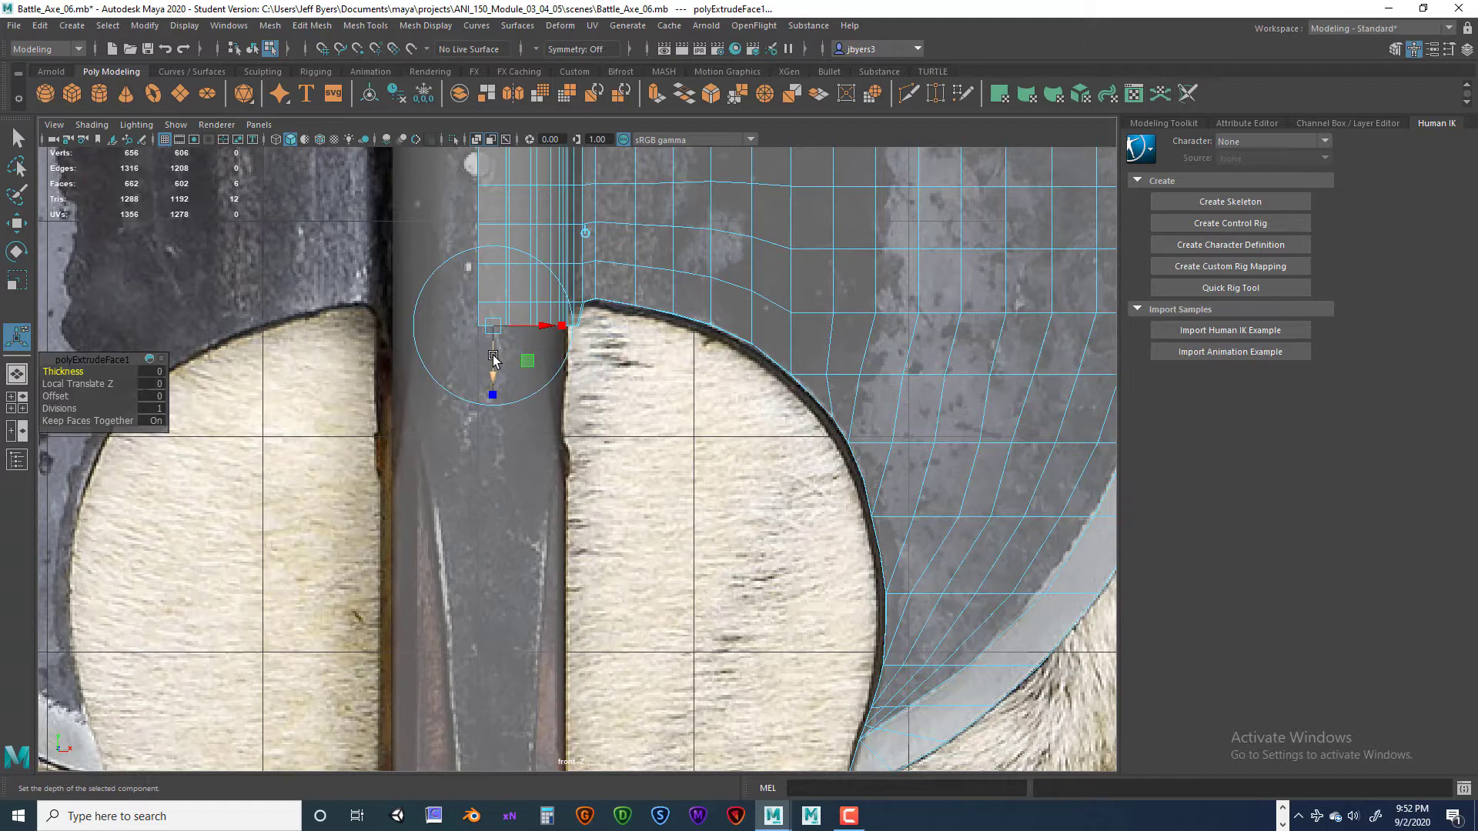
key("w")
left_click_drag(528, 290, 523, 273)
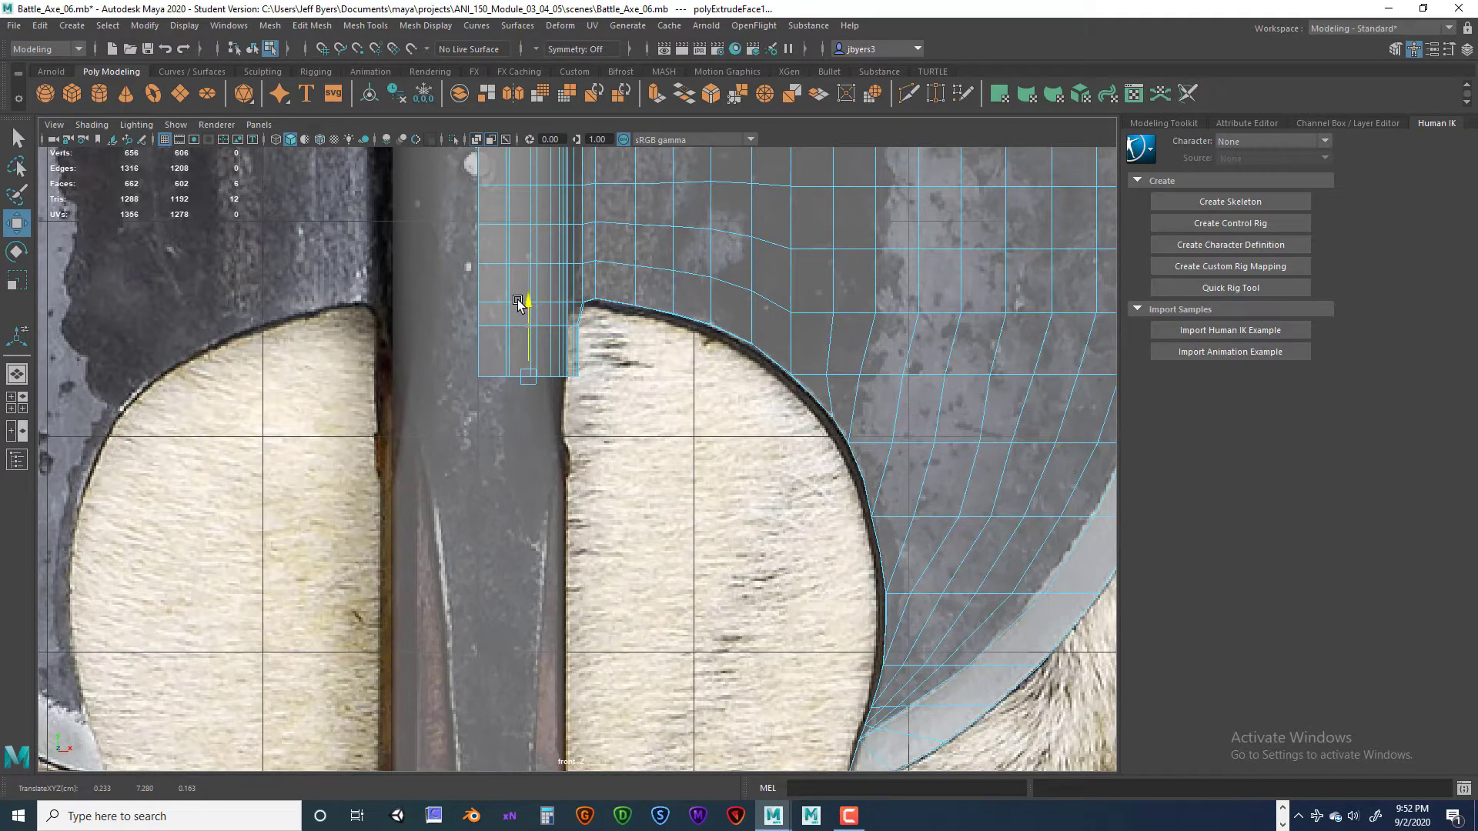
- In the perspective view, reselect the bottom end faces of the extruded collar strip, leaving out its inner wall faces
left_click_drag(579, 467, 670, 406, "alt")
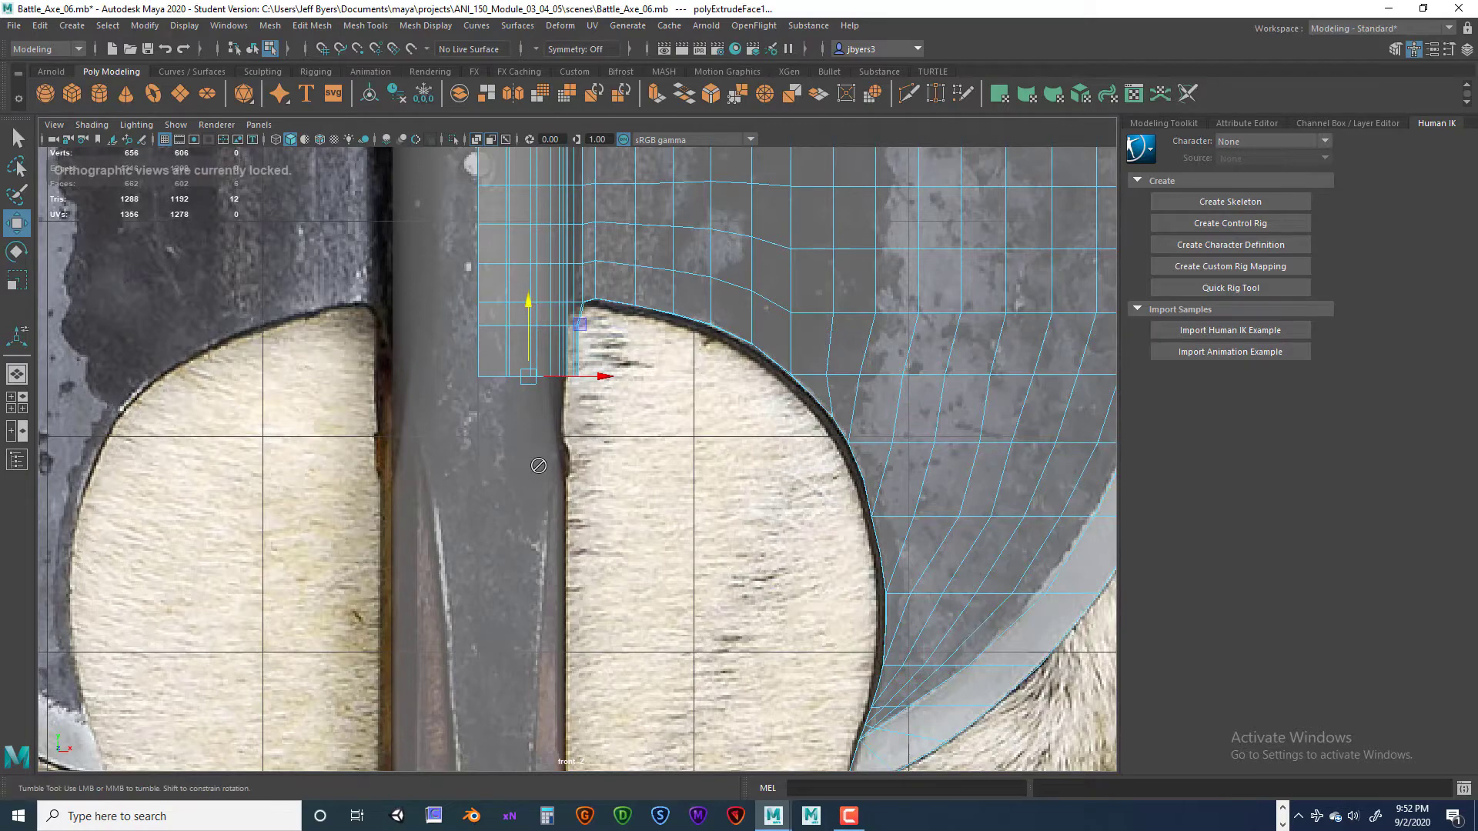
key("space")
key("space")
left_click_drag(759, 437, 630, 487, "alt")
left_click(668, 454)
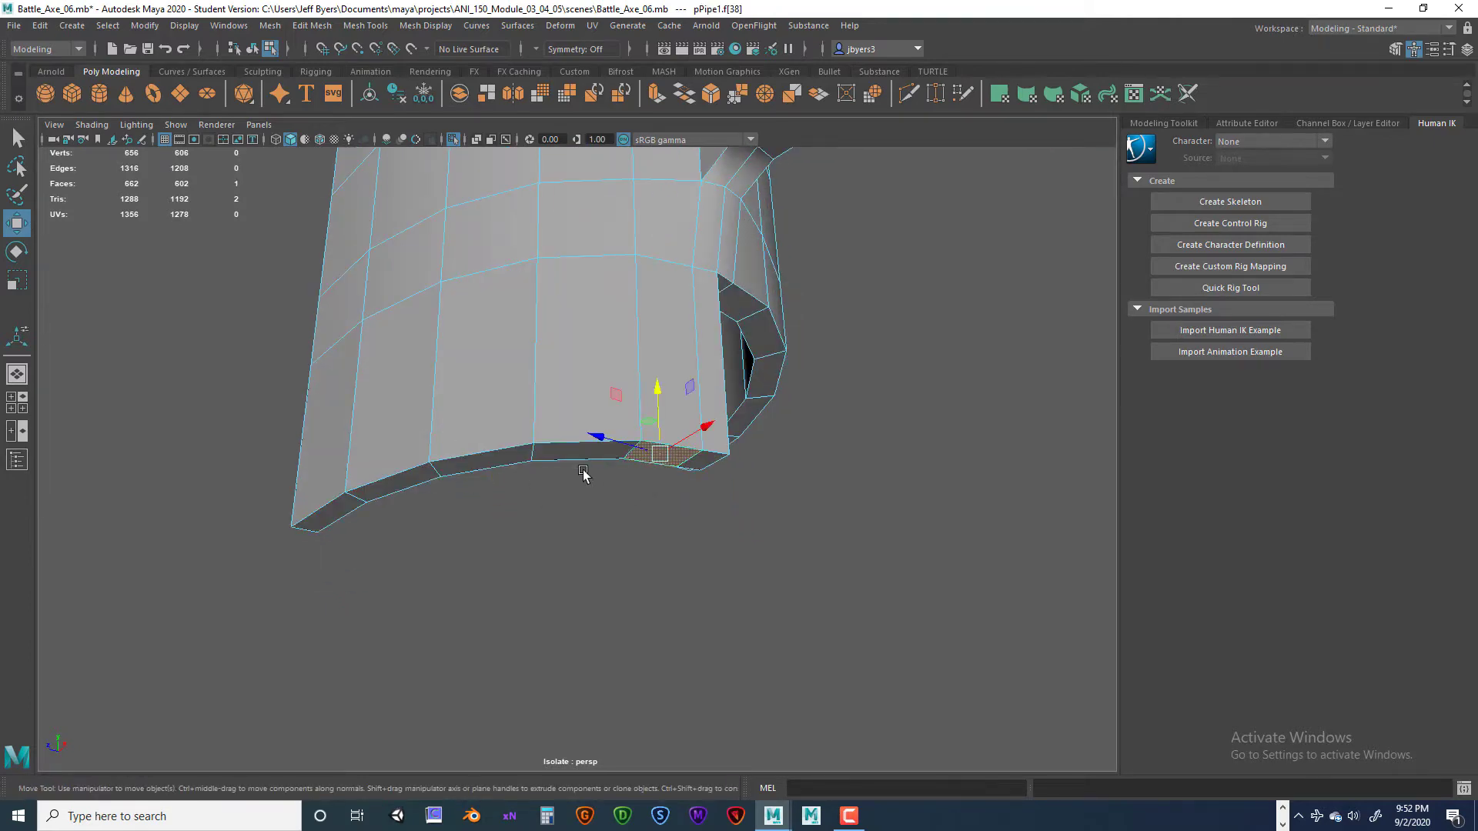
left_click(573, 452, "shift")
left_click(489, 464, "shift")
left_click(383, 492, "shift")
left_click(327, 514, "shift")
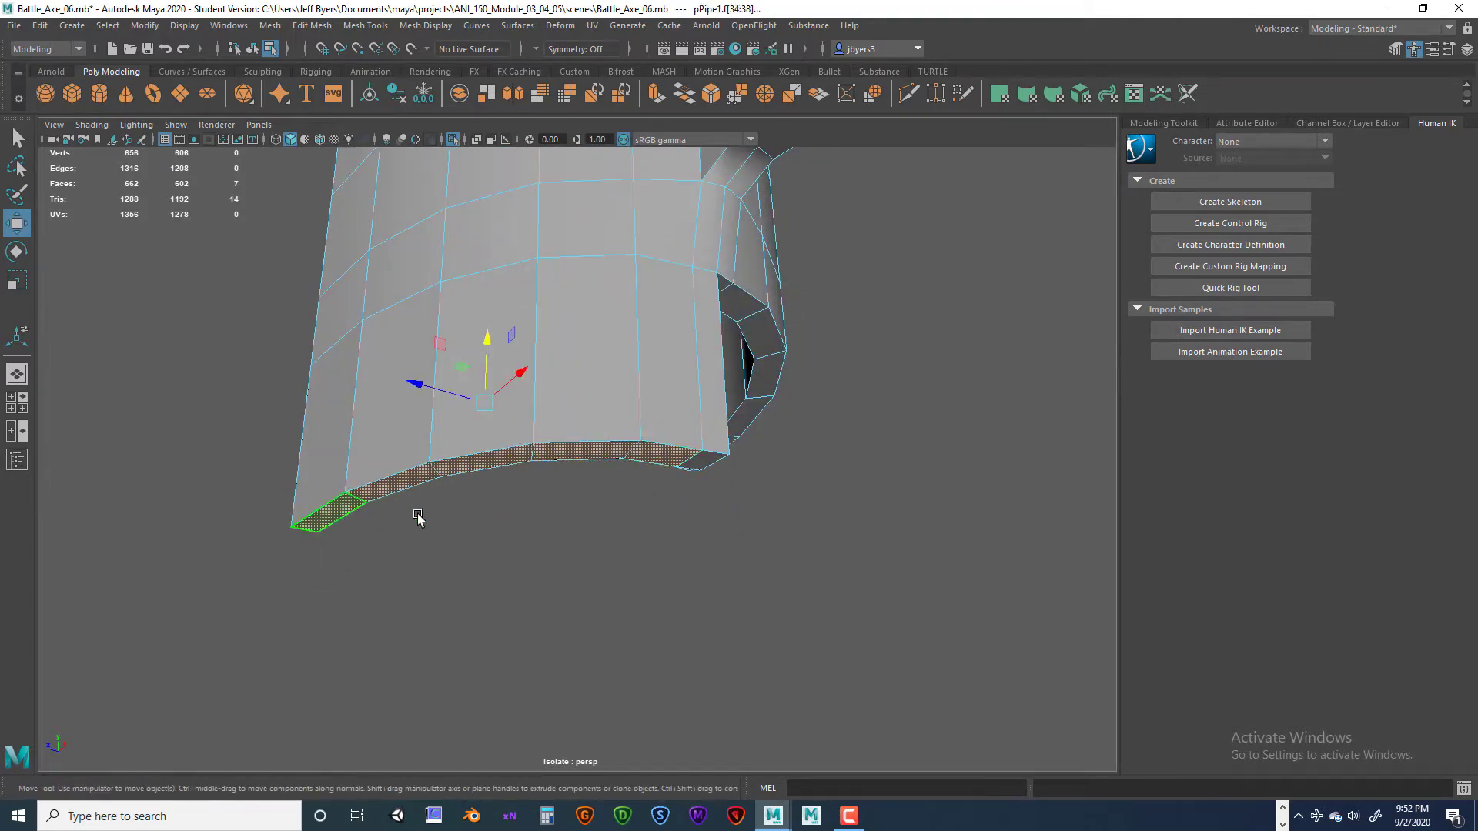
left_click_drag(550, 511, 235, 637, "alt")
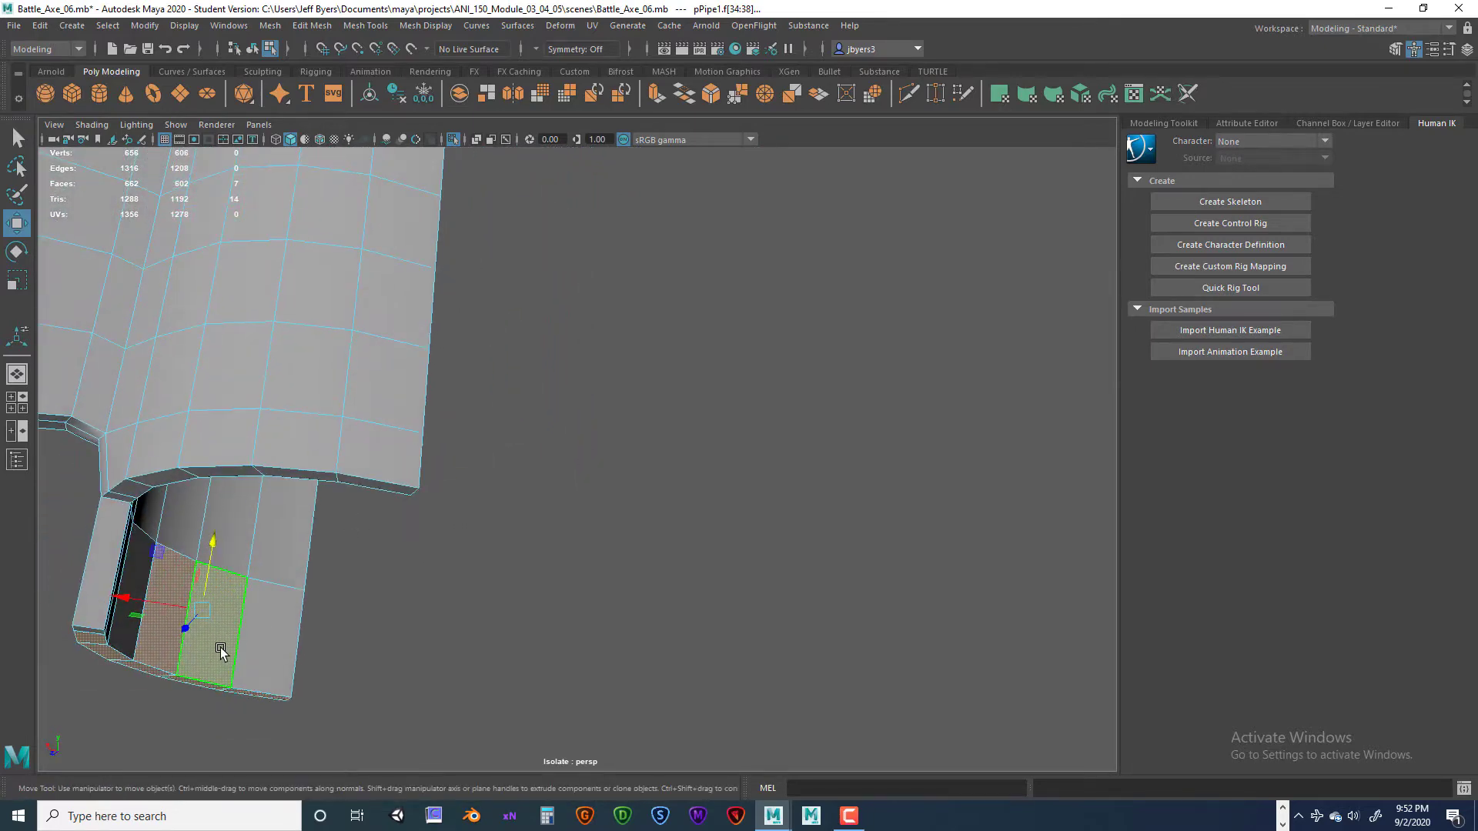
left_click(218, 651, "ctrl")
left_click(174, 657, "ctrl")
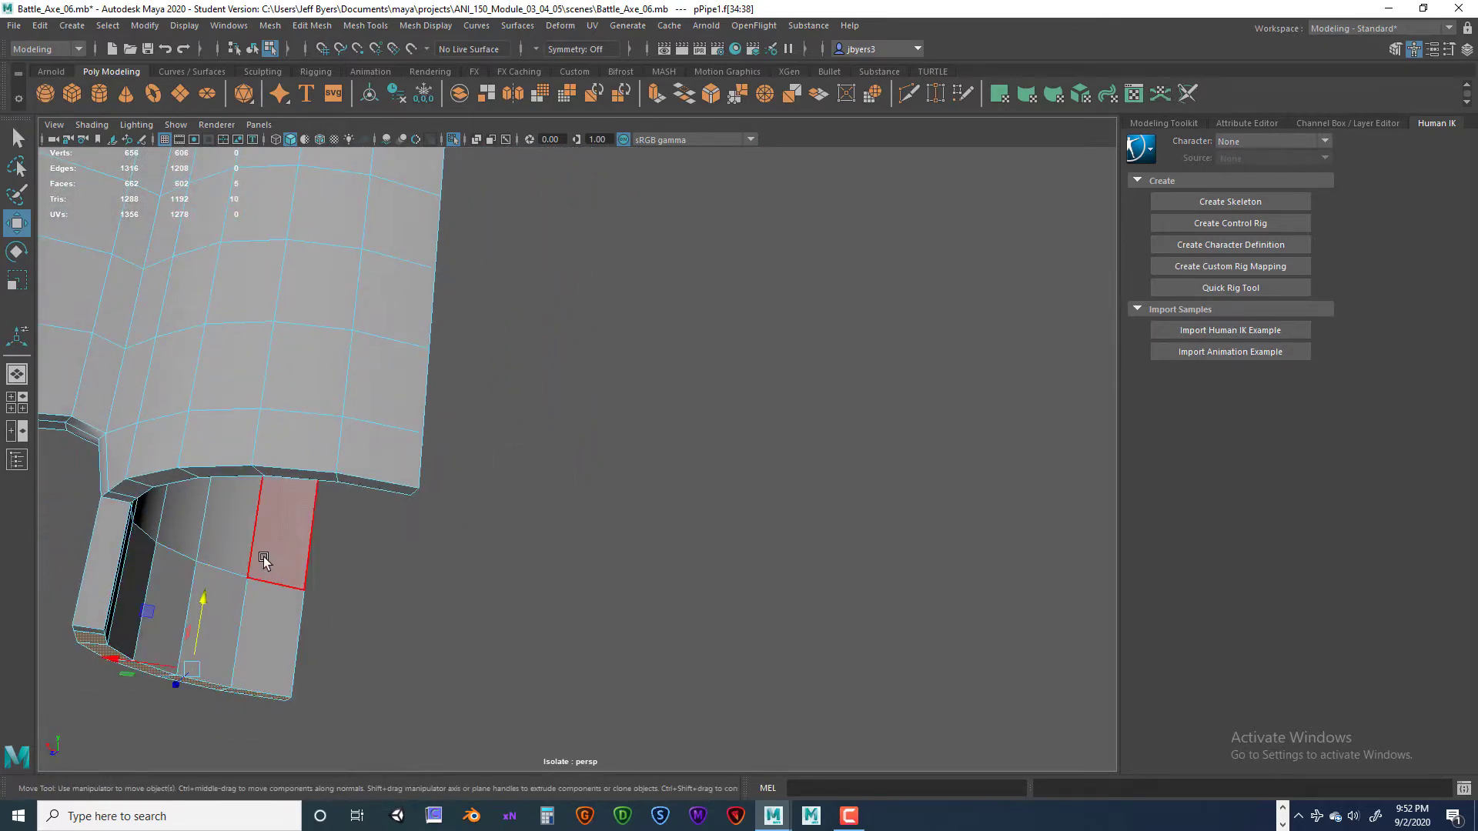
left_click_drag(263, 560, 566, 520, "alt")
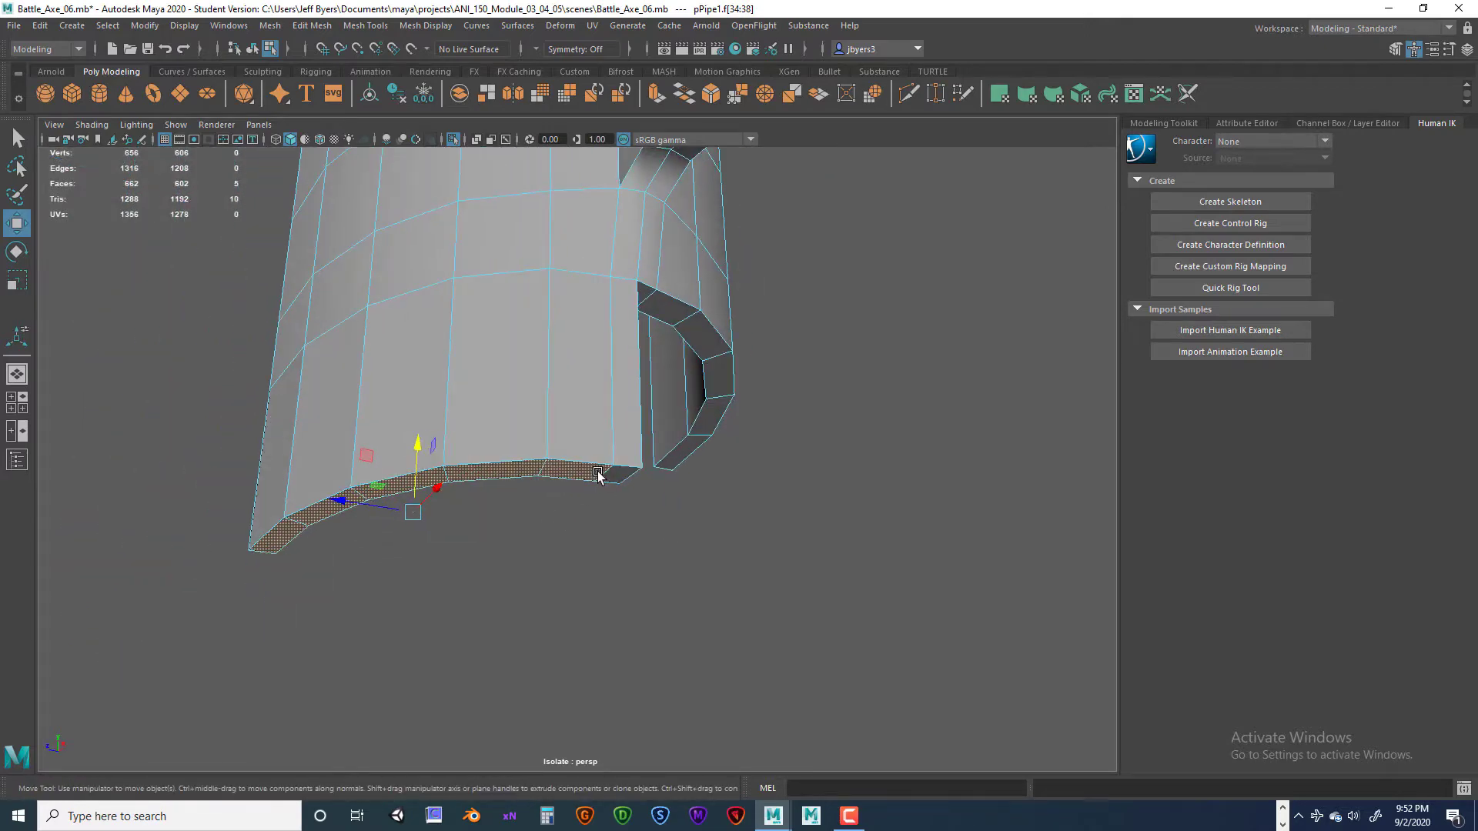
- Select the six rim faces along the lower edge of the pipe's front flap and scale them outward to flare it
left_click_drag(493, 568, 553, 515, "alt")
left_click_drag(770, 530, 330, 435, "alt")
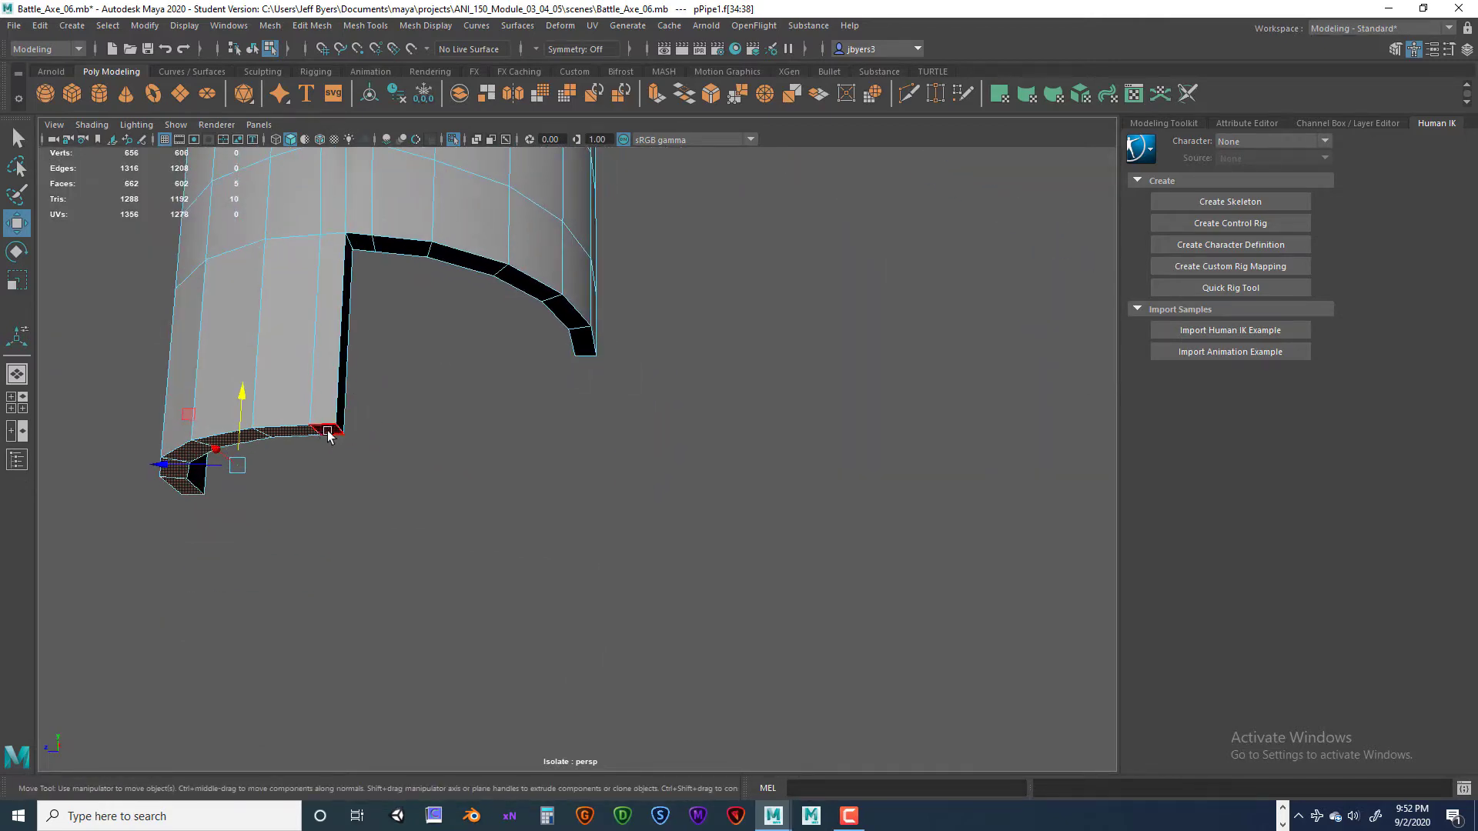
left_click_drag(438, 505, 488, 435, "alt")
key("e")
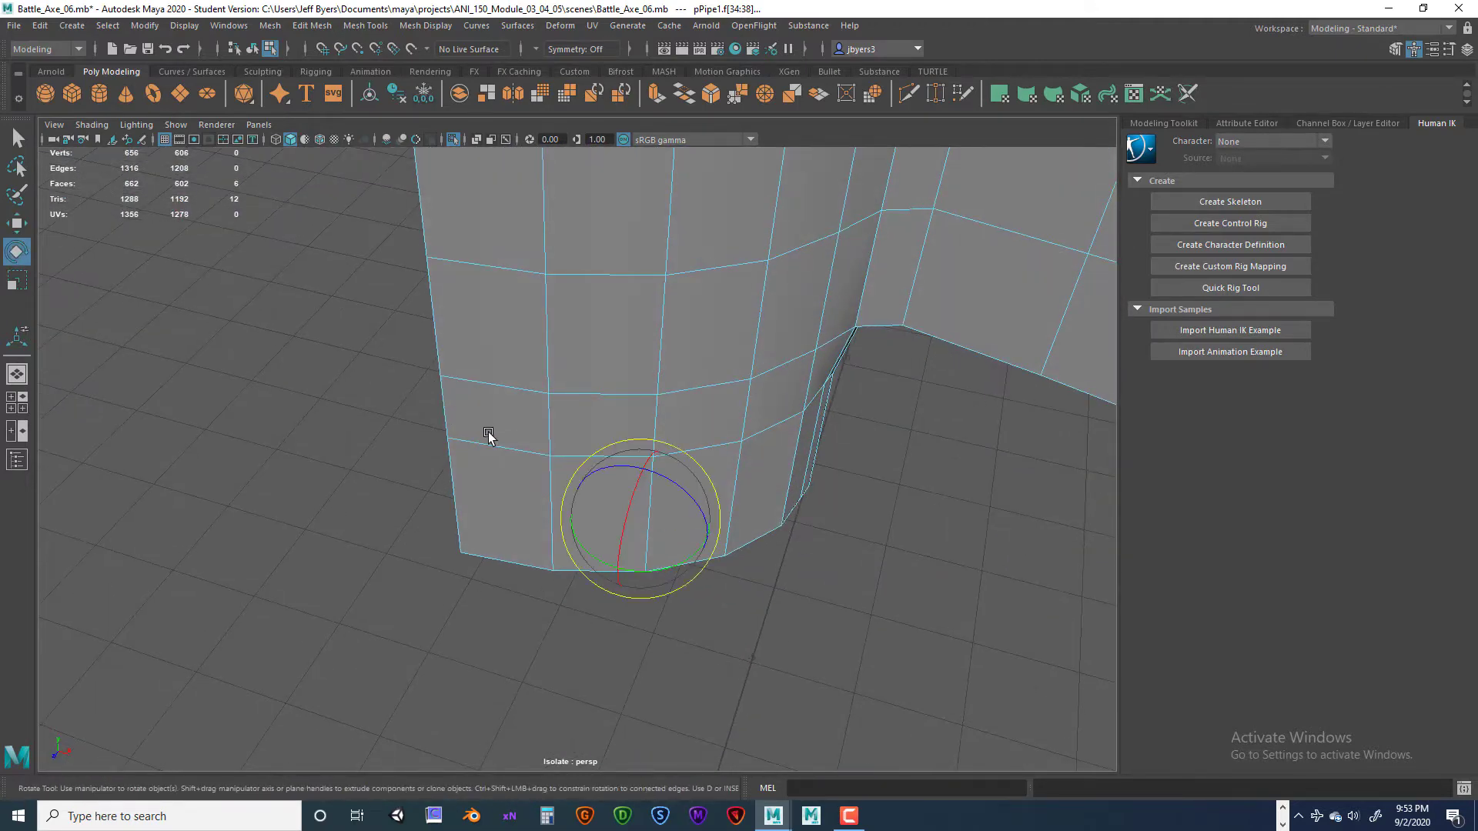
key("r")
left_click_drag(647, 522, 574, 485)
left_click_drag(333, 311, 423, 385, "alt")
left_click_drag(555, 495, 522, 376, "alt")
left_click_drag(526, 514, 435, 439, "alt")
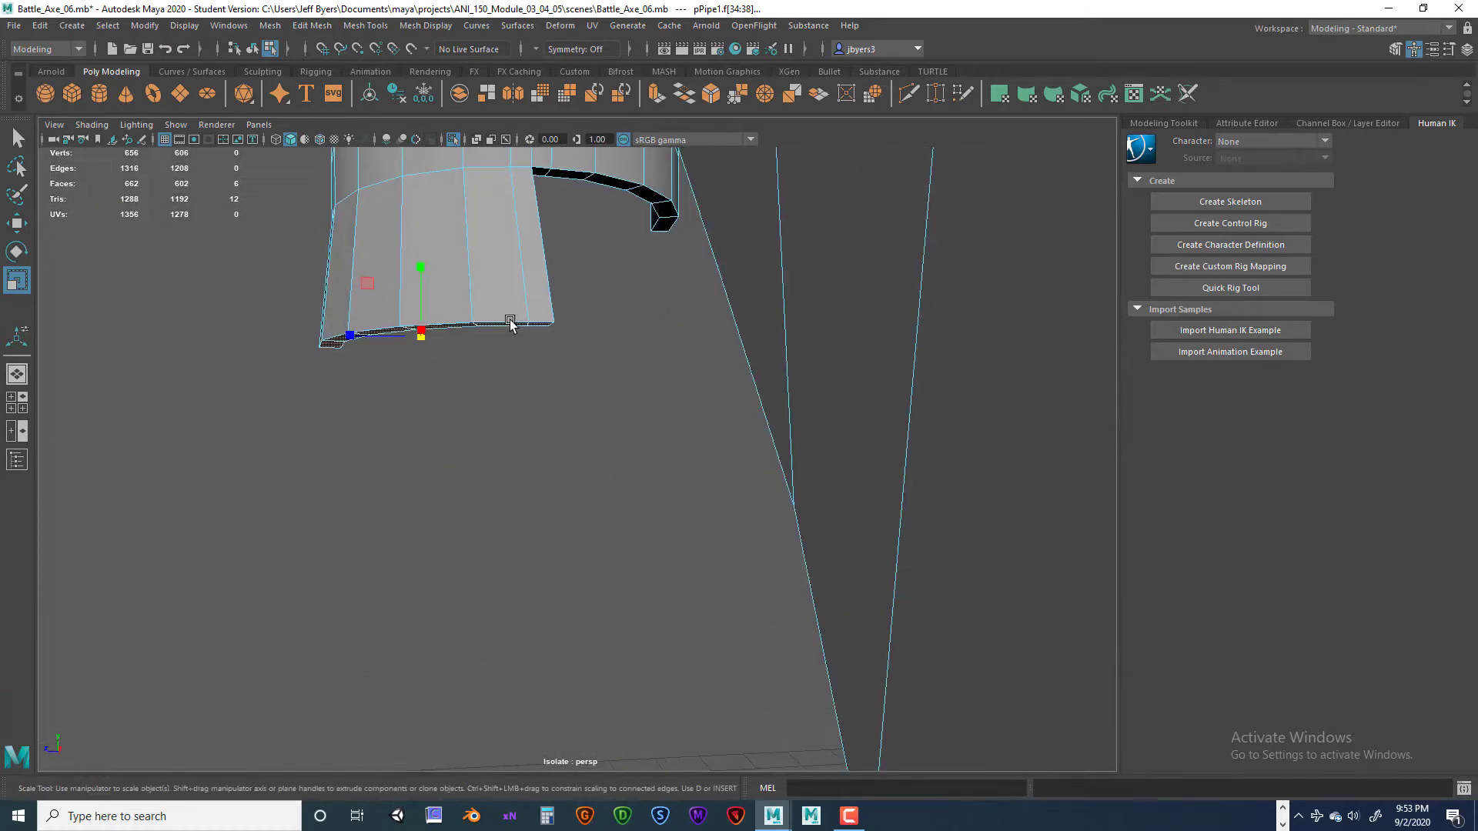
left_click_drag(510, 323, 535, 343, "alt")
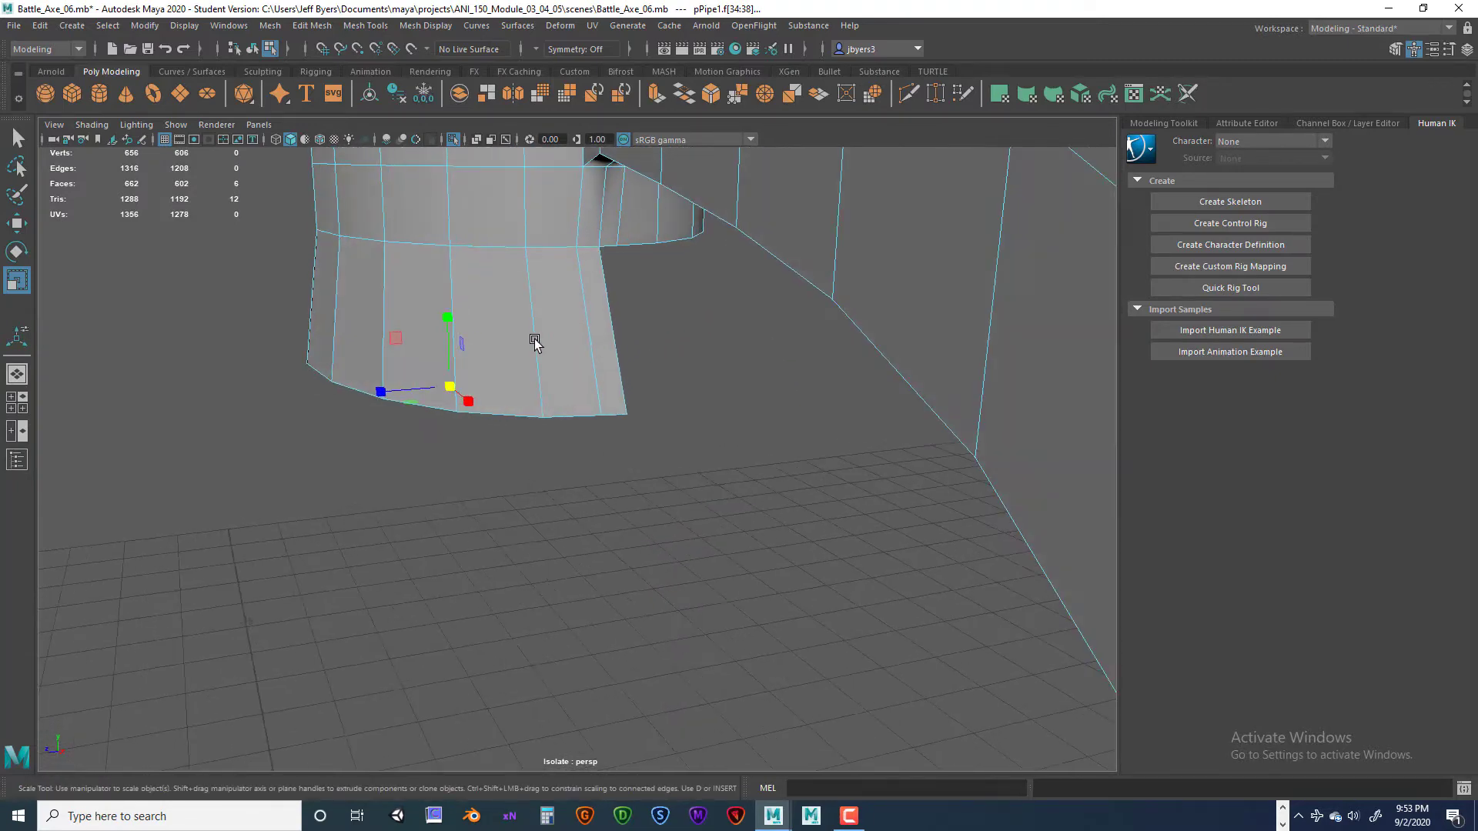
- Move the flared rim faces outward along the depth axis and check them against the front reference image
key("w")
left_click_drag(377, 397, 579, 325, "alt")
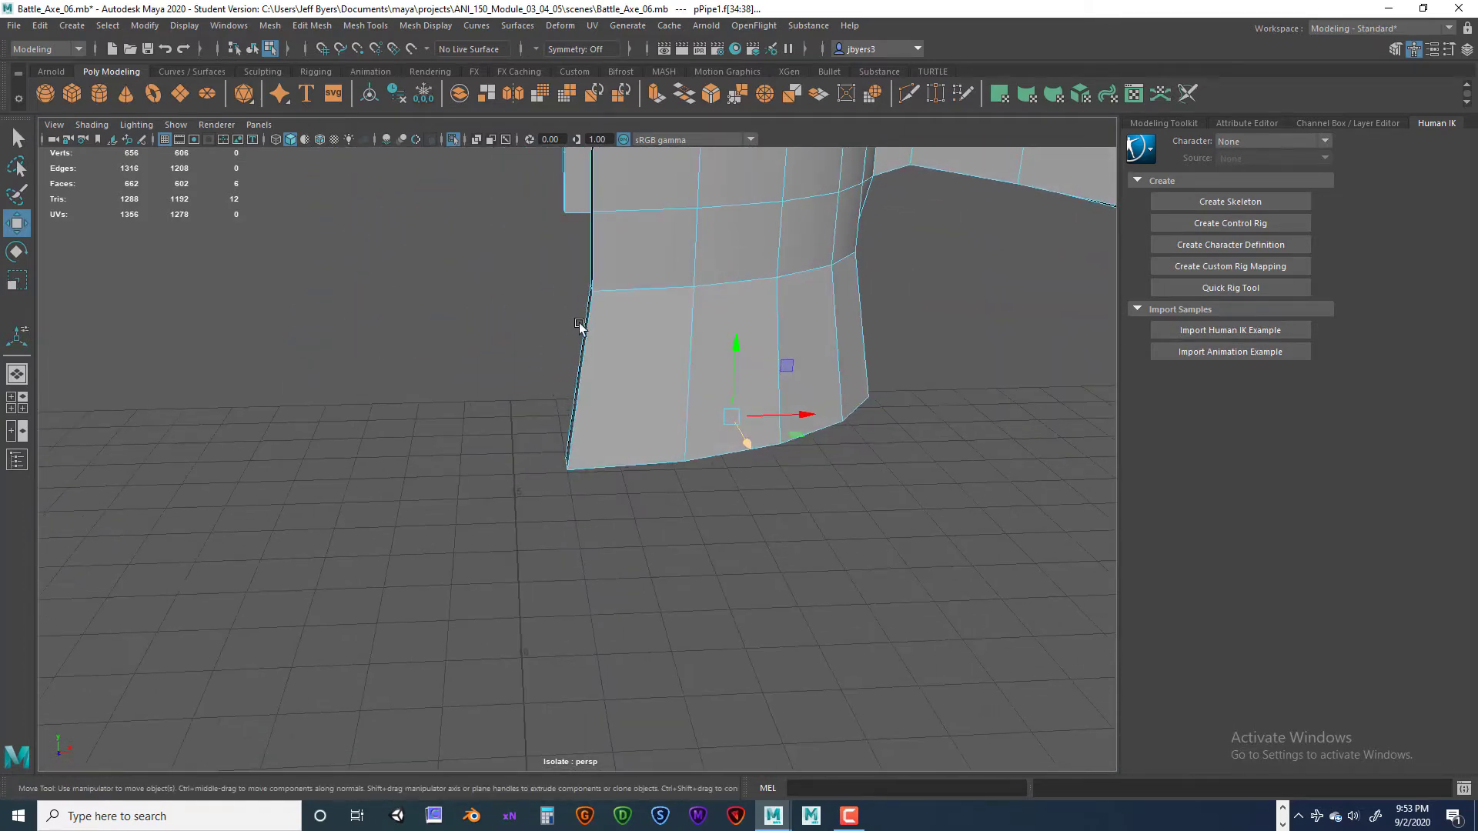
left_click_drag(629, 455, 590, 423, "alt")
key("space")
key("space")
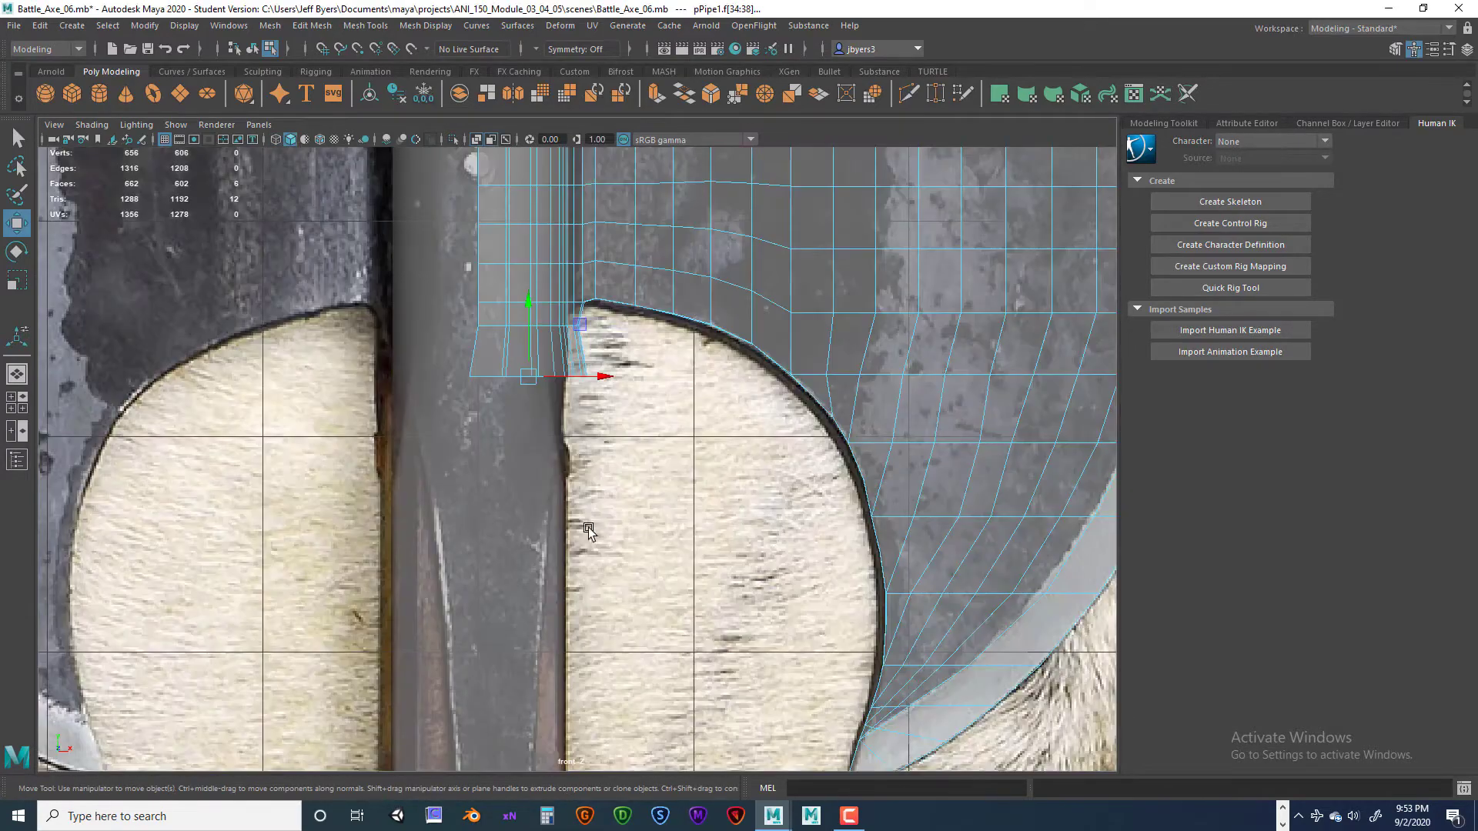
key("space")
key("space")
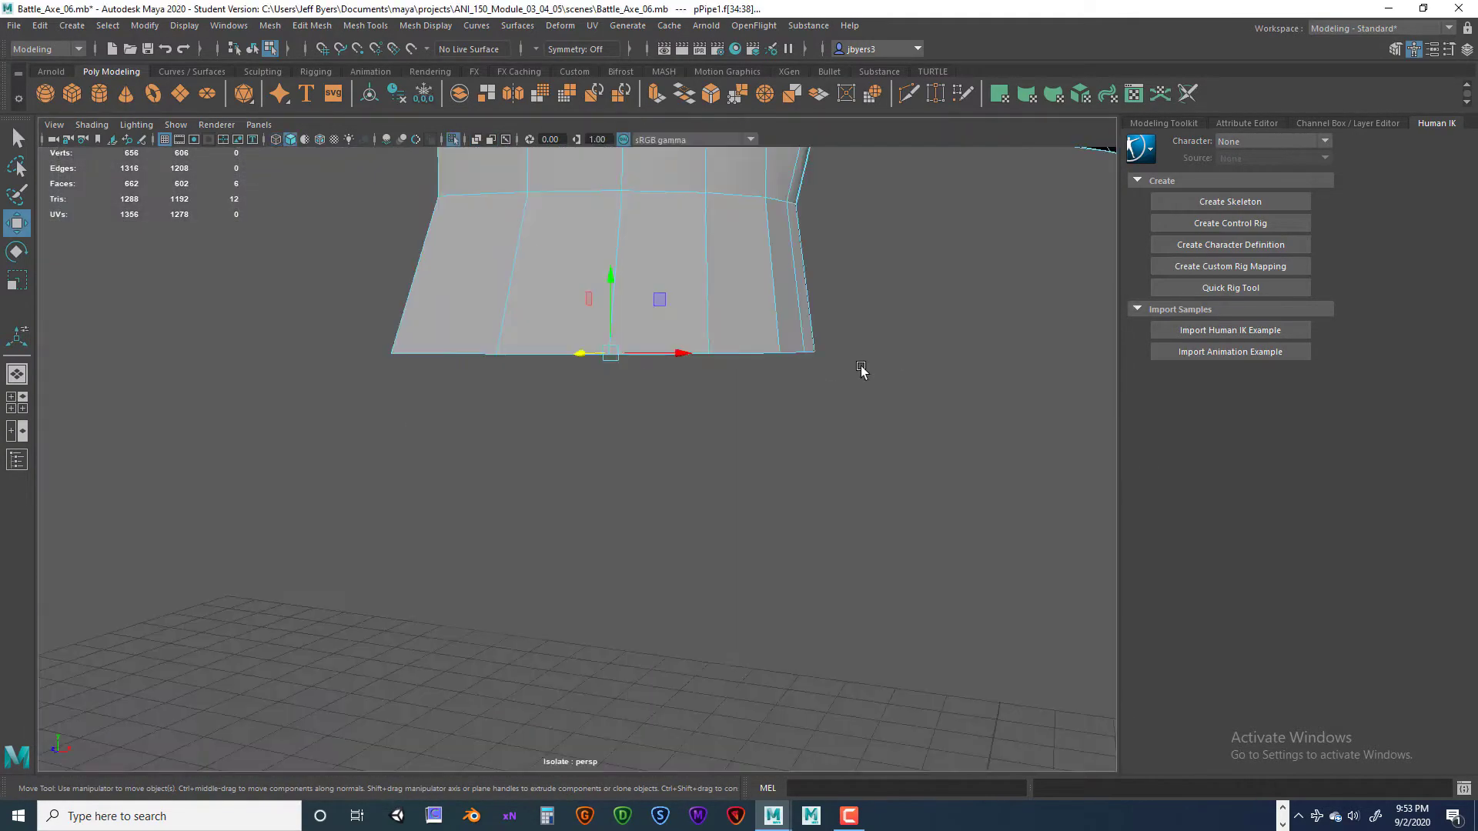
left_click_drag(864, 370, 681, 423, "alt")
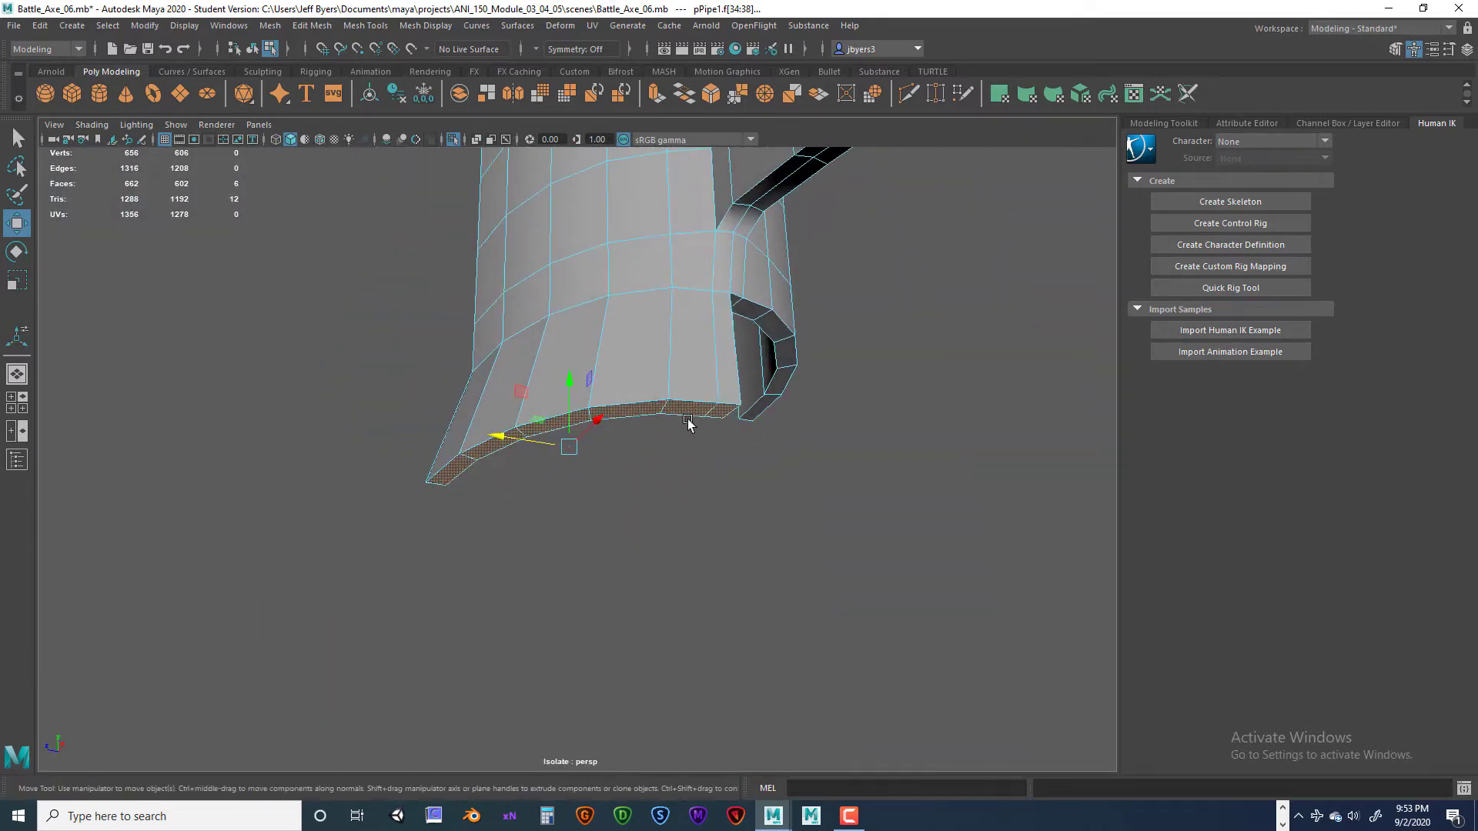
- Leave out the end face by the blade and extrude the other five bottom rim faces downward, continuing the flare
left_click(663, 418)
key("q")
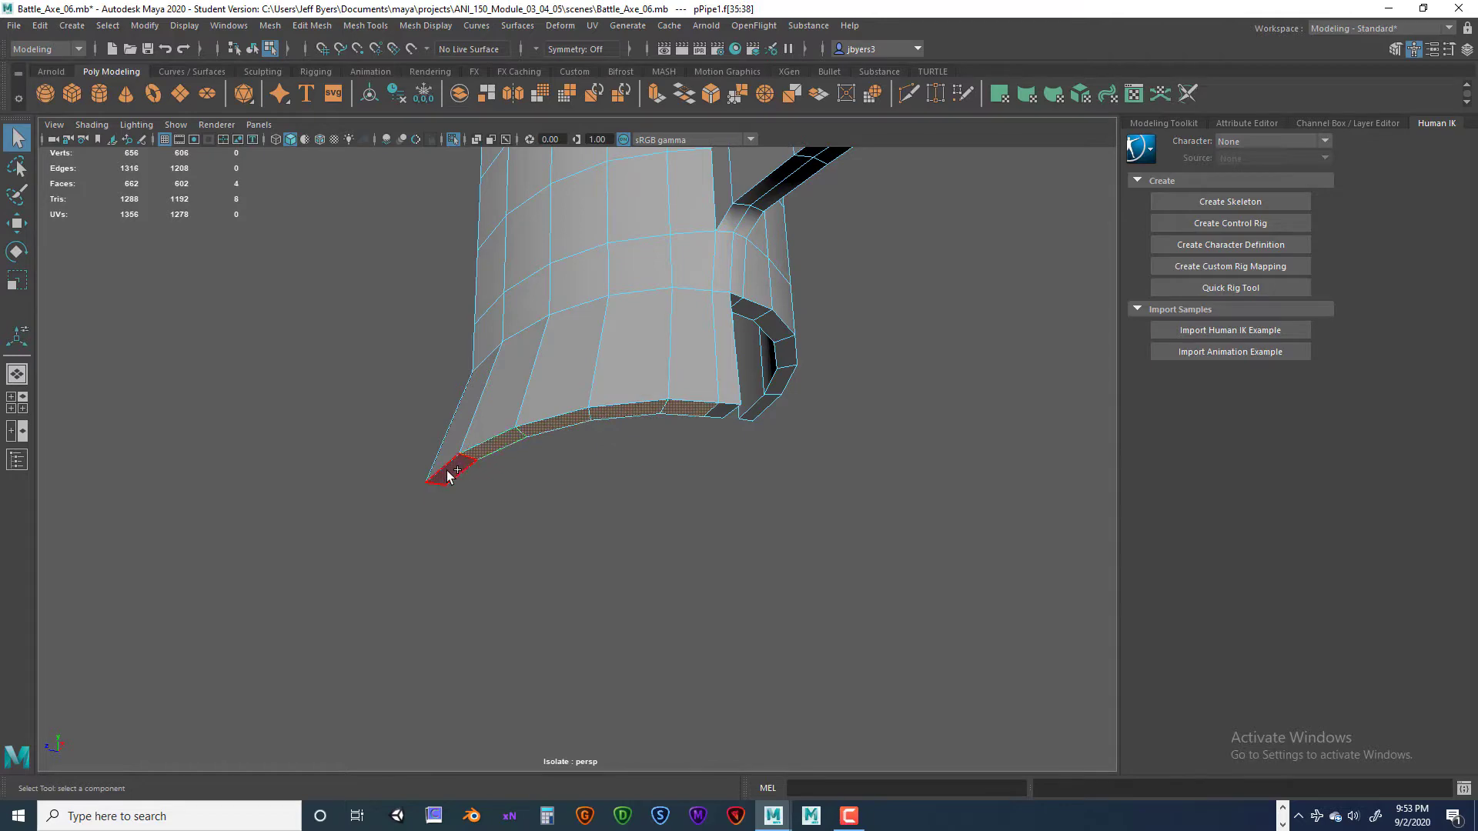
left_click_drag(598, 531, 699, 526, "alt")
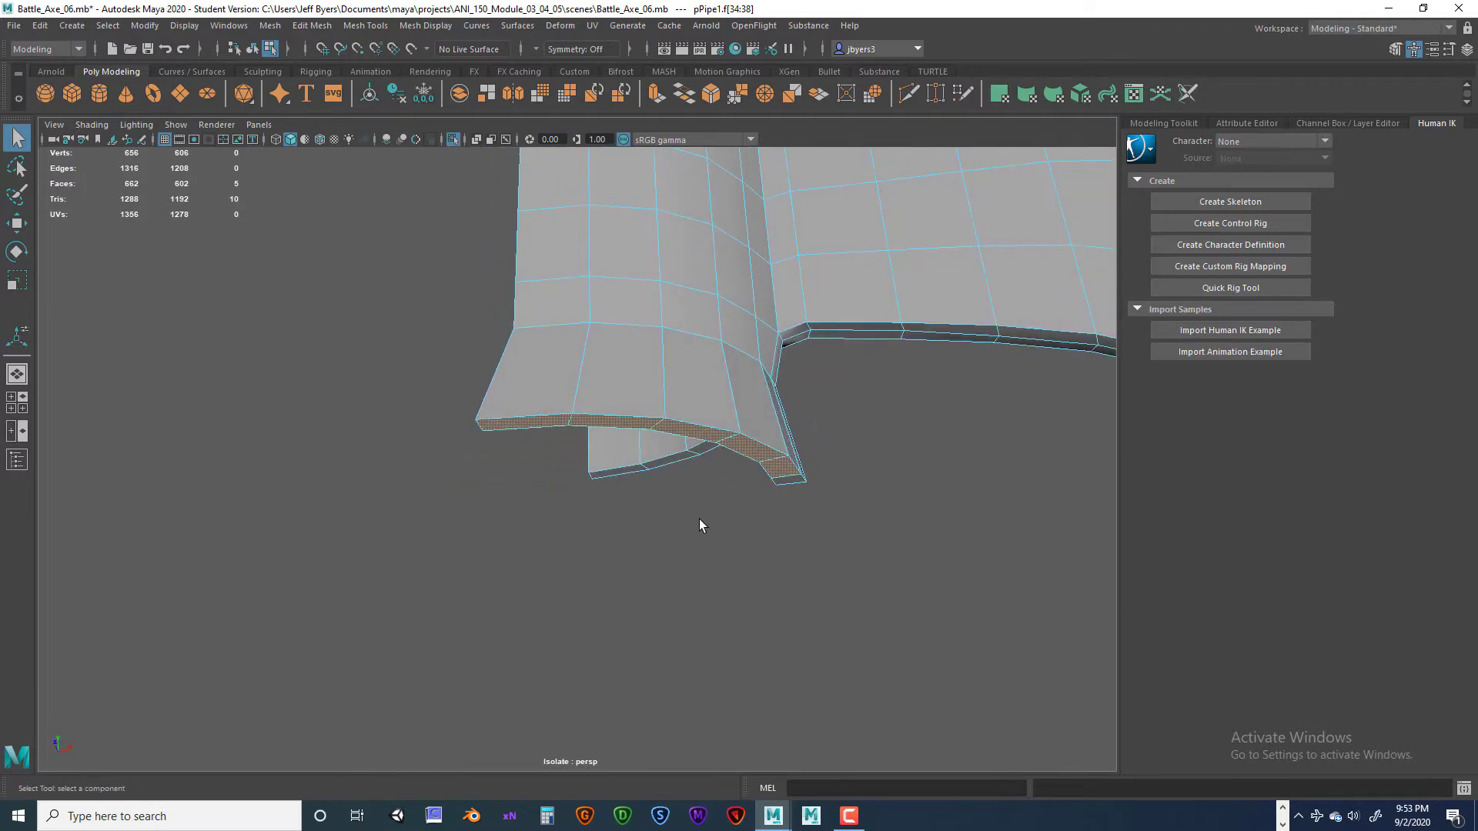
key("ctrl+e")
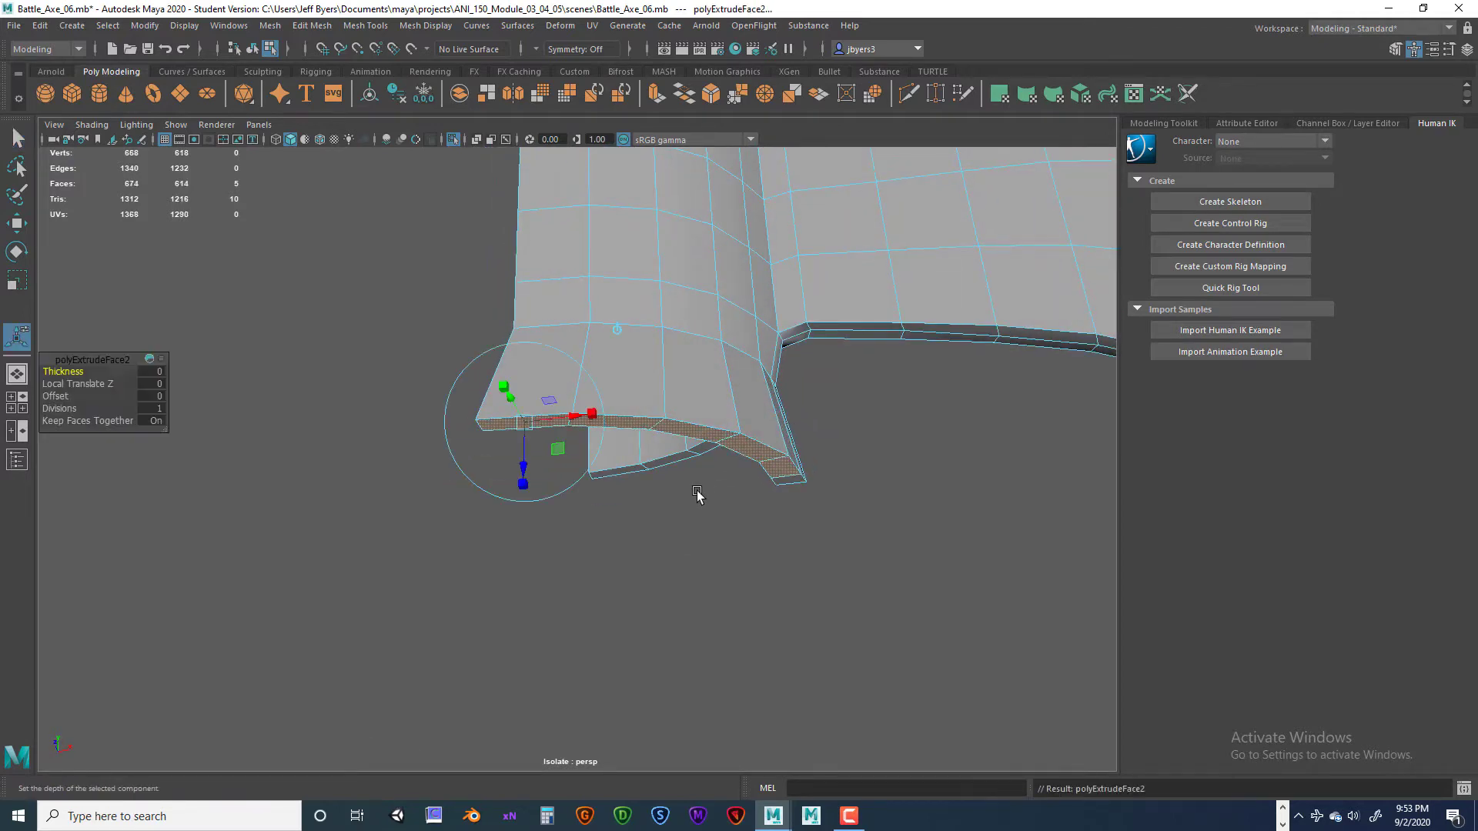
left_click_drag(696, 492, 696, 518, "alt")
key("w")
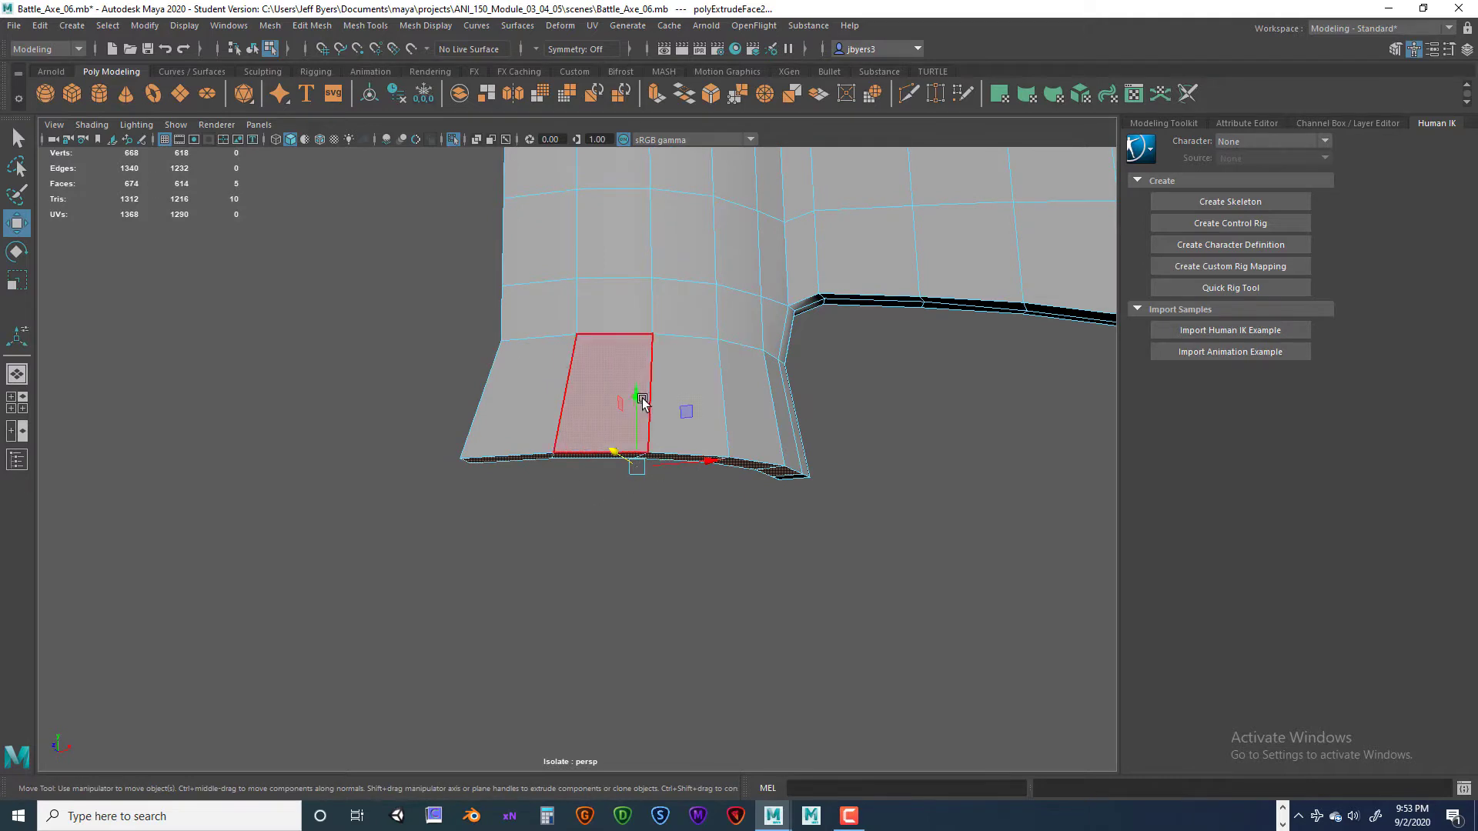
left_click_drag(643, 401, 526, 570)
left_click_drag(556, 515, 608, 574)
key("r")
- Reselect the five bottom faces of the extruded row and compare the flap's outline with the front reference image
left_click(692, 514)
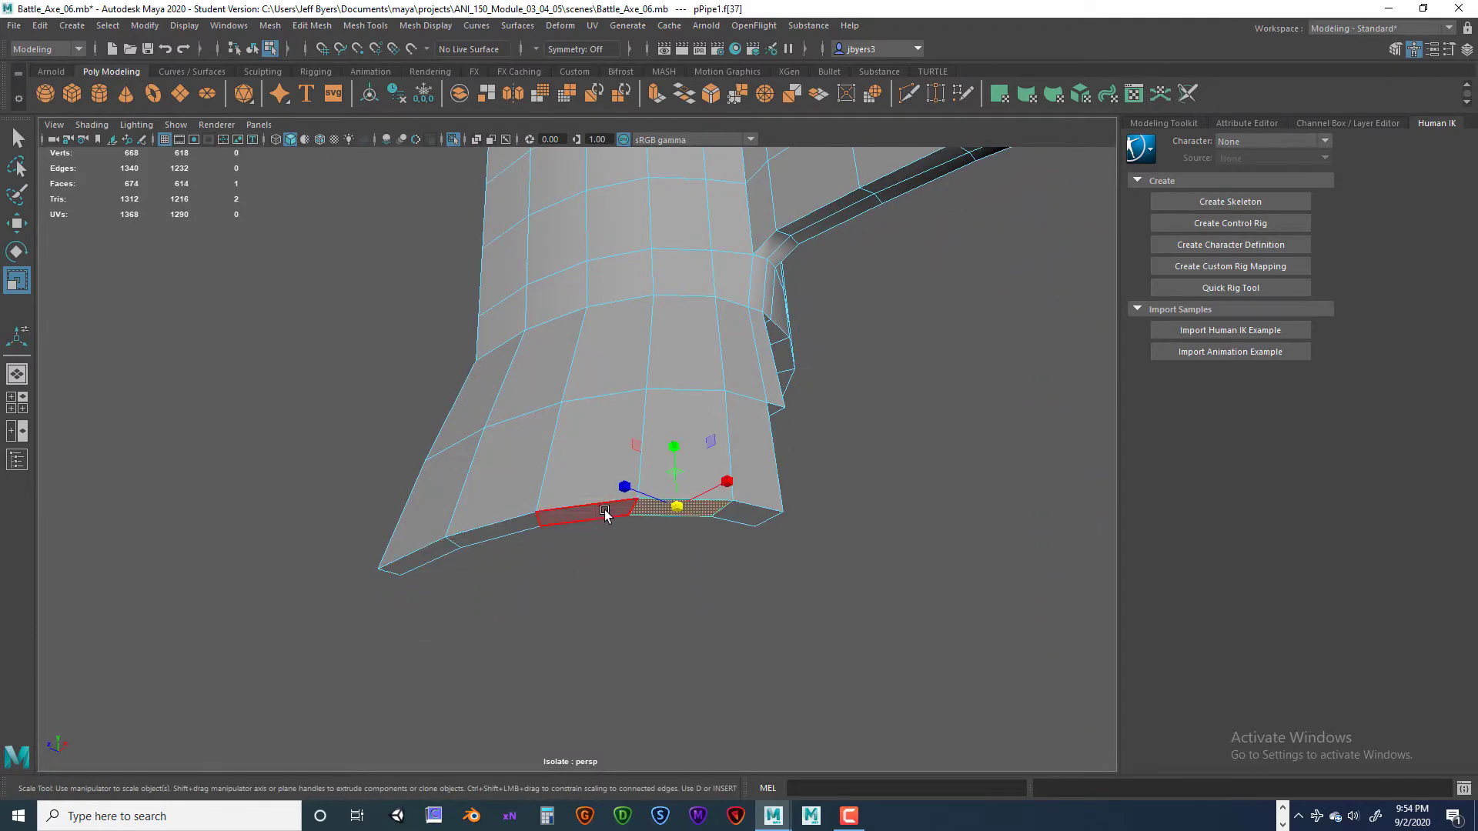
left_click(454, 554, "shift")
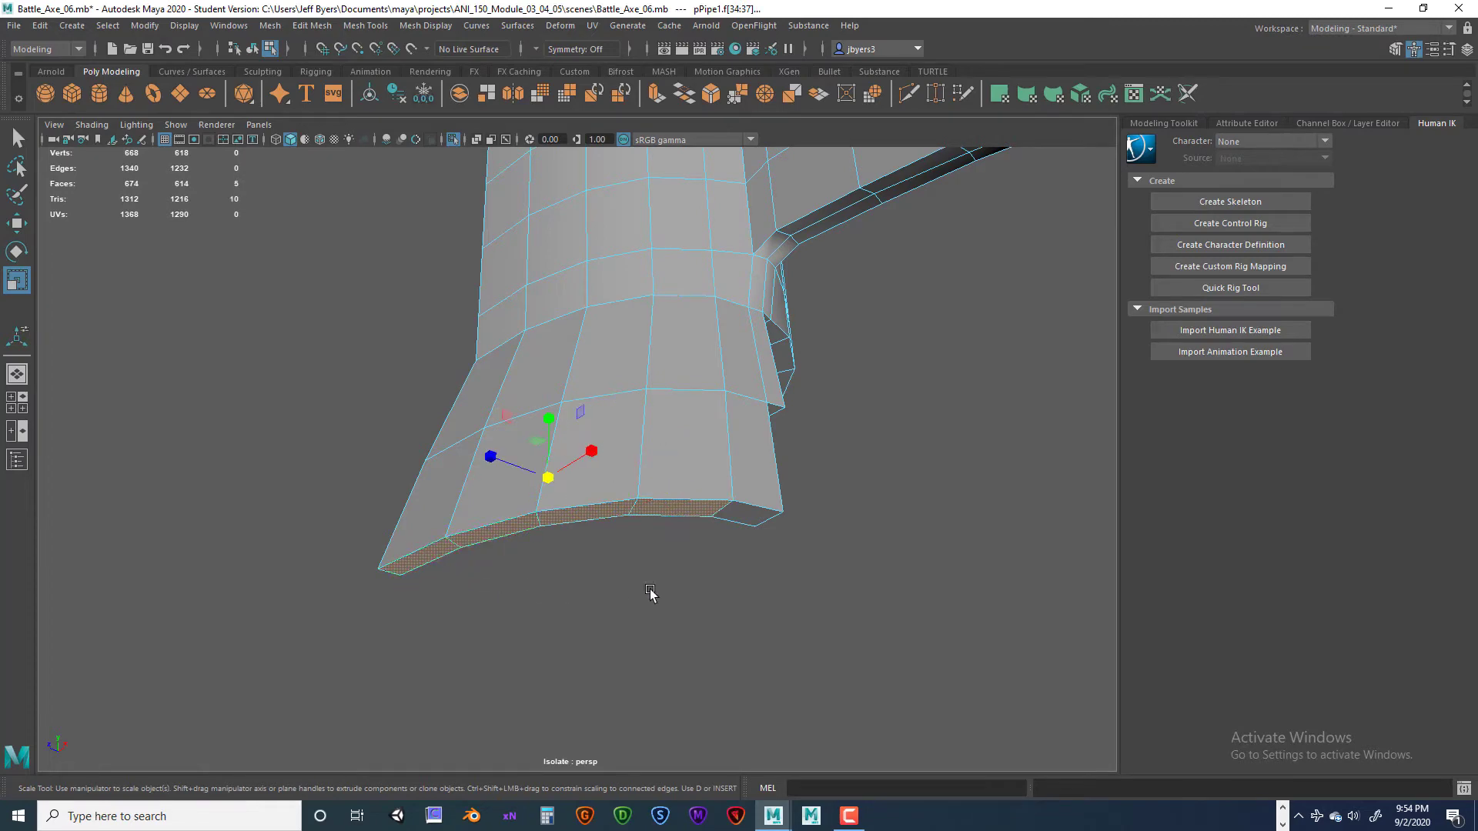
left_click_drag(650, 593, 606, 548, "alt")
scroll(586, 551, "down", 2)
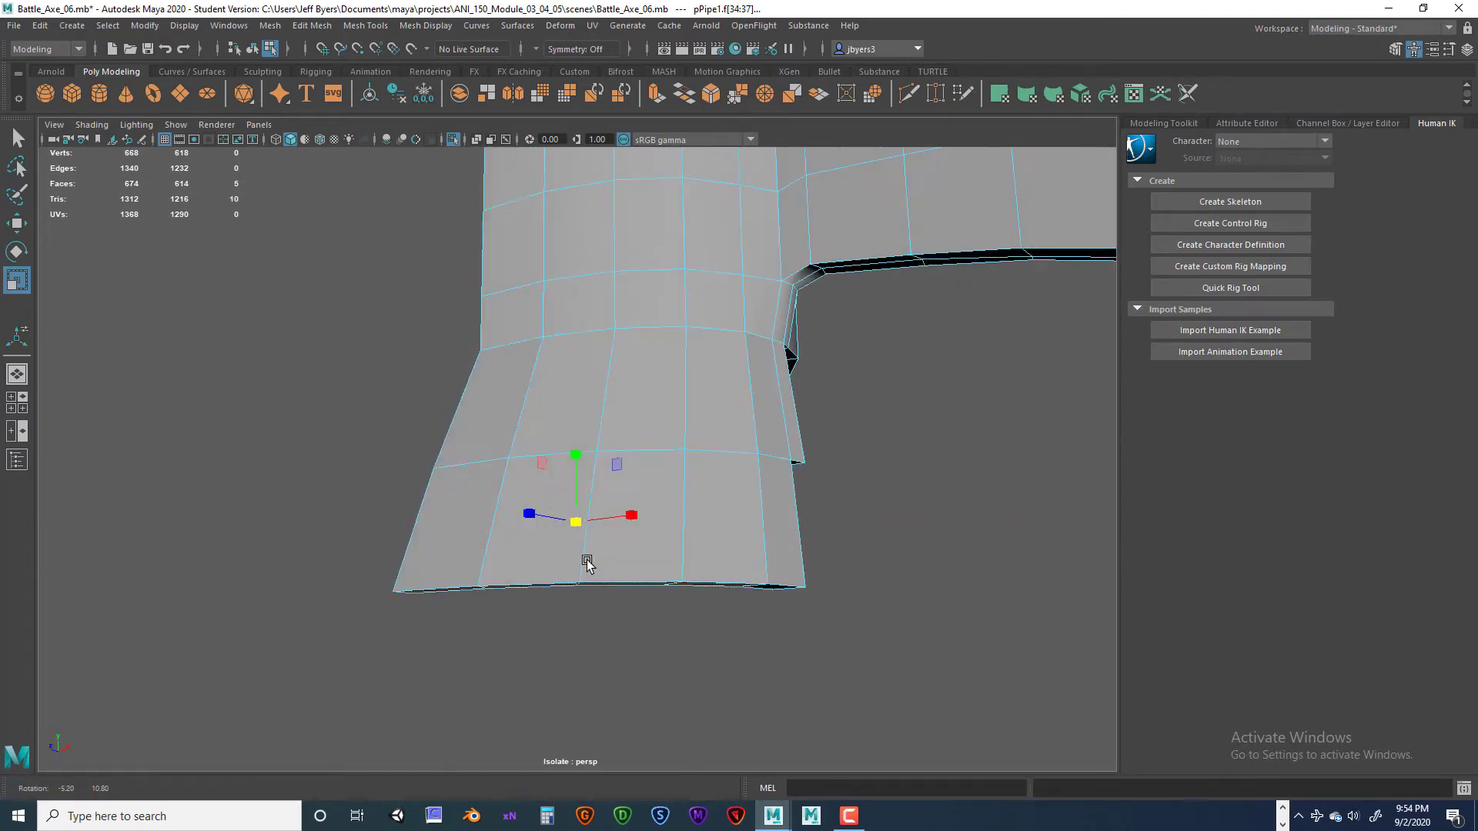
key("space")
key("space")
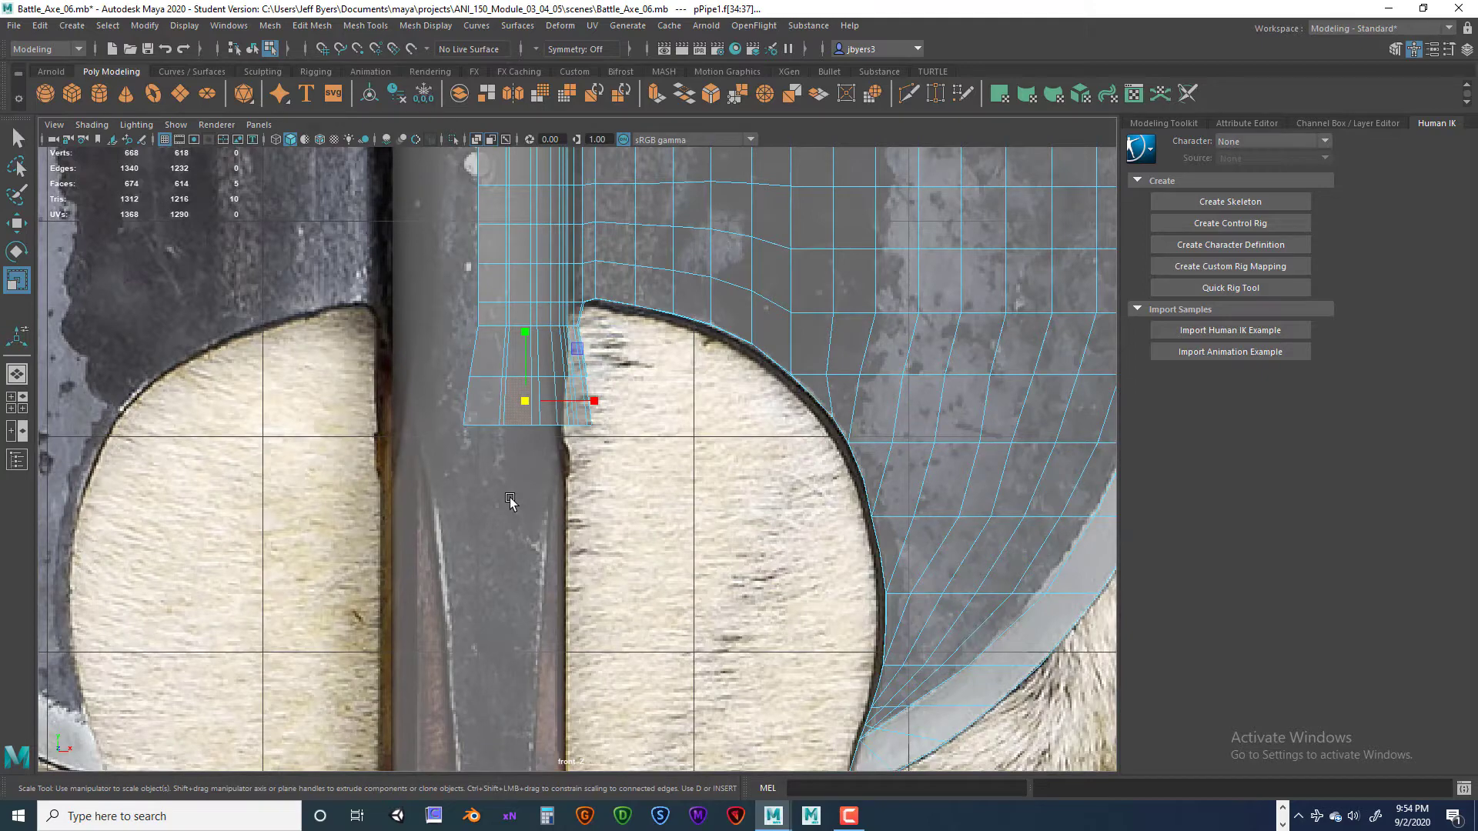
left_click_drag(625, 485, 612, 485, "alt")
key("space")
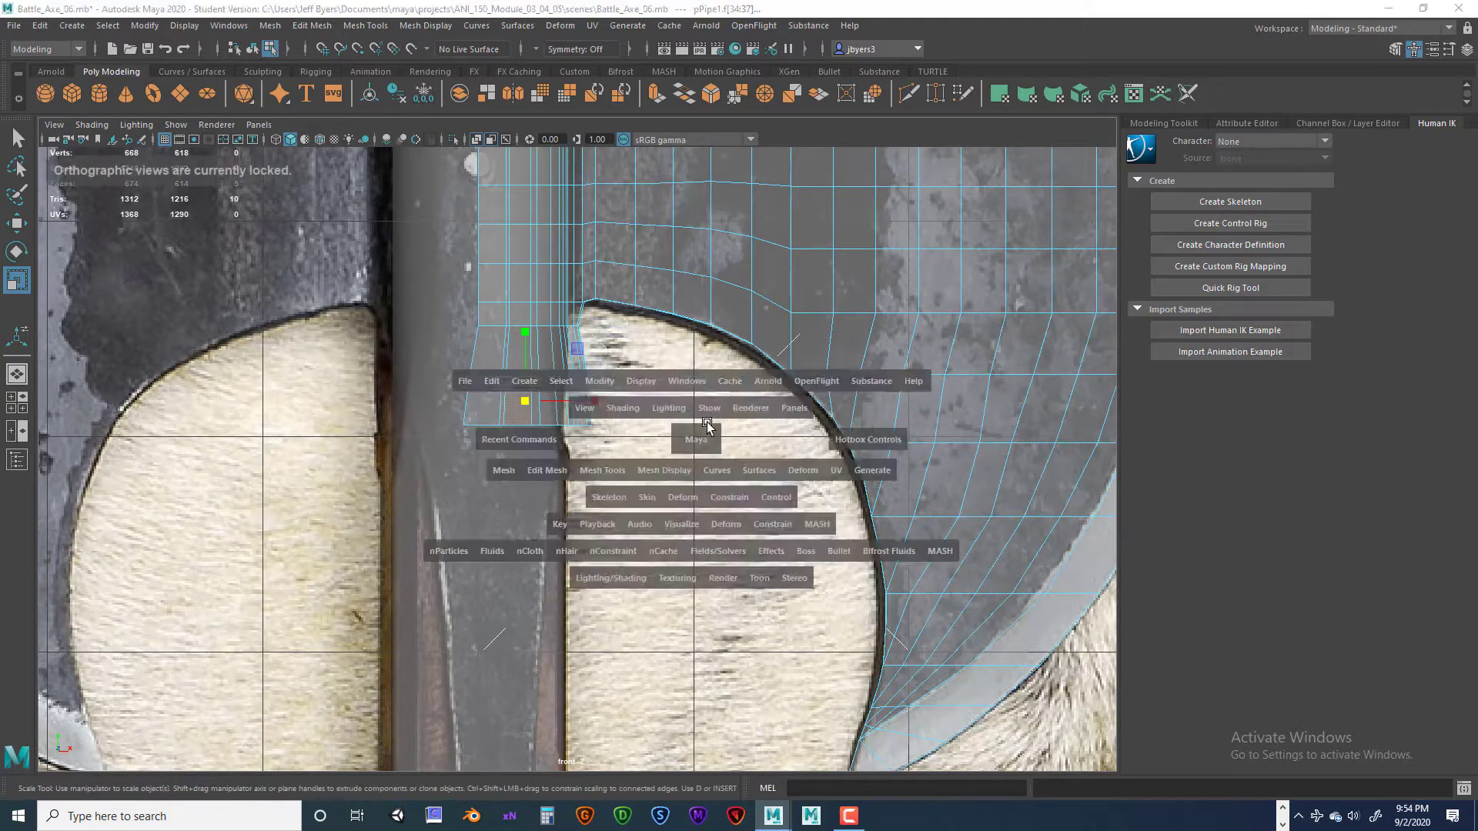
key("space")
left_click_drag(779, 445, 418, 515, "alt")
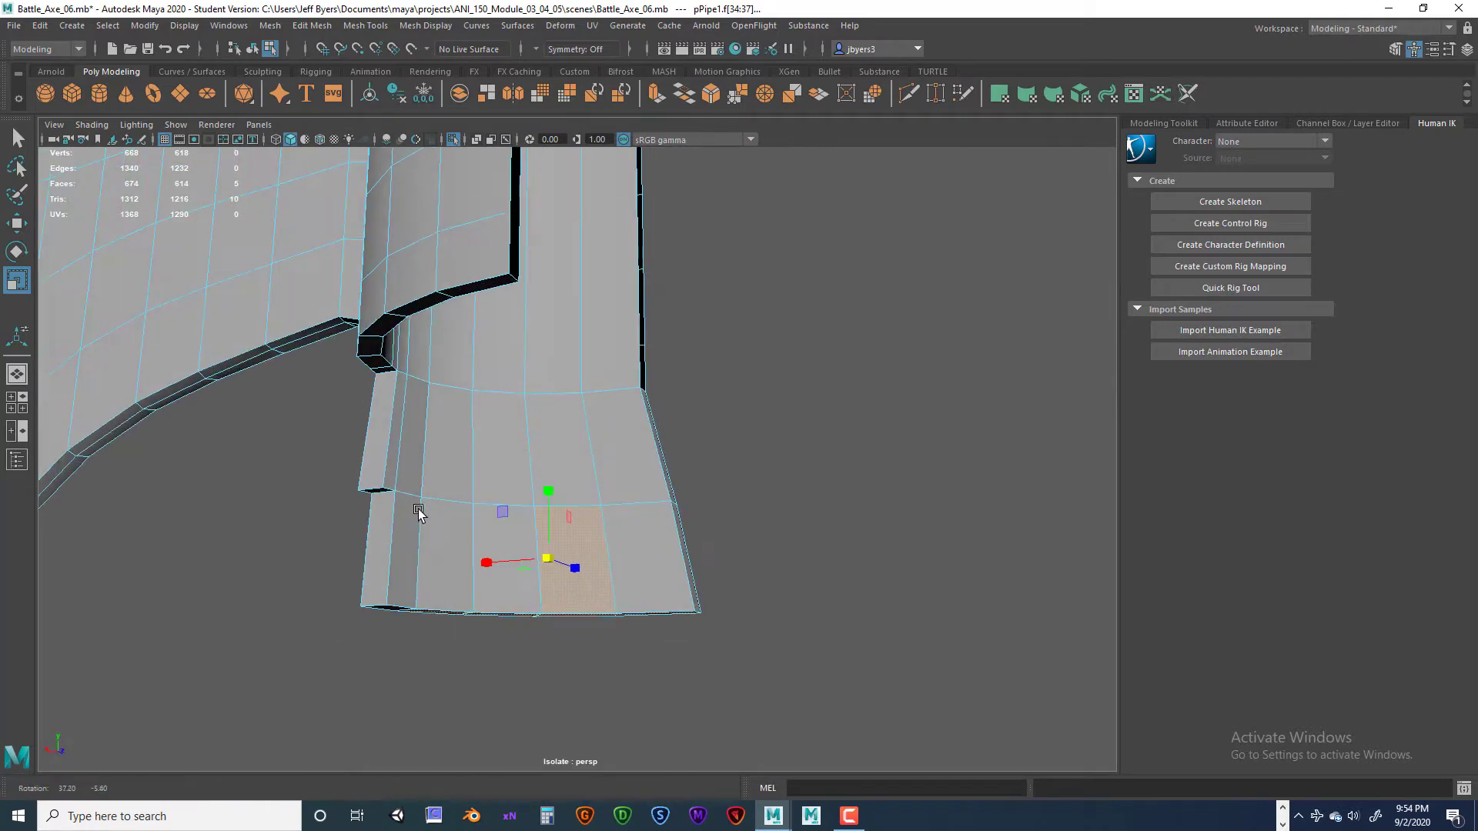
- Reduce the selection to the four bottom rim faces away from the blade and extrude them downward as a third row
left_click(580, 592, "ctrl")
left_click_drag(495, 491, 676, 512, "alt")
key("ctrl+z")
double_click(737, 536, "shift")
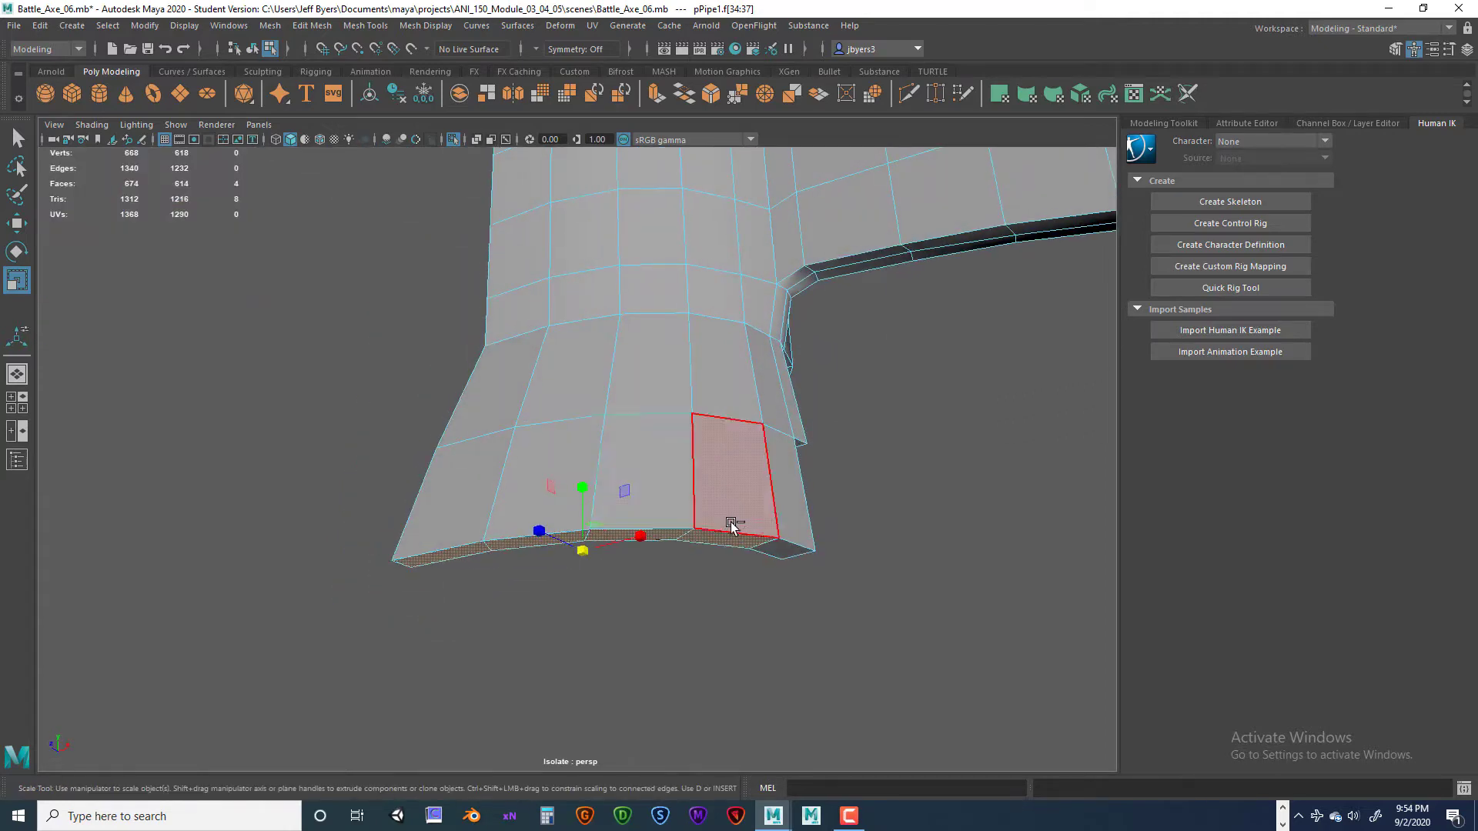
key("ctrl+e")
key("w")
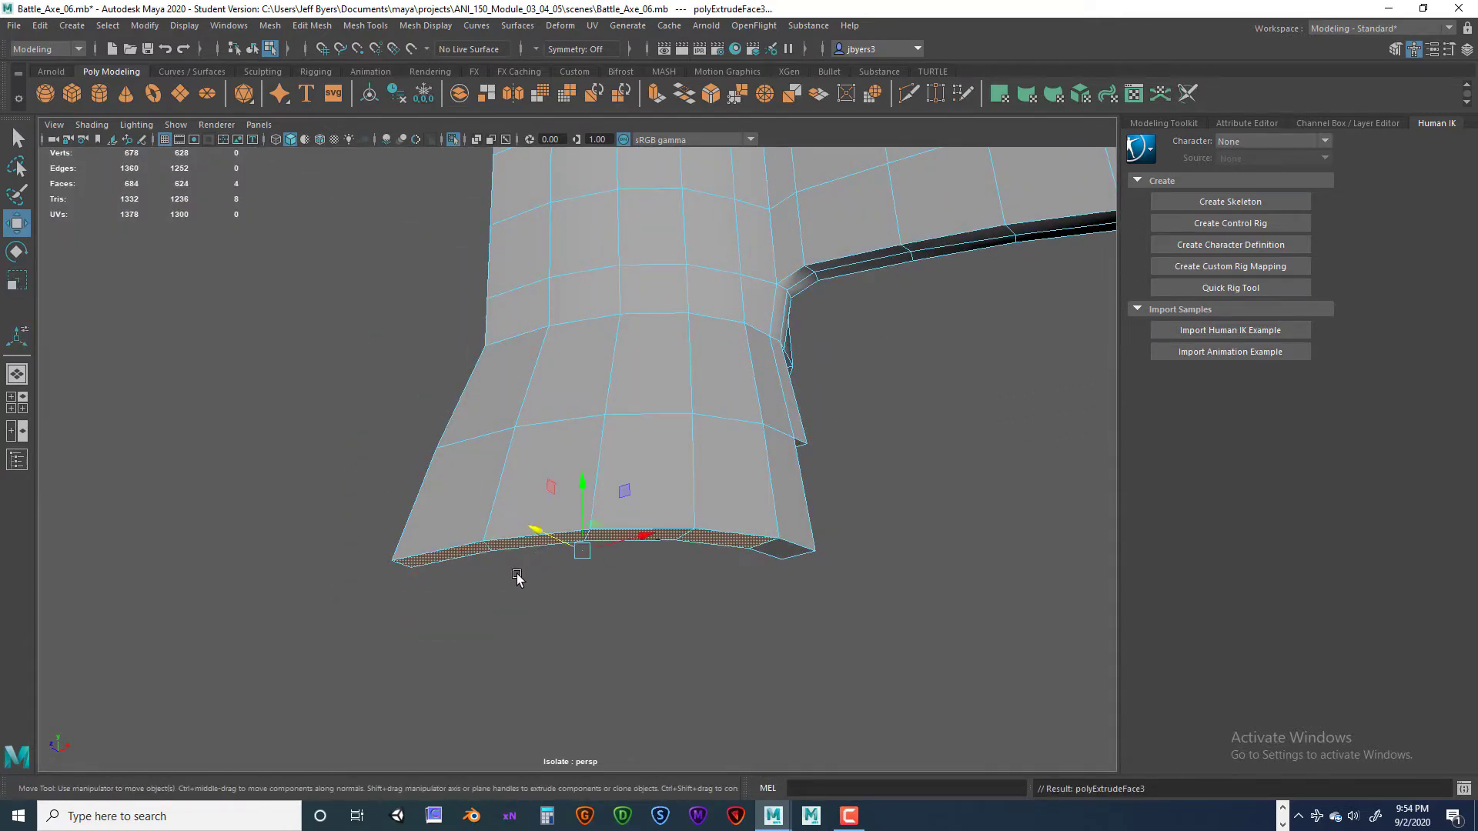
left_click_drag(602, 490, 579, 566)
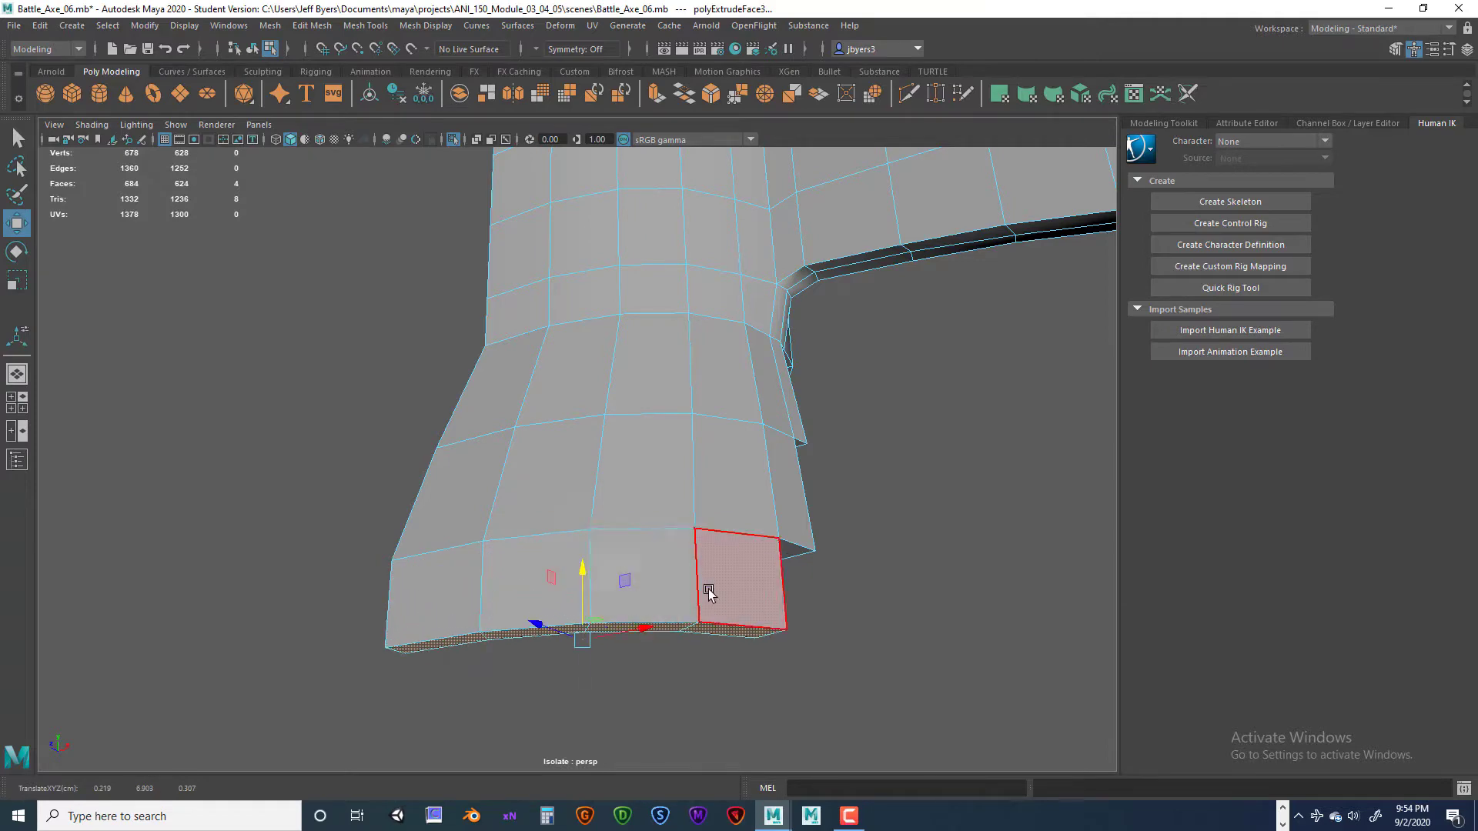
- Turn off isolation to show the handle, and scale the newest row's bottom faces to fit around it
mouse_move(709, 592)
left_mouse_down("alt")
mouse_move(693, 610)
mouse_move(716, 612)
mouse_move(634, 567)
mouse_move(612, 579)
mouse_move(637, 598)
mouse_move(567, 597)
mouse_move(691, 603)
mouse_move(703, 574)
mouse_move(716, 592)
mouse_move(703, 584)
mouse_move(692, 602)
left_mouse_up("alt")
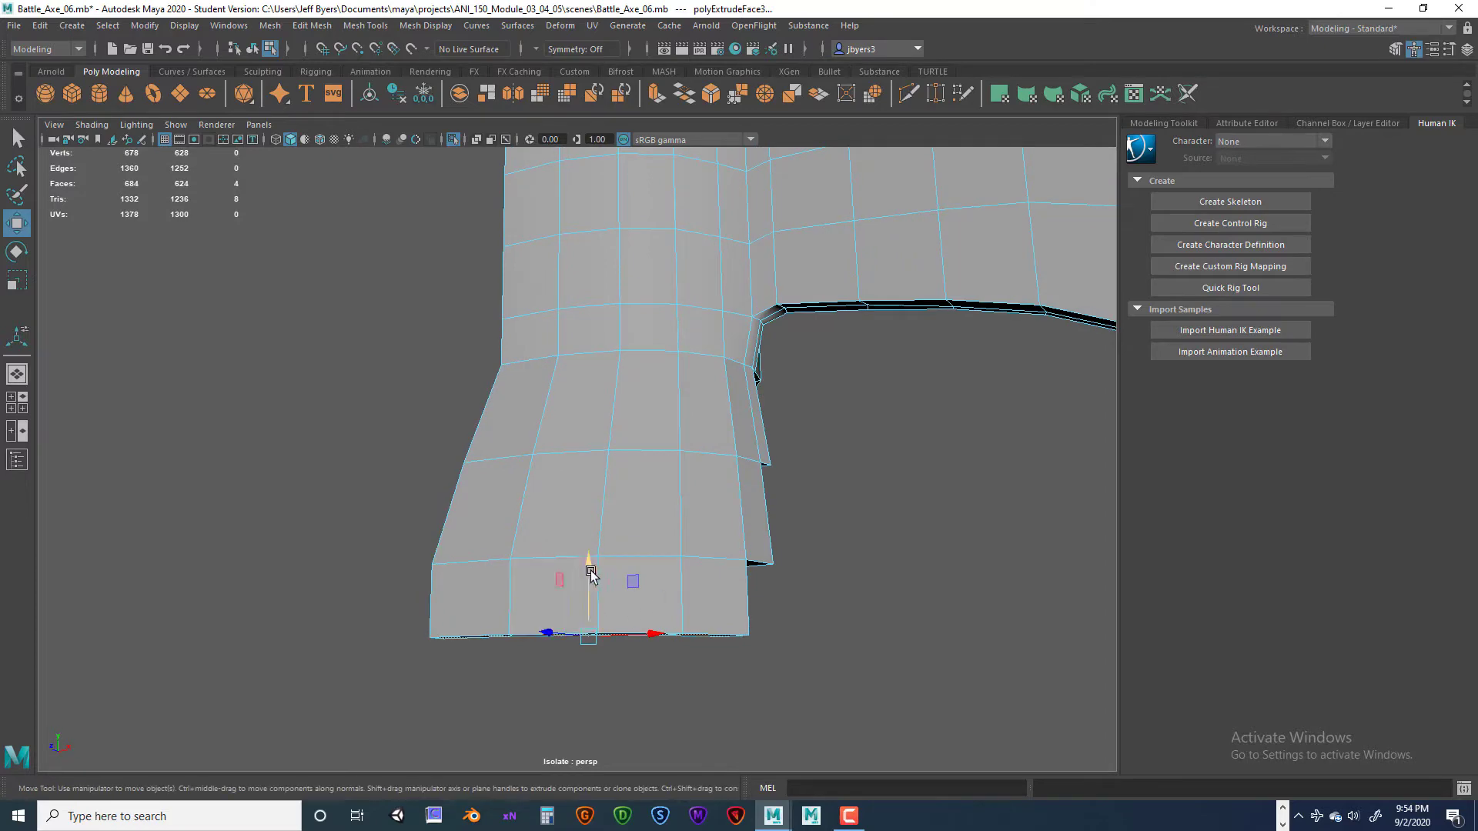
left_click_drag(591, 574, 566, 593, "alt")
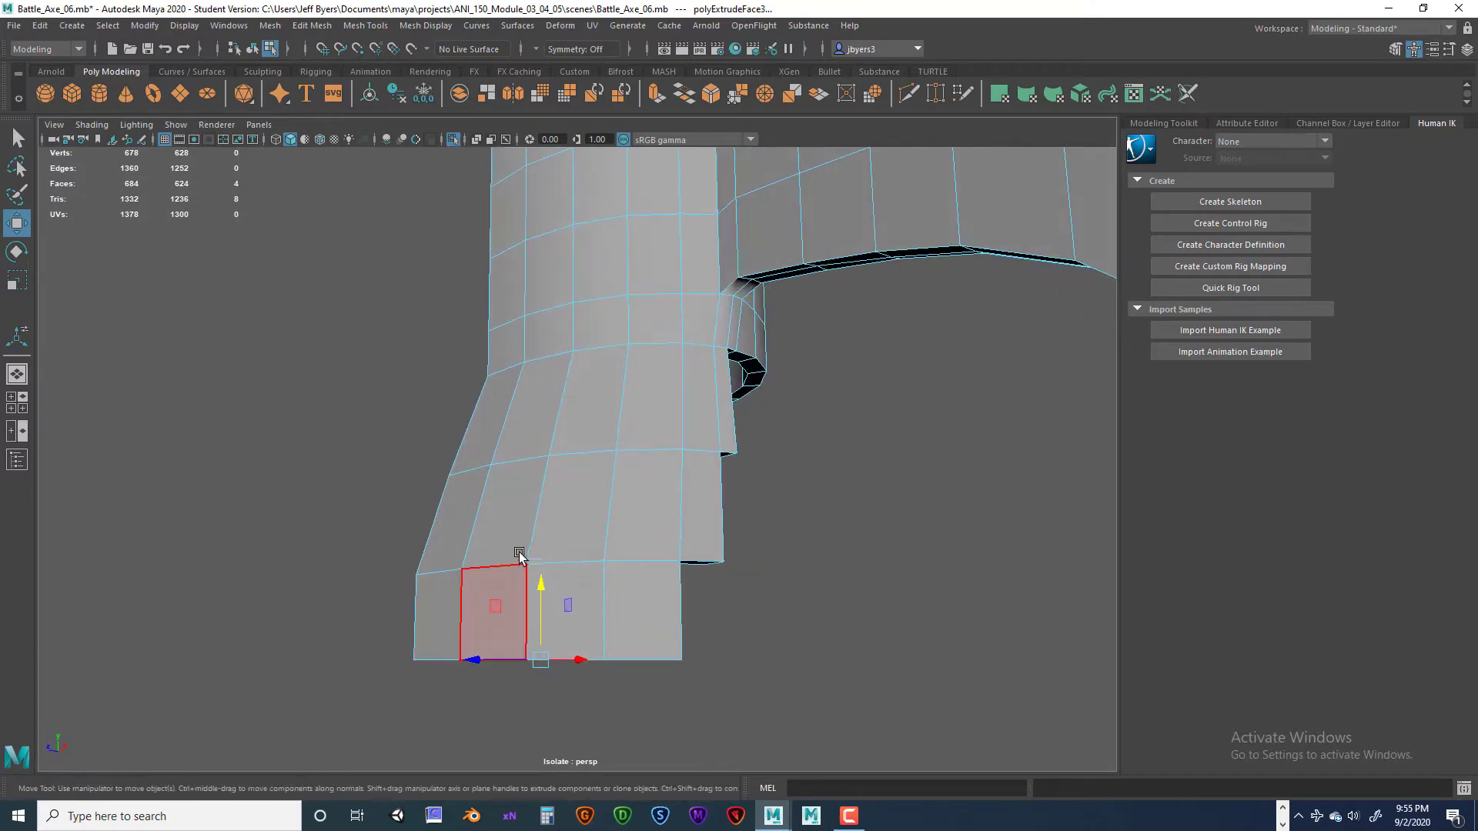
key("ctrl+1")
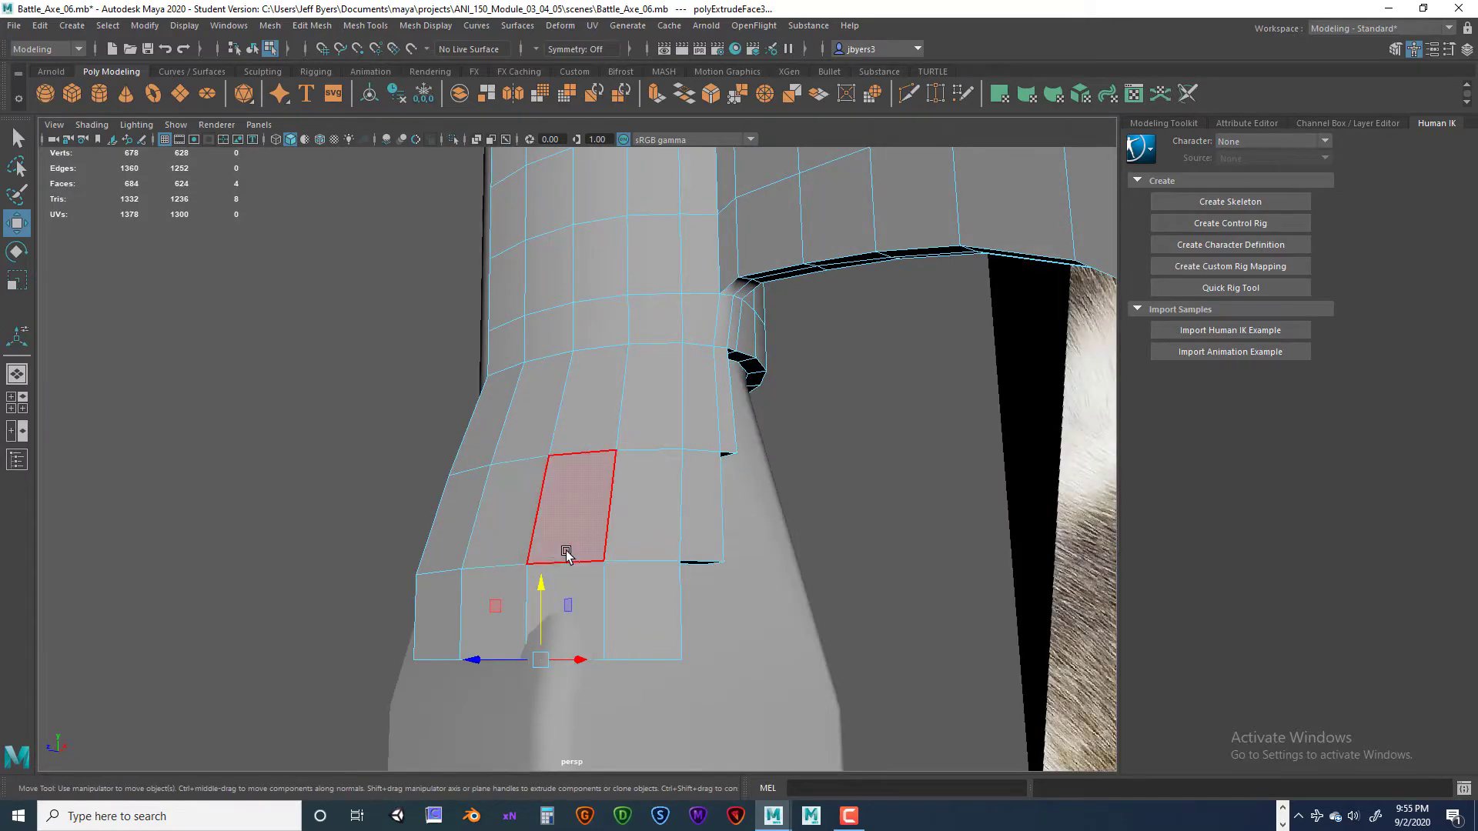
left_click_drag(607, 604, 705, 602, "alt")
left_click_drag(746, 602, 577, 611, "alt")
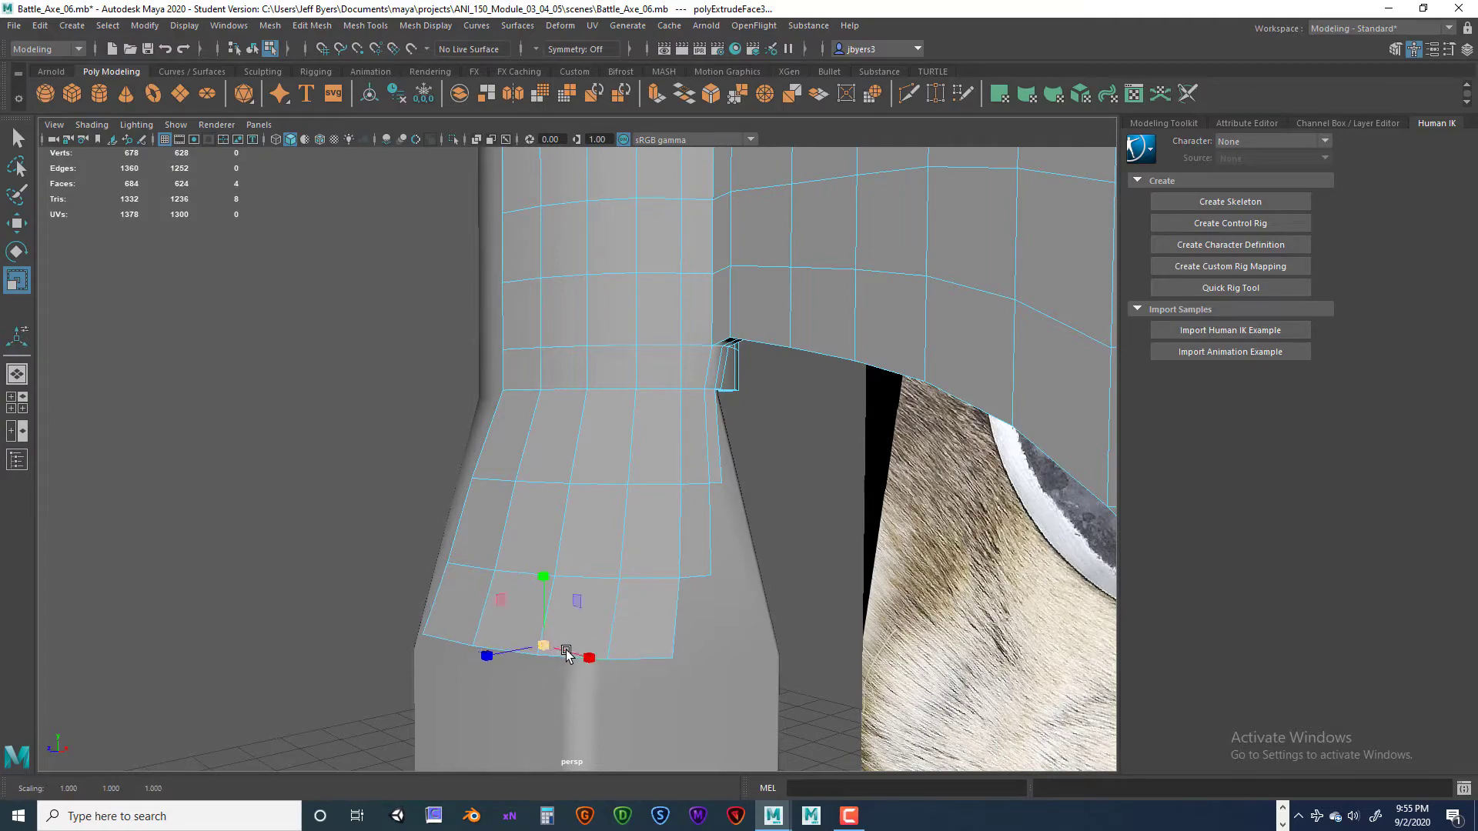
left_click_drag(567, 653, 529, 592, "alt")
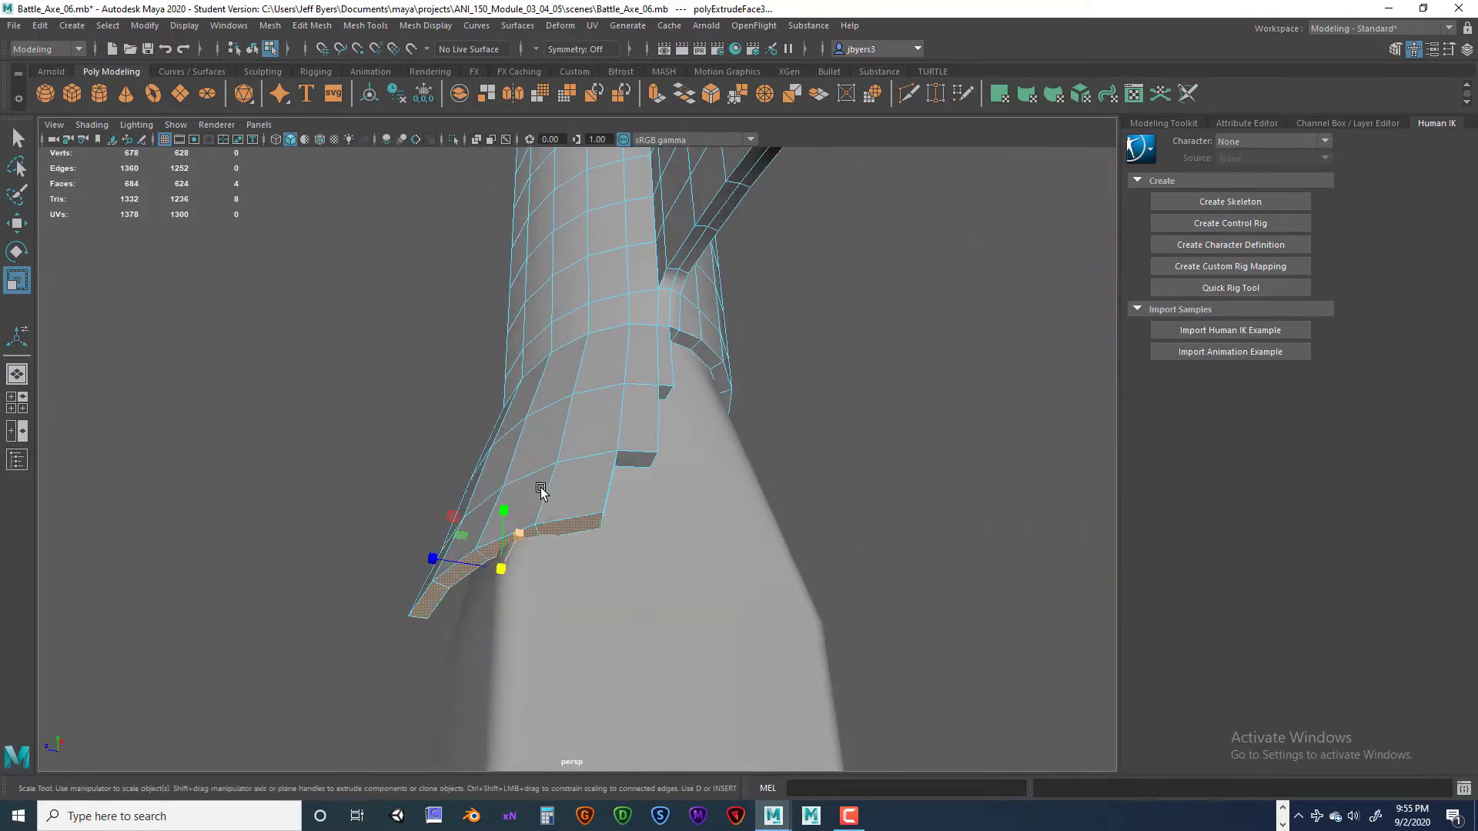
left_click_drag(542, 491, 561, 375, "alt")
- Switch to vertex editing and move the flap's bottom corner vertex pair outward in depth, clear of the handle
right_click(579, 460)
left_click(483, 401)
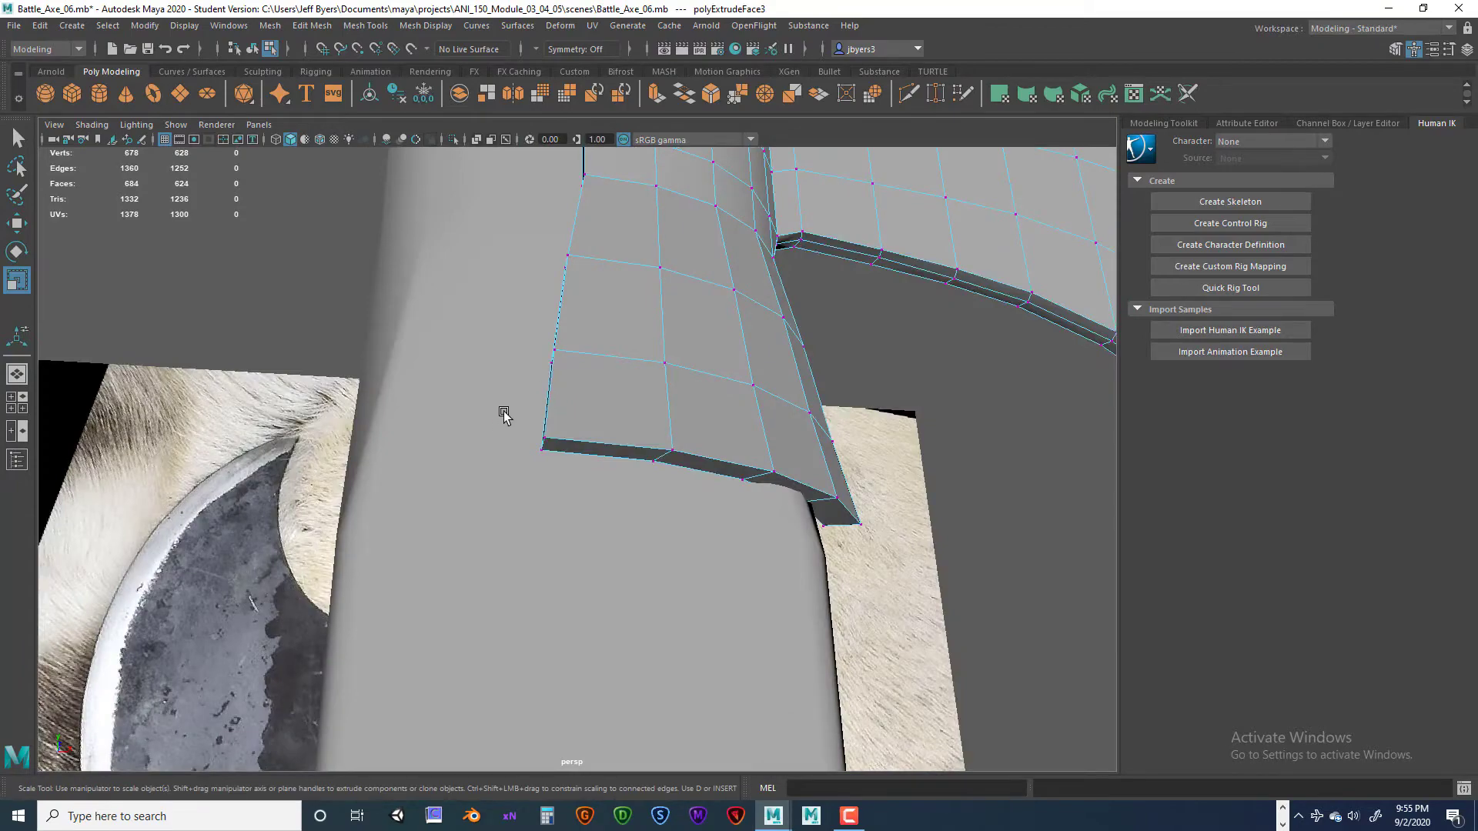
left_click_drag(579, 494, 580, 515, "alt")
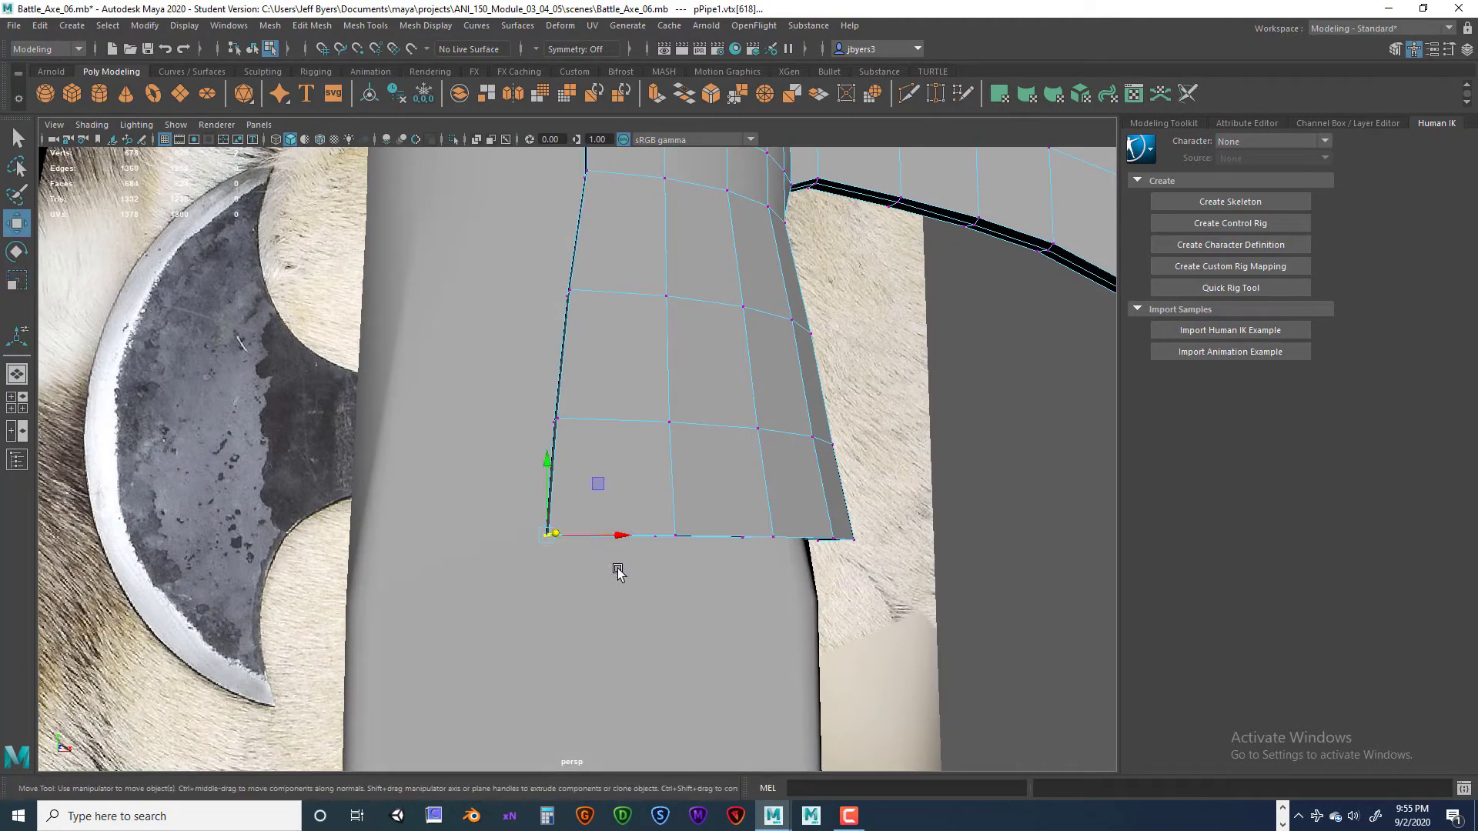
left_click_drag(618, 570, 705, 594, "alt")
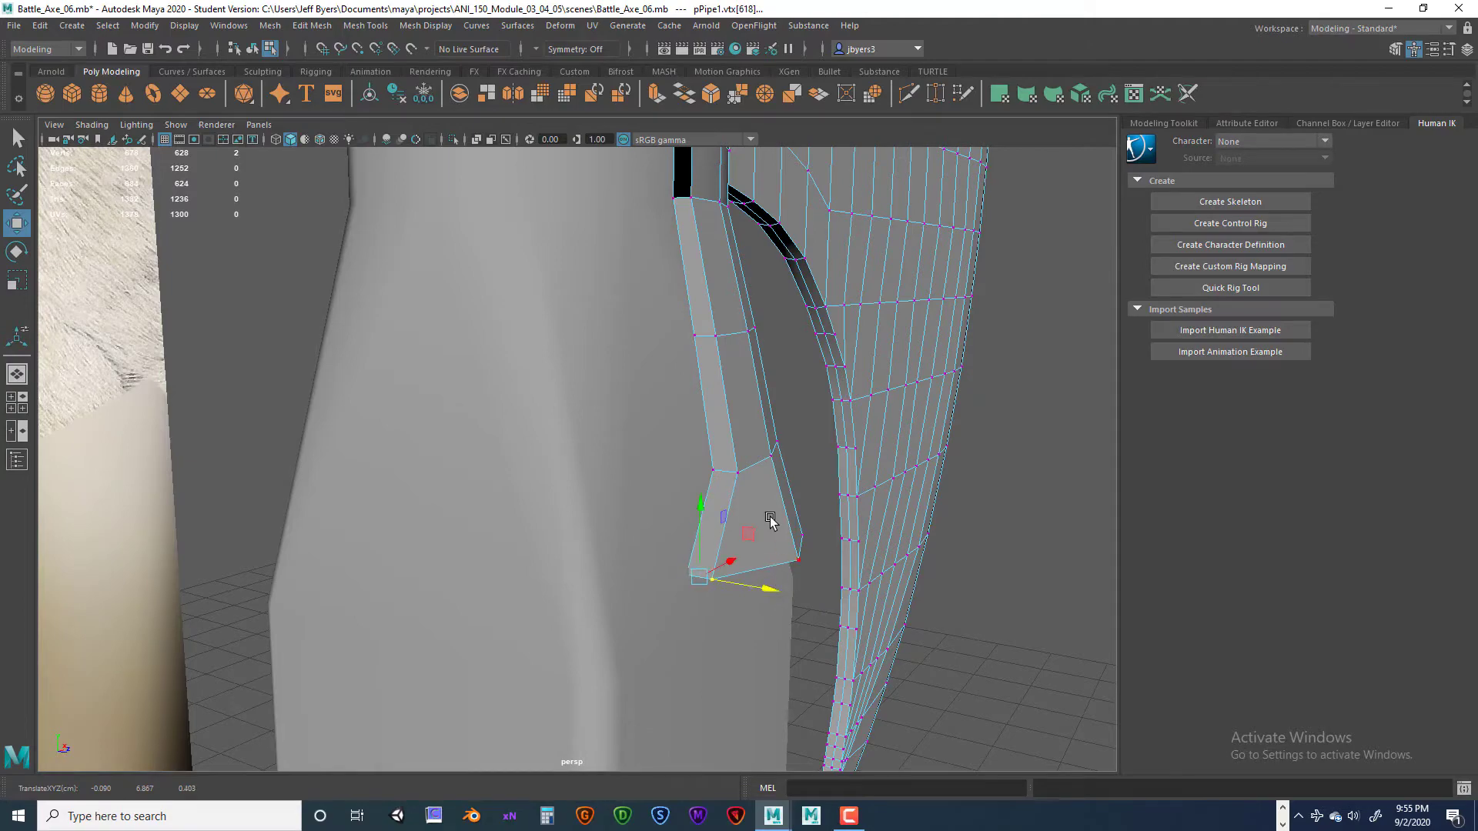
left_click_drag(770, 521, 624, 372, "alt")
left_click_drag(710, 452, 740, 563, "alt")
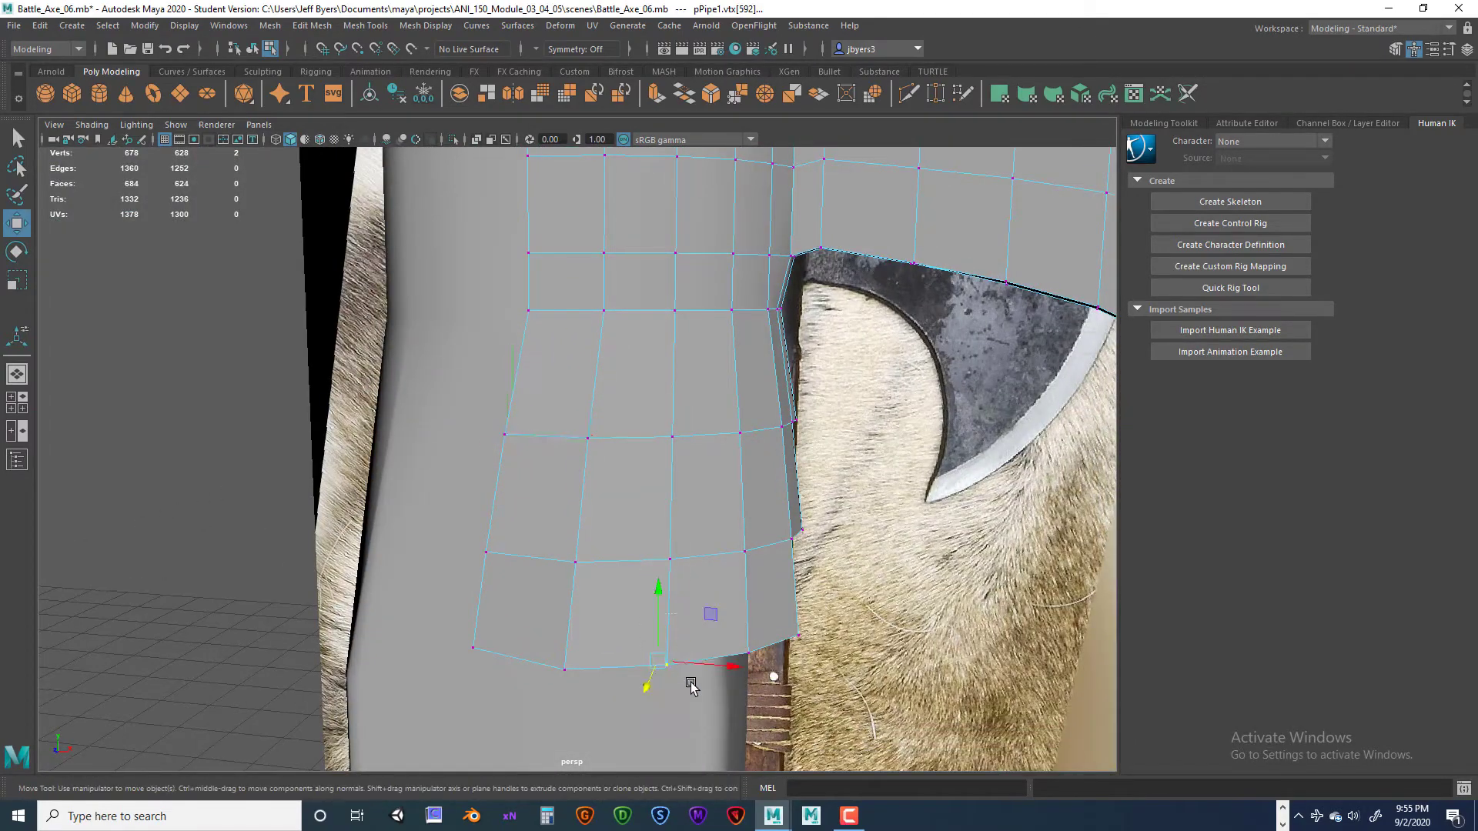
- Move the next two vertex pairs along the flap's bottom edge outward in depth, clear of the handle
left_click_drag(691, 685, 710, 564, "alt")
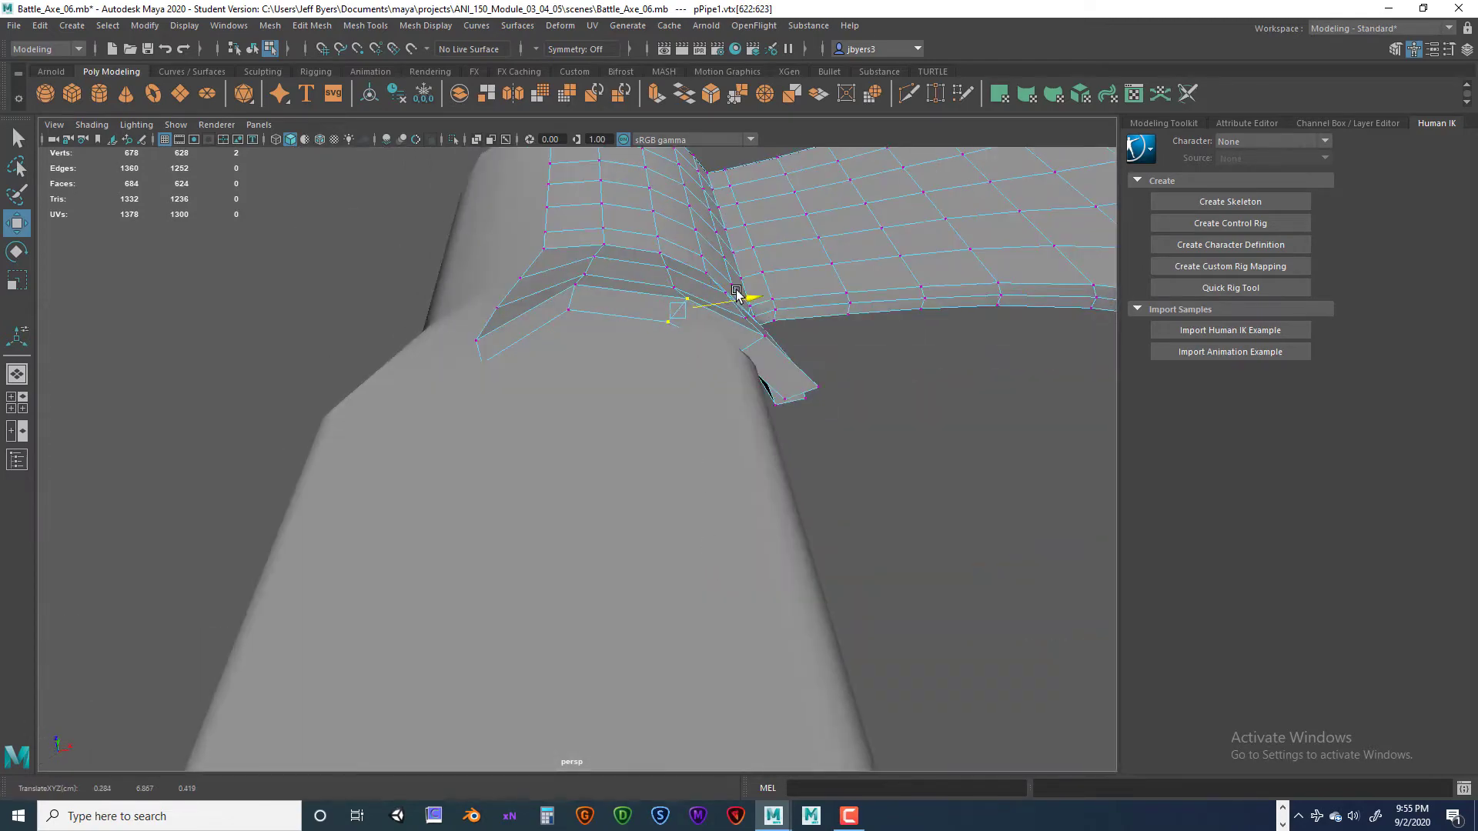
left_click_drag(724, 302, 557, 627, "alt")
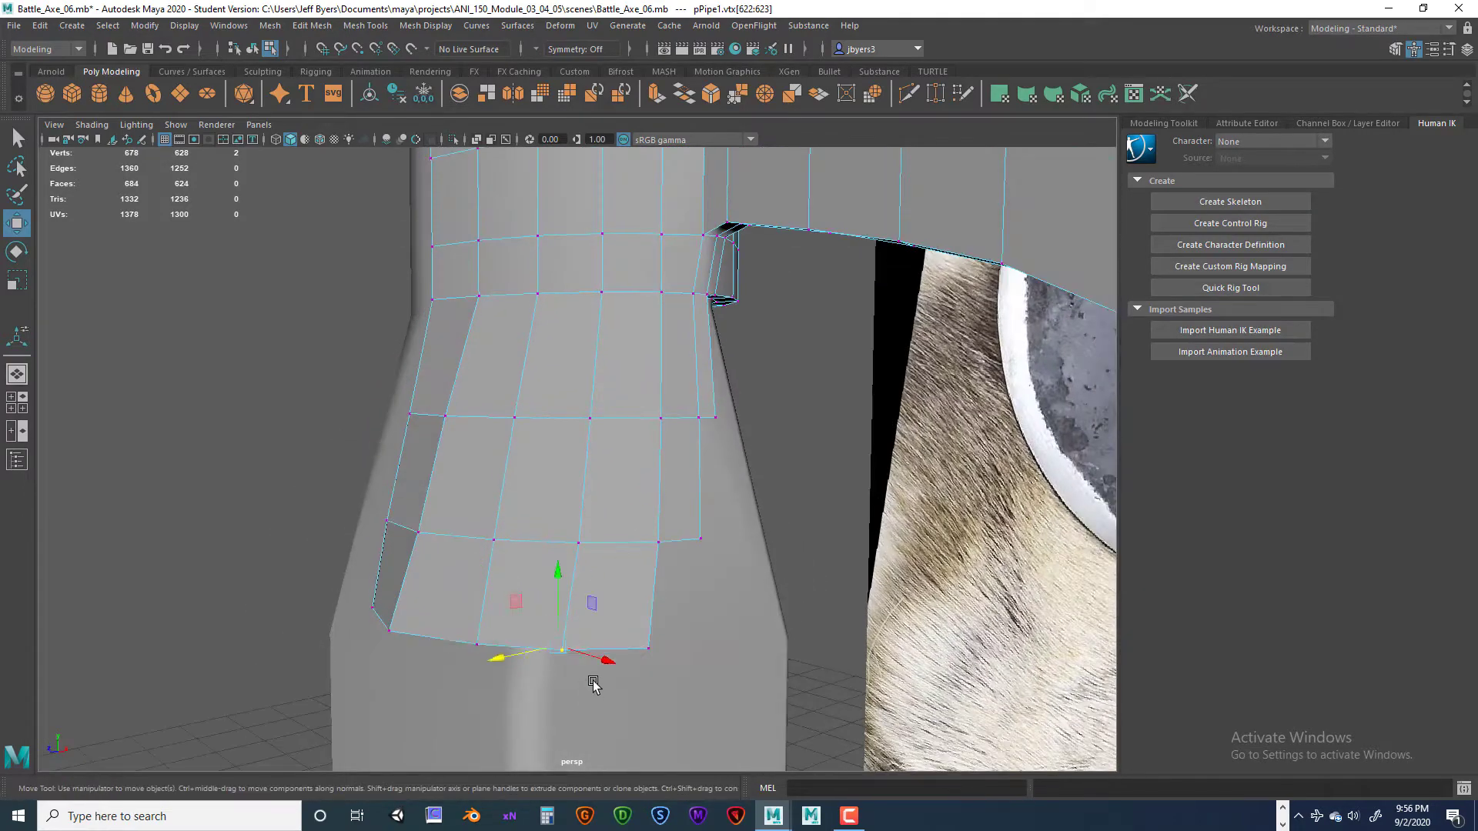
left_click_drag(593, 684, 630, 569, "alt")
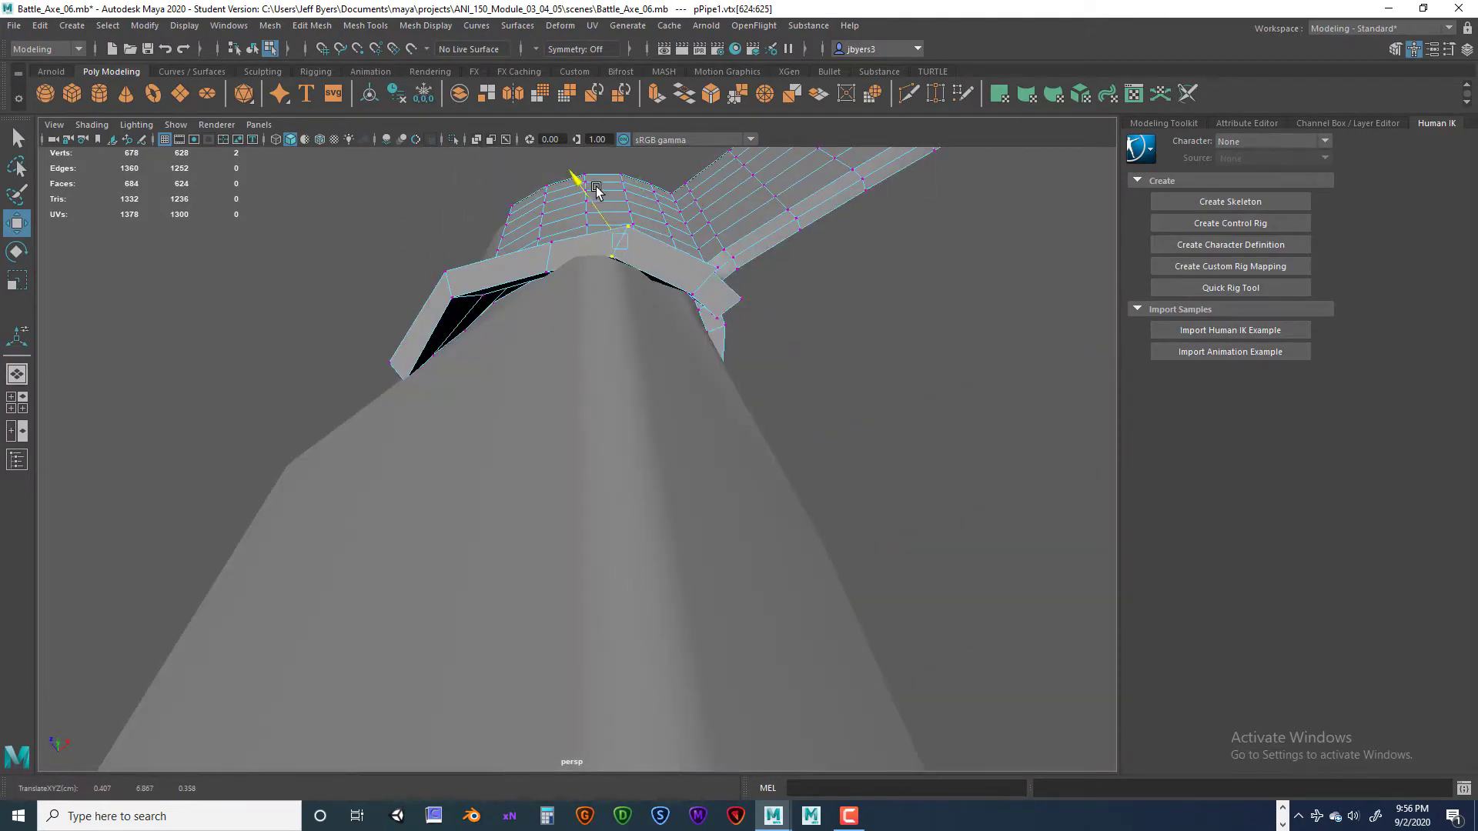
left_click_drag(694, 206, 680, 271, "alt")
left_click_drag(620, 332, 679, 488, "alt")
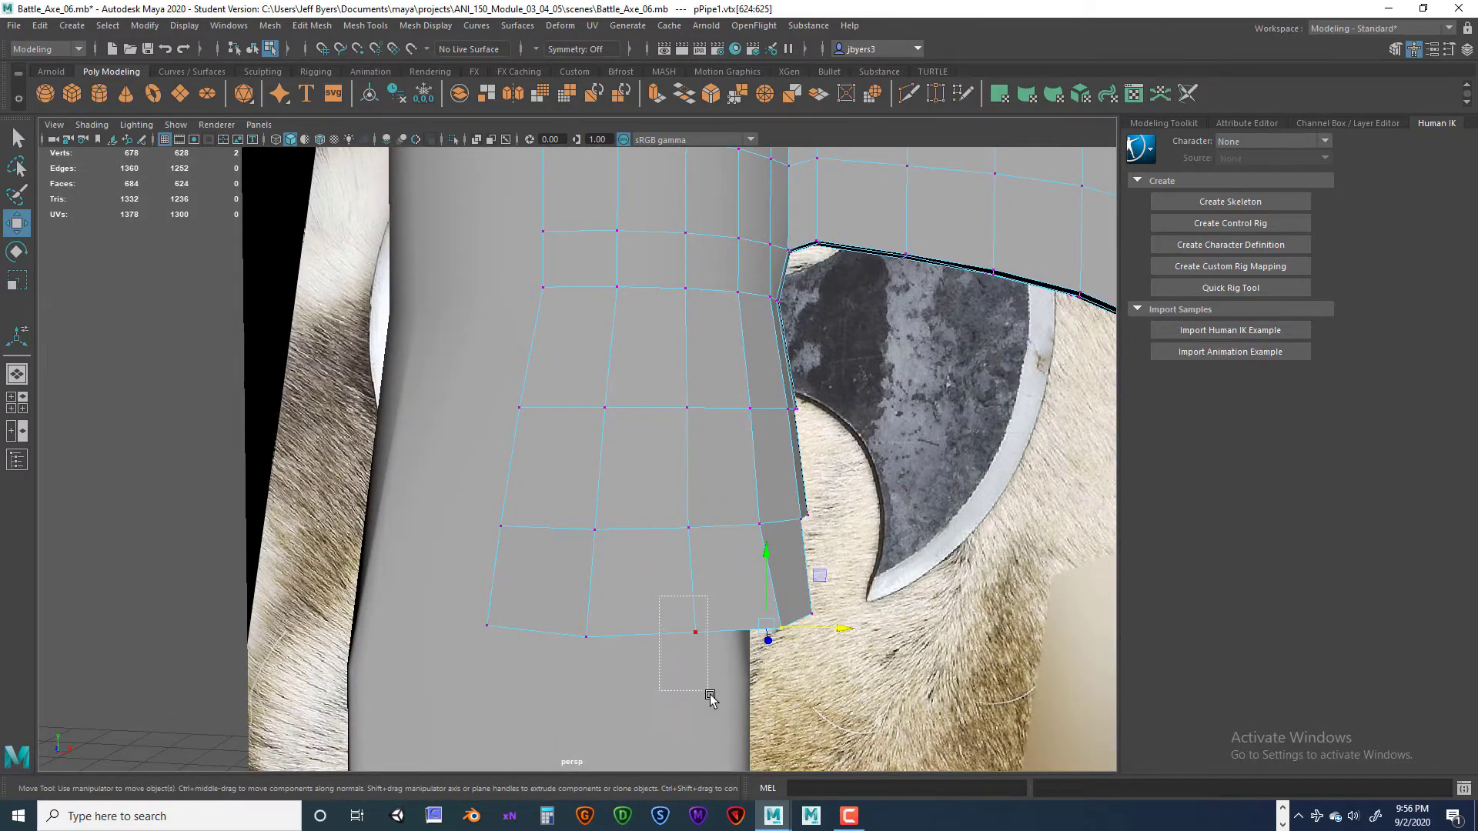
- Reselect the bottom edge's middle vertex pair and adjust its depth so the rim follows the handle's curve
left_click_drag(710, 697, 710, 696)
left_click_drag(712, 678, 660, 279, "alt")
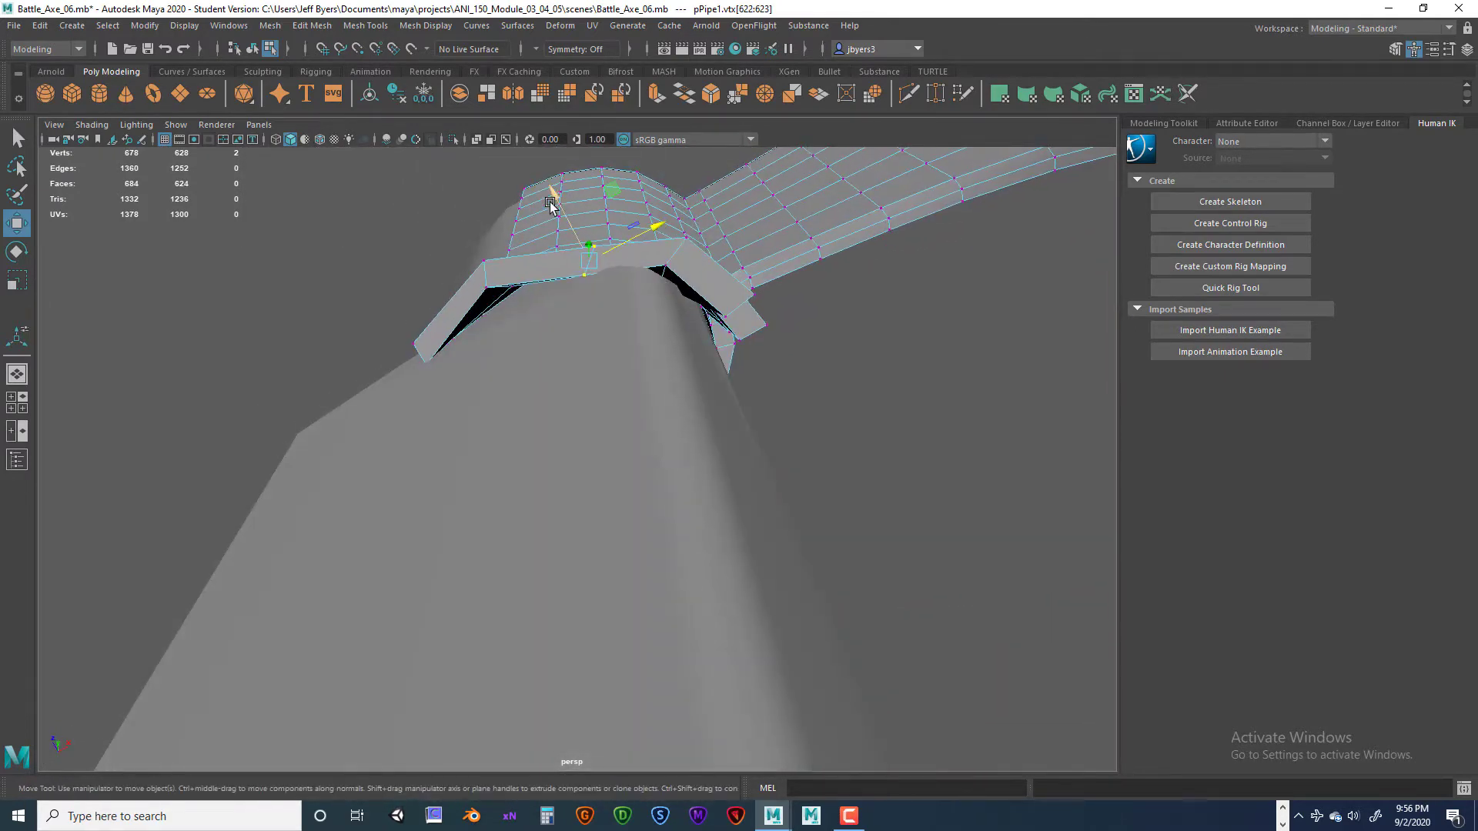
left_click_drag(549, 190, 626, 408, "alt")
left_click(637, 496)
mouse_move(637, 497)
left_mouse_down("alt")
mouse_move(703, 498)
mouse_move(679, 322)
mouse_move(650, 334)
mouse_move(665, 423)
mouse_move(647, 524)
left_mouse_up("alt")
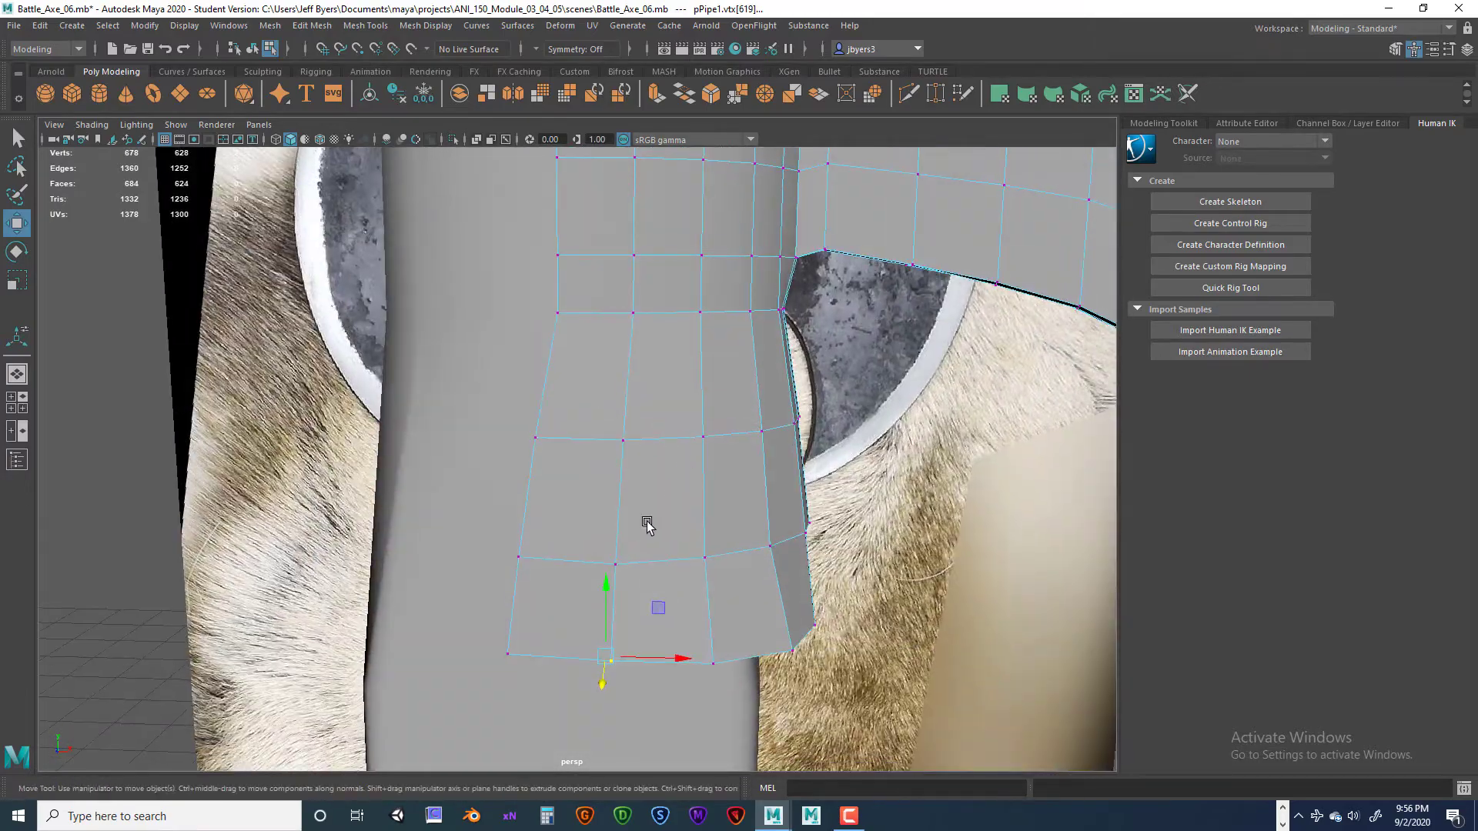
- Pull the vertex pair on the row above the bottom row outward in depth, checking its clearance from the handle in wireframe
left_click(624, 576)
left_click_drag(623, 576, 932, 476, "alt")
left_click(668, 506)
key("4")
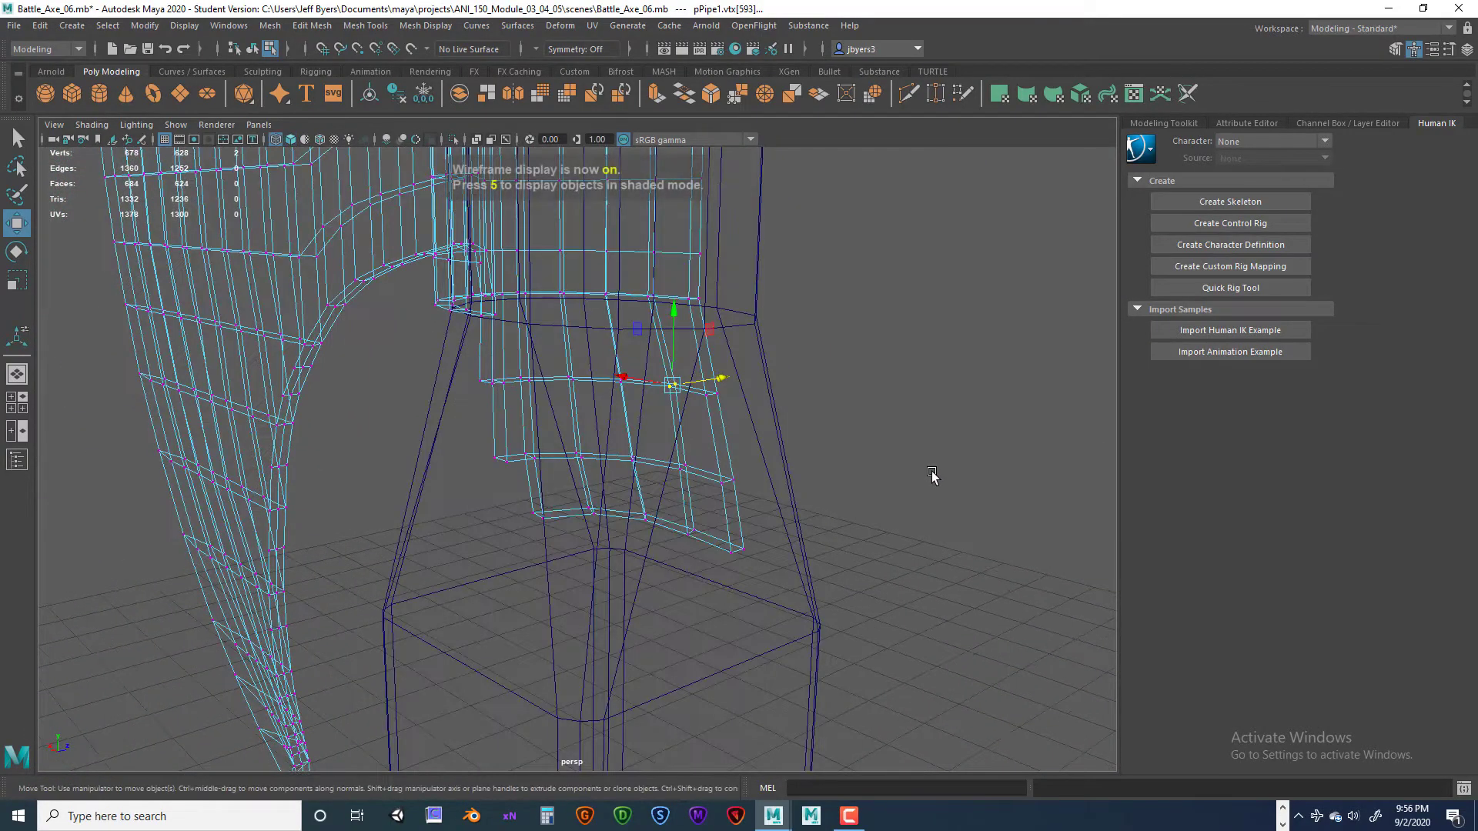
left_click_drag(910, 492, 697, 512, "alt")
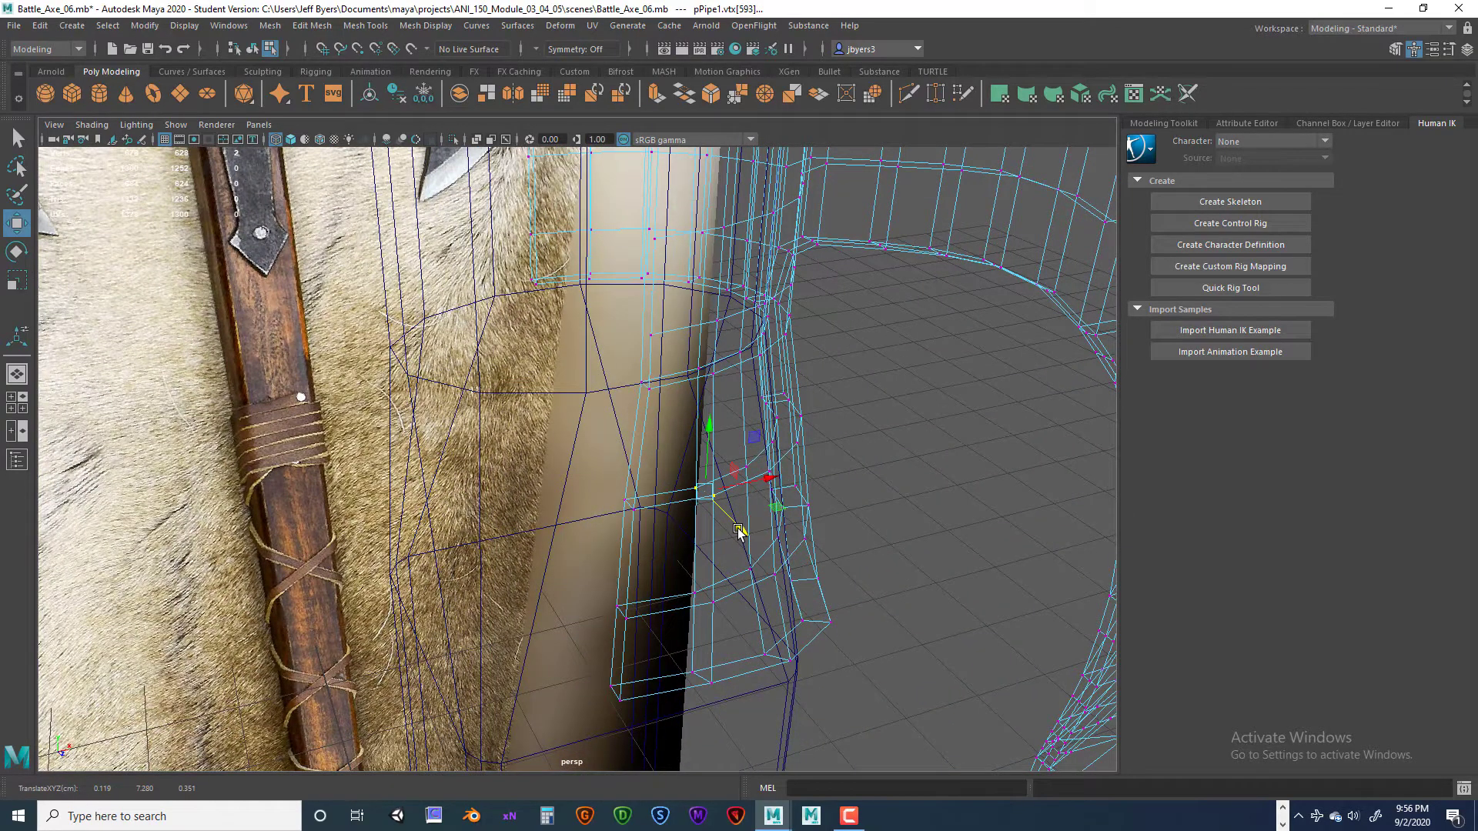
key("5")
mouse_move(753, 548)
left_mouse_down("alt")
mouse_move(693, 423)
mouse_move(650, 432)
mouse_move(640, 416)
mouse_move(650, 439)
mouse_move(637, 419)
mouse_move(621, 478)
mouse_move(535, 478)
mouse_move(607, 498)
mouse_move(640, 419)
mouse_move(628, 493)
mouse_move(641, 407)
mouse_move(620, 465)
left_mouse_up("alt")
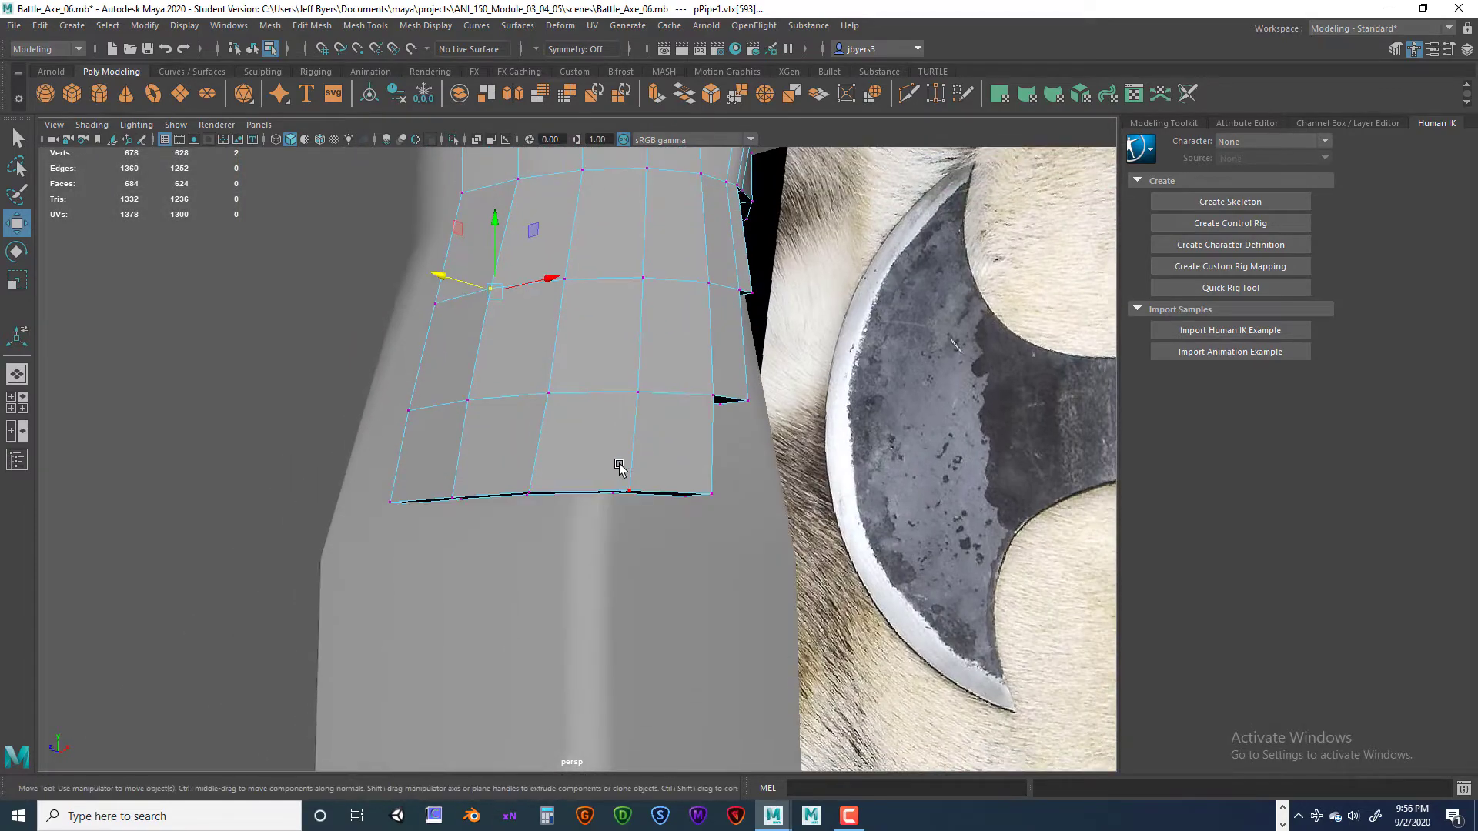
- Pull the bottom-edge vertex pair at the handle's rounded corner outward, and rotate and reposition the neighbouring pair to even the rim
left_click_drag(662, 527, 606, 480, "alt")
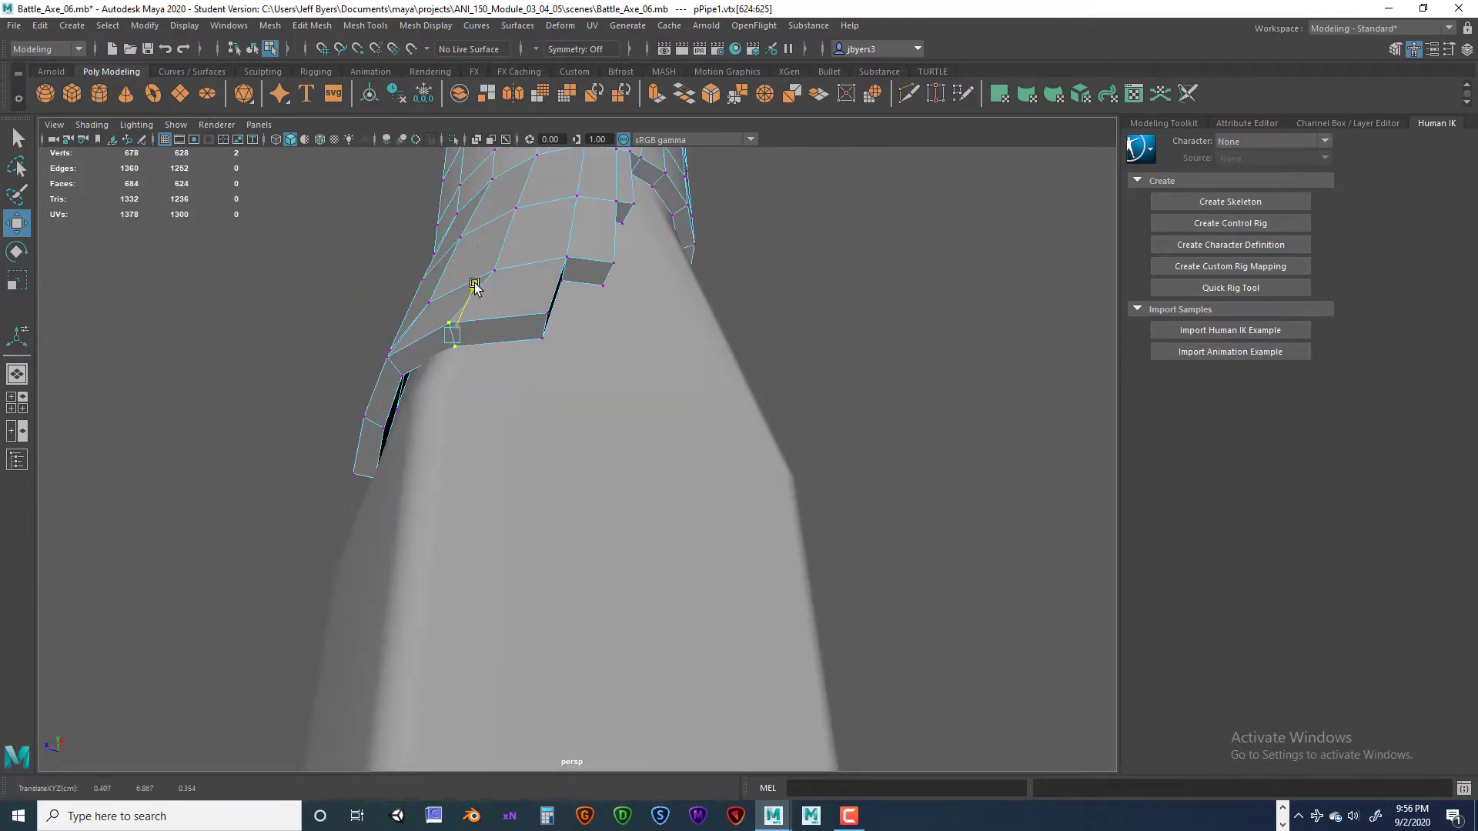
left_click_drag(470, 318, 531, 330, "alt")
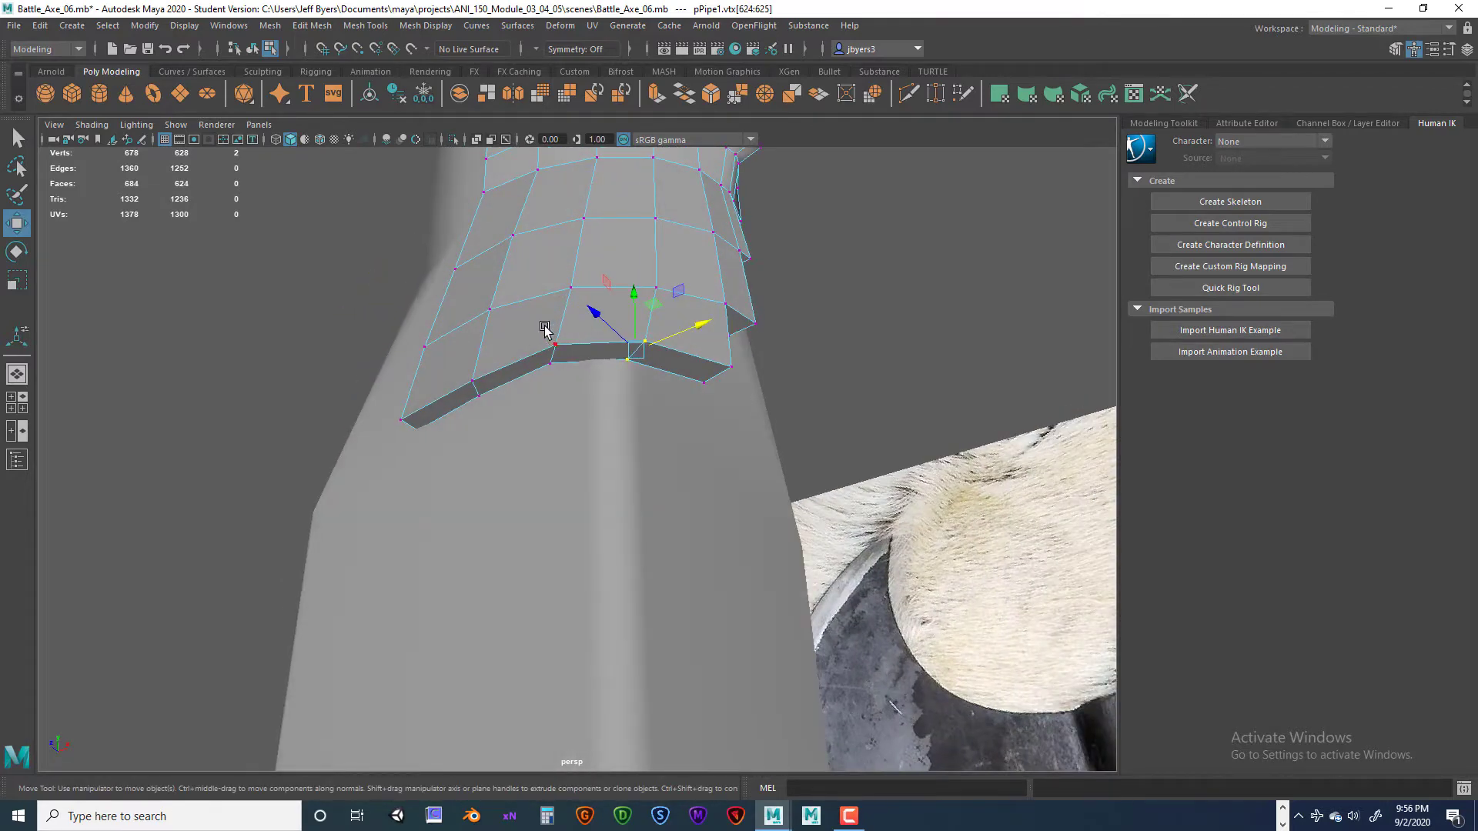
left_click_drag(595, 394, 612, 403, "alt")
key("e")
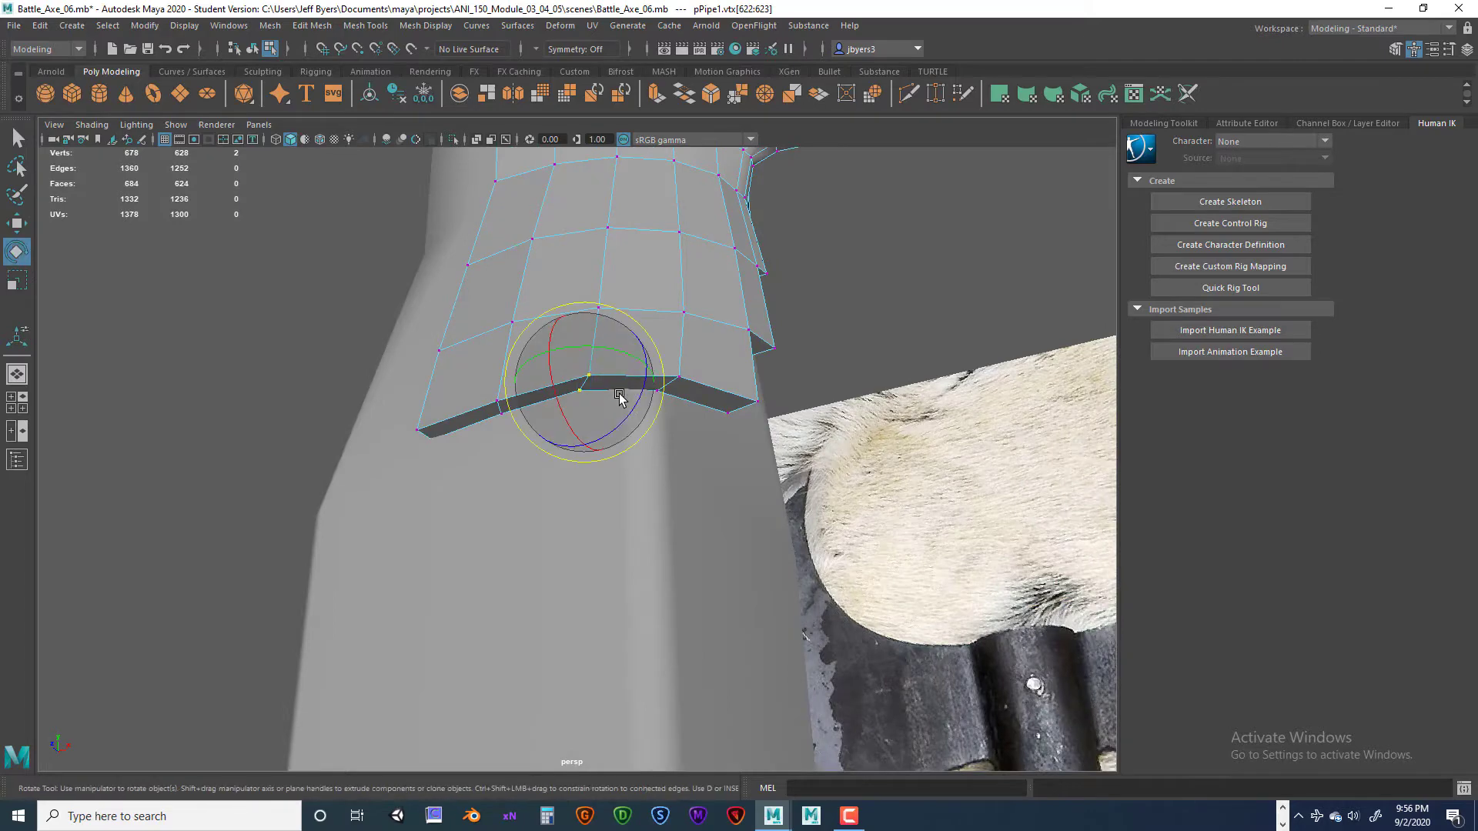
left_click_drag(595, 350, 619, 421, "alt")
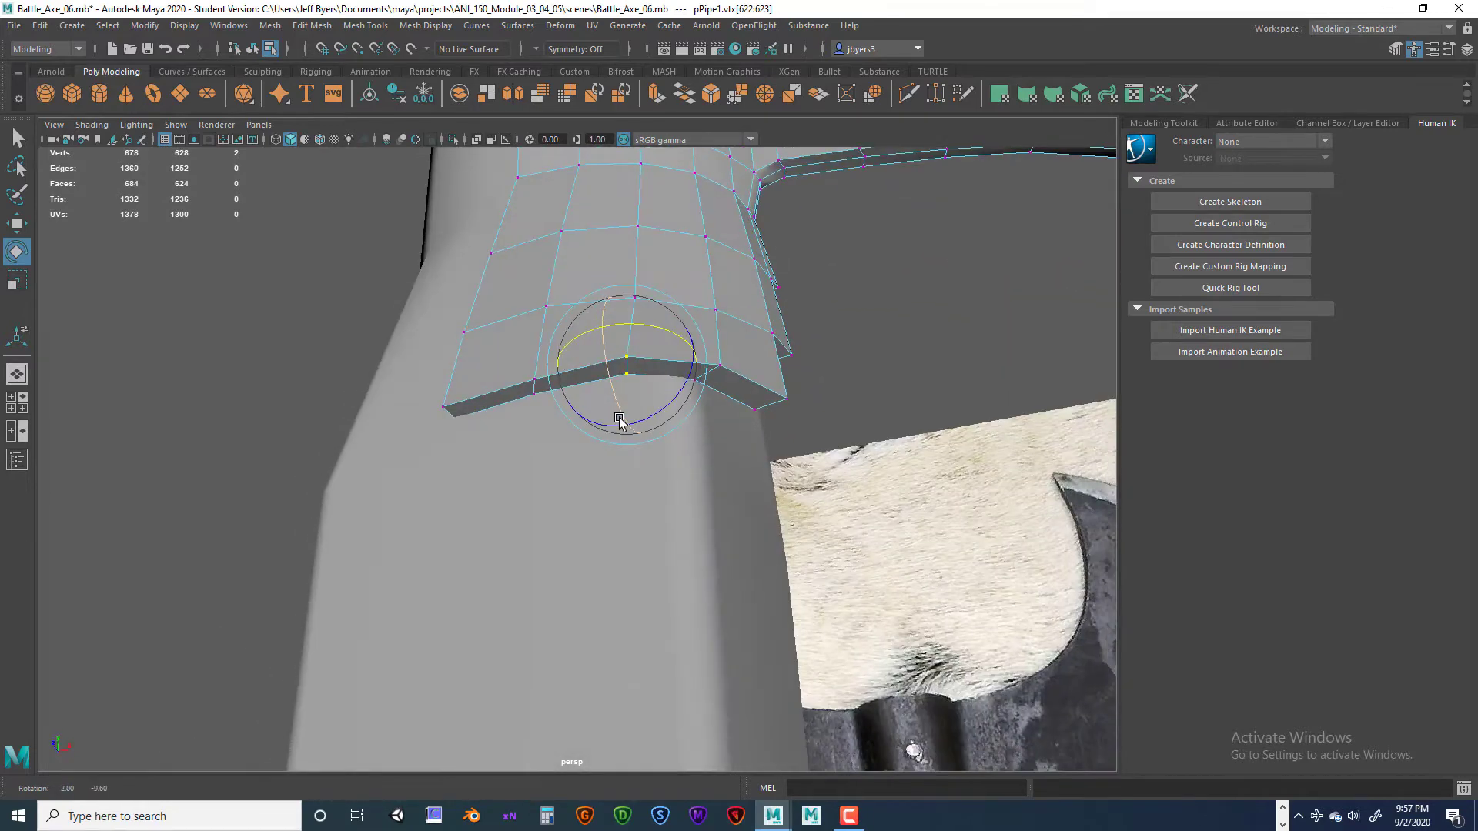
key("w")
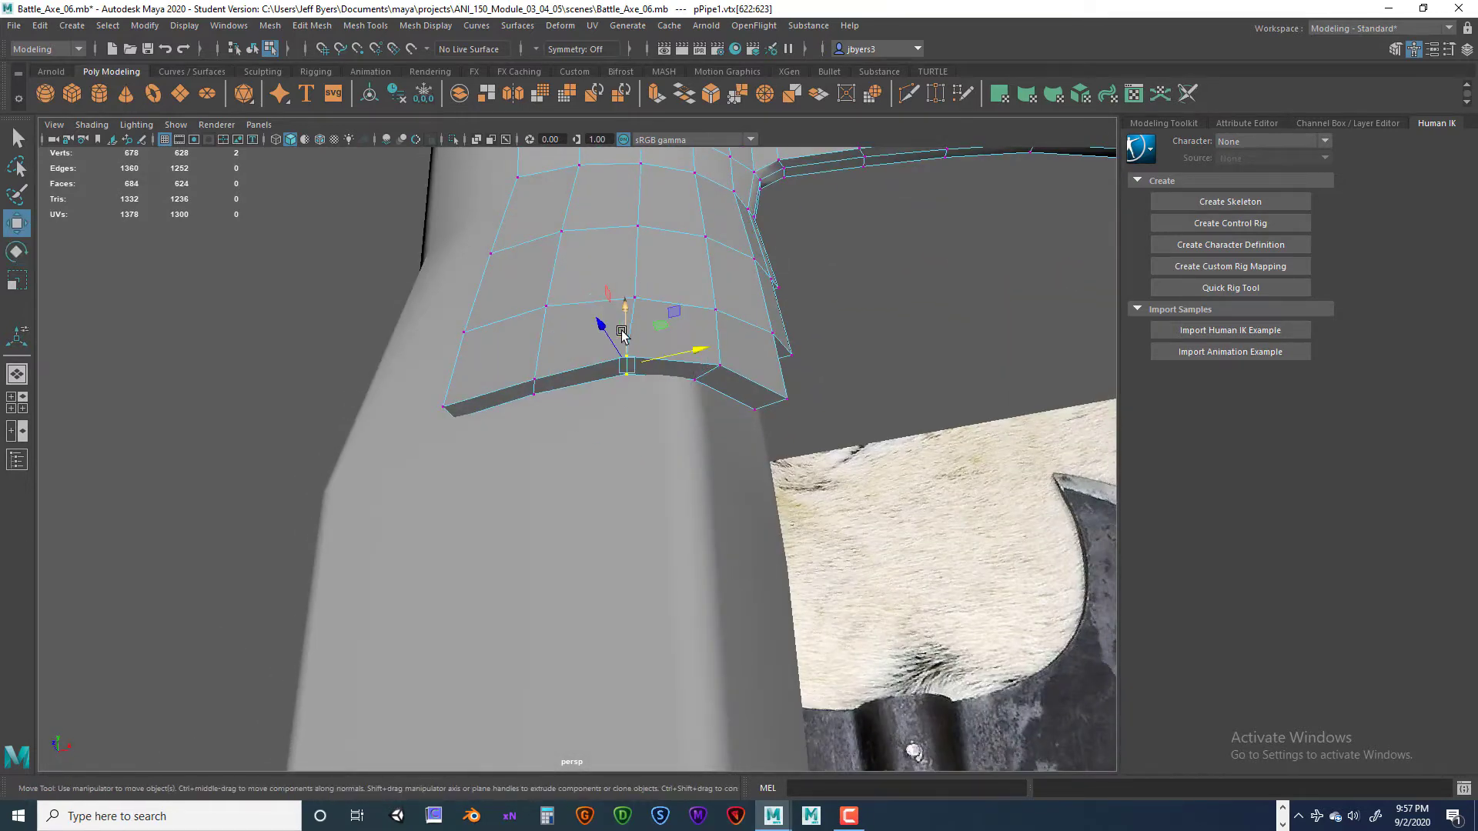
left_click_drag(636, 359, 595, 395, "alt")
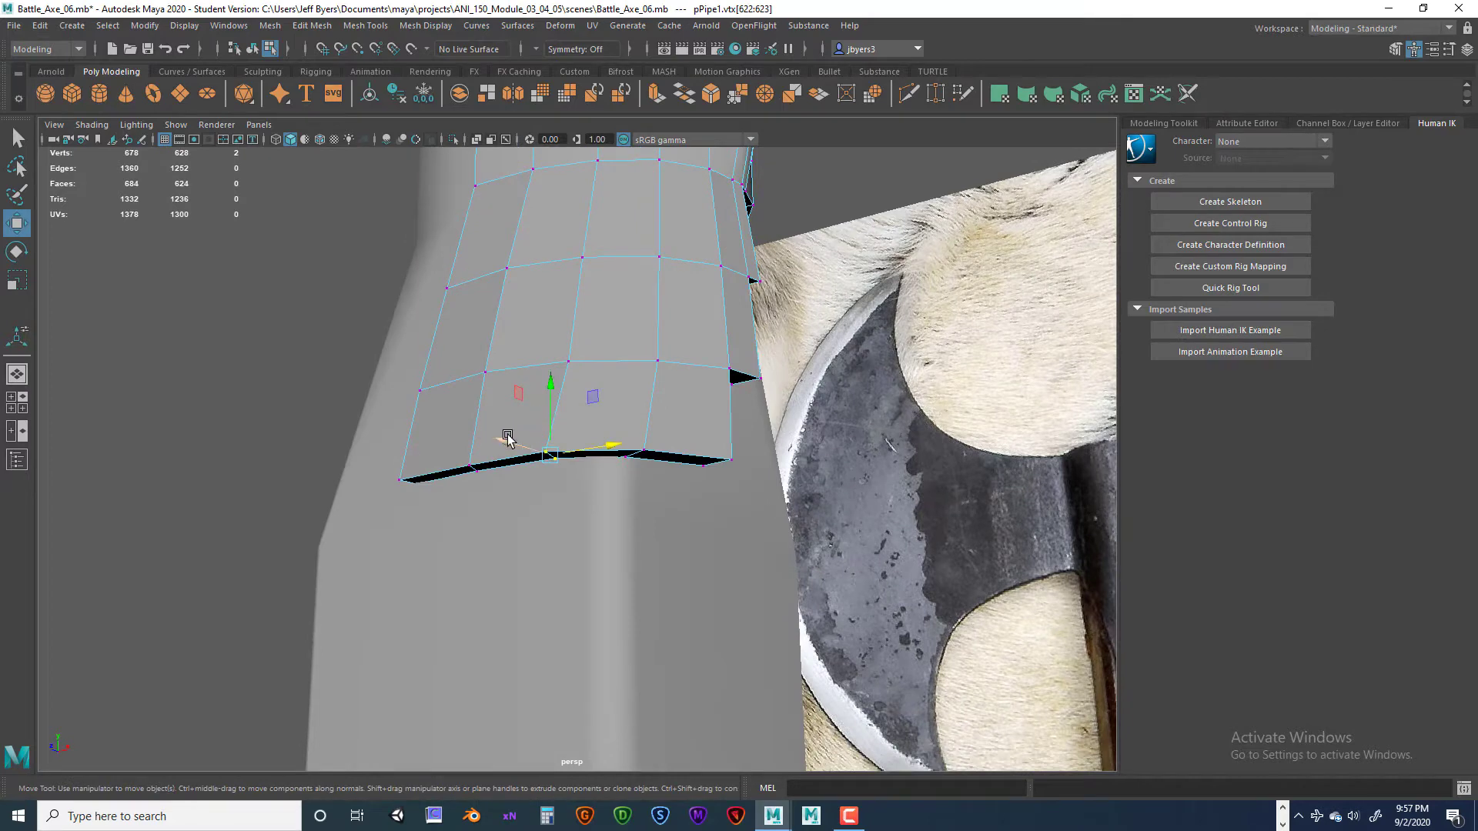
left_click_drag(512, 445, 657, 394, "alt")
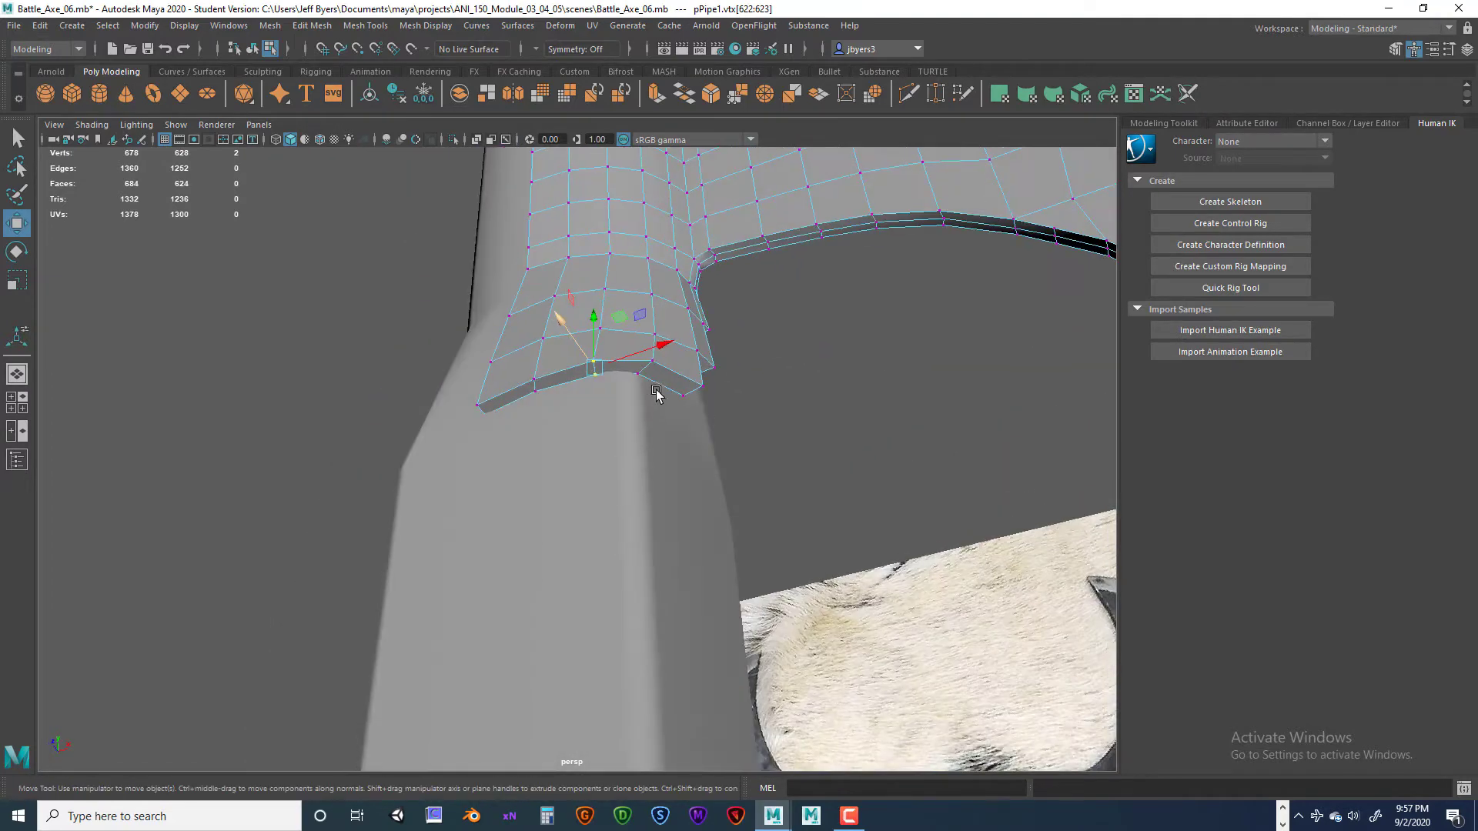
- Isolate the axe head to select the three bottom rim faces farthest from the blade, and bring the handle back into view
right_click_drag(652, 373, 650, 356)
right_click_drag(651, 416, 651, 416)
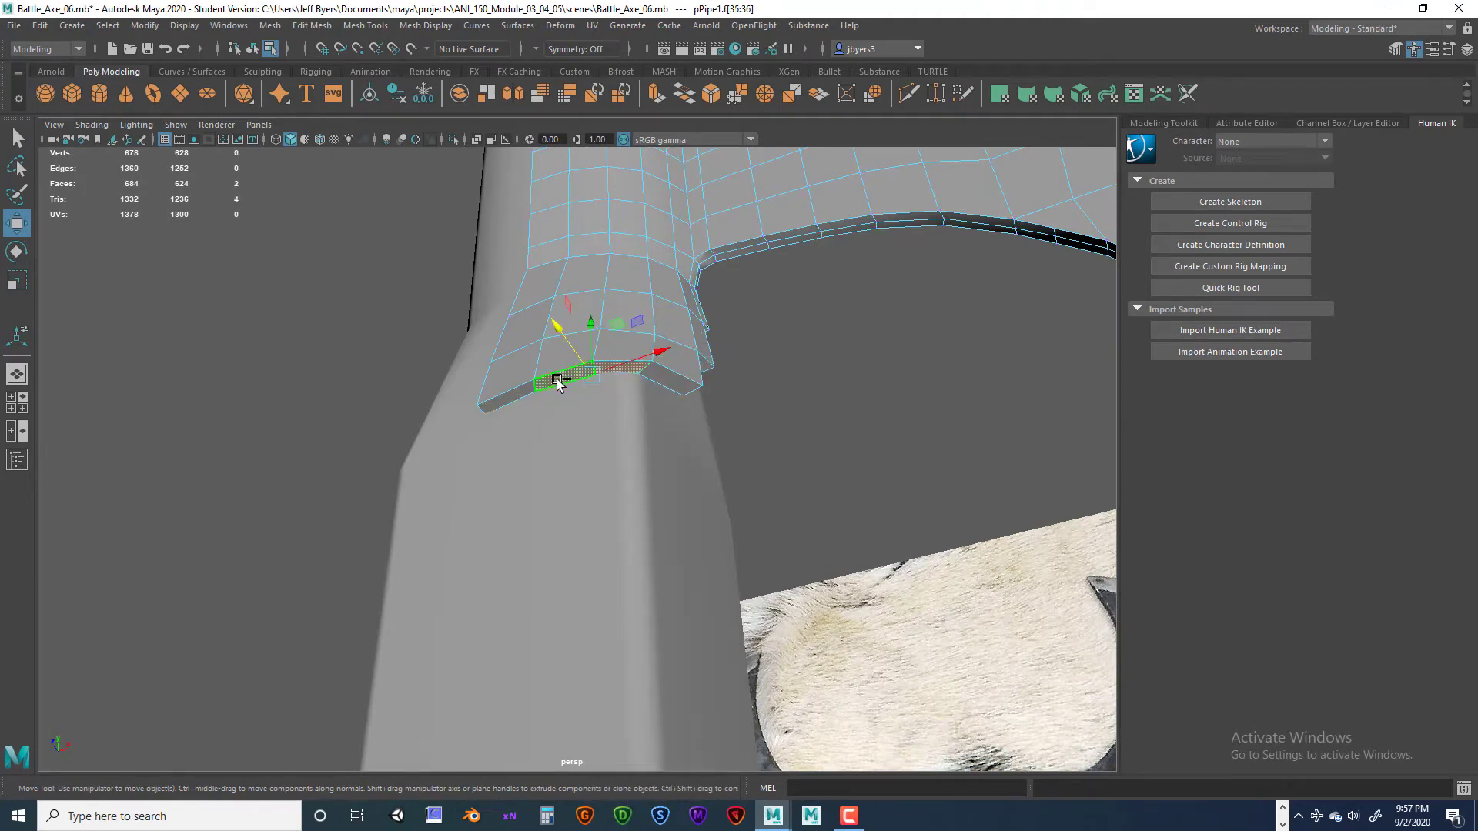
right_click_drag(685, 192, 659, 289)
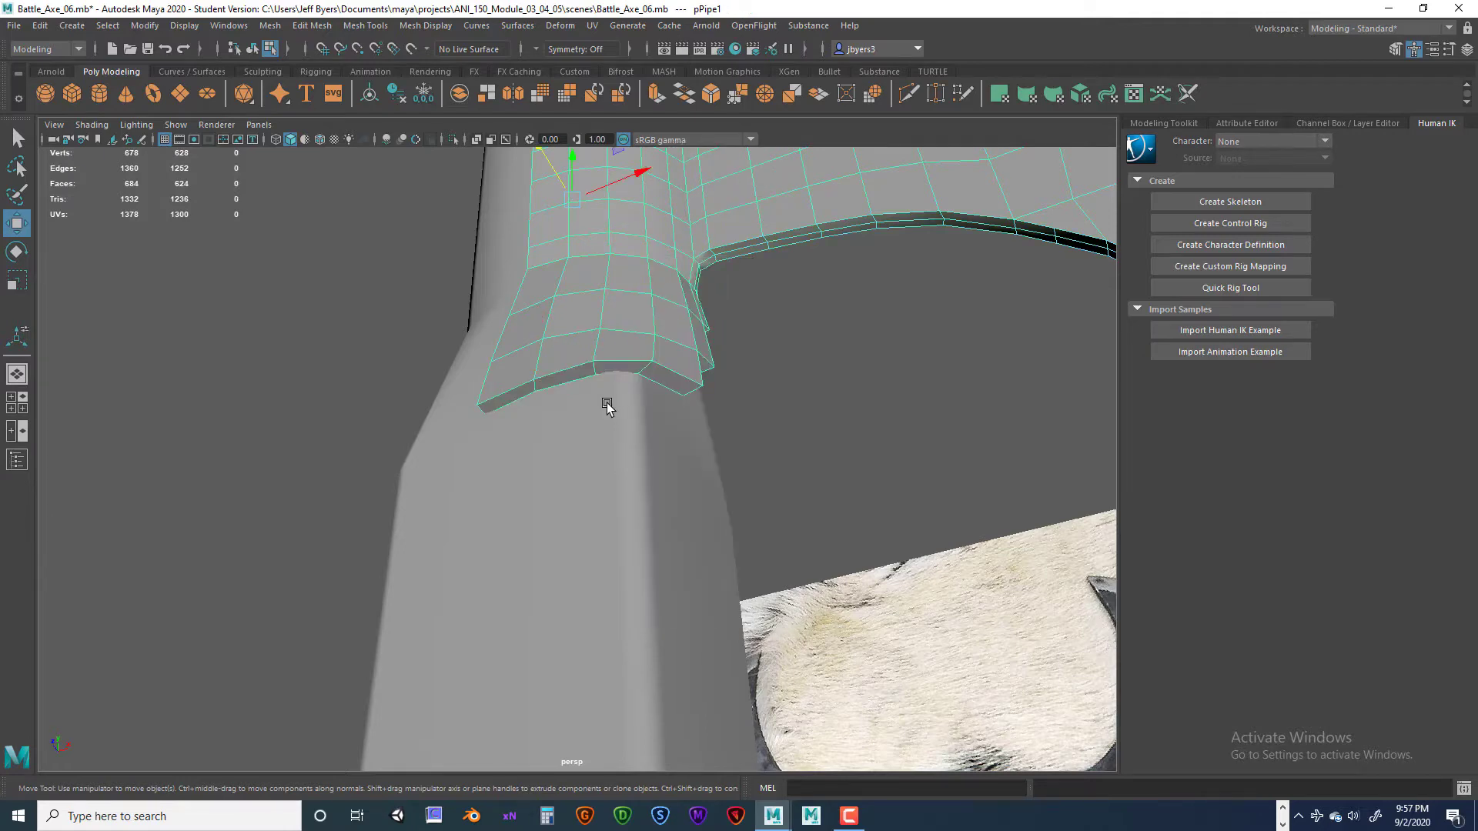
key("ctrl+1")
mouse_move(654, 389)
left_mouse_down("alt")
mouse_move(554, 369)
mouse_move(483, 378)
mouse_move(499, 402)
mouse_move(588, 432)
mouse_move(644, 475)
mouse_move(700, 452)
mouse_move(783, 461)
mouse_move(775, 403)
mouse_move(672, 394)
left_mouse_up("alt")
right_click(643, 372)
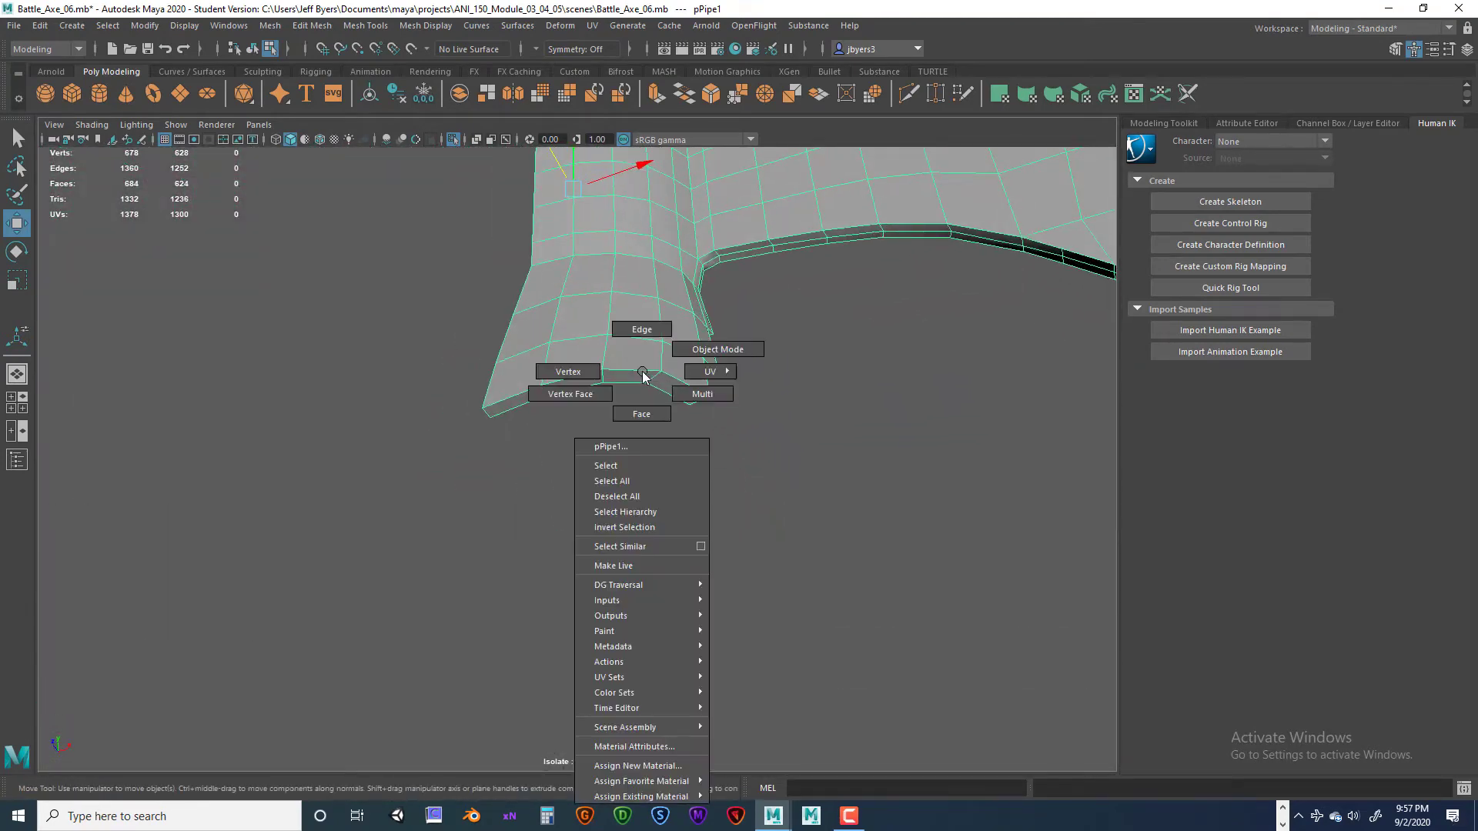
right_click_drag(642, 372, 637, 418)
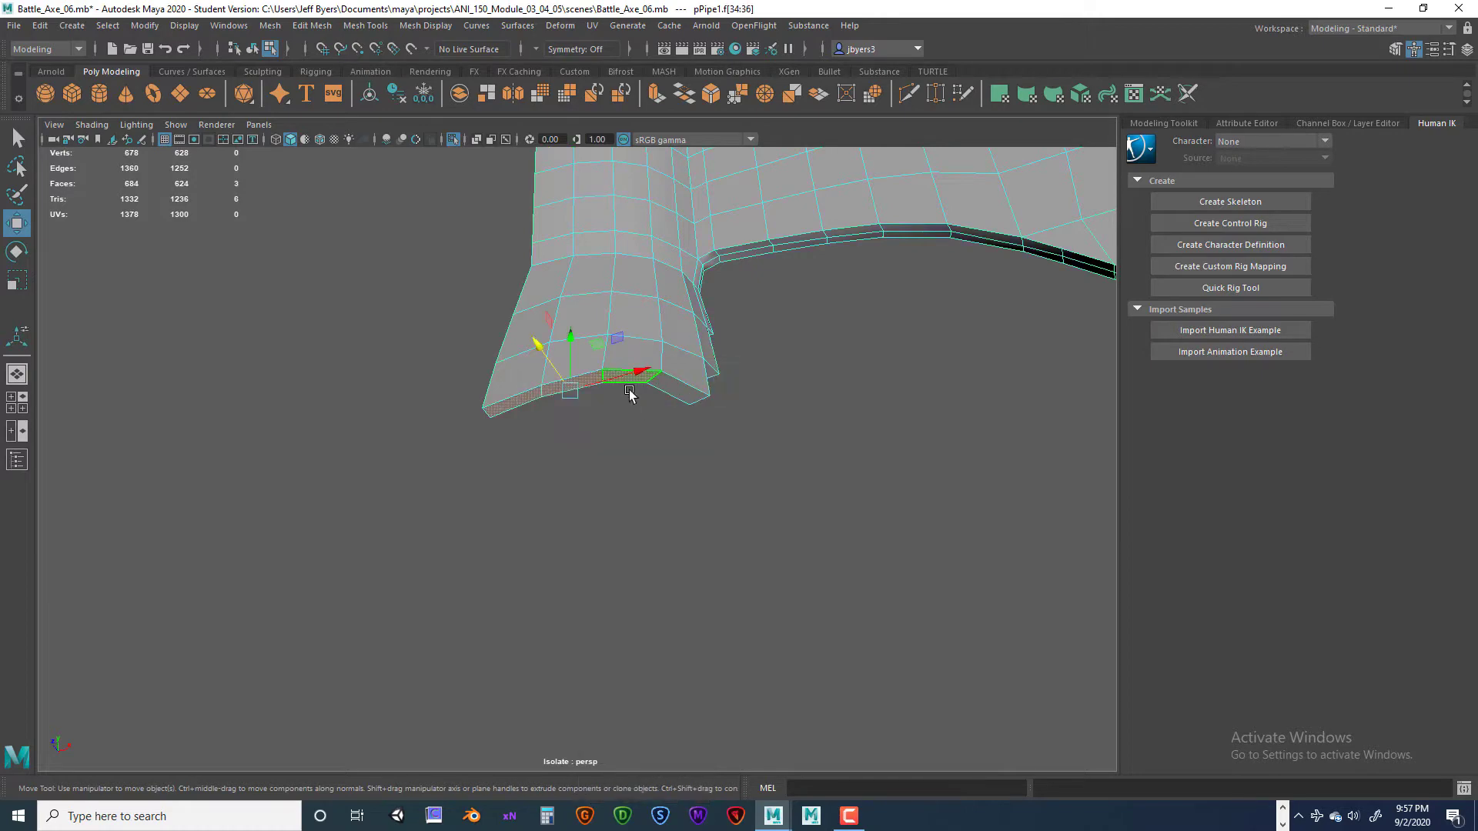
left_click_drag(680, 442, 679, 474, "alt")
key("ctrl+1")
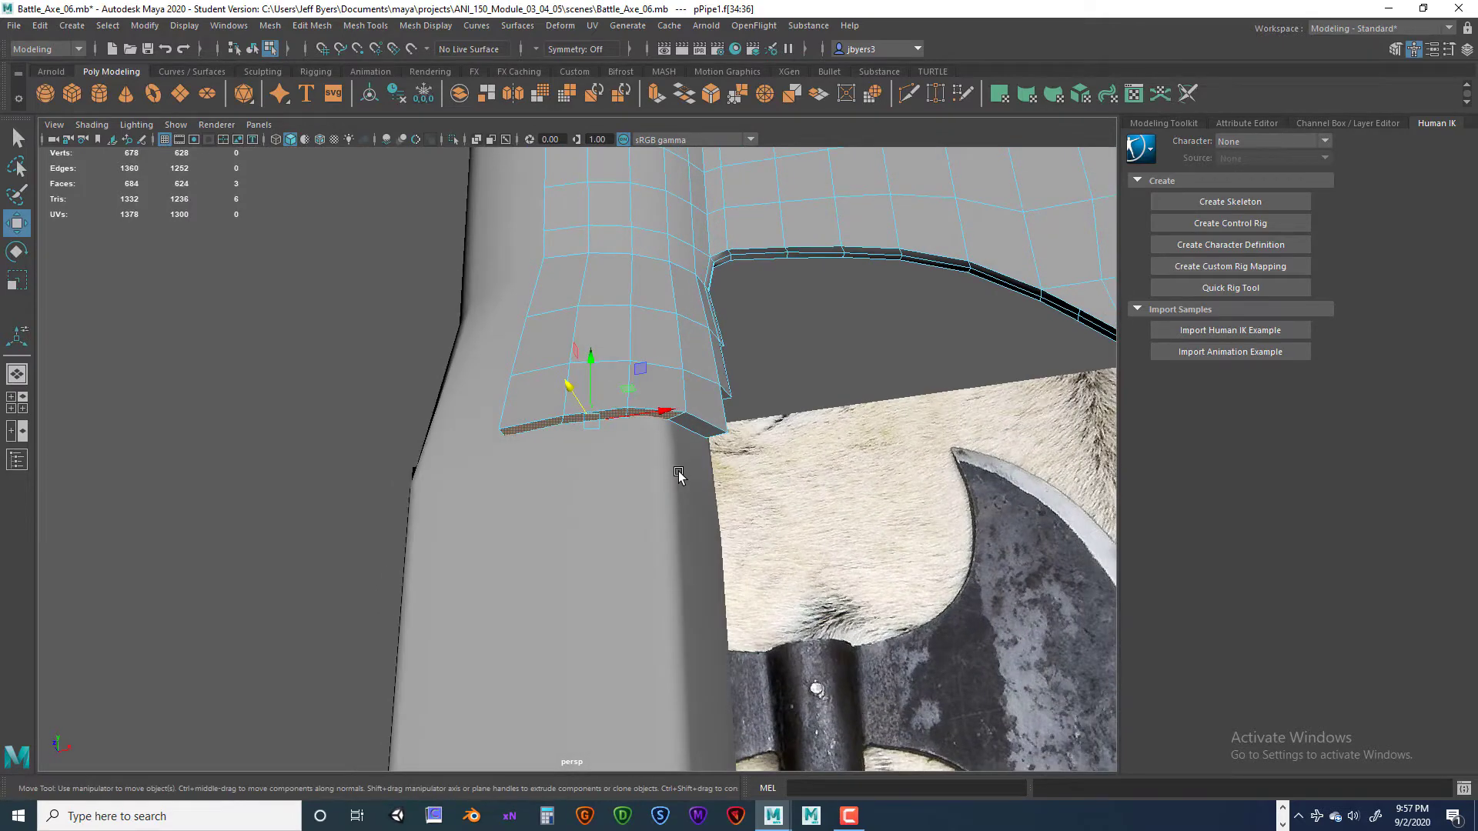
- Extrude the three selected faces straight down as a fourth, narrower row of the flap
key("ctrl+e")
key("w")
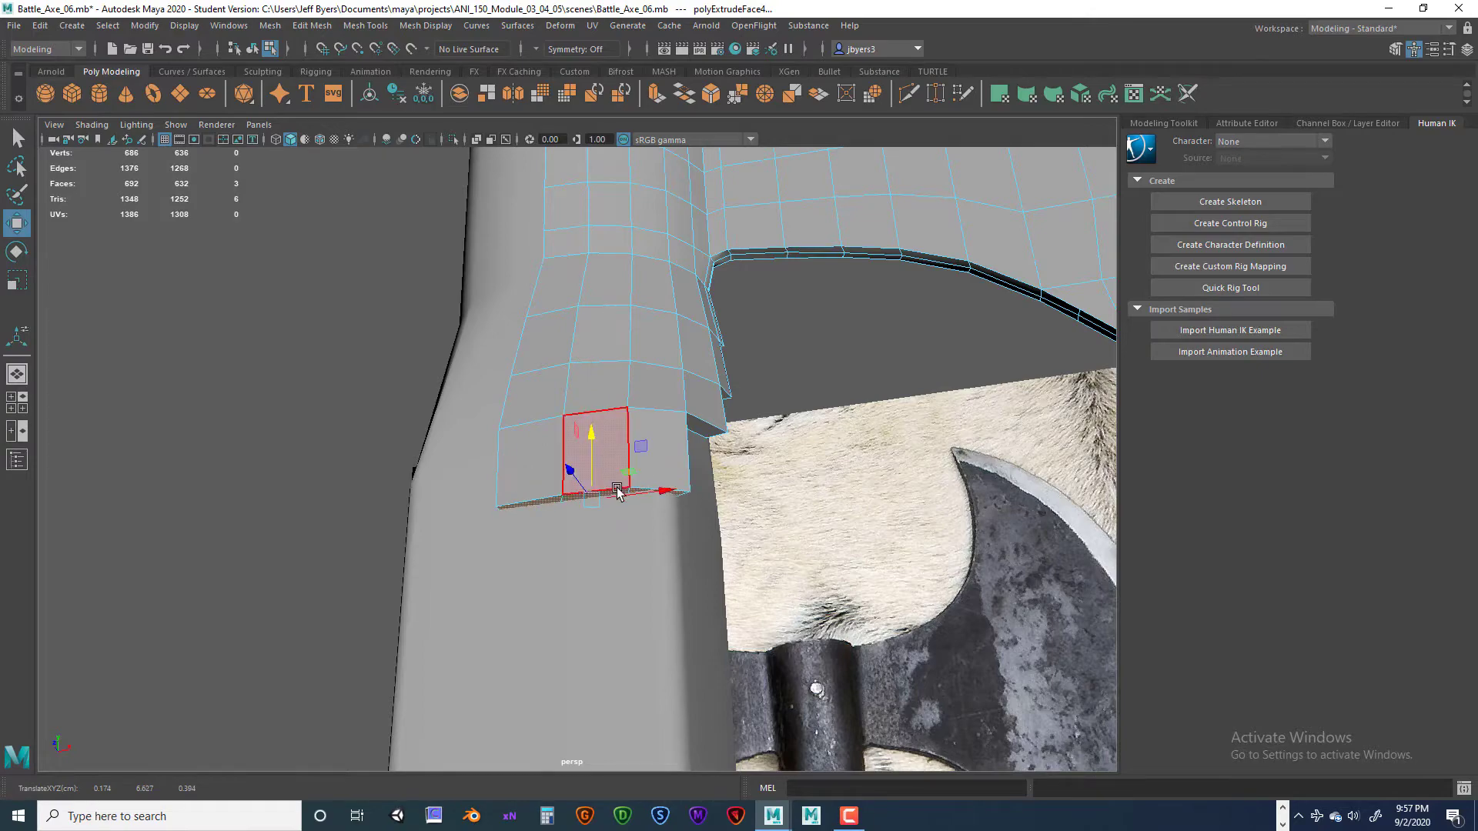
left_click_drag(619, 493, 644, 582, "alt")
left_click_drag(667, 504, 646, 522, "alt")
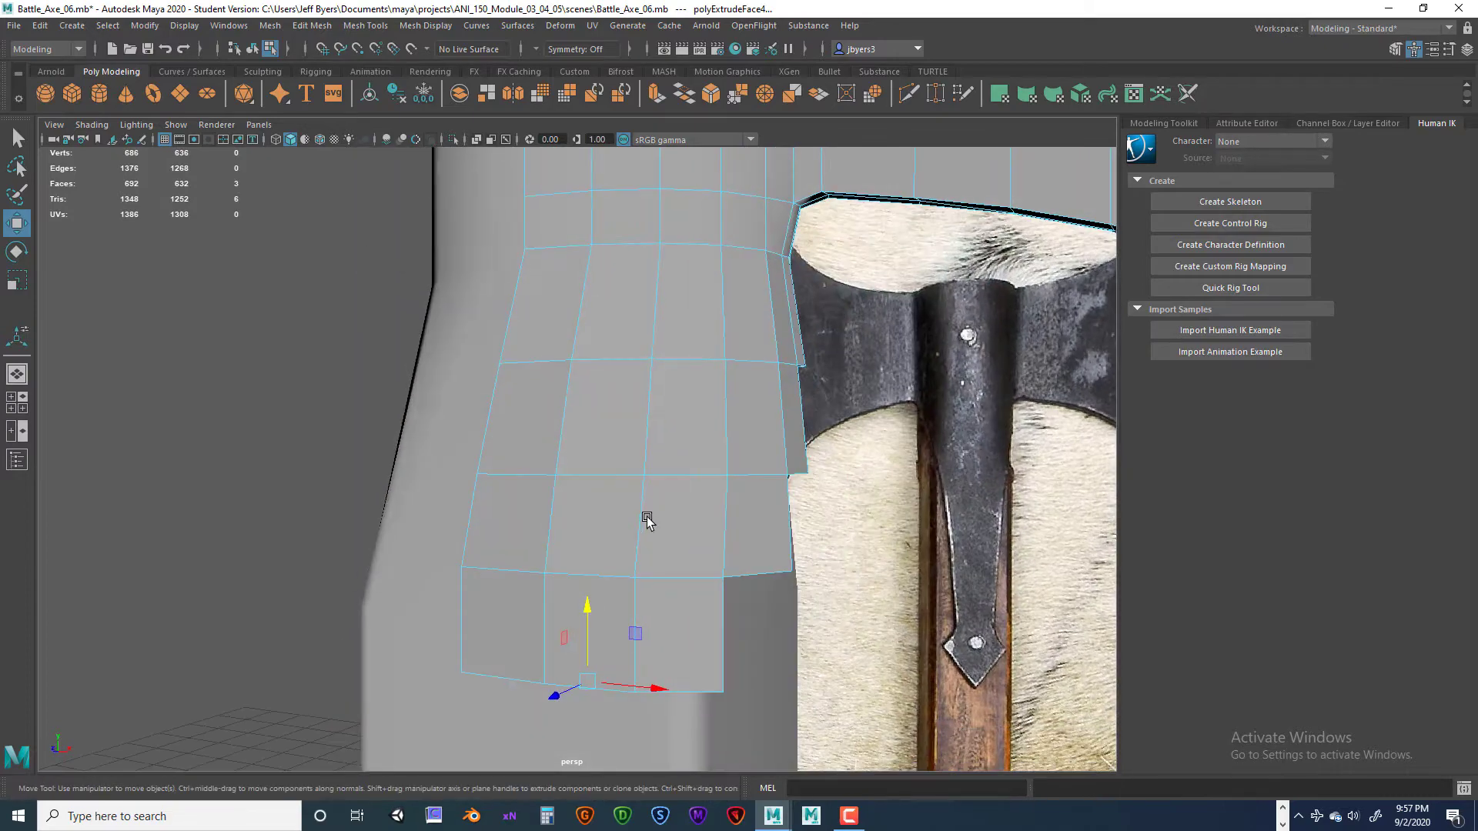
left_click_drag(637, 469, 676, 545, "alt")
- Return to object mode and compare the flap's stepped outline with the front reference image
right_click(631, 415)
left_click(619, 489)
key("space")
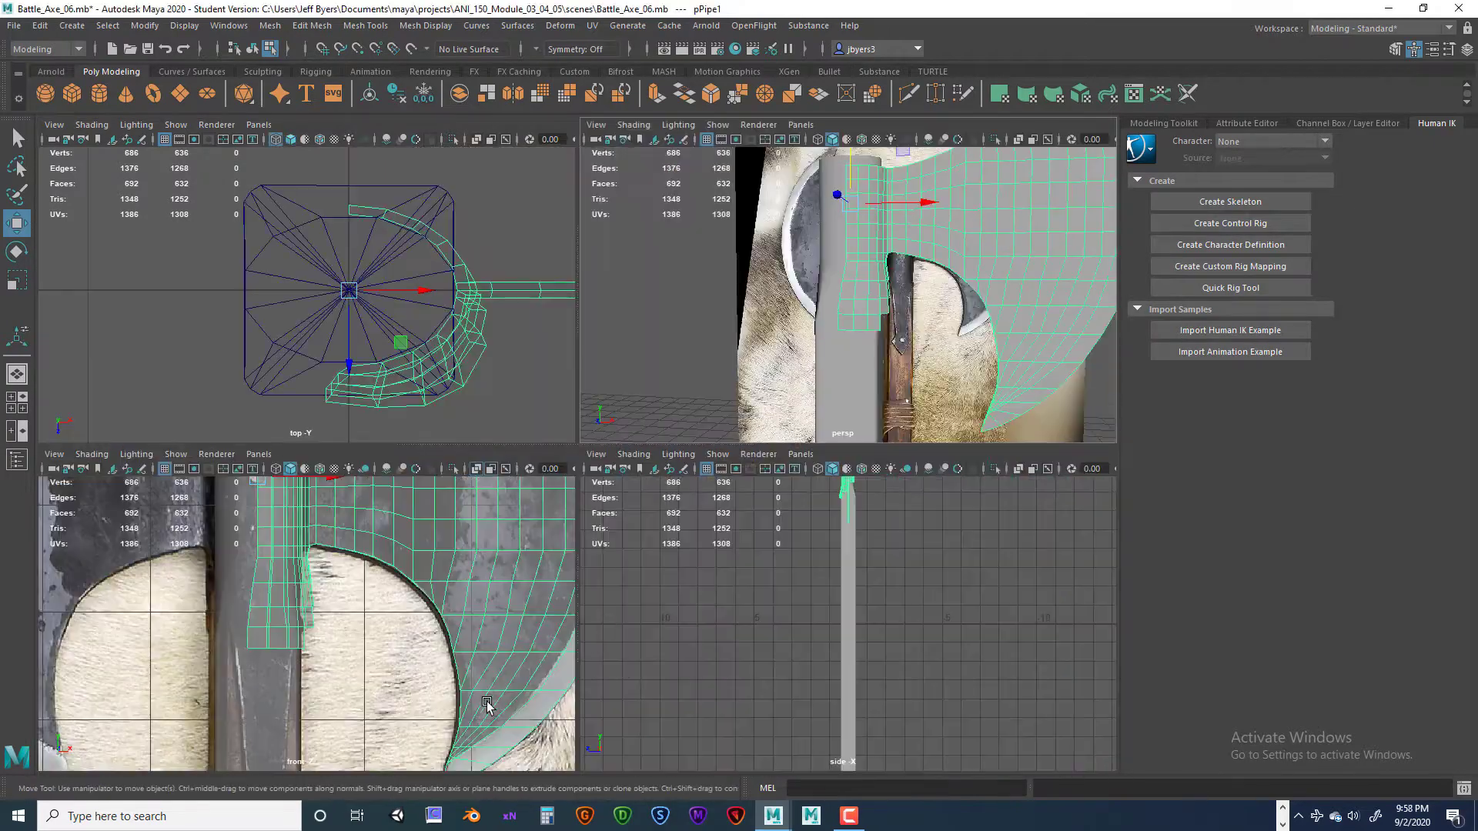
key("space")
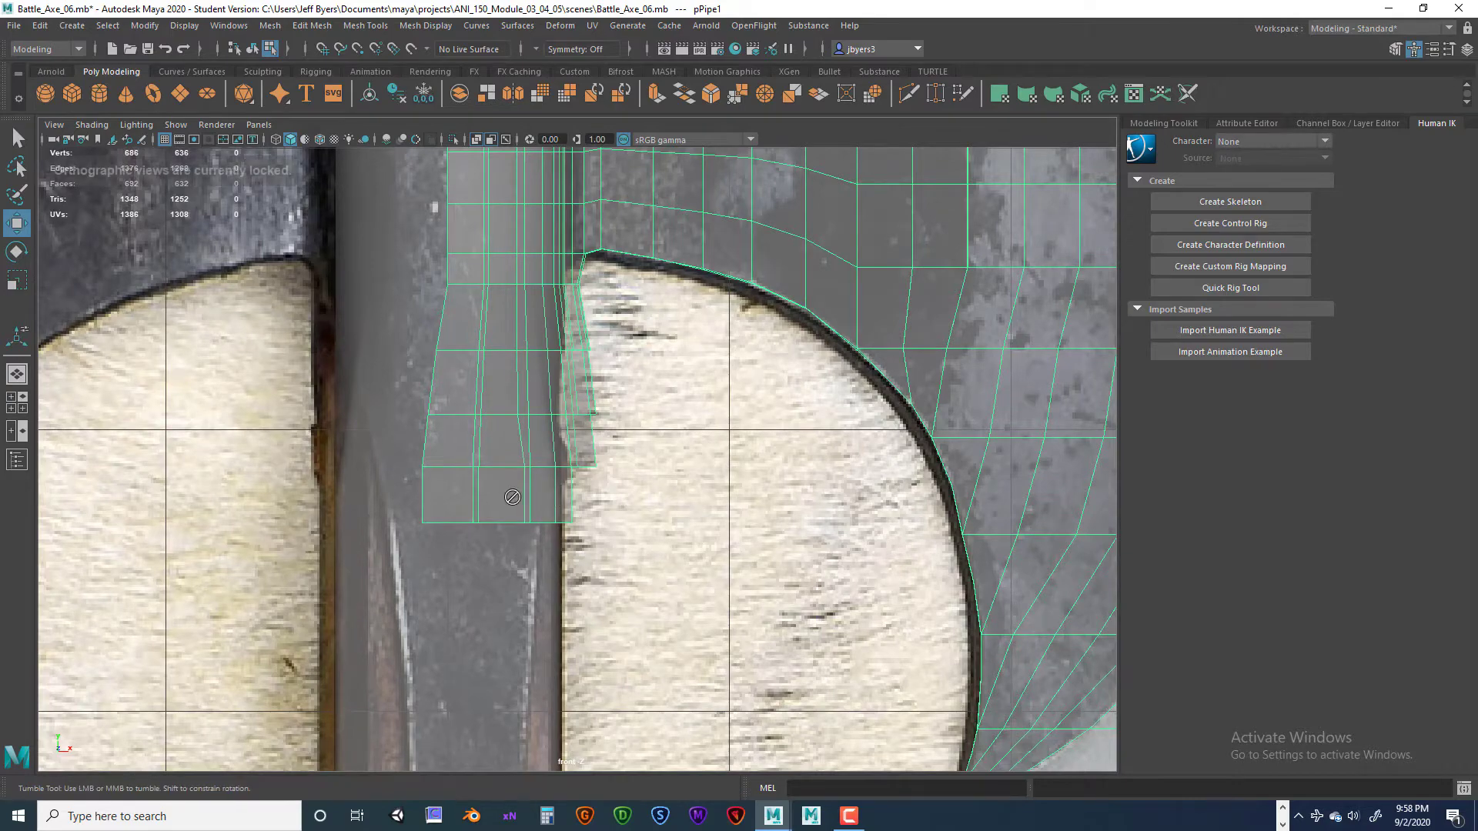
key("space")
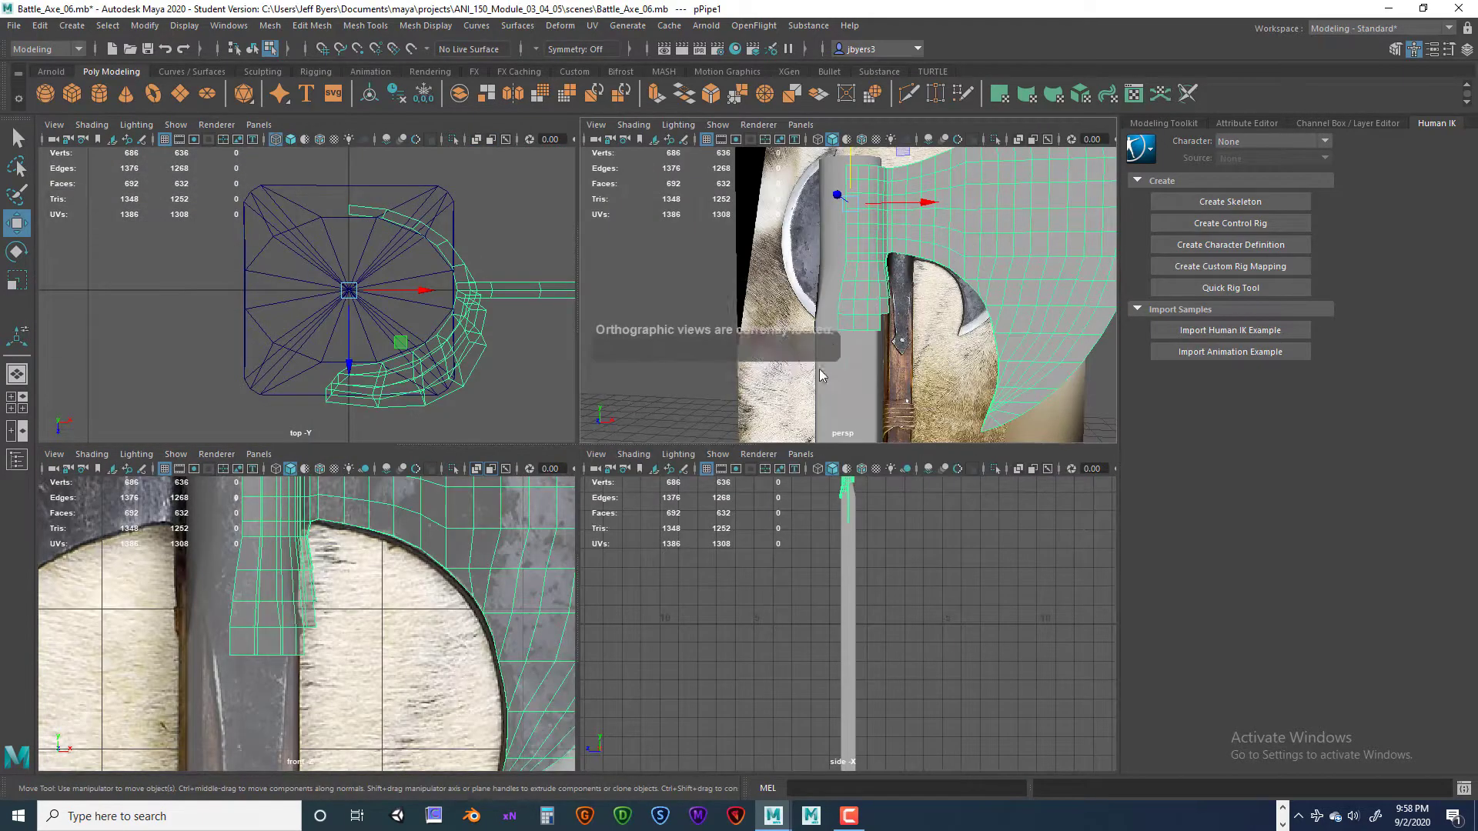
key("space")
- Isolate the axe head and raise the lower corner vertex pair of the flap's first row on the blade side, sloping the step
left_click_drag(645, 443, 510, 360, "alt")
key("ctrl+1")
scroll(568, 455, "up", 4)
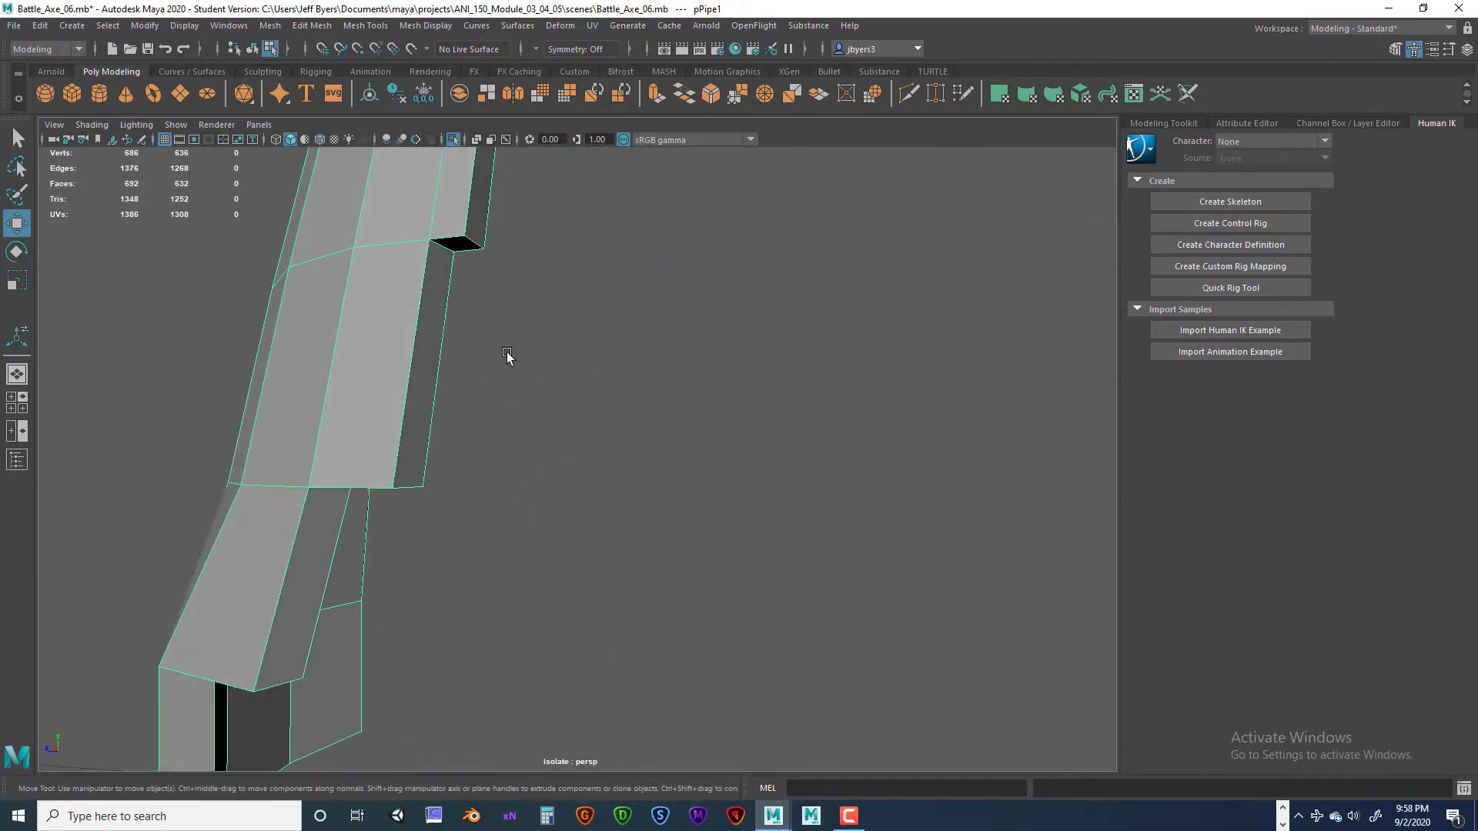
middle_click_drag(504, 350, 572, 486, "alt")
right_click_drag(563, 392, 511, 384)
left_click_drag(544, 413, 610, 339, "alt")
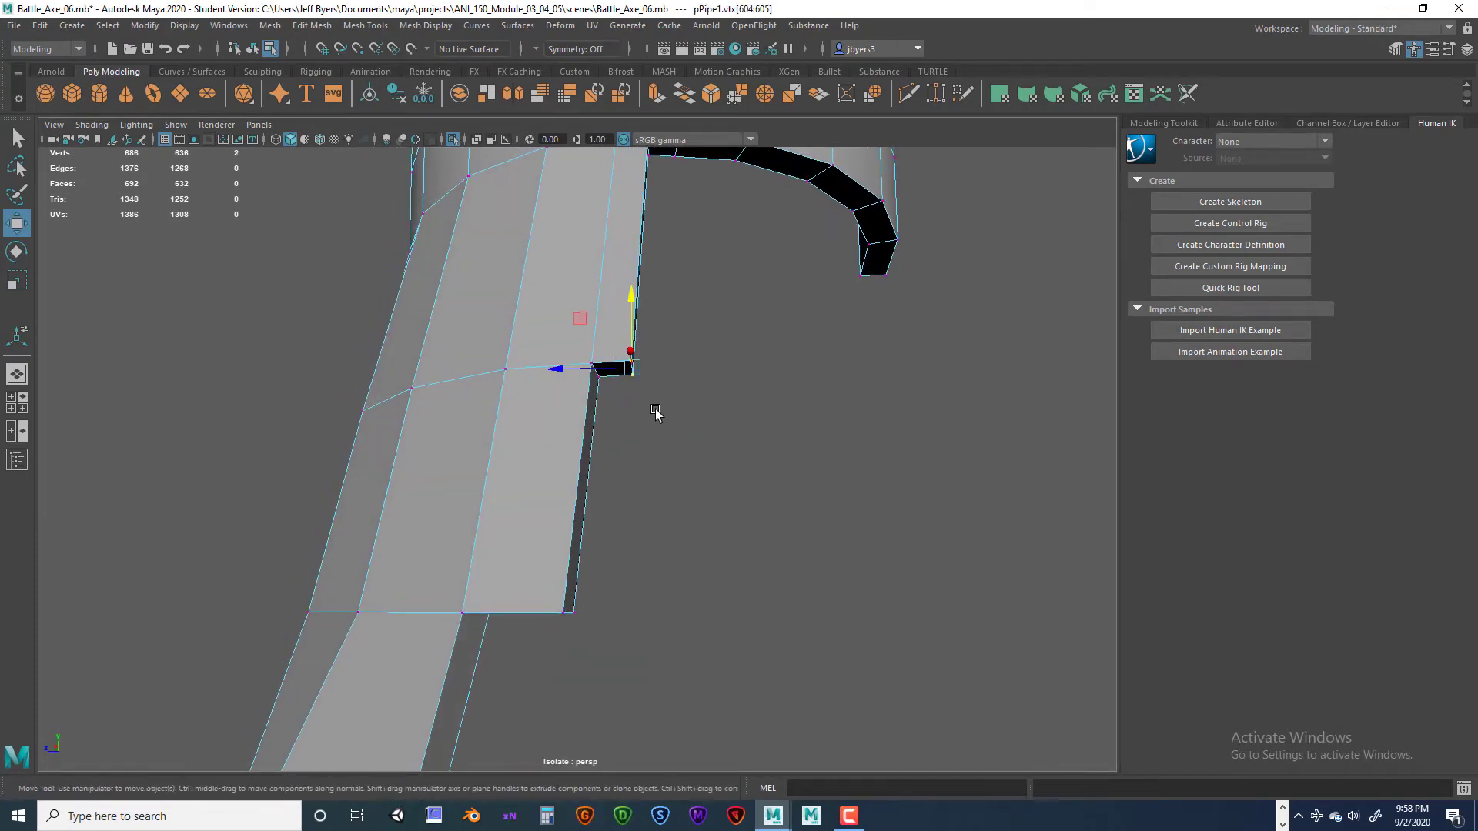
left_click_drag(655, 413, 668, 471, "alt")
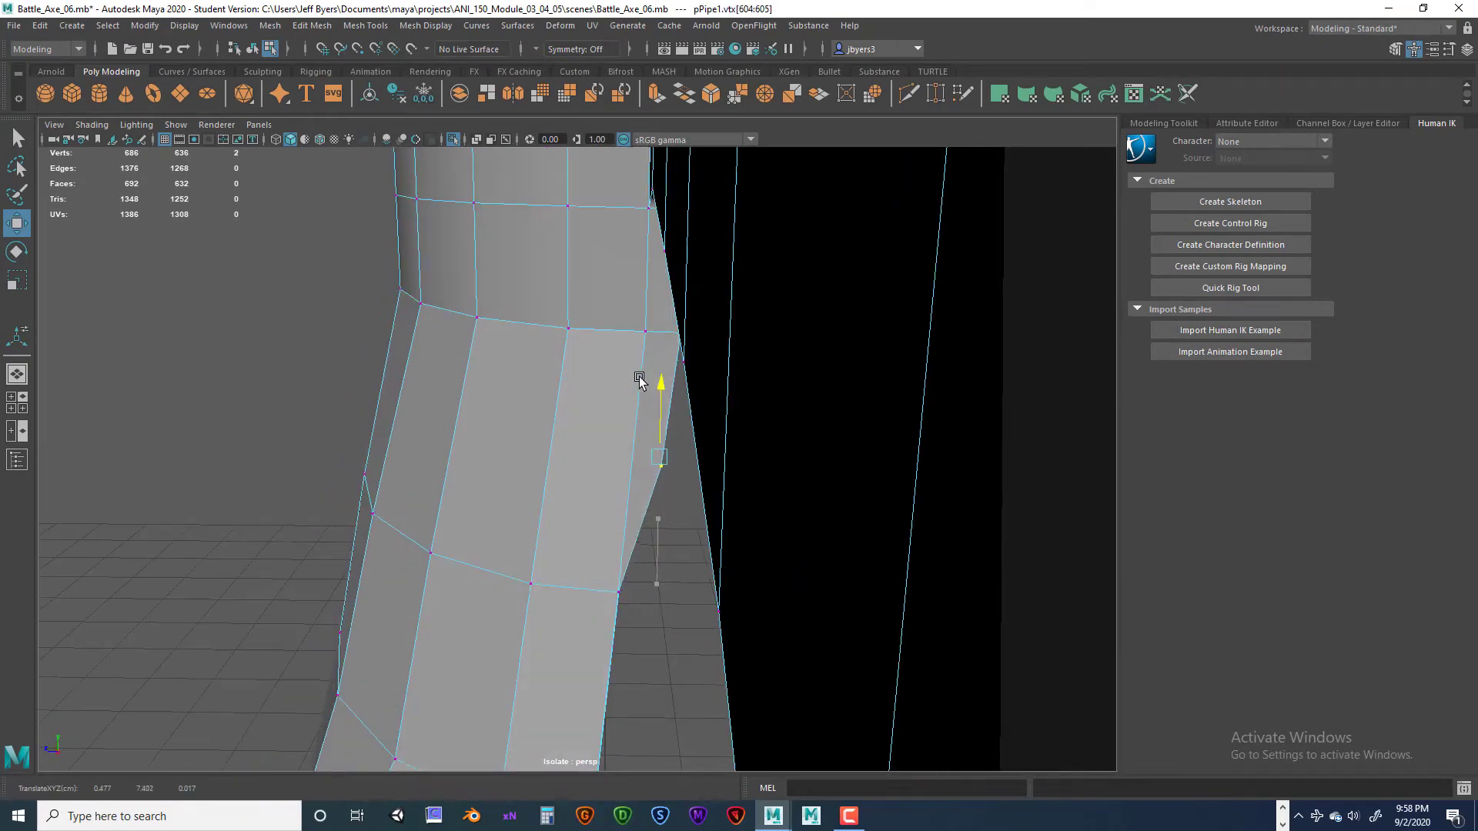
left_click_drag(635, 380, 730, 531, "alt")
- Raise the lower corner vertex pair of the flap's second row on the blade side to slope that step
left_click_drag(729, 519, 696, 549, "alt")
left_click_drag(642, 597, 625, 460)
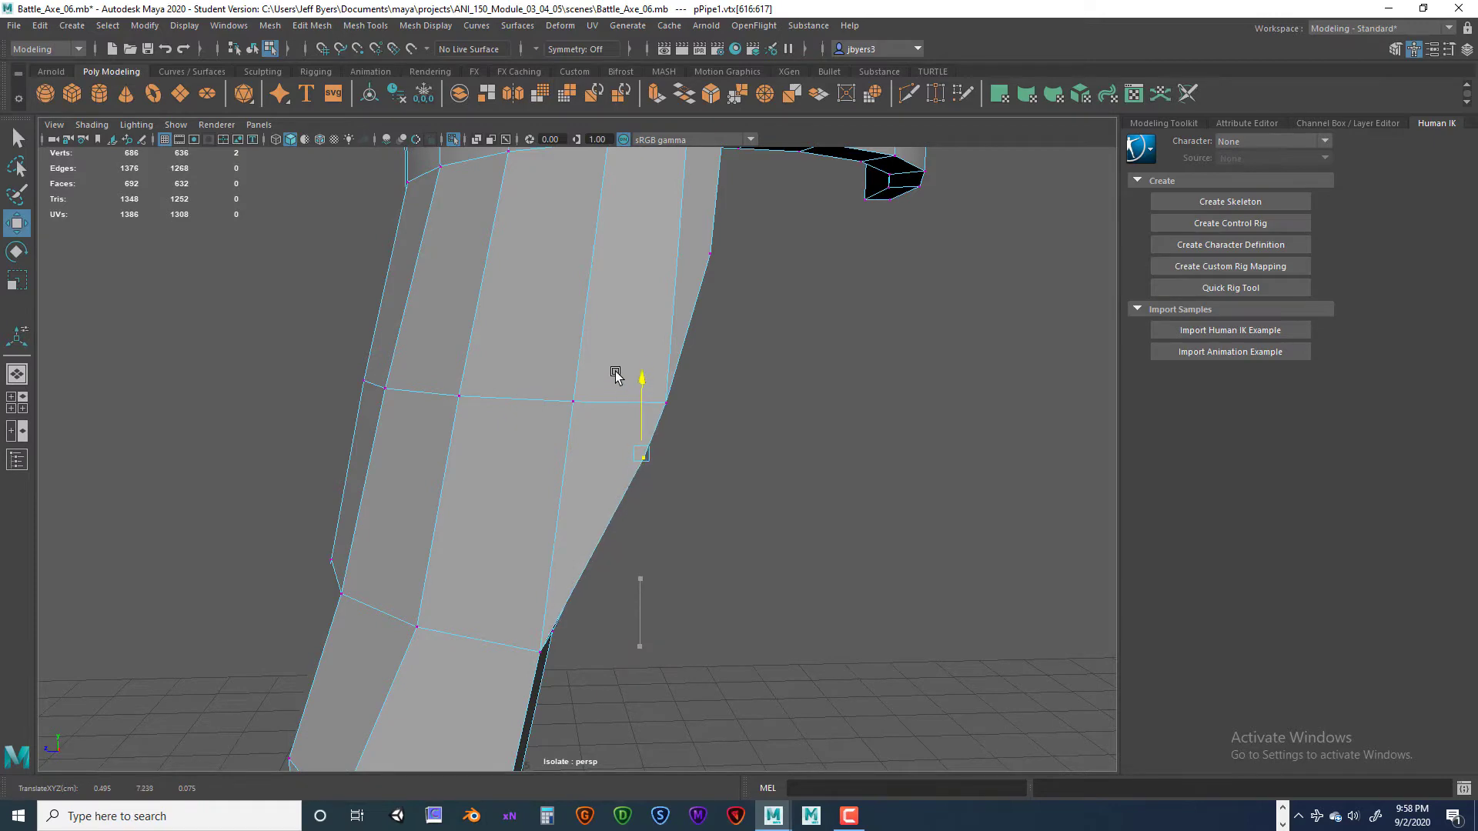
left_click_drag(626, 454, 597, 502, "alt")
right_click_drag(597, 502, 542, 541, "alt")
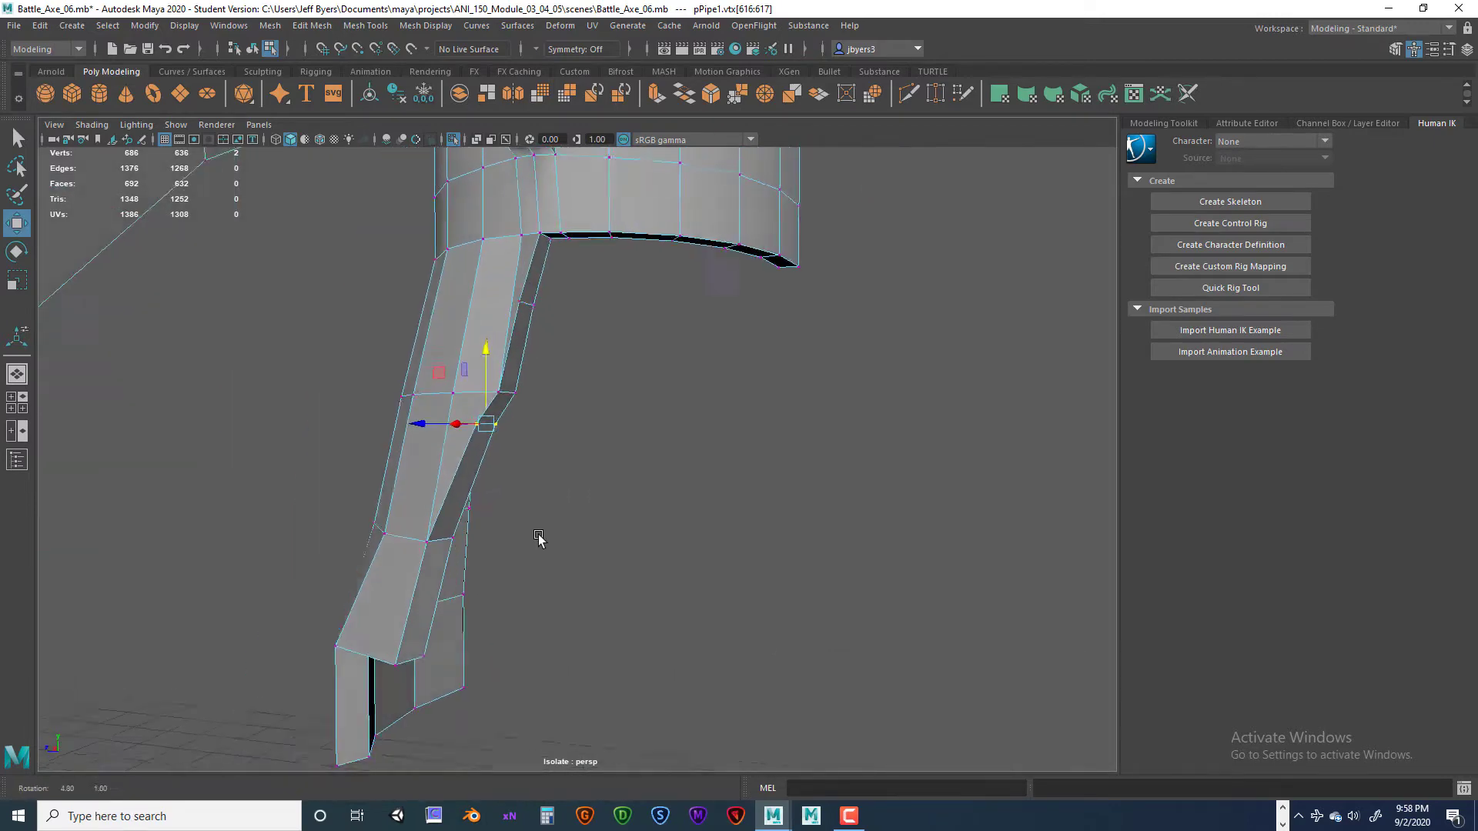
left_click_drag(541, 541, 568, 461, "alt")
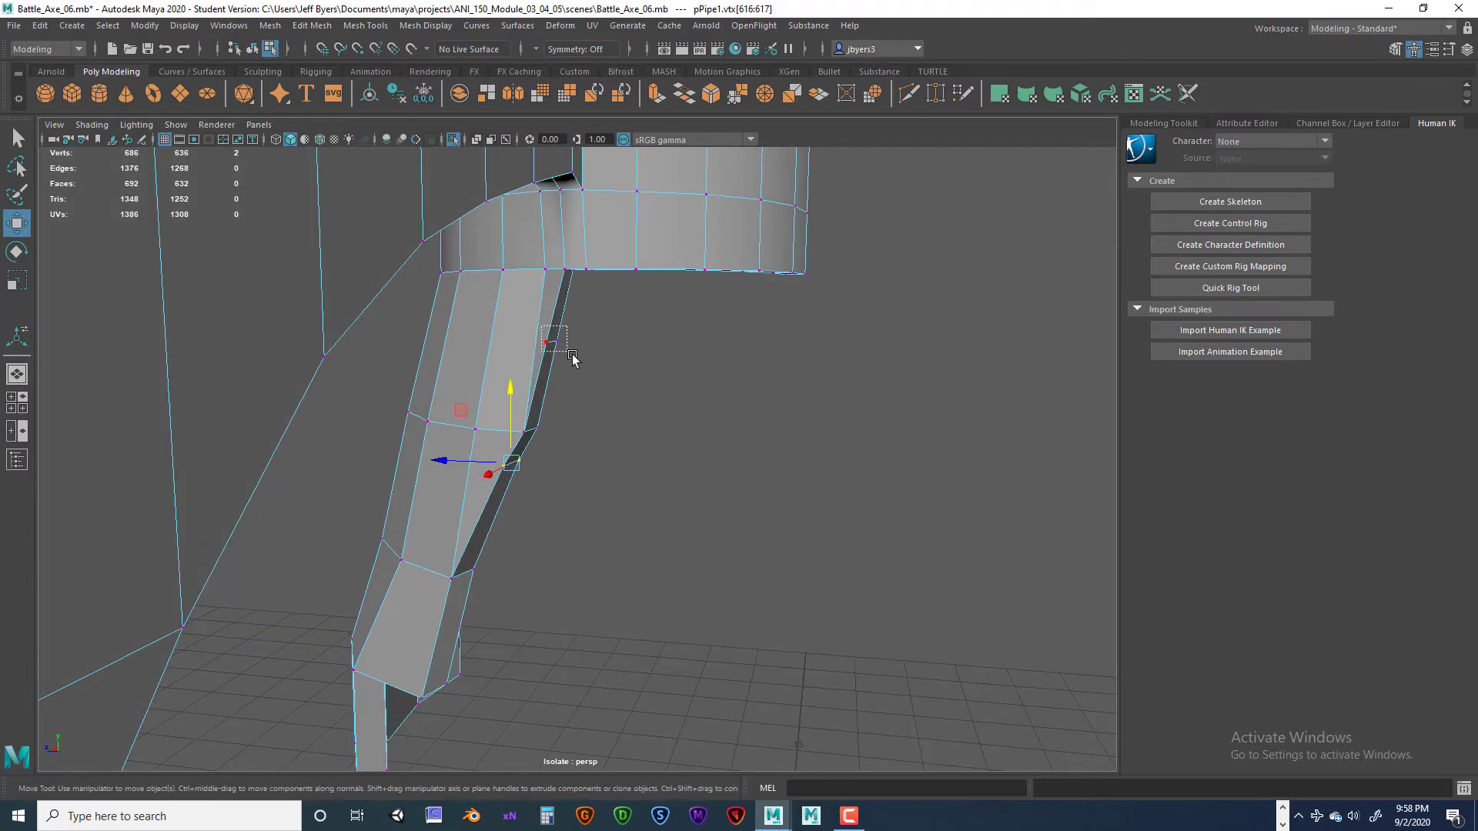
- Shift the blade-side vertex pair between the flap's first and second rows along the depth axis to smooth the edge
left_click_drag(572, 354, 579, 376)
key("f")
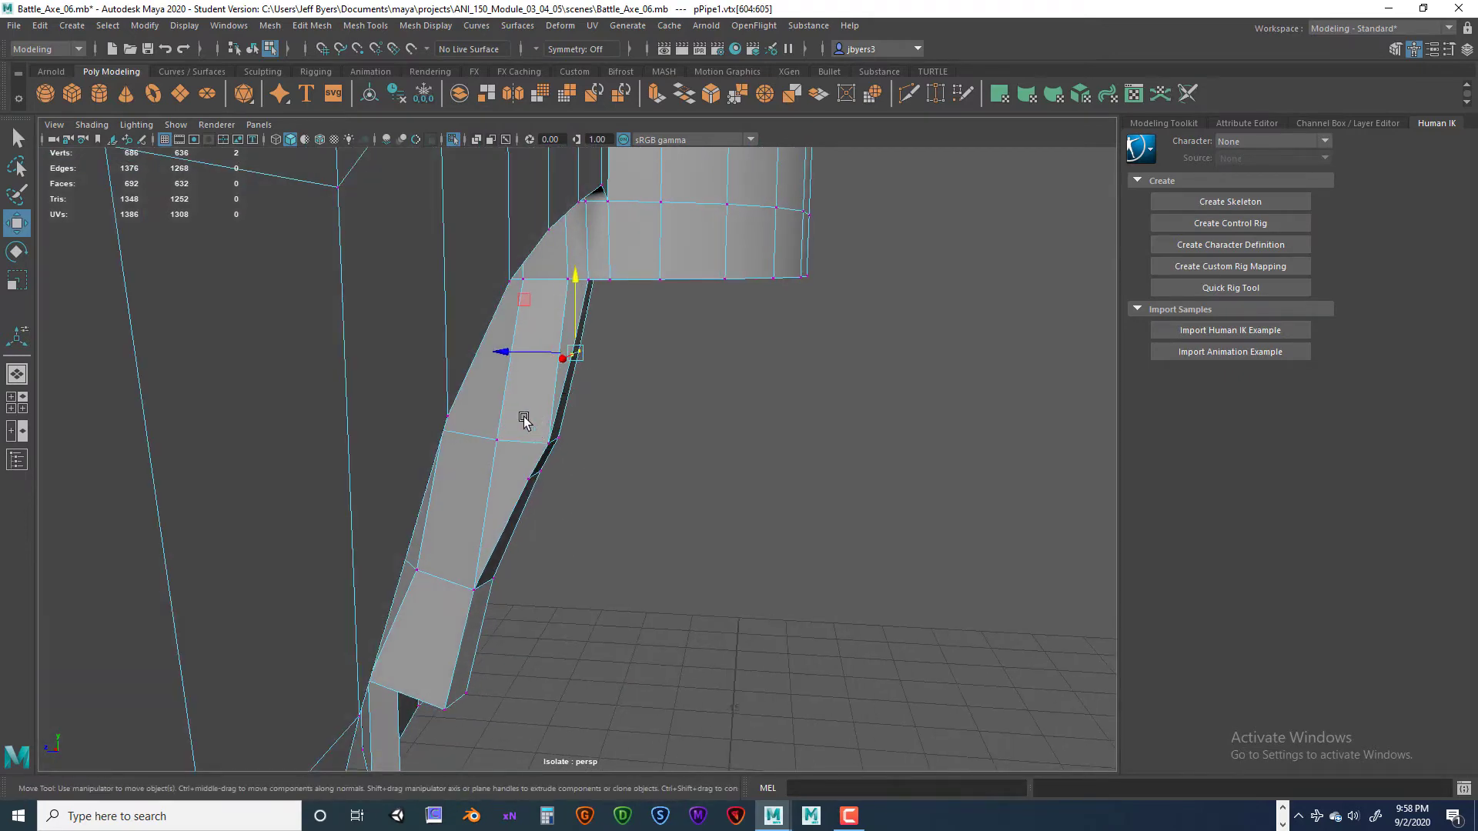
left_click_drag(524, 420, 662, 404, "alt")
key("f")
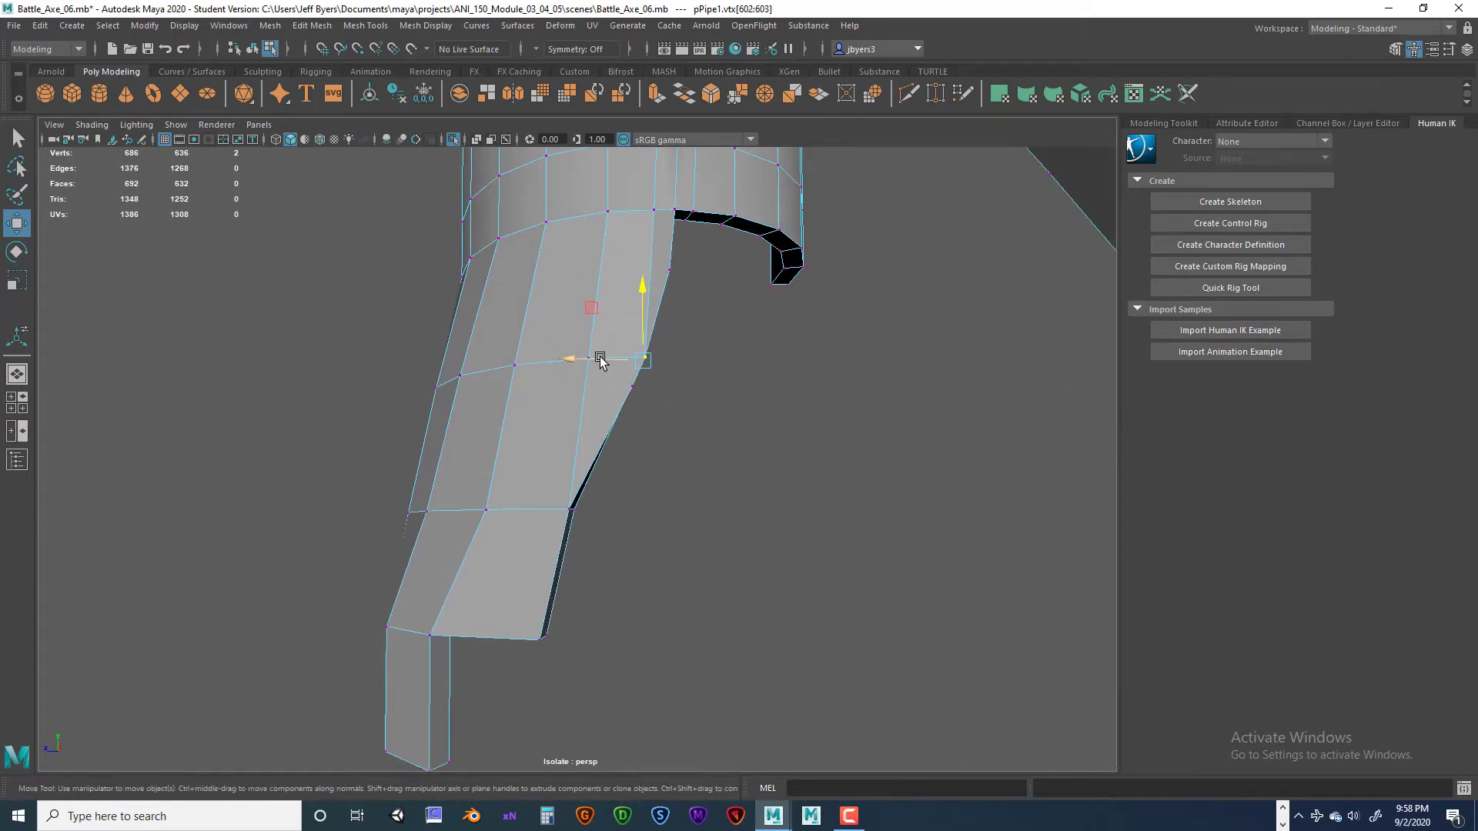
left_click_drag(601, 361, 642, 436)
- Move the raised corner vertex pairs of the second and first rows outward along the depth axis, in line with the sloped edge
left_click_drag(705, 487, 705, 485)
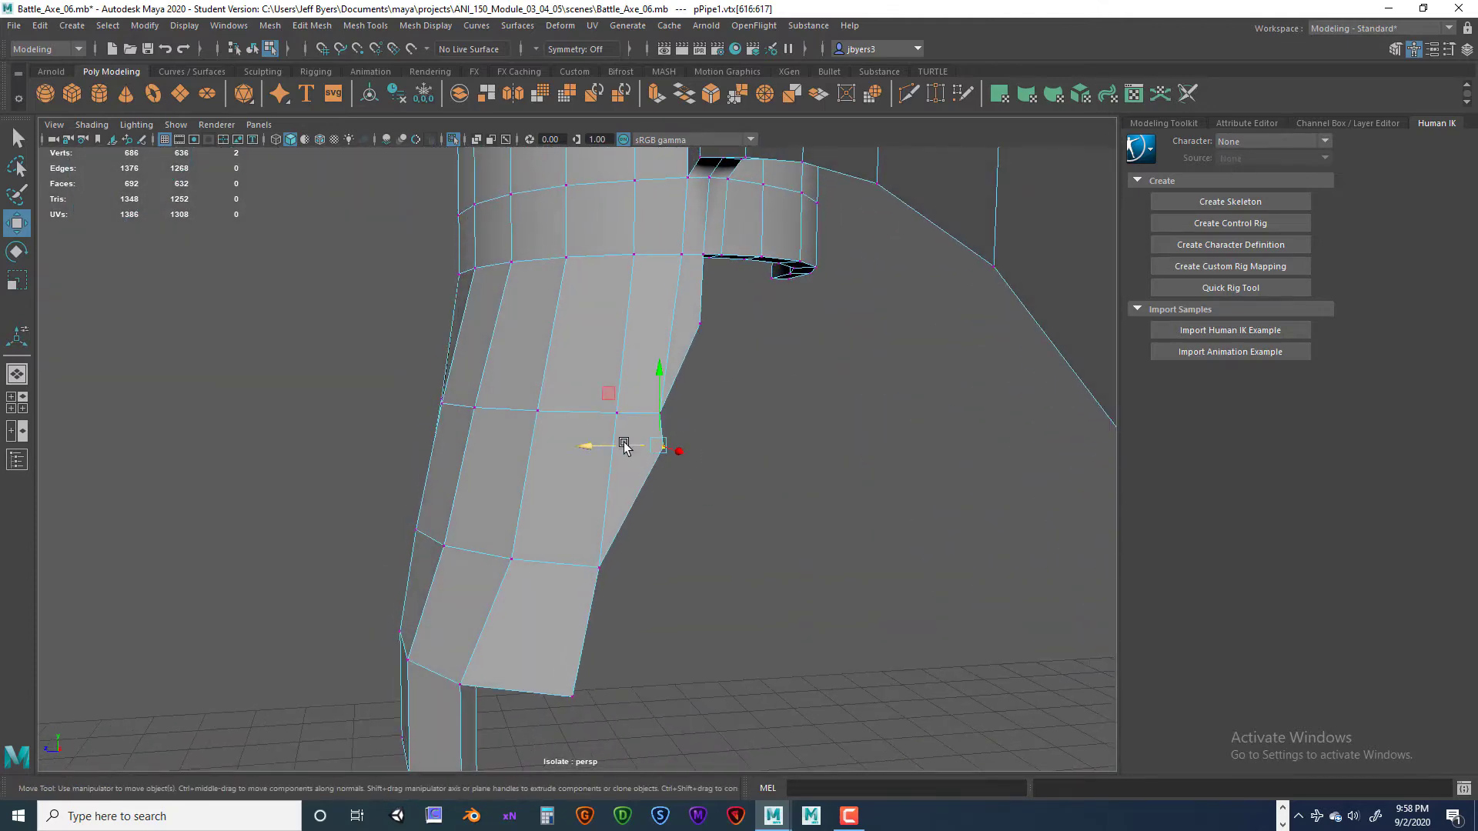
left_click_drag(626, 447, 604, 447)
left_click_drag(696, 320, 639, 419, "alt")
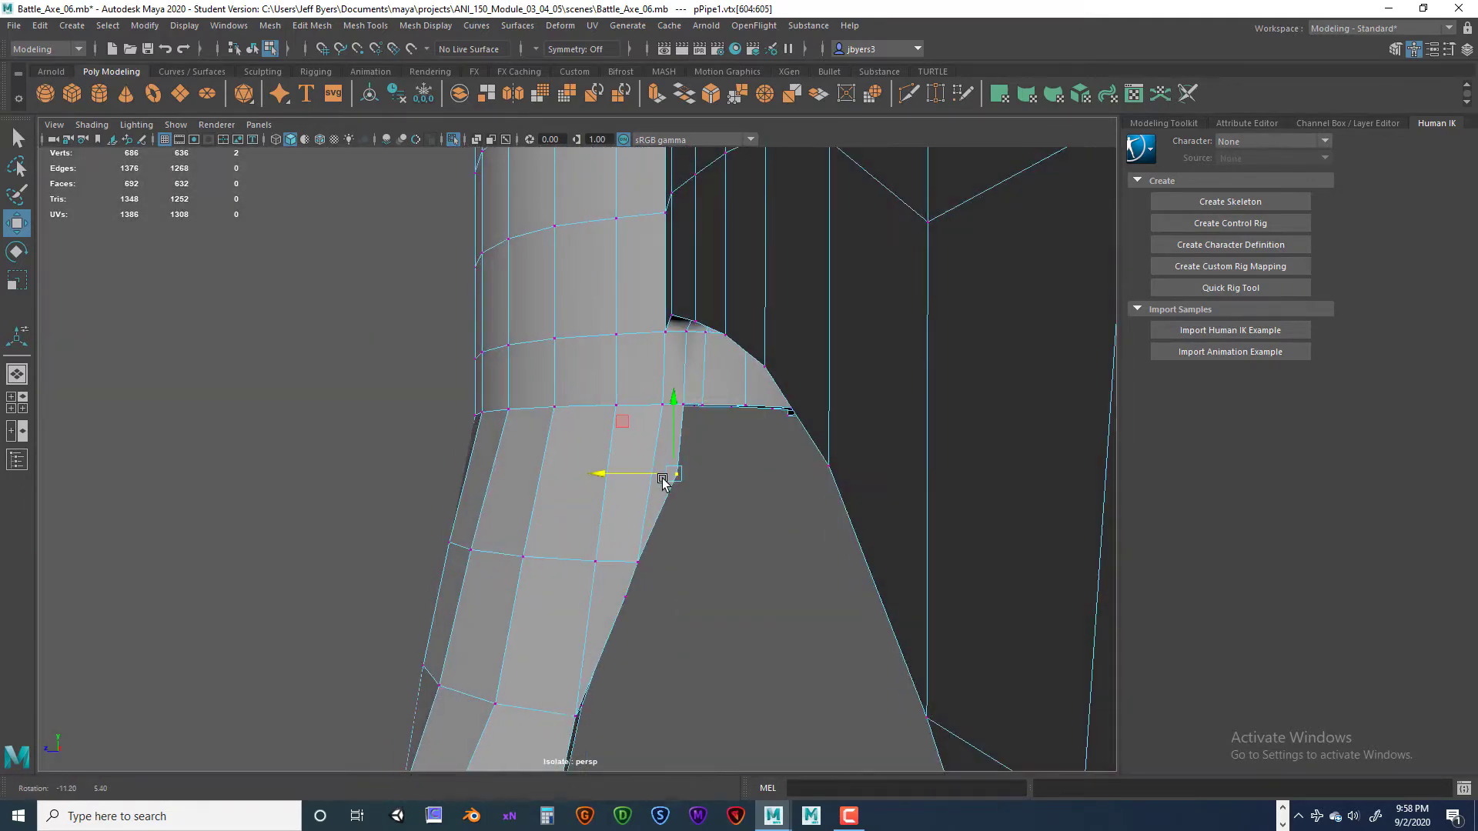
left_click_drag(624, 472, 617, 472)
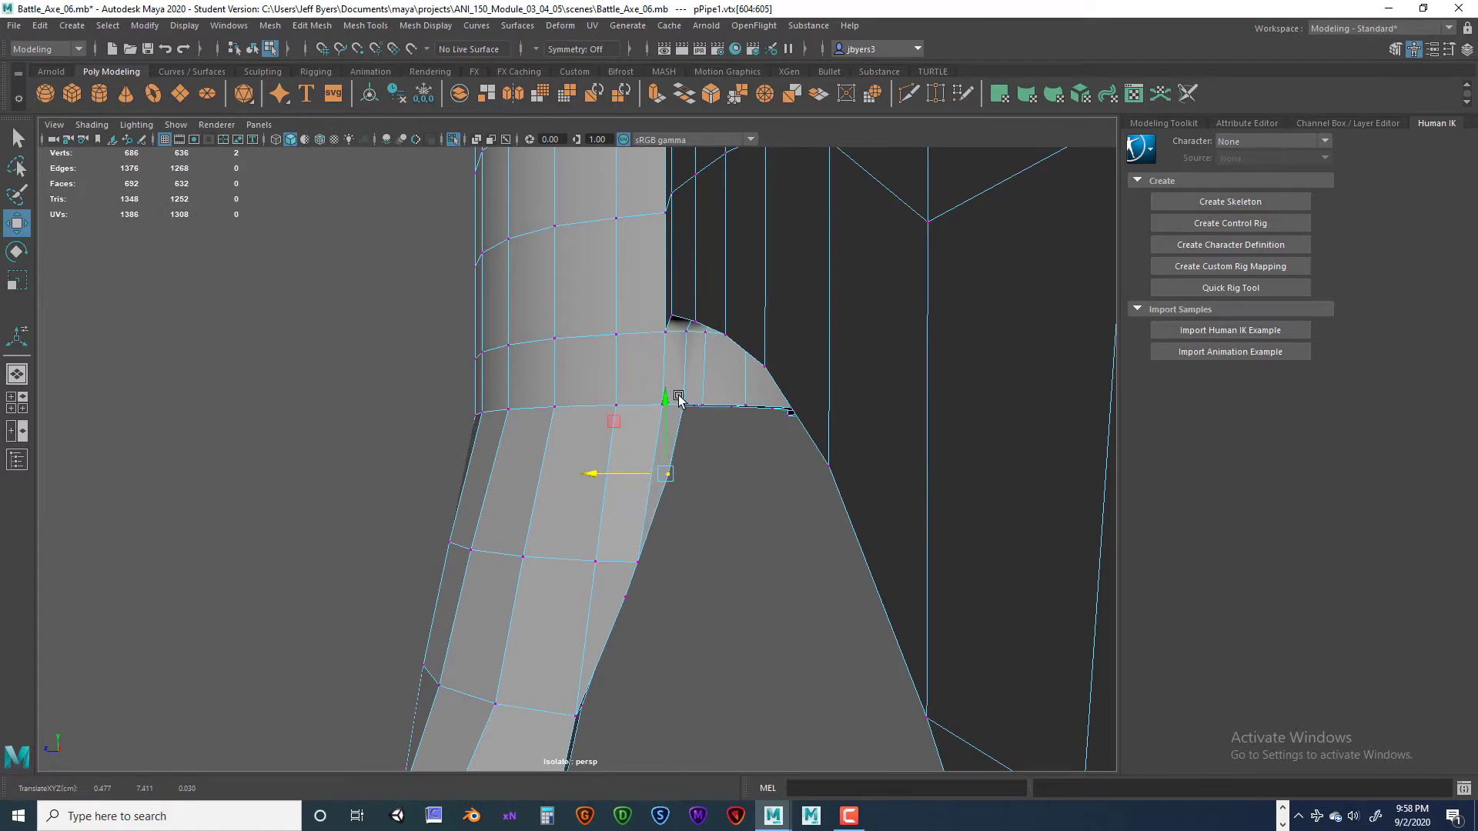
- Shift the raised corner vertex pair of the flap's first row sideways toward the handle's centre
left_click_drag(635, 596, 682, 598, "alt")
left_click_drag(682, 598, 476, 607, "alt")
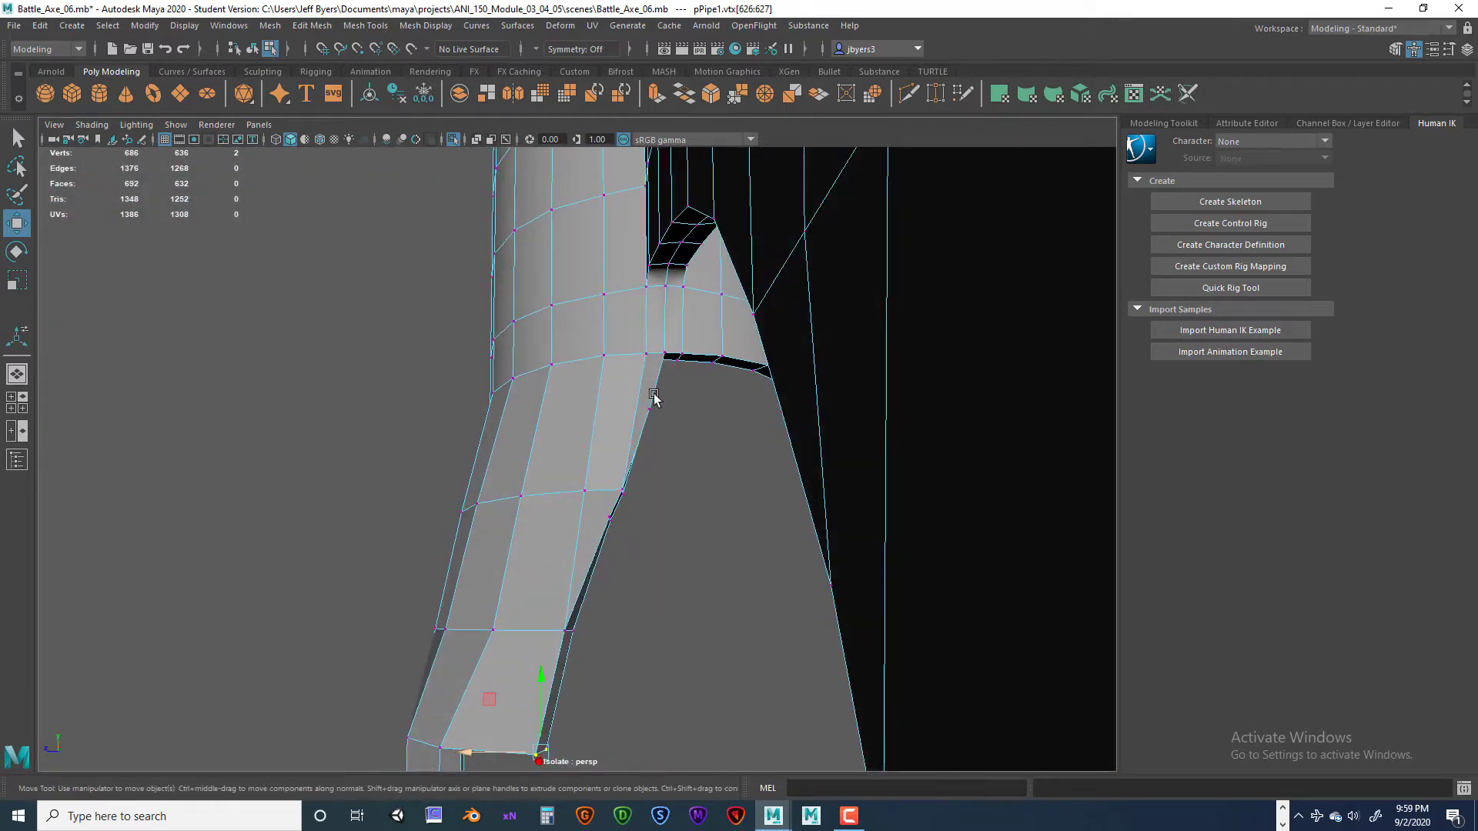
left_click_drag(655, 396, 676, 413, "alt")
left_click_drag(711, 494, 789, 450, "alt")
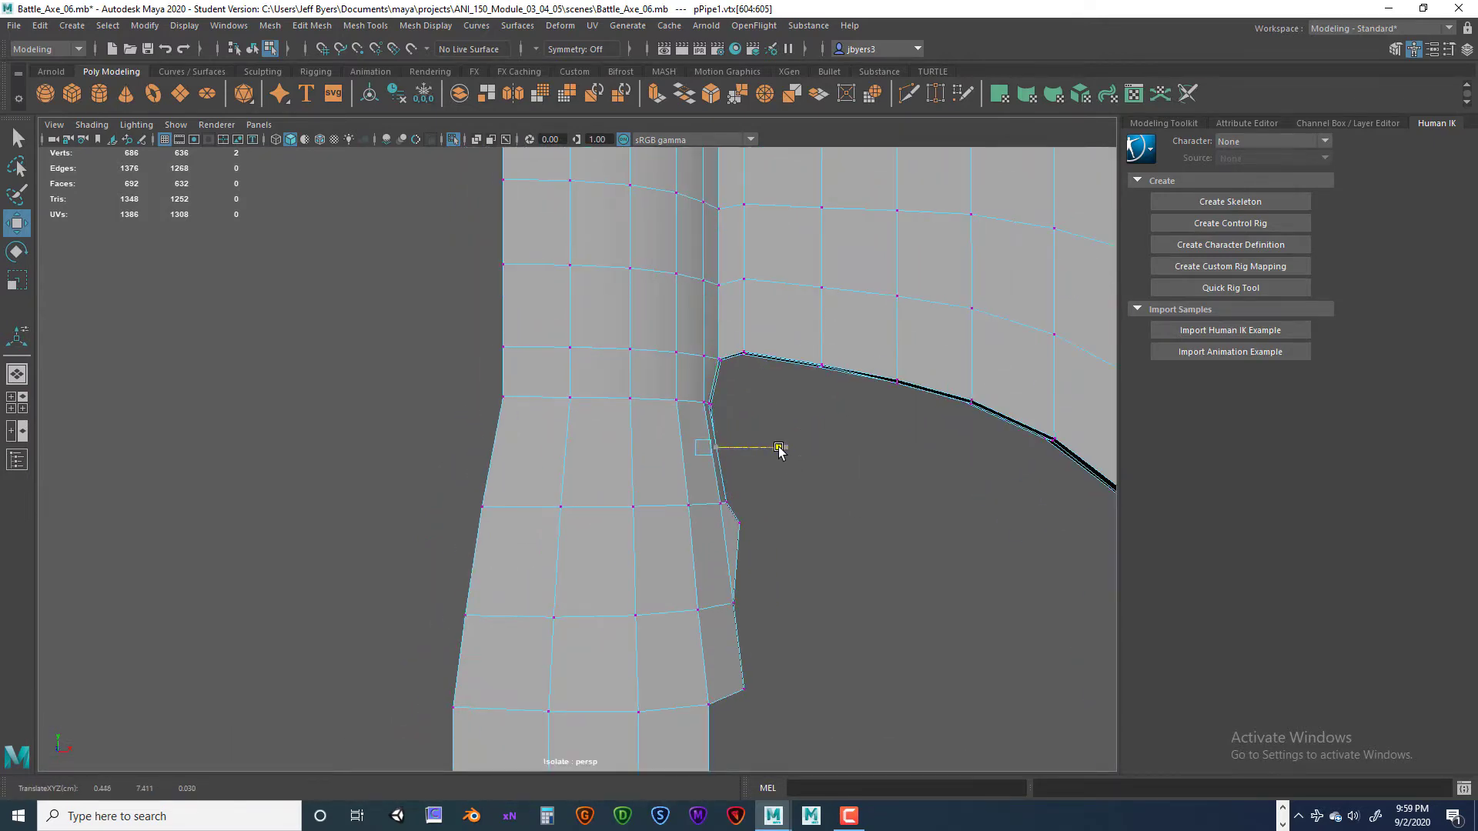
- Adjust the raised lower corner vertex pair of the flap's third row sideways on the blade side to refine the slope
left_click_drag(766, 514, 672, 598, "alt")
left_click_drag(696, 583, 660, 641, "alt")
left_click_drag(643, 568, 743, 583)
left_click_drag(725, 583, 682, 600, "alt")
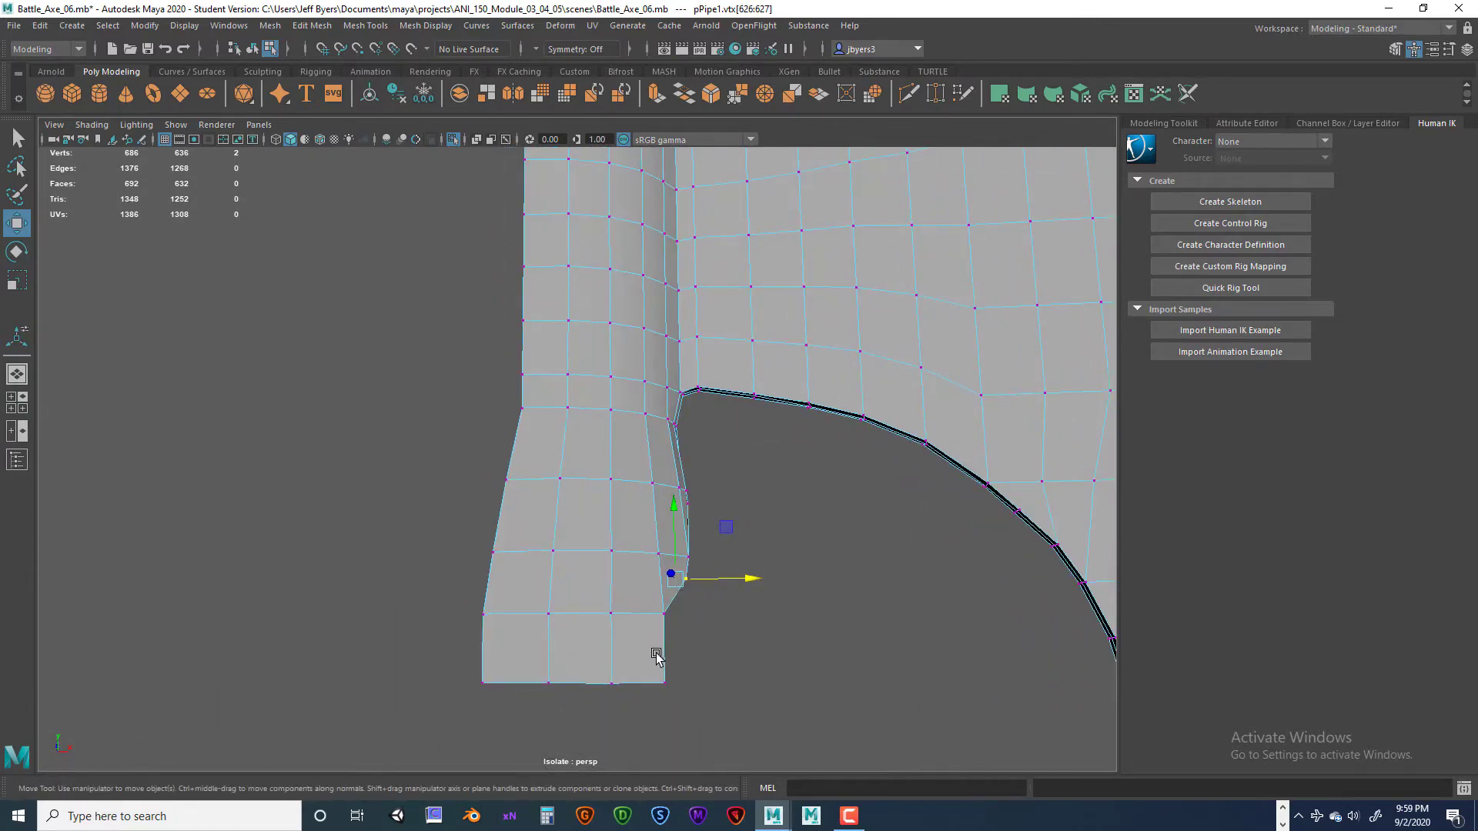
- Reposition the lower corner vertex pair of the flap's fourth row on the blade side and raise it to slope the last step
left_click_drag(656, 655, 625, 690, "alt")
mouse_move(624, 659)
left_mouse_down("alt")
mouse_move(576, 628)
mouse_move(642, 668)
left_mouse_up("alt")
left_click_drag(611, 611, 609, 582)
left_click_drag(666, 647, 582, 564)
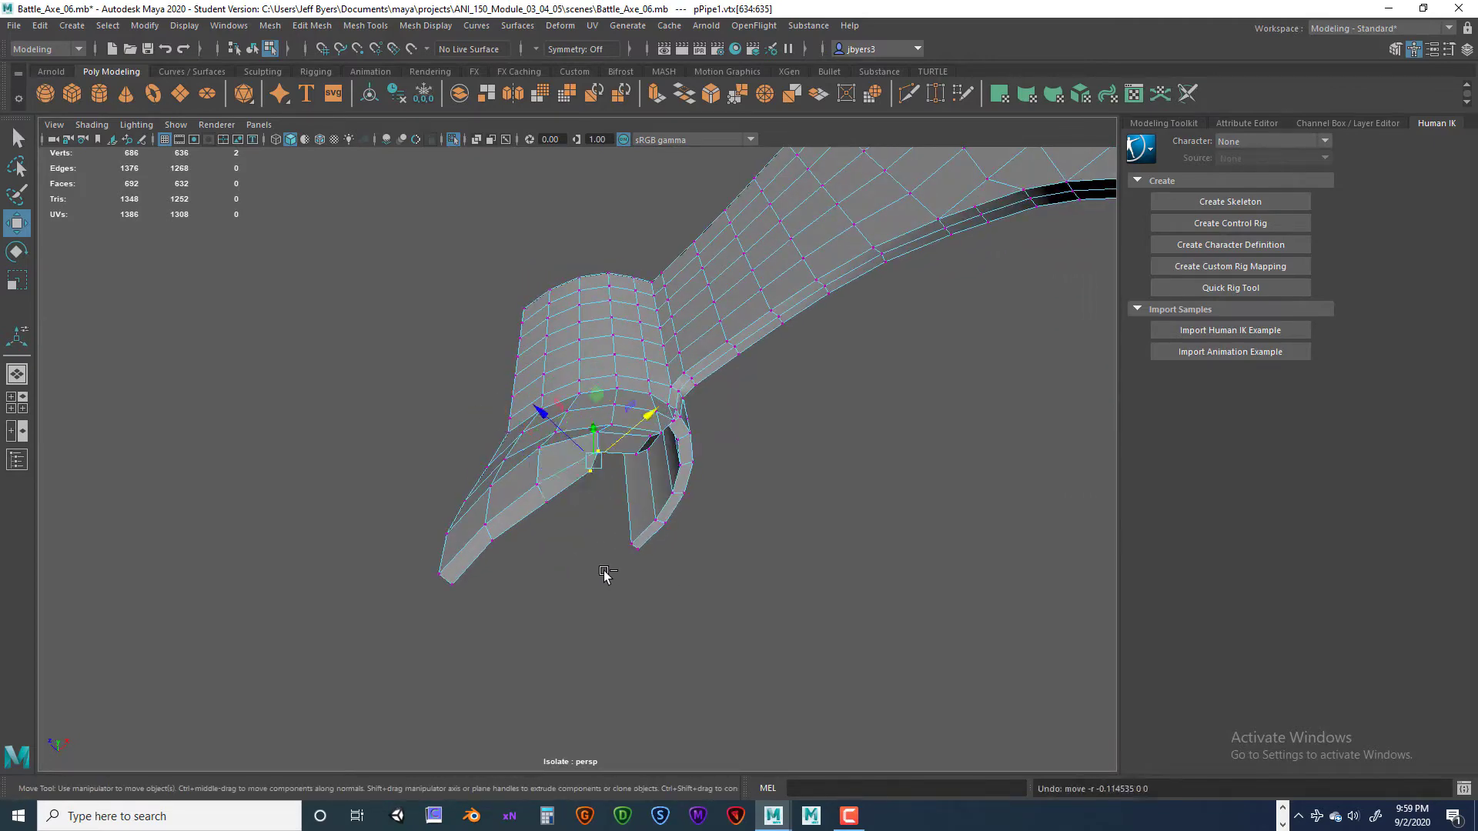
mouse_move(613, 576)
left_mouse_down("alt")
mouse_move(547, 601)
mouse_move(585, 645)
mouse_move(599, 620)
mouse_move(591, 568)
left_mouse_up("alt")
key("ctrl+z")
key("e")
left_click_drag(548, 437, 666, 625)
left_click(654, 618)
key("w")
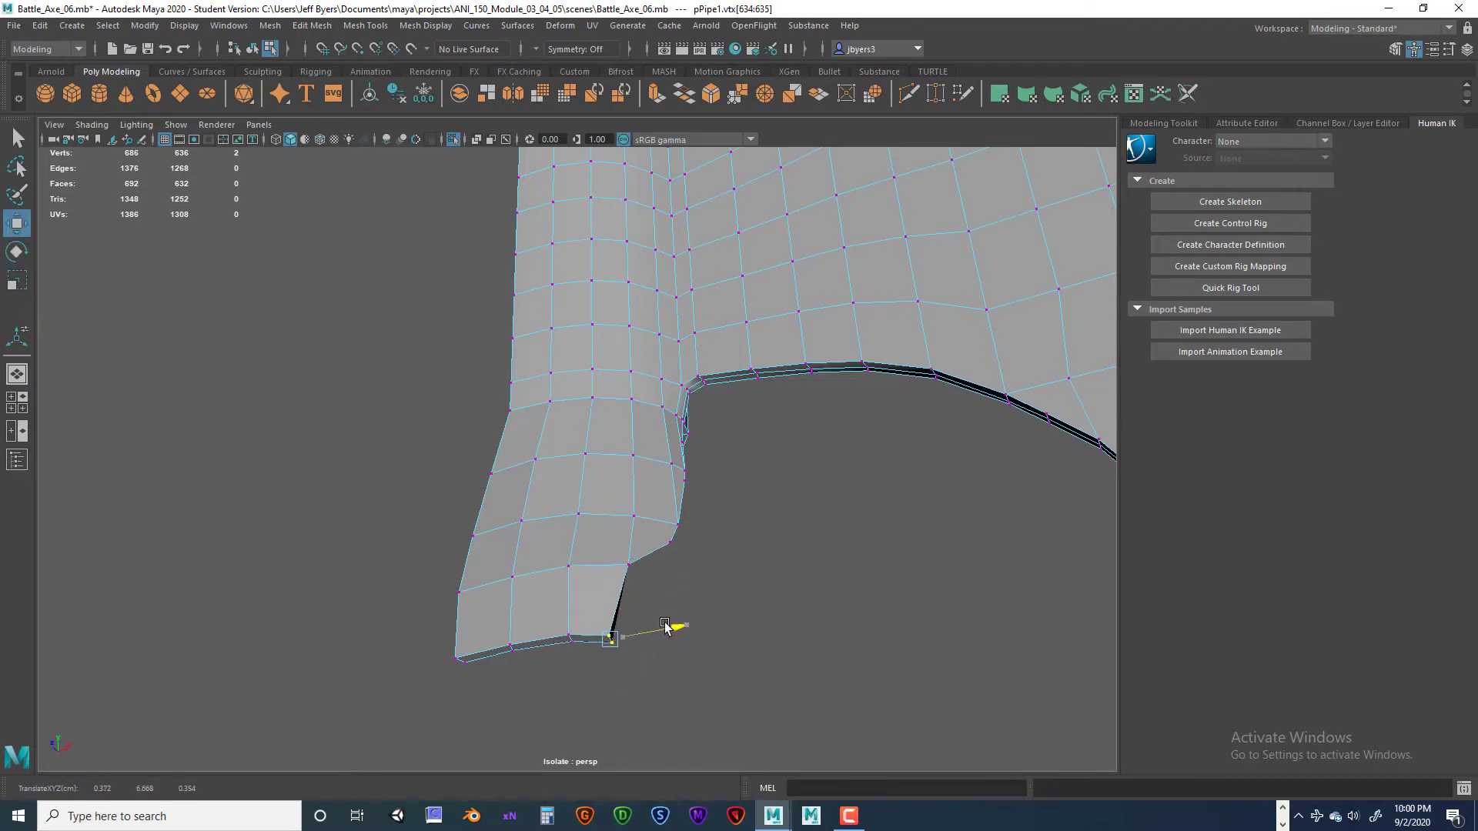
left_click_drag(605, 574, 601, 561)
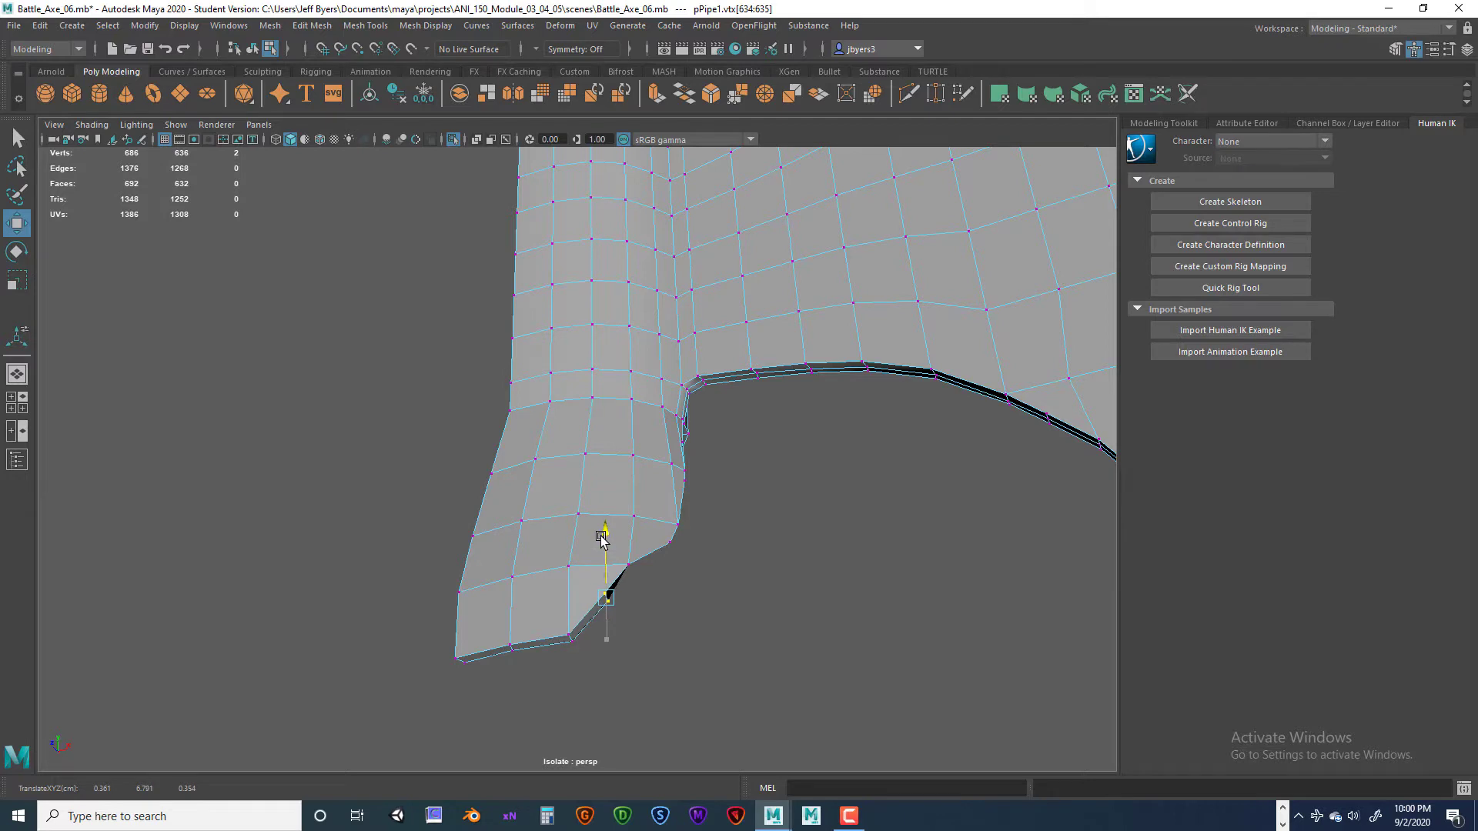
- Shift the inner vertex pairs along the flap's bottom edge sideways to even out the column spacing
left_click_drag(542, 611, 584, 650)
left_click_drag(584, 650, 661, 665, "alt")
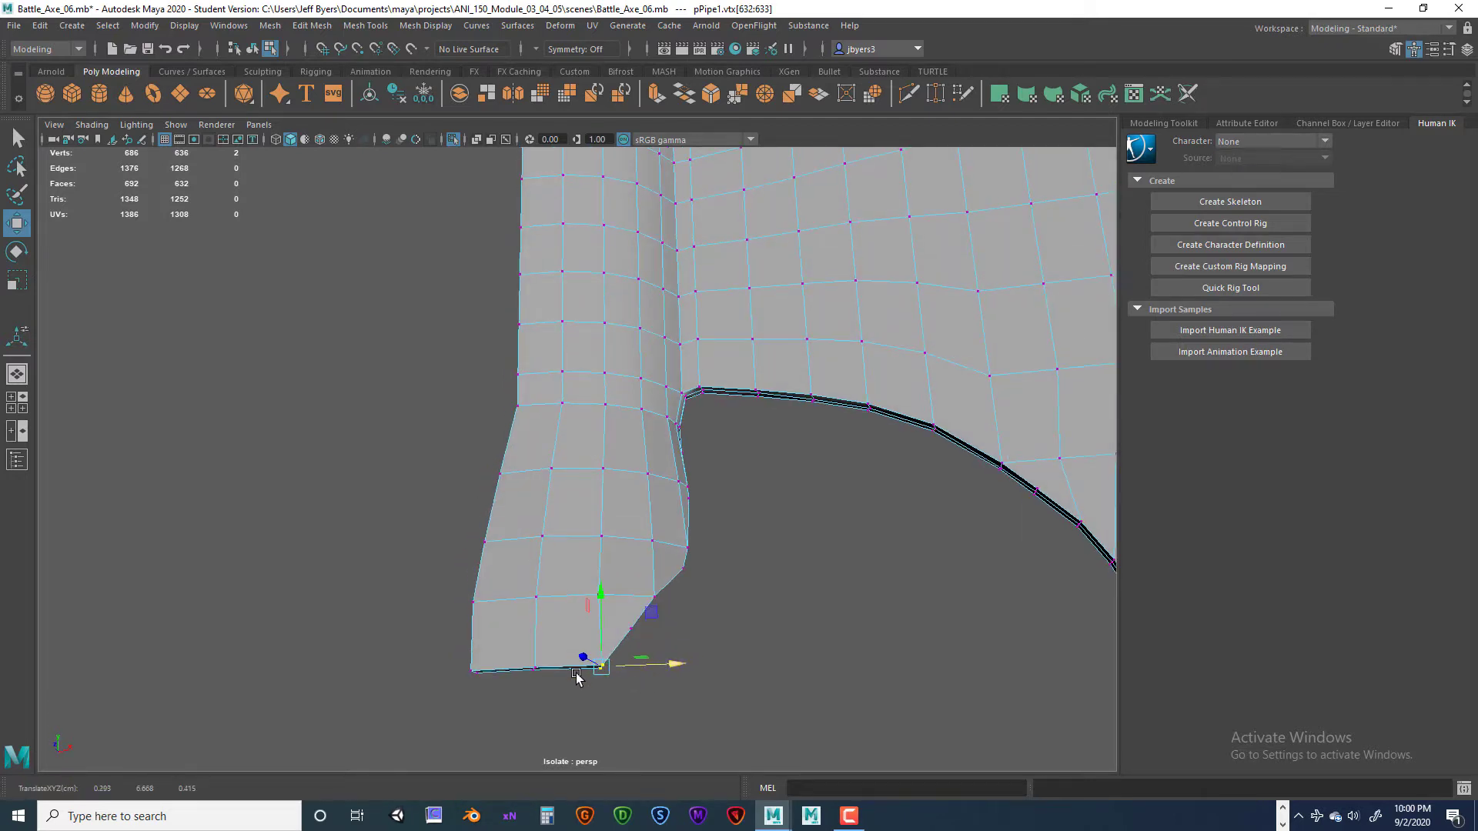
left_click_drag(514, 648, 564, 667)
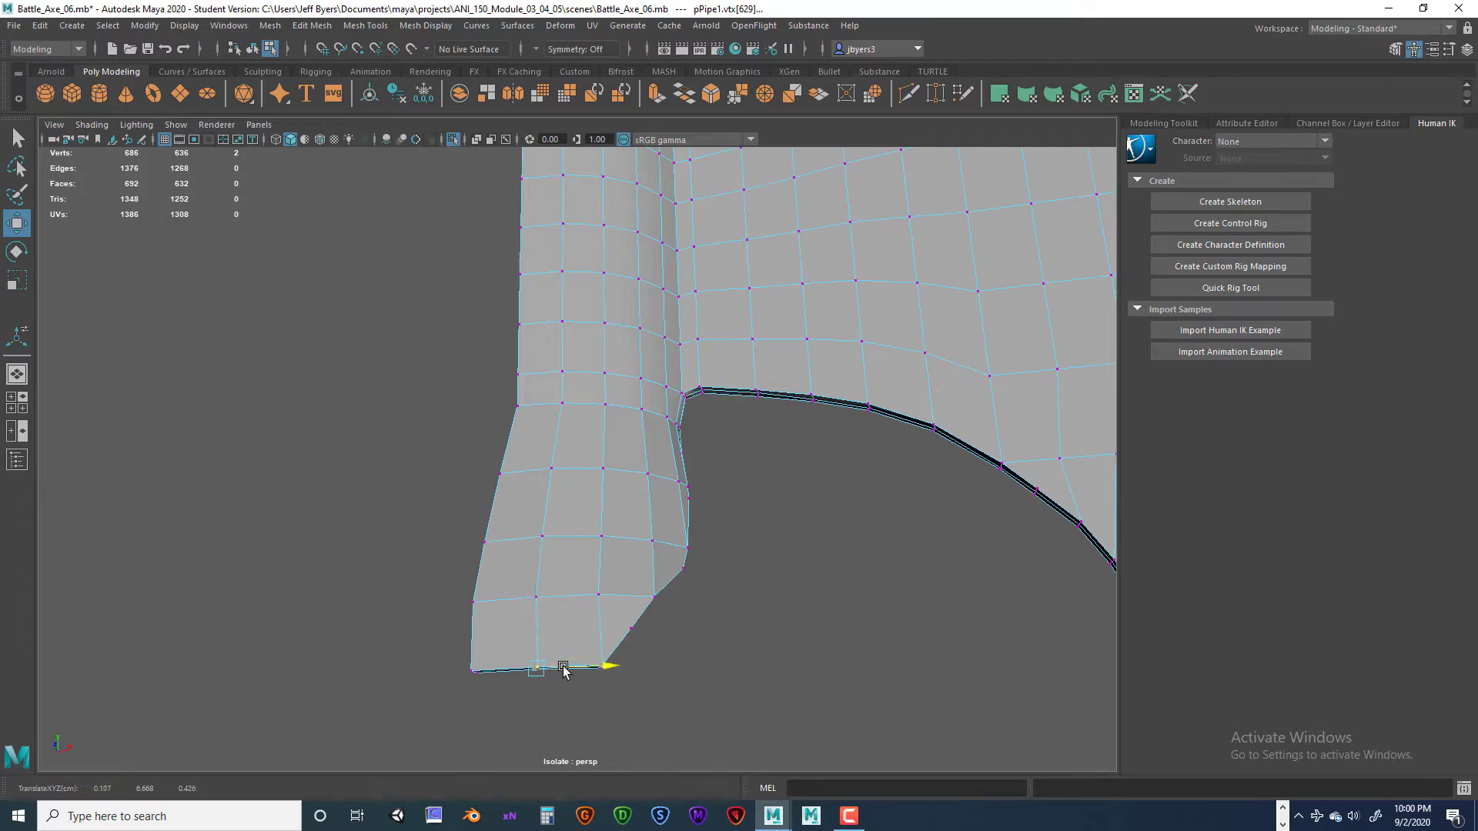
- In the front view, shift the flap's slanted centre-side vertices below the first row sideways toward the socket's straight edge
left_click_drag(447, 645, 594, 676)
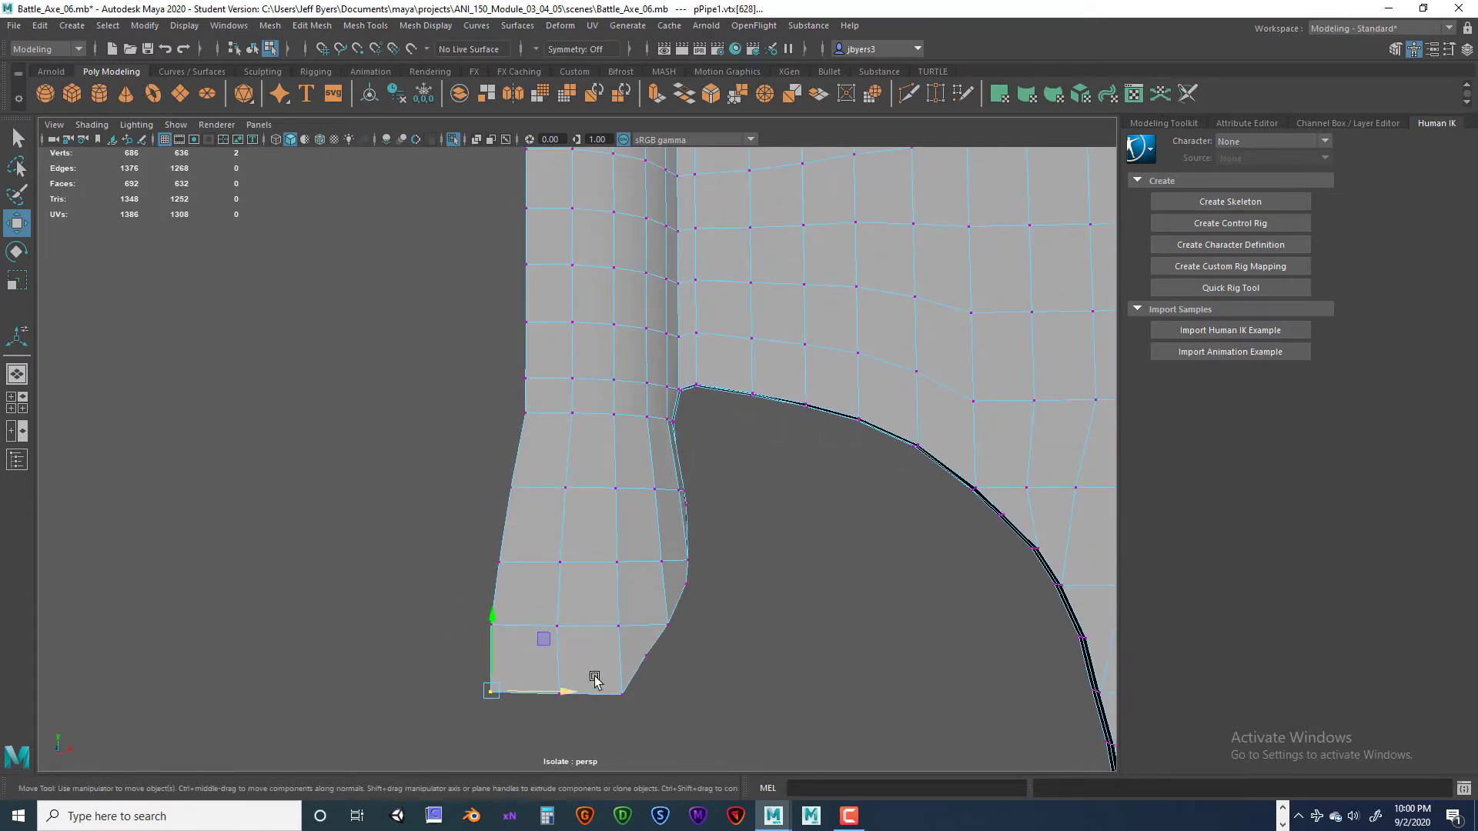
key("space")
key("space")
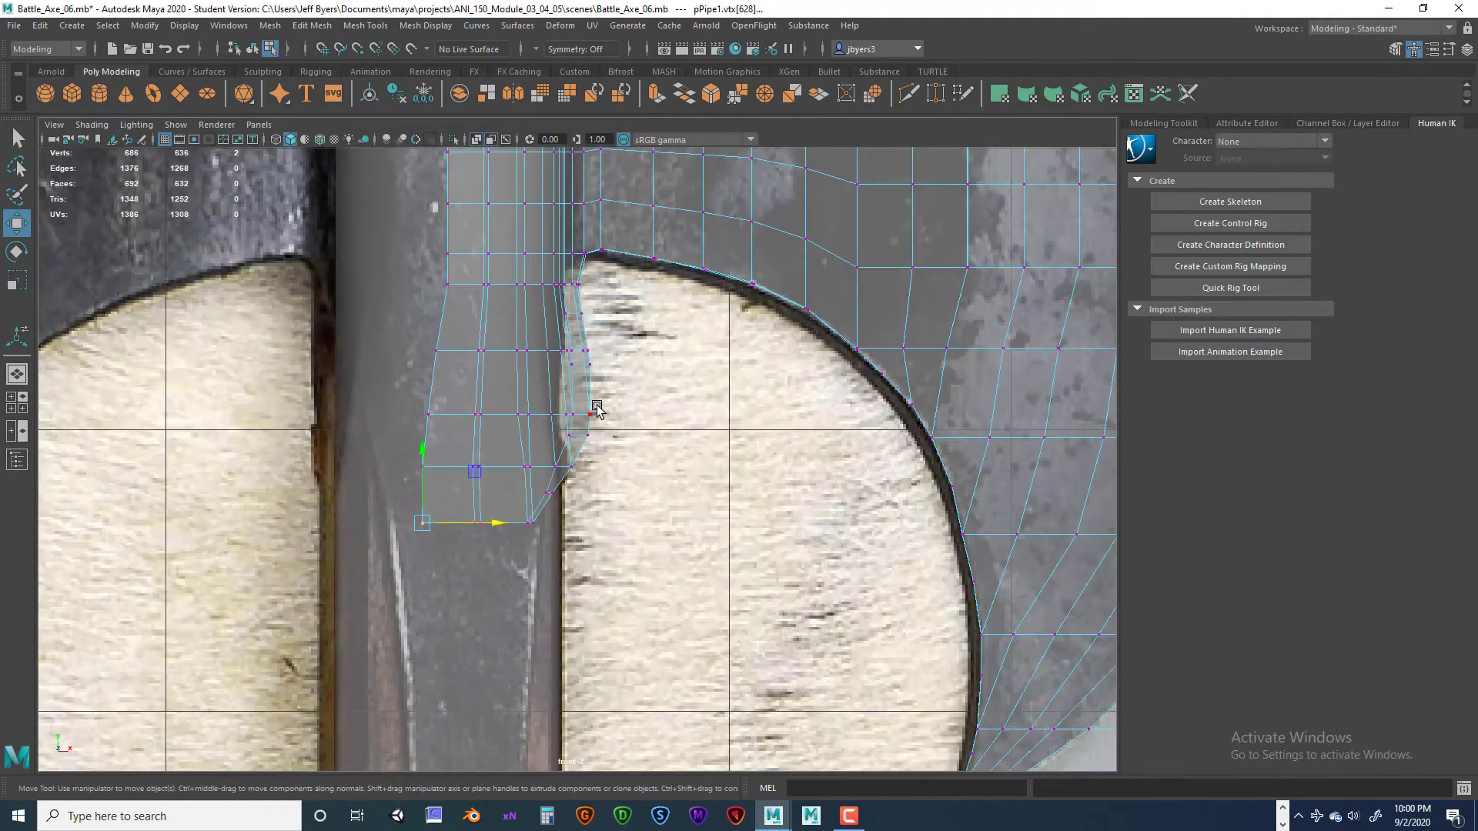
middle_click_drag(520, 545, 512, 577, "alt")
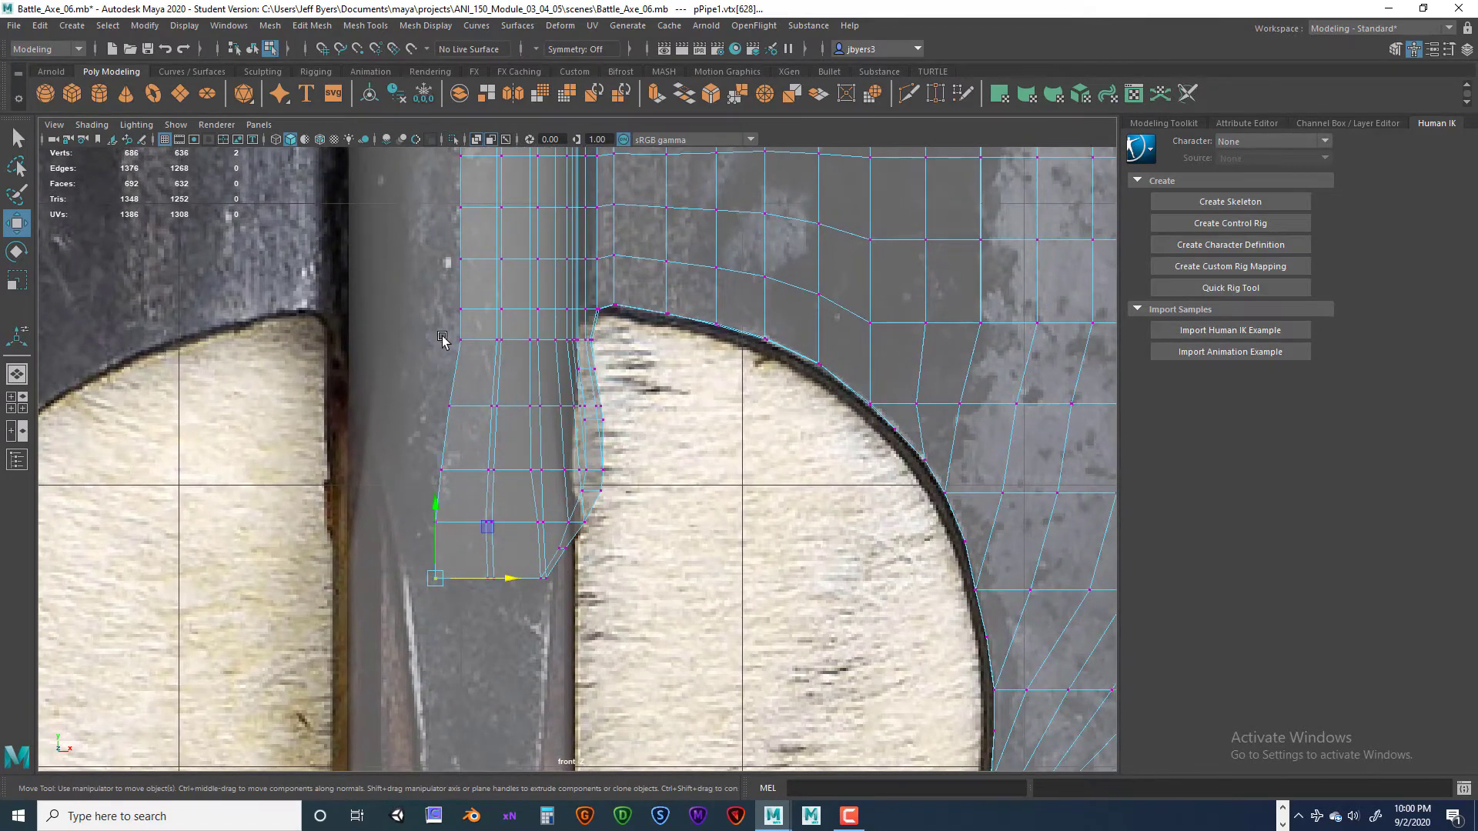
left_click_drag(451, 424, 464, 645)
left_click_drag(517, 496, 526, 491)
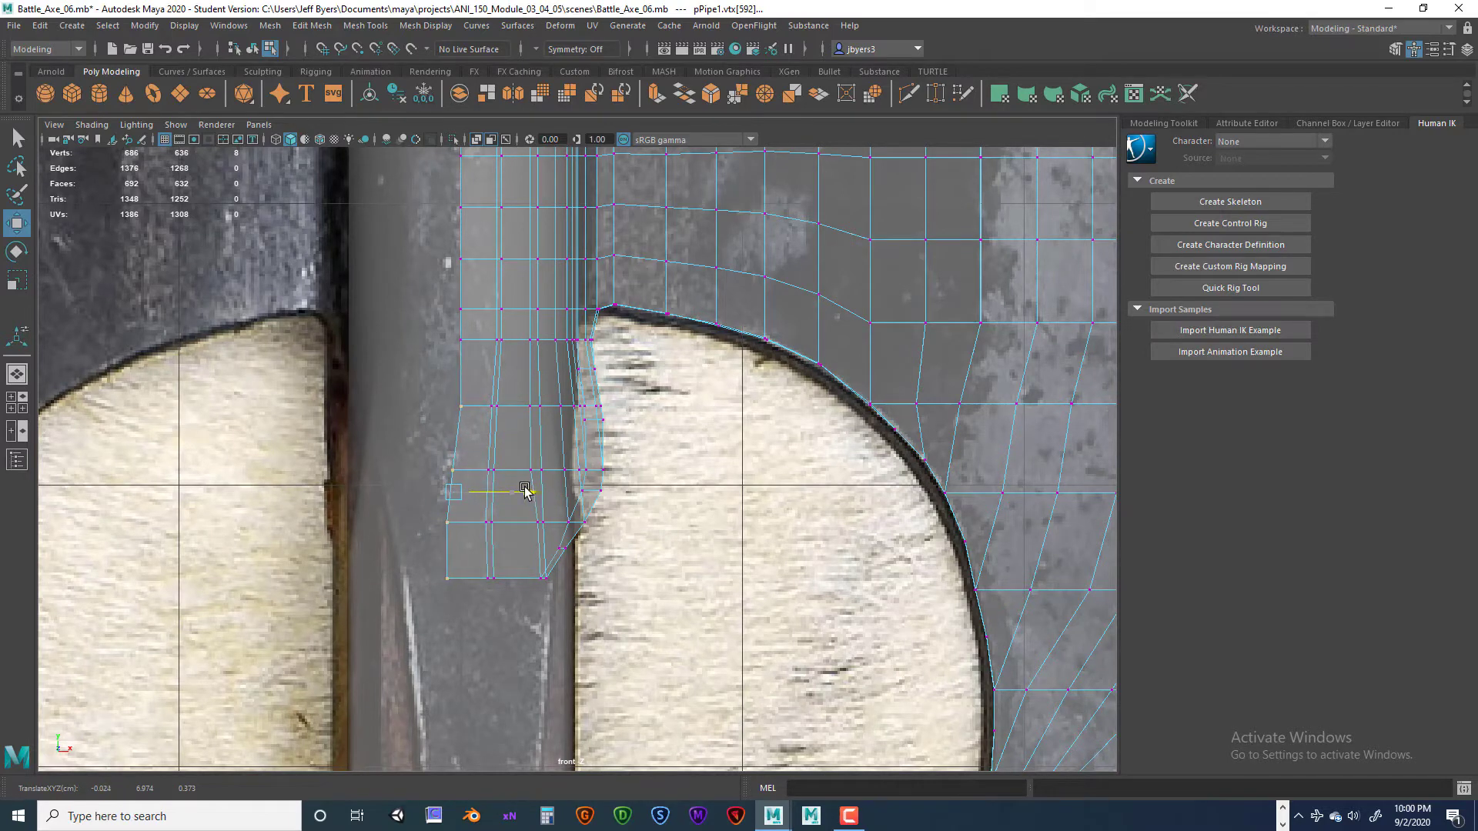
- Align the centre-side vertices of the flap's second, third and fourth rows with the centre line at X 0
left_click_drag(408, 450, 470, 624)
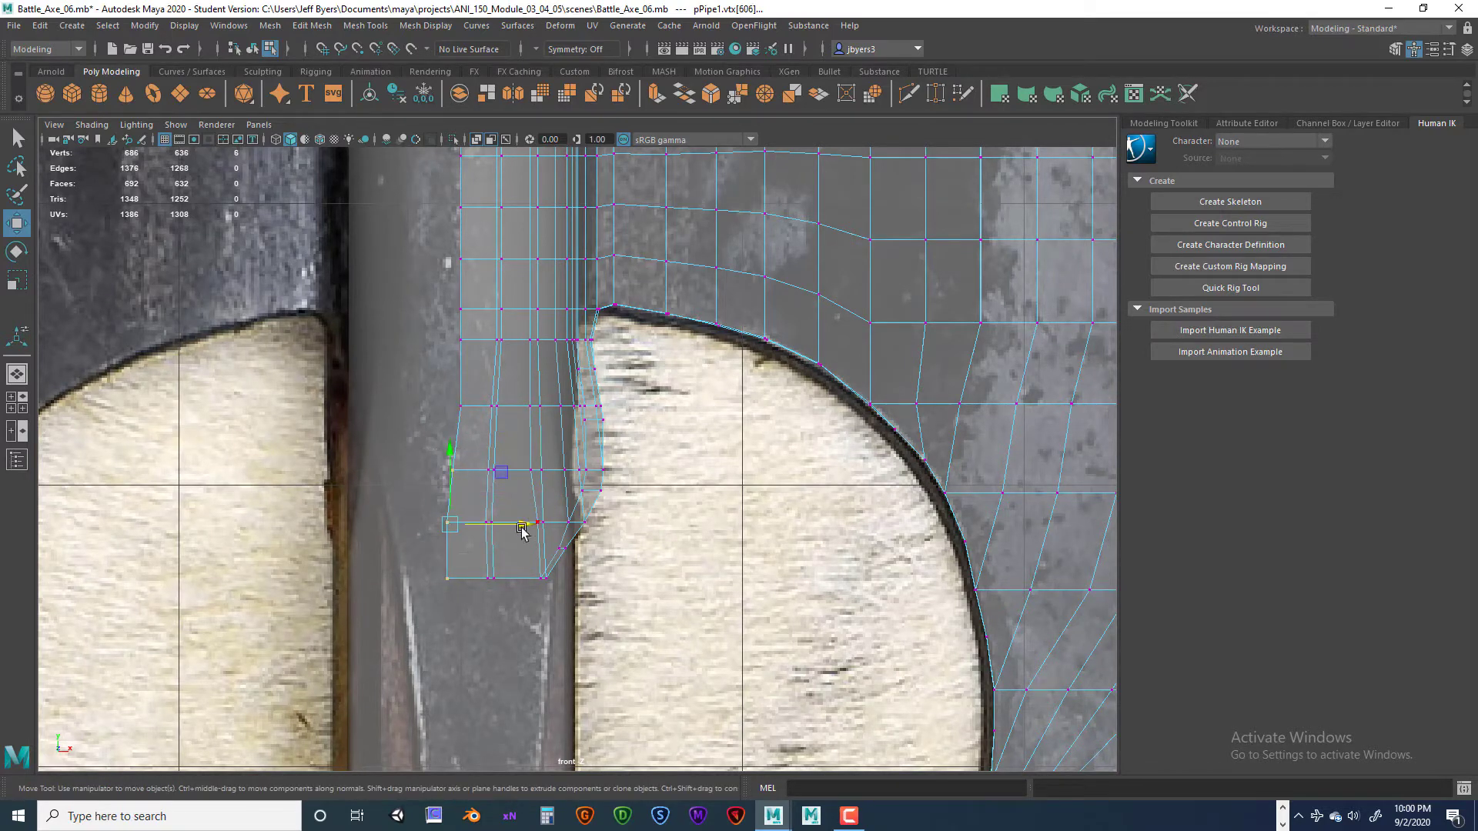
left_click(427, 460)
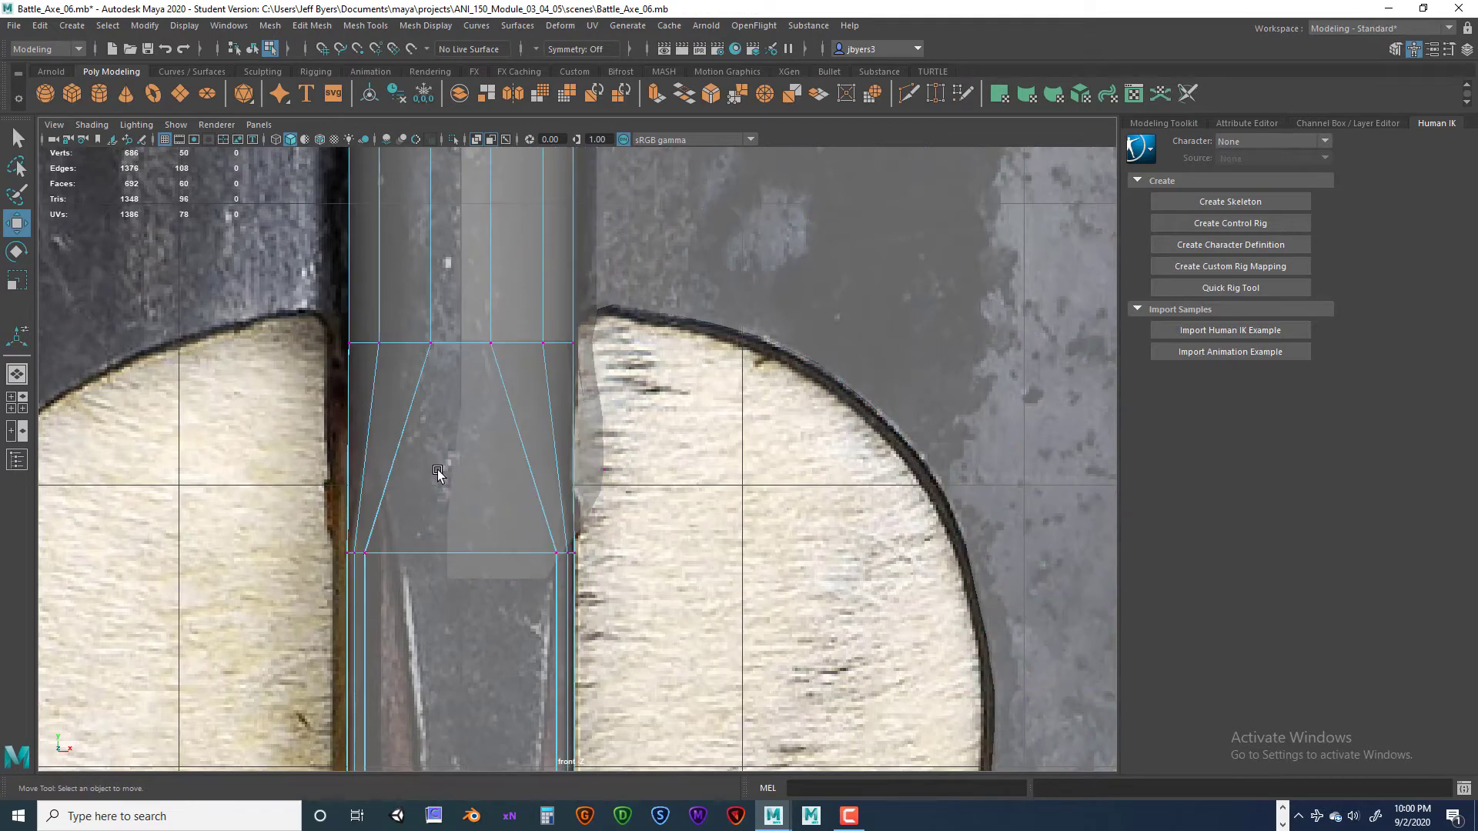
key("ctrl+z")
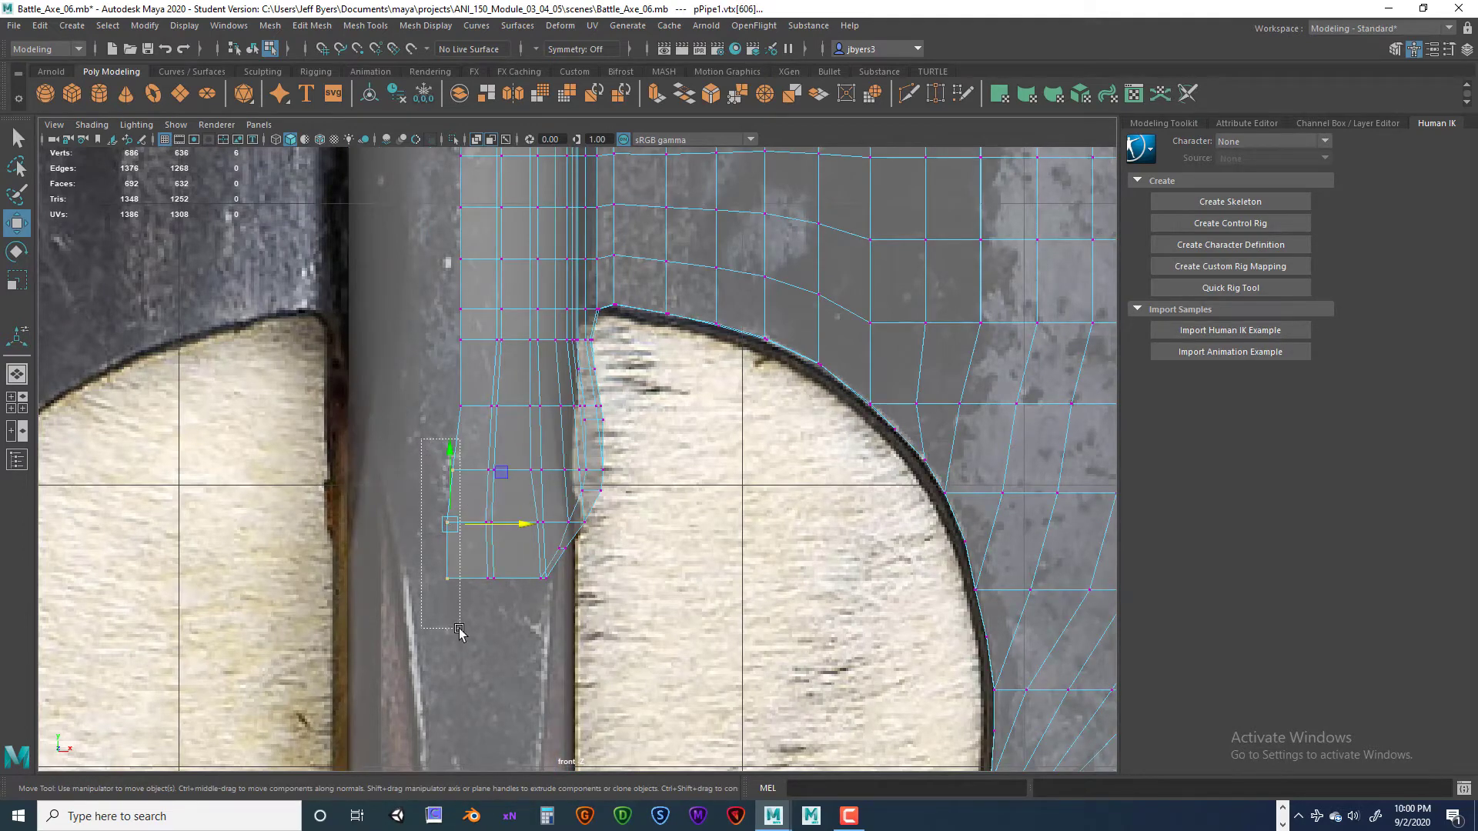
left_click_drag(520, 524, 528, 523)
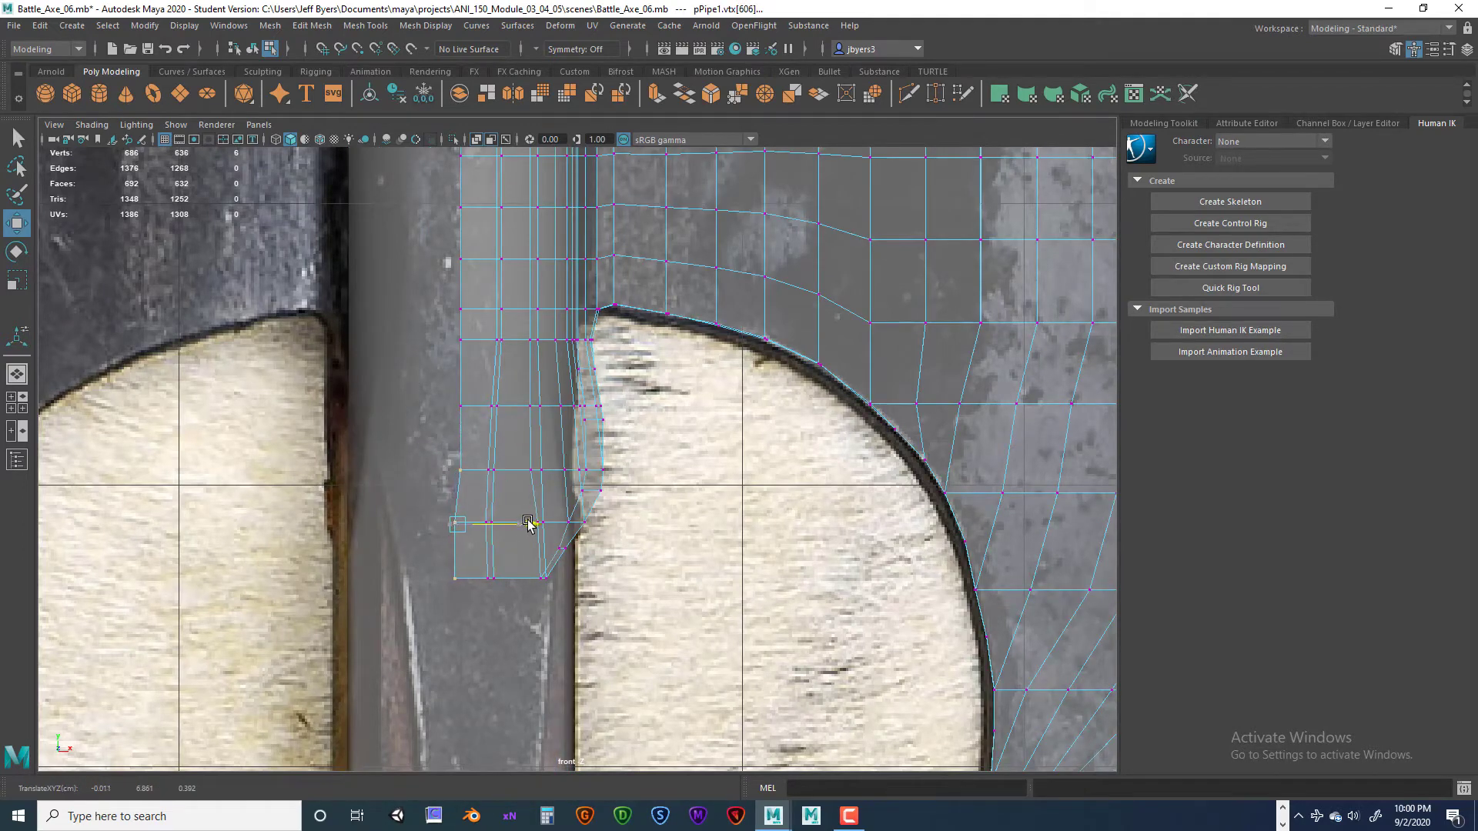
left_click_drag(433, 505, 470, 617)
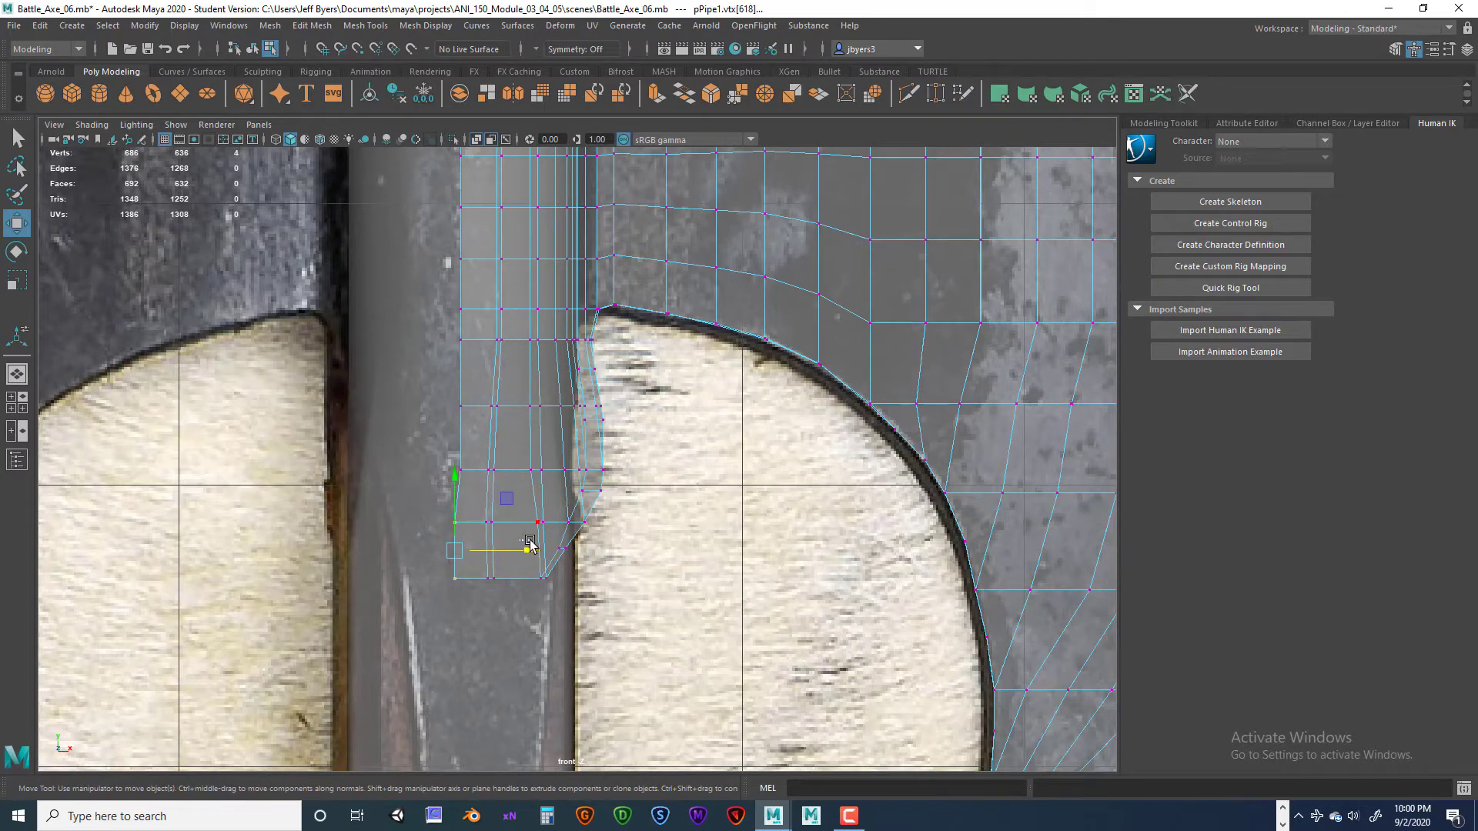
left_click(483, 531)
key("ctrl+z")
left_click_drag(501, 549, 502, 549)
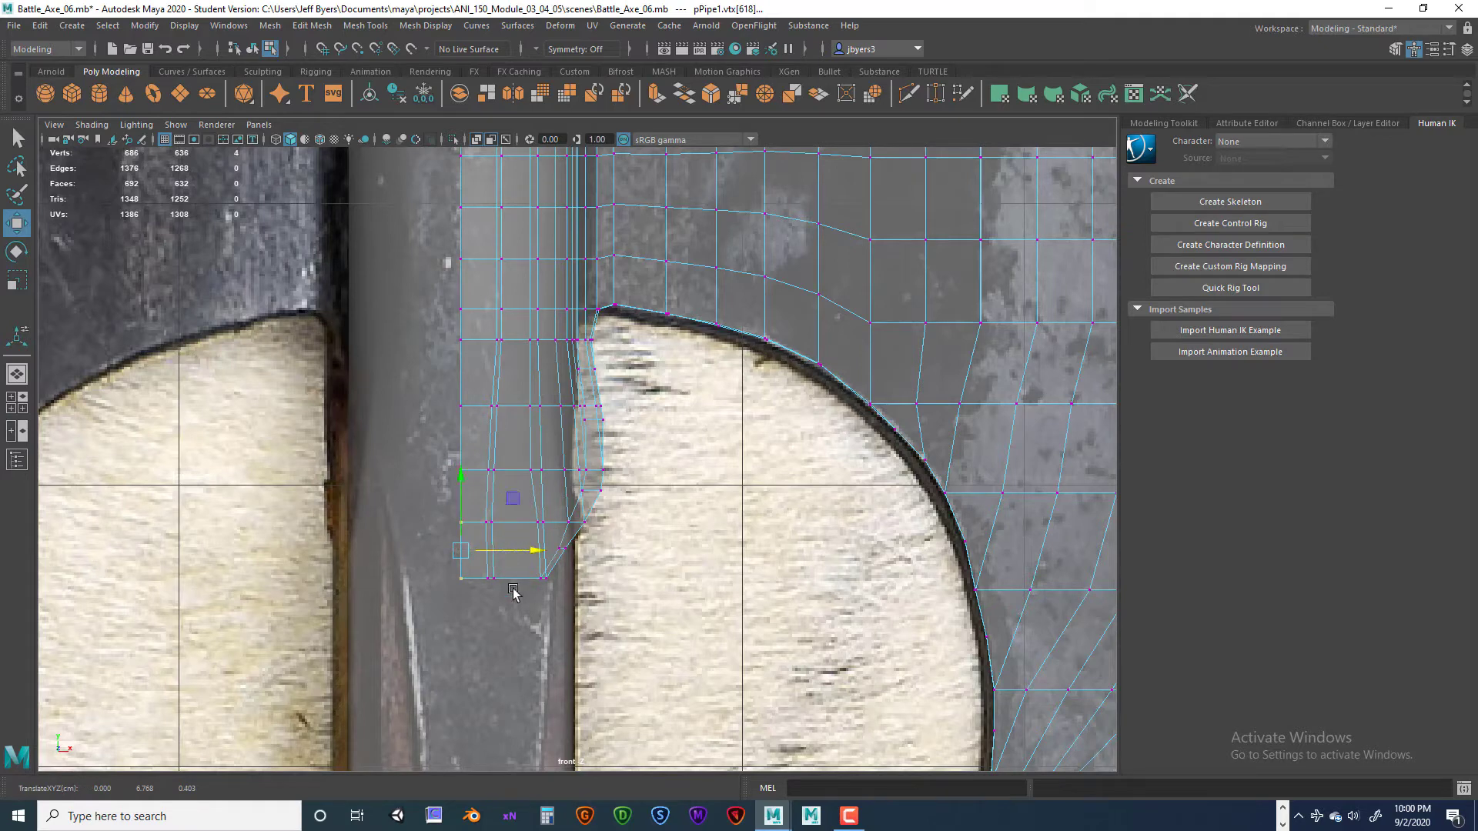
- Shift the second vertex column of the flap's lower rows sideways to straighten it beneath the socket's matching column
left_click_drag(480, 439, 512, 616)
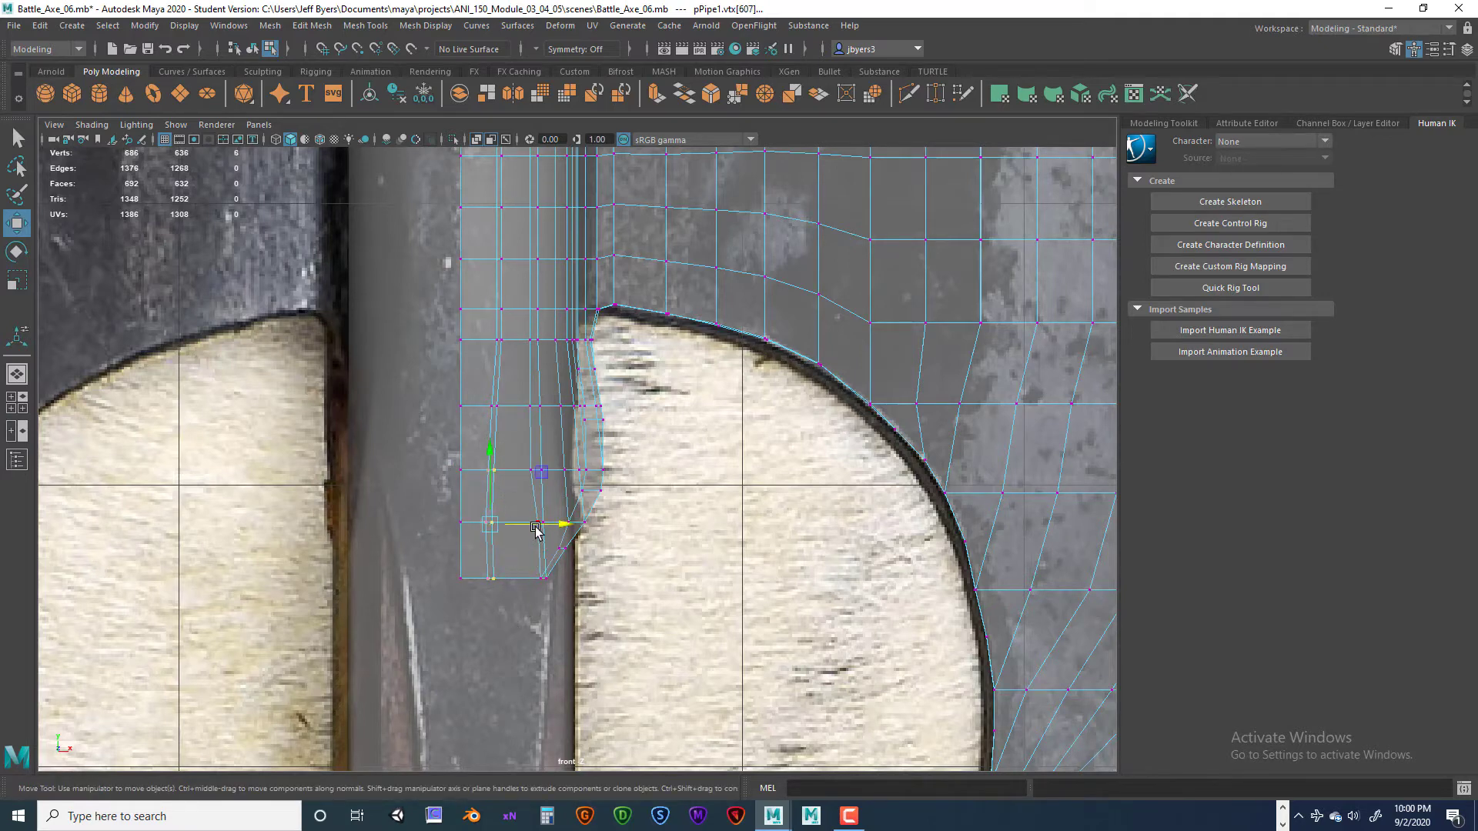
left_click_drag(531, 524, 541, 523)
left_click_drag(481, 394, 528, 405)
left_click_drag(485, 497, 509, 548)
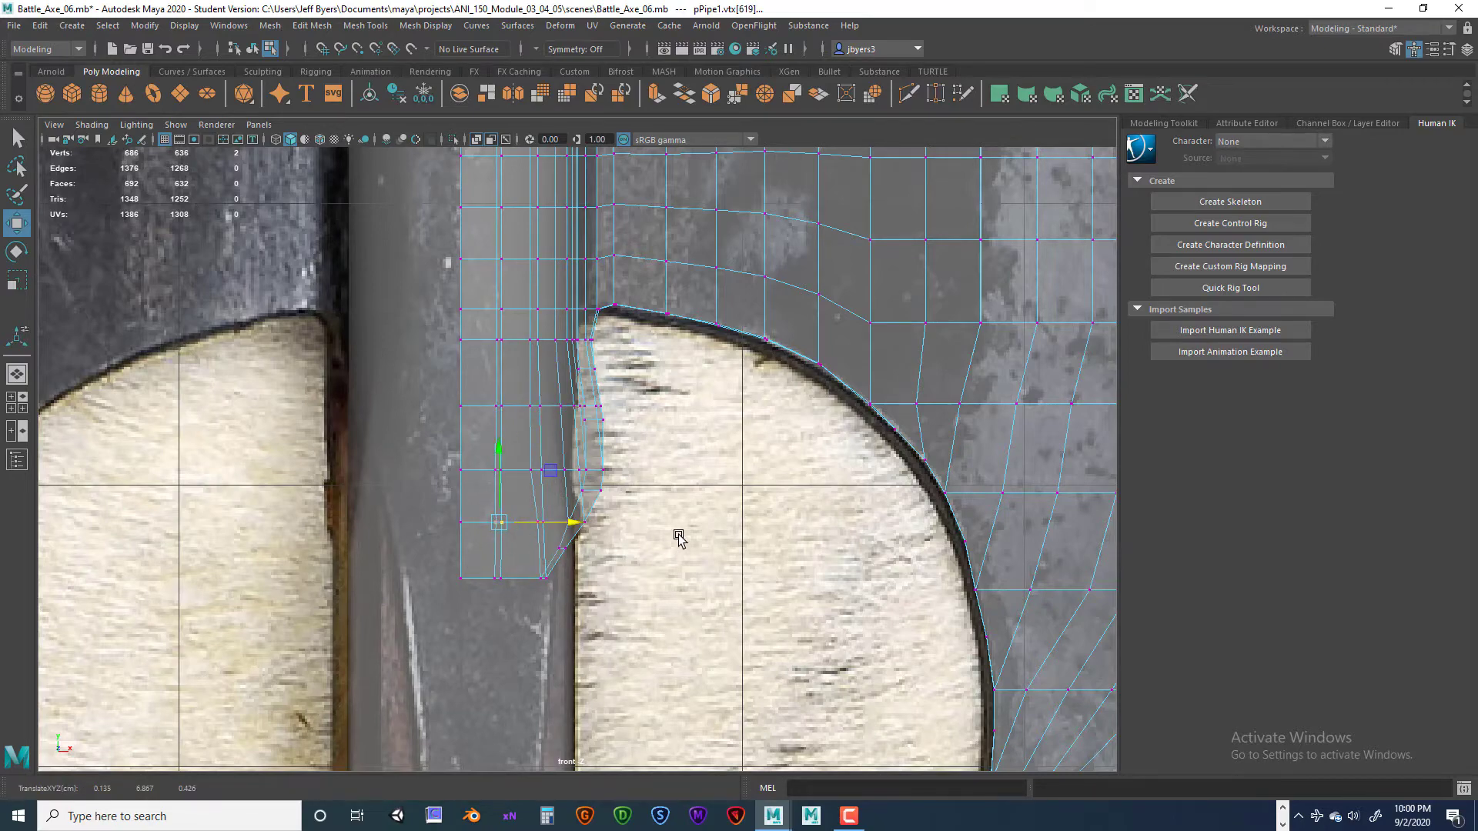
- Compare the flap's outline with the front reference image, then inspect the axe head in the perspective view
key("space")
key("space")
key("space")
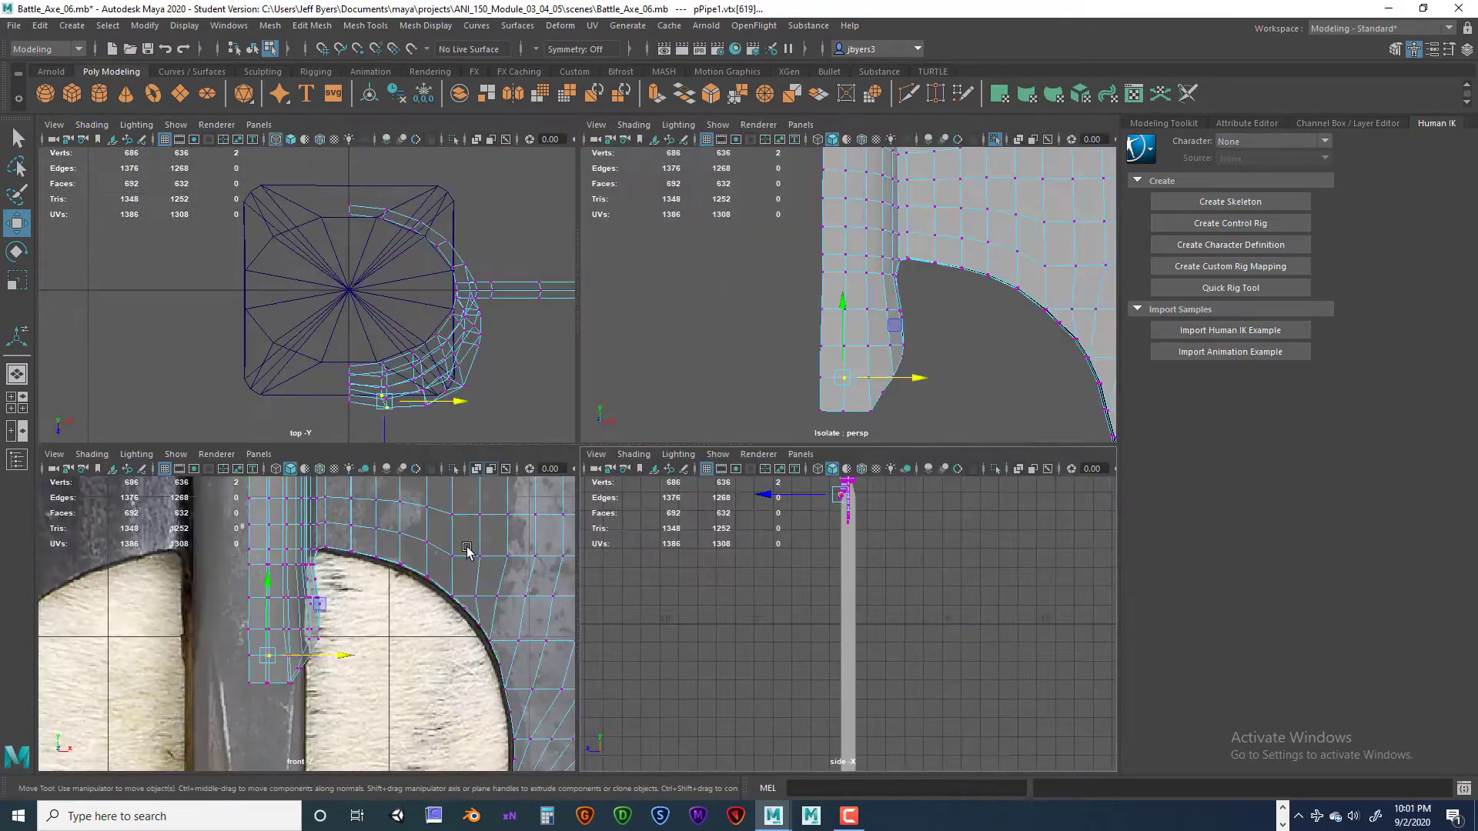
key("space")
scroll(553, 614, "up", 8)
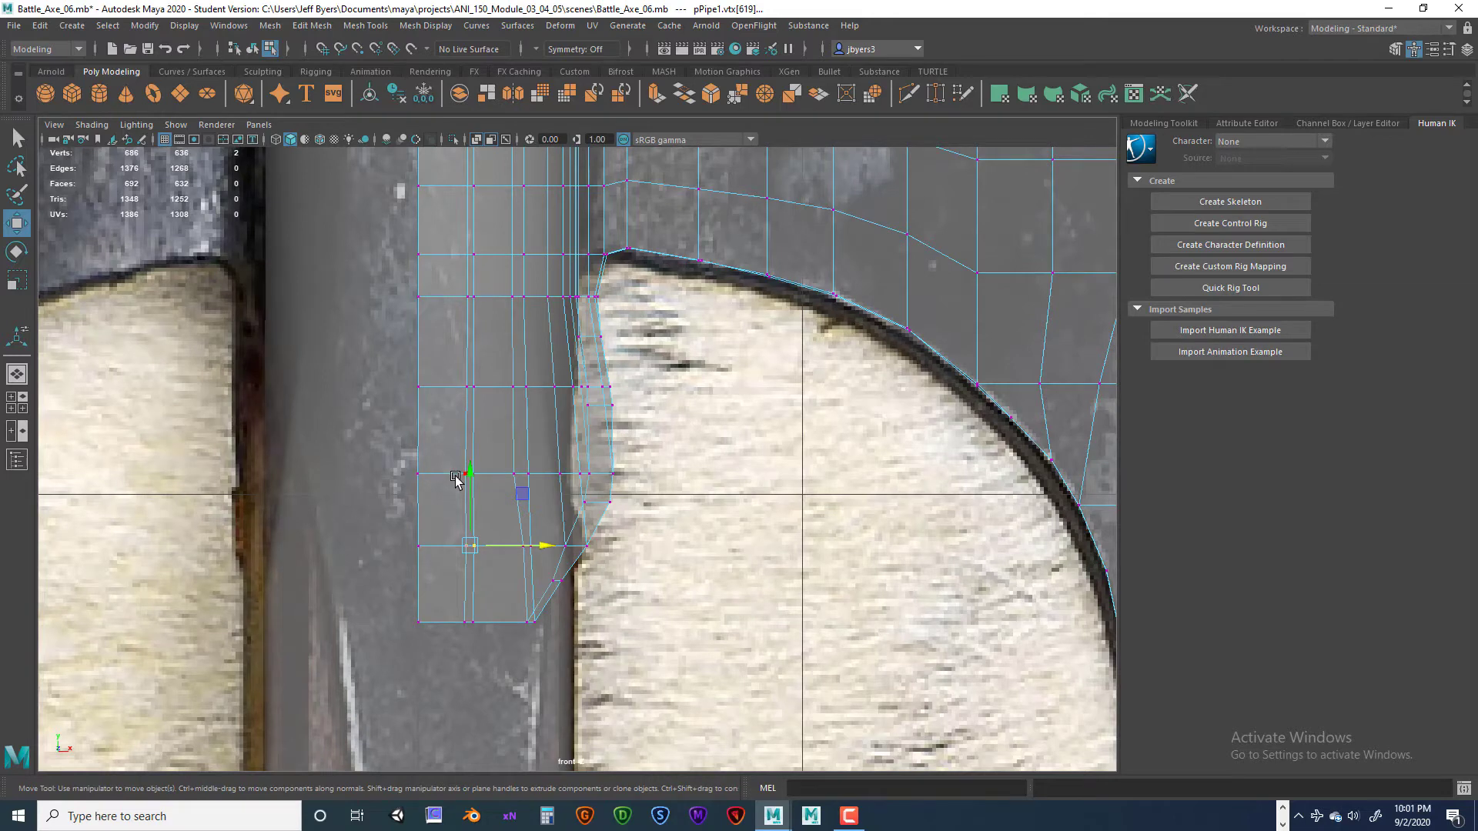
key("ctrl+1")
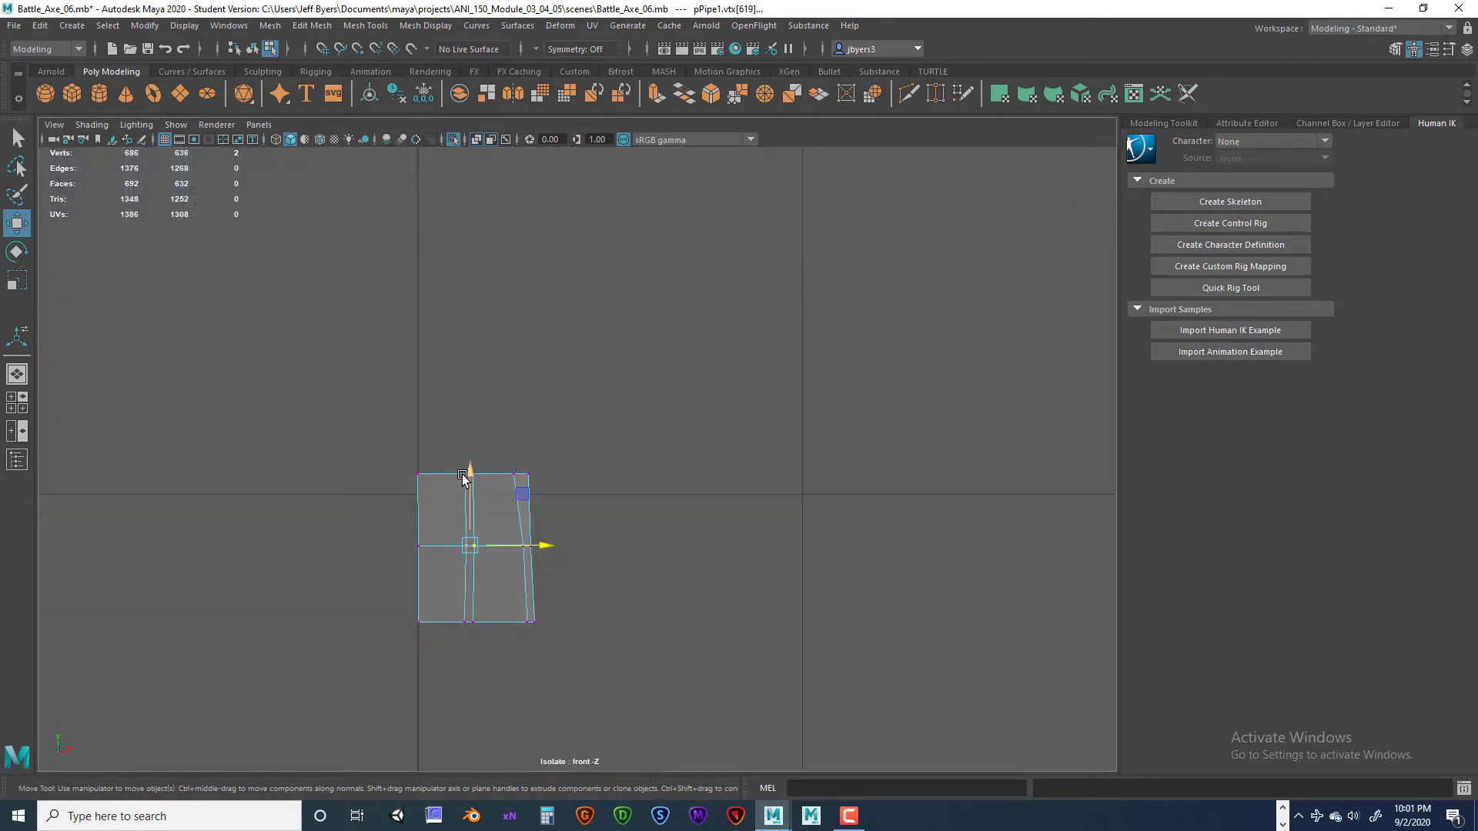
key("ctrl+1")
right_click_drag(501, 429, 506, 355)
key("ctrl+1")
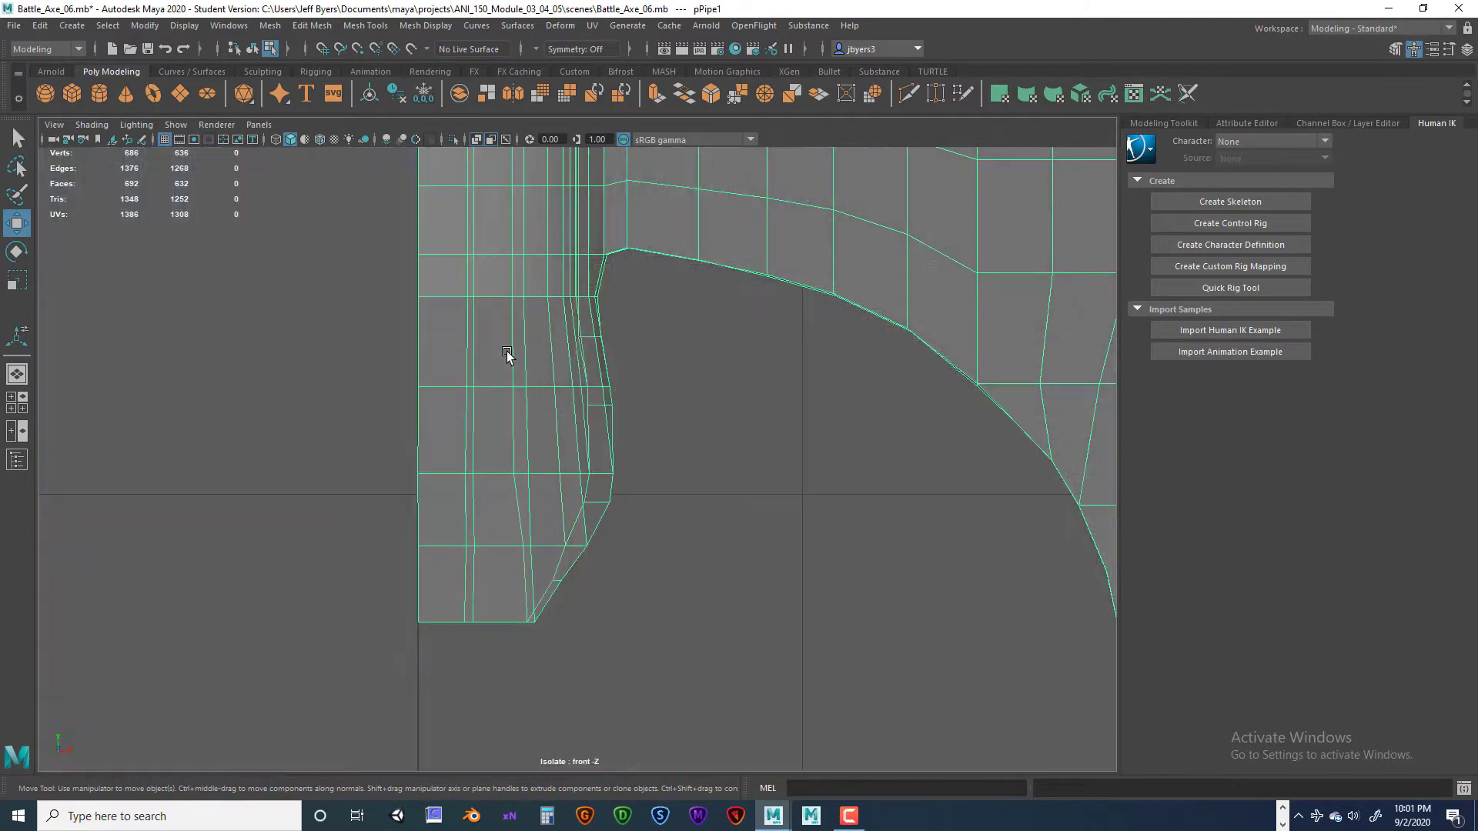
key("ctrl+1")
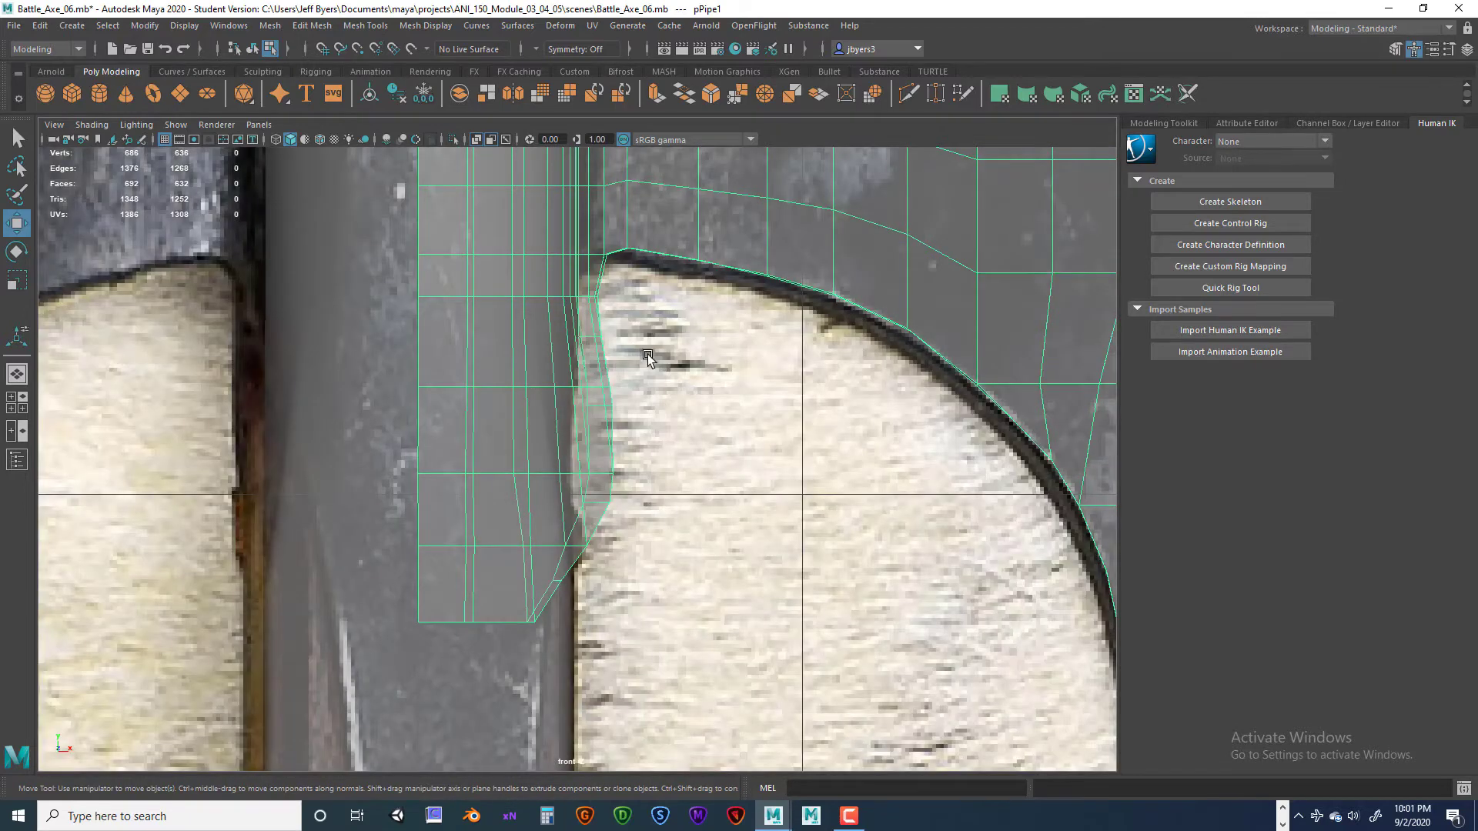
key("space")
key("space")
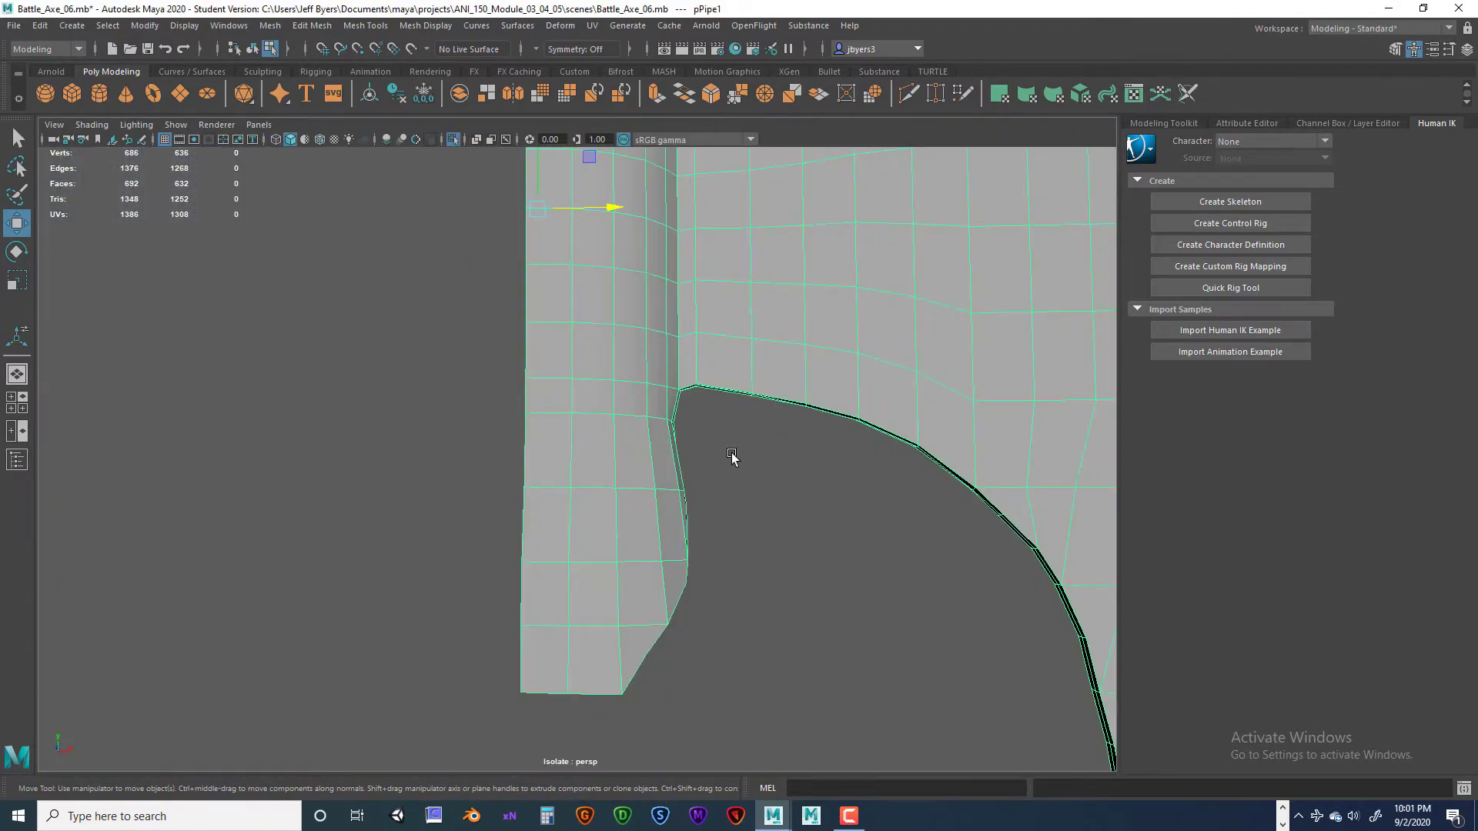
- Show the handle again and pull the blade-side corner vertex between the flap's third and fourth rows outward from the handle surface
key("ctrl+1")
left_click_drag(693, 552, 591, 495, "alt")
right_click_drag(561, 468, 497, 405)
left_click(520, 464)
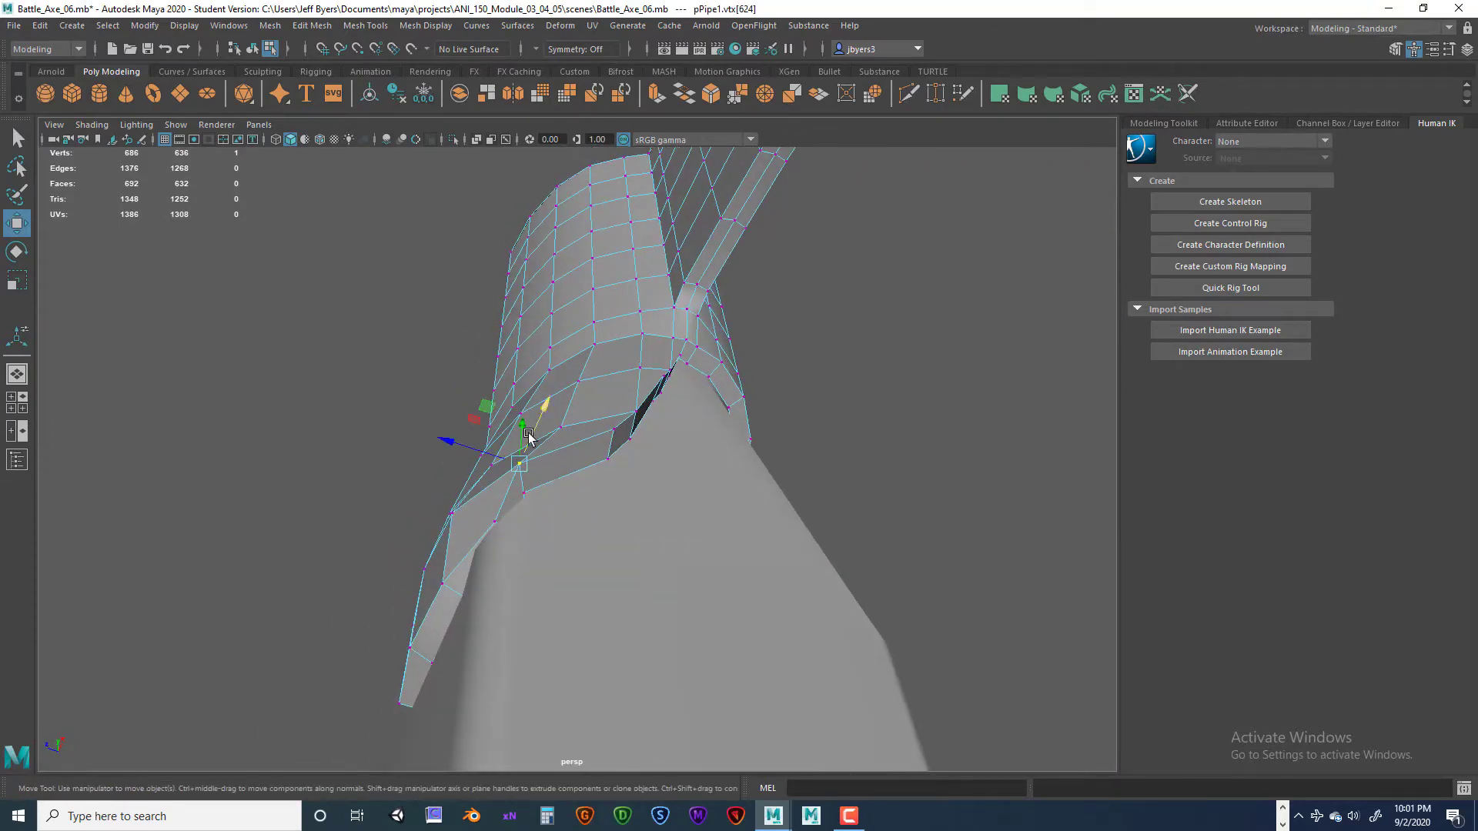
left_click_drag(508, 454, 481, 470, "alt")
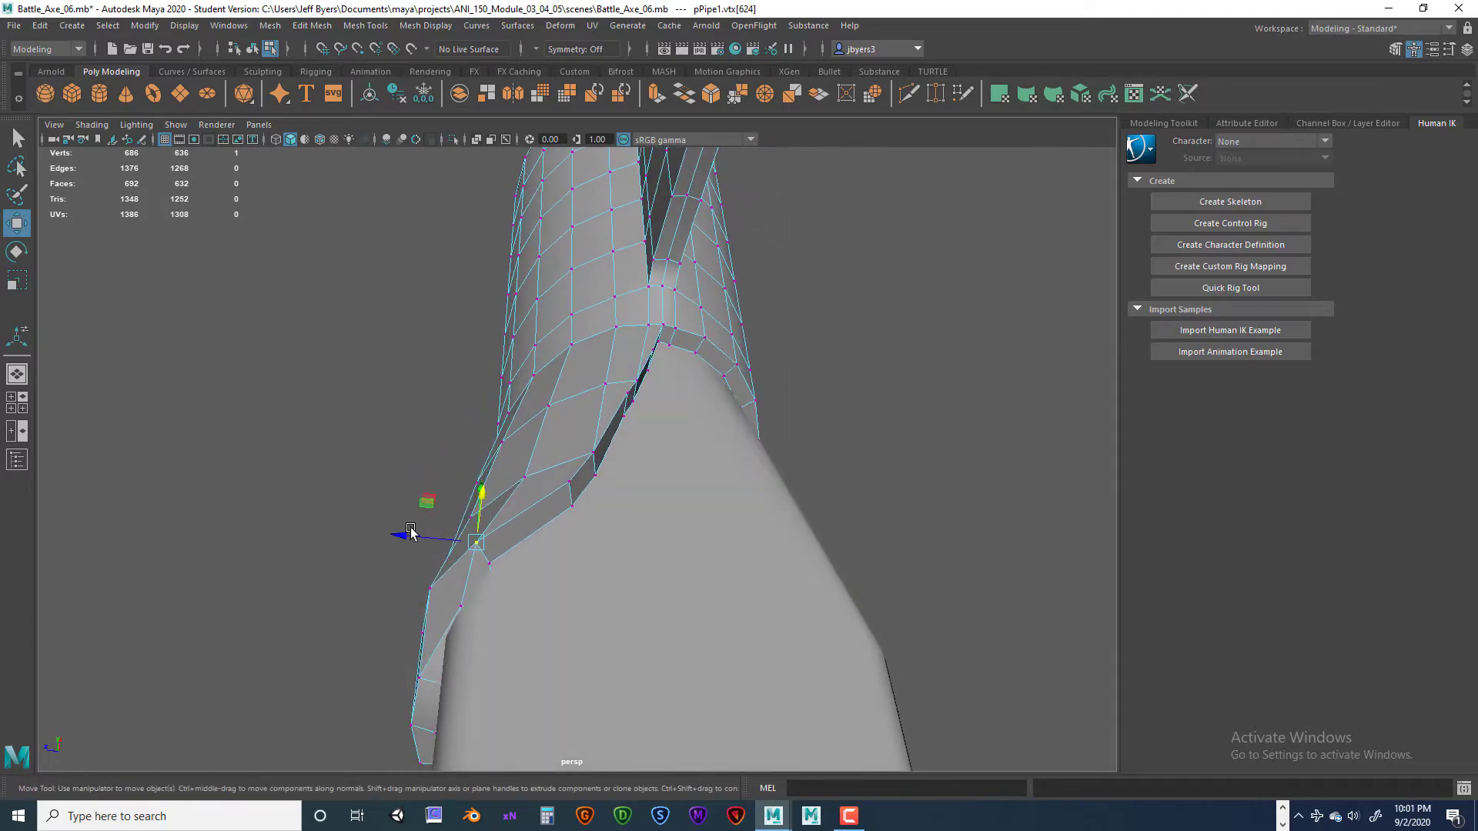
left_click_drag(411, 531, 629, 586)
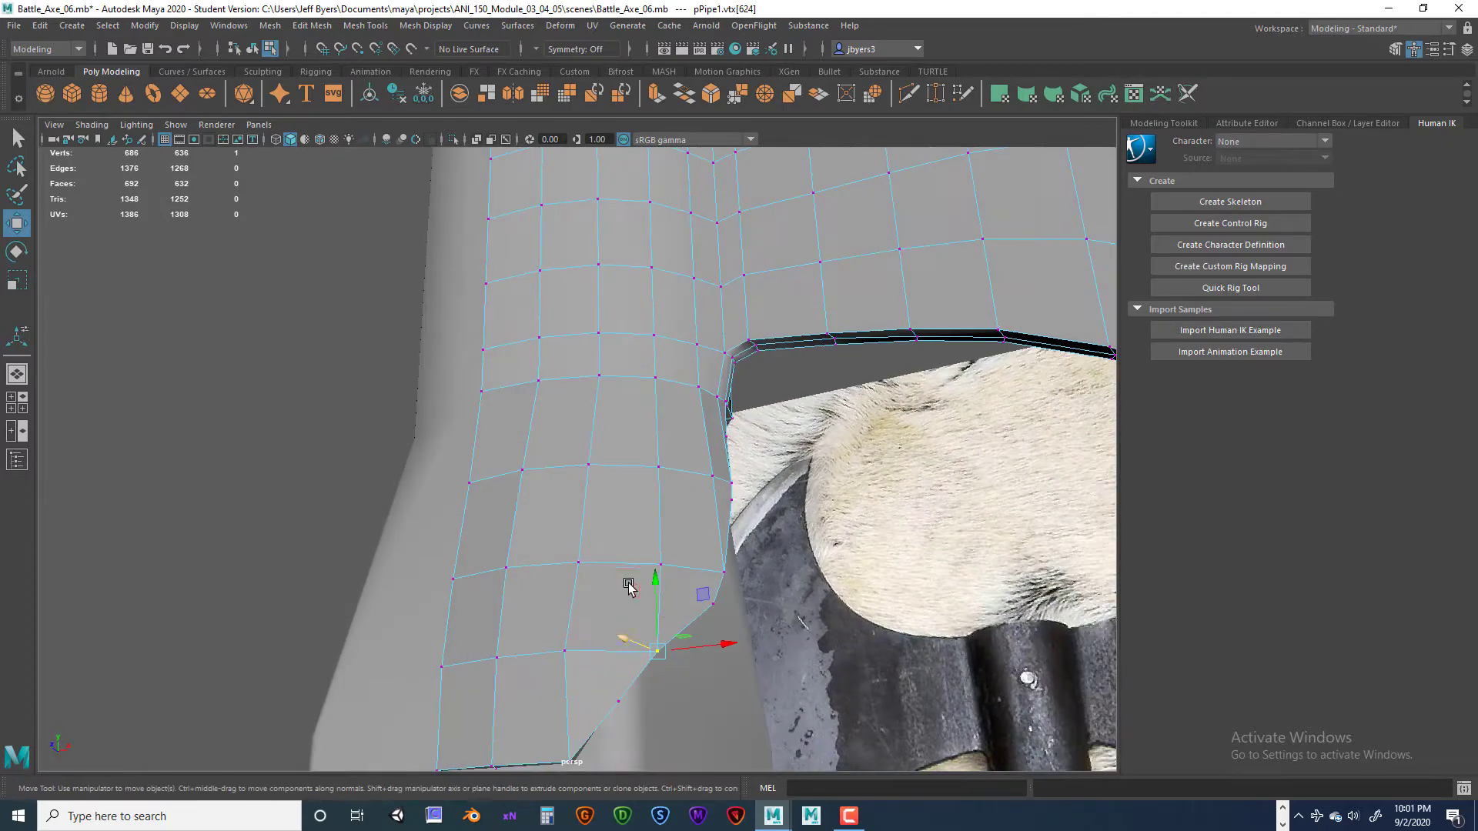
left_click_drag(719, 644, 602, 607, "alt")
left_click_drag(504, 531, 389, 612, "alt")
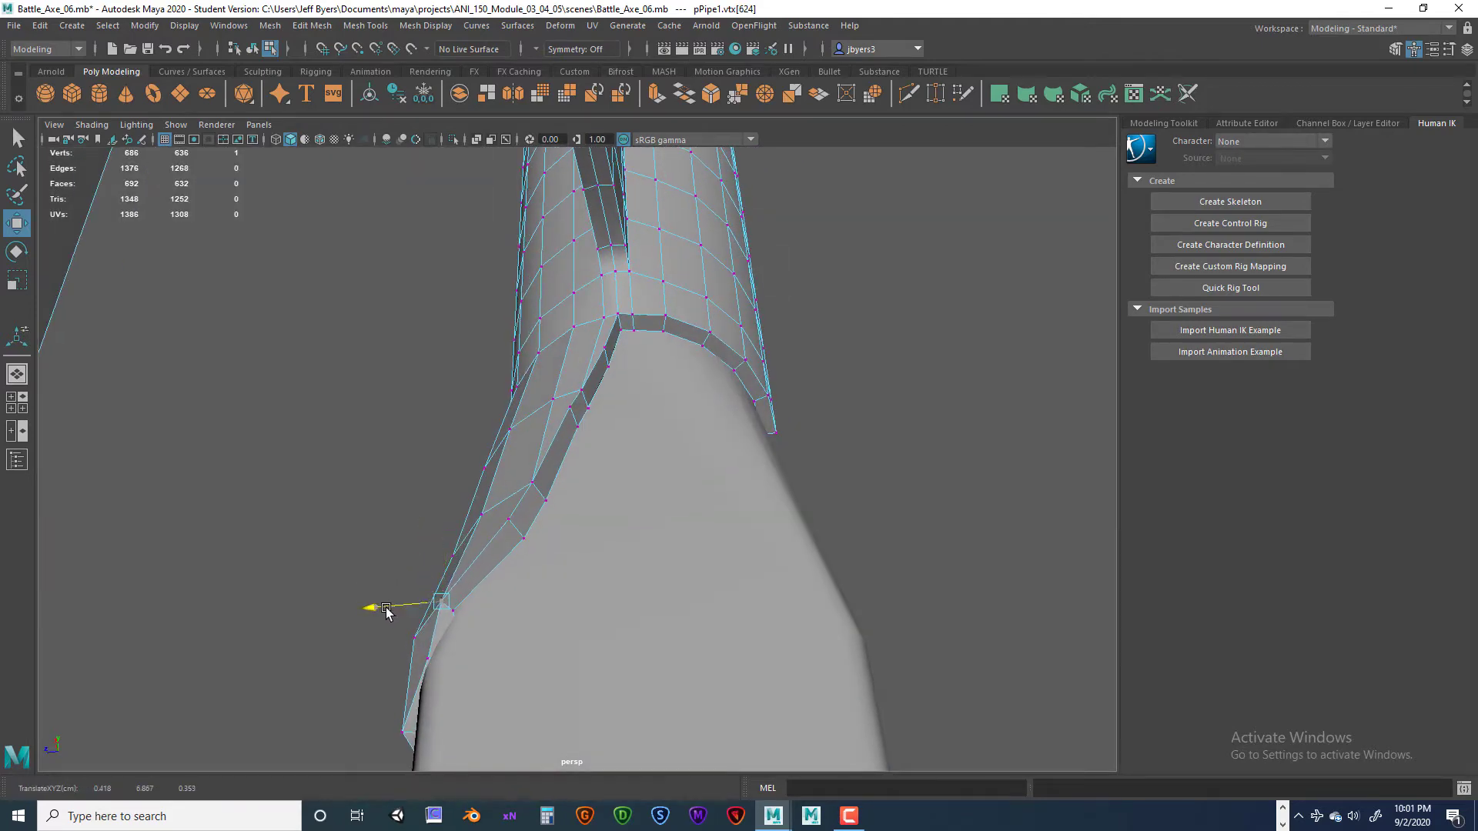
- Adjust the blade-side vertices of the flap's upper rows so the surface wraps more evenly around the handle
left_click(505, 517)
left_click_drag(498, 483, 630, 524)
left_click_drag(673, 528, 801, 538, "alt")
scroll(680, 530, "up", 2)
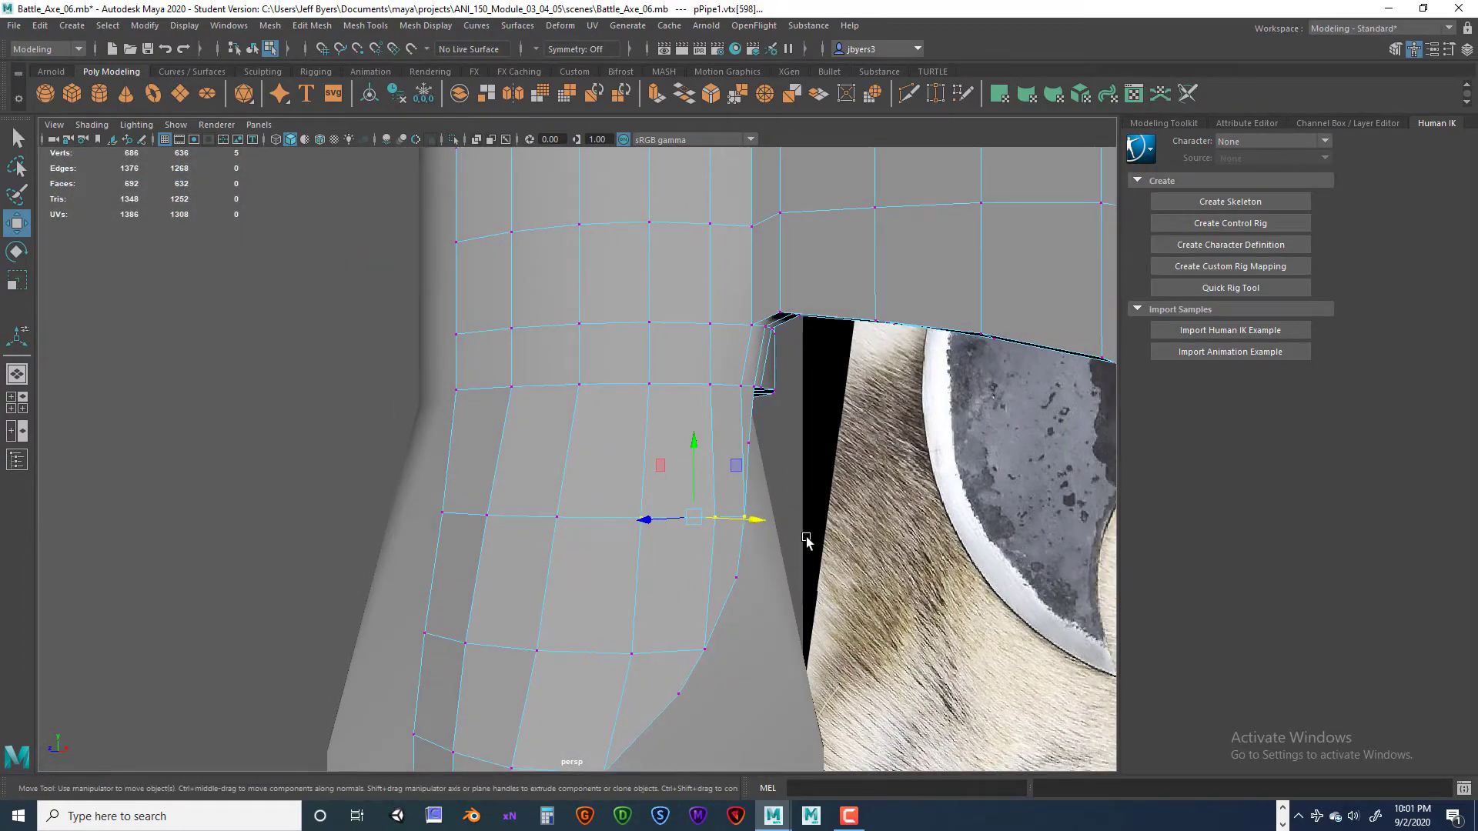
left_click_drag(693, 501, 778, 538)
left_click_drag(778, 538, 542, 543, "alt")
left_click_drag(344, 499, 621, 562)
- Check the flap in smooth preview, return to the unsmoothed mesh and adjust the vertices along its lower tapered edge
key("3")
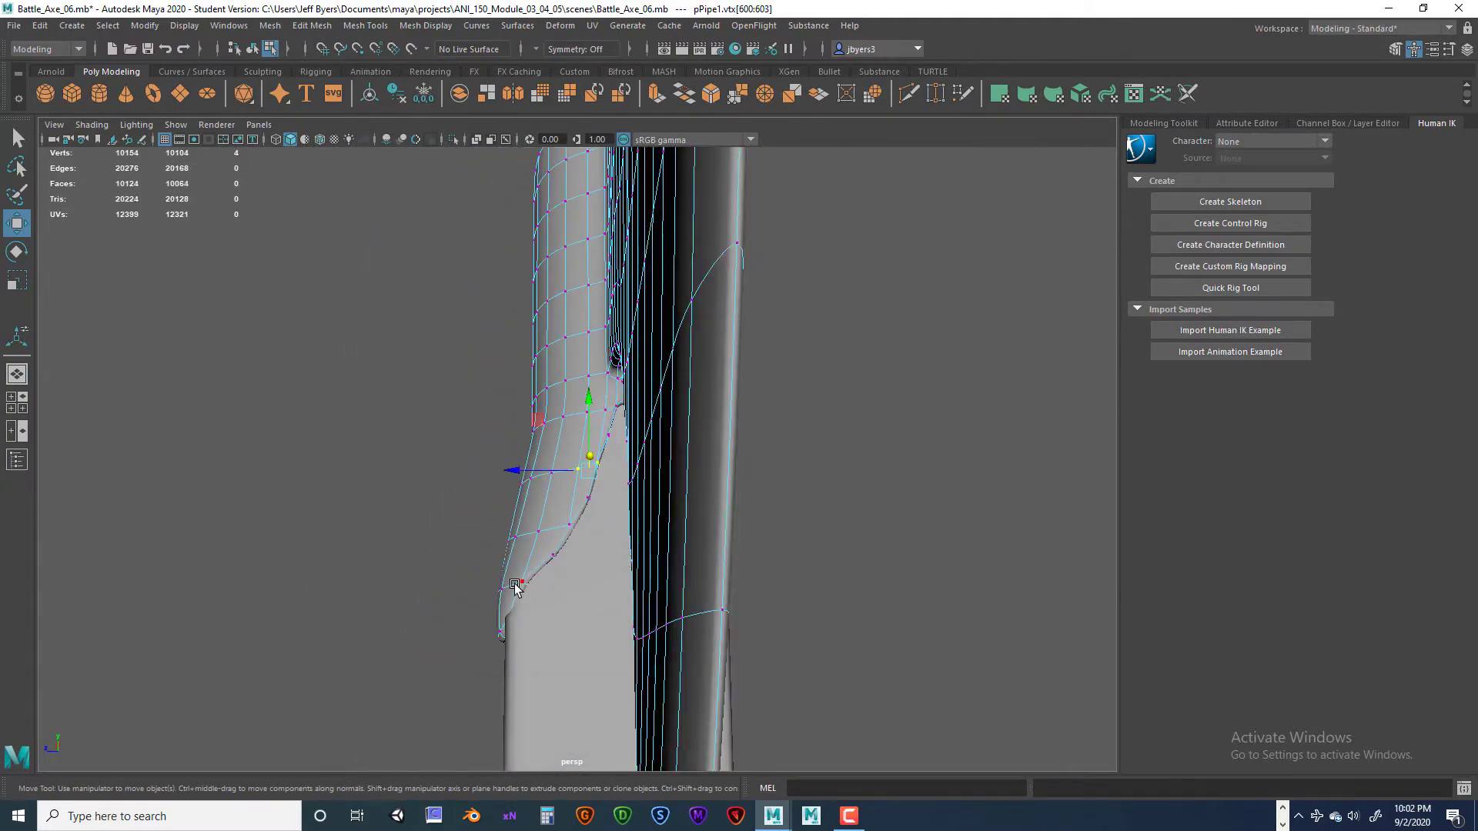
left_click_drag(514, 588, 636, 462, "alt")
key("1")
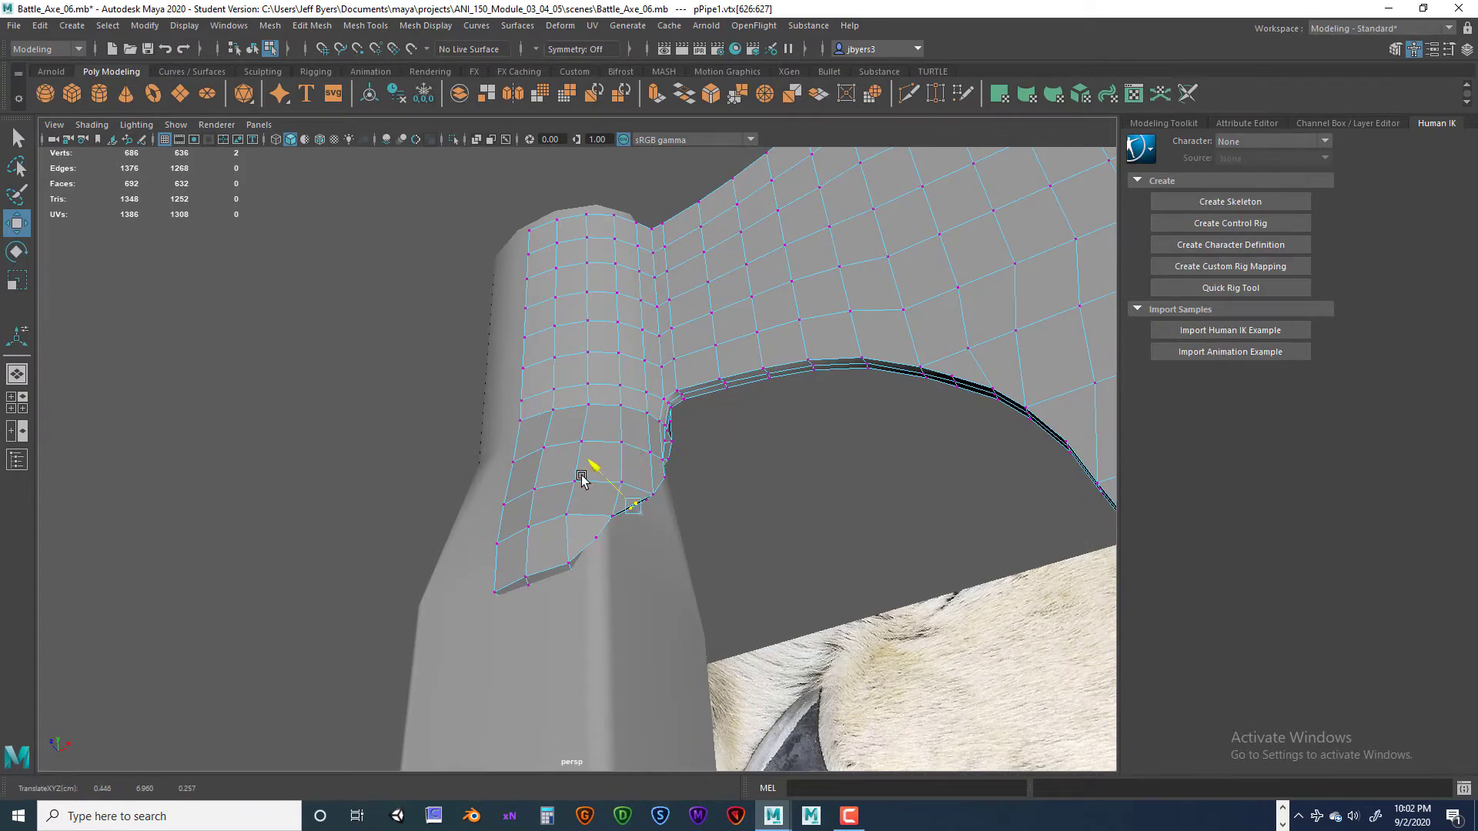
left_click_drag(583, 487, 618, 542, "alt")
left_click(624, 581)
mouse_move(605, 478)
left_mouse_down()
mouse_move(551, 518)
mouse_move(495, 511)
mouse_move(638, 532)
mouse_move(578, 617)
mouse_move(618, 483)
left_mouse_up()
left_click_drag(618, 482, 588, 593, "alt")
- In the front view, shift the flap's bottom blade-side corner to X about 0.311 and the edge vertices just above to about 0.348
key("space")
key("space")
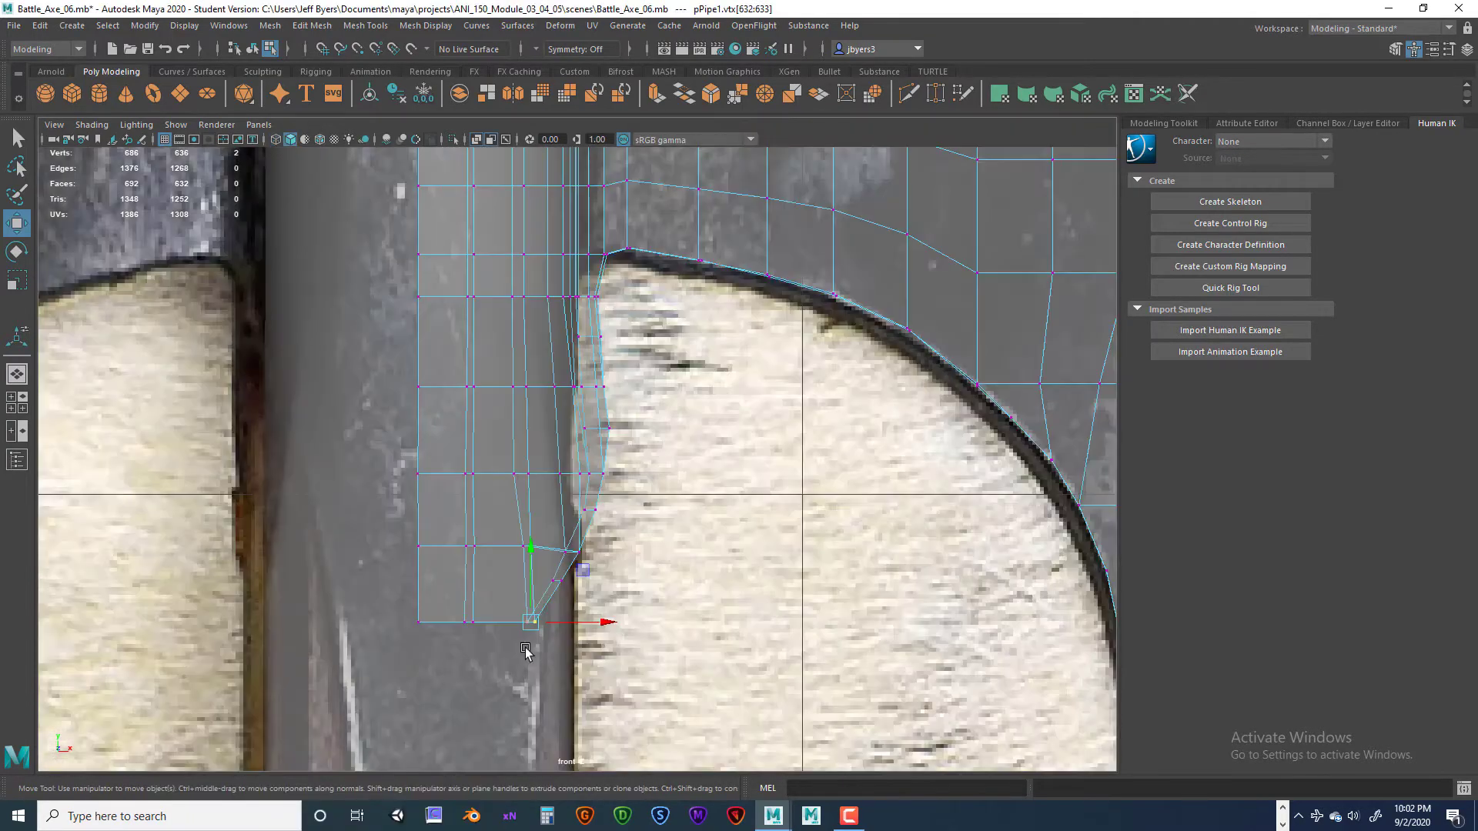
left_click_drag(556, 640, 568, 633)
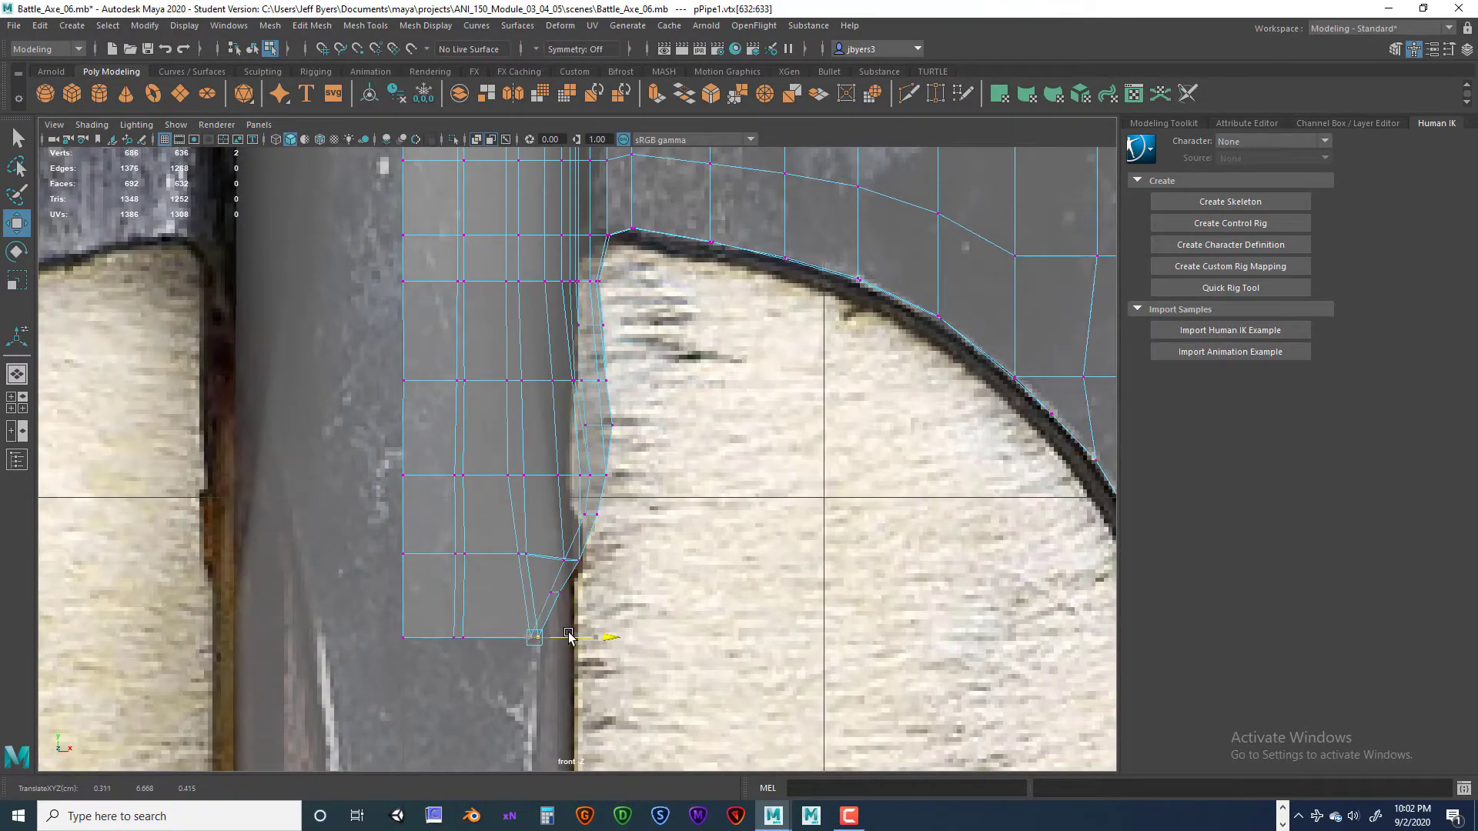
left_click(567, 591)
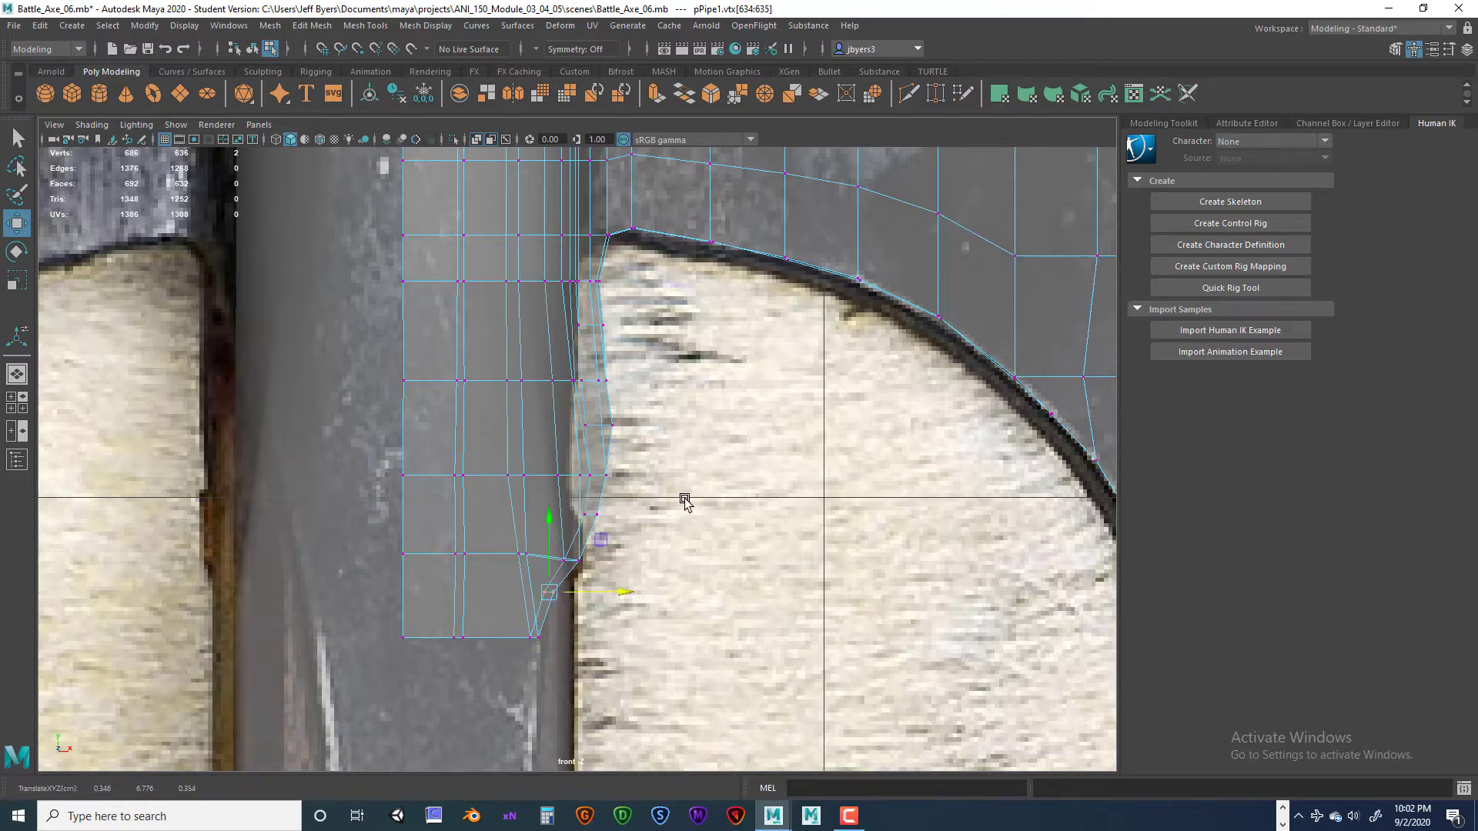
- Compare the flap's width and lower end with the strap and axe head in the front reference image
middle_click_drag(592, 621, 587, 388, "alt")
middle_click_drag(498, 625, 525, 375, "alt")
scroll(525, 376, "down", 10)
scroll(528, 506, "up", 4)
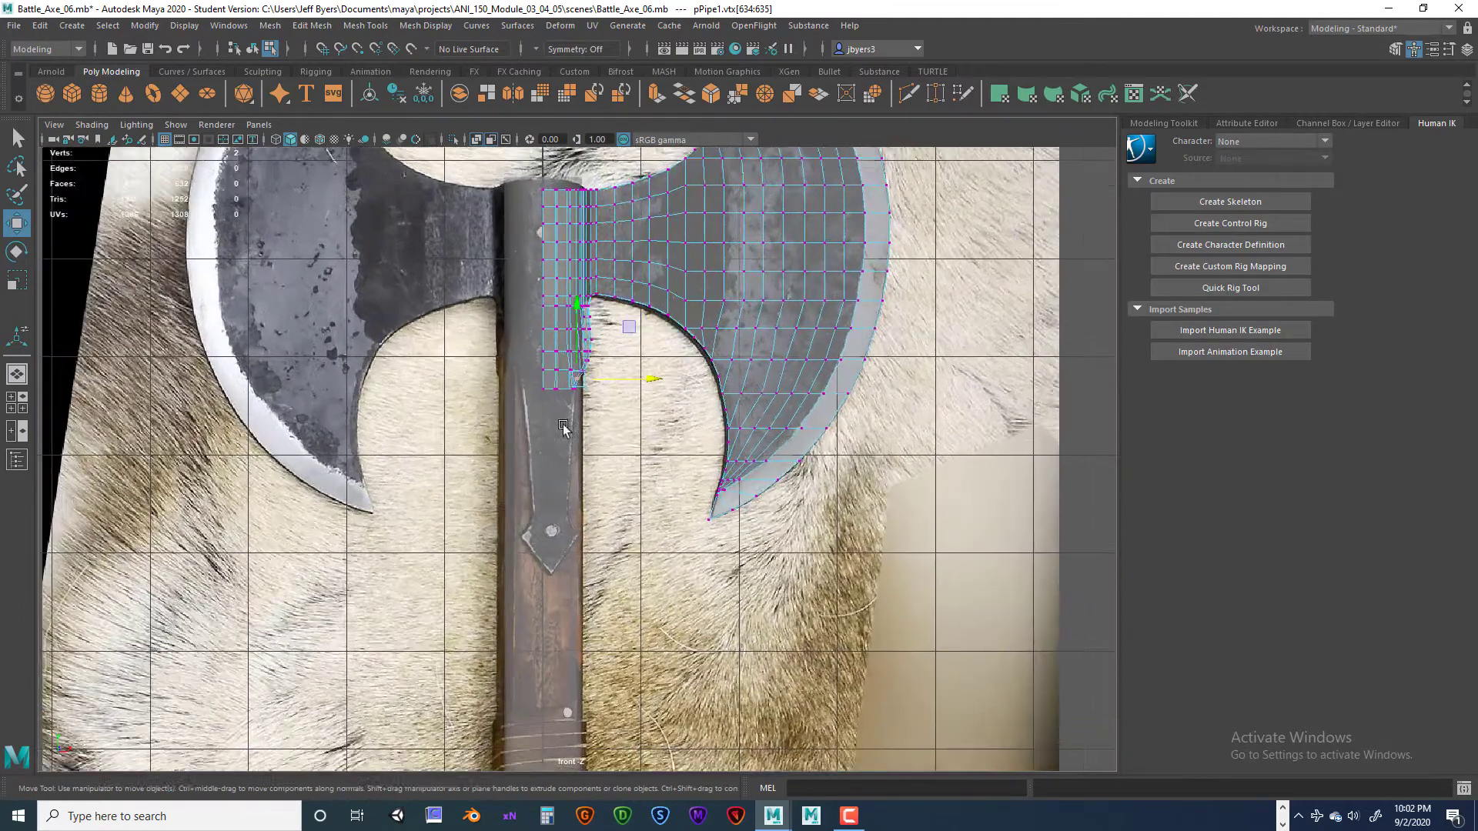
middle_click_drag(552, 428, 577, 508, "alt")
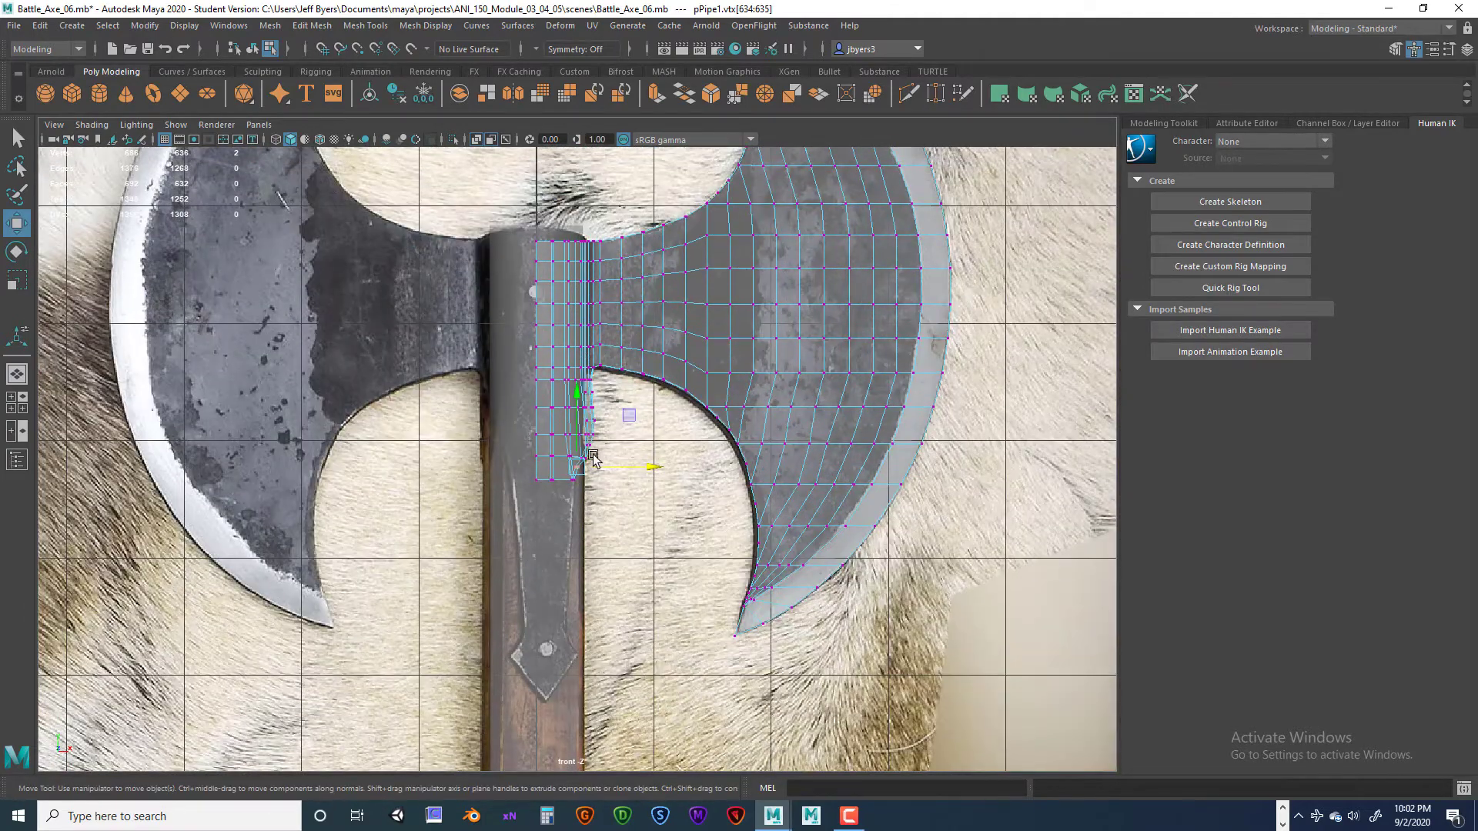
left_click_drag(593, 459, 594, 460, "alt")
scroll(595, 462, "up", 6)
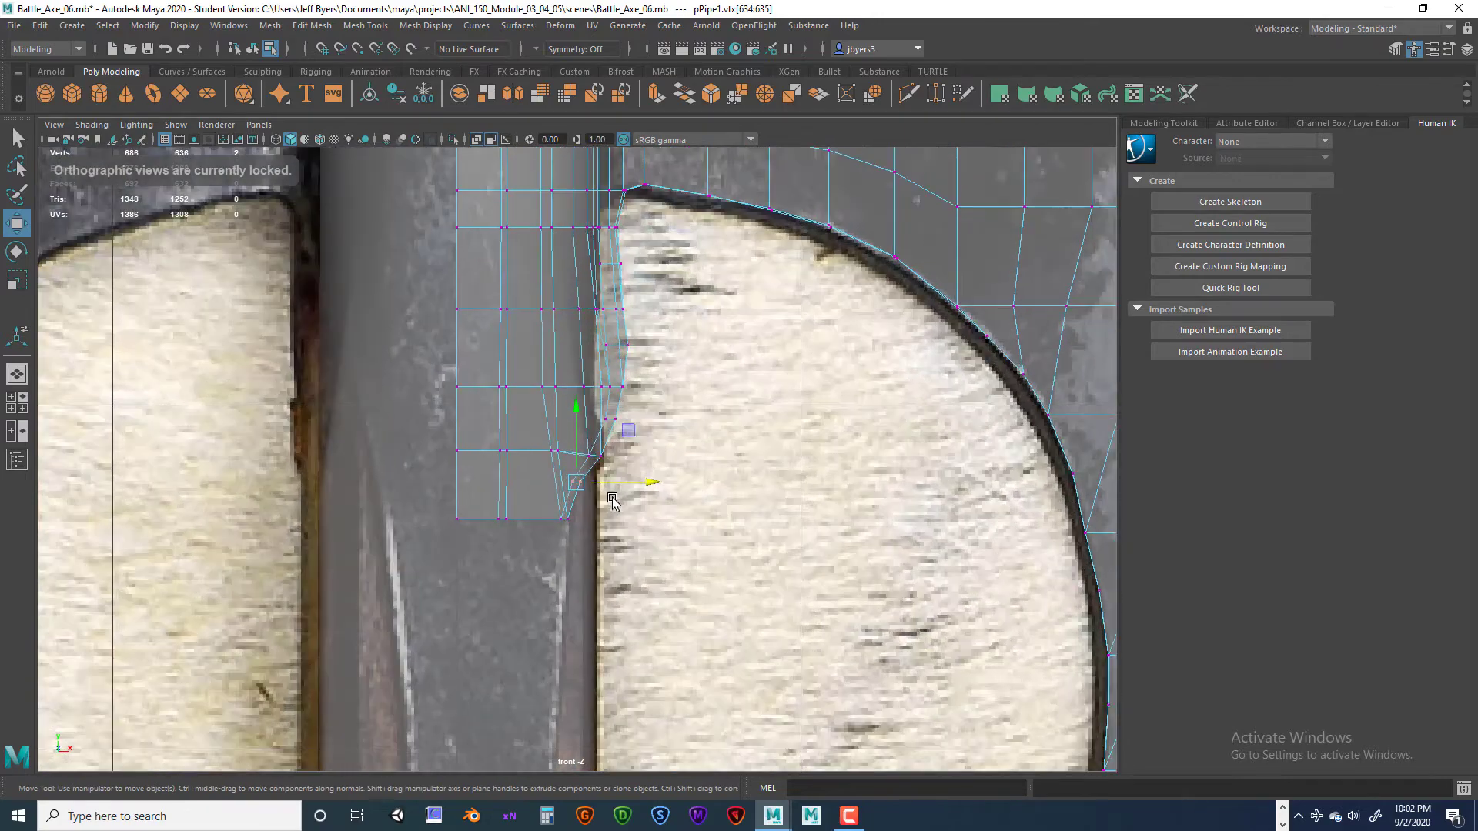
left_click(577, 619)
key("ctrl+z")
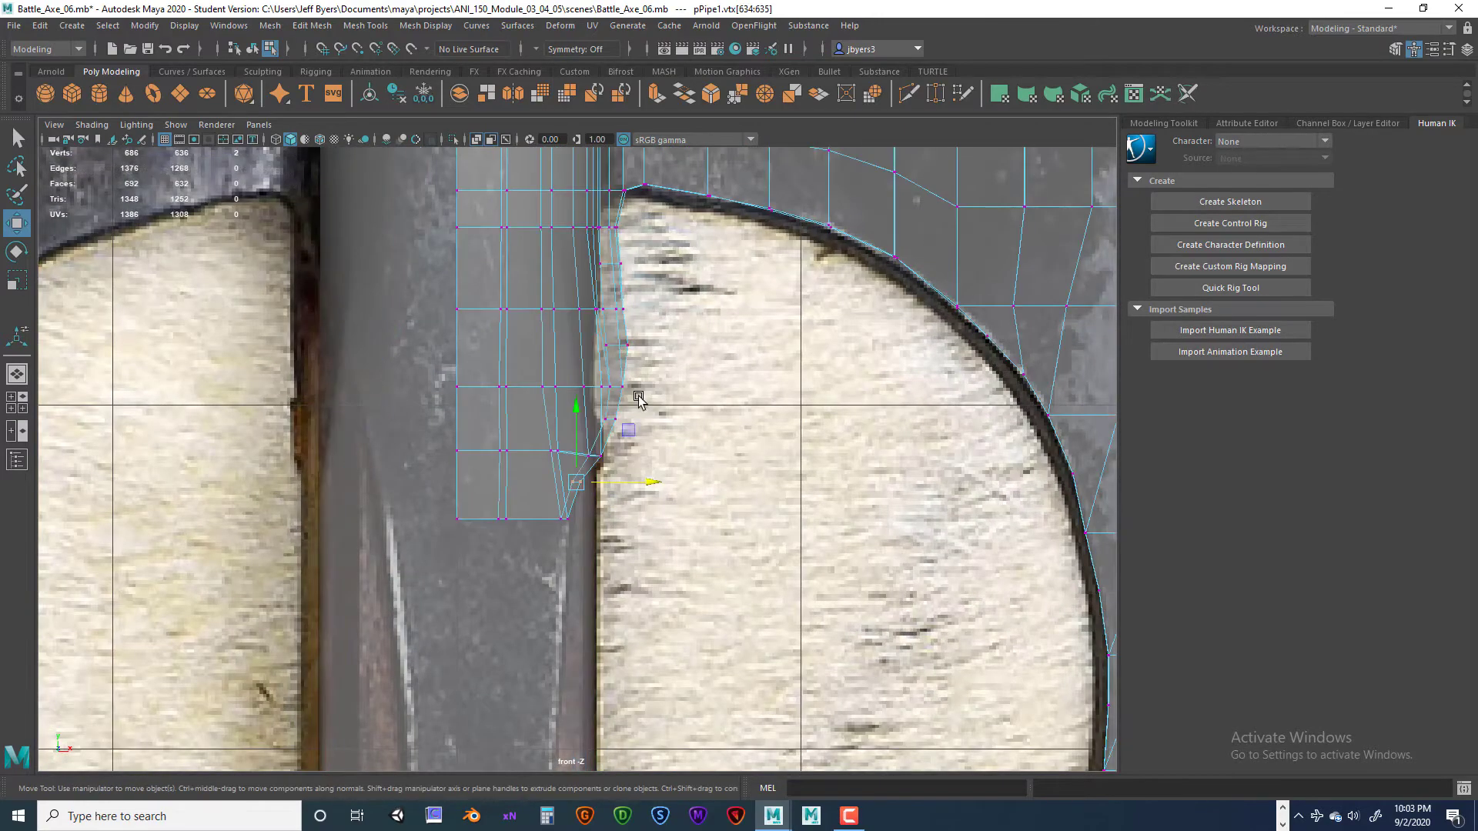
middle_click_drag(631, 429, 609, 551, "alt")
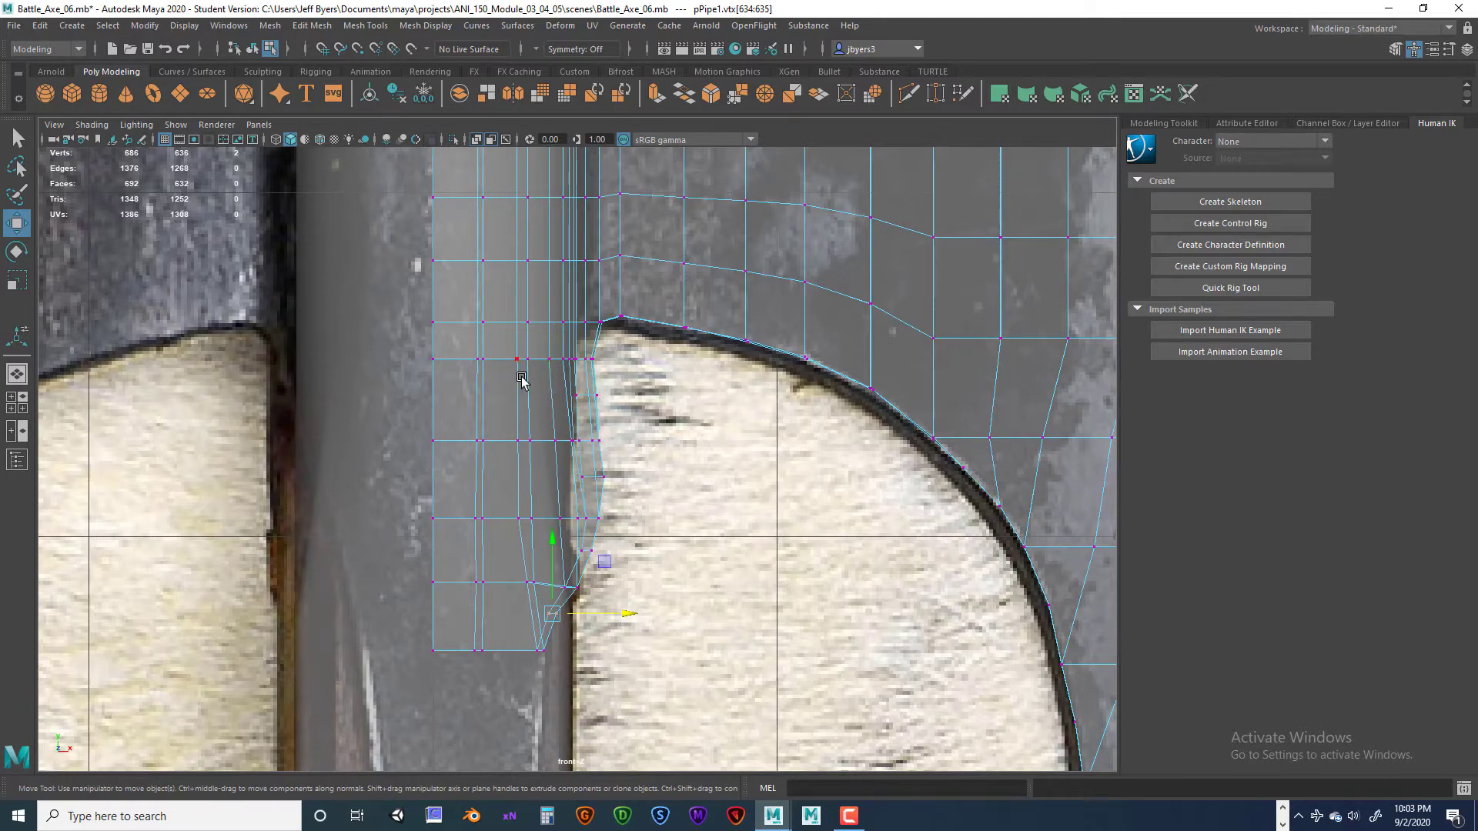
- Shift the blade-side vertex columns of the flap's upper rows slightly toward the centre line
left_click_drag(506, 376, 632, 552)
mouse_move(636, 489)
left_mouse_down()
mouse_move(616, 482)
mouse_move(628, 477)
left_mouse_up()
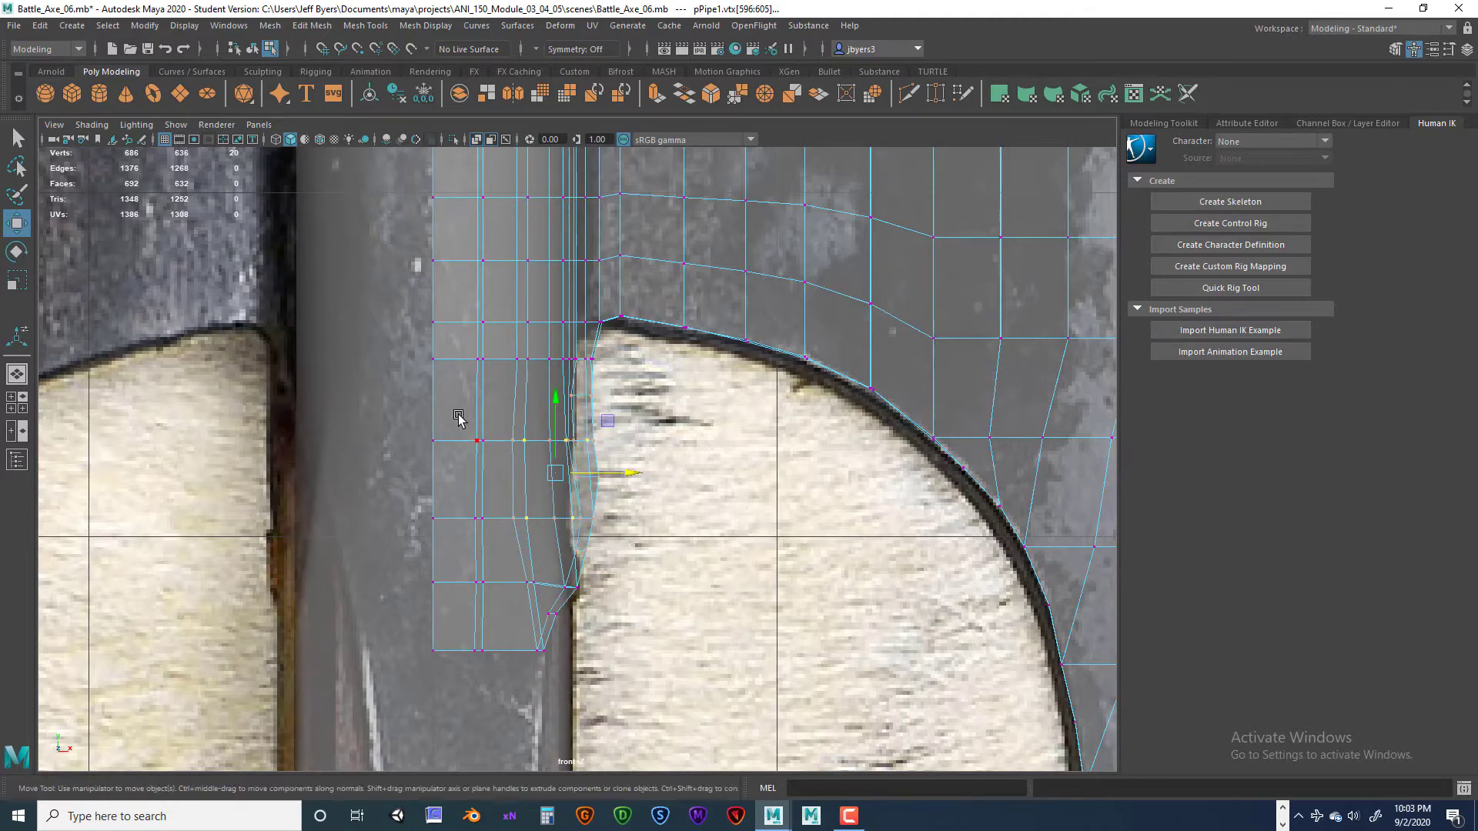
left_click_drag(495, 447, 495, 446)
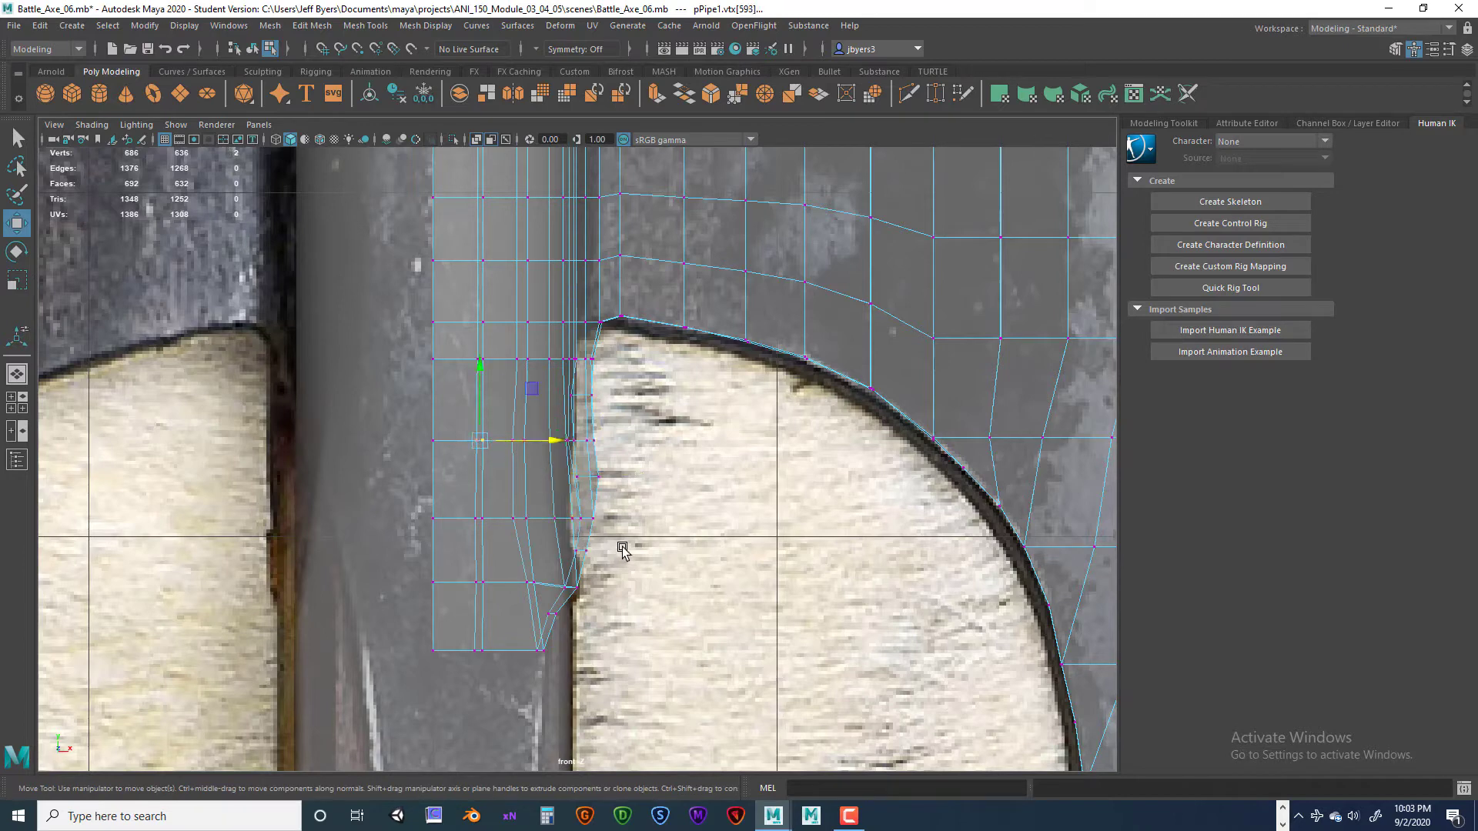
left_click(622, 548)
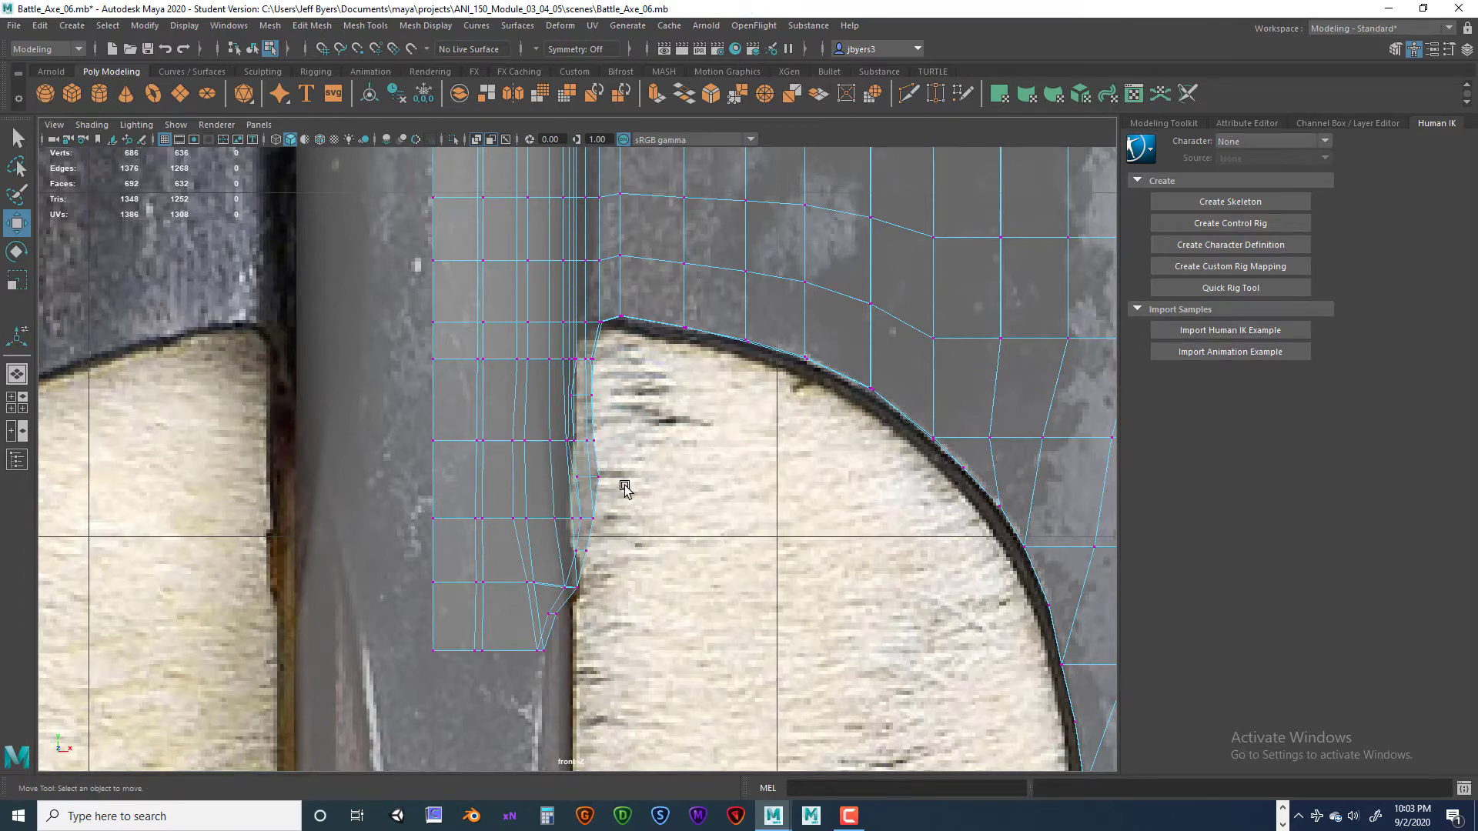
- Move the bulging vertices on the flap's upper blade-side edge inward to even out its outline
left_click_drag(606, 490, 607, 491)
left_click_drag(622, 479, 615, 477)
left_click(654, 445)
left_click_drag(590, 453, 607, 440)
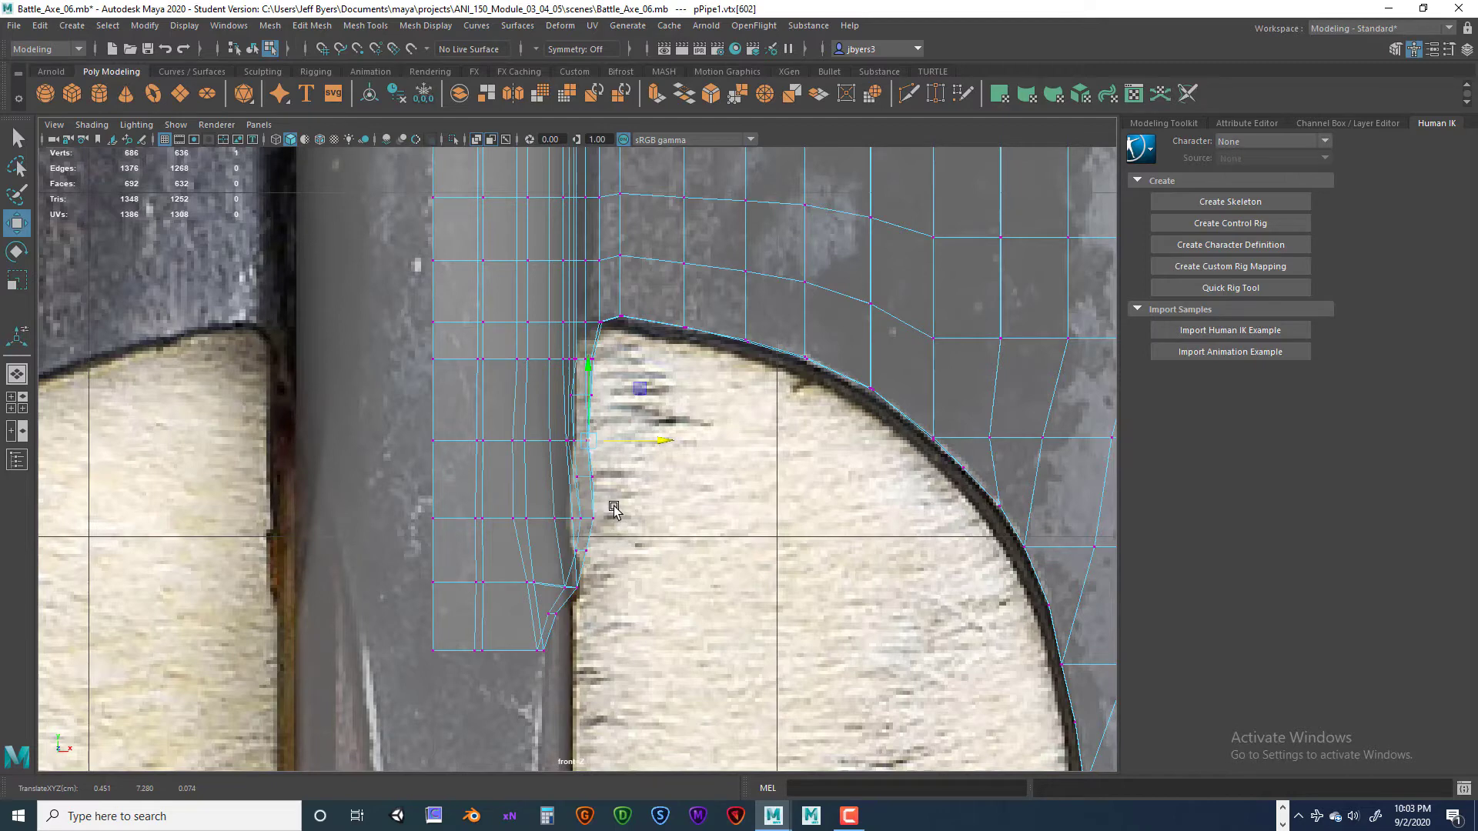
- Draw the third row's blade-side vertices and nearby edge points inward, and set the lowest intermediate edge vertices to X about 0.360
left_click(562, 511)
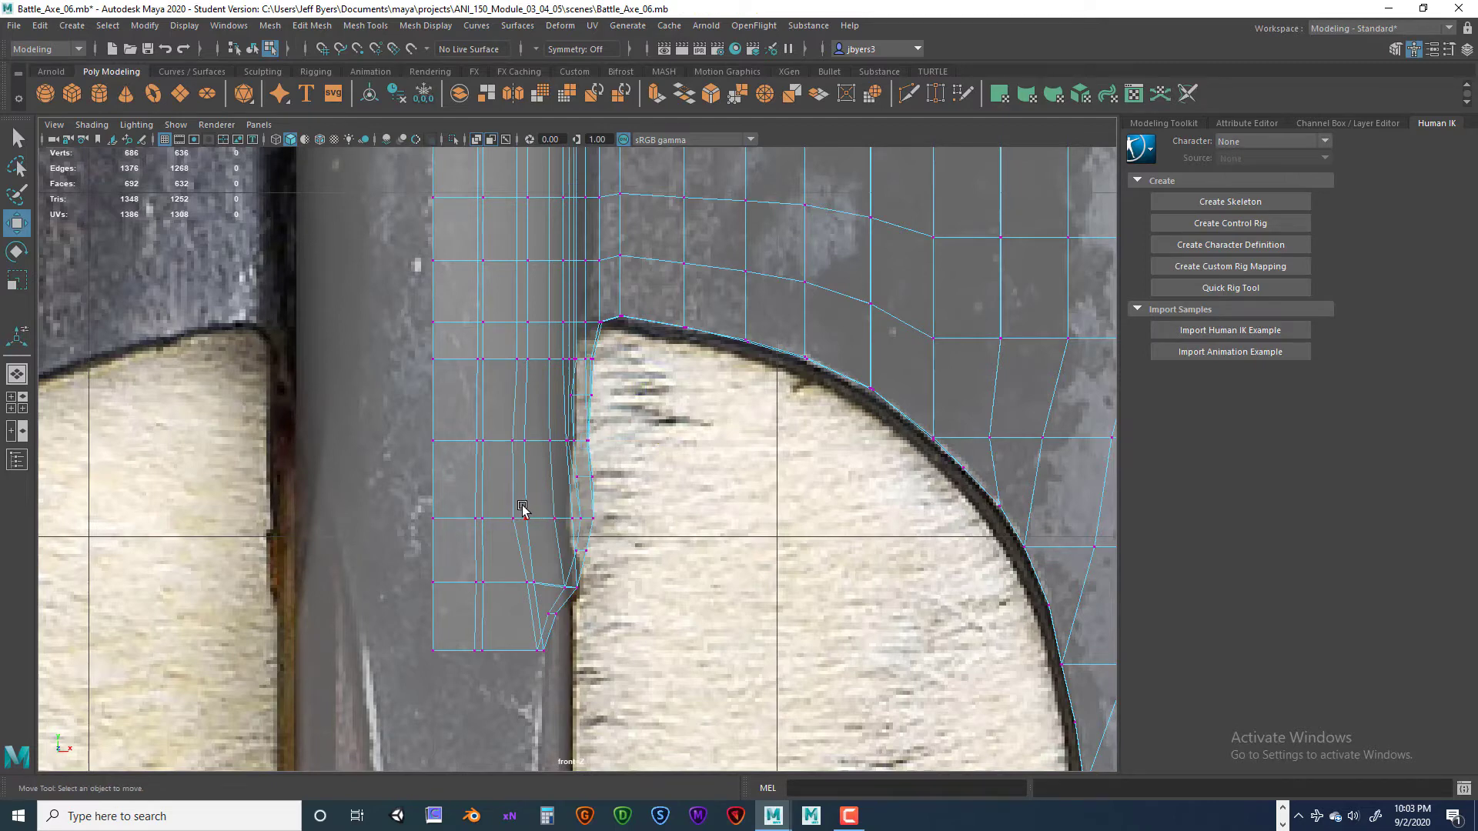
left_click_drag(515, 529, 619, 520)
left_click_drag(537, 464, 620, 481)
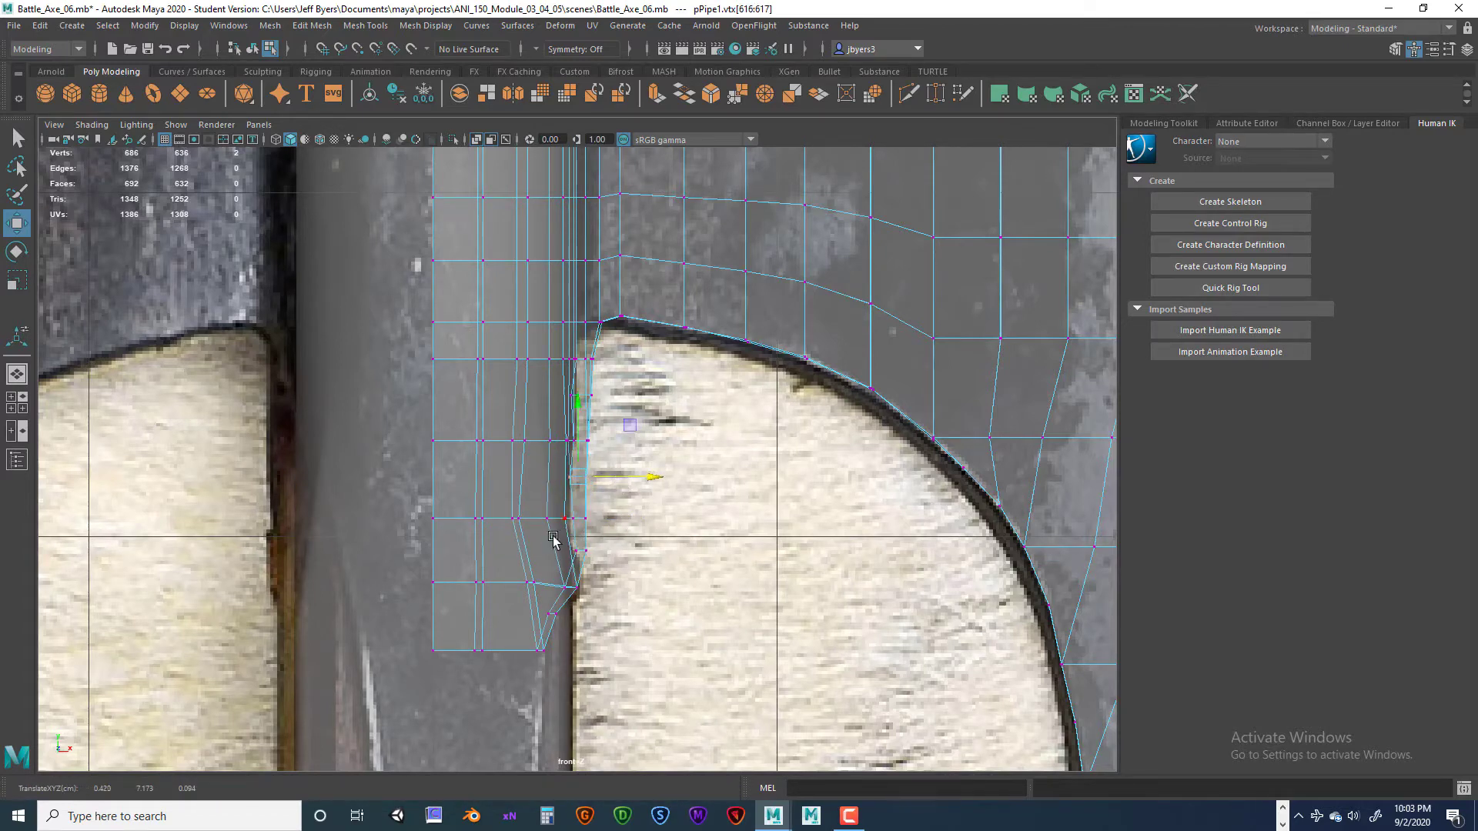
left_click_drag(551, 534, 624, 553)
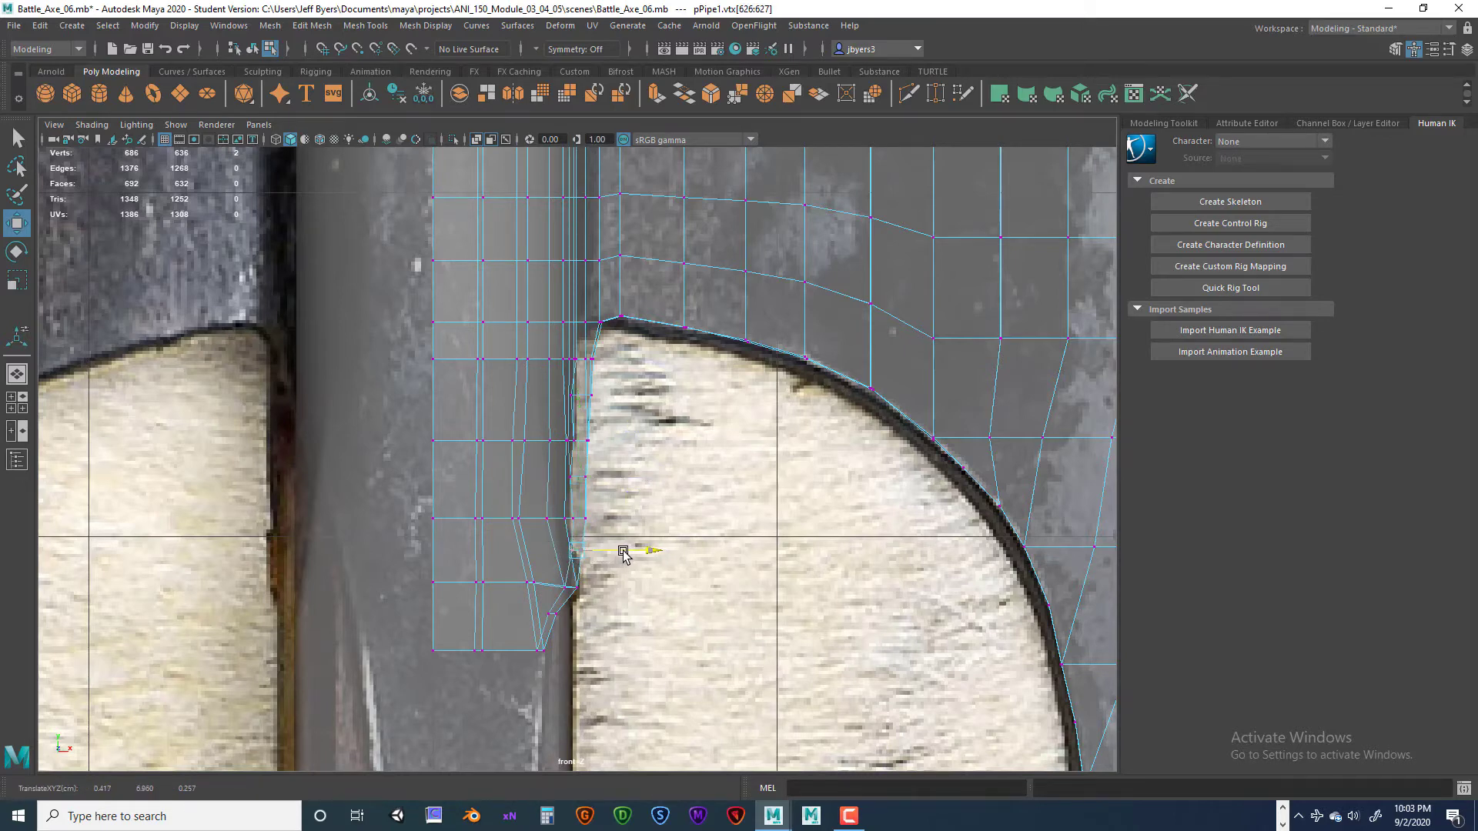
left_click_drag(509, 502, 612, 557)
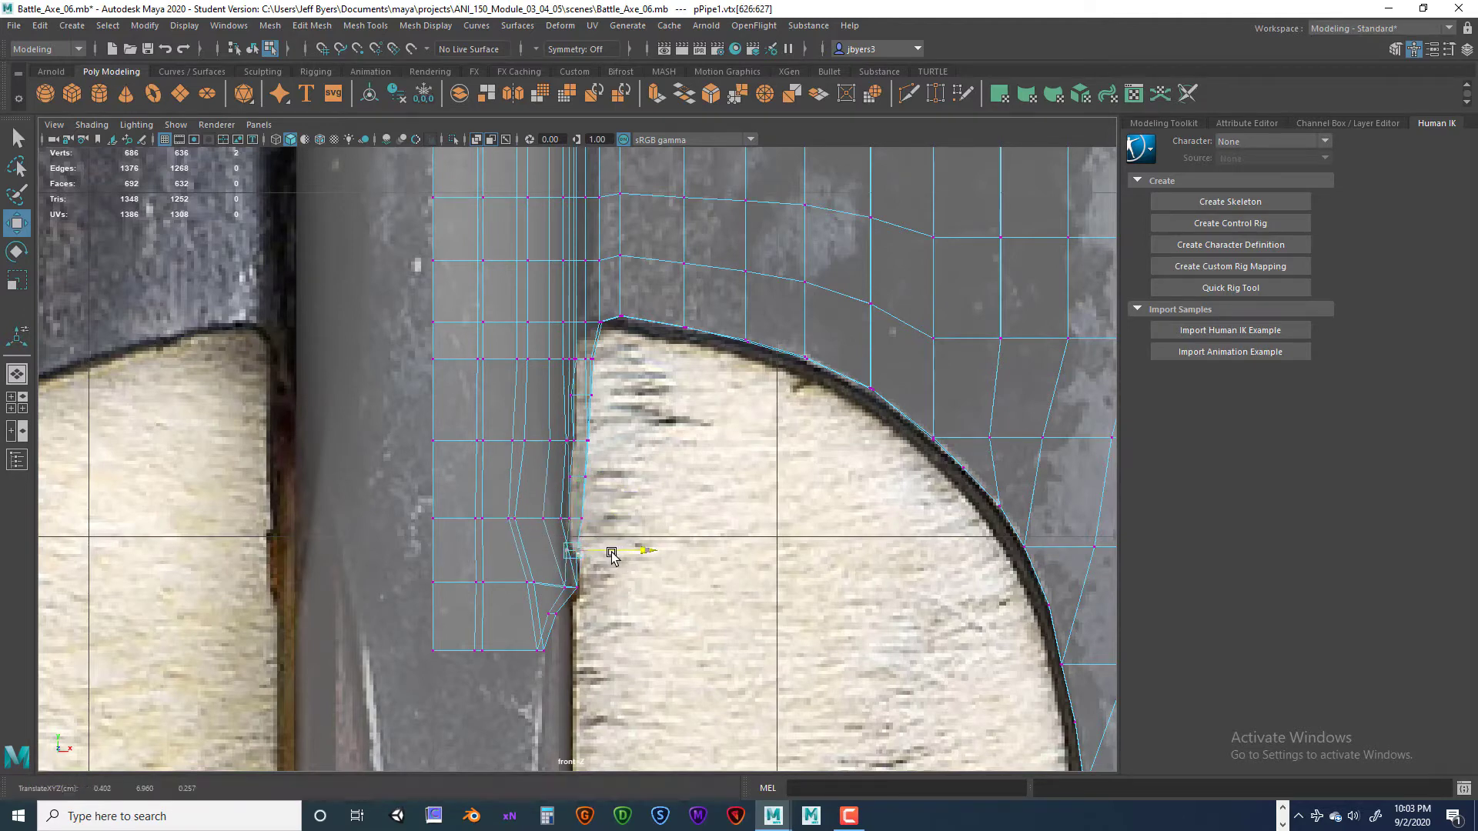
mouse_move(546, 600)
left_mouse_down()
mouse_move(582, 618)
mouse_move(557, 618)
left_mouse_up()
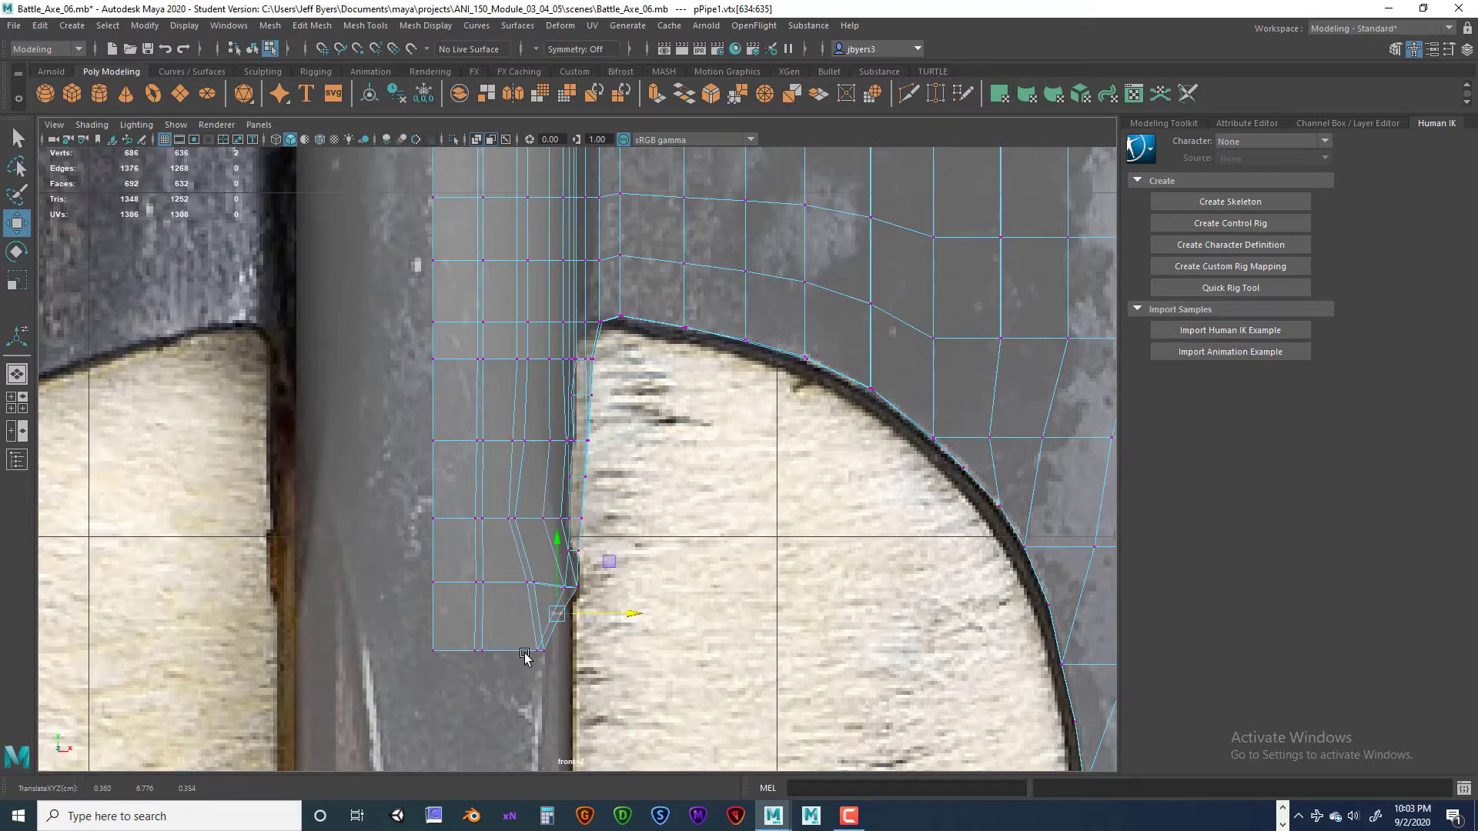
- In the perspective view, shift the outer-surface vertices of the flap's third column toward the blade to straighten the column
key("space")
key("space")
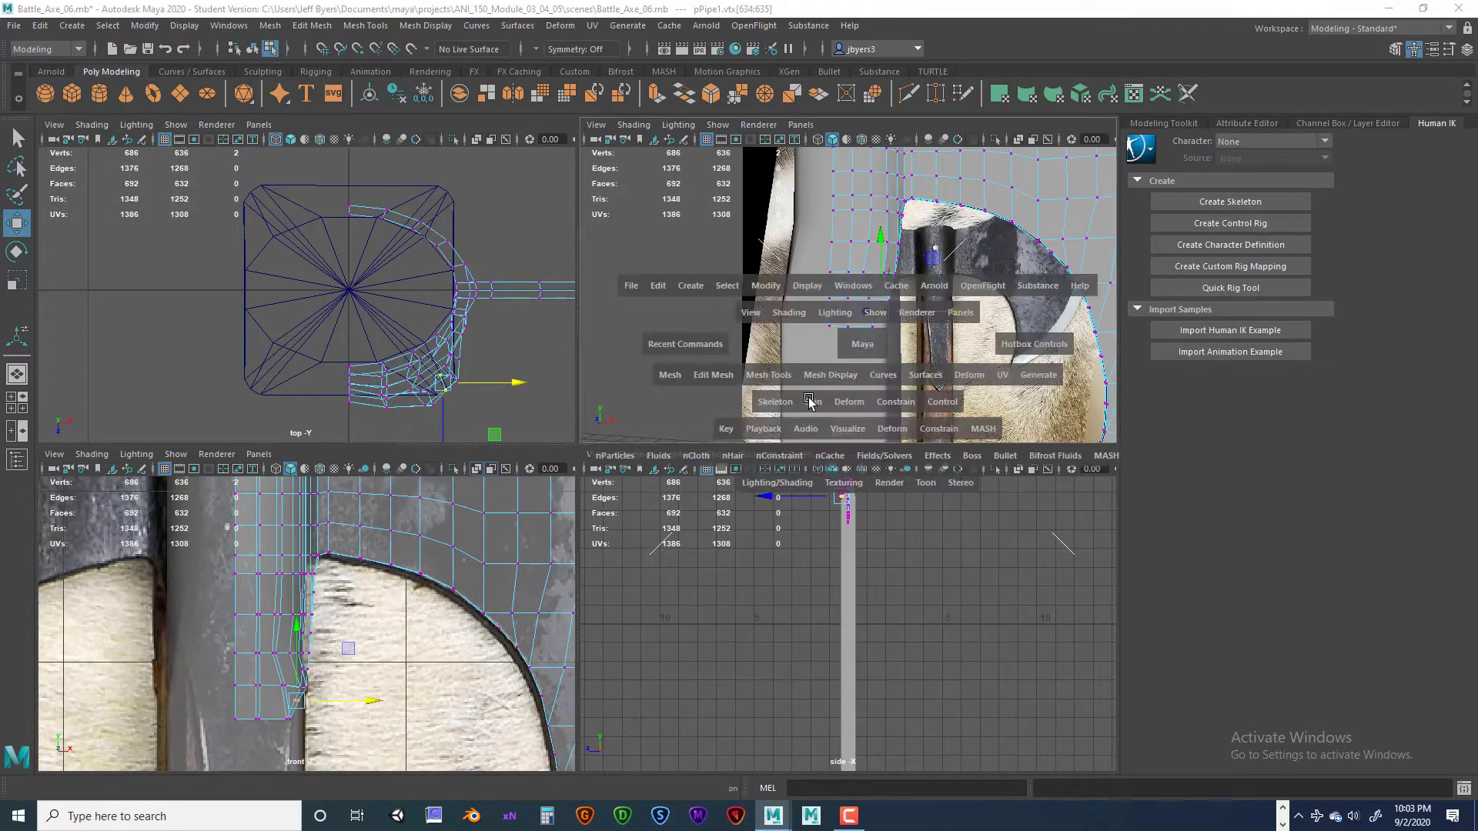
left_click_drag(715, 539, 646, 618, "alt")
left_click(640, 508)
left_click_drag(630, 550, 640, 485)
left_click(593, 530)
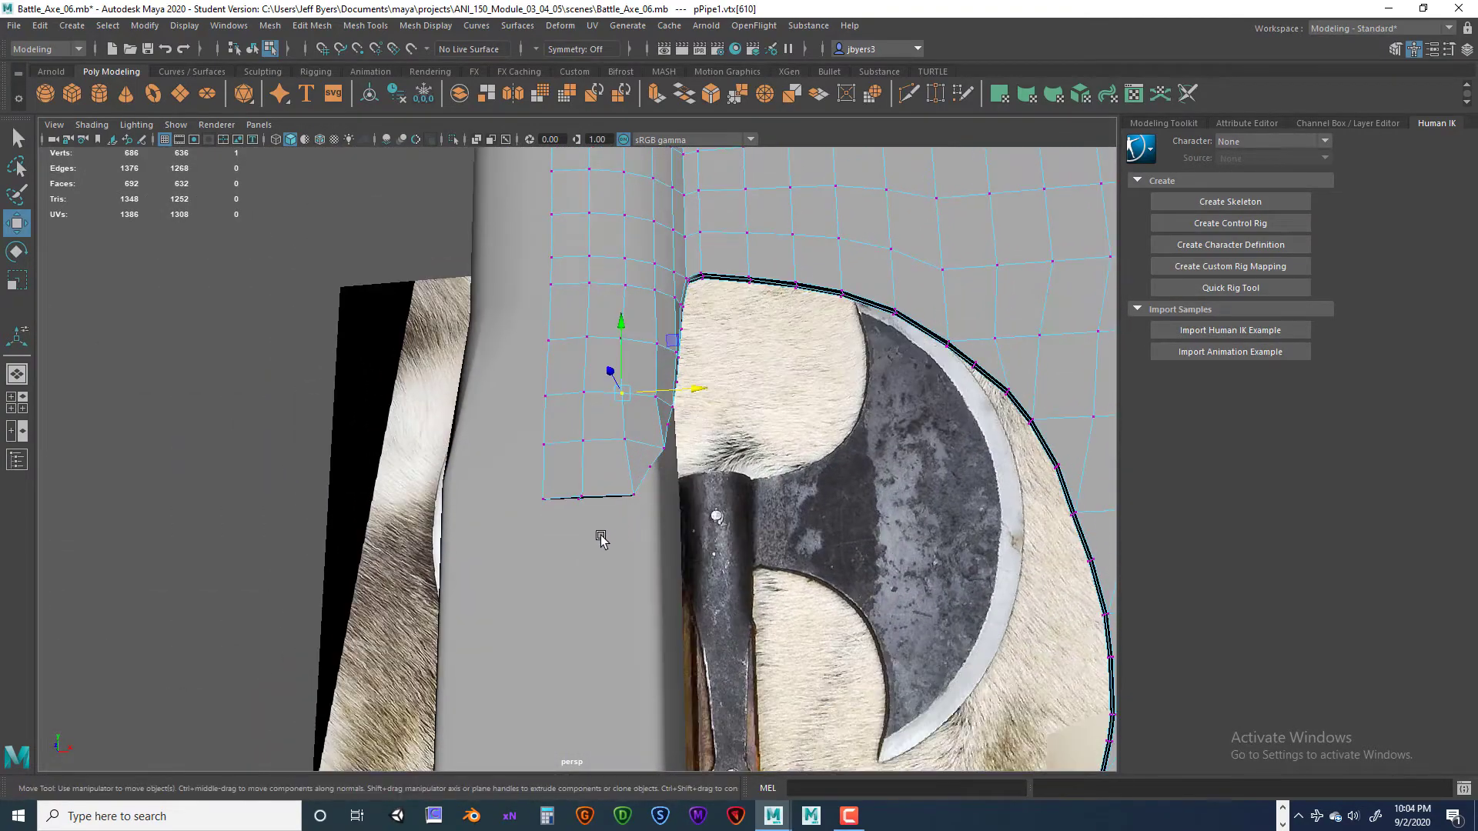
- In the front view, move the flap's bottom blade-side corner vertices inward to X about 0.302
key("space")
key("space")
middle_click_drag(570, 595, 662, 510, "alt")
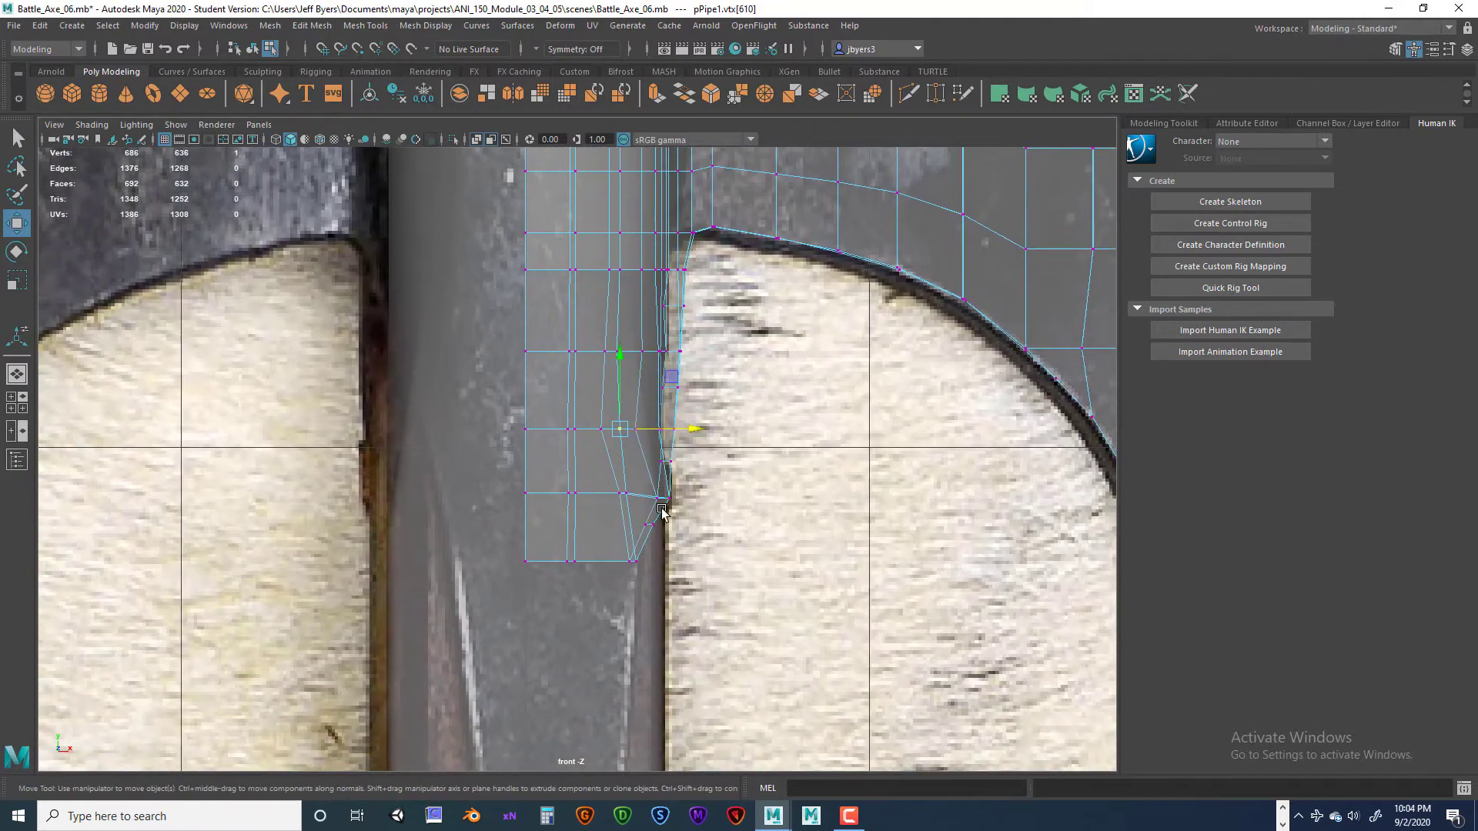
left_click_drag(619, 553, 650, 567)
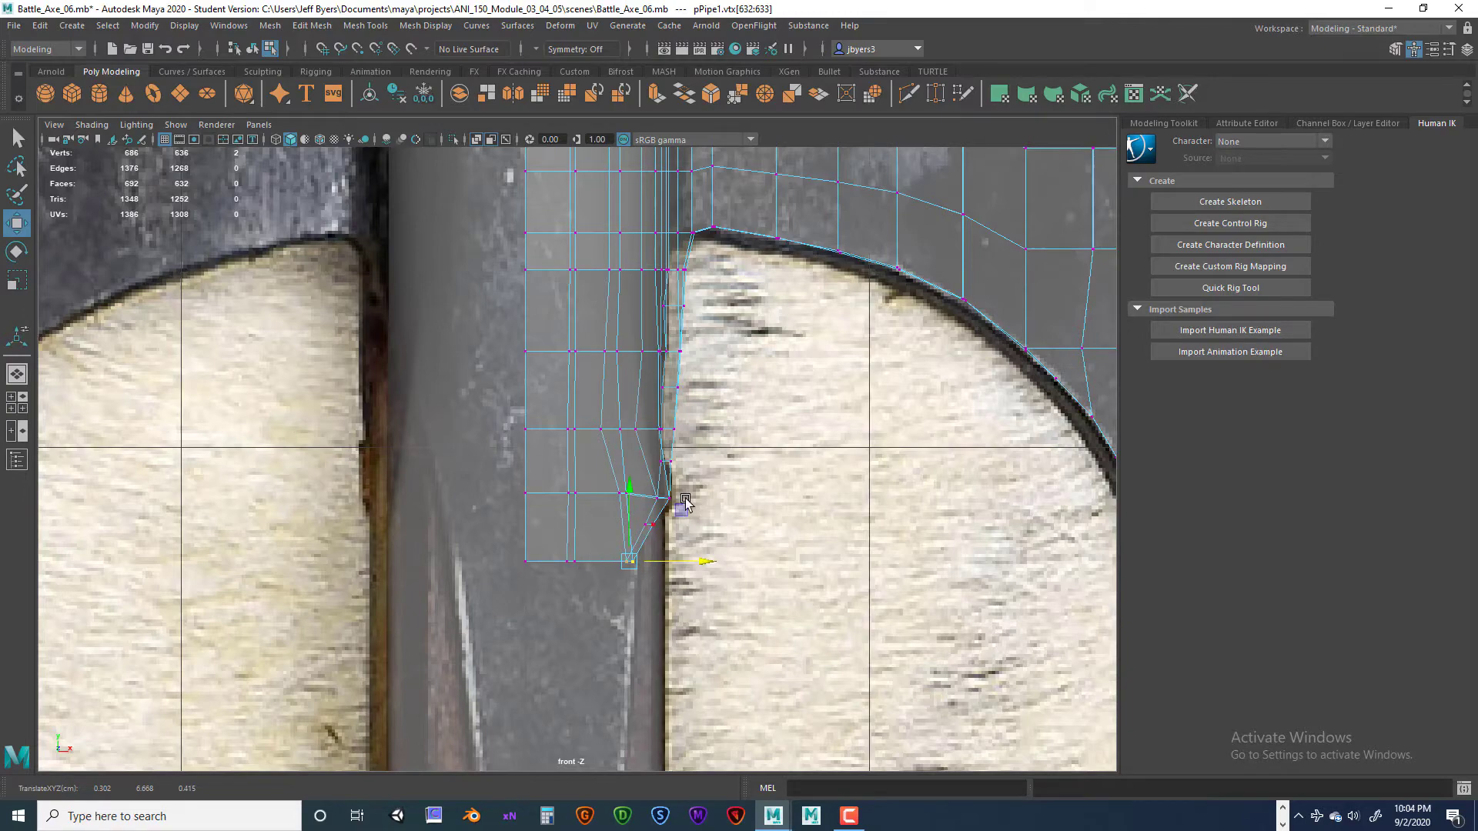
- Extrude the two faces along the flap's bottom edge and move them down the reference strap to just above its lower rivet
key("space")
key("space")
left_click_drag(697, 488, 612, 445, "alt")
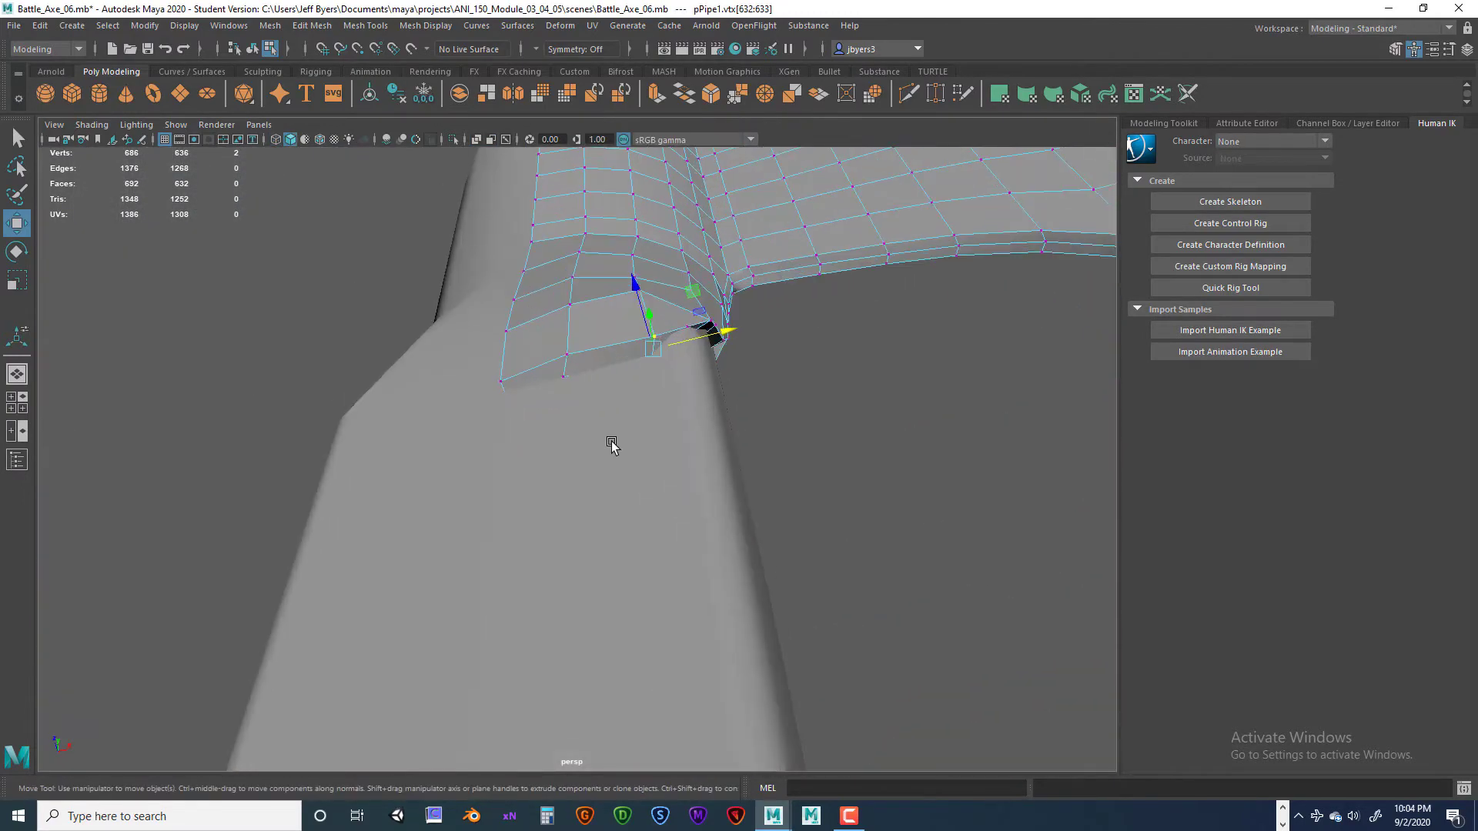
right_click_drag(589, 358, 588, 396)
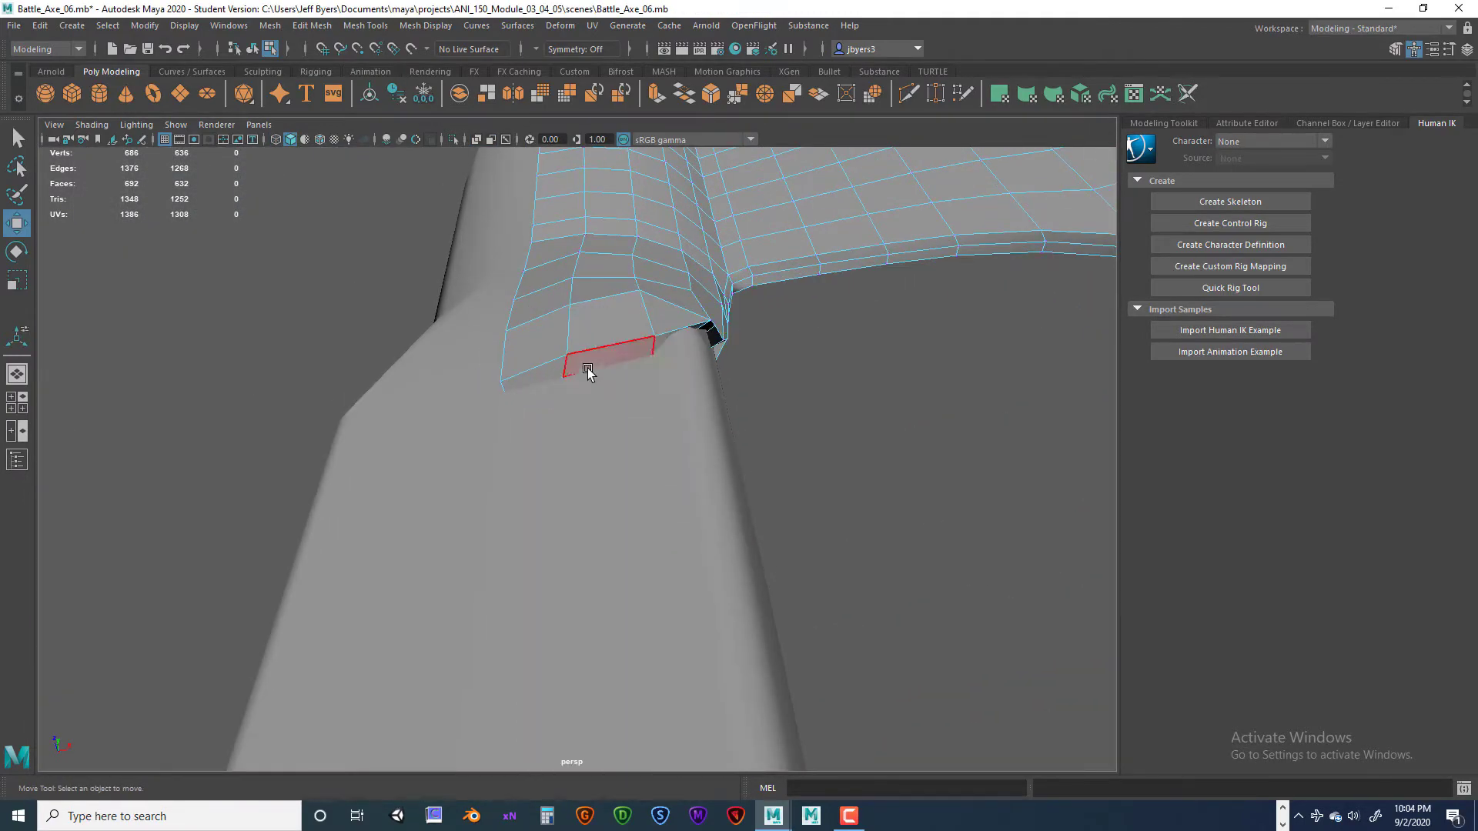
left_click(570, 371)
left_click(560, 375, "shift")
left_click_drag(622, 471, 604, 554, "alt")
key("space")
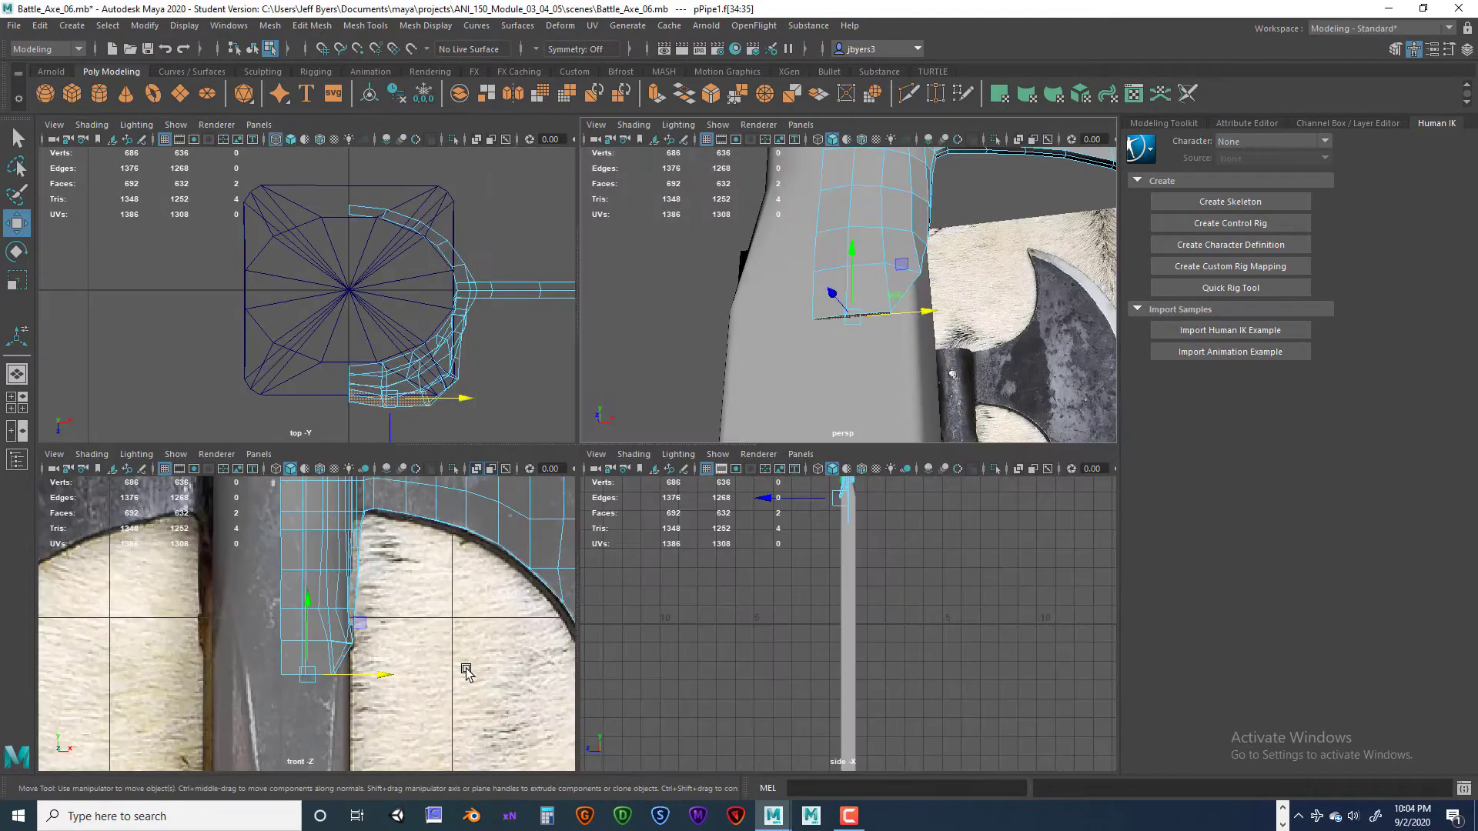
key("space")
scroll(625, 568, "down", 5)
scroll(625, 565, "up", 3)
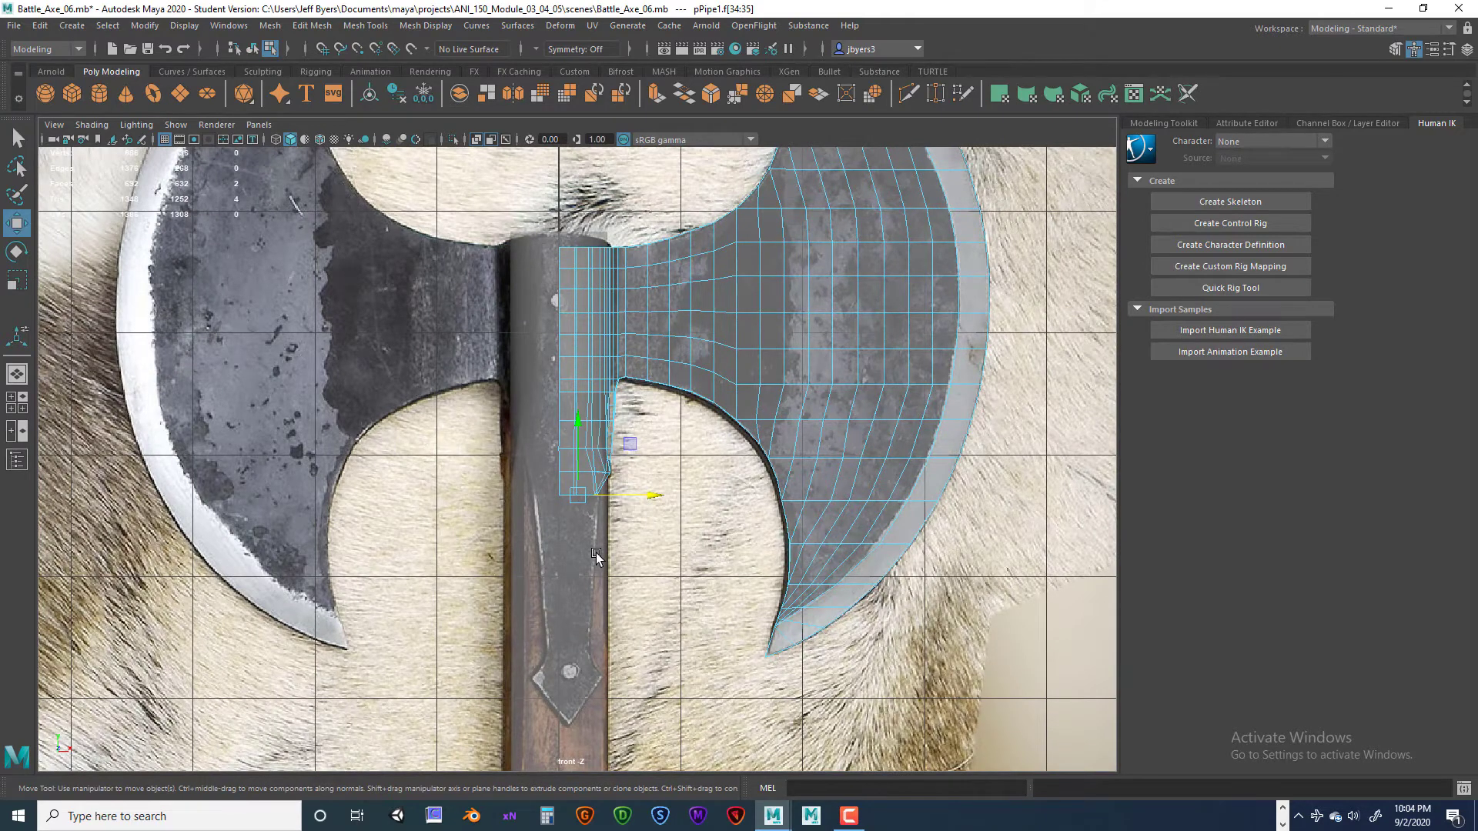
key("ctrl+e")
key("w")
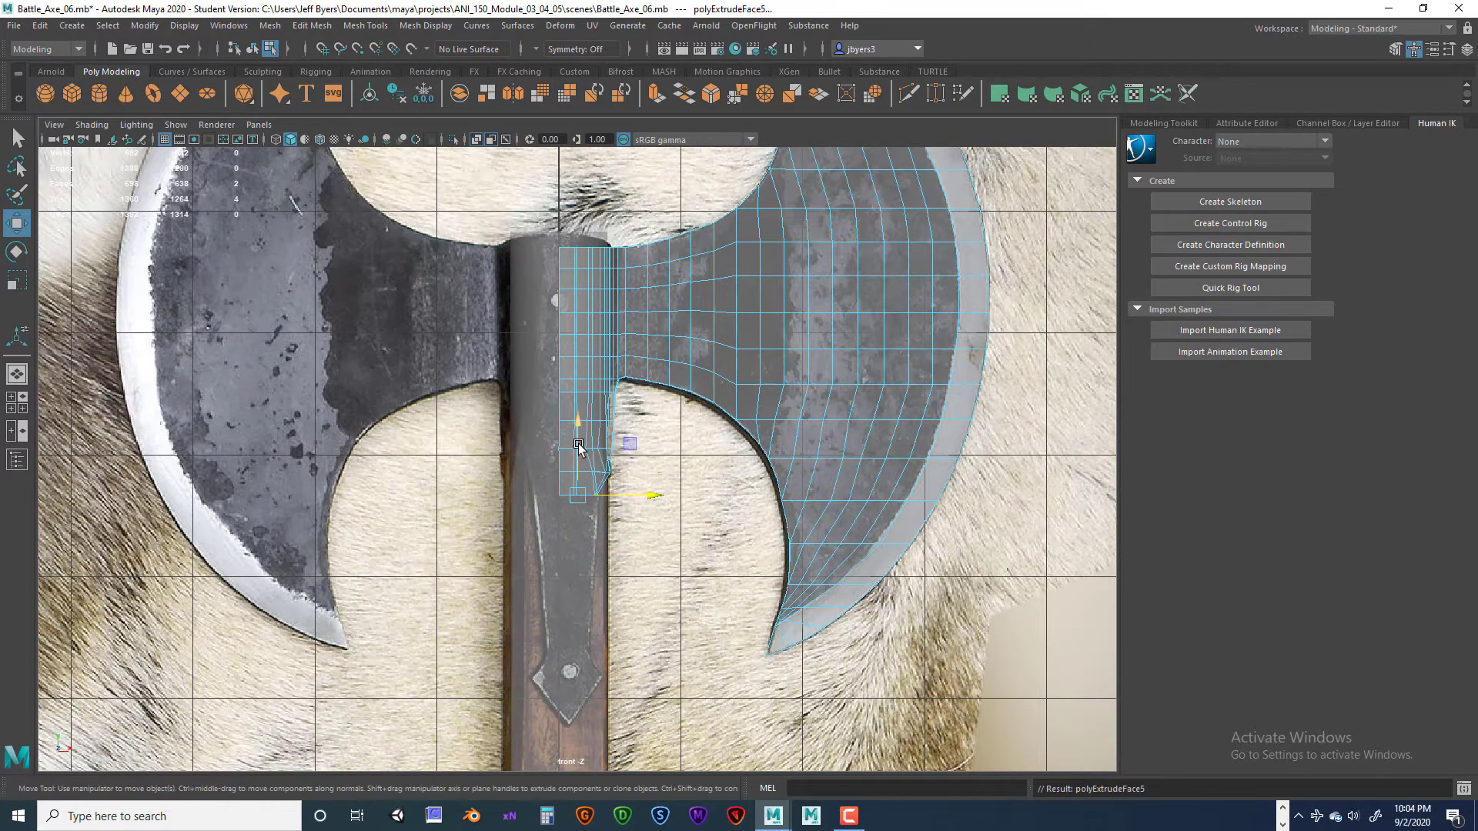
left_click_drag(575, 429, 554, 581)
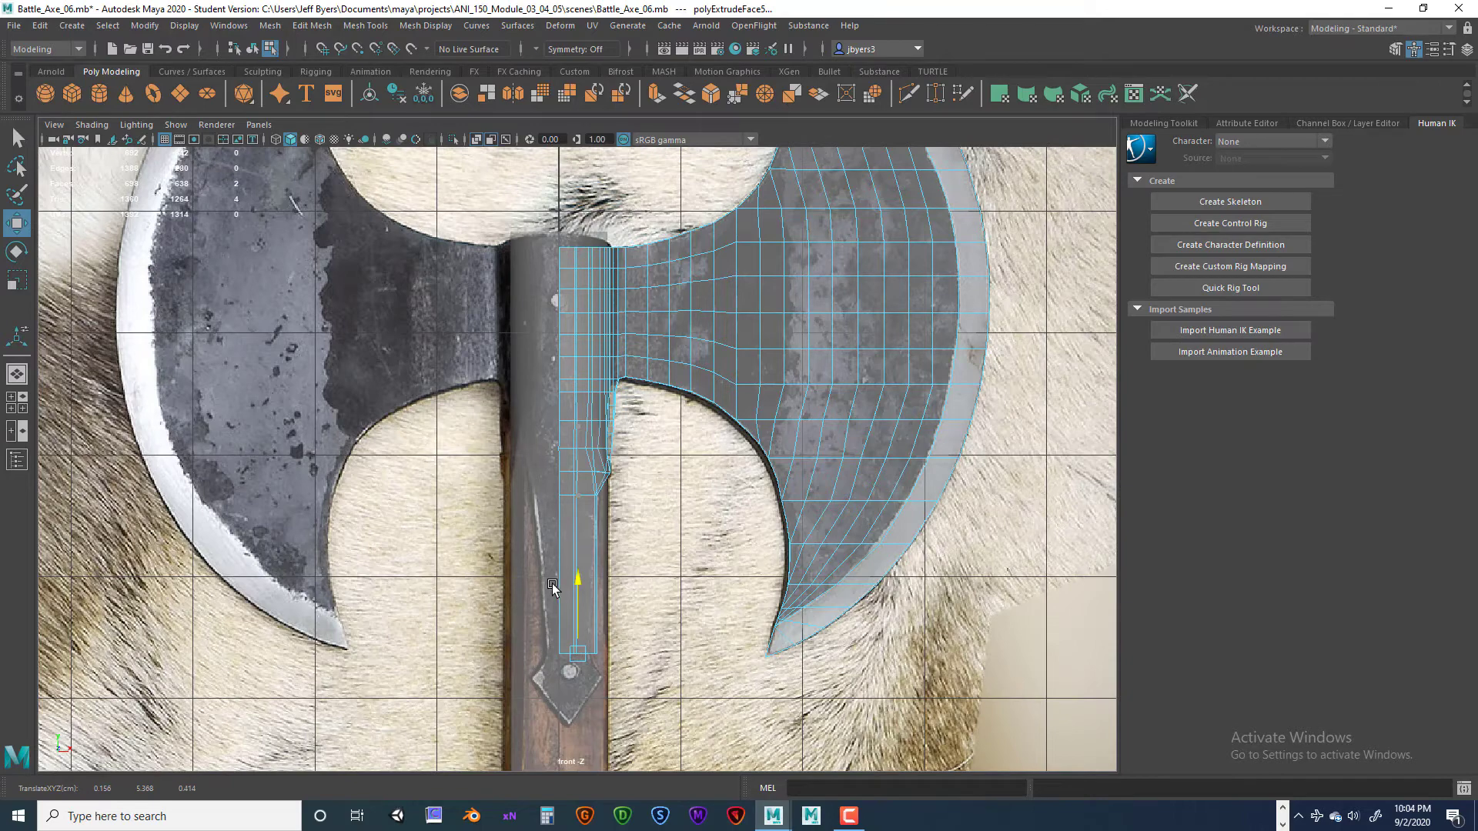
- Taper the extruded strap by moving its bottom blade-side corner vertices to X about 0.248 along the reference edge, then return to face selection
scroll(629, 654, "up", 7)
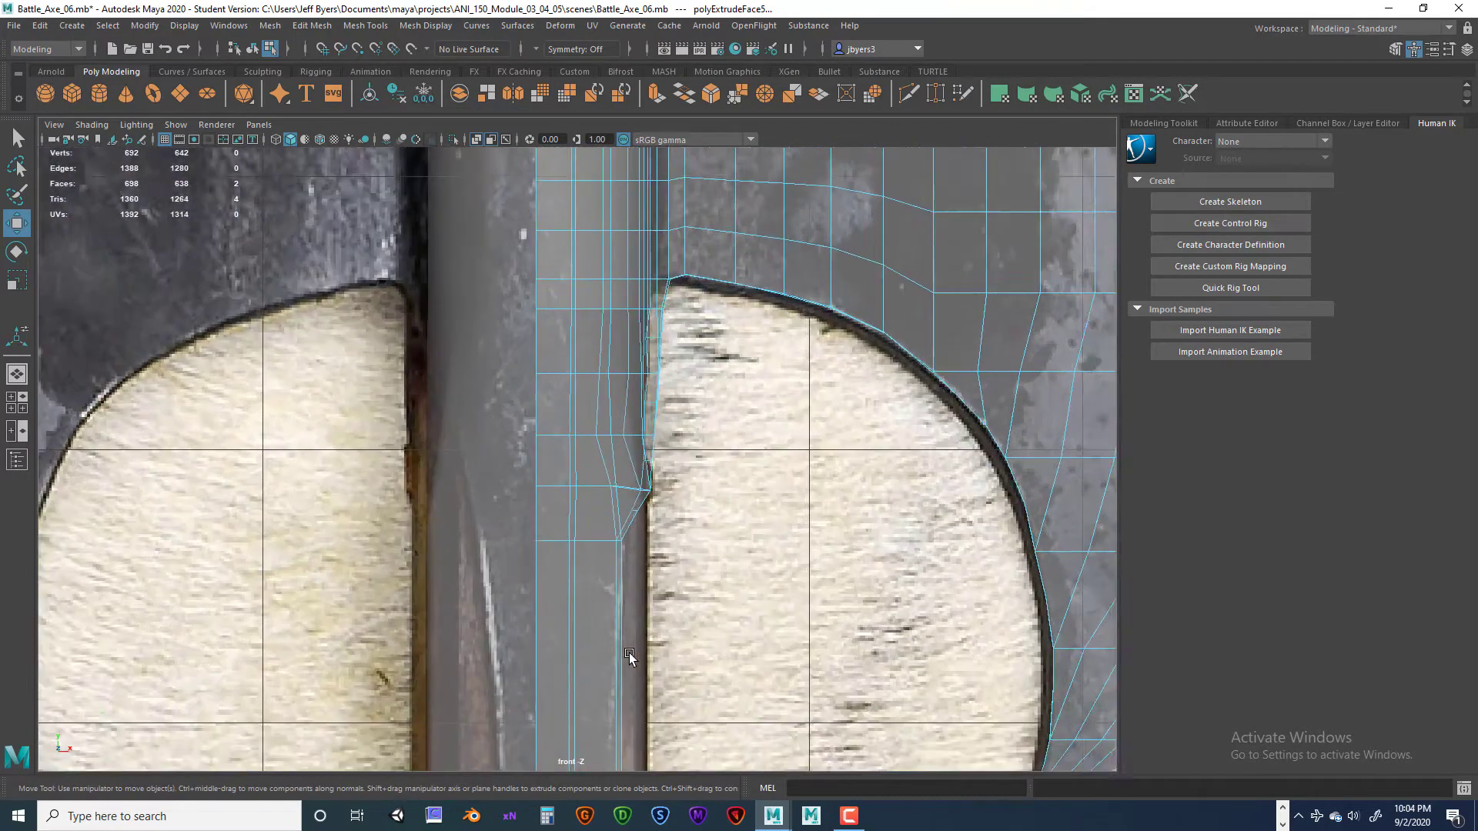
middle_click_drag(630, 656, 642, 373, "alt")
middle_click_drag(636, 516, 629, 426, "alt")
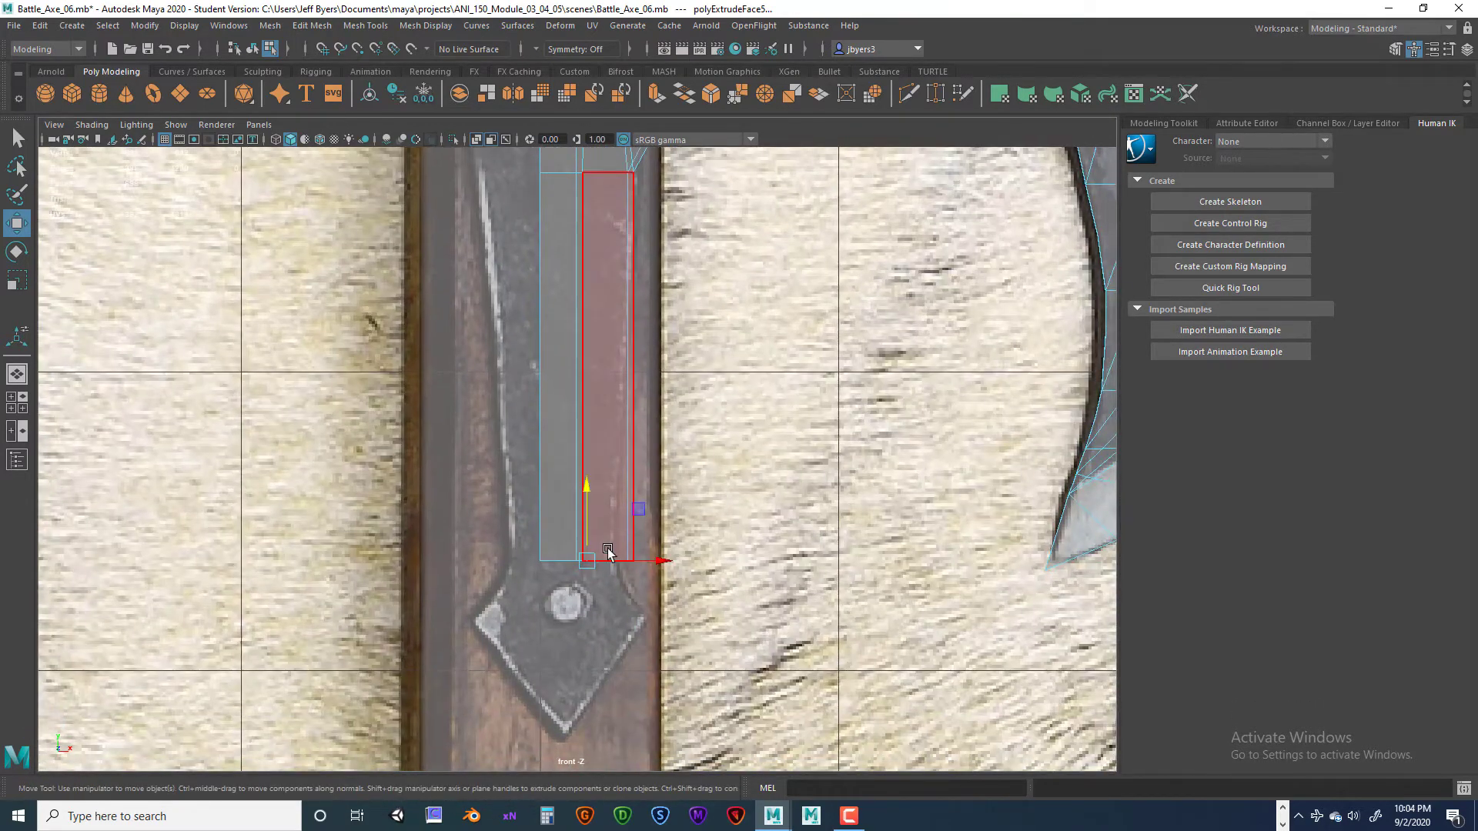
right_click_drag(608, 548, 535, 391)
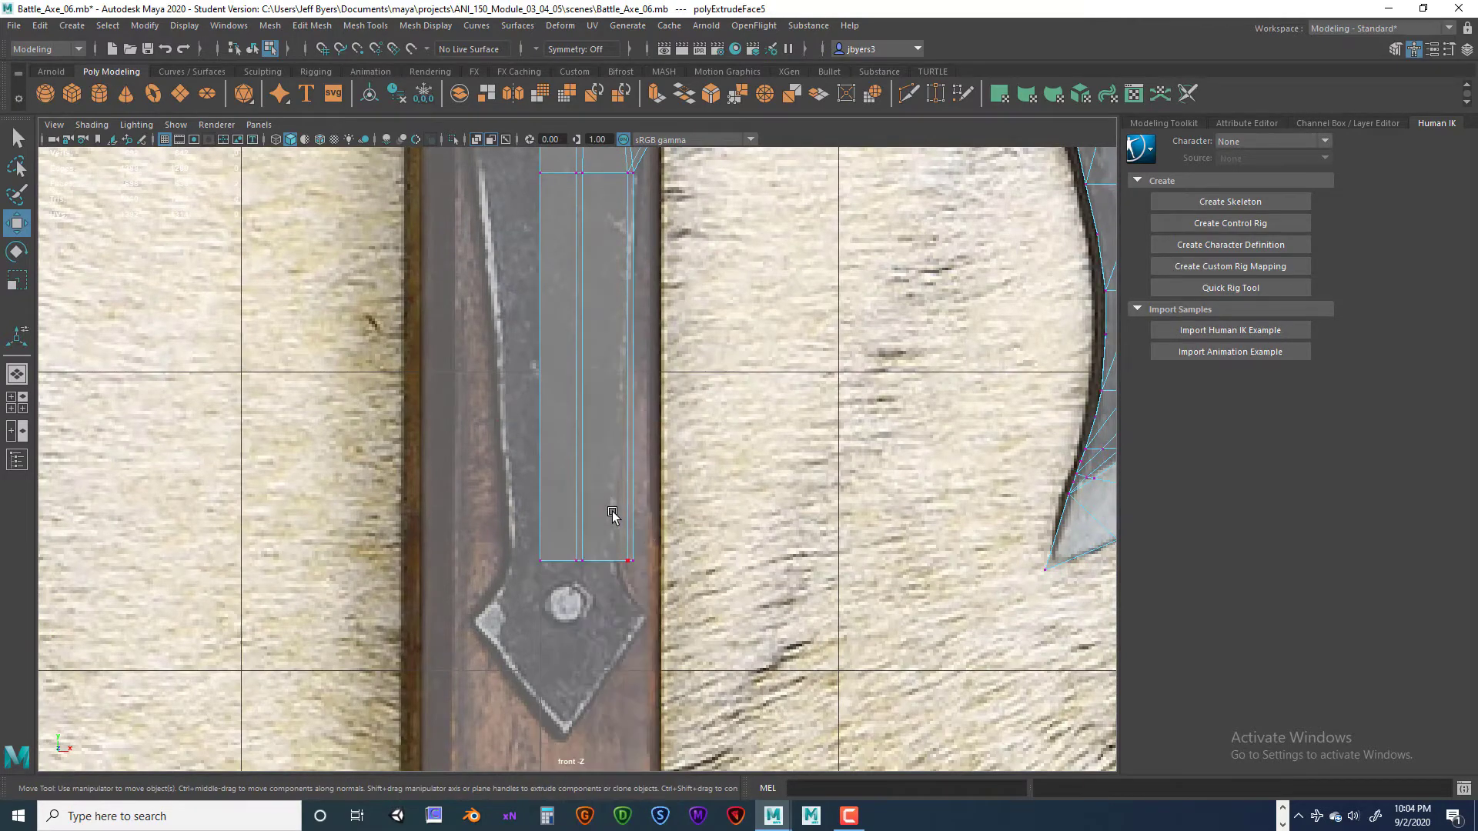
left_click_drag(611, 509, 642, 564)
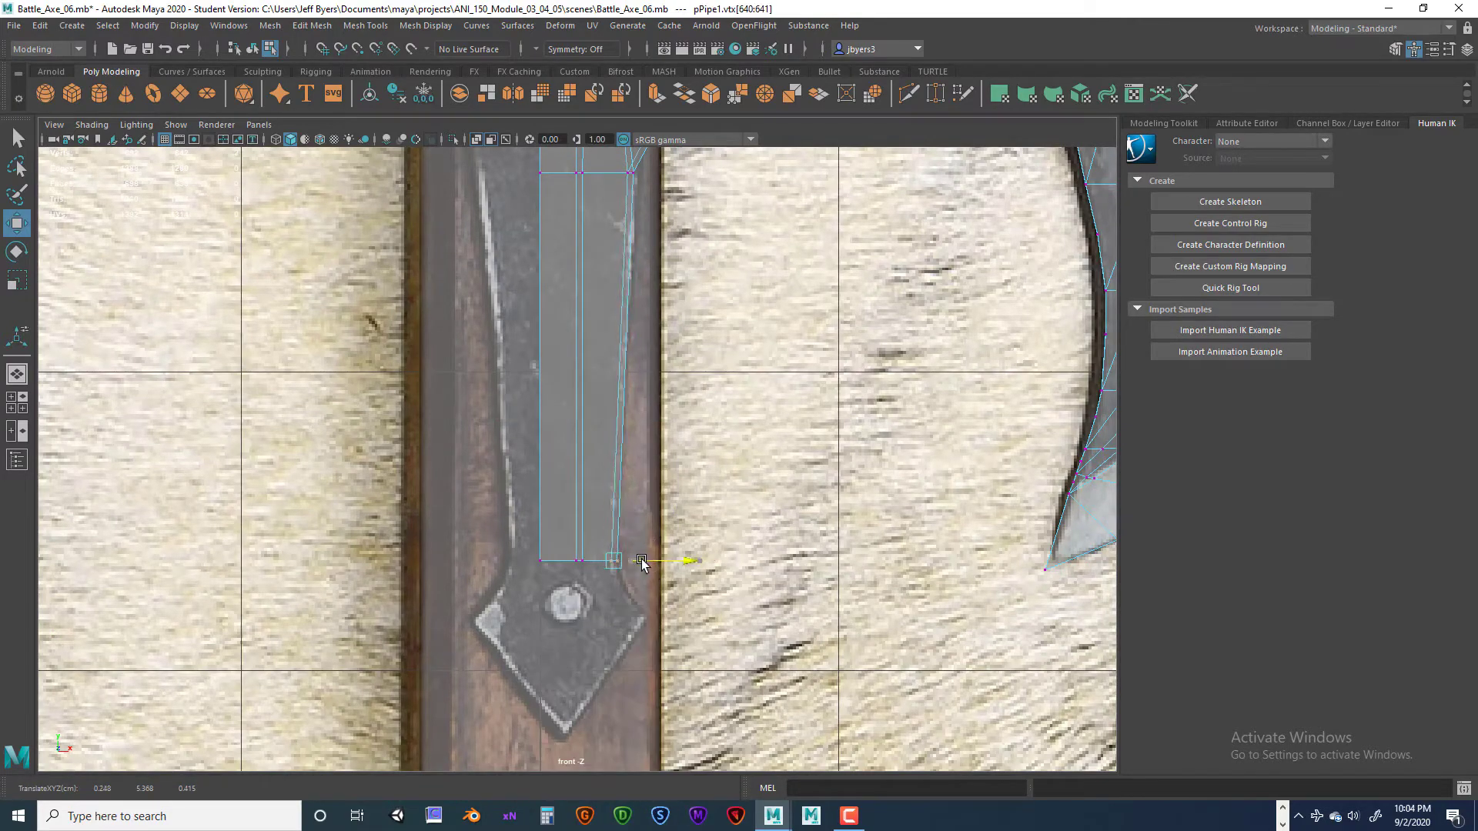
right_click_drag(576, 552, 594, 439)
key("space")
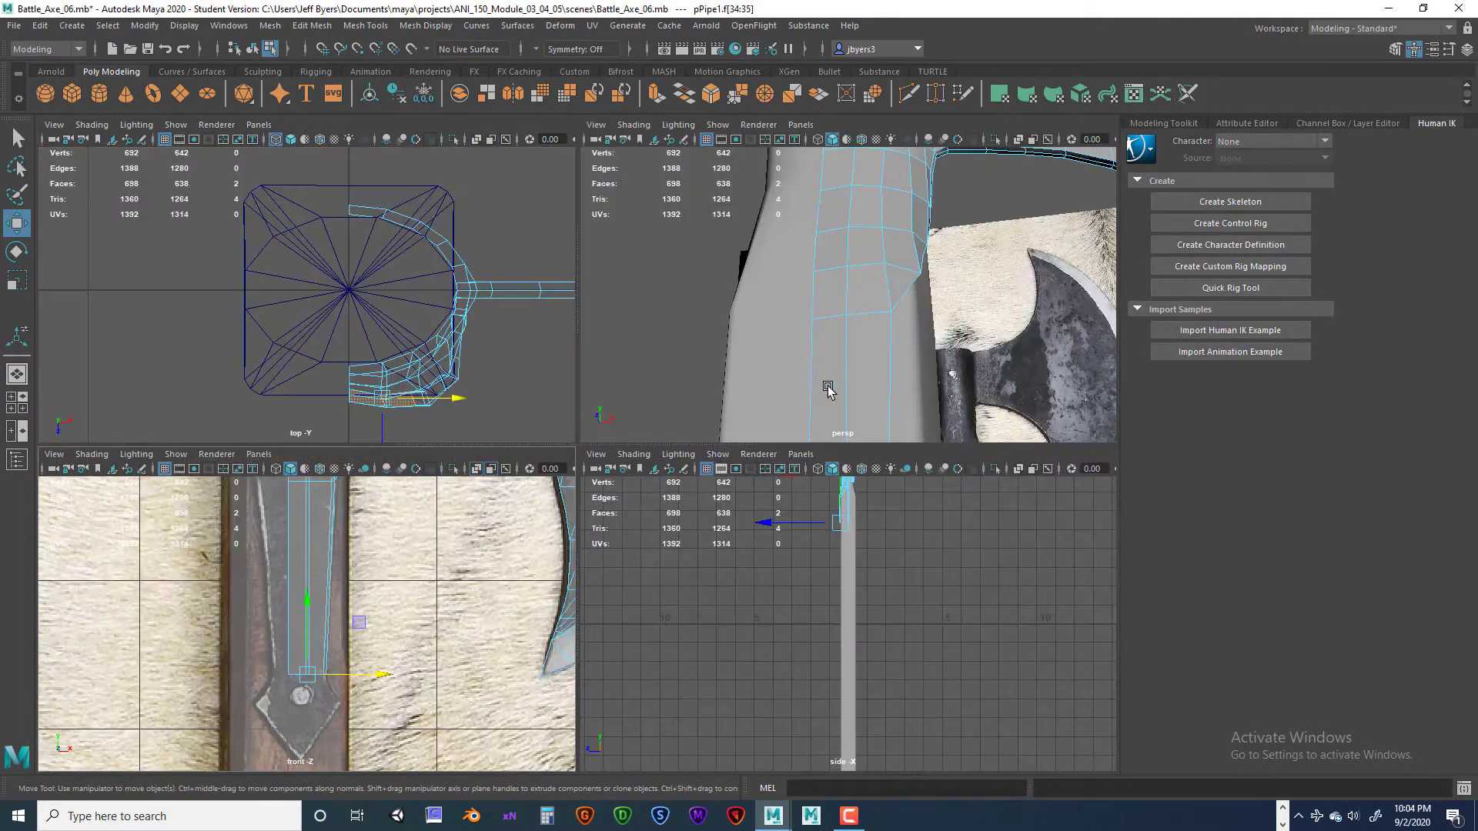
- In the perspective view, shift the middle and centre-side corner vertices on the outer face of the strap's bottom edge away from the handle
key("space")
left_click_drag(742, 496, 683, 428, "alt")
right_click_drag(629, 346, 551, 334)
left_click(612, 341)
left_click_drag(623, 351, 593, 310)
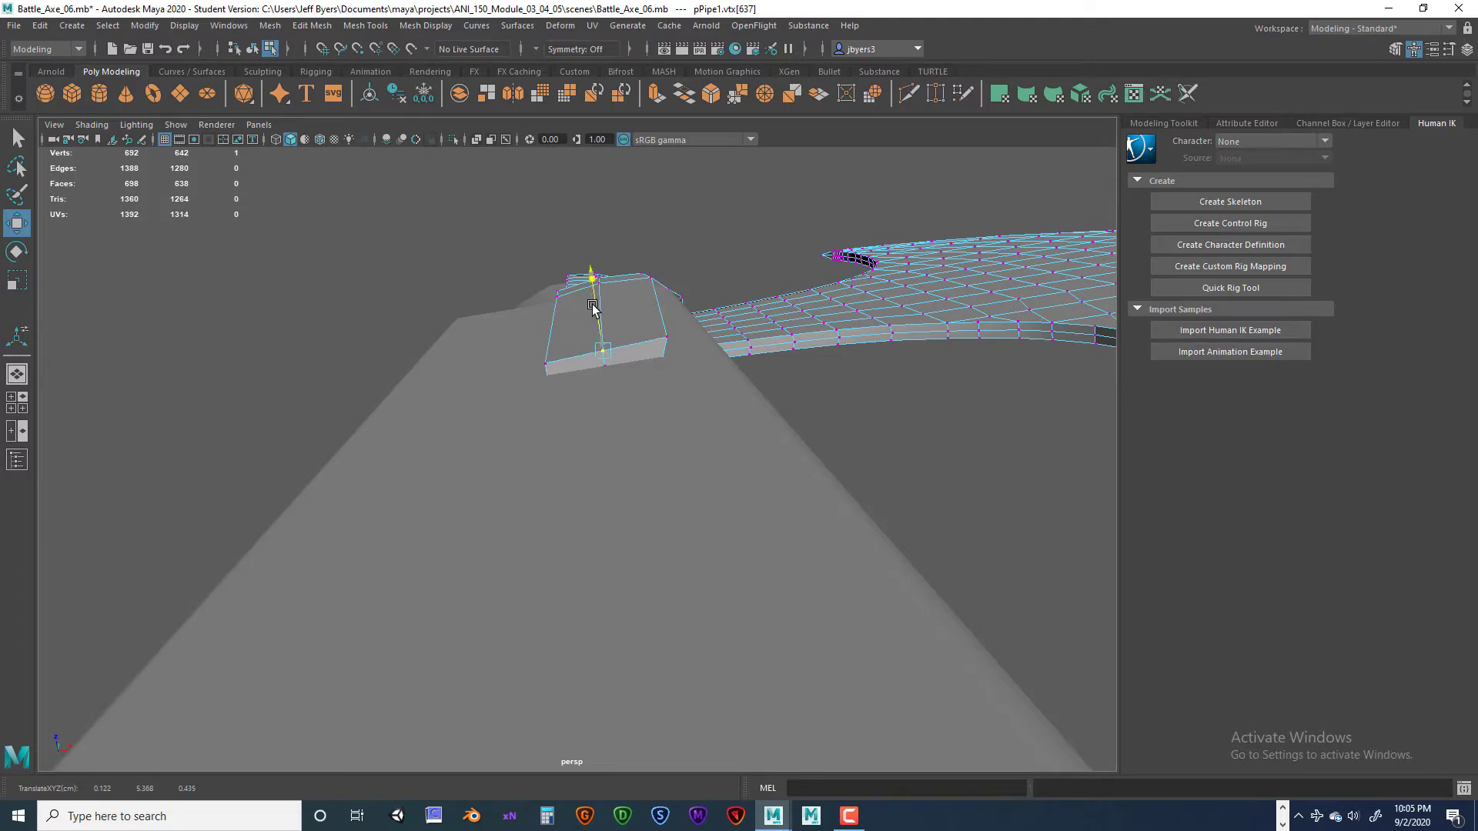
mouse_move(525, 345)
left_mouse_down()
mouse_move(556, 418)
mouse_move(537, 327)
left_mouse_up()
left_click_drag(567, 418, 567, 551, "alt")
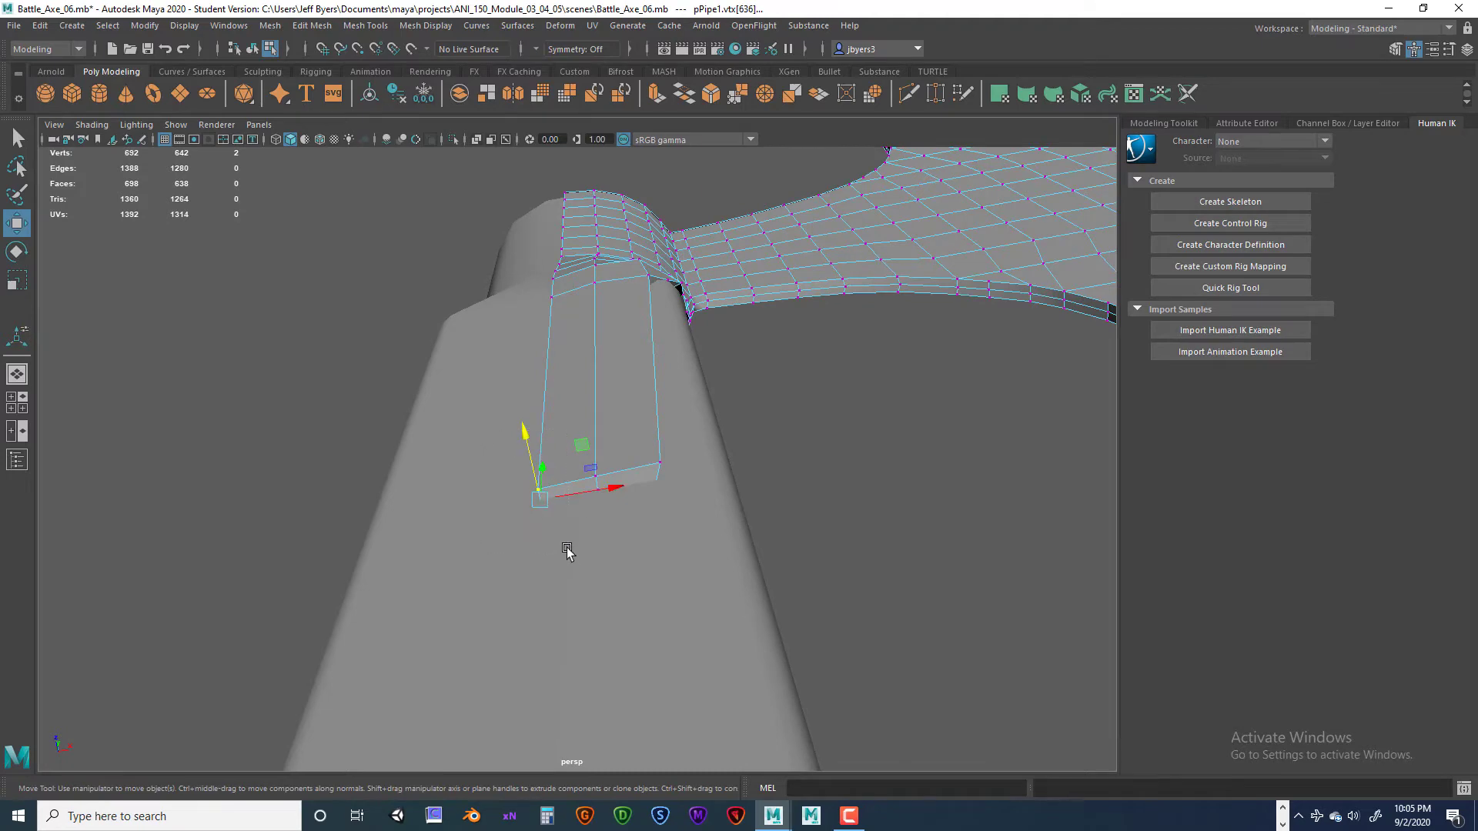
- Fine-tune the depth of the middle outer vertex on the strap's bottom edge to Z about 0.441
left_click_drag(564, 466, 578, 370, "alt")
left_click_drag(552, 248, 588, 333)
left_click(690, 251)
left_click(599, 375)
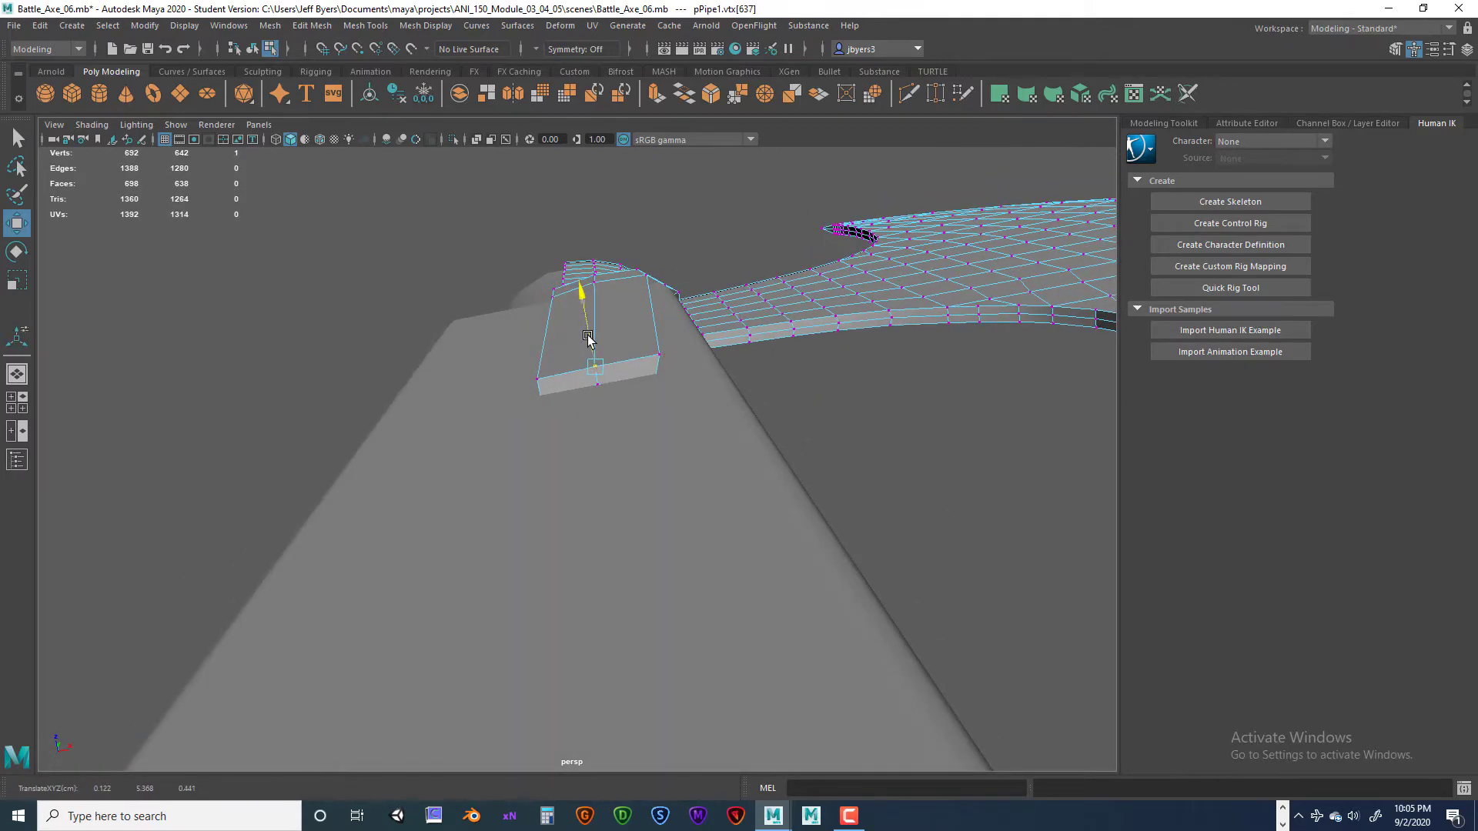
left_click_drag(624, 428, 621, 419, "alt")
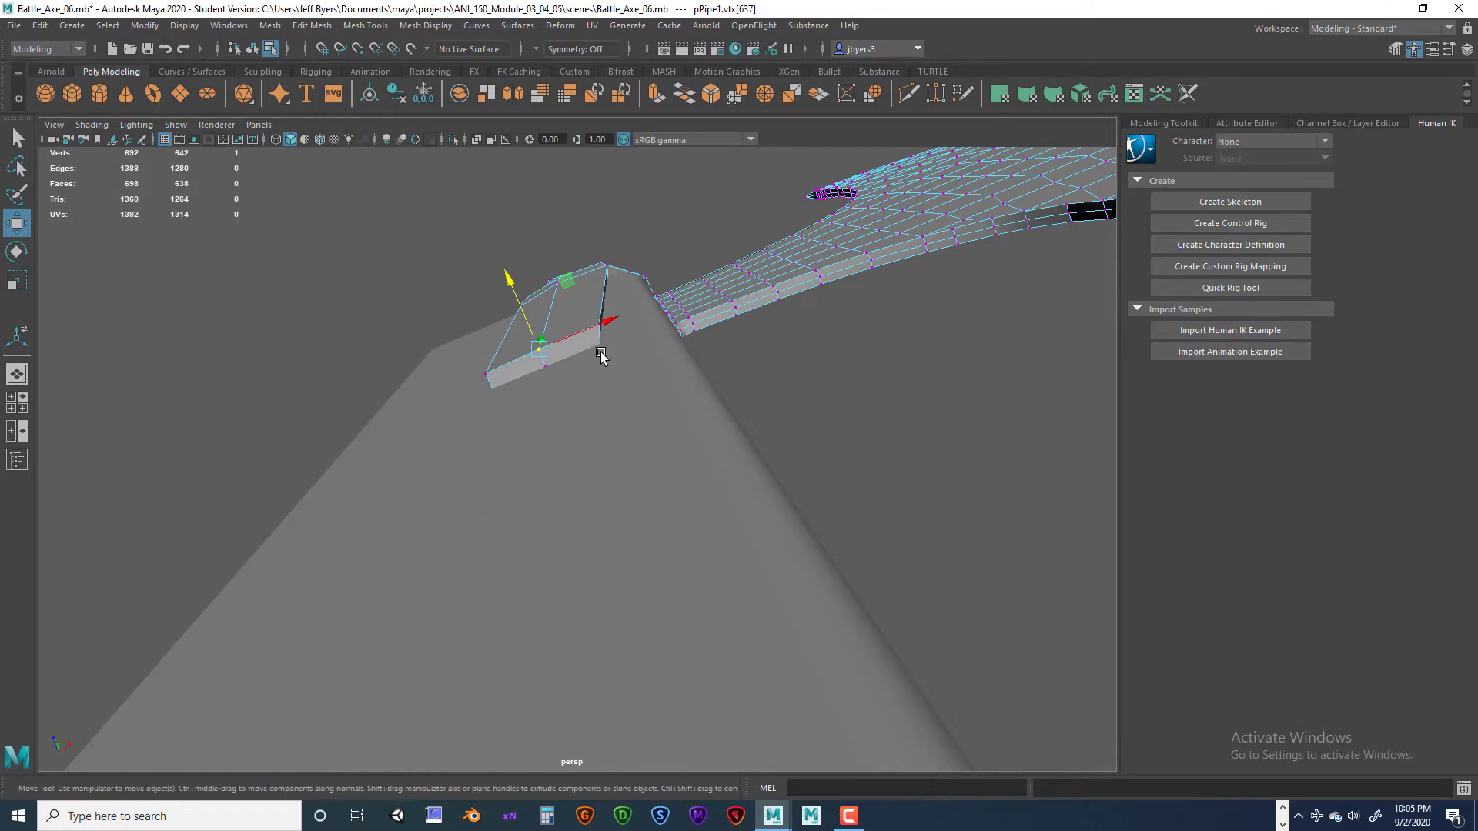
left_click_drag(601, 354, 620, 429, "alt")
- Isolate the axe head in the perspective view and return to face selection with the strap's two end faces selected
right_click_drag(627, 387, 625, 431)
left_click_drag(637, 432, 549, 442, "alt")
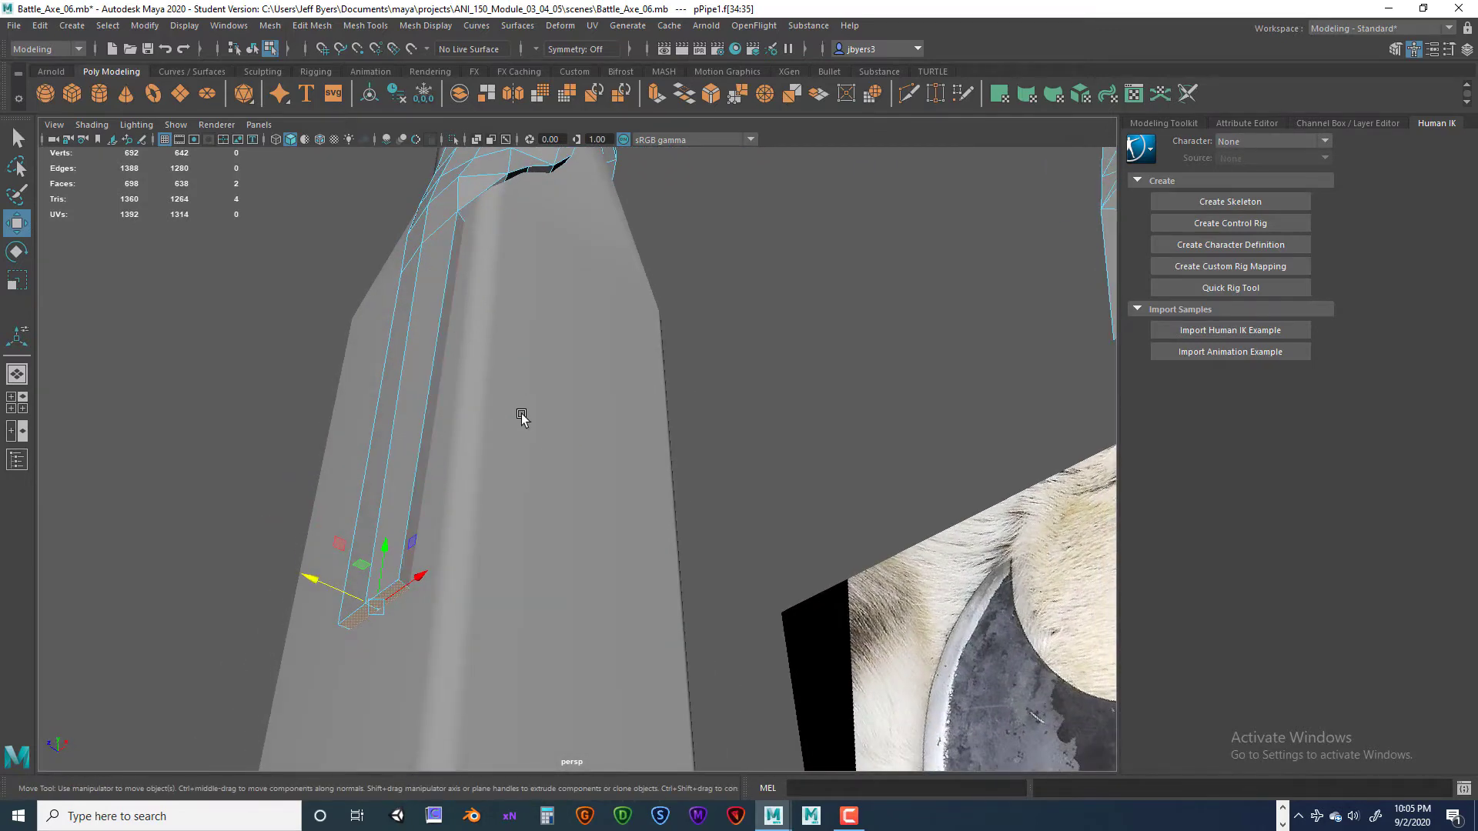
scroll(522, 427, "down", 4)
left_click_drag(487, 443, 500, 396, "alt")
right_click_drag(500, 377, 483, 471)
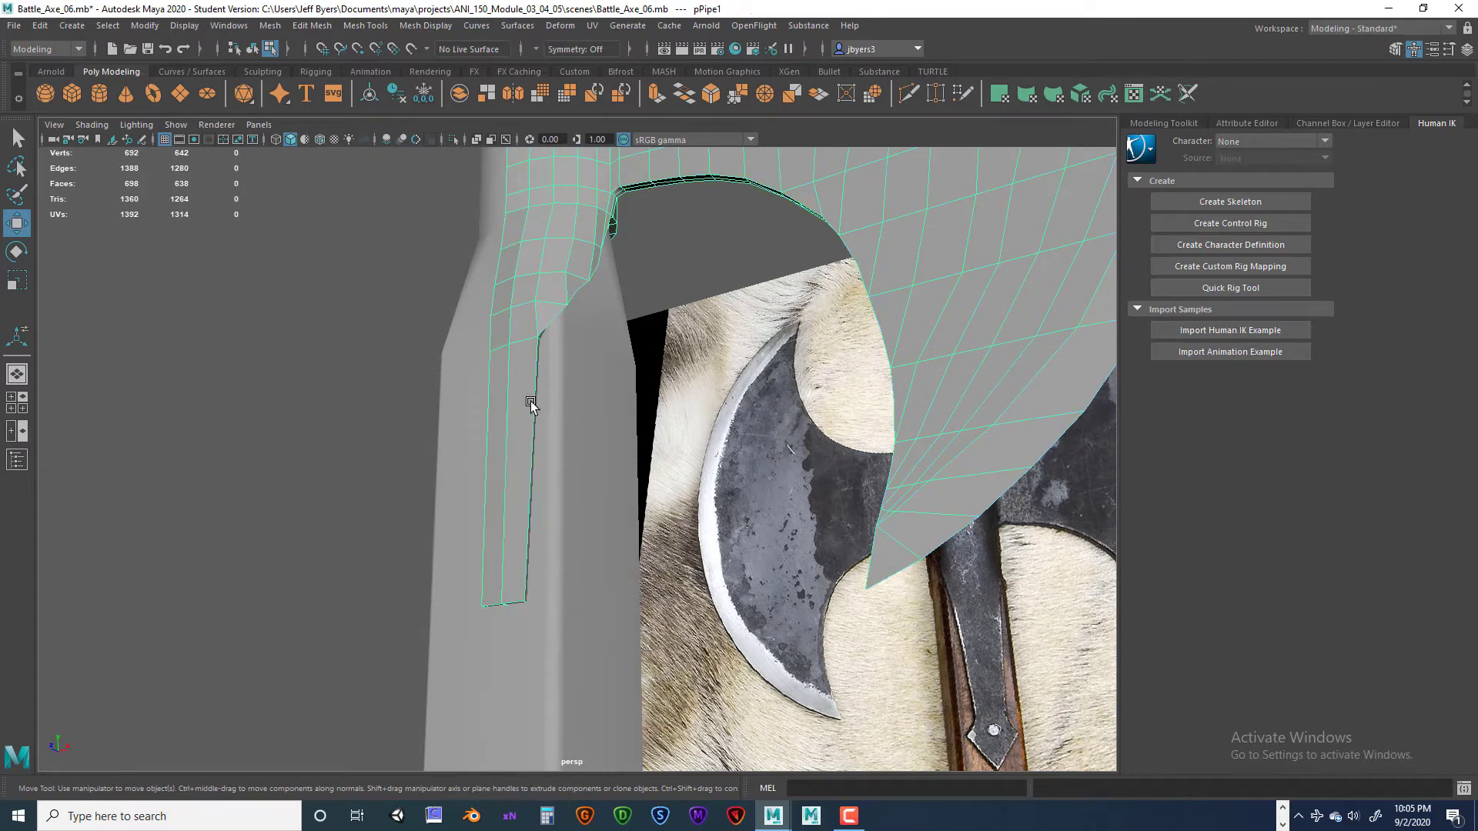
key("ctrl+1")
left_click_drag(541, 493, 600, 466, "alt")
key("super")
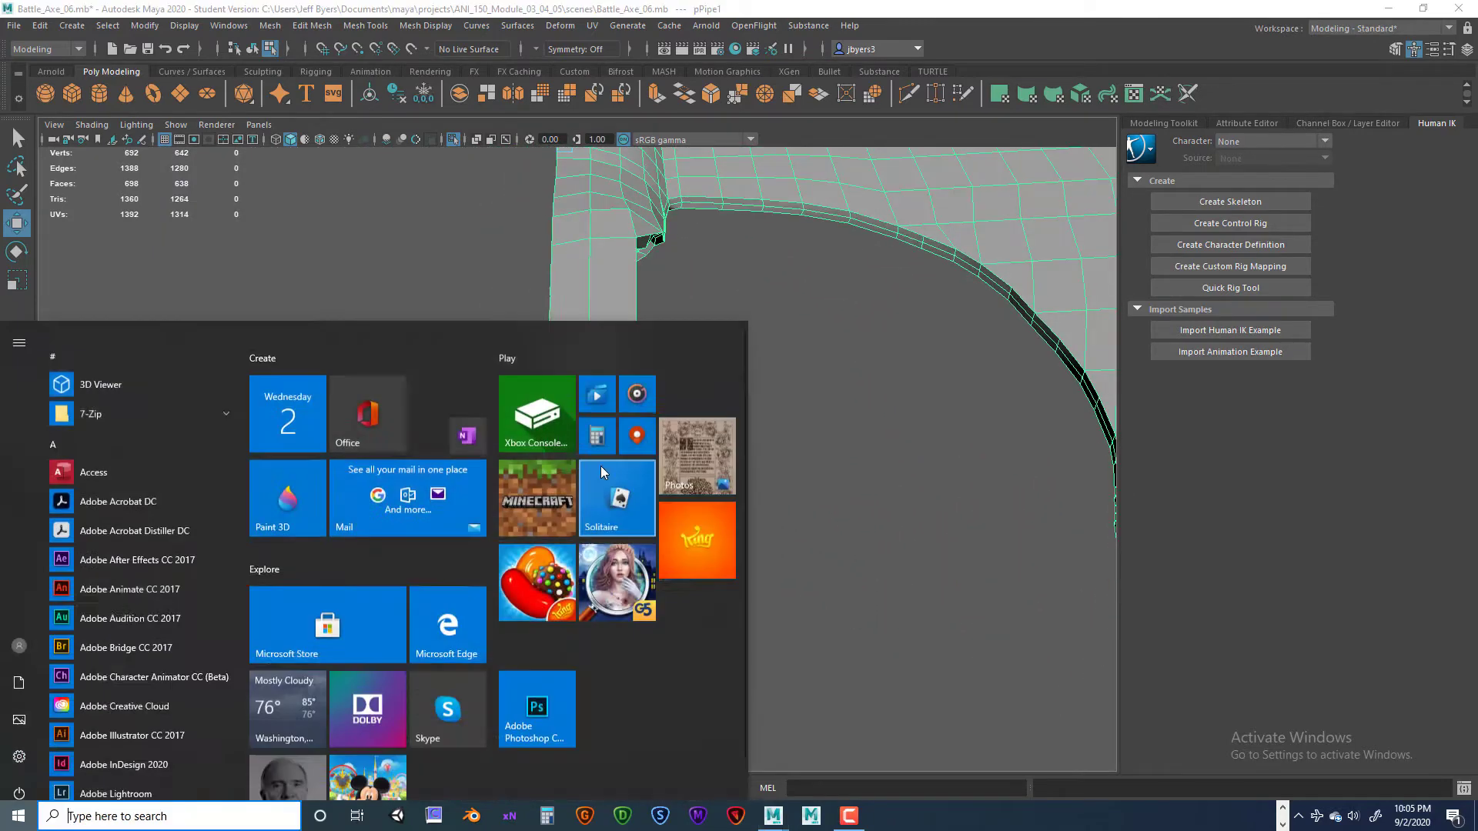
key("super")
right_click(603, 469)
left_click(602, 434)
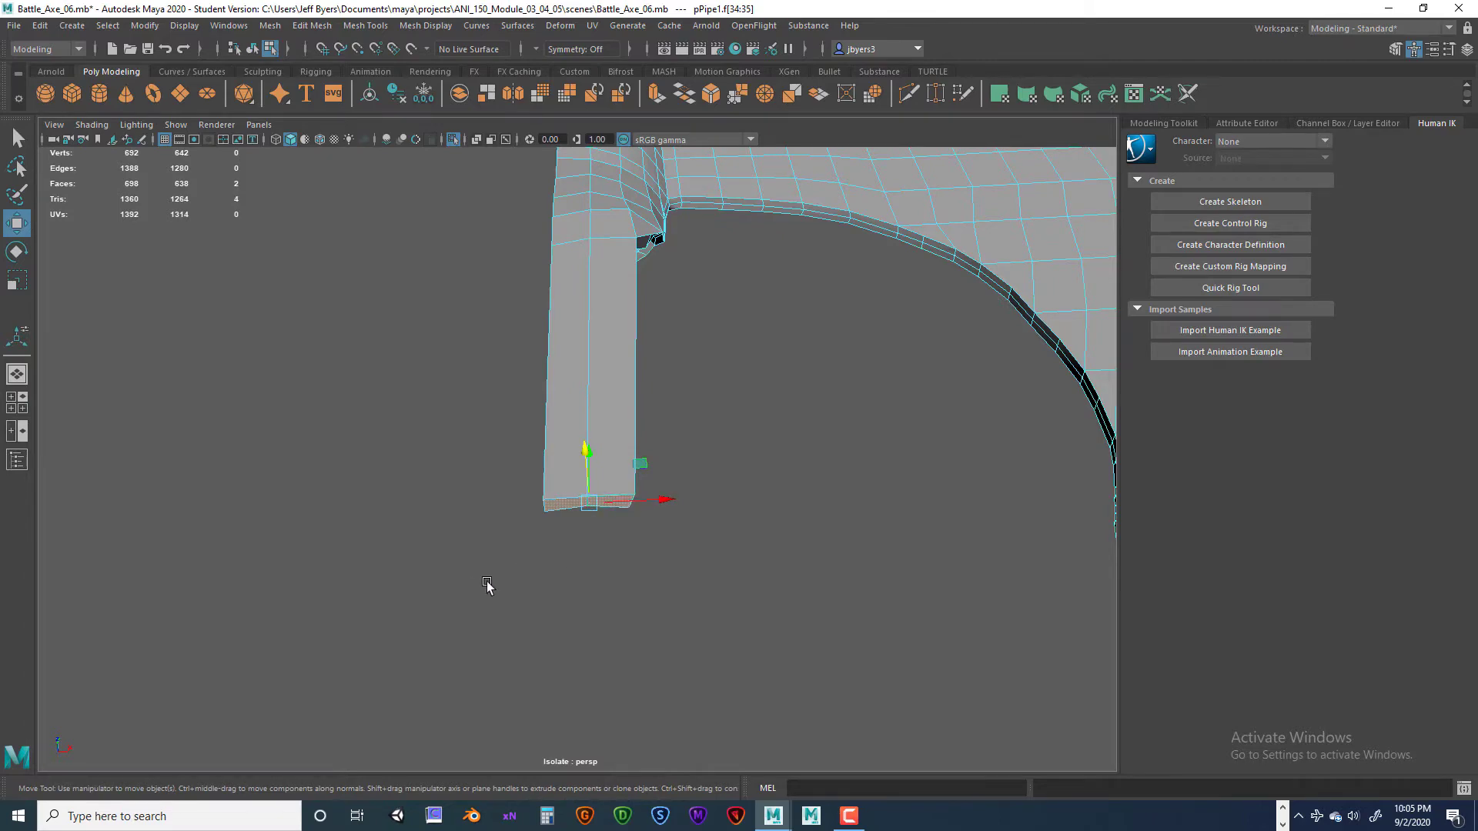
- In the front view, extrude the strap's two end faces and move them down to Y about 5.285, just above the rivet
key("space")
key("space")
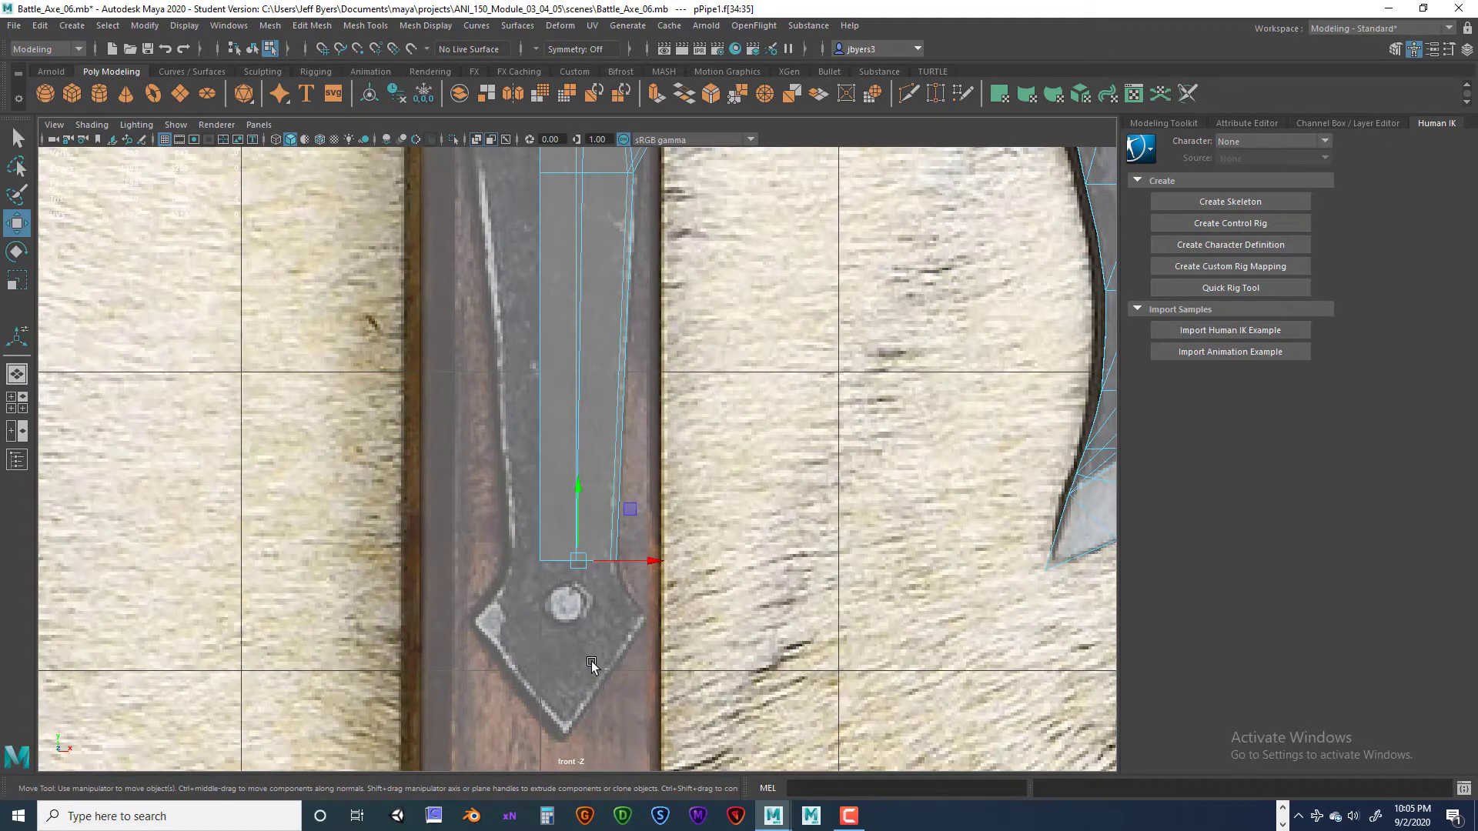
key("ctrl+e")
key("w")
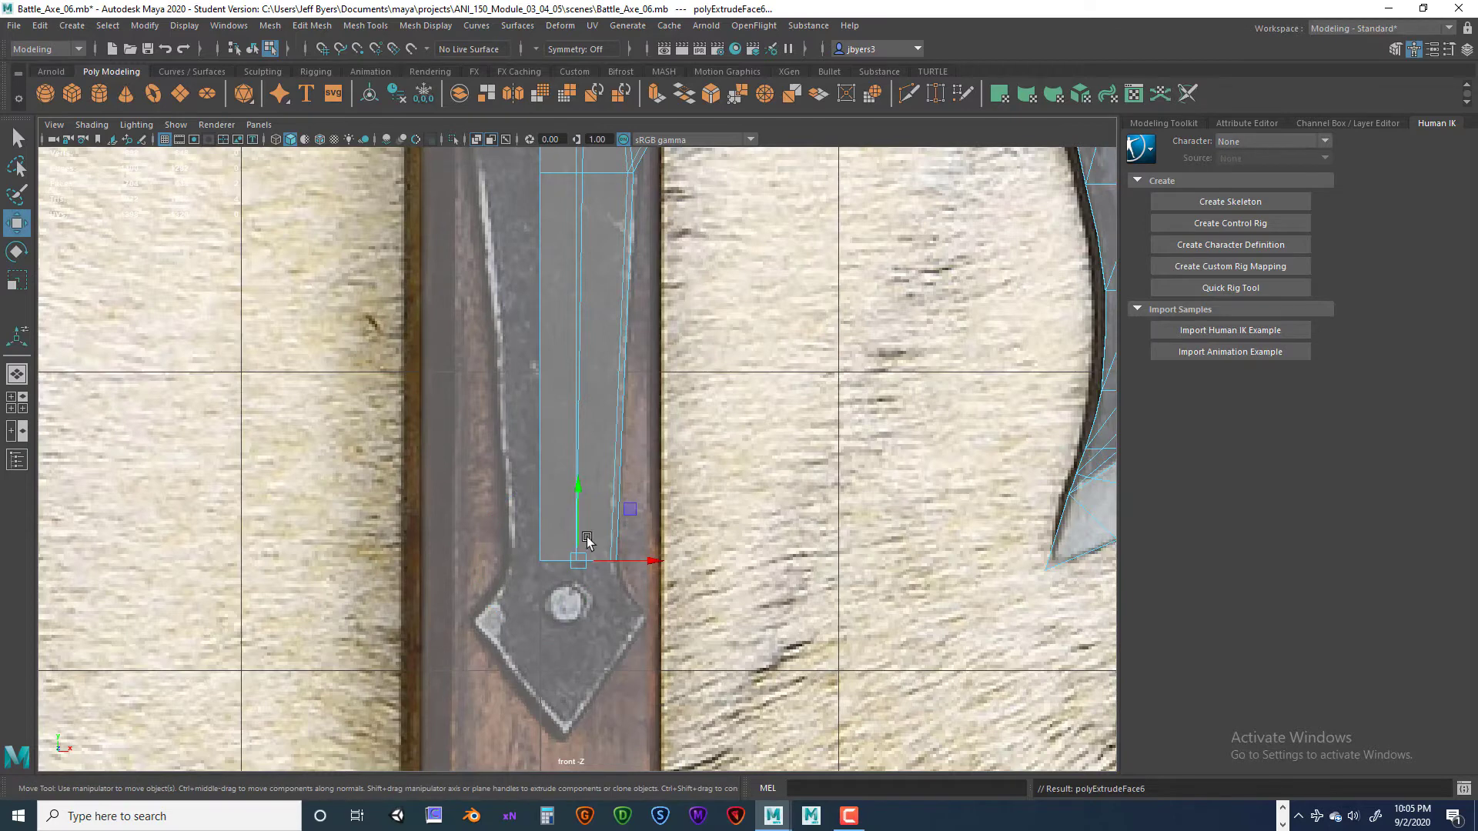
left_click_drag(587, 497, 592, 516)
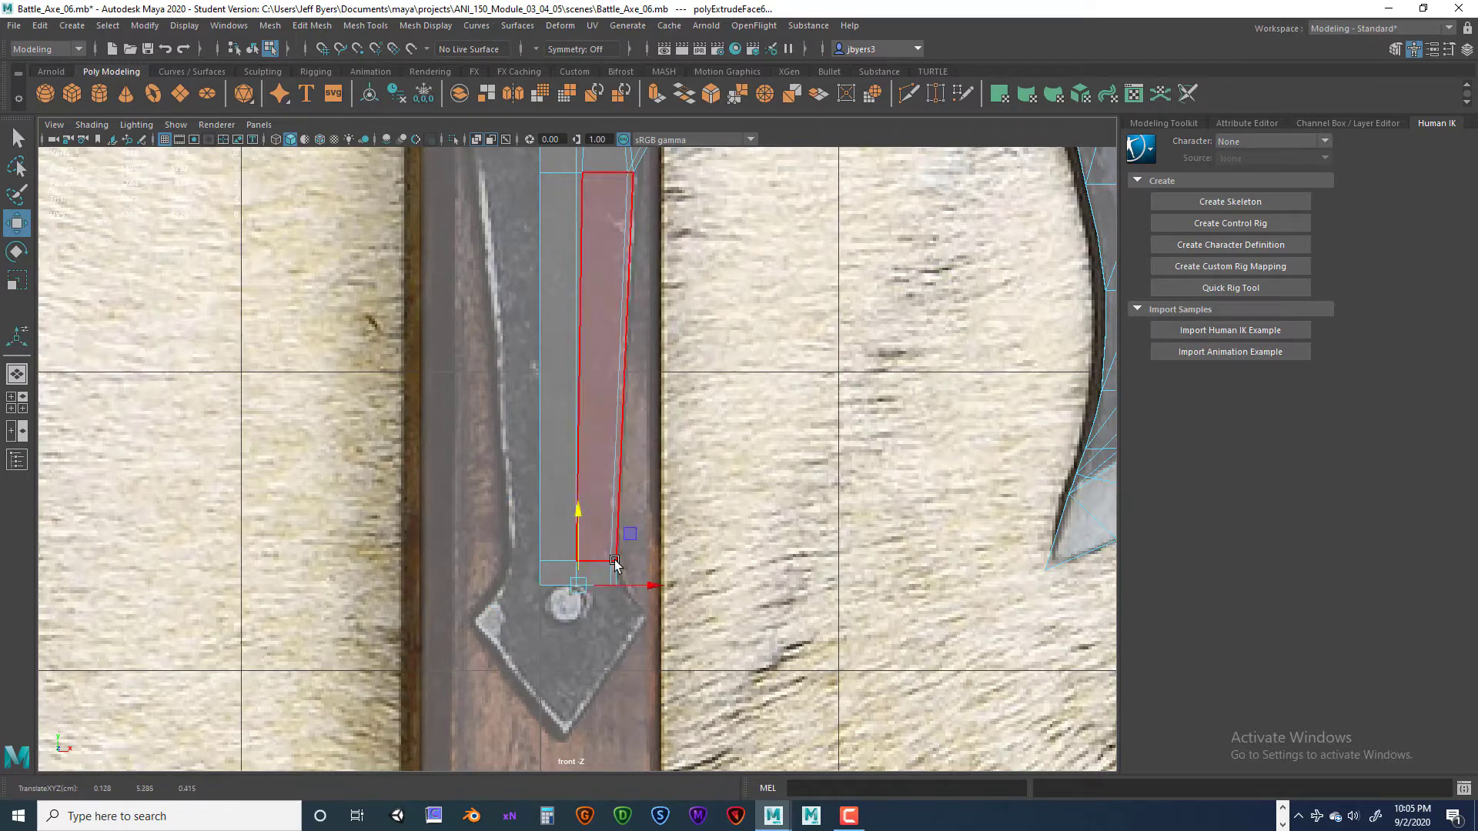
- Widen the new section by moving its bottom blade-side corner vertices to X about 0.277, then return to face selection
right_click(615, 573)
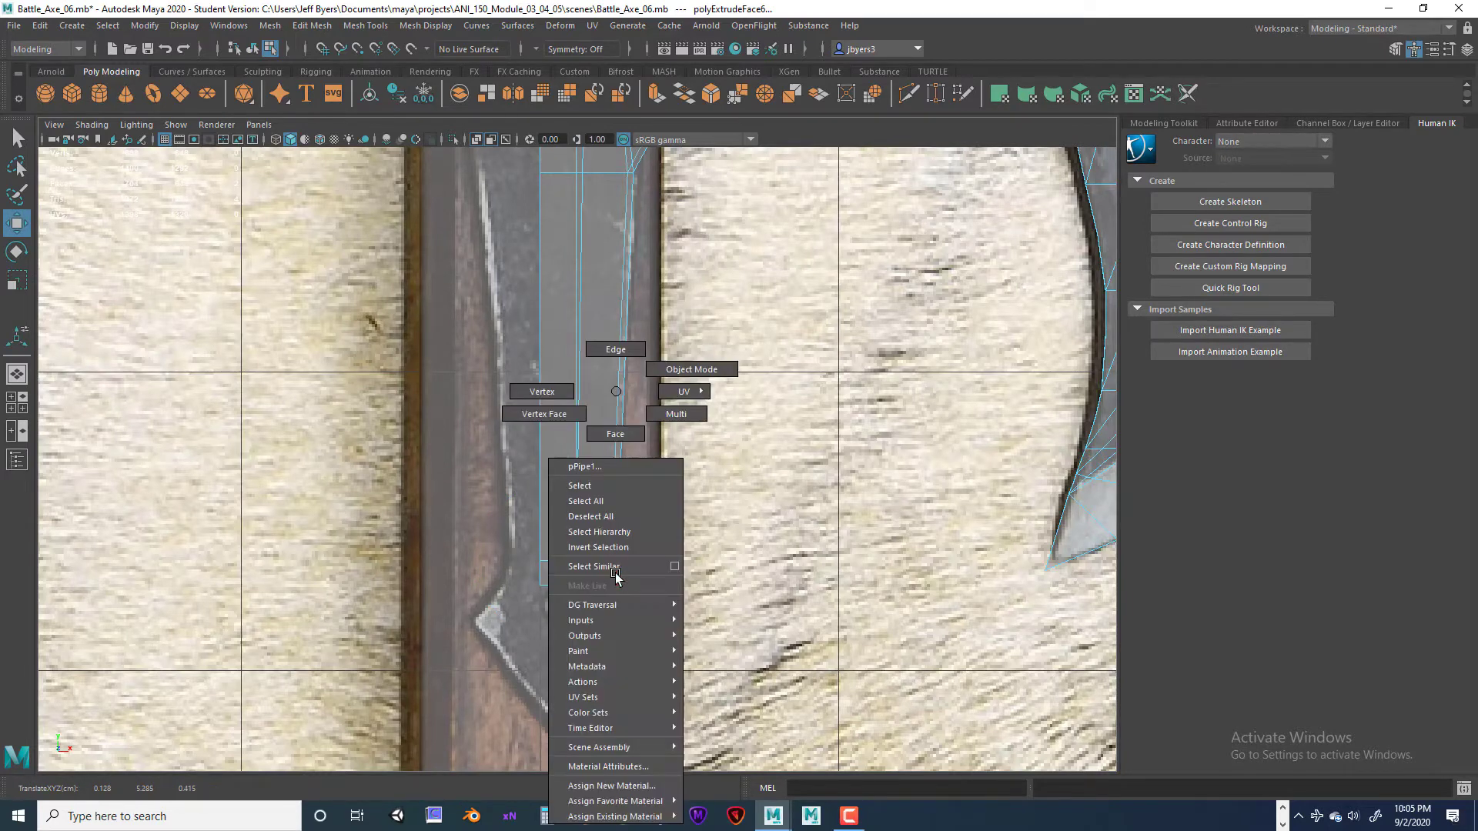
left_click(542, 392)
left_click_drag(625, 607, 636, 590)
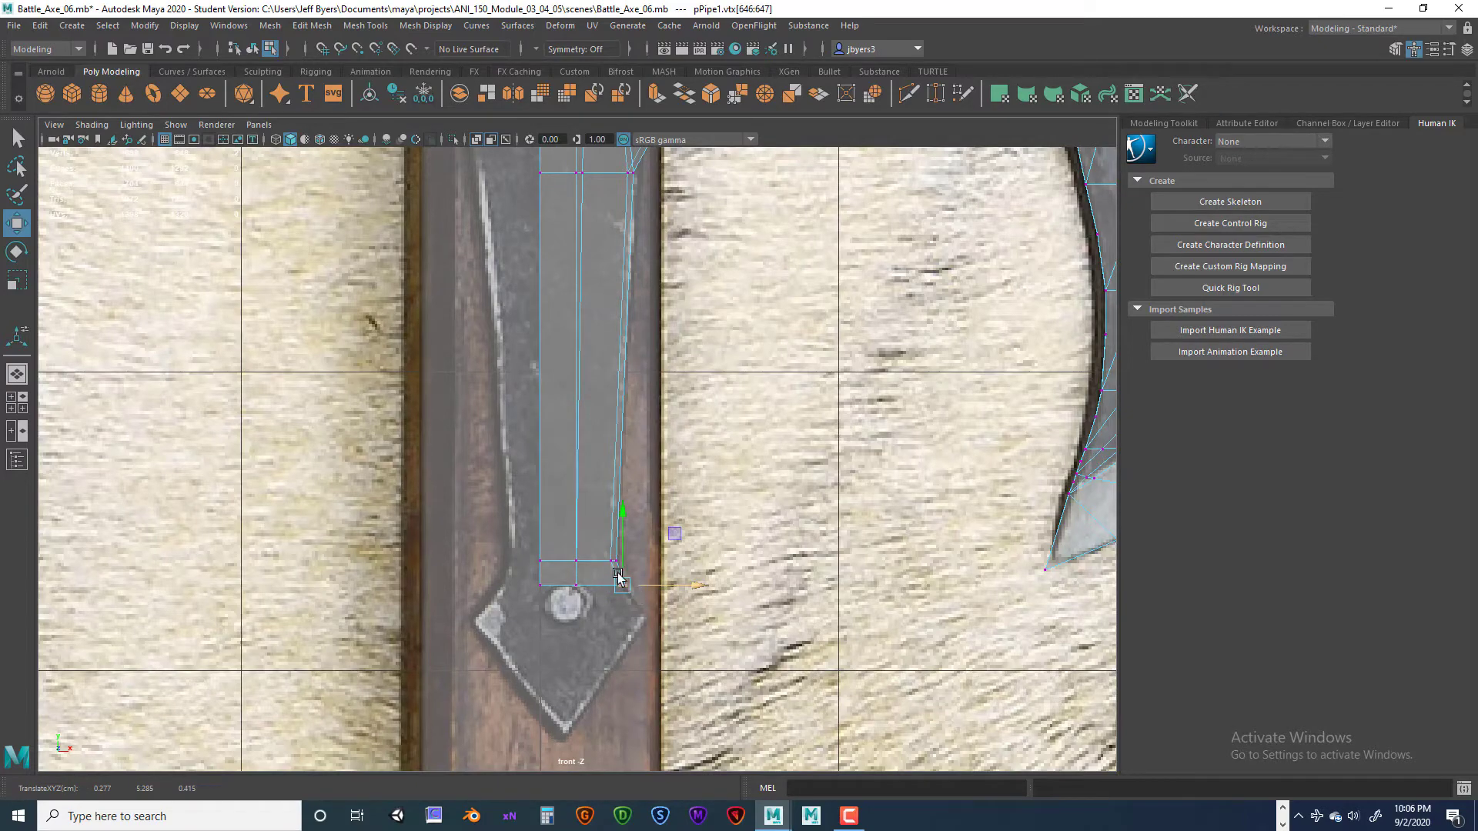
right_click(550, 530)
left_click(549, 434)
- Extrude the two end faces again and move them down to Y about 5.17, level with the widest point of the reference arrowhead
key("space")
key("space")
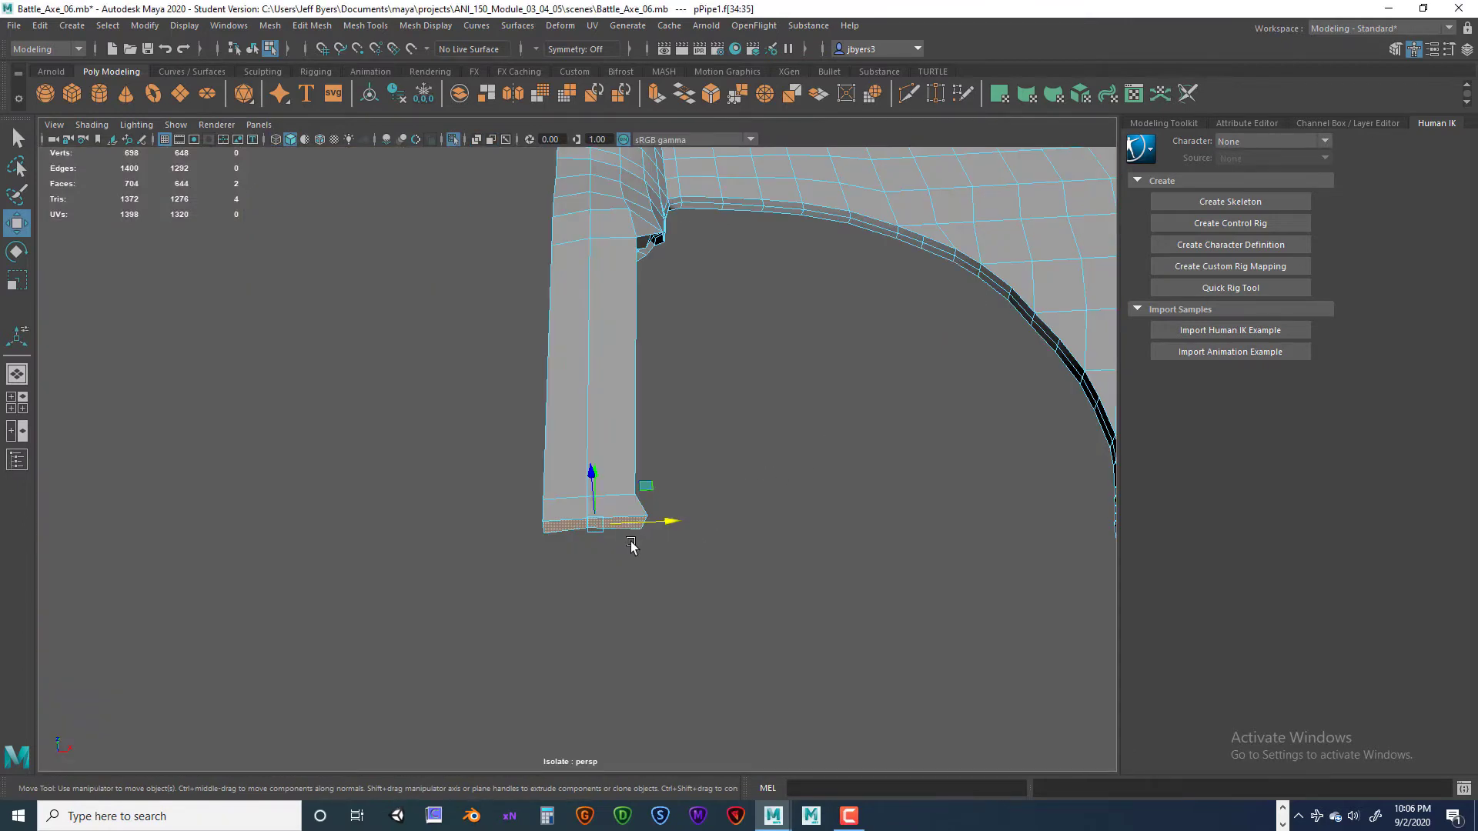
key("space")
key("space")
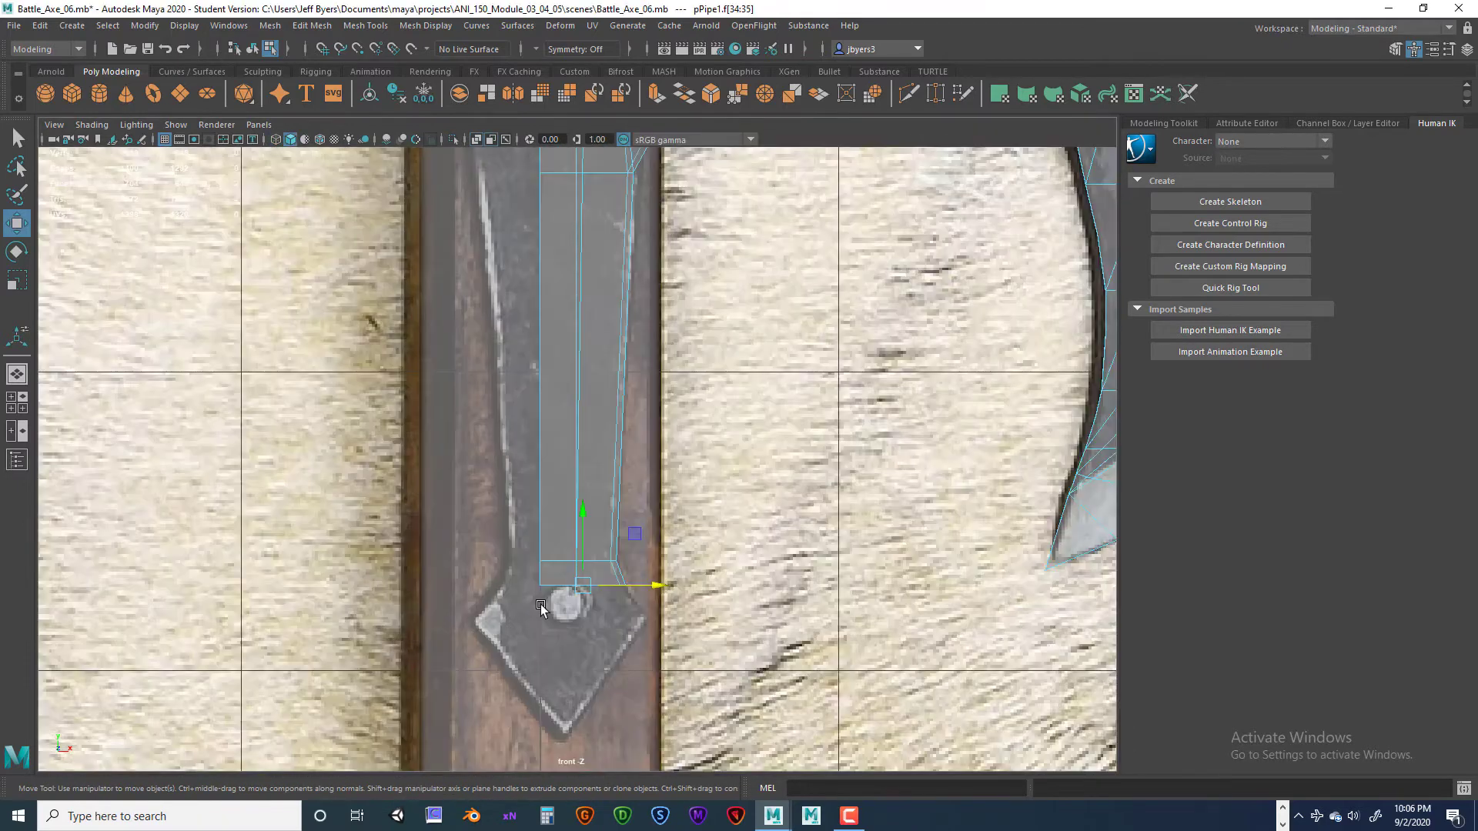
key("ctrl+e")
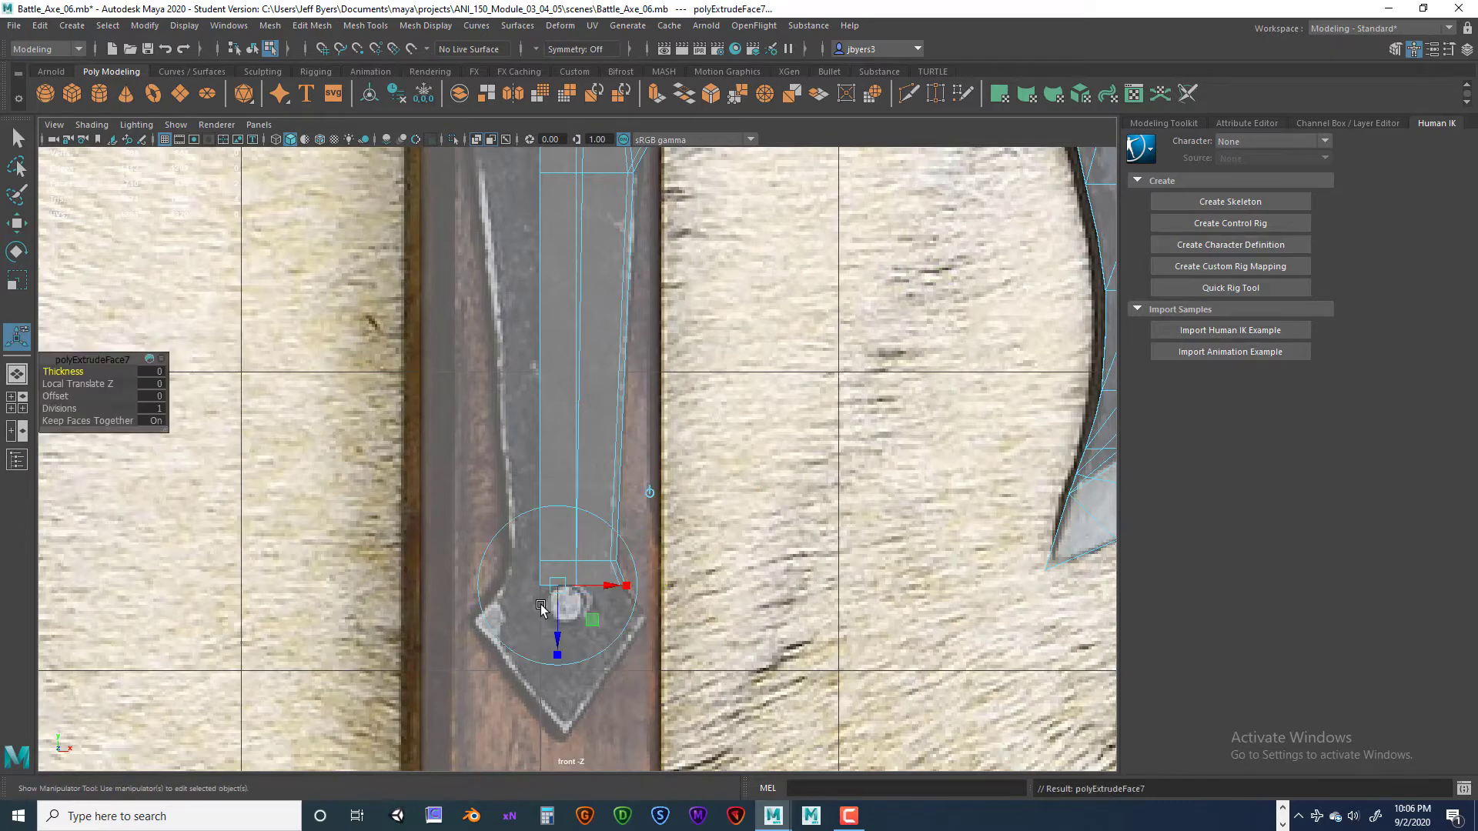
key("w")
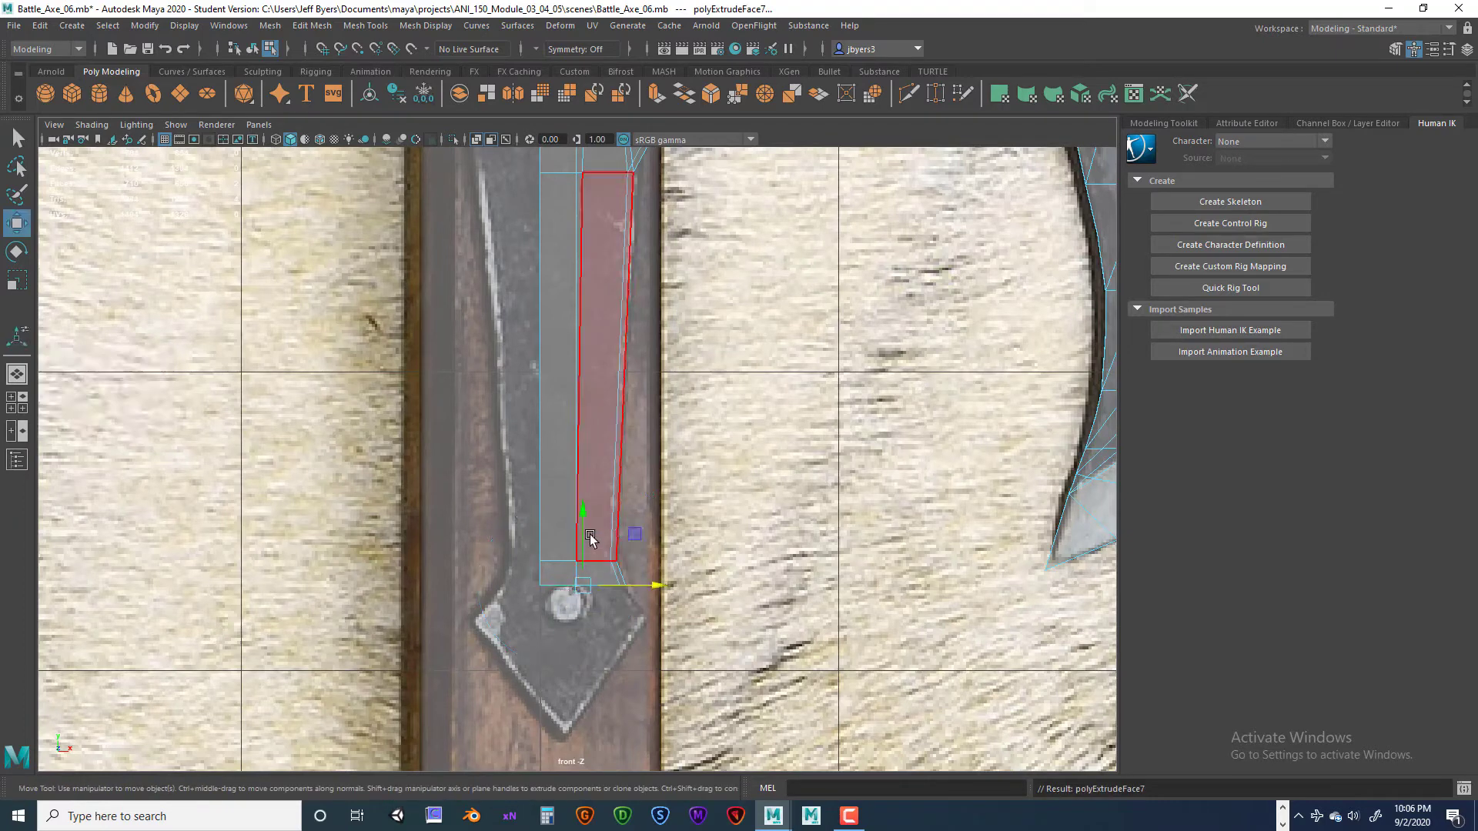
left_click_drag(584, 529, 588, 555)
- Move the bottom blade-side corner vertices out to X about 0.348 at the reference arrowhead's side point, then return to face selection
right_click_drag(605, 391, 532, 392)
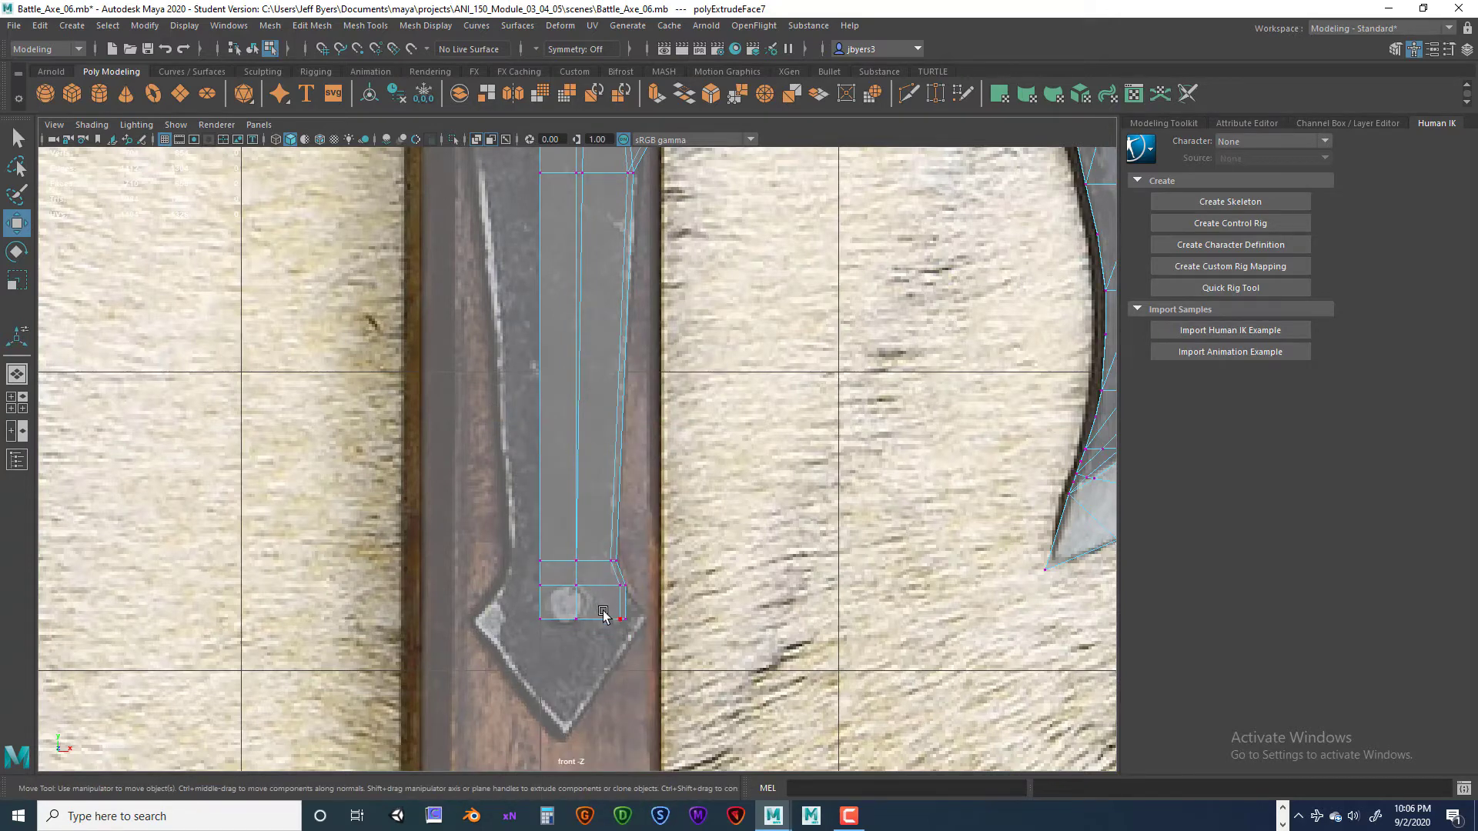
left_click(603, 614)
left_click_drag(642, 620, 655, 621)
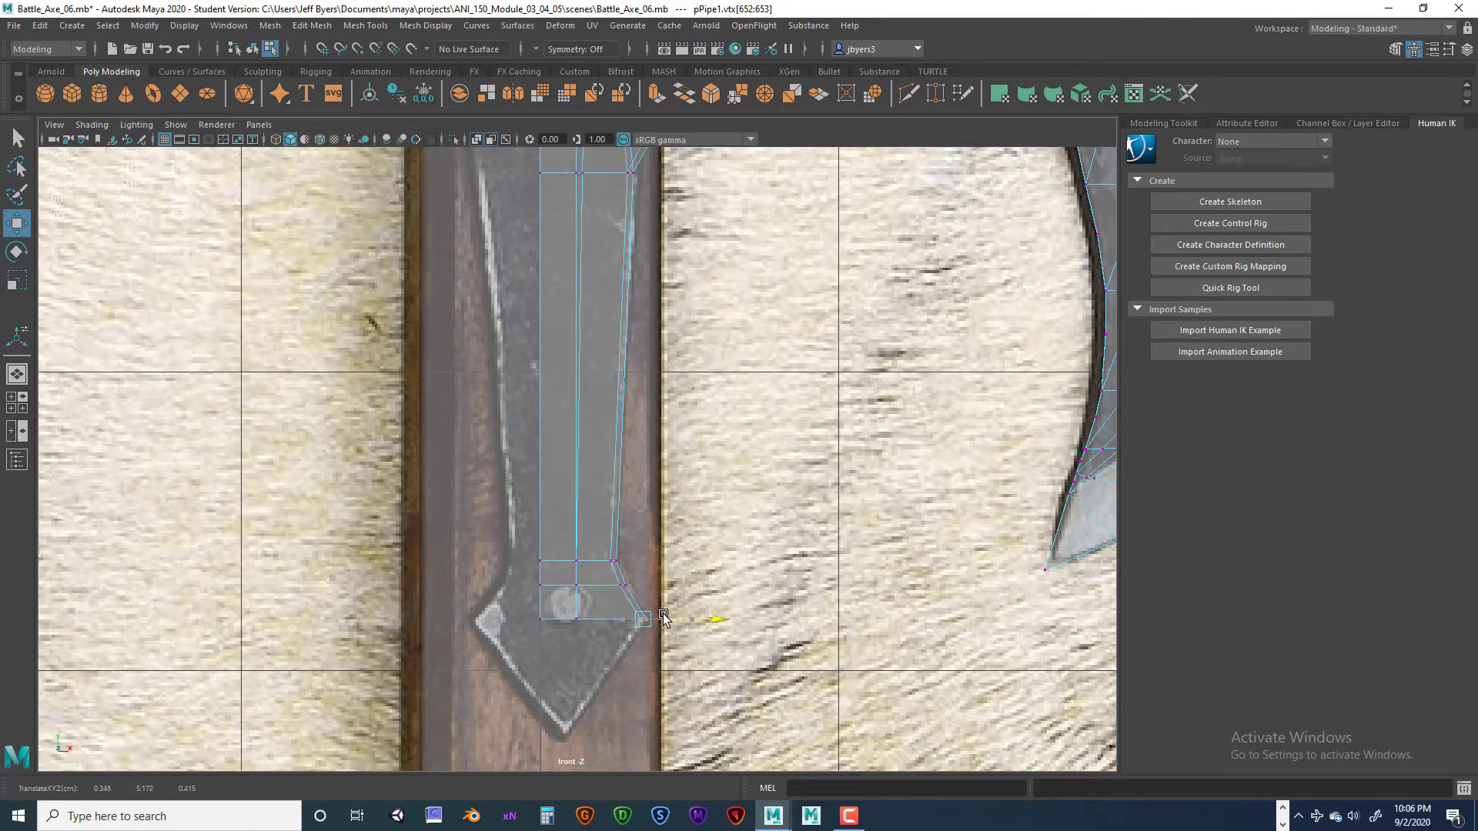
right_click_drag(574, 390, 570, 429)
- Extrude the two end faces below the arrowhead's widest point and move them down to Y about 5.081 in the front view
key("space")
key("space")
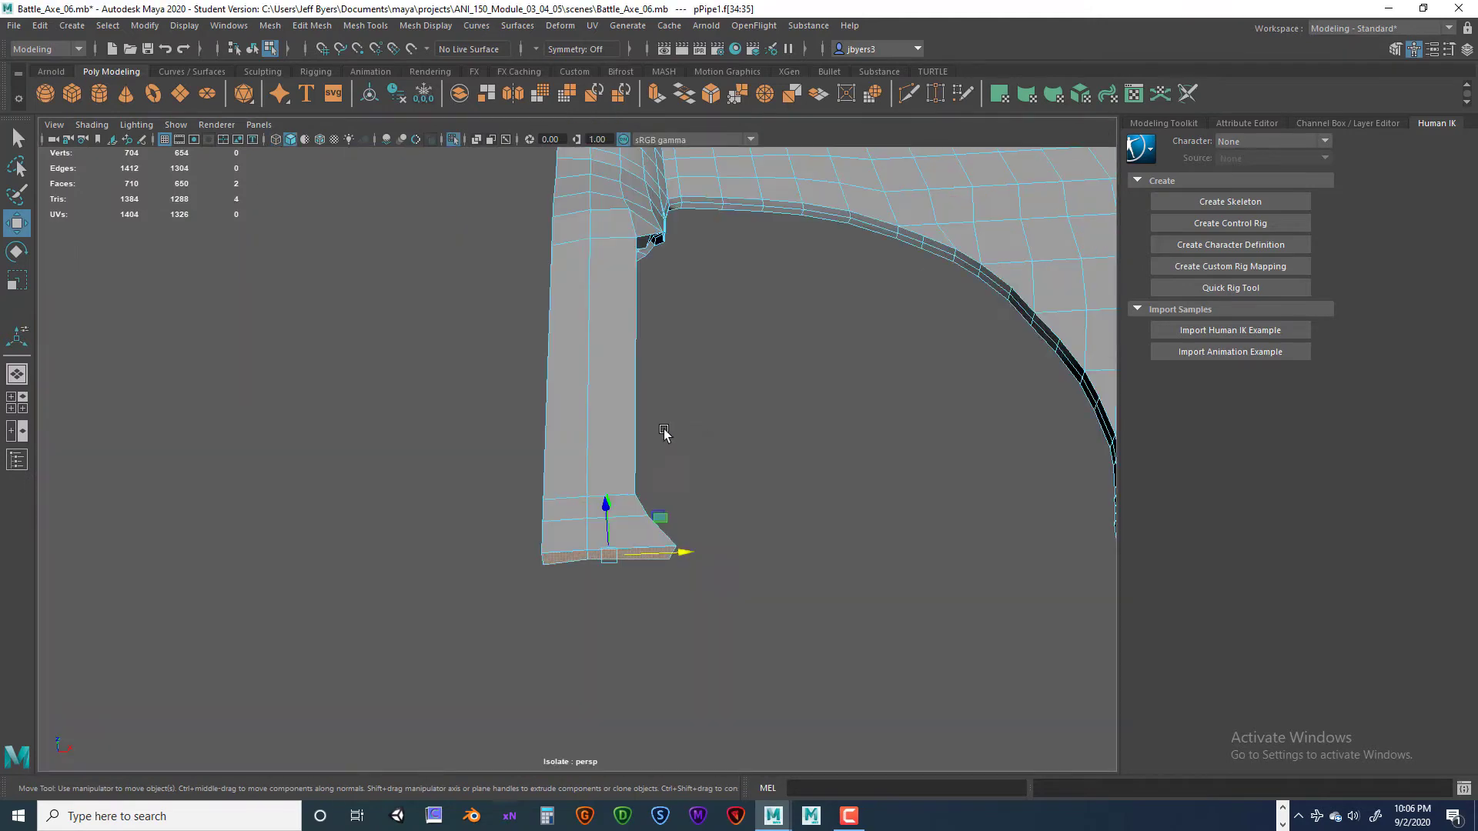
mouse_move(658, 461)
left_mouse_down("alt")
mouse_move(659, 389)
mouse_move(646, 451)
left_mouse_up("alt")
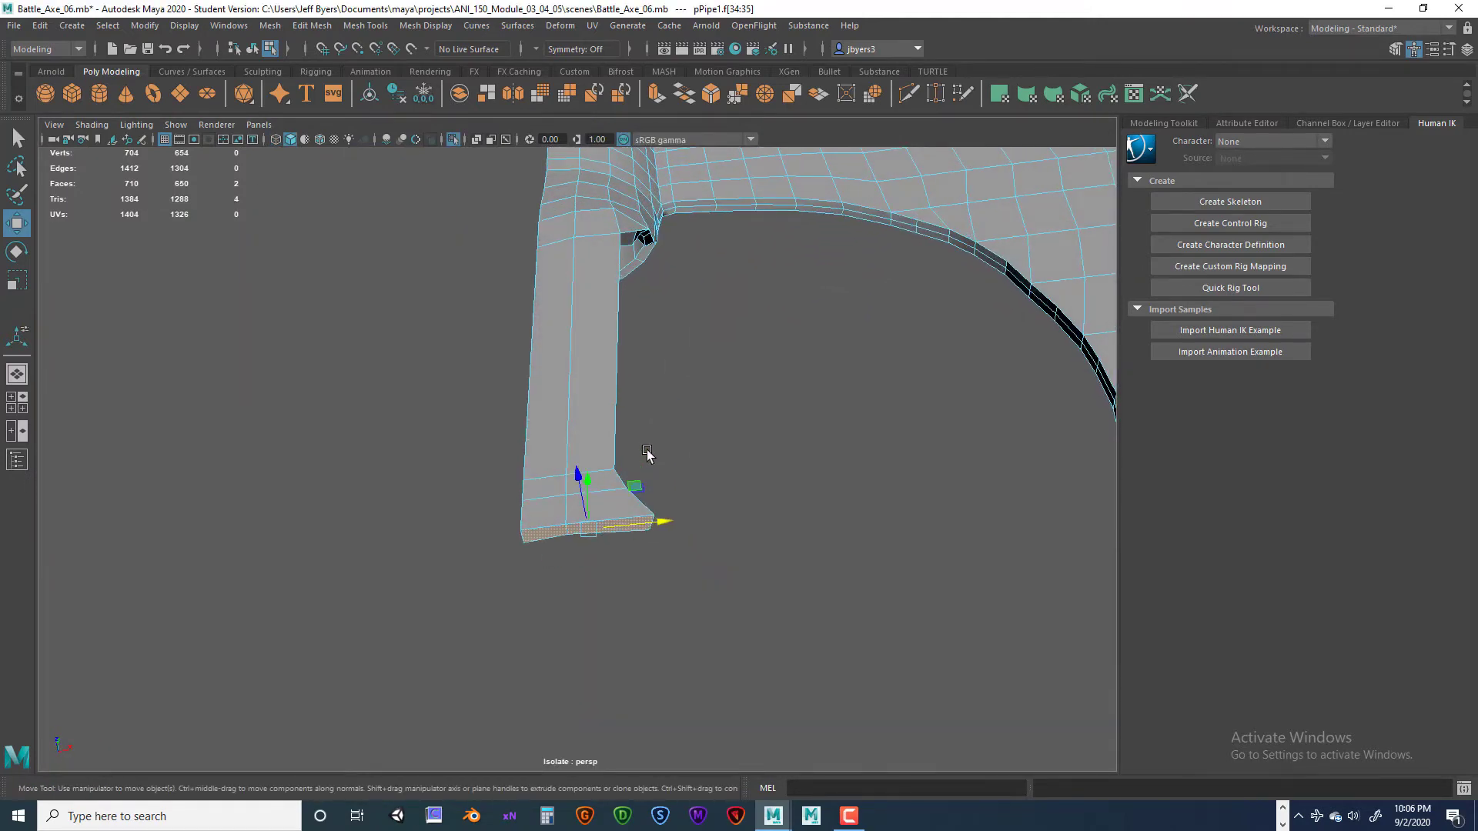
key("ctrl+e")
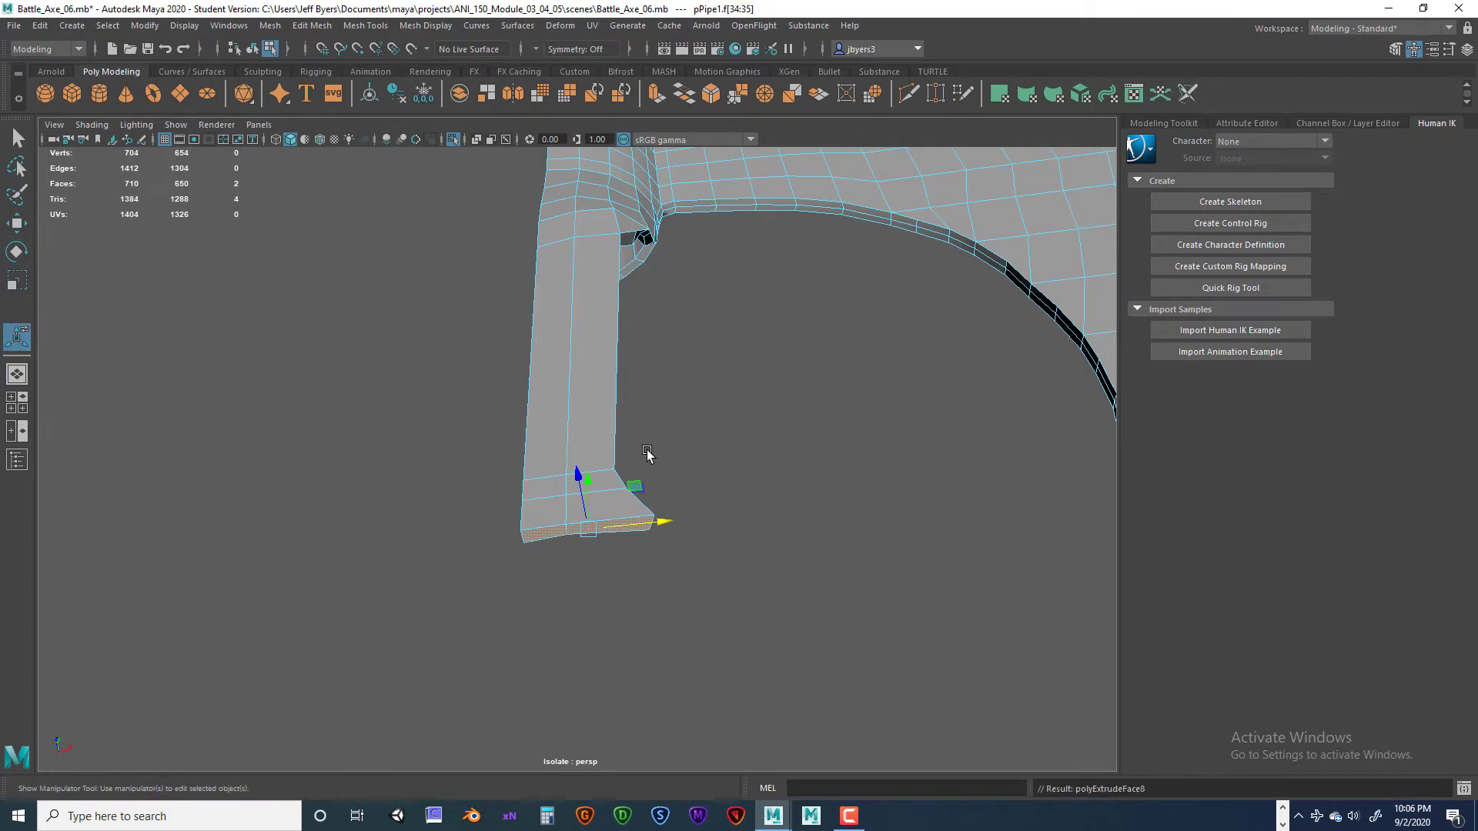
key("w")
key("space")
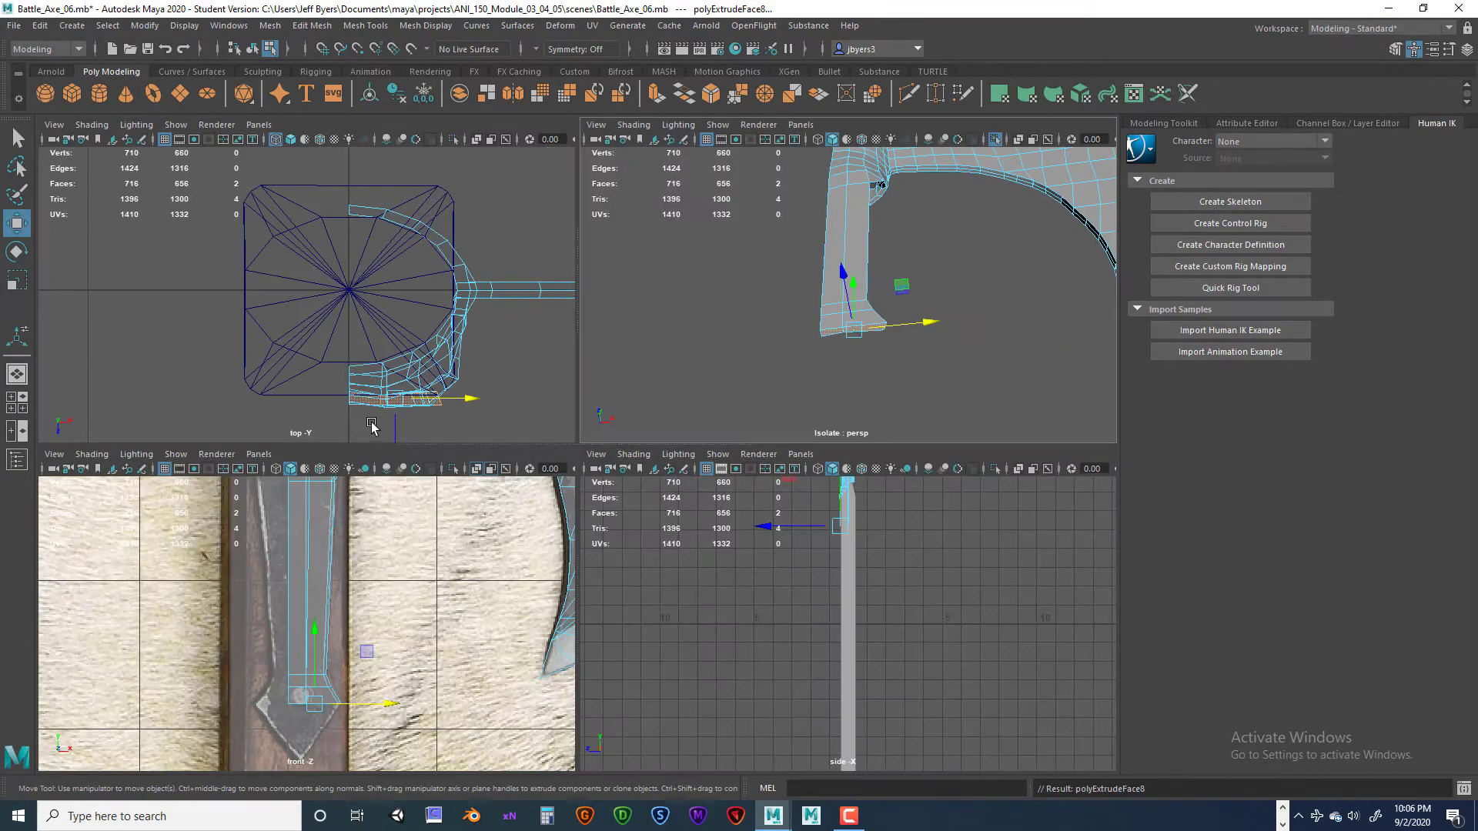
key("space")
left_click_drag(588, 551, 584, 583)
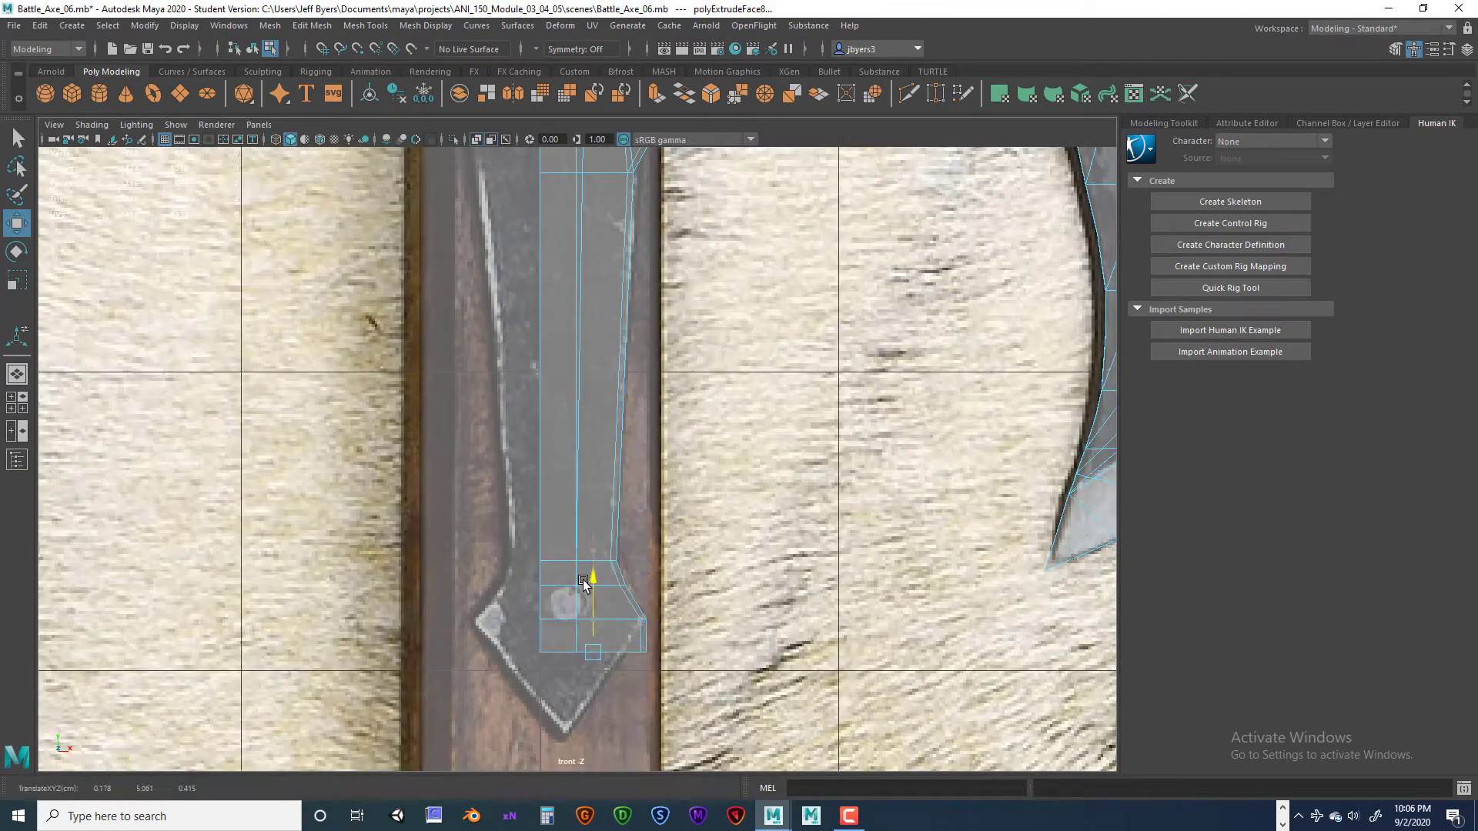
- Lower the section's bottom vertices to Y about 5.004 and move the blade-side corner vertices in to X about 0.233 along the reference edge
right_click_drag(620, 397, 564, 408)
left_click(648, 662)
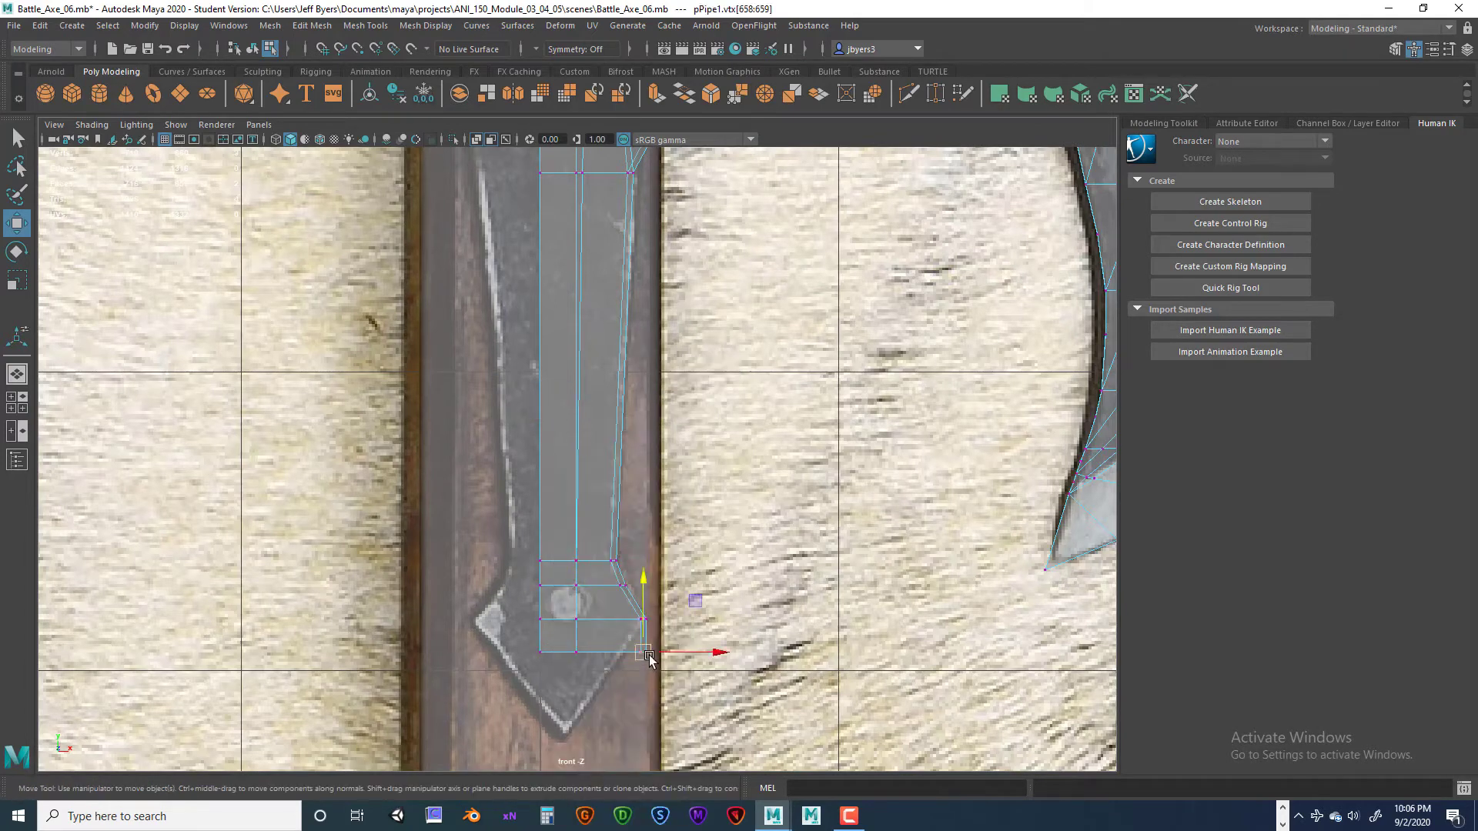
left_click_drag(649, 662, 625, 657)
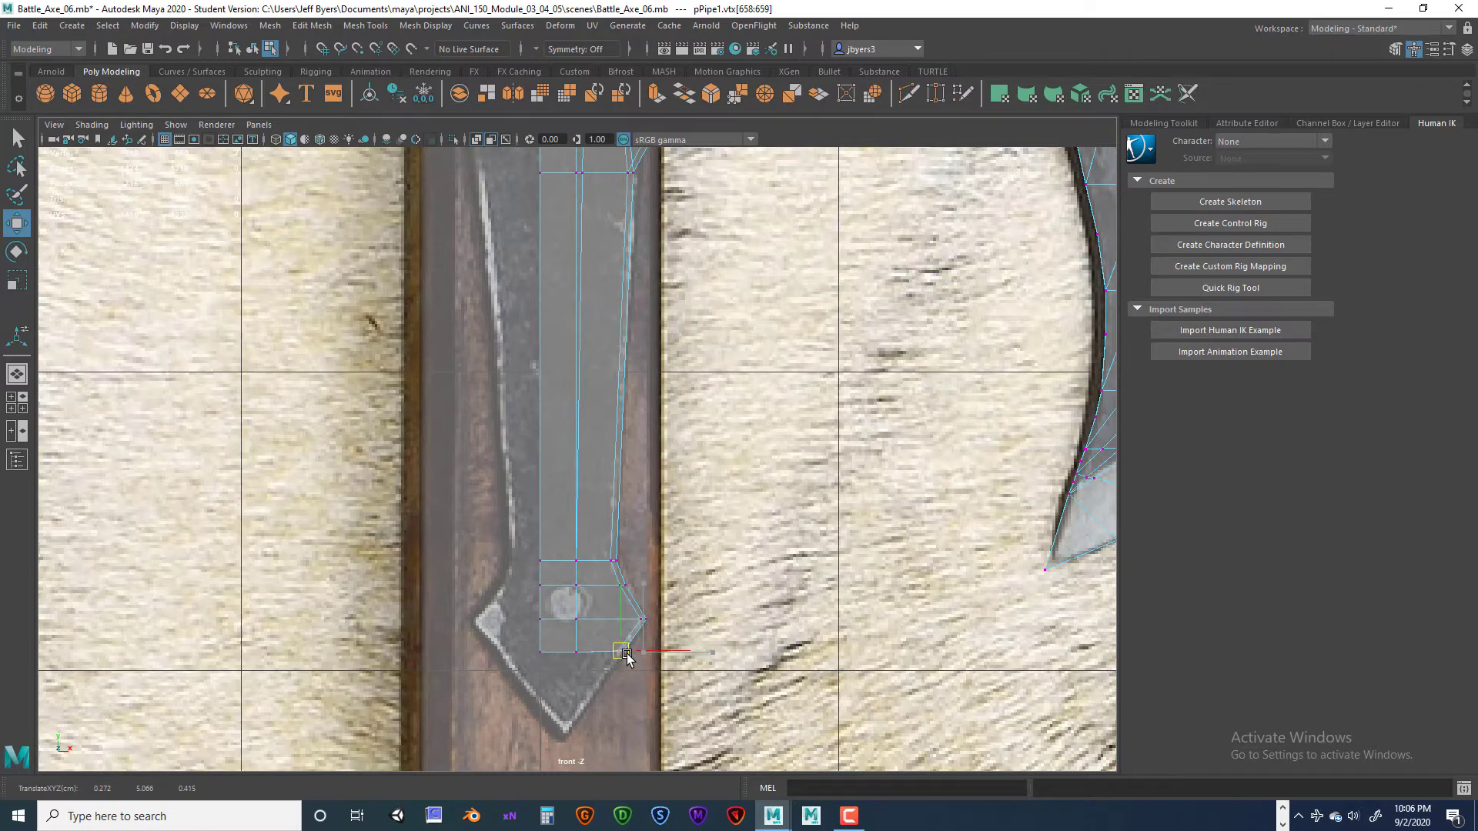
left_click_drag(524, 632, 665, 690)
left_click_drag(593, 655, 653, 674)
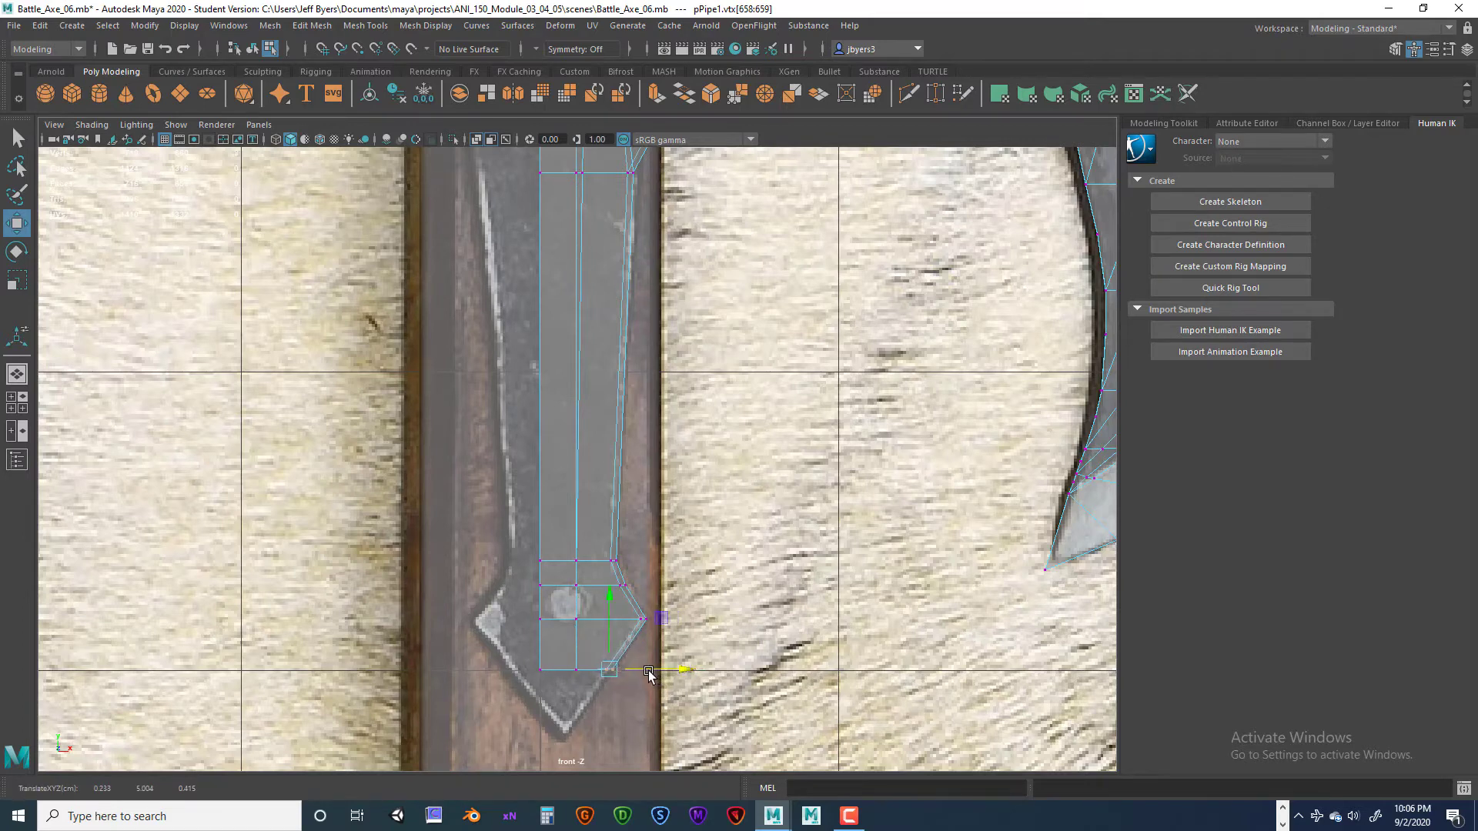
- Return to face selection, extrude the strap's two end faces and move them down to the reference arrowhead's tip at Y about 4.794
key("space")
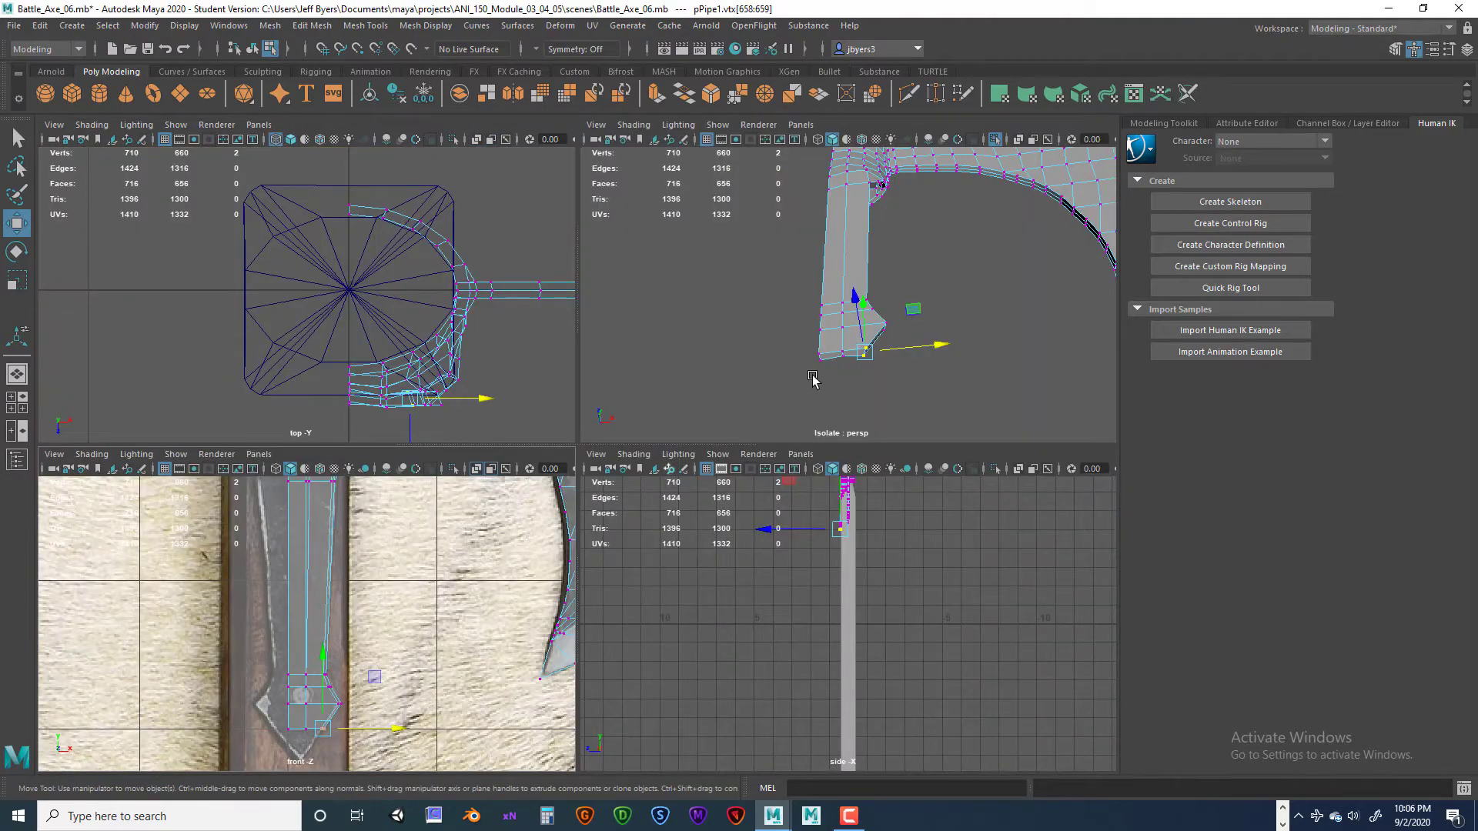
key("space")
scroll(638, 485, "up", 5)
scroll(604, 601, "down", 2)
right_click(566, 654)
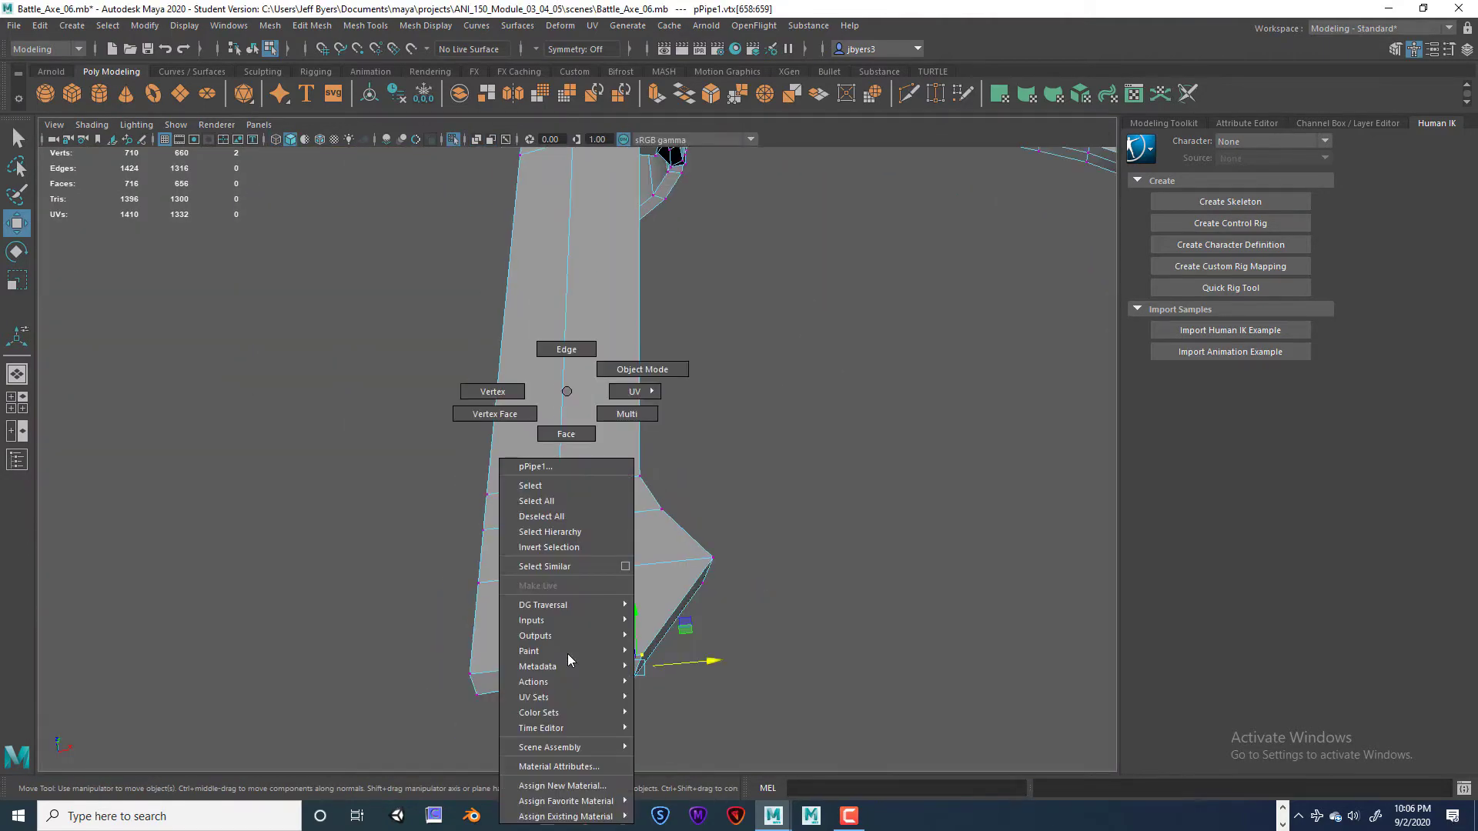
right_click_drag(568, 655, 567, 440)
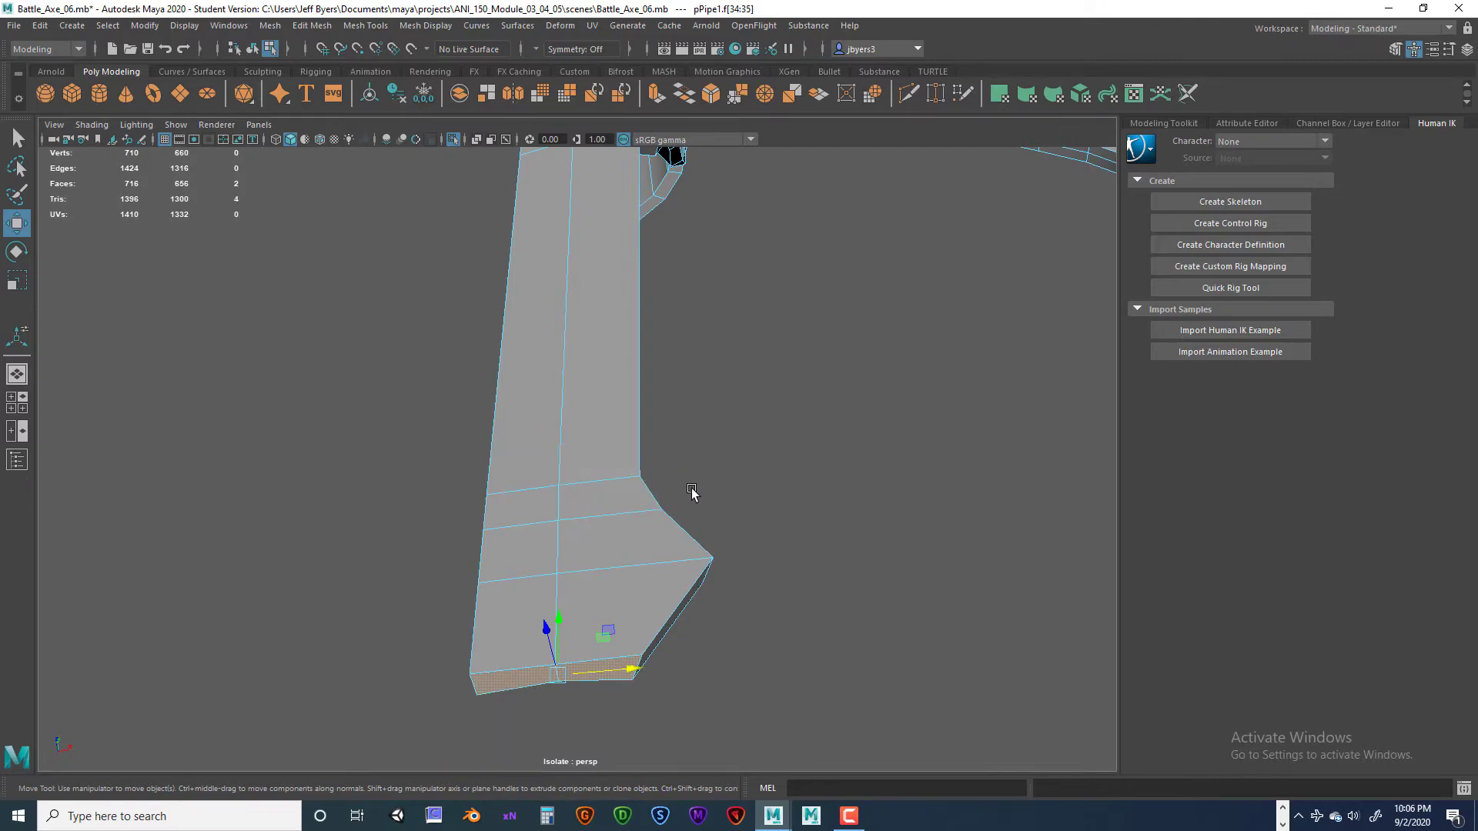
left_click_drag(692, 492, 562, 615, "alt")
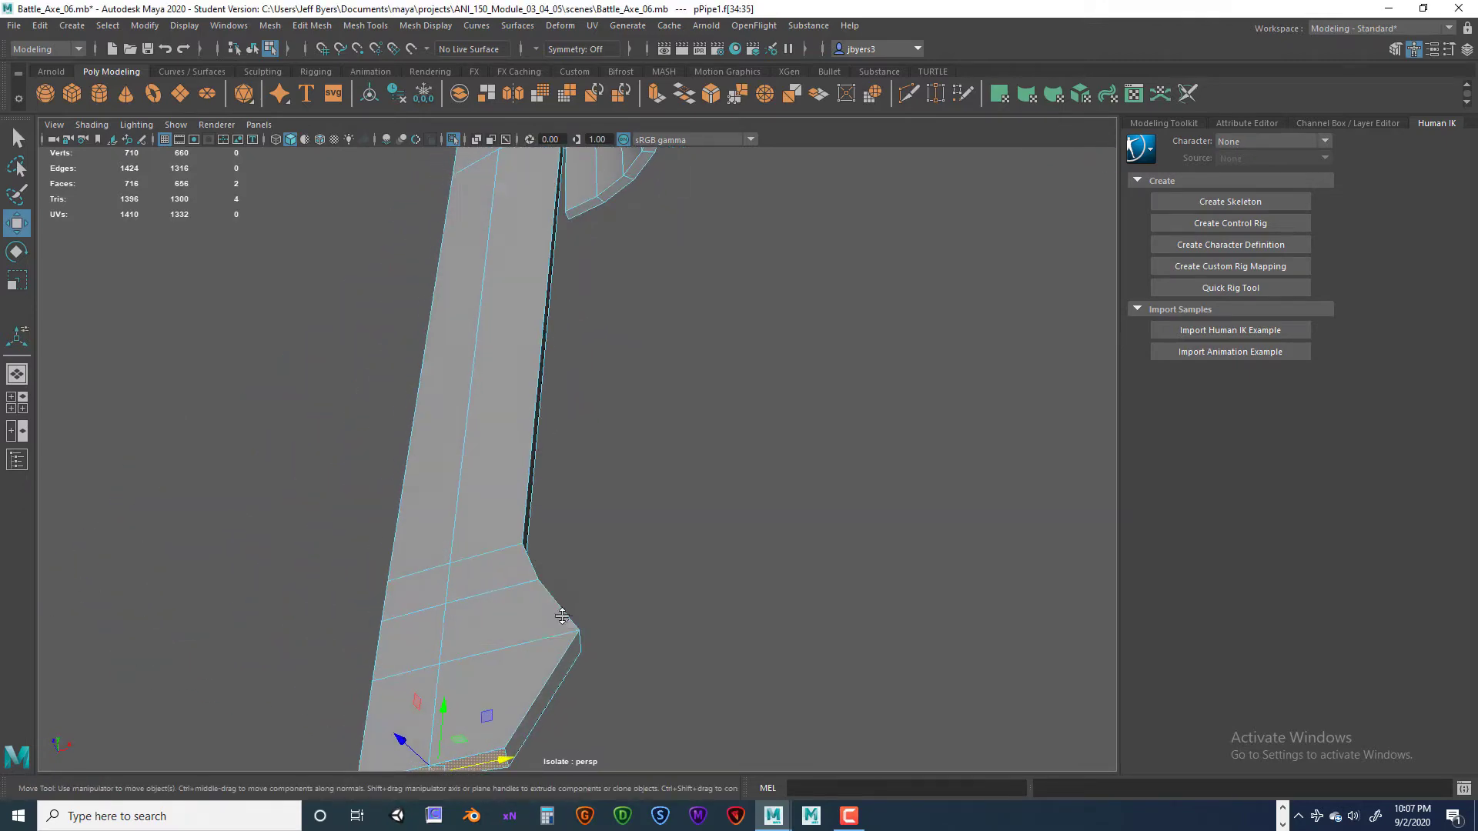
key("space")
key("space")
middle_click_drag(604, 520, 601, 495, "alt")
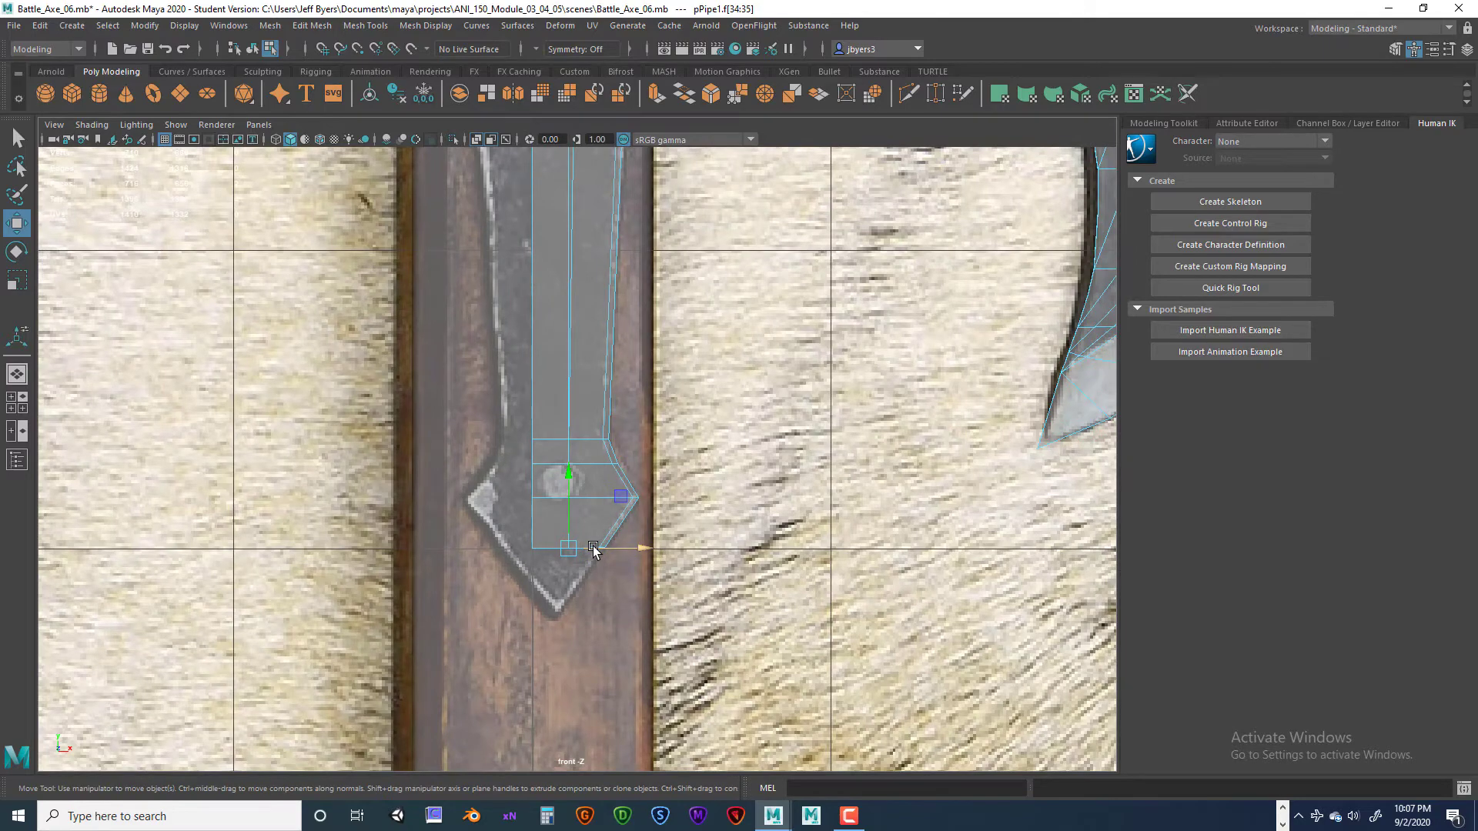
key("ctrl+e")
key("w")
left_click_drag(571, 474, 565, 535)
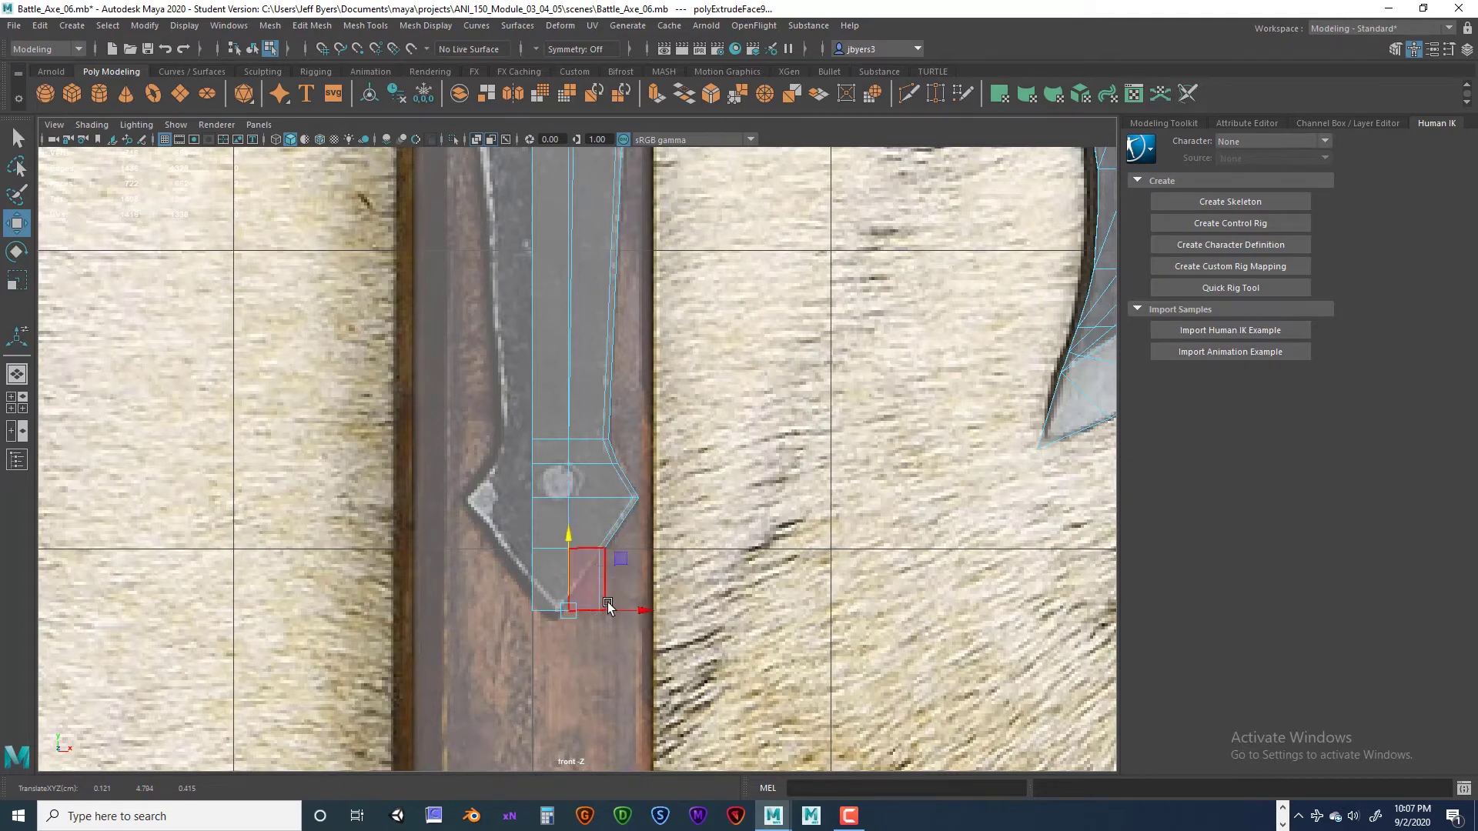
- Move the tip's blade-side corner vertices to about X 0.184, Y 4.912 along the reference edge and turn on the smooth mesh preview
right_click_drag(600, 391, 539, 397)
mouse_move(588, 591)
left_mouse_down()
mouse_move(612, 627)
mouse_move(593, 583)
left_mouse_up()
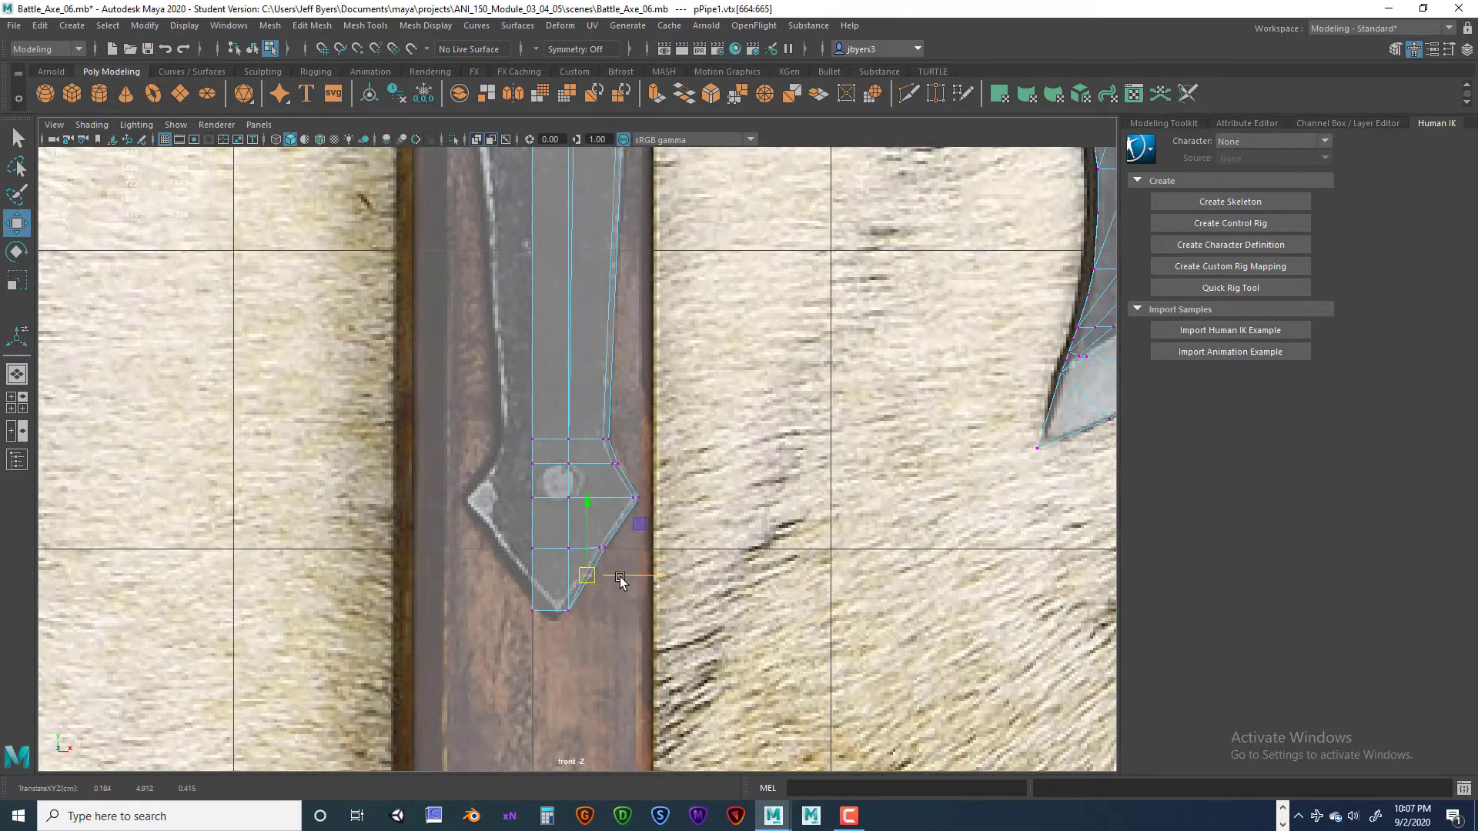
key("3")
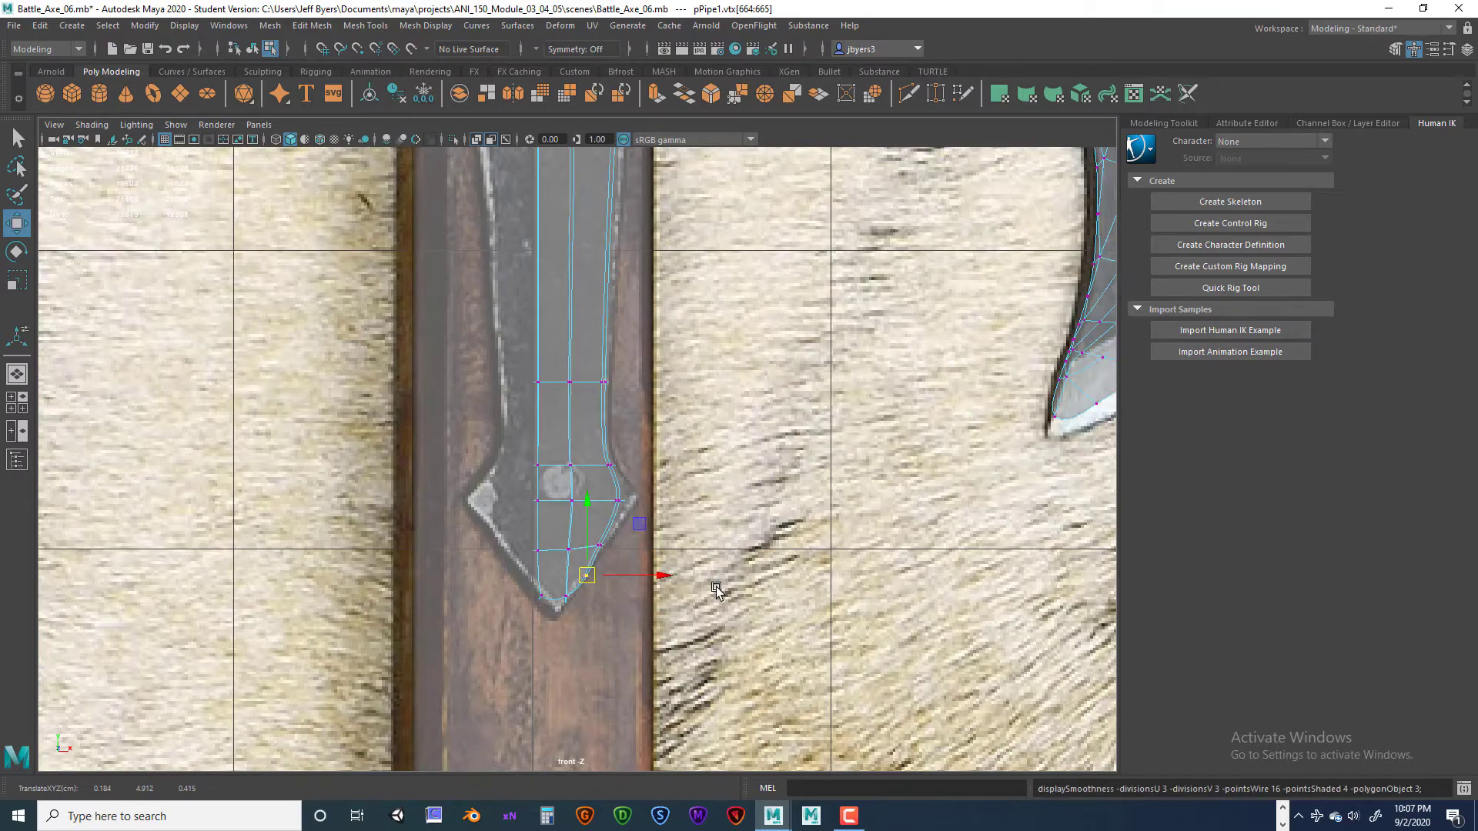
- Turn off the smooth mesh preview and isolate the axe head in the perspective view around the socket flap
key("1")
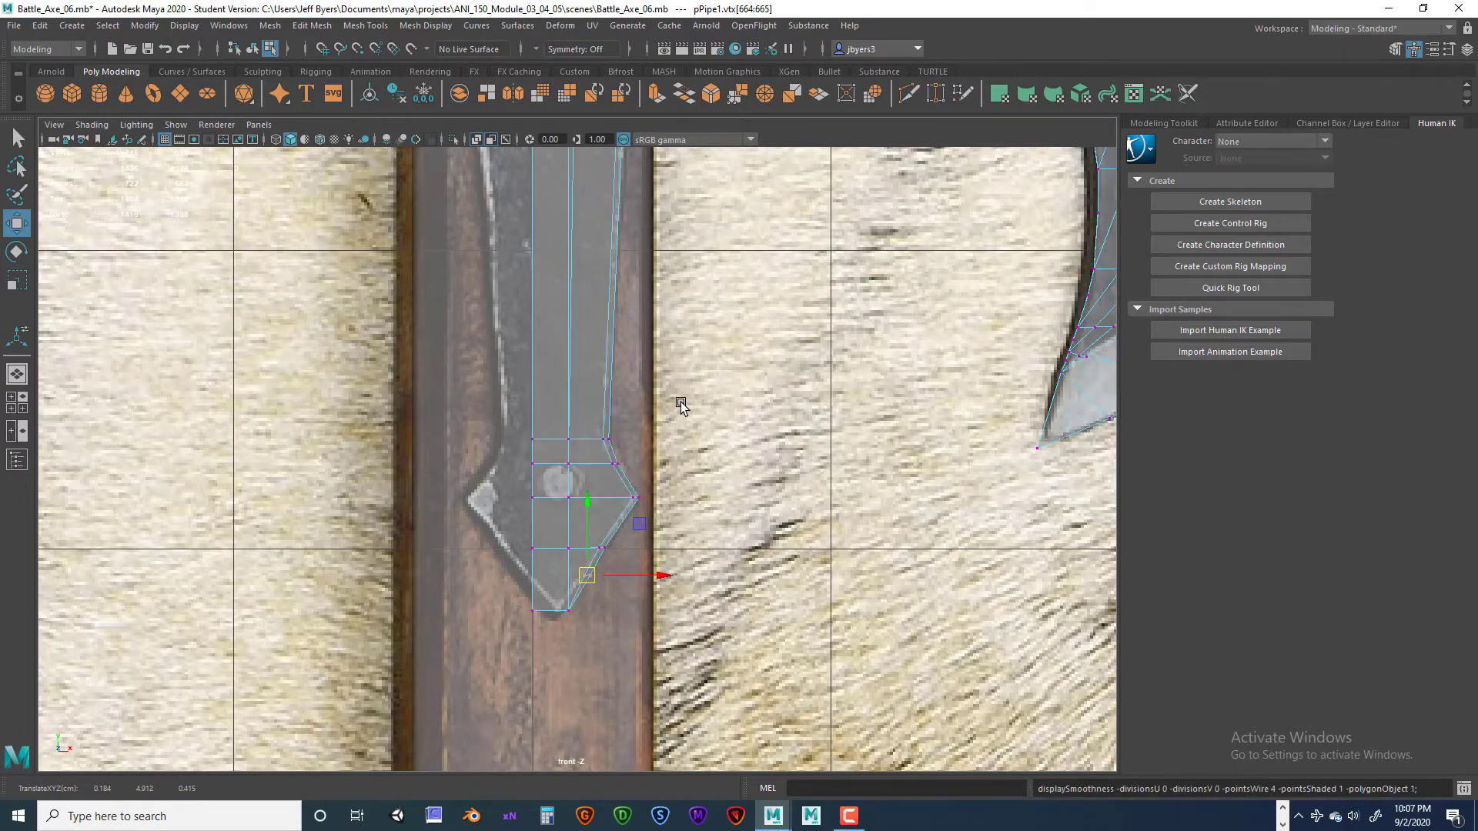
key("space")
key("space")
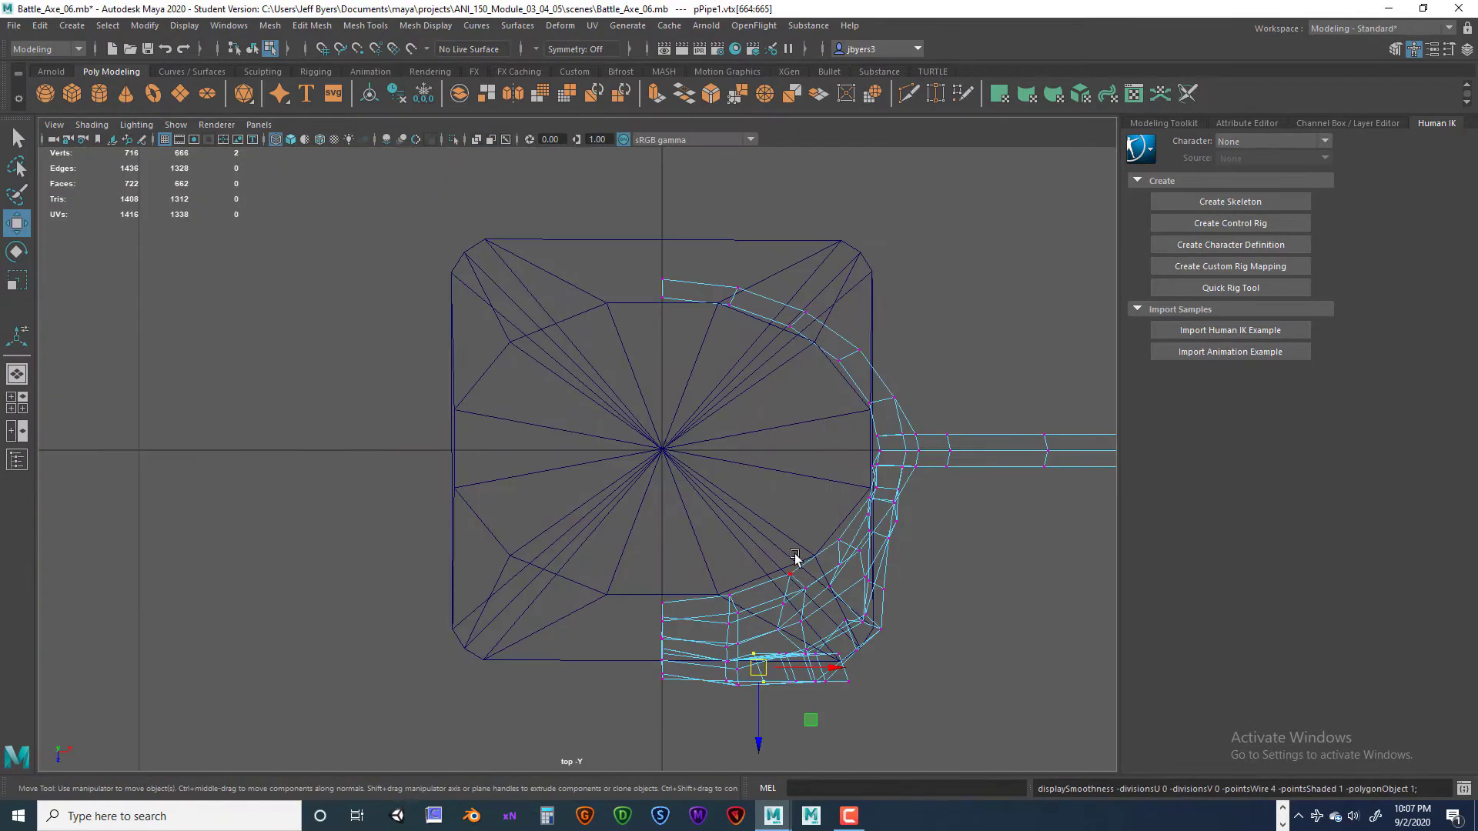
key("space")
key("space")
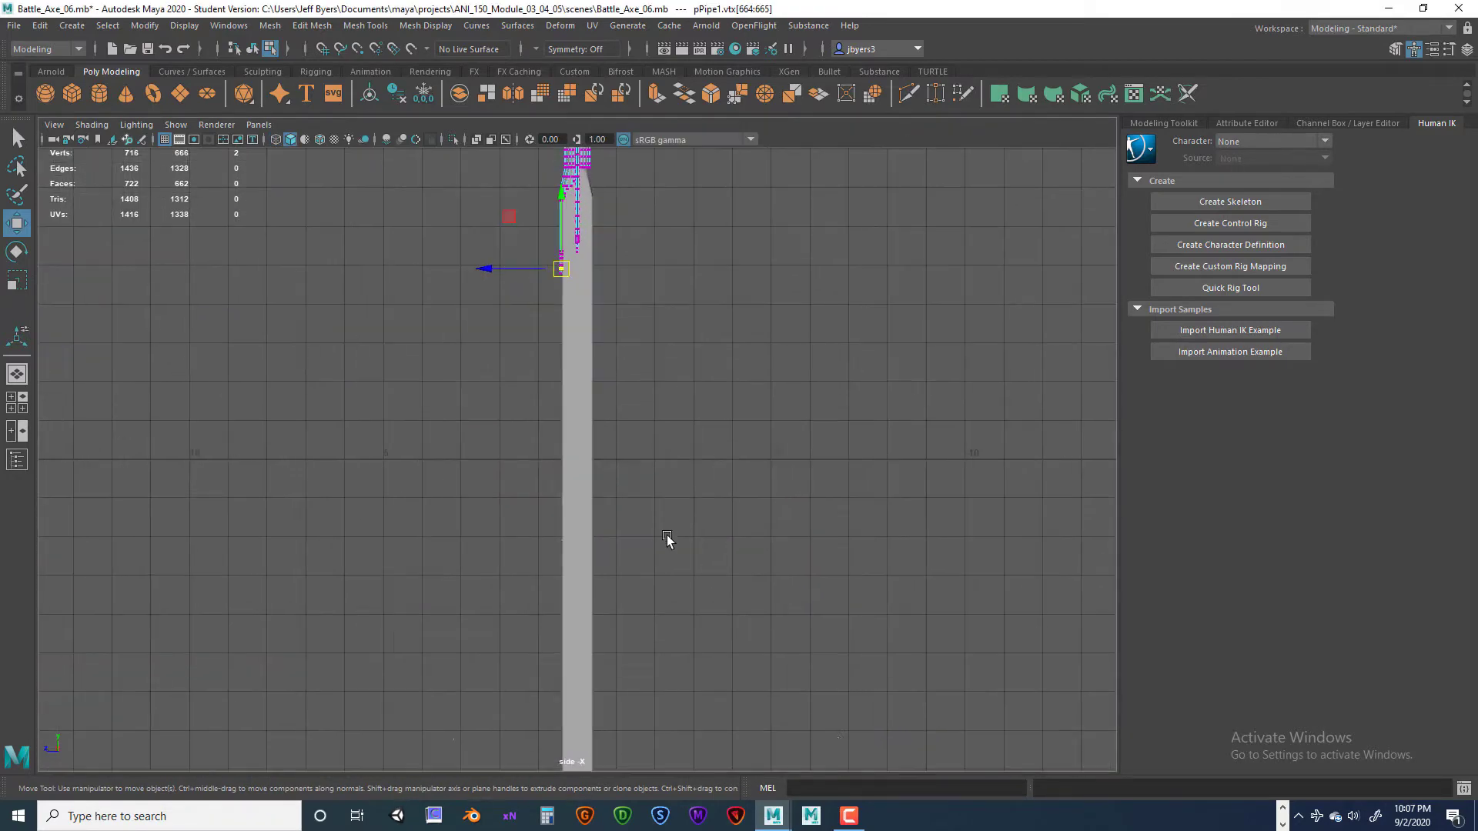
key("space")
key("space")
key("ctrl+1")
scroll(701, 465, "down", 3)
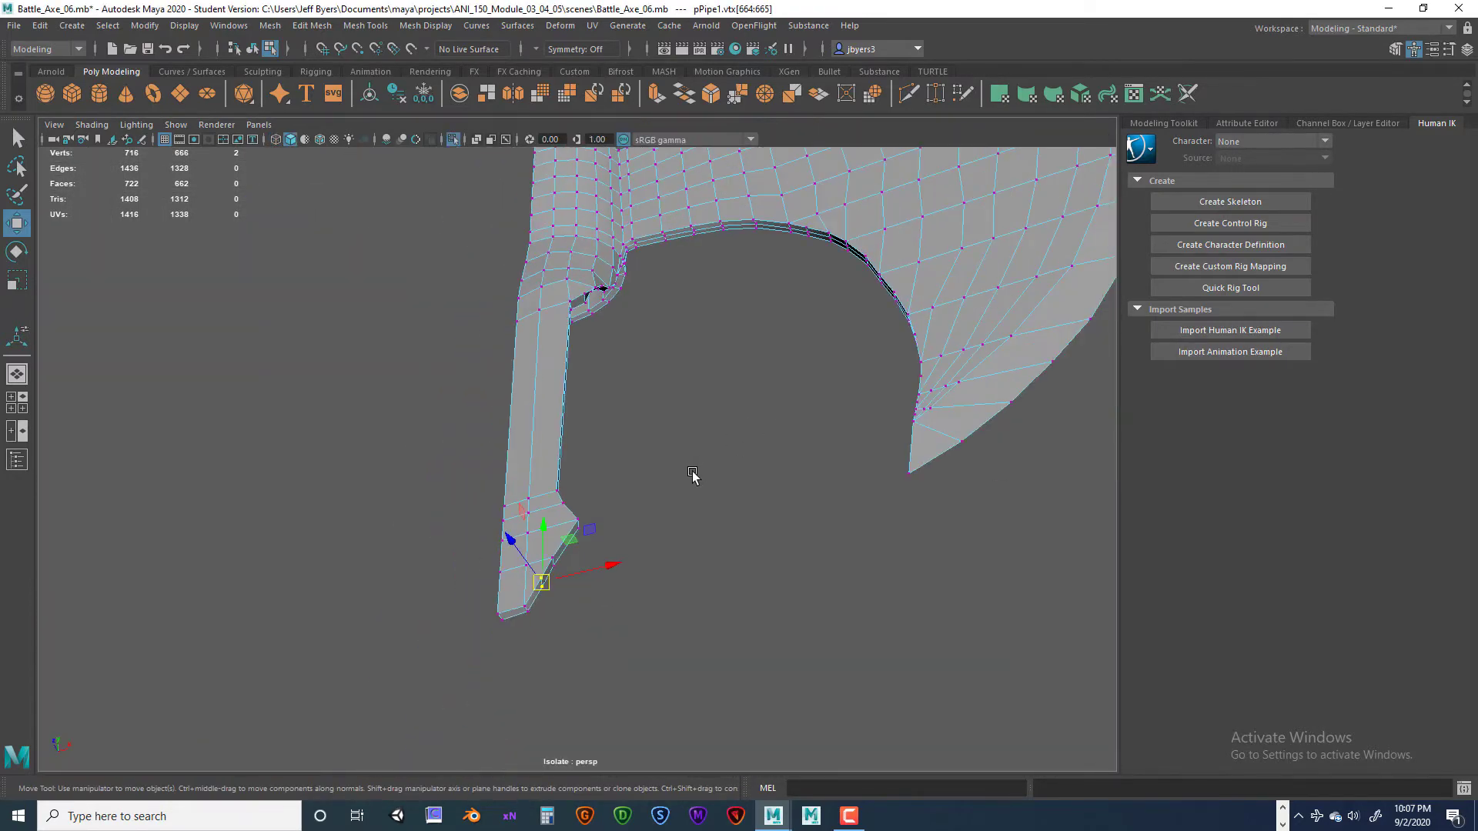
left_click_drag(692, 475, 496, 537, "alt")
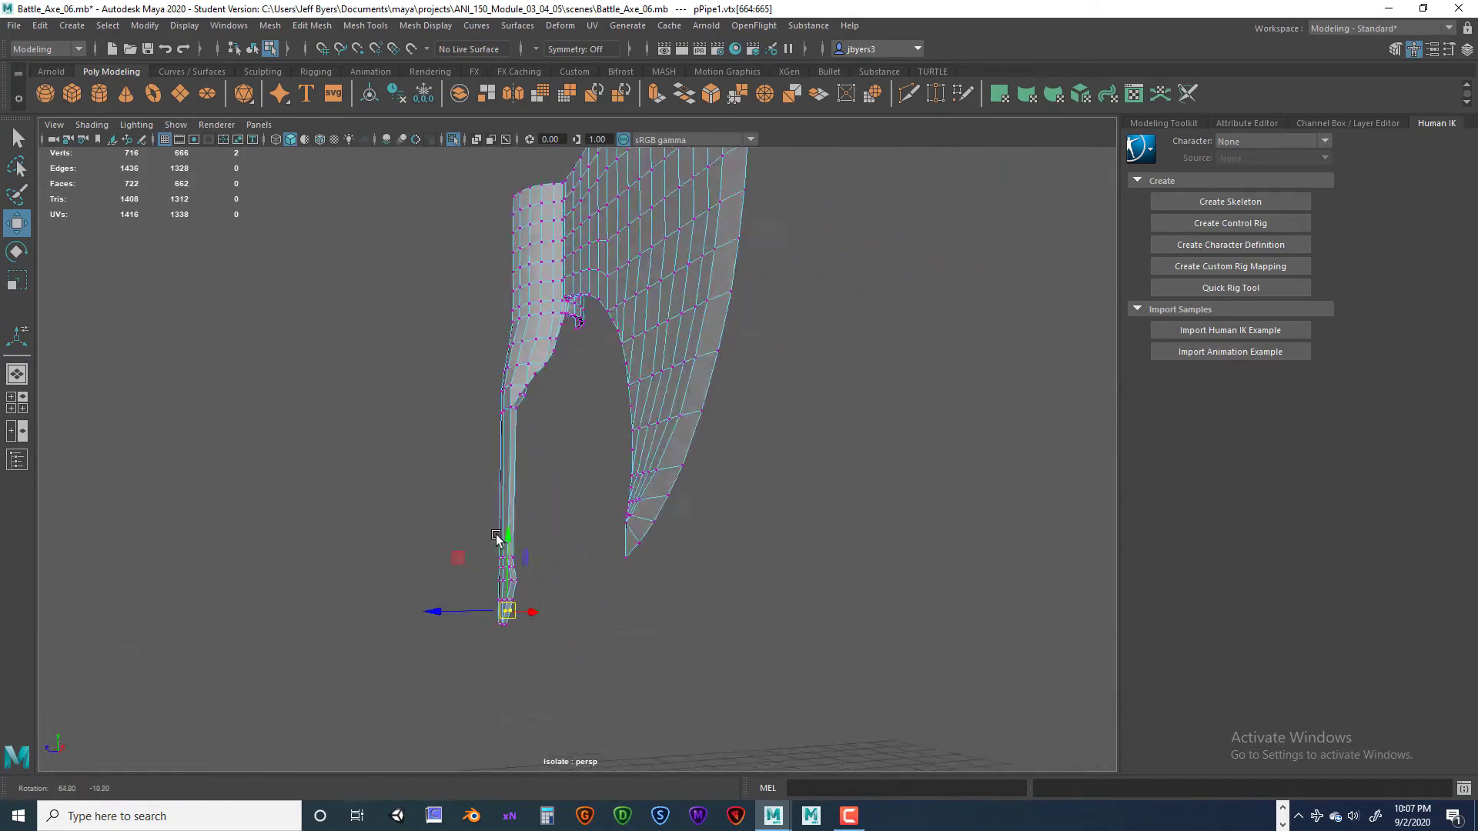
scroll(500, 539, "up", 8)
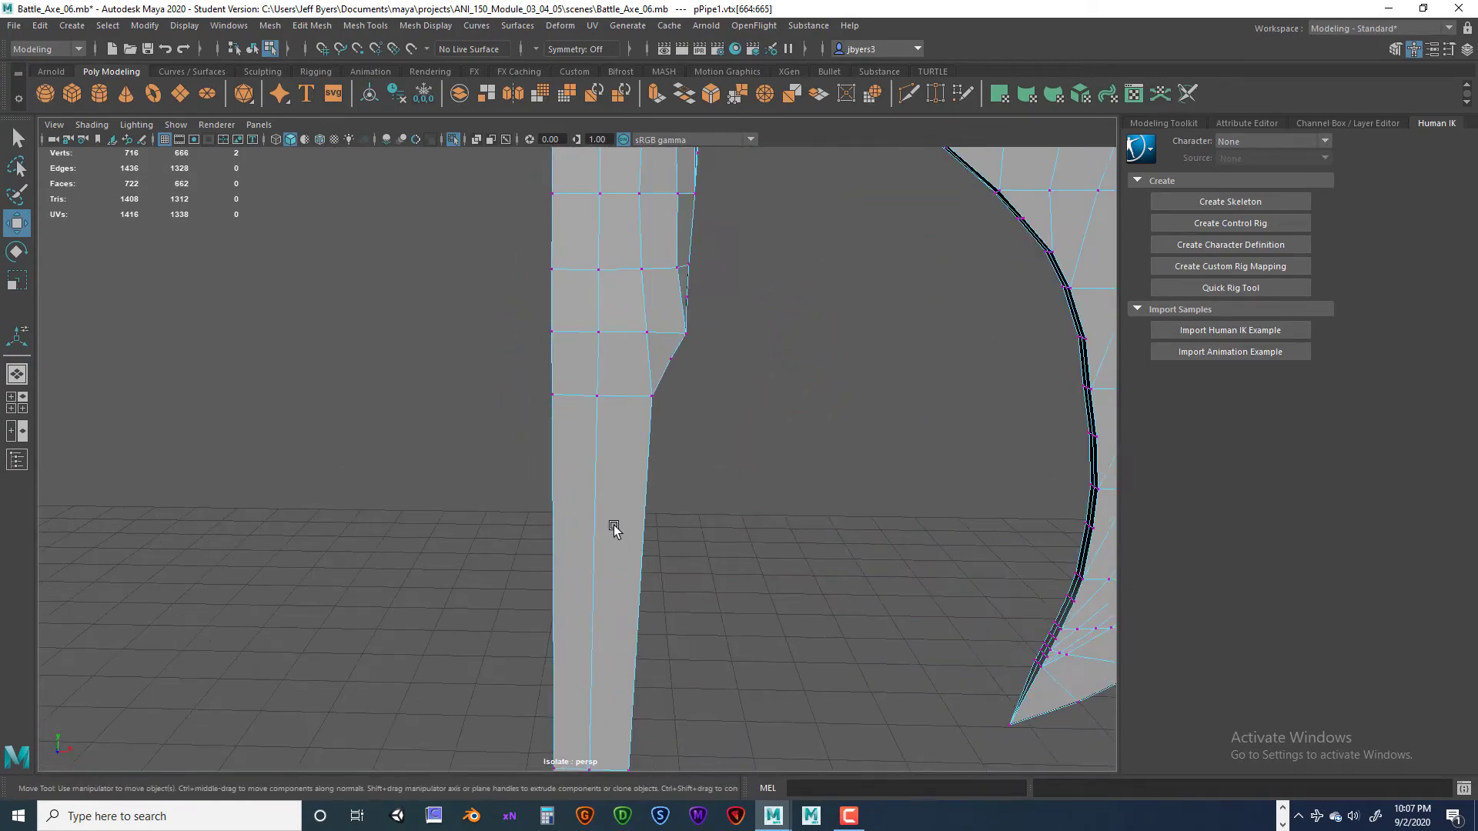
- Move the single outer vertex on the flap's blade-side edge, just above the strap joint, along Z
left_click_drag(614, 529, 487, 602, "alt")
left_click(443, 637)
left_click_drag(447, 648, 446, 718, "alt")
left_click_drag(427, 634, 604, 582)
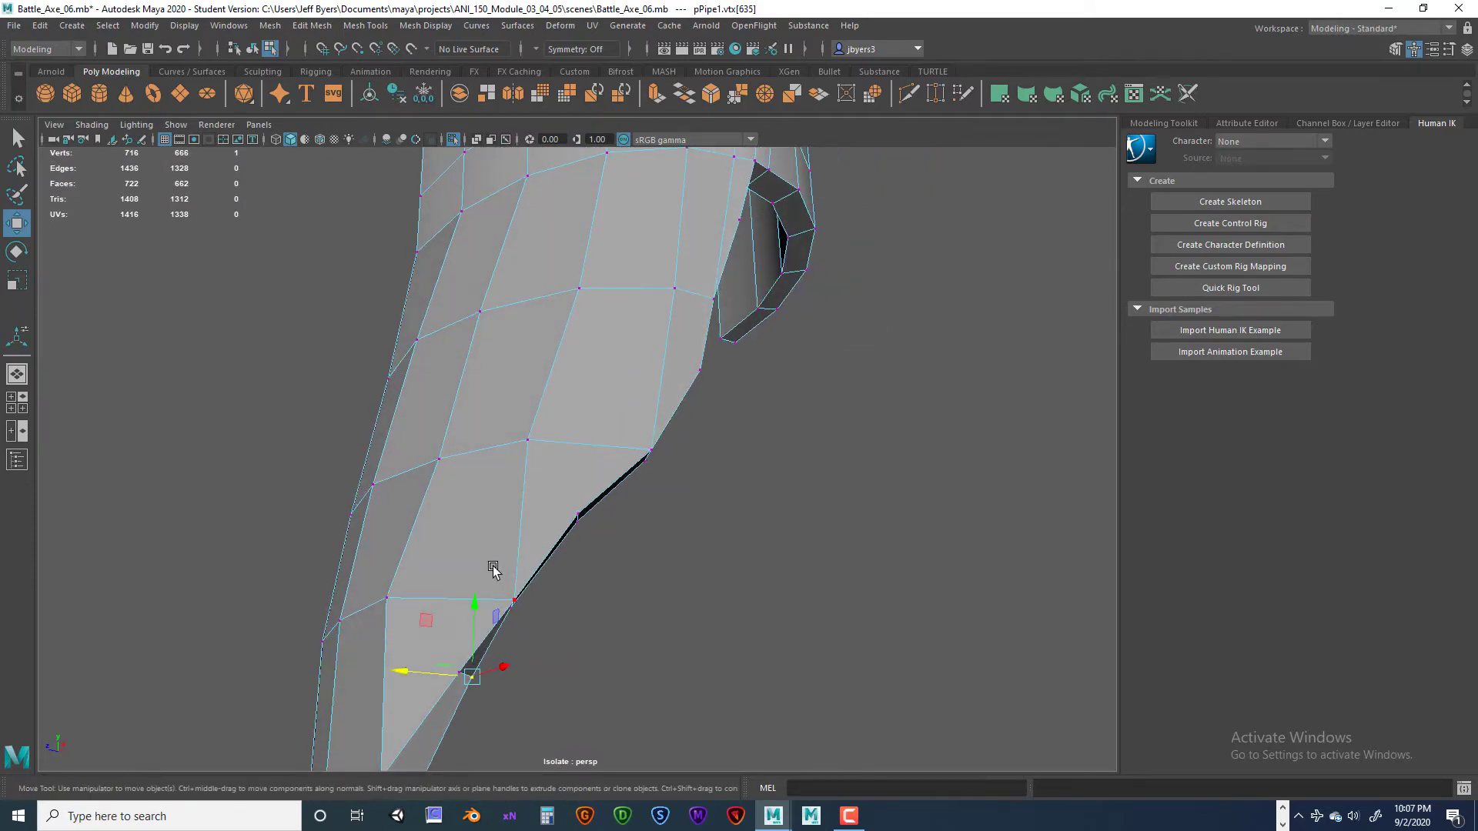
- Move the two lowest blade-side edge vertex pairs above the strap joint inward in X, the lower pair to about X 0.345
left_click_drag(494, 569, 521, 625)
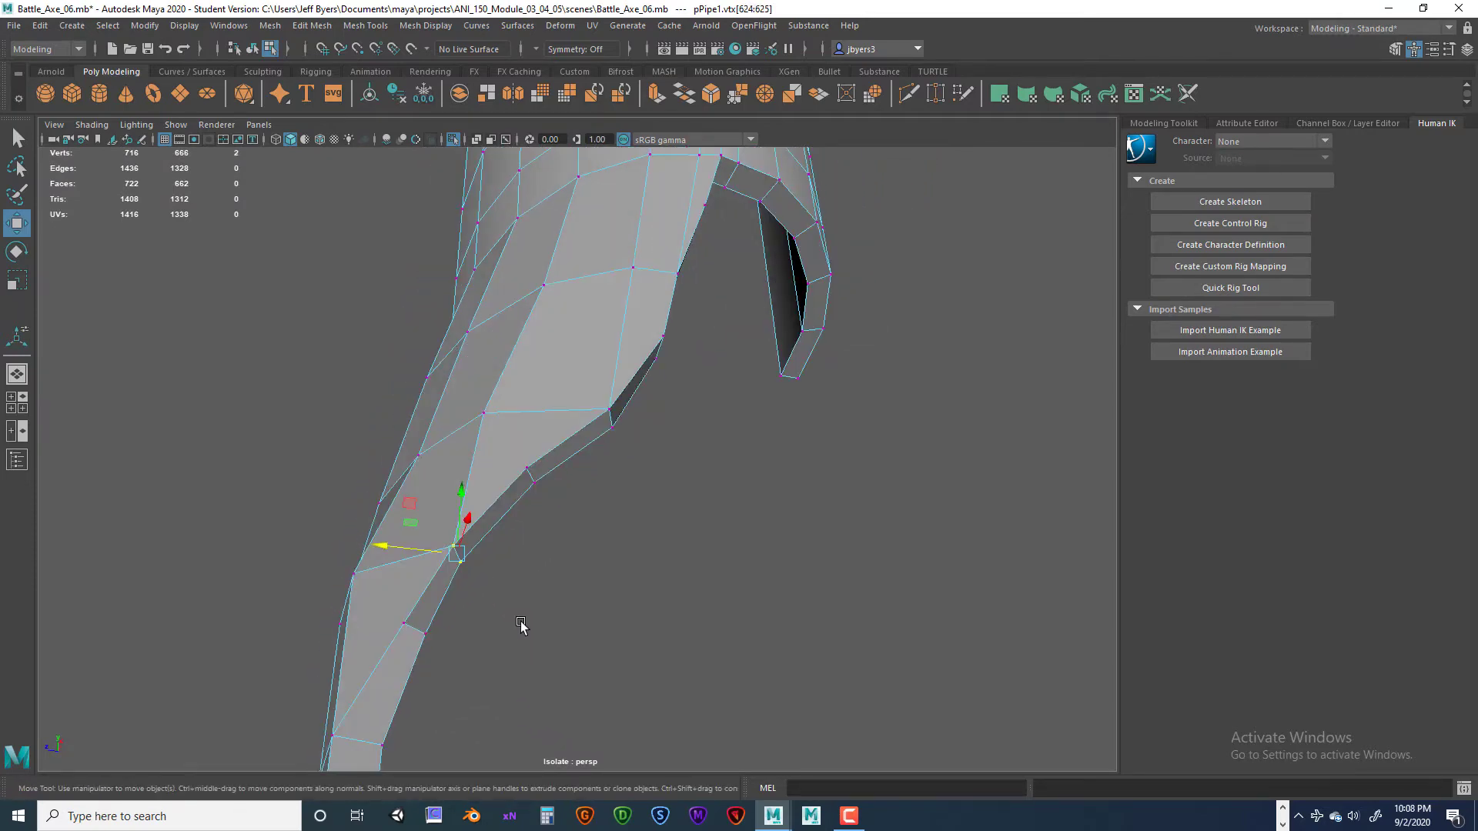
key("e")
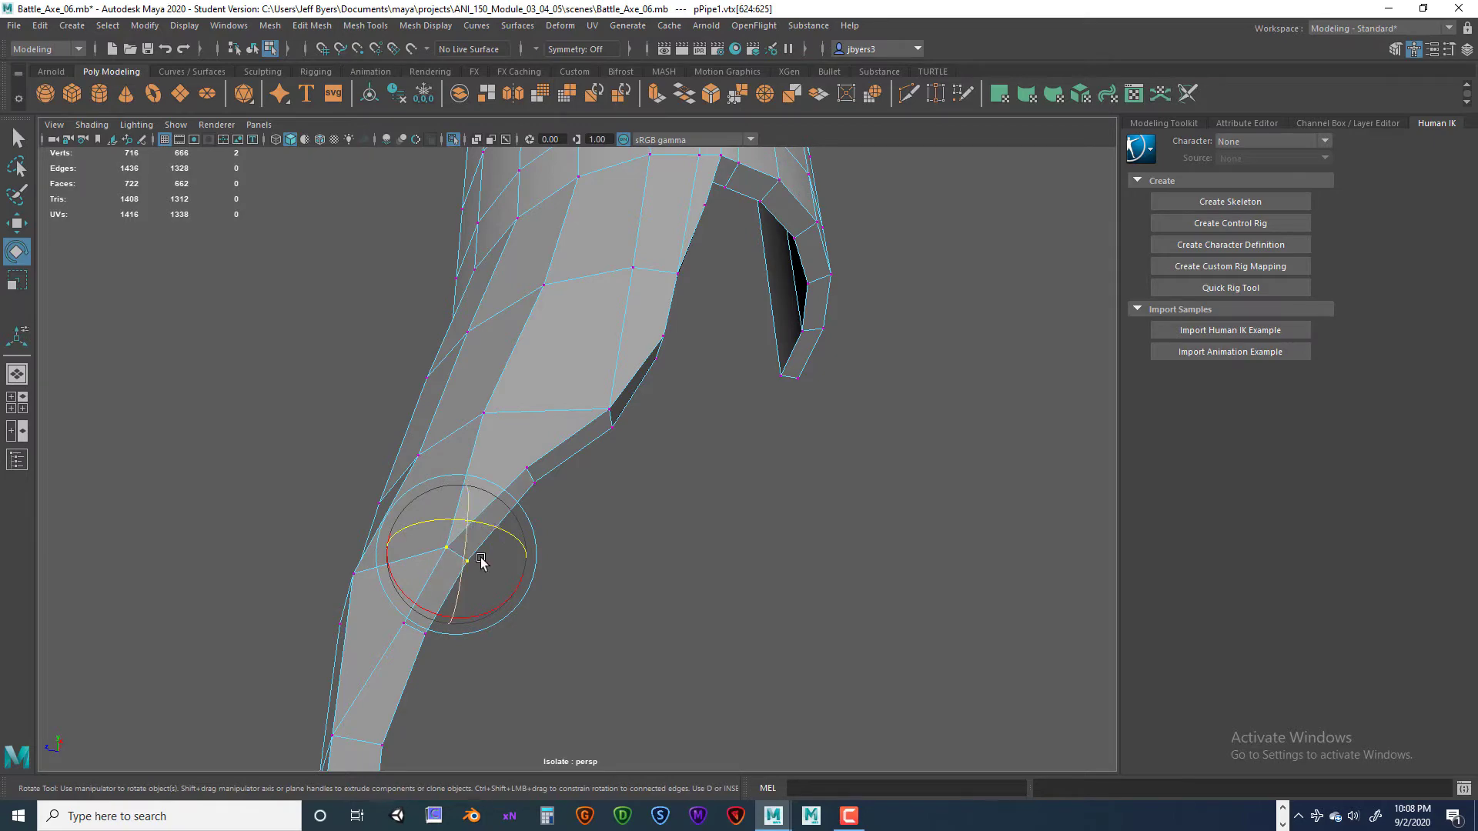
left_click_drag(481, 560, 659, 677, "alt")
key("w")
scroll(653, 693, "down", 5)
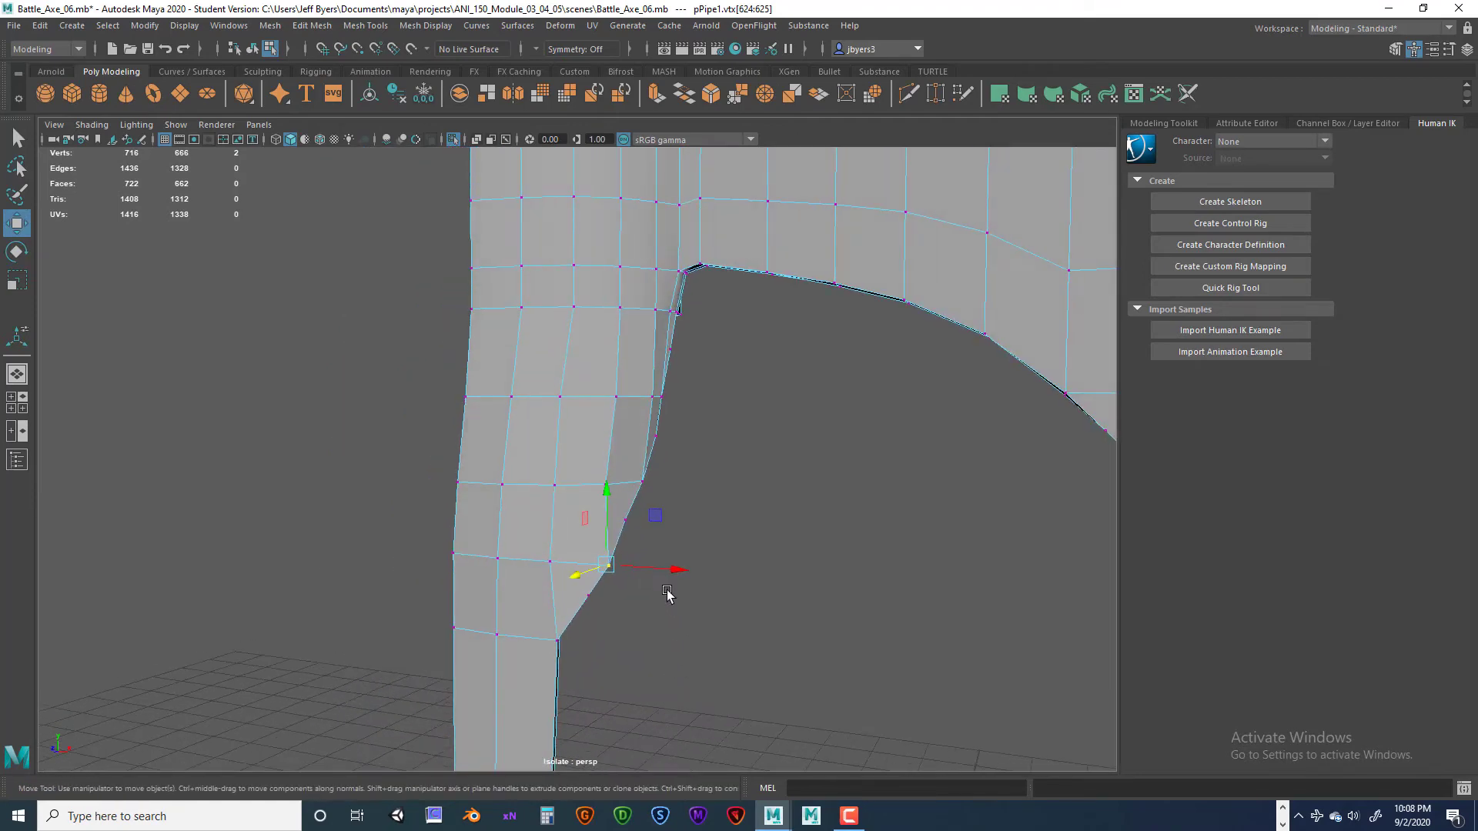
left_click_drag(663, 570, 625, 600)
left_click(587, 594)
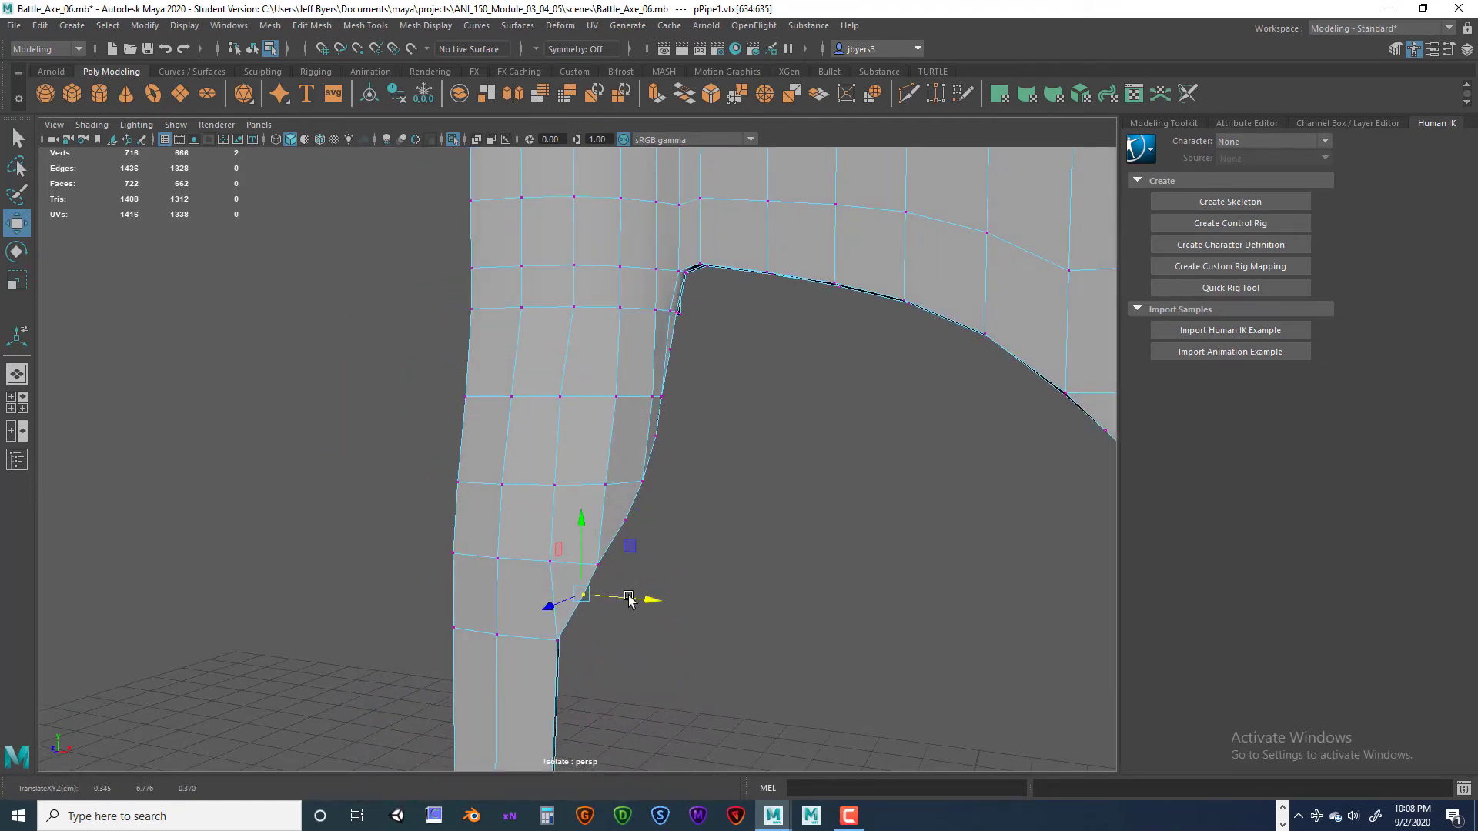
- Turn on the smooth mesh preview and adjust the position and rotation of the vertex pairs along the flap's curved blade-side edge
key("3")
left_click_drag(660, 530, 509, 381, "alt")
left_click_drag(498, 494, 813, 462, "alt")
left_click_drag(669, 490, 730, 464, "alt")
left_click_drag(595, 422, 573, 445)
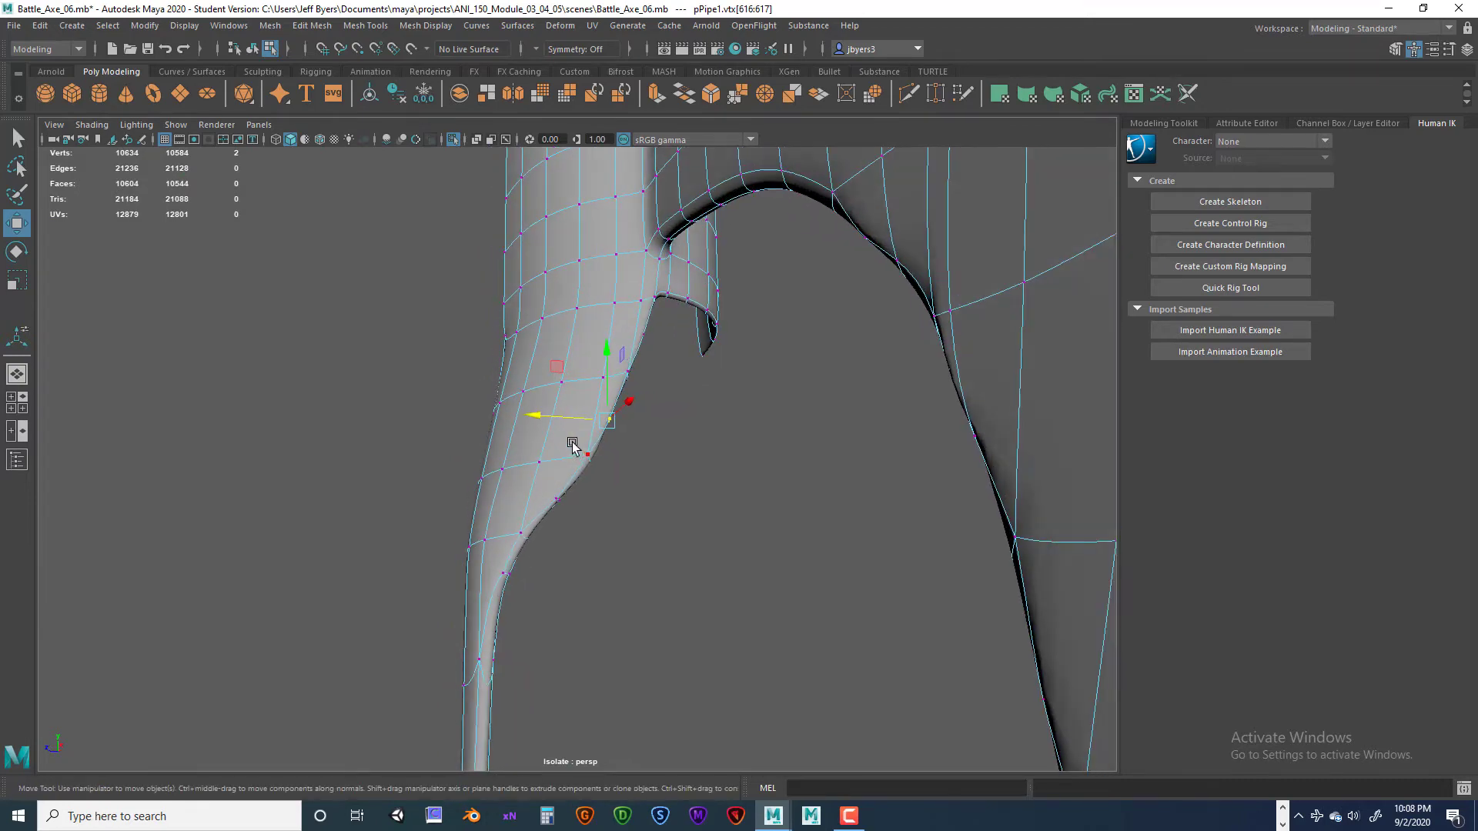
left_click_drag(614, 493, 602, 505, "alt")
key("e")
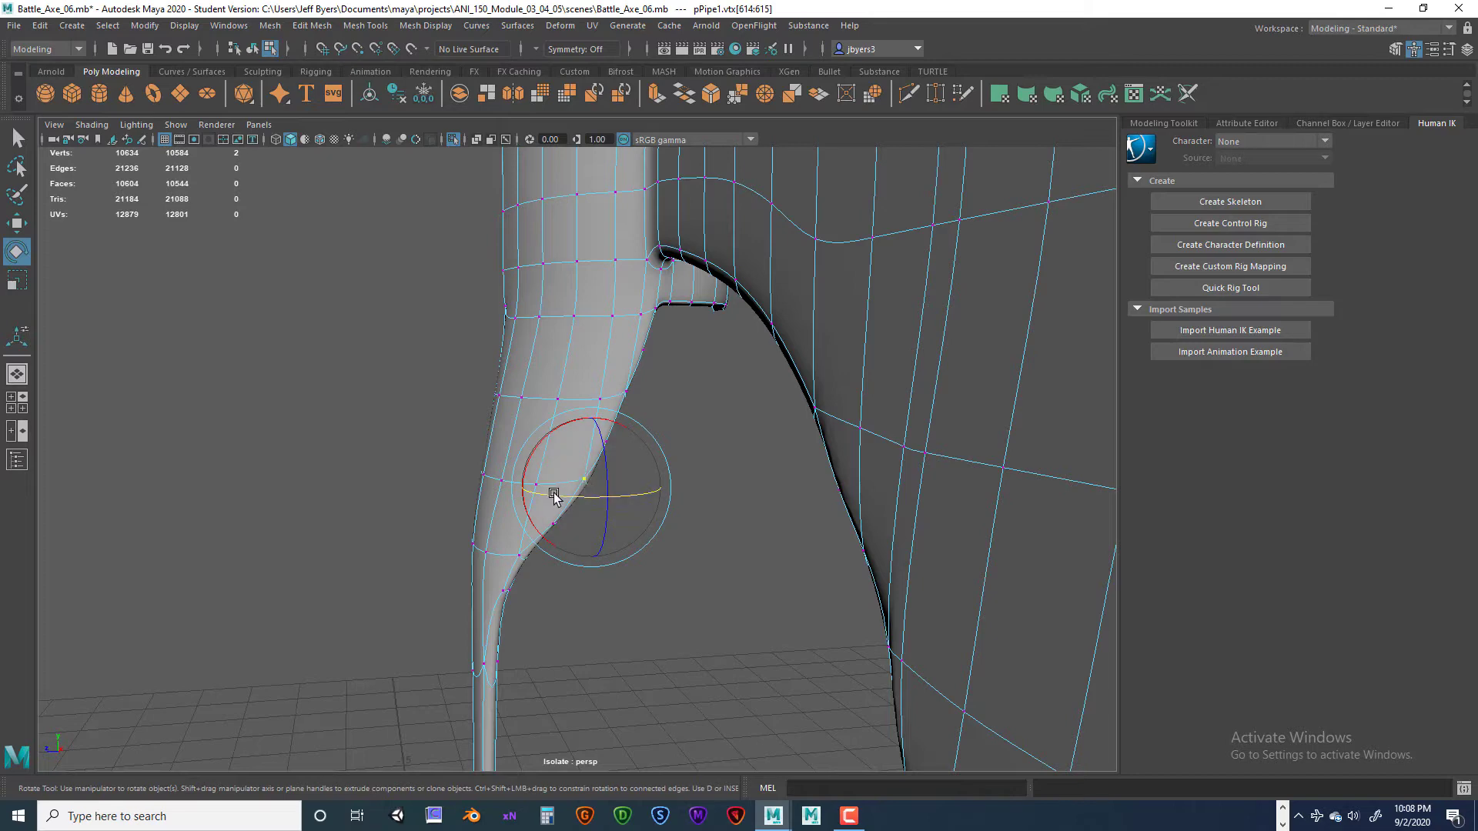
left_click_drag(605, 516, 605, 587, "alt")
key("w")
left_click_drag(604, 587, 498, 561, "alt")
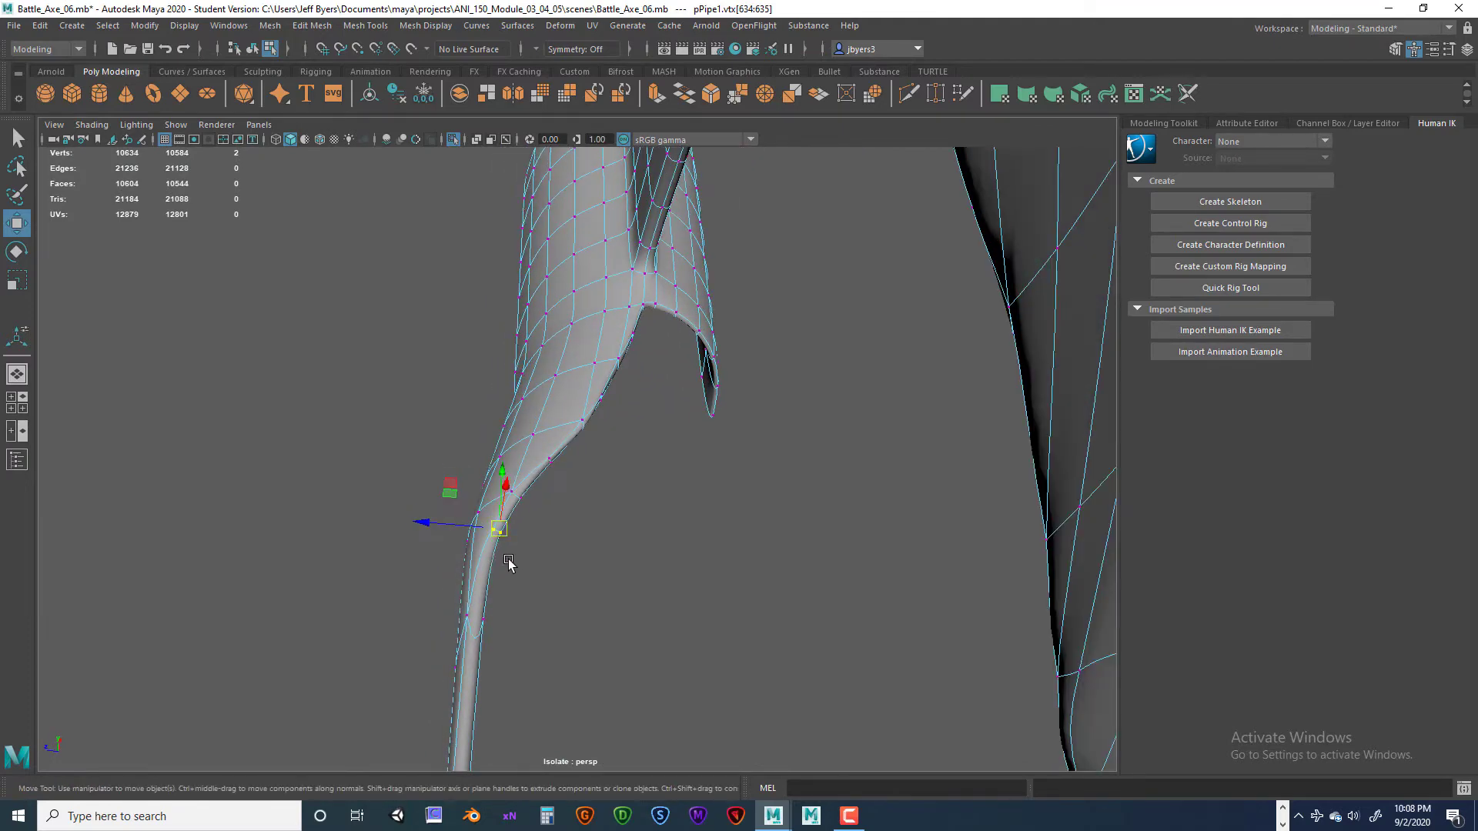
- Rotate the edge vertex pair just above the strap joint to follow the flap's curve into the strap
key("e")
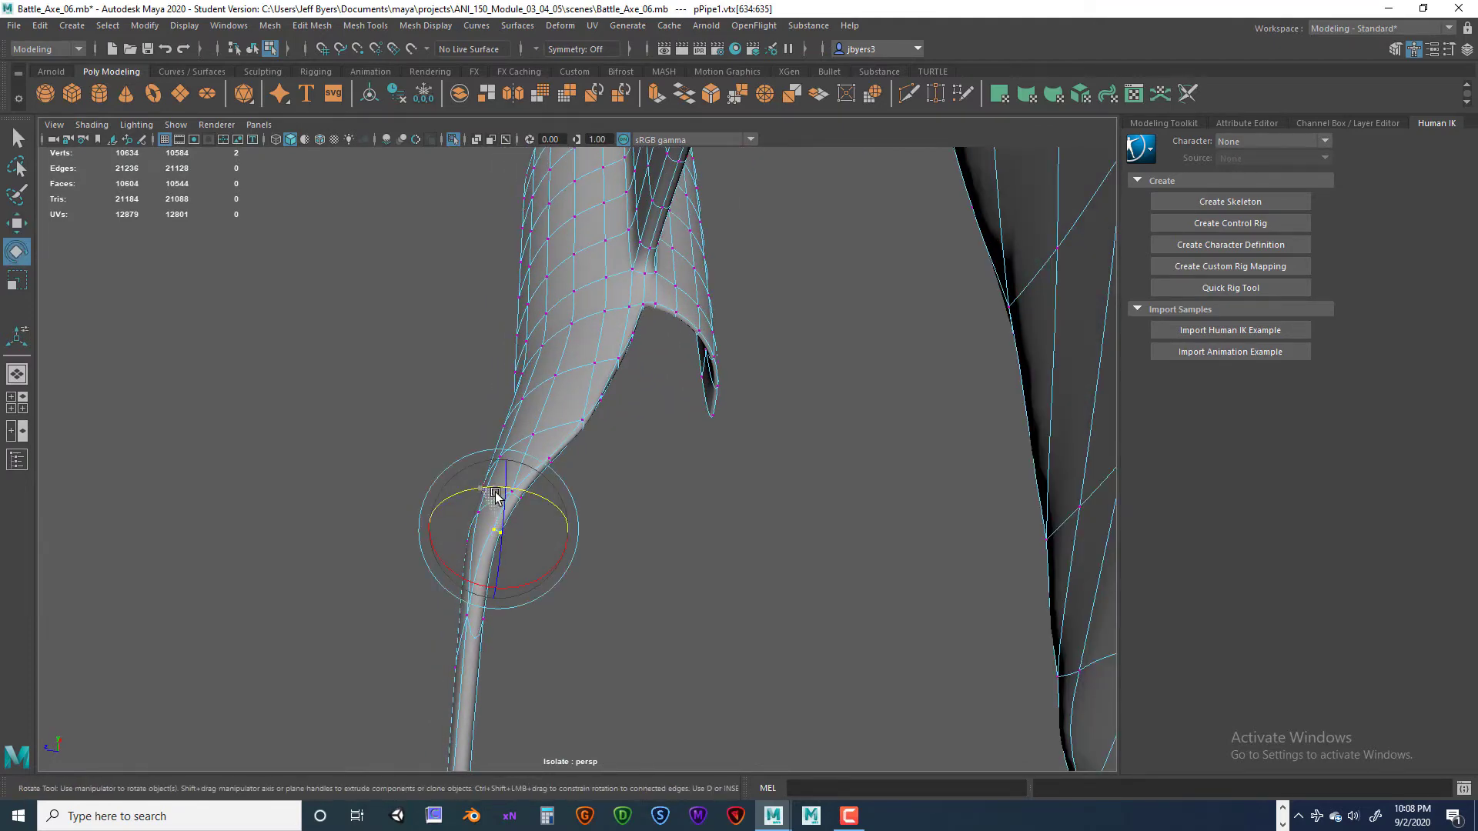
mouse_move(467, 483)
left_mouse_down()
mouse_move(593, 521)
mouse_move(611, 556)
mouse_move(661, 573)
mouse_move(653, 588)
mouse_move(597, 589)
mouse_move(612, 591)
mouse_move(465, 587)
mouse_move(604, 625)
left_mouse_up()
key("w")
key("e")
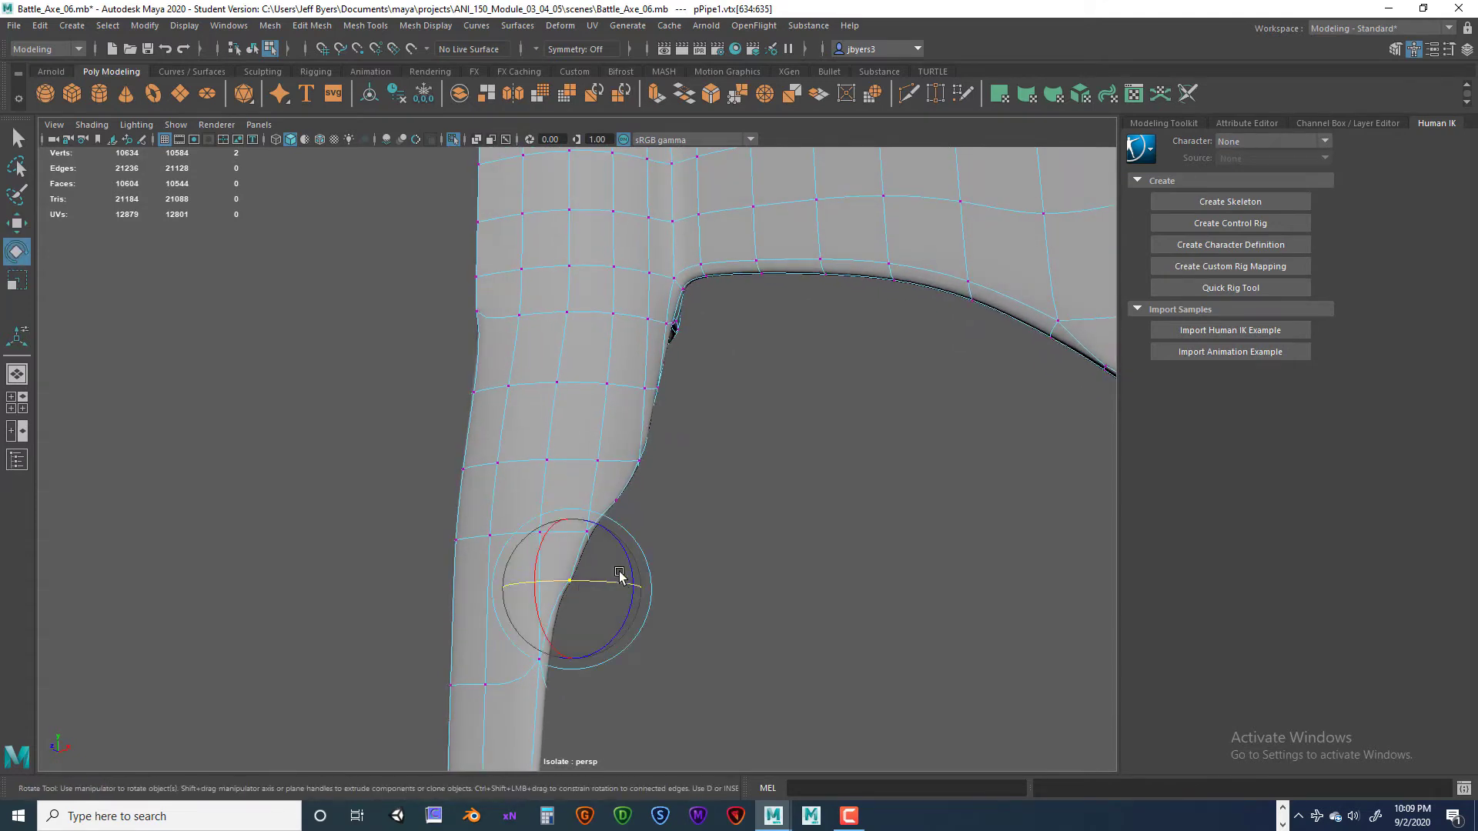
mouse_move(636, 566)
left_mouse_down()
mouse_move(597, 499)
mouse_move(626, 568)
left_mouse_up()
left_click_drag(626, 625, 649, 591)
- Move the flap's lower corner vertex pair to about X 0.411 and the strap-joint corner pair to about X 0.302, Z 0.382
left_click_drag(700, 639, 593, 574, "alt")
left_click(583, 549)
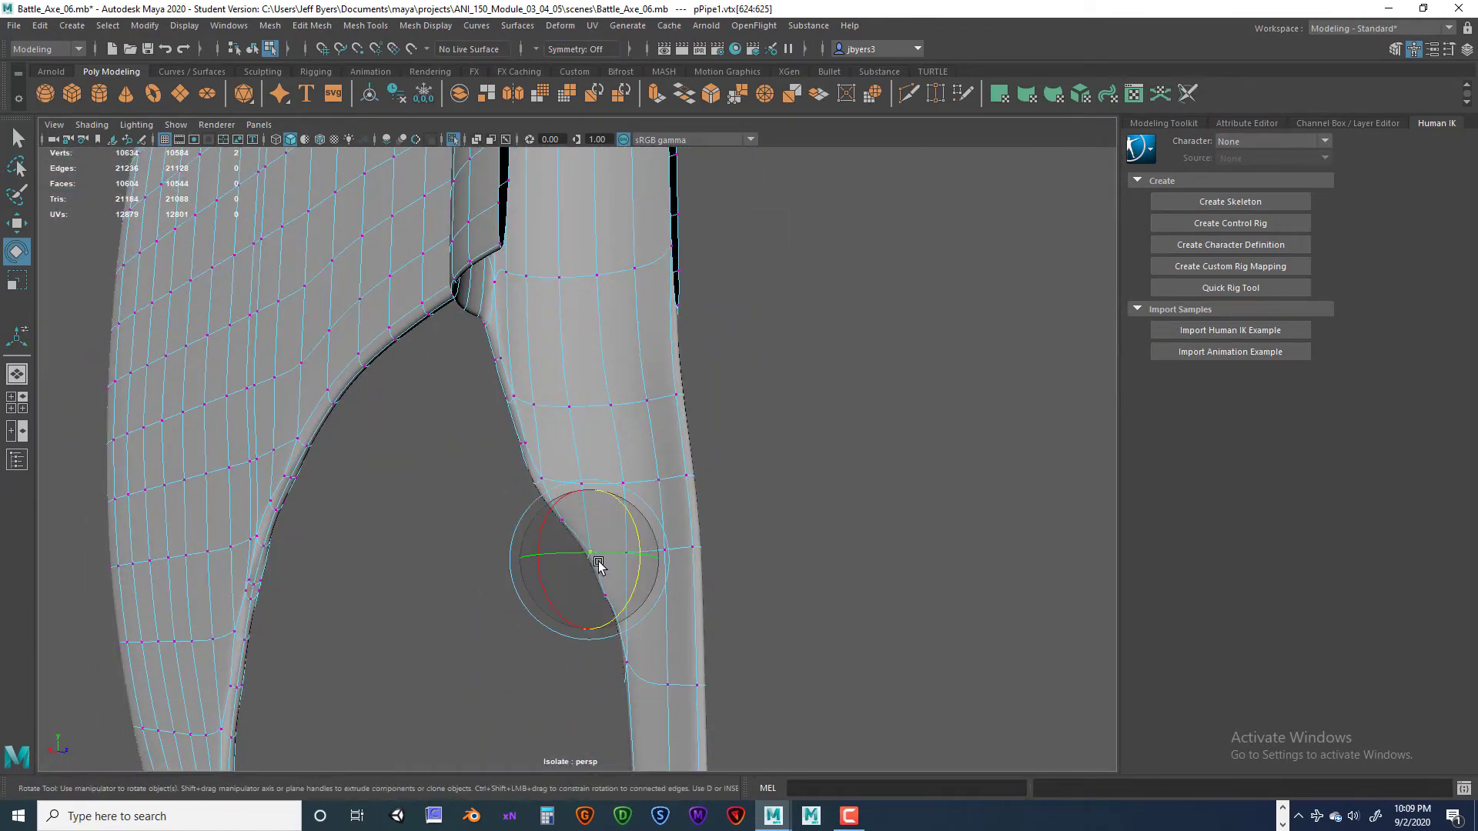
key("w")
left_click_drag(590, 563, 552, 567)
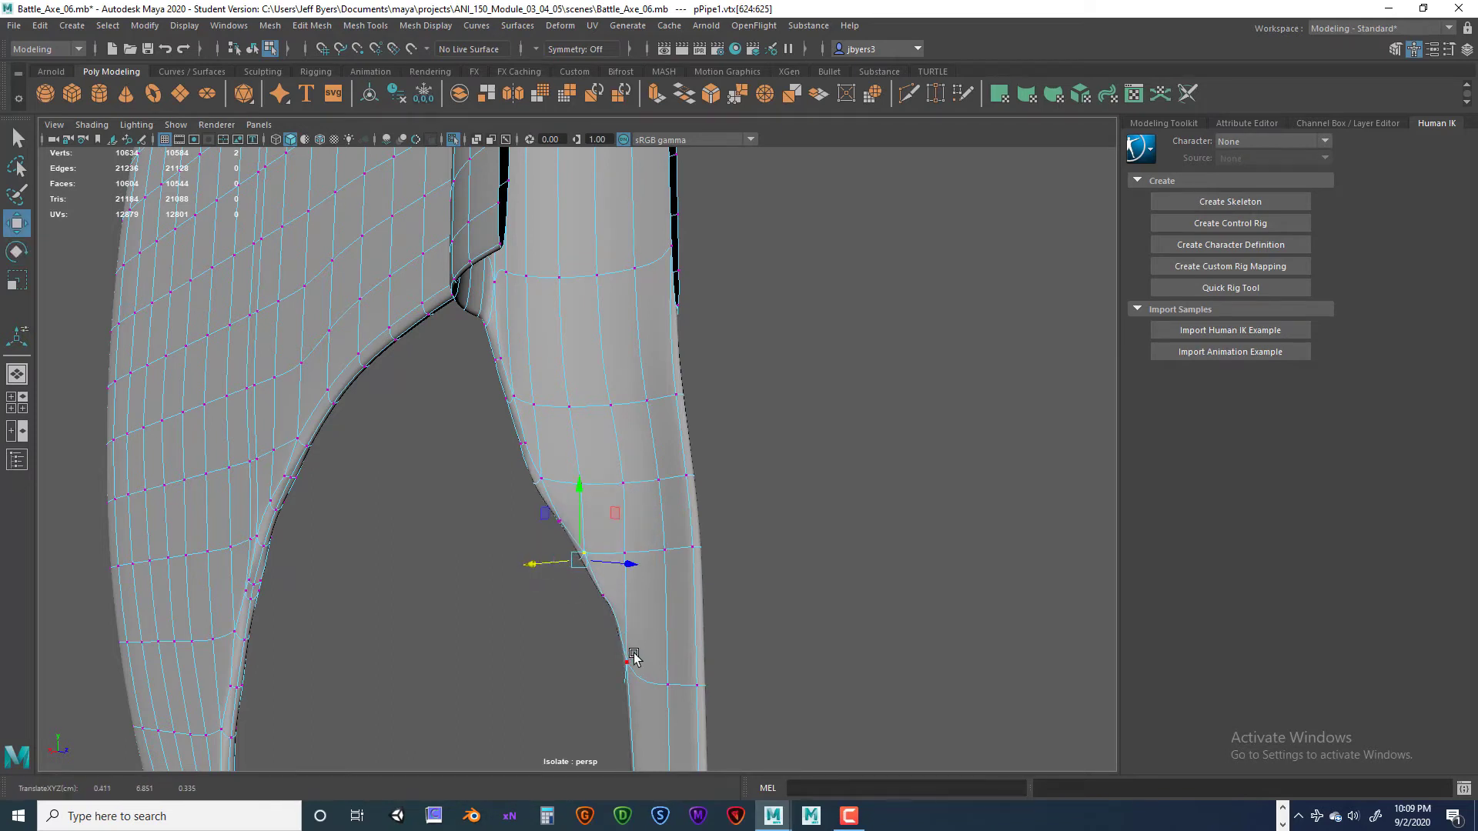
left_click_drag(613, 646, 639, 679)
left_click_drag(653, 623, 644, 622)
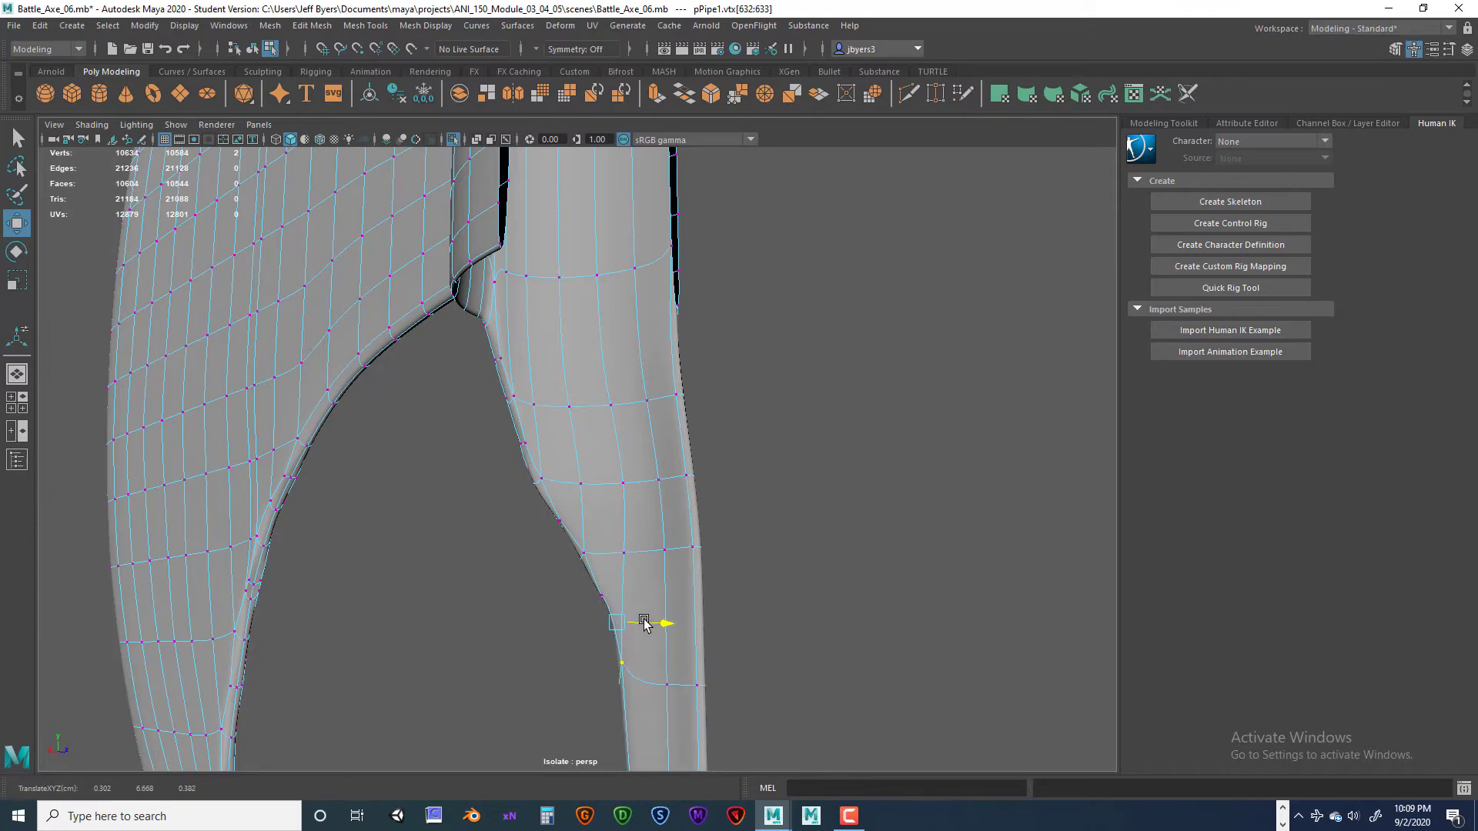
- Return to object mode, deselect the axe head and examine the smoothed transition from socket flap to strap
left_click_drag(579, 658, 792, 634, "alt")
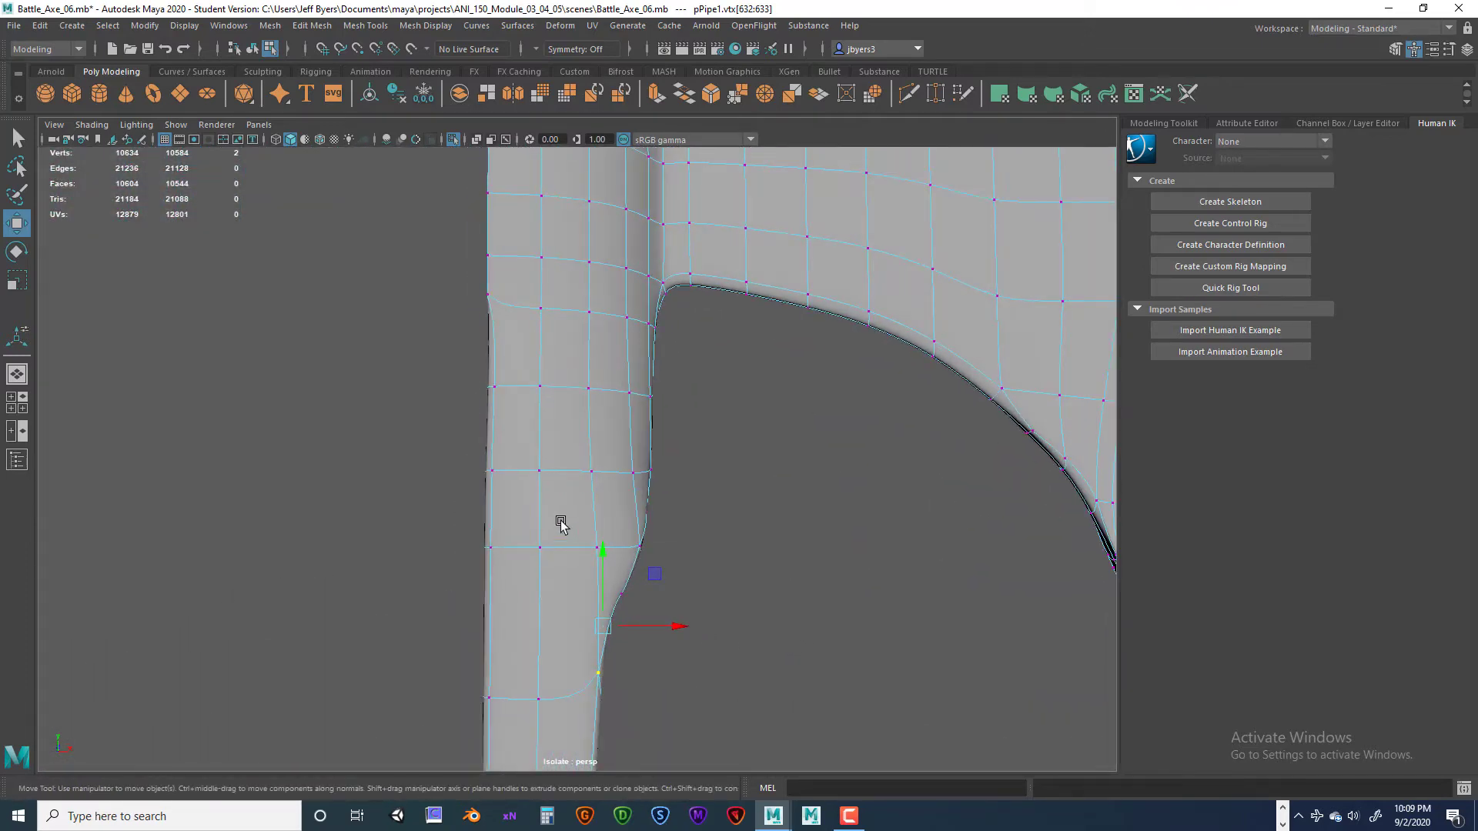
right_click_drag(542, 509, 506, 485)
left_click(703, 639)
scroll(747, 671, "down", 3)
left_click_drag(688, 663, 574, 501, "alt")
scroll(653, 651, "down", 3)
right_click_drag(574, 501, 703, 683, "alt")
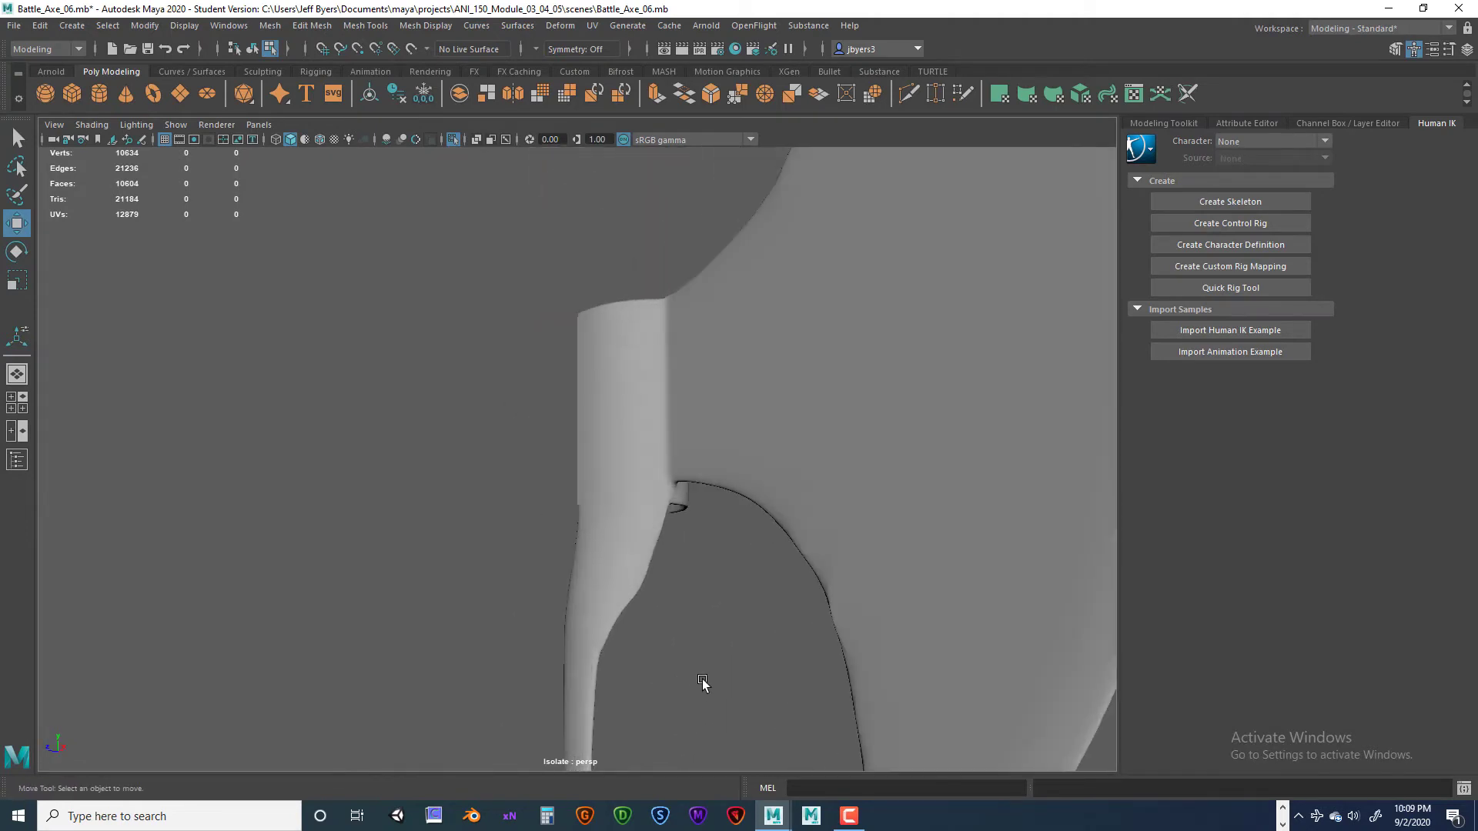
- End the isolation to show the handle, reselect the strap-joint corner vertices and turn off the smooth mesh preview
key("ctrl+1")
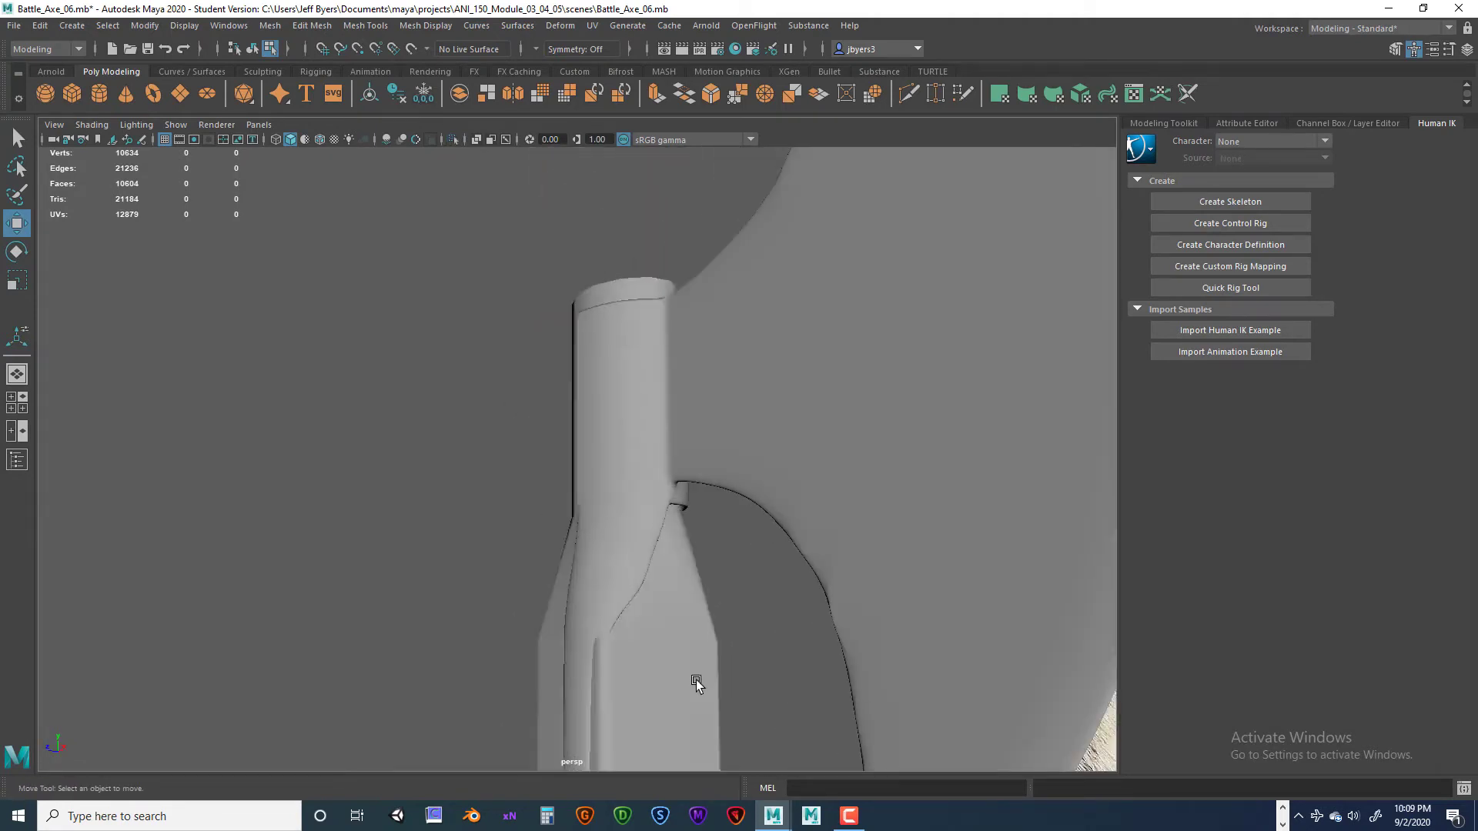
left_click_drag(608, 684, 677, 572, "alt")
left_click(663, 637)
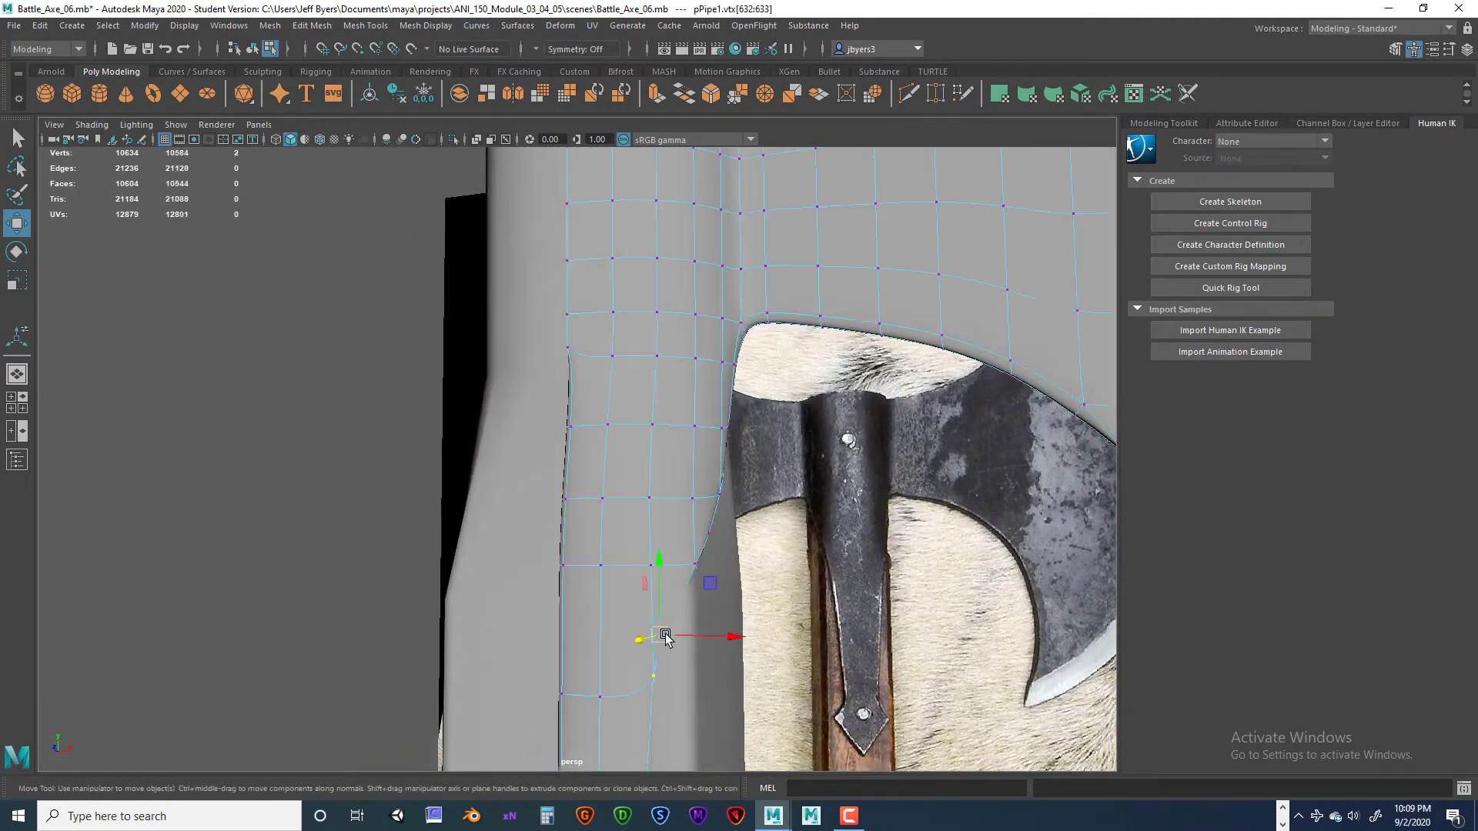
mouse_move(663, 637)
left_mouse_down("alt")
mouse_move(681, 656)
mouse_move(644, 650)
mouse_move(732, 672)
mouse_move(649, 652)
left_mouse_up("alt")
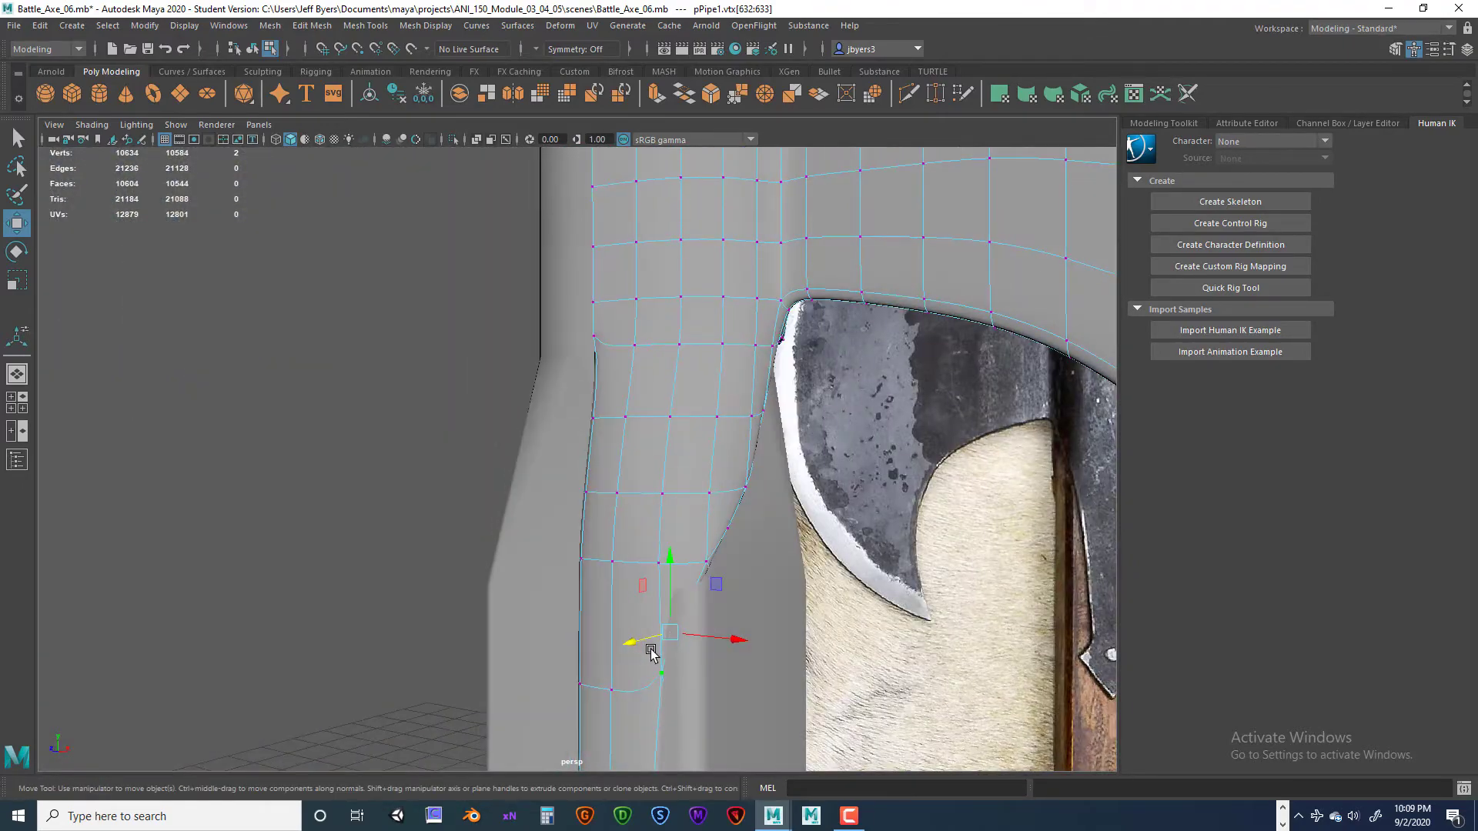
key("1")
left_click_drag(683, 662, 704, 676, "alt")
key("super")
key("super")
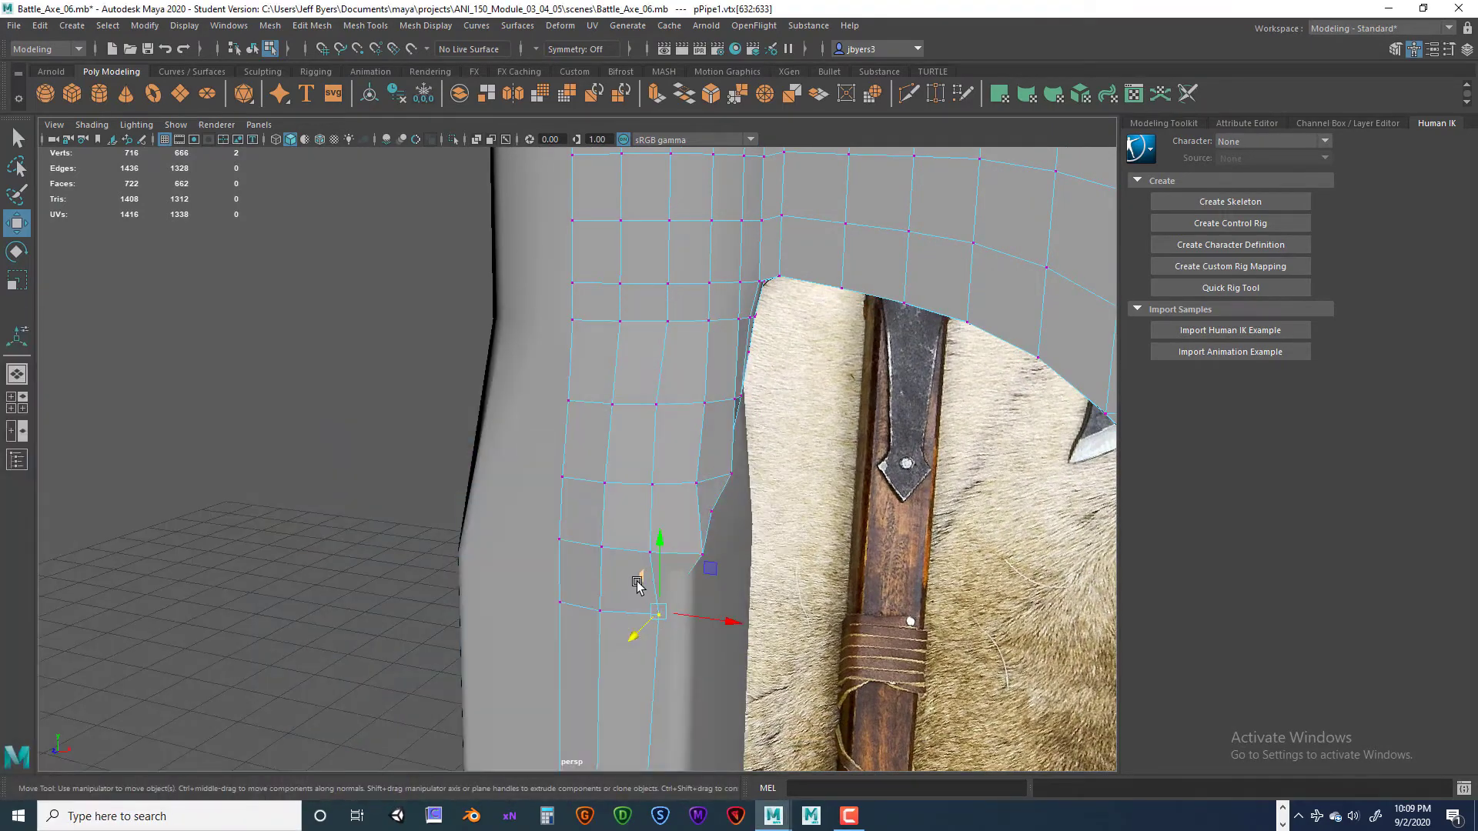
- Try moving the corner vertices at the strap joint relative to the handle, including a shift in X, and undo the changes
left_click_drag(638, 581, 682, 639)
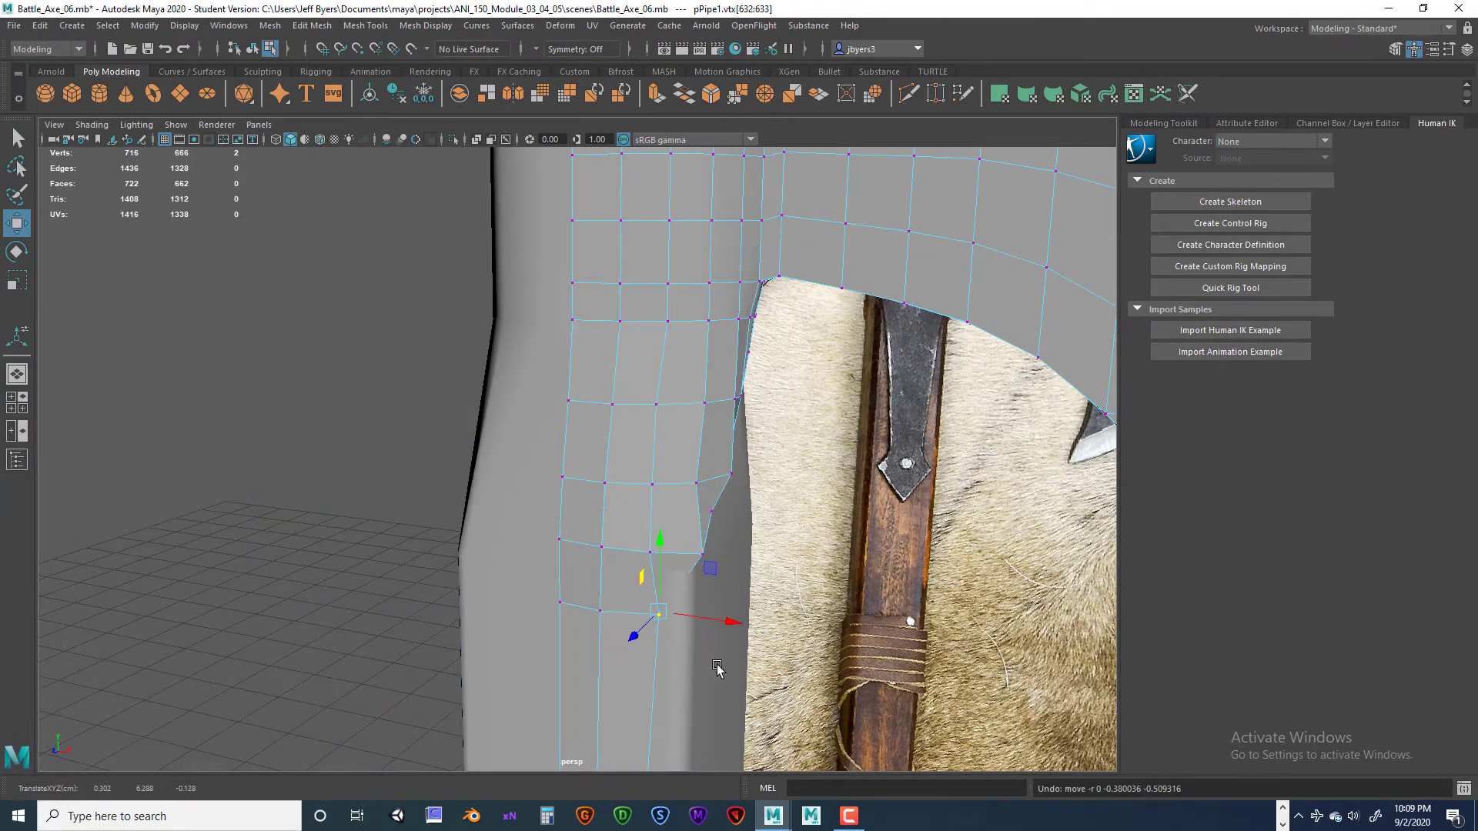
left_click(765, 633)
left_click_drag(641, 595, 703, 677)
left_click_drag(653, 615, 657, 617)
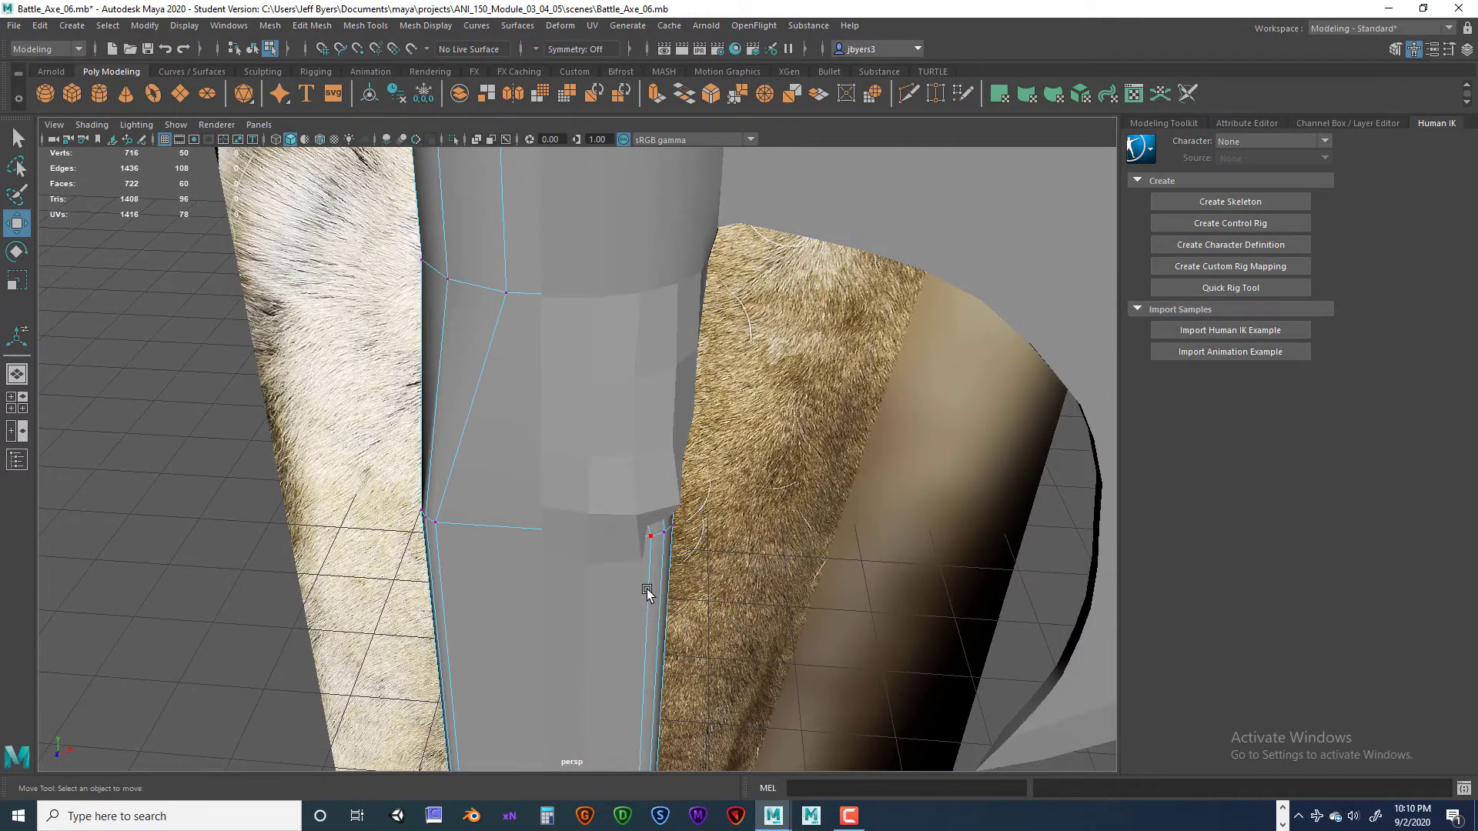
left_click_drag(639, 547, 701, 570)
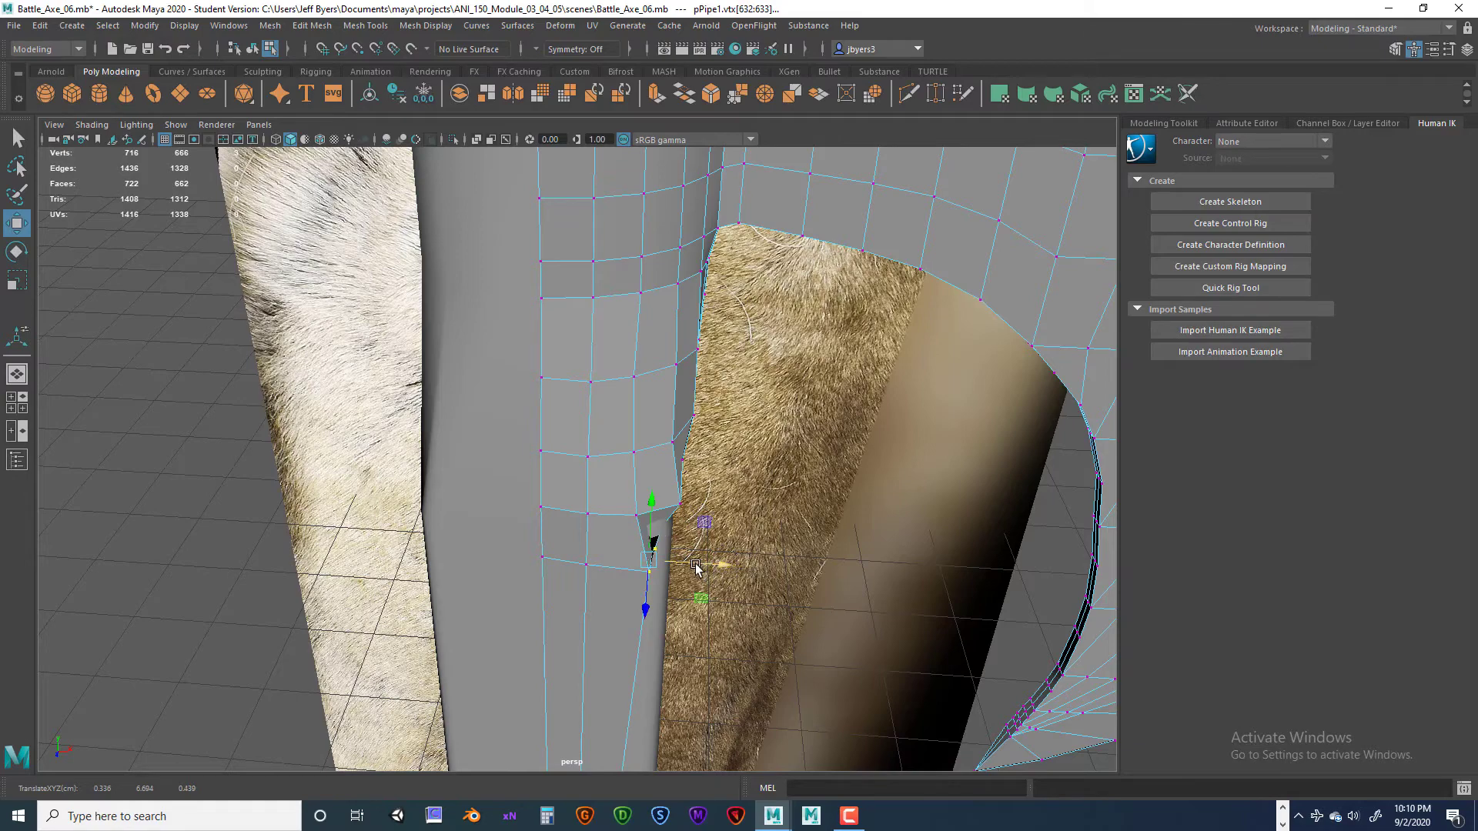
key("ctrl+z")
key("ctrl+z")
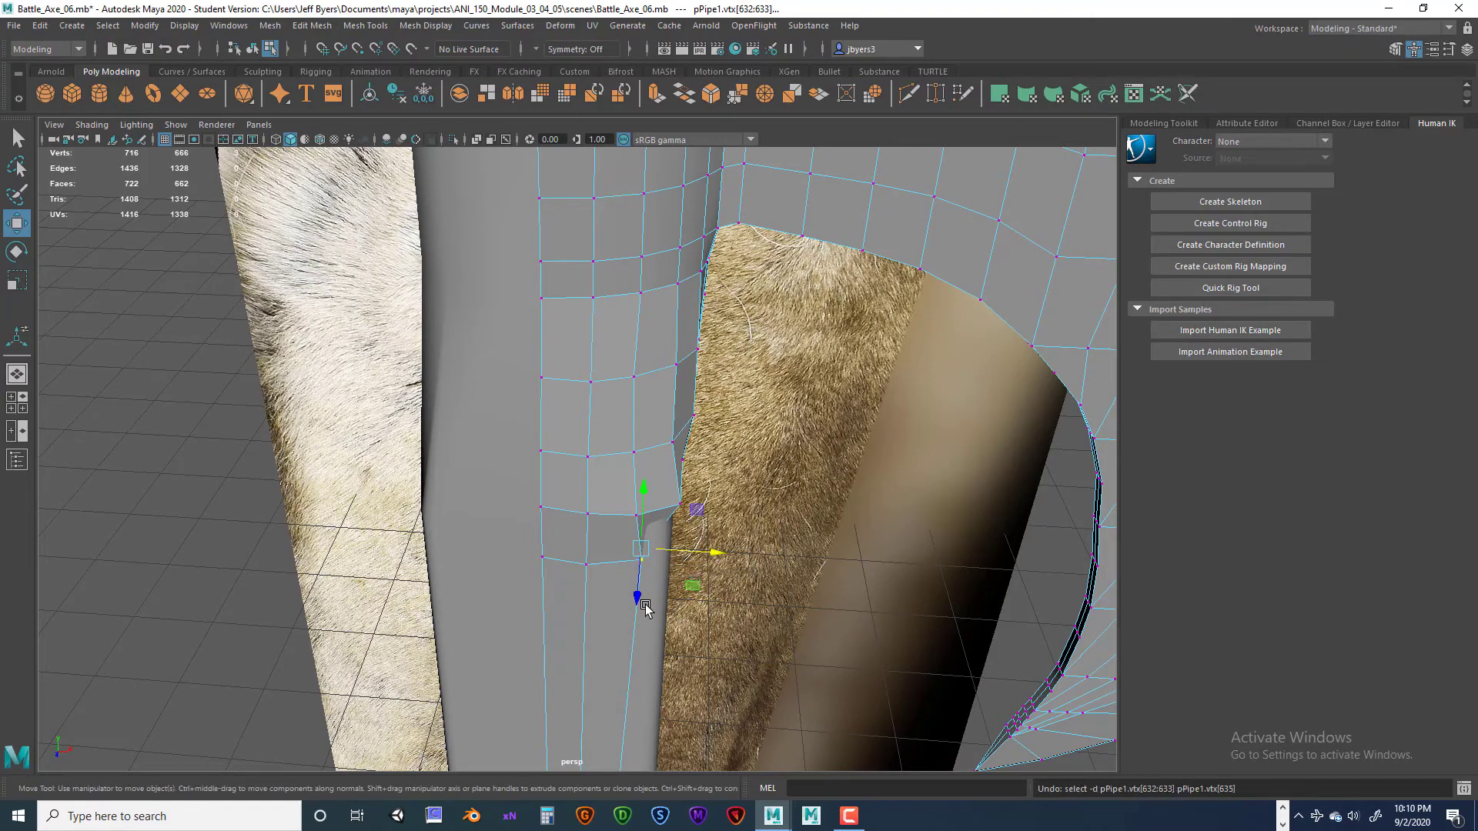
- Select the axe head in object mode, isolate it again and return to vertex selection
left_click_drag(645, 606, 570, 547, "alt")
right_click_drag(642, 449, 620, 487)
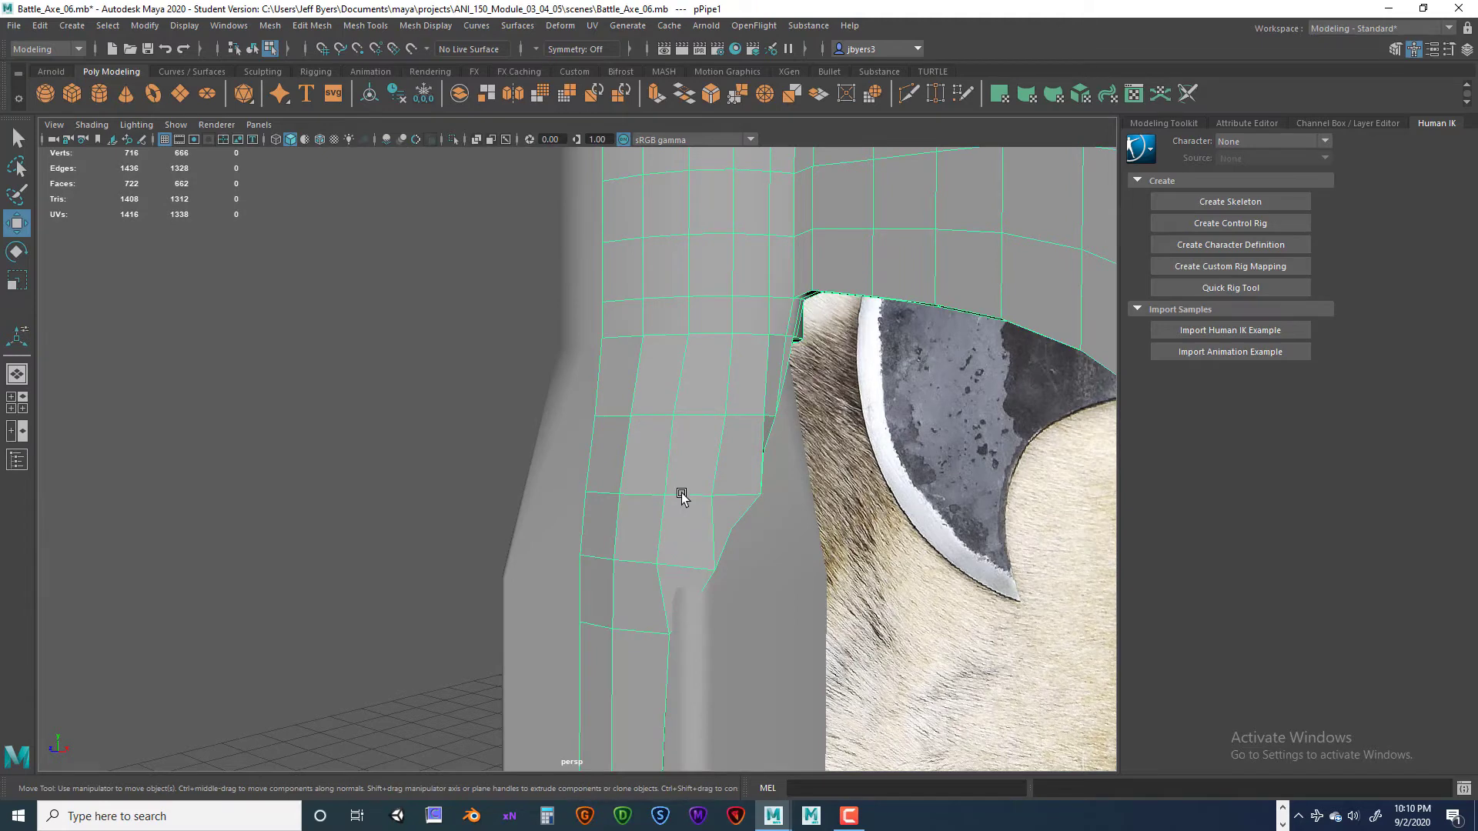
key("ctrl+1")
mouse_move(700, 545)
left_mouse_down("alt")
mouse_move(649, 489)
mouse_move(671, 542)
left_mouse_up("alt")
right_click(656, 551)
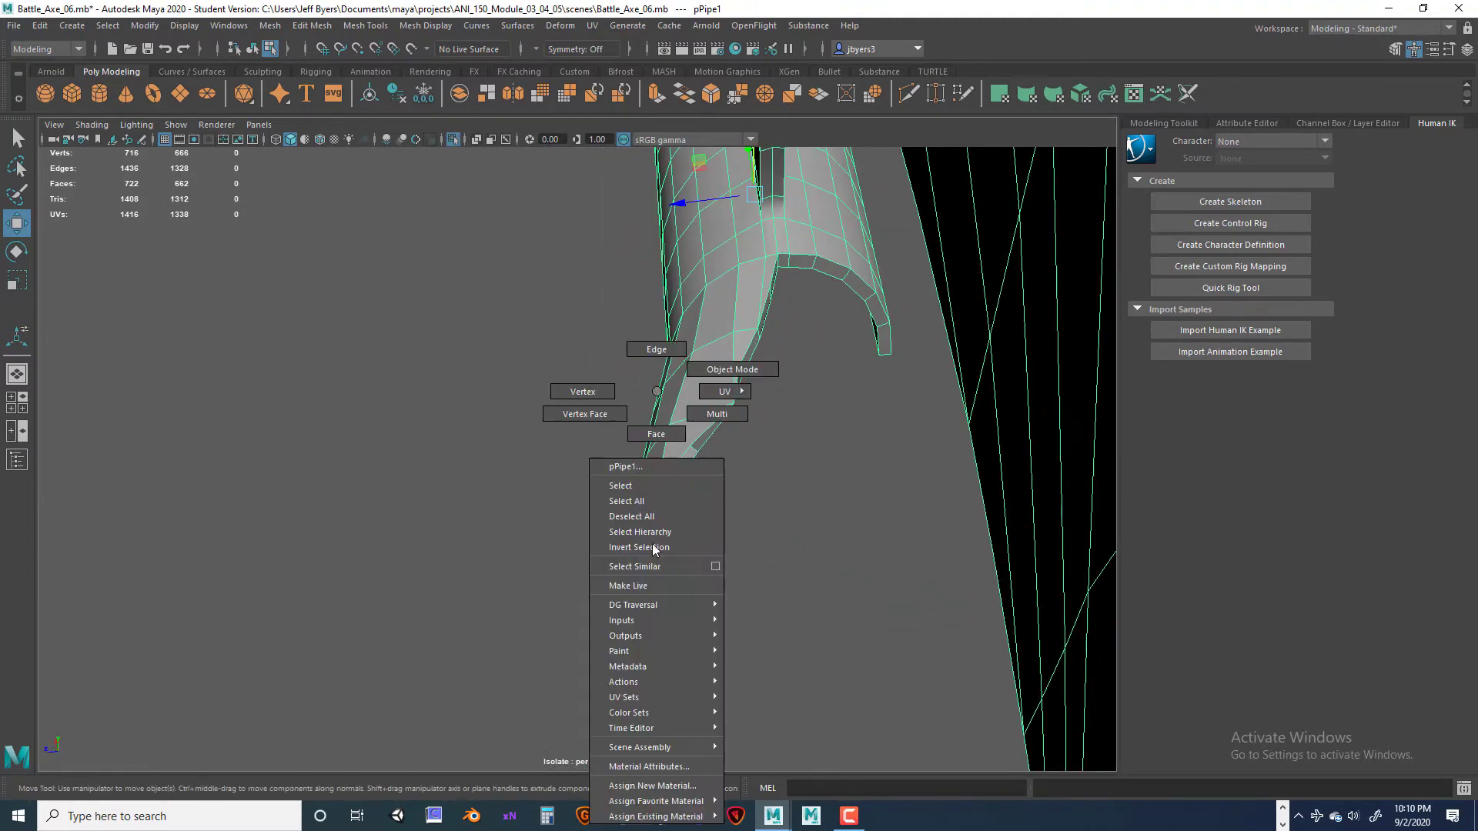
right_click_drag(653, 408, 589, 394)
mouse_move(670, 594)
left_mouse_down("alt")
mouse_move(733, 608)
mouse_move(684, 618)
left_mouse_up("alt")
key("e")
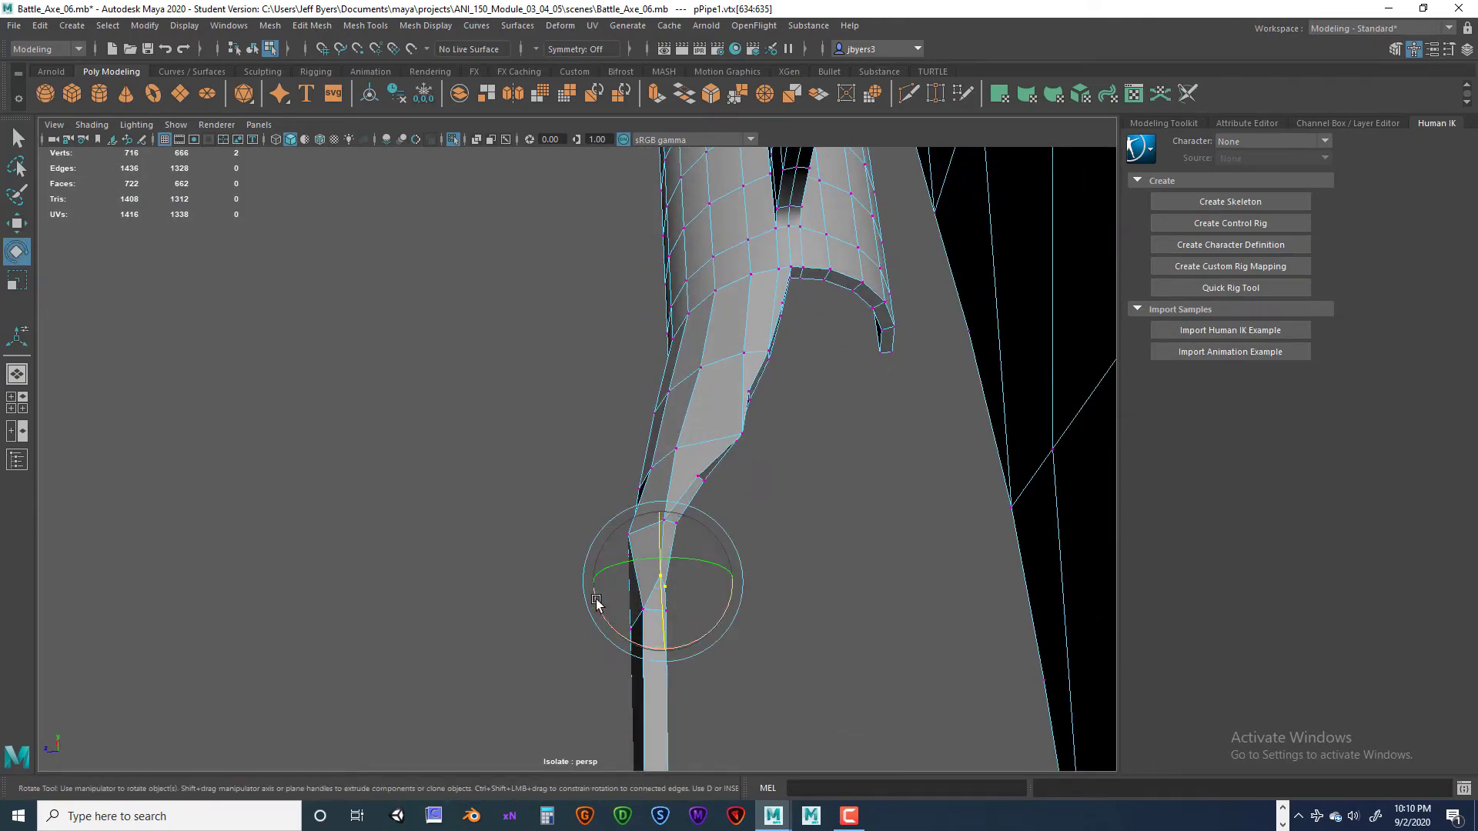
left_click_drag(672, 677, 636, 587)
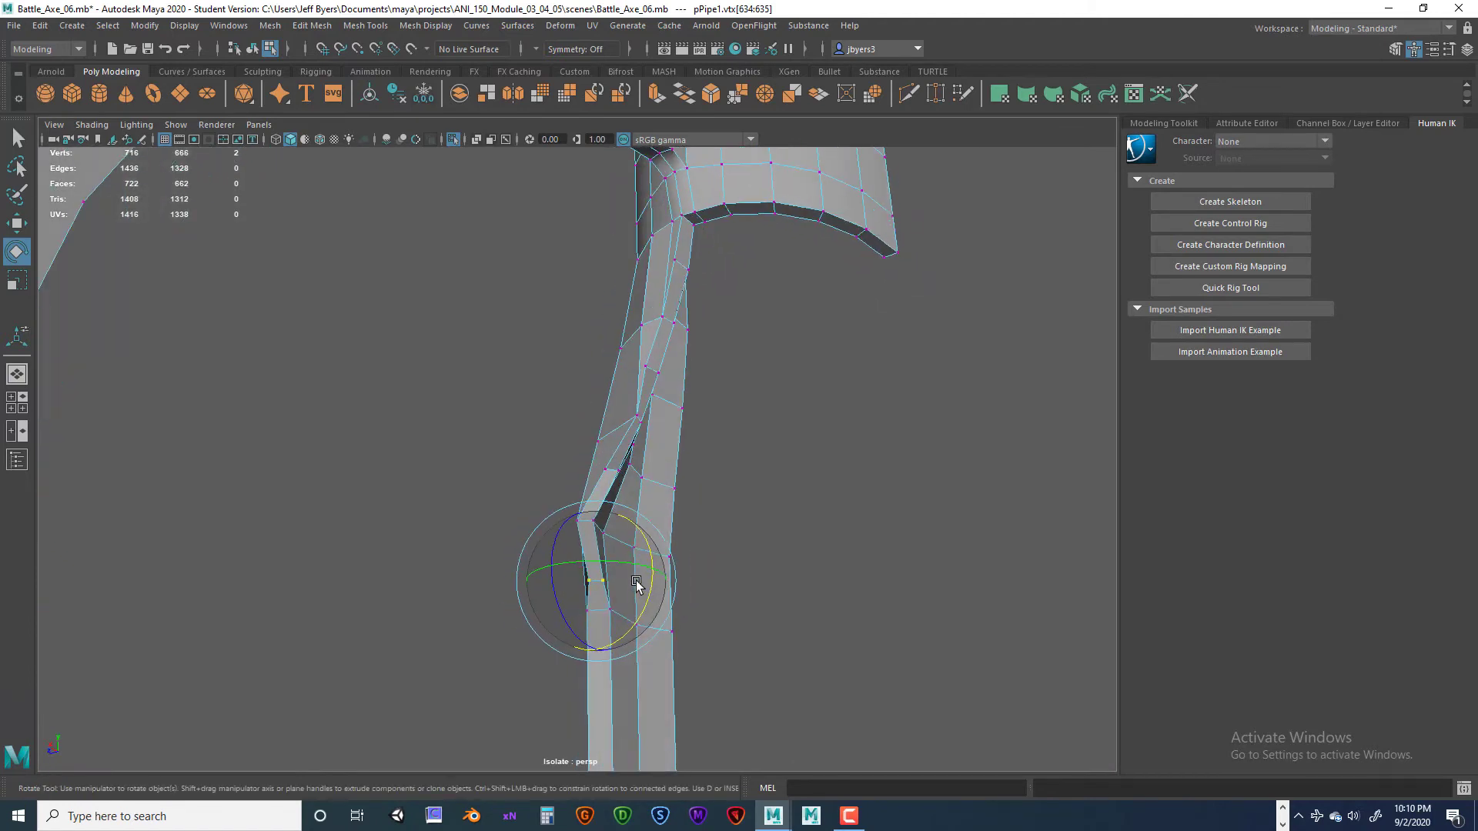
key("w")
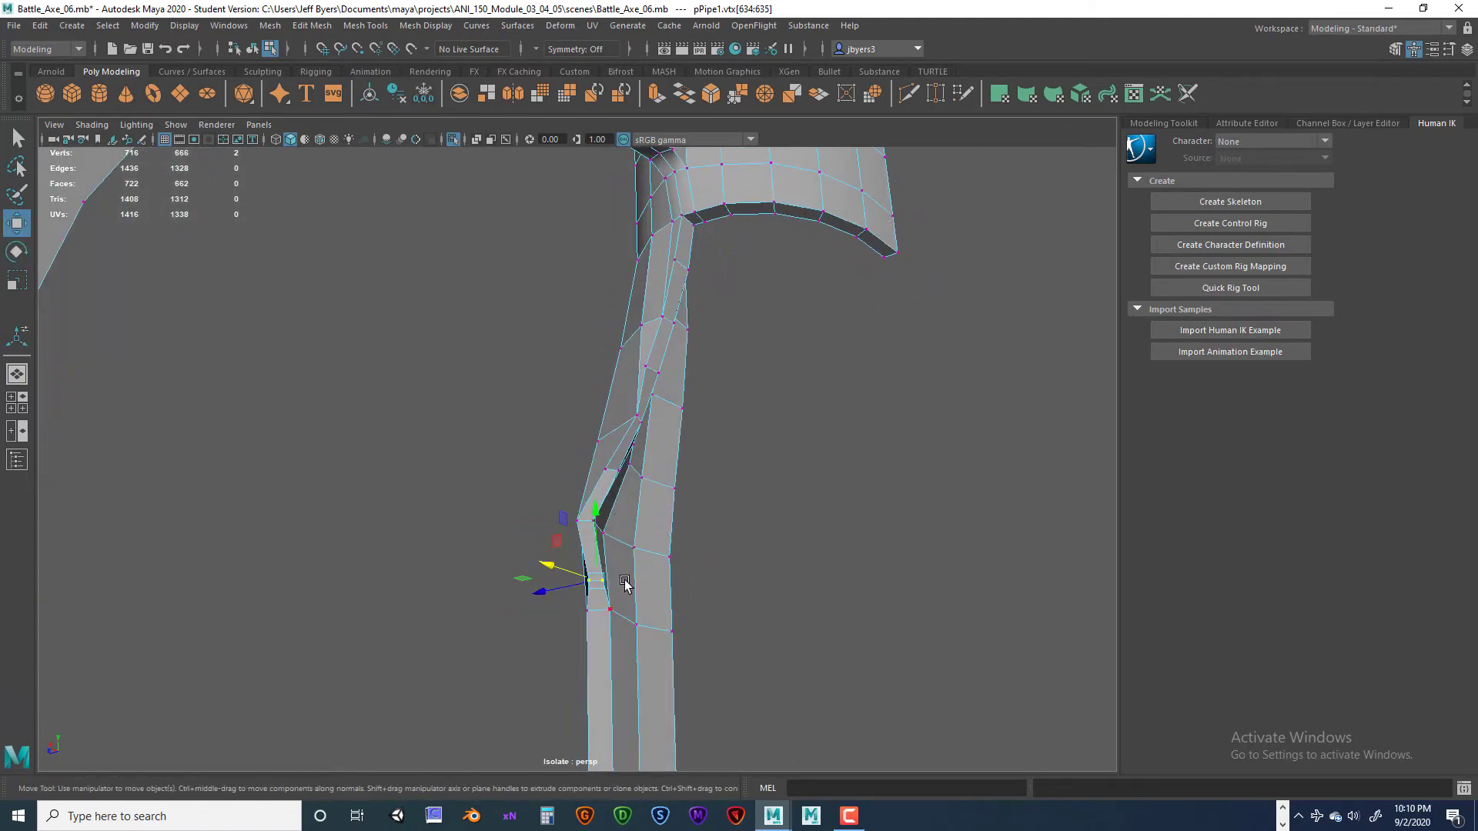
left_click(667, 574)
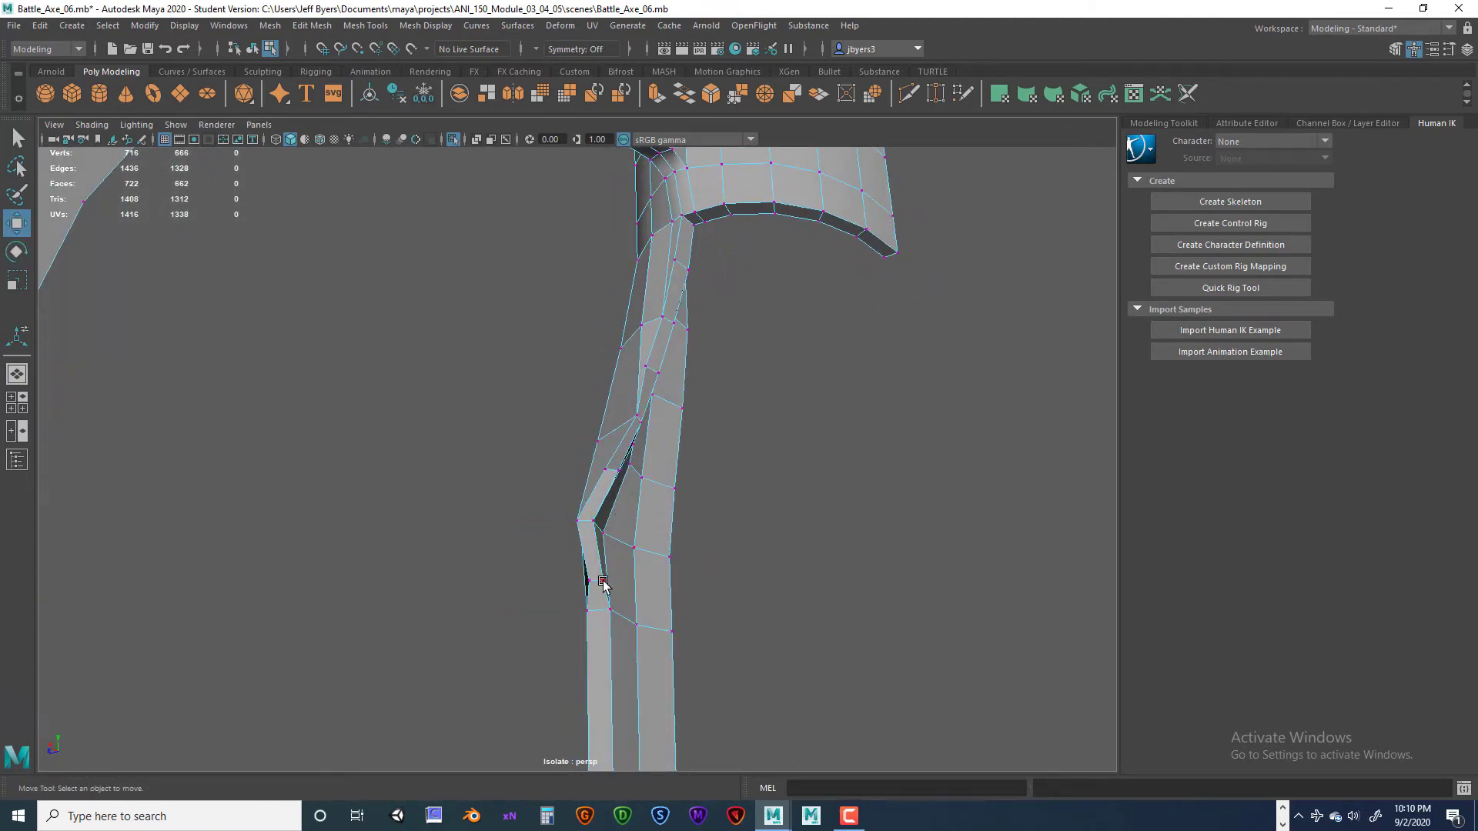
left_click_drag(603, 584, 677, 589, "alt")
key("super")
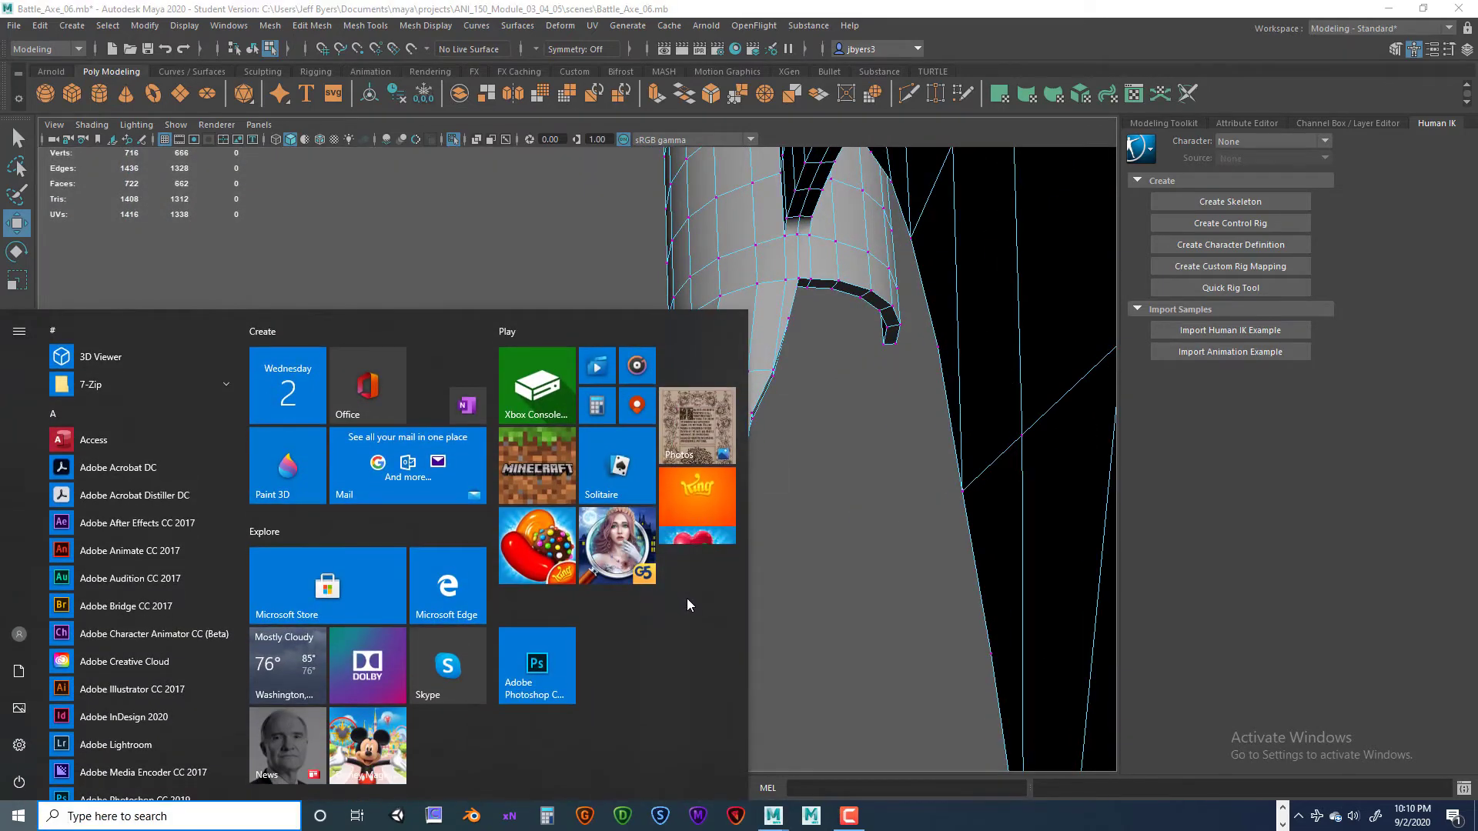
key("Escape")
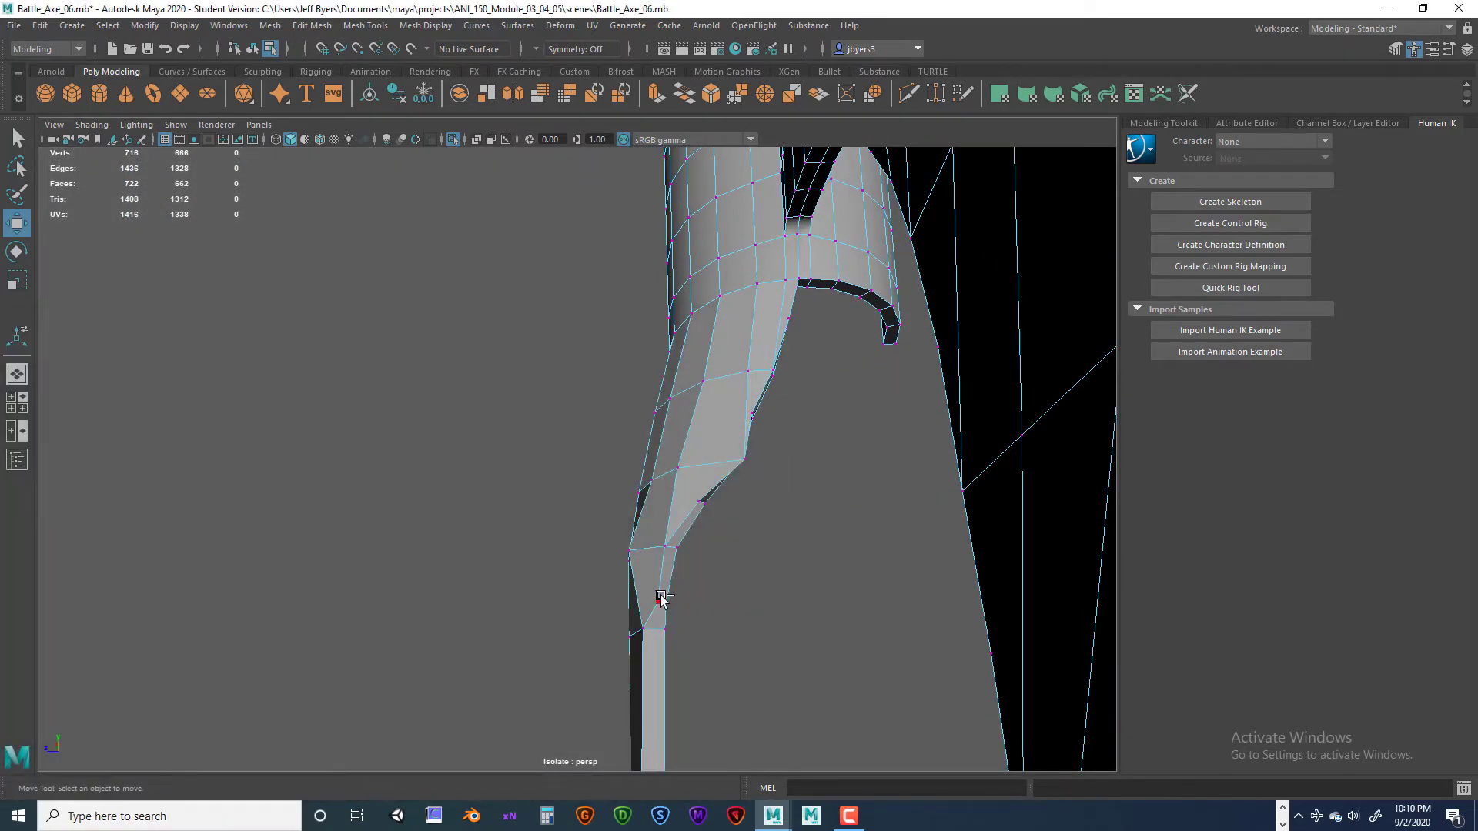
- Select the two corner vertices at the strap joint, shift them in X, and end the isolation to show the handle
left_click_drag(656, 591, 737, 596)
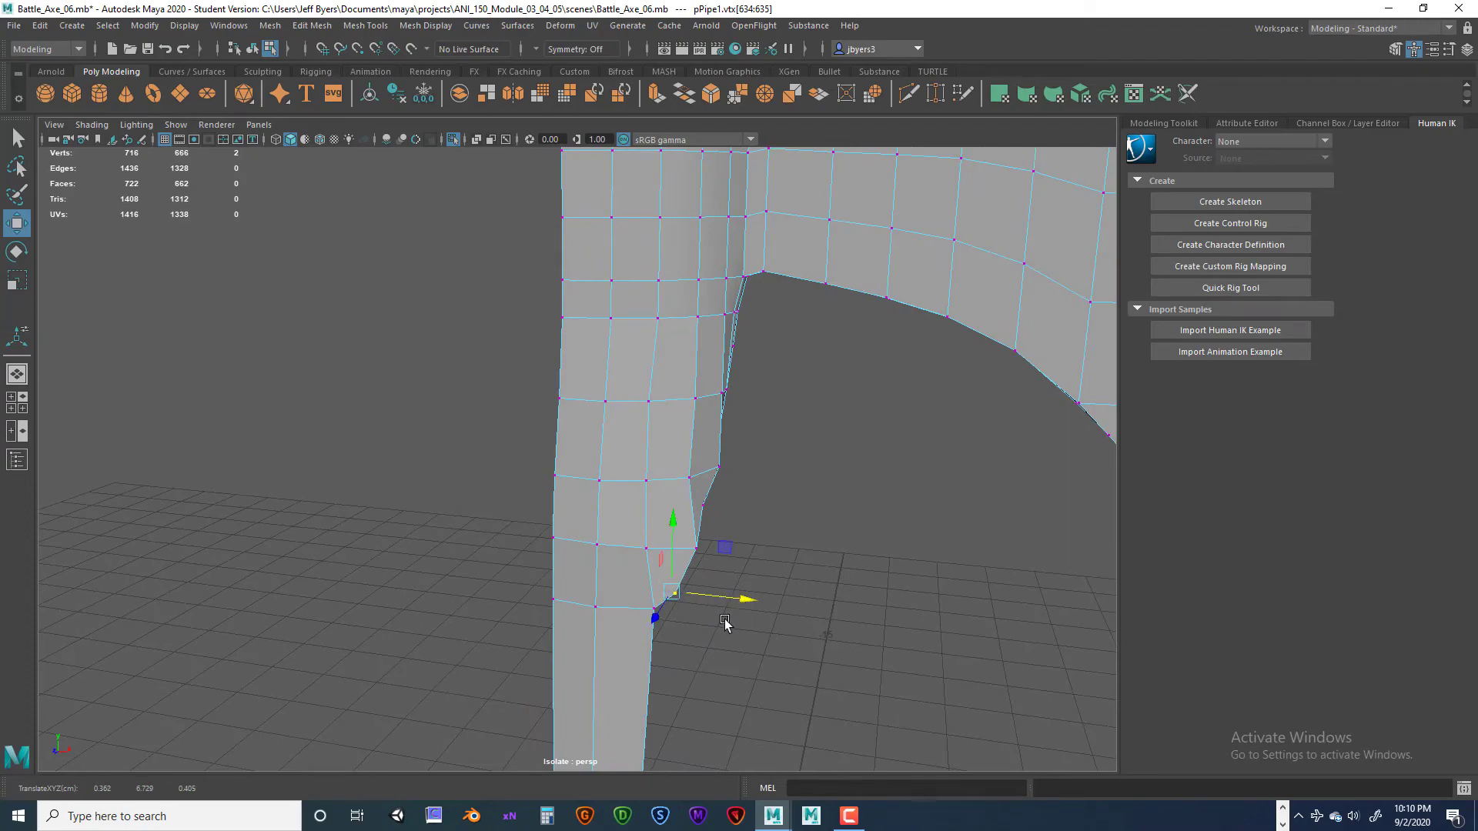
key("ctrl+1")
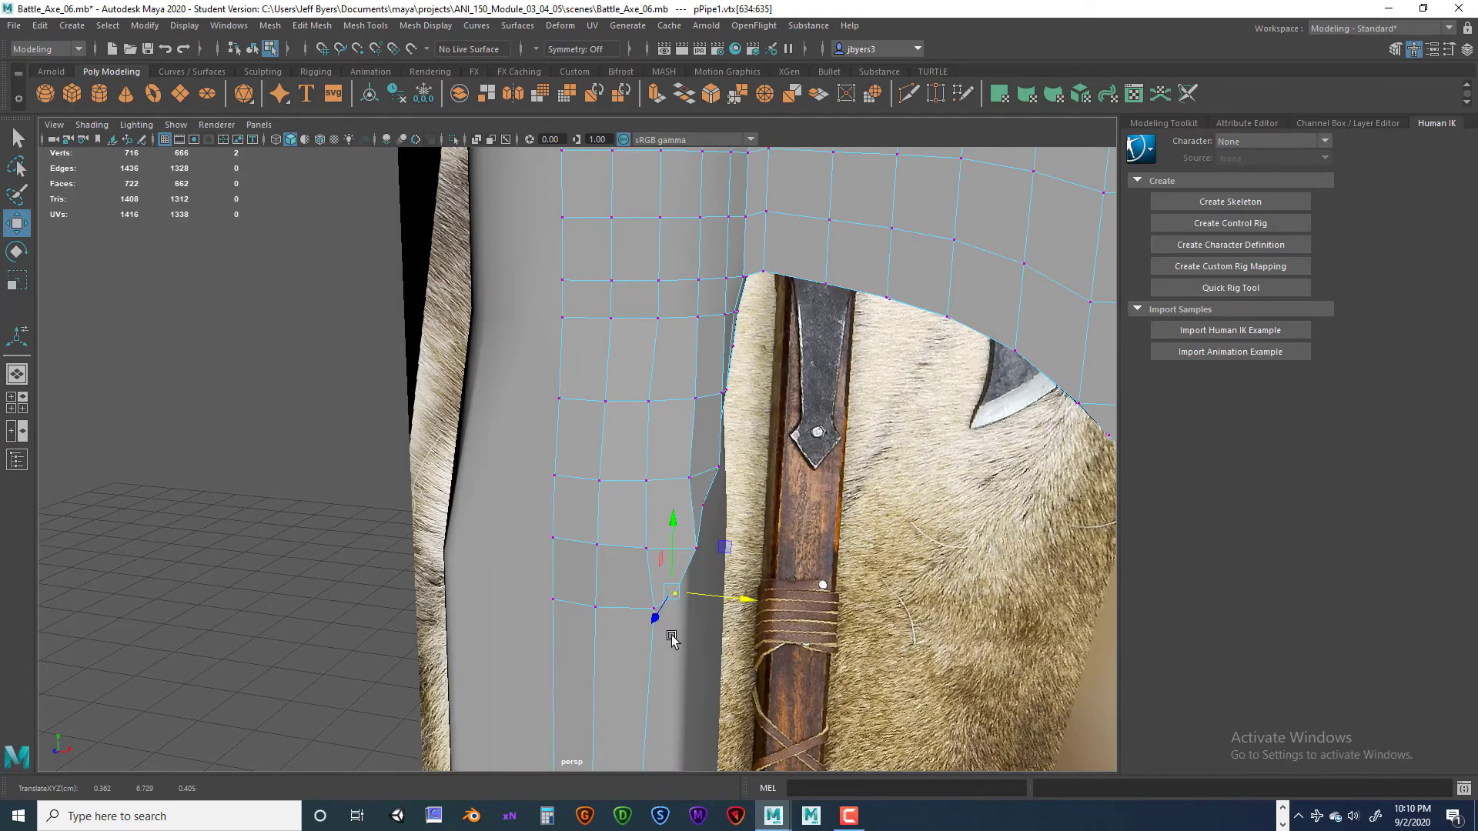
left_click_drag(672, 640, 564, 514, "alt")
key("super")
key("super")
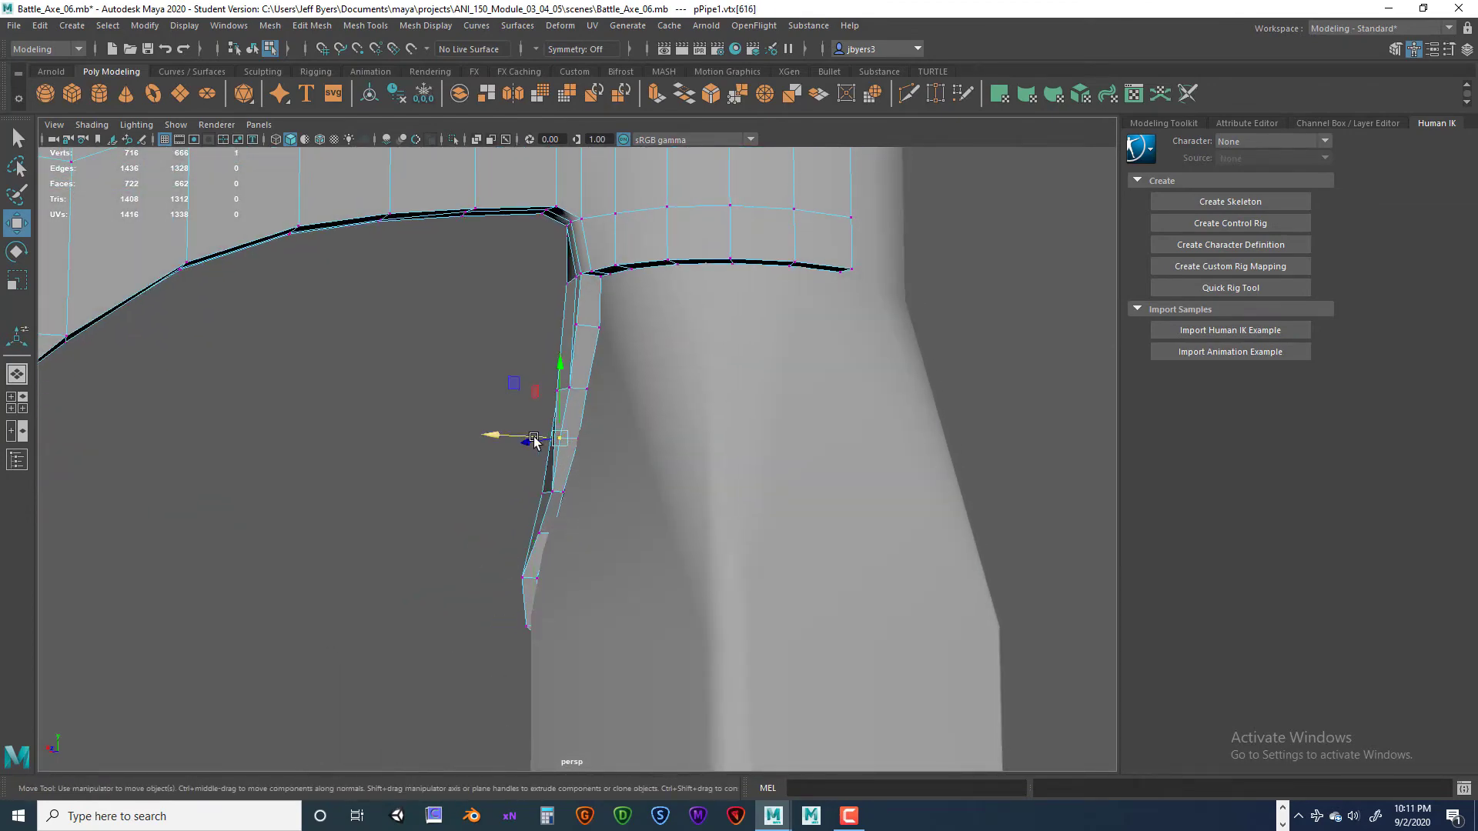
- Move the inner vertices along the flap's blade-side edge in Z, one at a time, to even out the edge beside the handle
left_click_drag(534, 441, 540, 441)
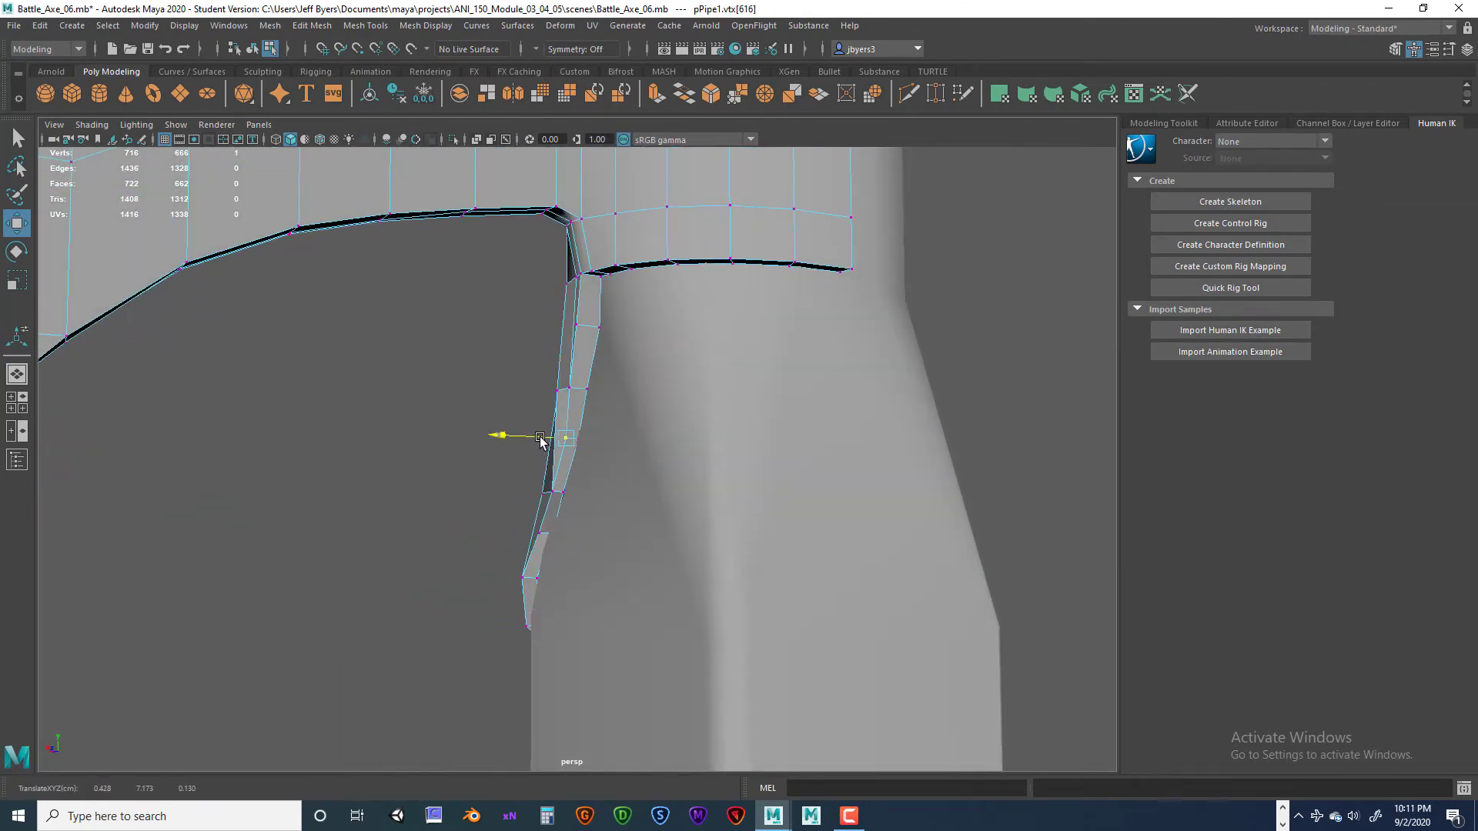
left_click(562, 389)
left_click_drag(532, 387, 536, 387)
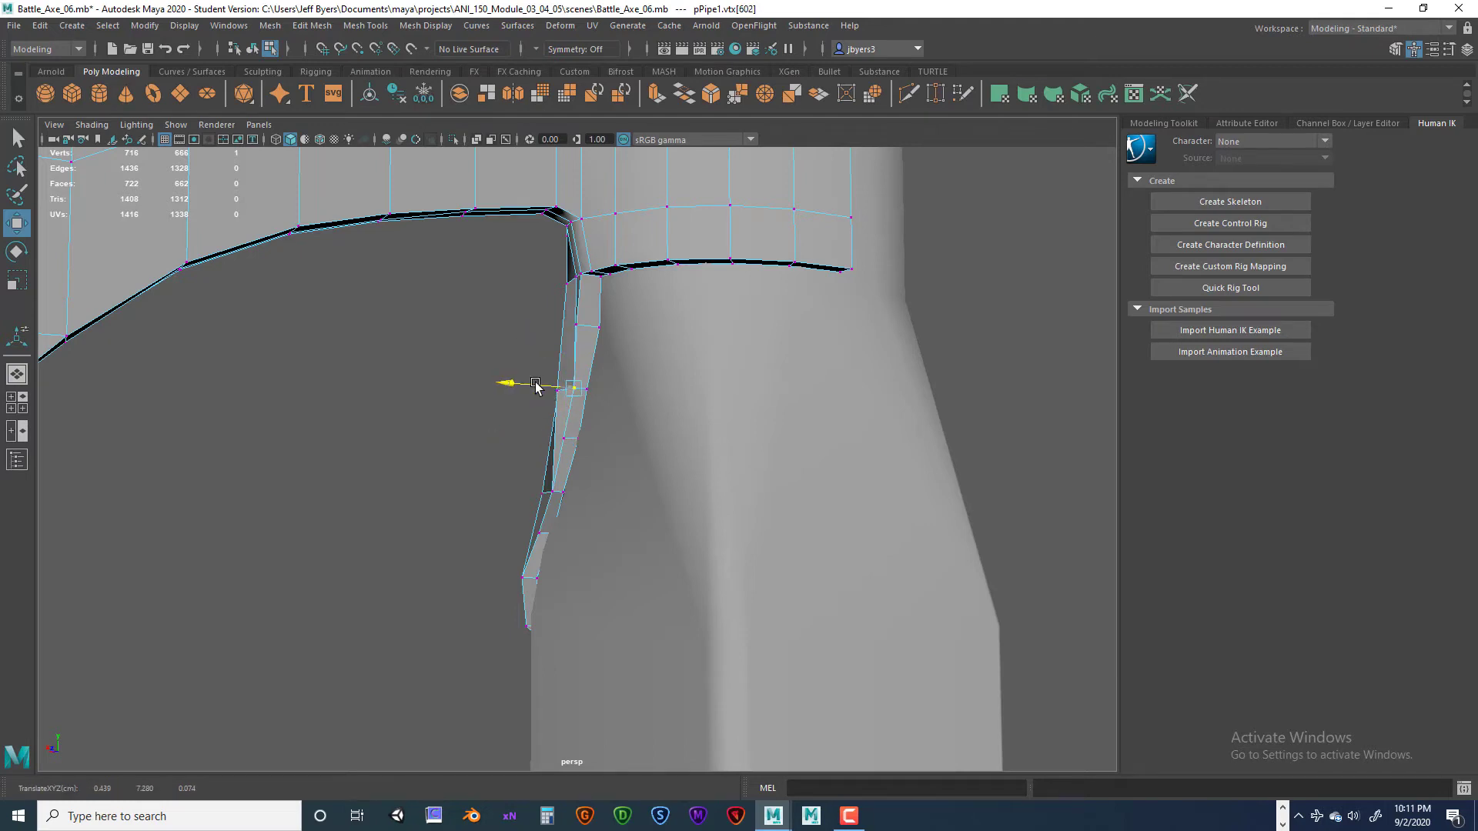
left_click(590, 325)
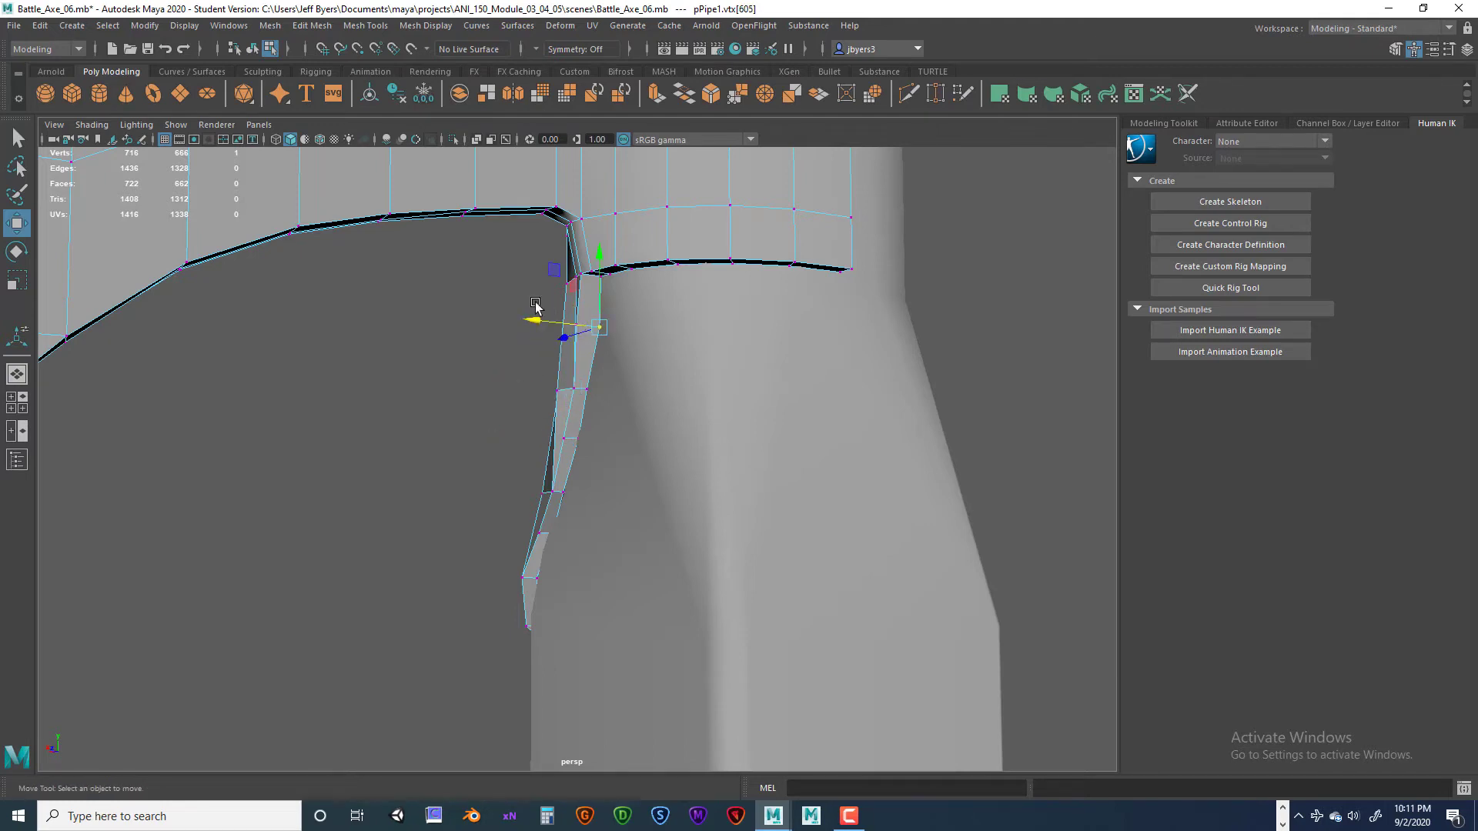
left_click(579, 323)
left_click_drag(556, 322, 639, 488)
- Reselect the two strap-joint corner vertices, preview the smoothed mesh, shift them in Z away from the handle and turn the preview off
left_click_drag(639, 488, 906, 471, "alt")
left_click_drag(876, 481, 748, 465, "alt")
left_click_drag(646, 450, 666, 529, "alt")
left_click_drag(669, 539, 873, 498, "alt")
left_click_drag(867, 444, 720, 483)
key("3")
left_click_drag(772, 556, 753, 561, "alt")
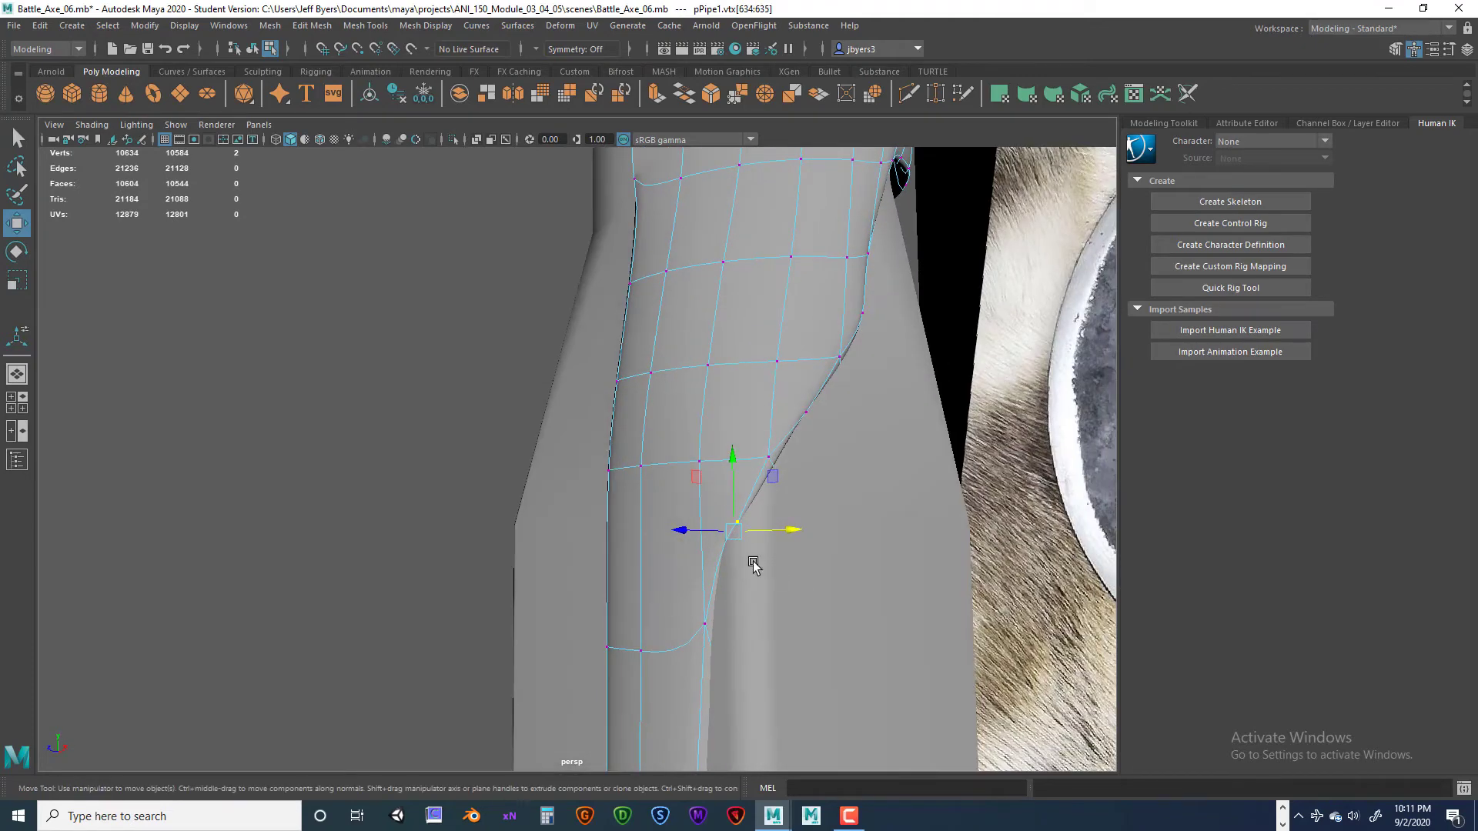
left_click_drag(678, 531, 650, 546)
key("1")
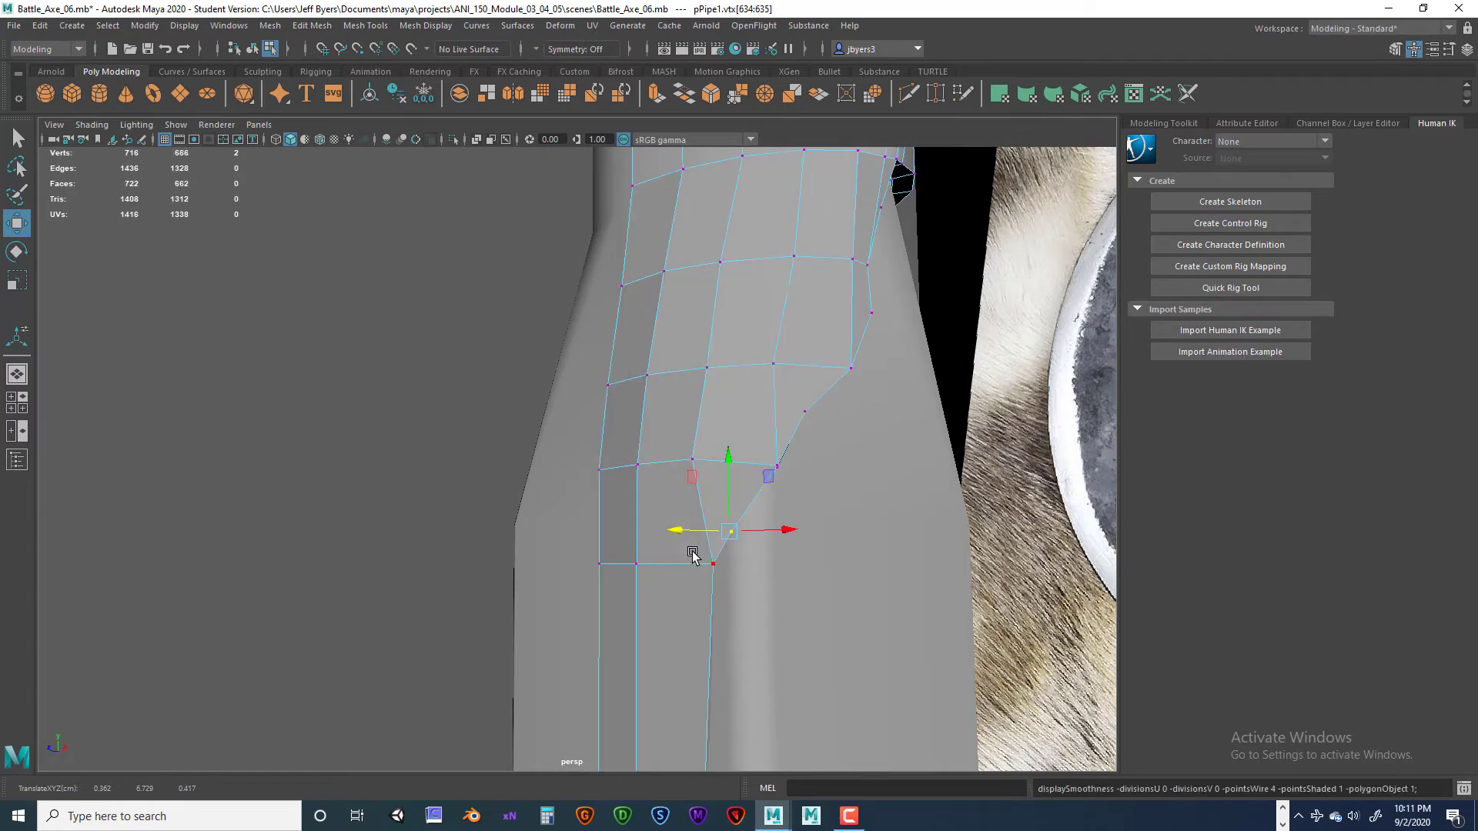
- Raise the vertices of the edge row just below the strap joint in Y
left_click_drag(741, 567, 691, 611, "alt")
left_click_drag(675, 500, 667, 535)
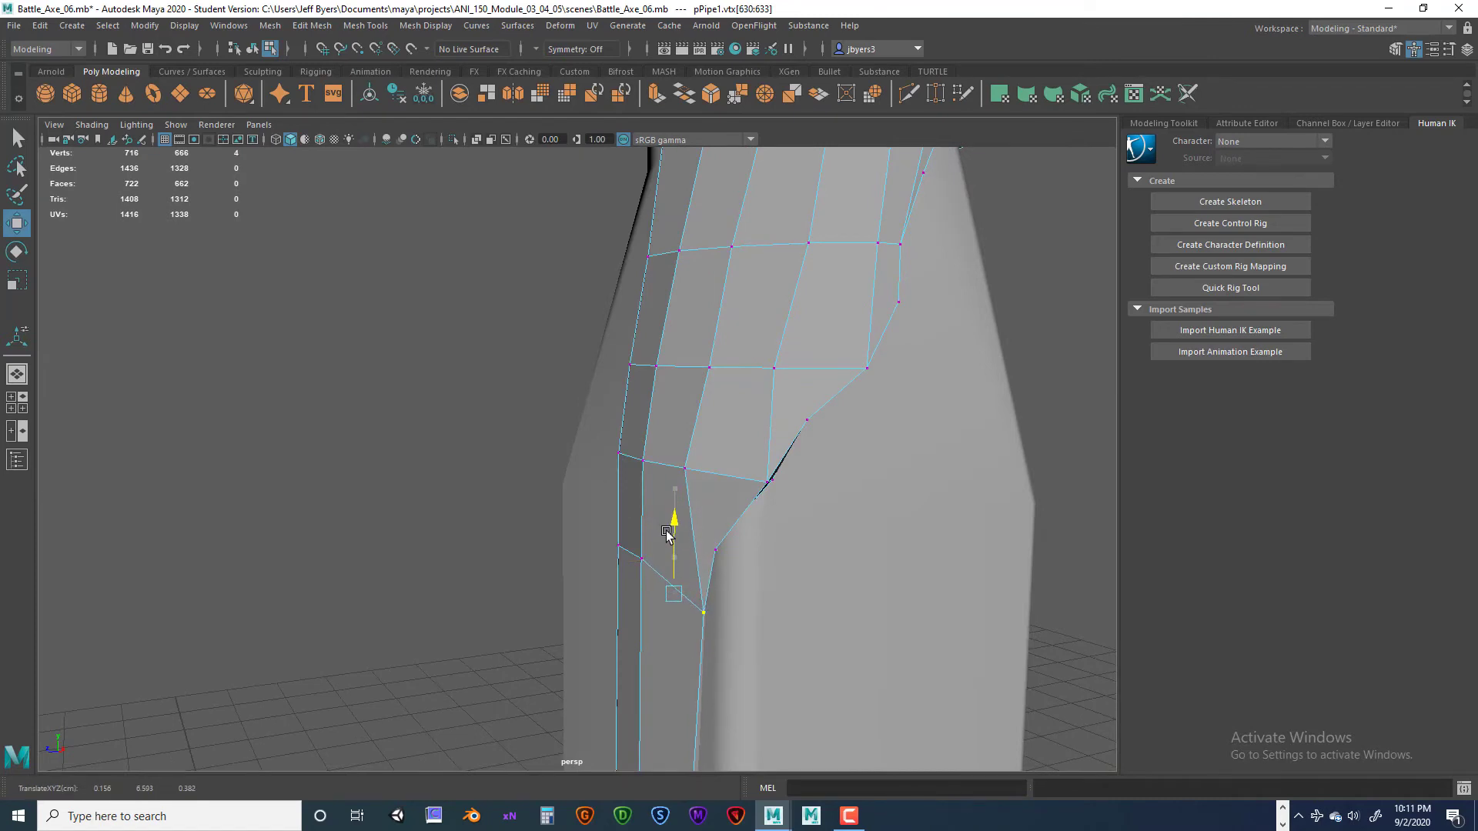
left_click_drag(623, 600, 616, 560)
- Return to the axe head's vertices and move the single corner vertex at the strap joint in Z
left_click(677, 522)
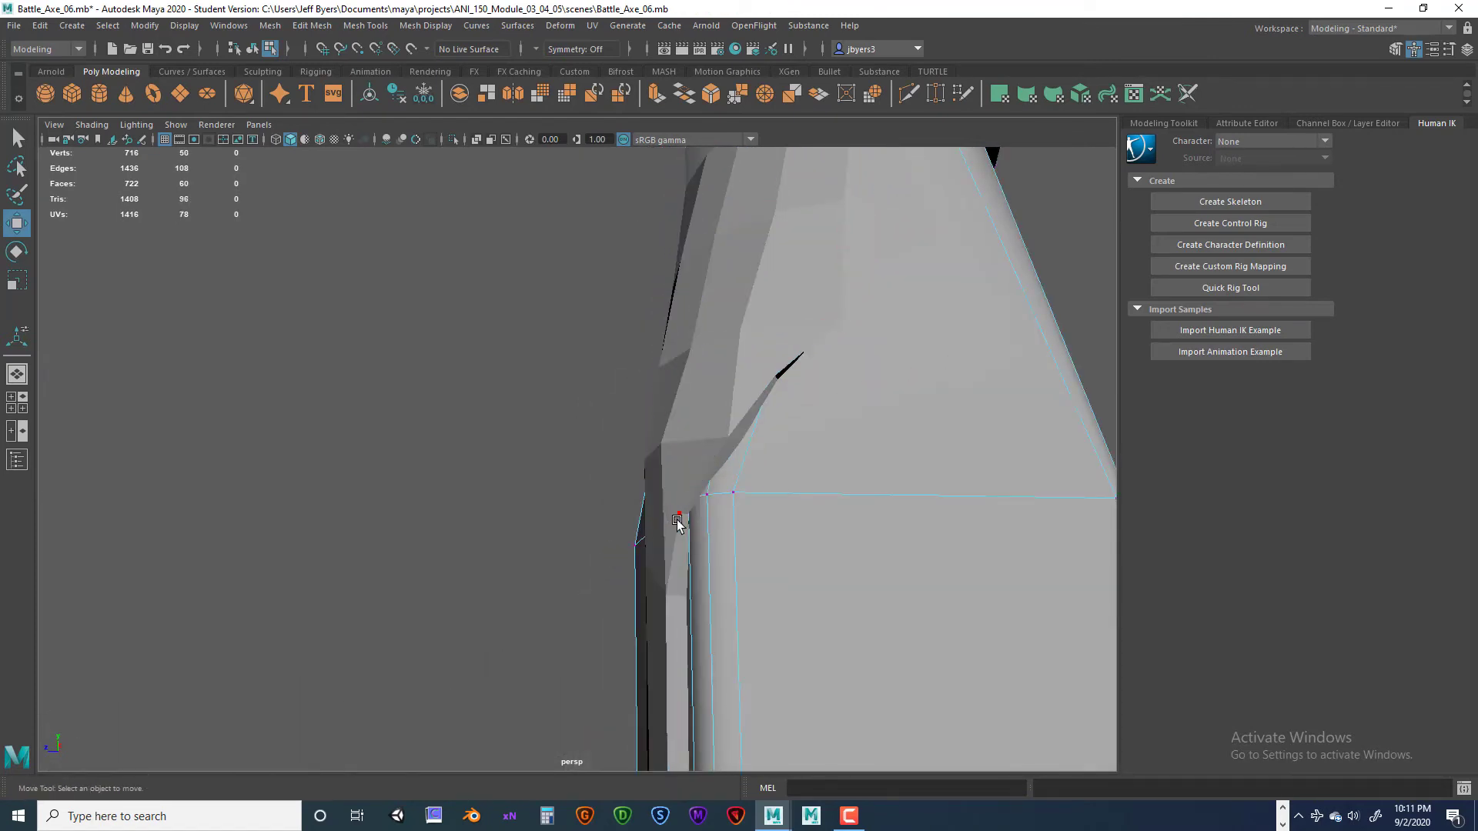
left_click(680, 521)
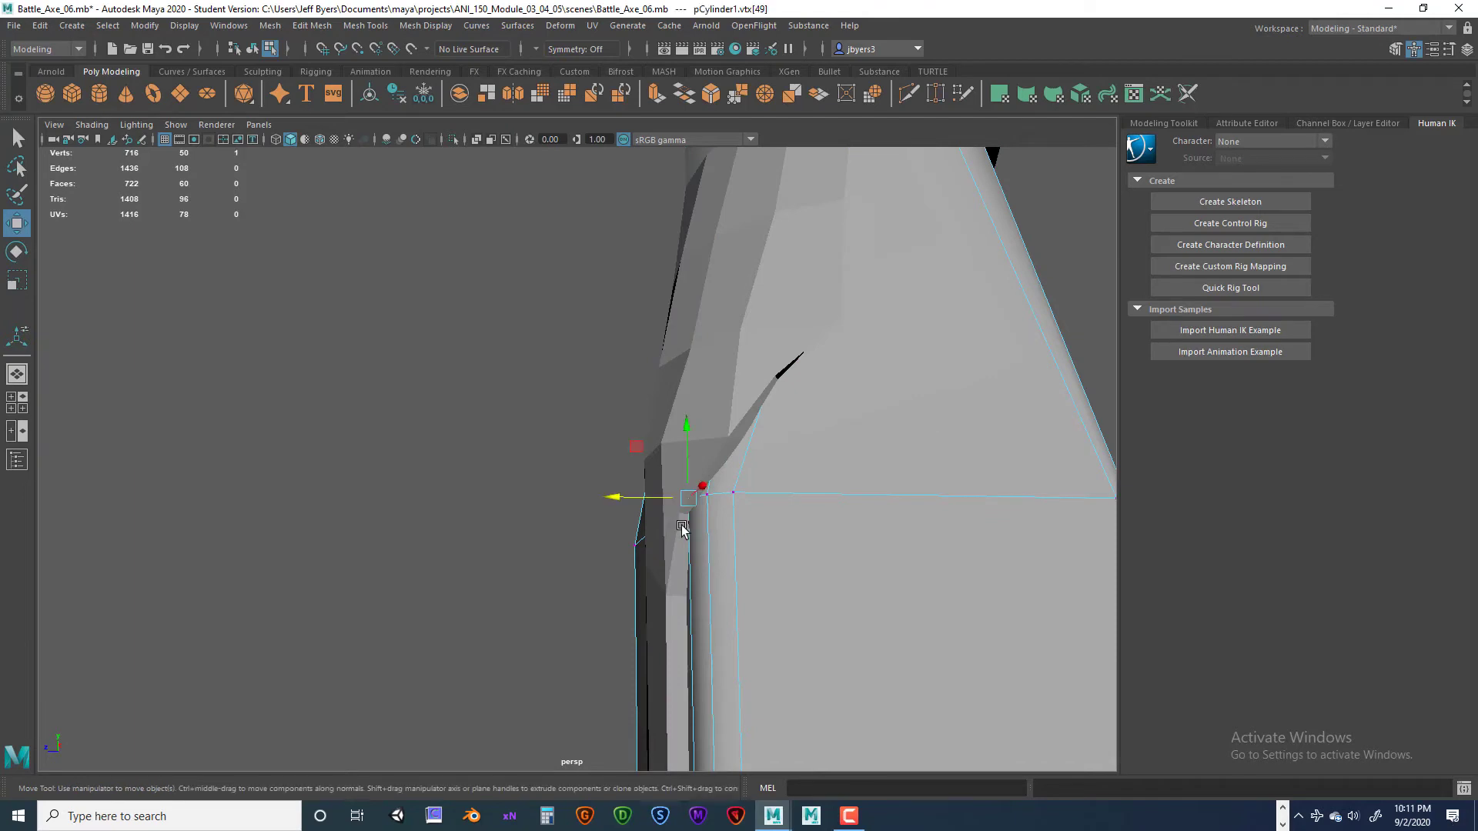
right_click_drag(682, 528, 659, 485)
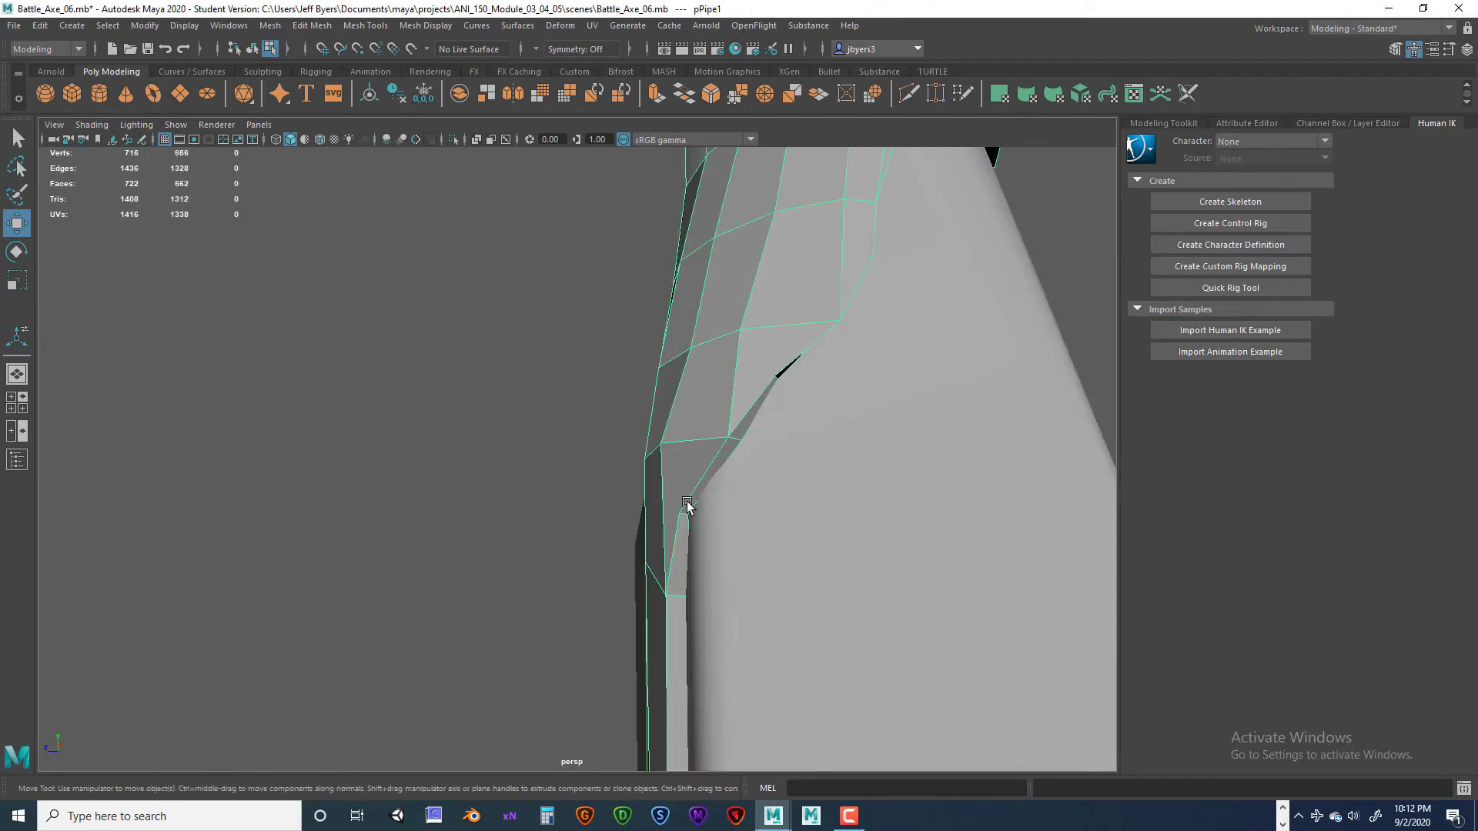
right_click_drag(670, 391, 670, 487)
right_click_drag(601, 394, 601, 394)
left_click(678, 513)
left_click_drag(658, 515, 734, 556)
- Preview the smoothed strap joint, compare its shape with the reference axe and turn the preview off
key("3")
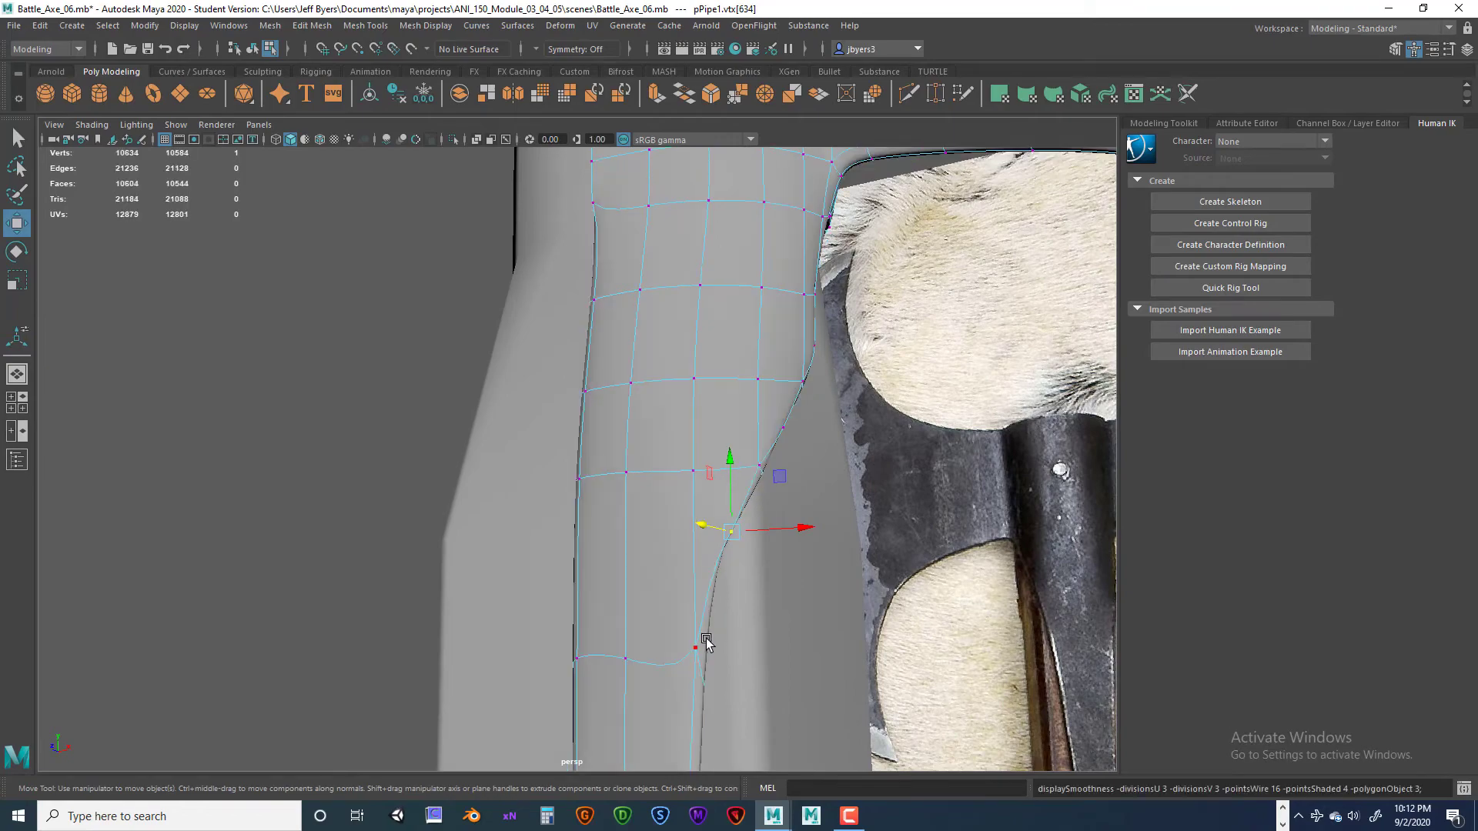
left_click_drag(706, 644, 644, 616, "alt")
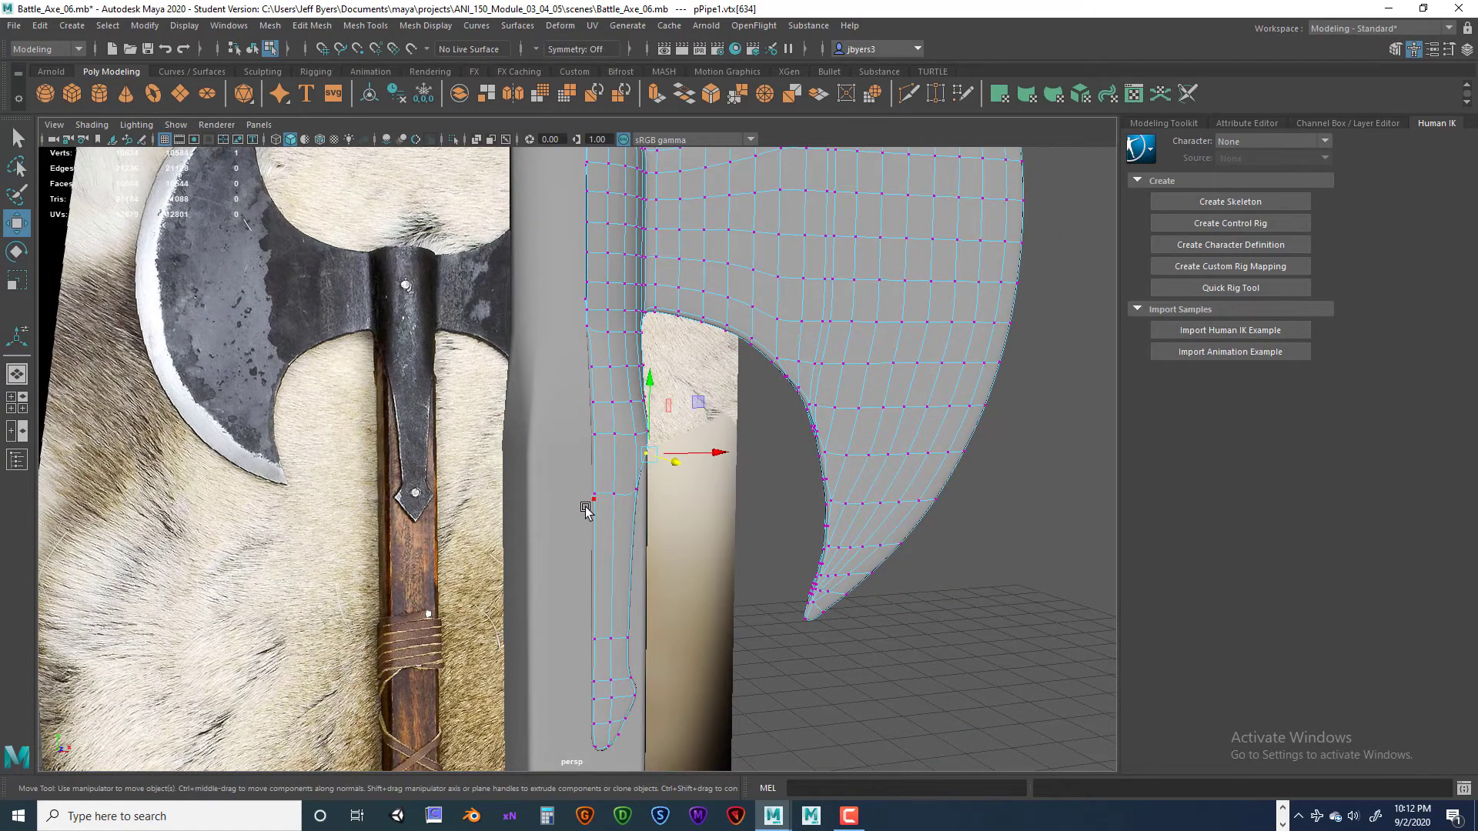
key("1")
left_click_drag(622, 511, 662, 516, "alt")
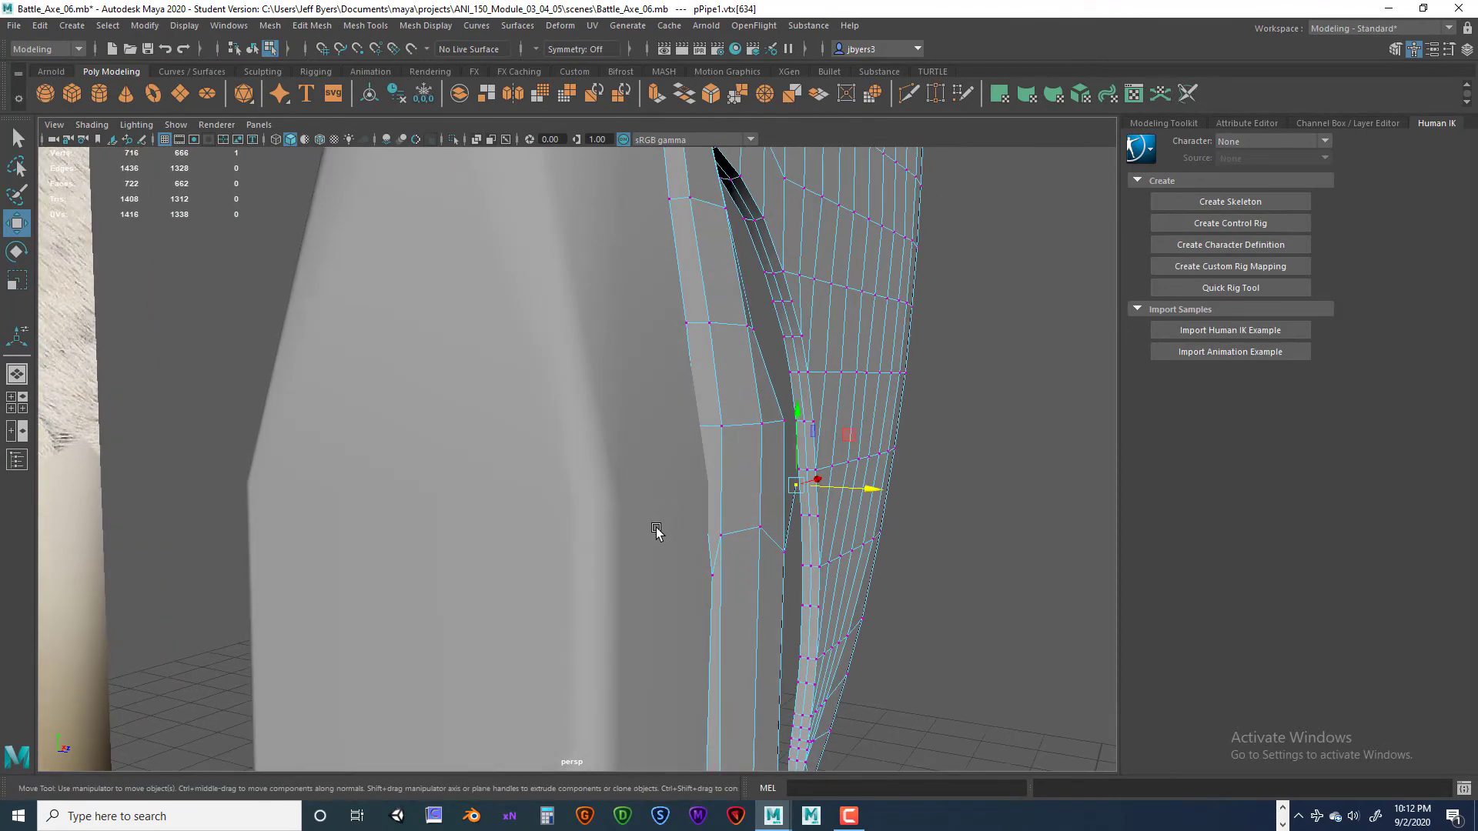
- Select the axe head in object mode, isolate it and return to vertex selection
right_click_drag(731, 429, 704, 486)
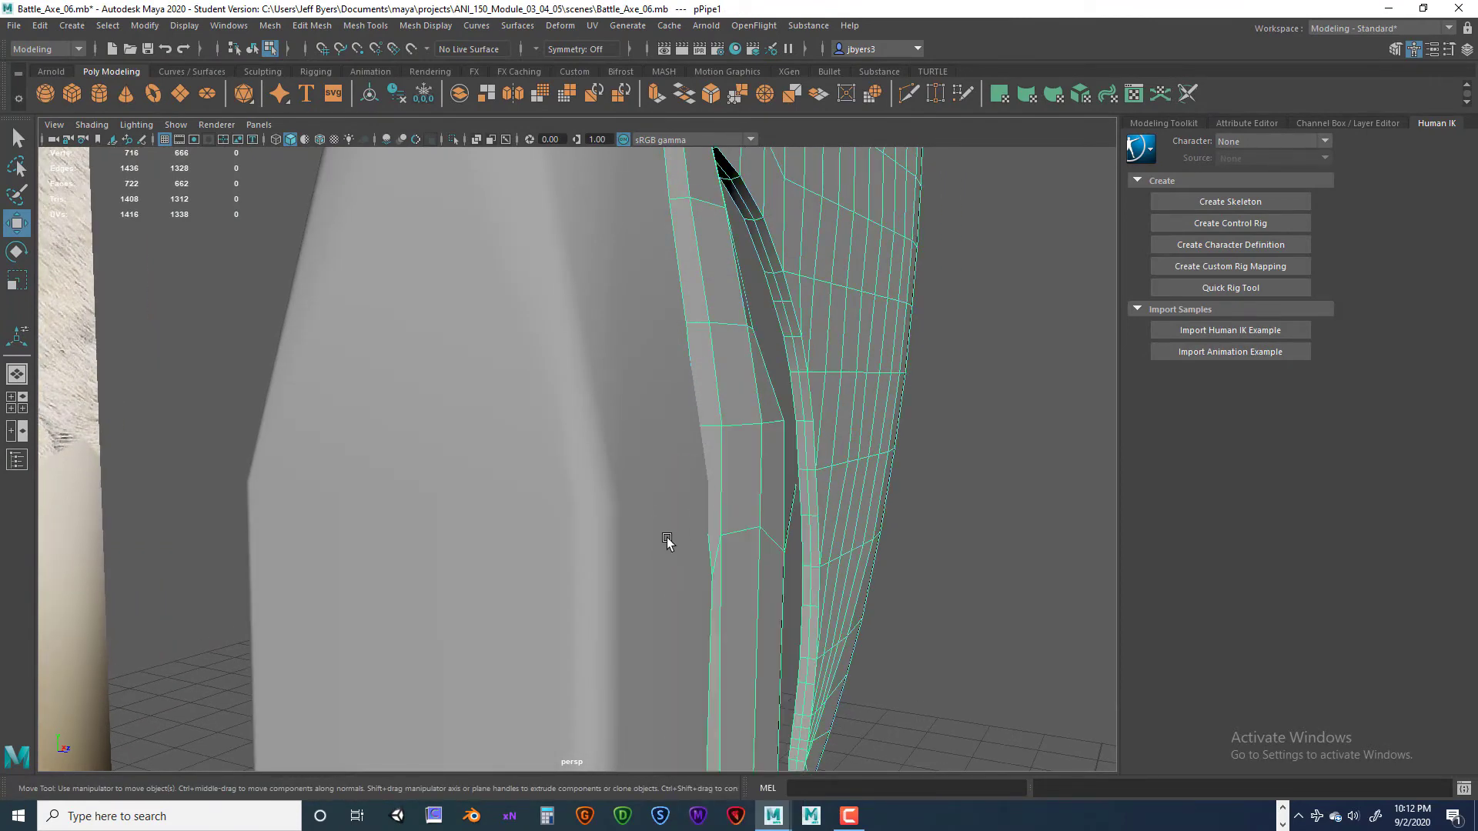
key("ctrl+1")
left_click_drag(724, 518, 869, 568, "alt")
key("F9")
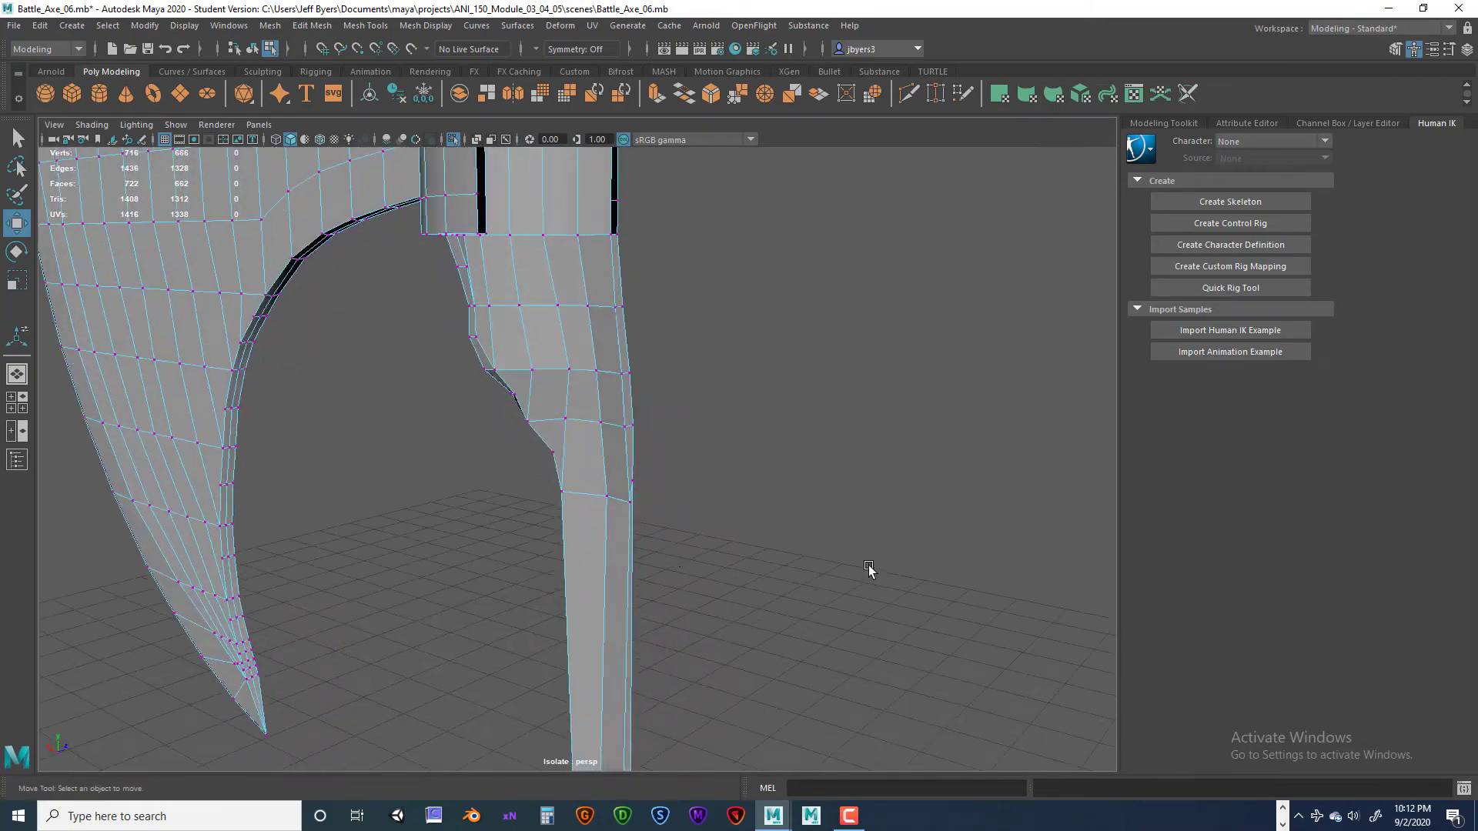
left_click_drag(671, 570, 882, 548, "alt")
- Raise the centreline vertex of the row below the strap joint in Y to level it with its neighbours
middle_click_drag(548, 477, 547, 585, "alt")
key("super")
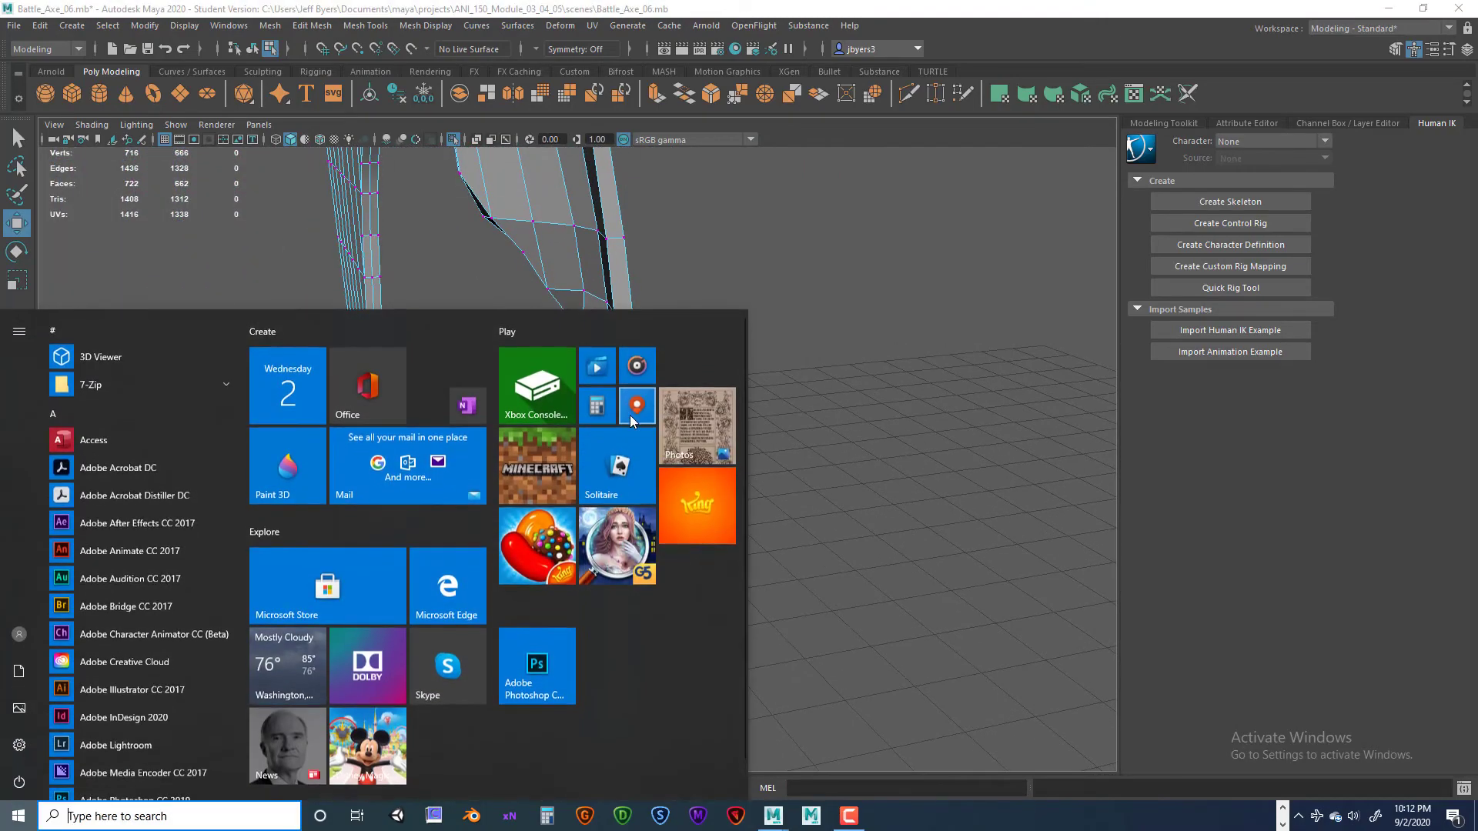
key("super")
left_click(626, 417)
key("f")
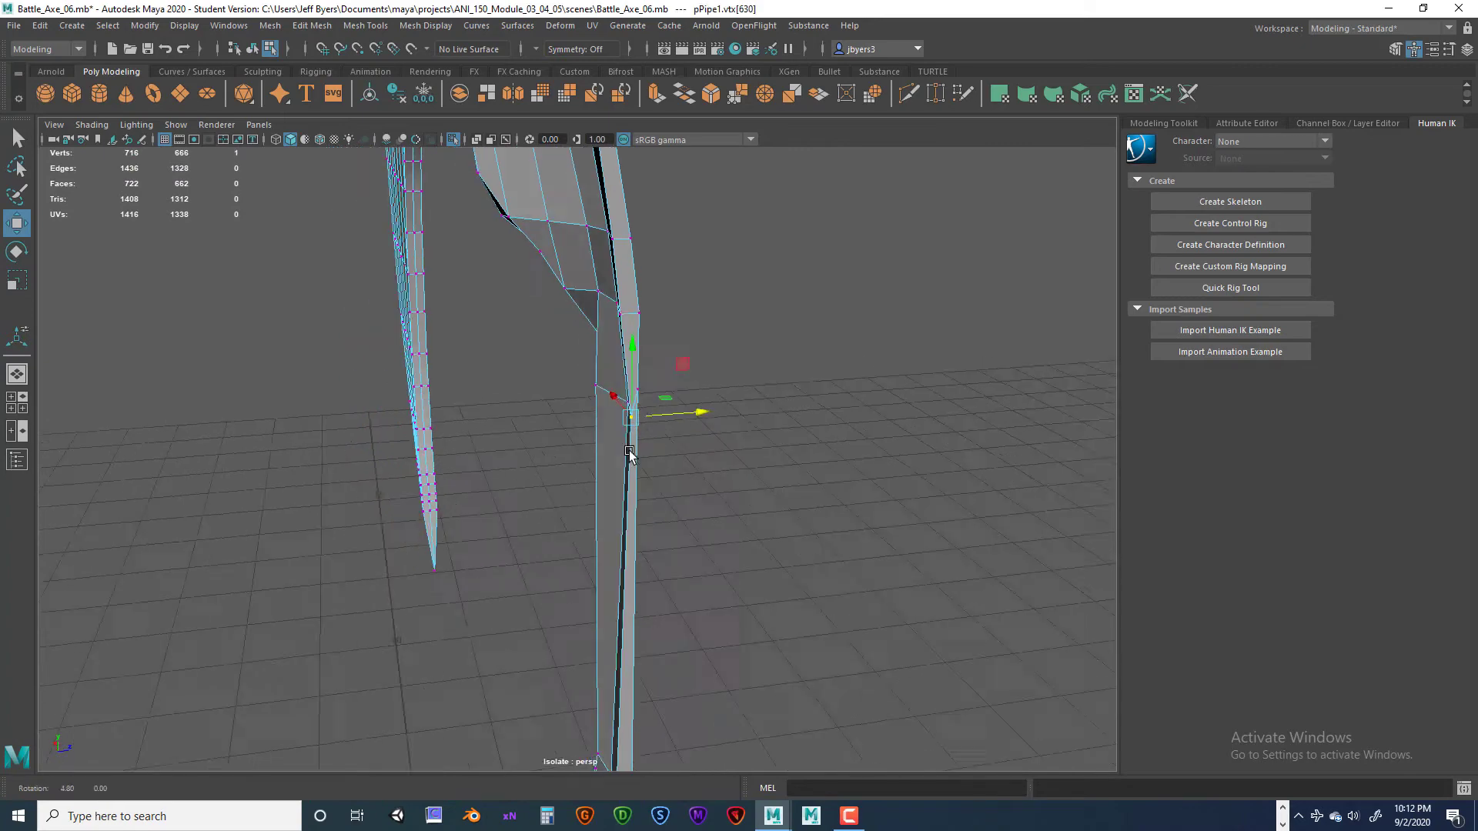
left_click_drag(633, 381, 629, 370)
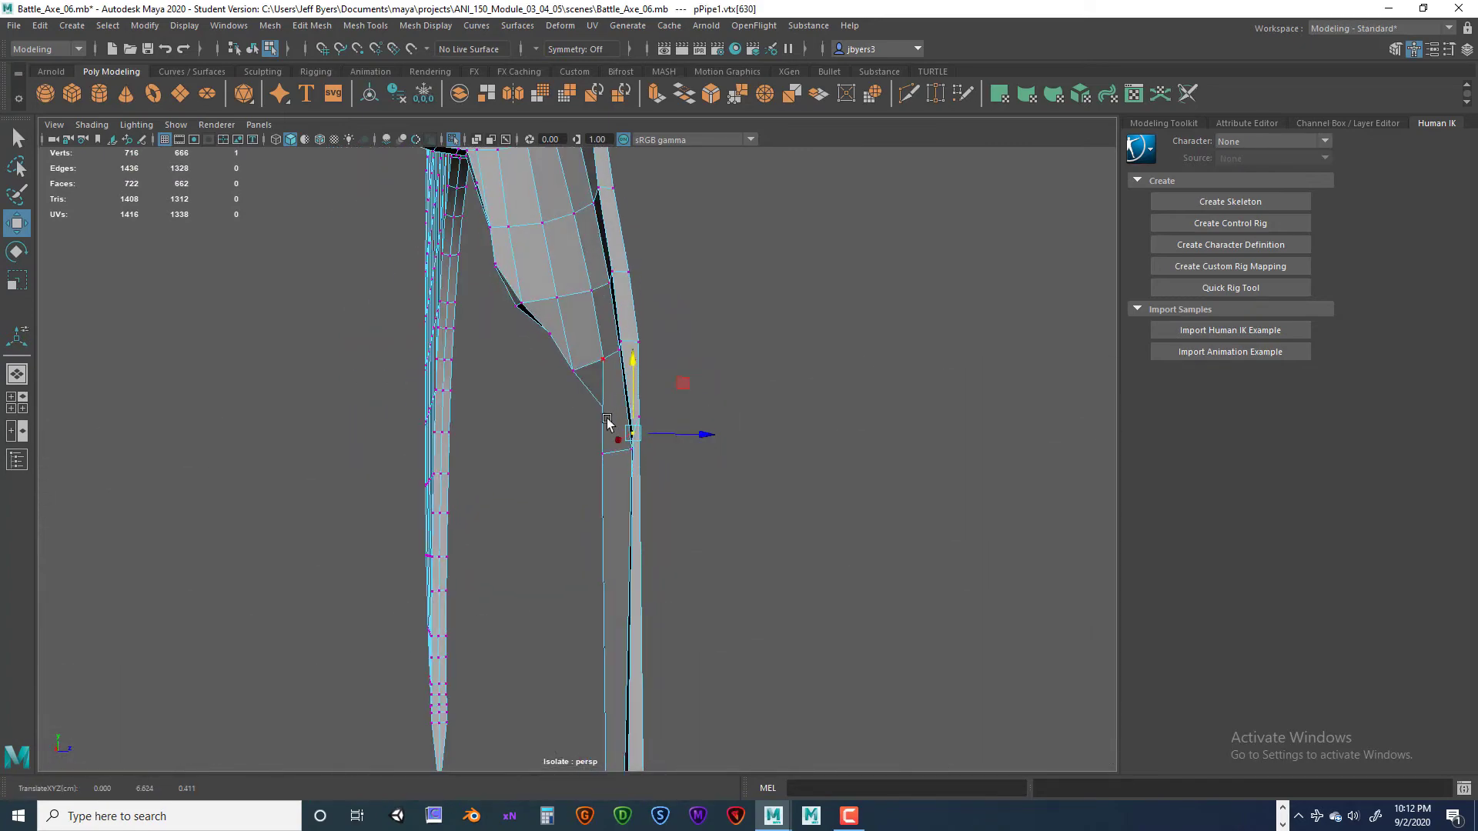
left_click_drag(607, 418, 648, 487, "alt")
left_click_drag(643, 359, 548, 340)
left_click(521, 377)
- Select the strip of faces along the centreline side of the flap and strap down to the arrowhead tip, and delete them
middle_click_drag(560, 416, 552, 520, "alt")
left_click_drag(553, 519, 531, 408, "alt")
right_click(582, 372)
right_click_drag(583, 373, 585, 414)
left_click(582, 358)
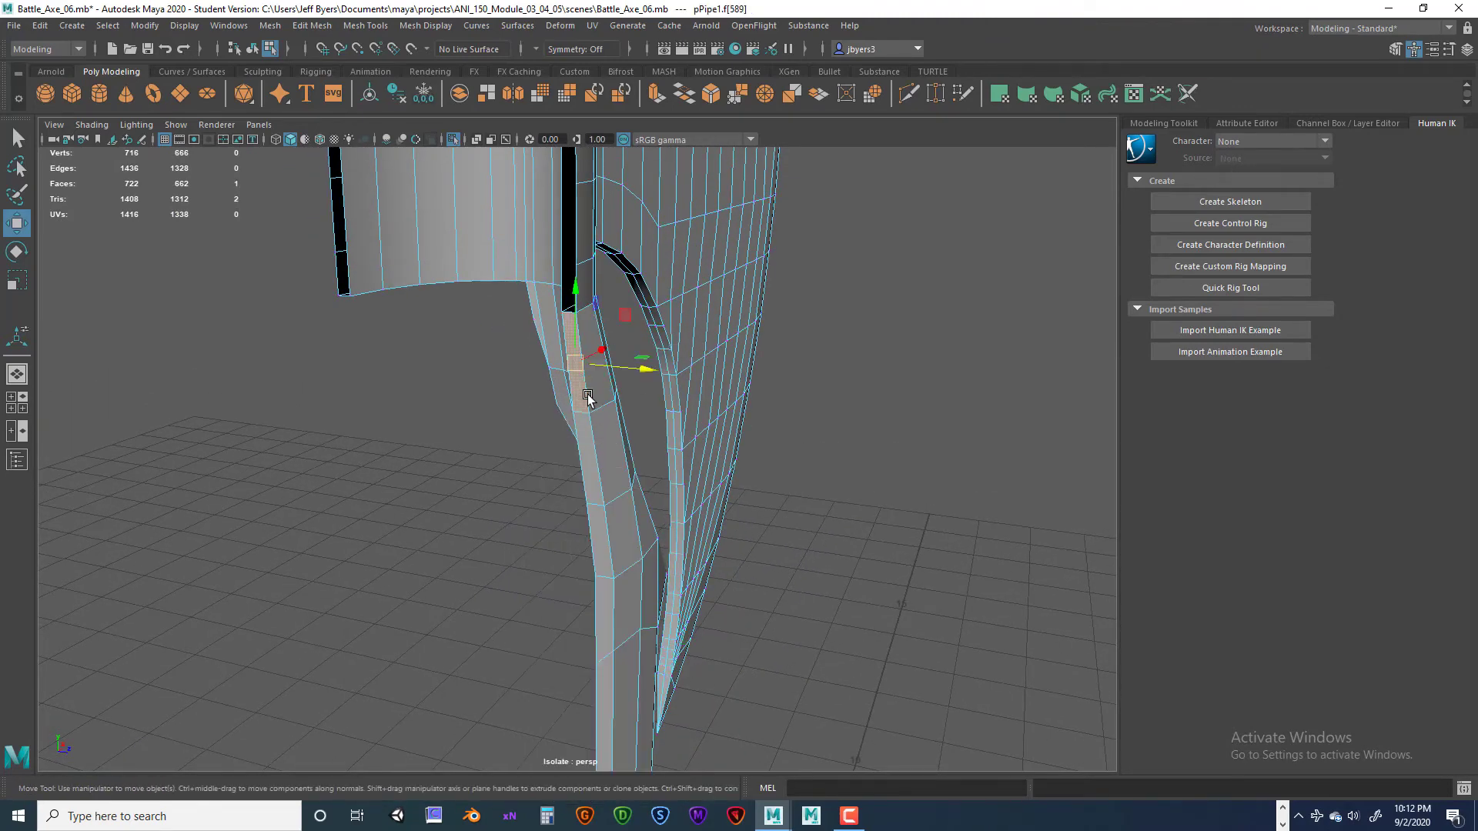
left_click(589, 468, "shift")
left_click(597, 538, "shift")
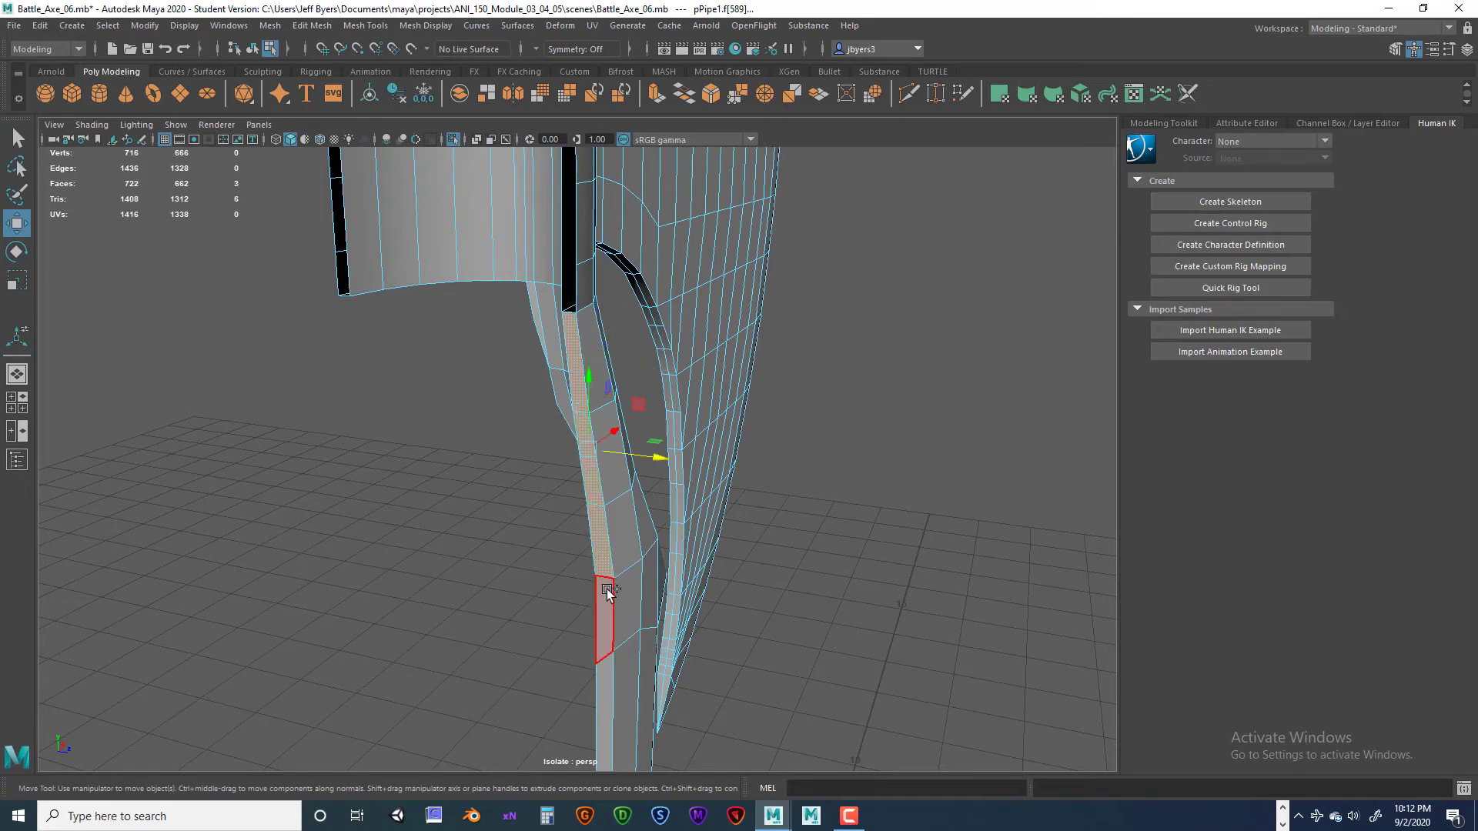
left_click(609, 614, "shift")
middle_click_drag(661, 550, 598, 445, "alt")
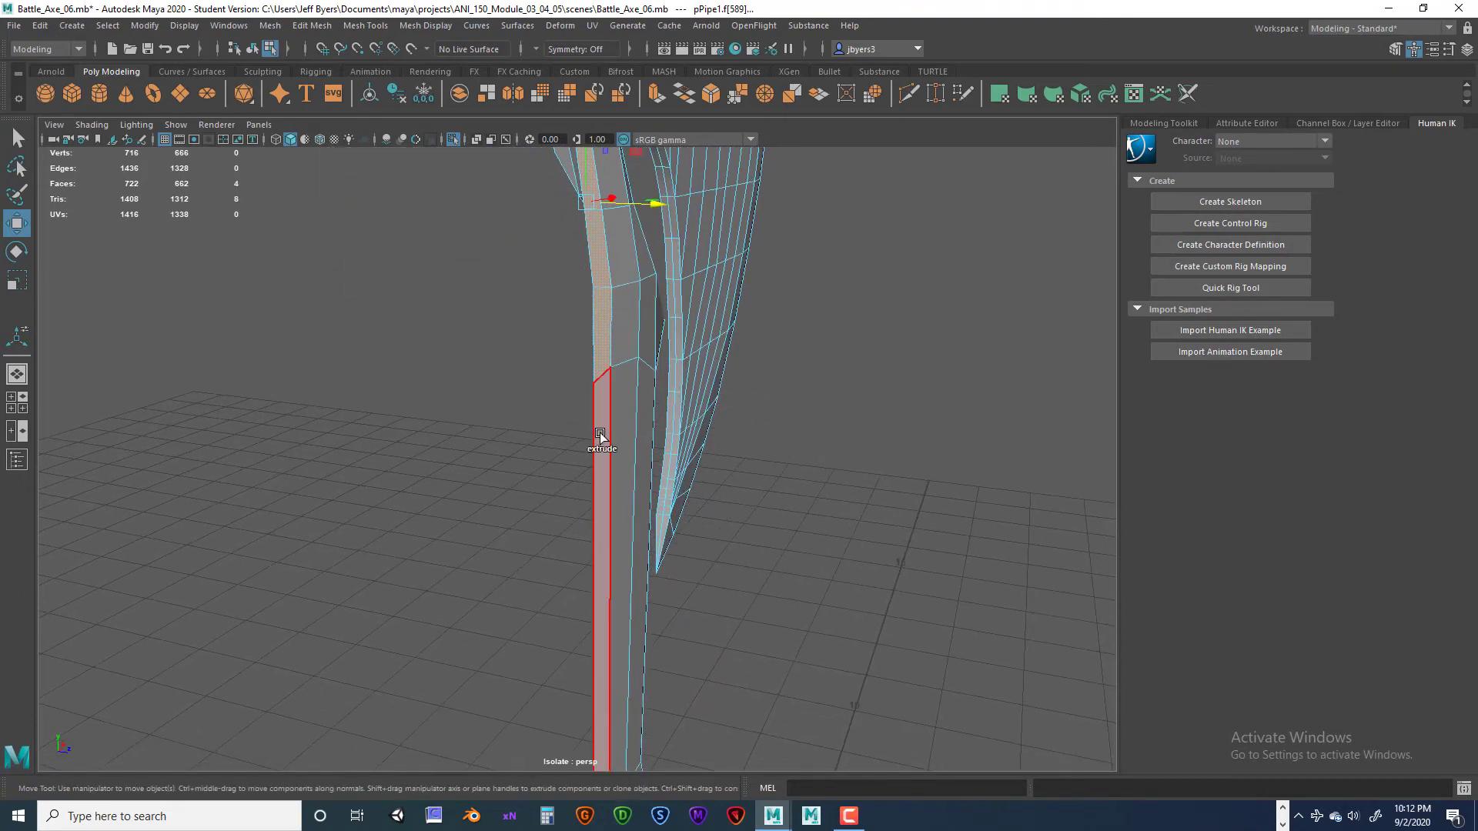
left_click(599, 433, "shift")
middle_click_drag(659, 395, 653, 265, "alt")
left_click(599, 455, "shift")
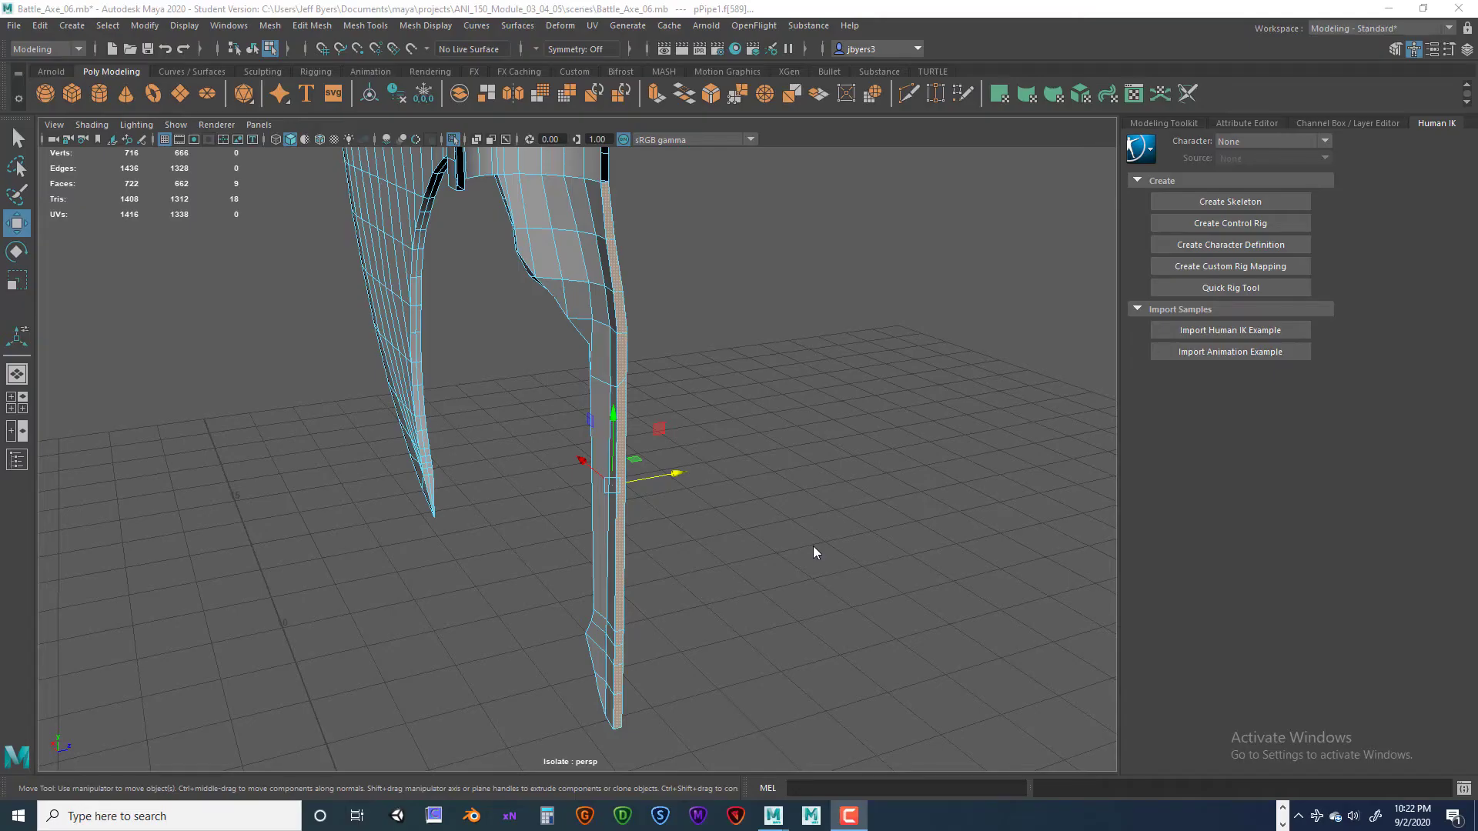
left_click(798, 528)
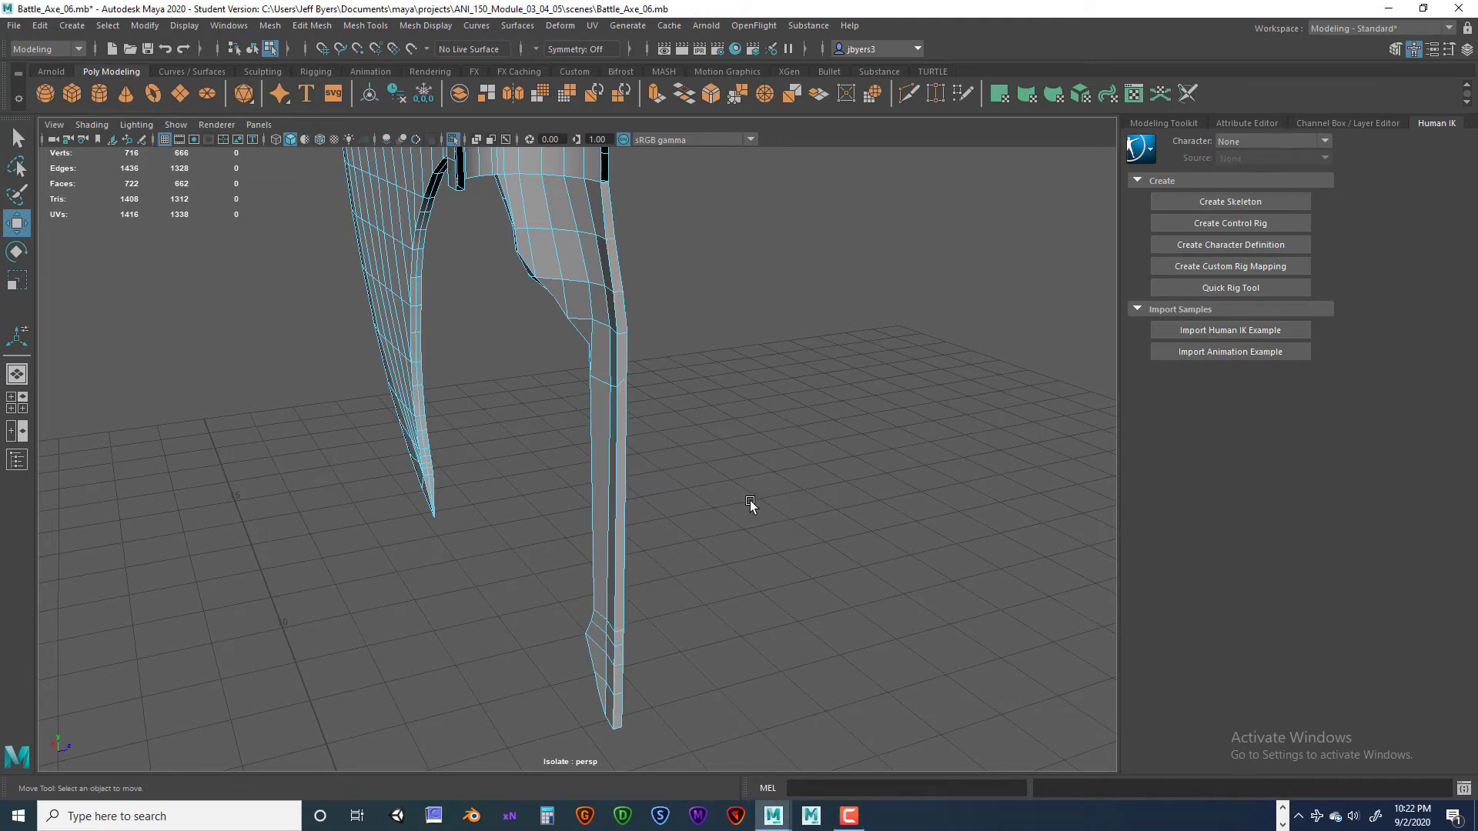
key("ctrl+z")
key("Delete")
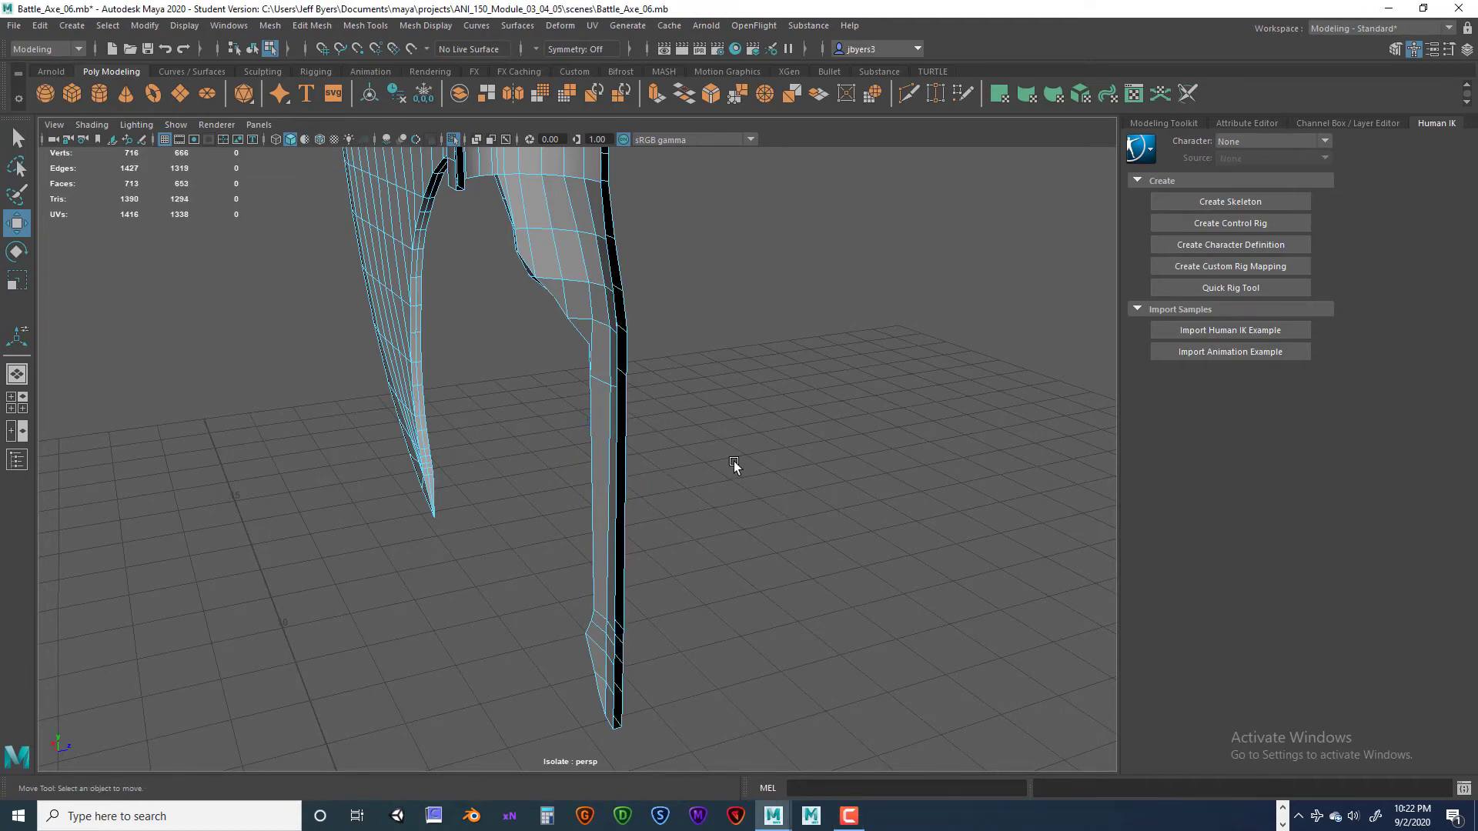
- Check the open centreline side of the strap and switch the axe head to edge selection
left_click_drag(741, 464, 641, 213, "alt")
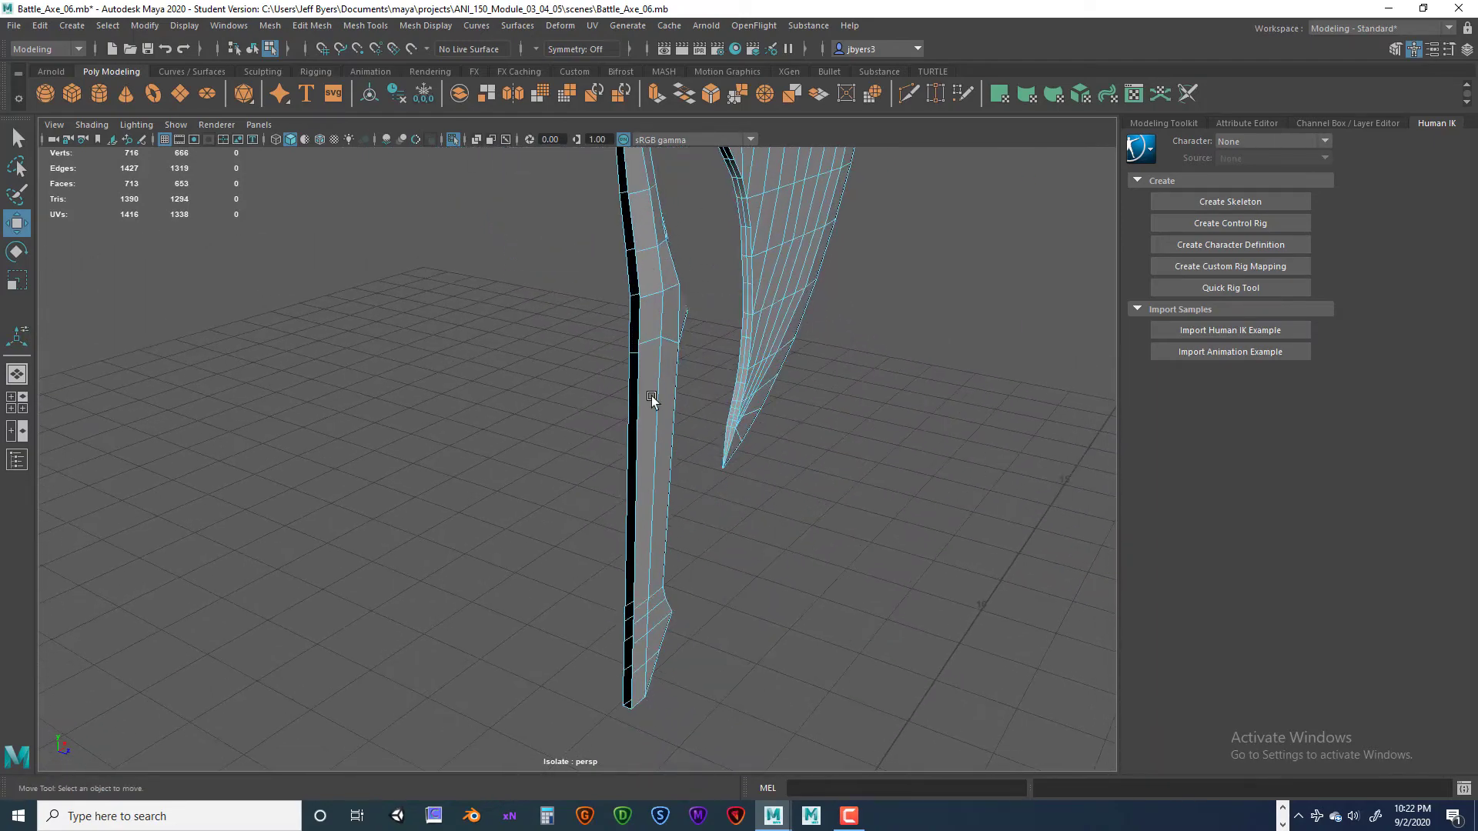
left_click_drag(709, 682, 787, 523, "alt")
scroll(774, 521, "down", 4)
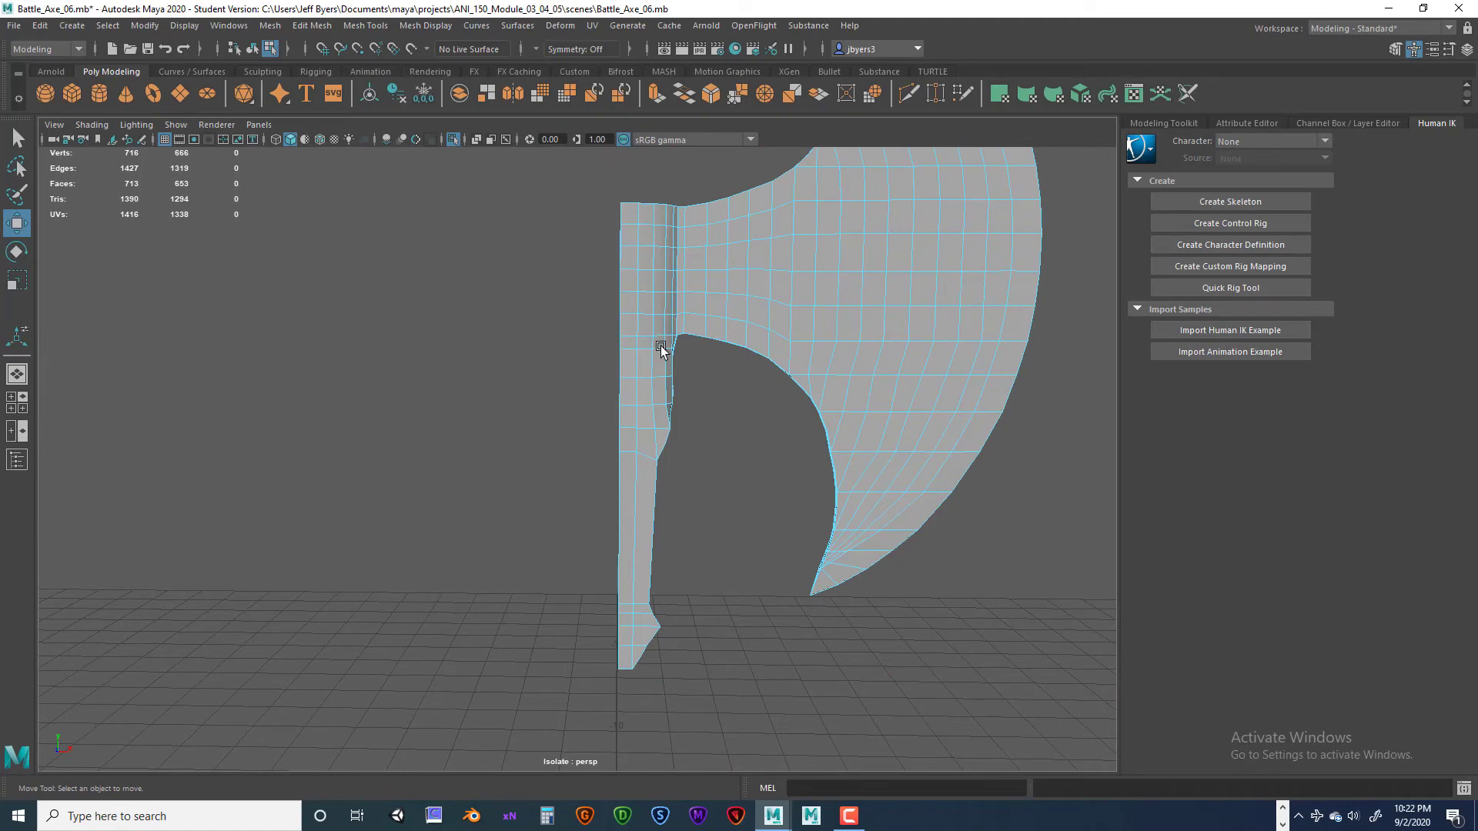
right_click(645, 325)
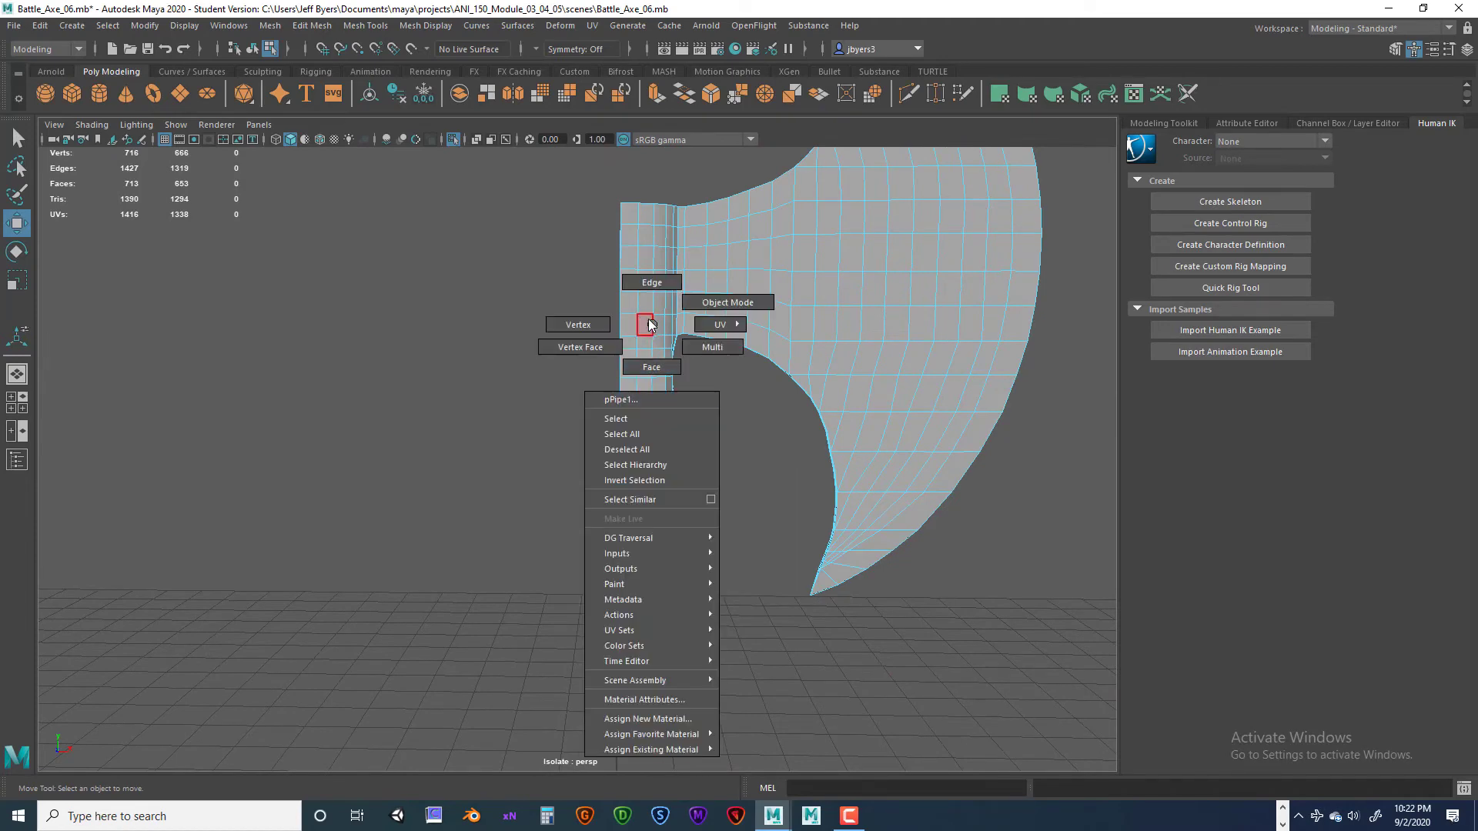
right_click_drag(652, 324, 664, 285)
scroll(739, 372, "down", 5)
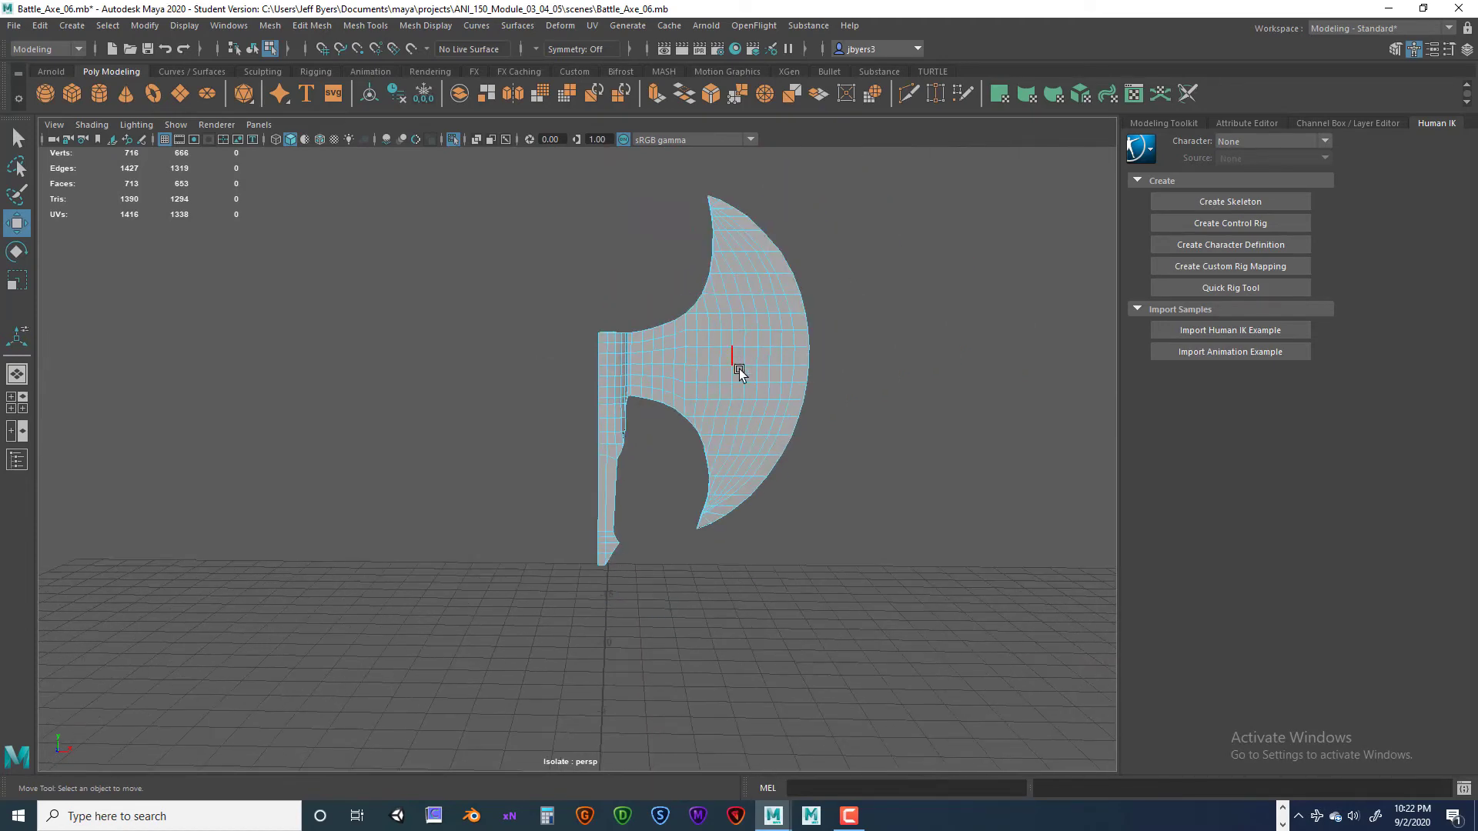
left_click_drag(699, 385, 545, 408, "alt")
scroll(760, 405, "up", 6)
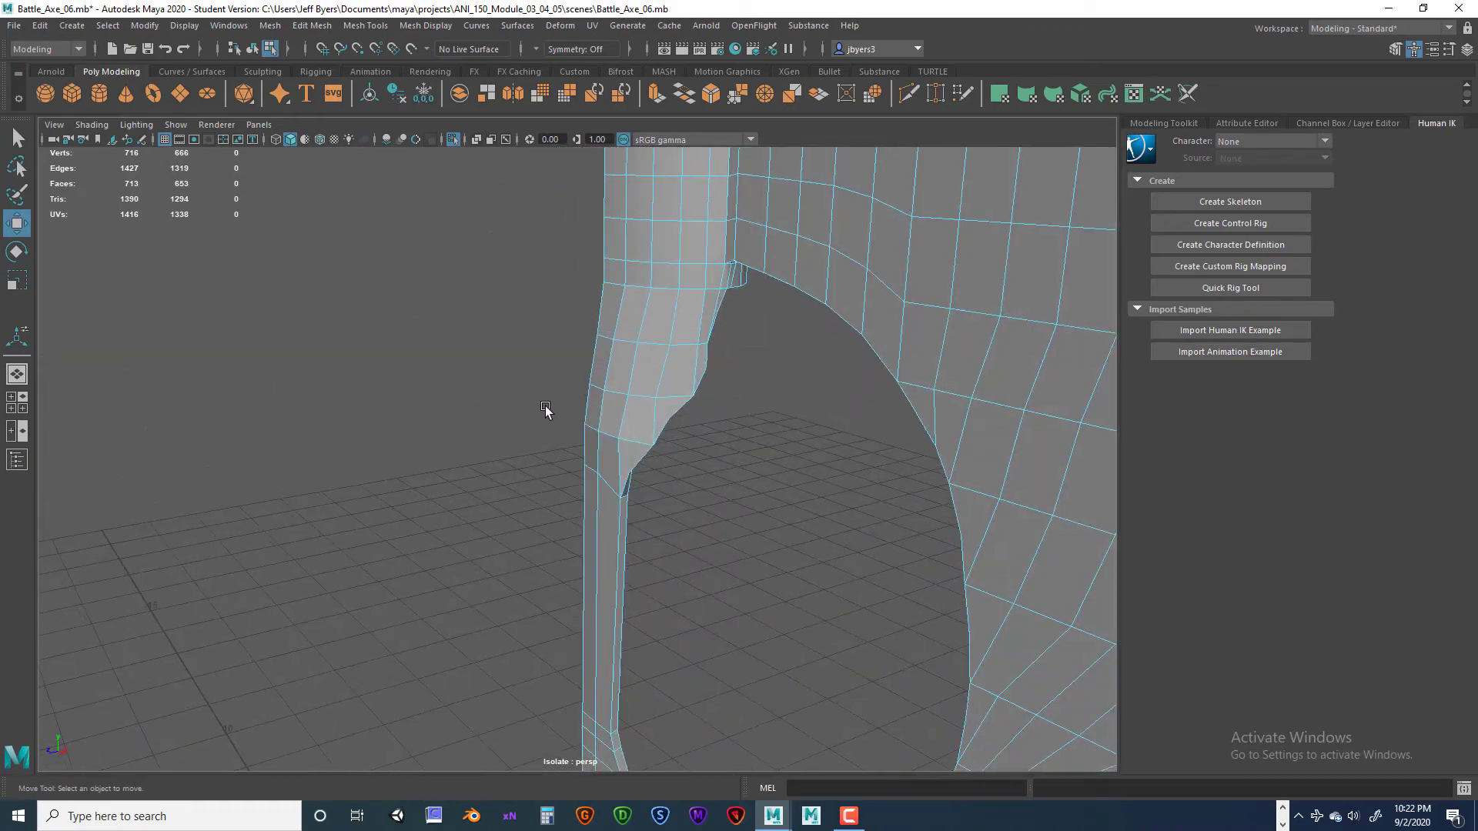
- Try selecting the flap and strap edges in the perspective view and check the selection around the socket's lower rim
left_click_drag(566, 266, 753, 711)
middle_click_drag(717, 579, 665, 439, "alt")
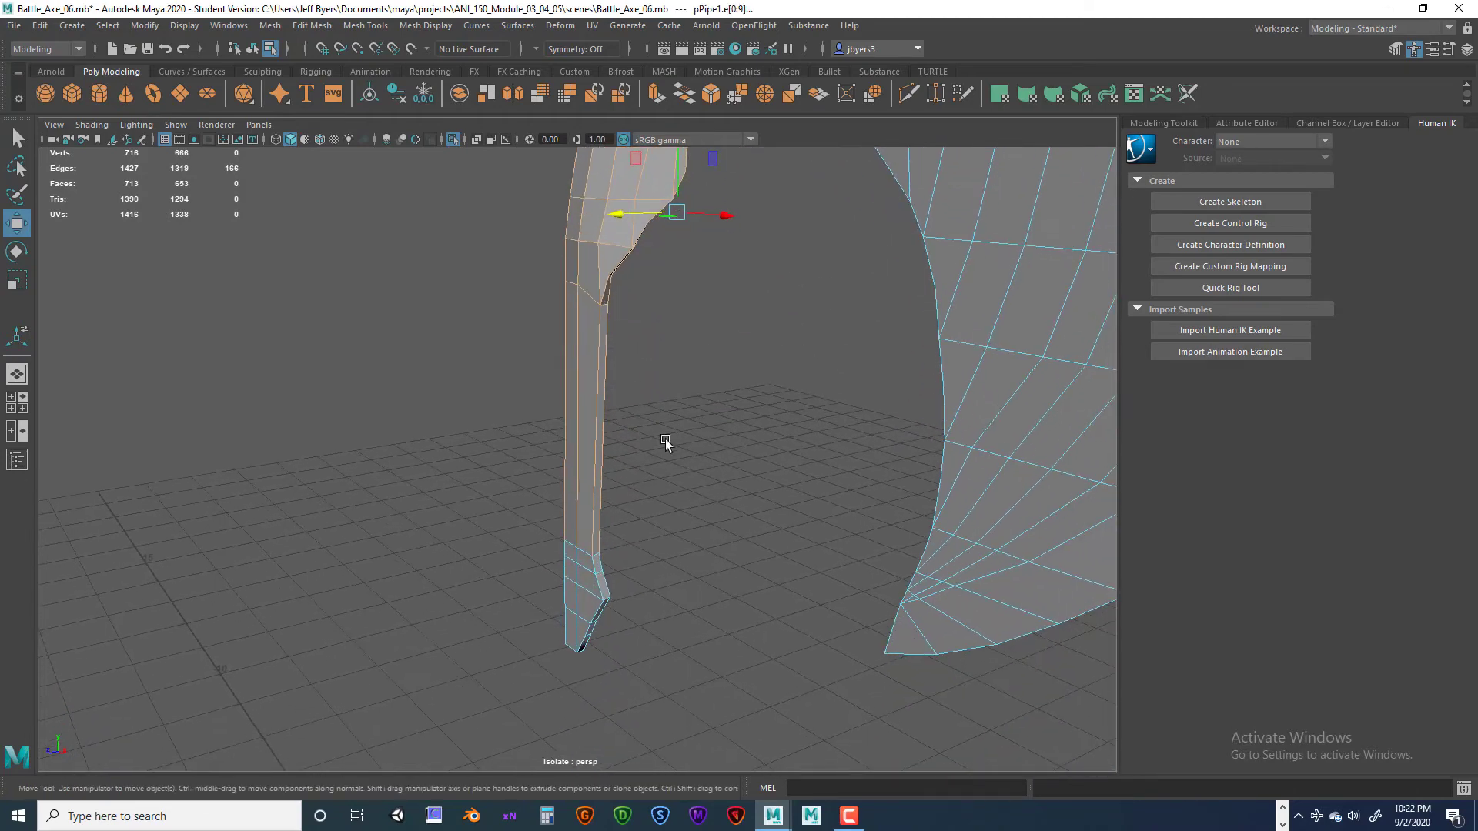
left_click_drag(551, 459, 606, 482, "alt")
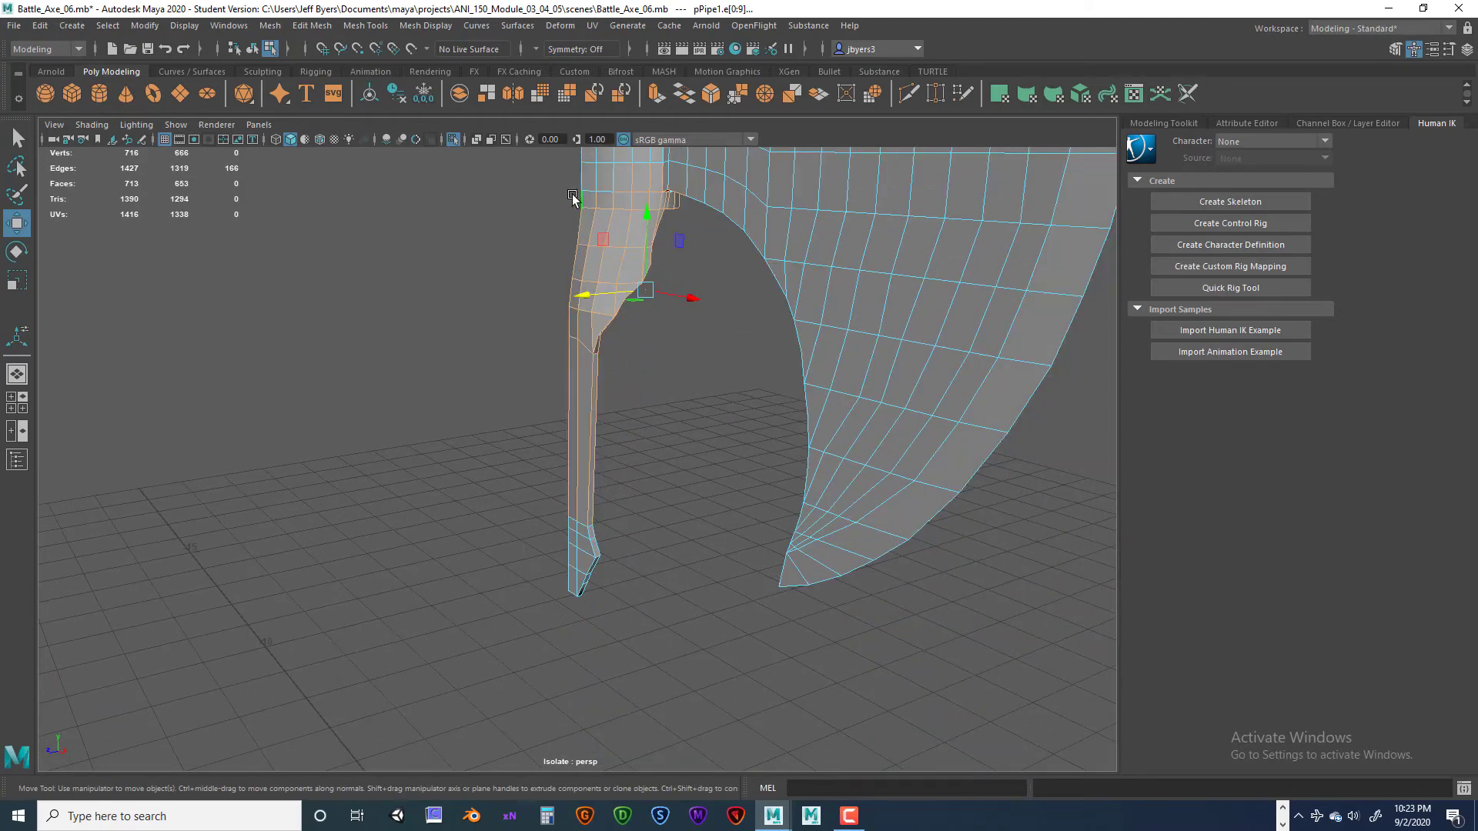
left_click_drag(634, 236, 645, 658)
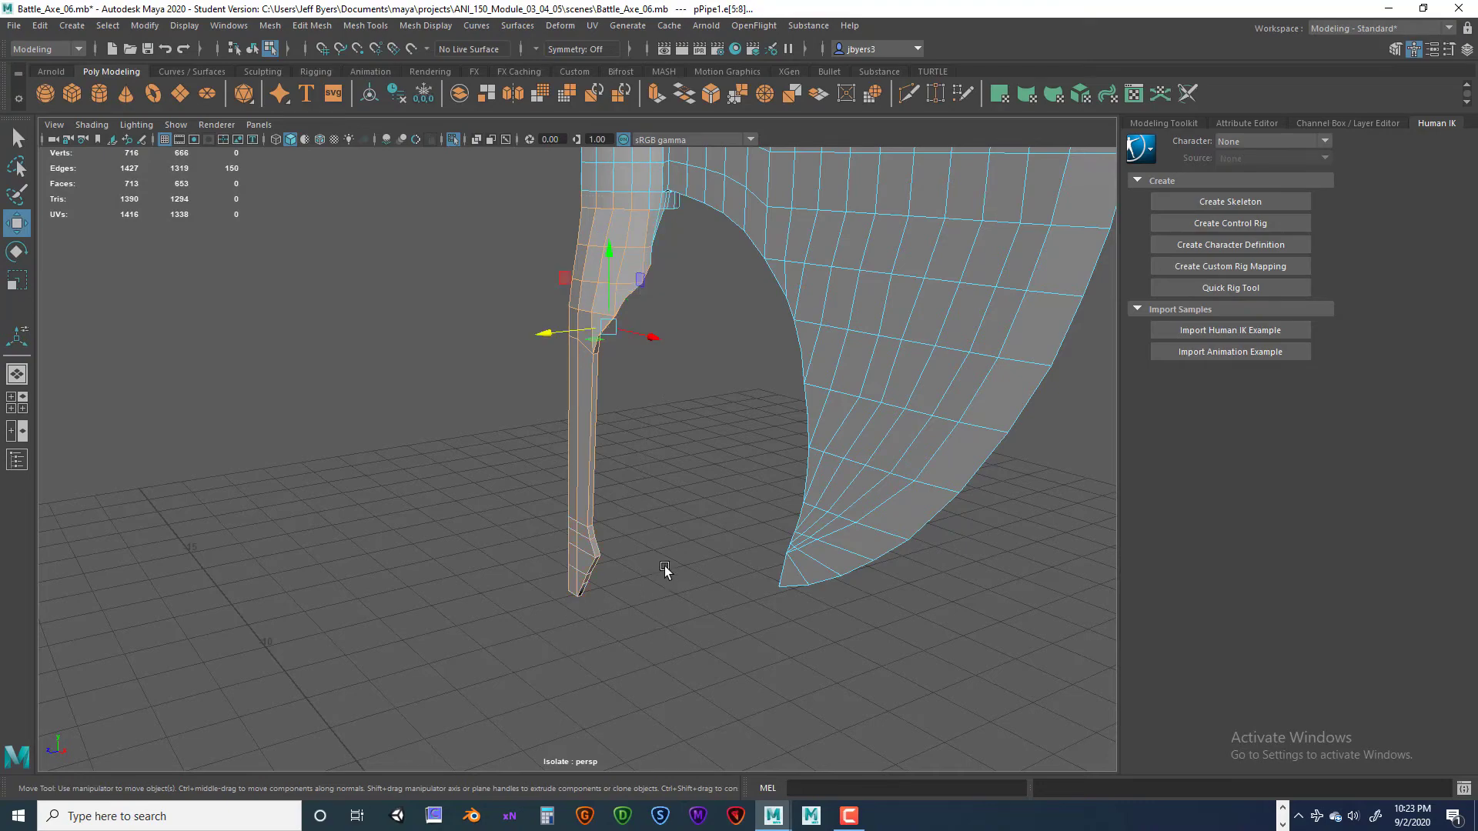
scroll(688, 425, "up", 3)
left_click_drag(689, 425, 603, 615, "alt")
scroll(583, 604, "up", 5)
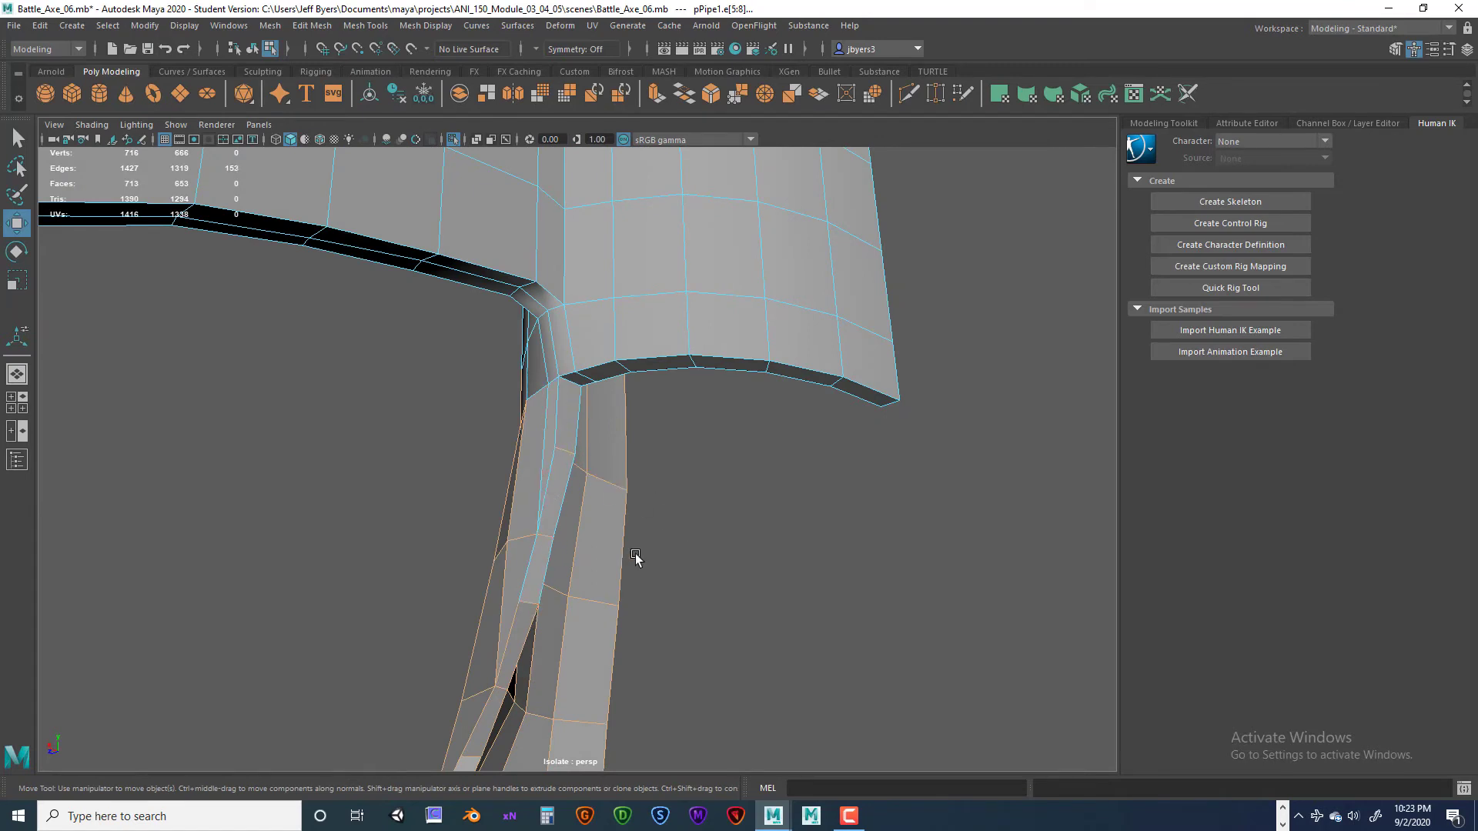
left_click_drag(636, 556, 793, 546, "alt")
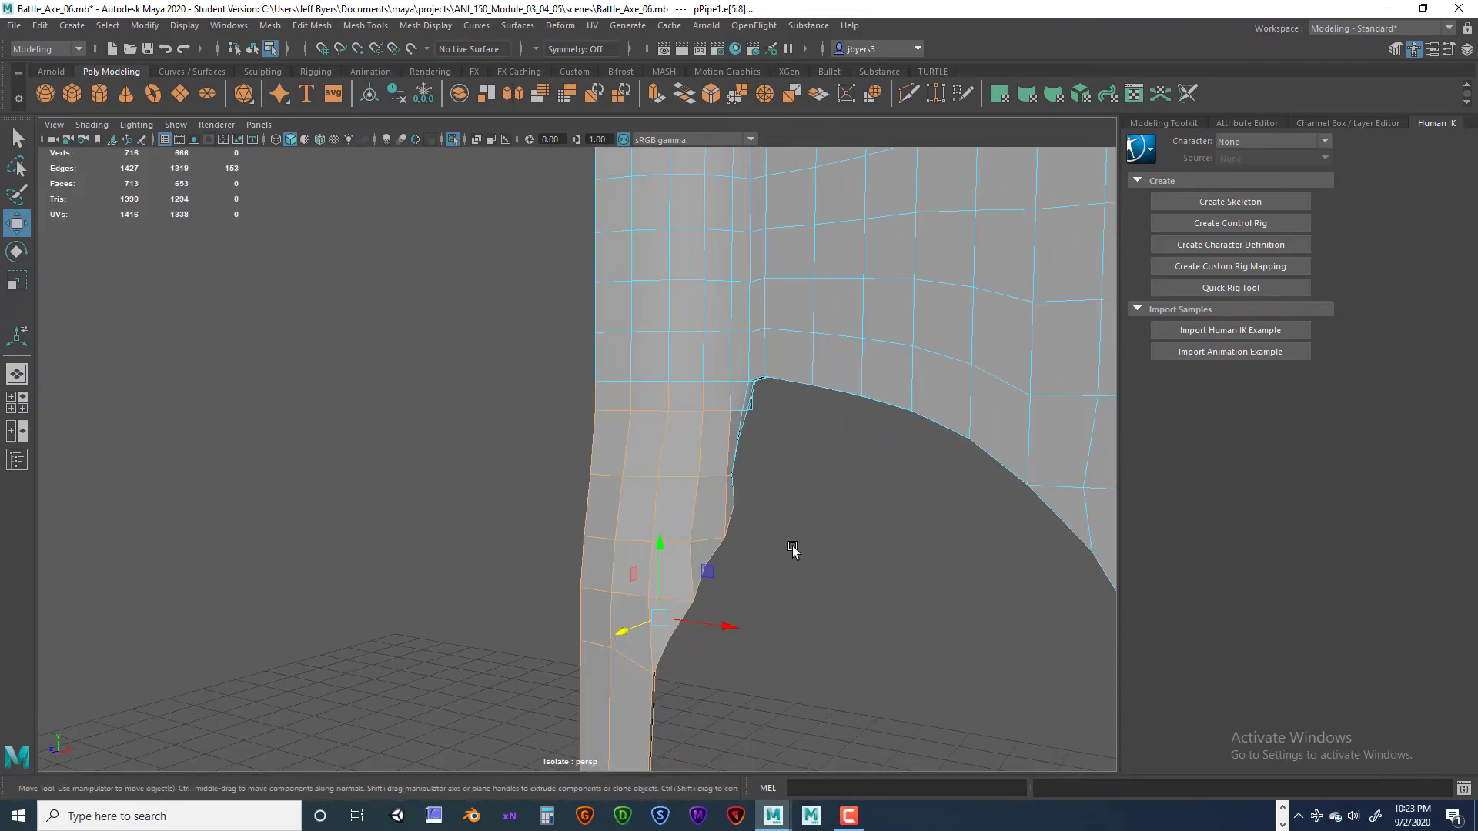
- In the front view, select all flap and strap edges and remove the socket edges above the flap from the selection
key("space")
key("space")
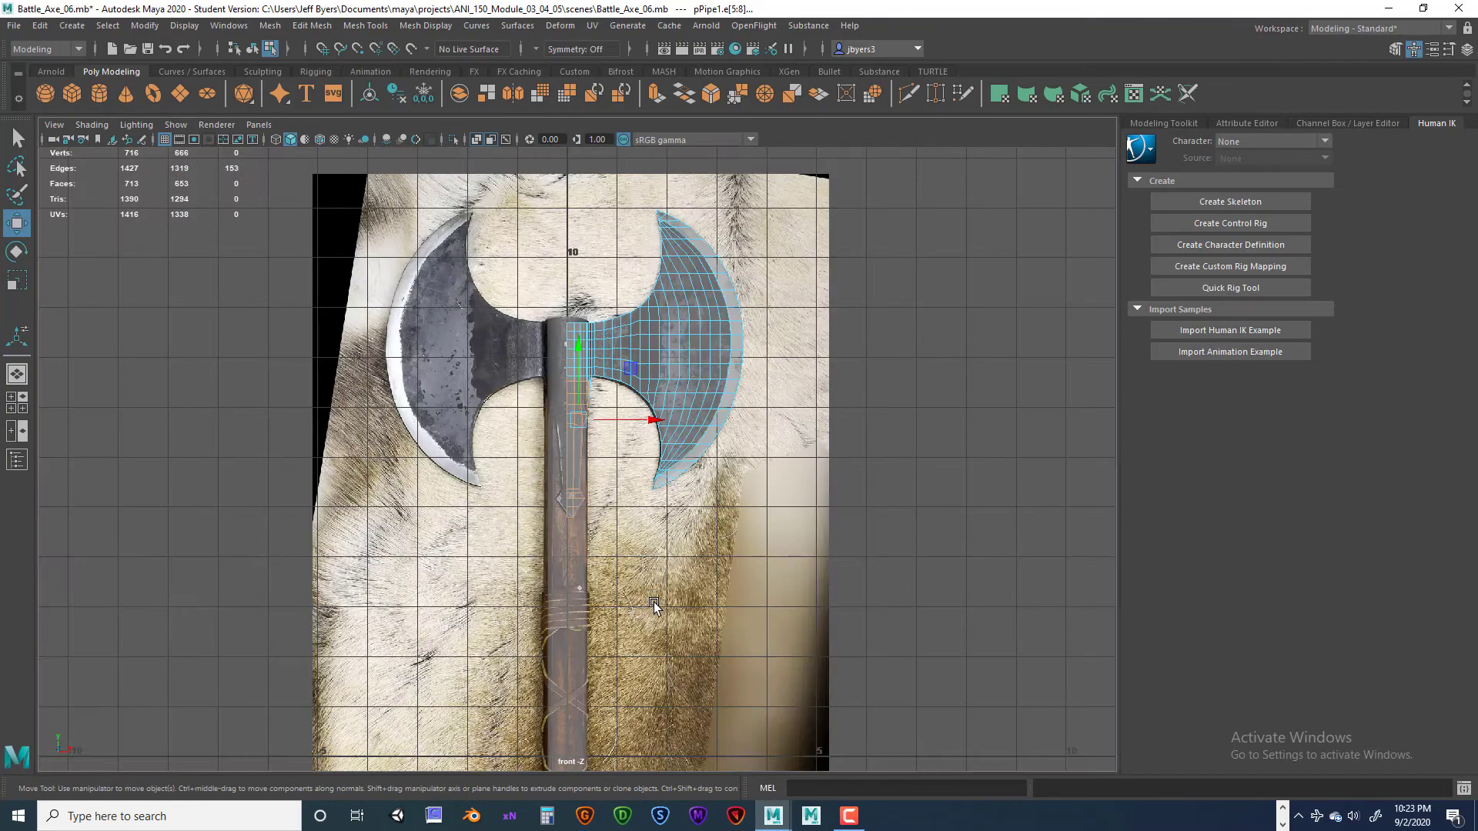
scroll(553, 451, "up", 4)
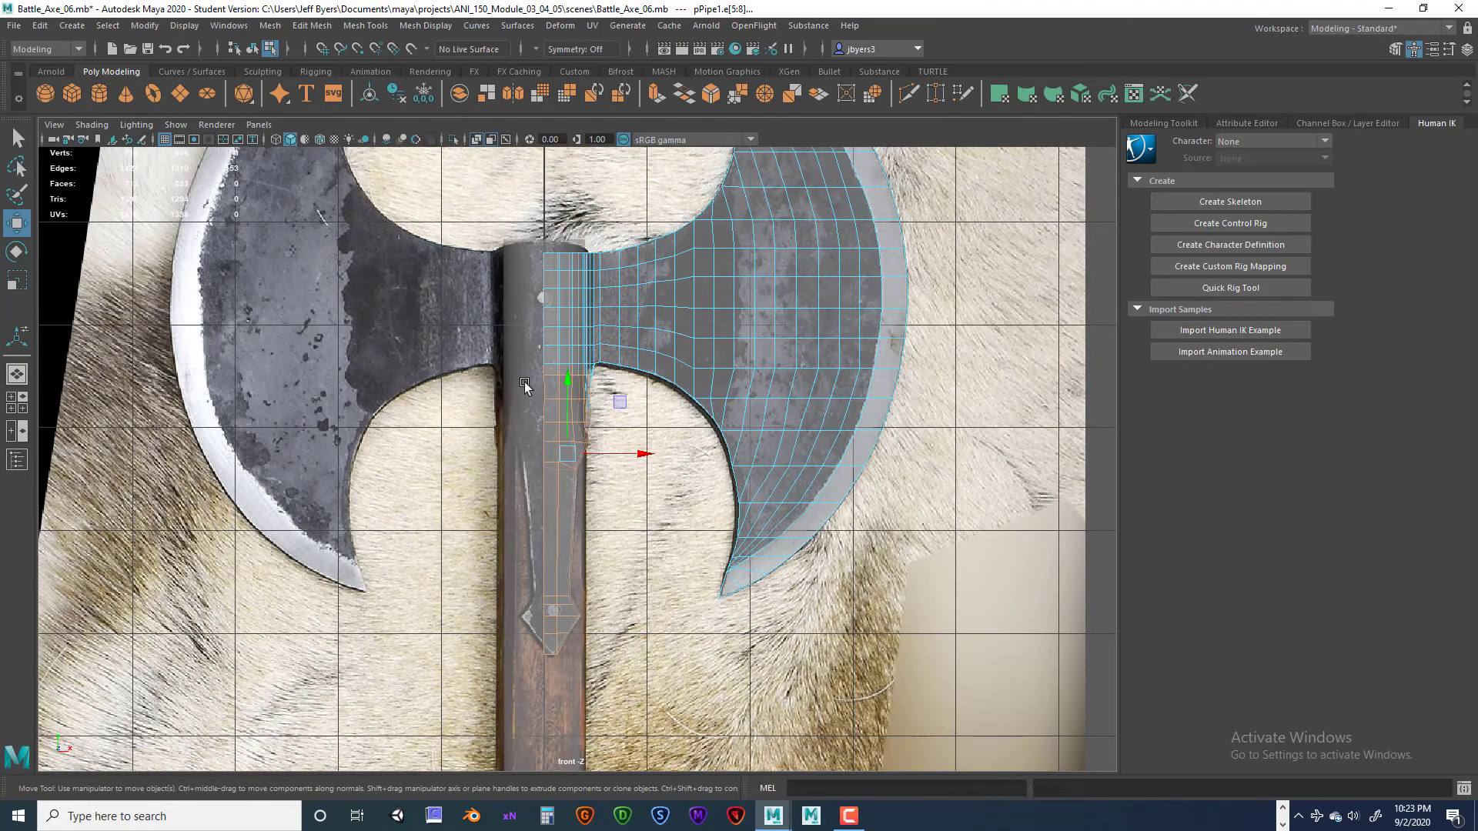
left_click_drag(524, 368, 601, 682)
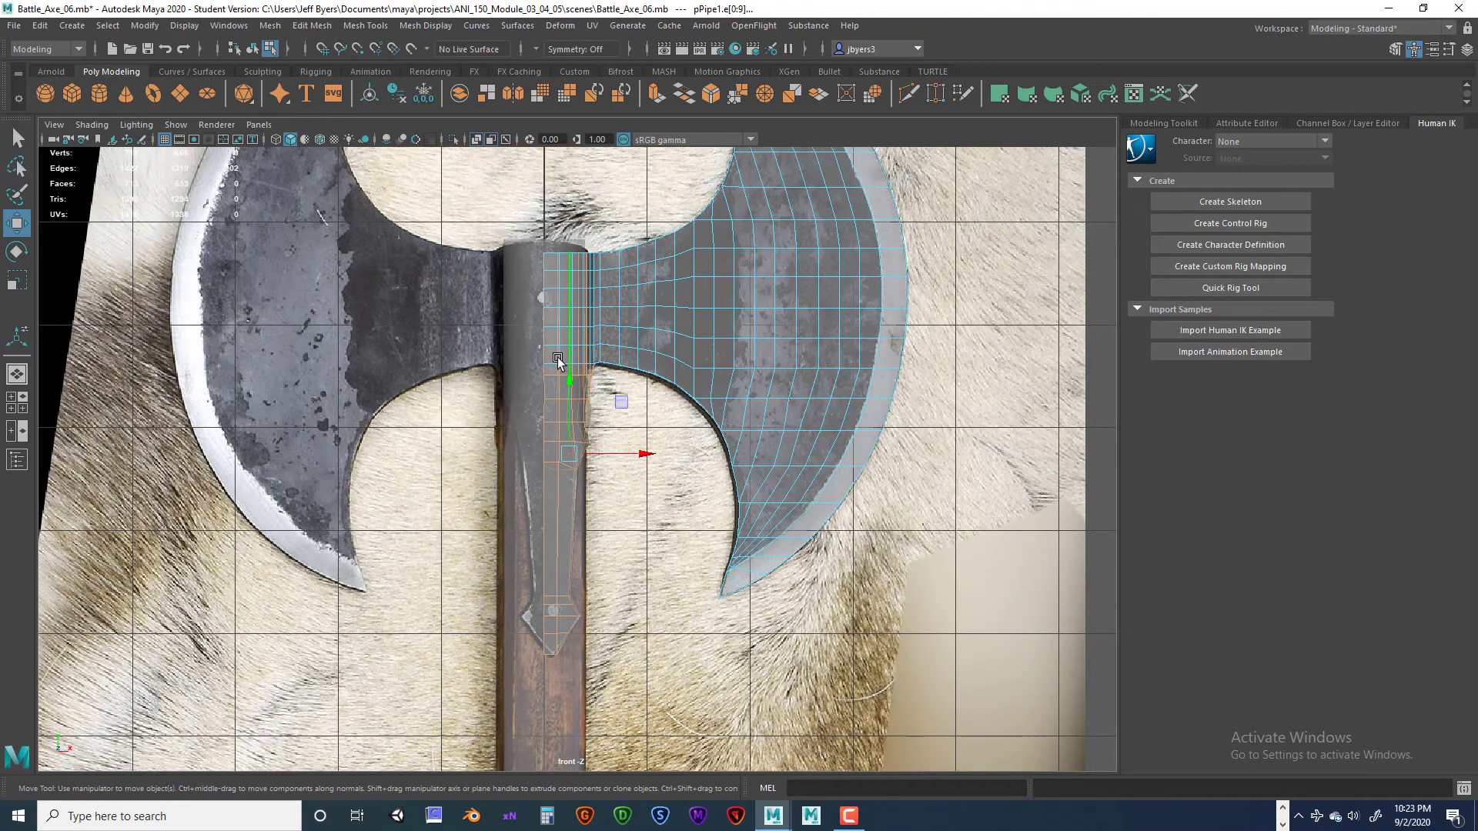
left_click_drag(503, 222, 656, 368)
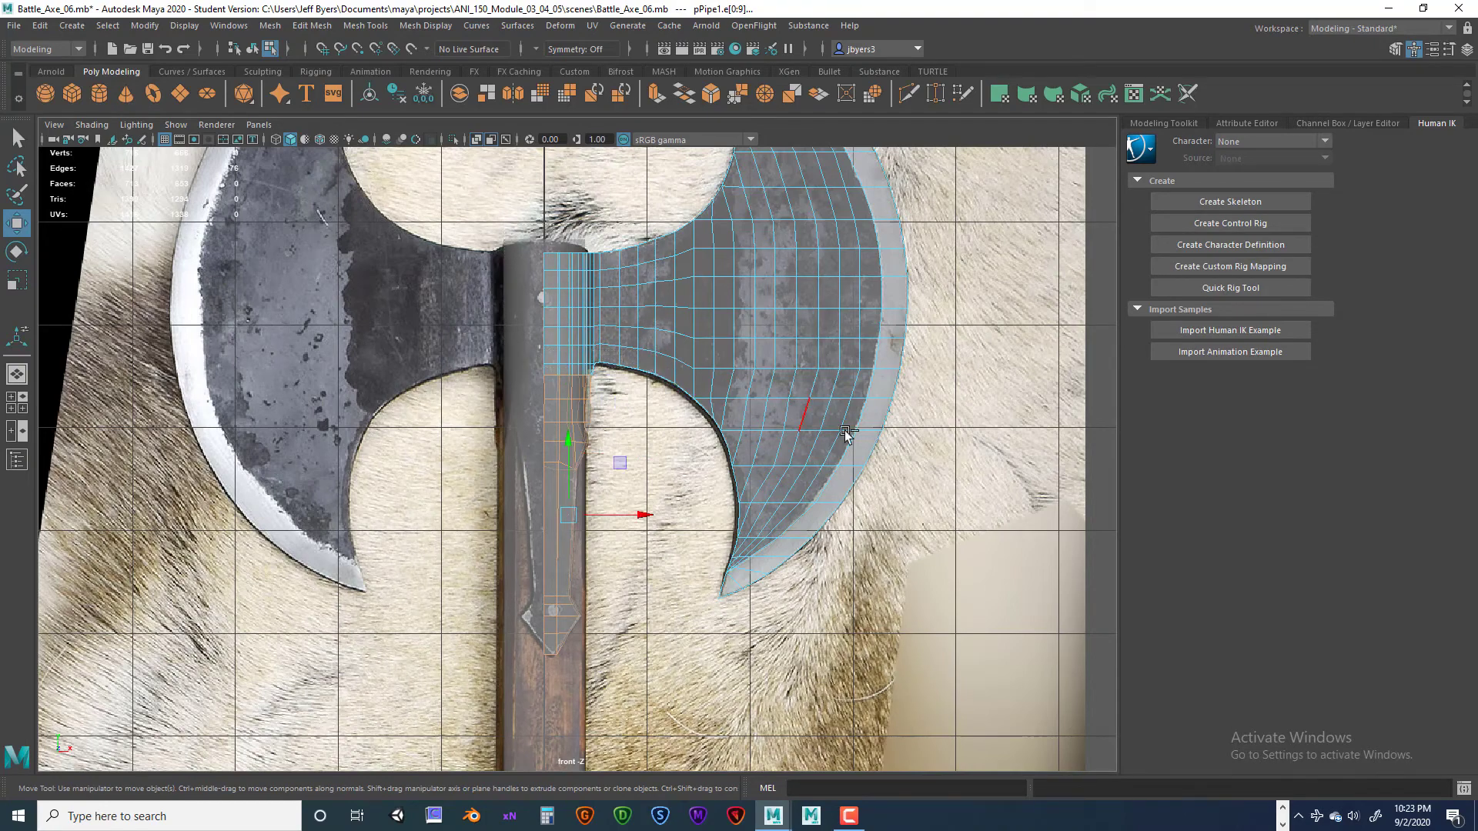
- Back in the perspective view, deselect the edges around the socket's lower rim beside the flap
key("space")
key("space")
left_click_drag(784, 436, 516, 515, "alt")
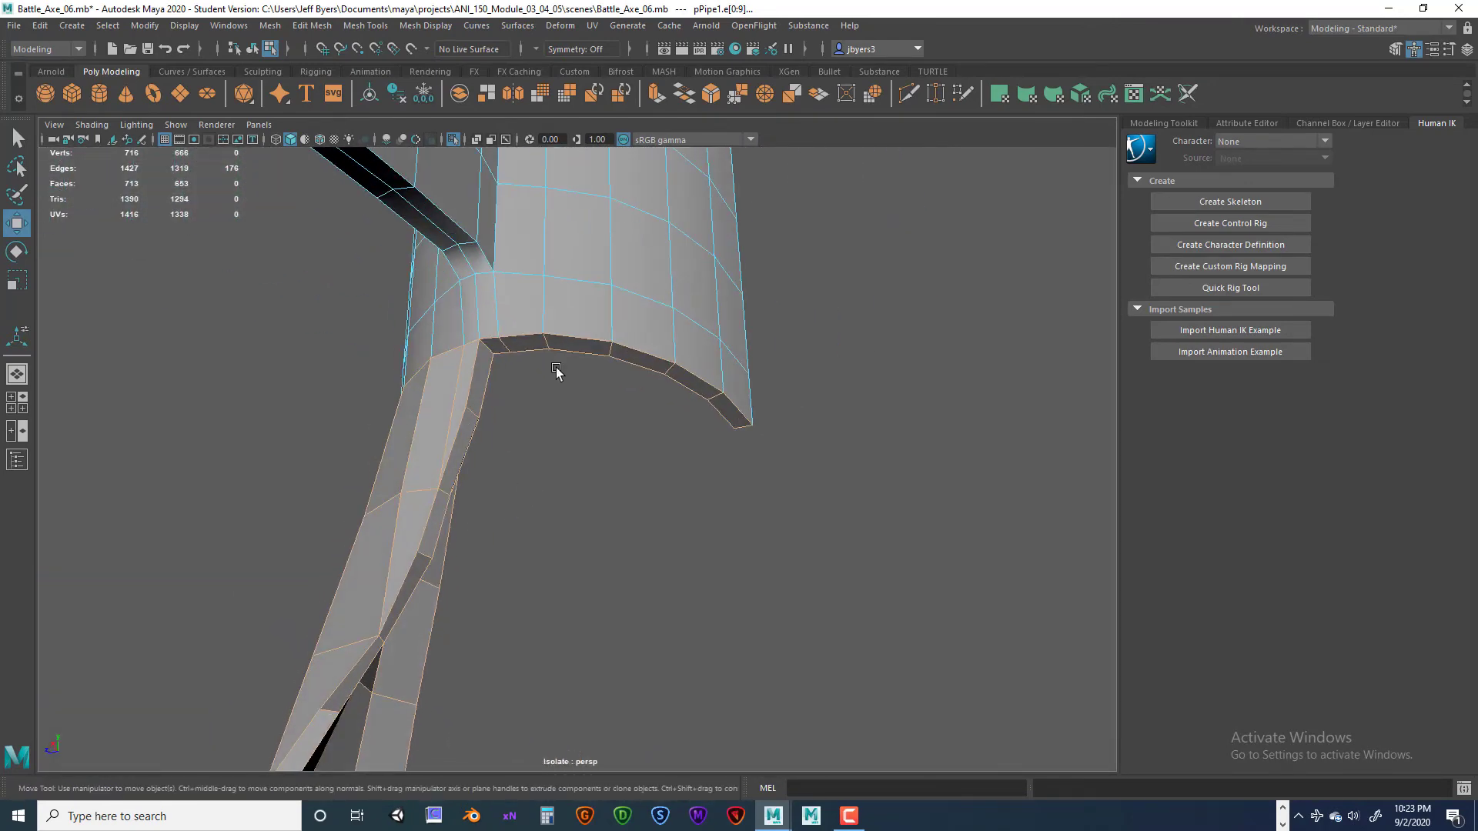
left_click_drag(558, 370, 564, 322, "alt")
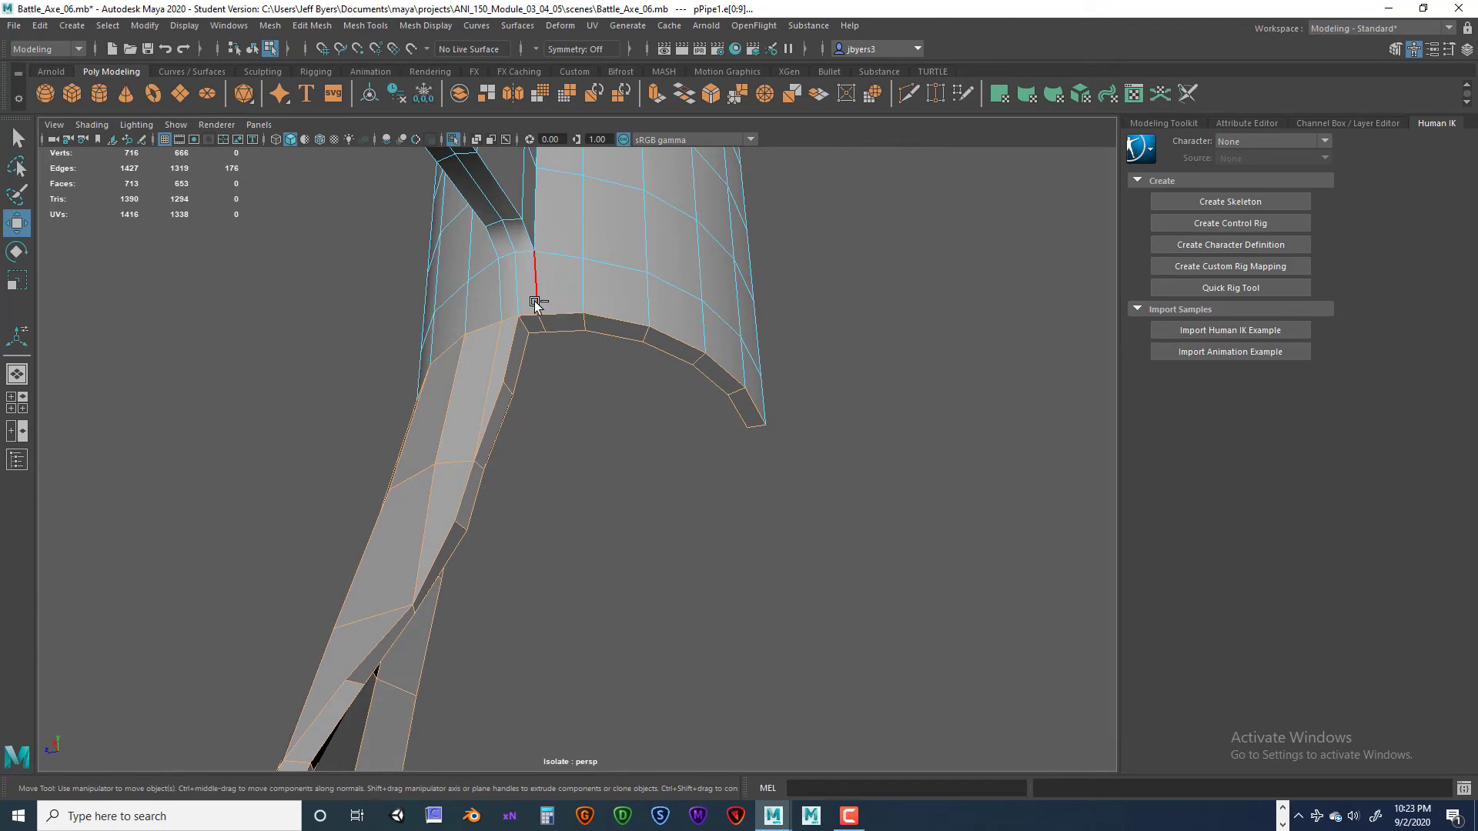
left_click_drag(563, 348, 563, 348, "ctrl")
- Deselect the corner edges along the flap's side thickness down to the strap joint
left_click_drag(737, 475, 590, 402, "alt")
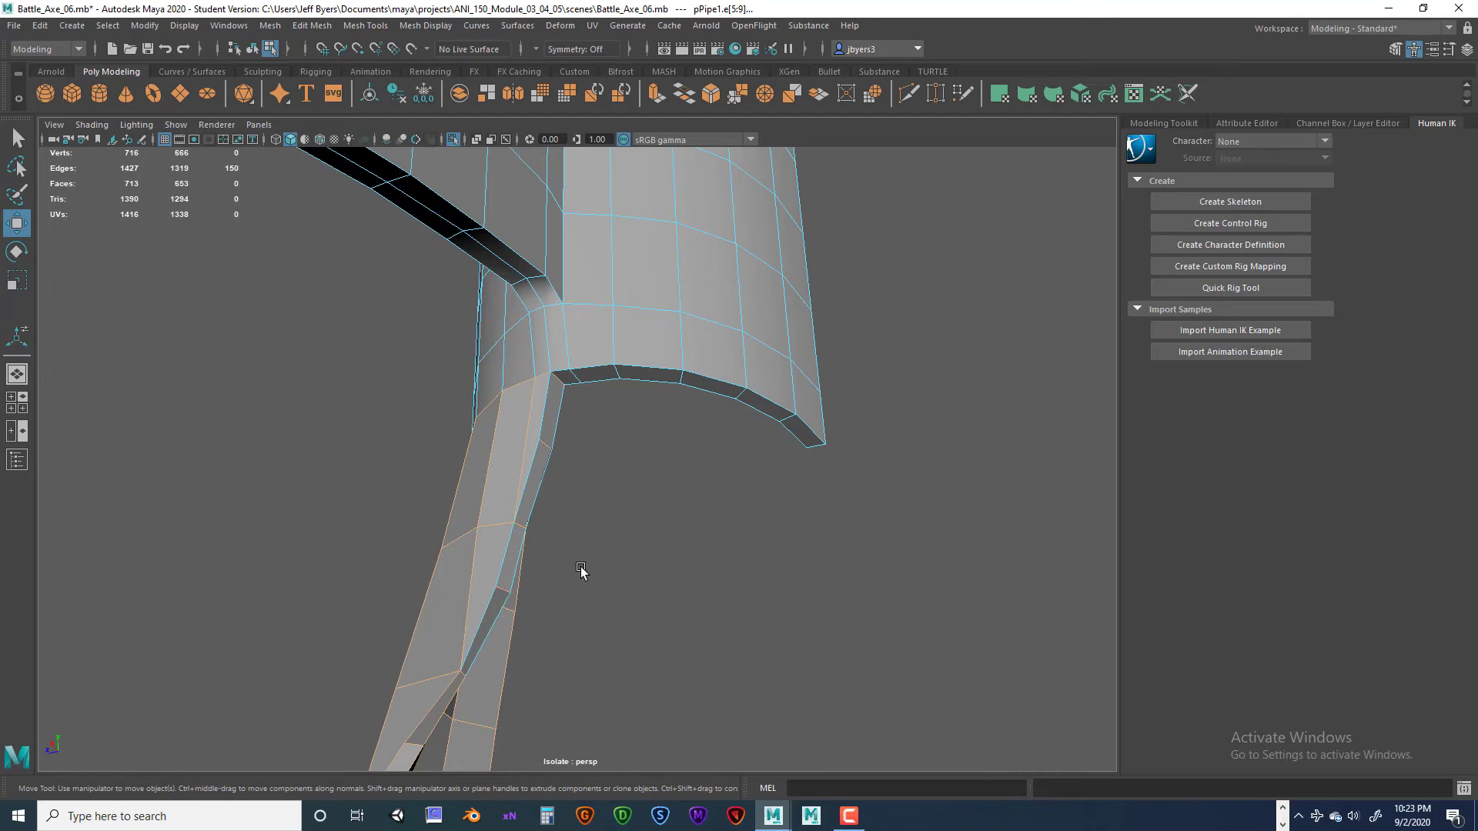
left_click_drag(581, 569, 709, 413, "alt")
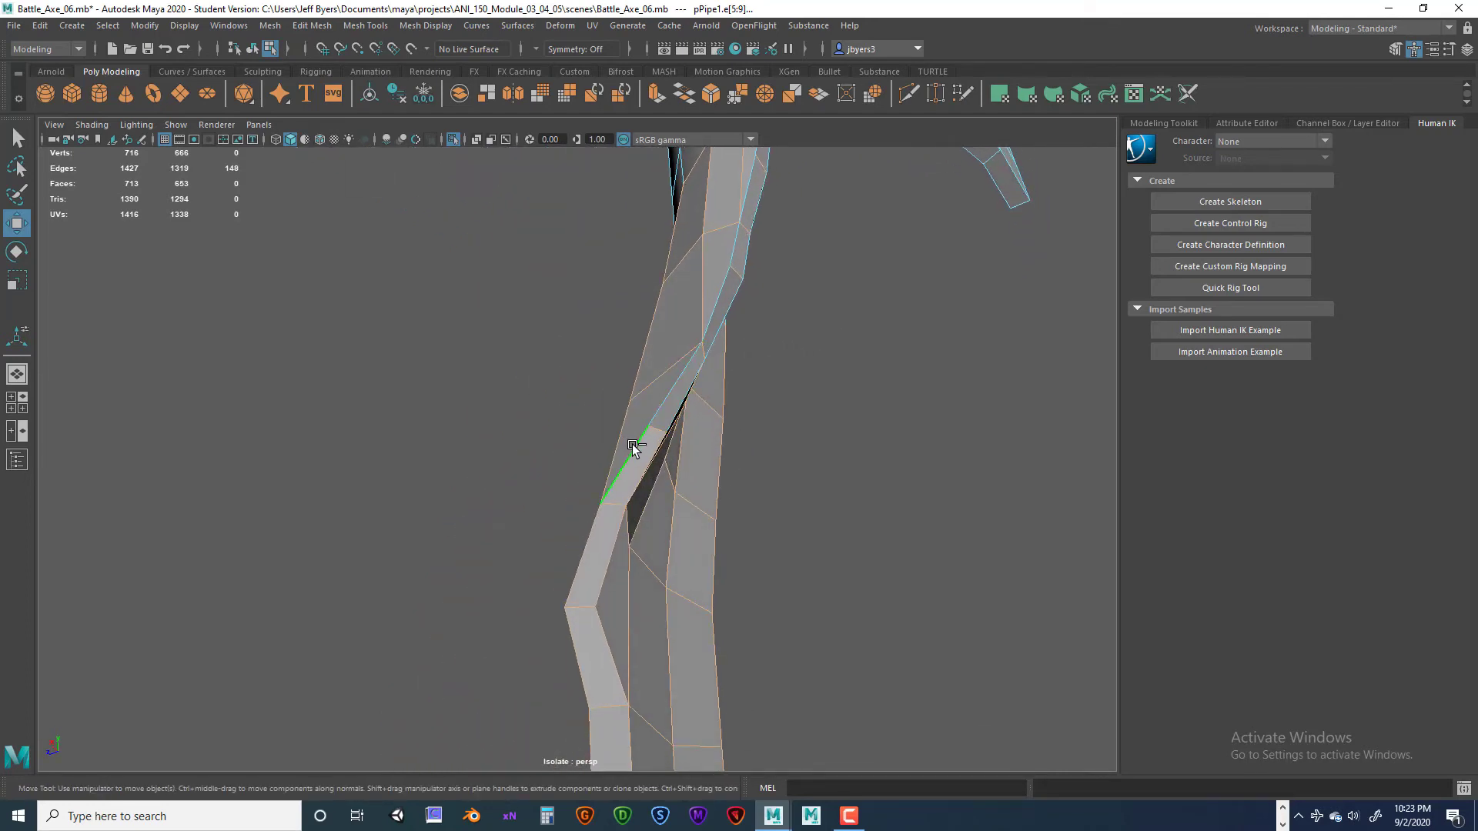
left_click_drag(633, 447, 475, 455)
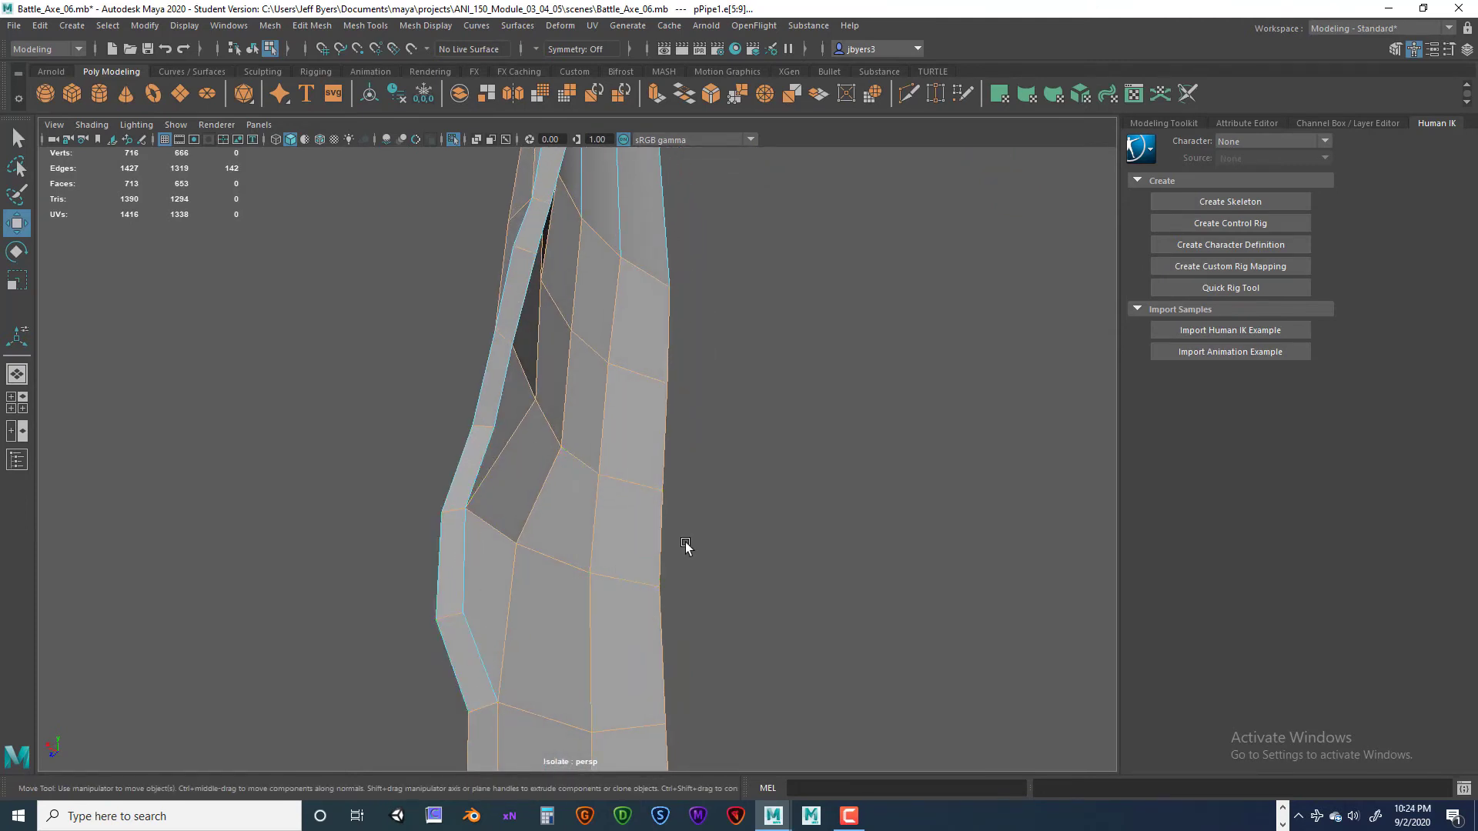
left_click_drag(686, 545, 898, 331, "alt")
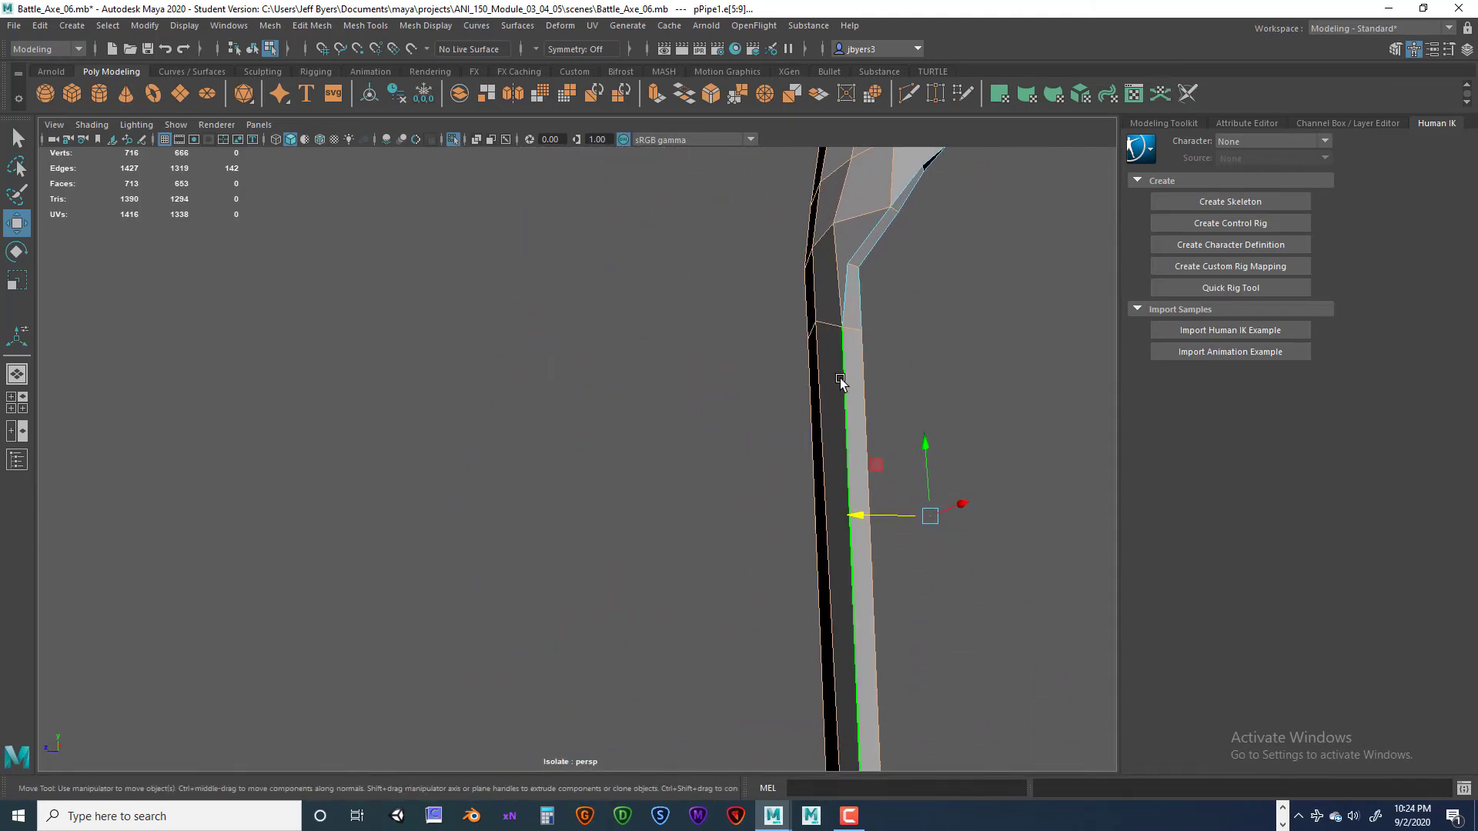
- Deselect the corner edges along the strap's side and around the arrowhead outline to the tip
left_click_drag(864, 386, 835, 412, "alt")
middle_click_drag(835, 411, 910, 196, "alt")
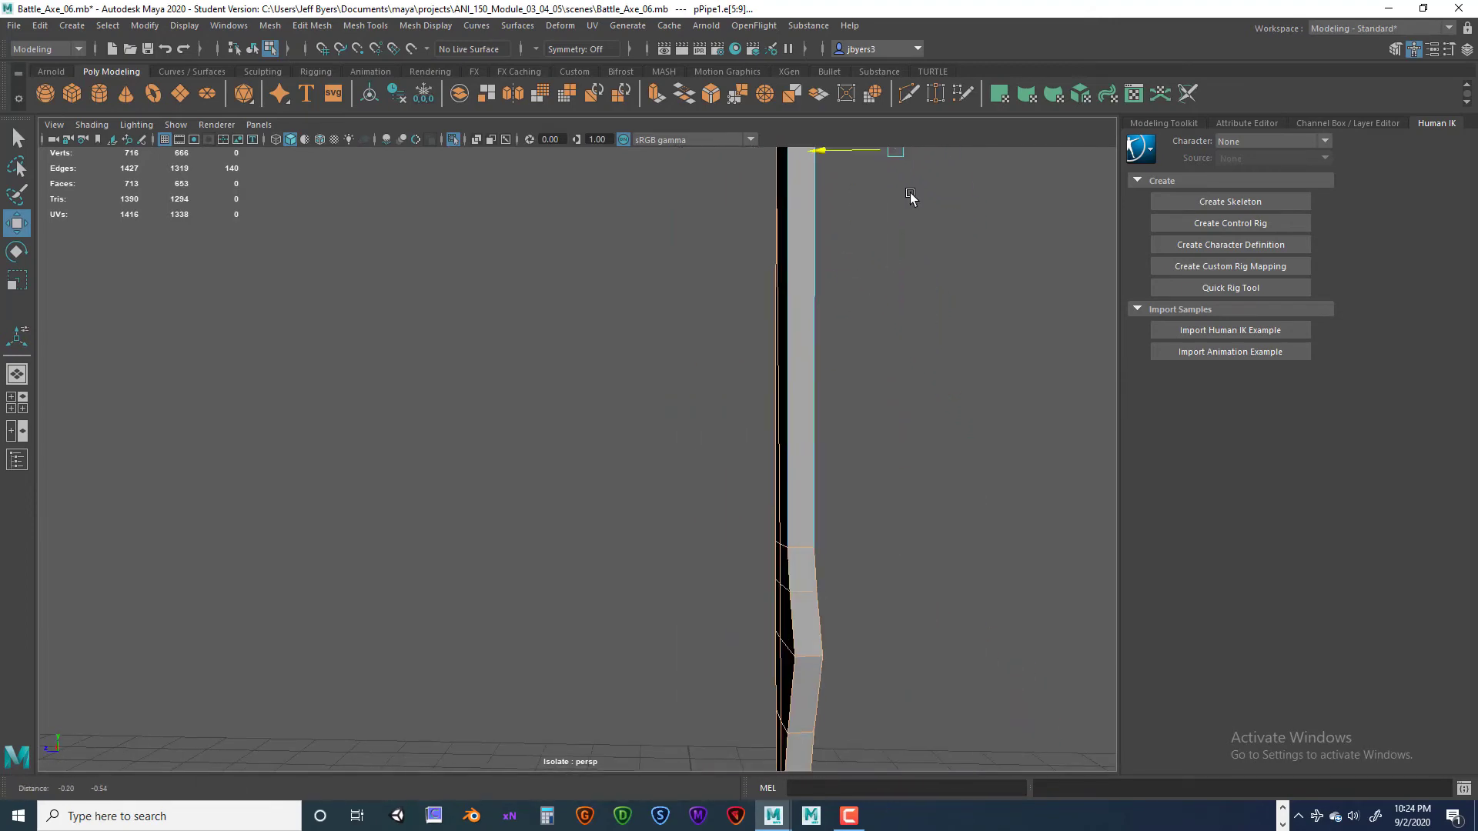
left_click_drag(911, 197, 894, 315, "alt")
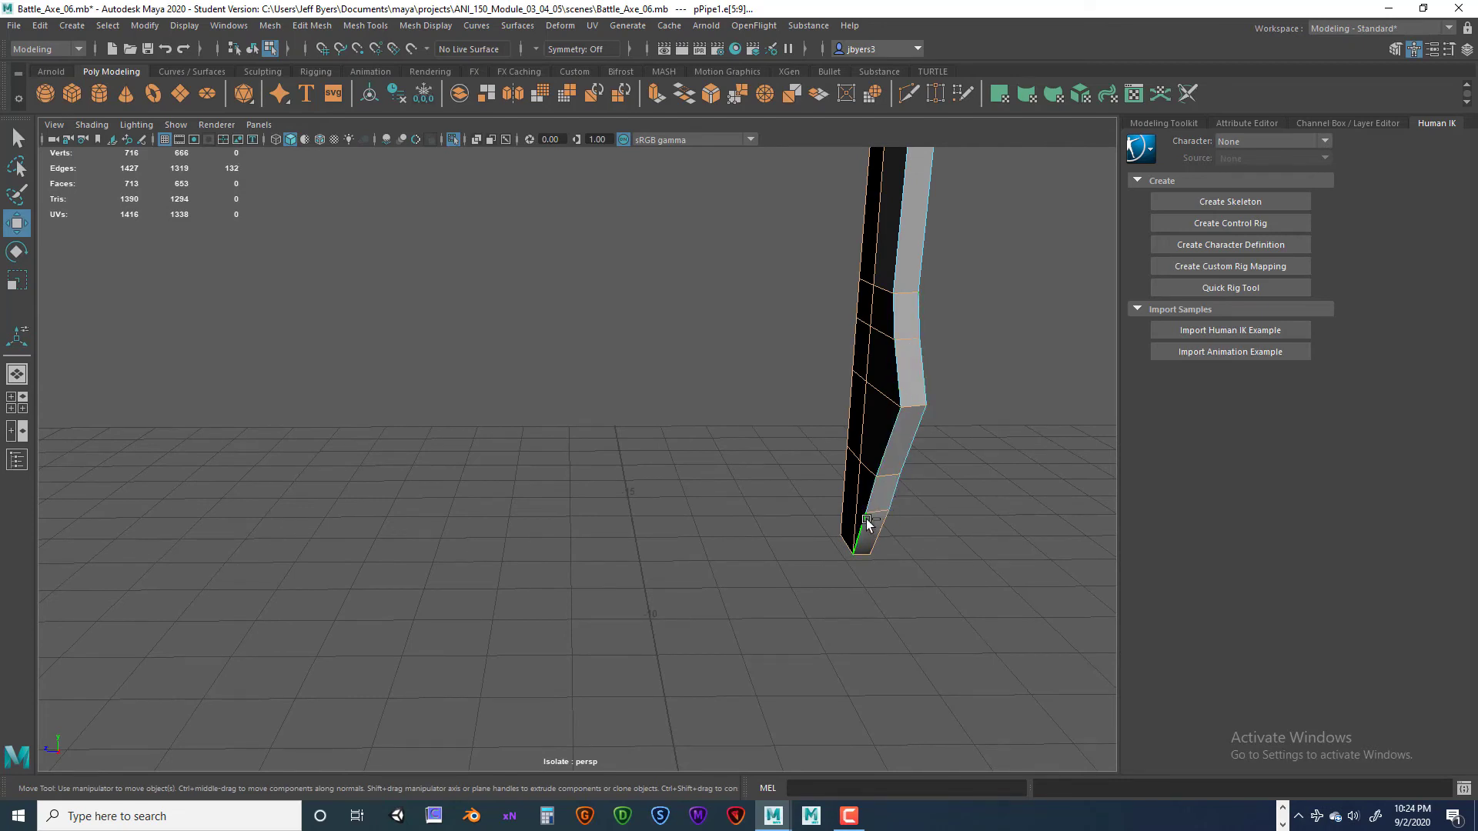
left_click_drag(894, 459, 700, 479, "alt")
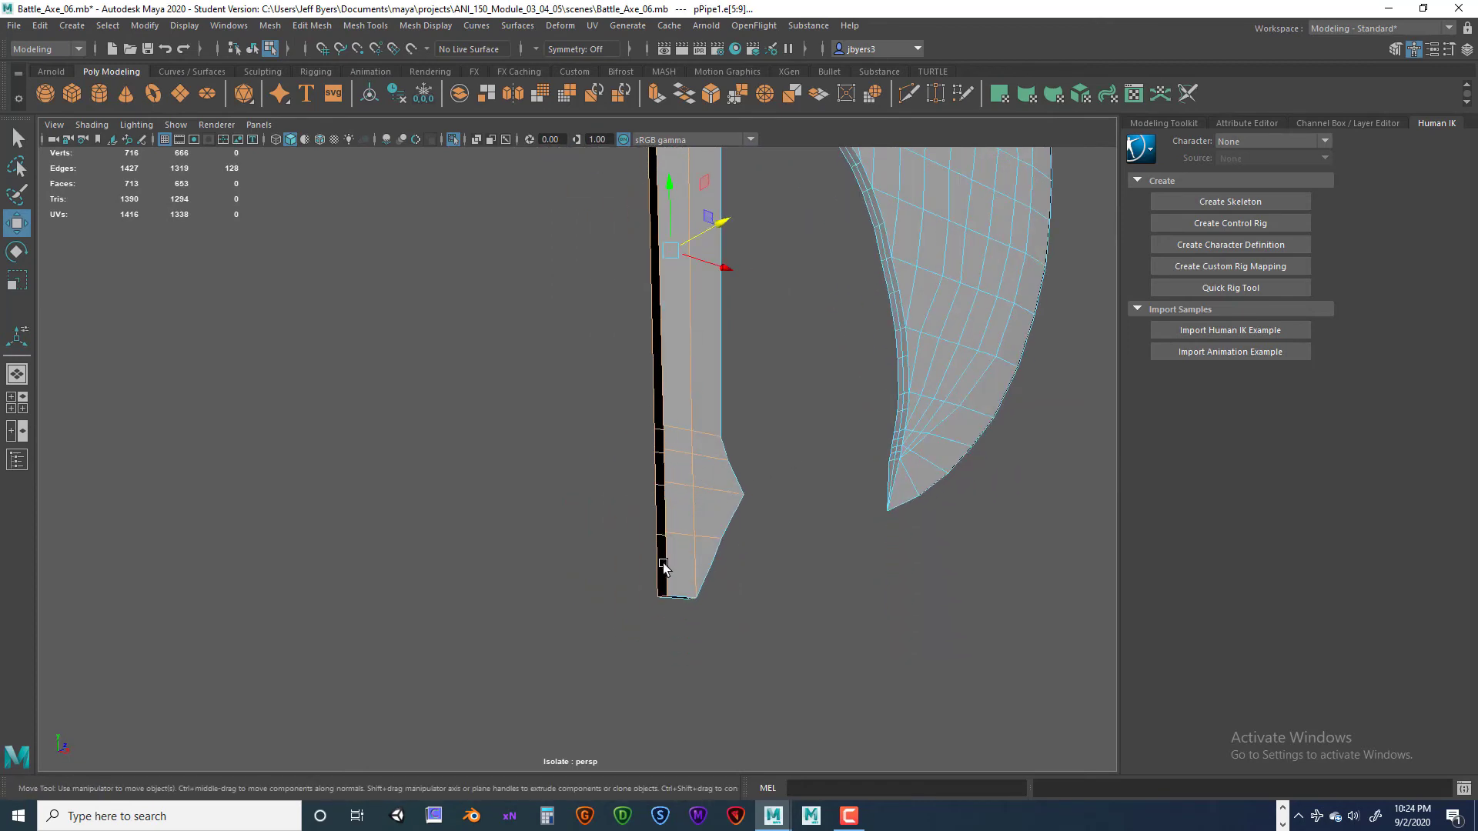
left_click_drag(732, 539, 593, 530, "alt")
- Apply Soften Edge to the selected flap and strap edges
key("space")
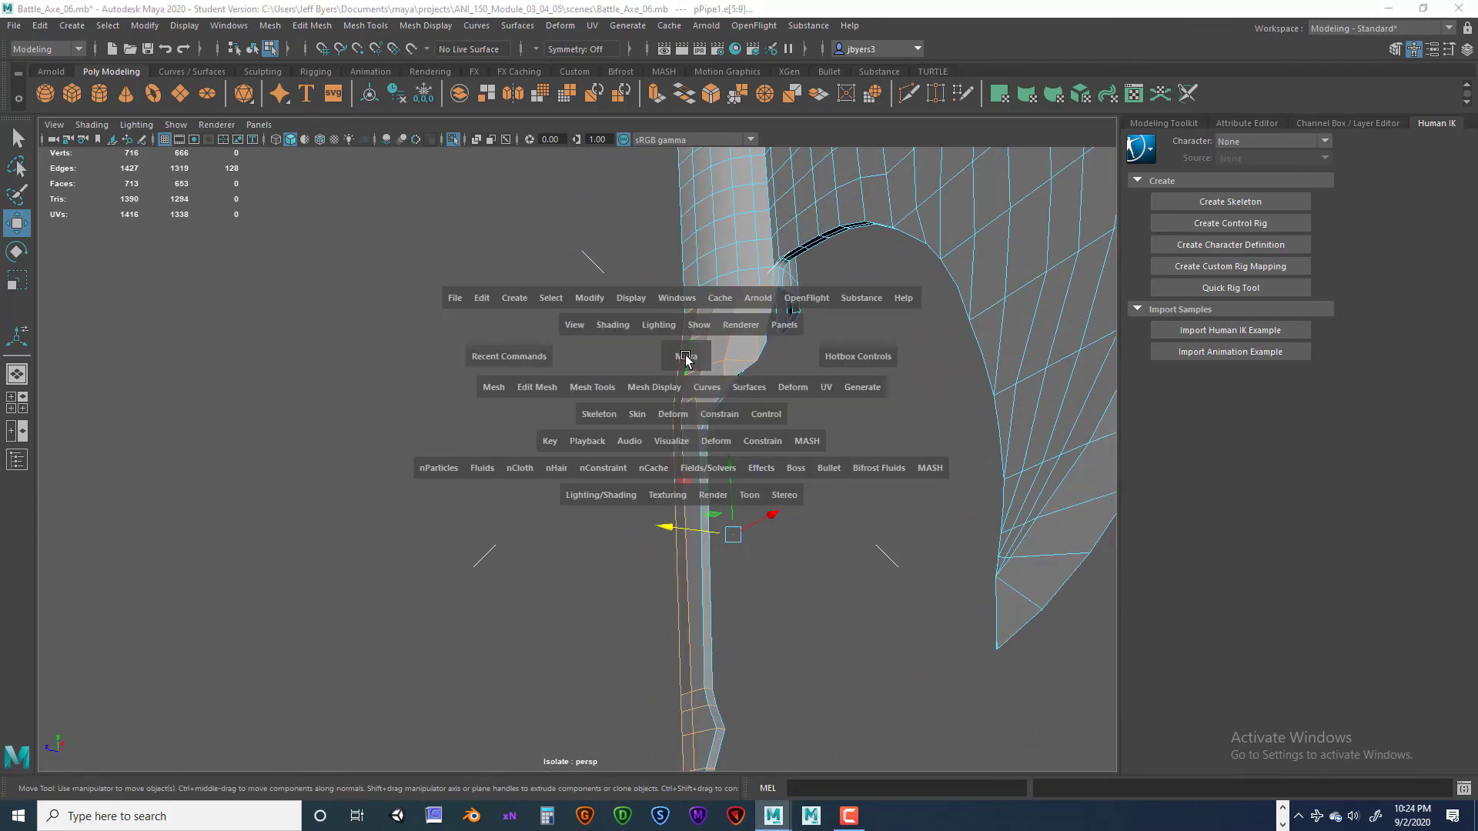
left_click(646, 388)
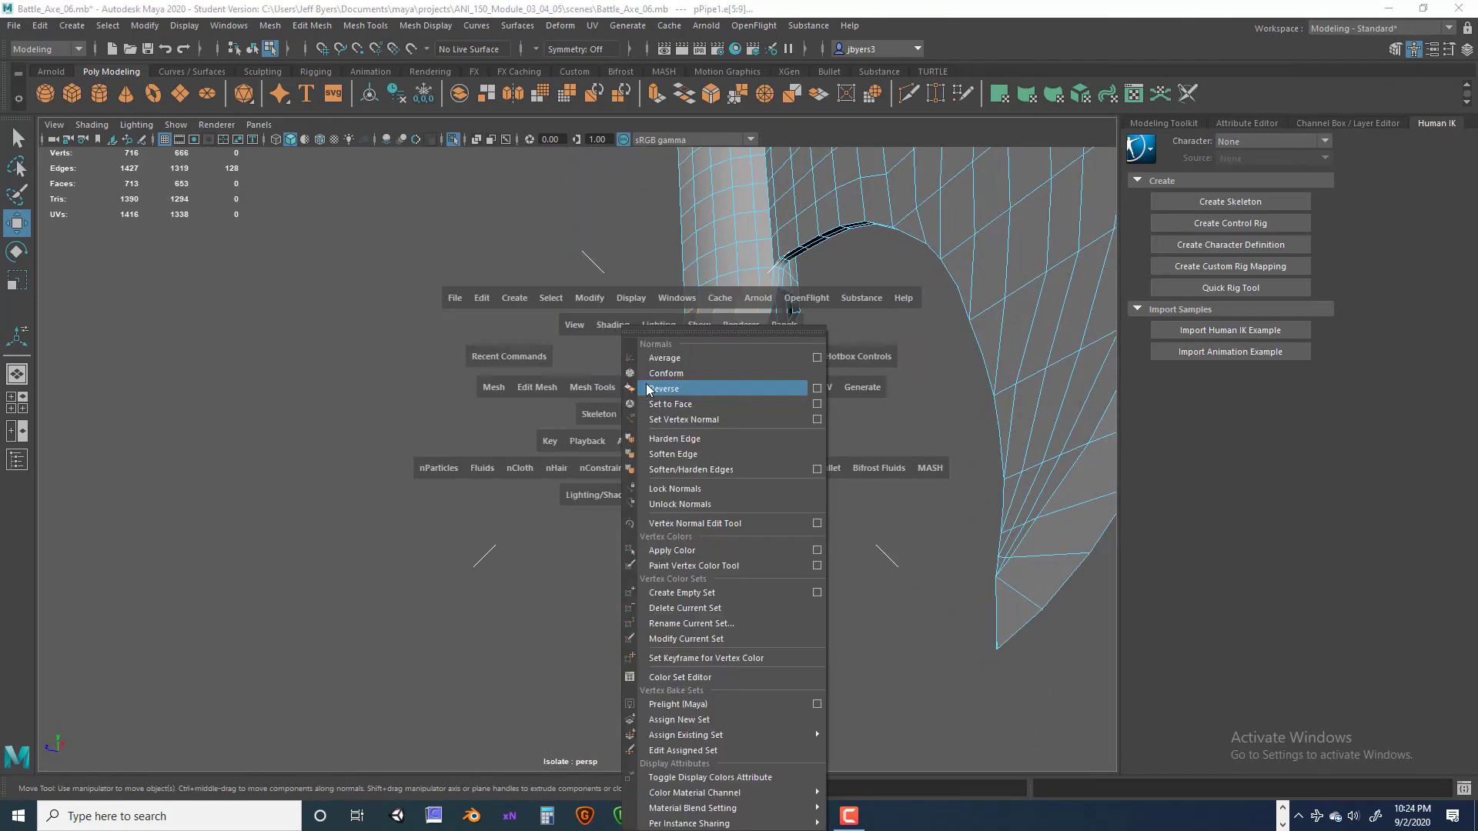
left_click(646, 389)
left_click(649, 387)
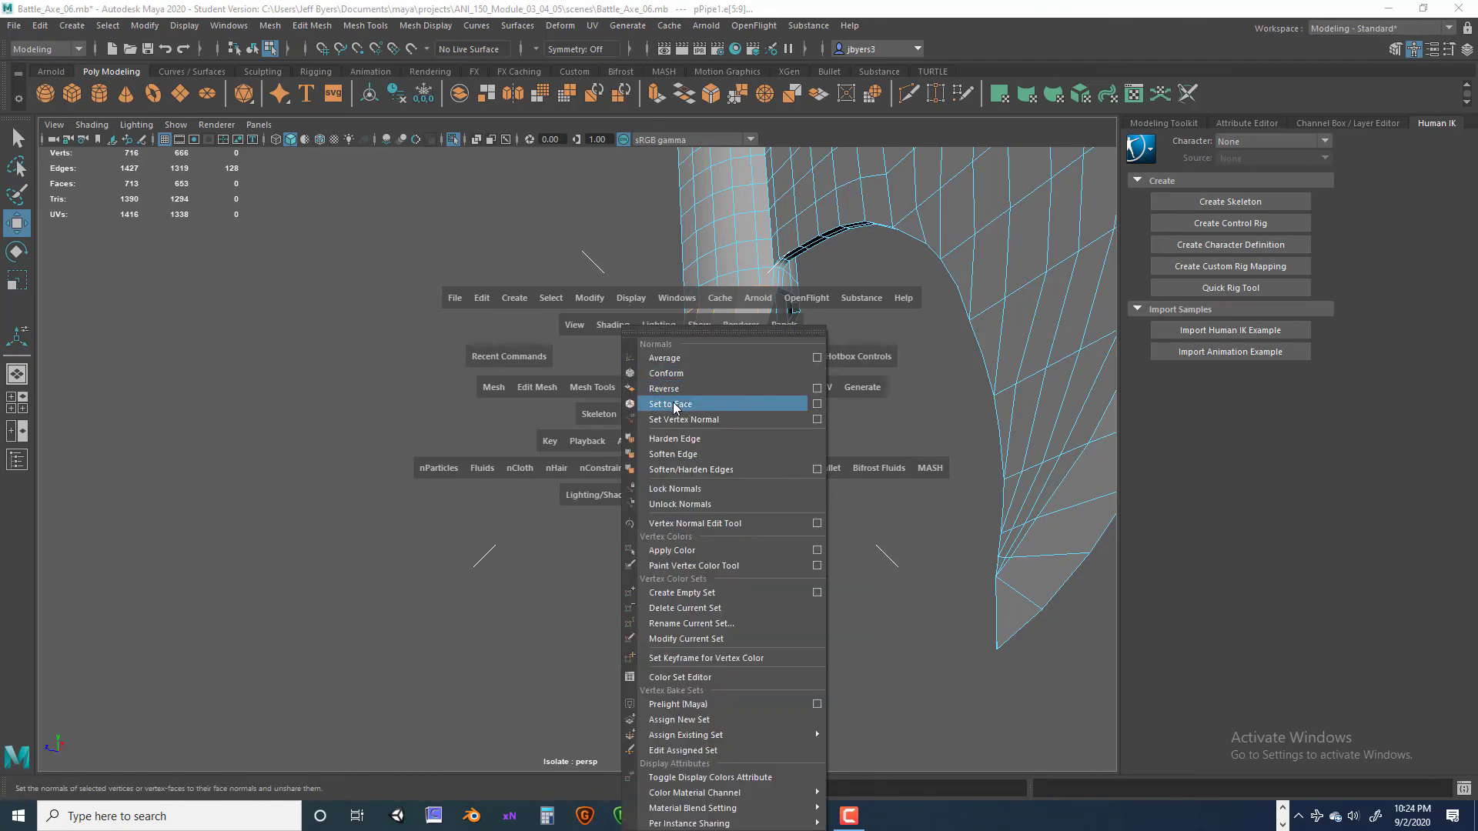
left_click(690, 460)
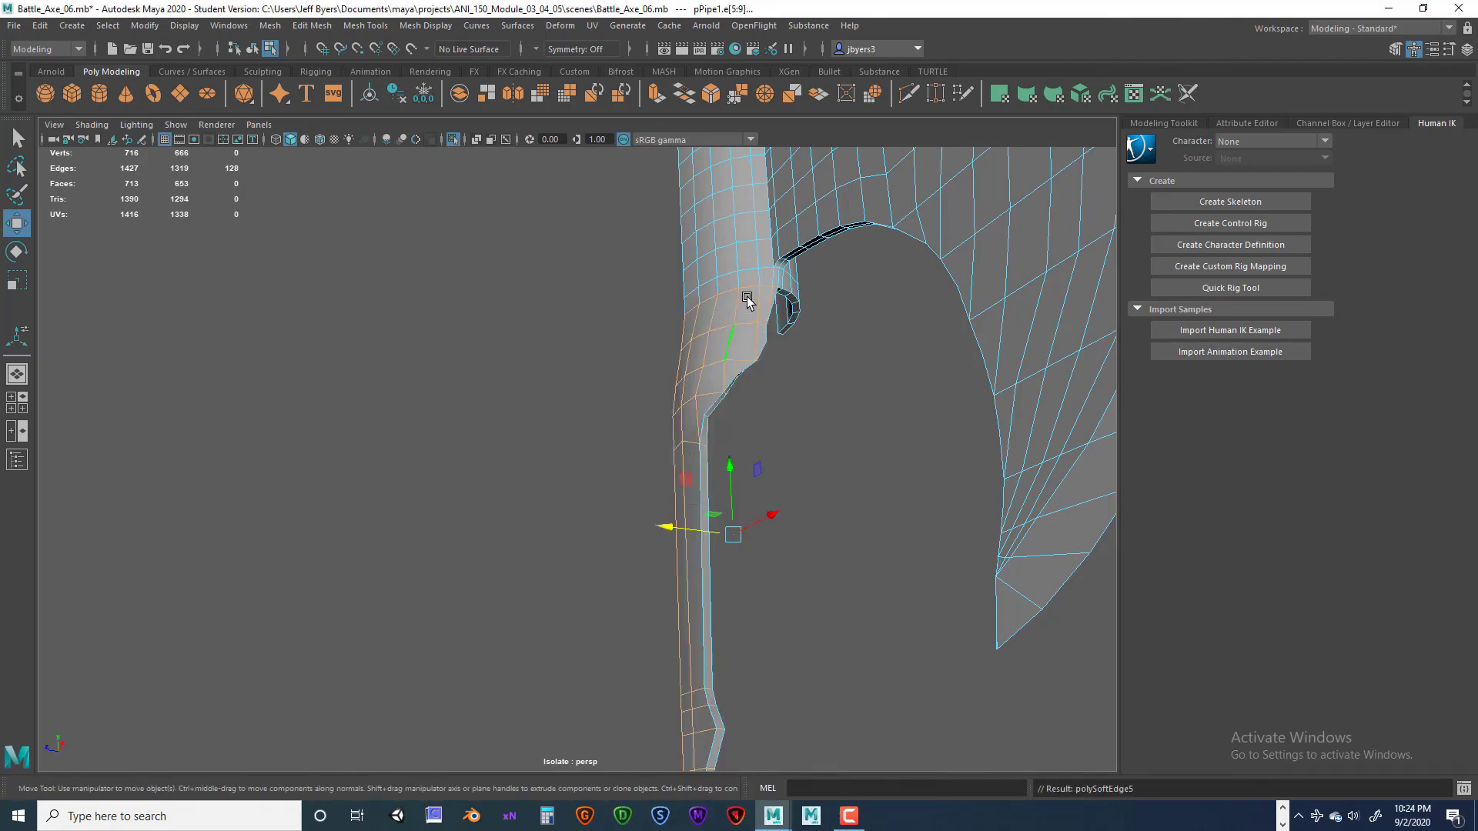
- Examine the softened shading of the flap and strap in object mode, including the inner side, and restore the edge selection
right_click_drag(747, 298, 737, 390)
left_click(808, 424)
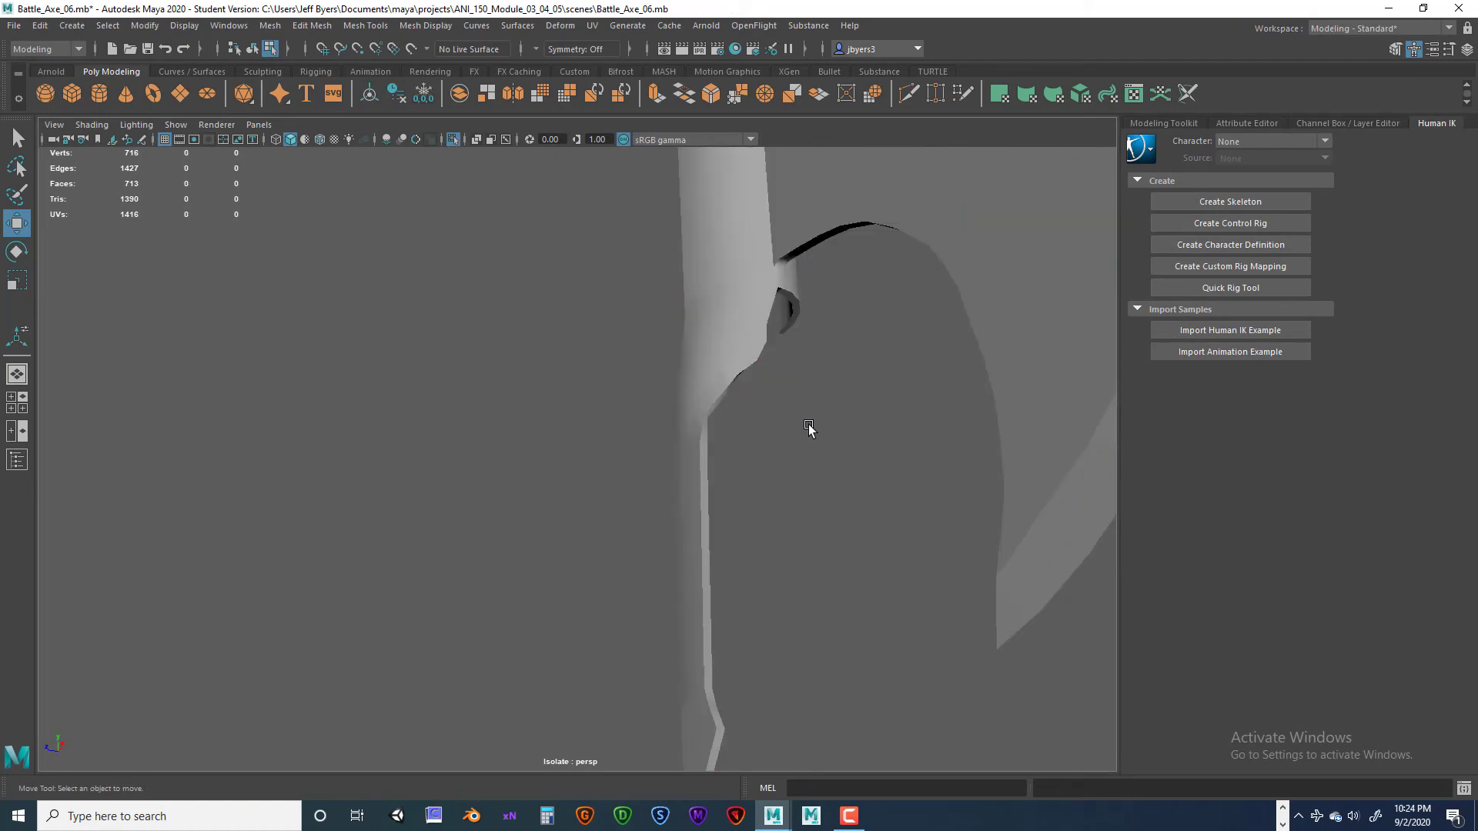
scroll(808, 473, "down", 10)
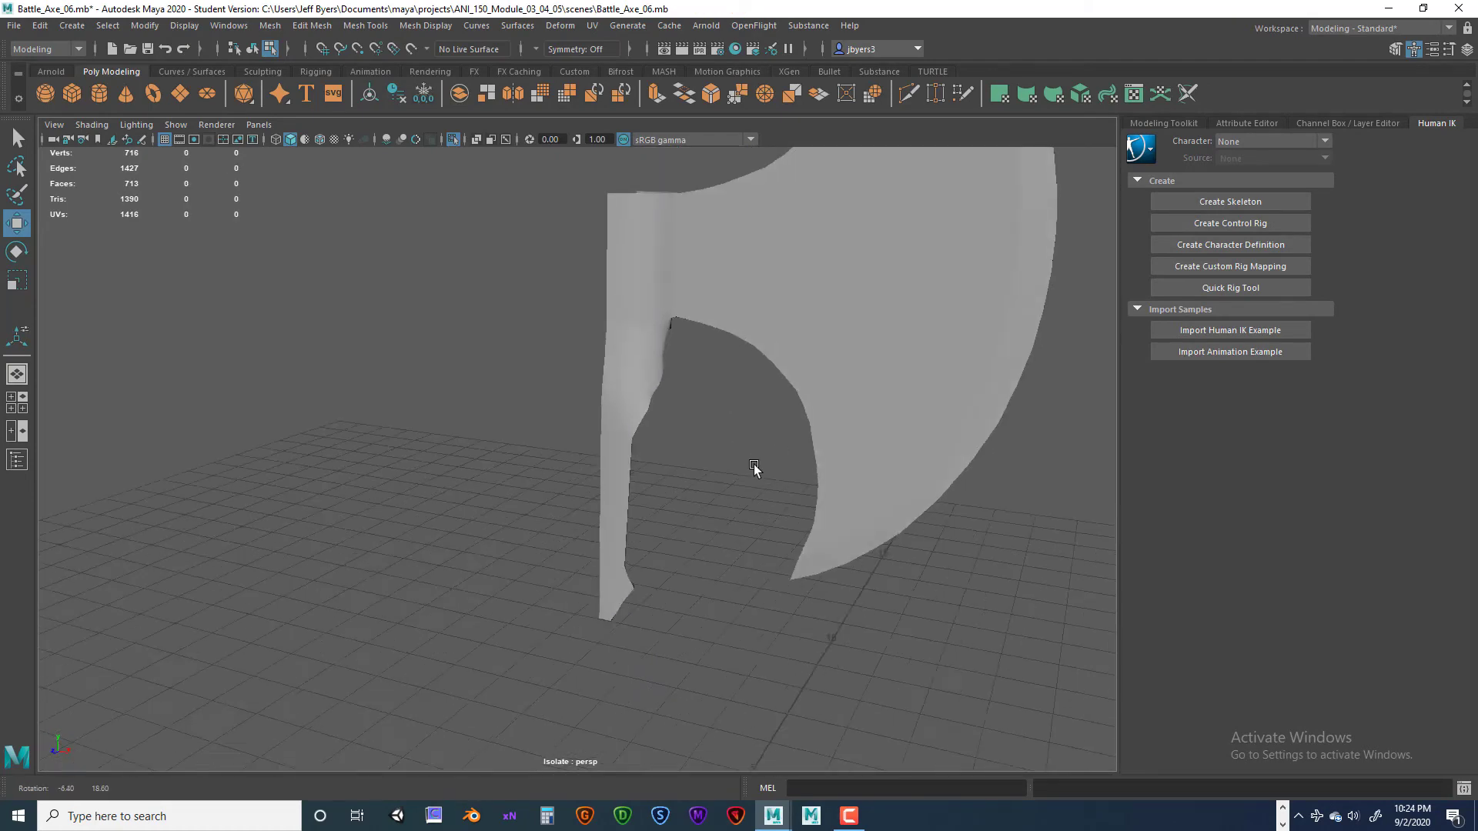
scroll(681, 405, "up", 8)
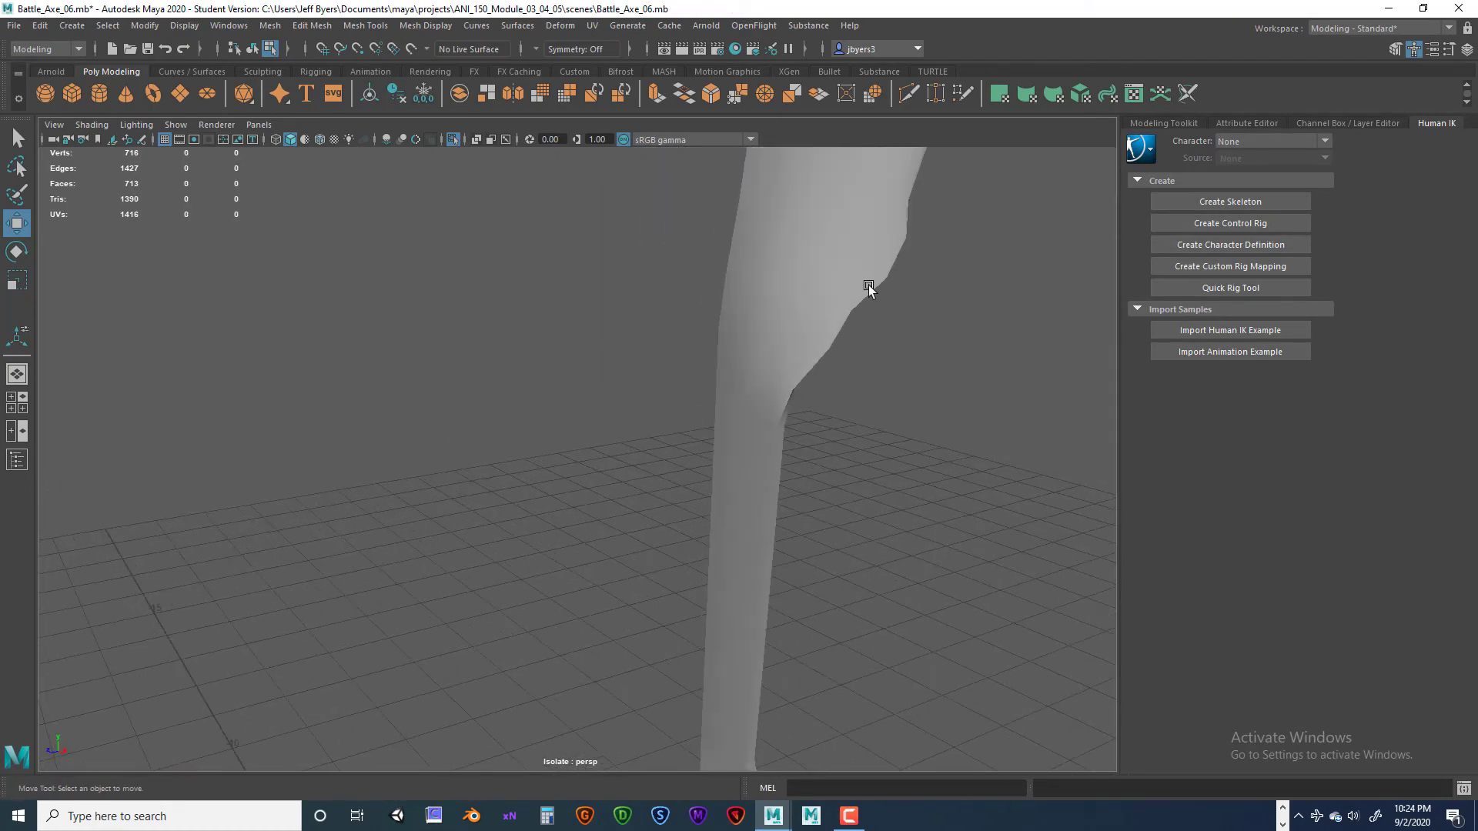
mouse_move(802, 370)
left_mouse_down("alt")
mouse_move(742, 354)
mouse_move(743, 373)
mouse_move(868, 392)
left_mouse_up("alt")
scroll(792, 427, "down", 5)
left_click_drag(793, 428, 832, 508, "alt")
scroll(727, 414, "up", 4)
key("ctrl+z")
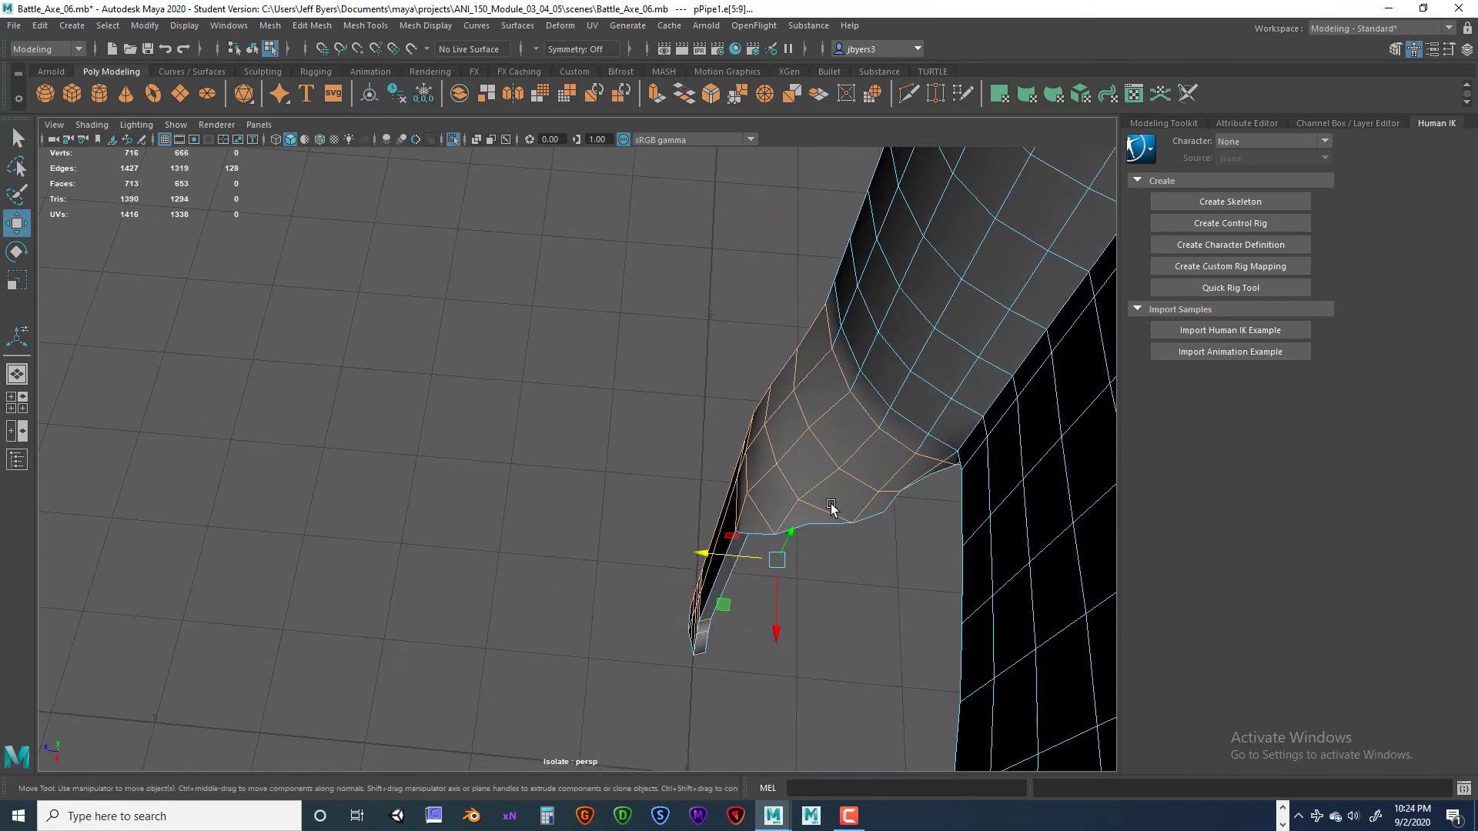
- Select the two vertices on the flap's lower side edge, move them slightly outward in X and return to object mode
right_click_drag(825, 389, 759, 390)
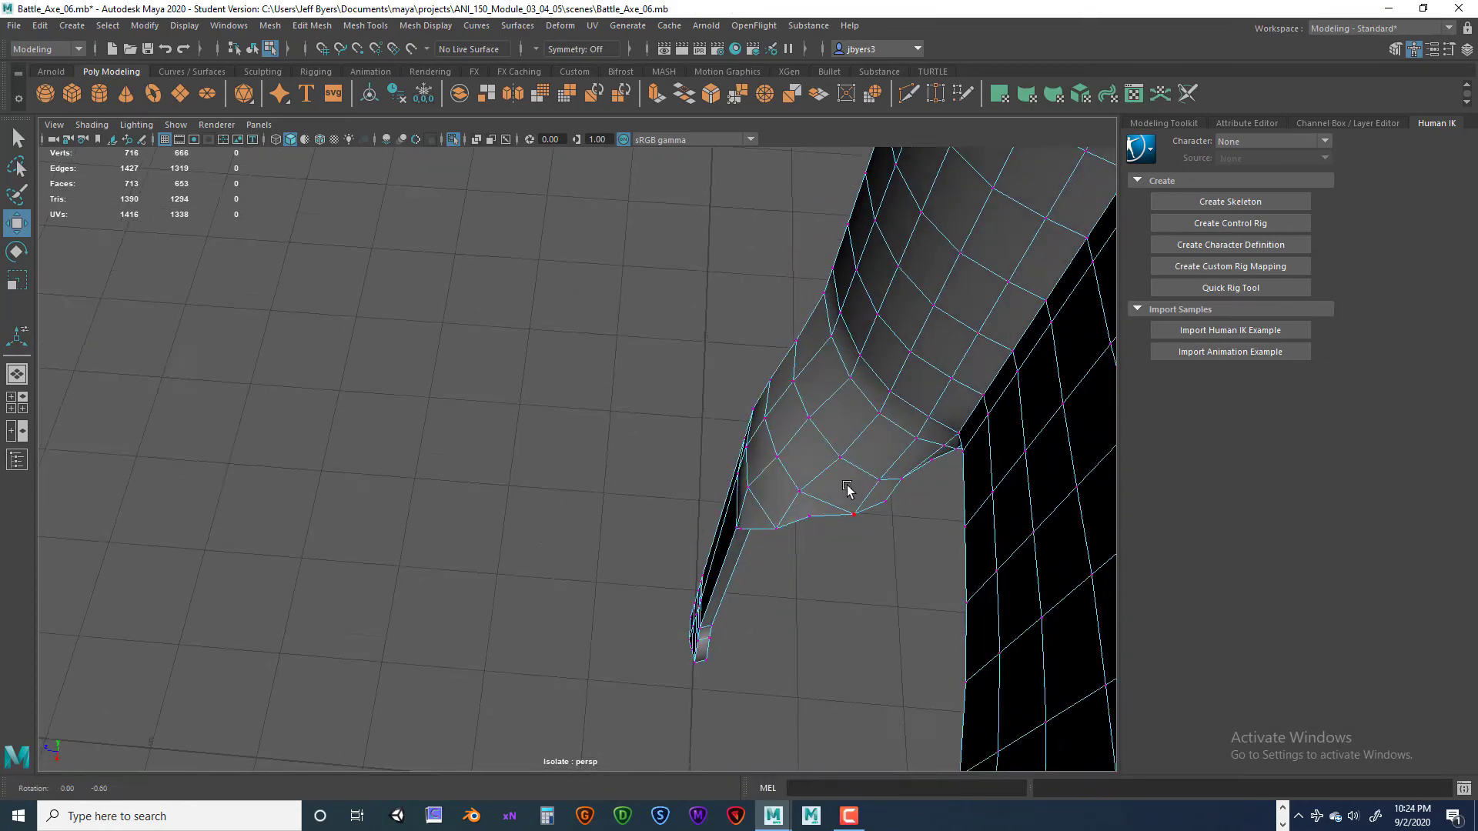
left_click(813, 492)
left_click_drag(818, 528, 818, 587, "alt")
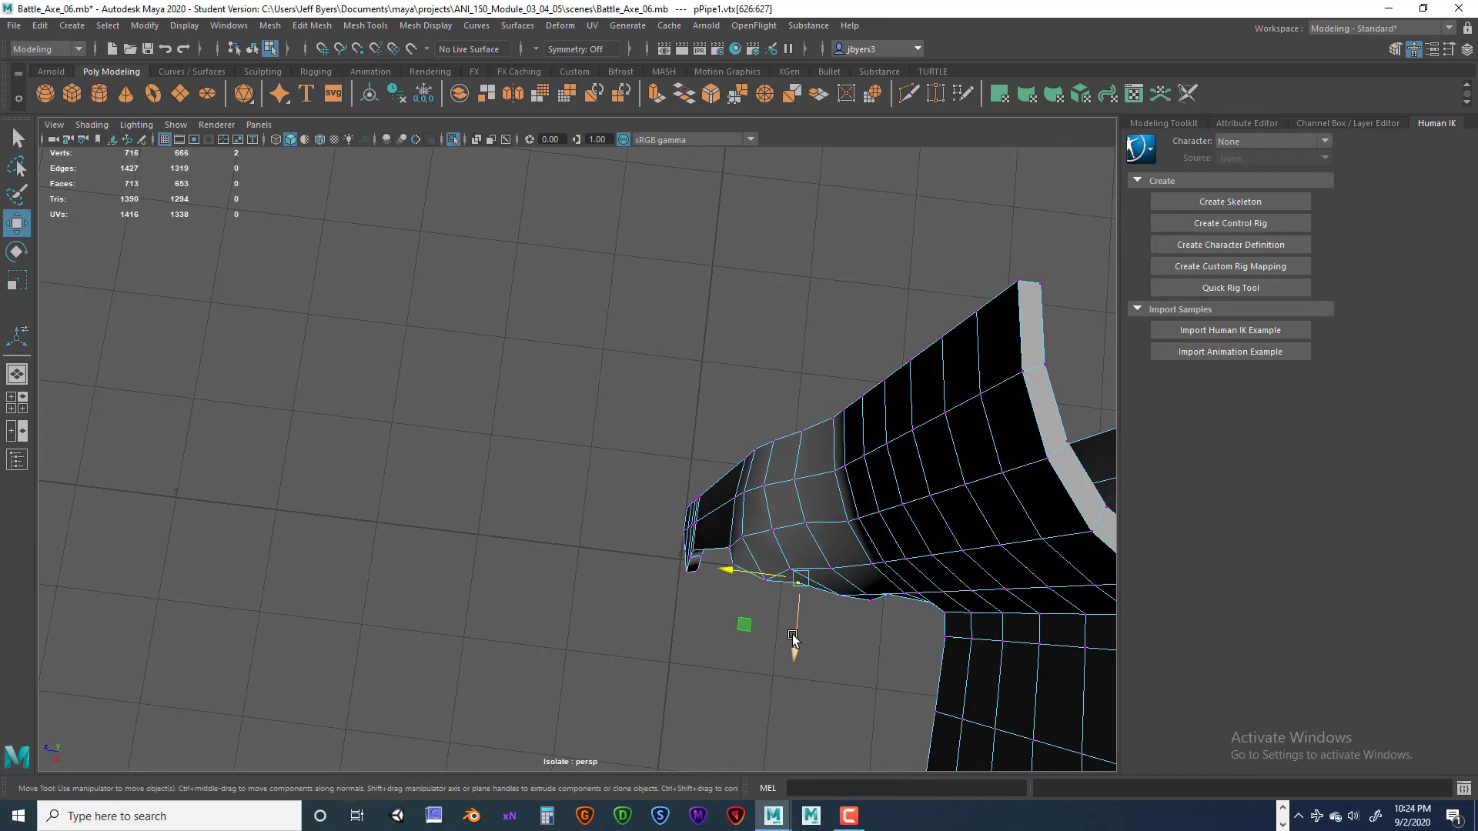
left_click_drag(794, 642, 975, 539, "alt")
left_click_drag(793, 279, 798, 279)
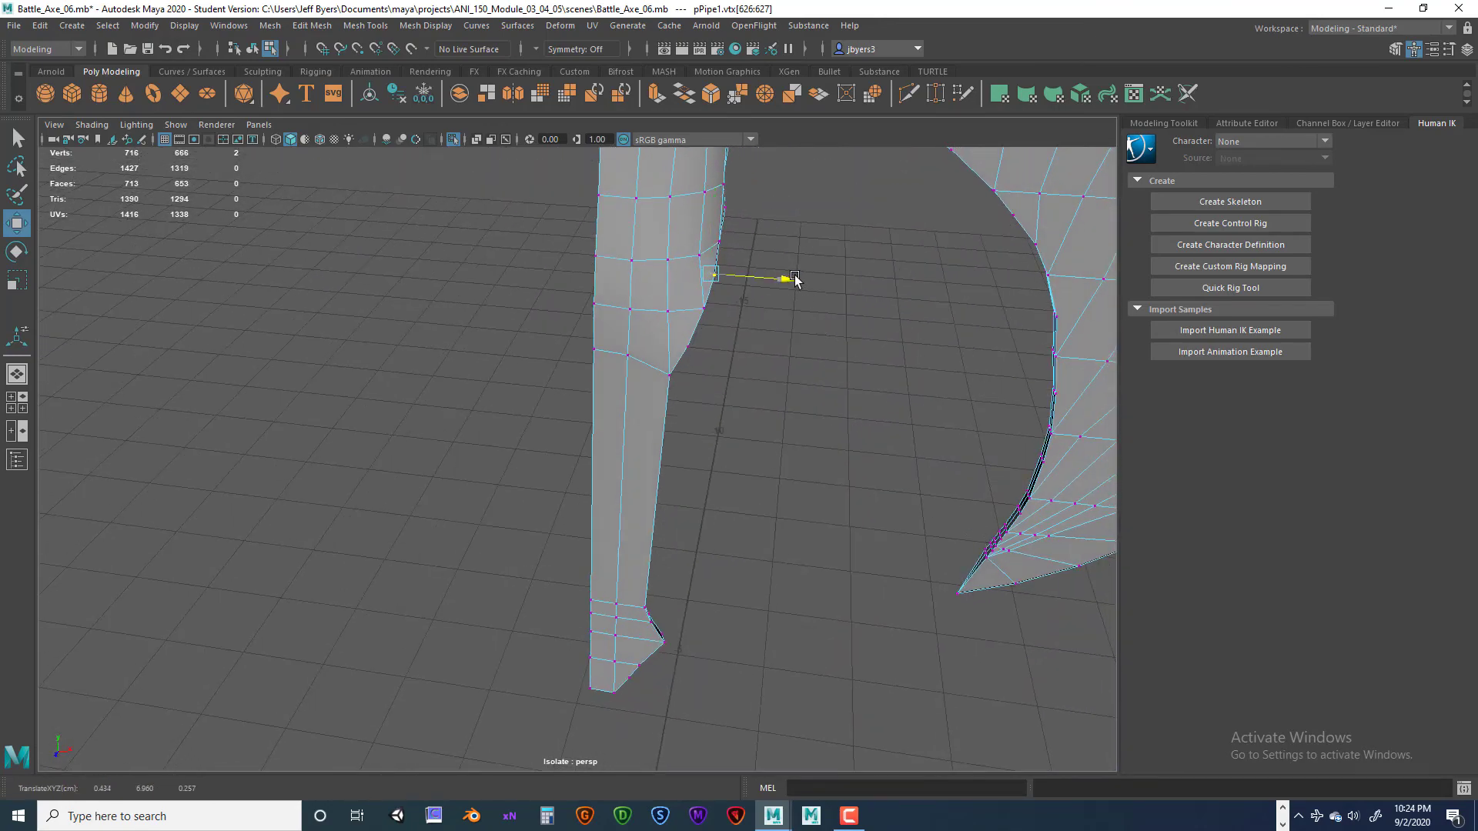
right_click_drag(667, 249, 627, 339)
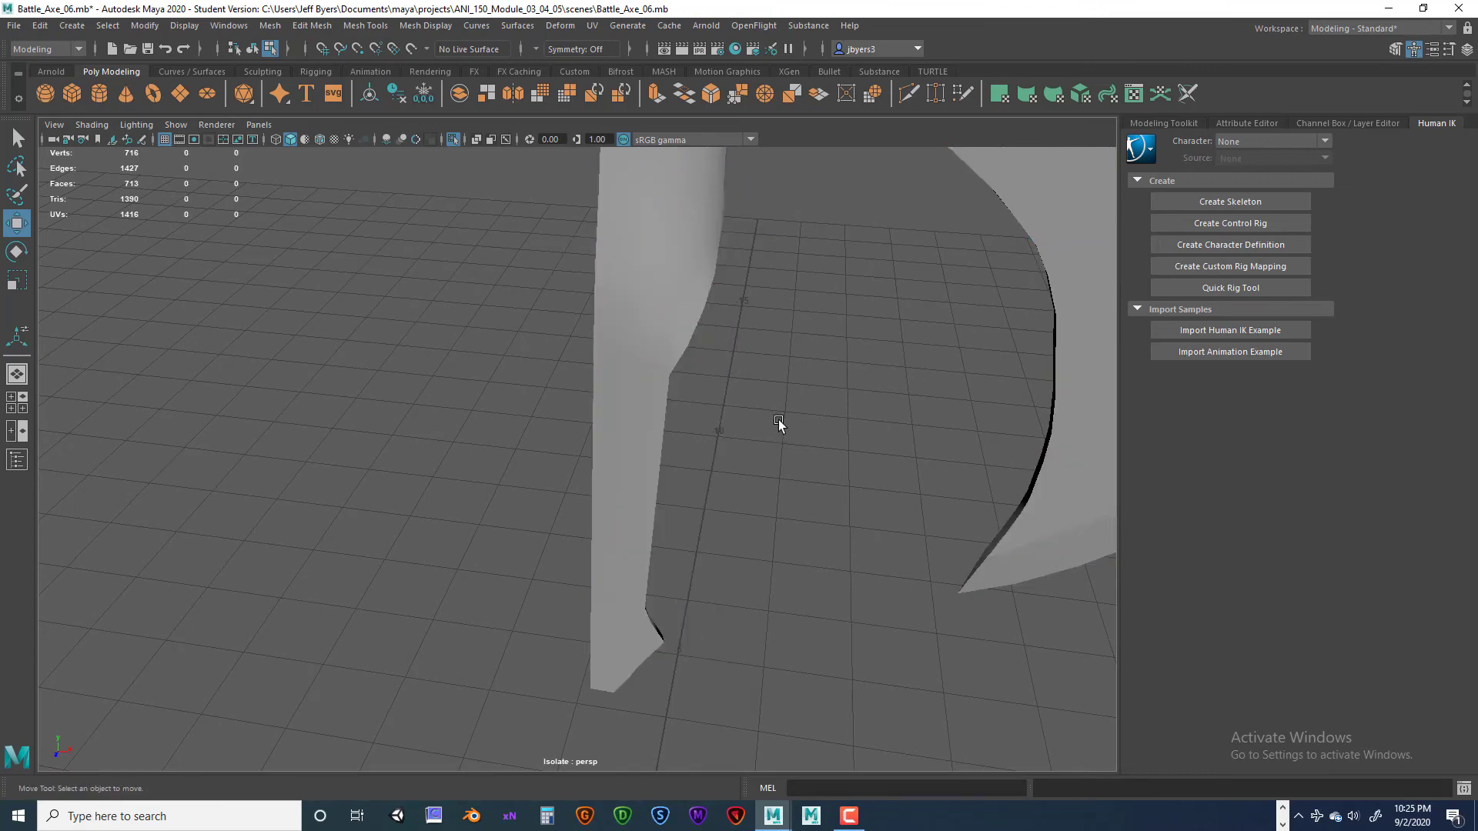
- Examine the flap and arrowhead strap from several angles in perspective, in object mode and with their vertices shown
left_click_drag(778, 423, 779, 463, "alt")
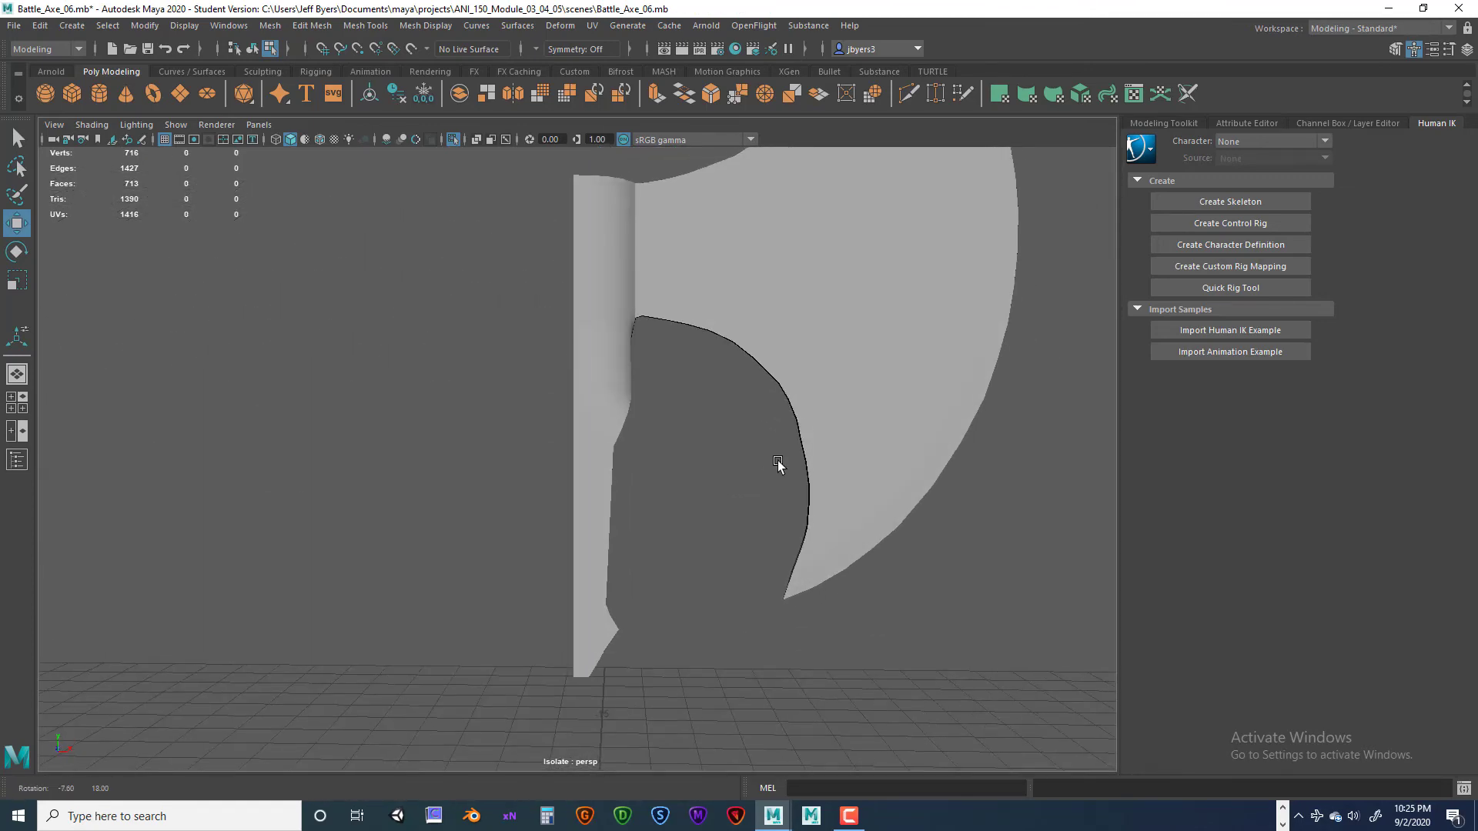
right_click_drag(779, 462, 682, 517, "alt")
left_click_drag(682, 518, 639, 548, "alt")
middle_click_drag(639, 547, 734, 479, "alt")
right_click_drag(734, 479, 824, 478, "alt")
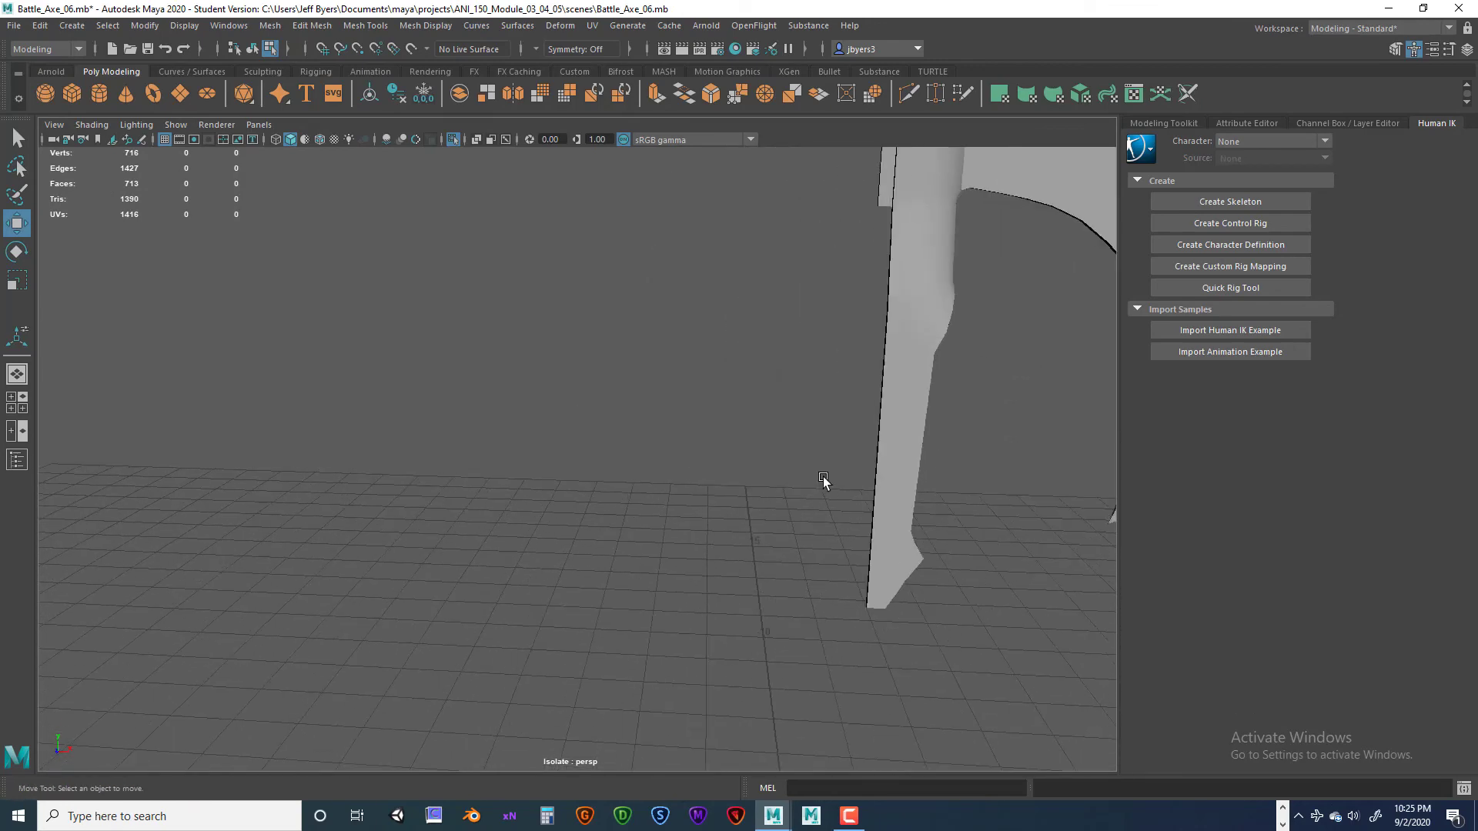
left_click_drag(809, 433, 775, 430, "alt")
right_click_drag(826, 603, 812, 598)
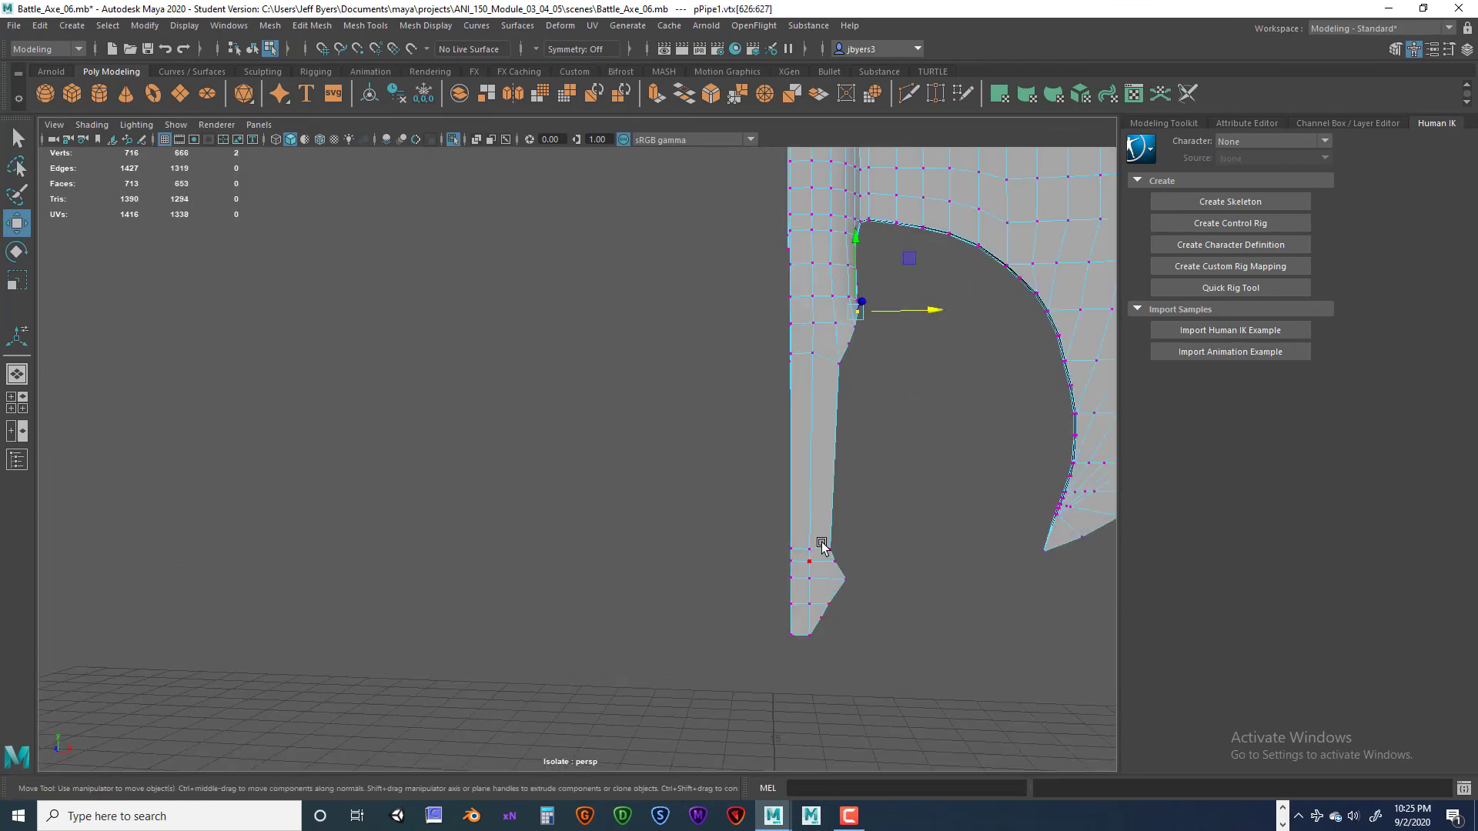
left_click_drag(823, 544, 814, 502, "alt")
right_click_drag(814, 501, 851, 524, "alt")
left_click_drag(852, 524, 847, 578, "alt")
middle_click_drag(847, 577, 657, 419, "alt")
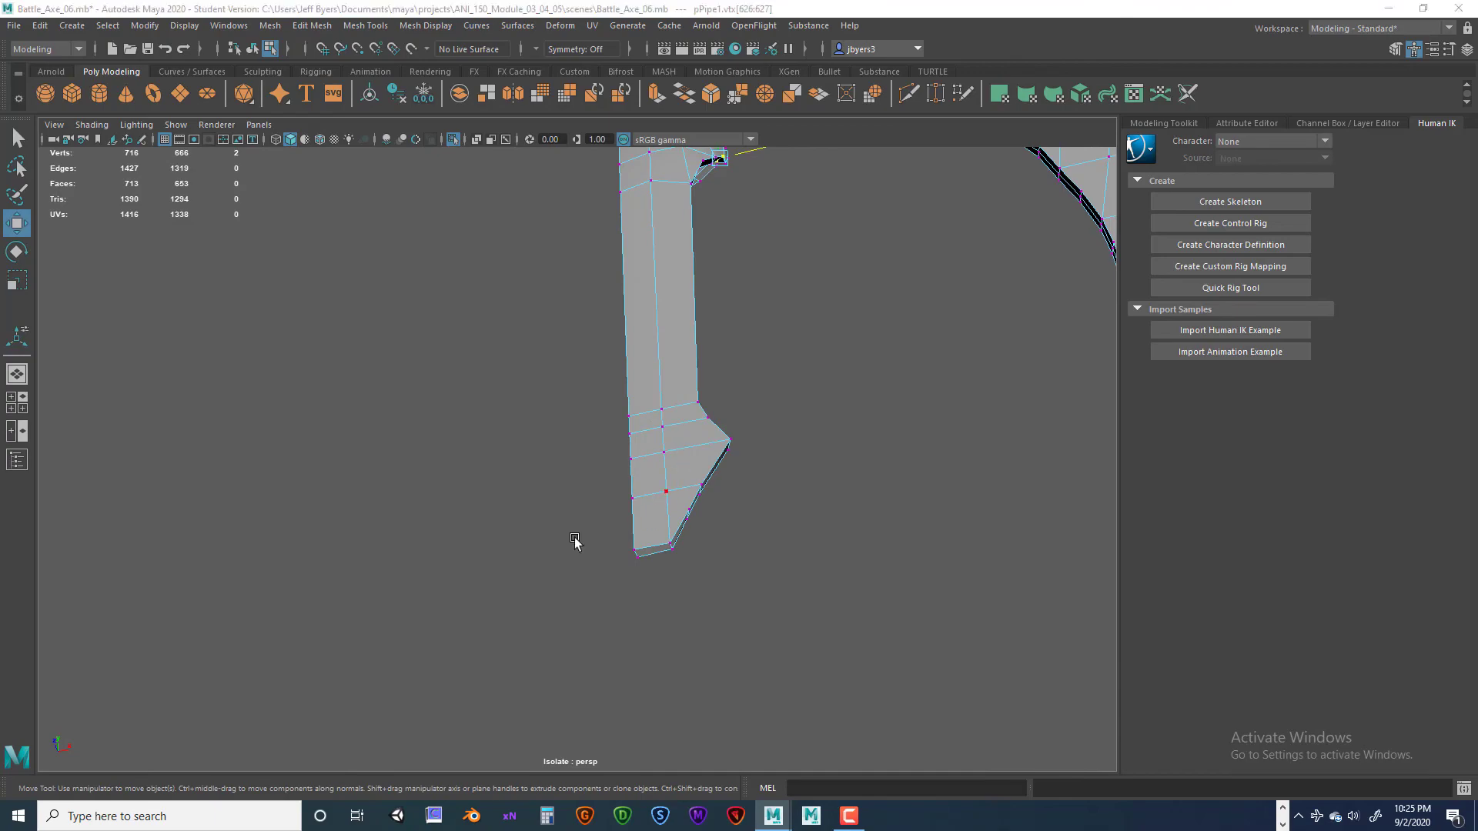
- Compare the arrowhead tip and strap outline with the reference image in the front view, picking the vertex at the tip's centreline
key("space")
key("space")
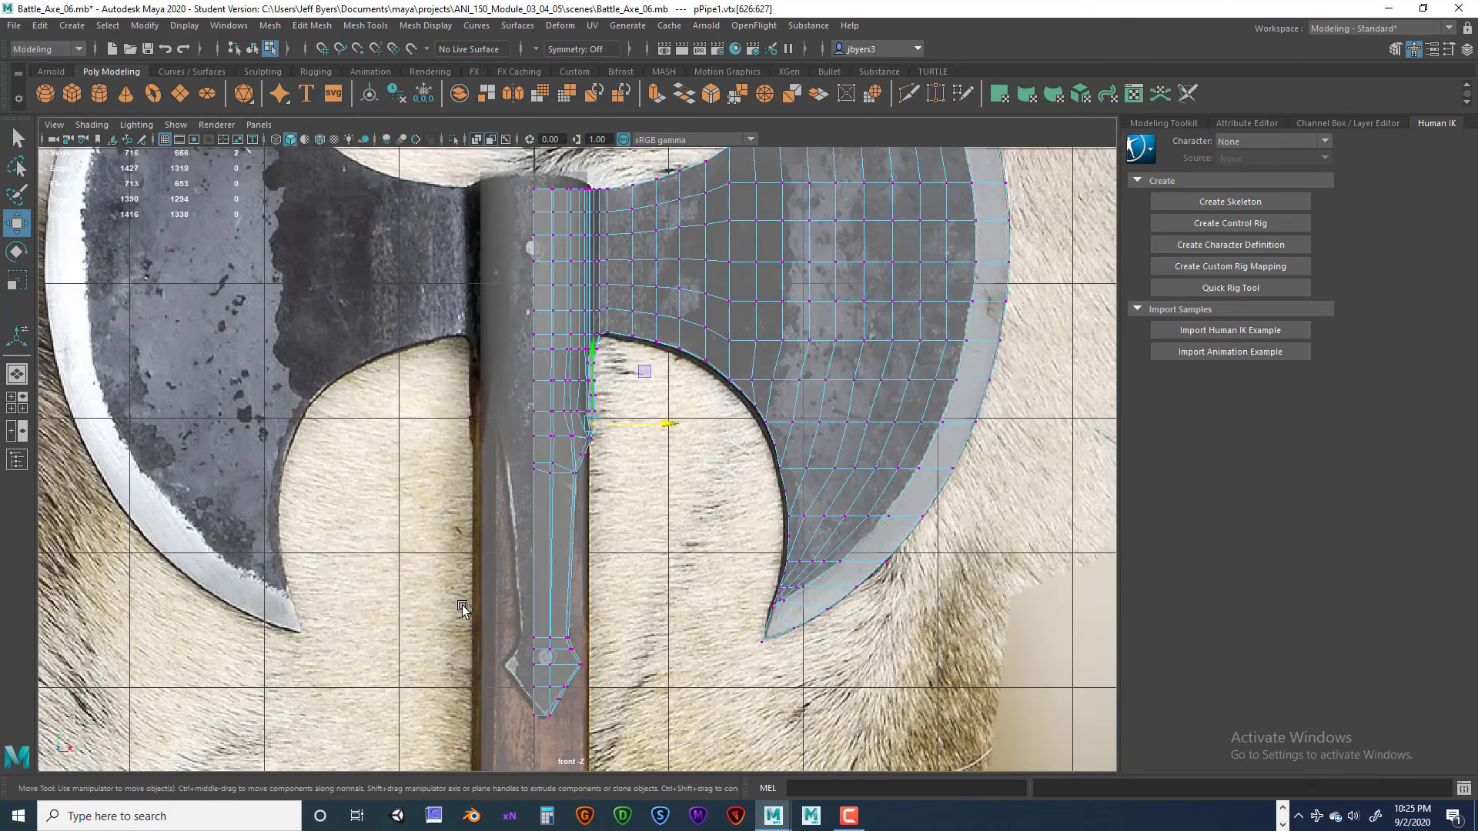
scroll(462, 605, "up", 3)
middle_click_drag(462, 606, 436, 184, "alt")
scroll(487, 468, "up", 4)
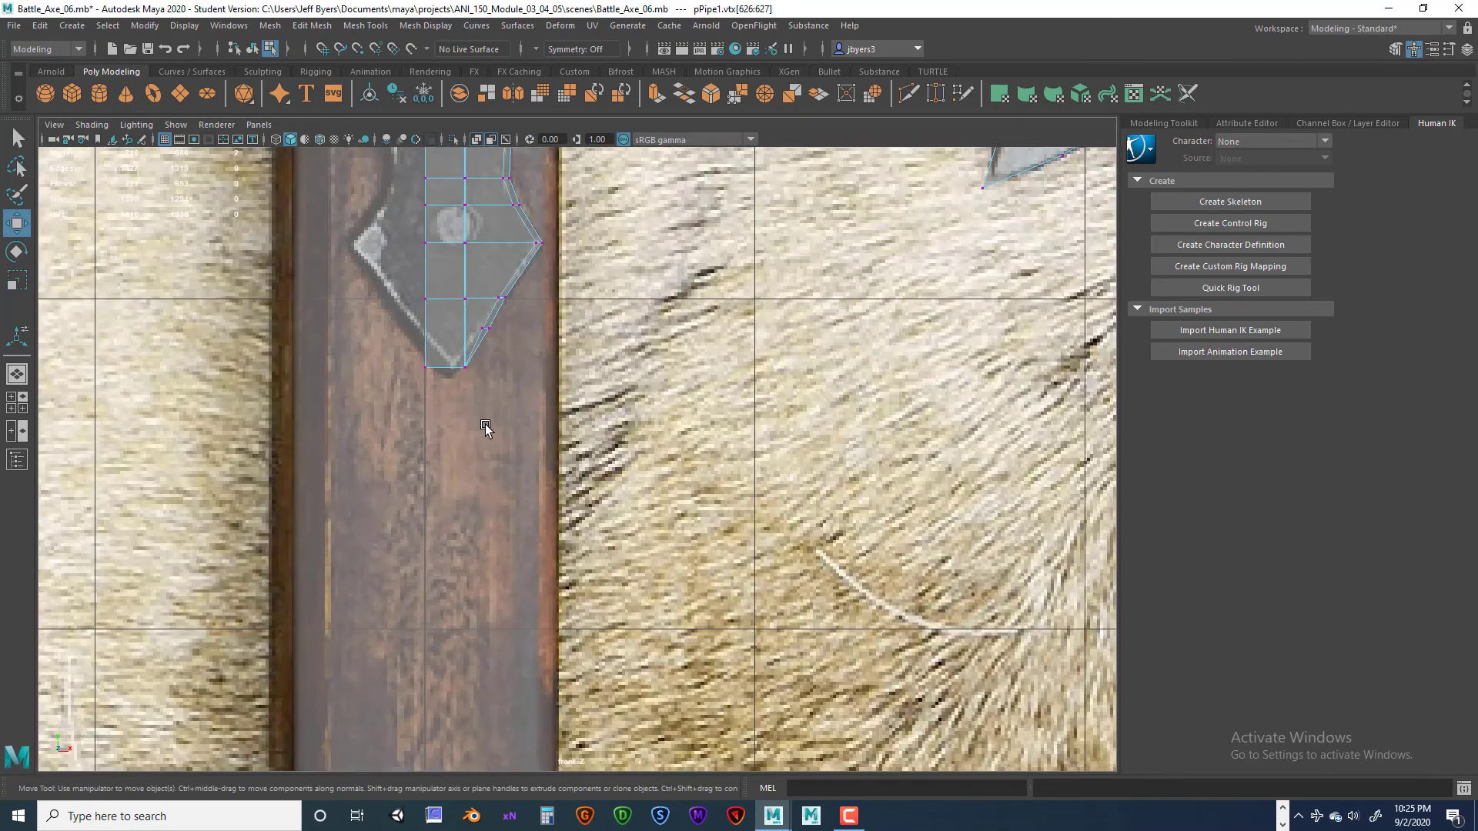
scroll(550, 482, "up", 3)
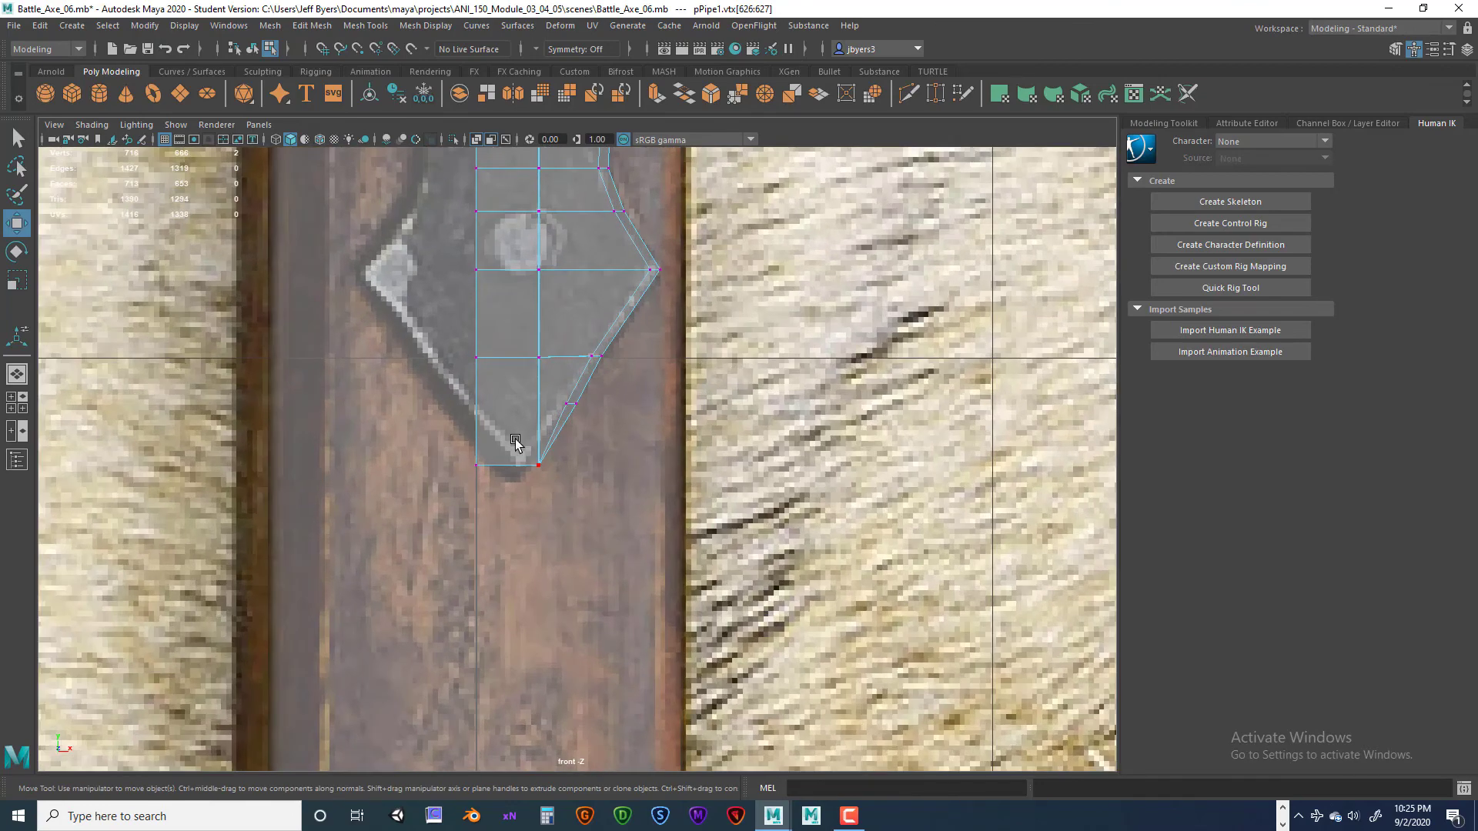
left_click(477, 465)
scroll(495, 387, "down", 15)
middle_click_drag(500, 409, 496, 511, "alt")
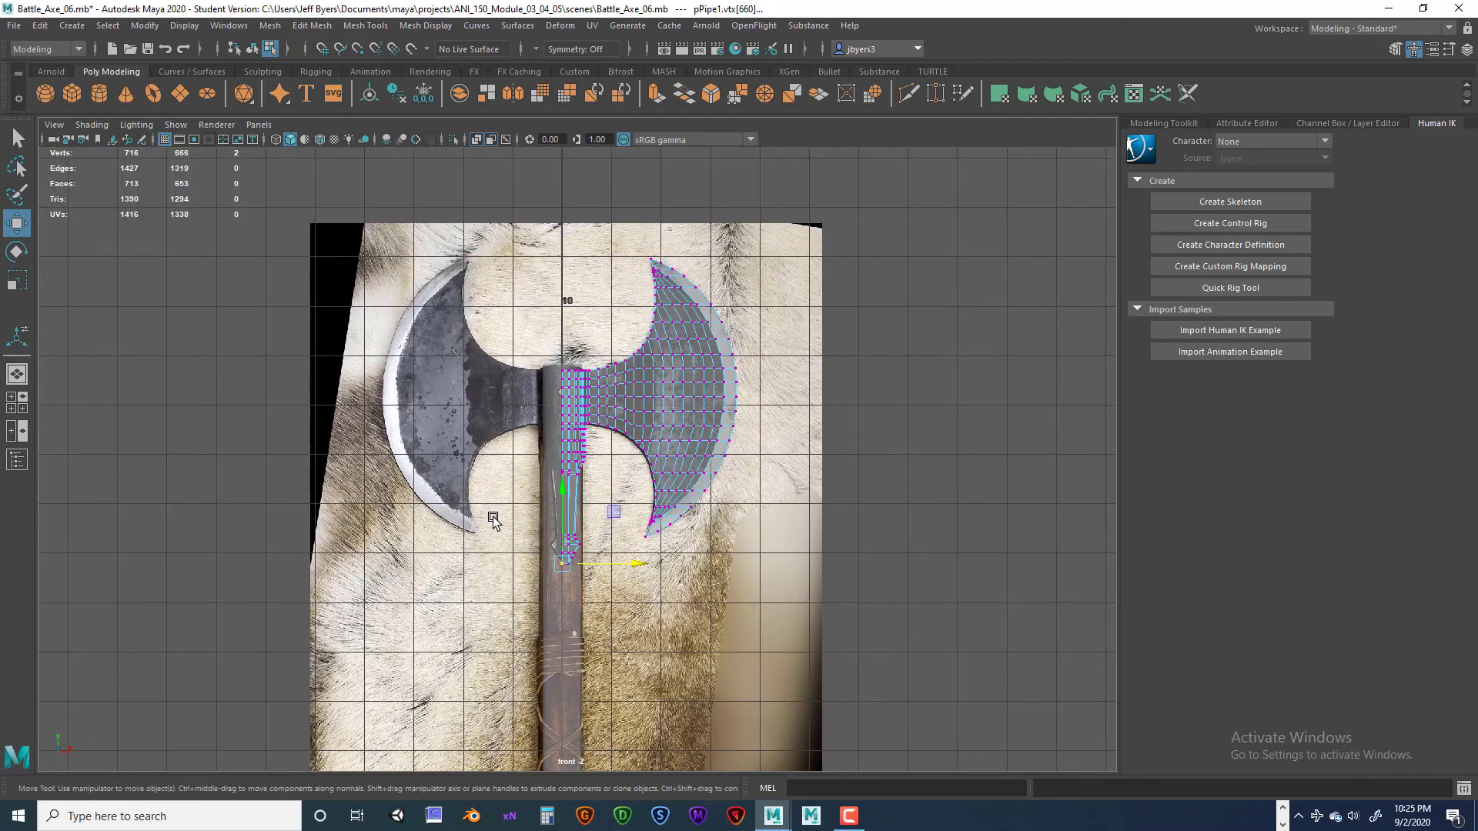
scroll(497, 510, "up", 5)
scroll(498, 512, "up", 12)
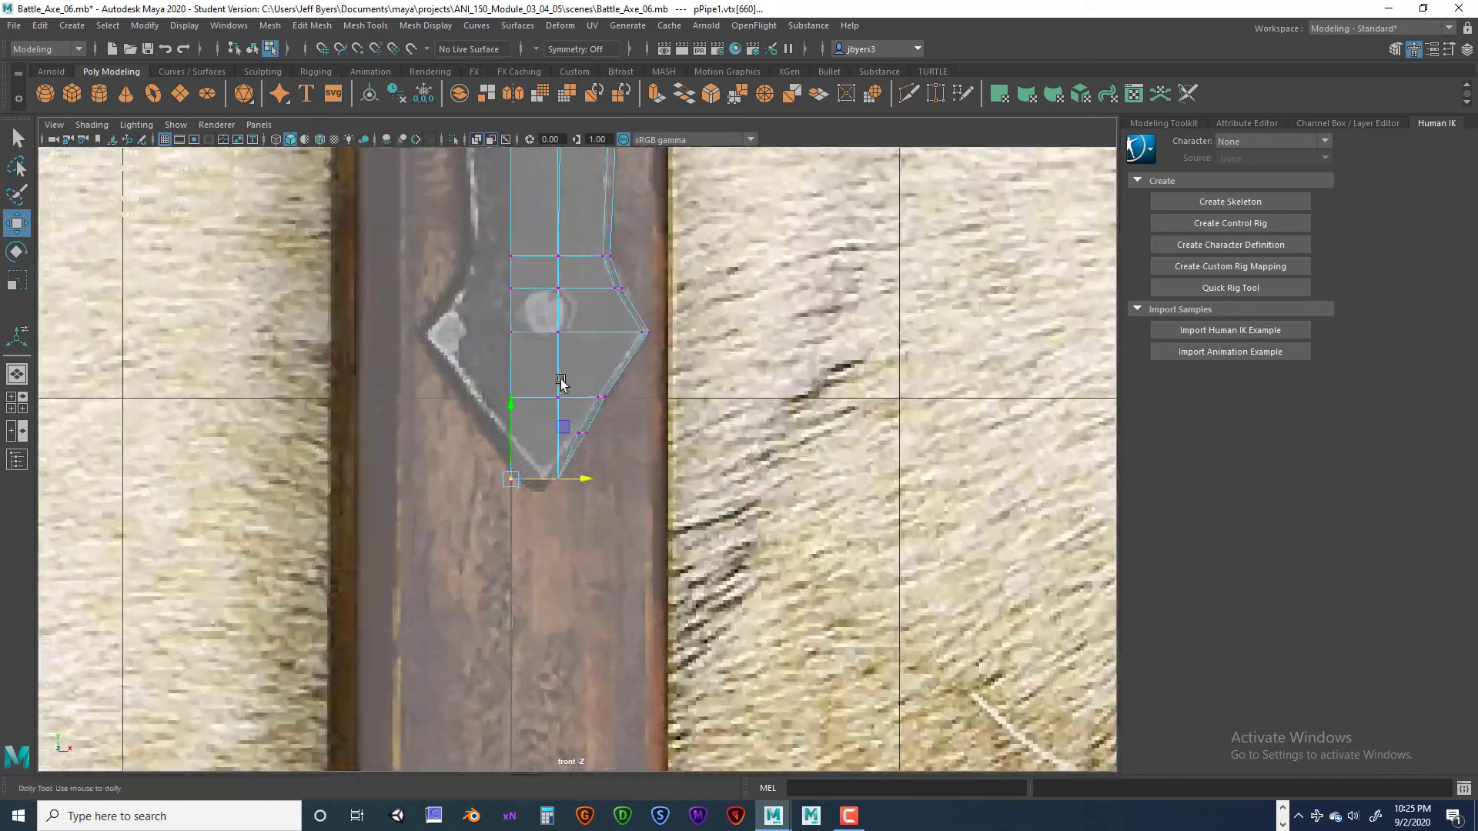
scroll(549, 387, "down", 10)
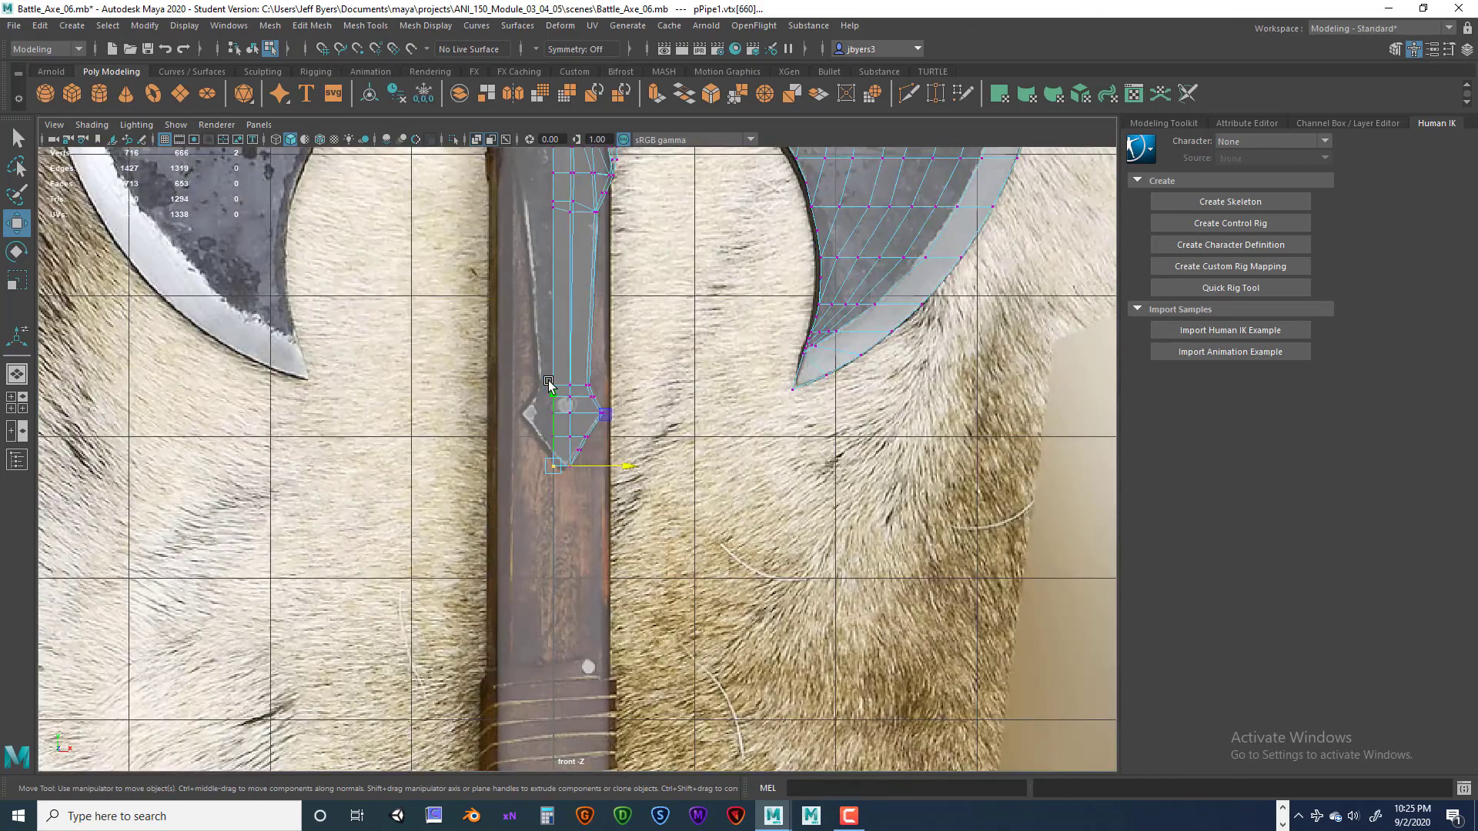
scroll(550, 387, "up", 2)
middle_click_drag(550, 387, 548, 431, "alt")
scroll(549, 434, "up", 2)
scroll(547, 431, "down", 8)
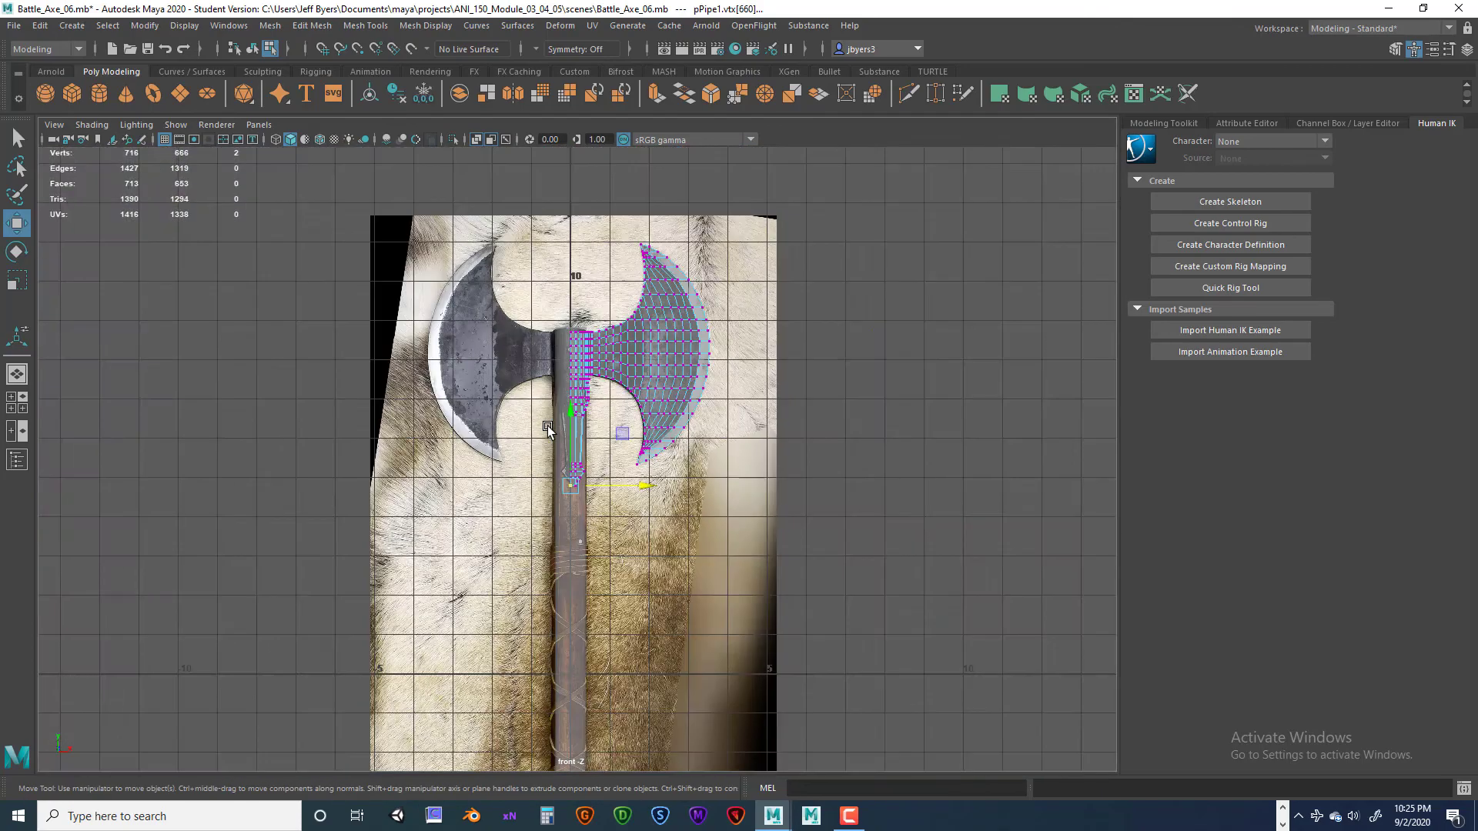
scroll(547, 427, "up", 8)
middle_click_drag(546, 422, 553, 465, "alt")
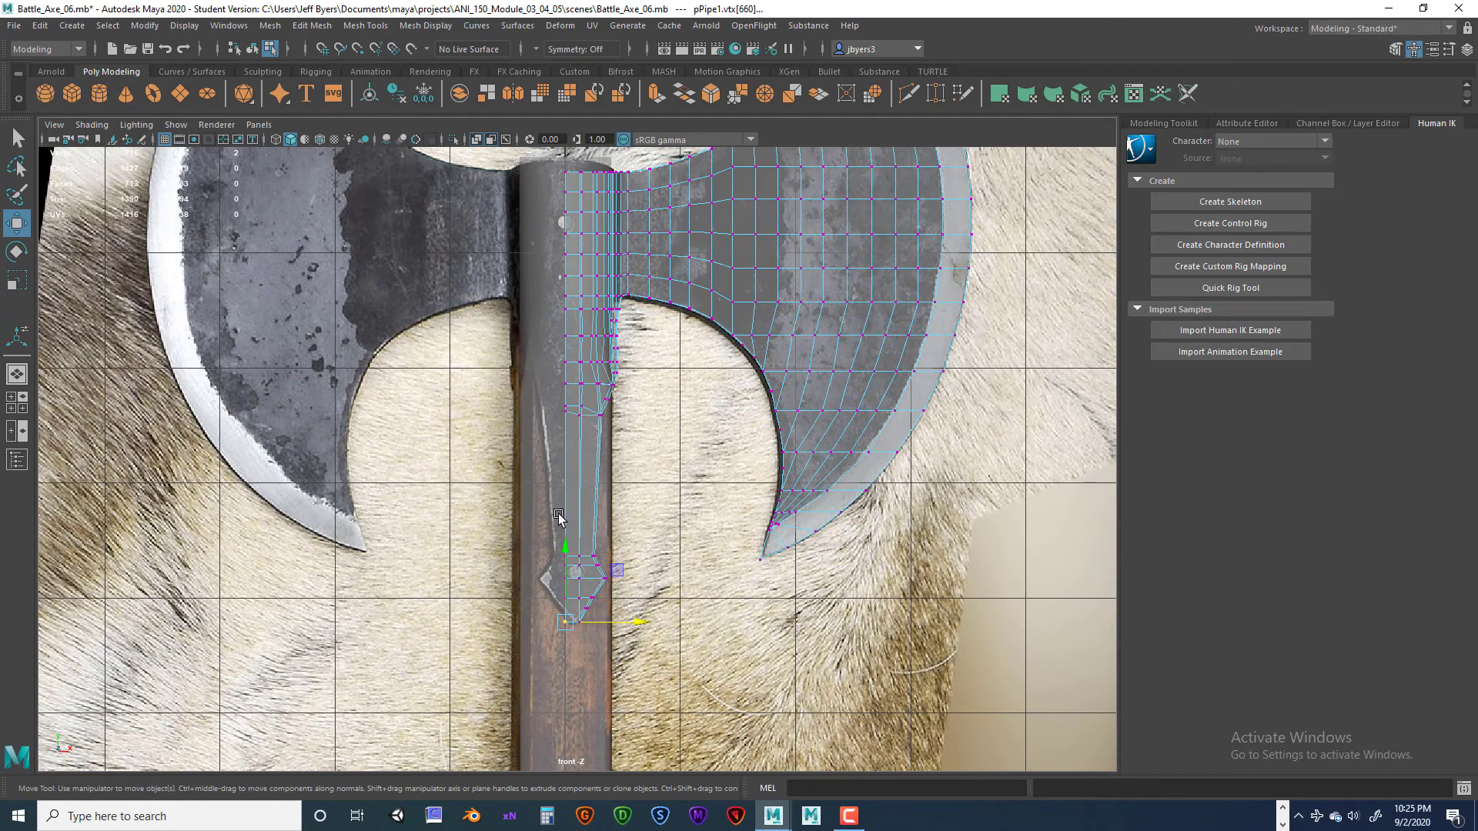
scroll(586, 545, "up", 4)
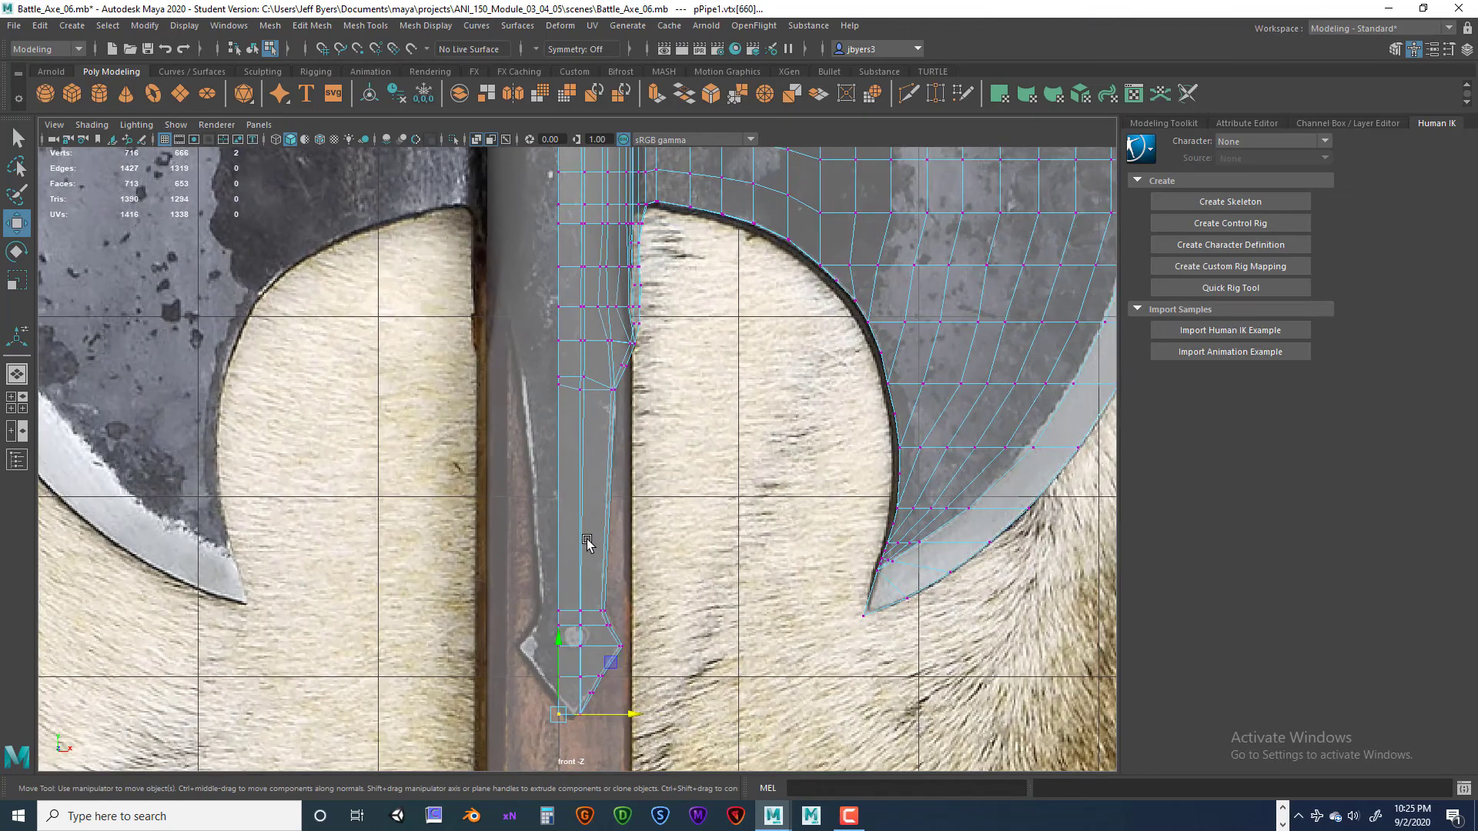
scroll(566, 431, "up", 5)
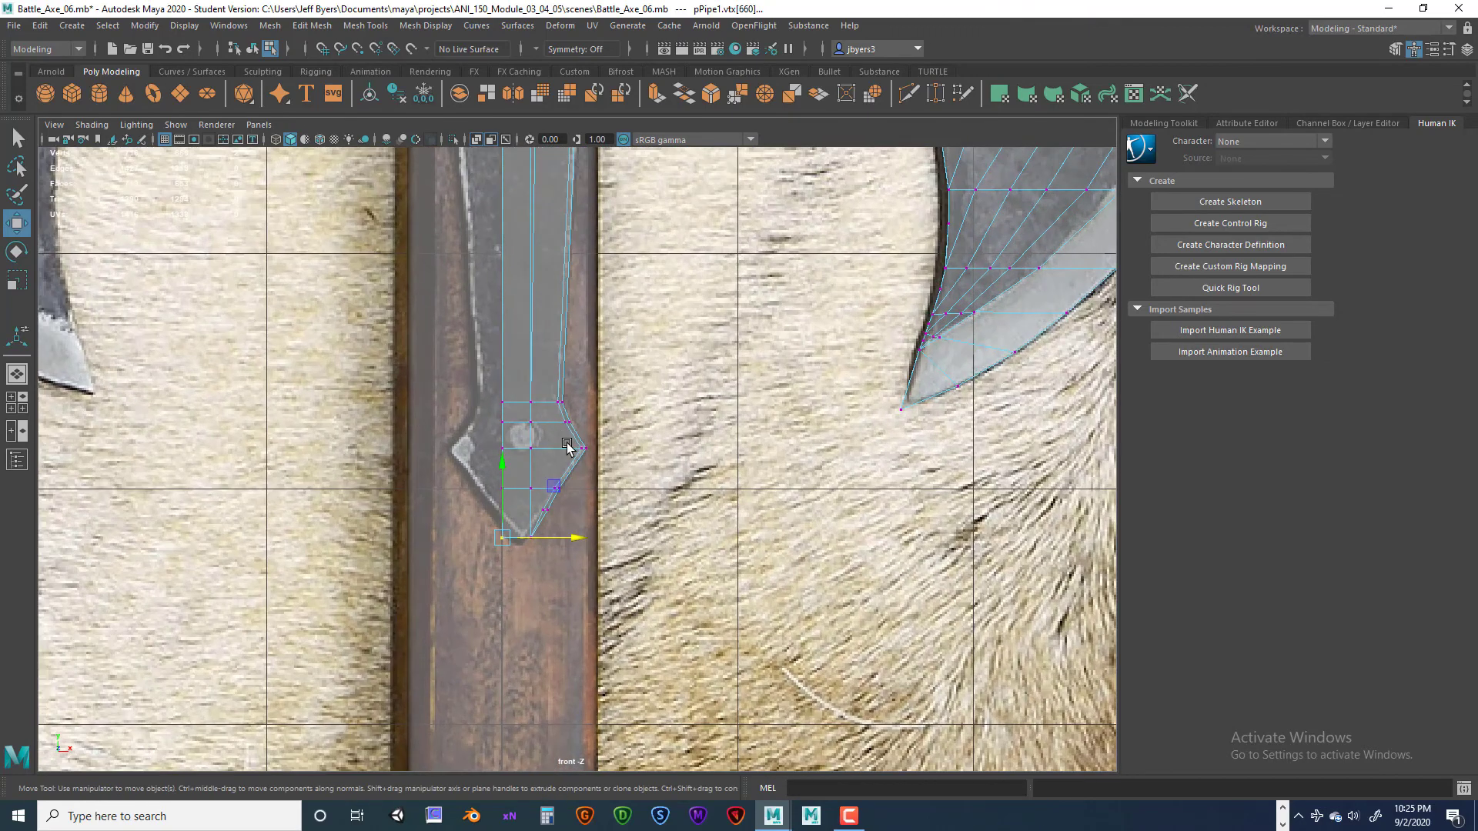
scroll(567, 412, "down", 10)
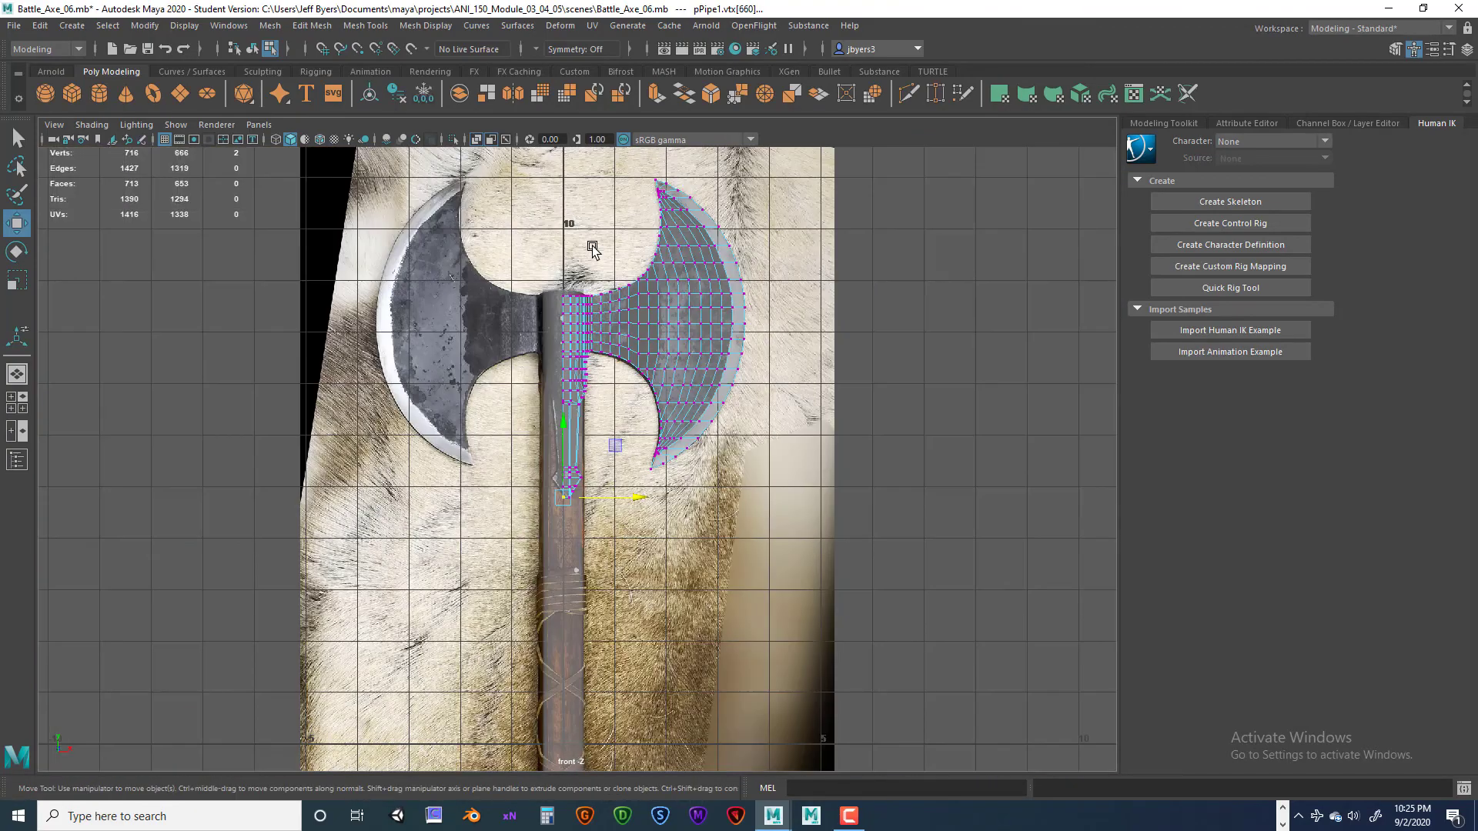
scroll(593, 395, "up", 5)
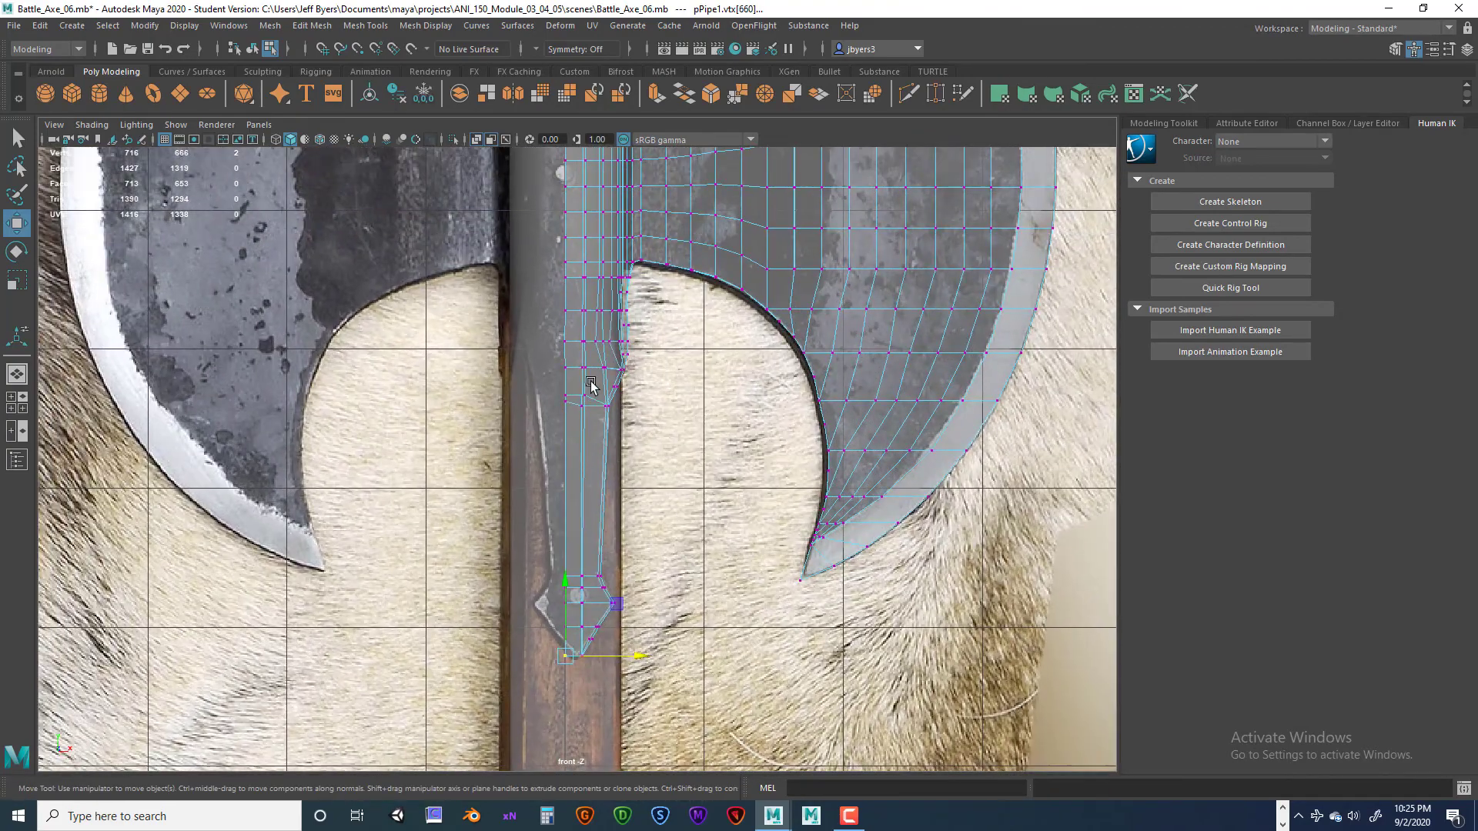
scroll(587, 373, "up", 6)
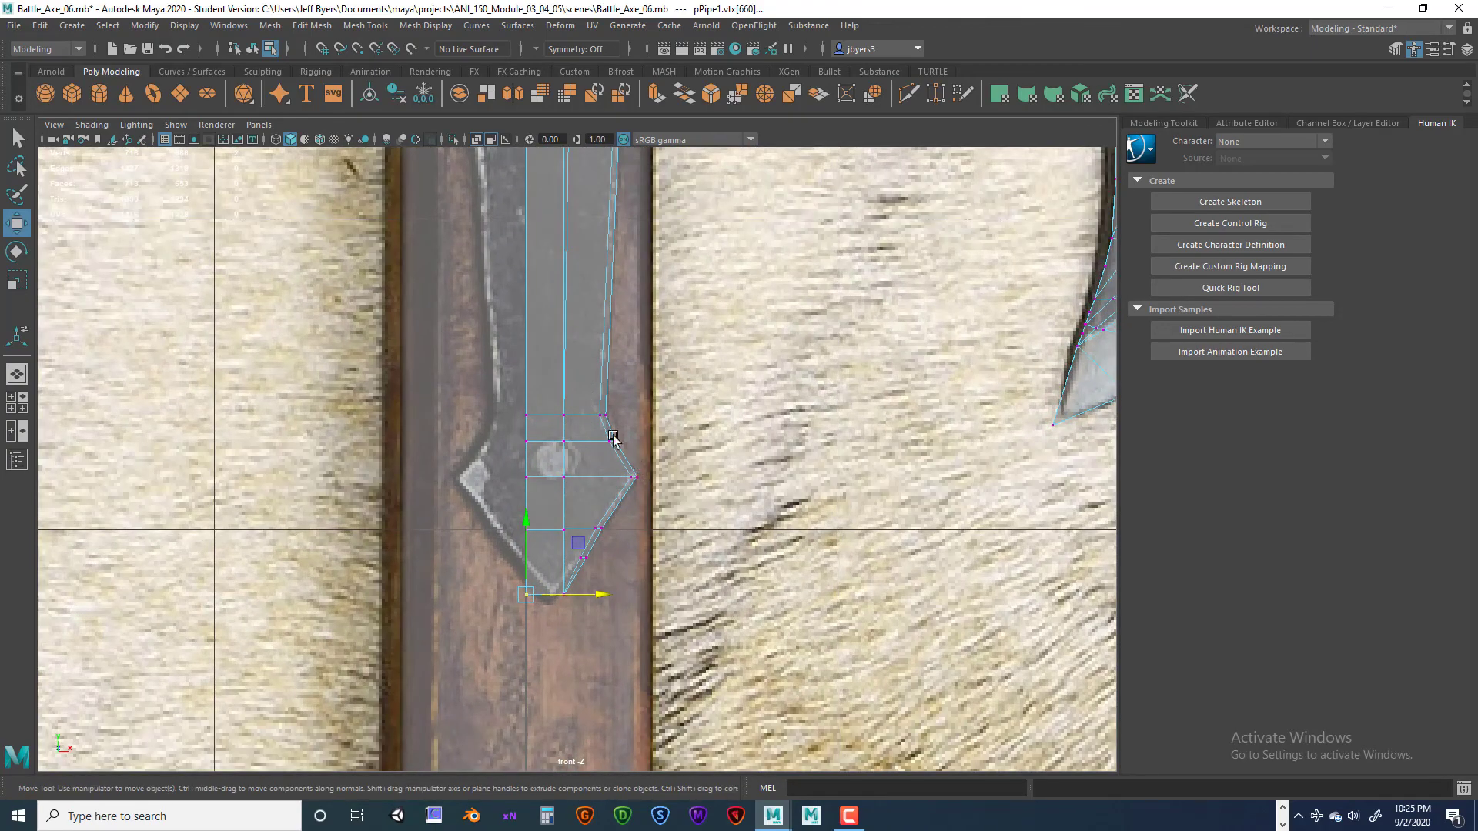
scroll(571, 375, "down", 8)
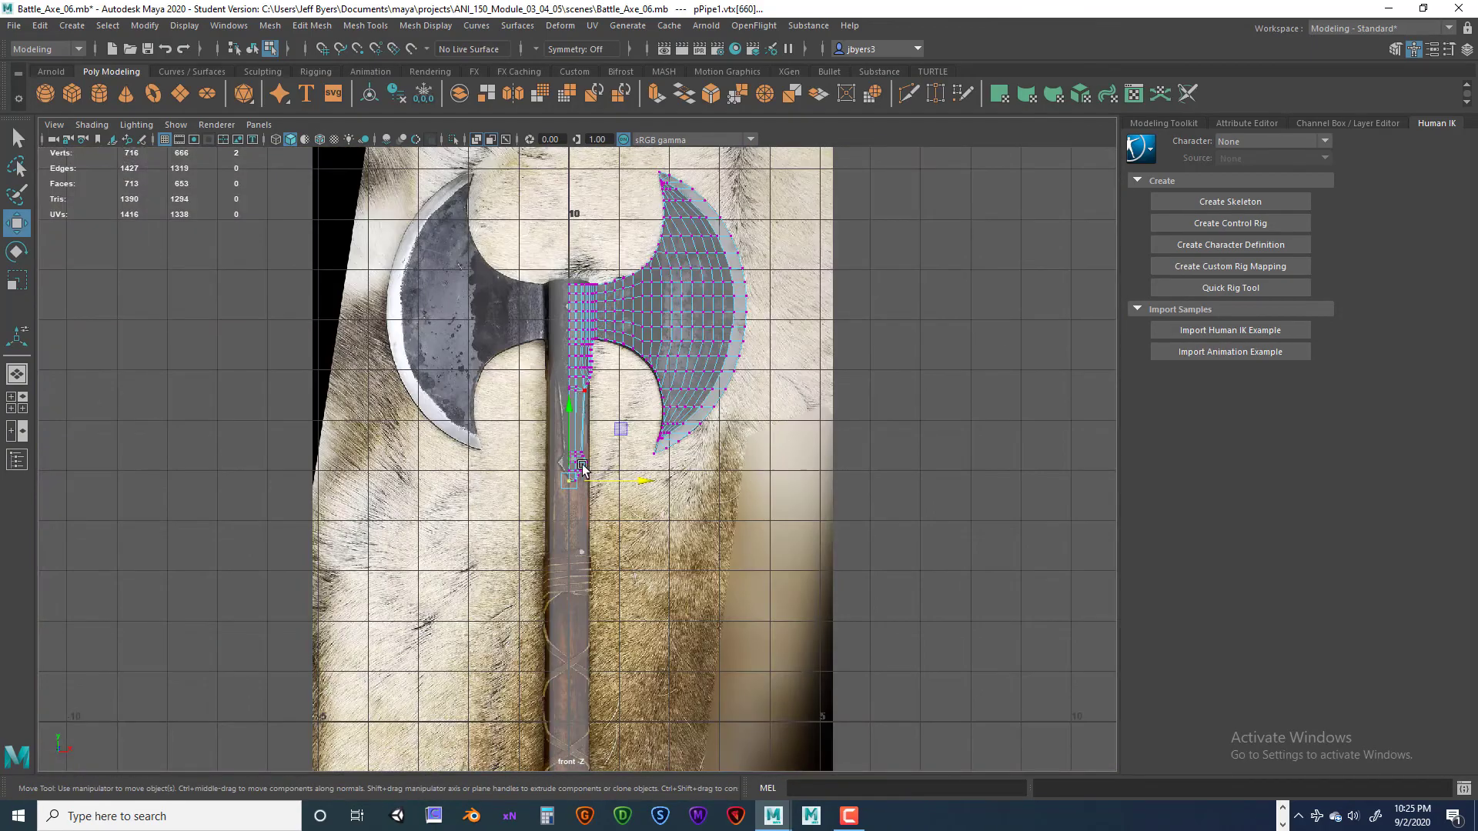
- Select the arrowhead's vertices beside the centreline, move them slightly inward in X, check them against the reference and return to object mode
scroll(582, 468, "up", 5)
left_click_drag(569, 475, 629, 551)
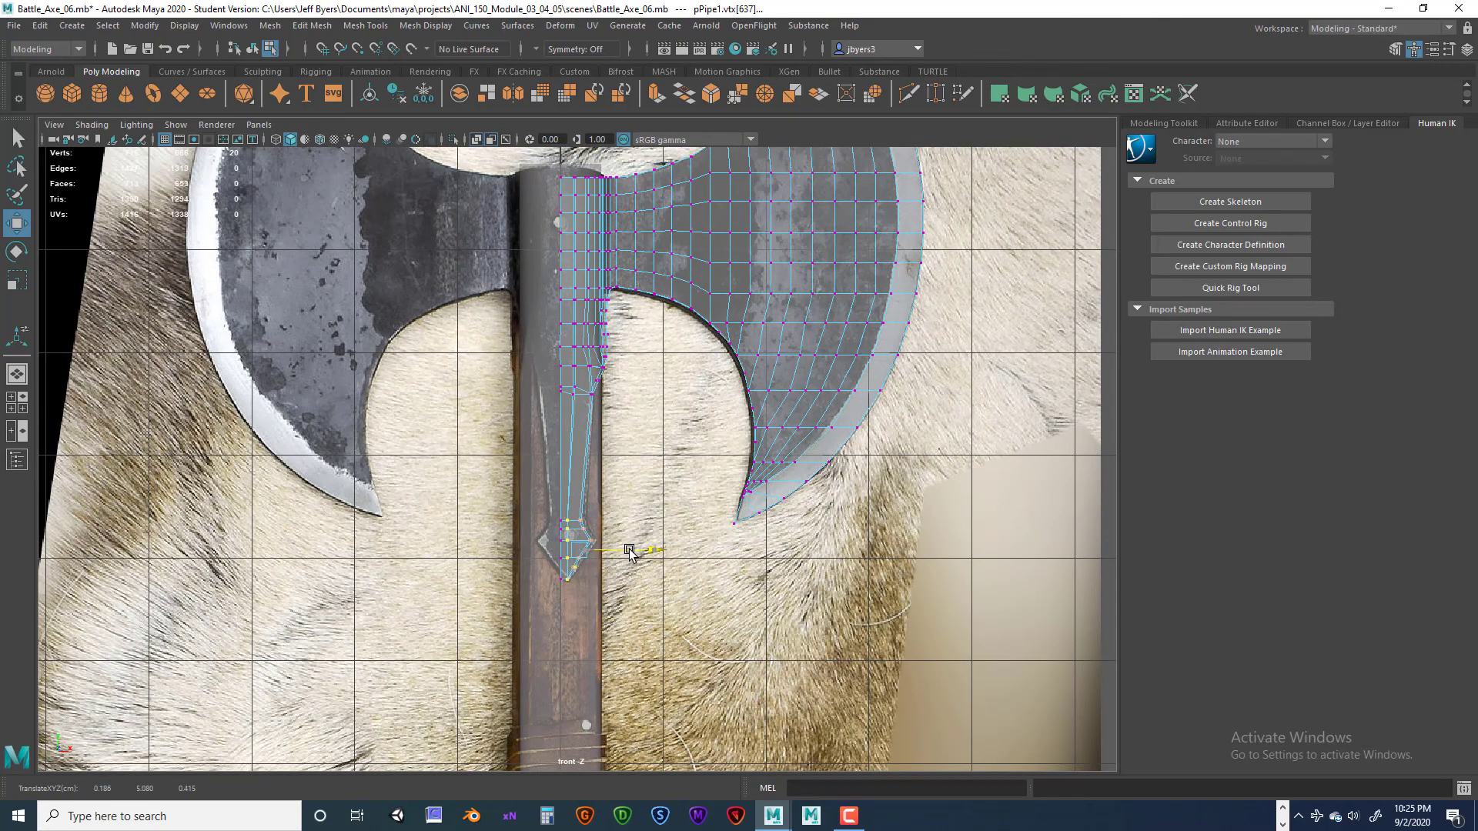
left_click_drag(629, 551, 628, 551)
scroll(617, 546, "up", 10)
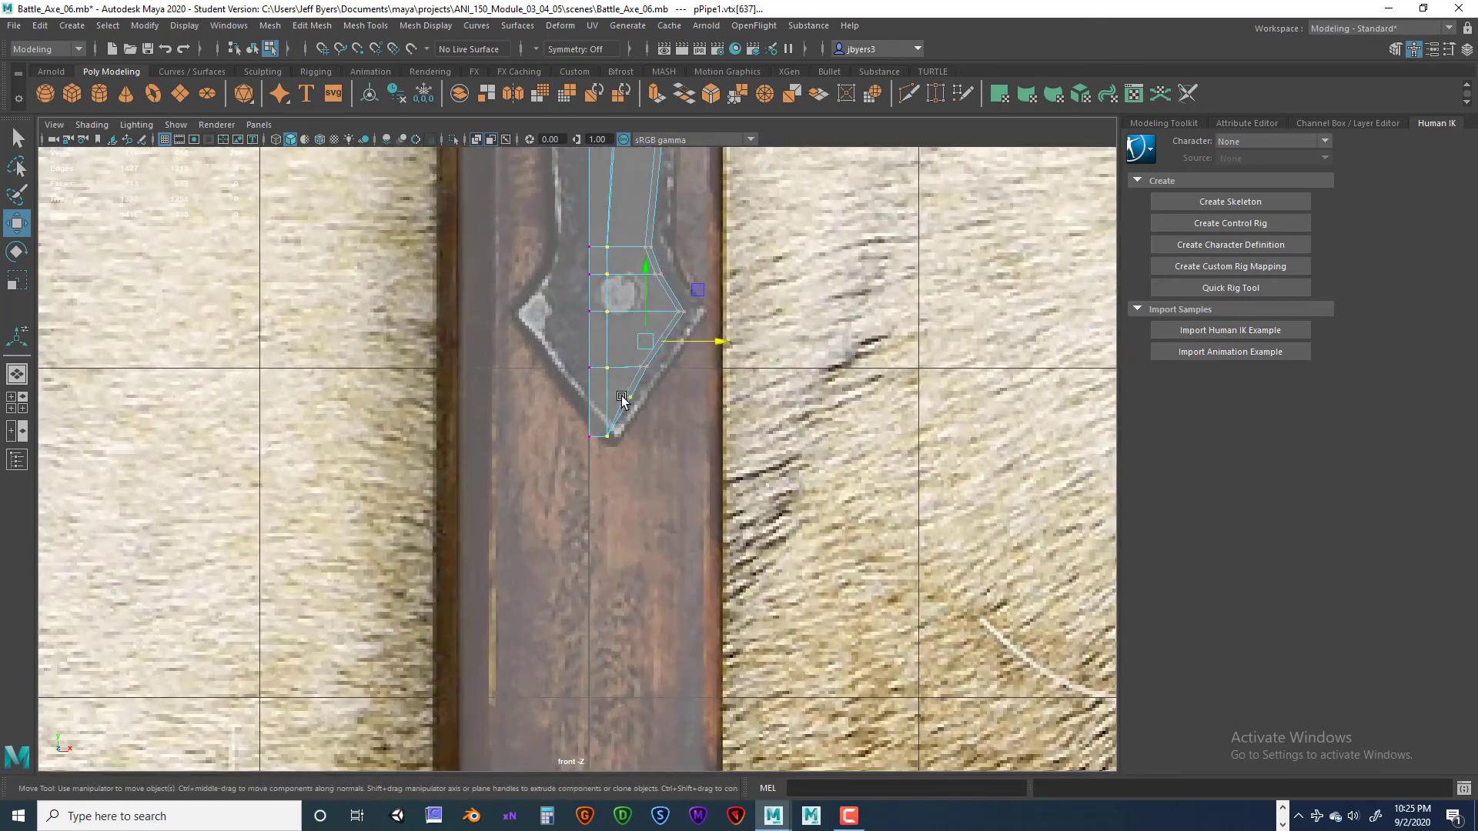
scroll(588, 390, "down", 12)
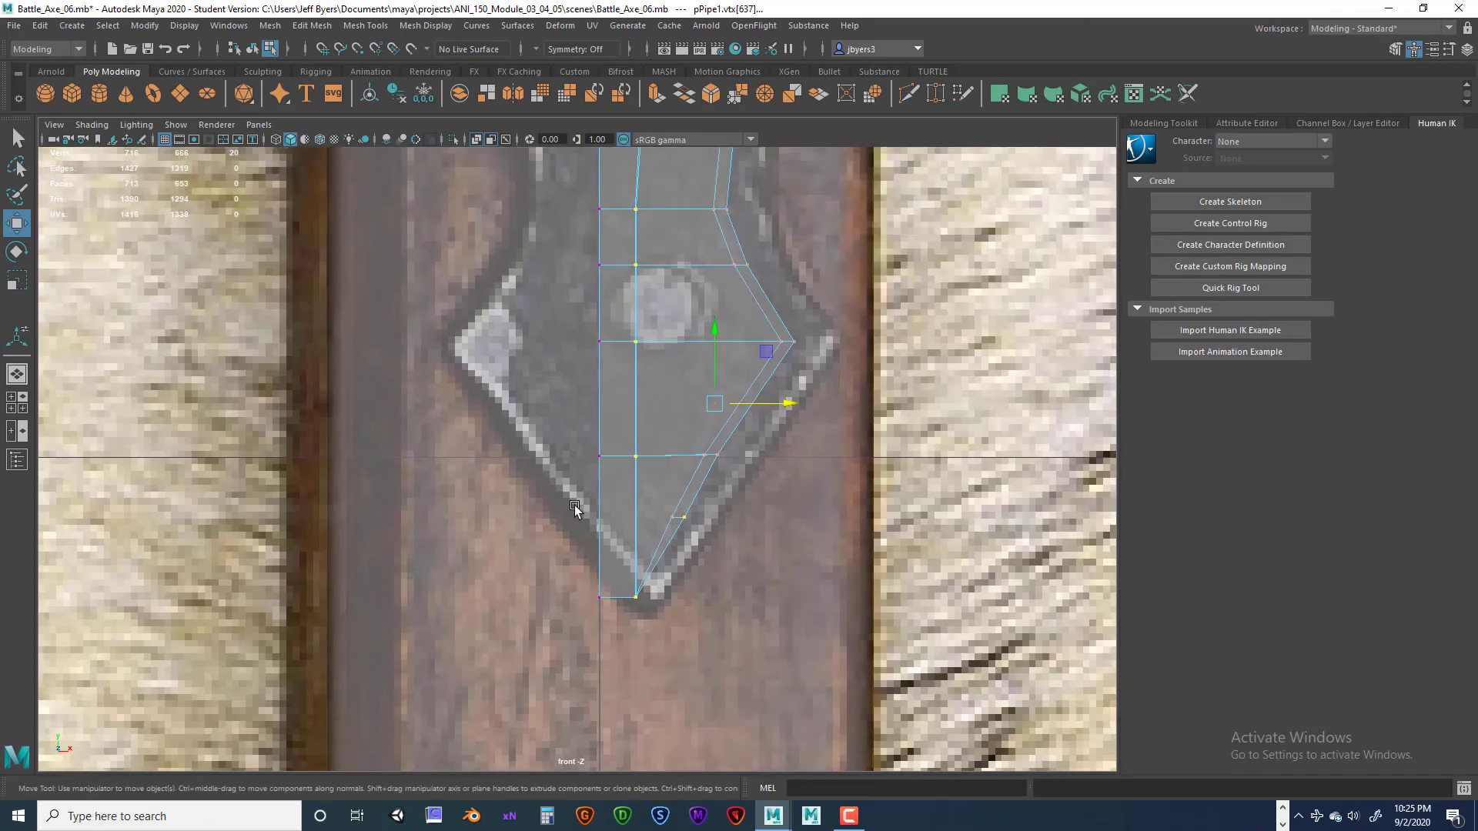
scroll(579, 534, "up", 6)
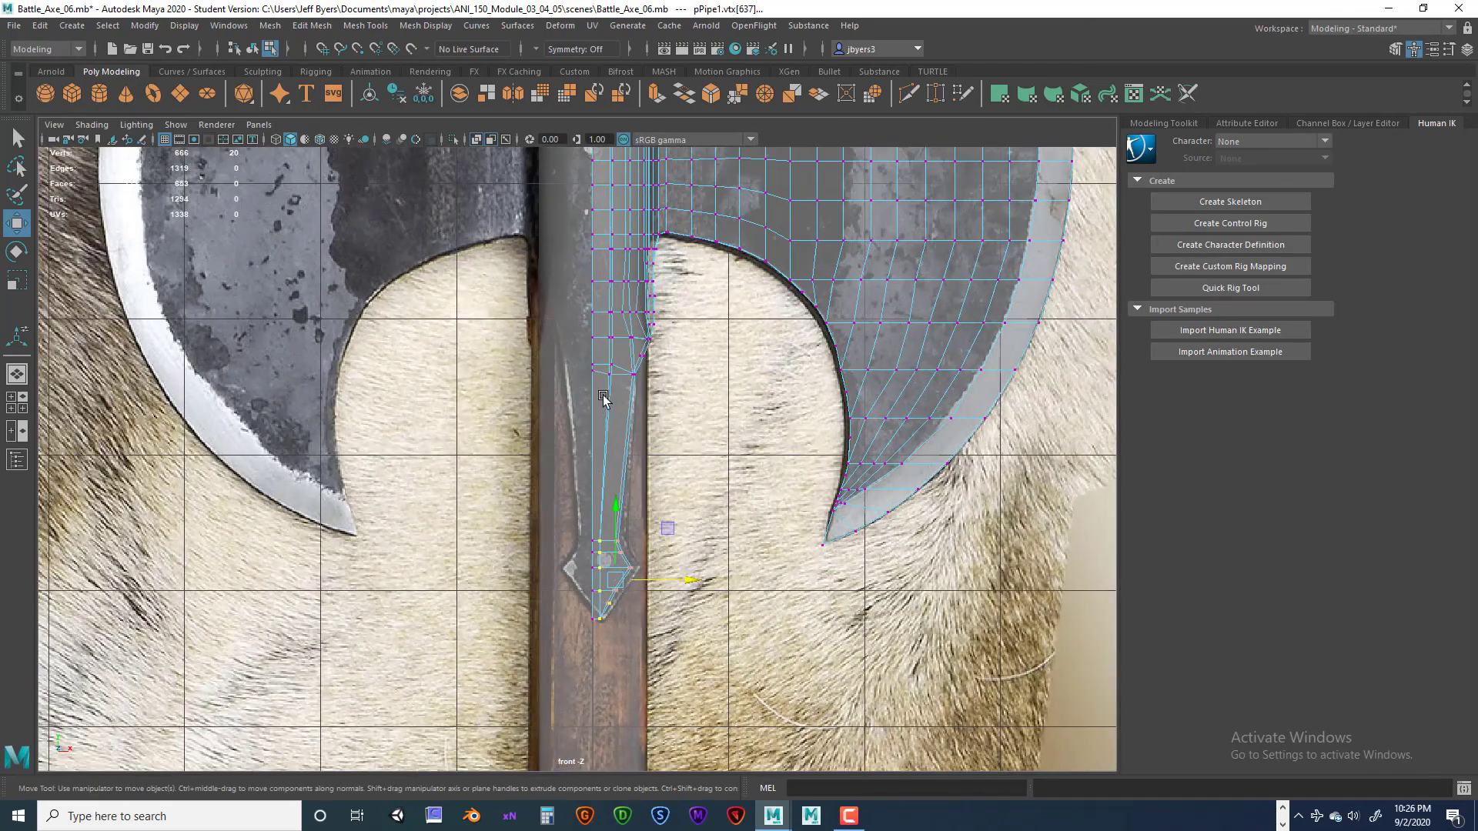
middle_click_drag(637, 389, 667, 472, "alt")
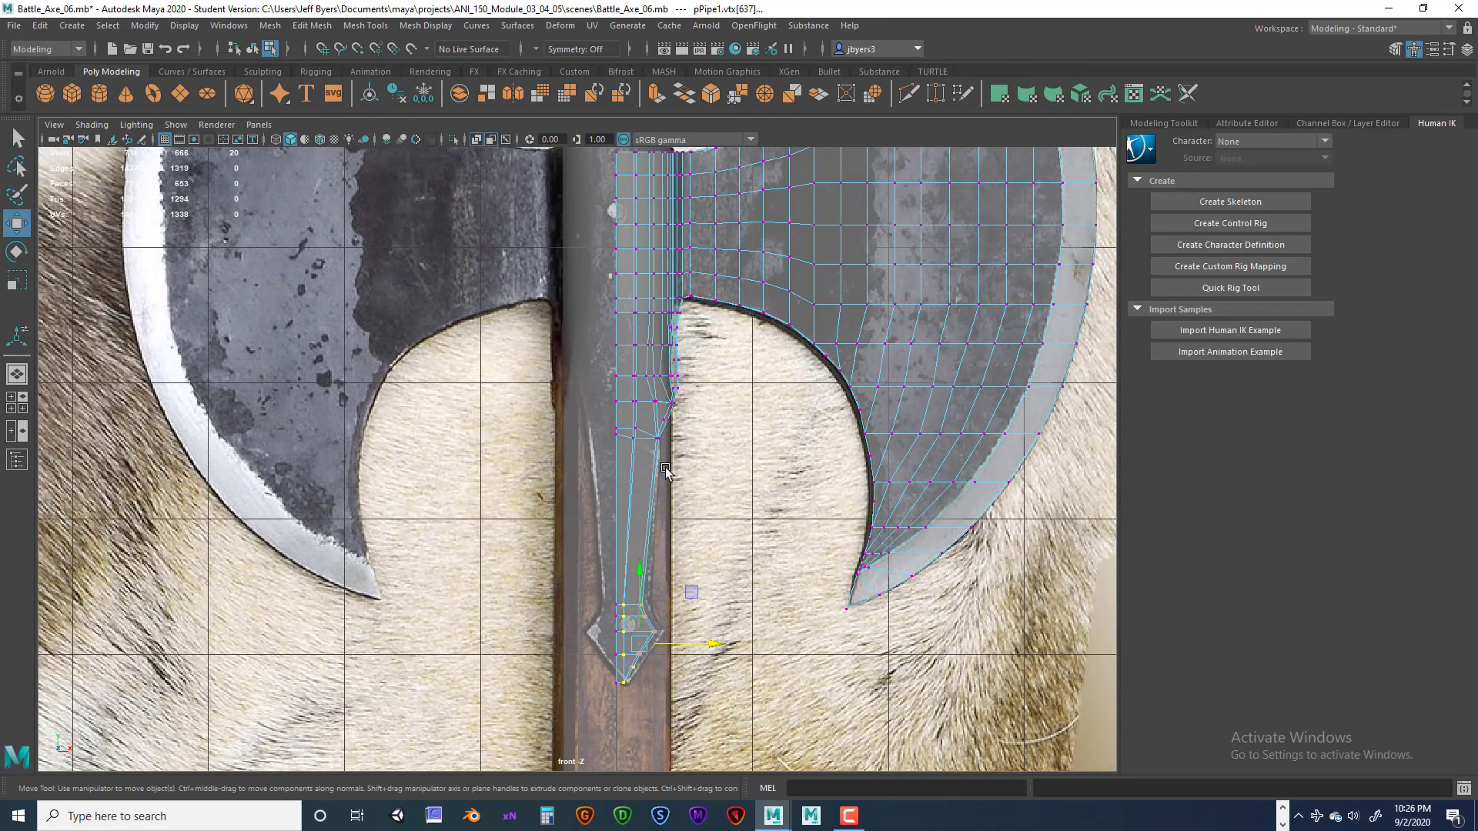
middle_click_drag(645, 417, 642, 432, "alt")
right_click_drag(629, 432, 667, 479)
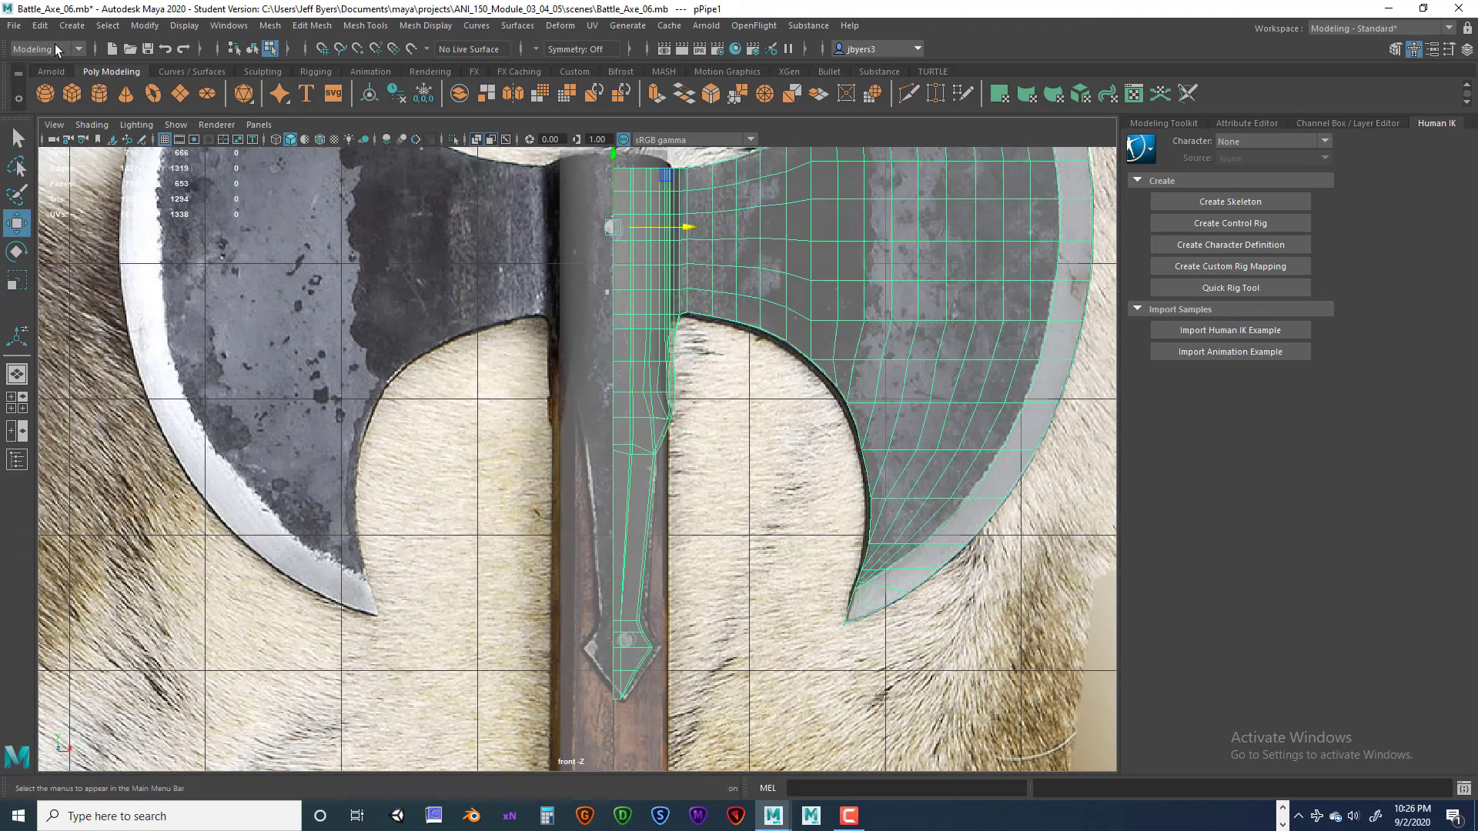
- Save the scene as a new version named Battle_Axe_08 and accept the student version notice
left_click(15, 29)
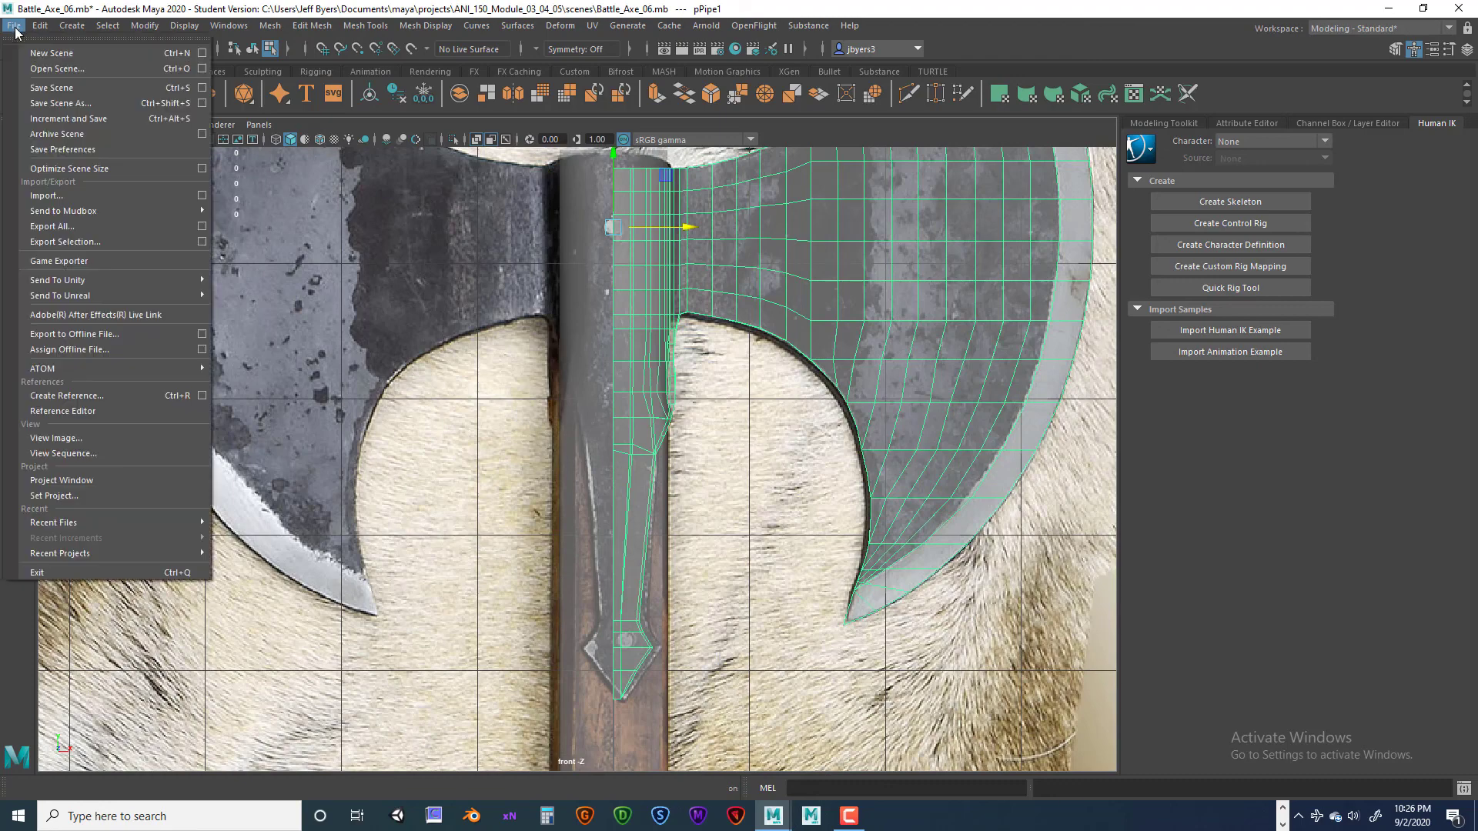
left_click(68, 106)
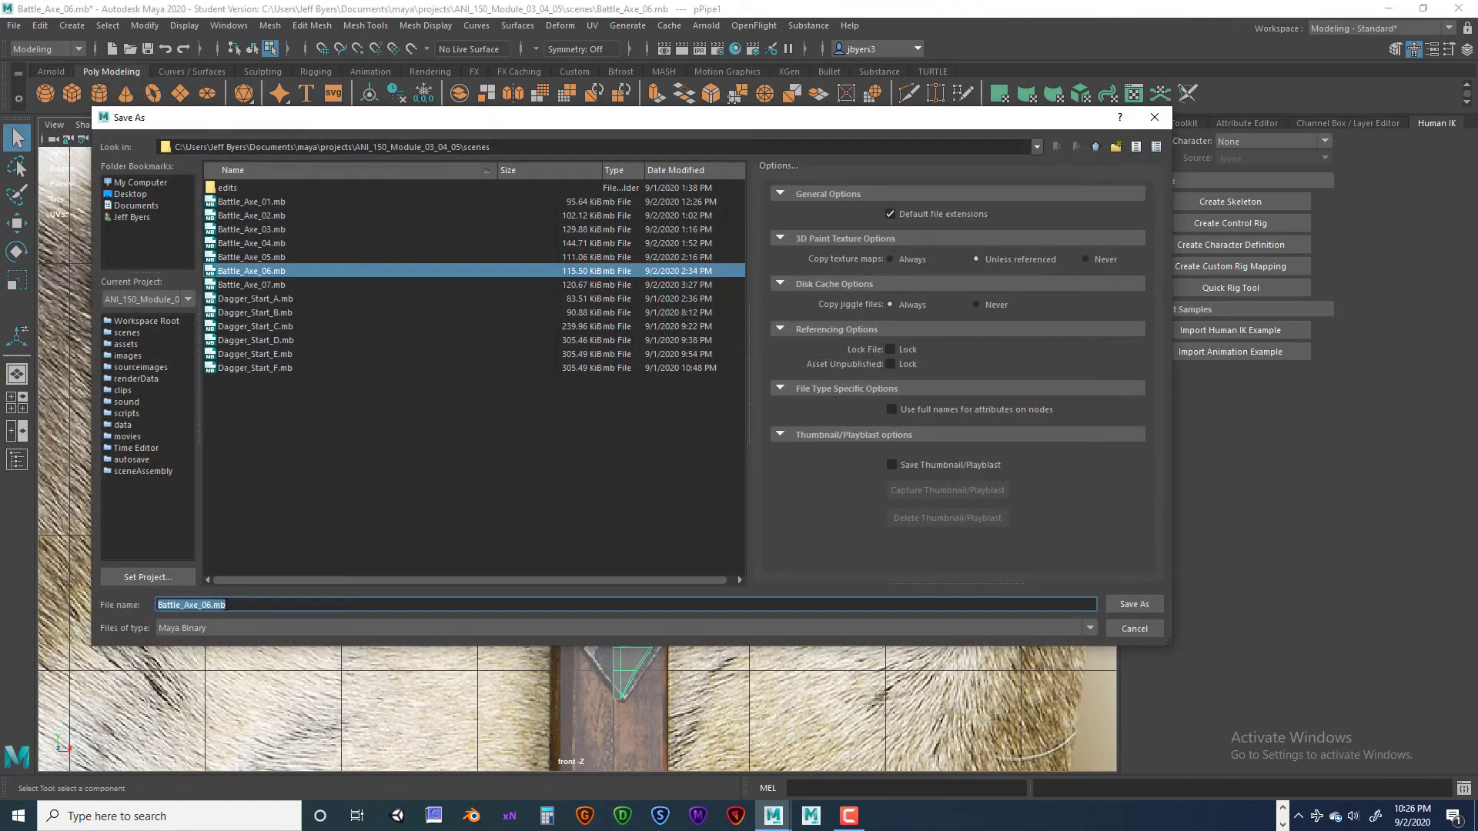
left_click(228, 605)
type("7")
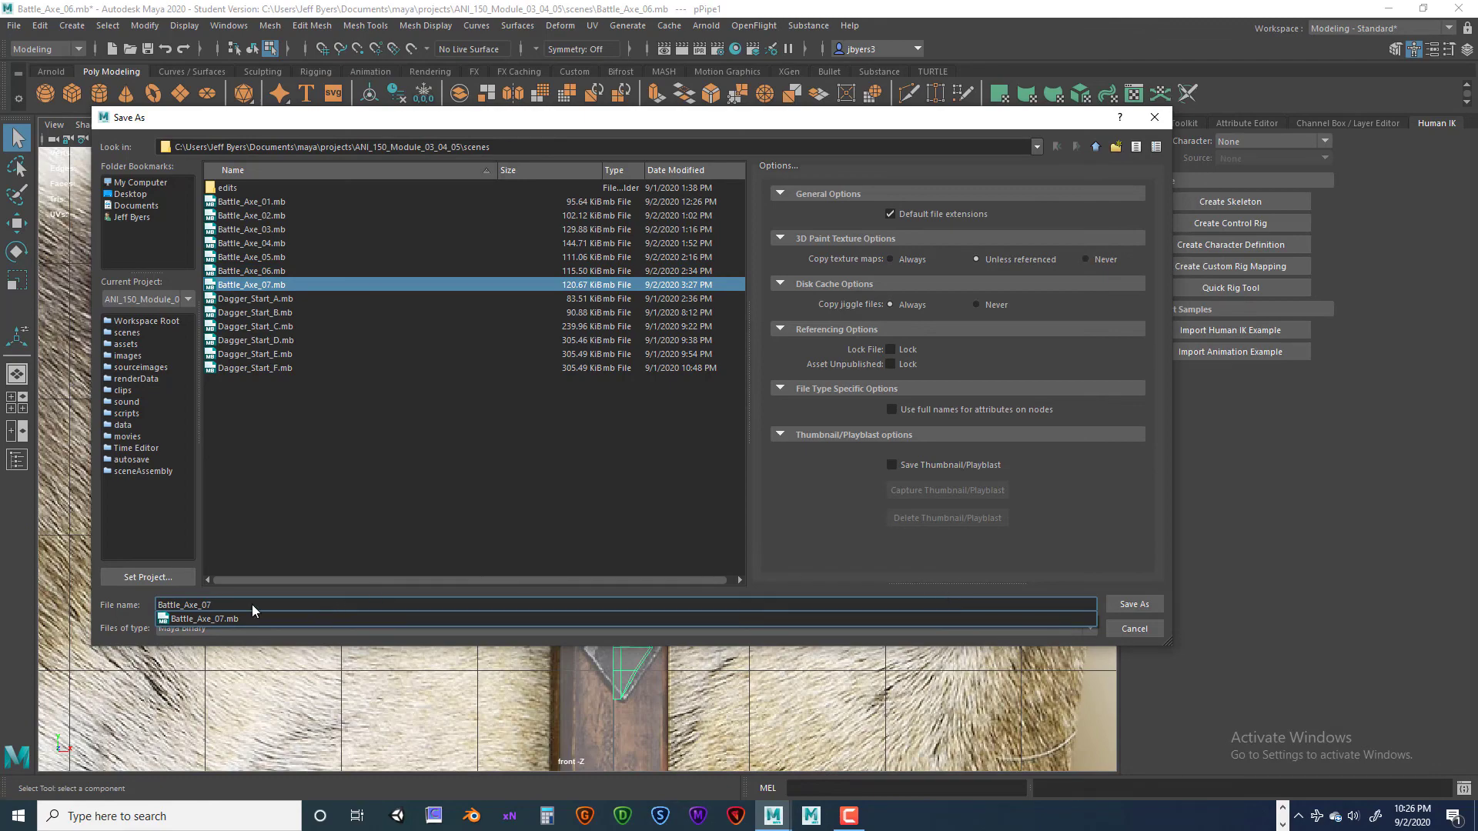
left_click(212, 603)
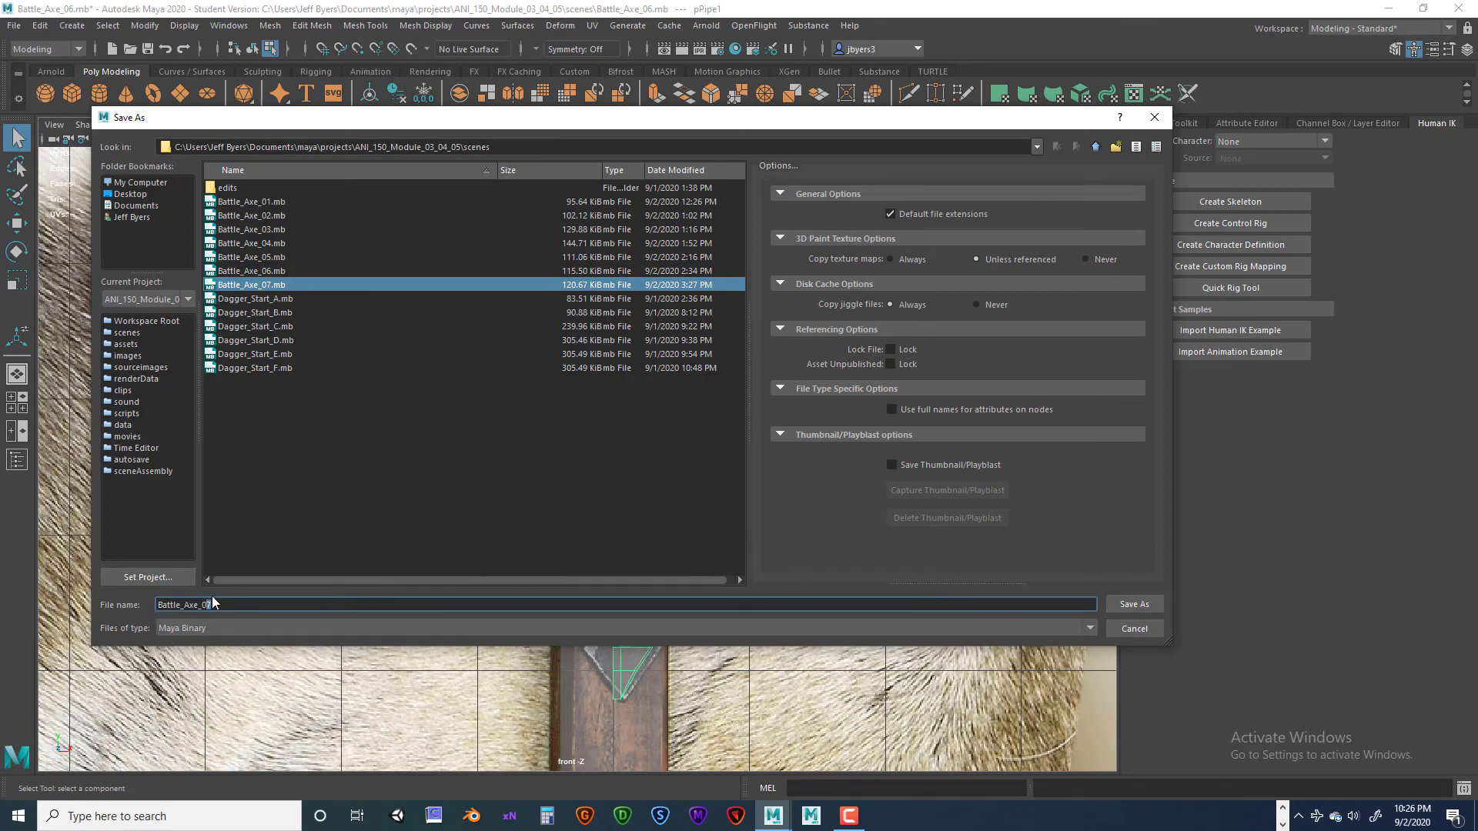
key("BackSpace")
type("8")
left_click(1119, 604)
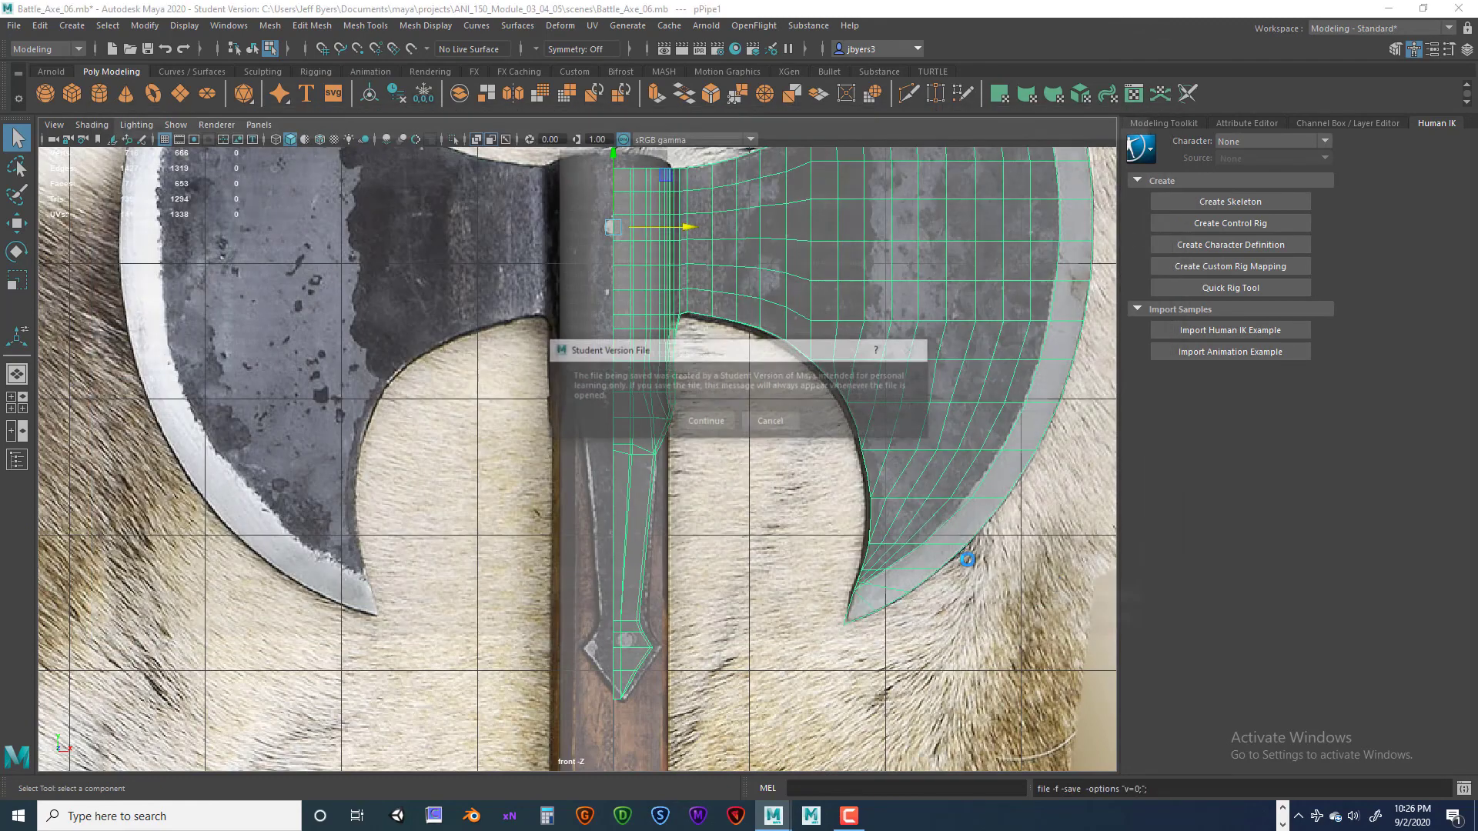
left_click(712, 420)
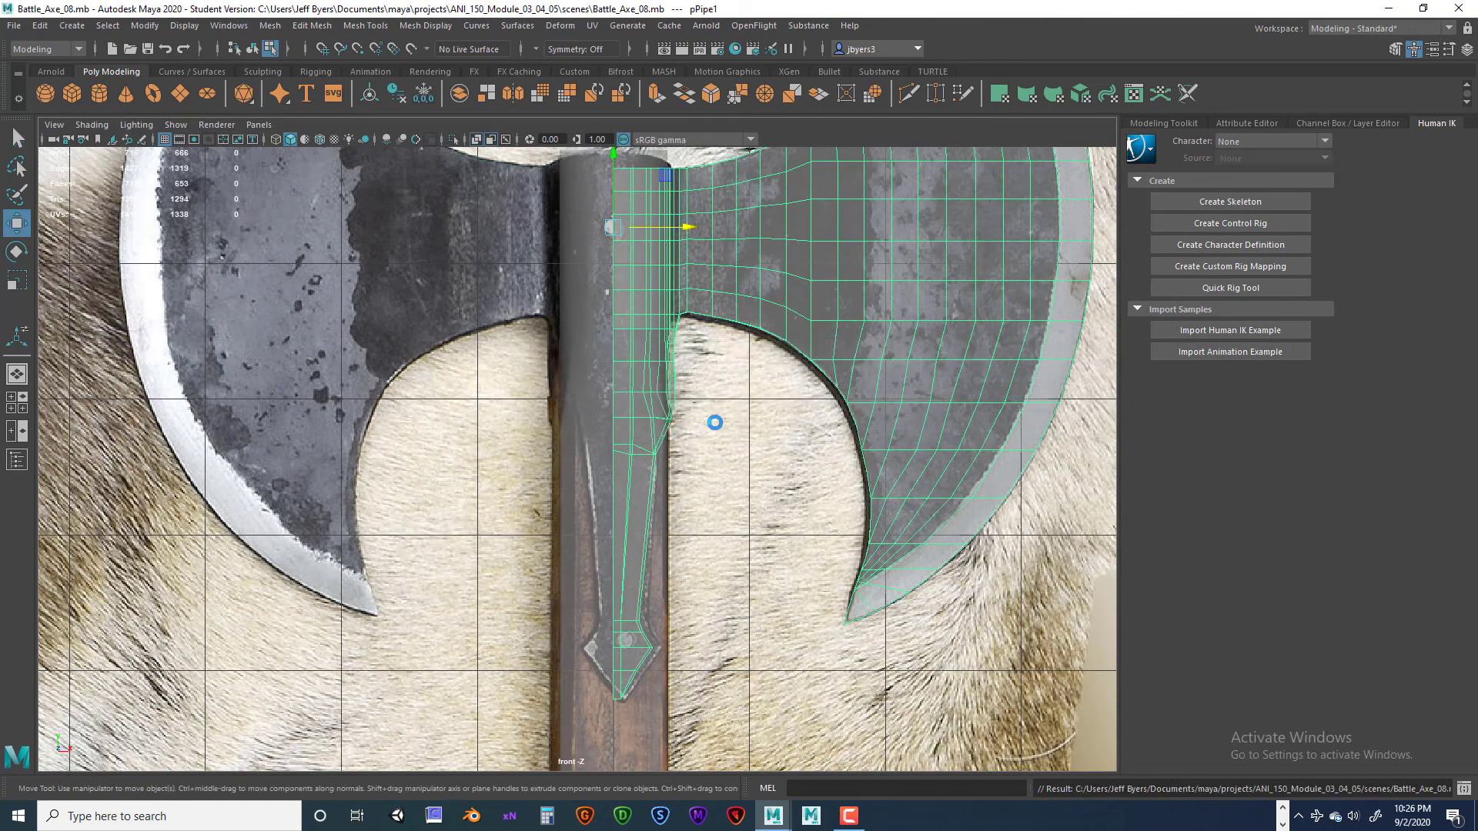
scroll(696, 464, "down", 6)
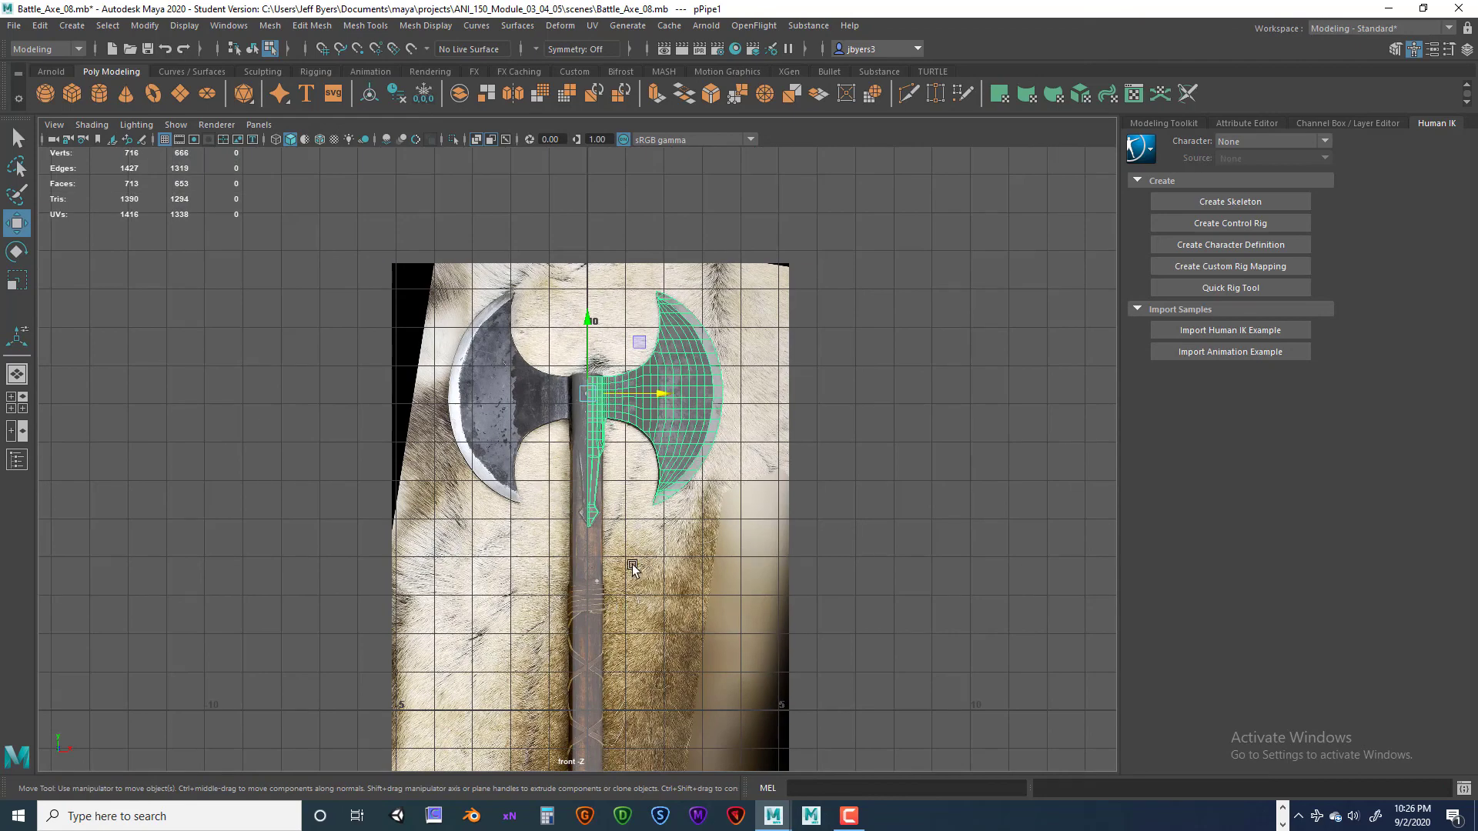
scroll(605, 606, "down", 5)
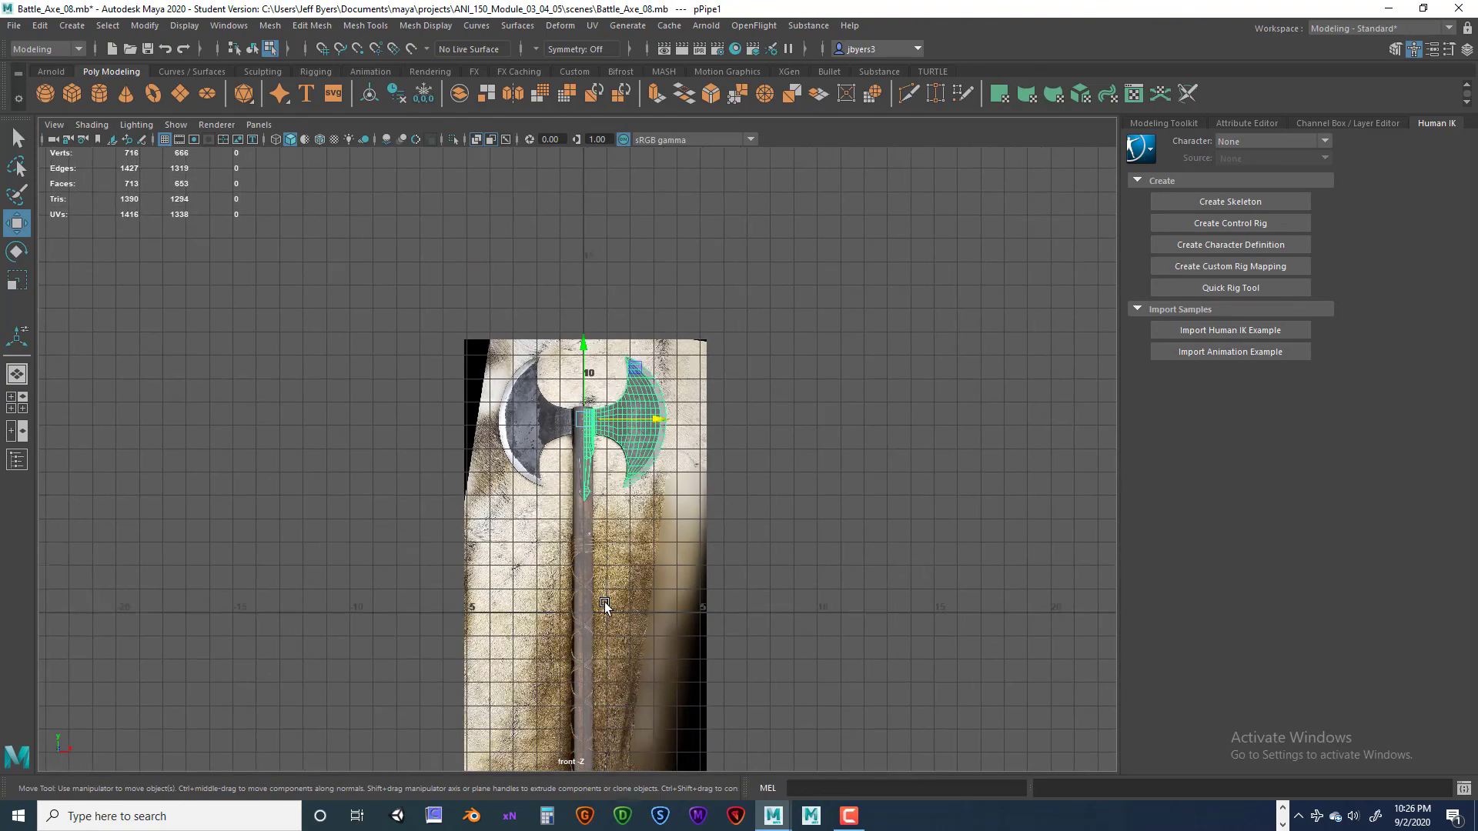
scroll(599, 598, "up", 5)
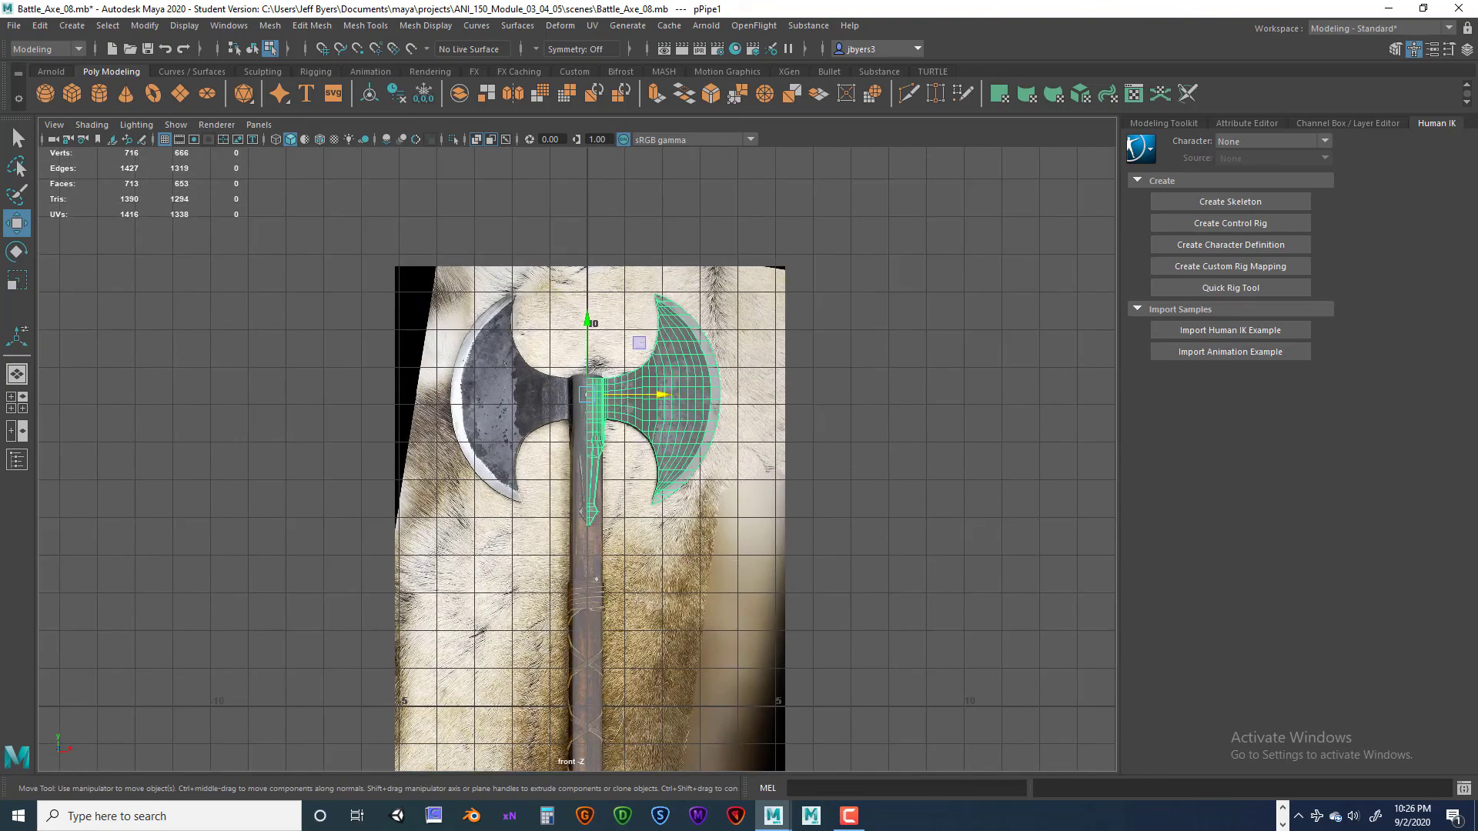